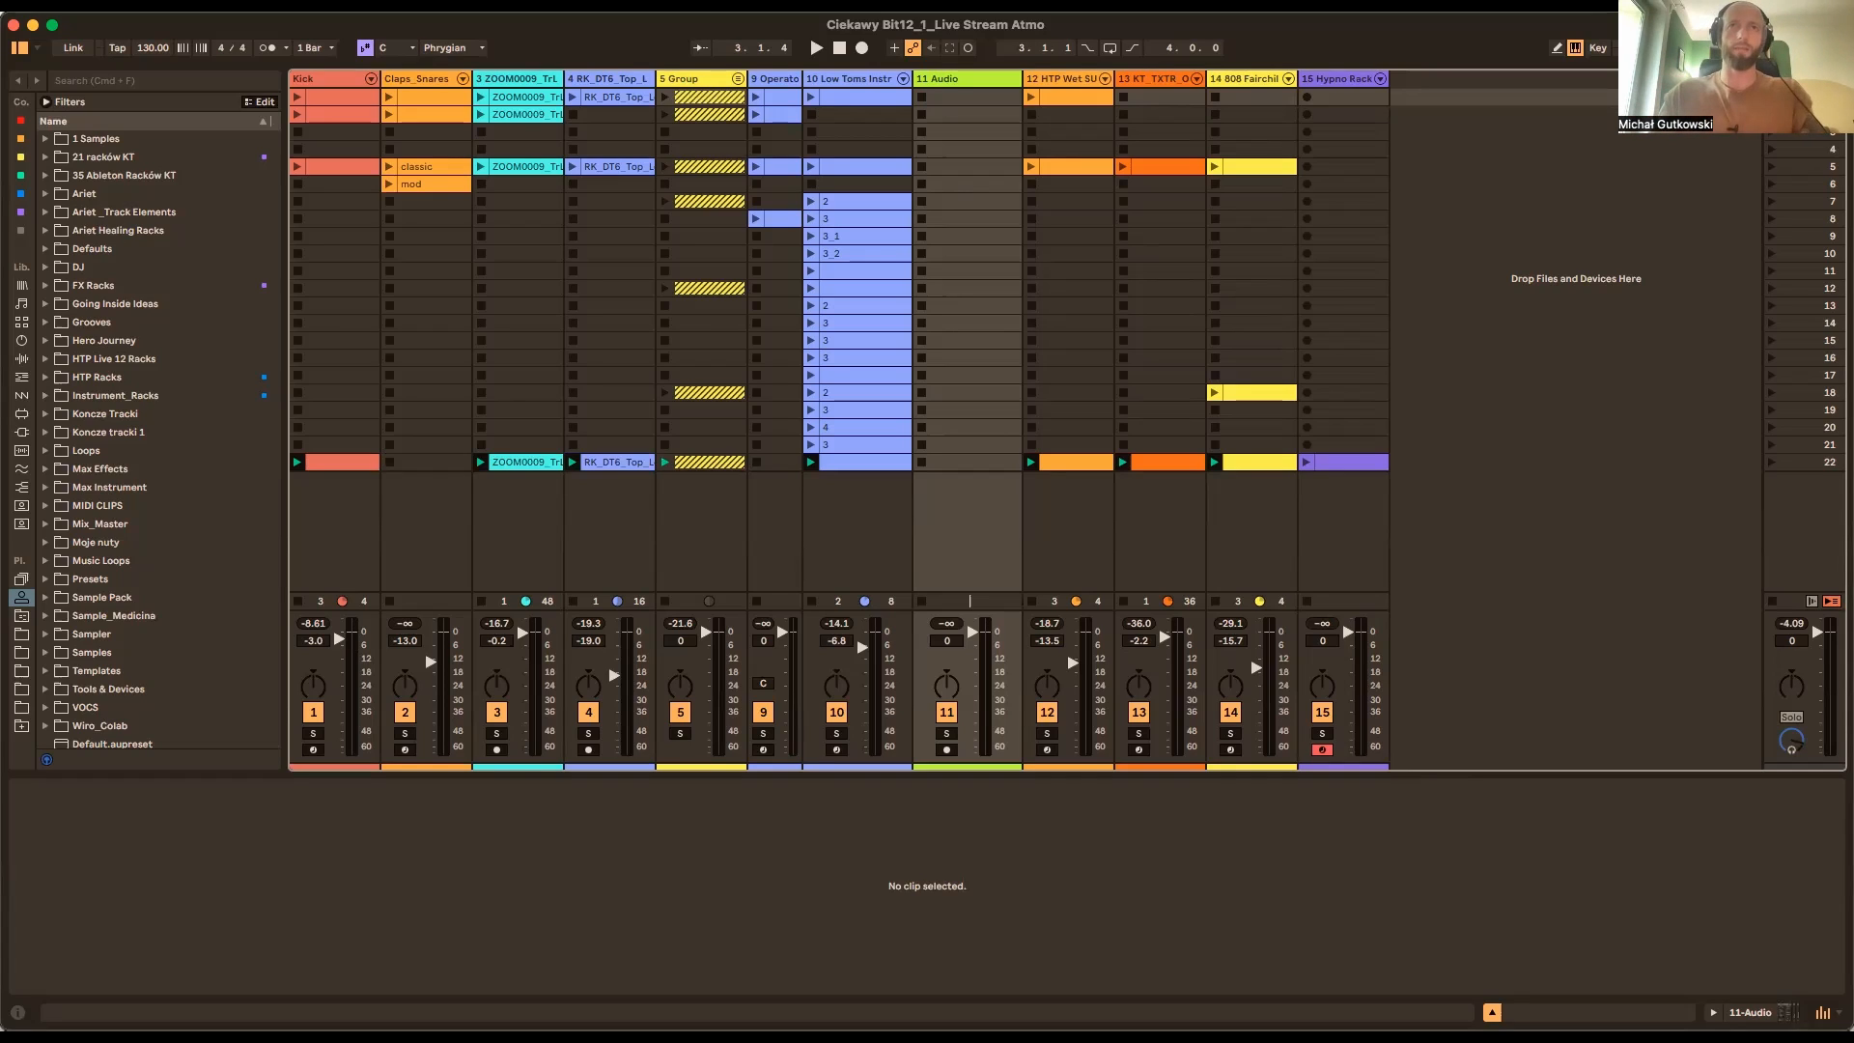
# Replace the empty clip view with the device chain of the 11 Audio track and resize that area
pyautogui.click(995, 862)
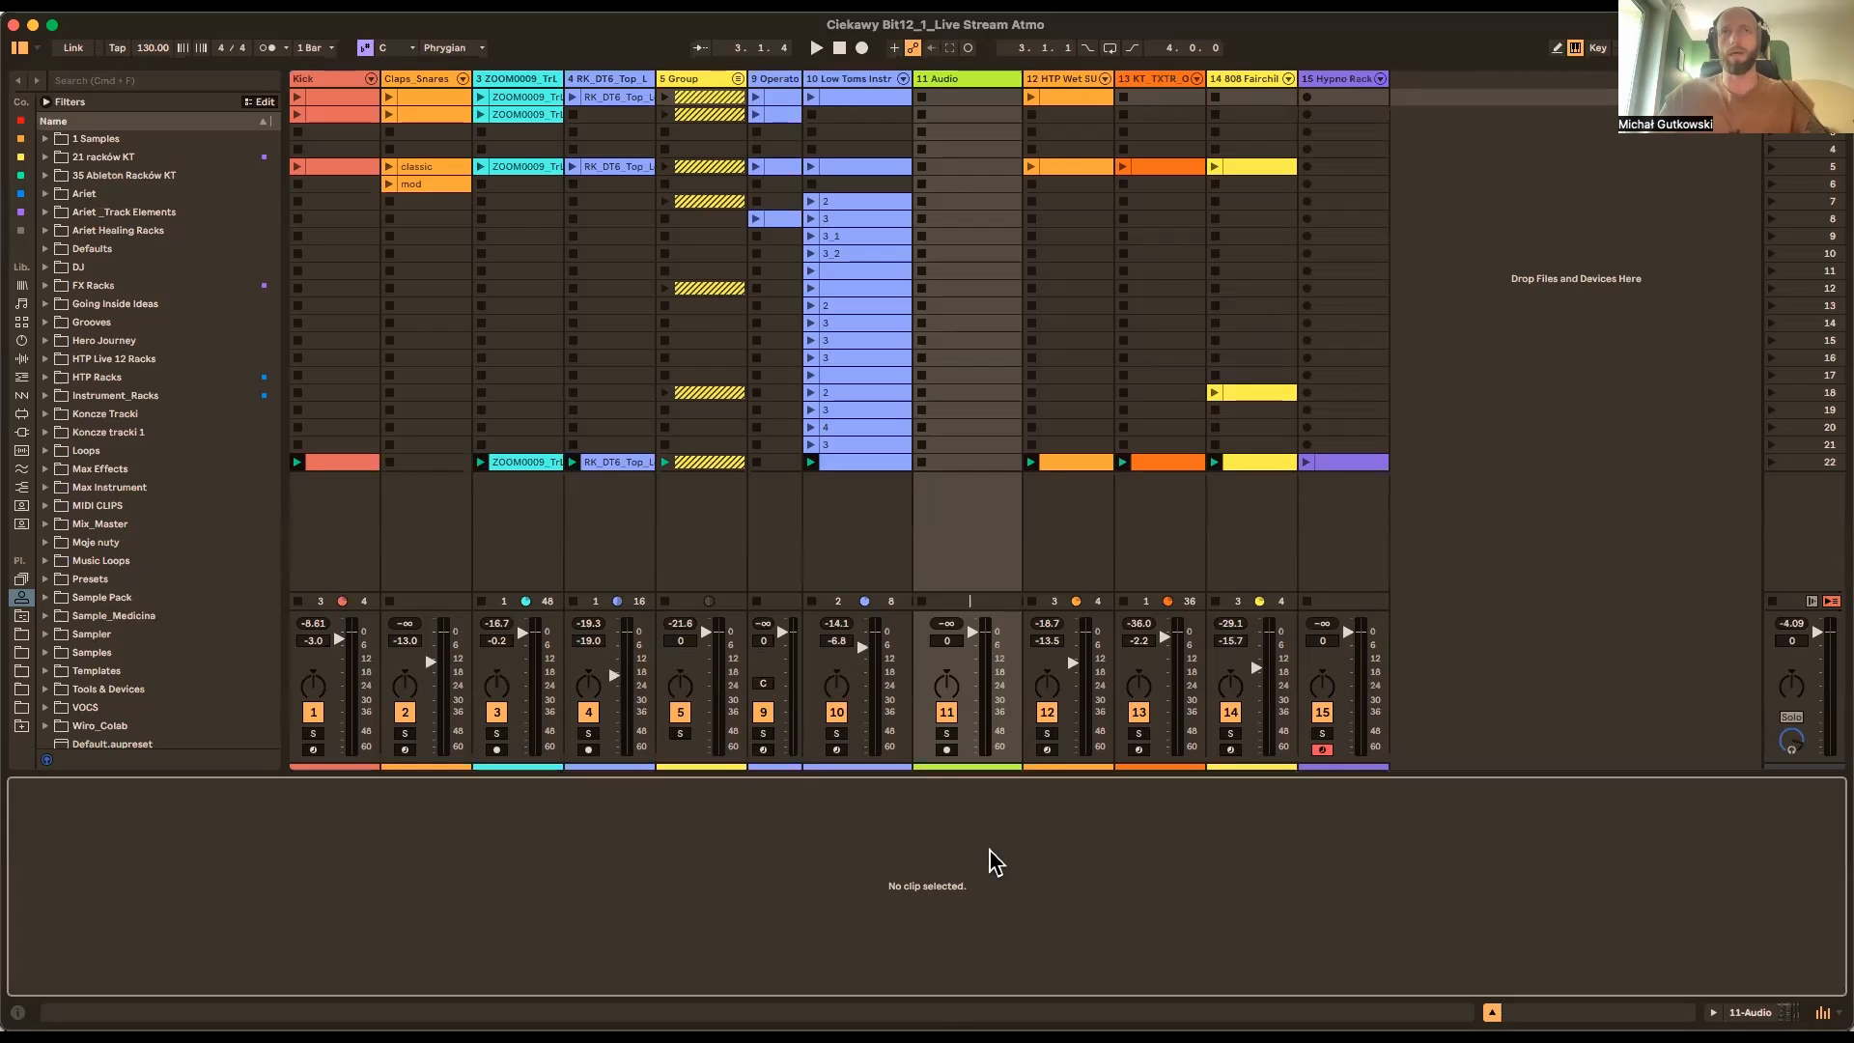
pyautogui.moveTo(946, 772); pyautogui.dragTo(922, 896)
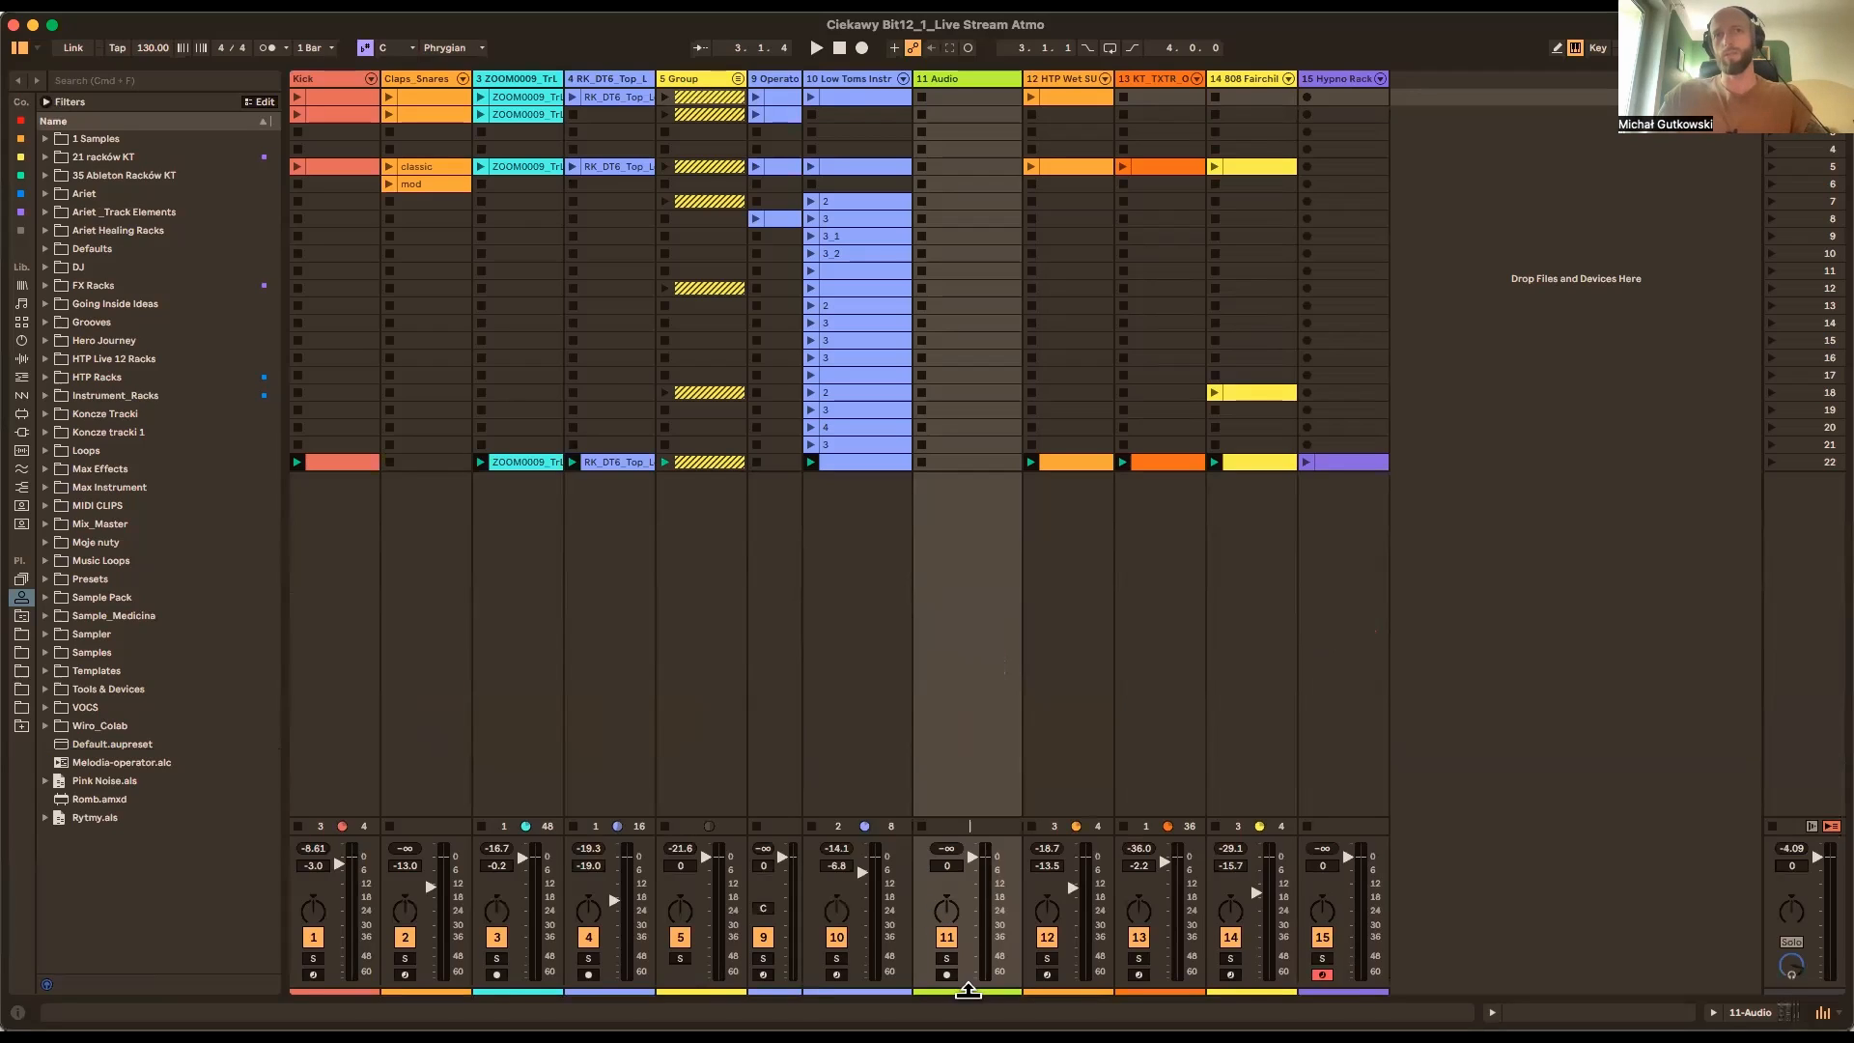
pyautogui.moveTo(967, 990); pyautogui.dragTo(967, 850)
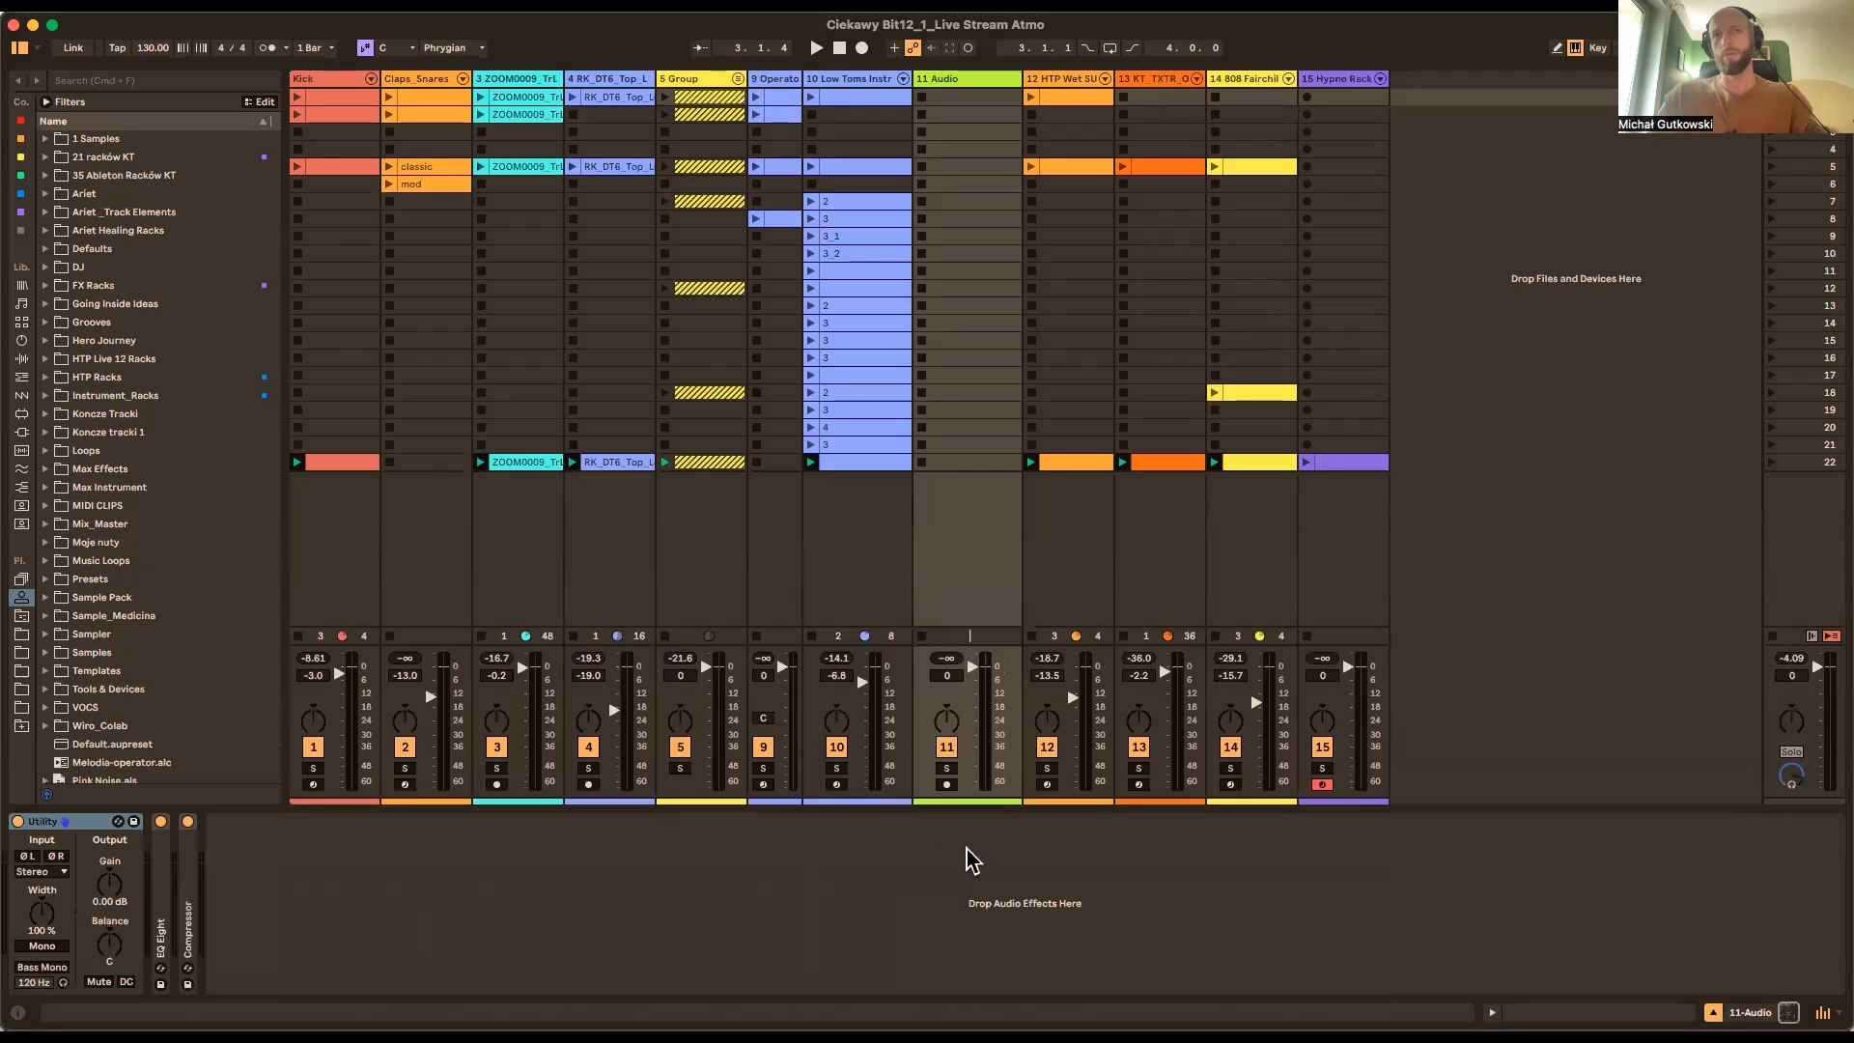
pyautogui.click(998, 583)
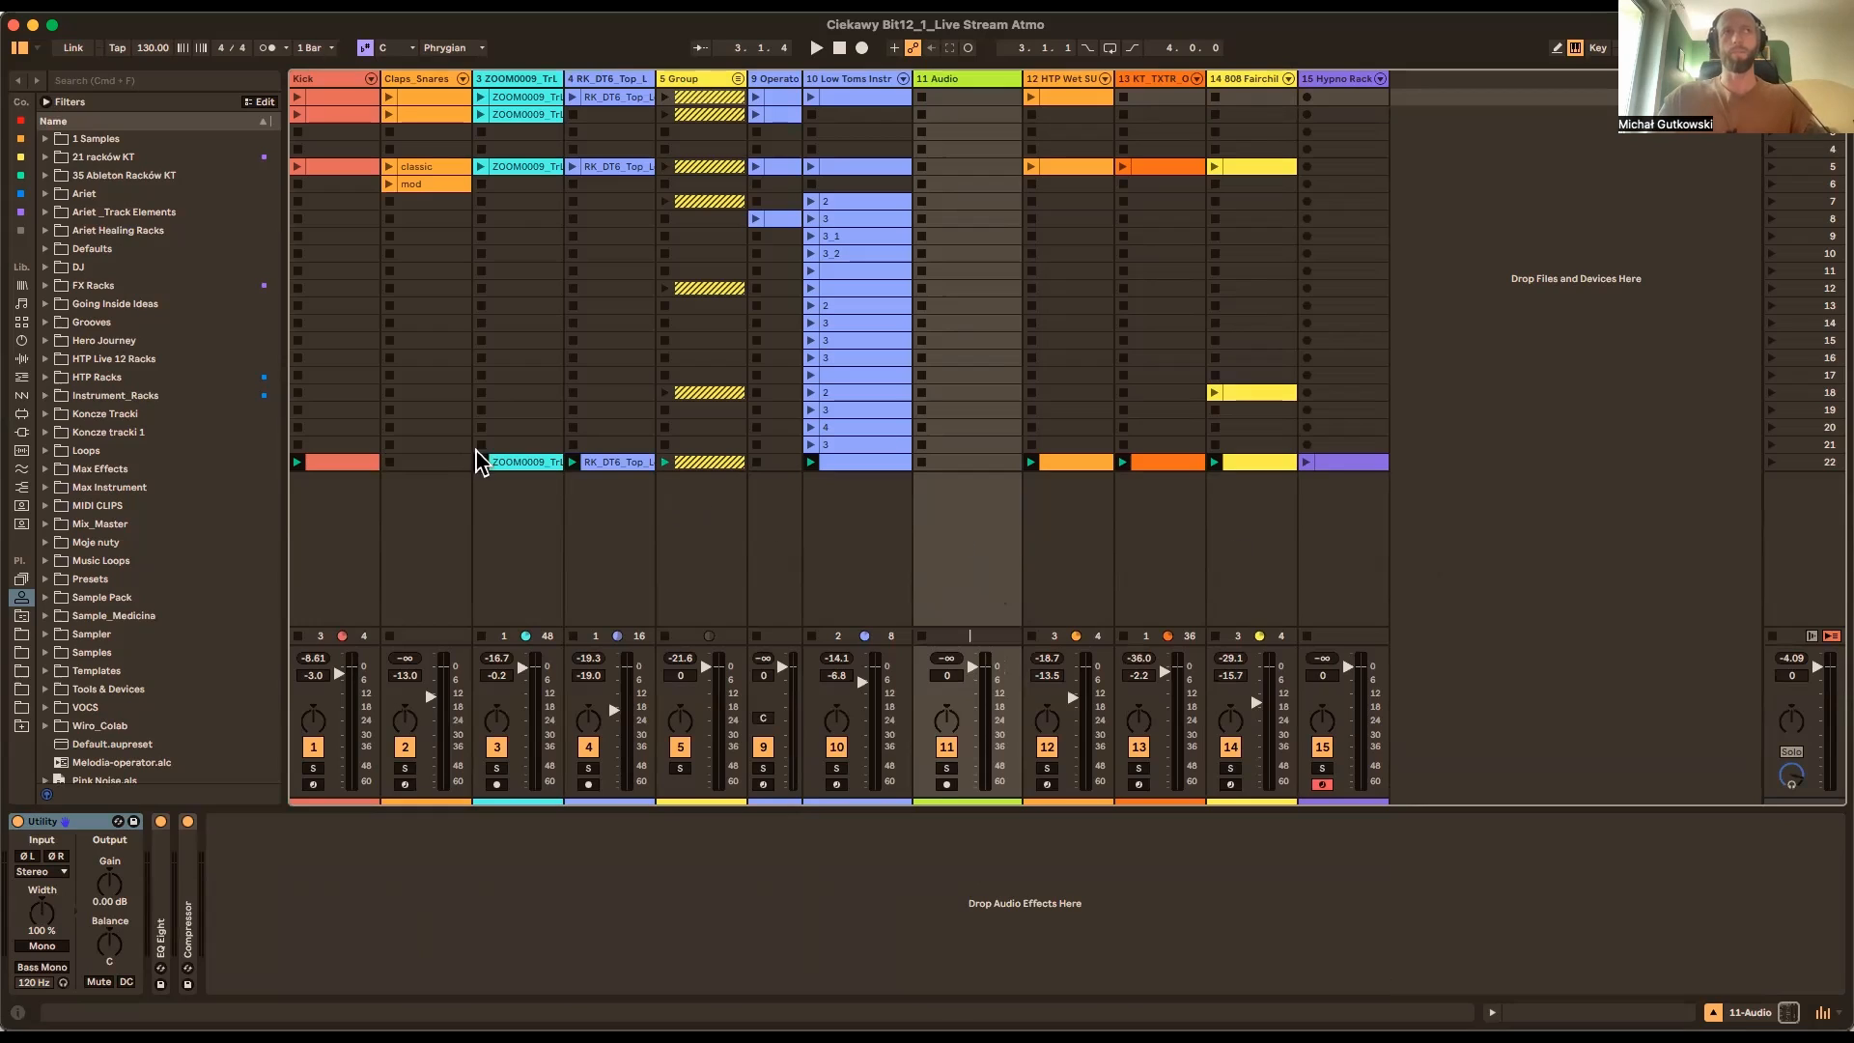
# Load the Wavetable instrument from the instruments library onto a new MIDI track after track 15
pyautogui.click(23, 212)
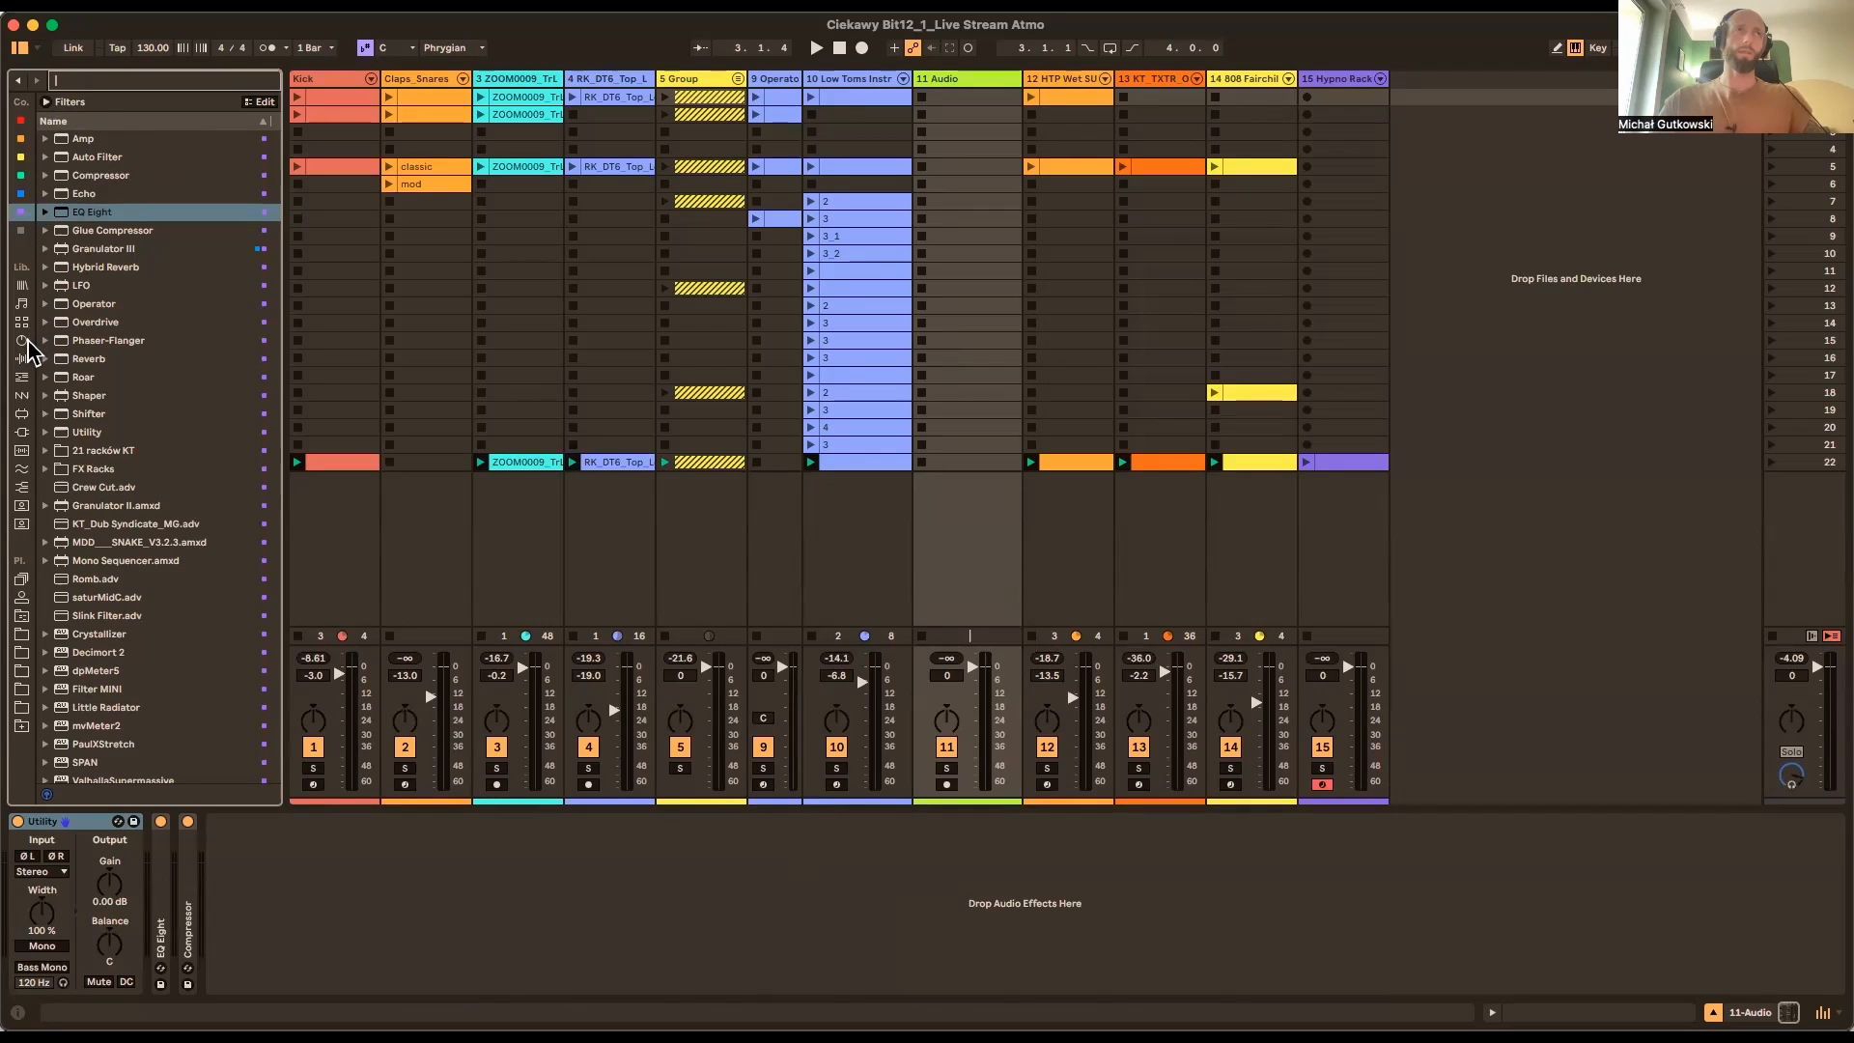
pyautogui.click(29, 344)
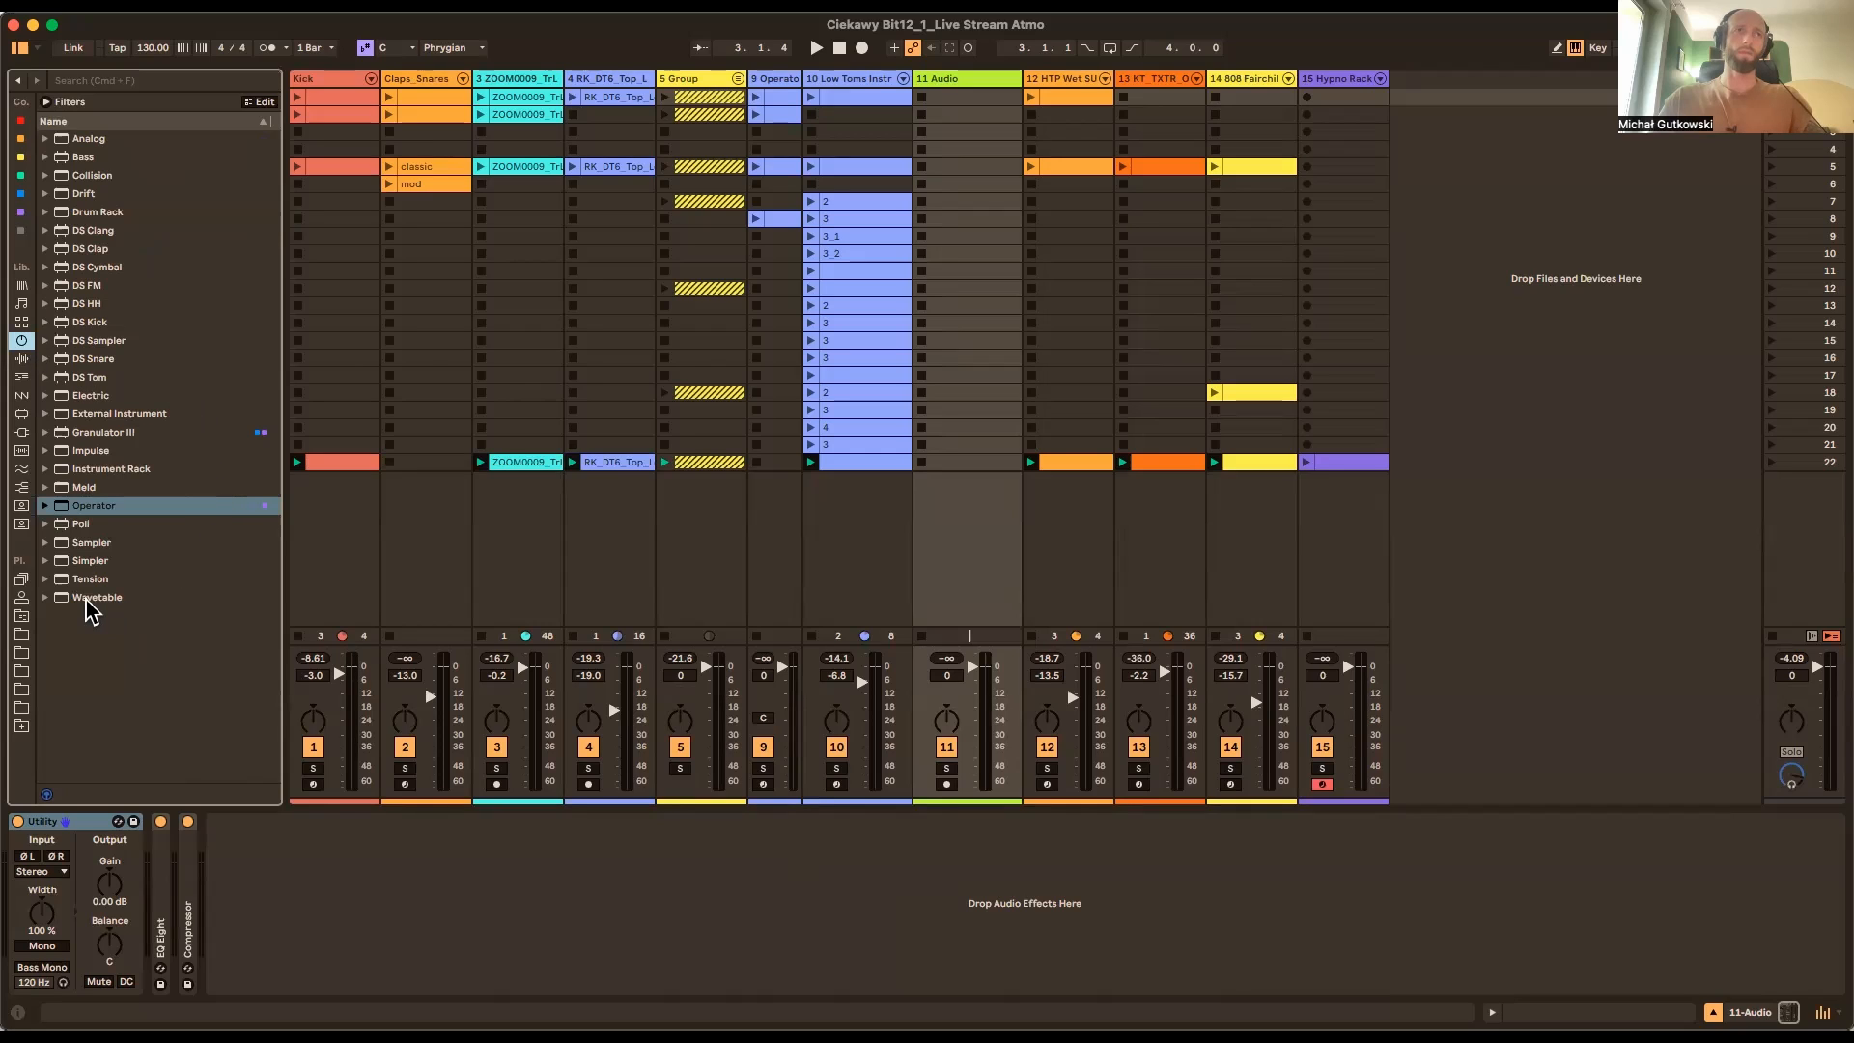
pyautogui.moveTo(66, 611); pyautogui.dragTo(1465, 364)
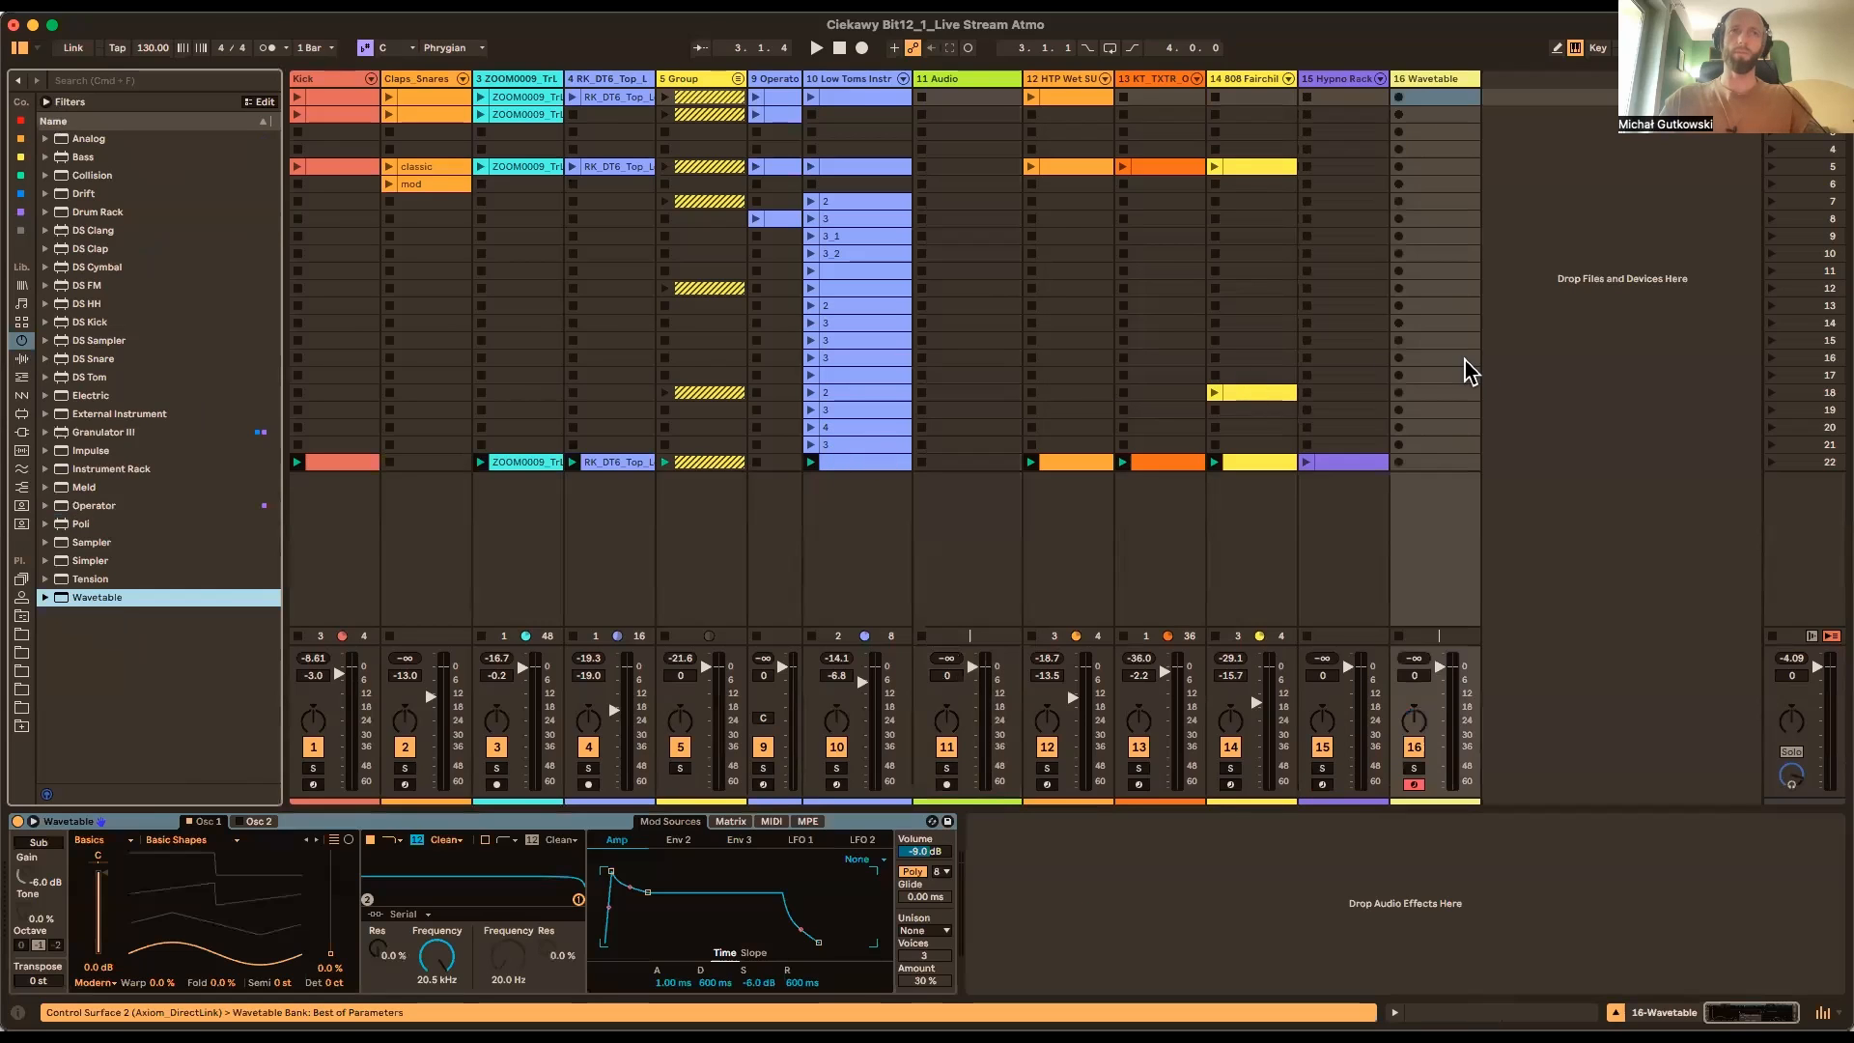
pyautogui.click(194, 842)
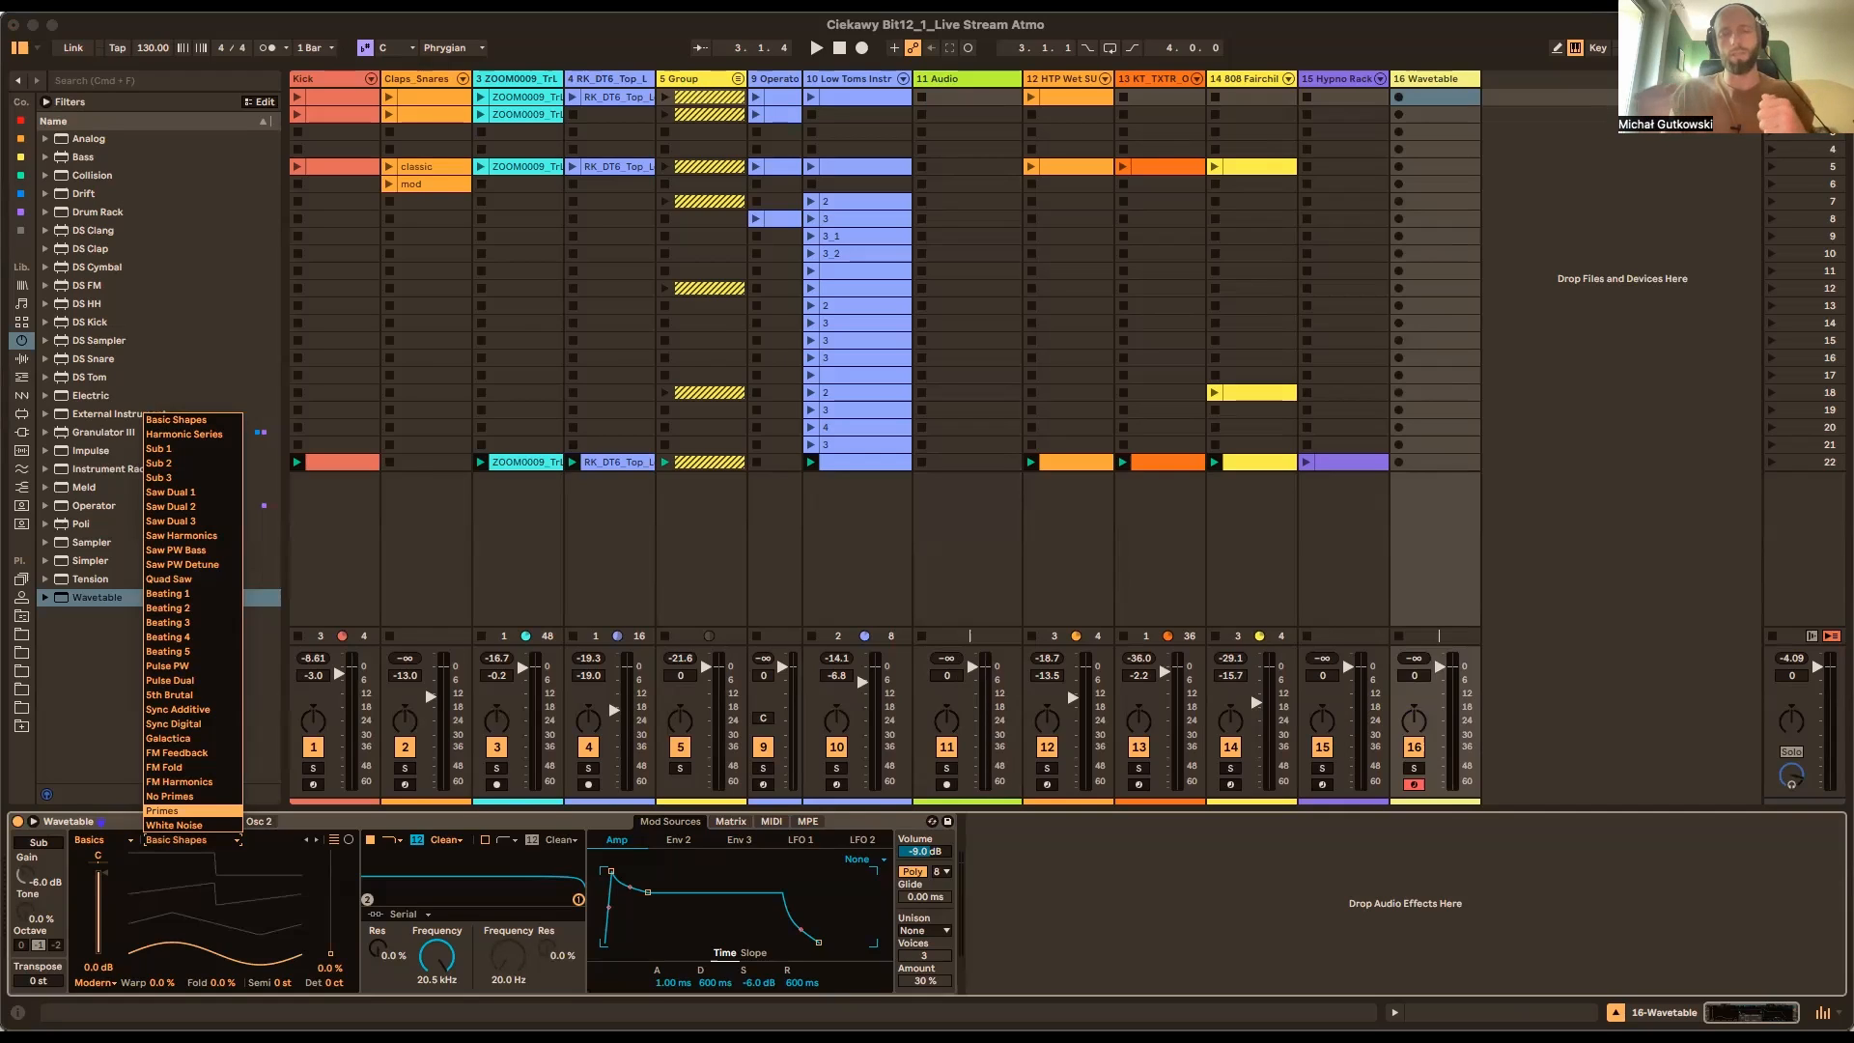
pyautogui.click(1165, 867)
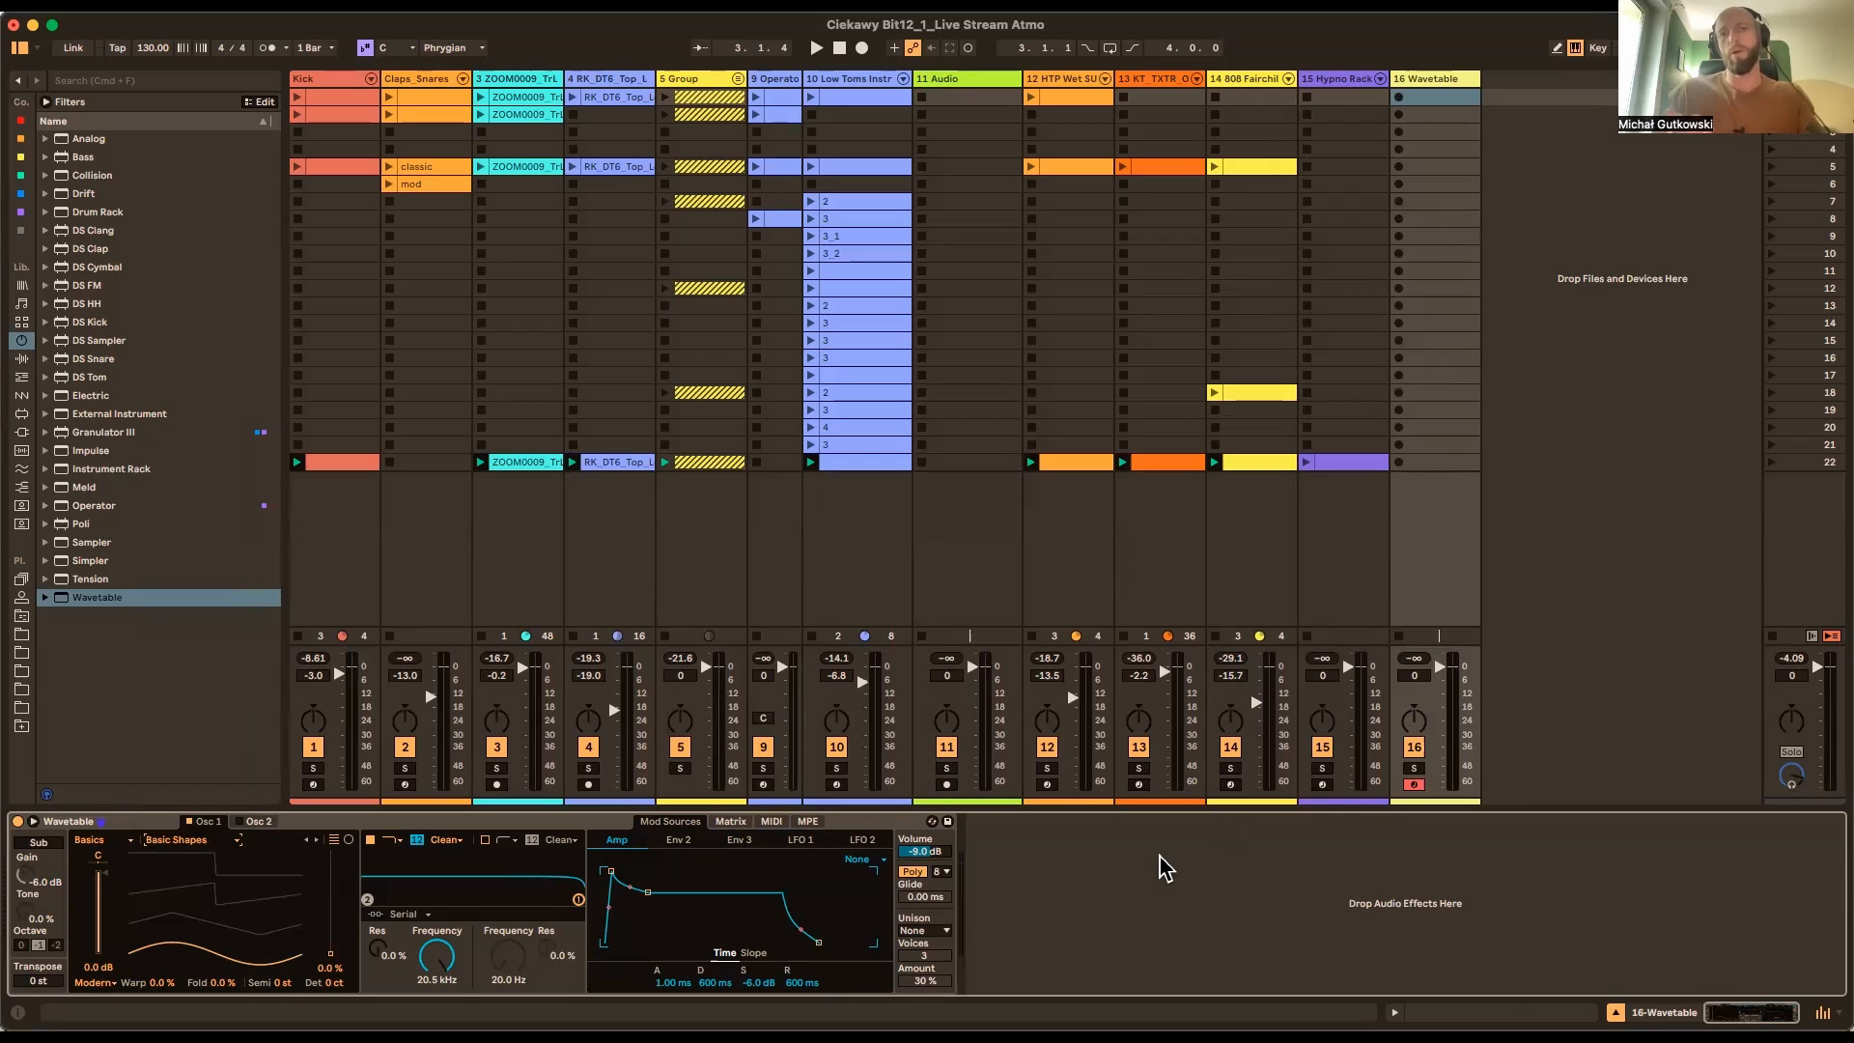
pyautogui.click(1521, 572)
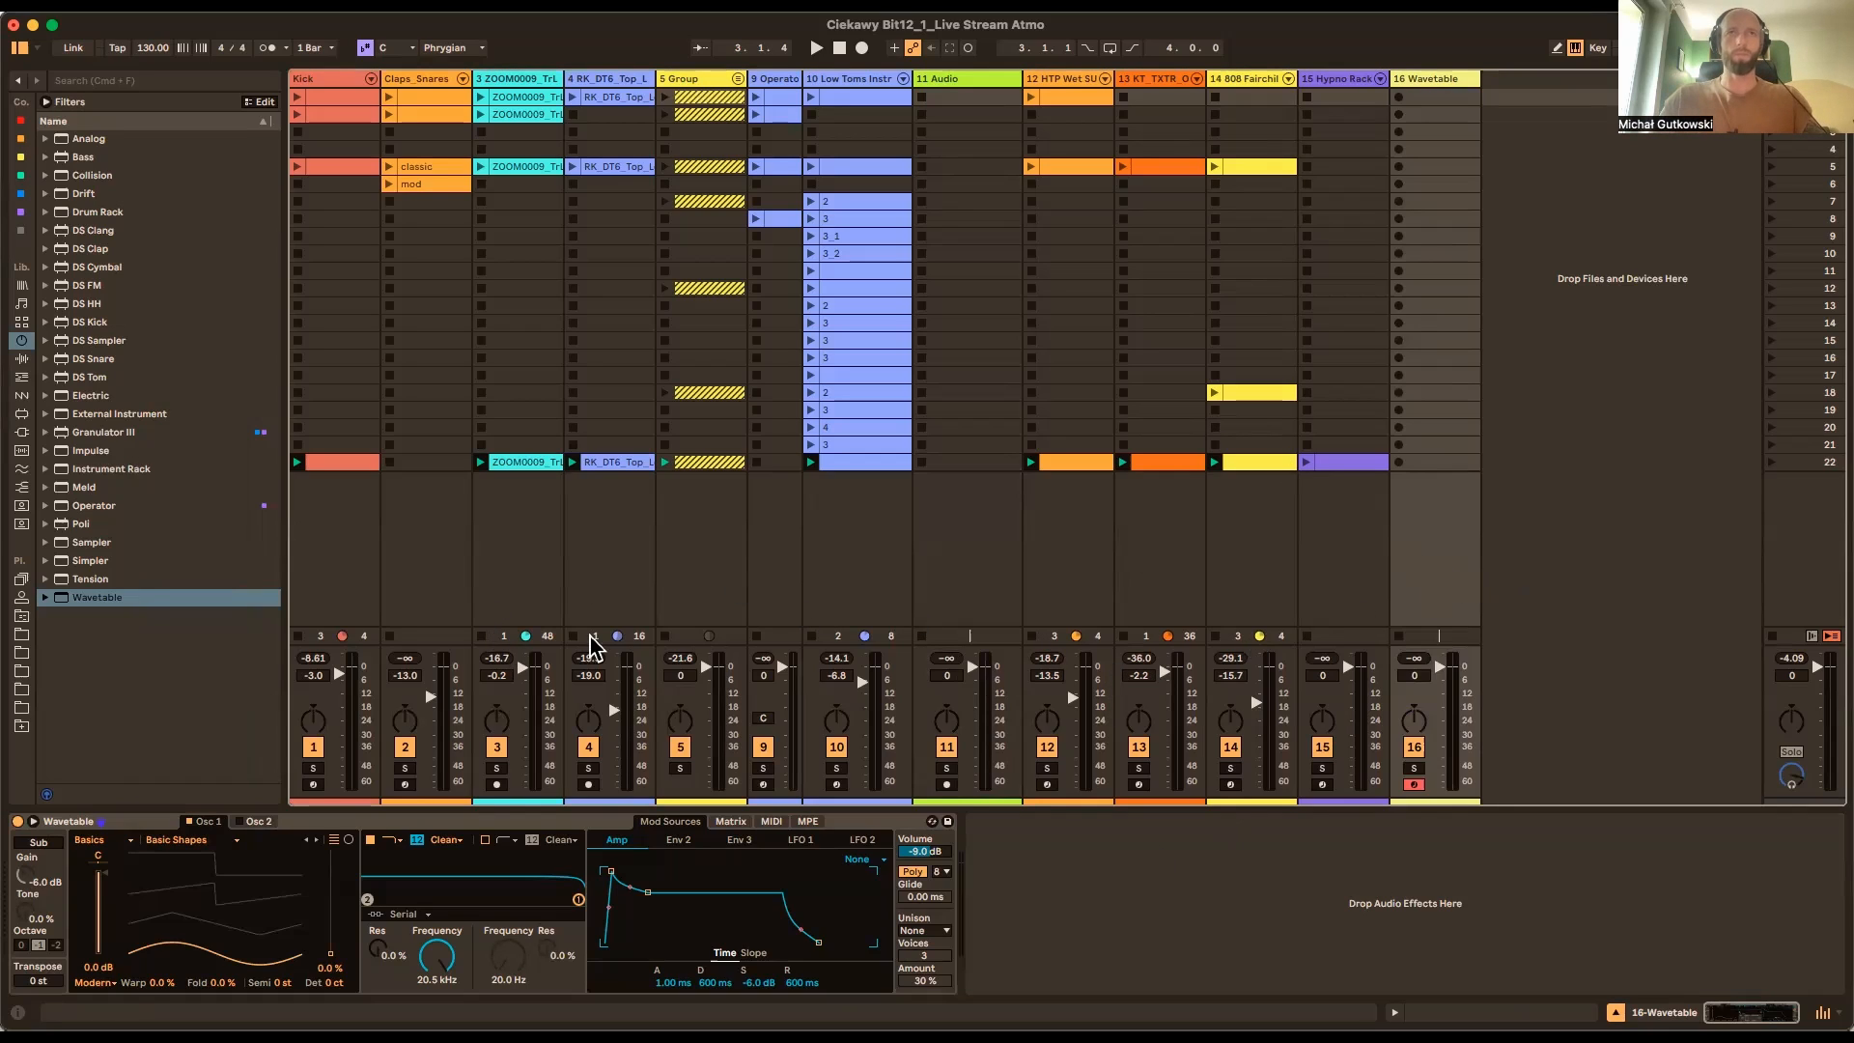
pyautogui.click(167, 836)
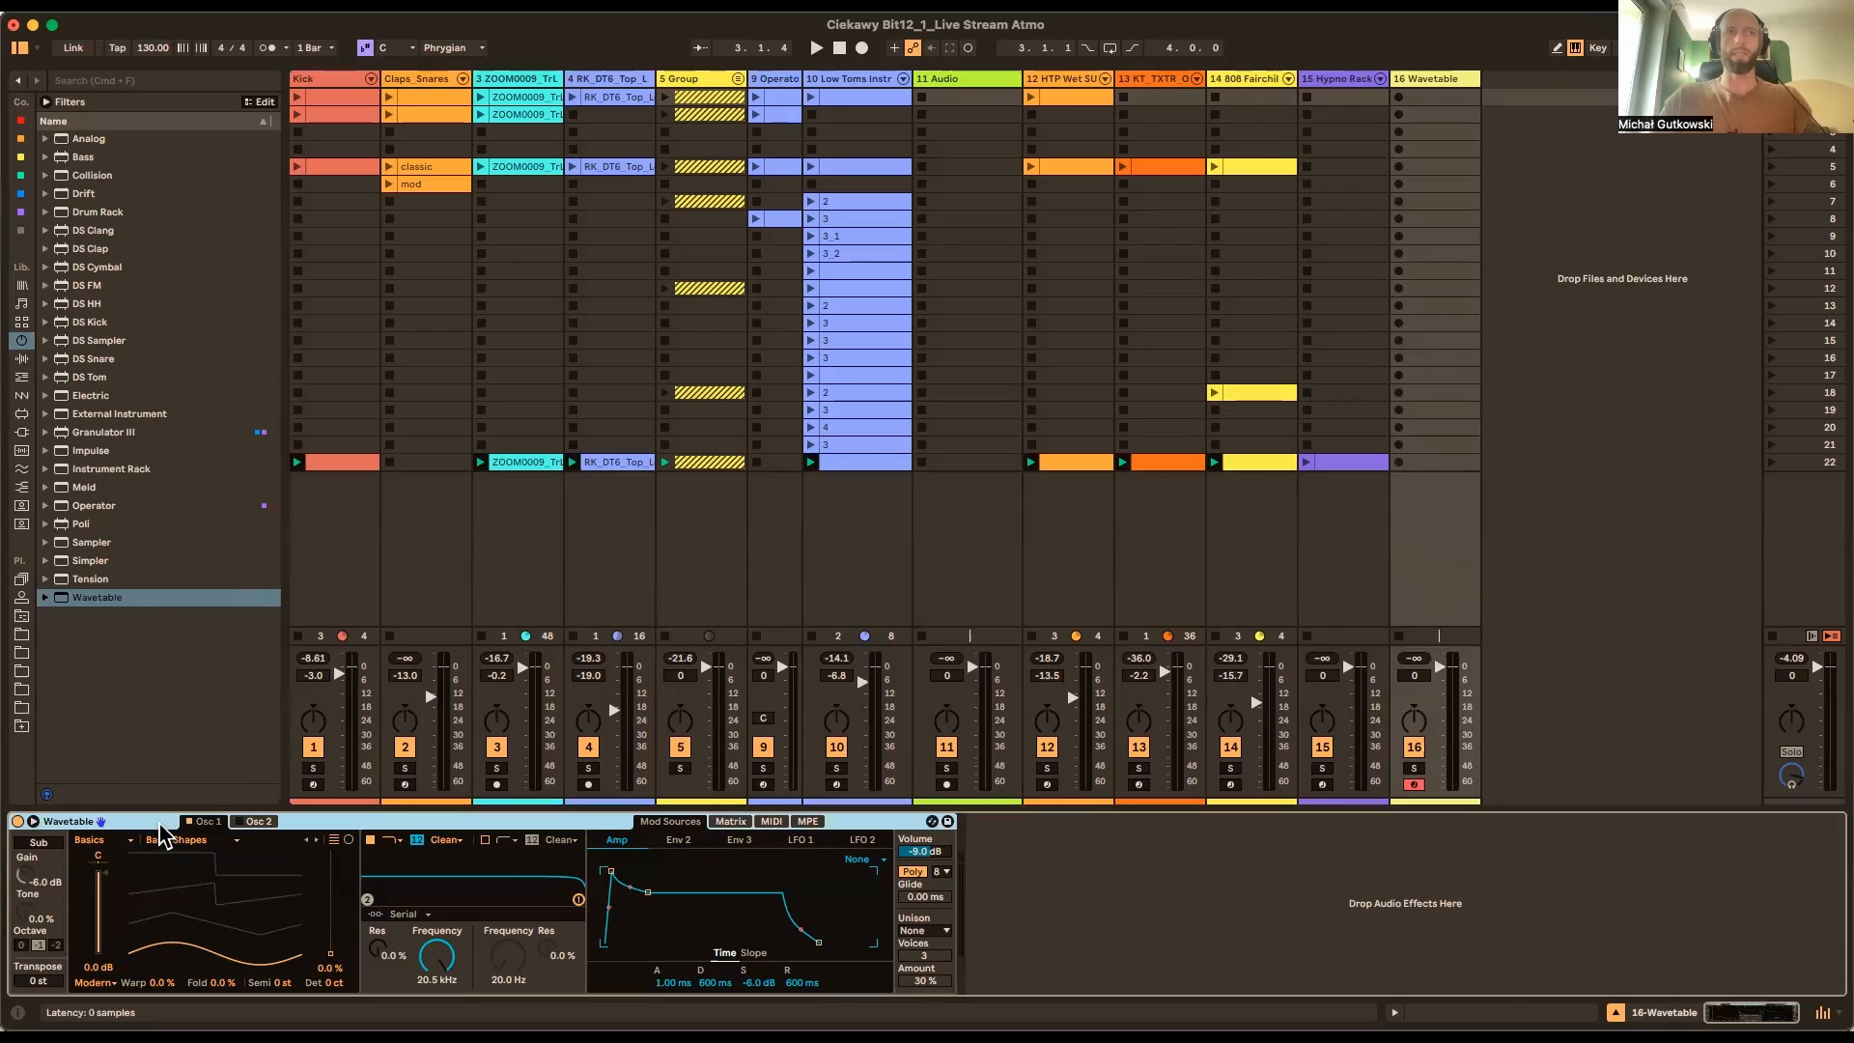
pyautogui.click(1474, 565)
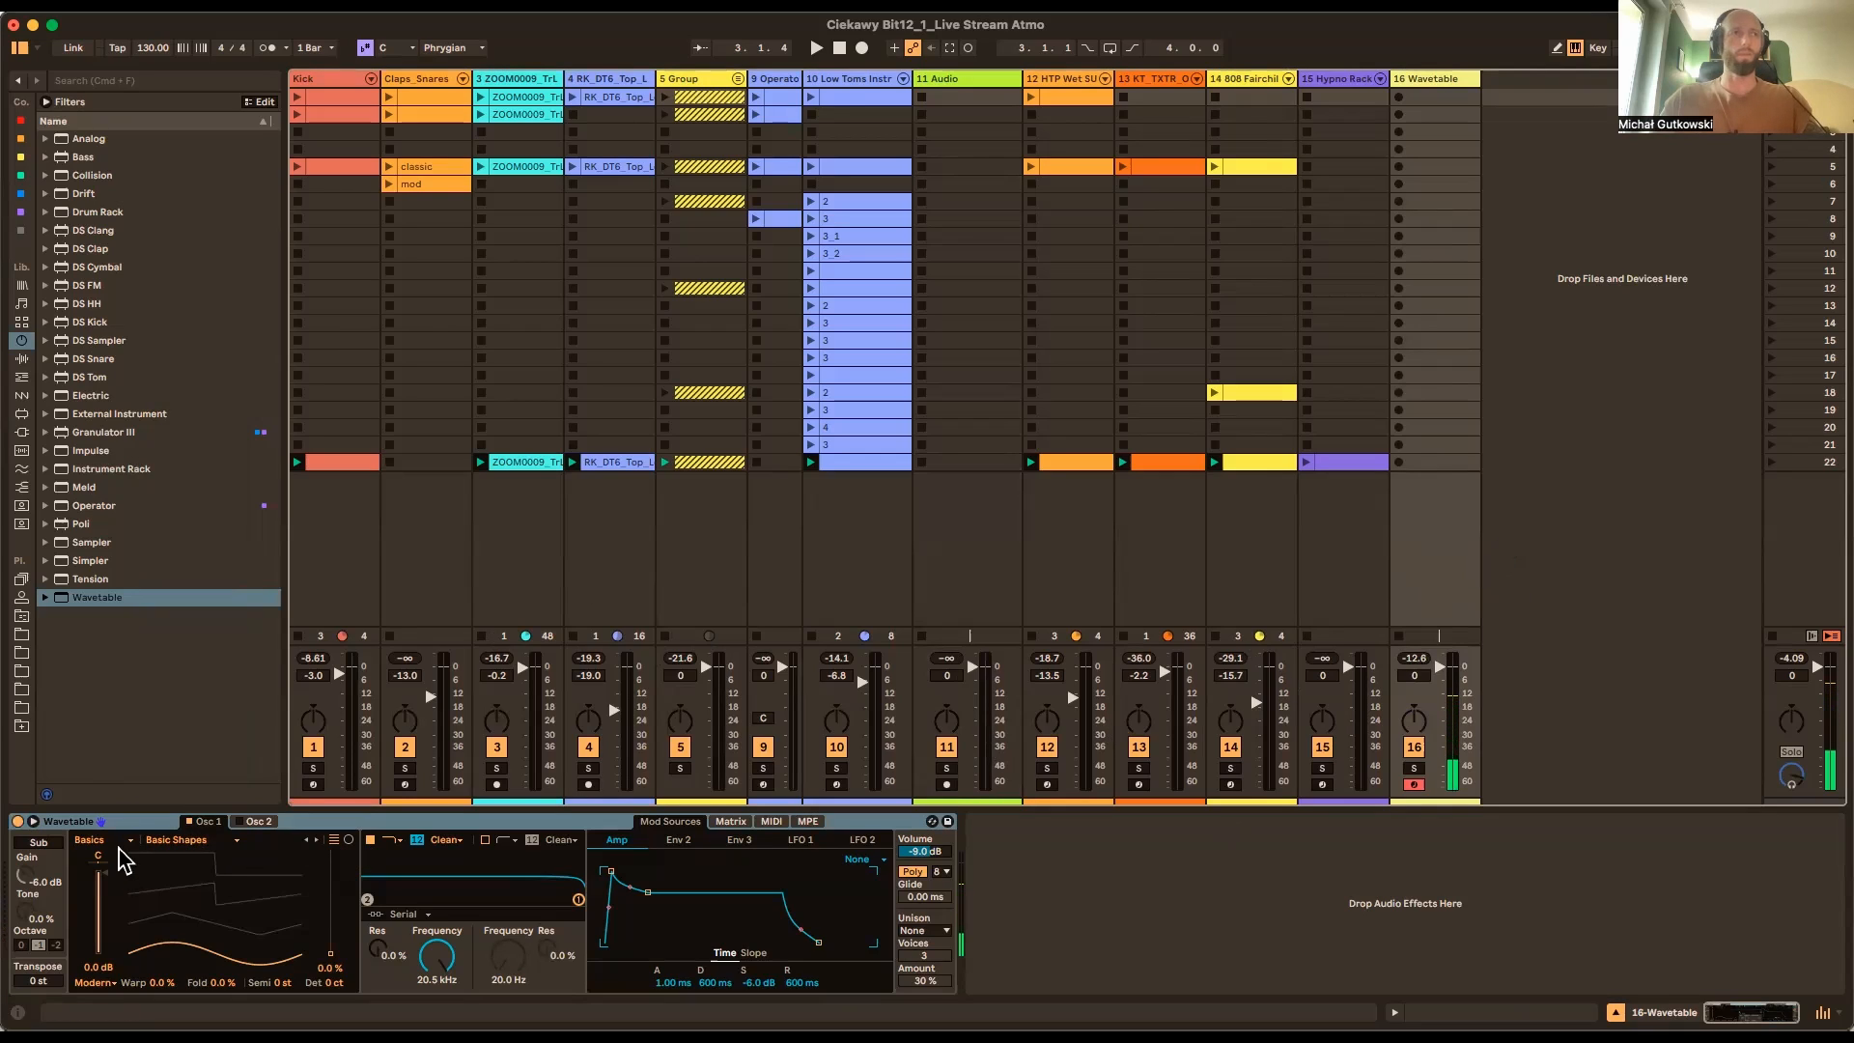
# Set oscillator 1 to the Sines 1 wavetable from the Harmonics category, at a position of about 64%
pyautogui.click(224, 848)
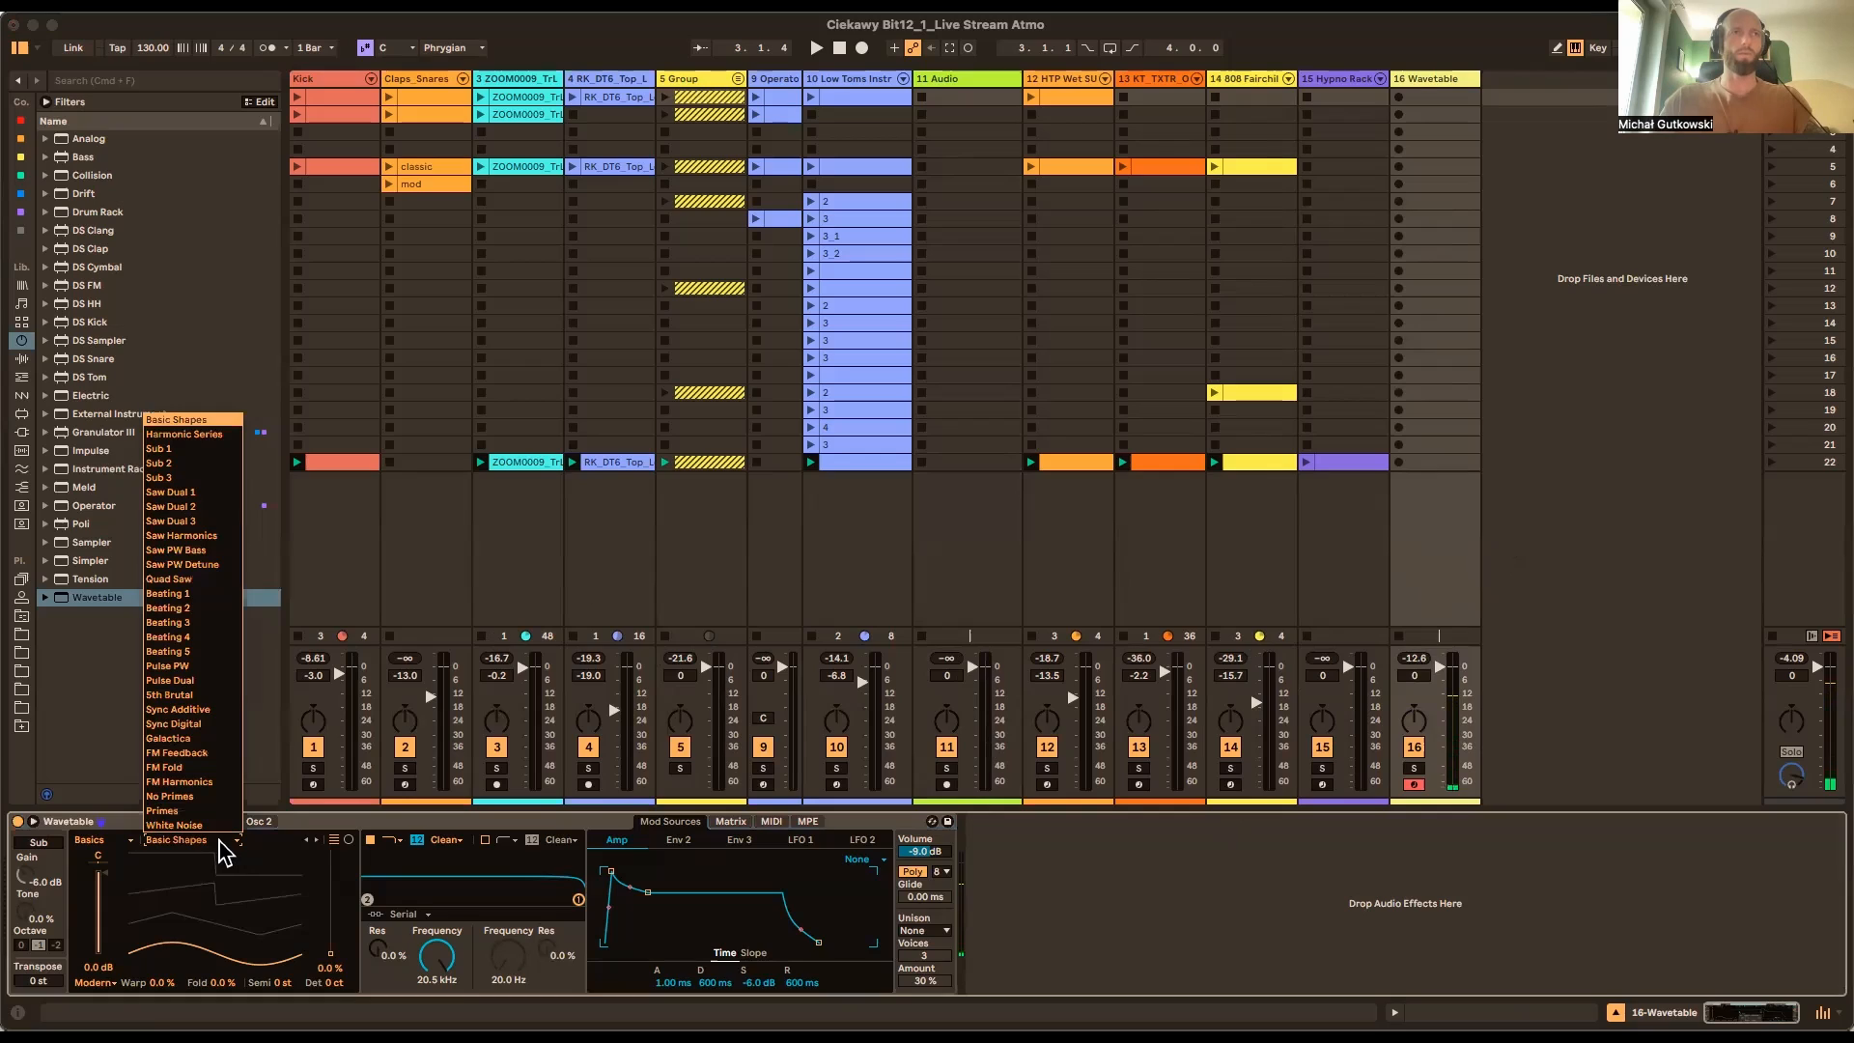
pyautogui.click(124, 854)
pyautogui.click(121, 841)
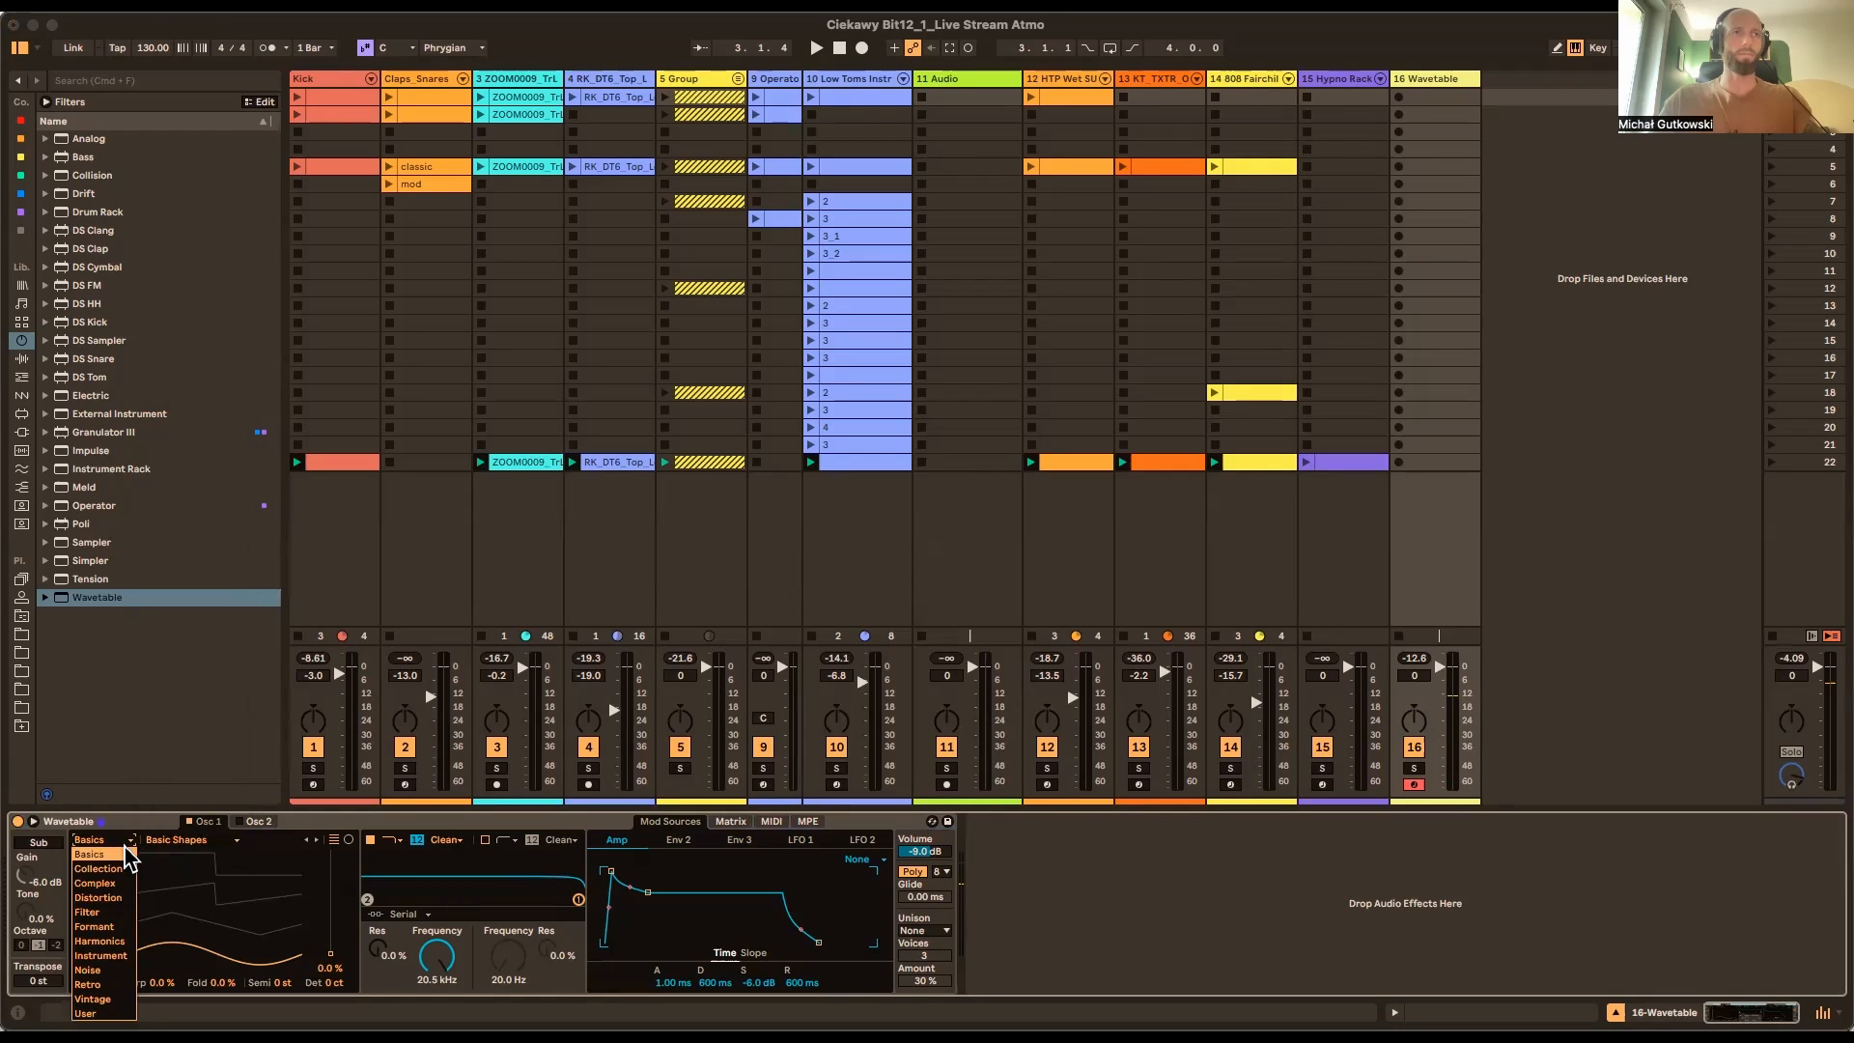
pyautogui.click(120, 941)
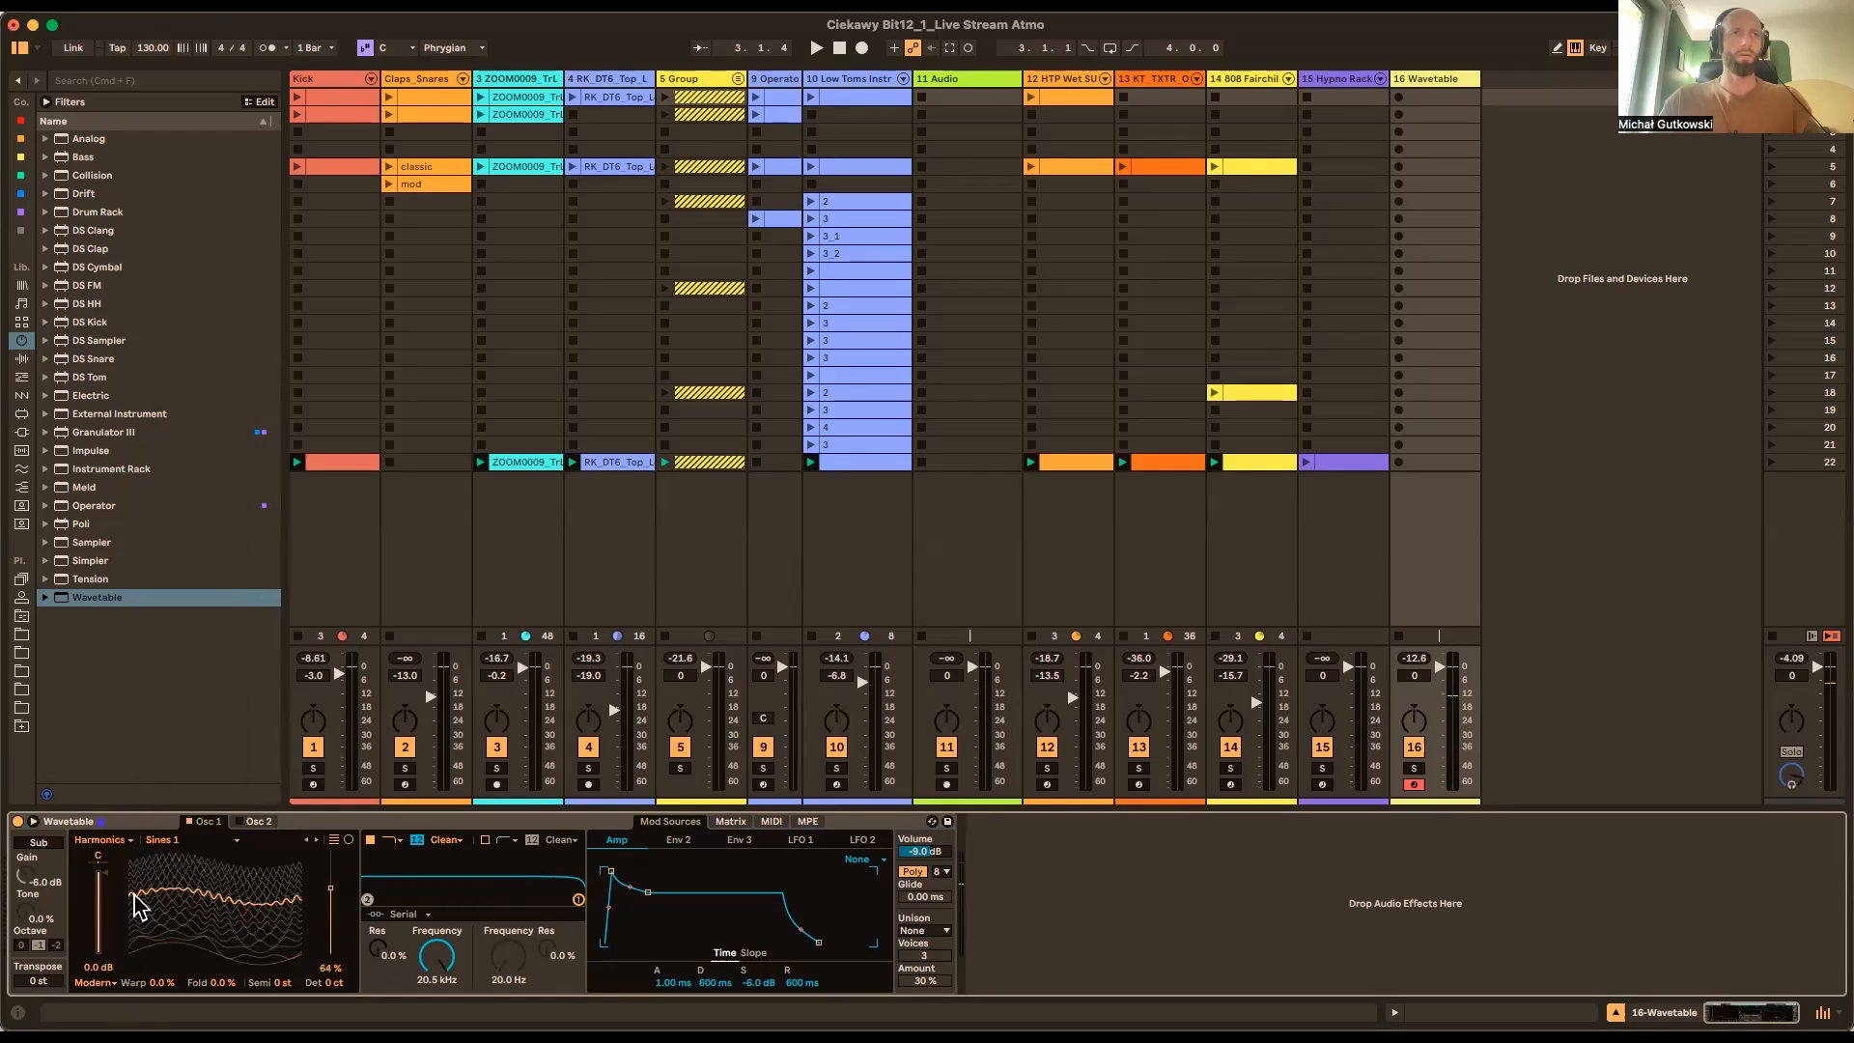
# Enable oscillator 2 with the Galactica wavetable and set its wavetable position to about 32%
pyautogui.click(253, 822)
pyautogui.click(232, 841)
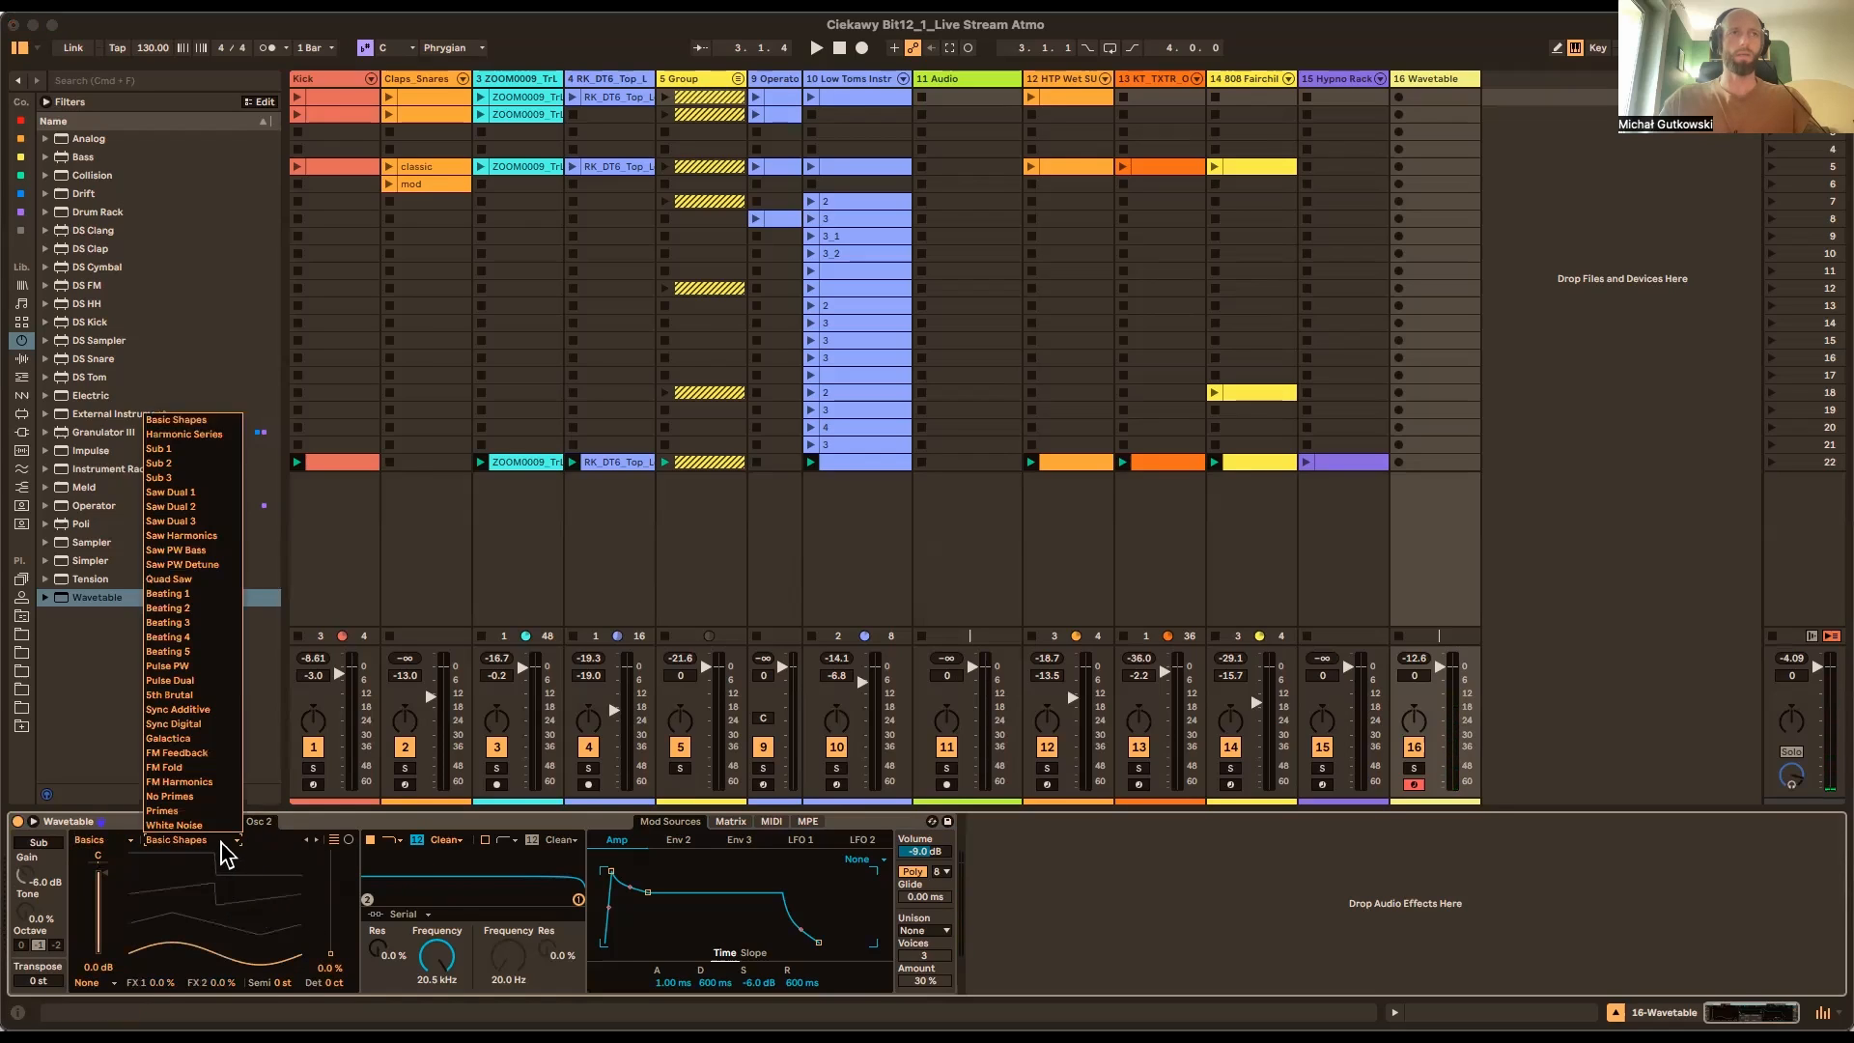
pyautogui.click(190, 739)
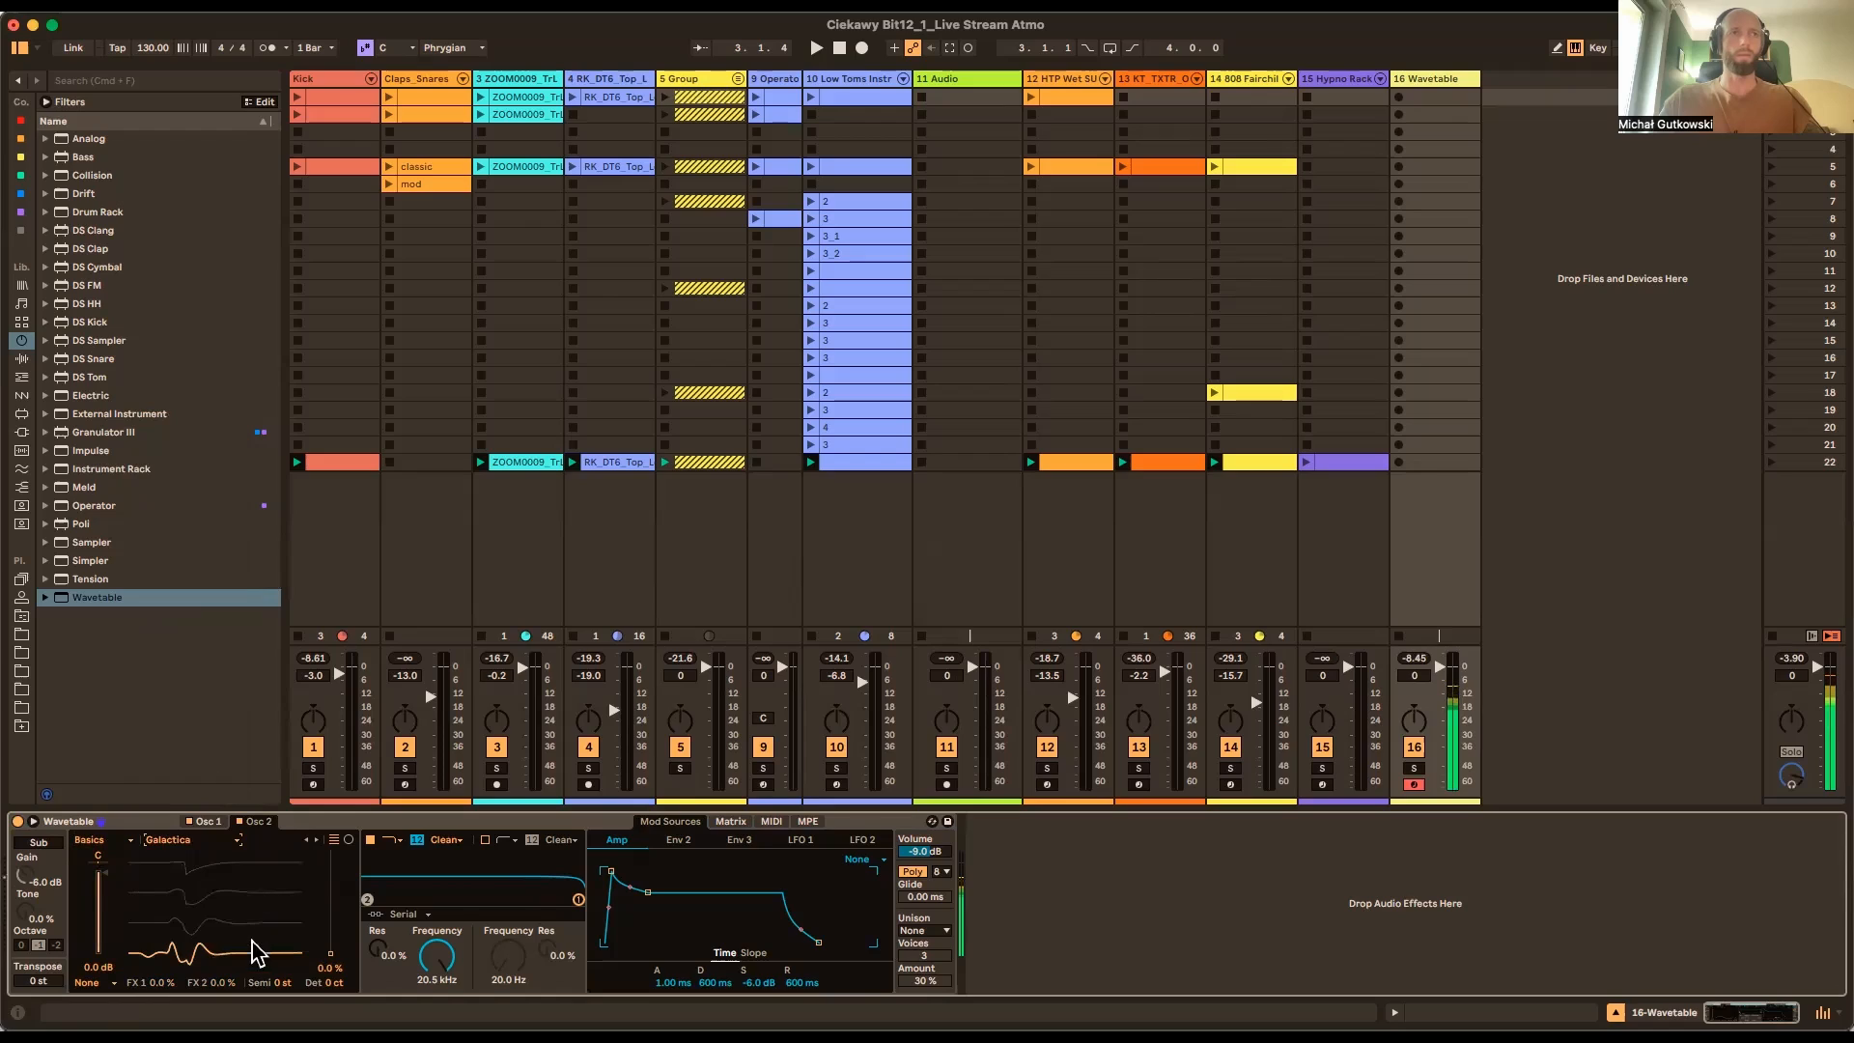
pyautogui.moveTo(255, 950); pyautogui.dragTo(97, 898)
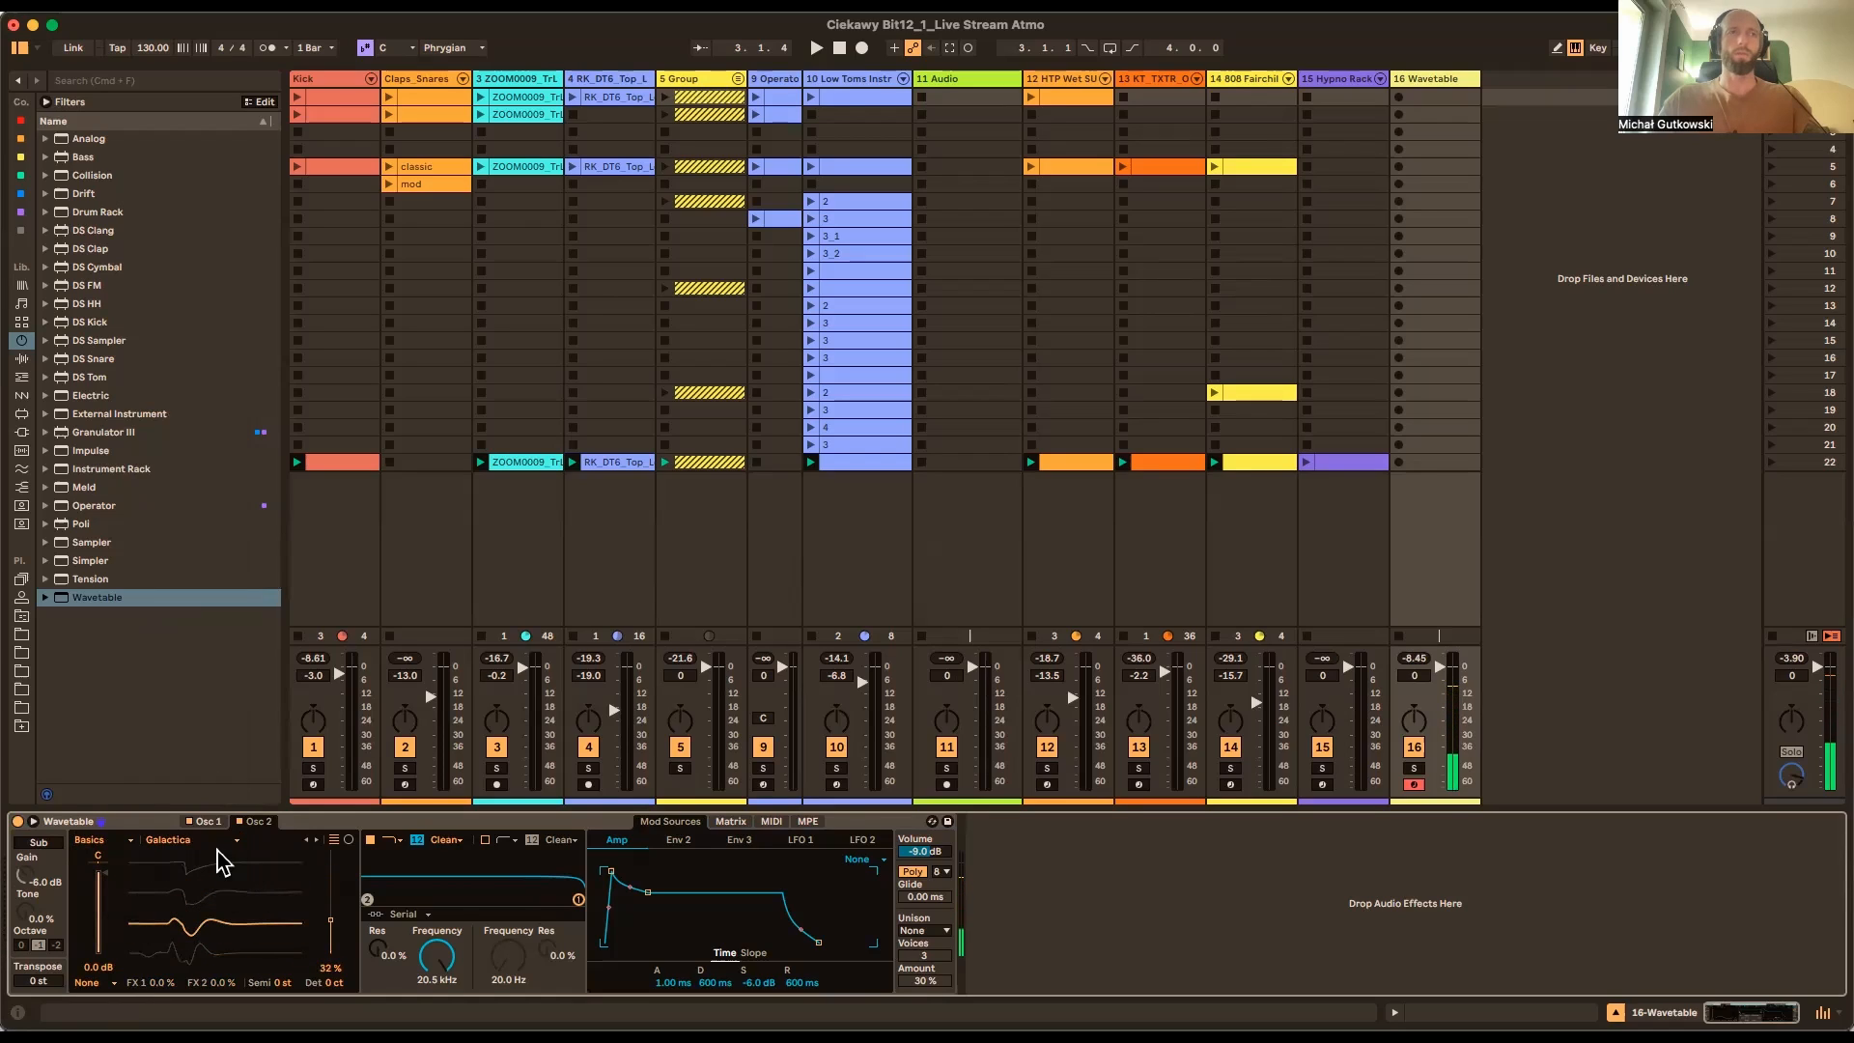
# Switch oscillator 2 to the Oboe wavetable from the Instruments category and set its position to about 70%
pyautogui.click(93, 840)
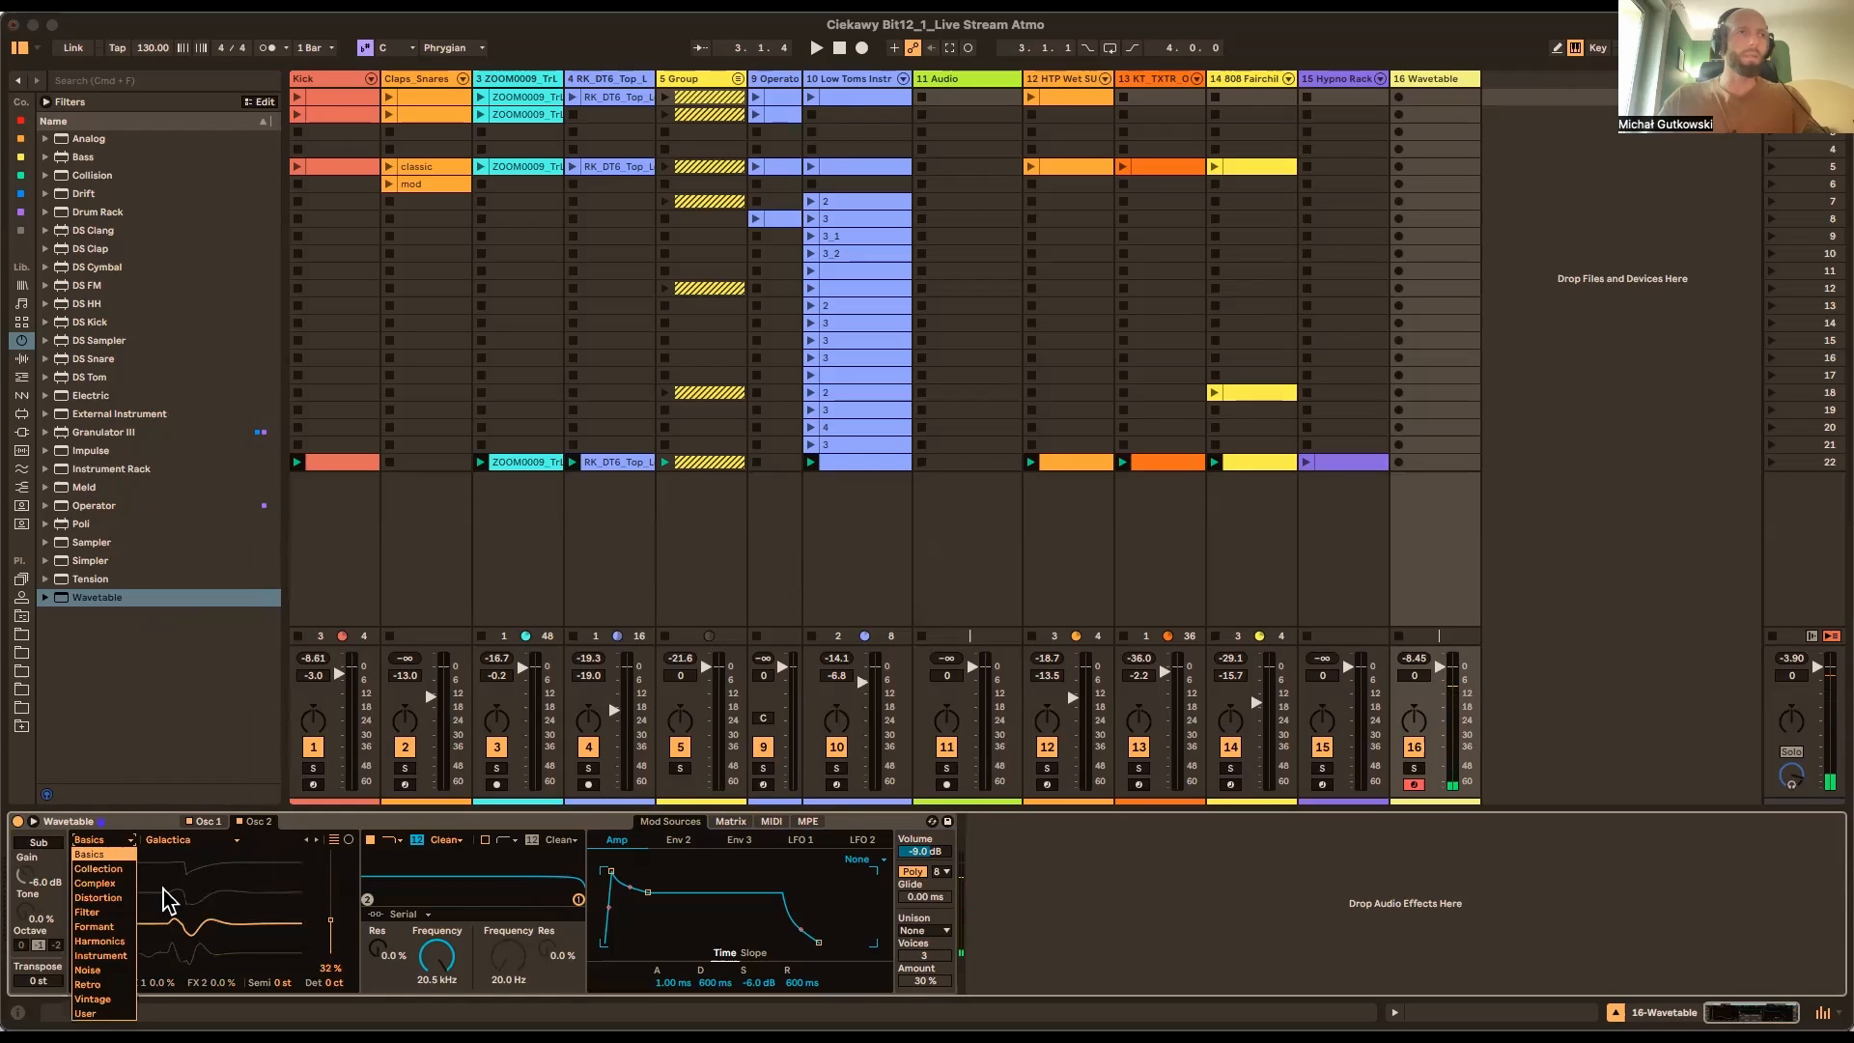
pyautogui.click(119, 956)
pyautogui.click(188, 844)
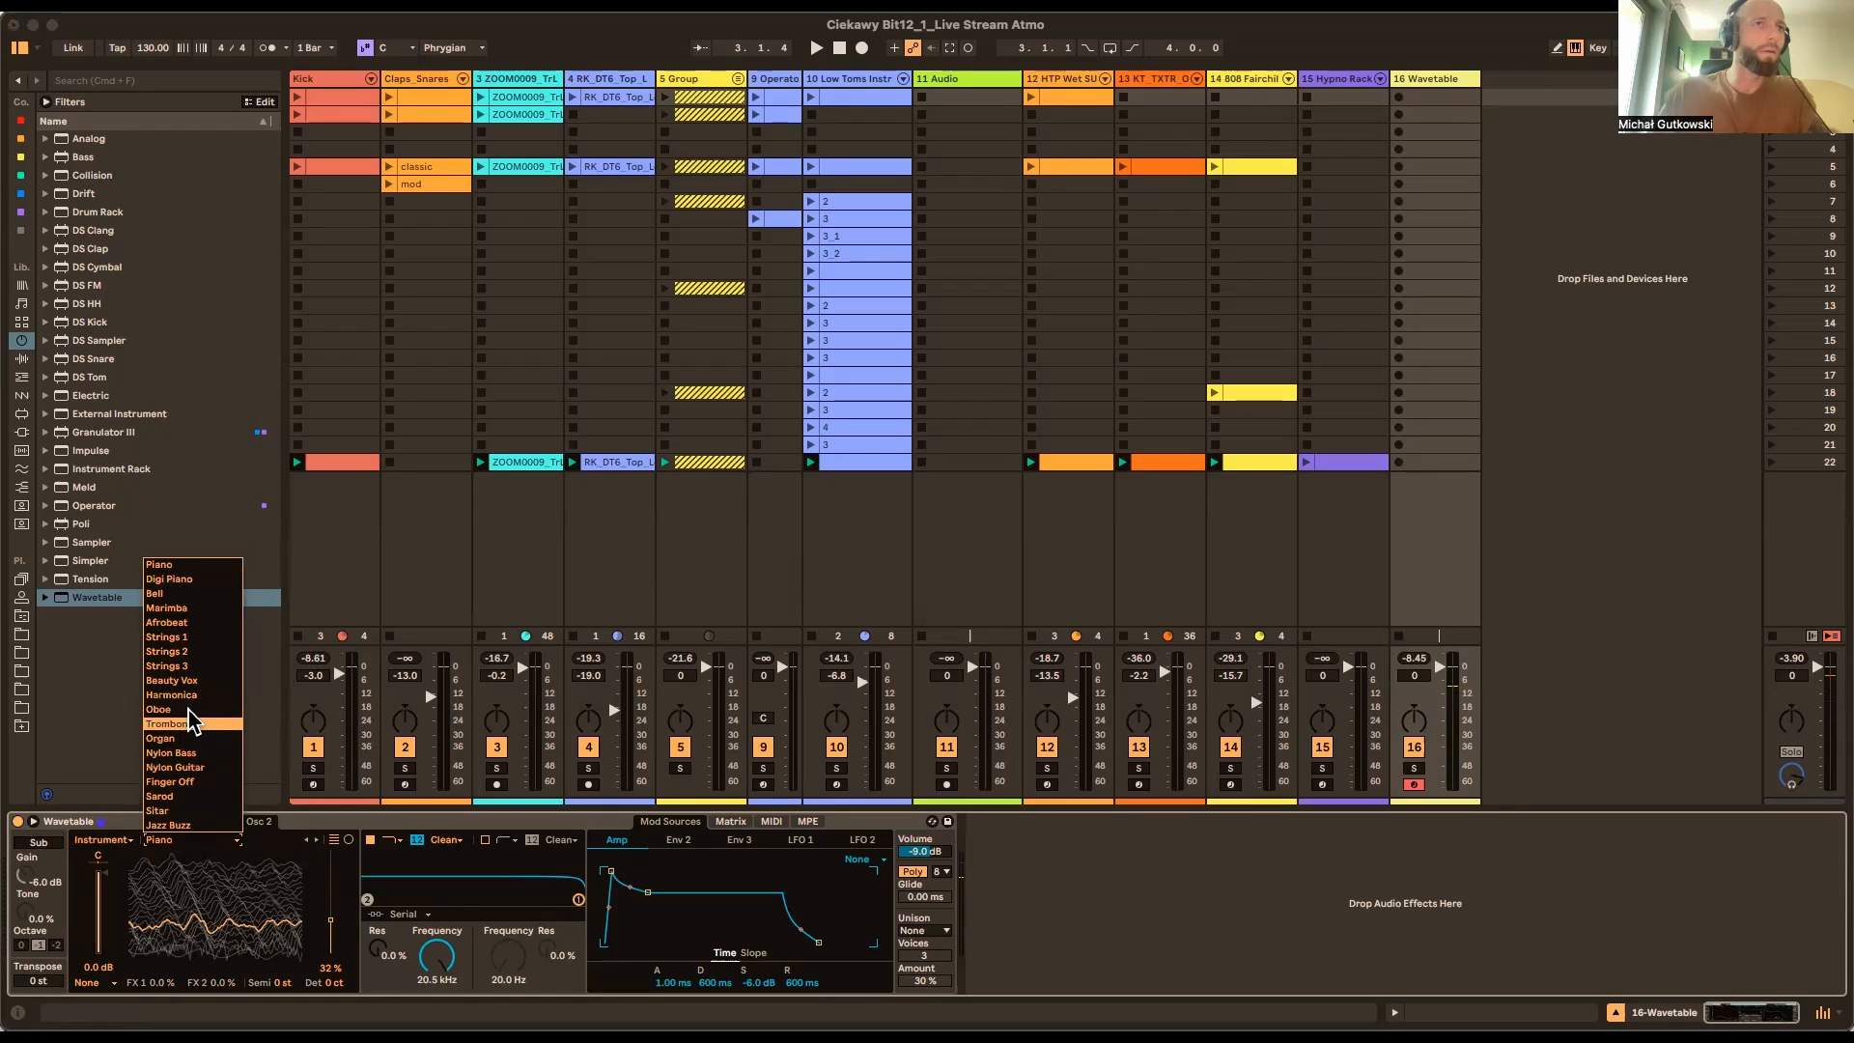
pyautogui.click(169, 709)
pyautogui.moveTo(274, 956); pyautogui.dragTo(170, 913)
# Lower oscillator 1's wavetable position to about 56%
pyautogui.click(206, 822)
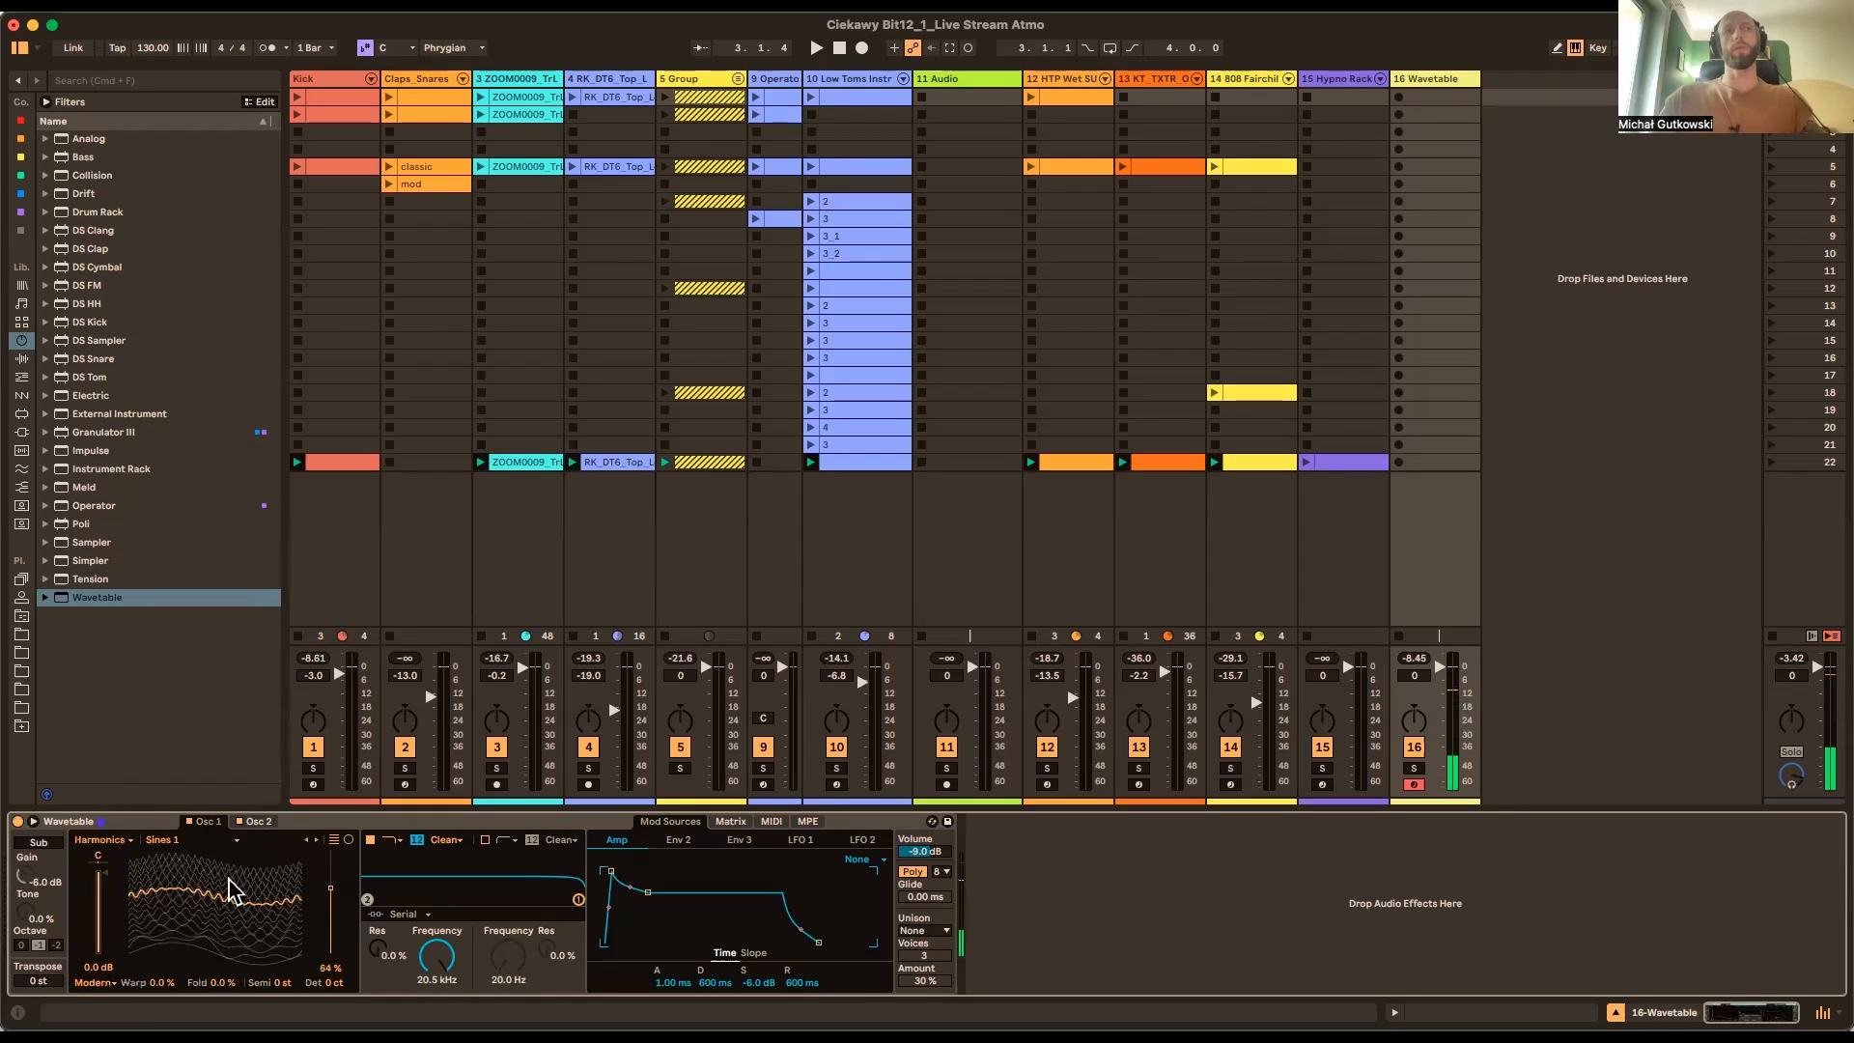
pyautogui.moveTo(331, 896)
pyautogui.mouseDown()
pyautogui.moveTo(331, 913)
pyautogui.moveTo(332, 881)
pyautogui.moveTo(332, 918)
pyautogui.moveTo(331, 876)
pyautogui.moveTo(331, 938)
pyautogui.moveTo(331, 867)
pyautogui.moveTo(331, 917)
pyautogui.moveTo(331, 892)
pyautogui.mouseUp()
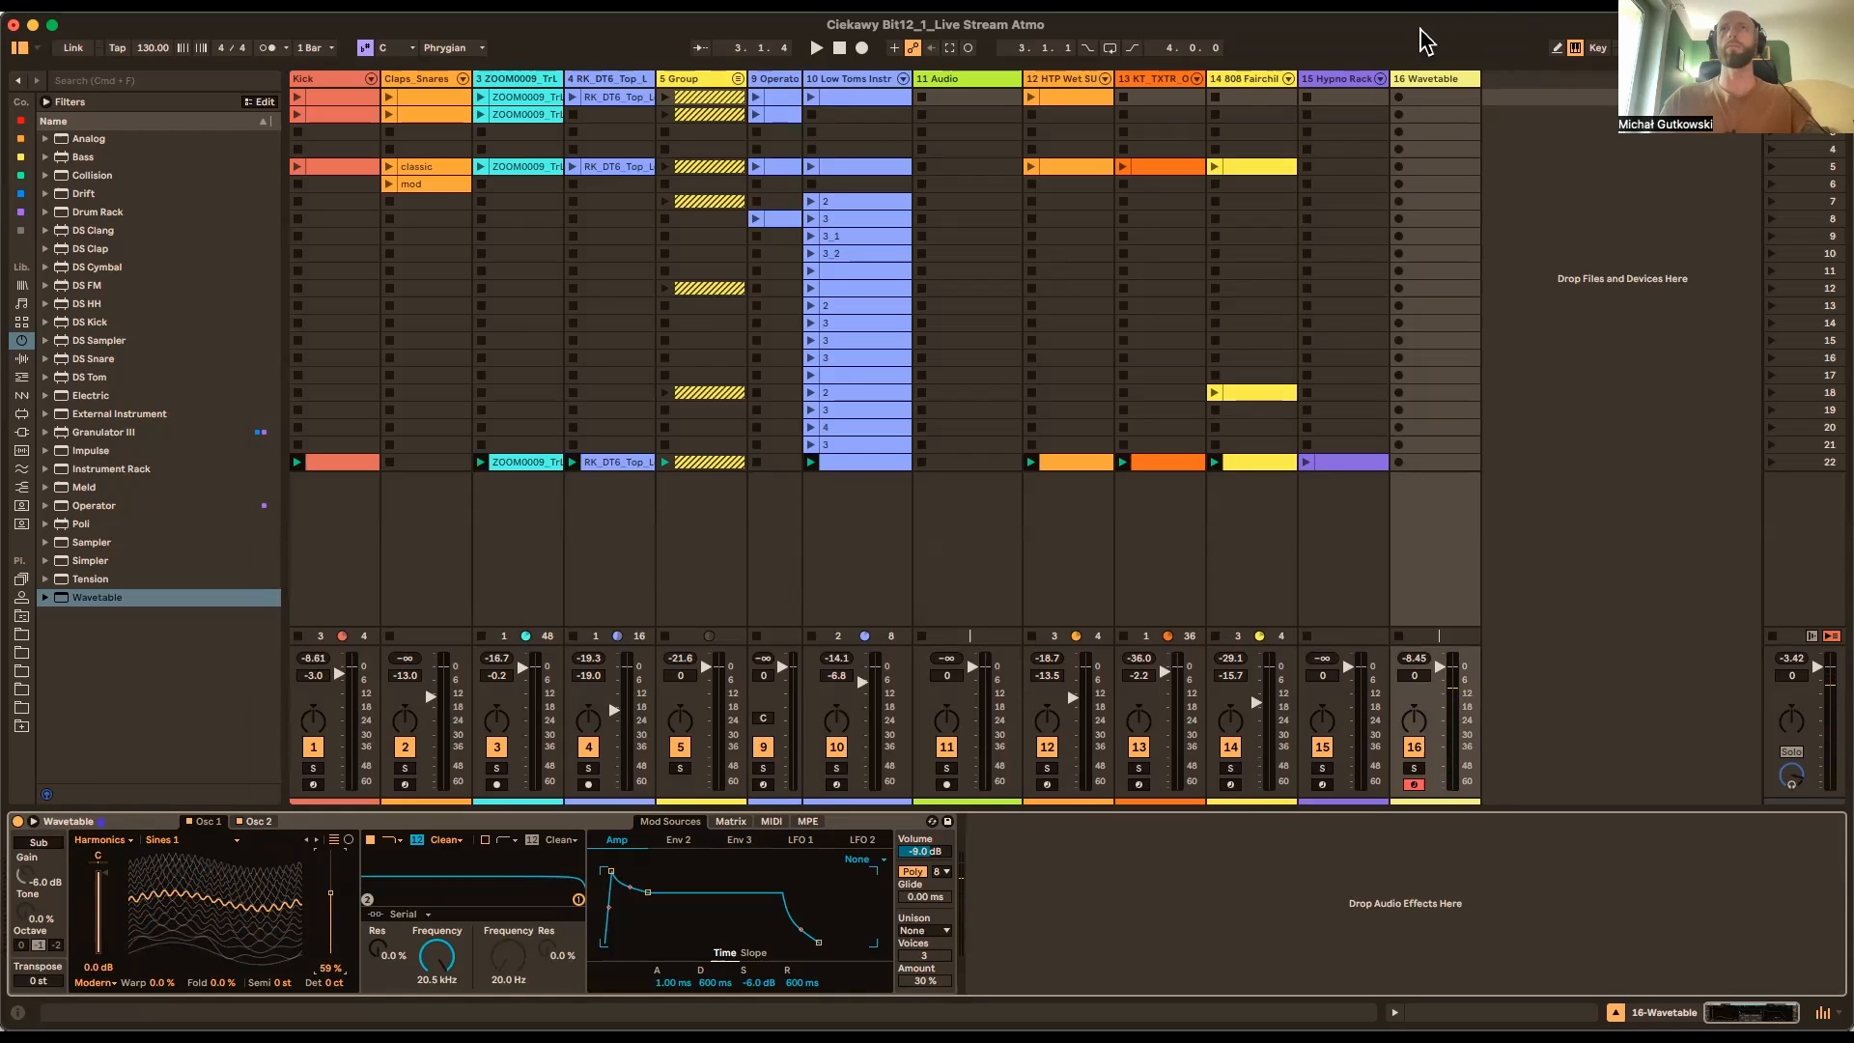
pyautogui.moveTo(331, 902); pyautogui.dragTo(331, 908)
# Modulate oscillator 1's position with LFO 1 by 28 and slow LFO 1's rate to 0.23 Hz
pyautogui.click(731, 822)
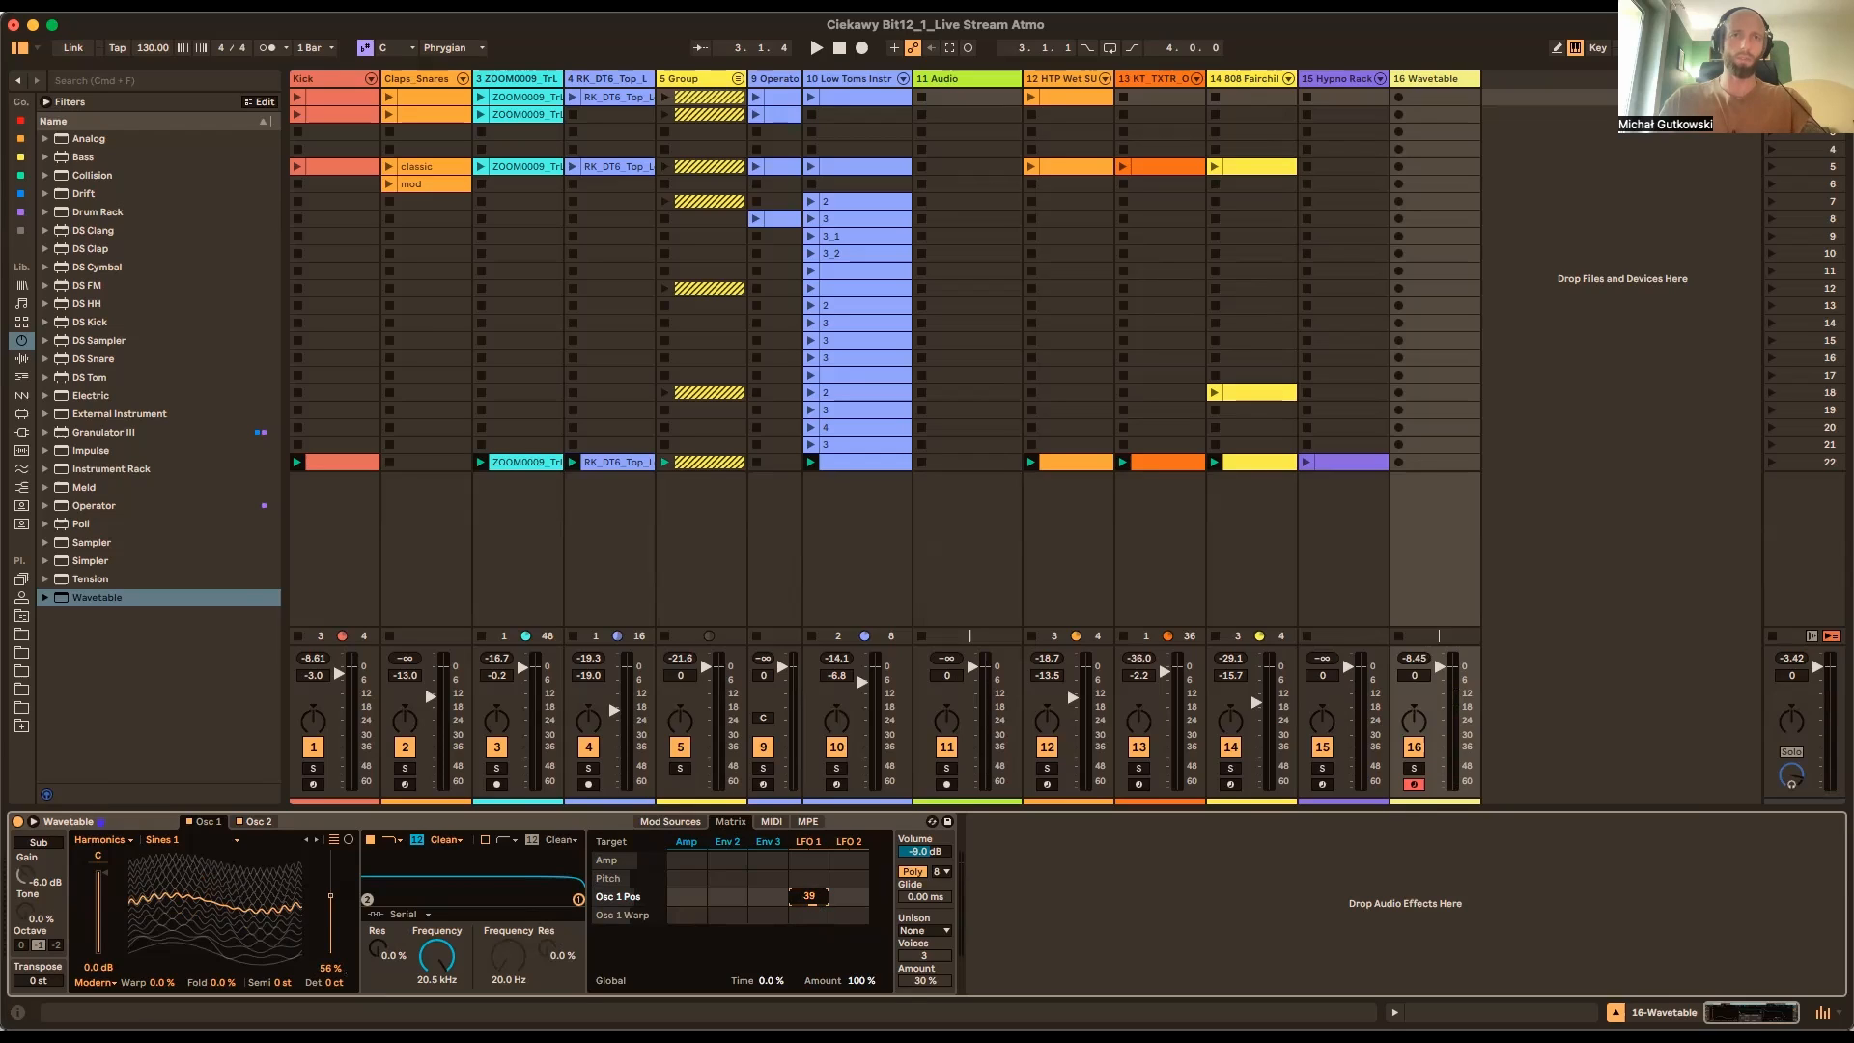
pyautogui.moveTo(814, 902); pyautogui.dragTo(814, 902)
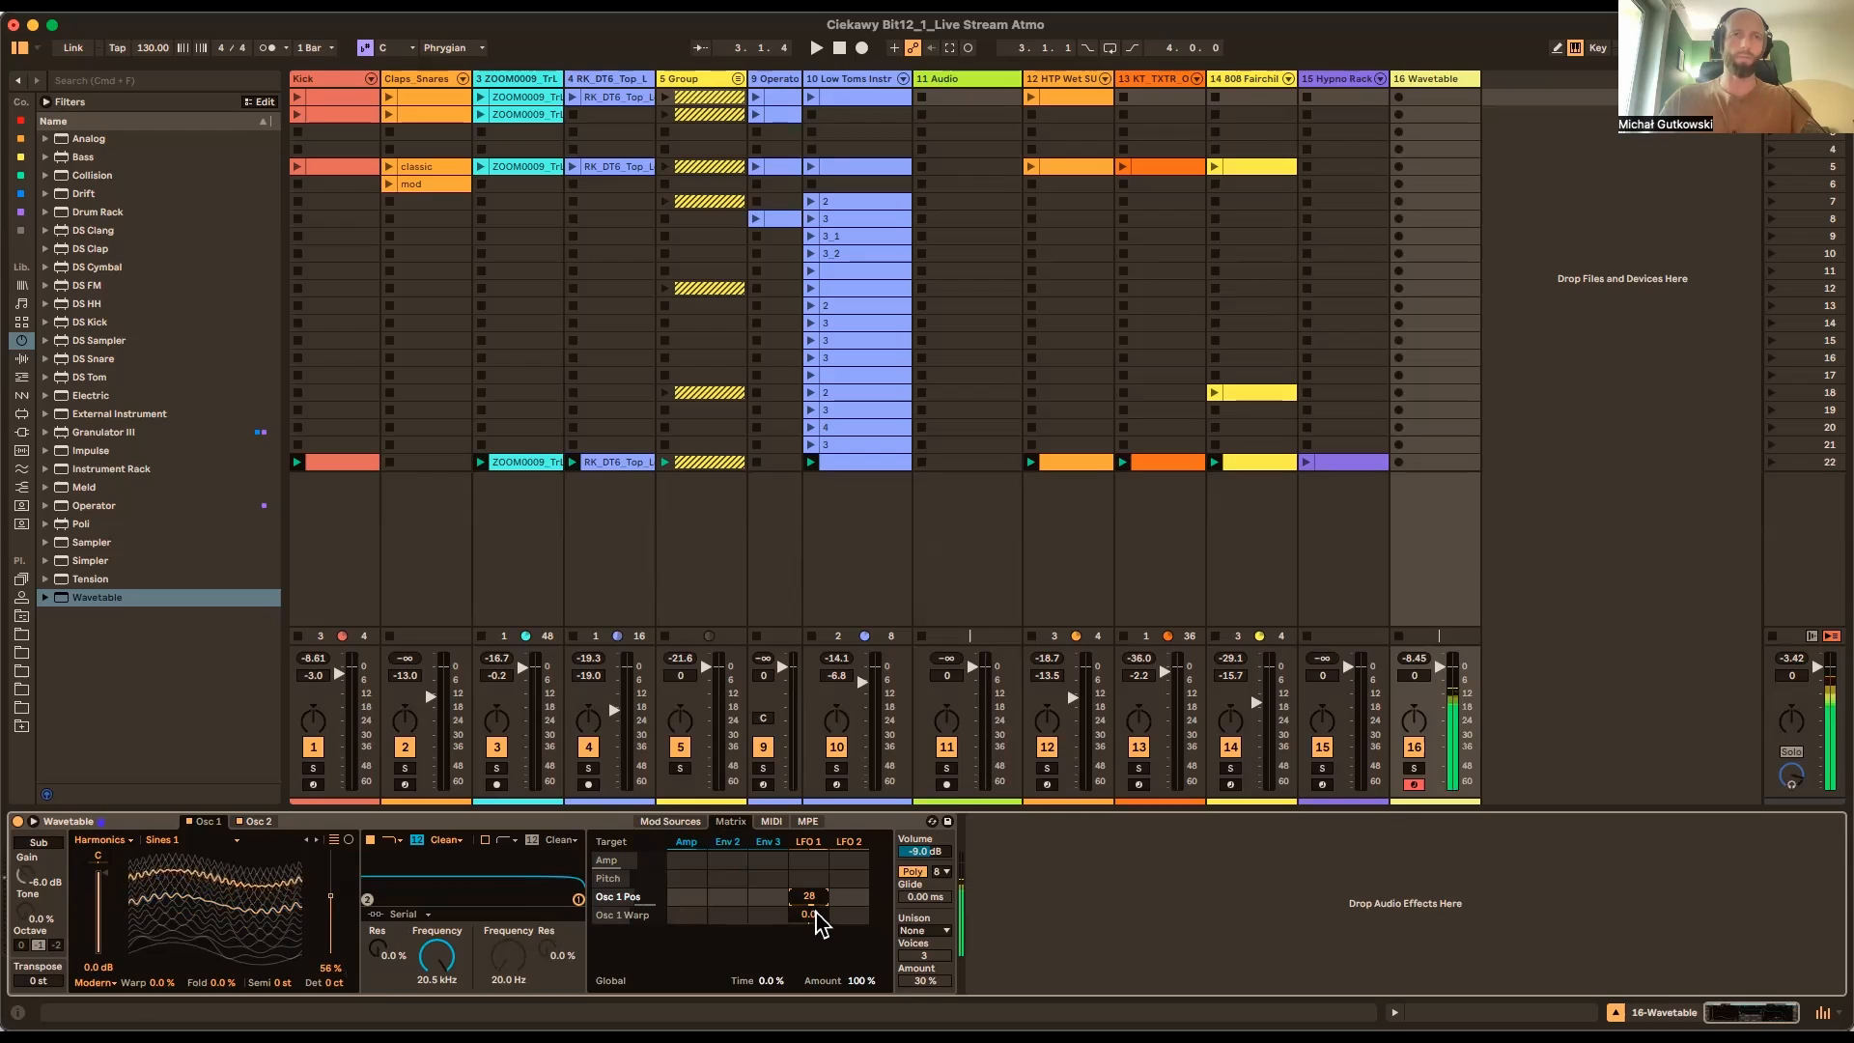
pyautogui.click(809, 850)
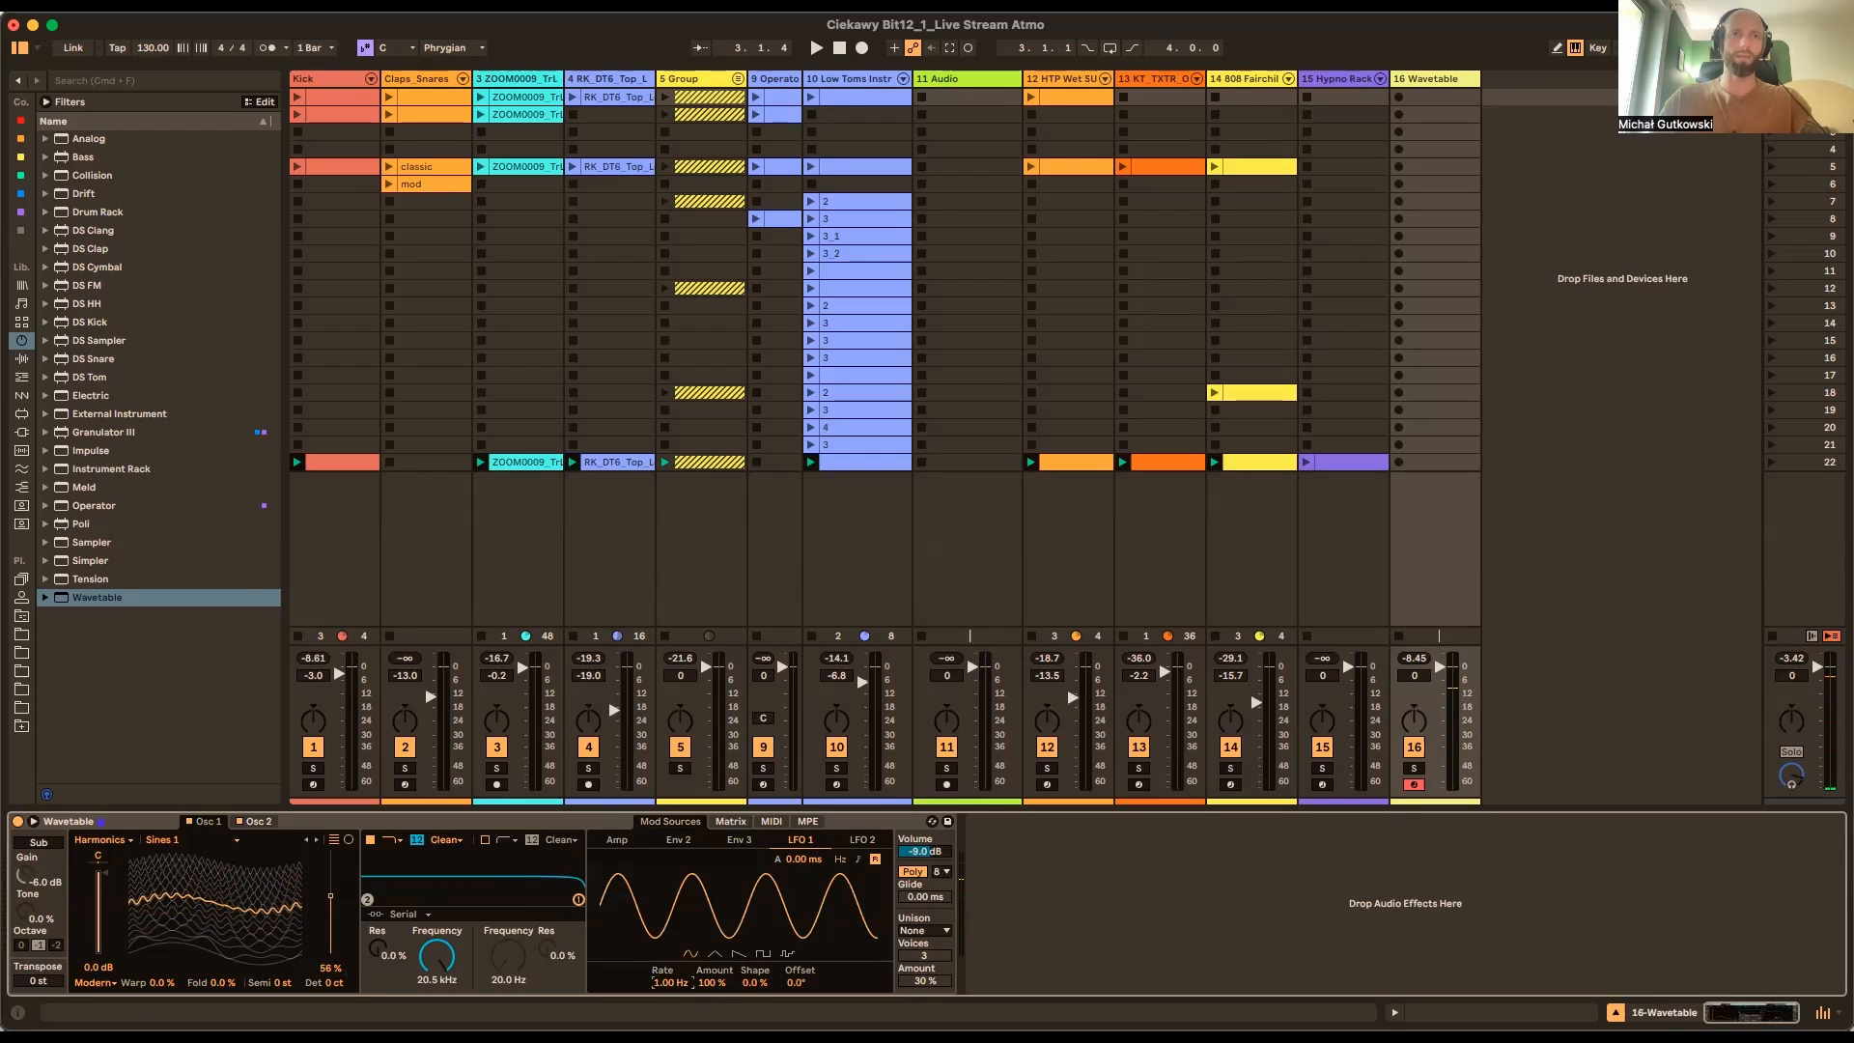
pyautogui.moveTo(671, 982); pyautogui.dragTo(674, 995)
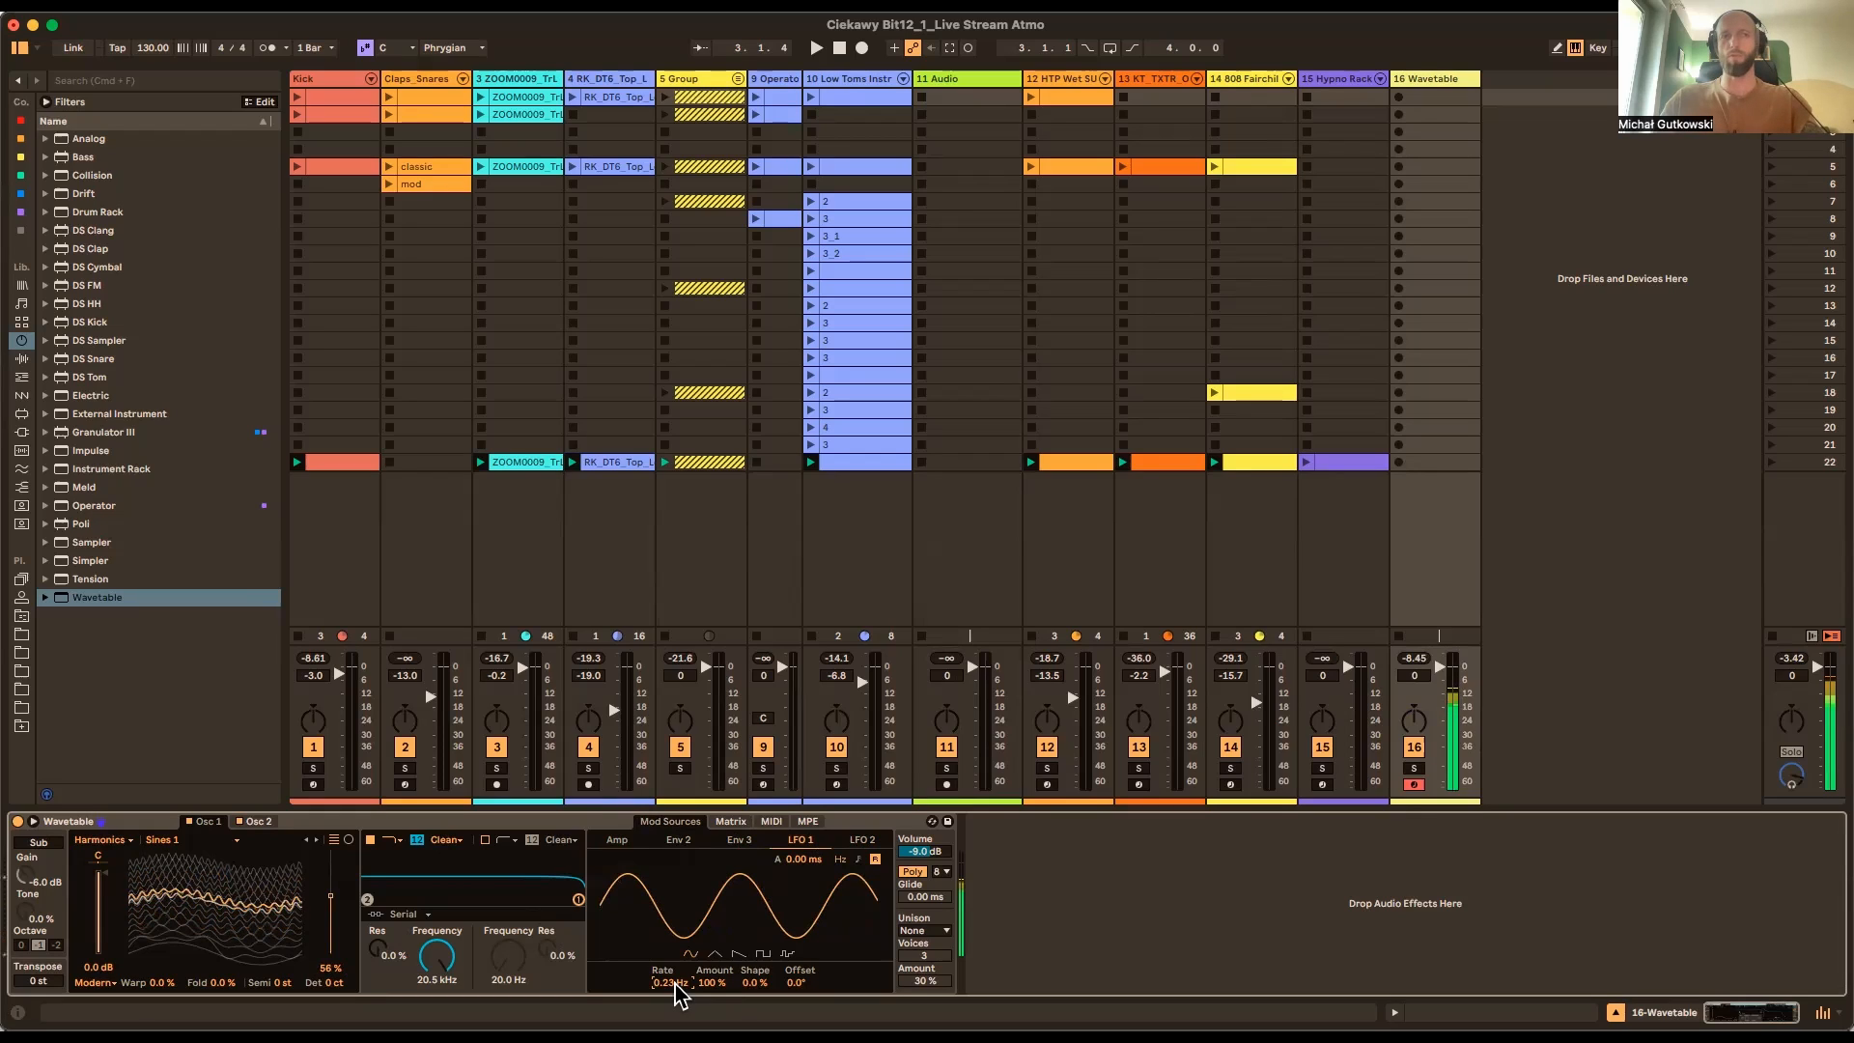
# Change oscillator 2's wavetable to Organ and set its wavetable position to about 13%
pyautogui.click(258, 822)
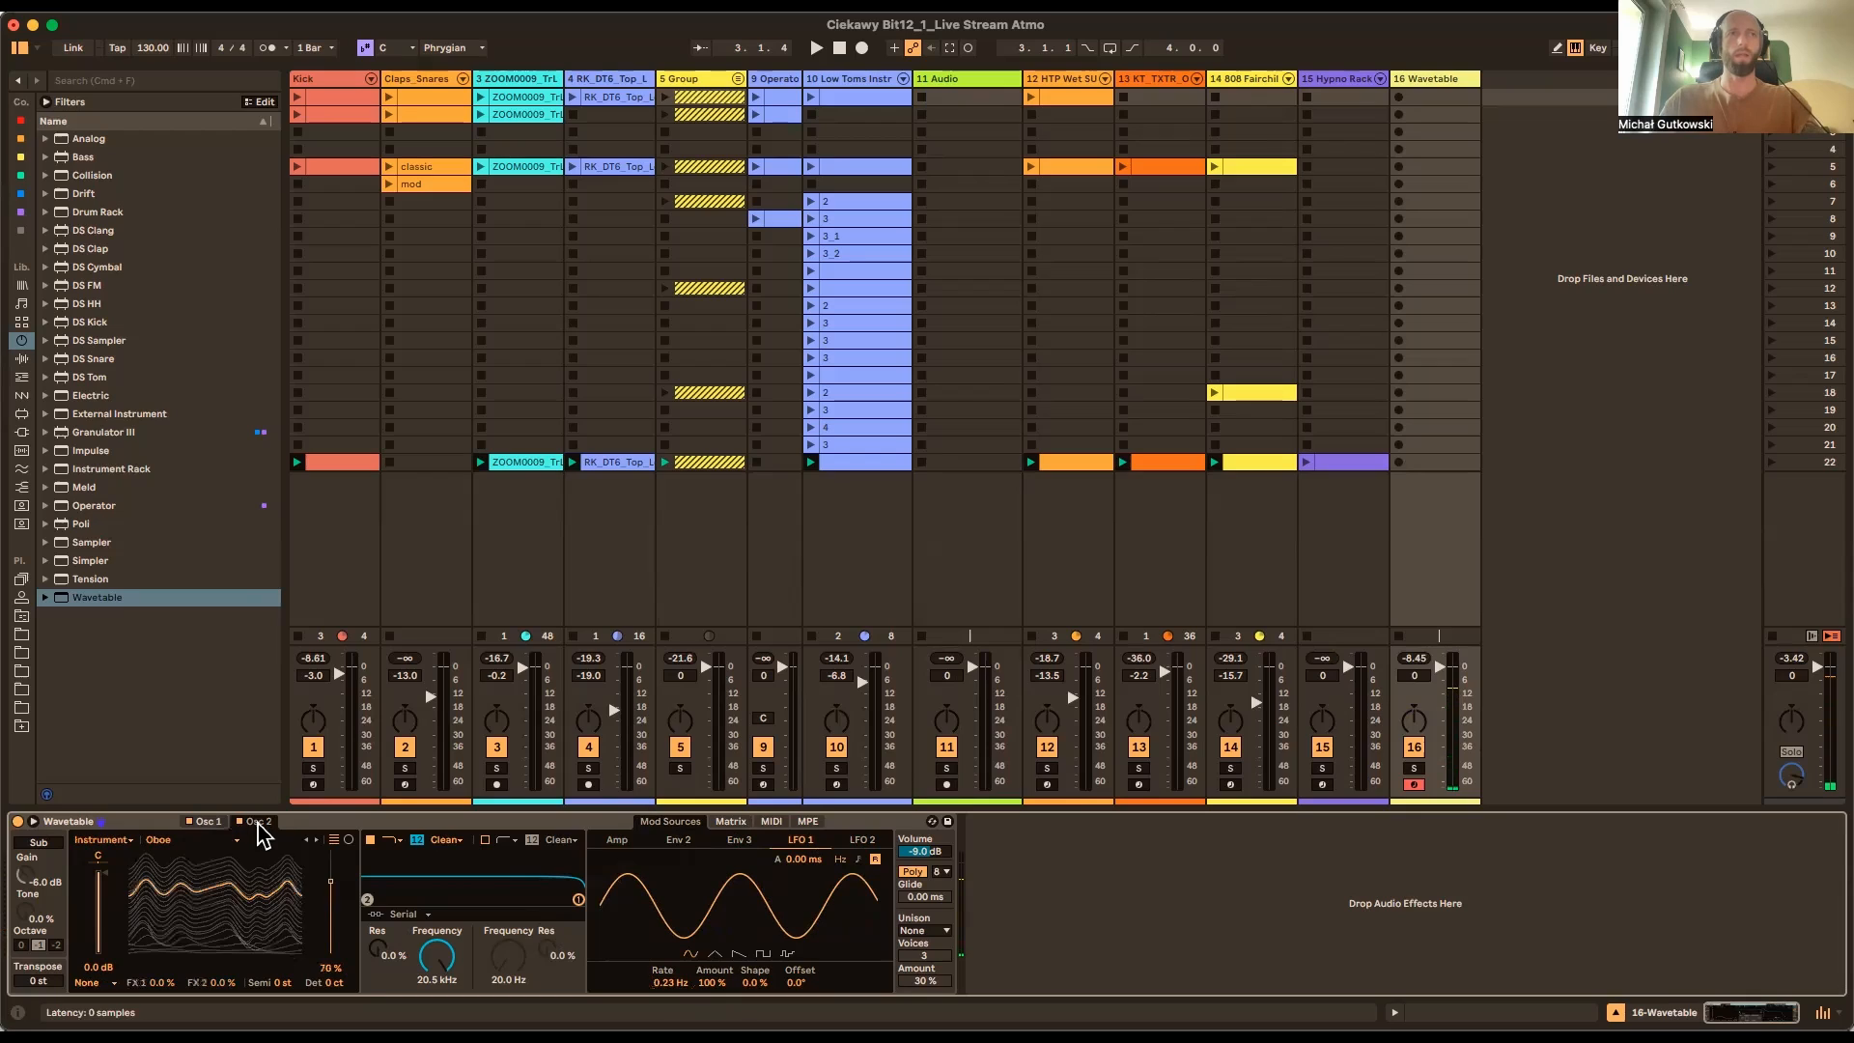
pyautogui.moveTo(330, 881); pyautogui.dragTo(236, 920)
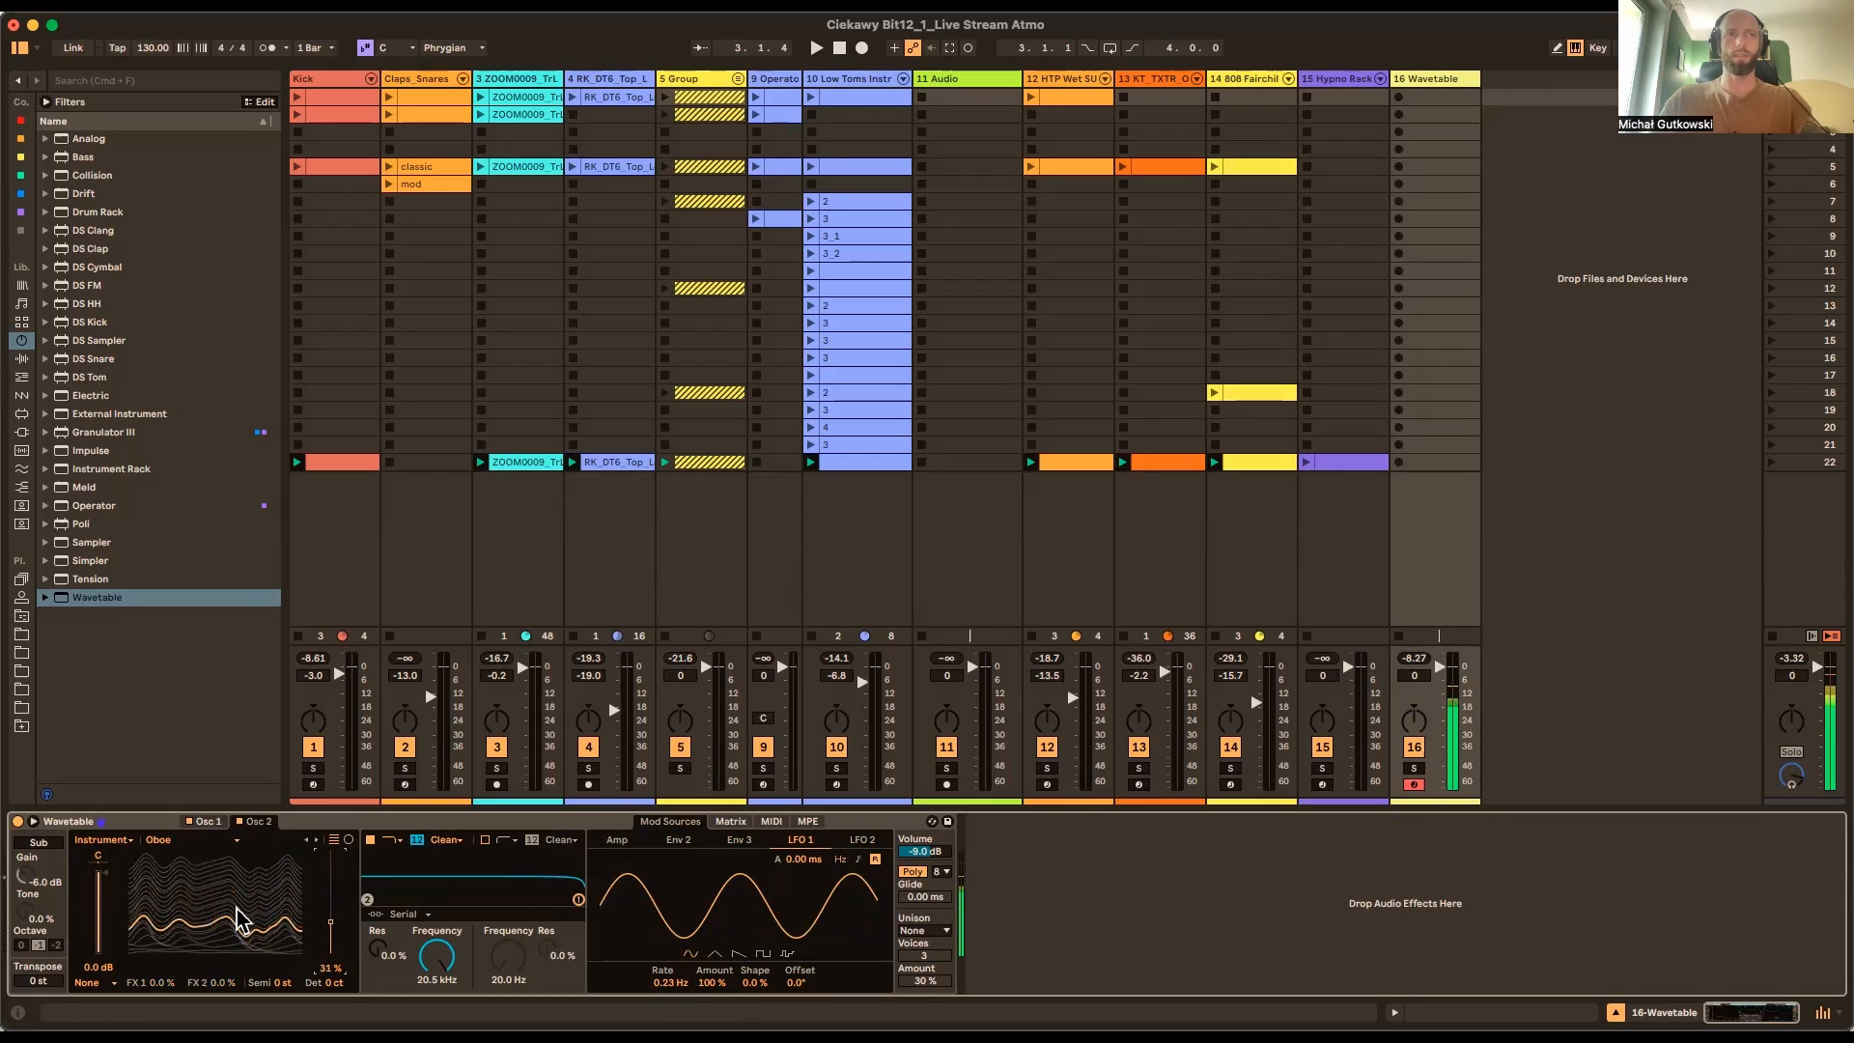
pyautogui.click(316, 839)
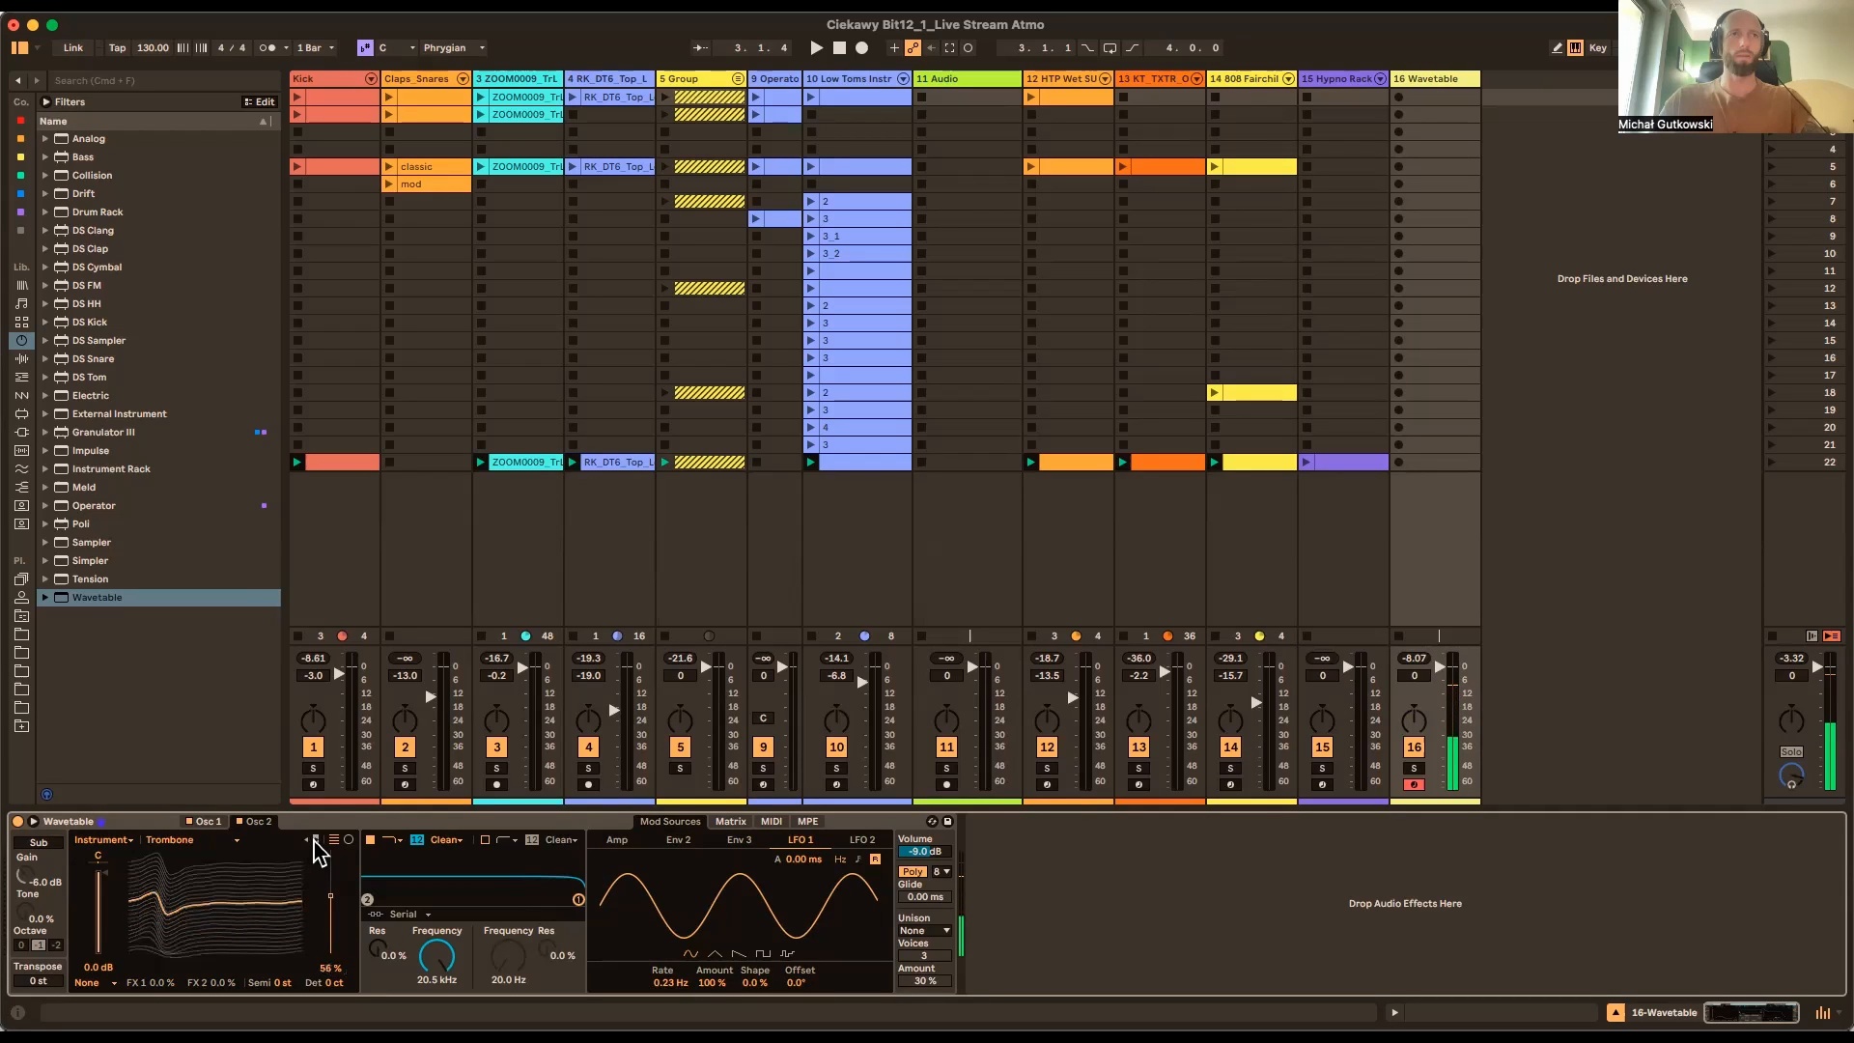
pyautogui.click(315, 839)
pyautogui.moveTo(235, 888); pyautogui.dragTo(236, 936)
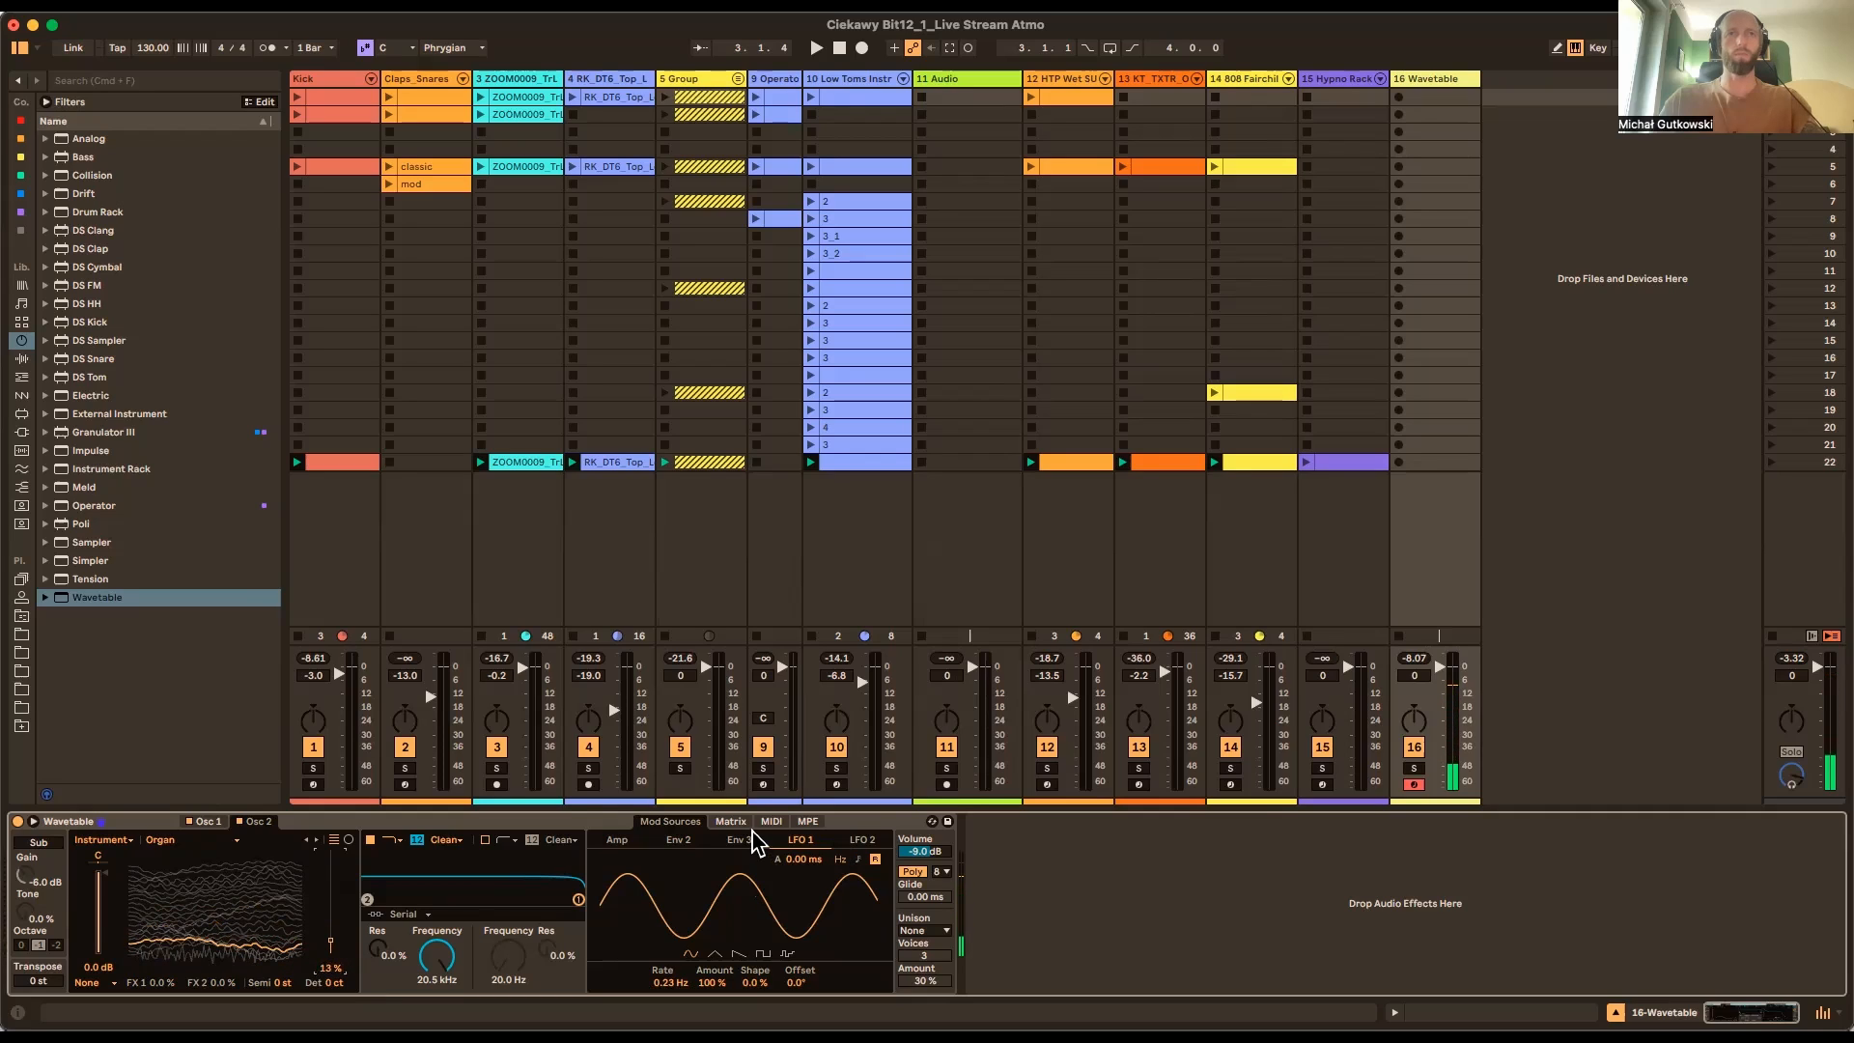
# Modulate oscillator 2's position with LFO 2 by 36, using a falling sawtooth waveform at a rate of 0.32 Hz
pyautogui.click(730, 822)
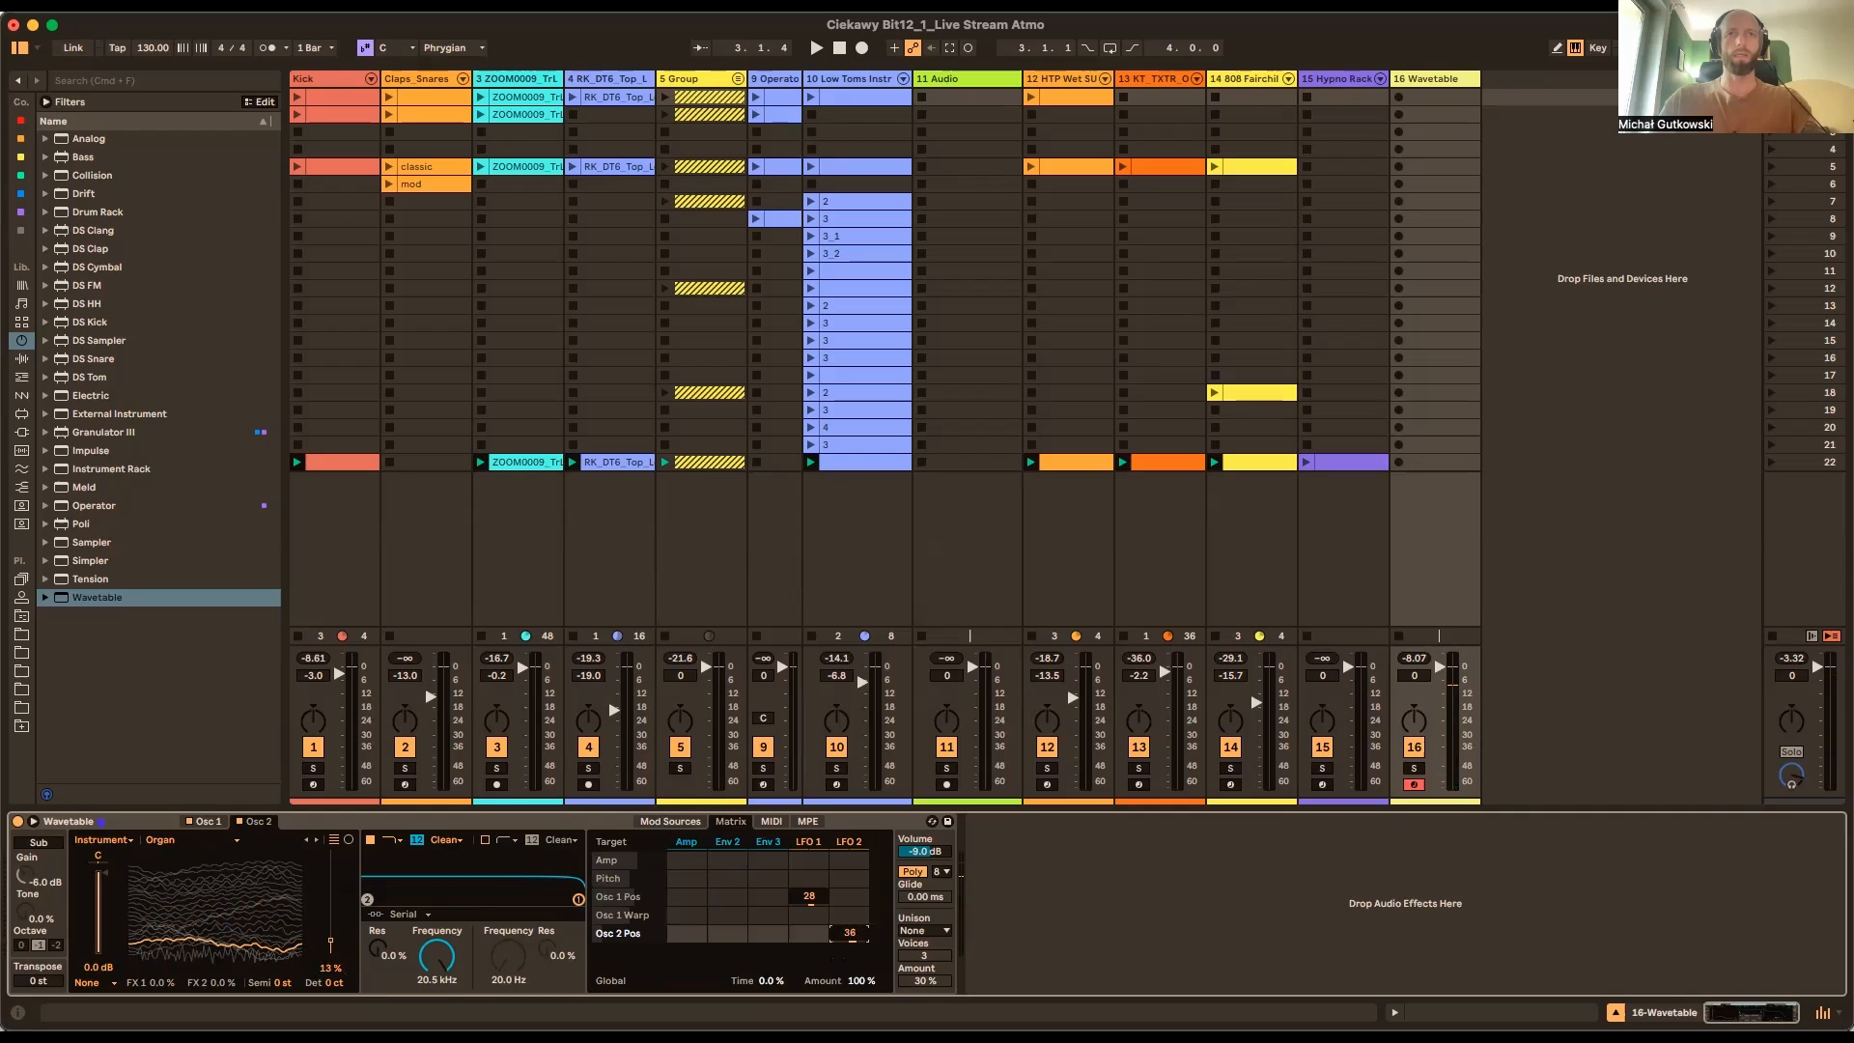
pyautogui.click(848, 841)
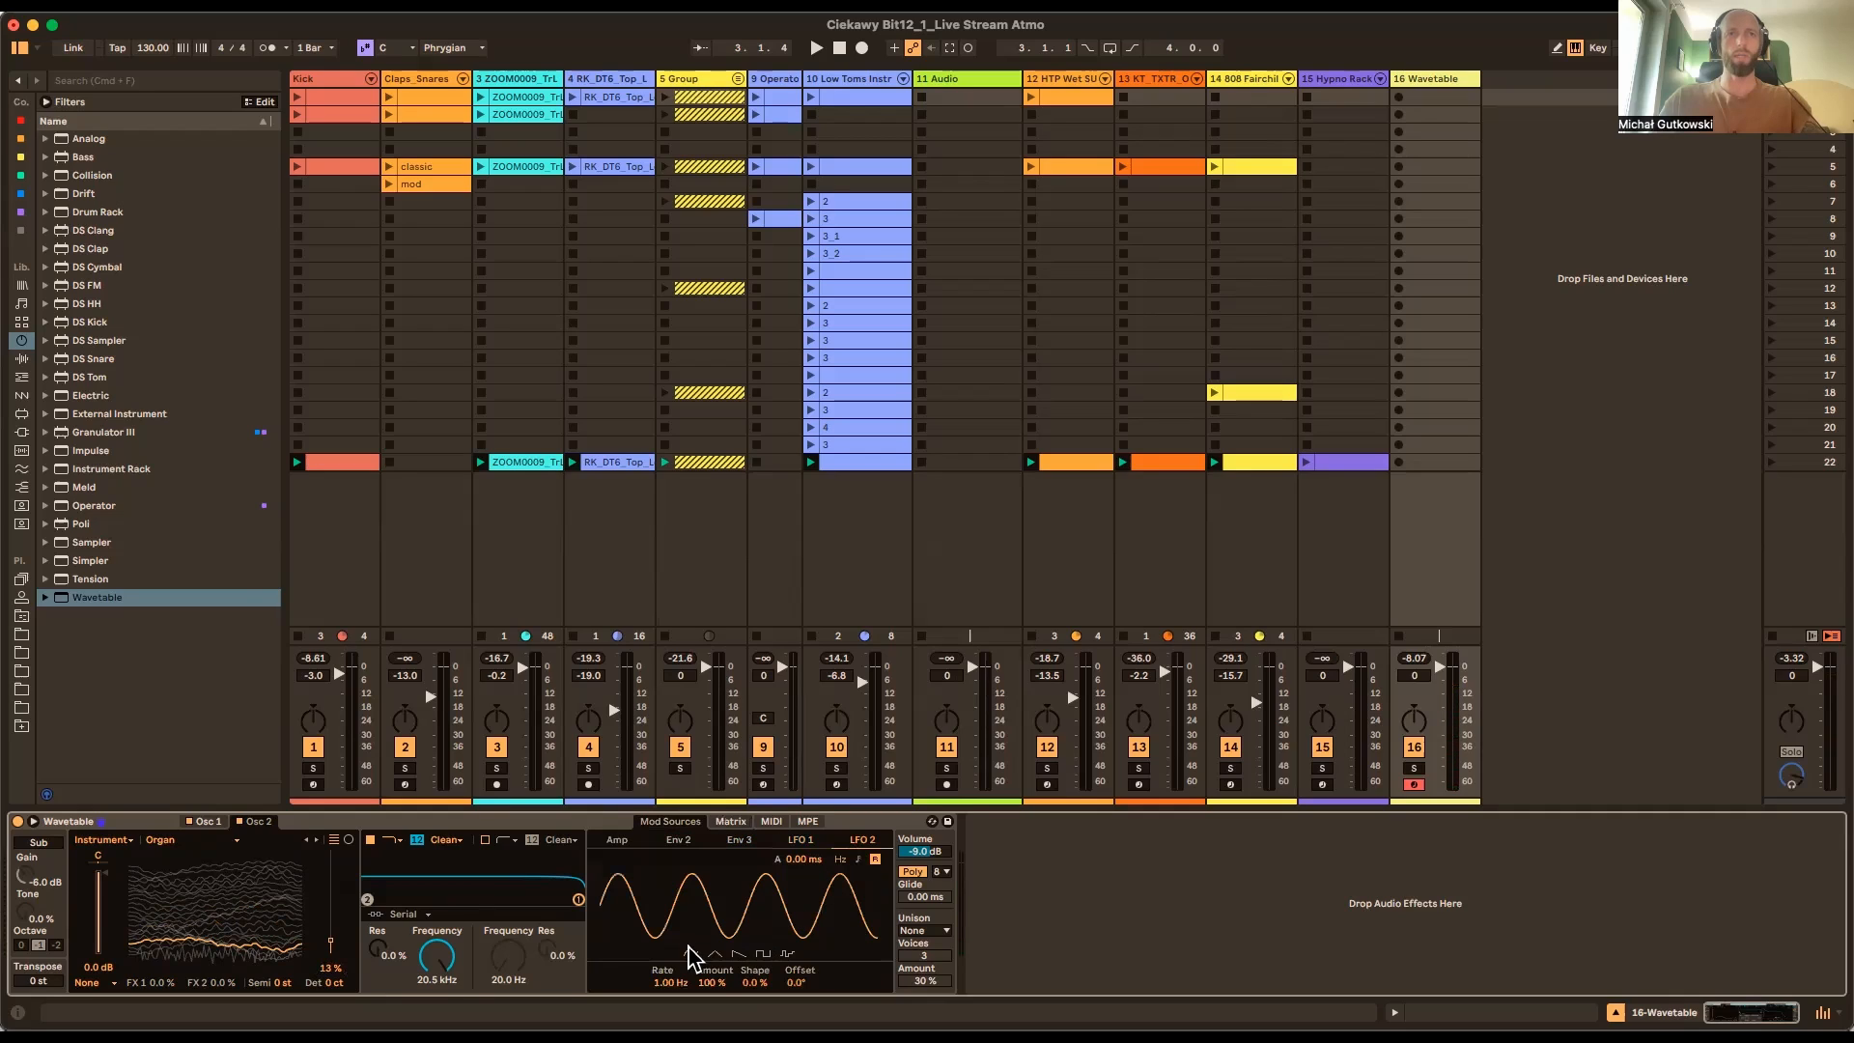
pyautogui.click(739, 954)
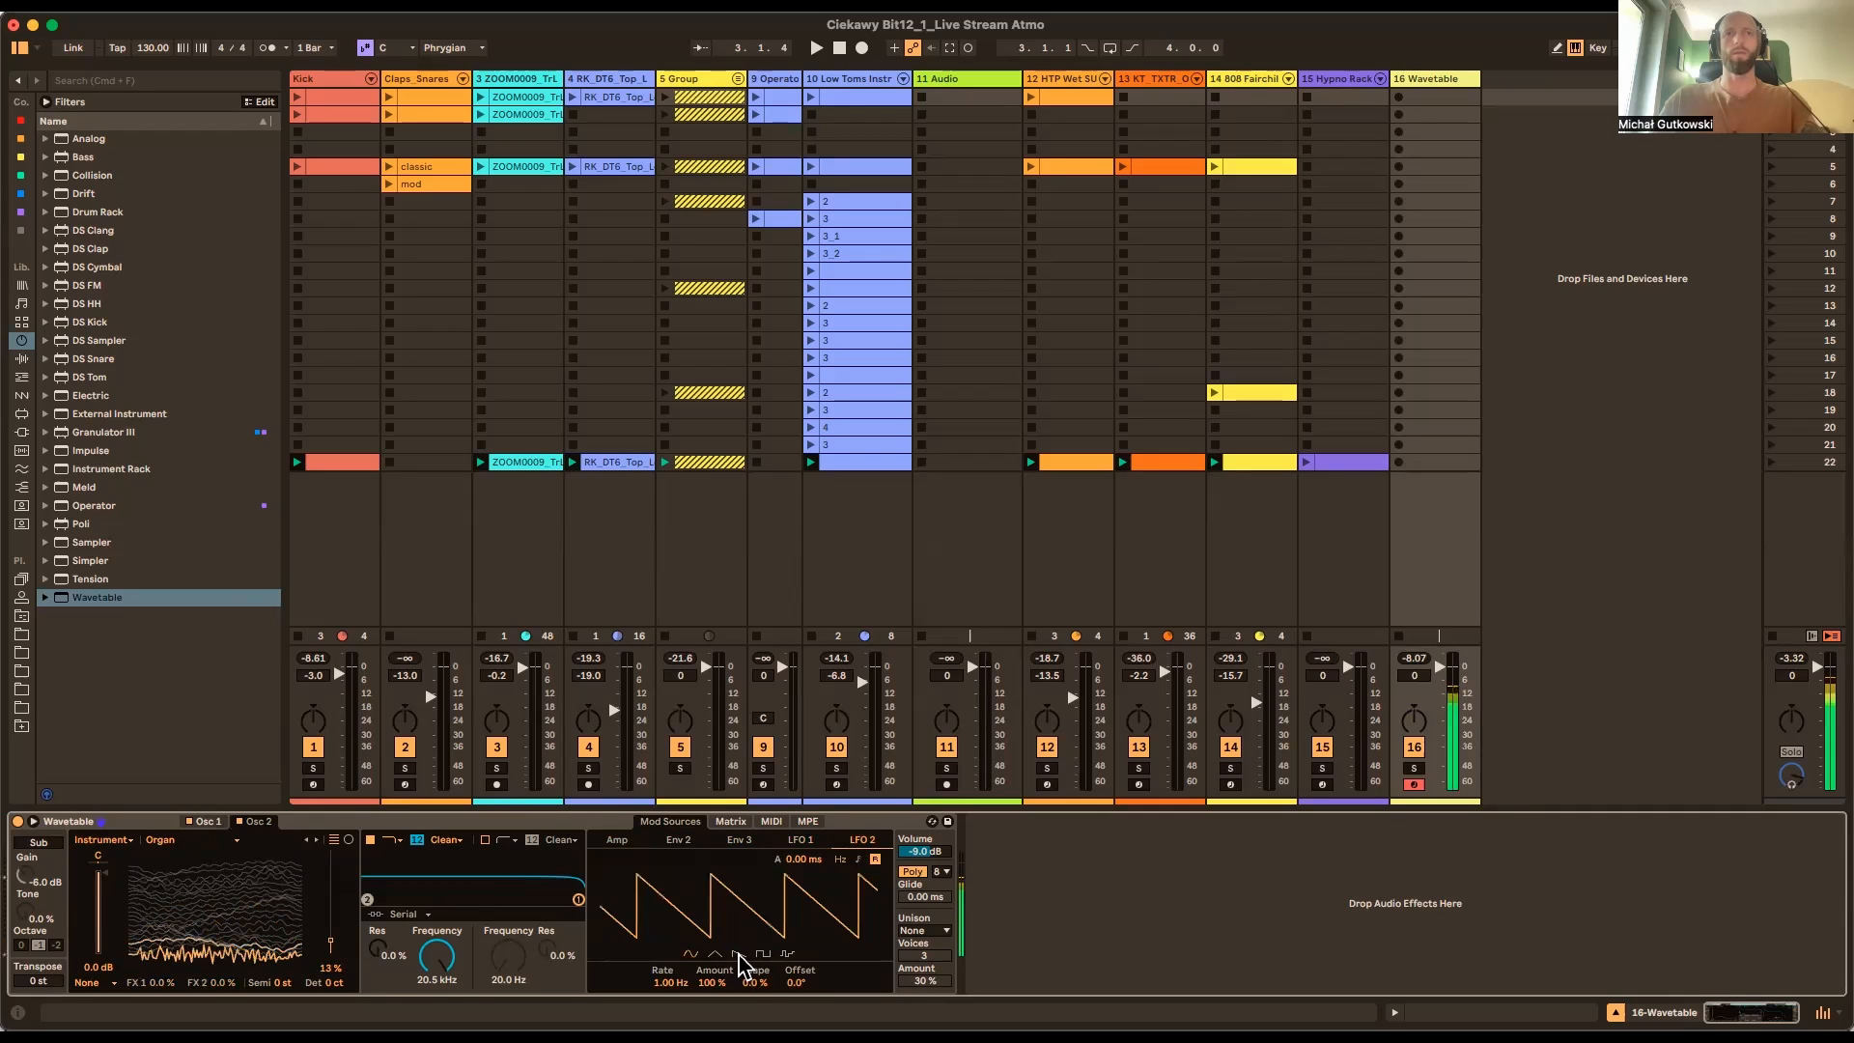
pyautogui.scroll(-10, 668, 982)
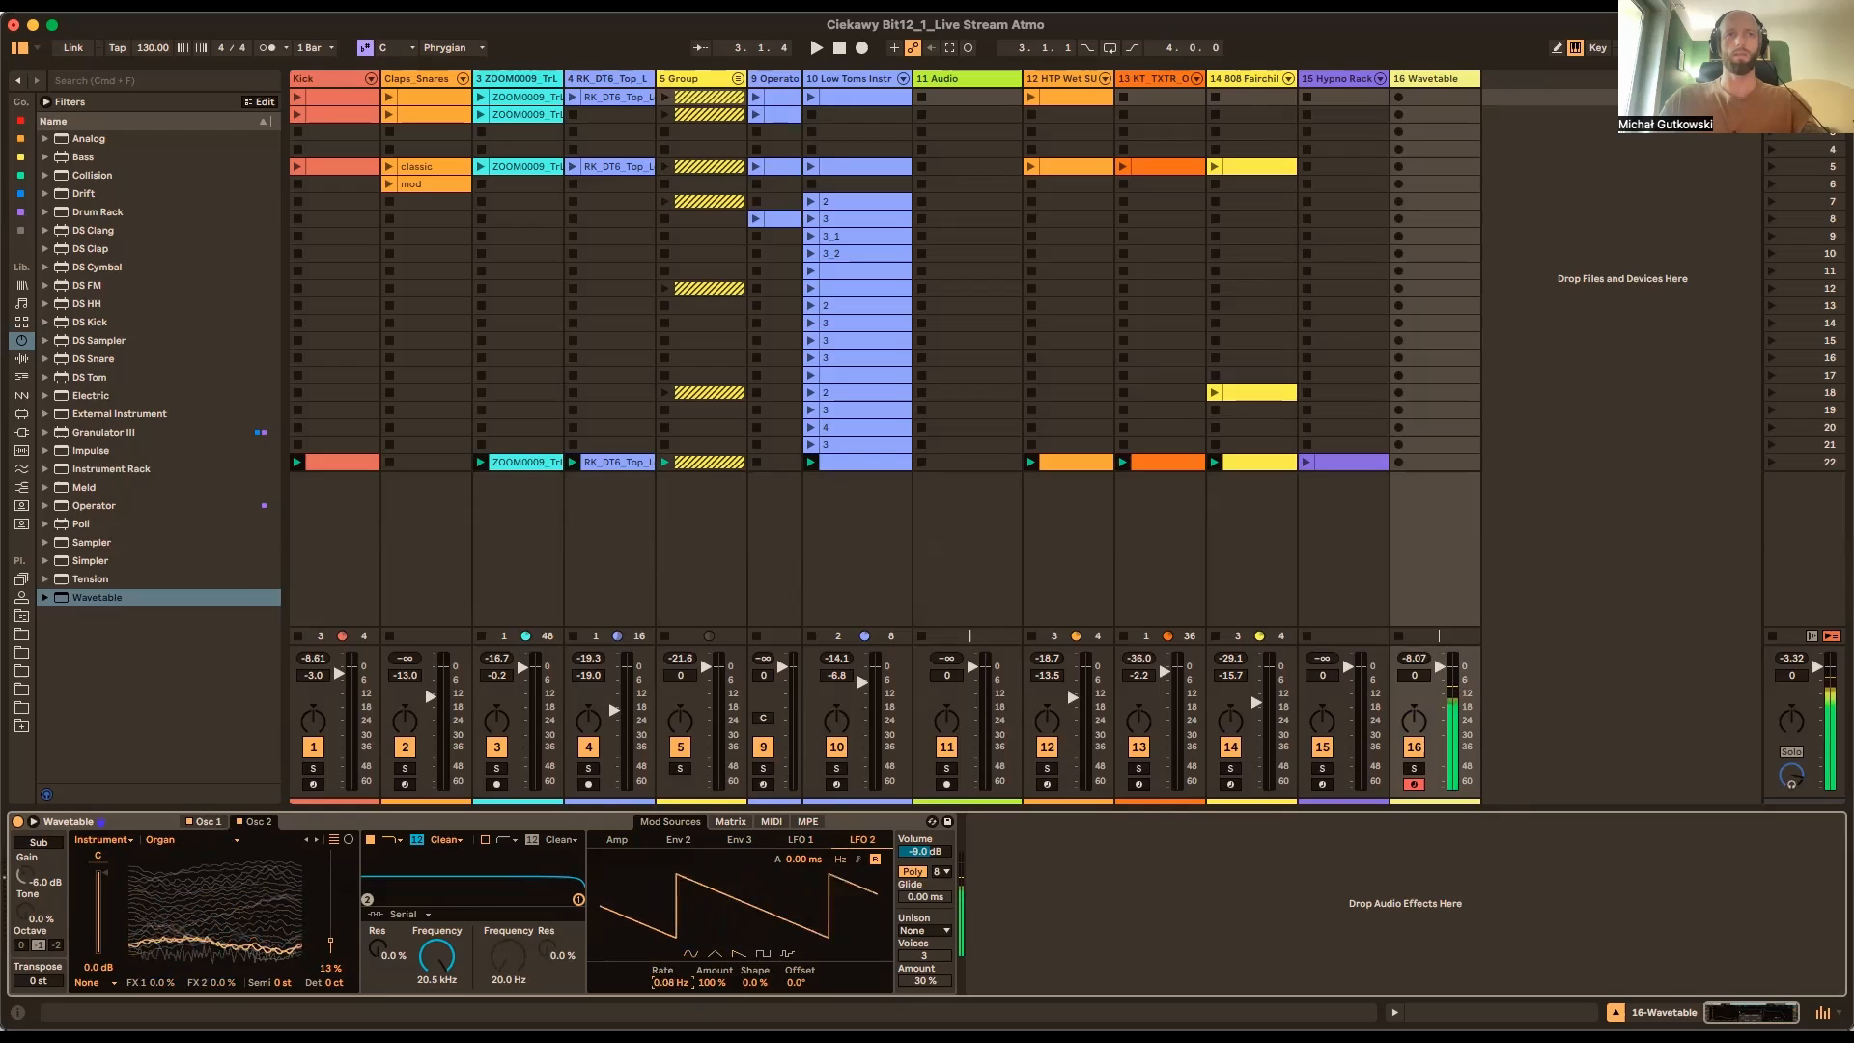
pyautogui.click(714, 983)
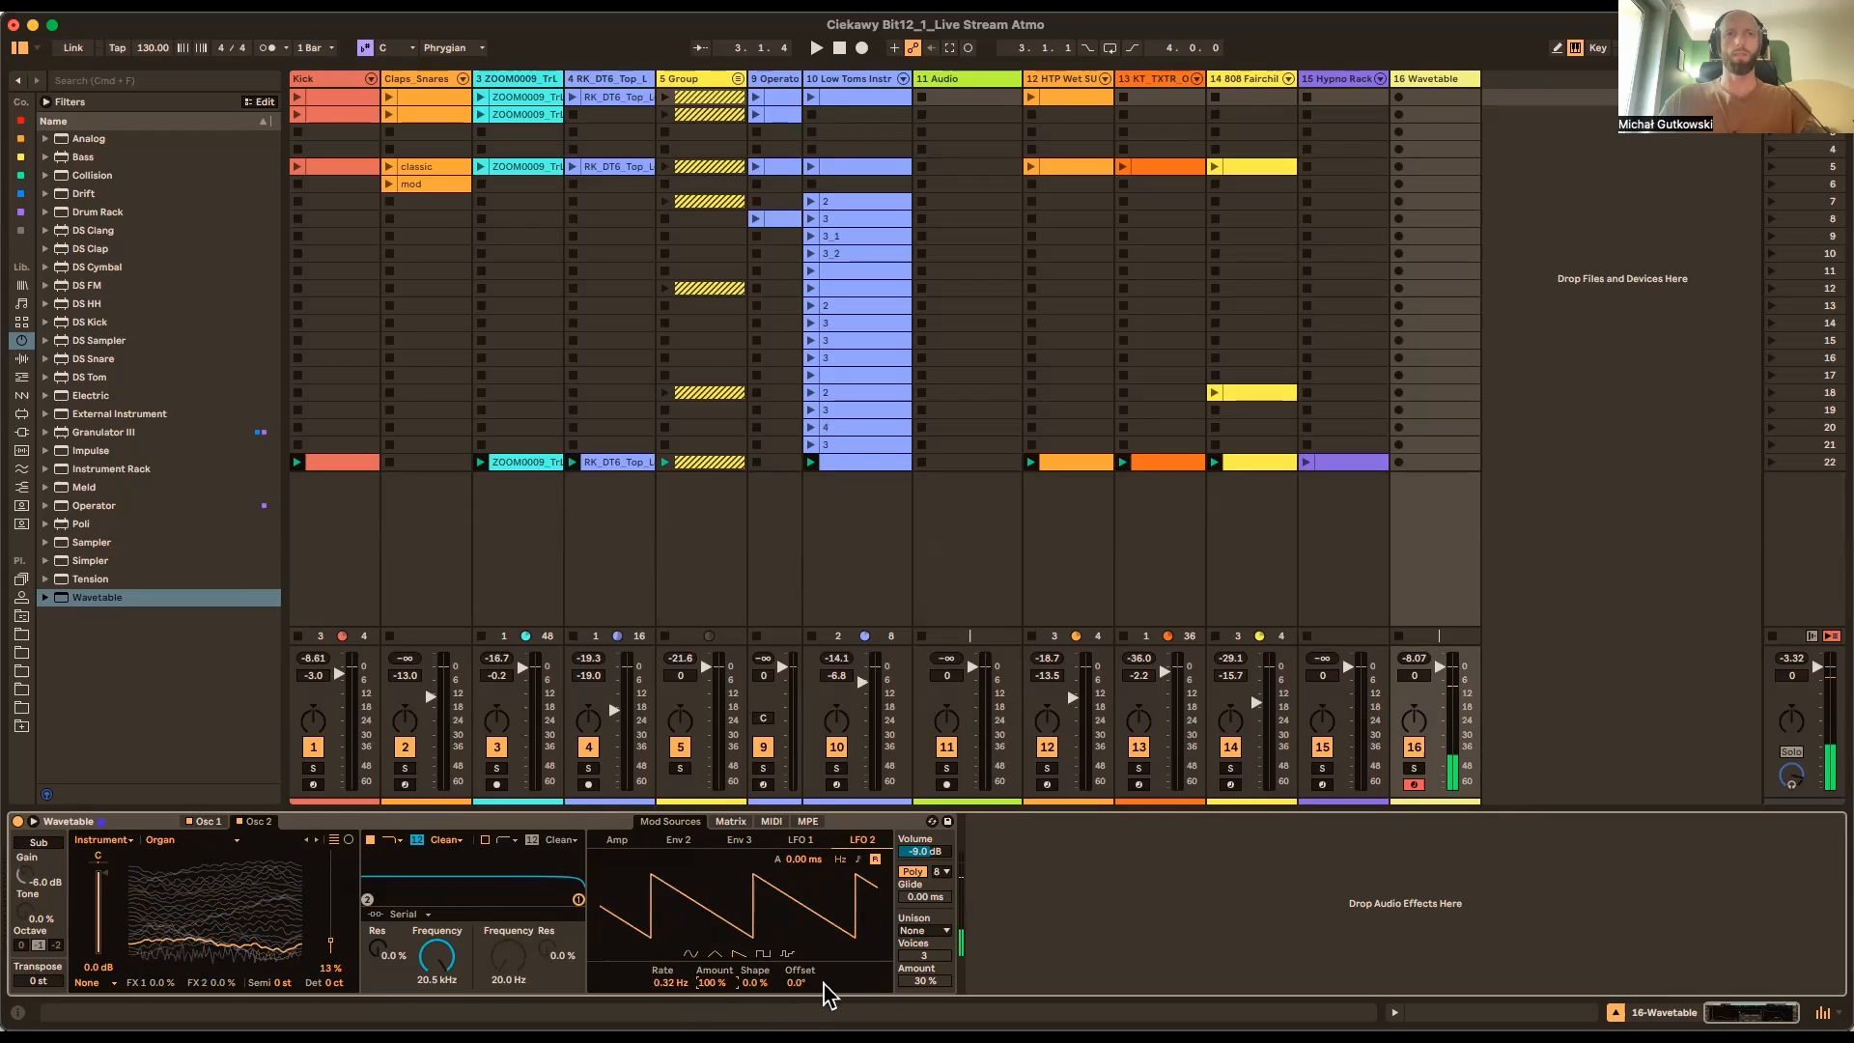
# Set LFO 2's shape to 50% and amount to 55%, and raise oscillator 2's wavetable position to 43%
pyautogui.scroll(10, 747, 982)
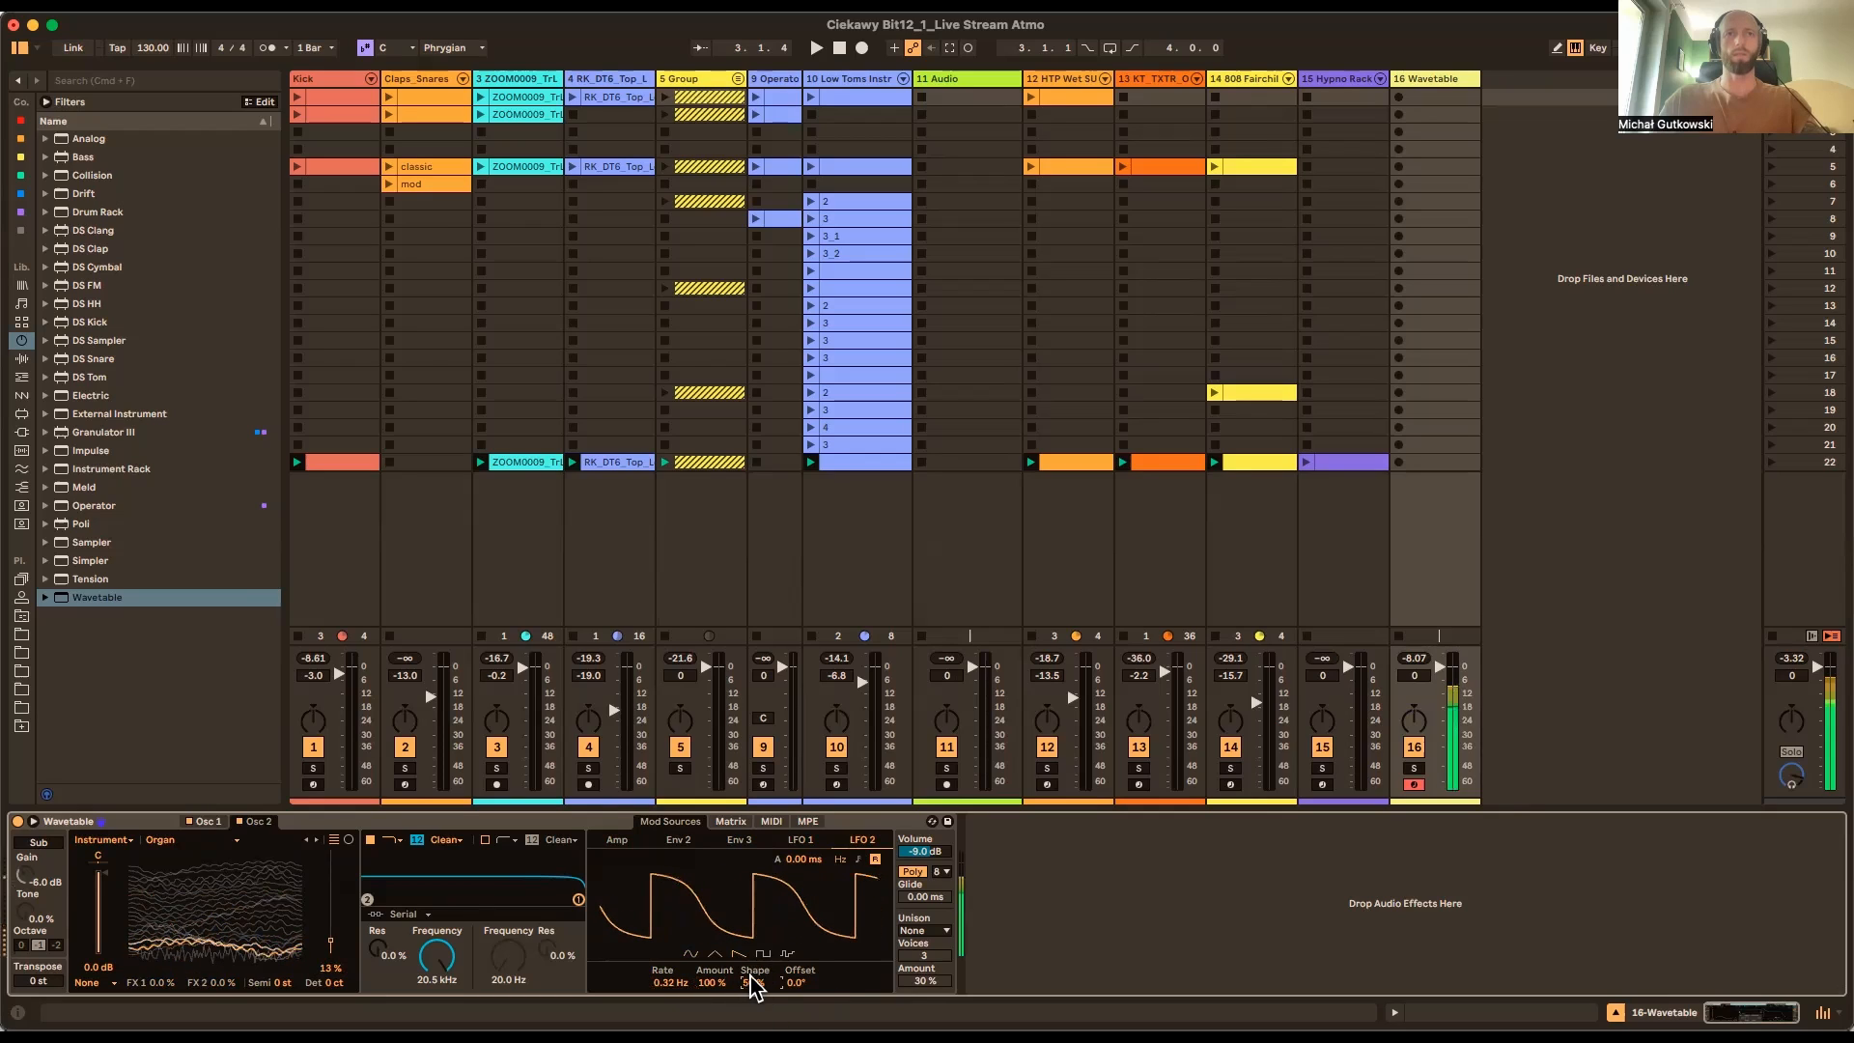
pyautogui.moveTo(713, 982)
pyautogui.mouseDown()
pyautogui.moveTo(712, 1031)
pyautogui.moveTo(708, 974)
pyautogui.mouseUp()
pyautogui.moveTo(330, 942); pyautogui.dragTo(331, 910)
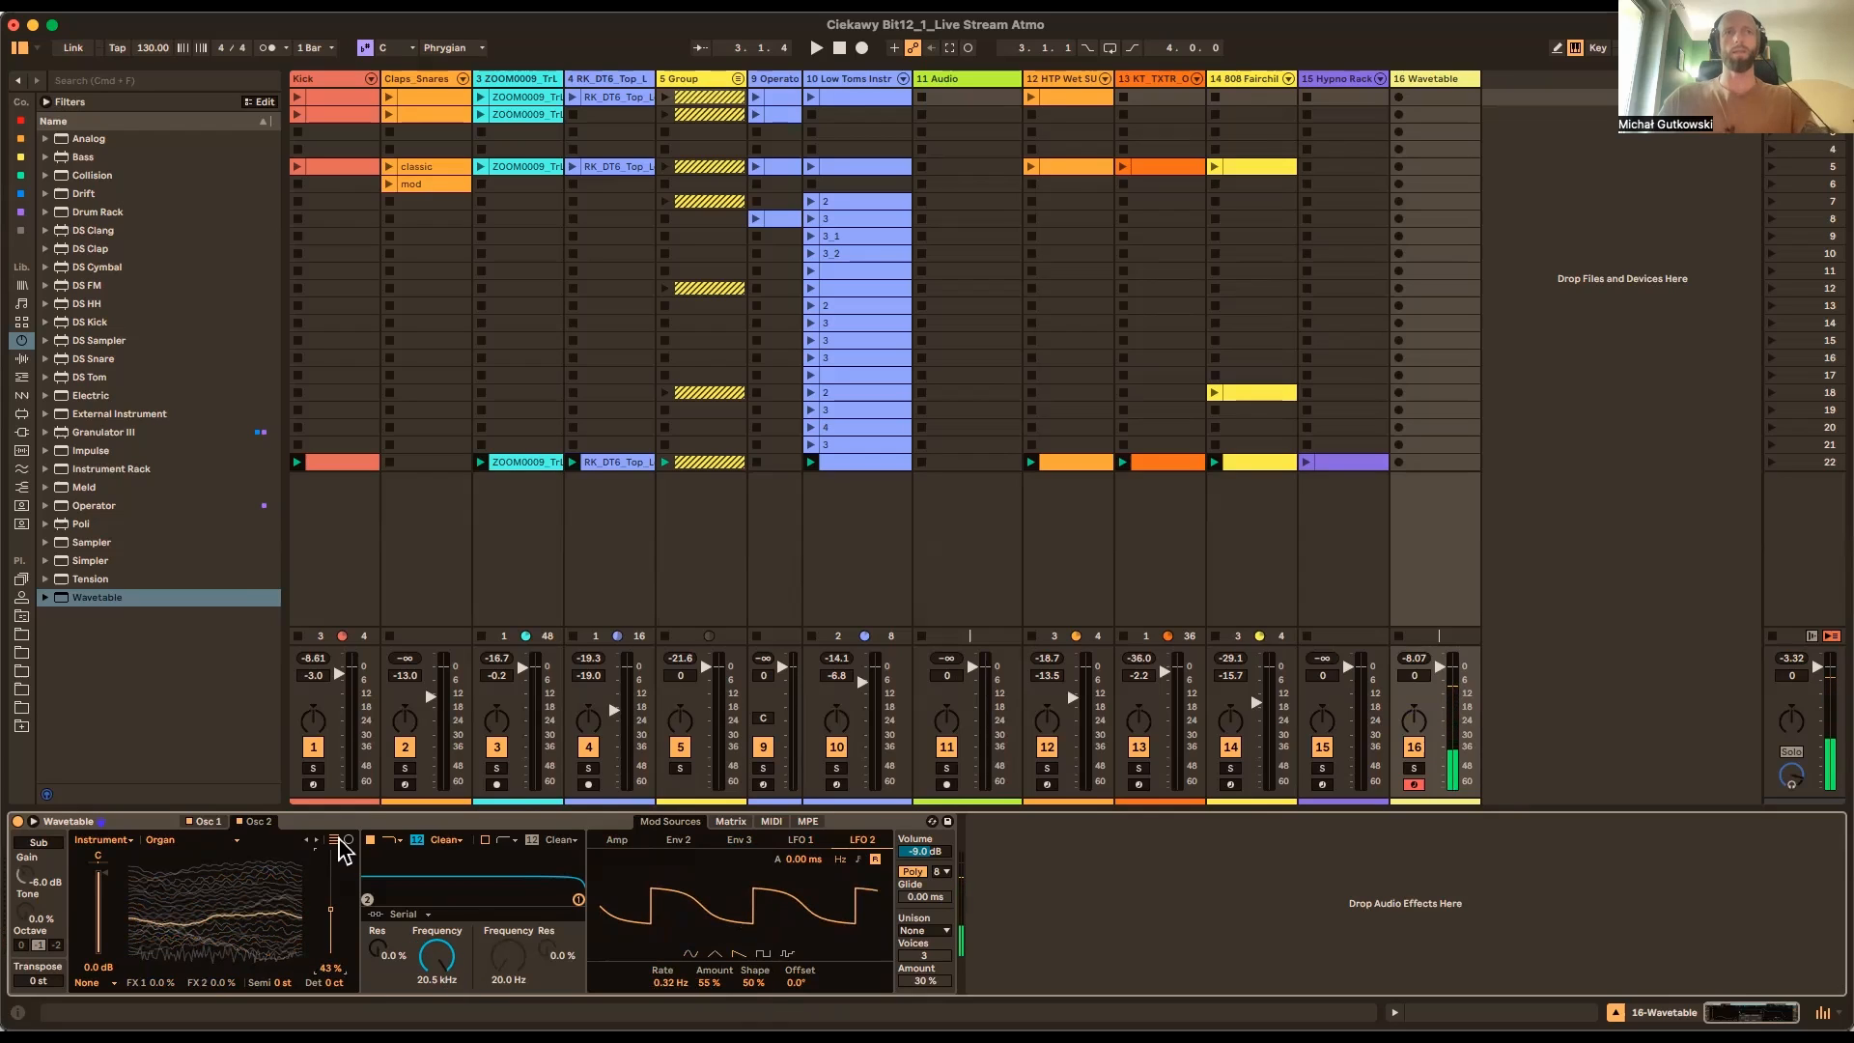
# Play the set briefly to hear its clips alongside the Wavetable track
pyautogui.click(1427, 537)
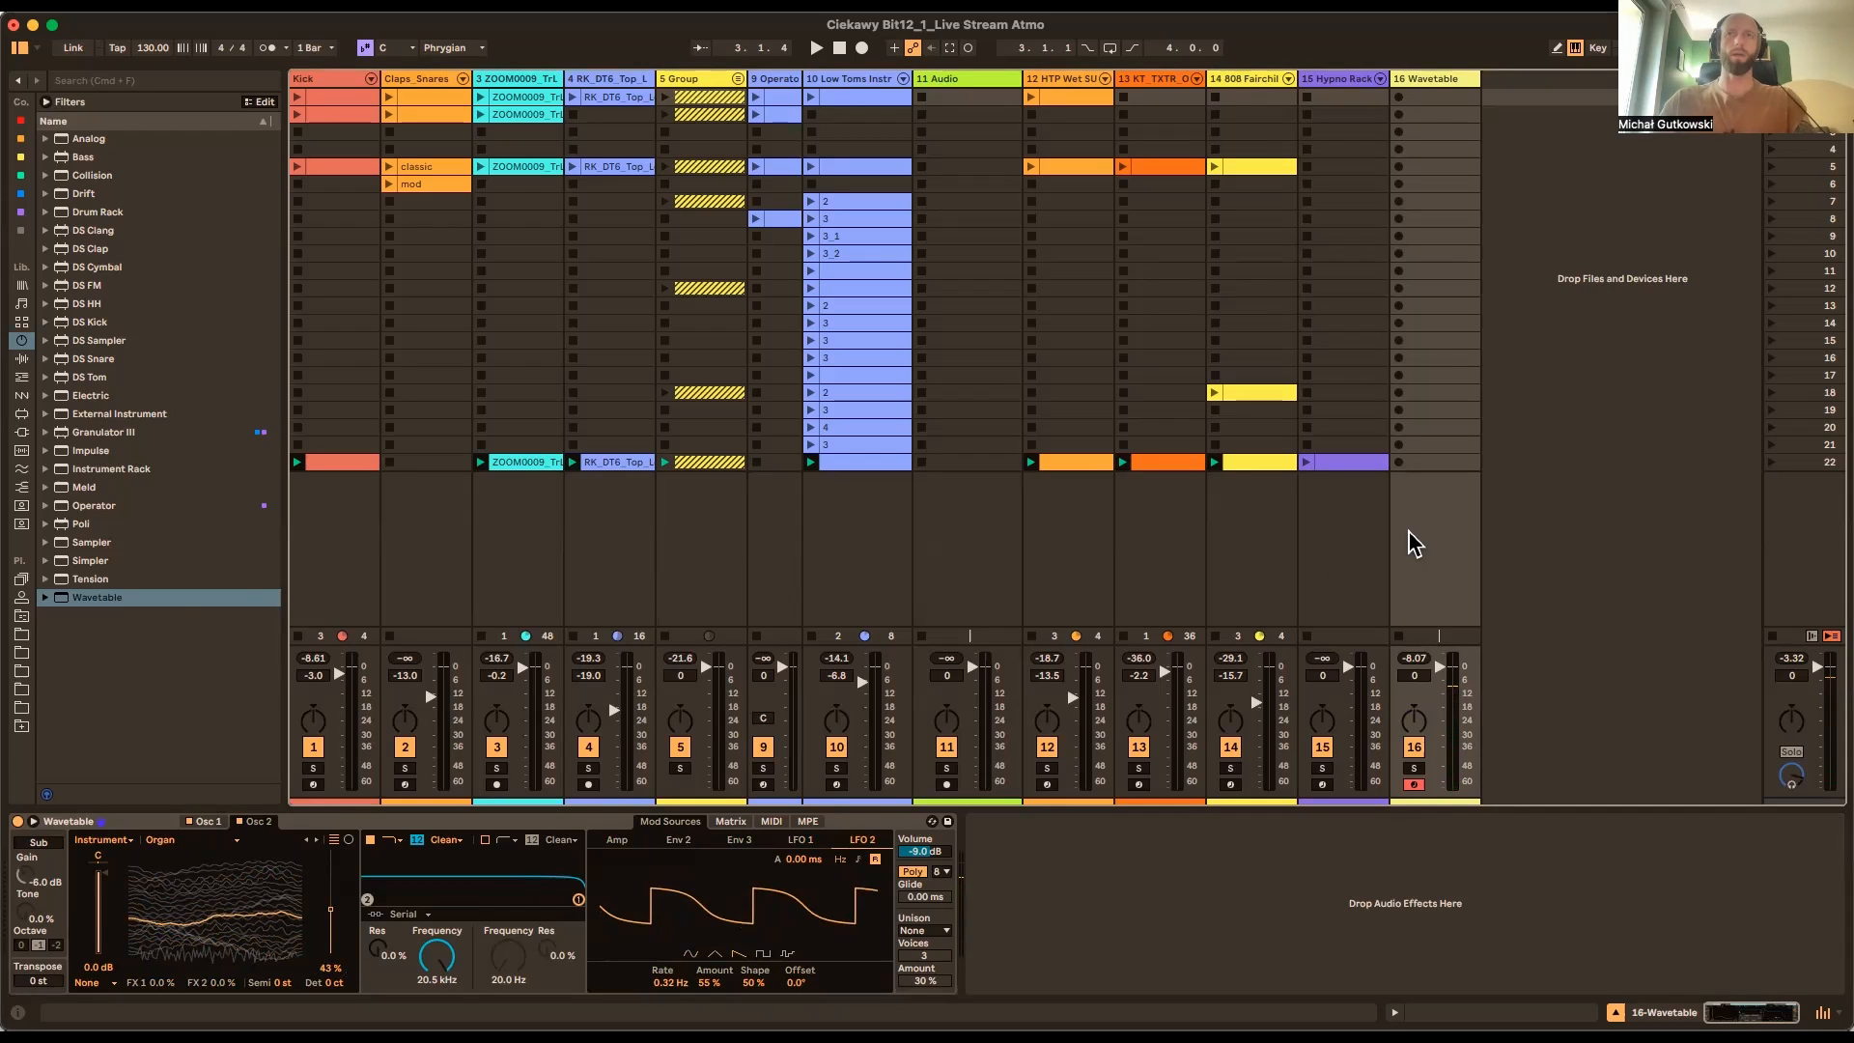
pyautogui.press('space')
pyautogui.press('space')
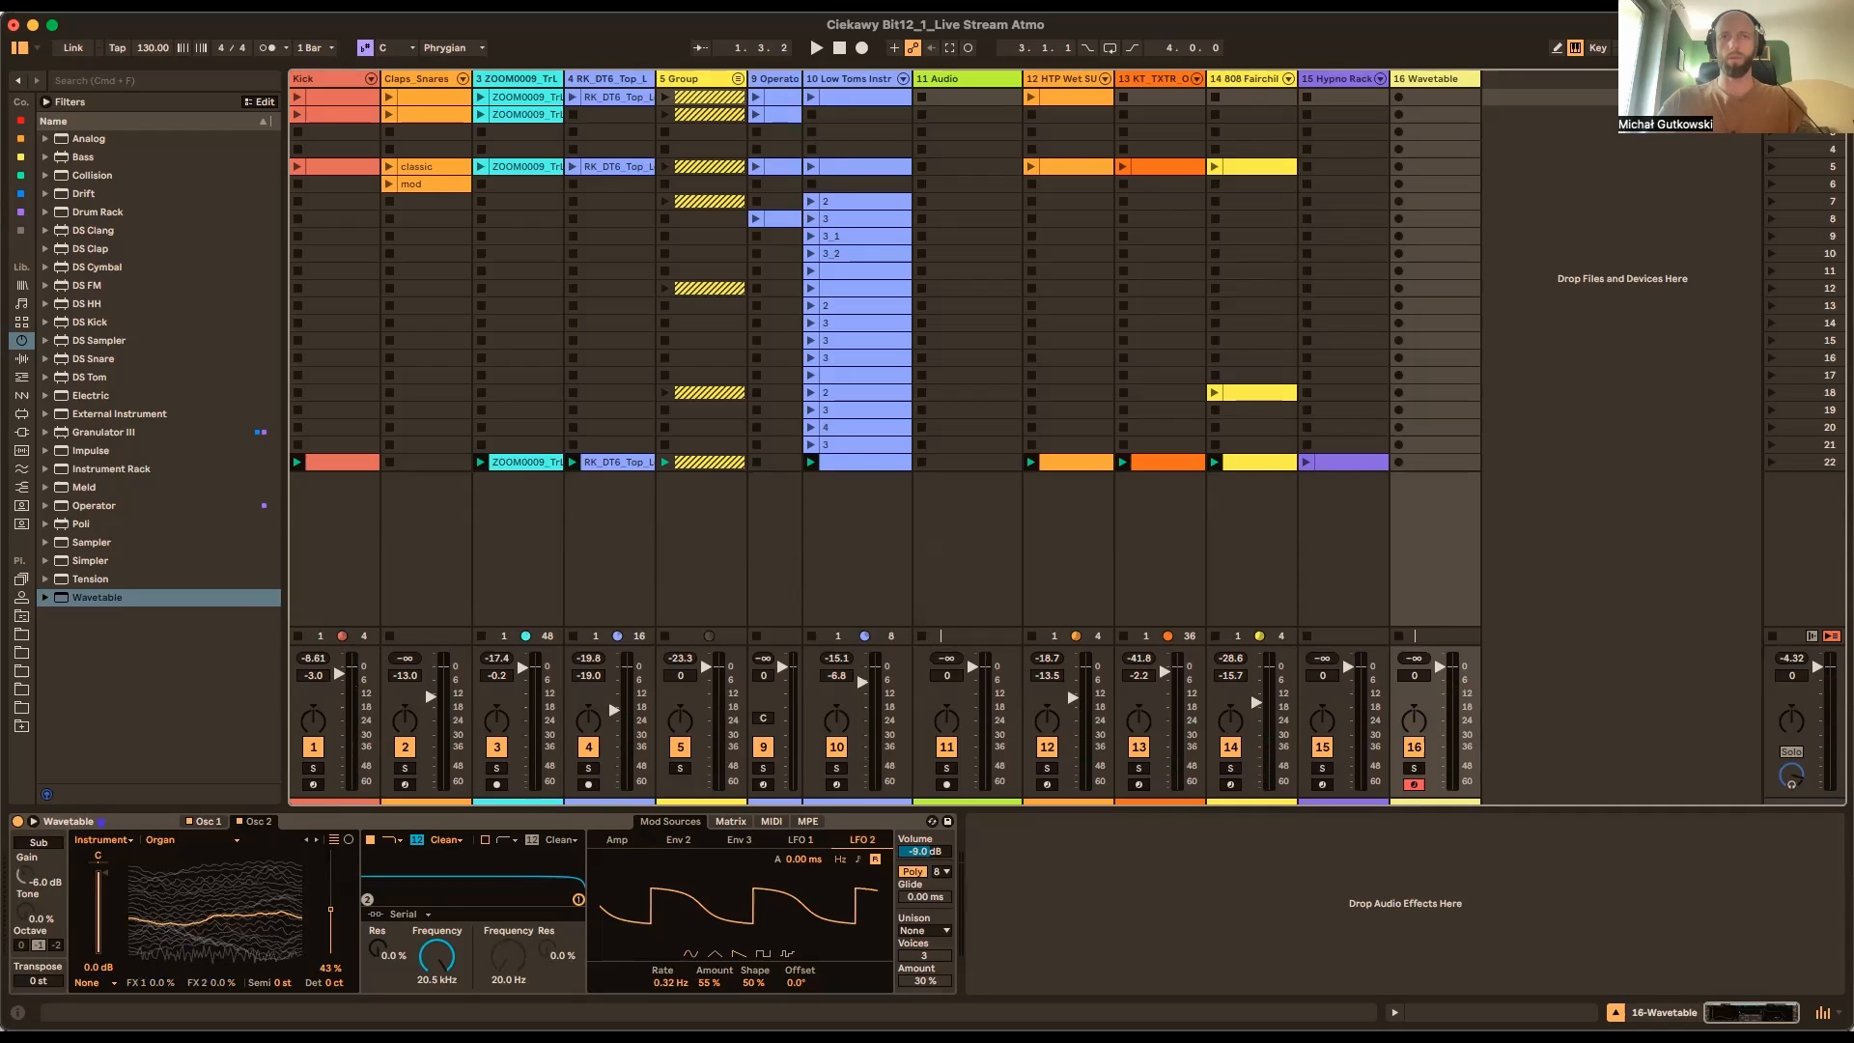
# Open the Low Toms clip from scene 22 in an enlarged note editor and examine which notes it uses
pyautogui.click(1202, 575)
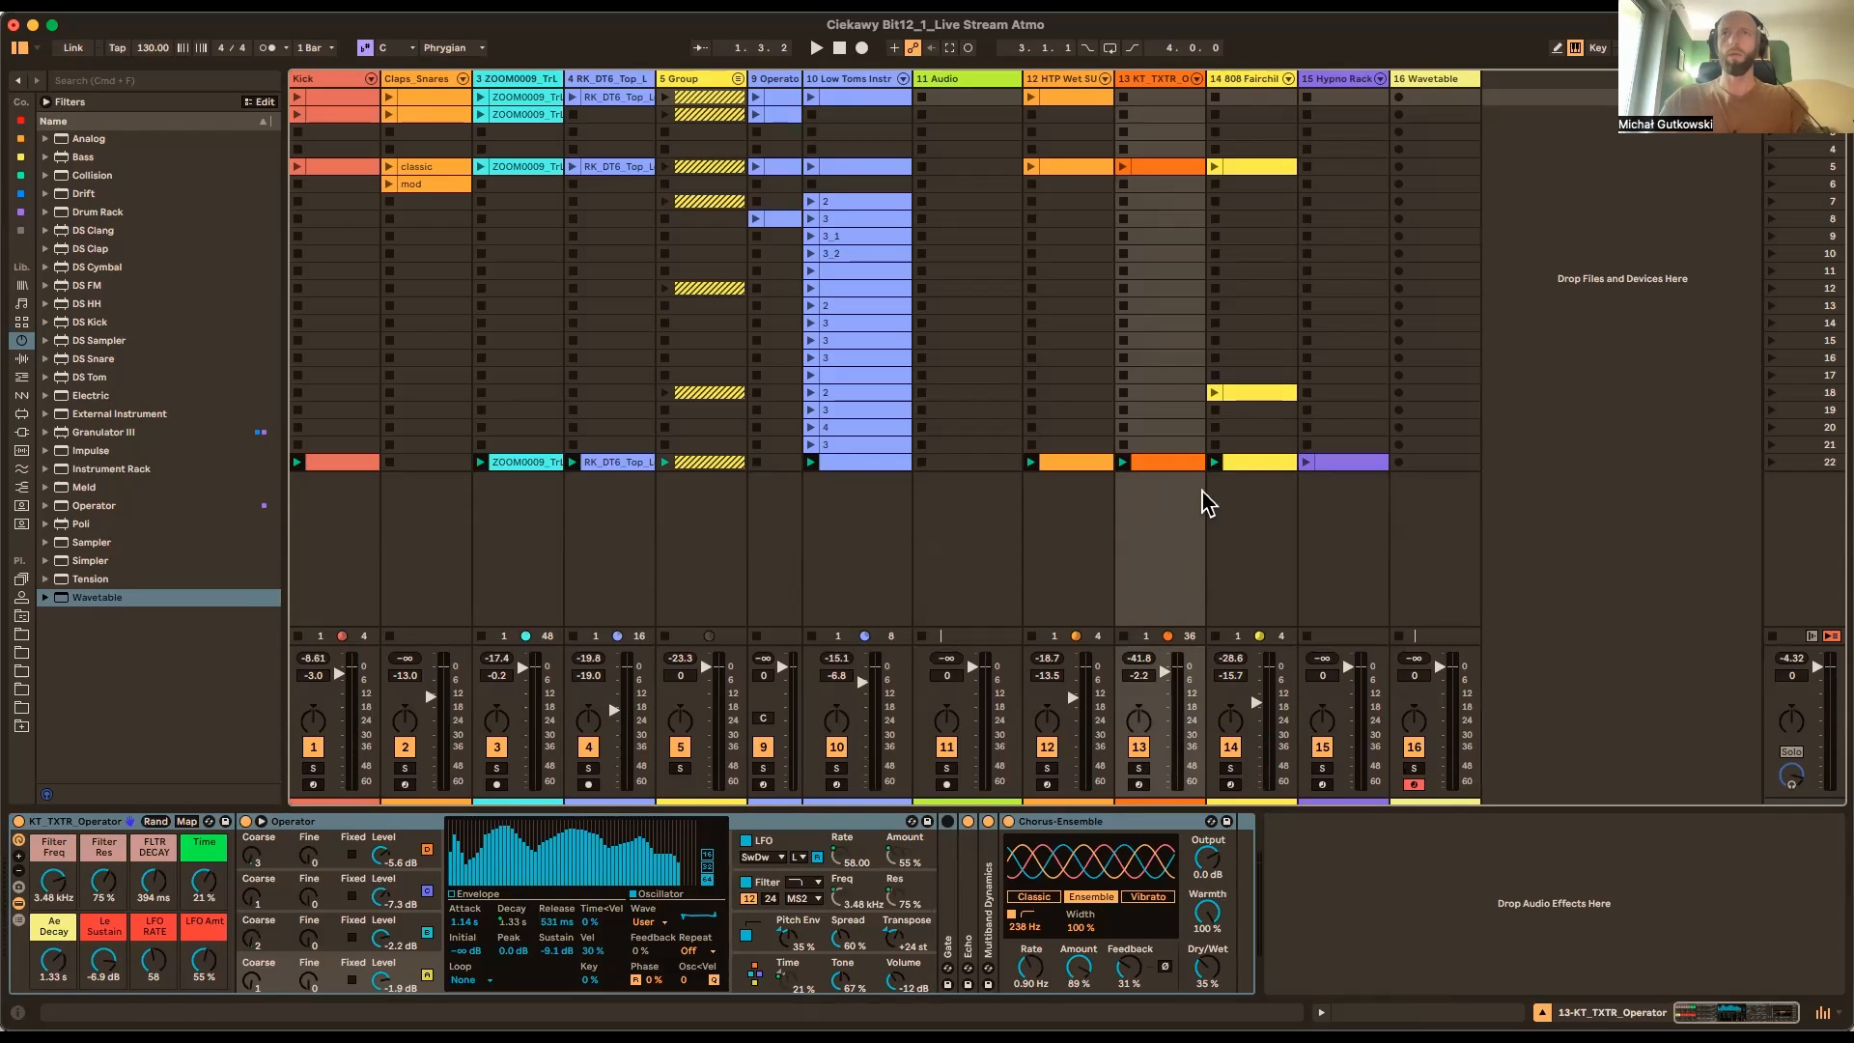
pyautogui.click(869, 475)
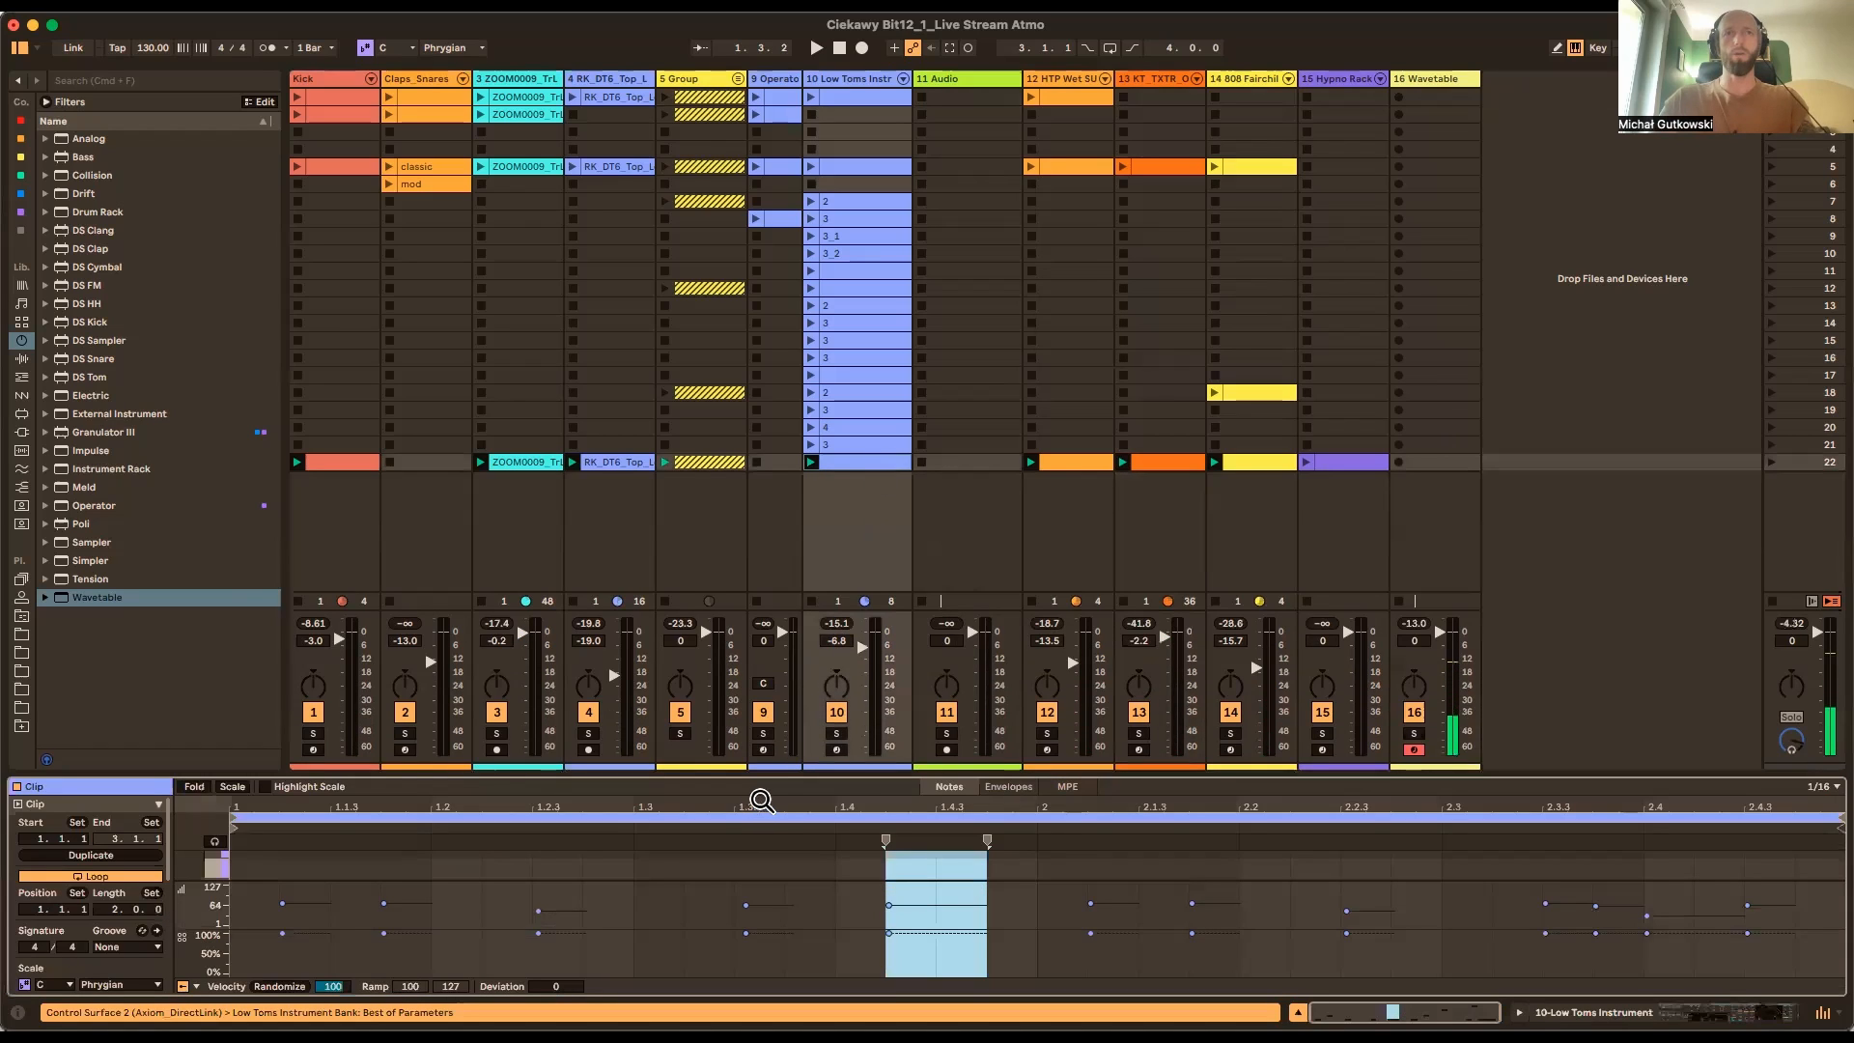
pyautogui.moveTo(764, 774); pyautogui.dragTo(842, 374)
pyautogui.moveTo(198, 692)
pyautogui.mouseDown()
pyautogui.moveTo(247, 668)
pyautogui.moveTo(205, 676)
pyautogui.mouseUp()
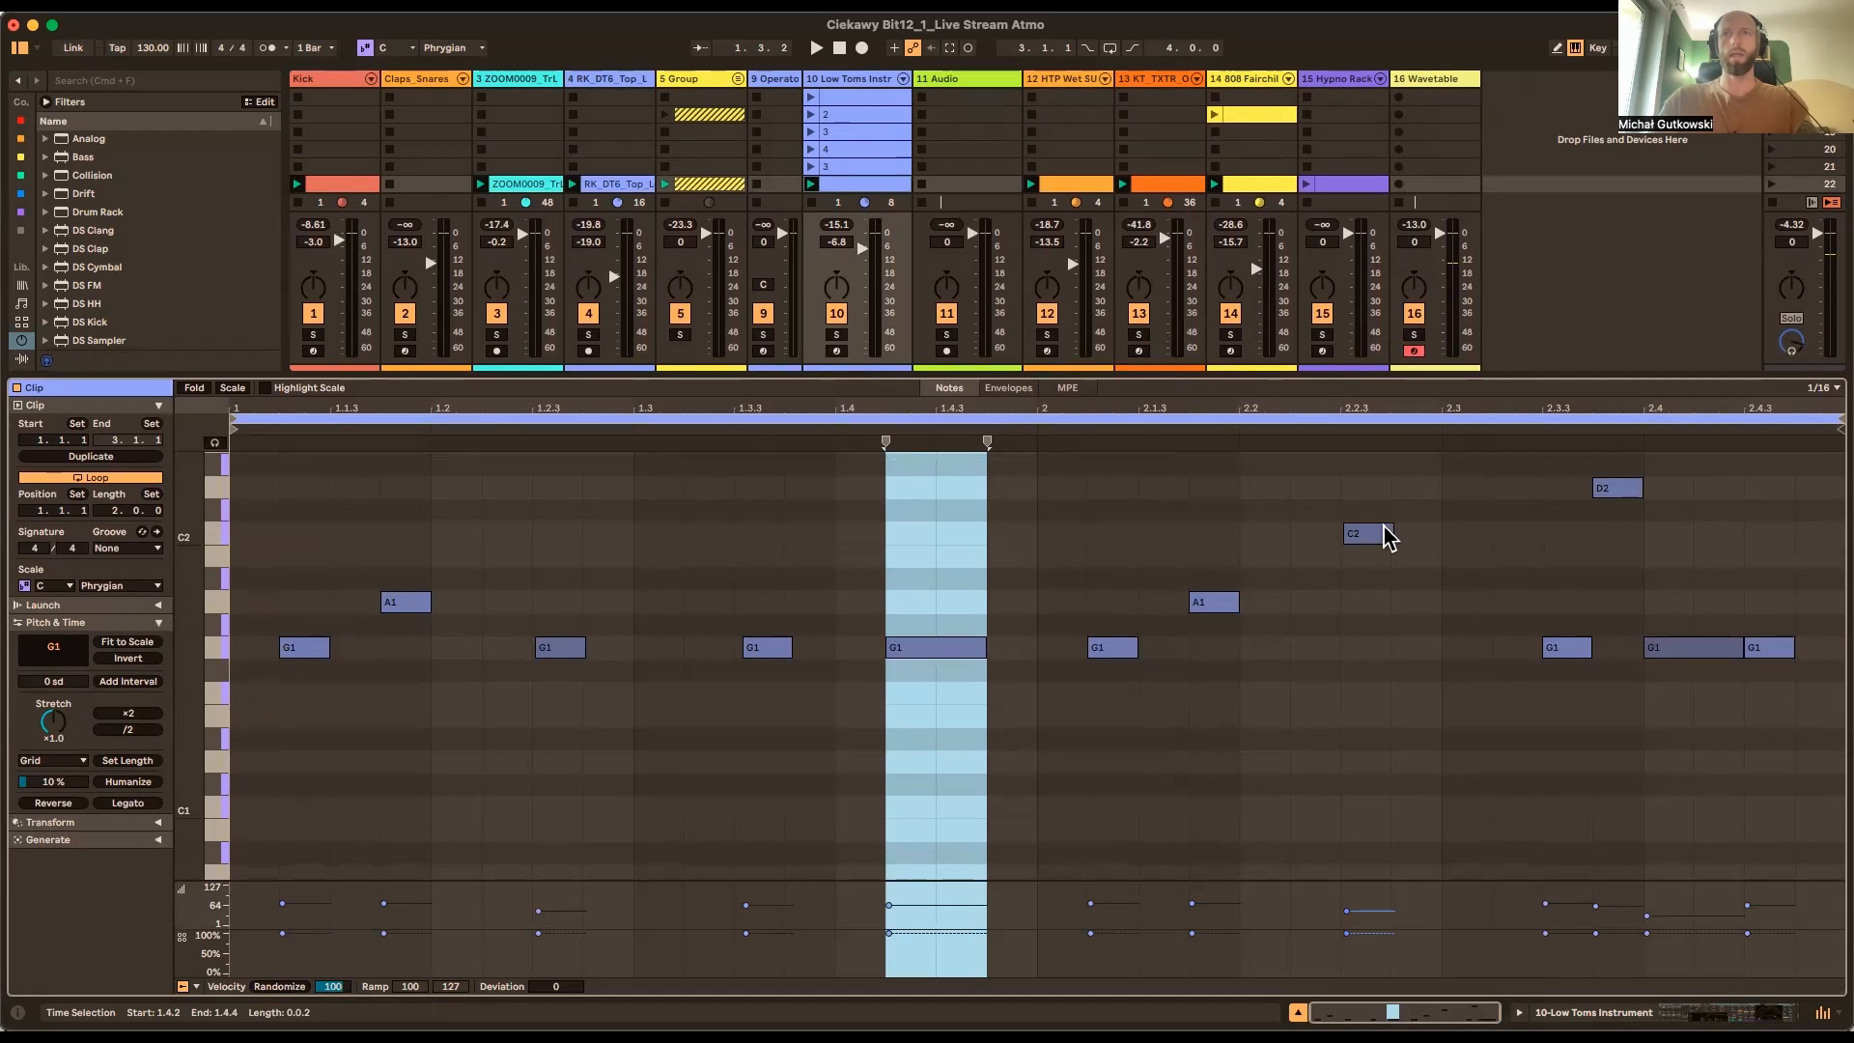
pyautogui.moveTo(198, 721)
pyautogui.mouseDown()
pyautogui.moveTo(174, 724)
pyautogui.moveTo(206, 721)
pyautogui.mouseUp()
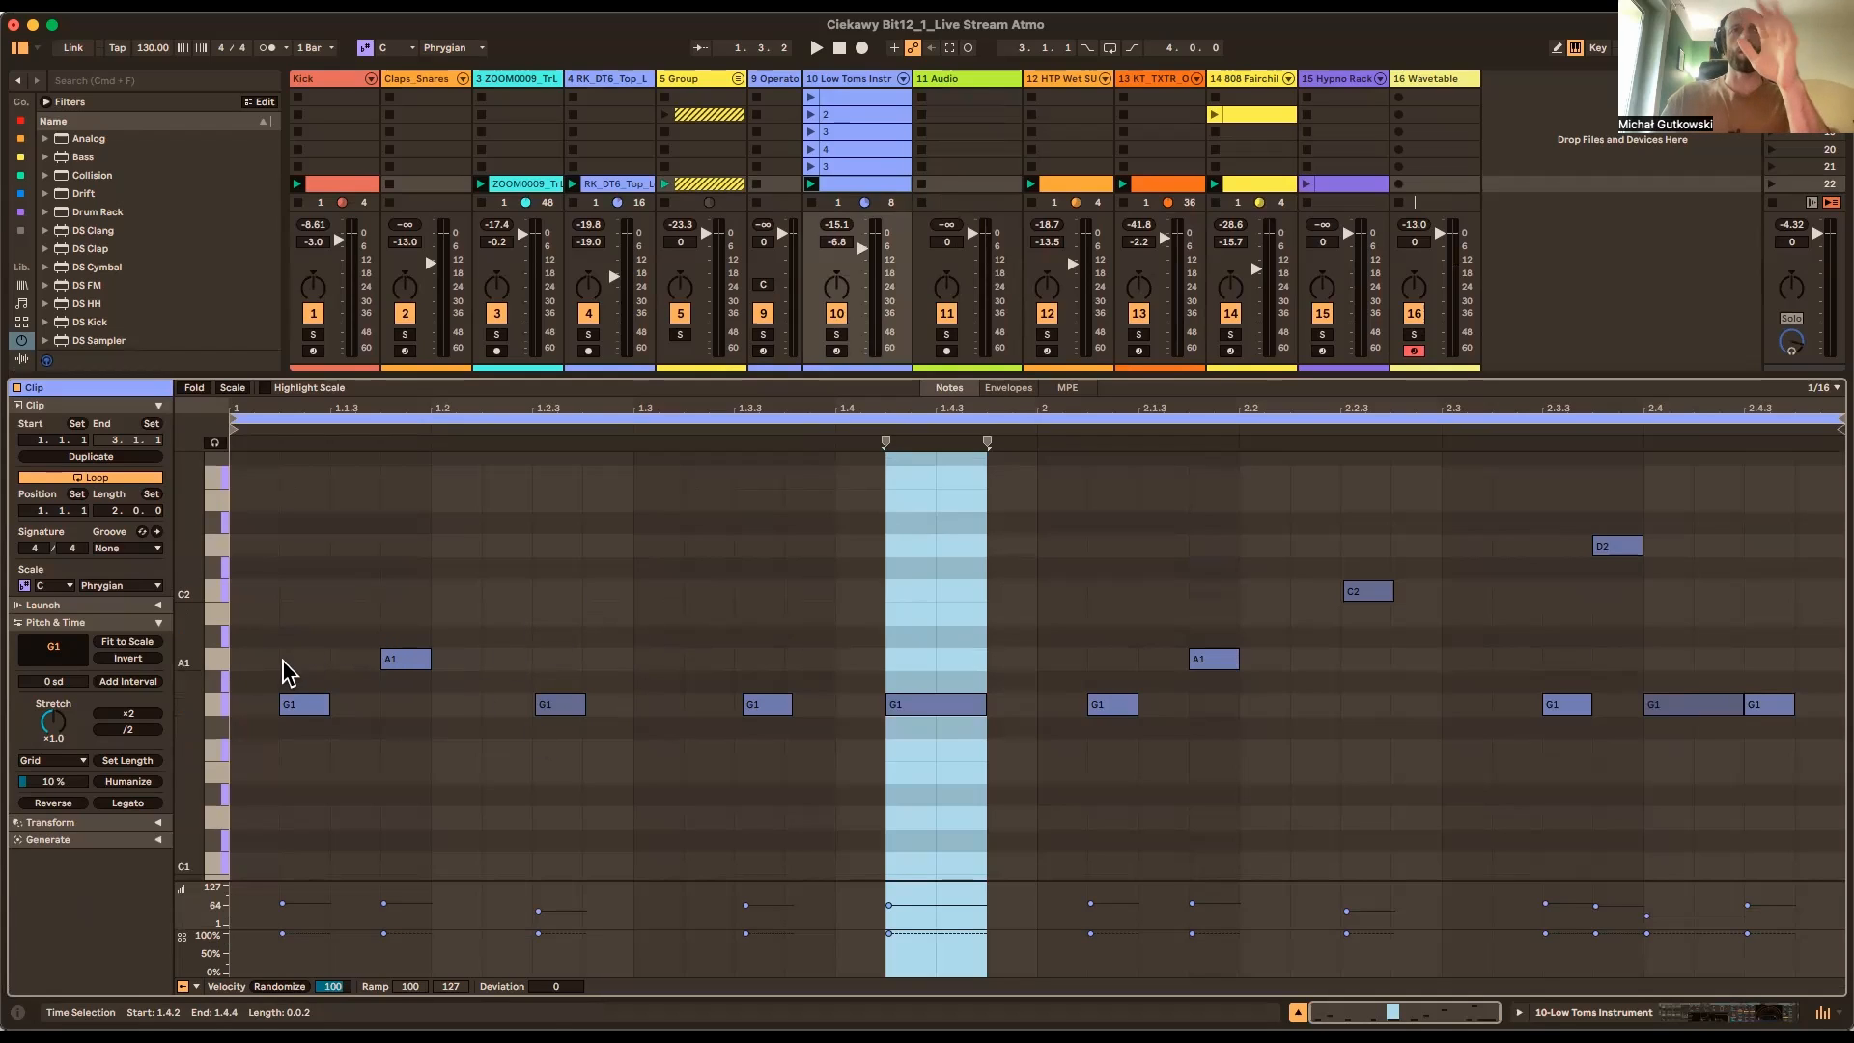
# Show and highlight only scale notes in the Low Toms clip, set its scale to A Minor, and play the set
pyautogui.click(232, 388)
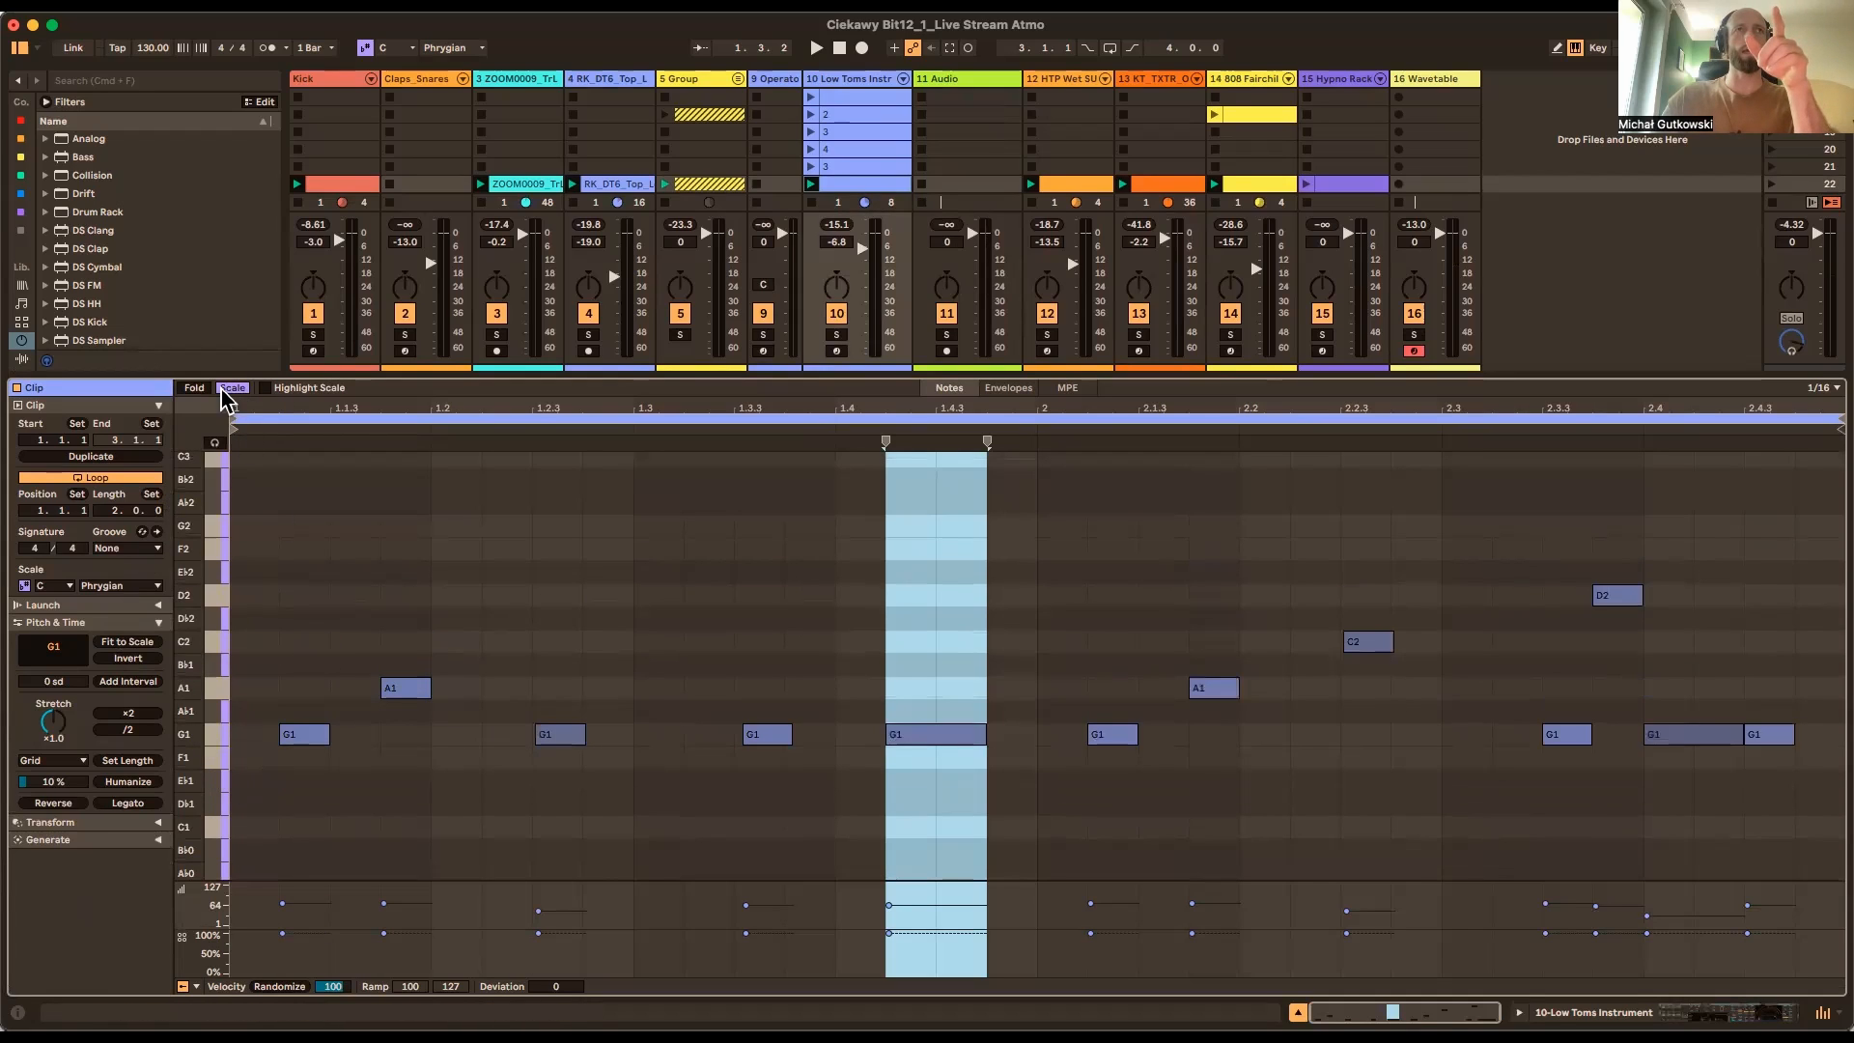
pyautogui.click(274, 387)
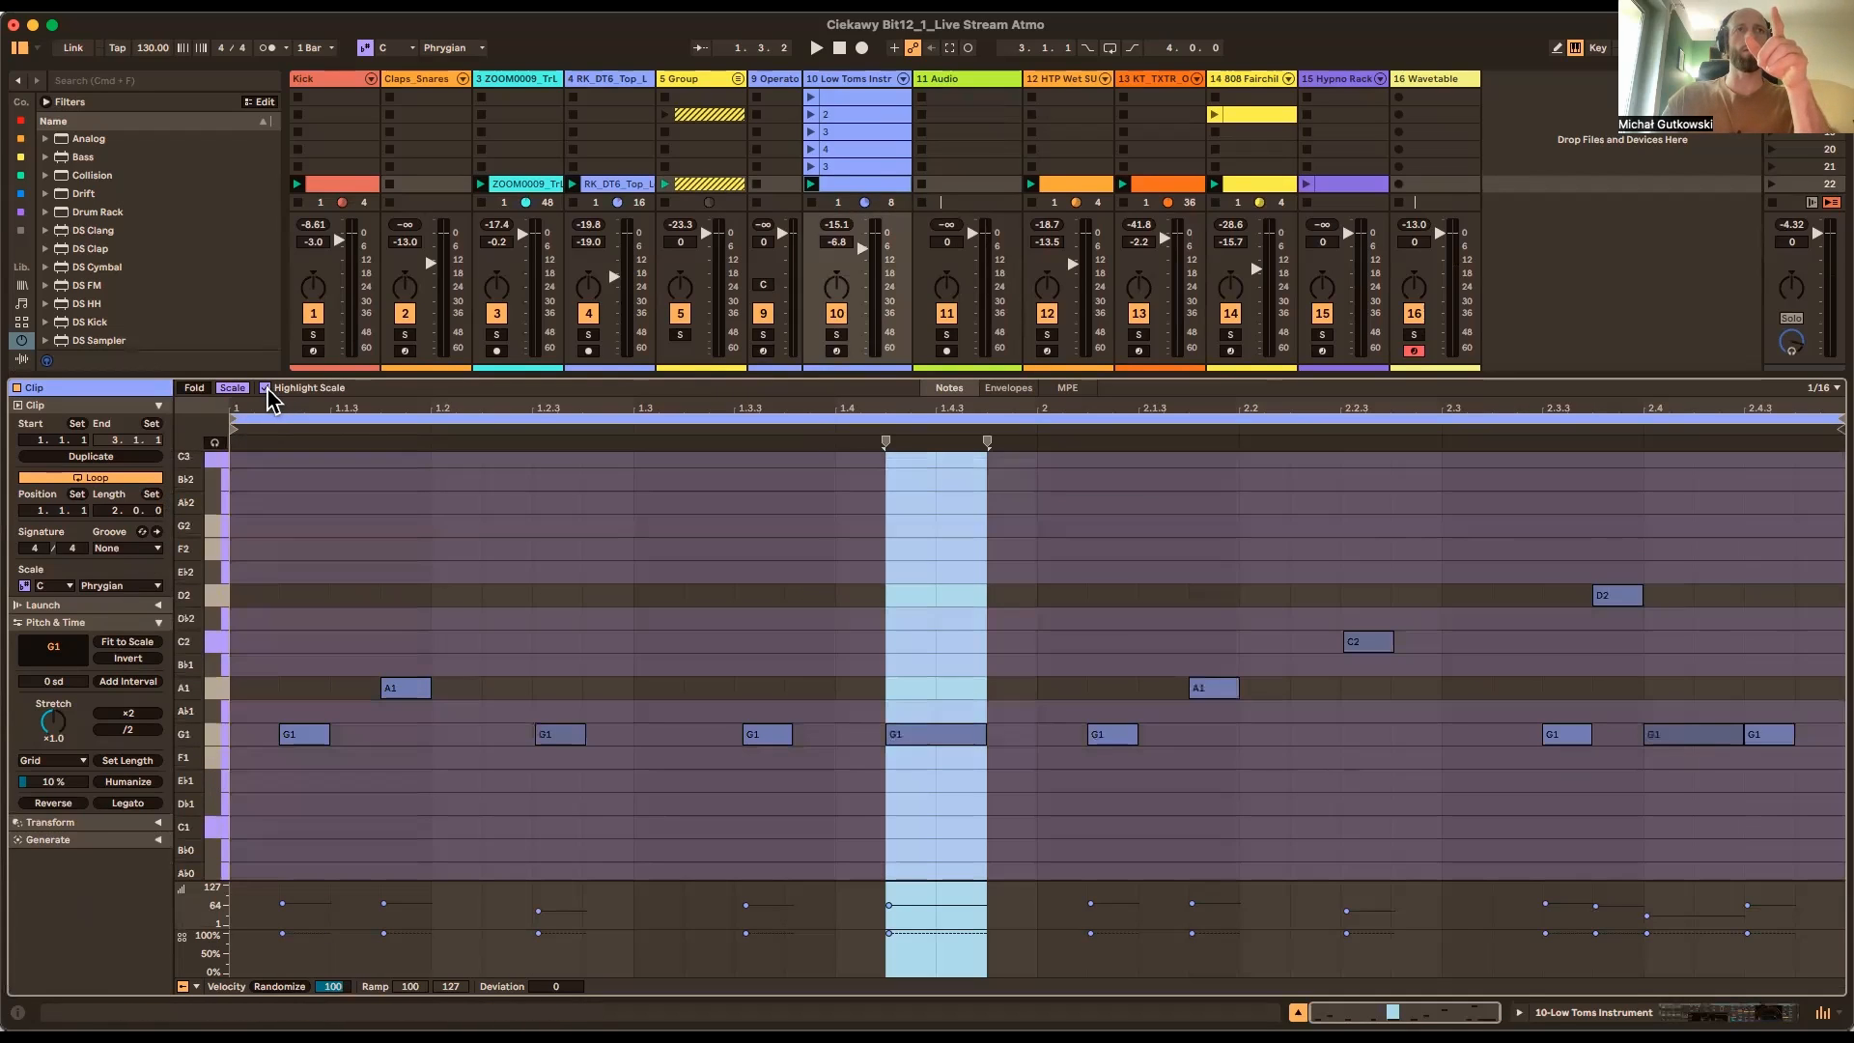
pyautogui.click(112, 586)
pyautogui.click(96, 92)
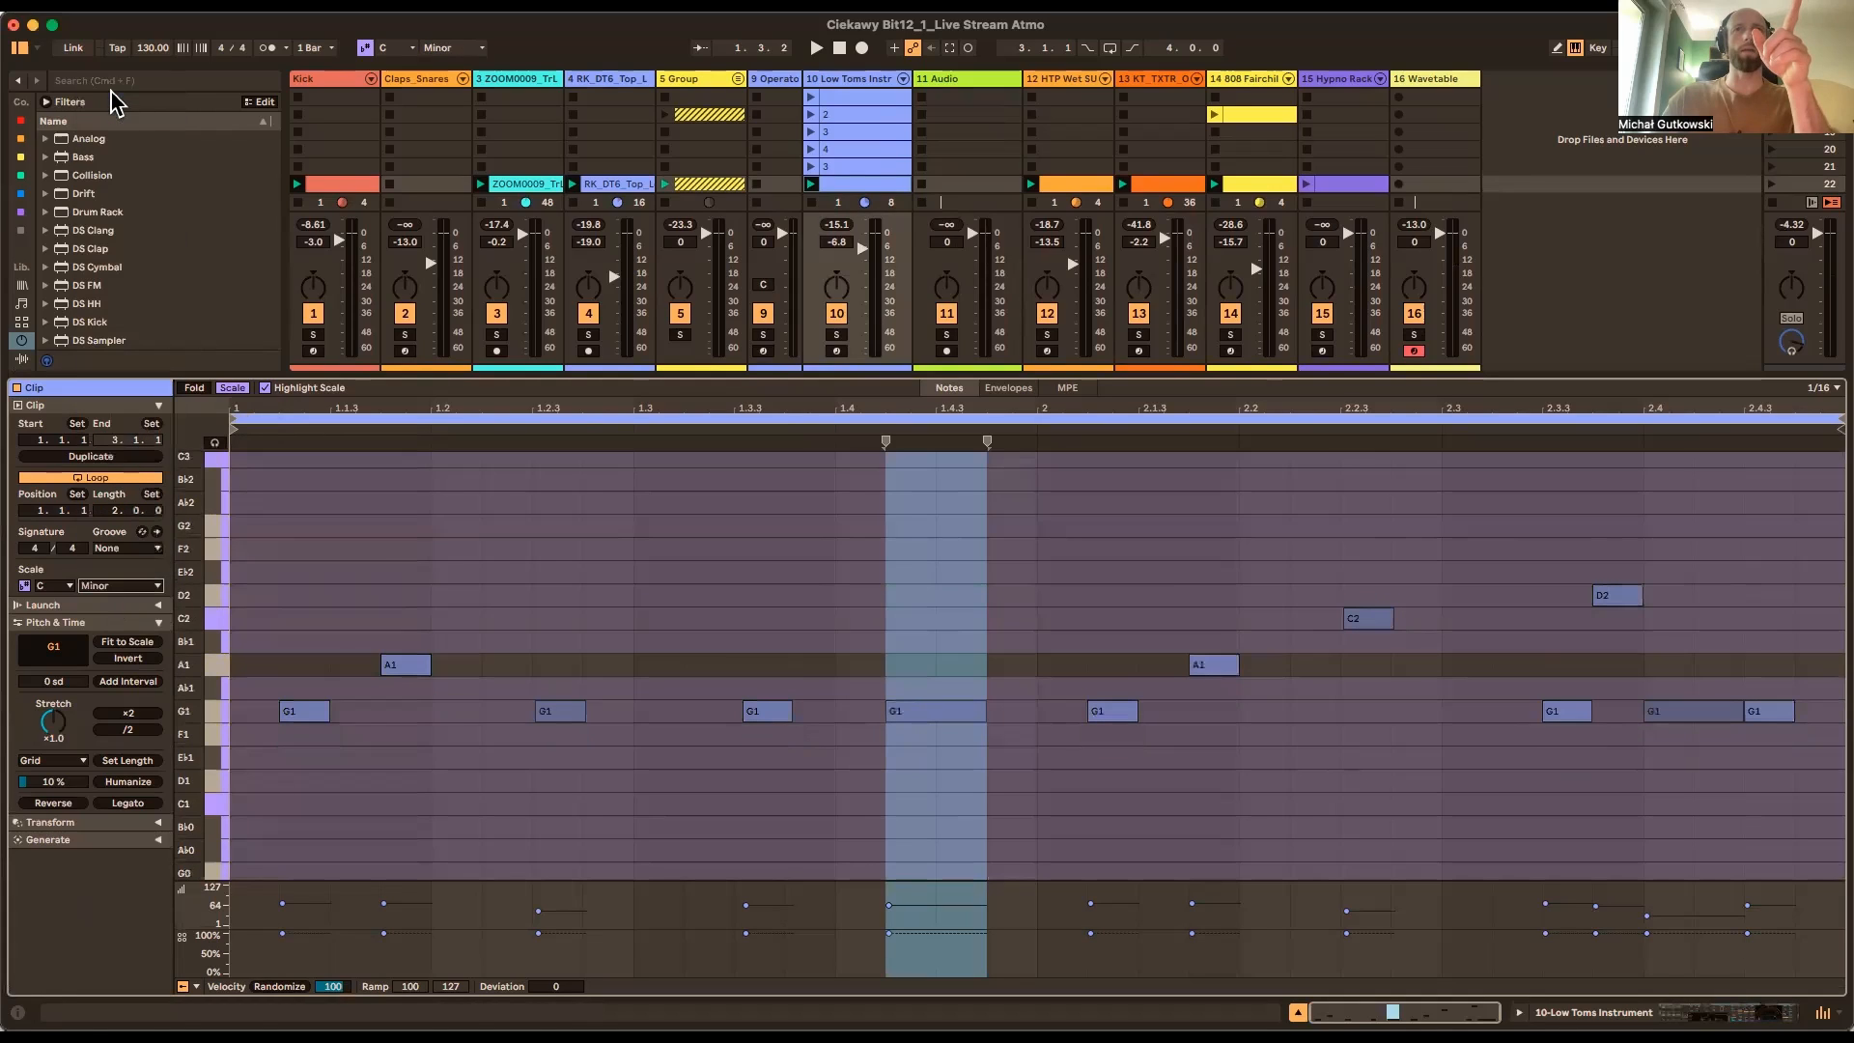
pyautogui.click(65, 586)
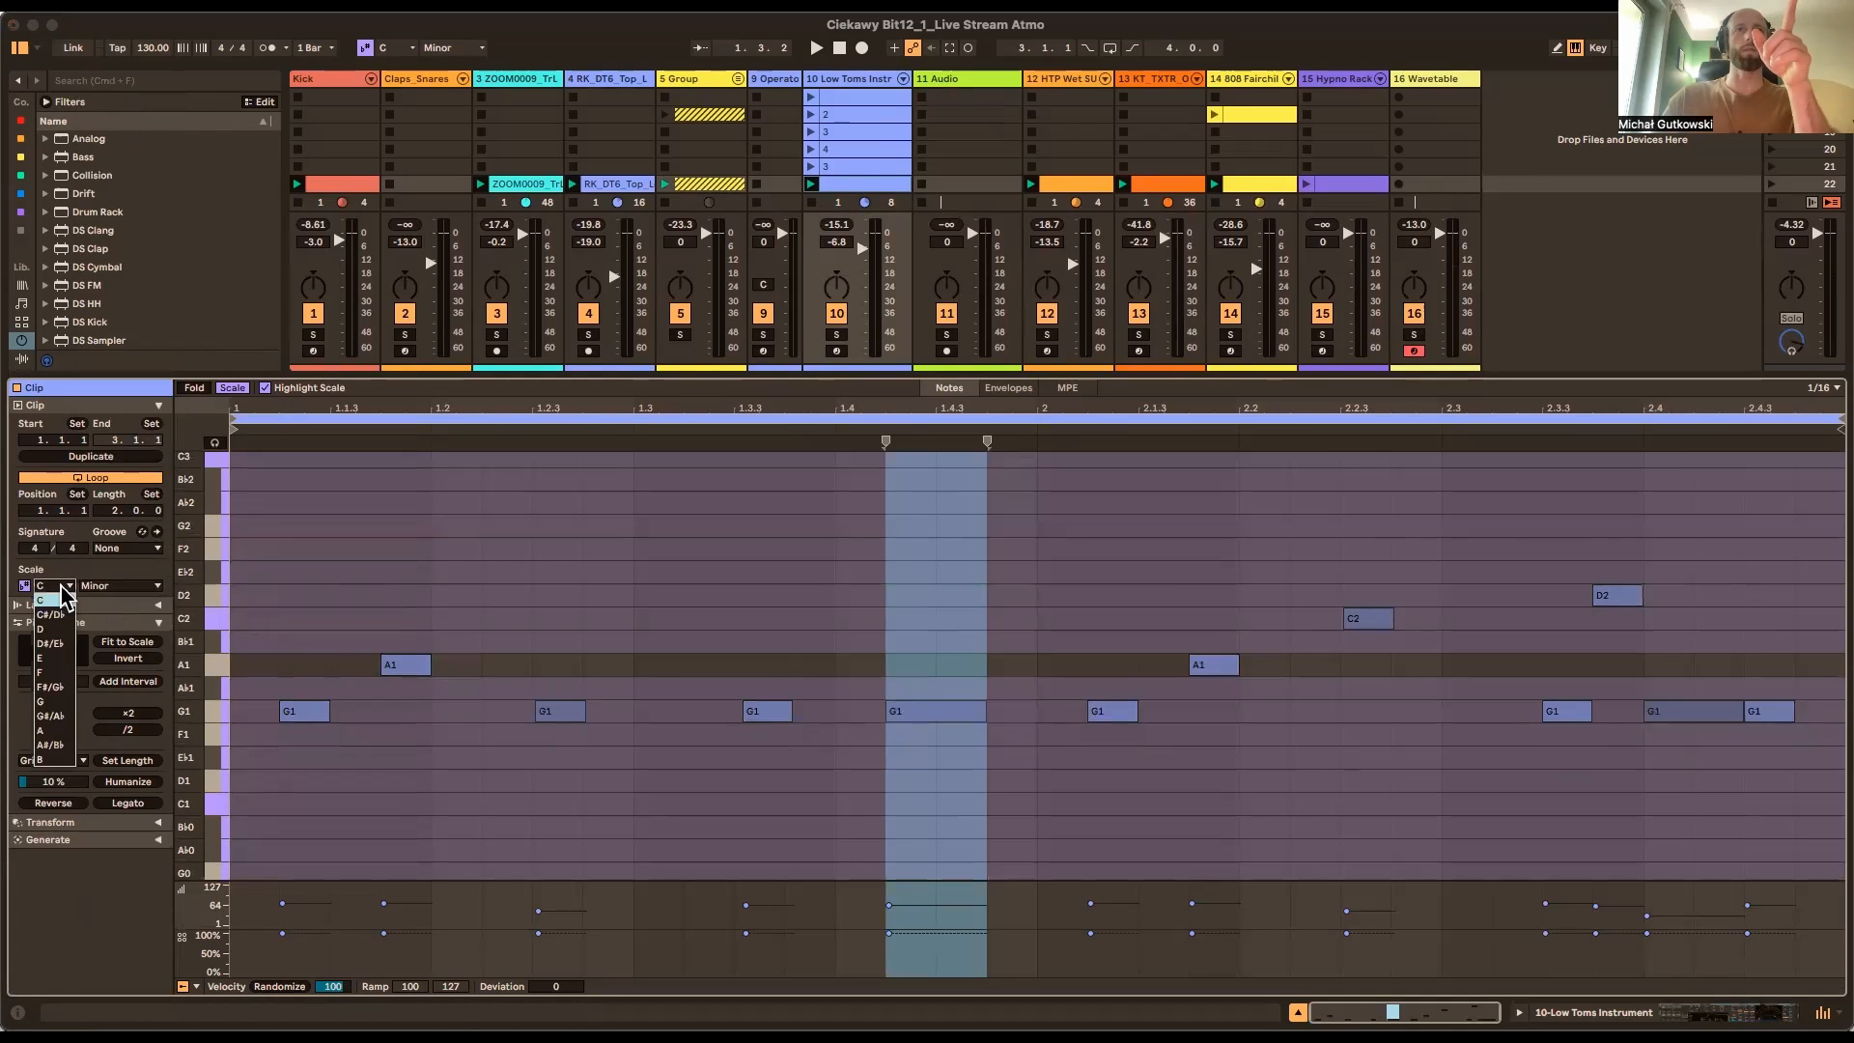
pyautogui.click(64, 732)
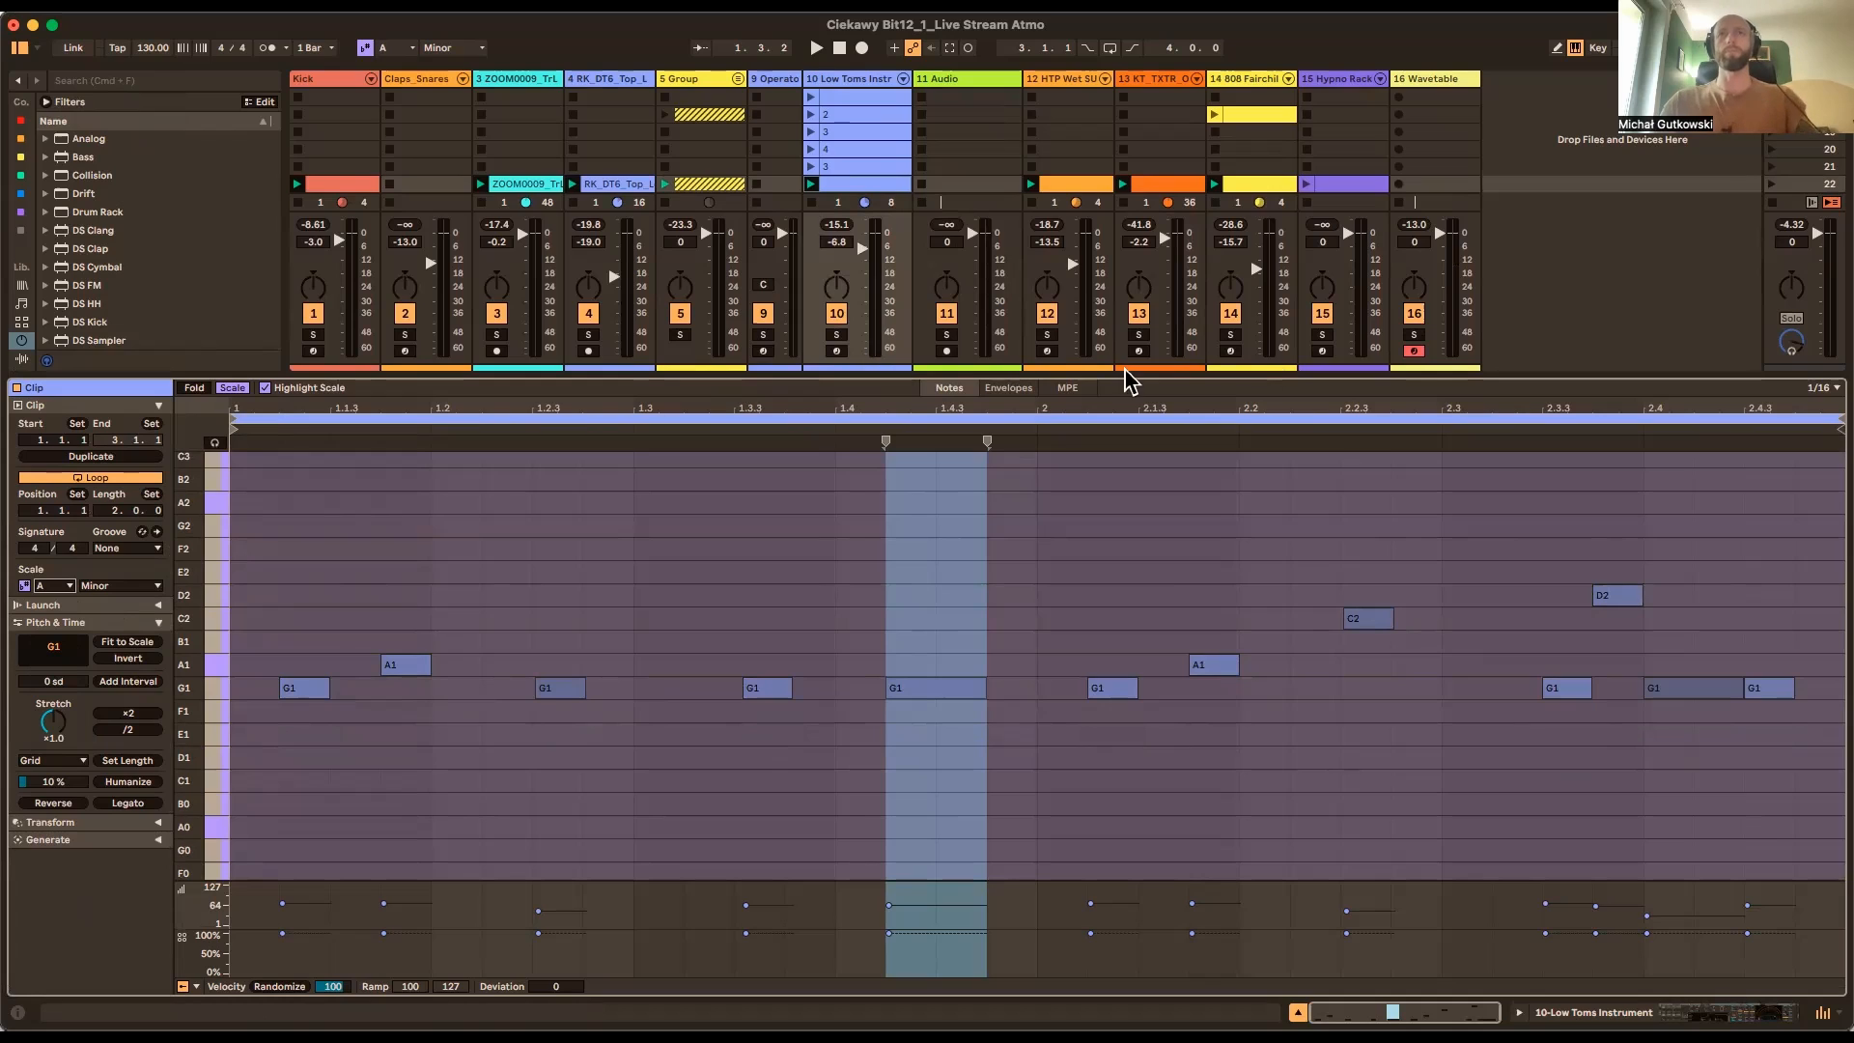
pyautogui.click(1564, 346)
pyautogui.press('space')
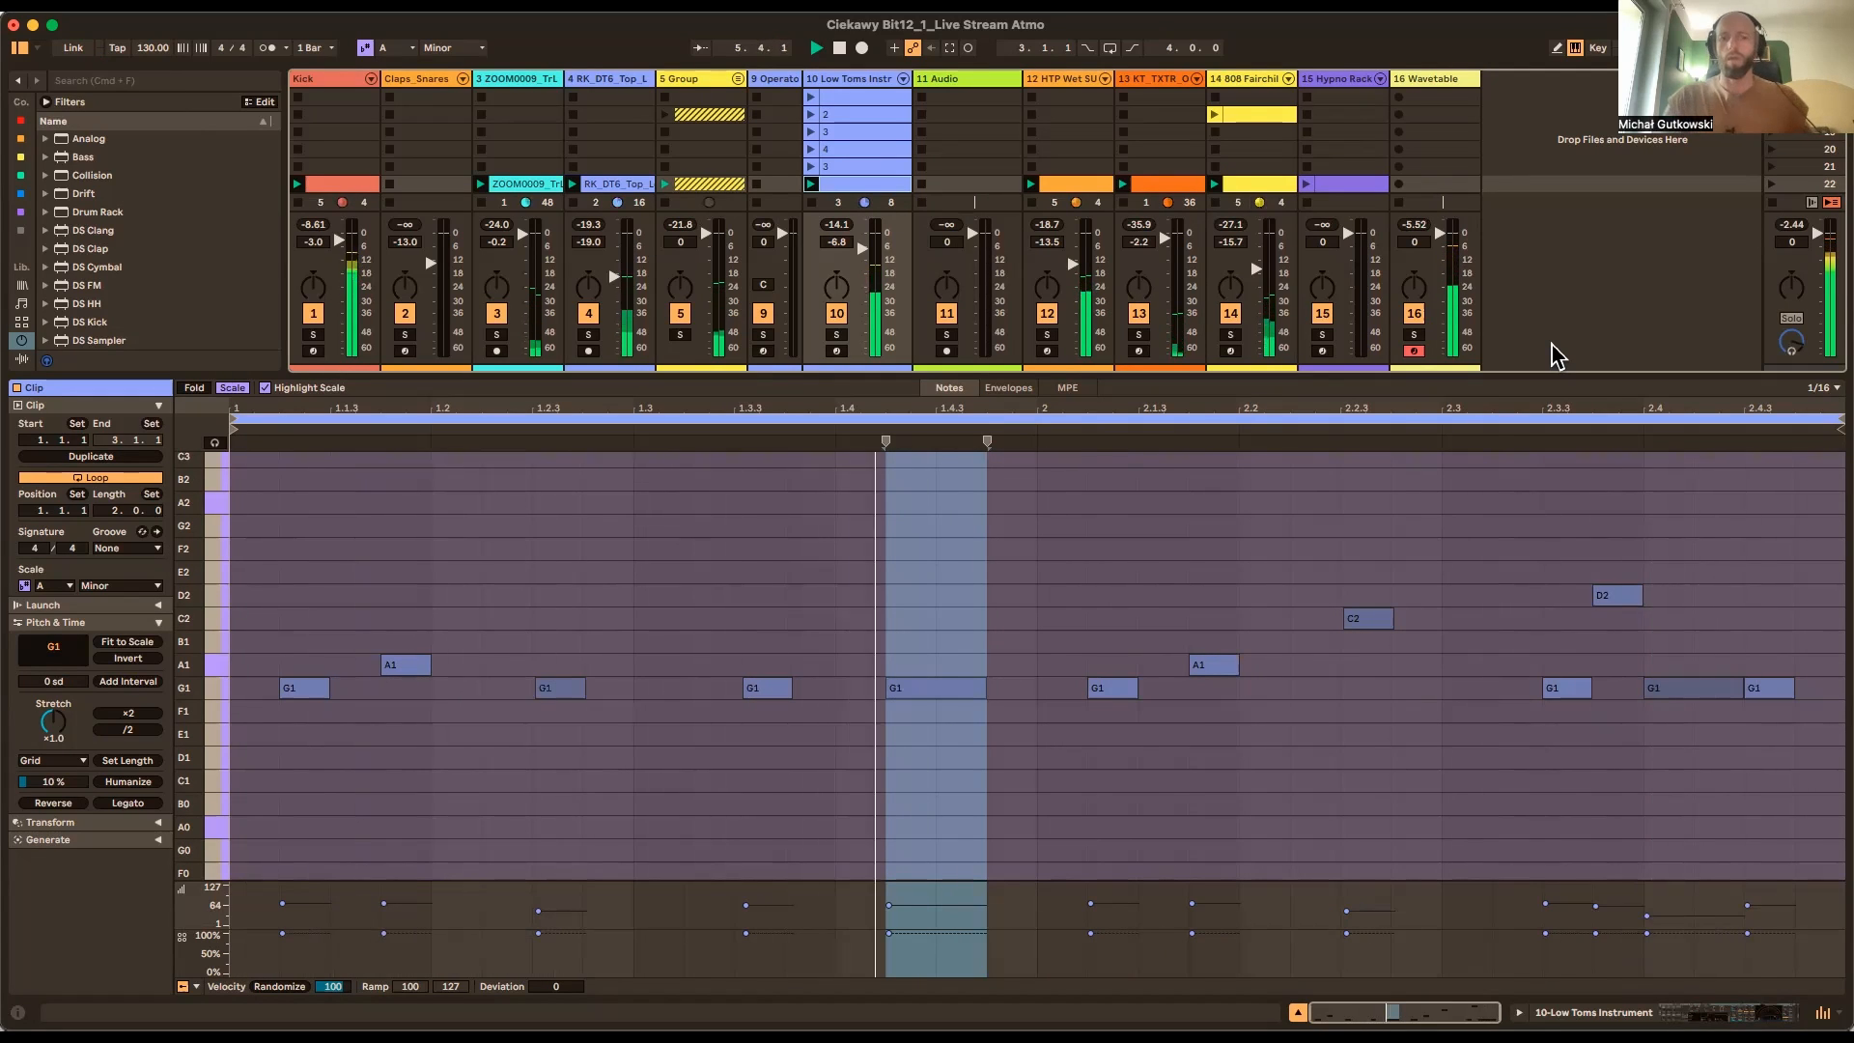
# Change oscillator 2's wavetable on the Wavetable track to AEIOU from the Formant category
pyautogui.click(1436, 78)
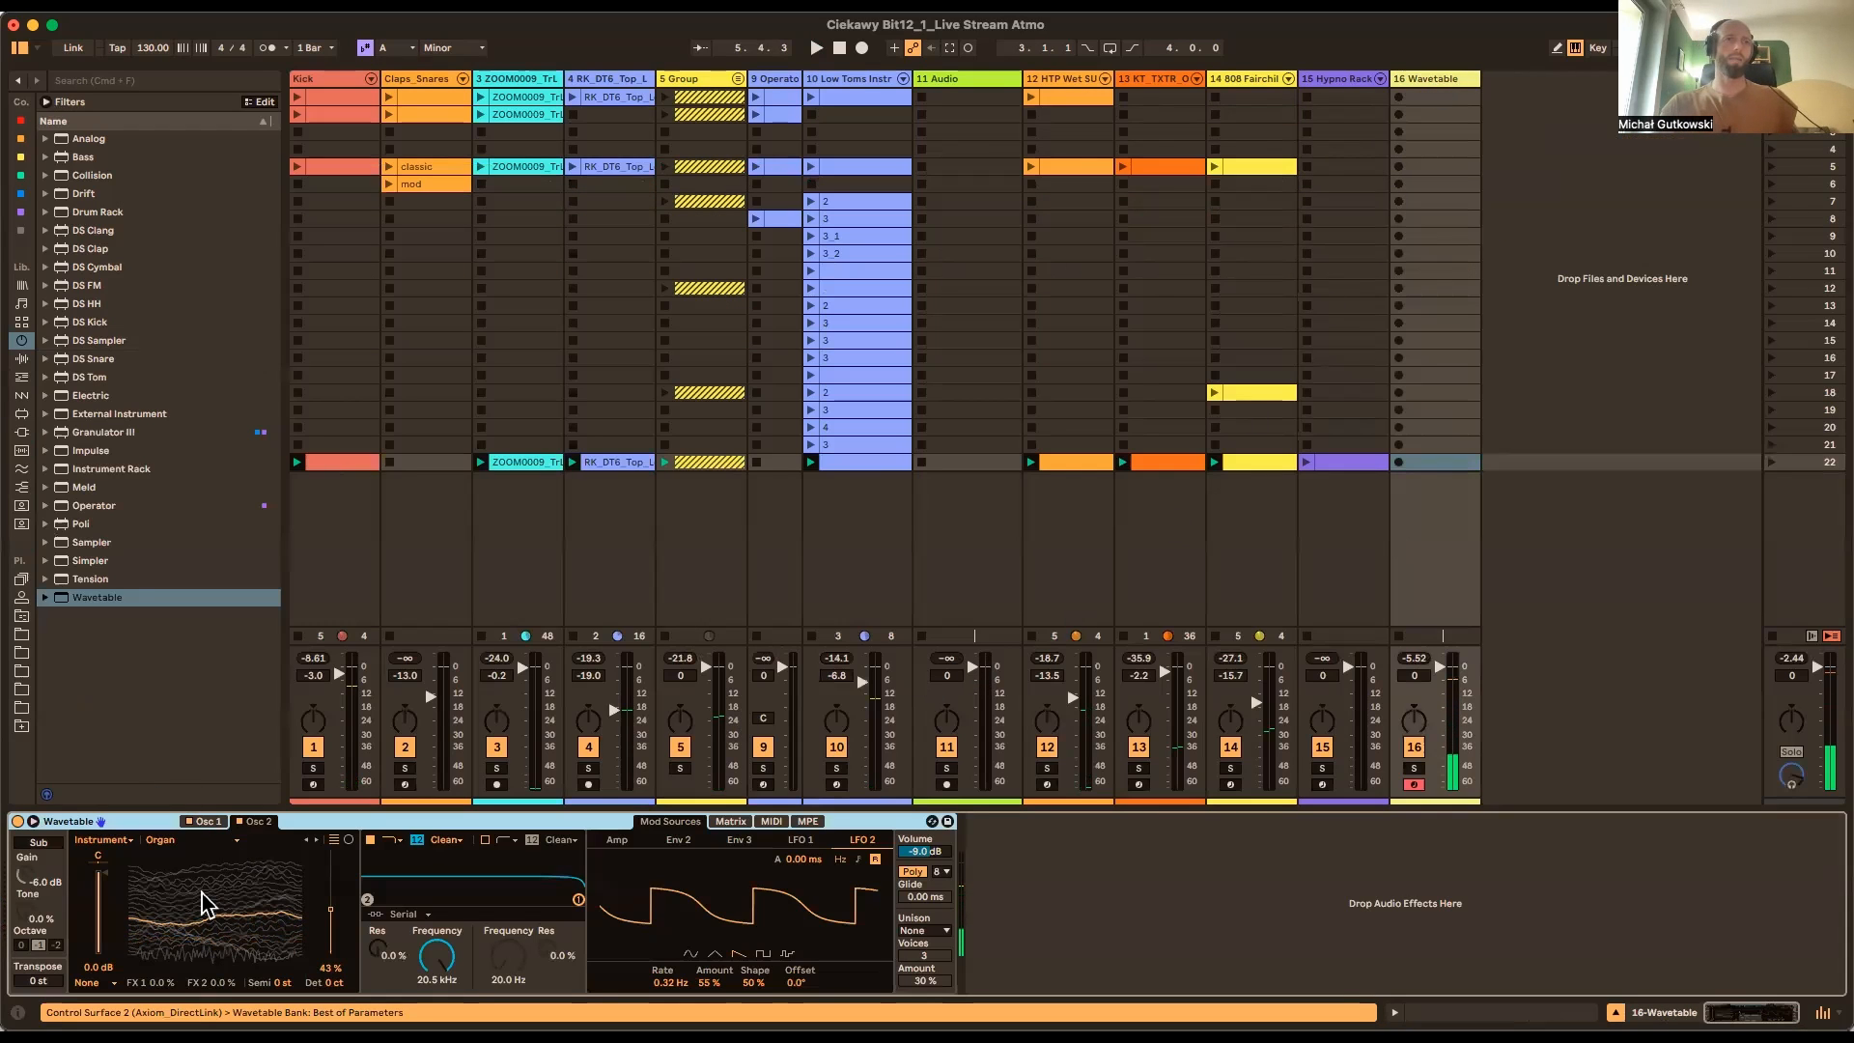
pyautogui.click(129, 843)
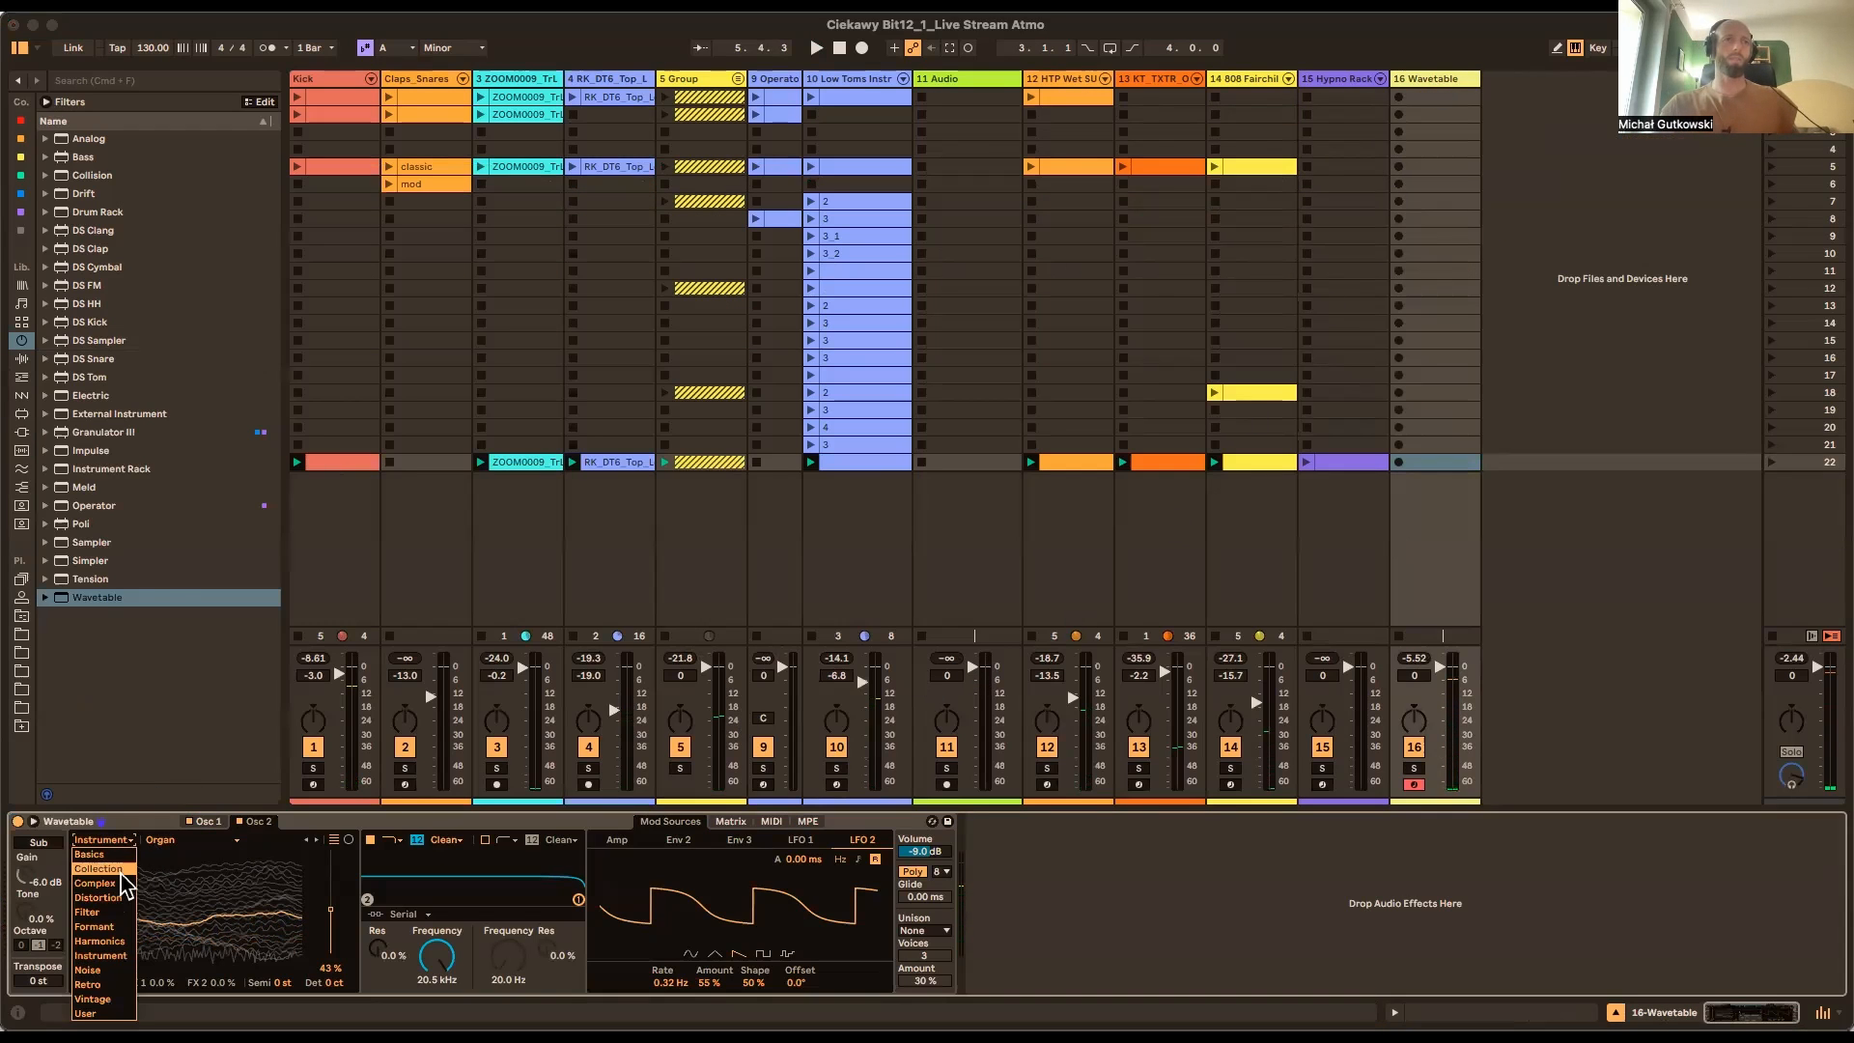
pyautogui.click(108, 929)
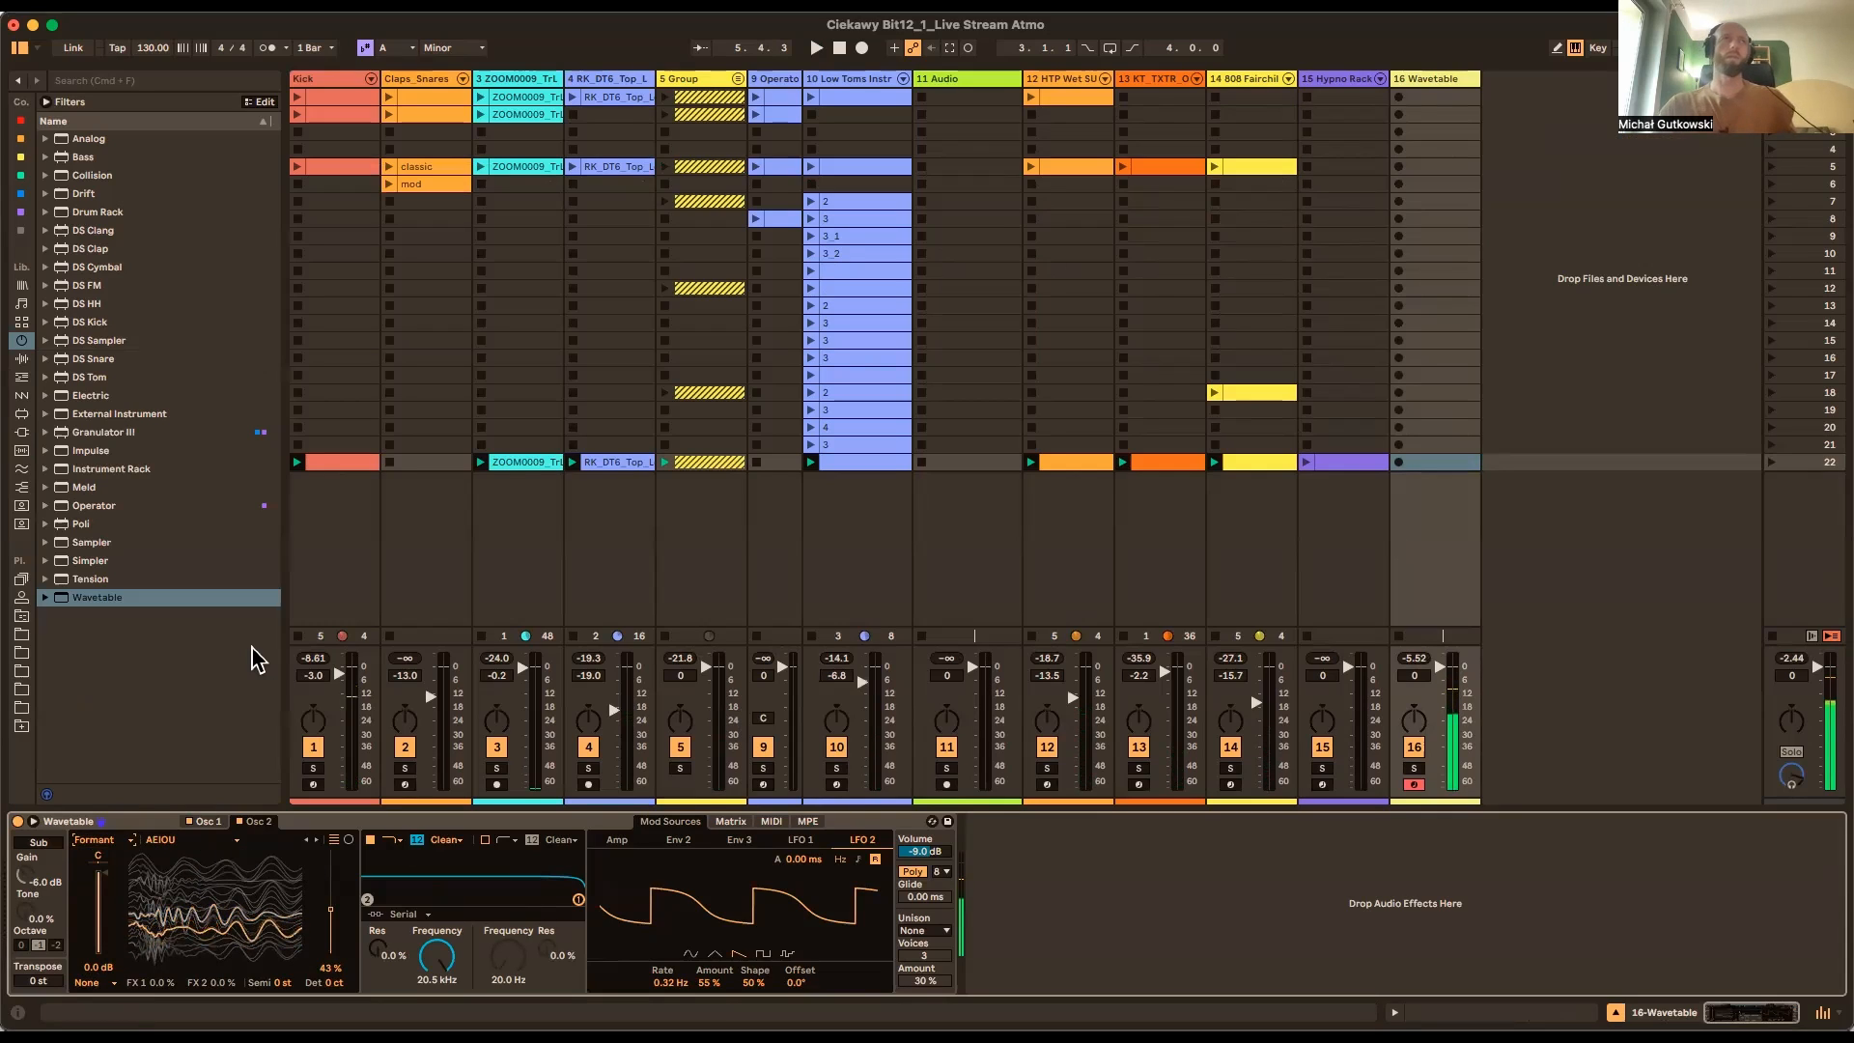
# Add Echo after Wavetable with Dry/Wet at 21%, Reverb at 75% and Decay at 55%
pyautogui.click(22, 212)
pyautogui.moveTo(77, 194); pyautogui.dragTo(1187, 947)
pyautogui.click(1433, 967)
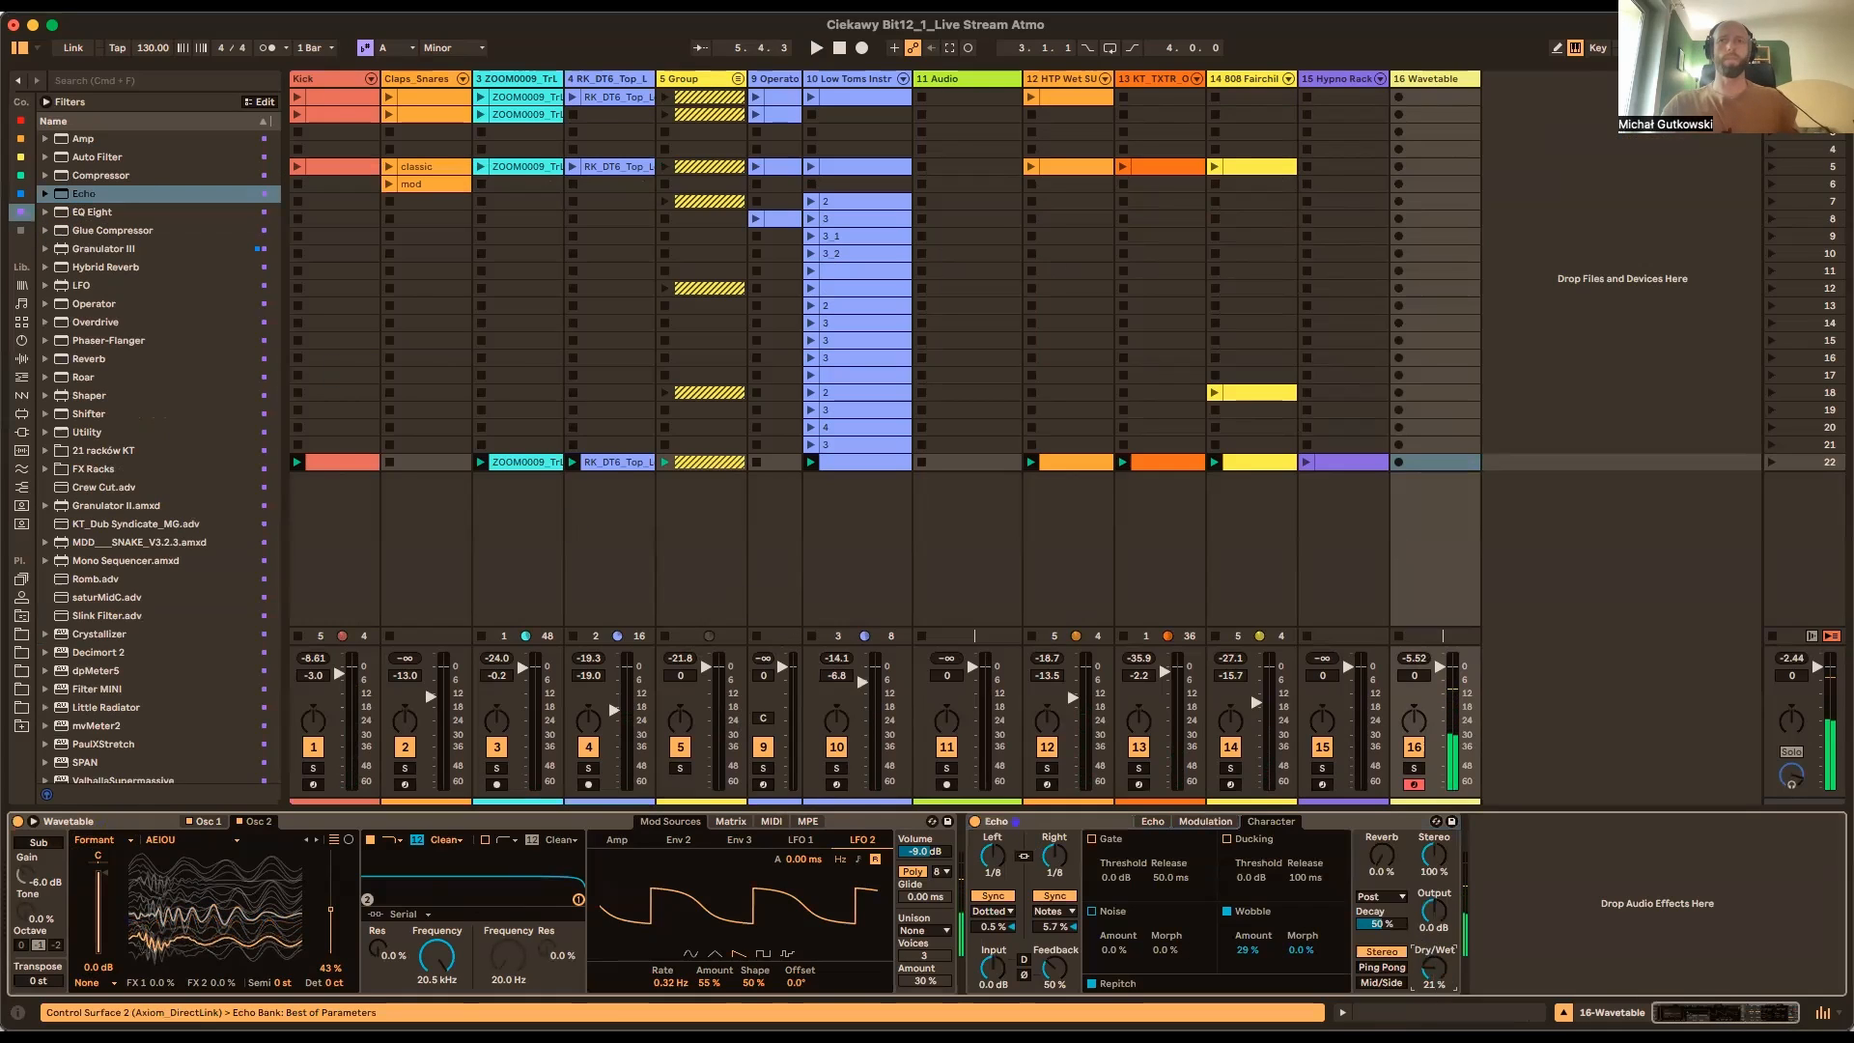
pyautogui.moveTo(1393, 867); pyautogui.dragTo(1393, 821)
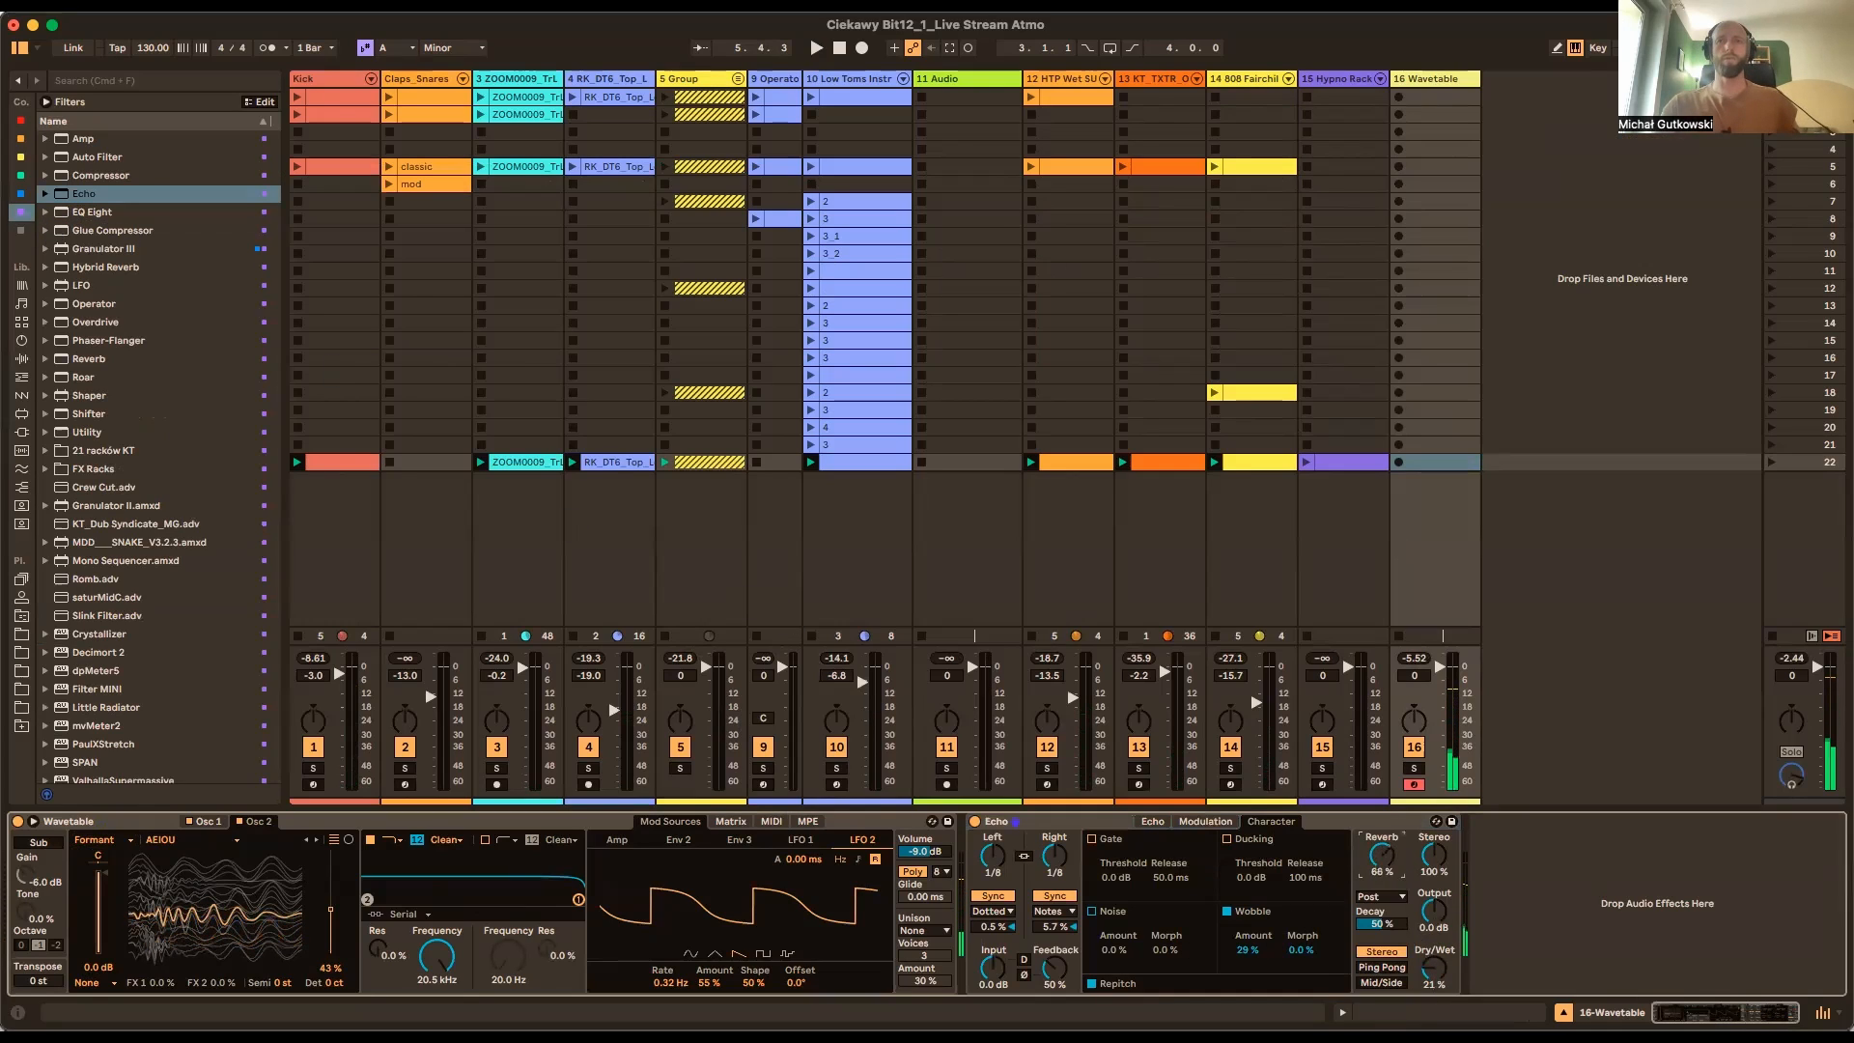
pyautogui.moveTo(1381, 923); pyautogui.dragTo(1381, 917)
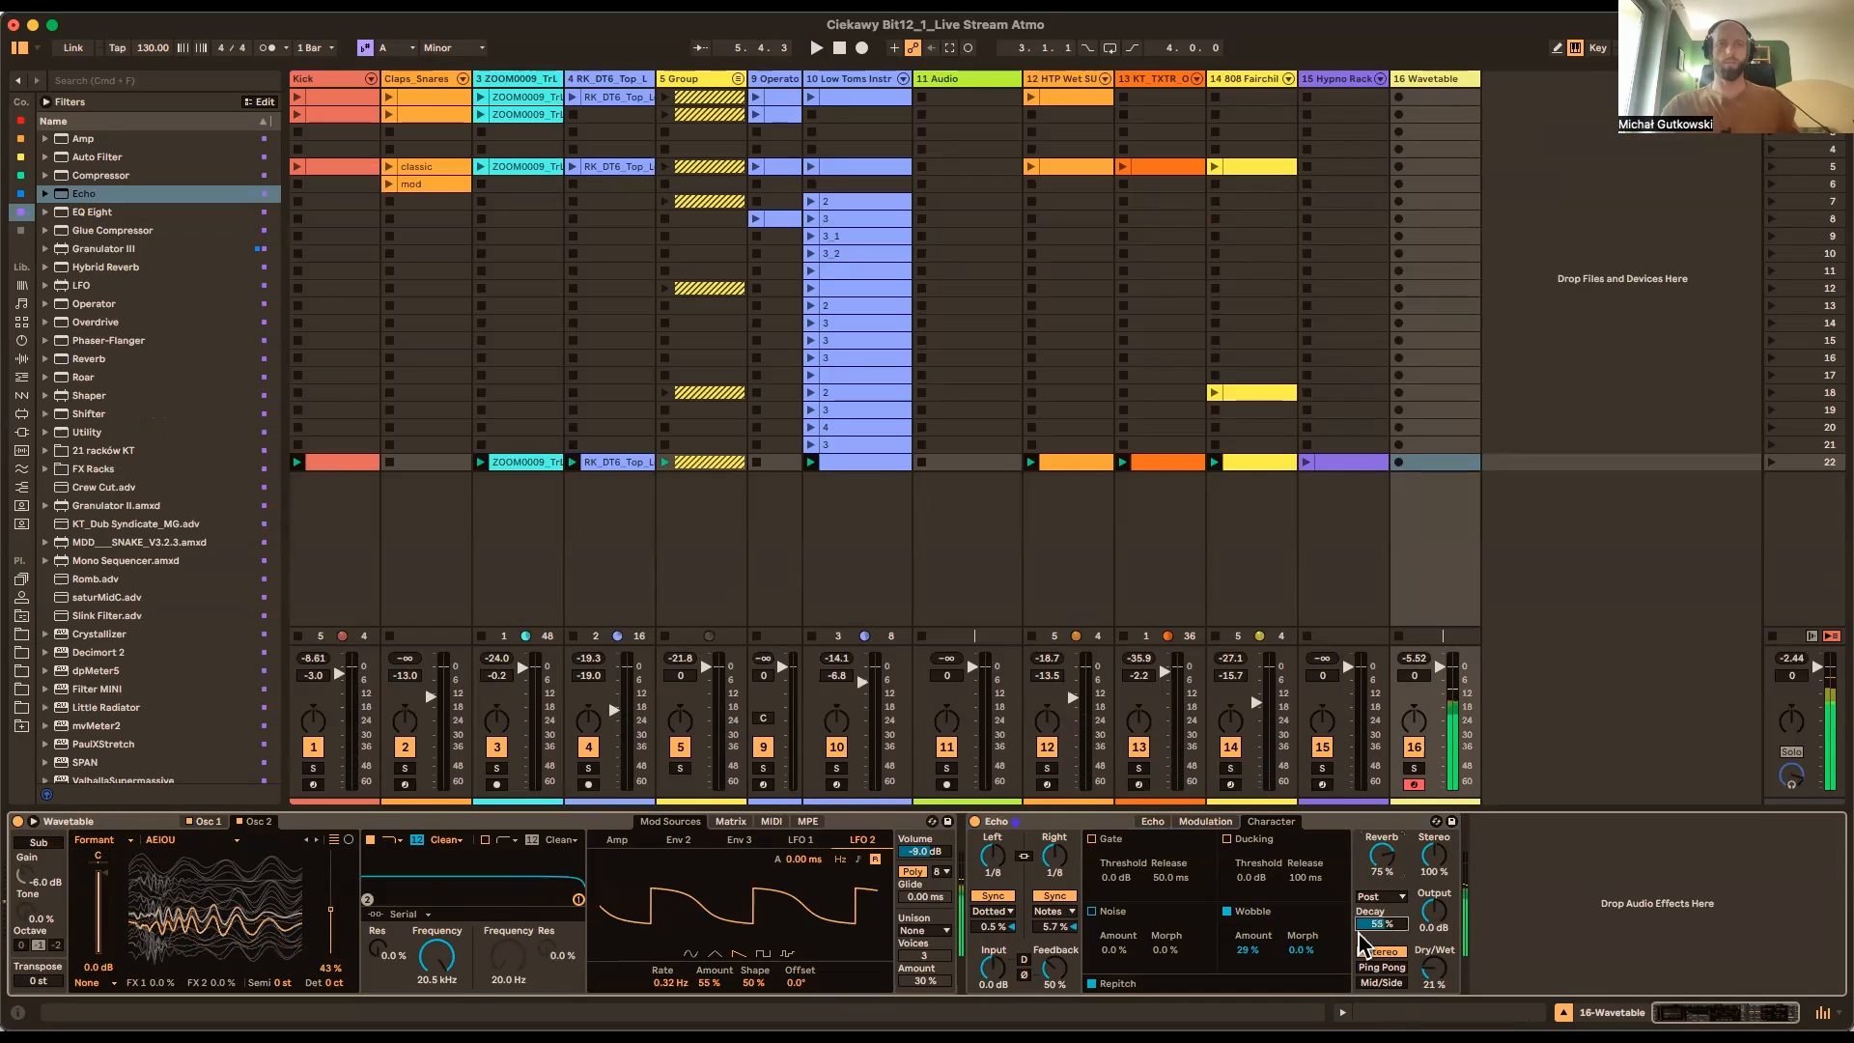
# Lengthen the amp envelope's attack to about 7.93 s and its release to about 6.70 s
pyautogui.click(618, 840)
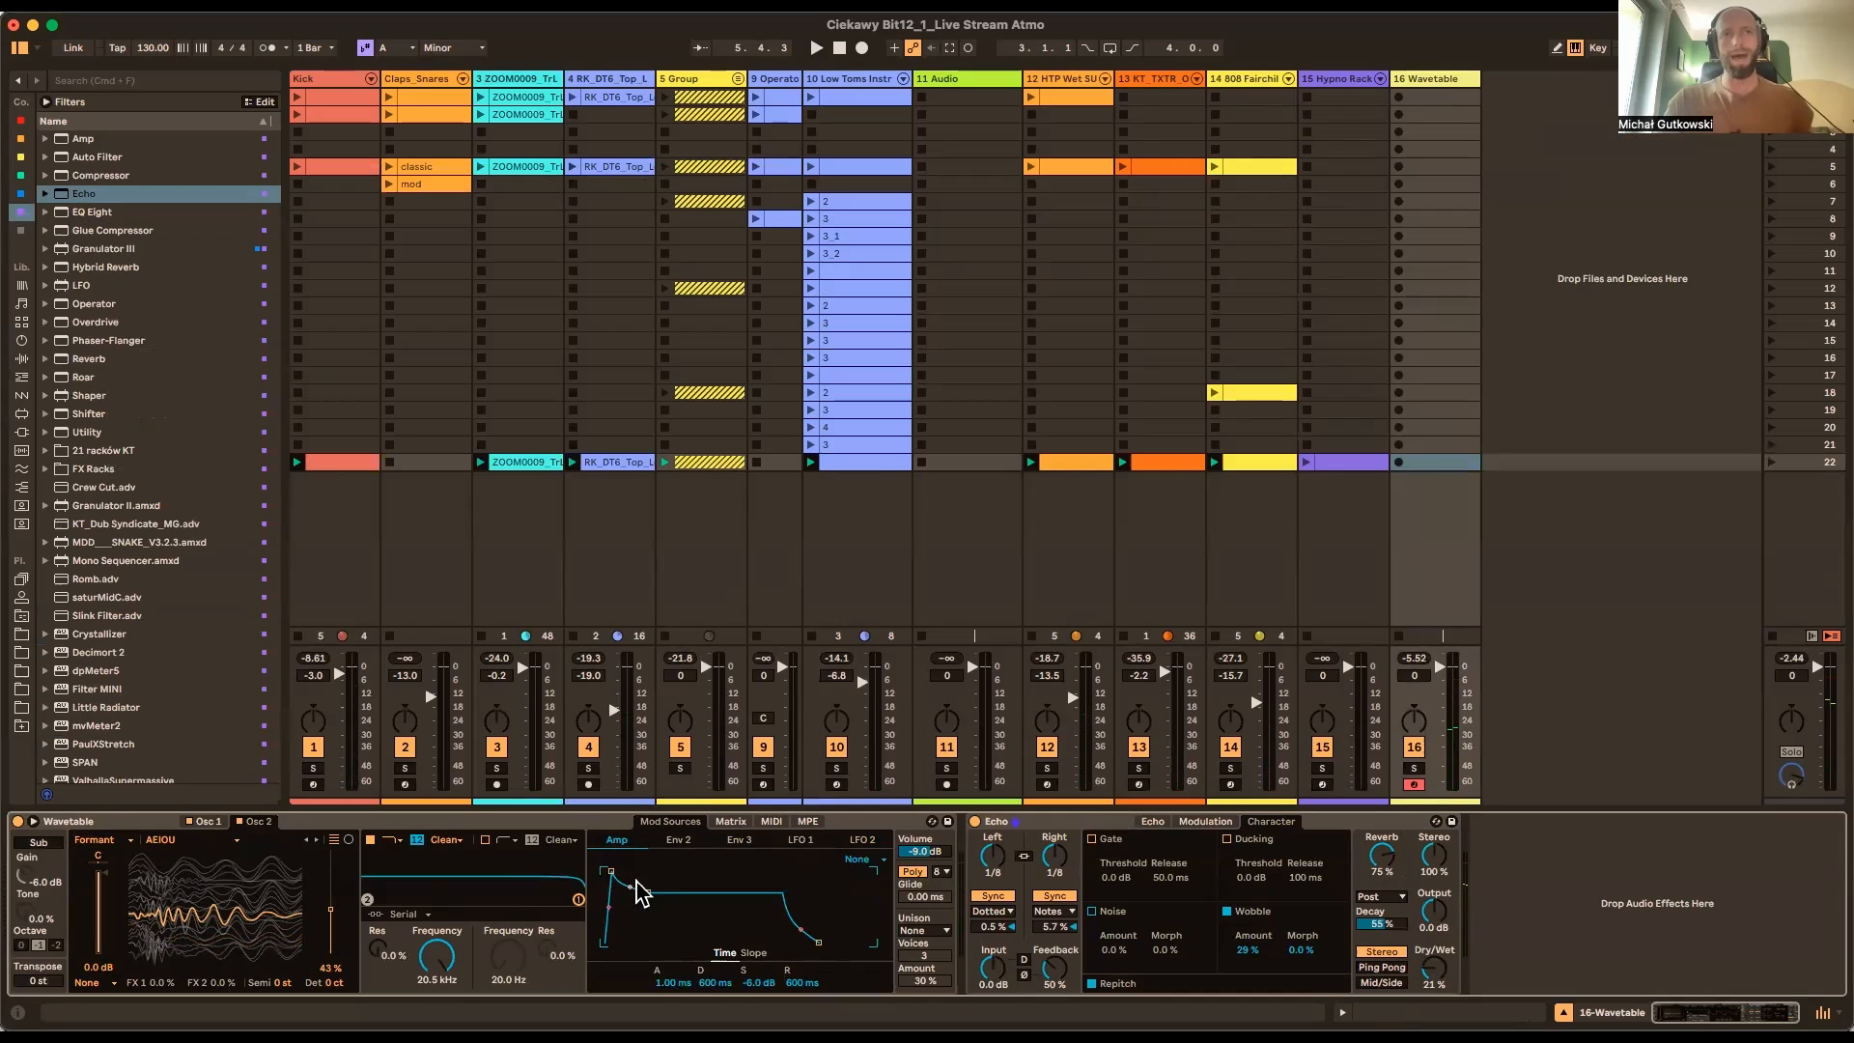
pyautogui.moveTo(610, 873); pyautogui.dragTo(675, 872)
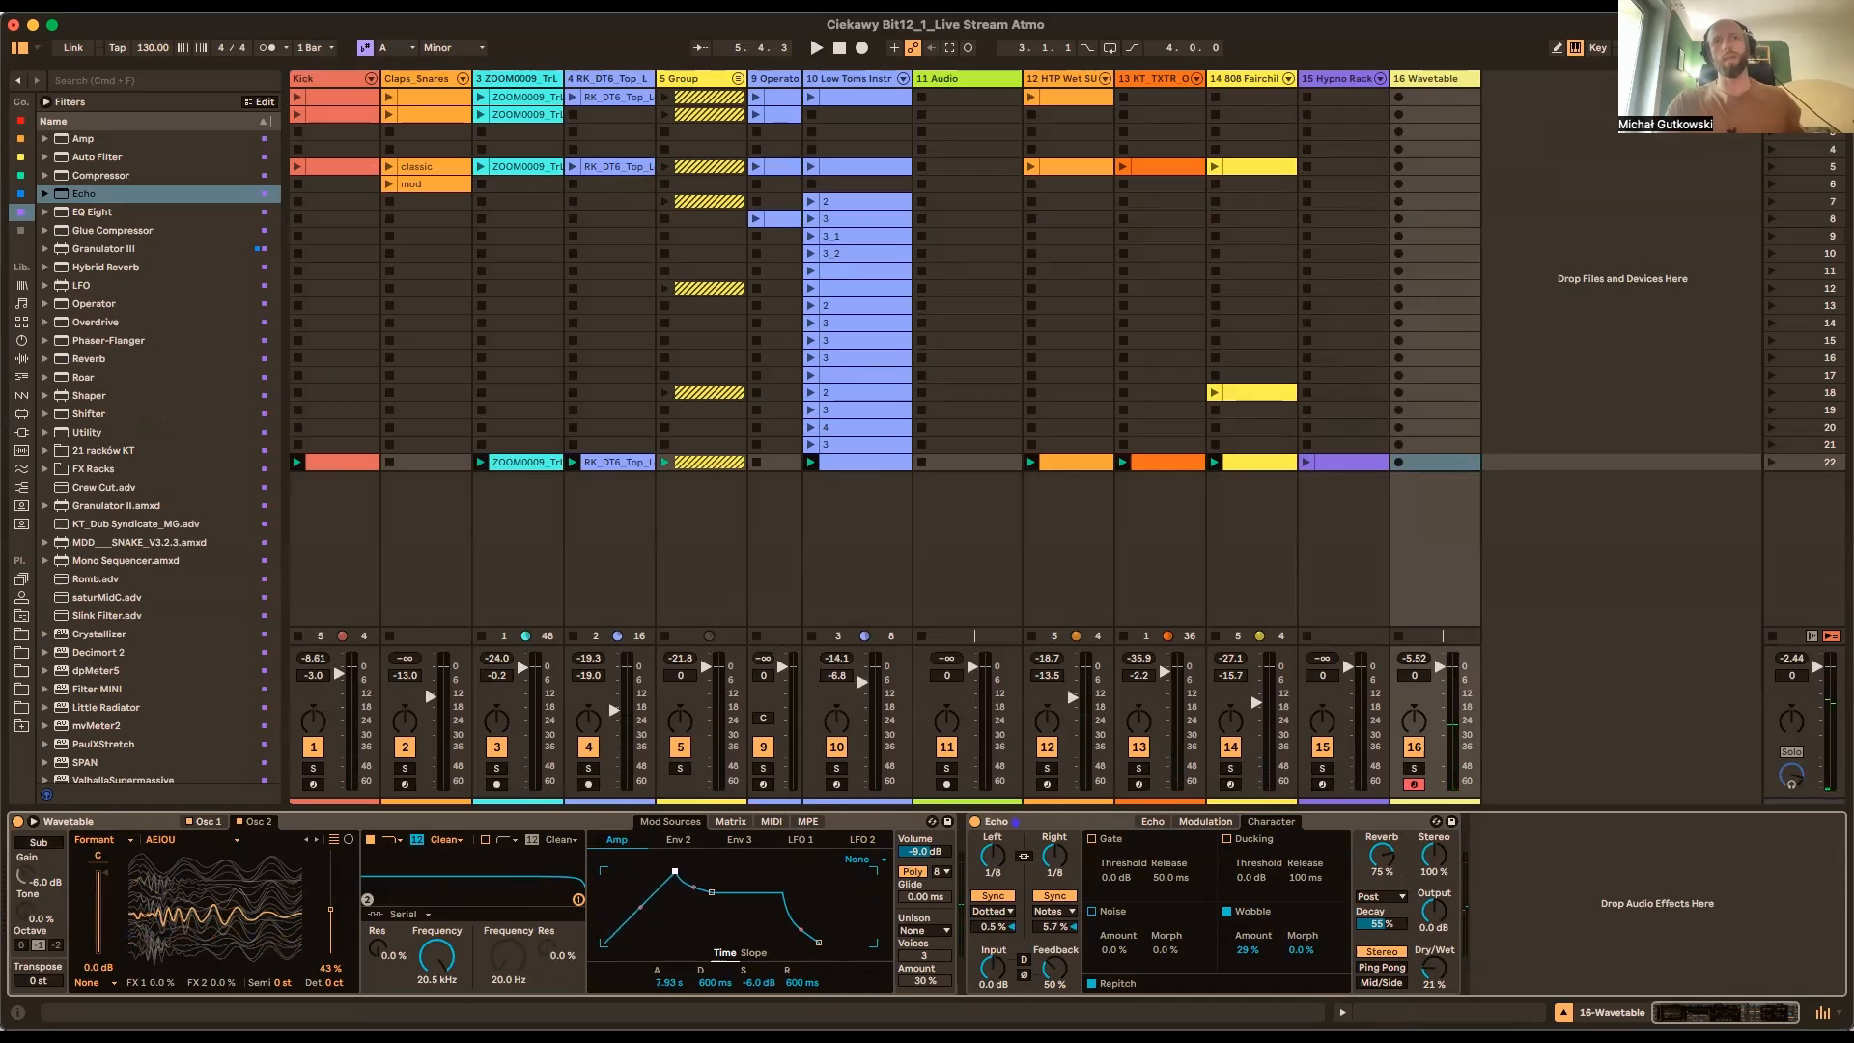
pyautogui.moveTo(823, 945); pyautogui.dragTo(830, 941)
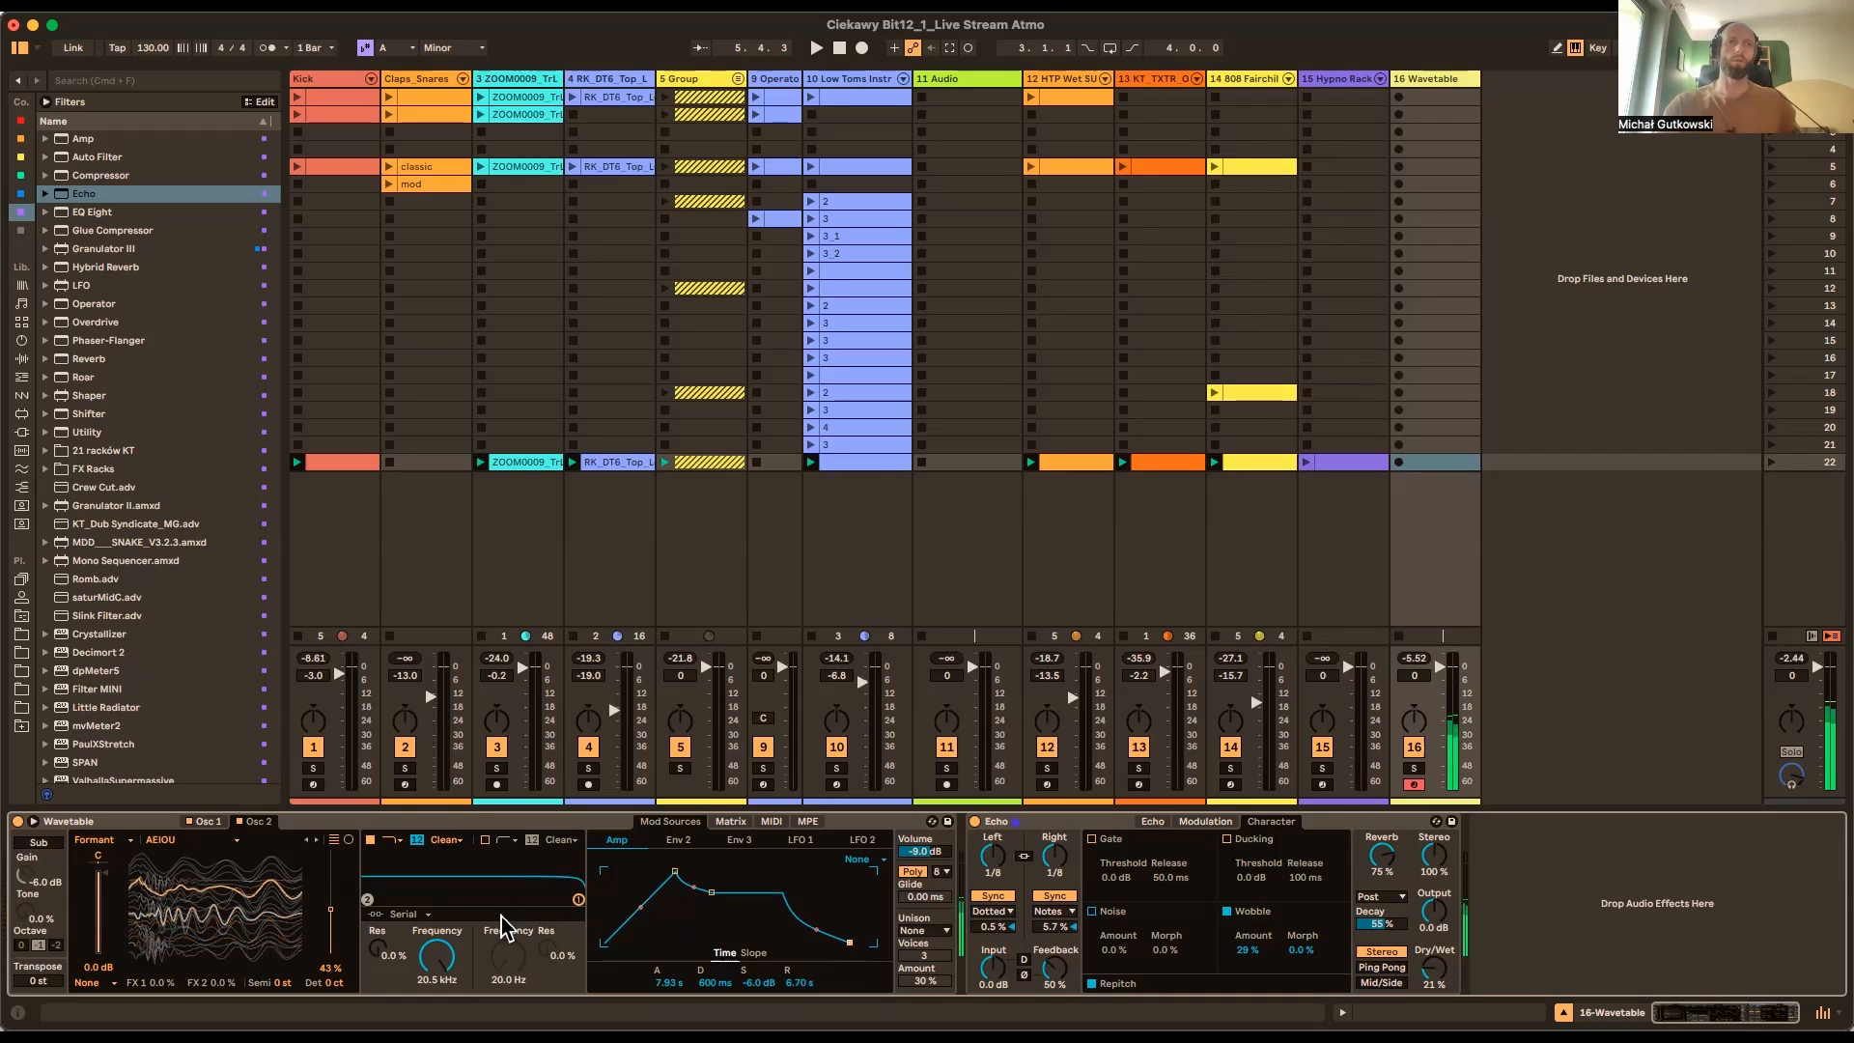
# Lower filter 1's frequency to about 1.91 kHz with 10% resonance, and set the unison mode to Noise
pyautogui.moveTo(449, 968)
pyautogui.mouseDown()
pyautogui.moveTo(452, 1009)
pyautogui.moveTo(456, 965)
pyautogui.mouseUp()
pyautogui.moveTo(497, 906); pyautogui.dragTo(505, 891)
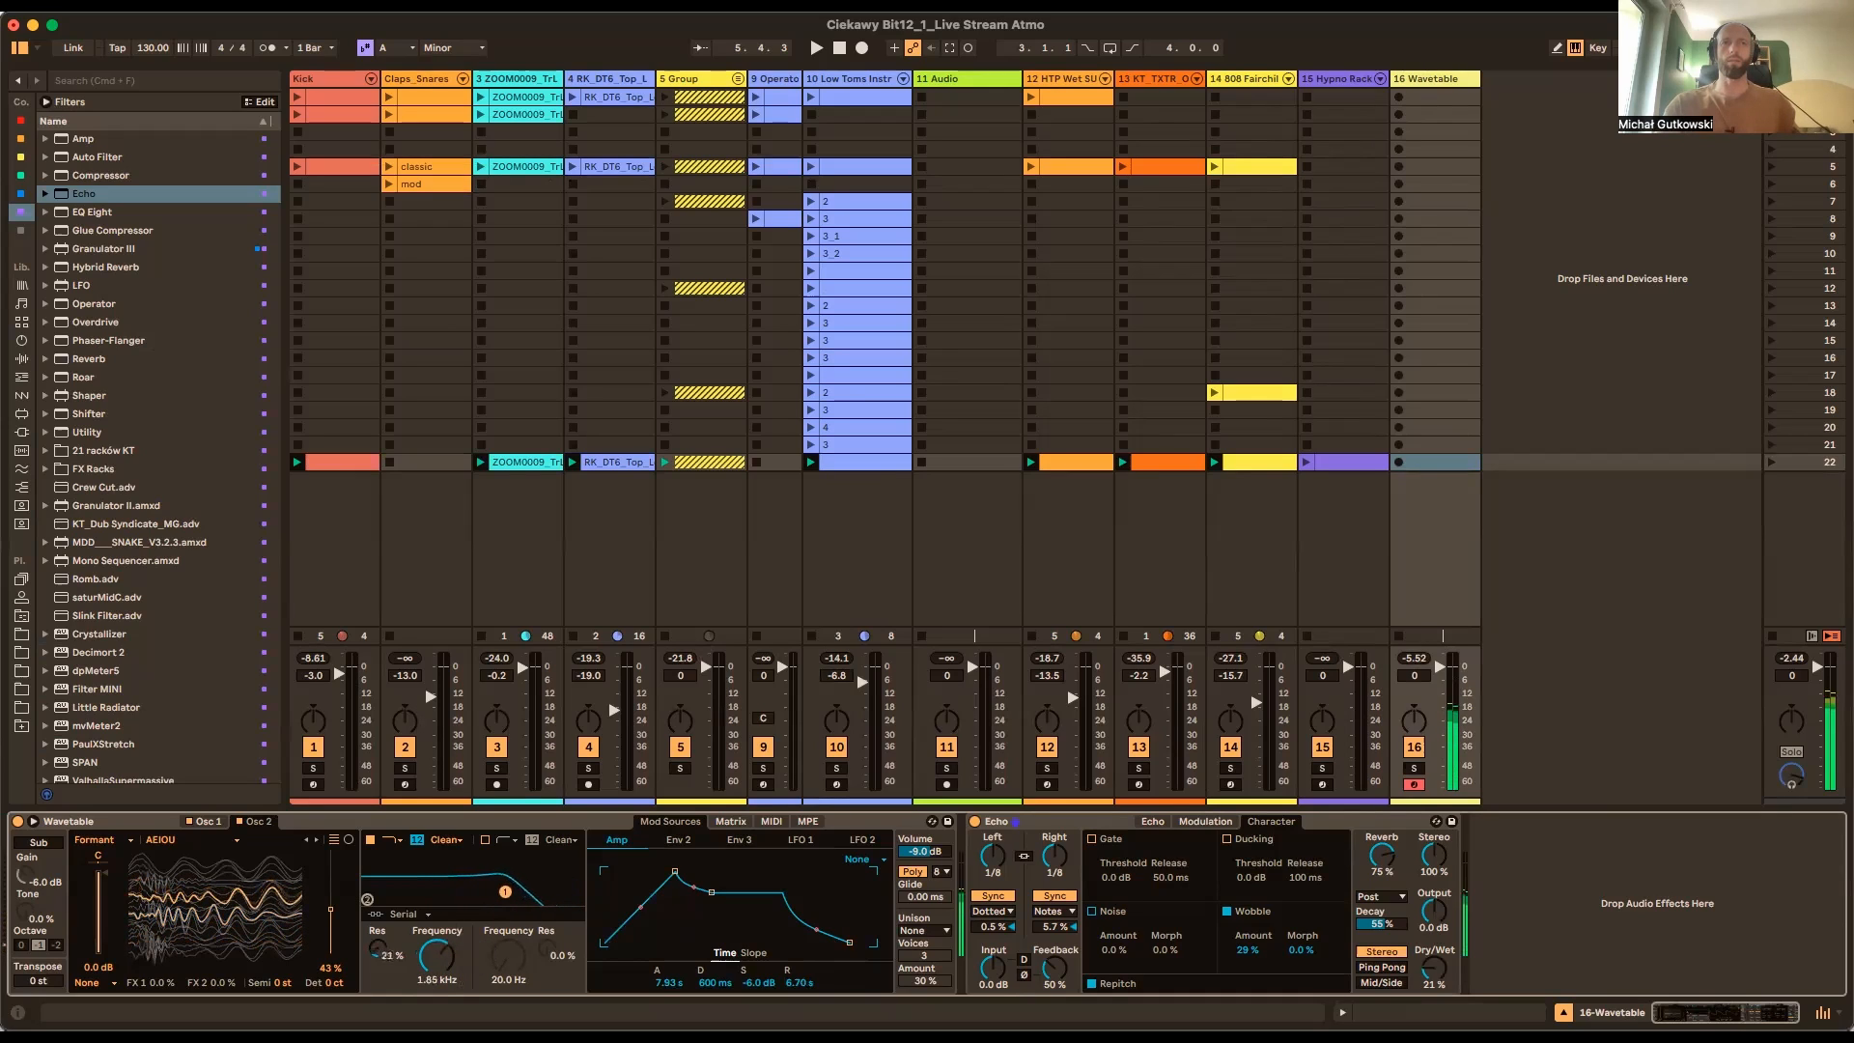
pyautogui.click(911, 931)
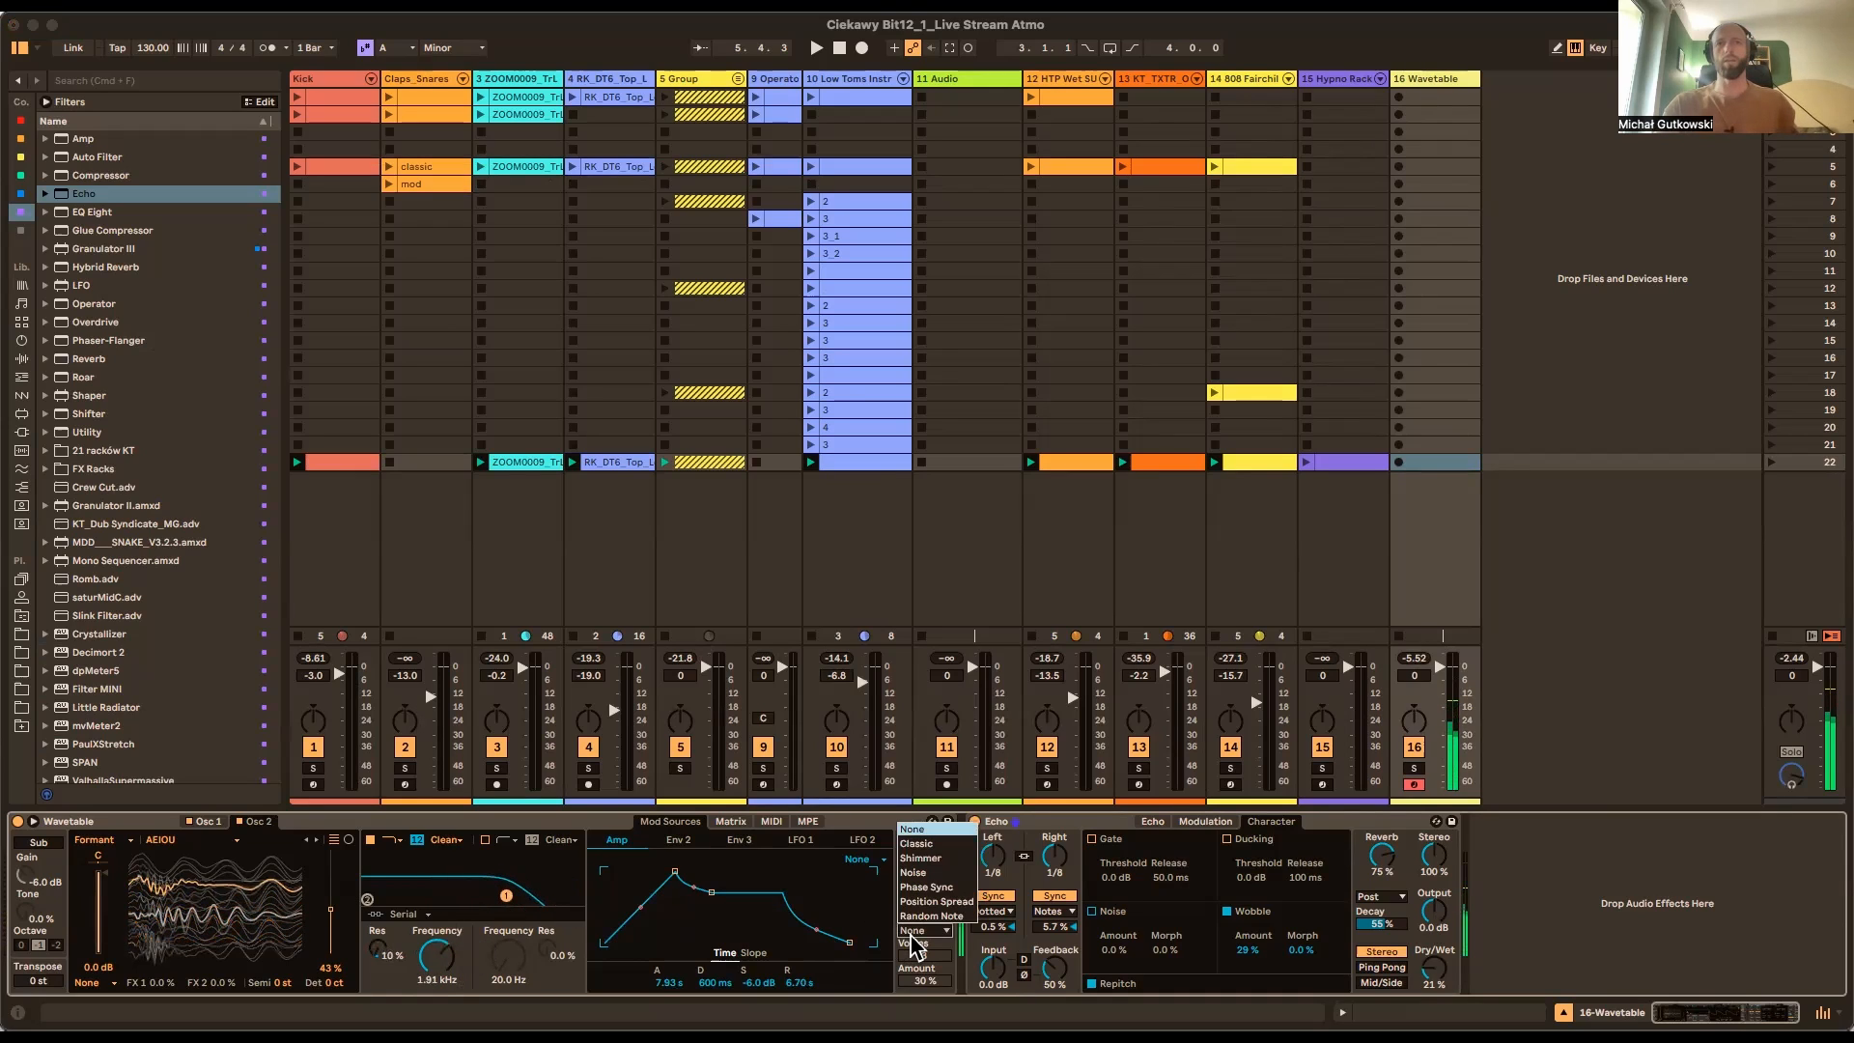
pyautogui.click(925, 872)
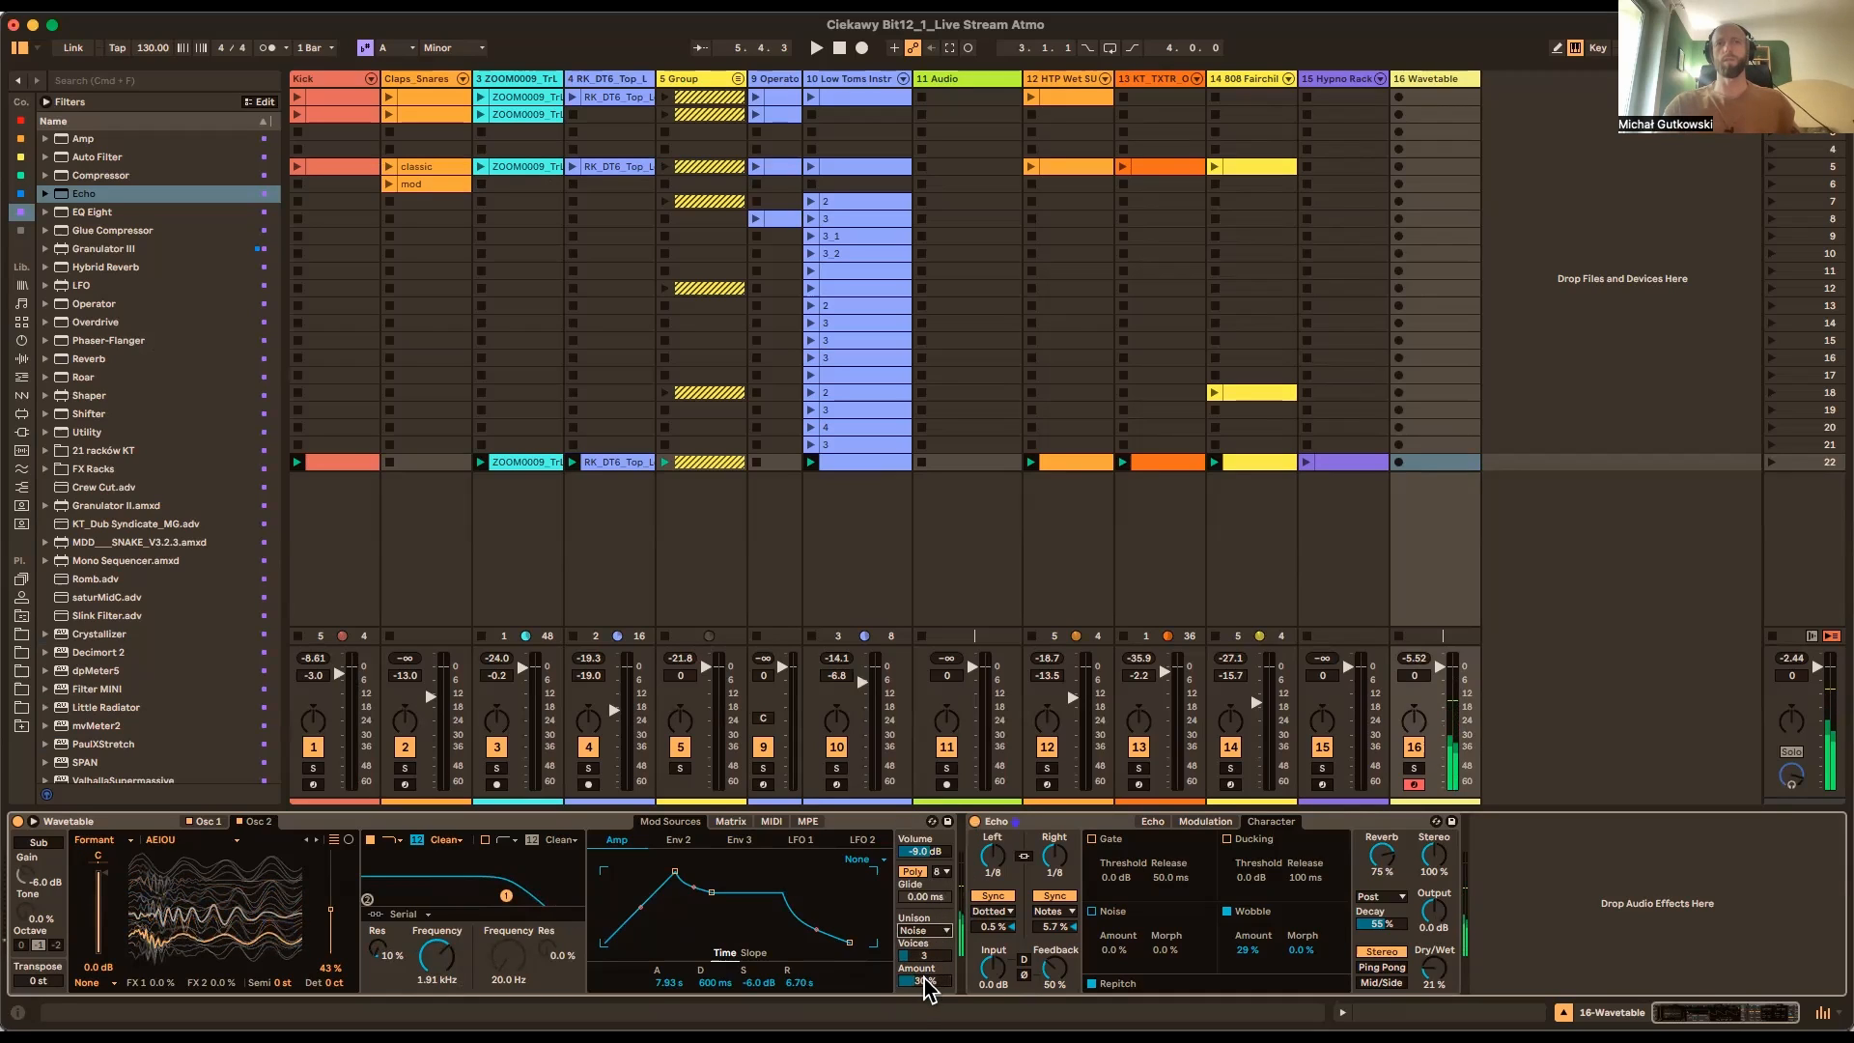
# Extend the amp envelope's attack to about 10.3 s and release to about 9.81 s, and display oscillator 1
pyautogui.moveTo(675, 872); pyautogui.dragTo(681, 872)
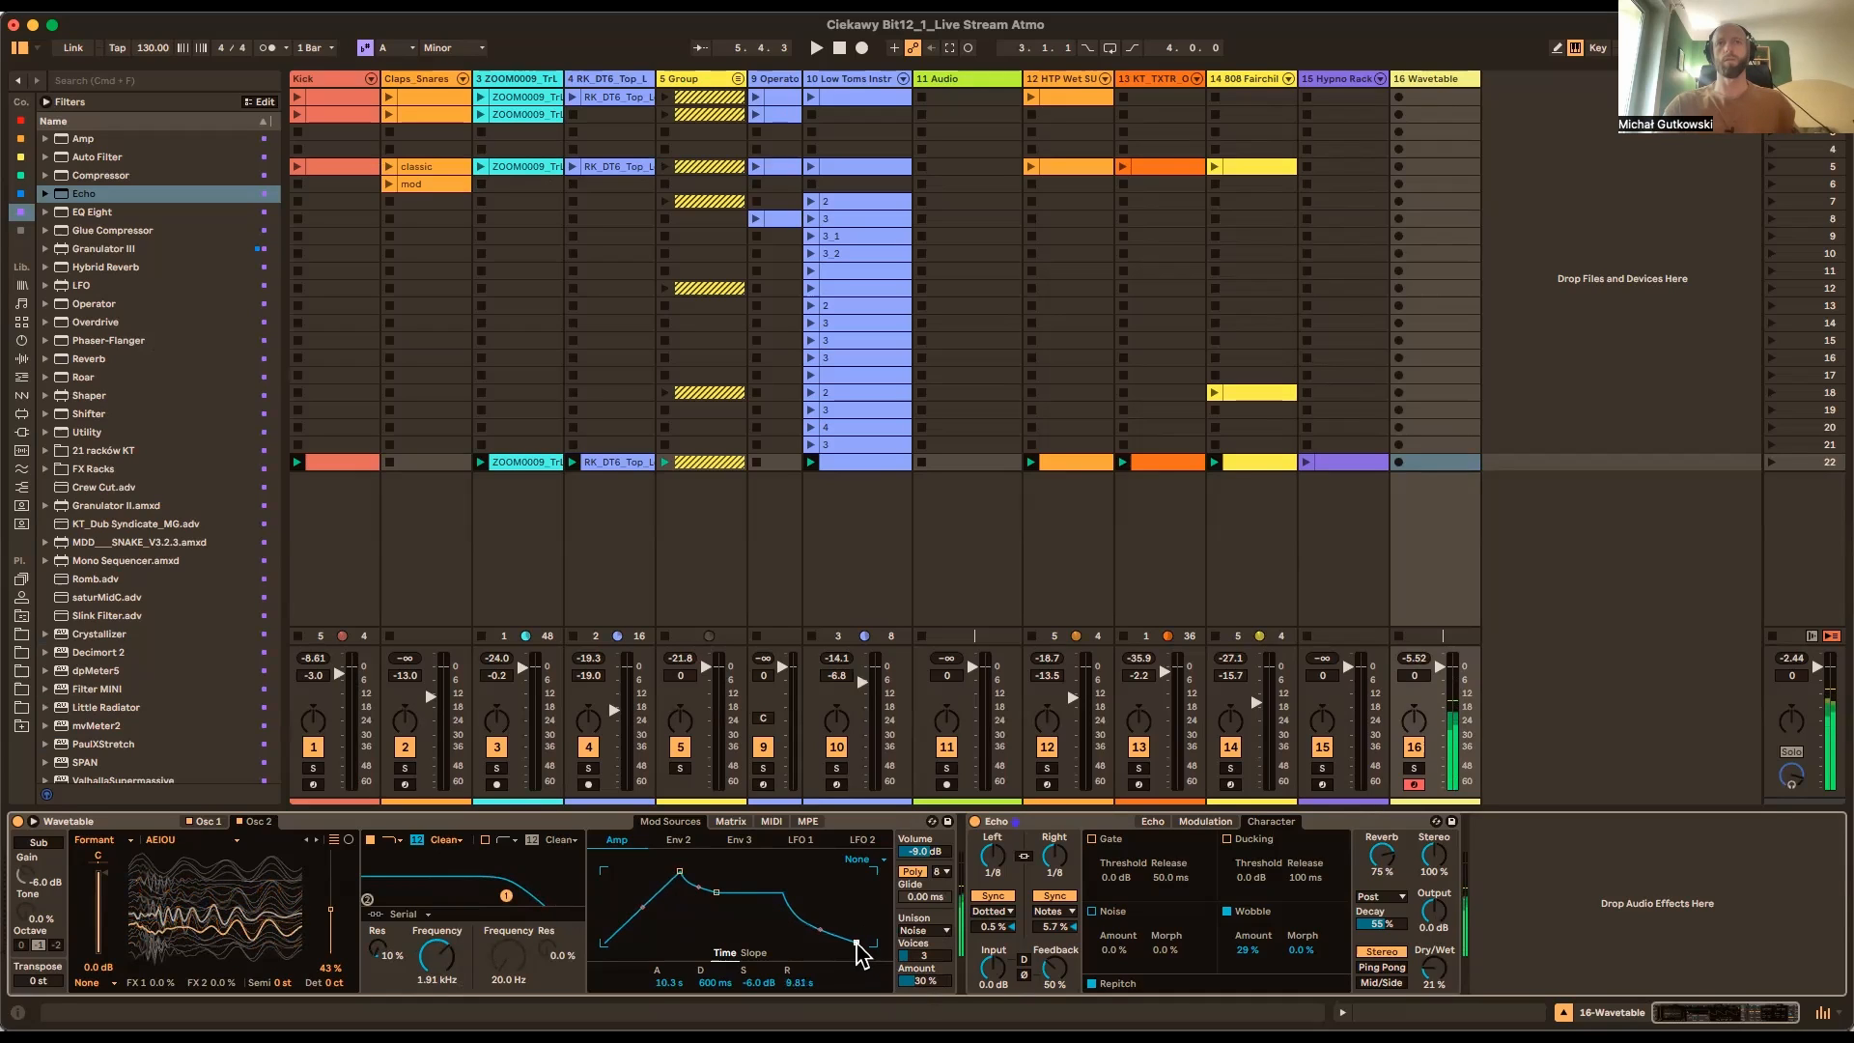
pyautogui.click(201, 822)
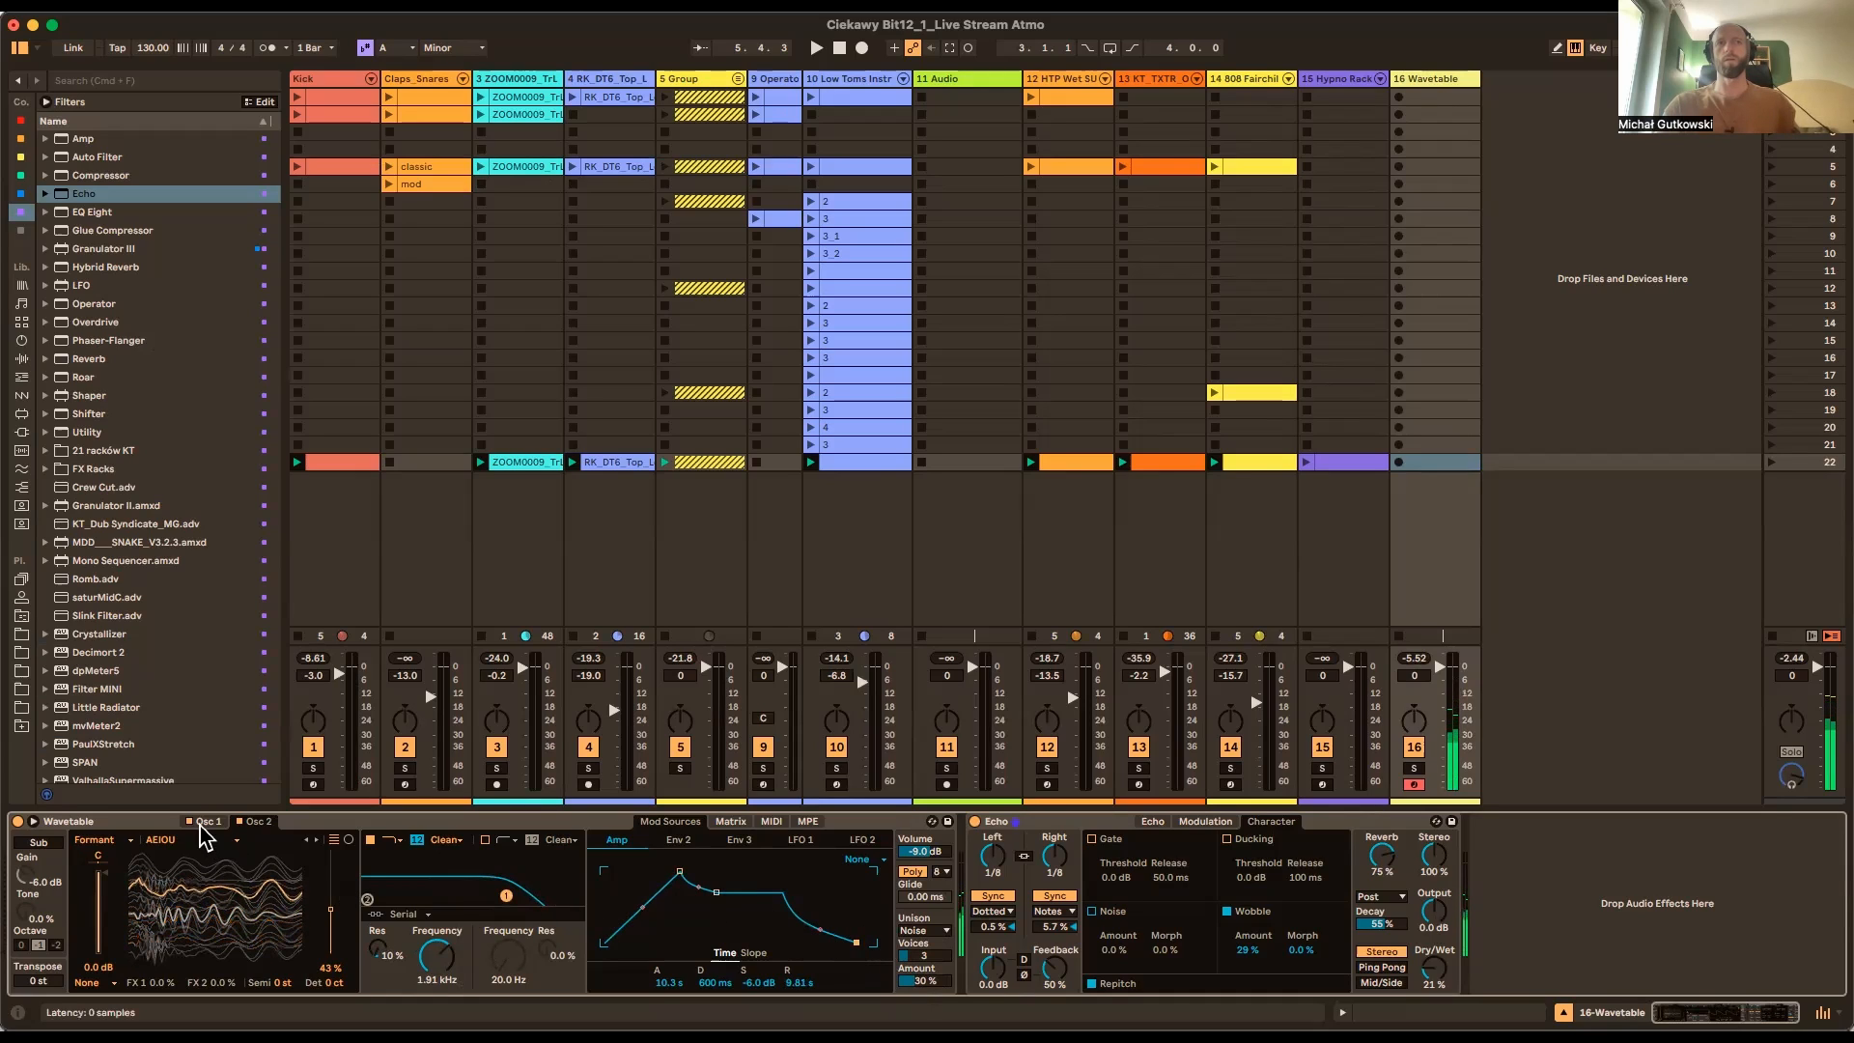
pyautogui.click(201, 825)
# Play the set with the synth and raise the unison amount to 44%
pyautogui.press('space')
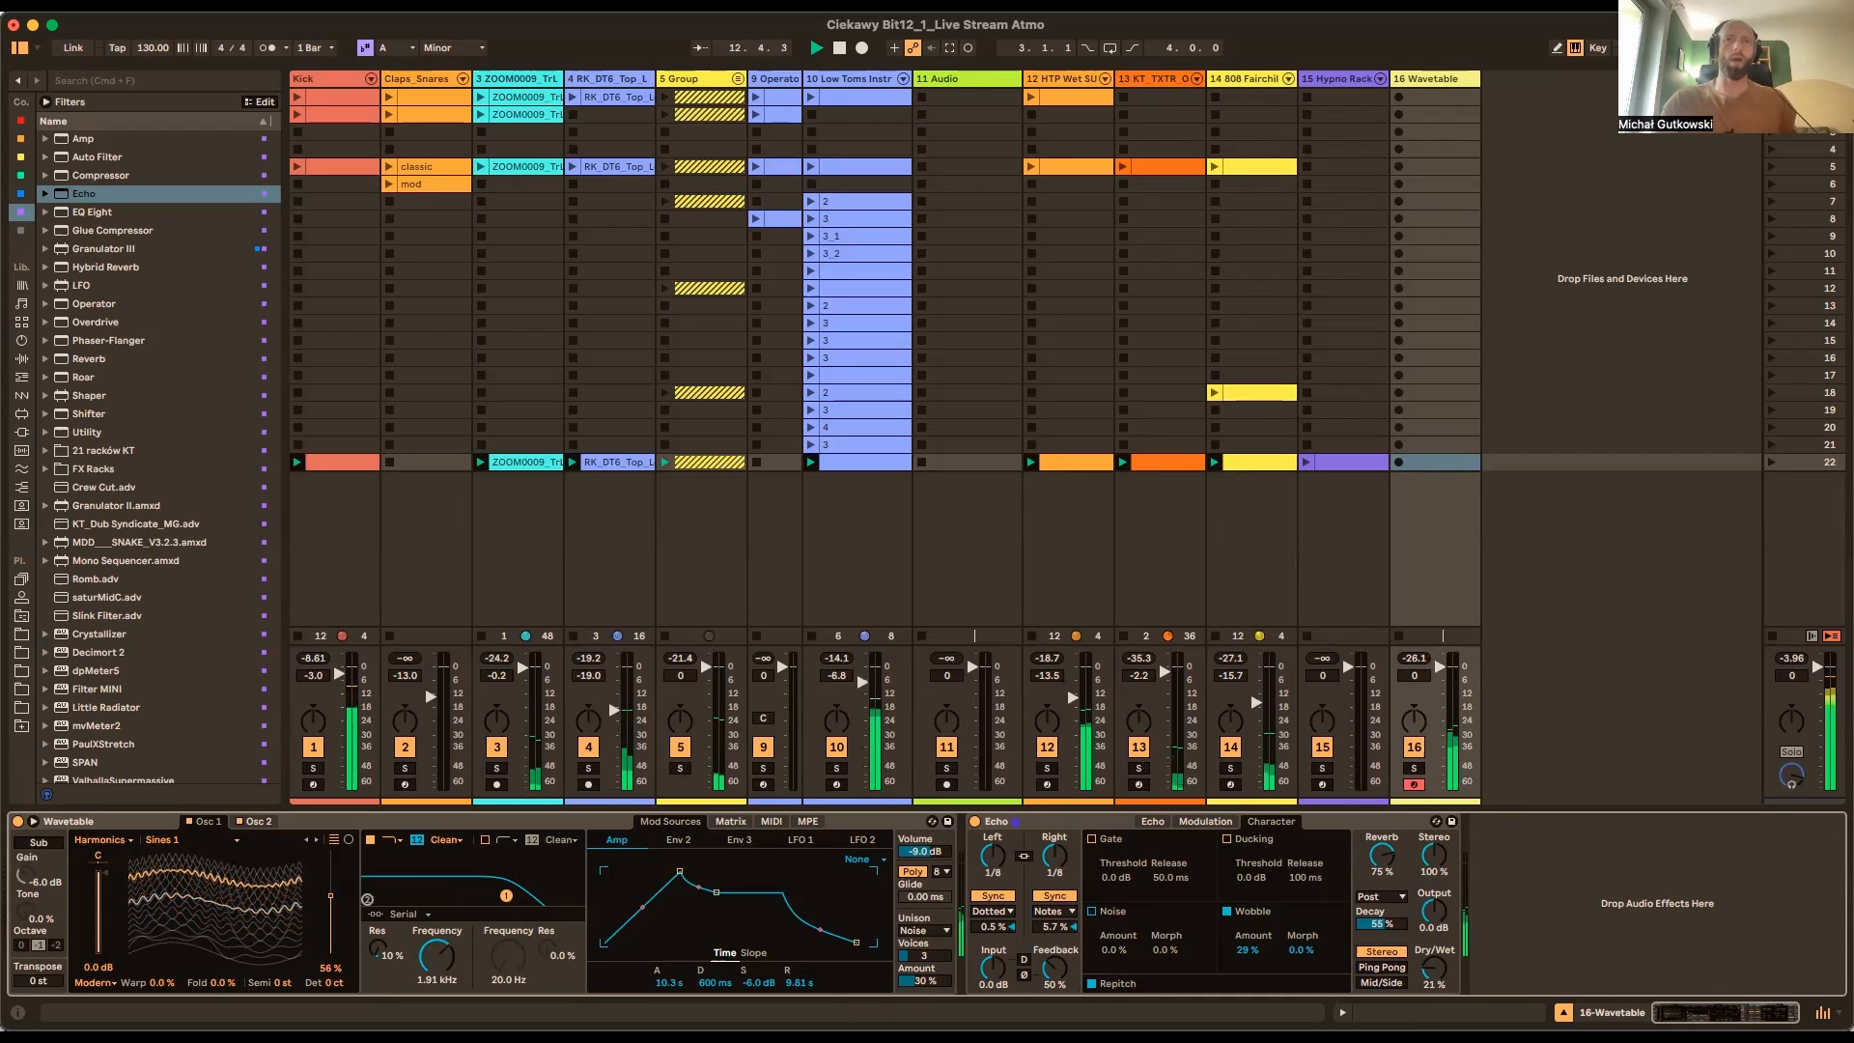
pyautogui.moveTo(924, 980); pyautogui.dragTo(924, 966)
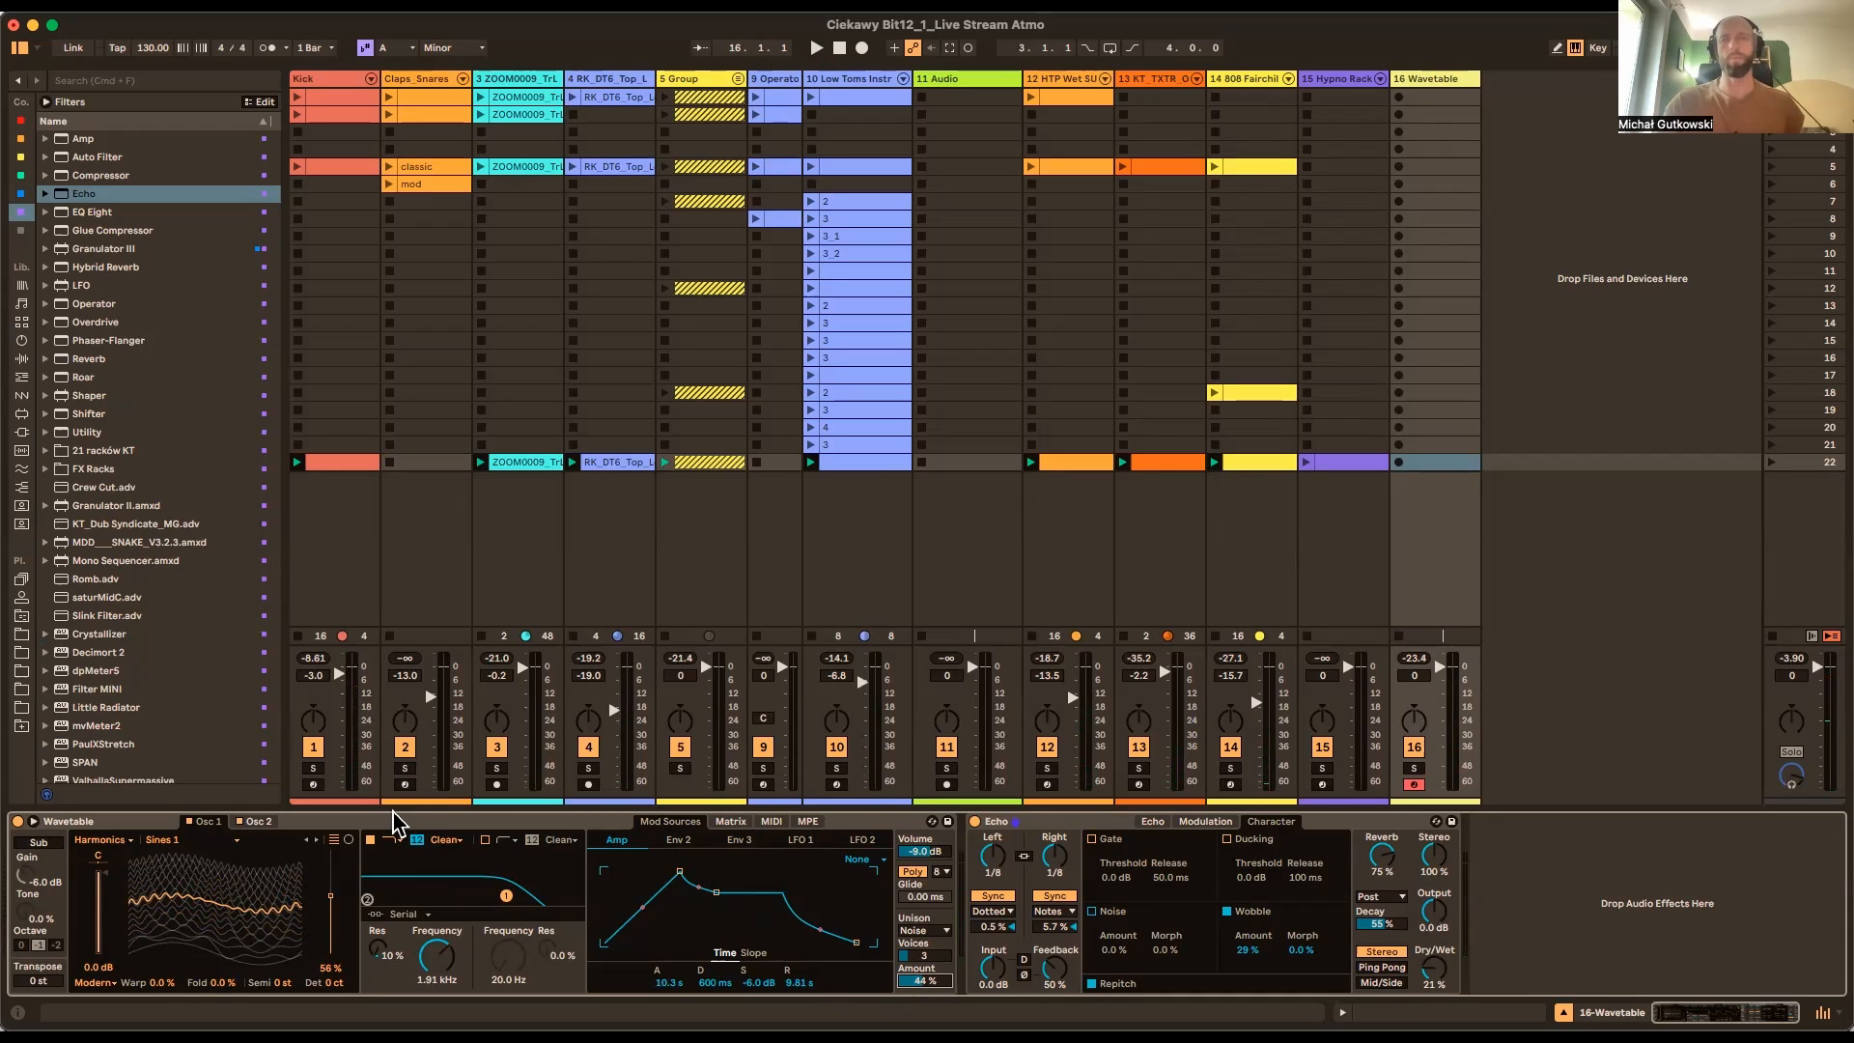
pyautogui.scroll(-1, 189, 744)
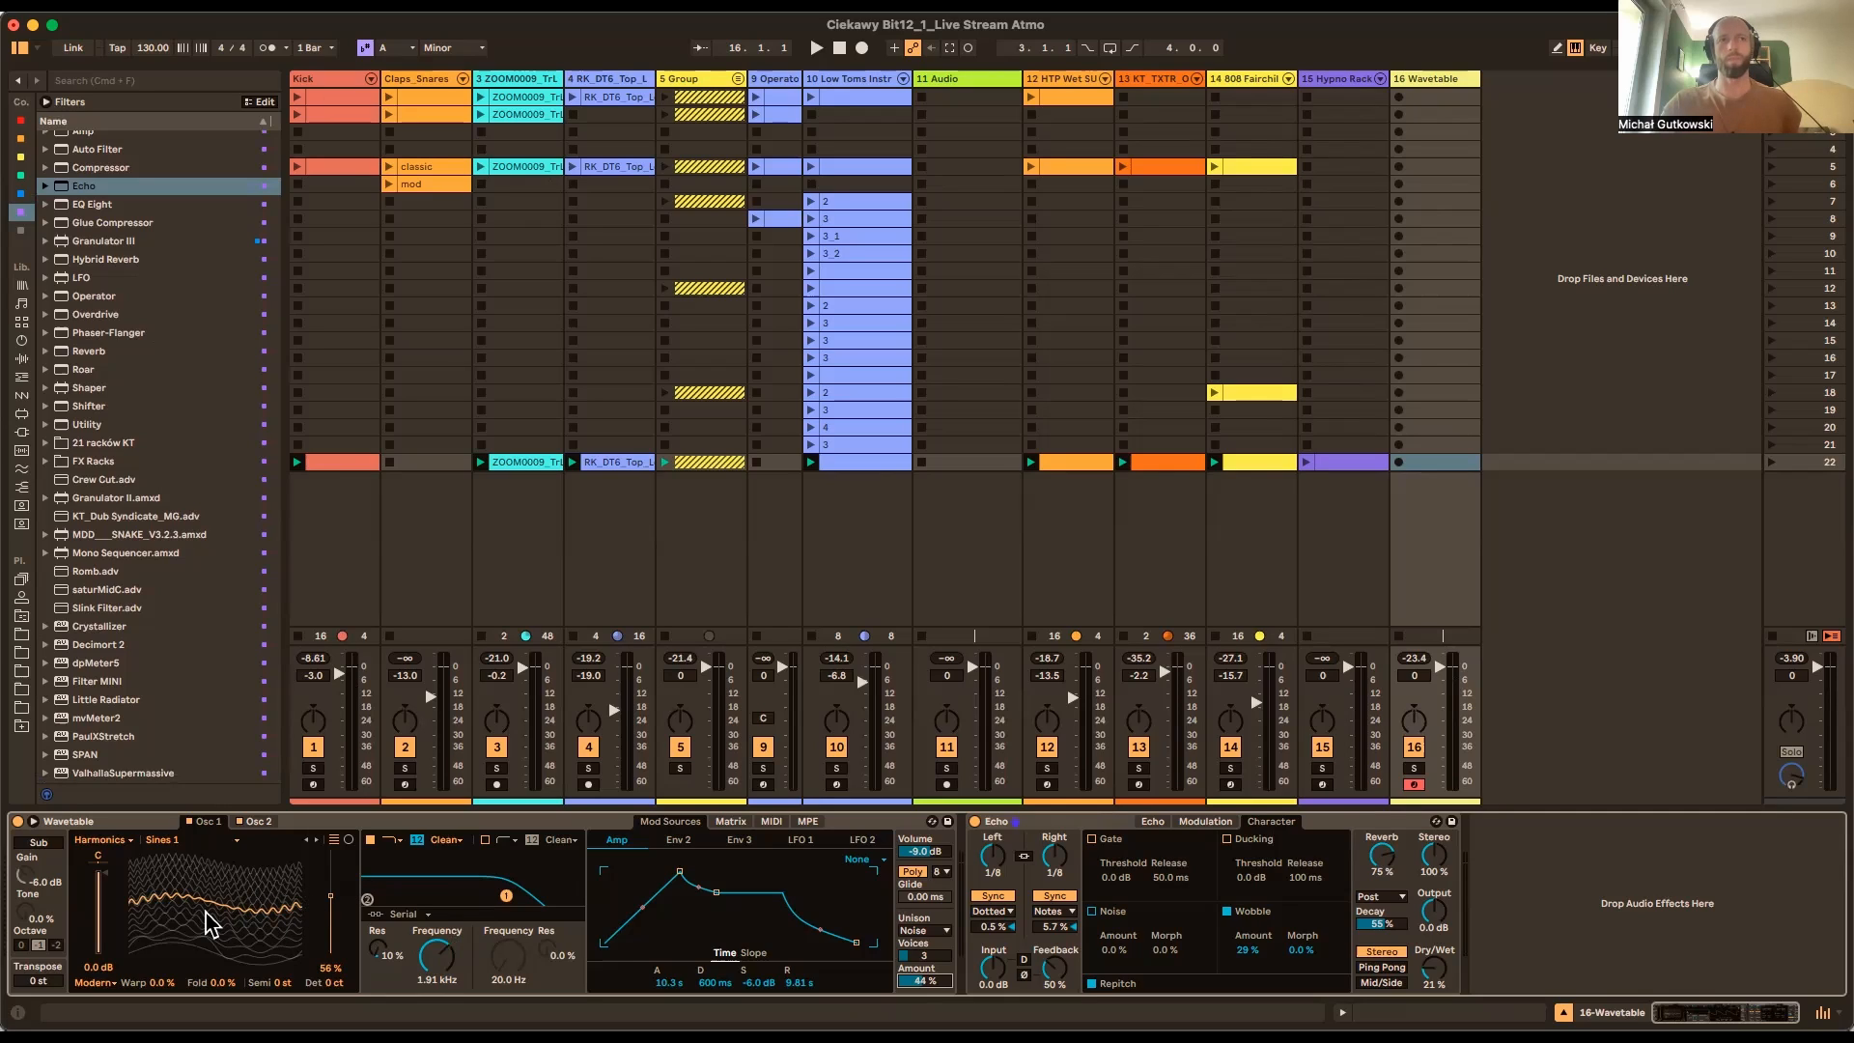
# Apply FM to oscillator 2 at 20%, modulate its amount by 39 with LFO 1, and set LFO 2's position modulation to 61
pyautogui.click(253, 821)
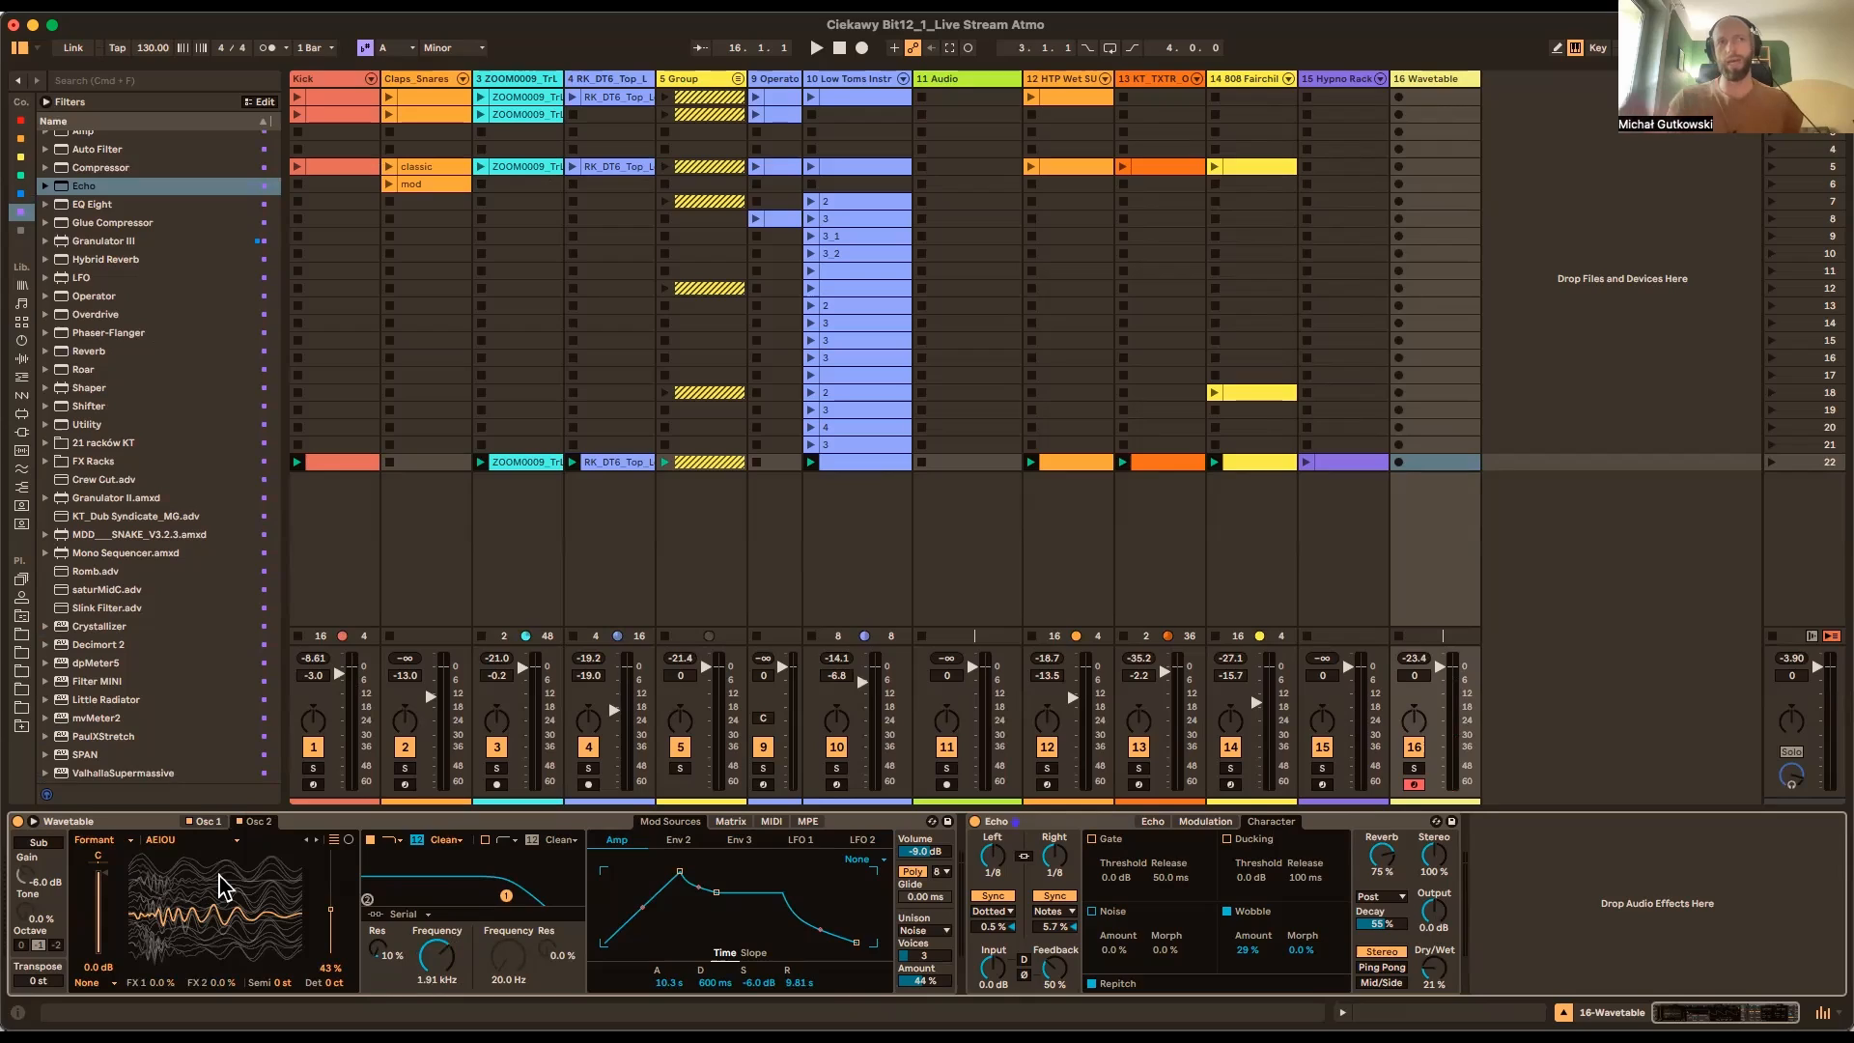
pyautogui.click(112, 987)
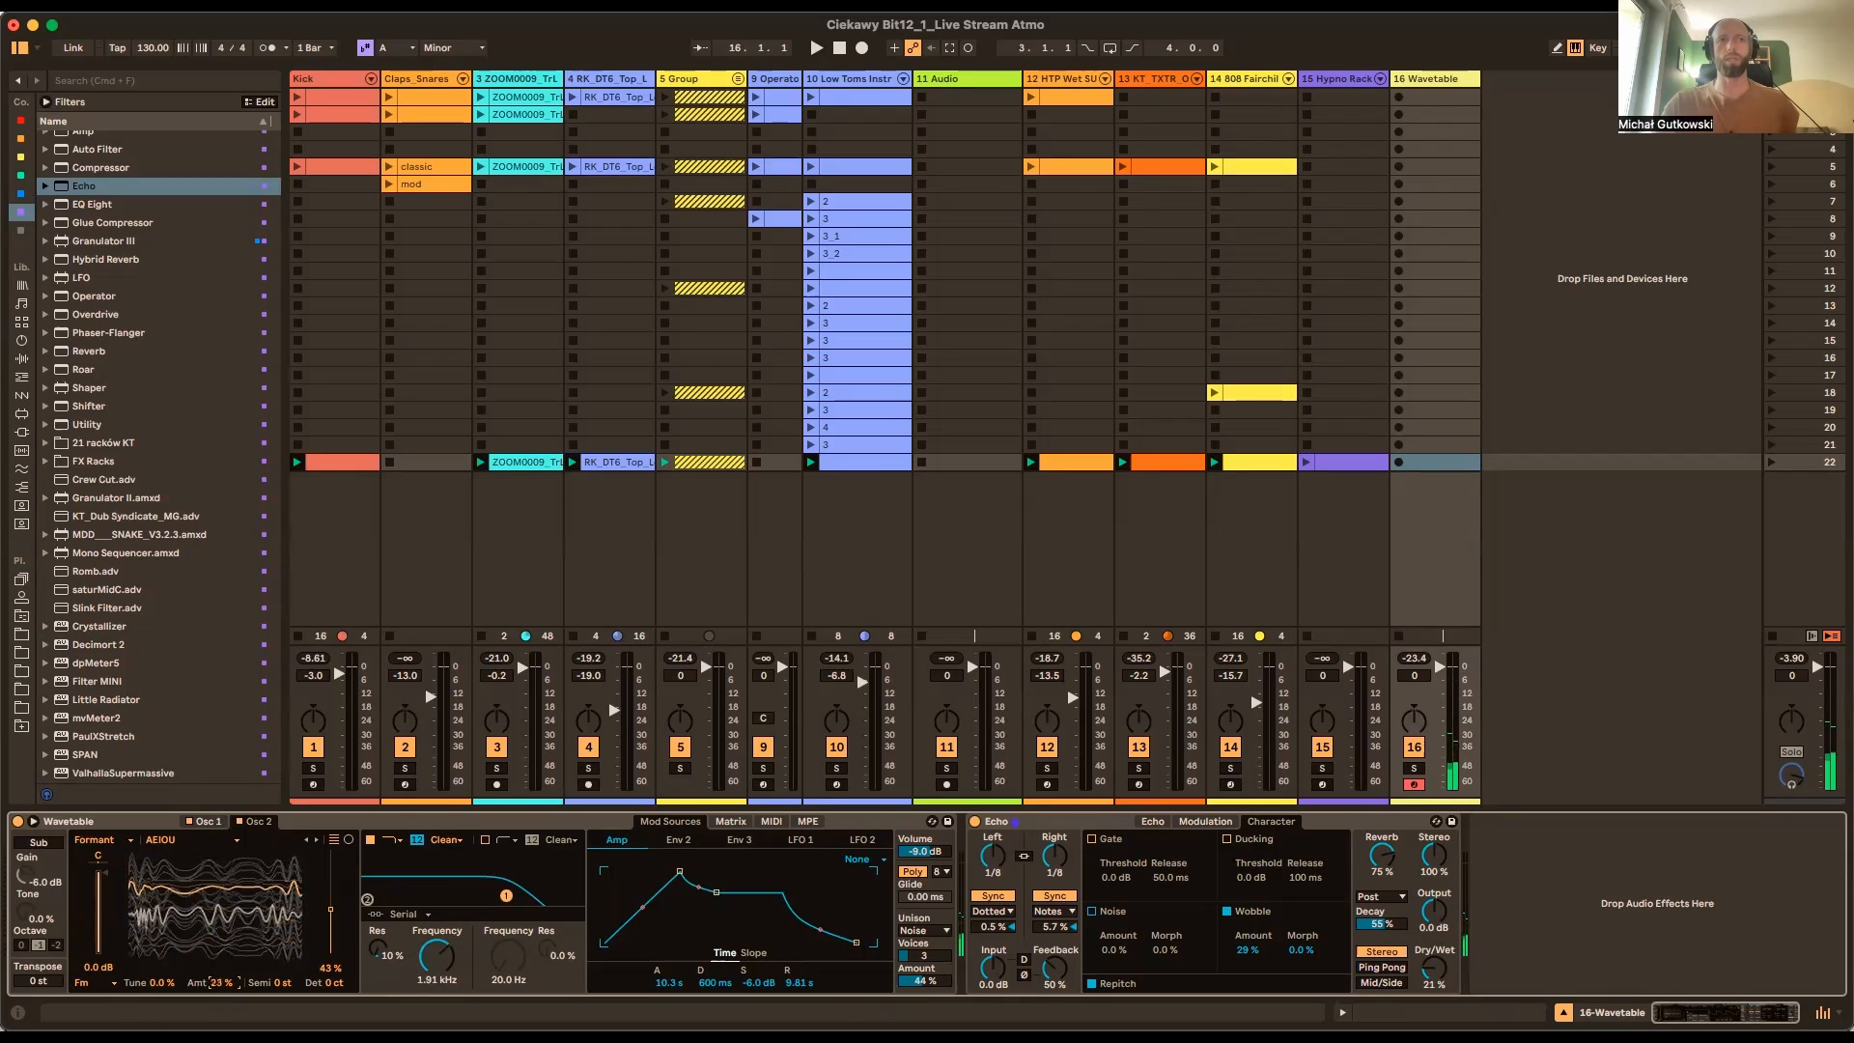
pyautogui.click(730, 821)
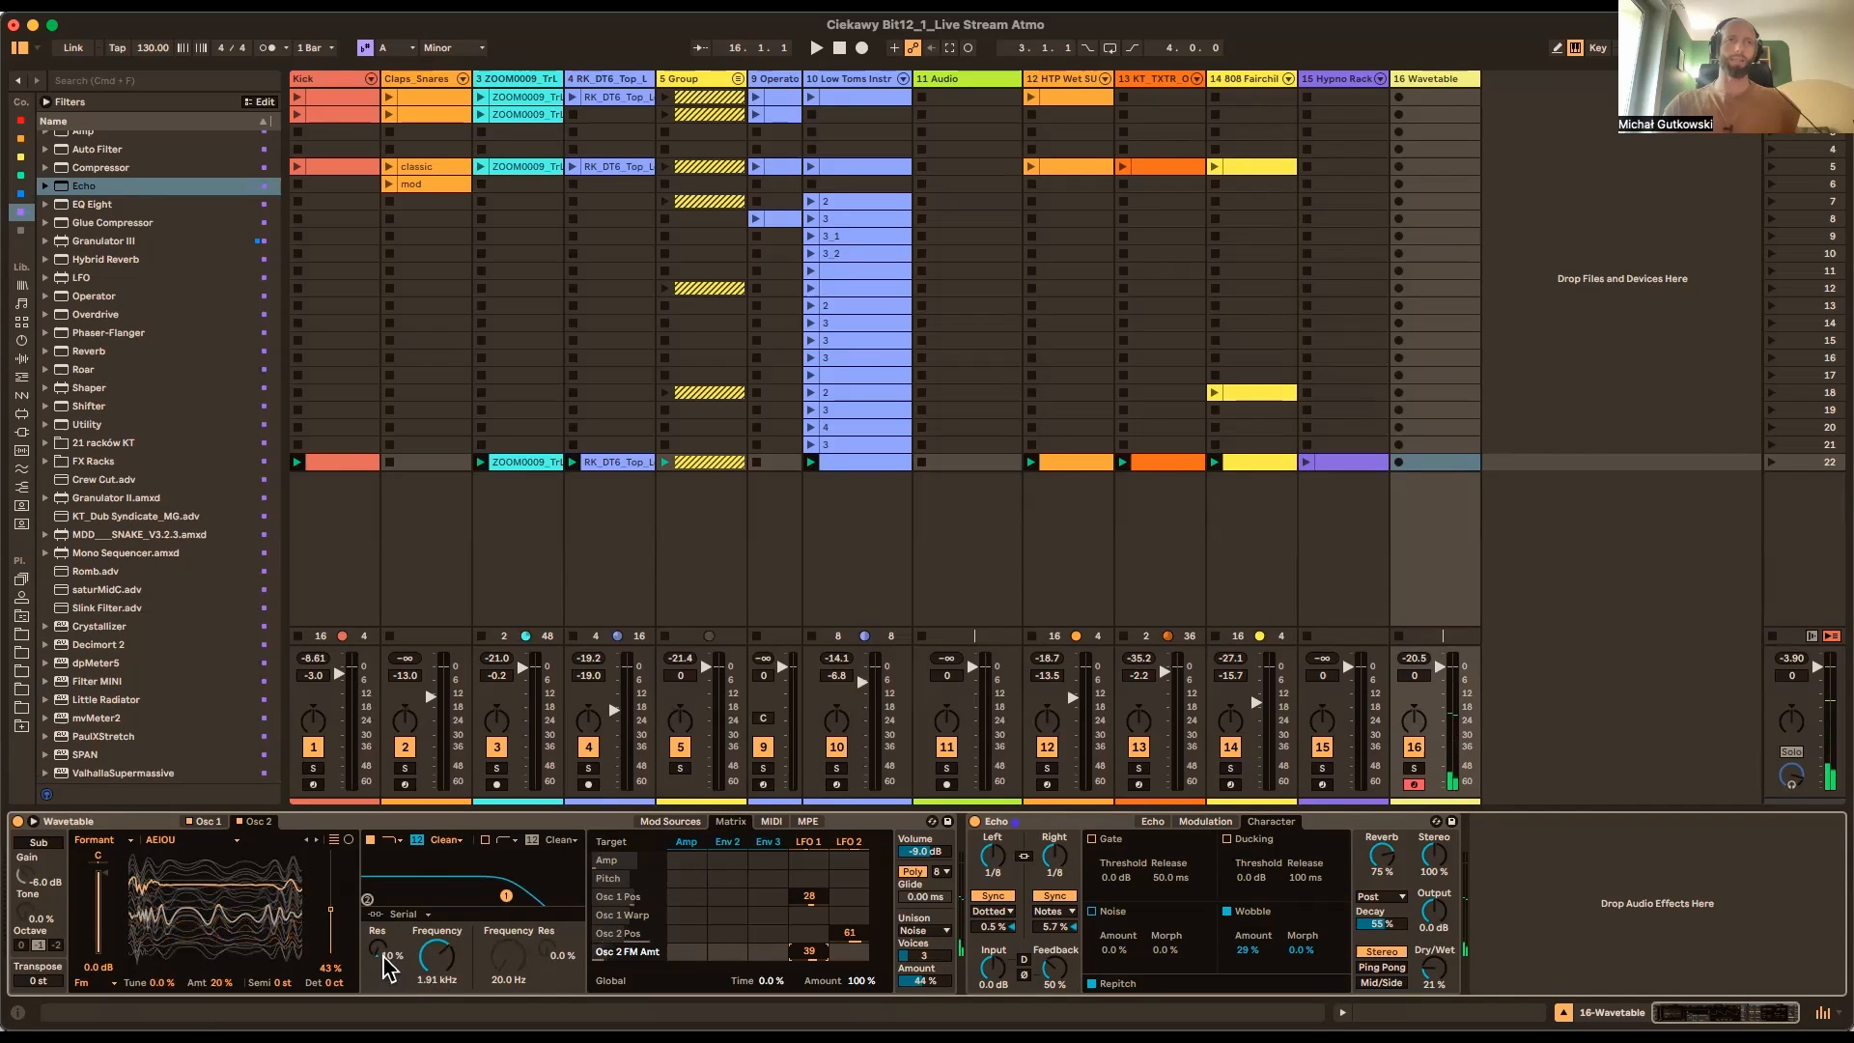
# Switch filter 1 to a 24 dB slope with 23% resonance and a frequency of about 1.97 kHz
pyautogui.moveTo(382, 952); pyautogui.dragTo(382, 947)
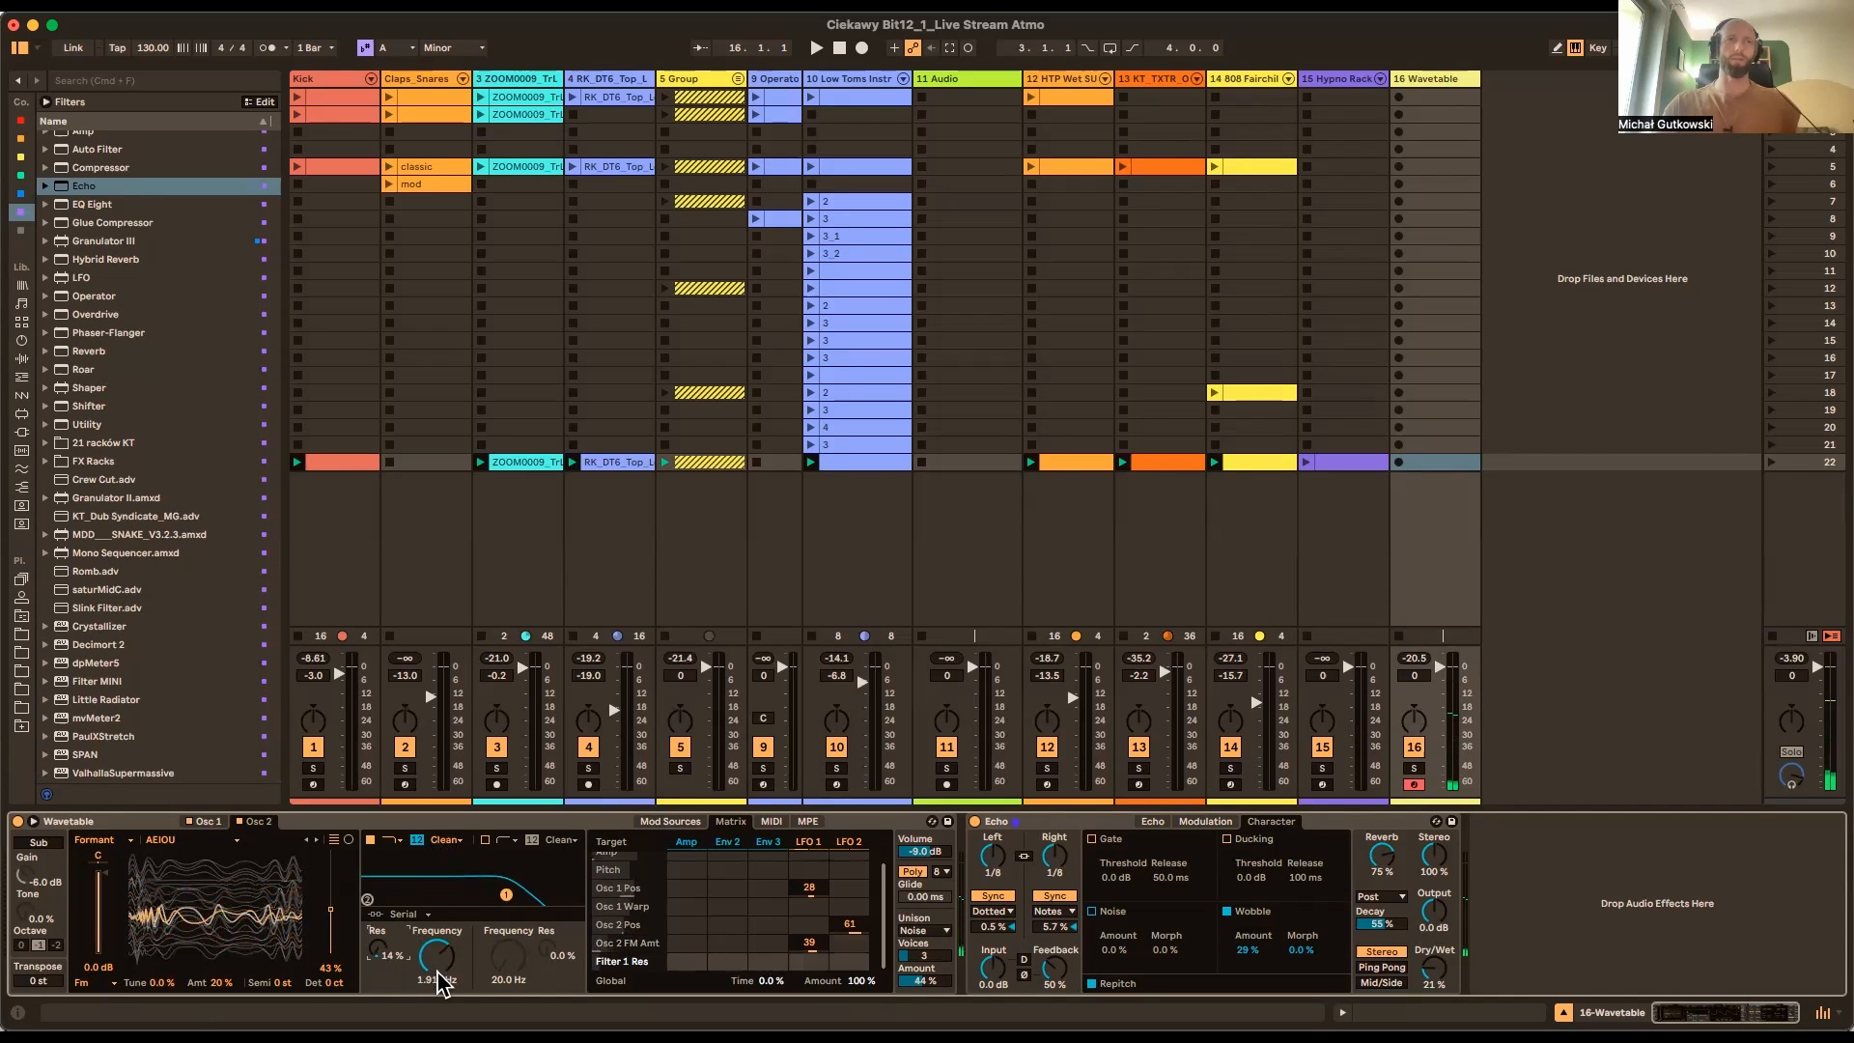
pyautogui.click(417, 839)
pyautogui.click(452, 961)
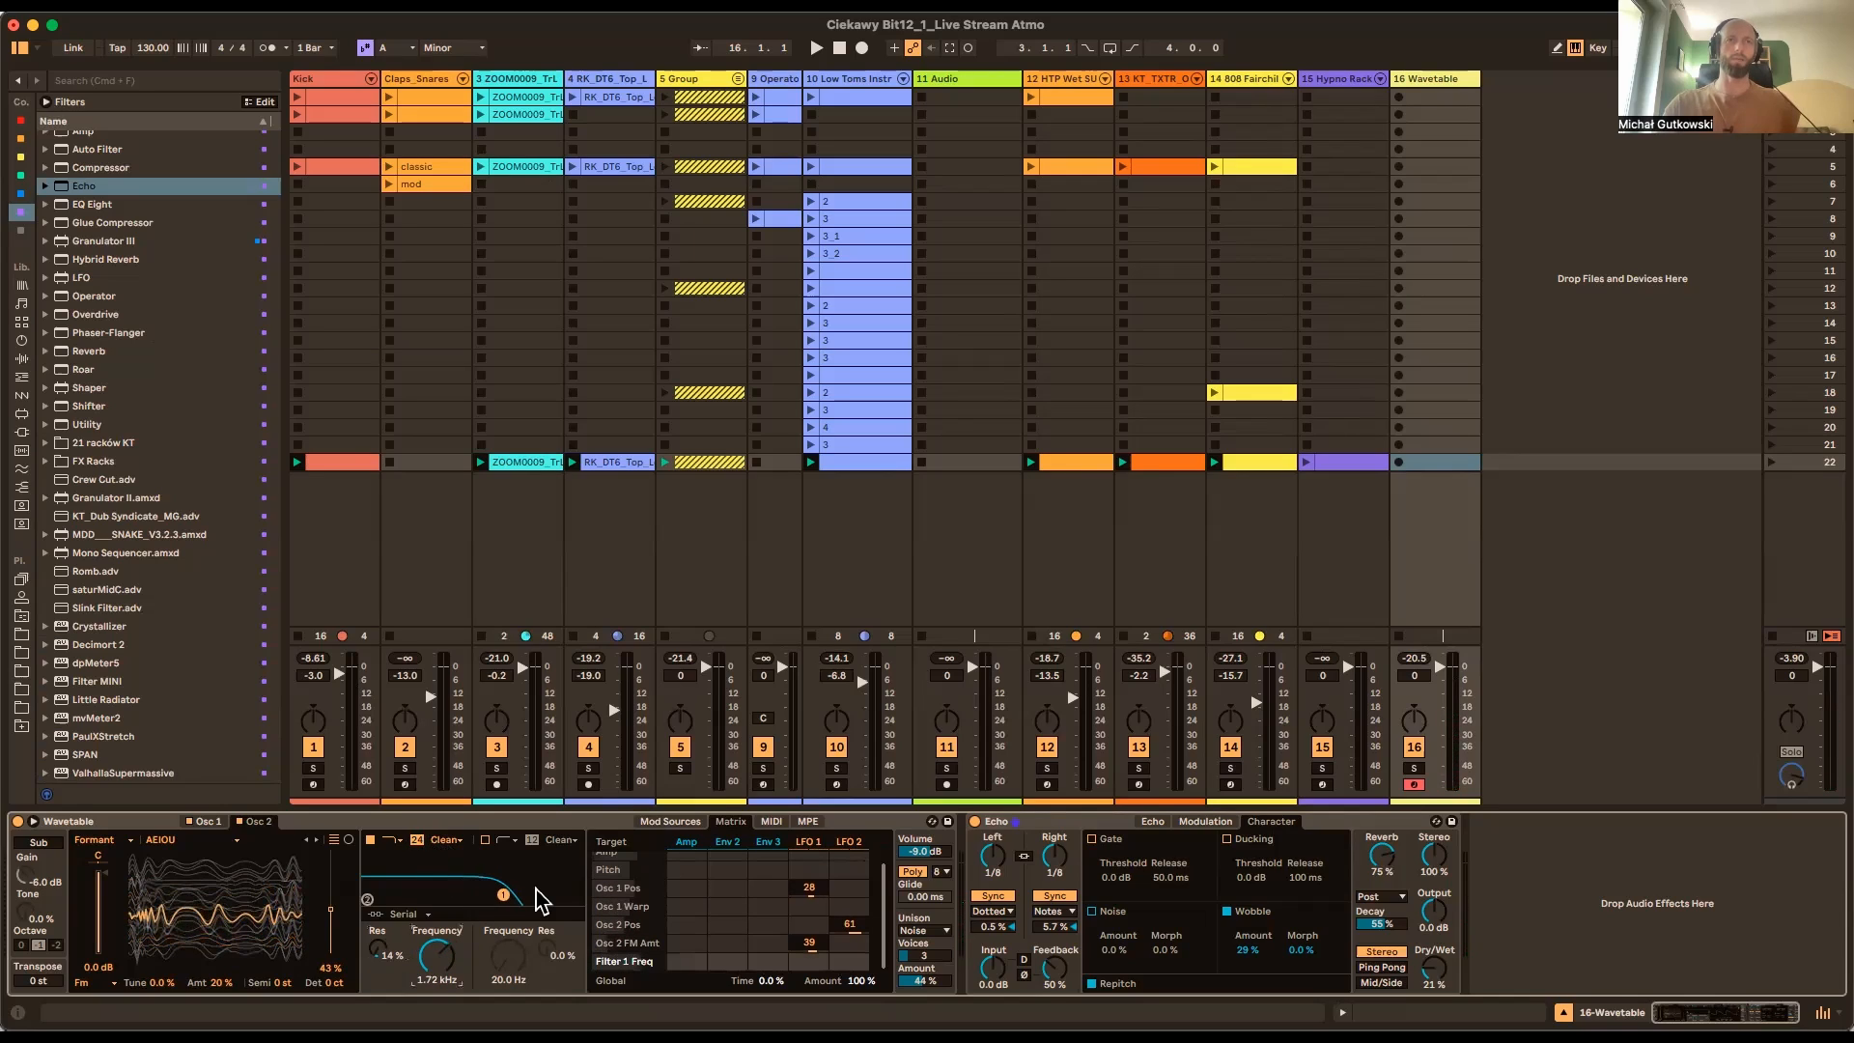
pyautogui.moveTo(501, 898); pyautogui.dragTo(506, 892)
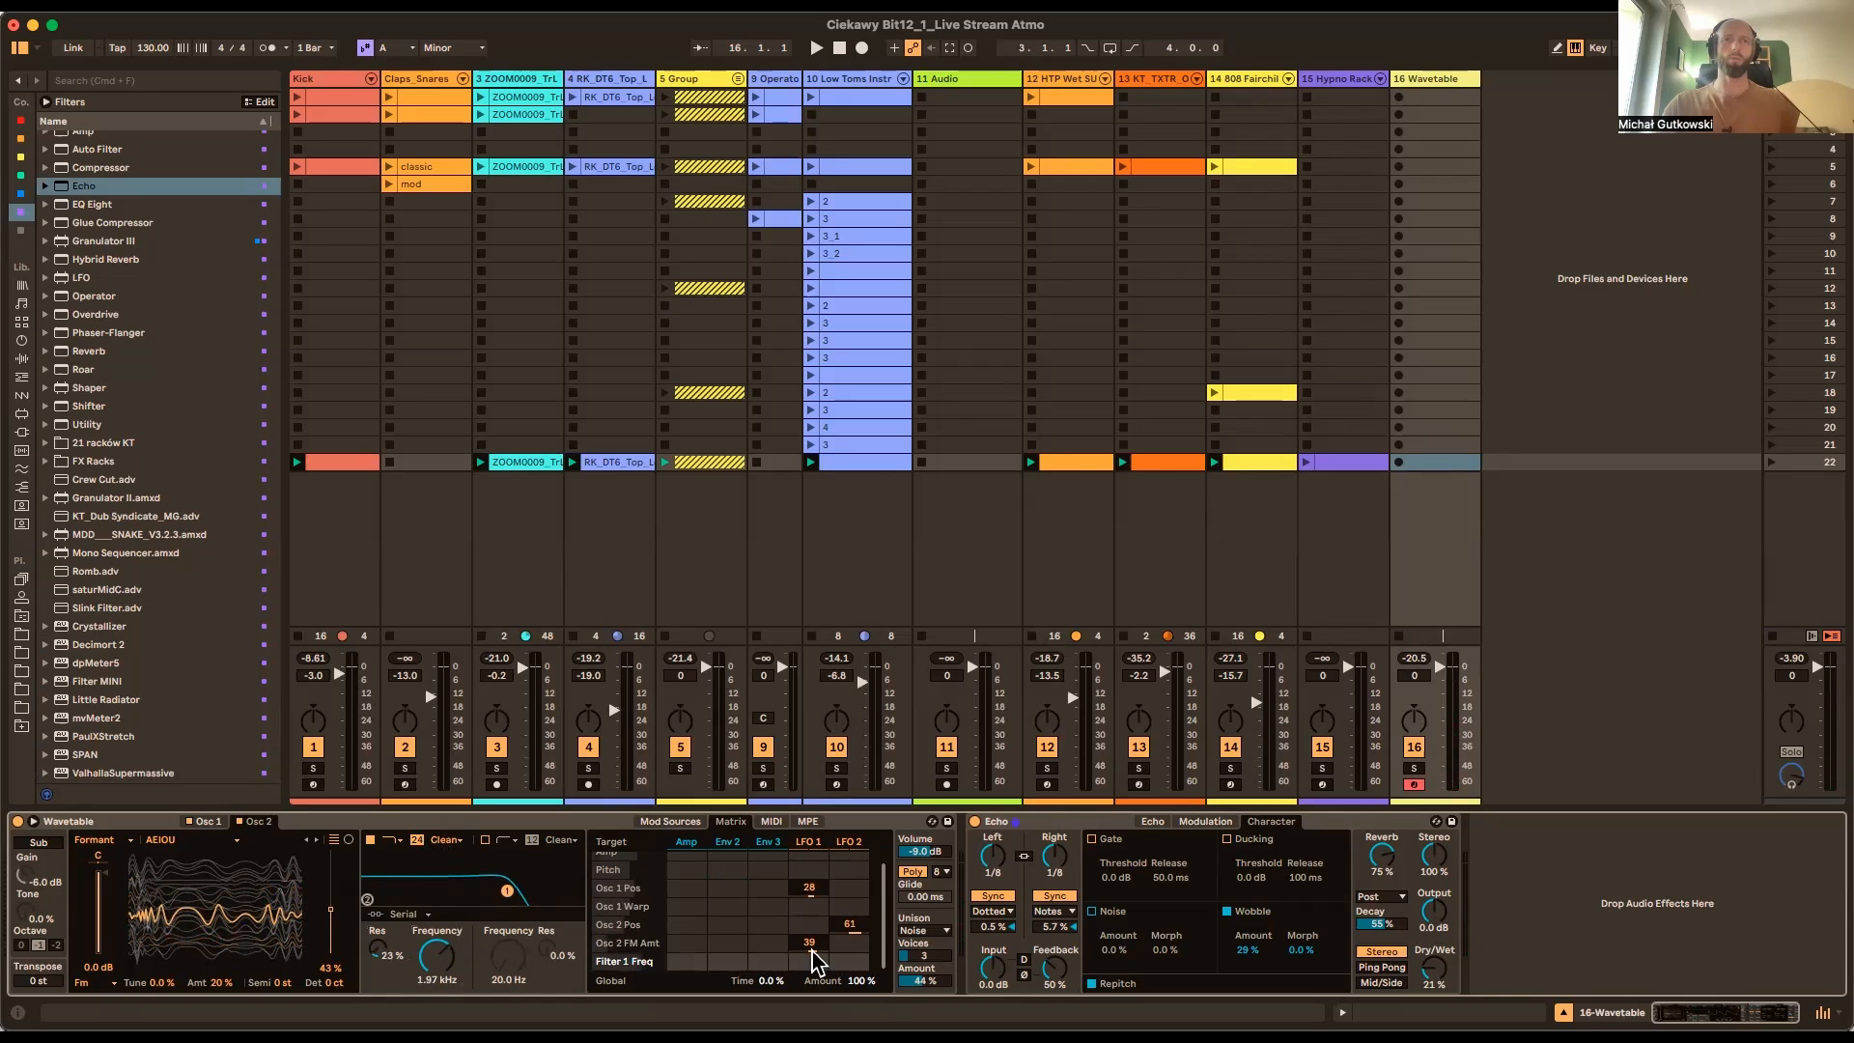
# Modulate filter 1's frequency by 4.7 with LFO 1 and clear its LFO 2 amount in the matrix
pyautogui.moveTo(849, 960); pyautogui.dragTo(849, 954)
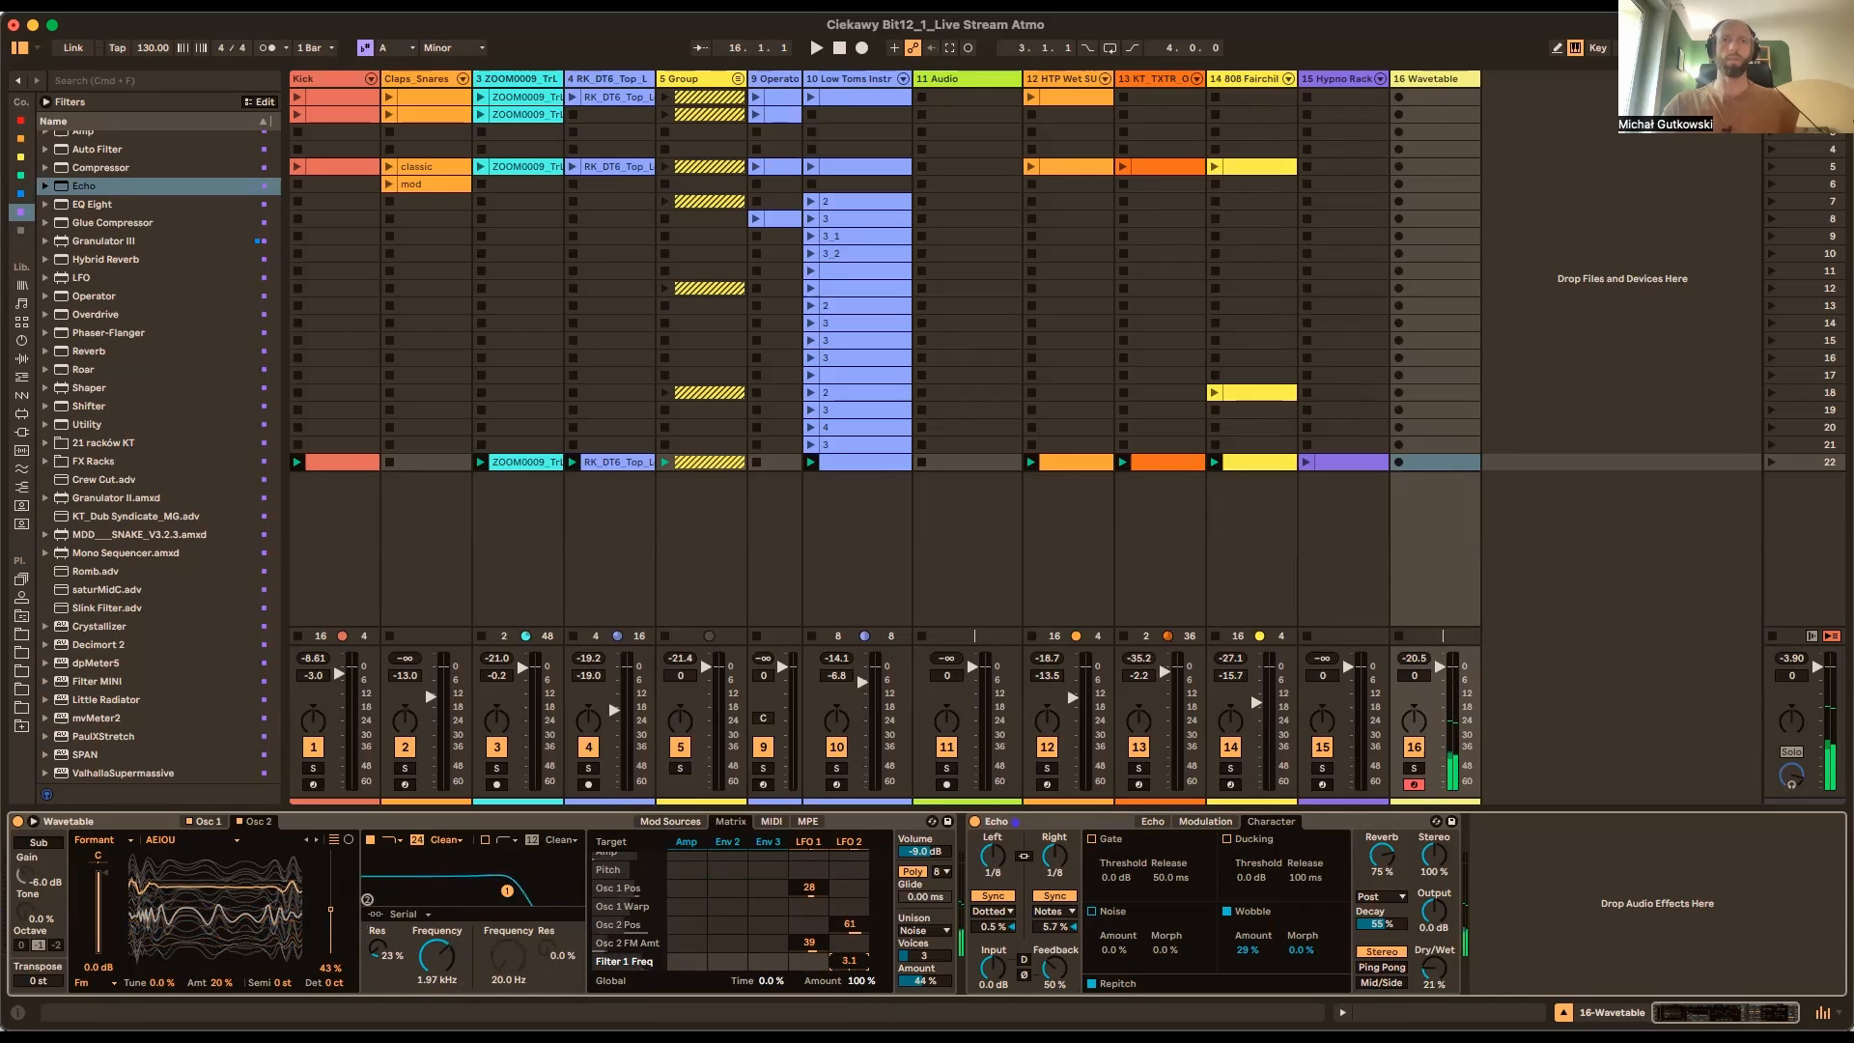
pyautogui.moveTo(809, 964); pyautogui.dragTo(809, 977)
pyautogui.doubleClick(856, 962)
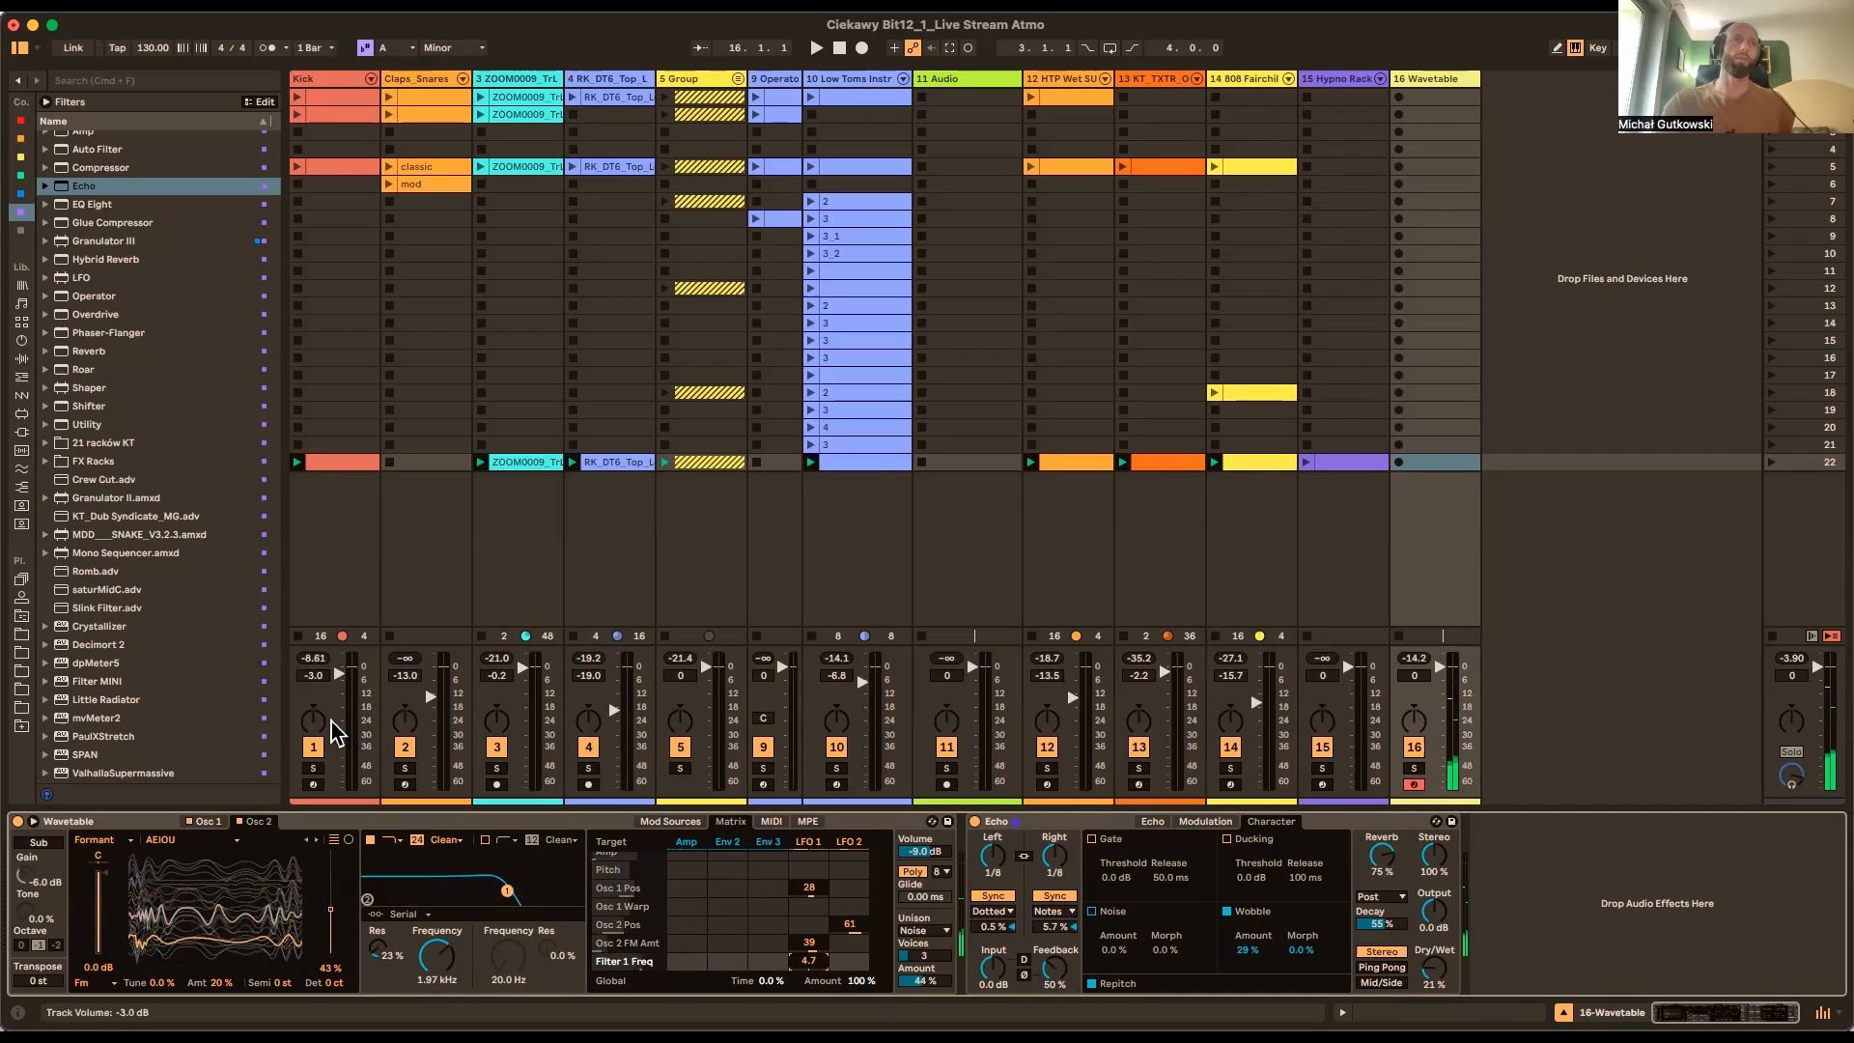
# Add Decimort 2 to the Wavetable track, place it after Echo, and close its plug-in window
pyautogui.scroll(1, 168, 704)
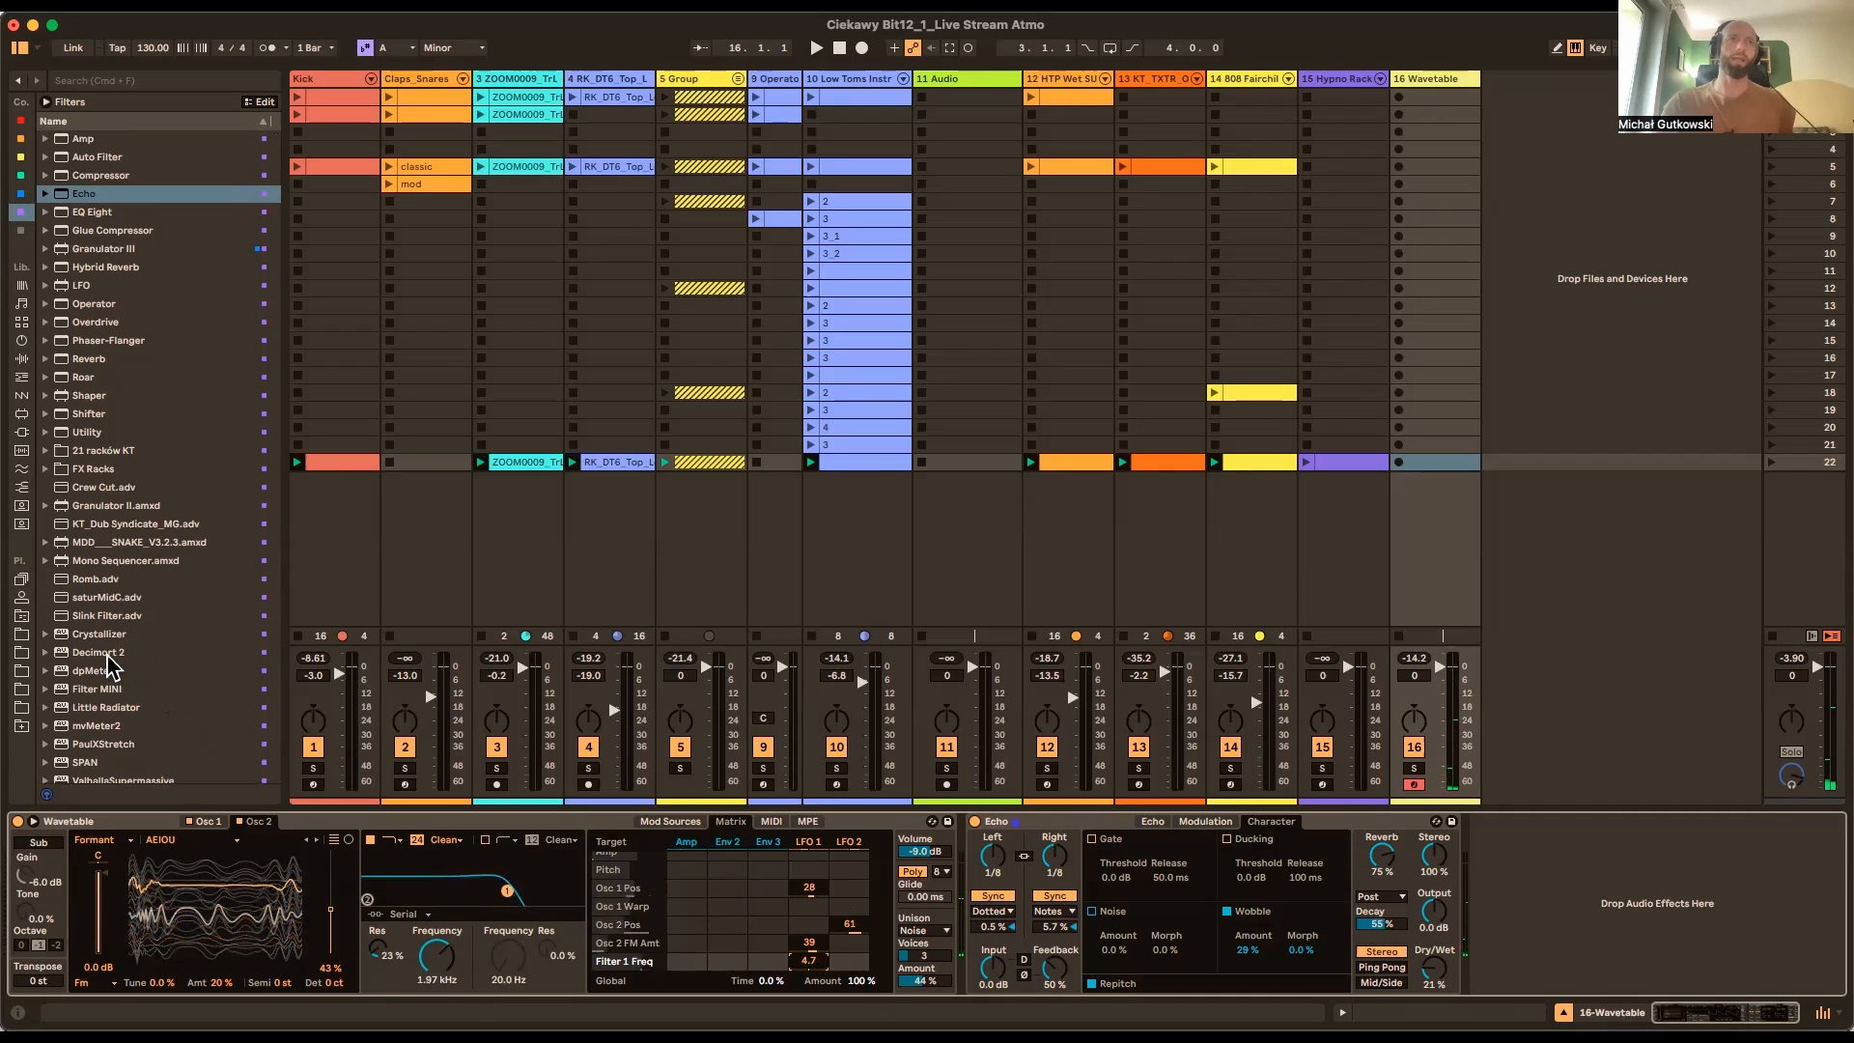
pyautogui.moveTo(93, 664); pyautogui.dragTo(974, 887)
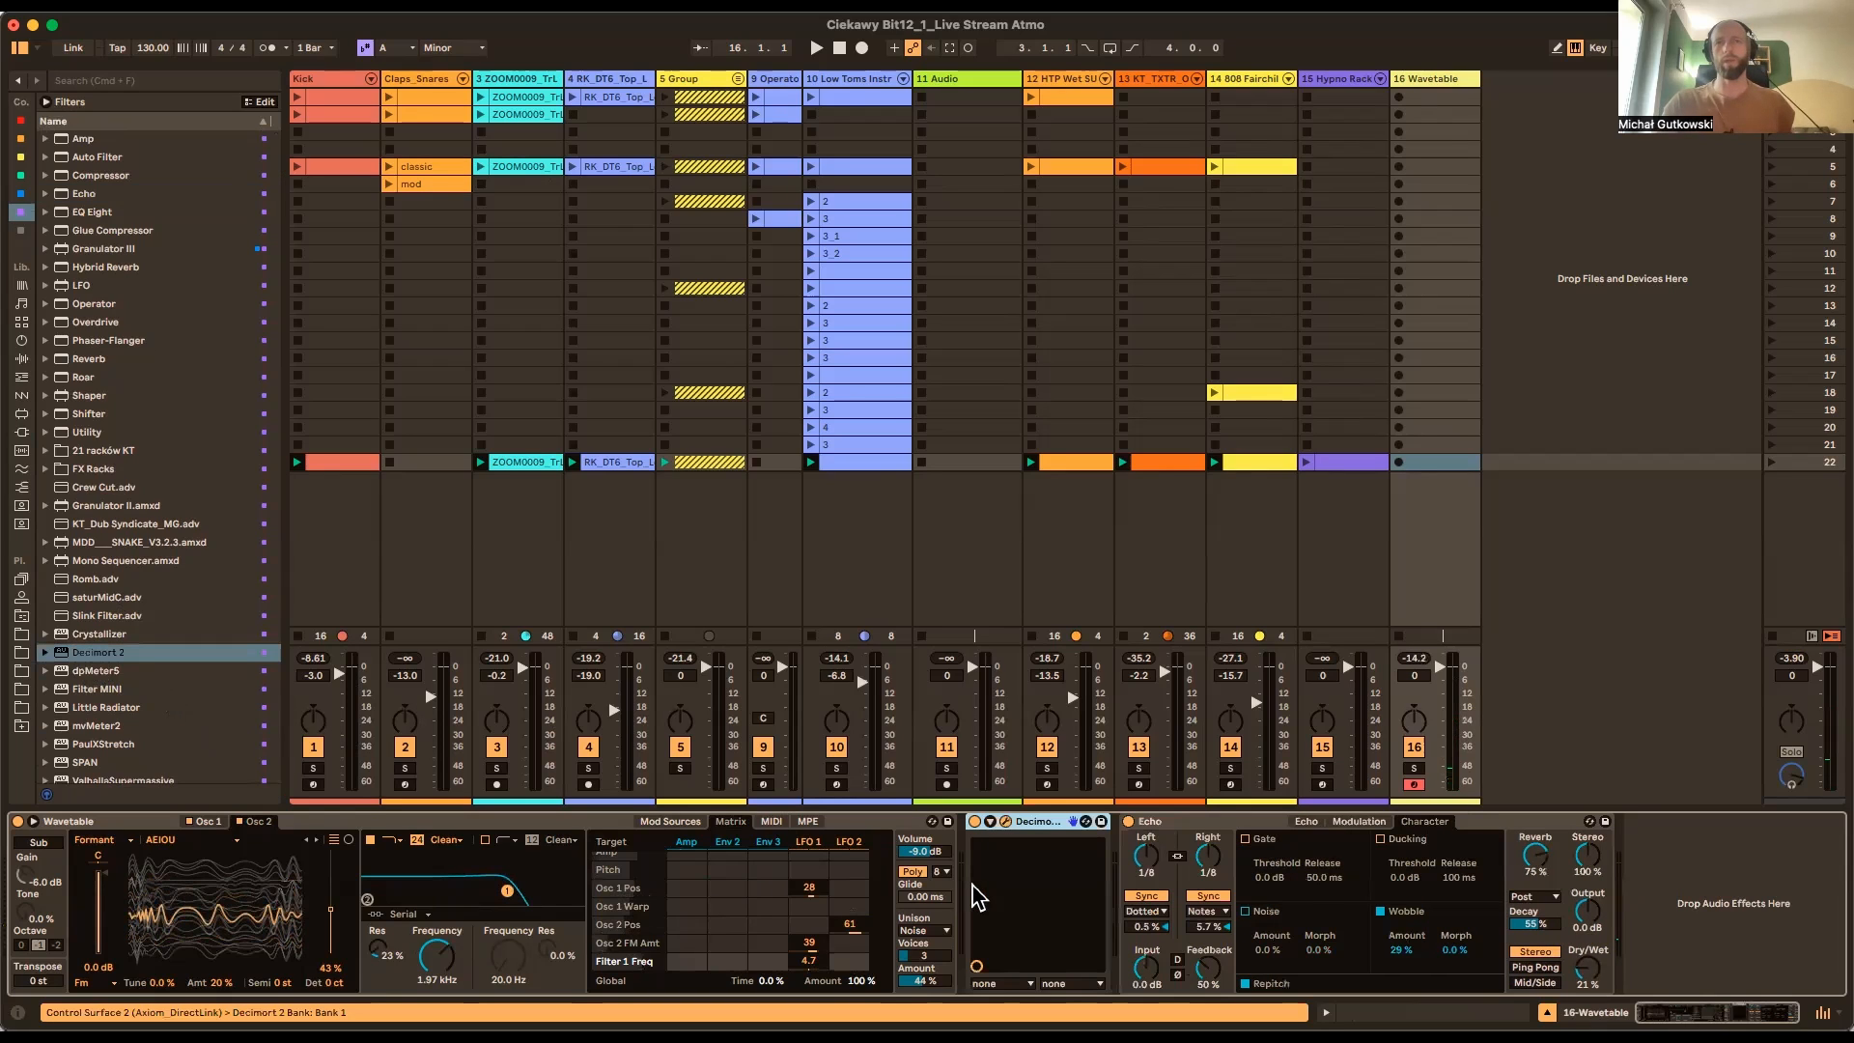
pyautogui.moveTo(360, 600); pyautogui.dragTo(300, 191)
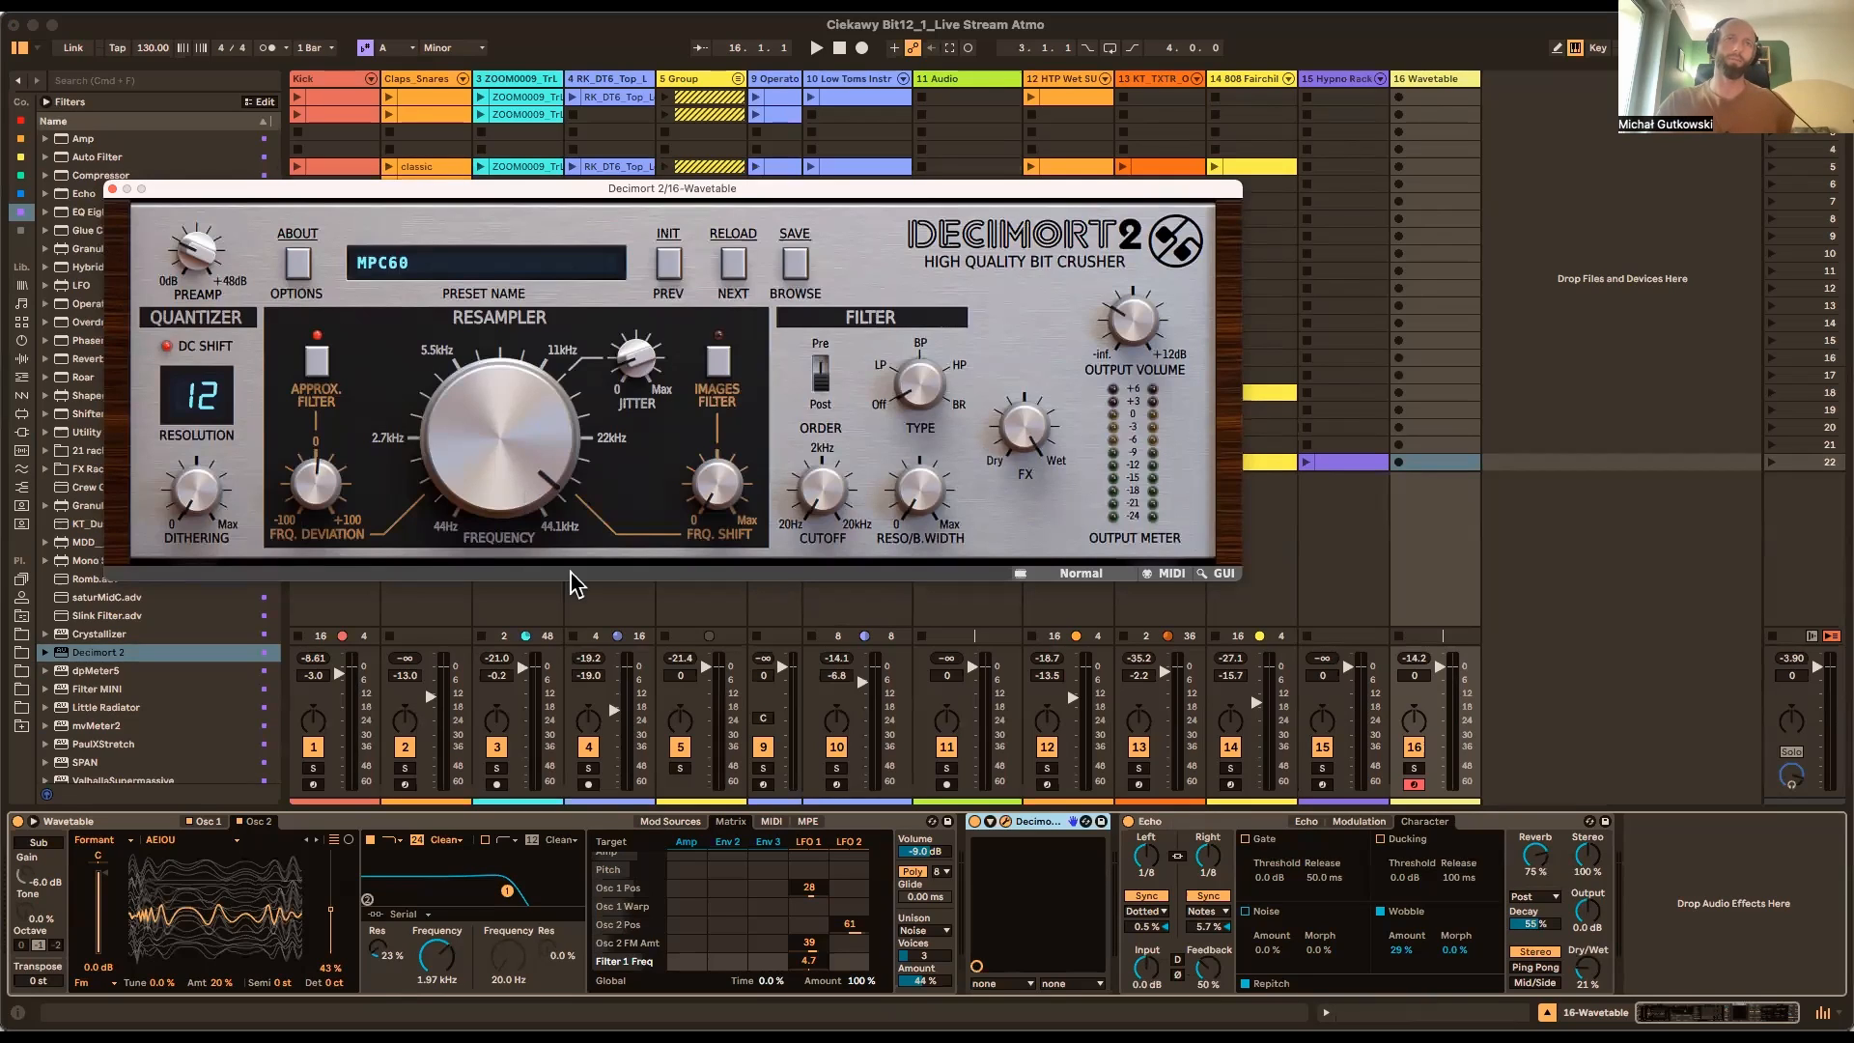
pyautogui.moveTo(1004, 822); pyautogui.dragTo(1527, 825)
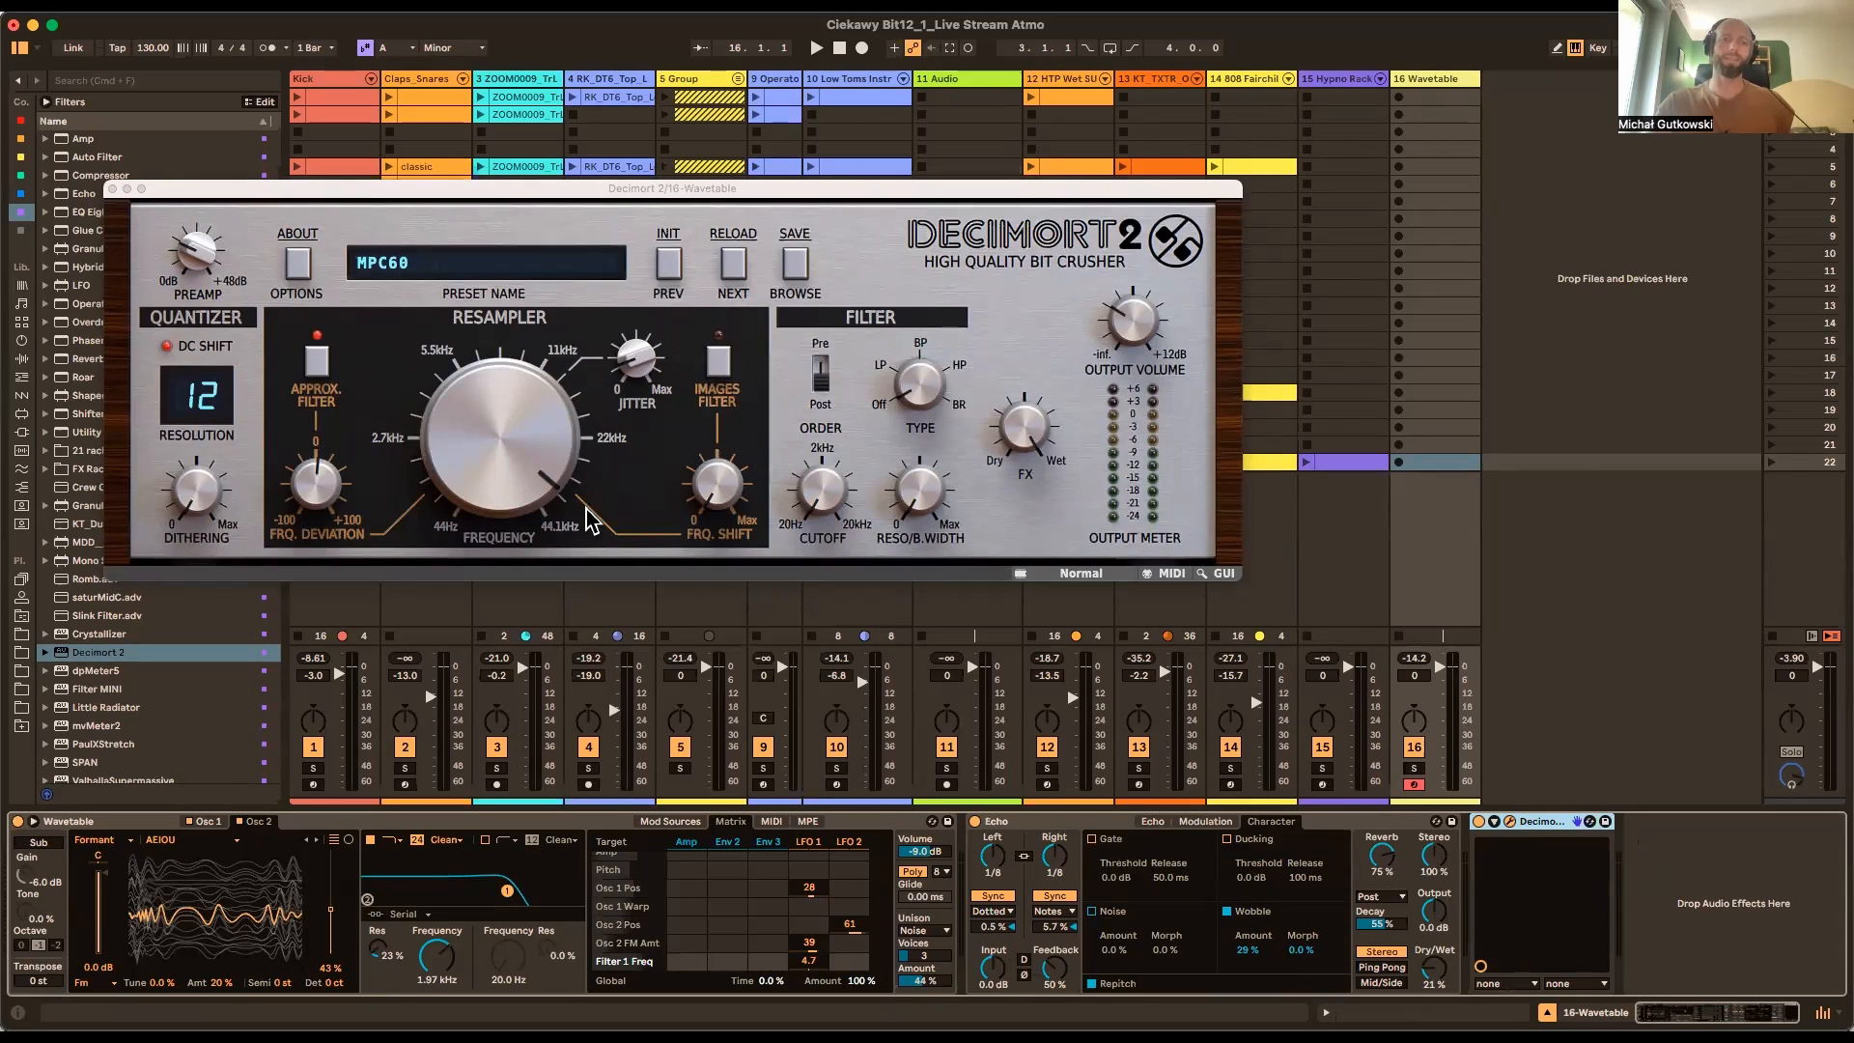
pyautogui.click(112, 189)
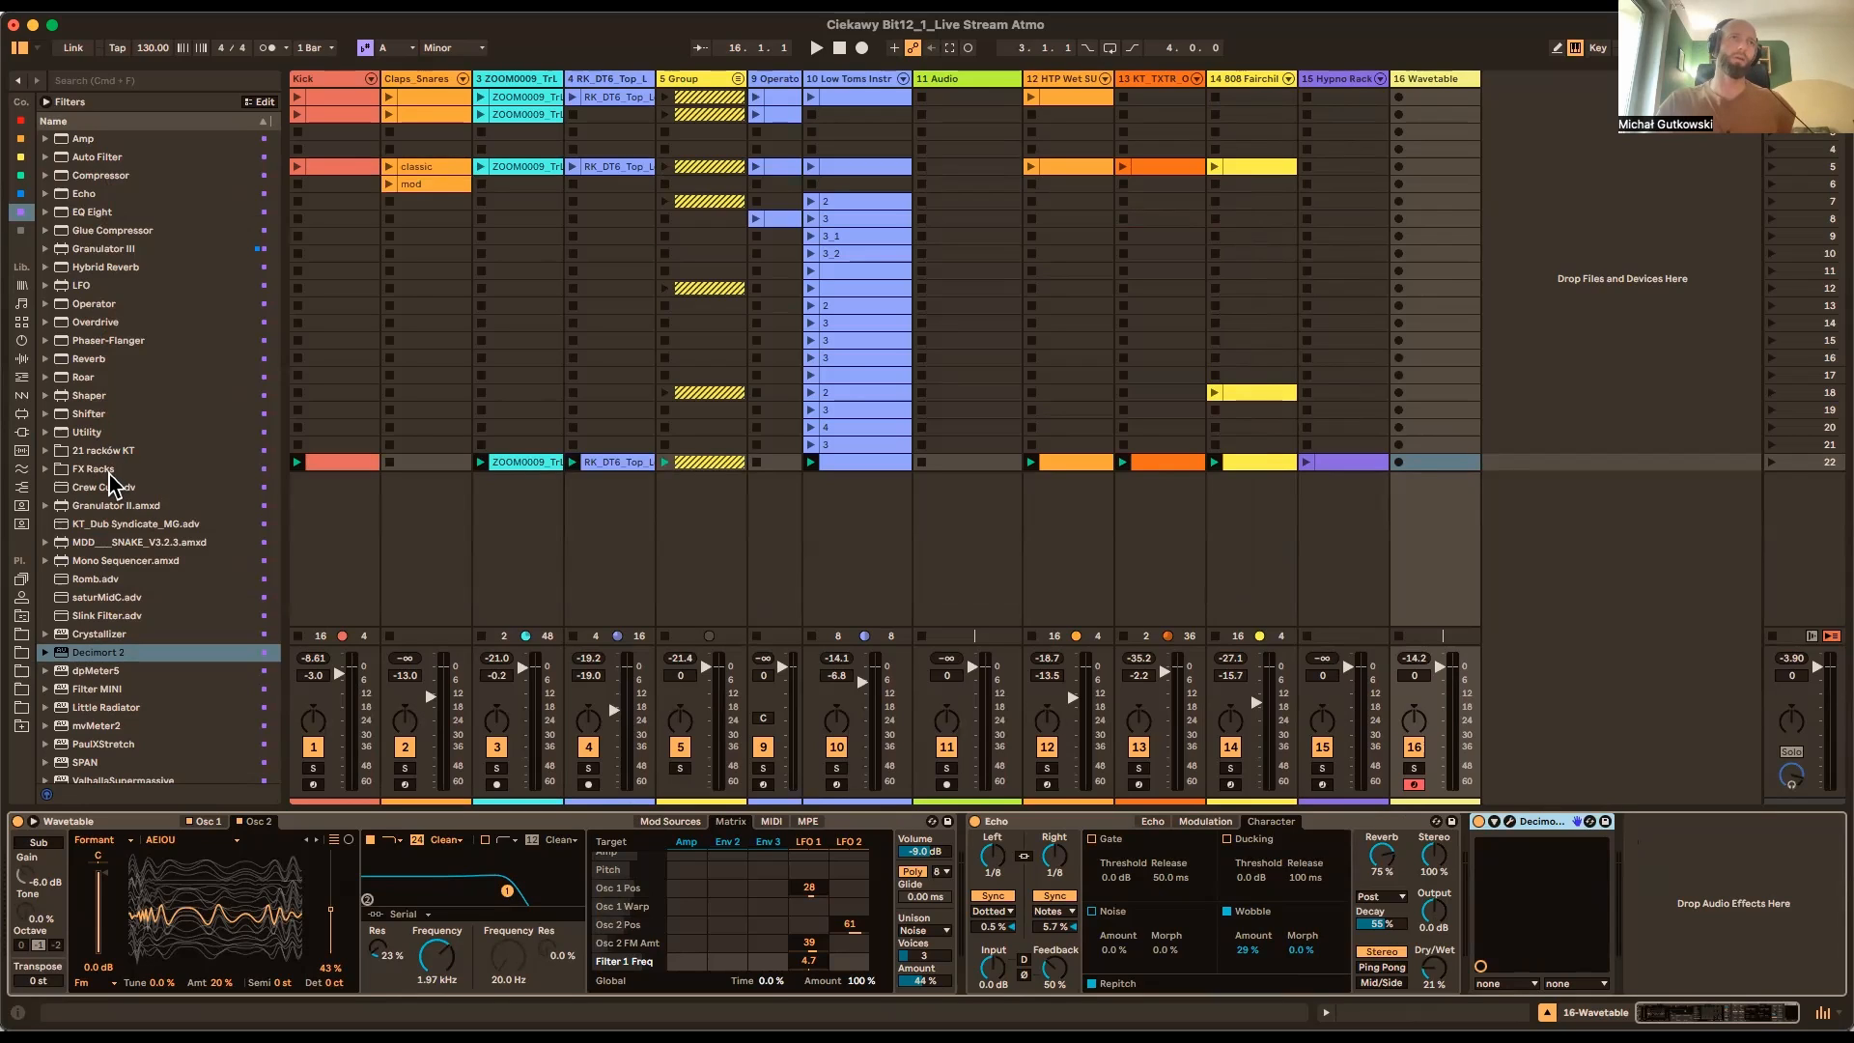
# Find Redux among the audio effects, insert it between Echo and Decimort 2, and collapse Echo
pyautogui.click(22, 343)
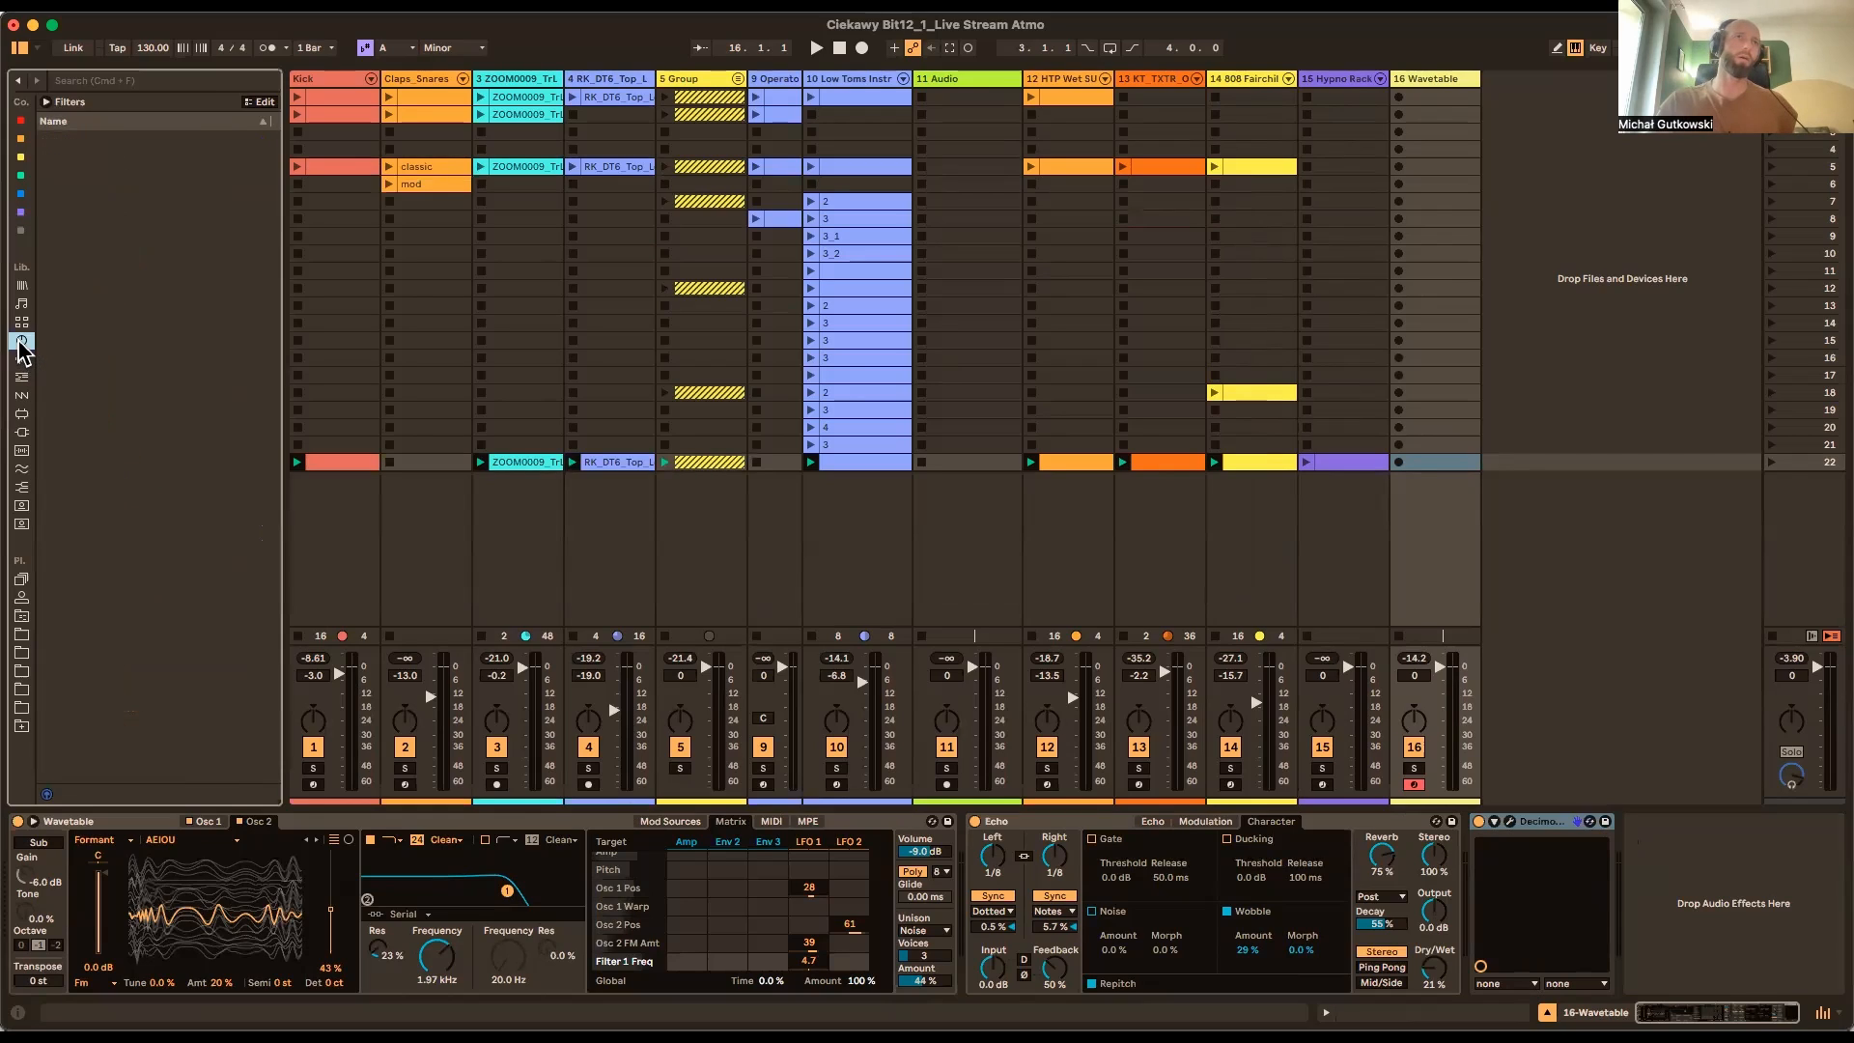
pyautogui.click(21, 306)
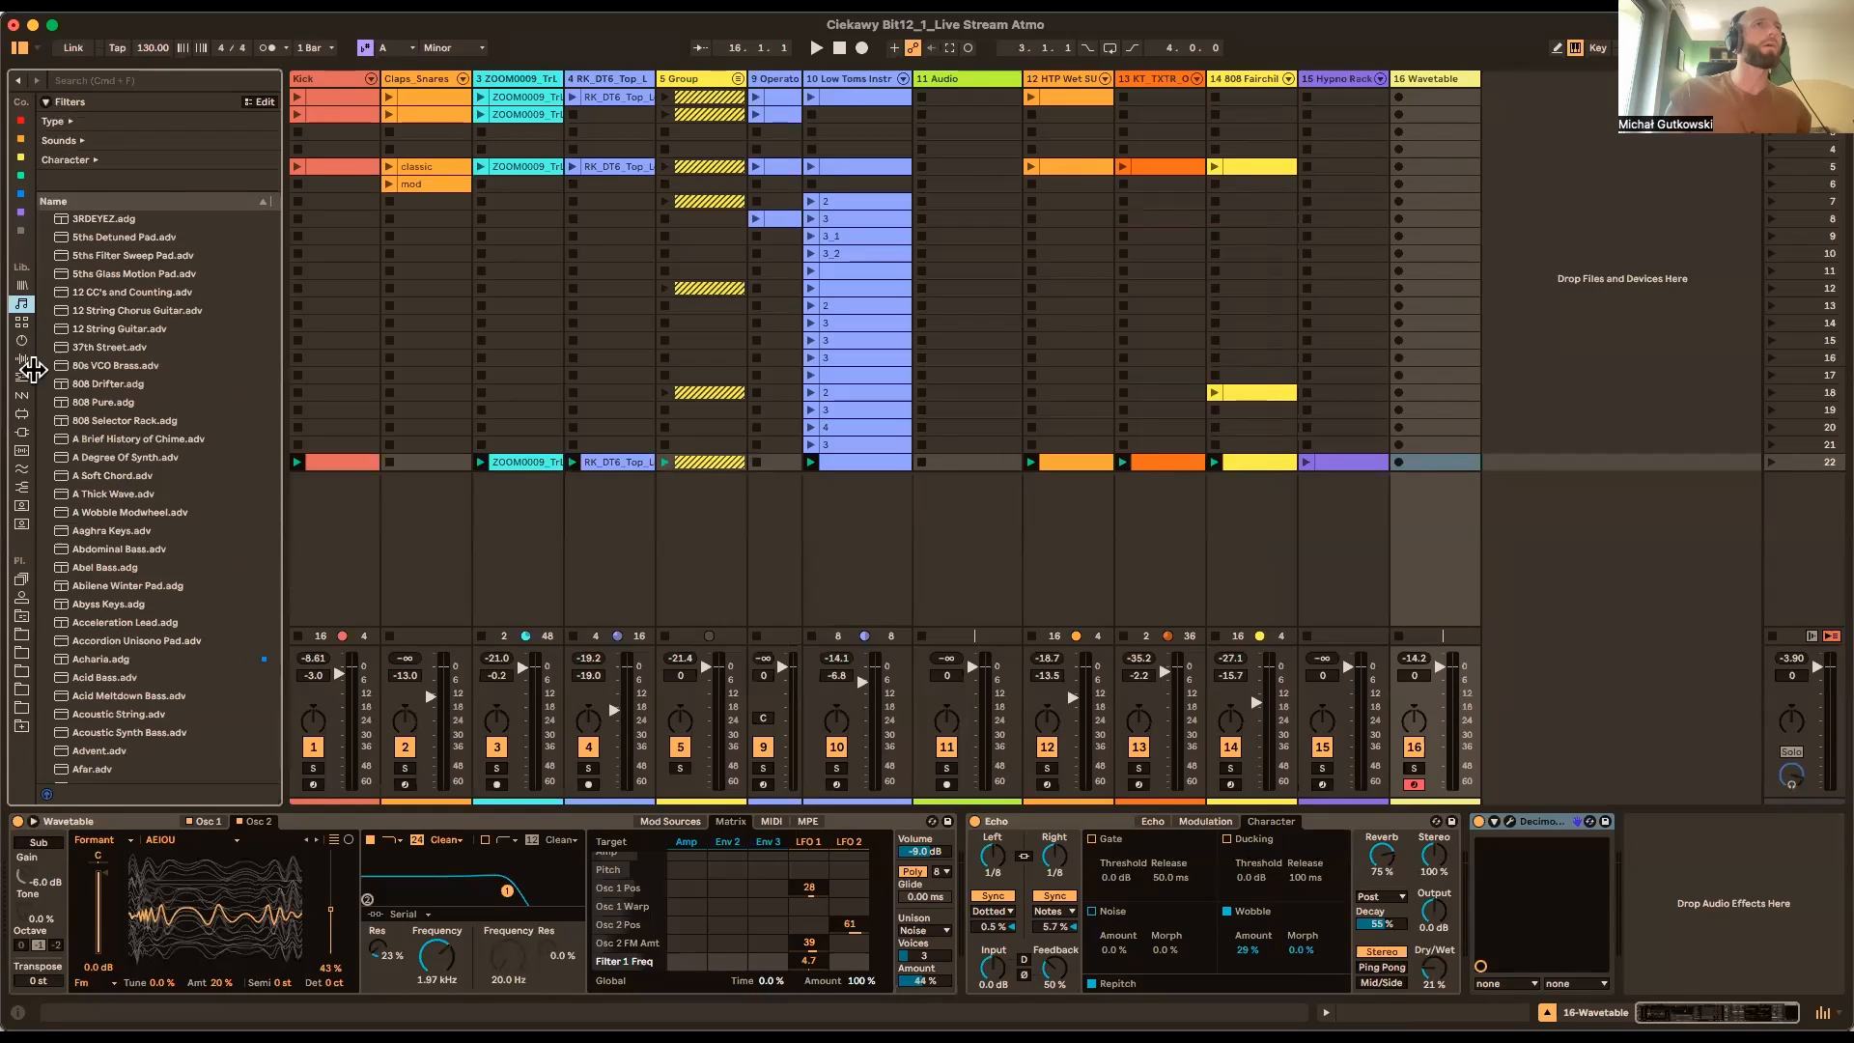
pyautogui.click(22, 359)
pyautogui.scroll(-5, 126, 396)
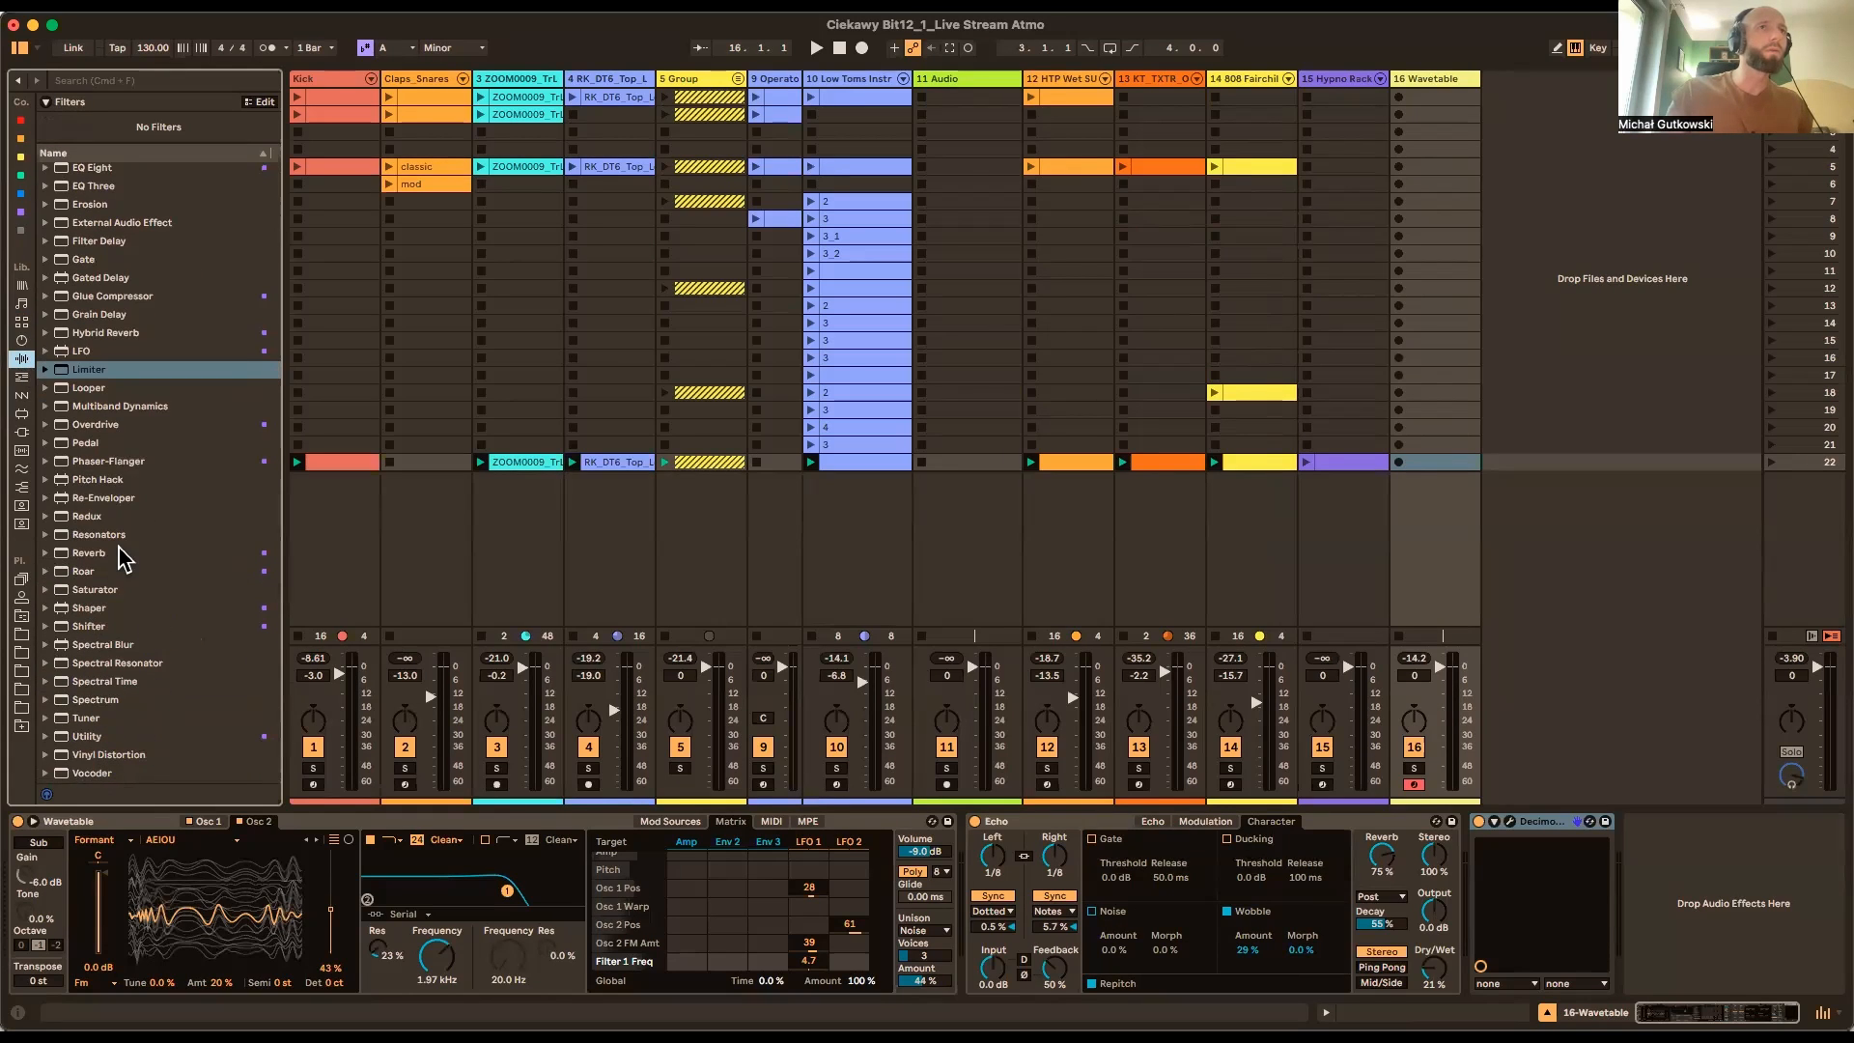
pyautogui.moveTo(87, 518); pyautogui.dragTo(1550, 917)
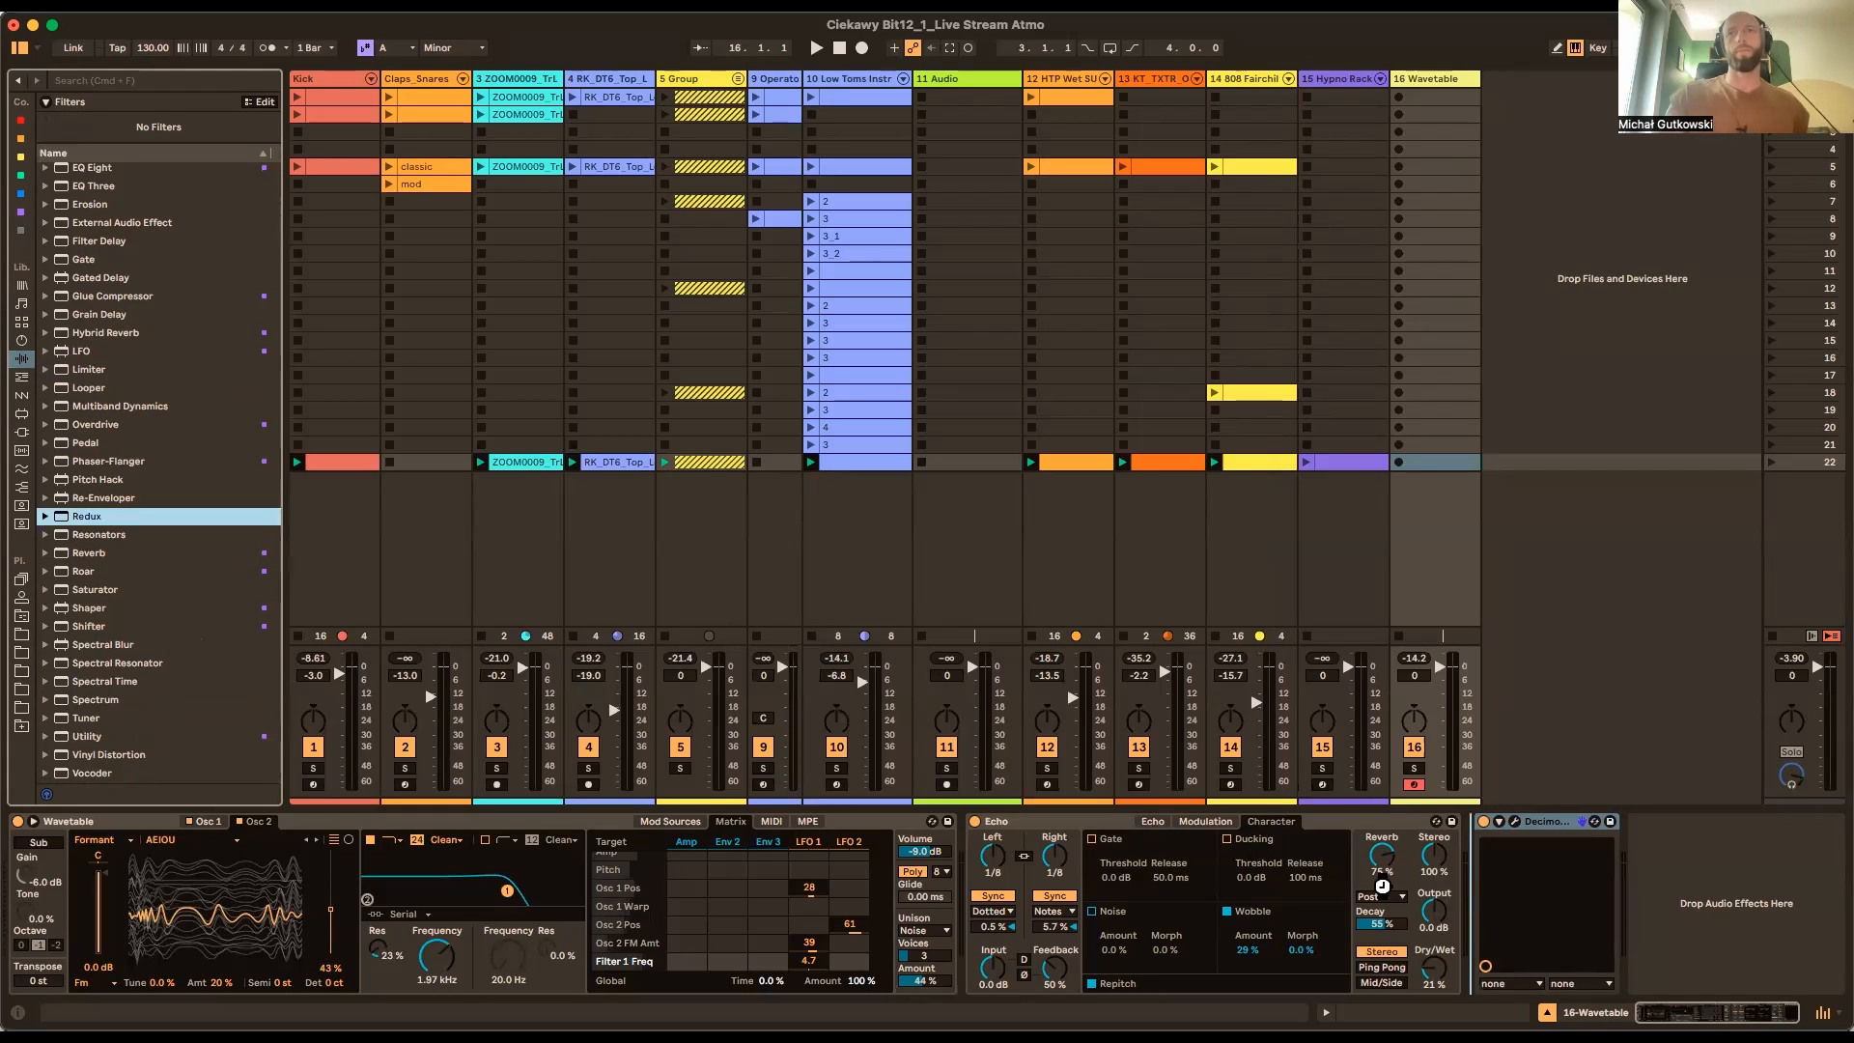
pyautogui.doubleClick(1043, 822)
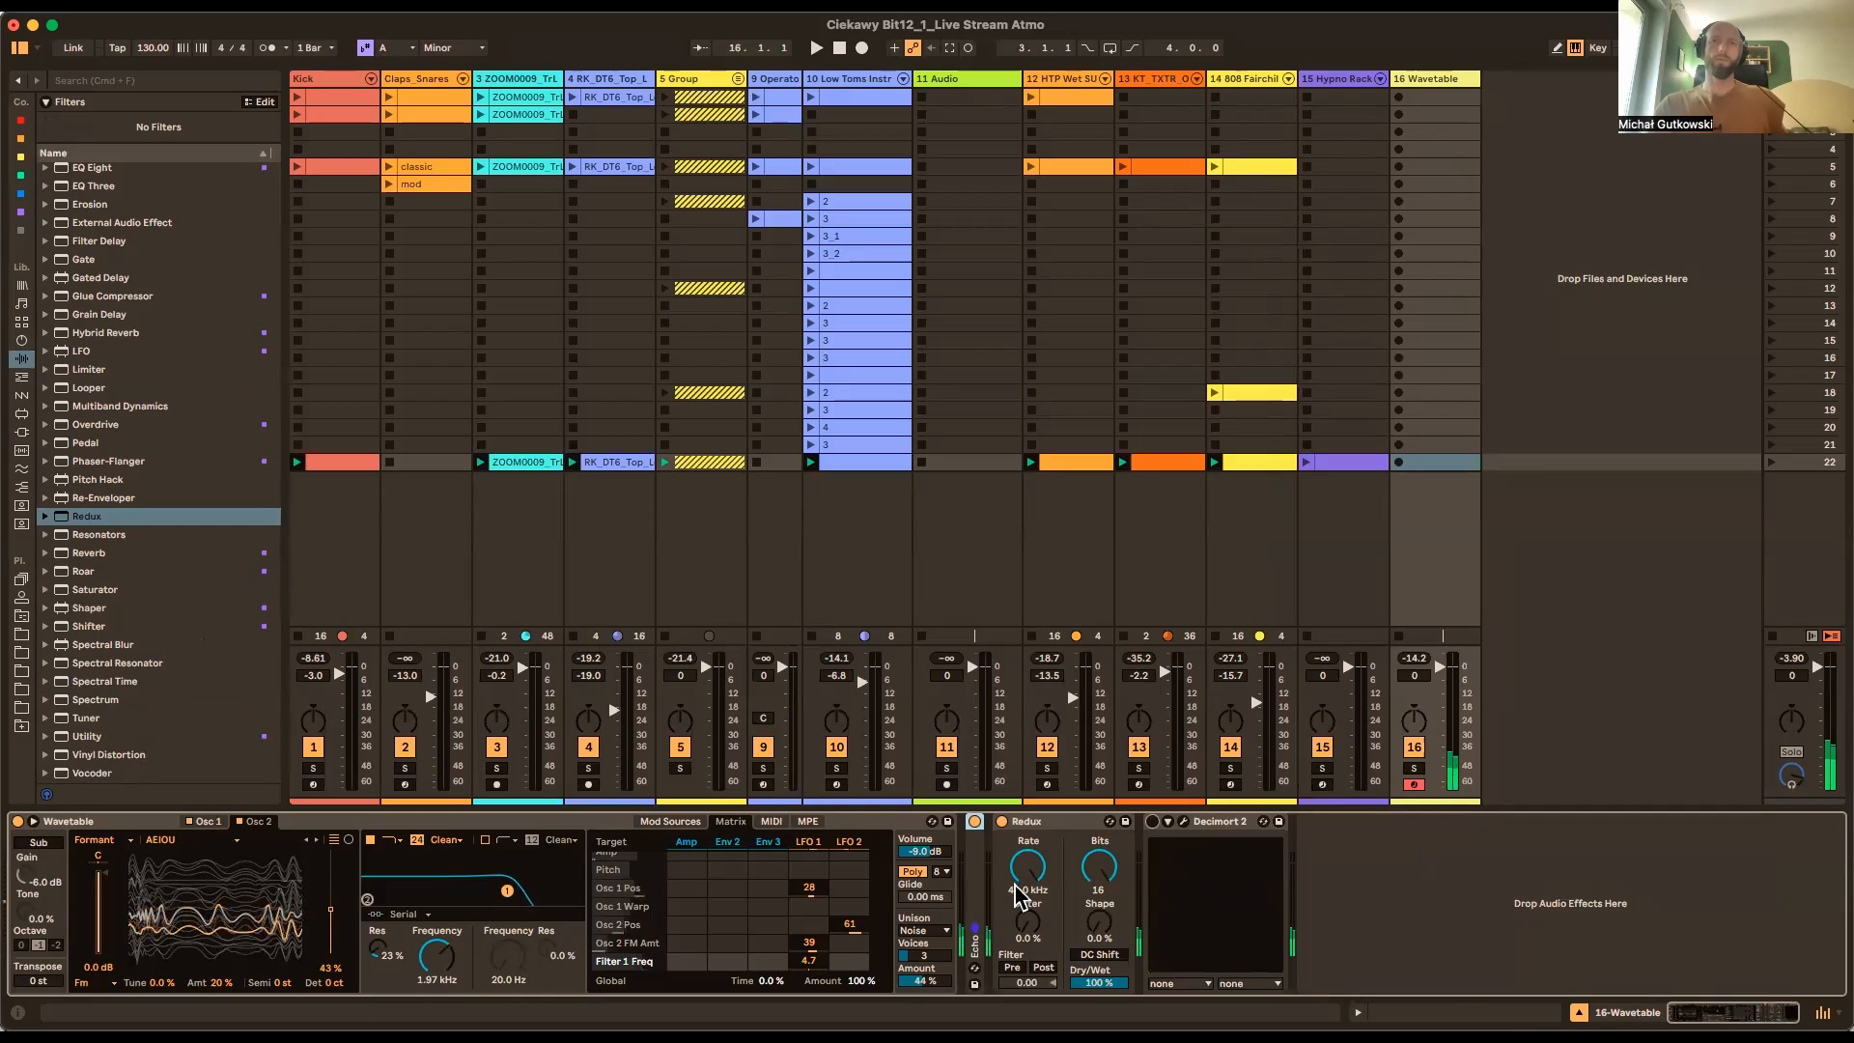
# Set Redux to a 24.1 kHz rate, 22% jitter and 20% dry/wet, and bypass it
pyautogui.moveTo(1019, 893); pyautogui.dragTo(1018, 940)
pyautogui.moveTo(1114, 983); pyautogui.dragTo(1113, 1041)
pyautogui.moveTo(1035, 932); pyautogui.dragTo(1028, 842)
pyautogui.click(1001, 821)
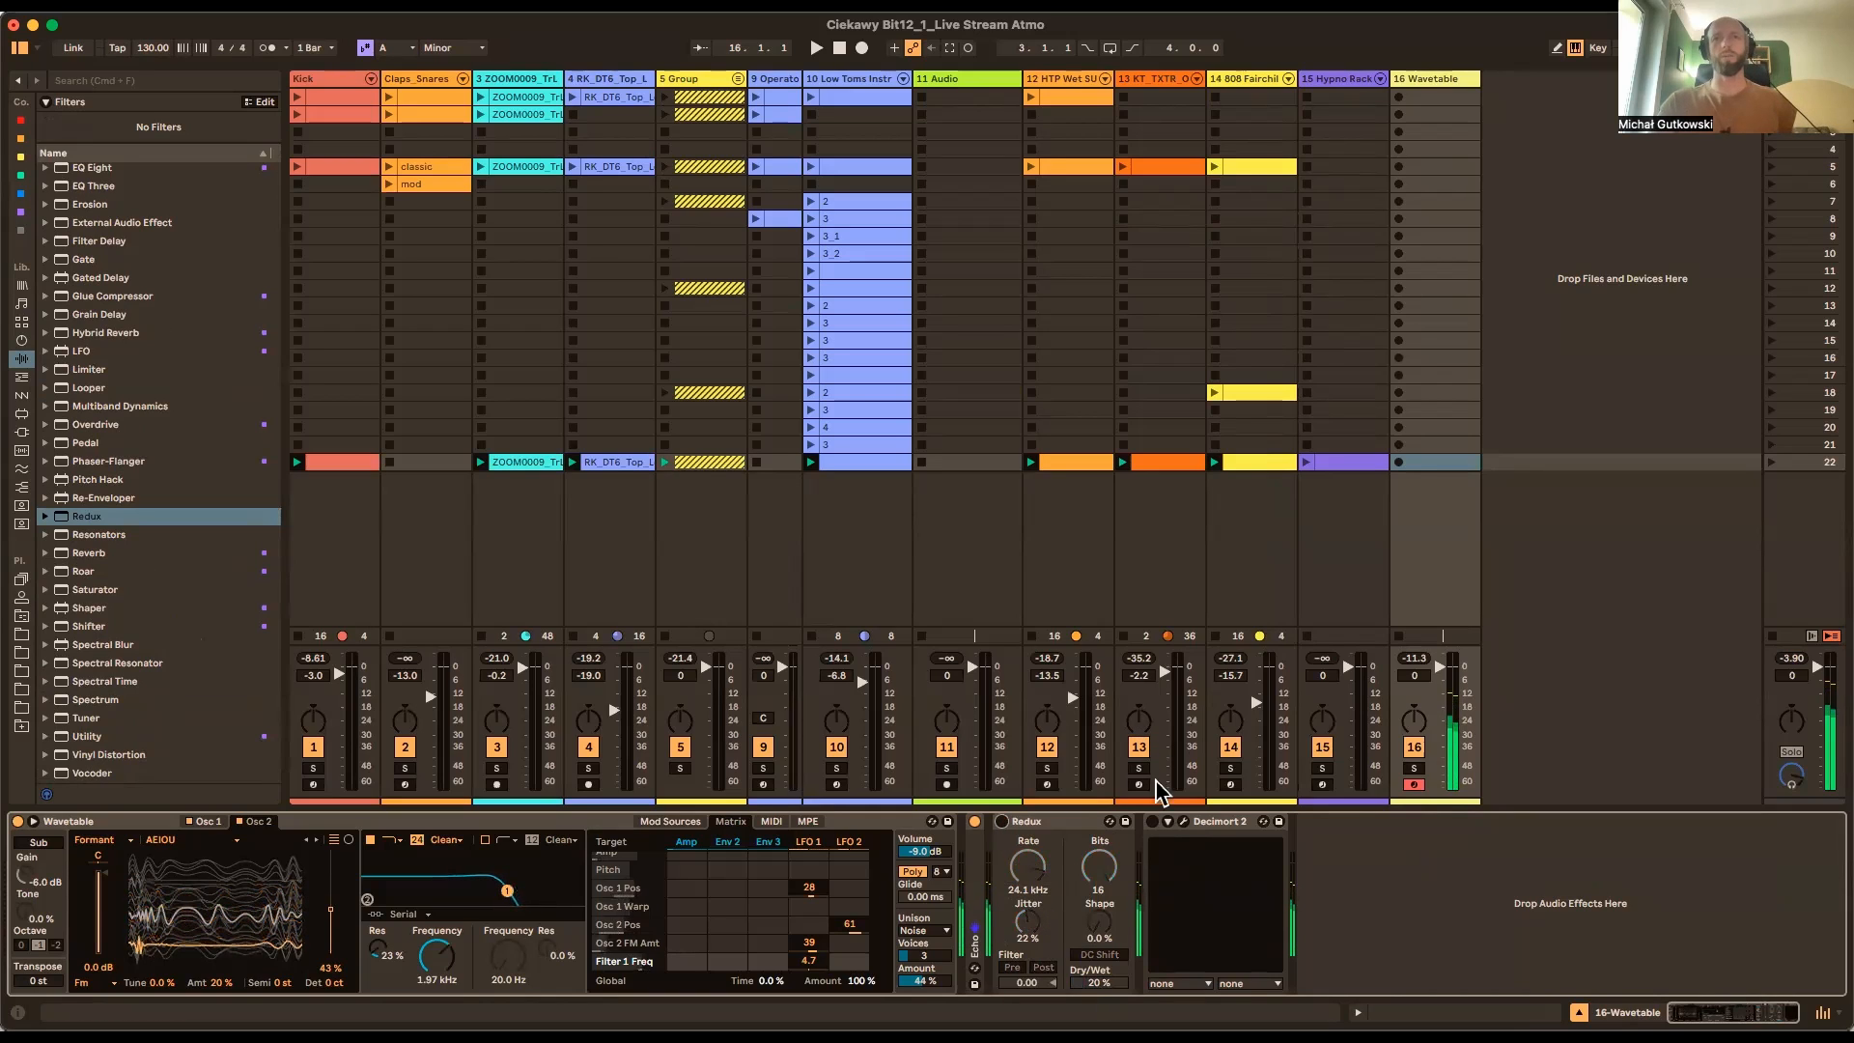
# Enable Decimort 2 and set resampler jitter to 35%, FX mix to 91/9% dry/wet, and resampler frequency to about 18740 Hz
pyautogui.click(1151, 822)
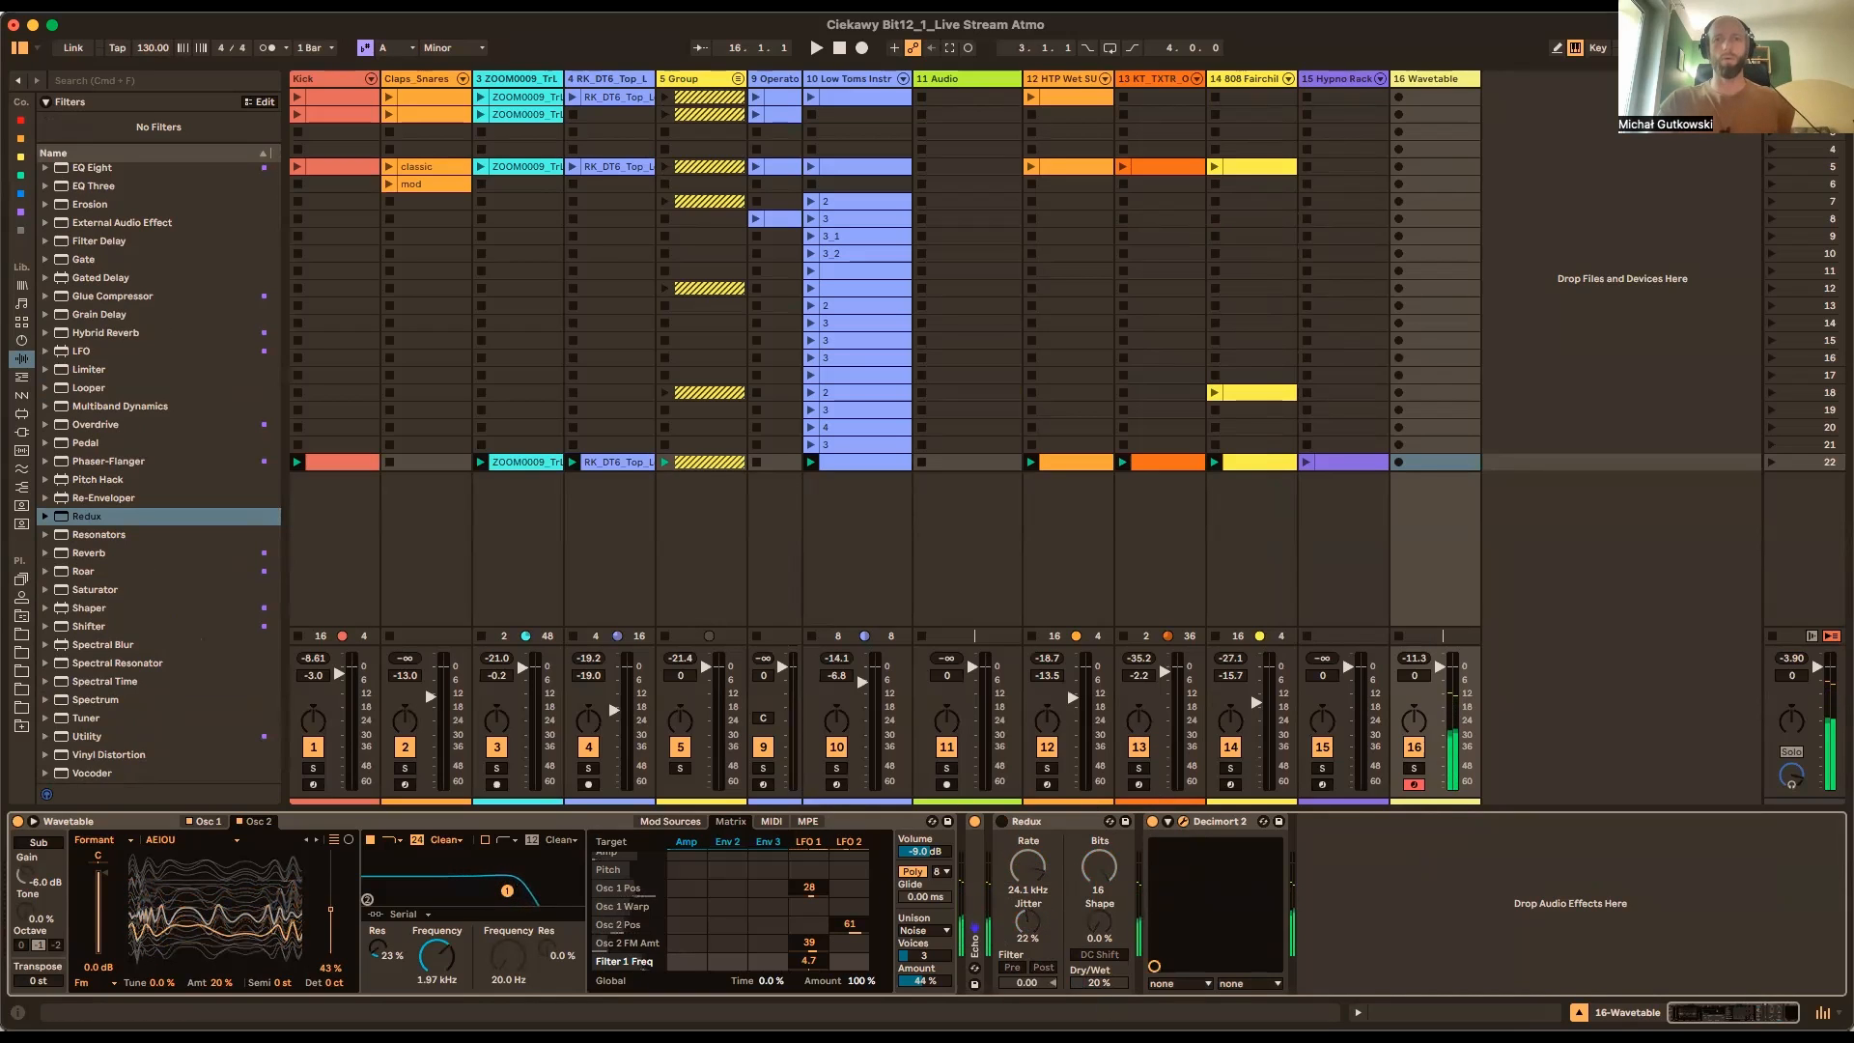
pyautogui.moveTo(1056, 1039); pyautogui.dragTo(349, 379)
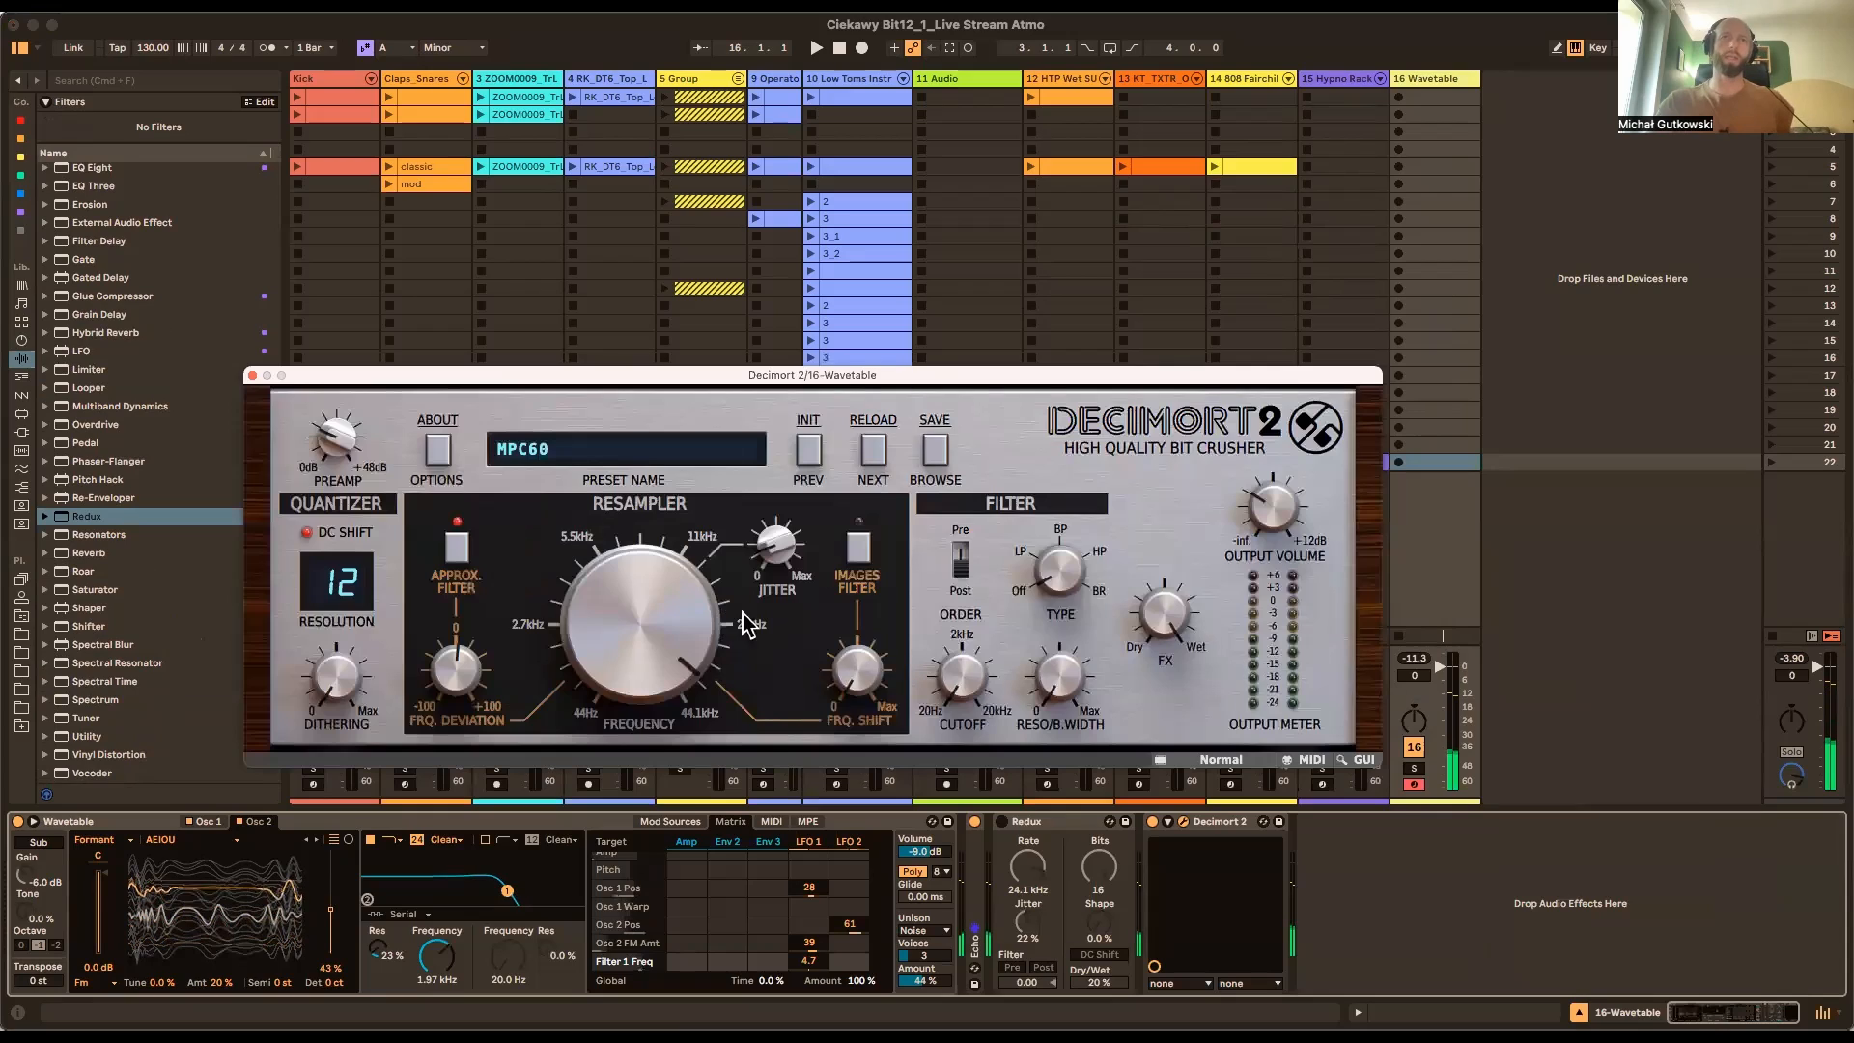
pyautogui.moveTo(677, 615); pyautogui.dragTo(685, 674)
pyautogui.moveTo(770, 572); pyautogui.dragTo(772, 515)
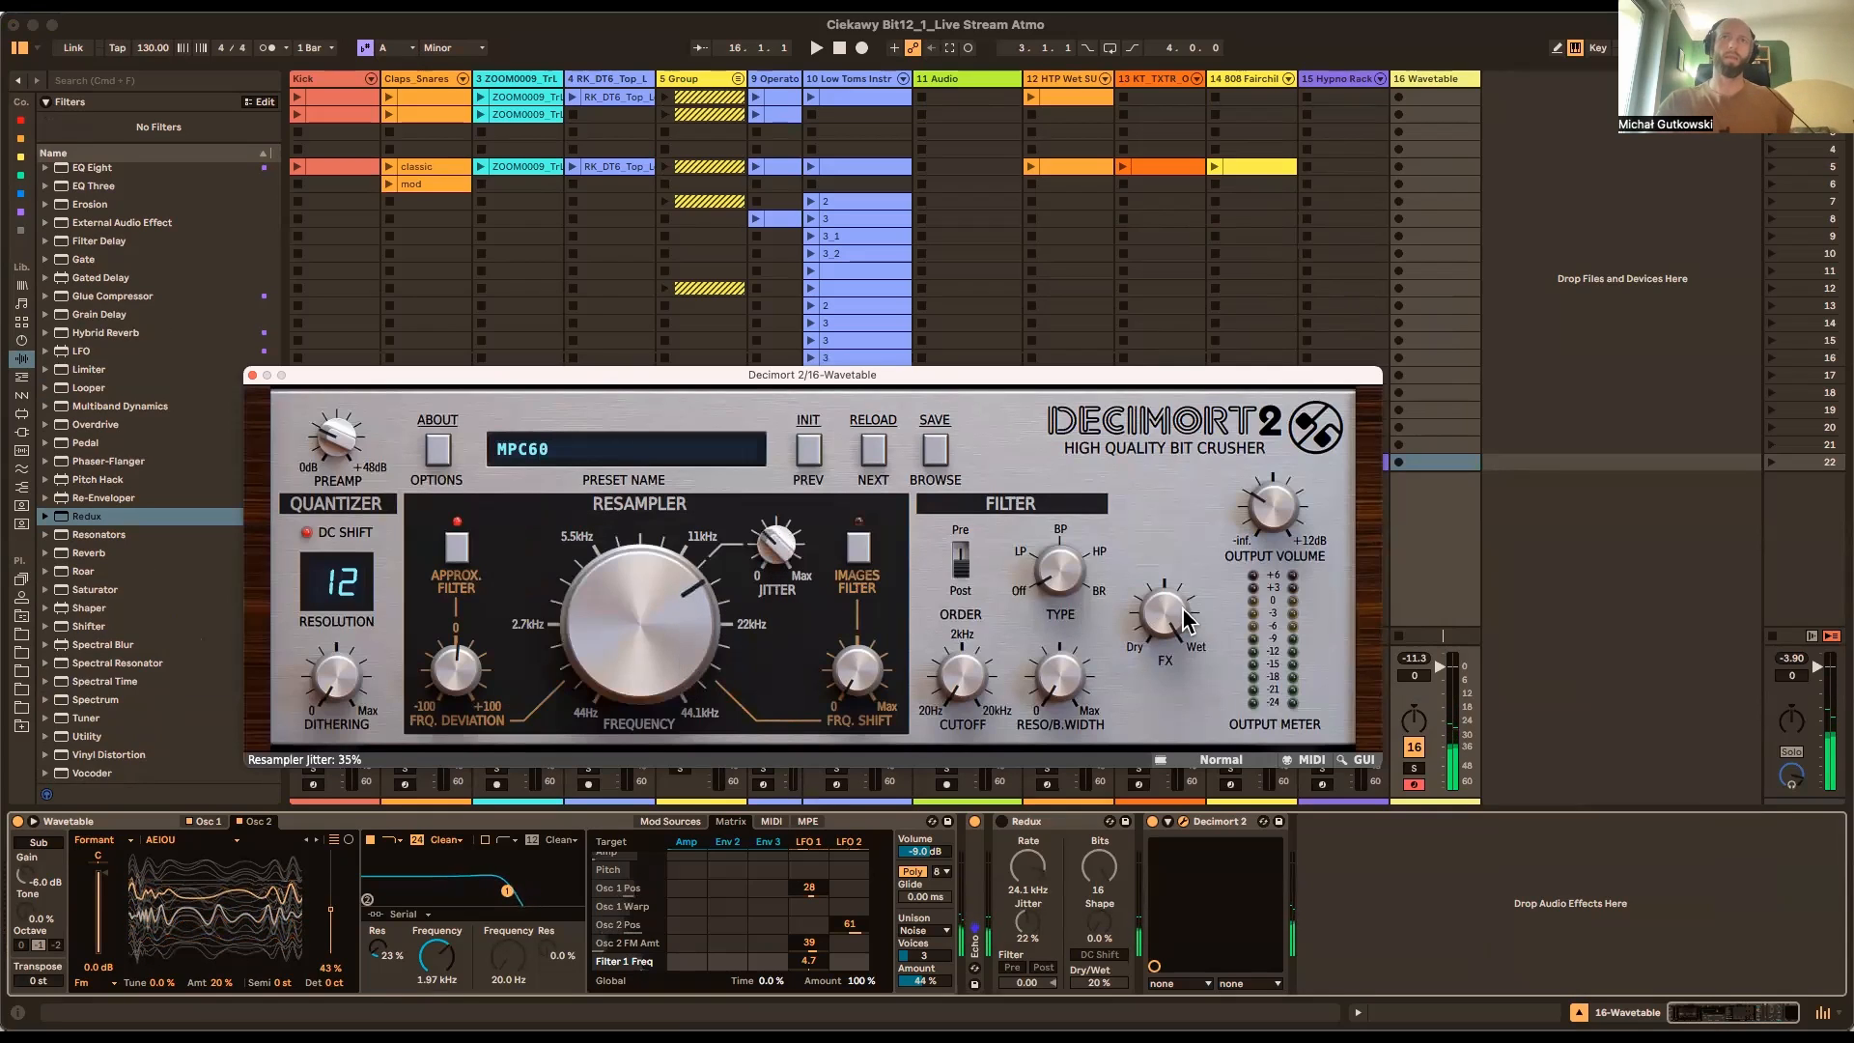
pyautogui.moveTo(1163, 630); pyautogui.dragTo(1171, 701)
pyautogui.moveTo(1155, 614); pyautogui.dragTo(1157, 622)
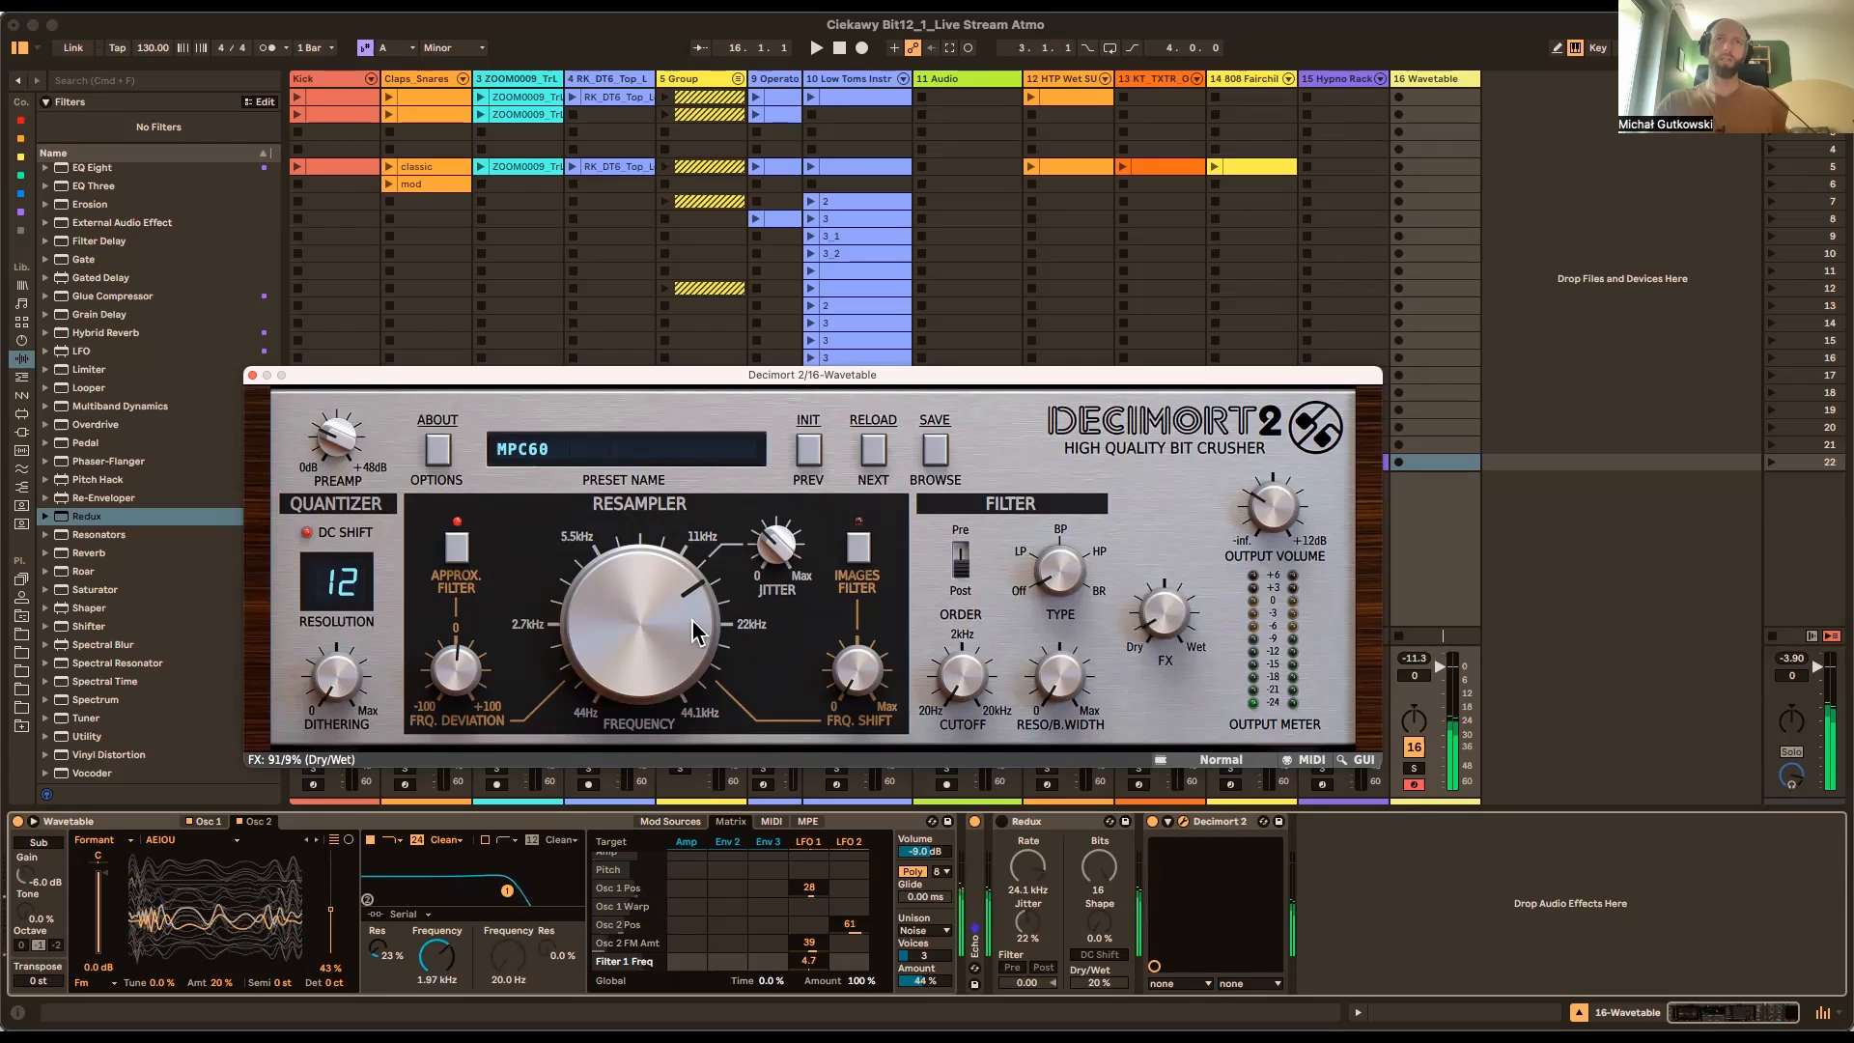
pyautogui.moveTo(697, 630)
pyautogui.mouseDown()
pyautogui.moveTo(705, 679)
pyautogui.moveTo(714, 616)
pyautogui.mouseUp()
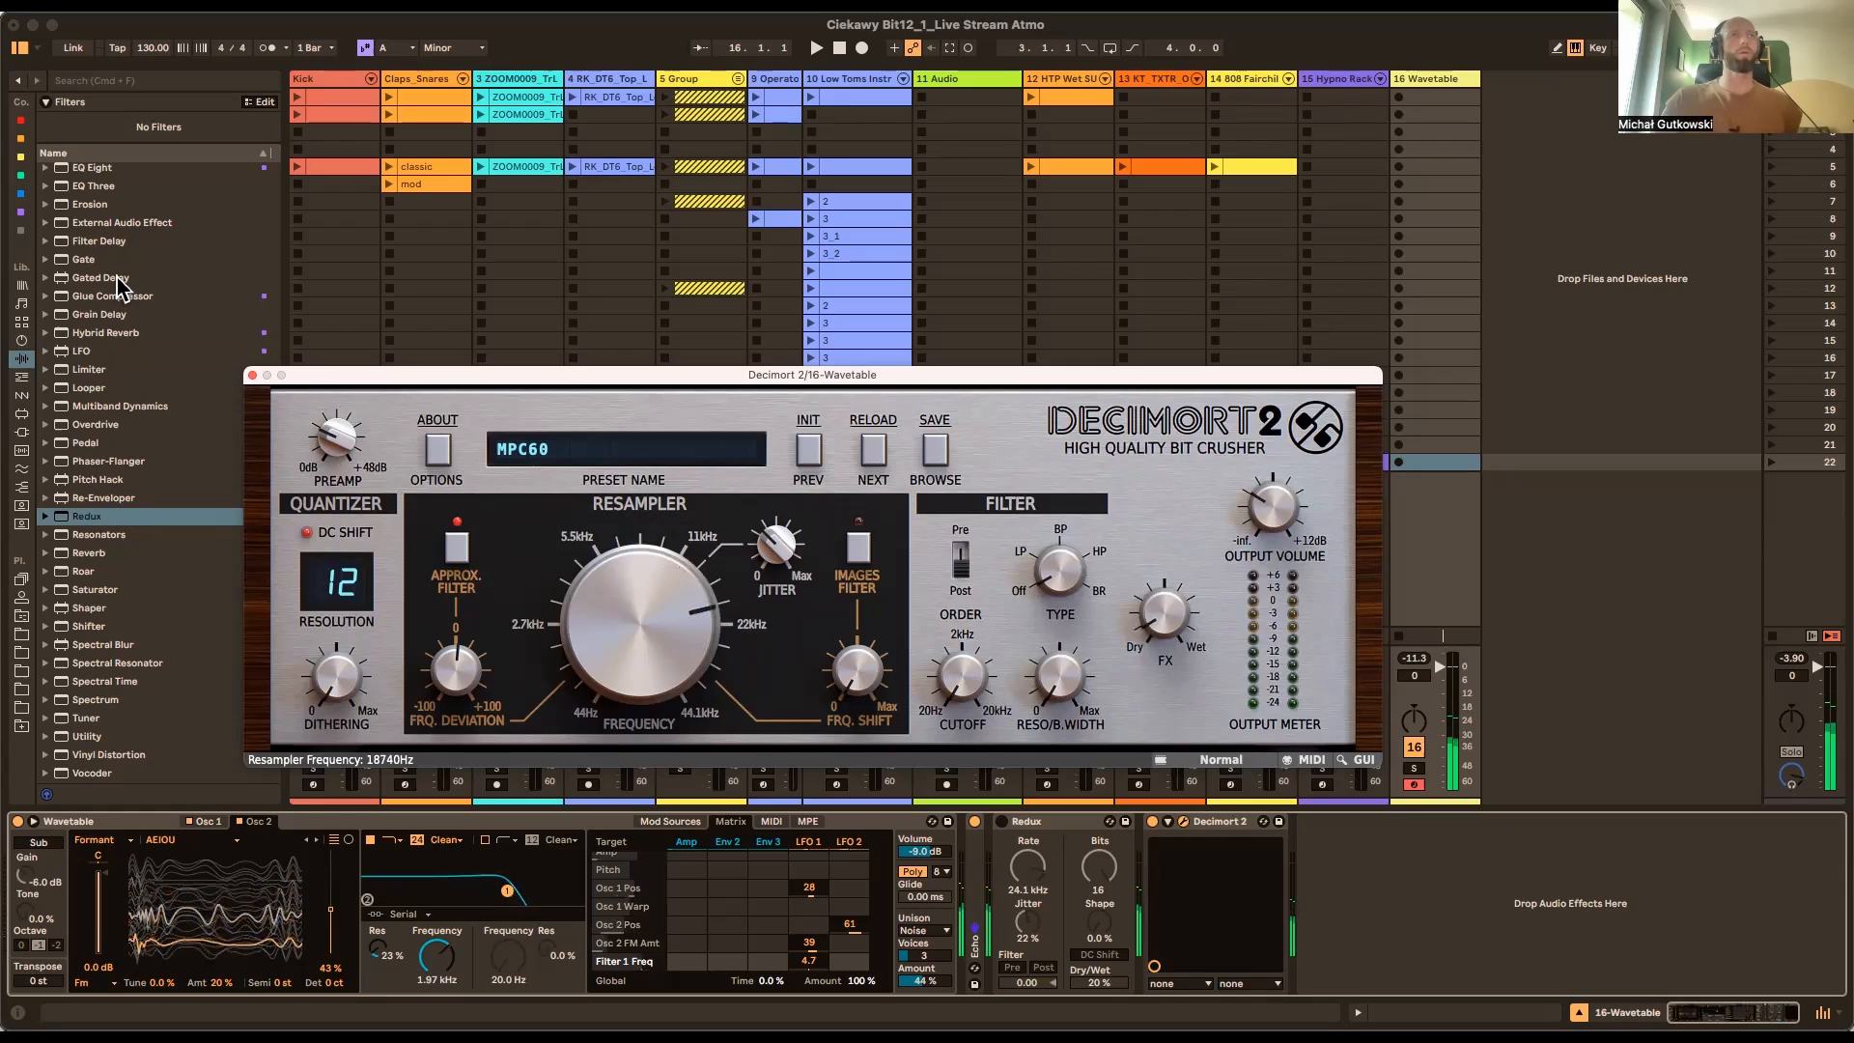
# Add an LFO device after Decimort 2, lower the resampler frequency to 14975 Hz, and map the LFO to it
pyautogui.click(20, 212)
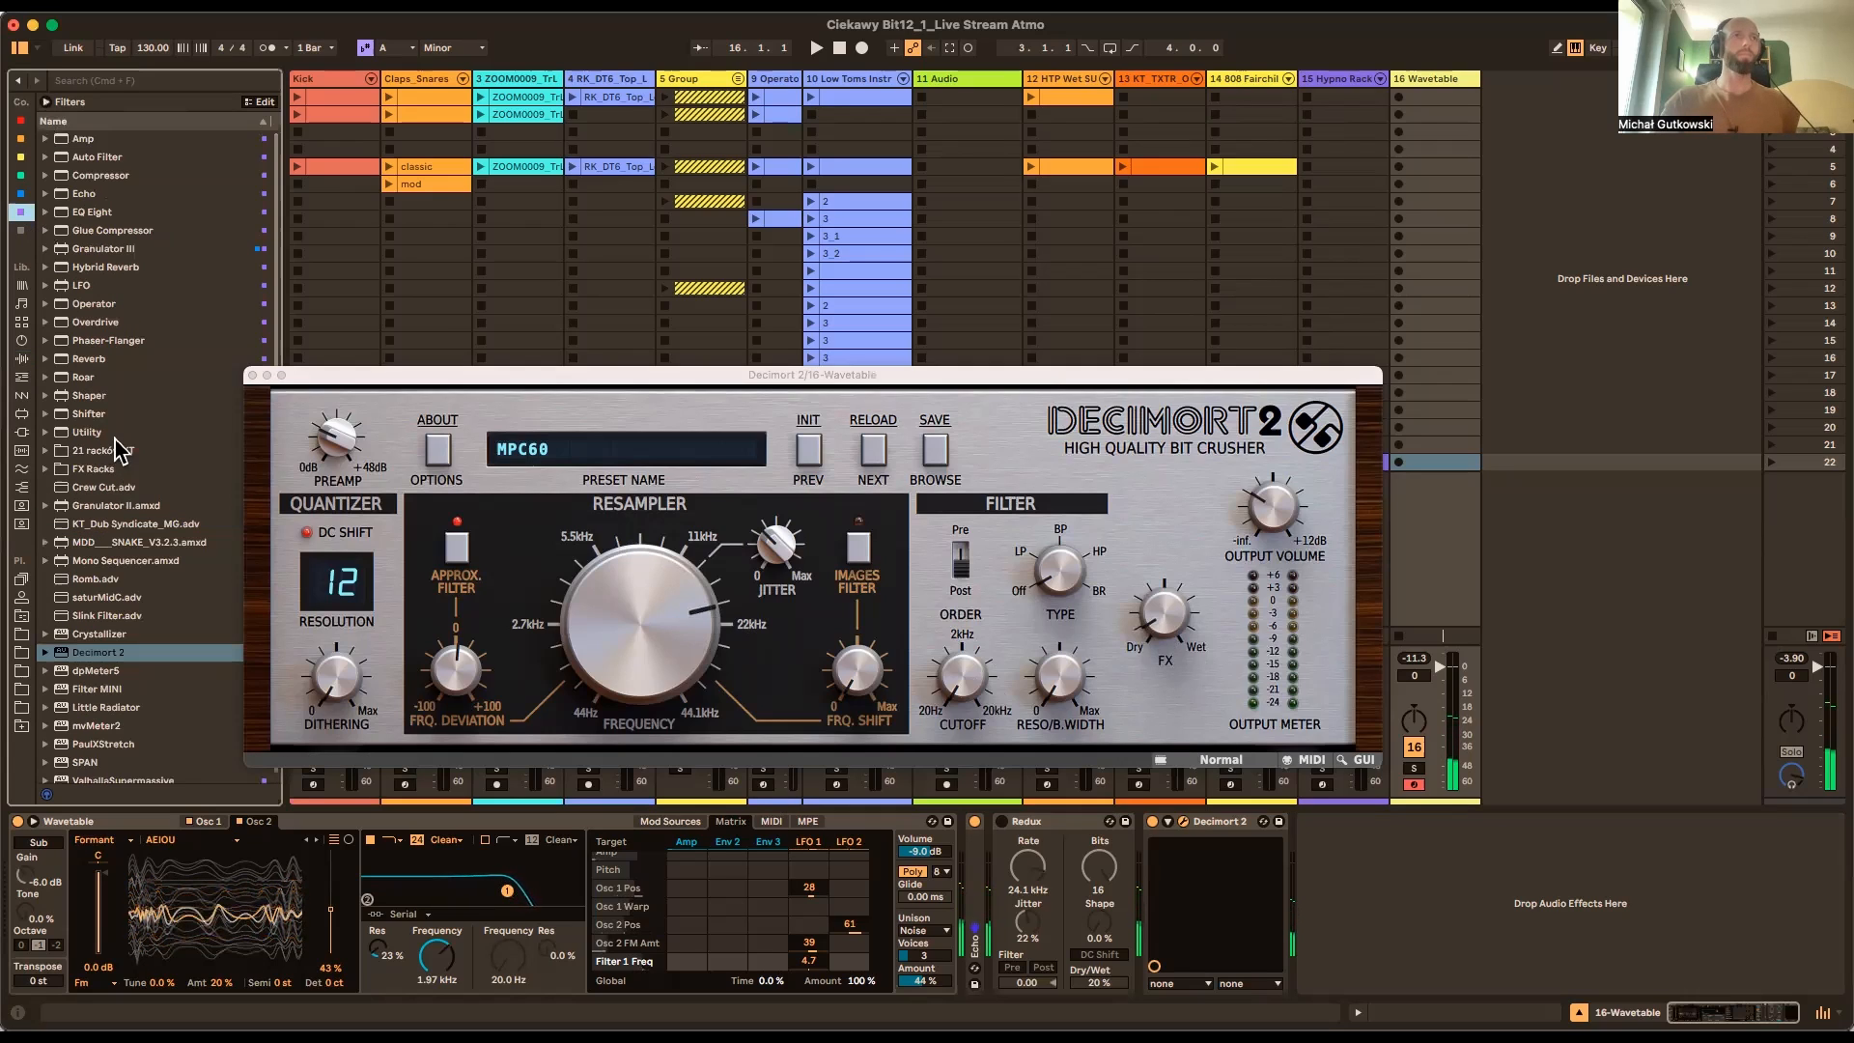
pyautogui.click(82, 285)
pyautogui.moveTo(979, 928); pyautogui.dragTo(1286, 888)
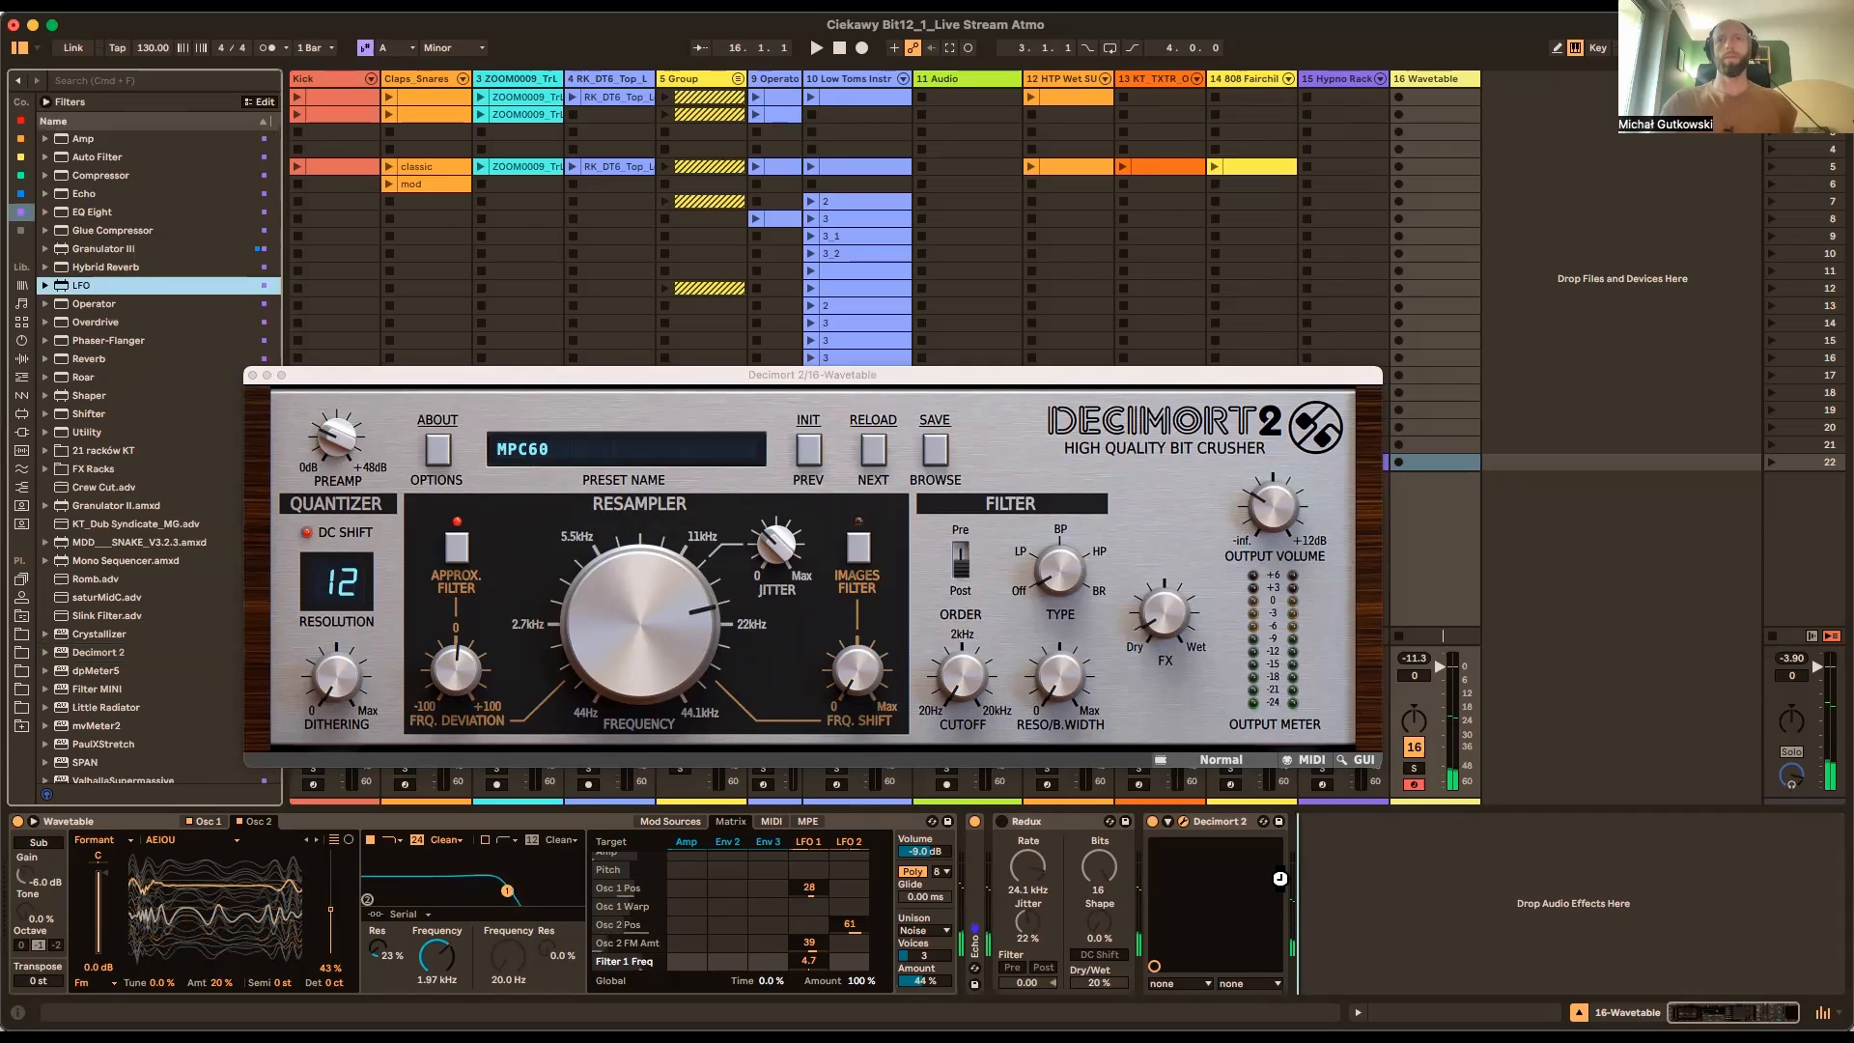
pyautogui.click(1168, 821)
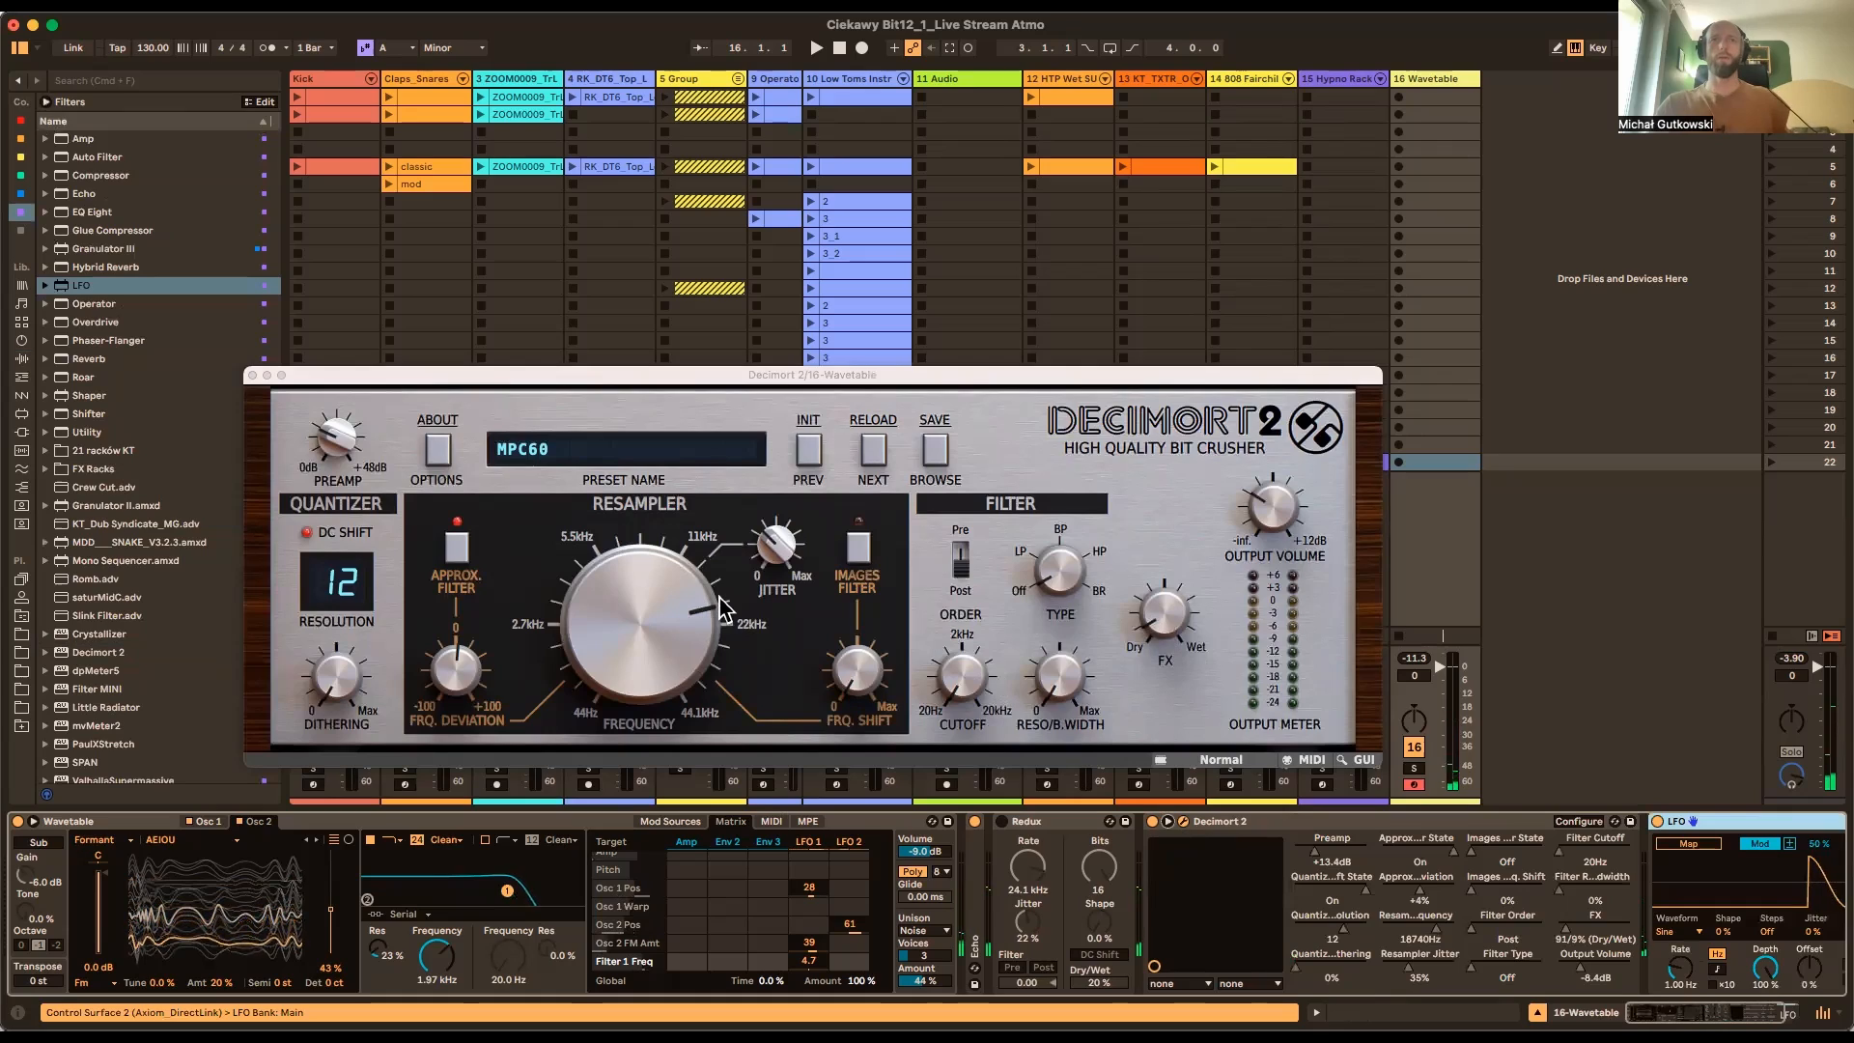
pyautogui.moveTo(712, 607); pyautogui.dragTo(709, 626)
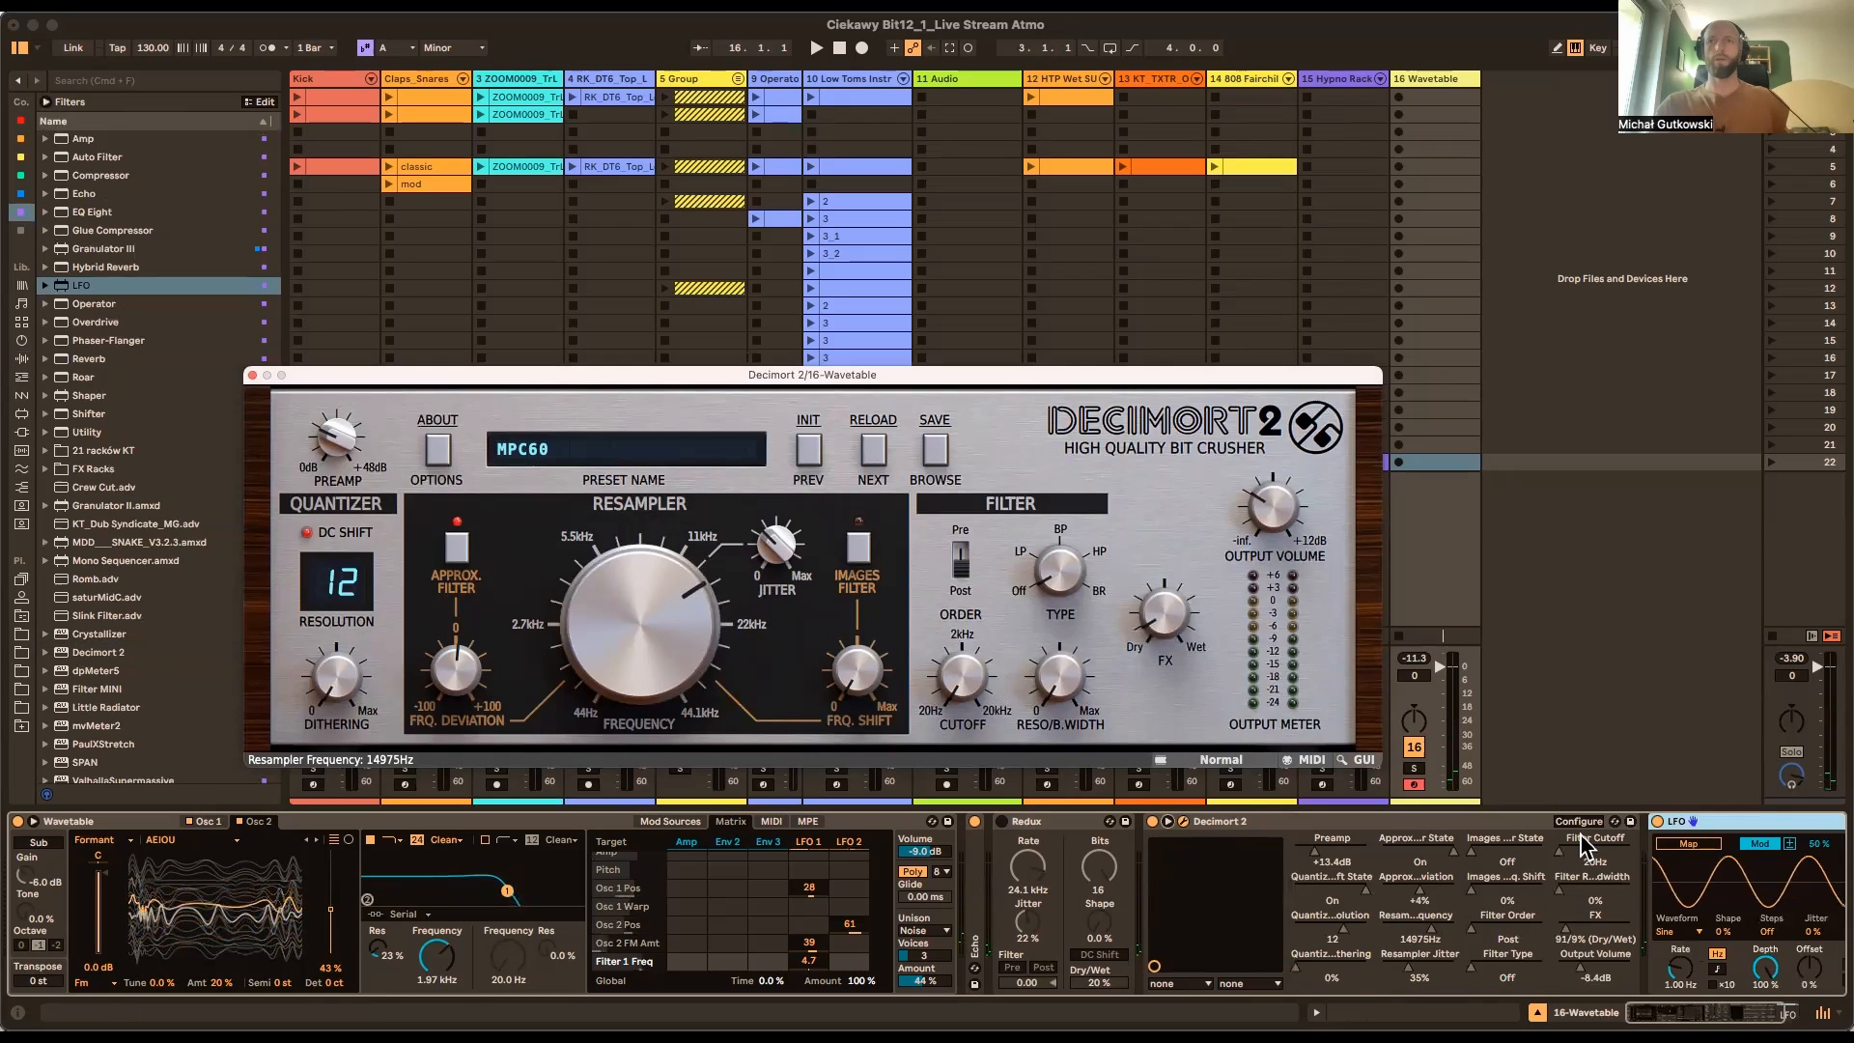
pyautogui.click(1691, 846)
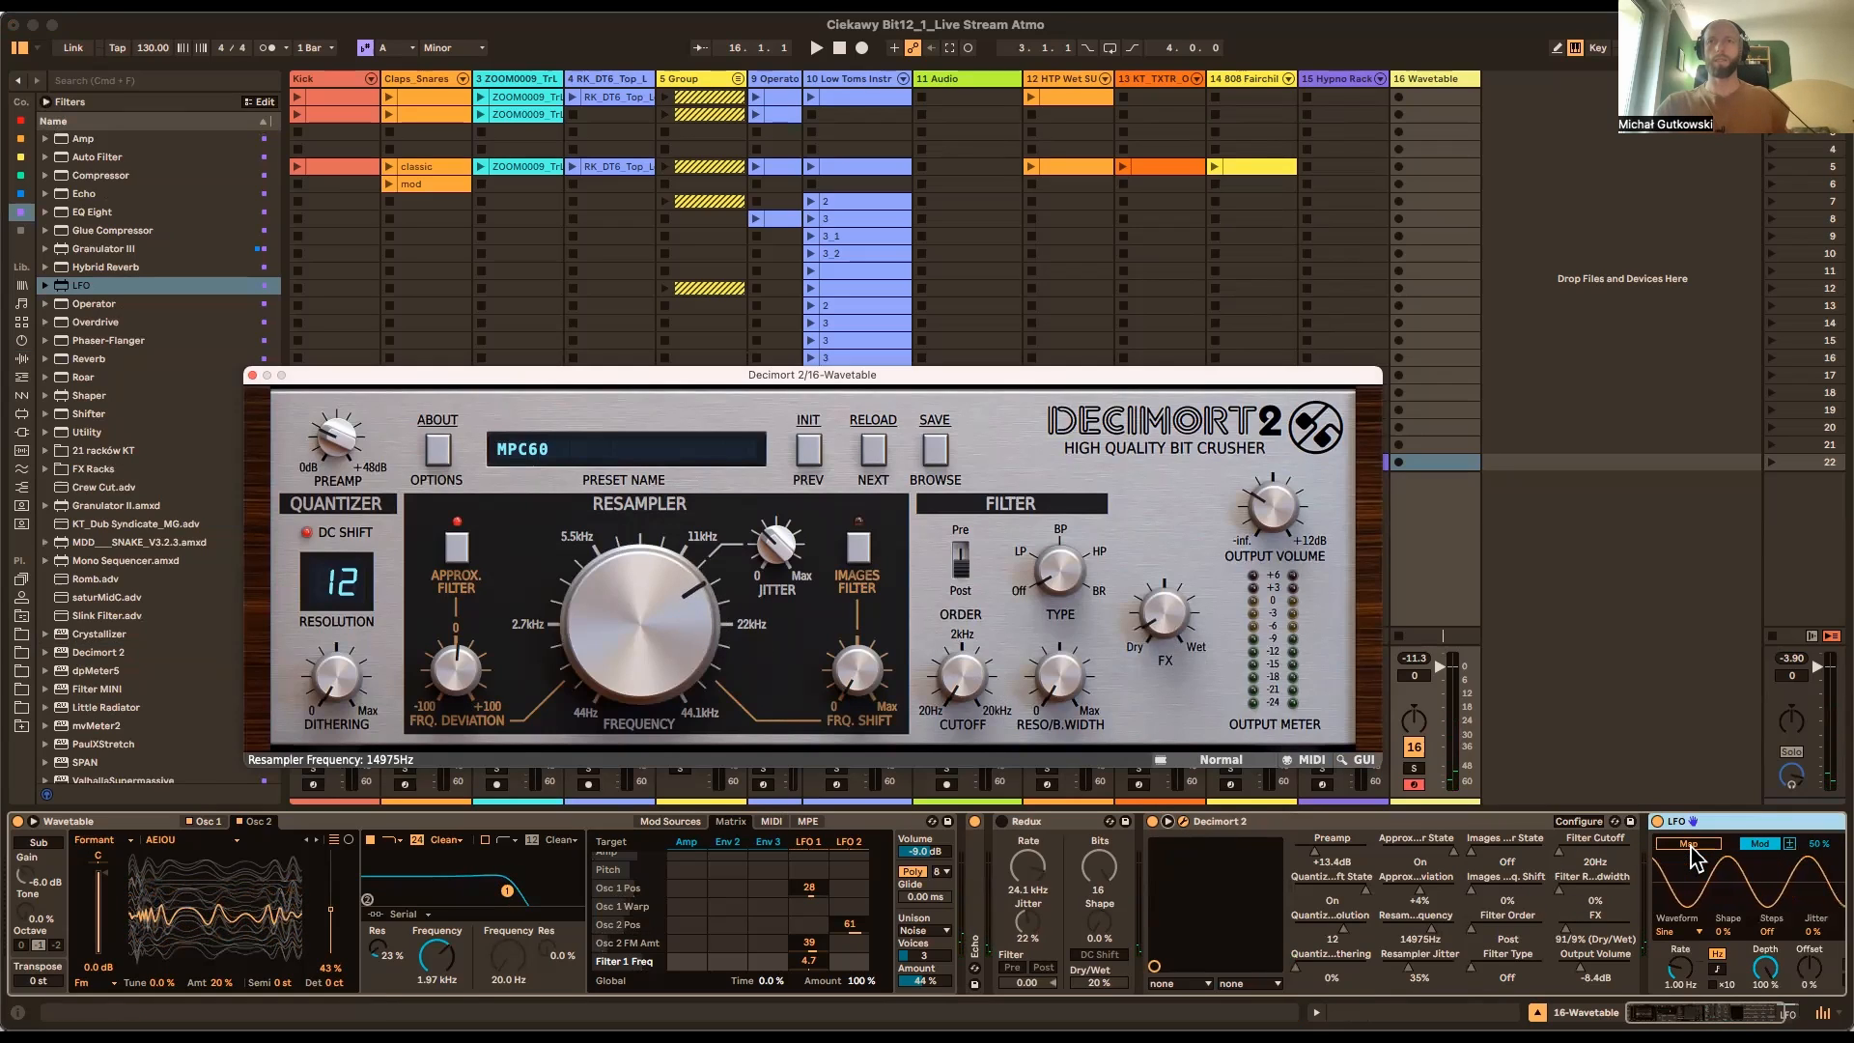
pyautogui.click(1425, 931)
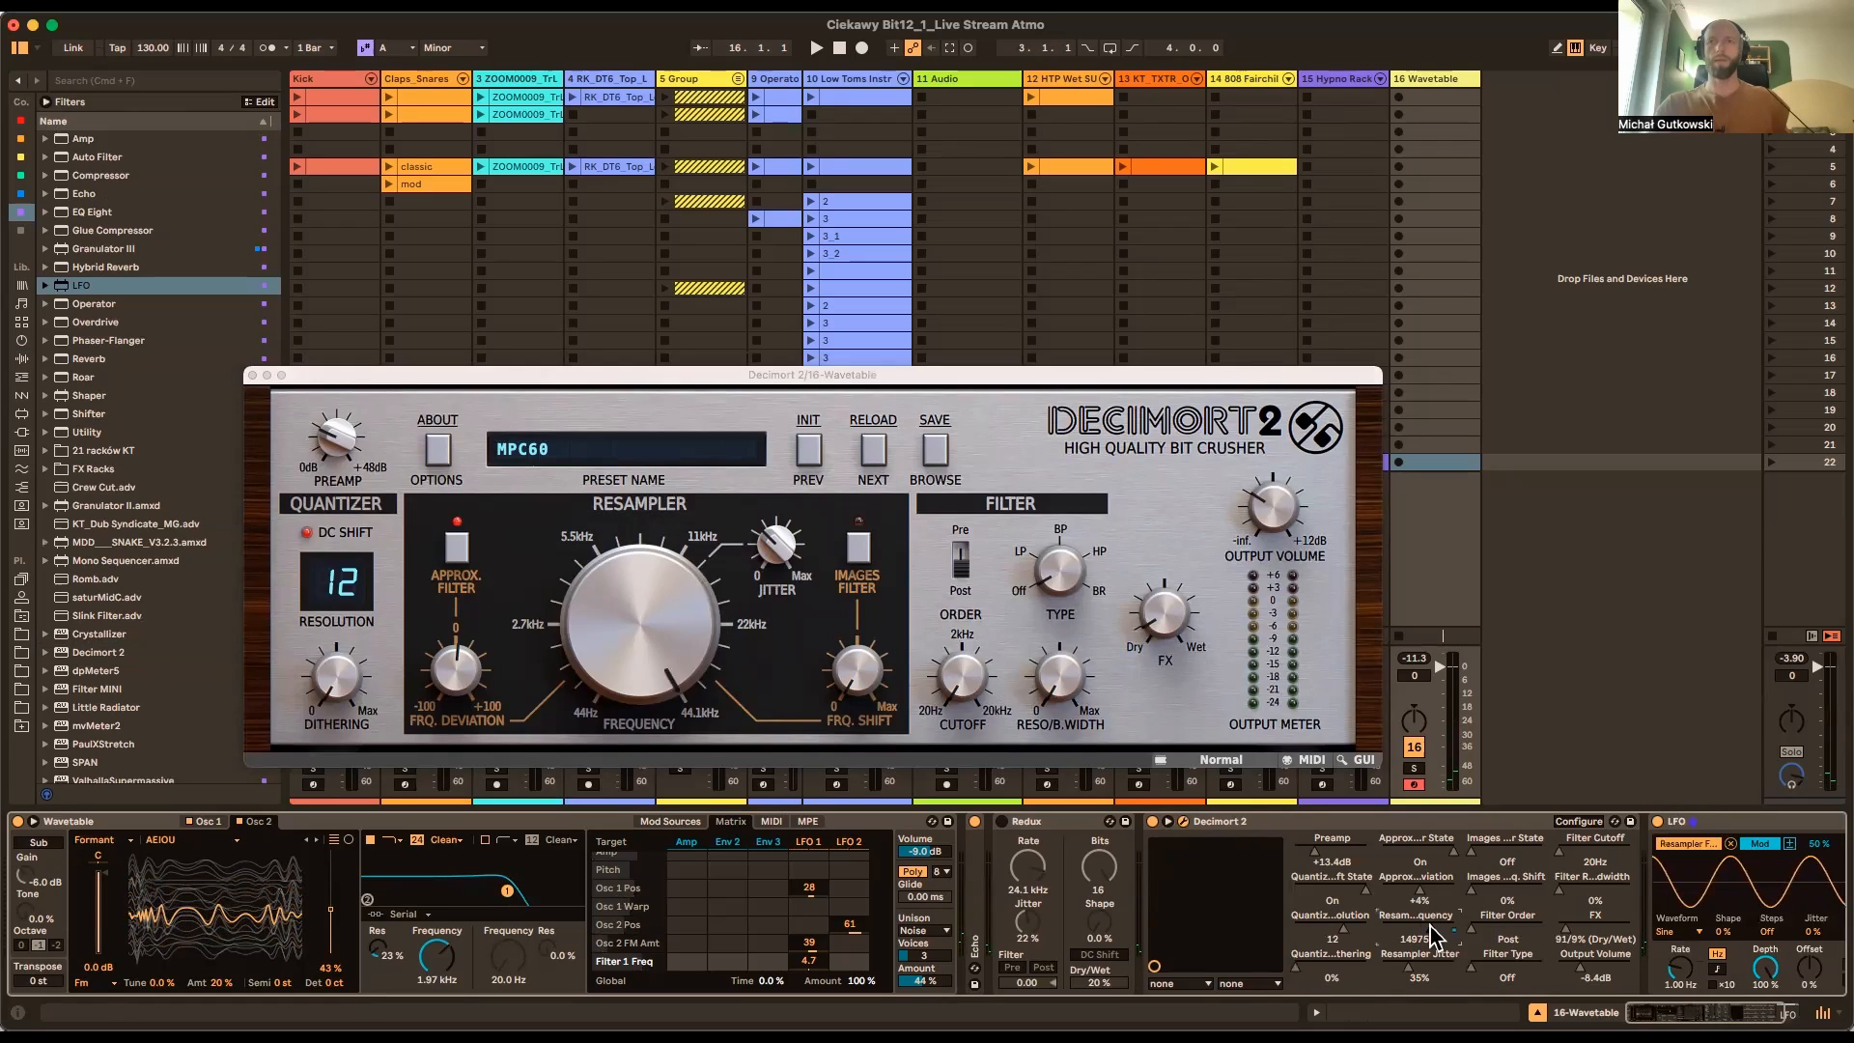
# Slow the LFO's rate to 0.11 Hz, hide Decimort 2's parameters, and check the LFO's mapping list
pyautogui.moveTo(1696, 985)
pyautogui.mouseDown()
pyautogui.moveTo(1696, 1029)
pyautogui.moveTo(1696, 1000)
pyautogui.mouseUp()
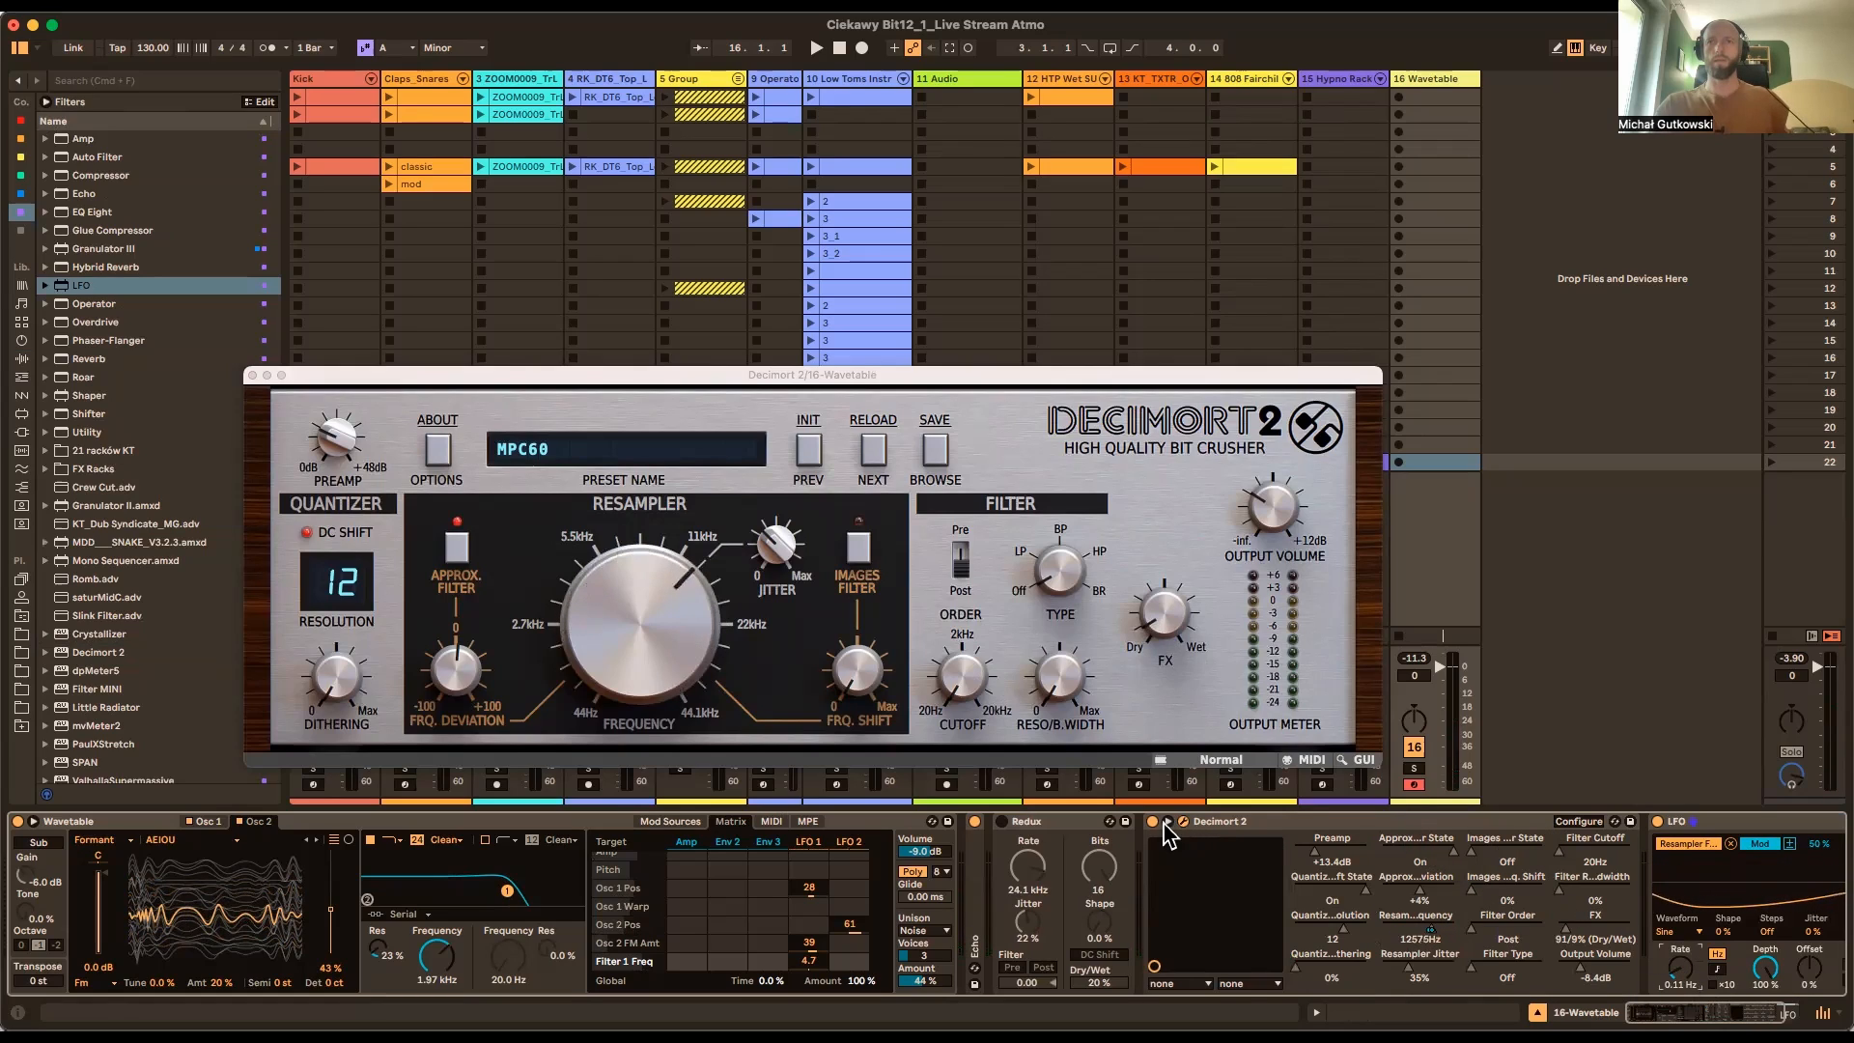
pyautogui.click(1168, 821)
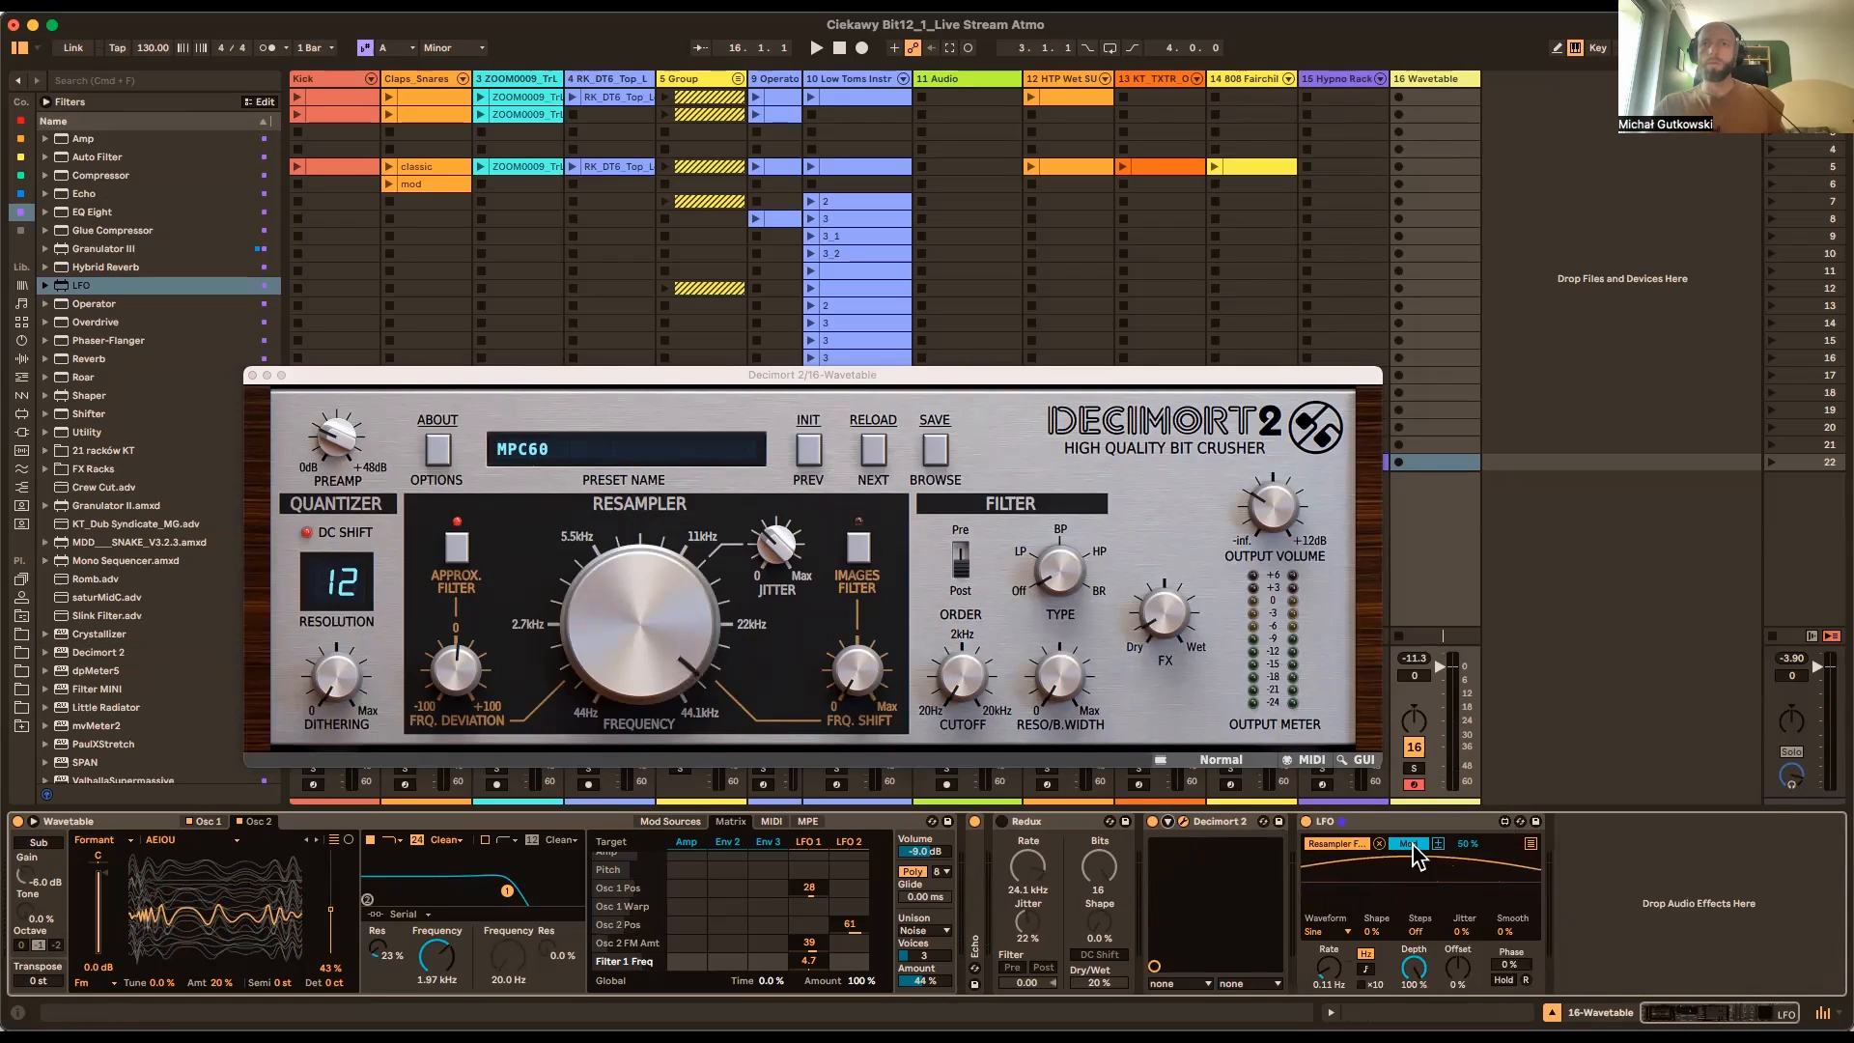
pyautogui.click(1530, 843)
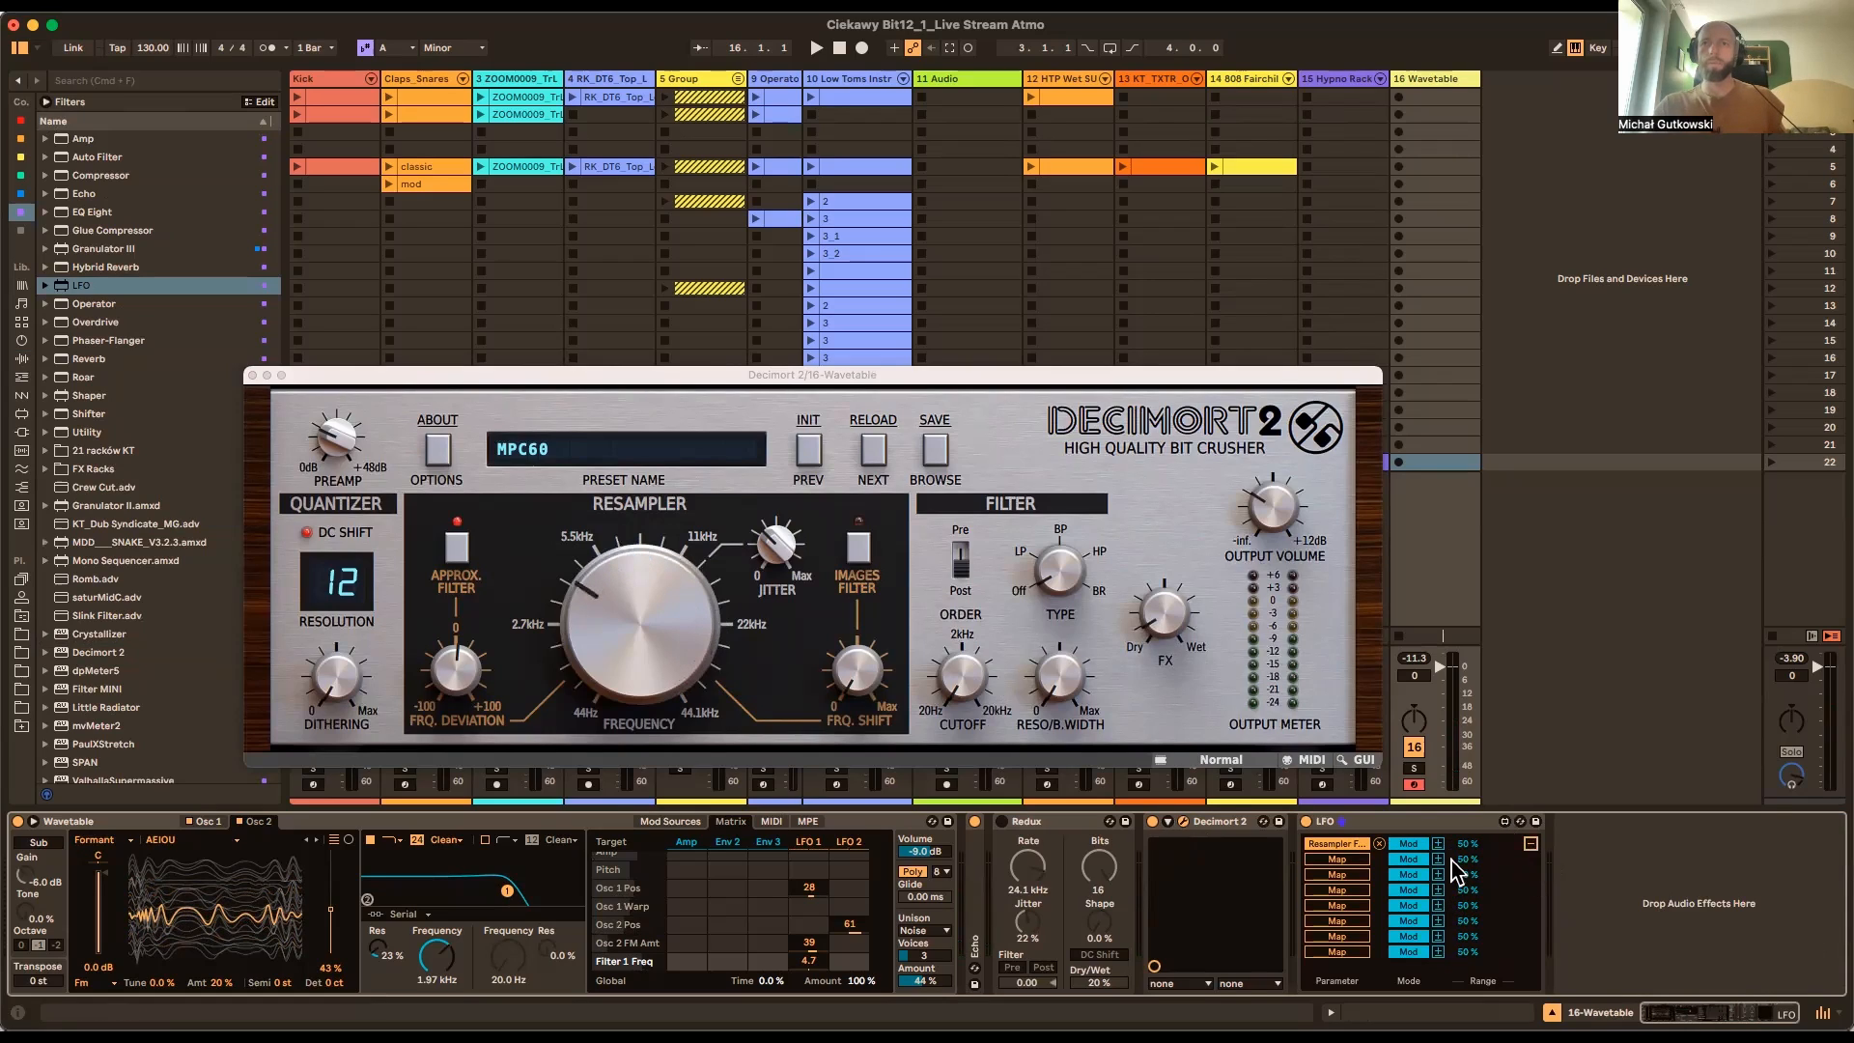
pyautogui.click(1530, 844)
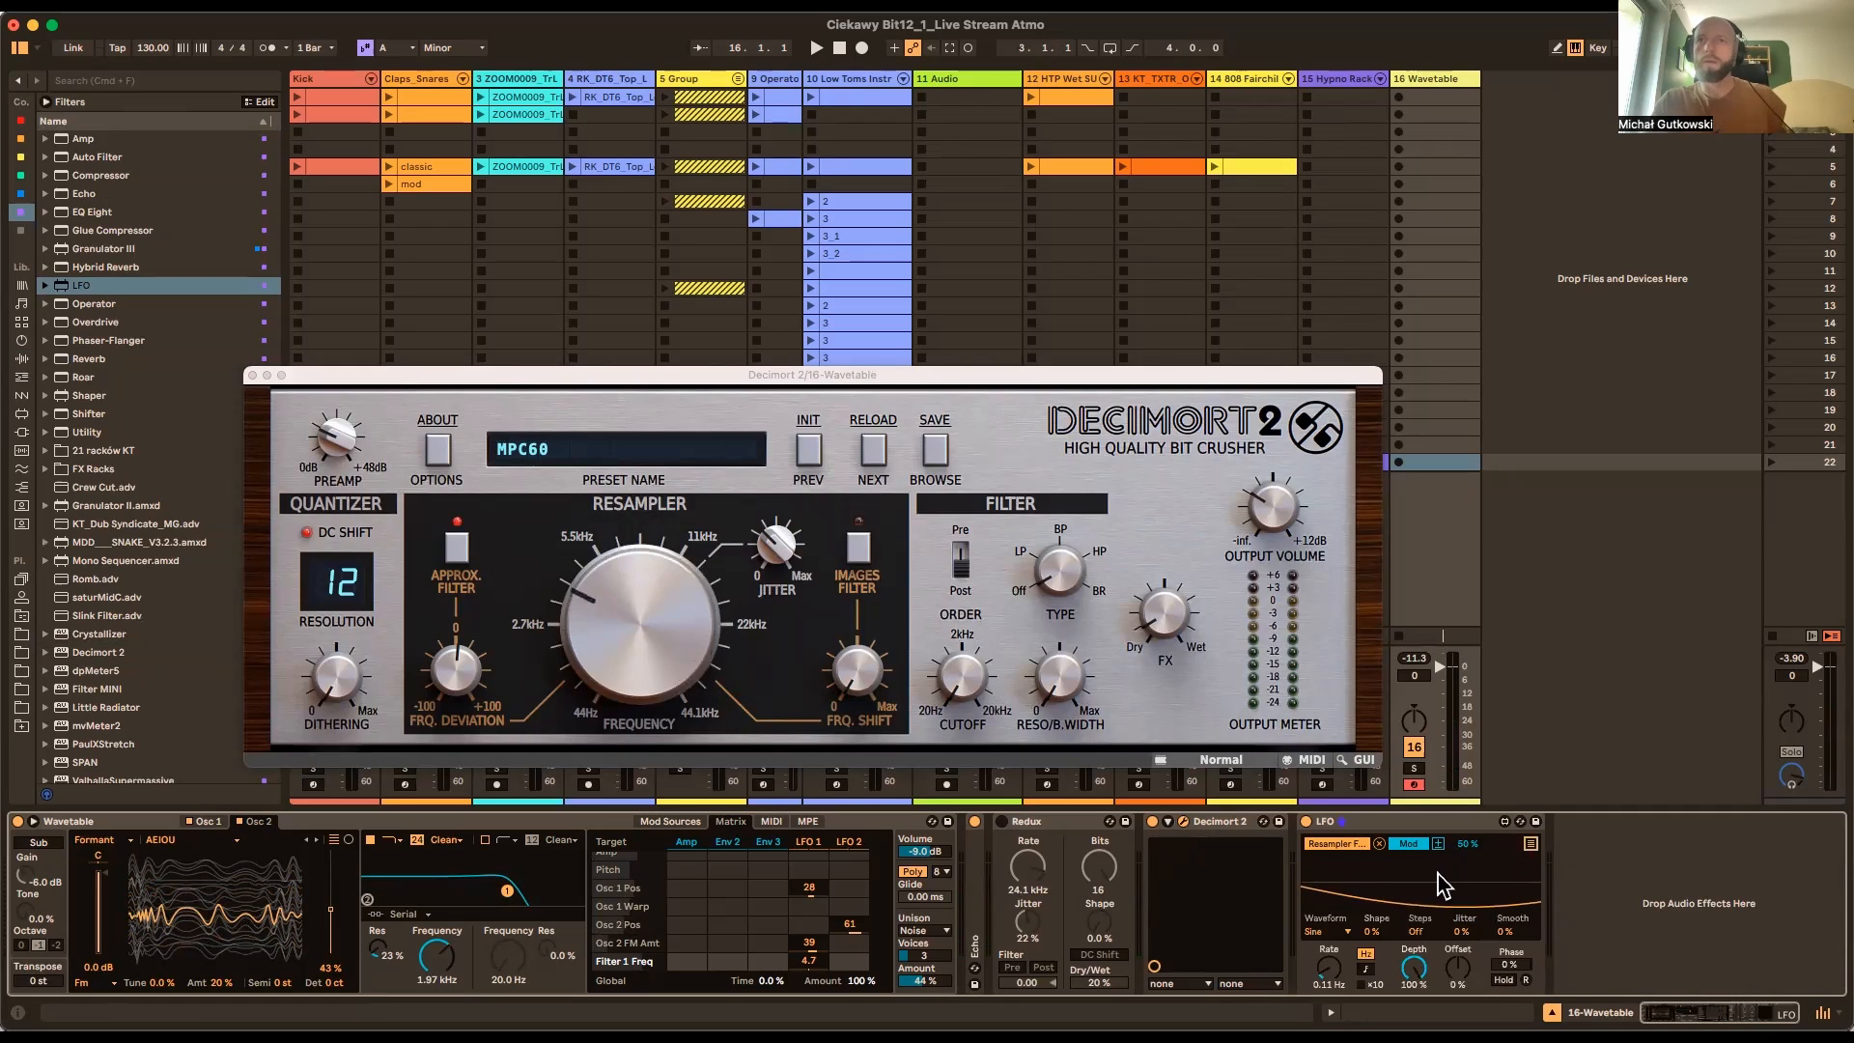
# Set the LFO's depth to 58.3% in Remote mode with a mapping range of 69% to 88%, and close Decimort 2's window
pyautogui.moveTo(1424, 962)
pyautogui.mouseDown()
pyautogui.moveTo(1414, 988)
pyautogui.moveTo(1413, 973)
pyautogui.mouseUp()
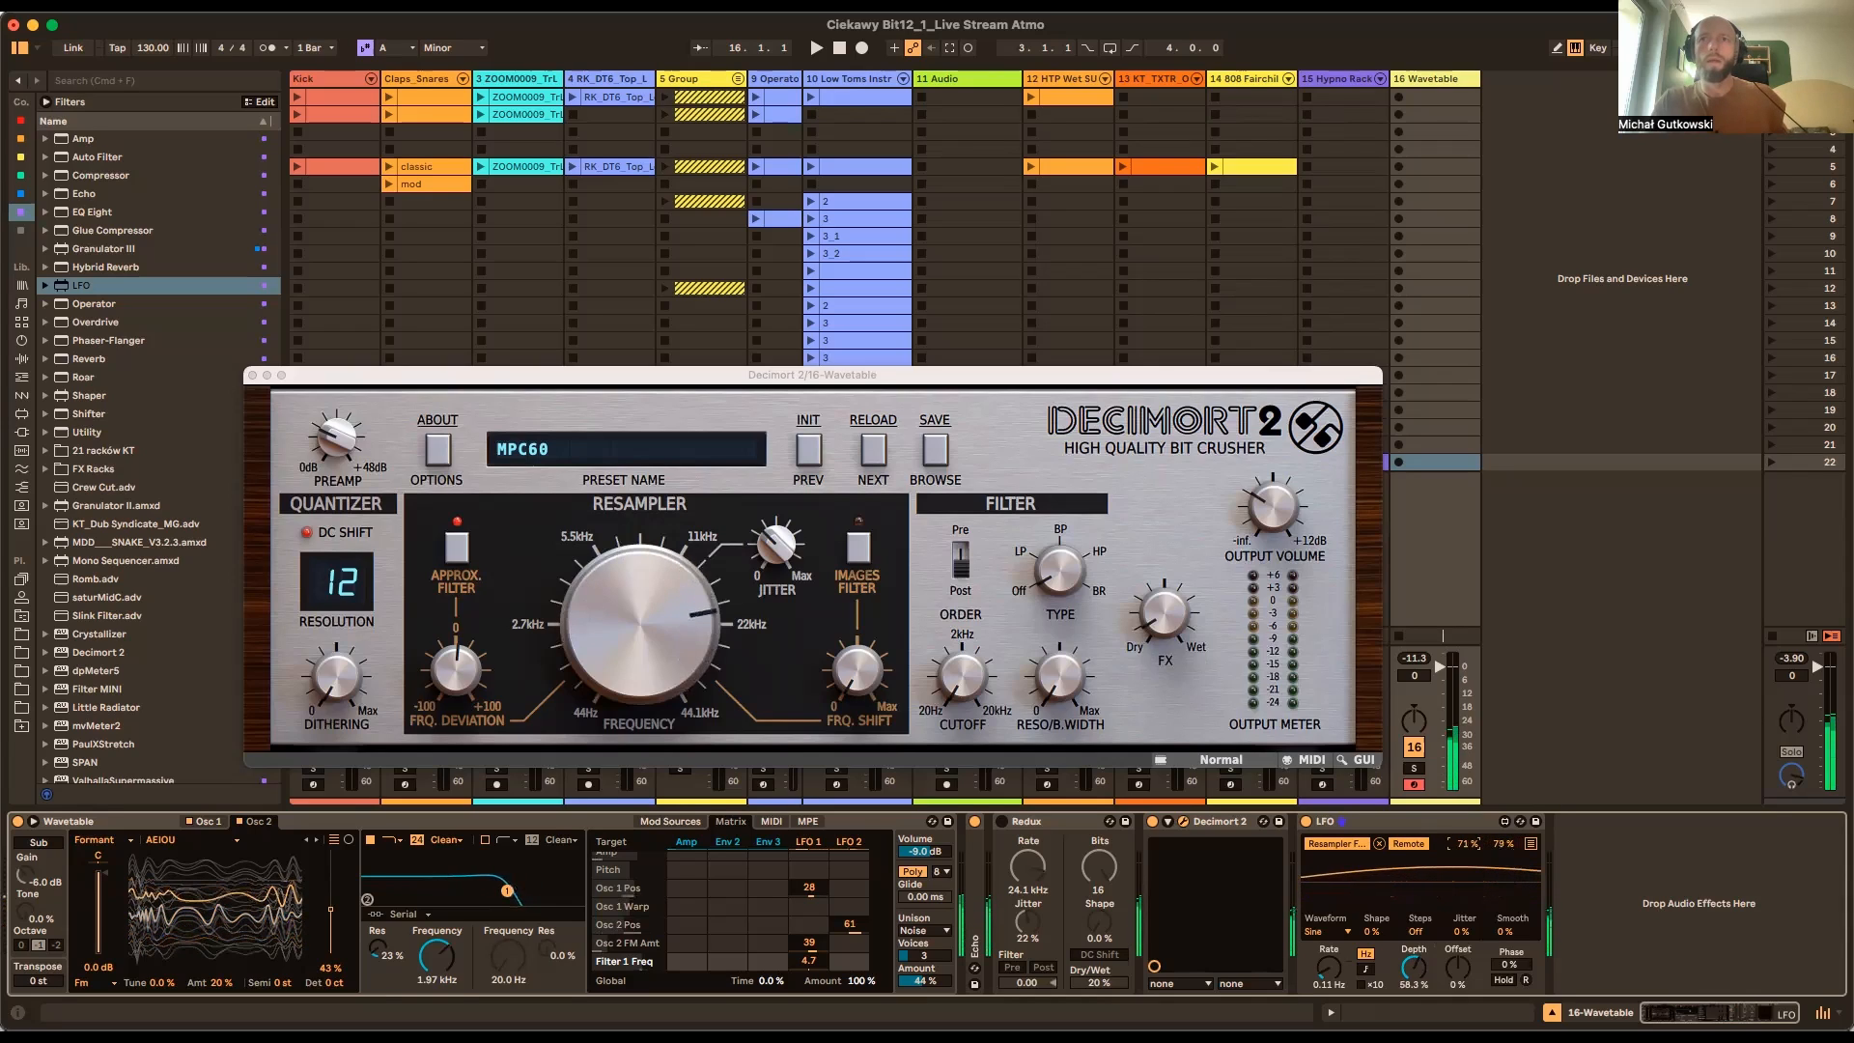
pyautogui.moveTo(1472, 842)
pyautogui.mouseDown()
pyautogui.moveTo(1472, 811)
pyautogui.moveTo(1492, 832)
pyautogui.mouseUp()
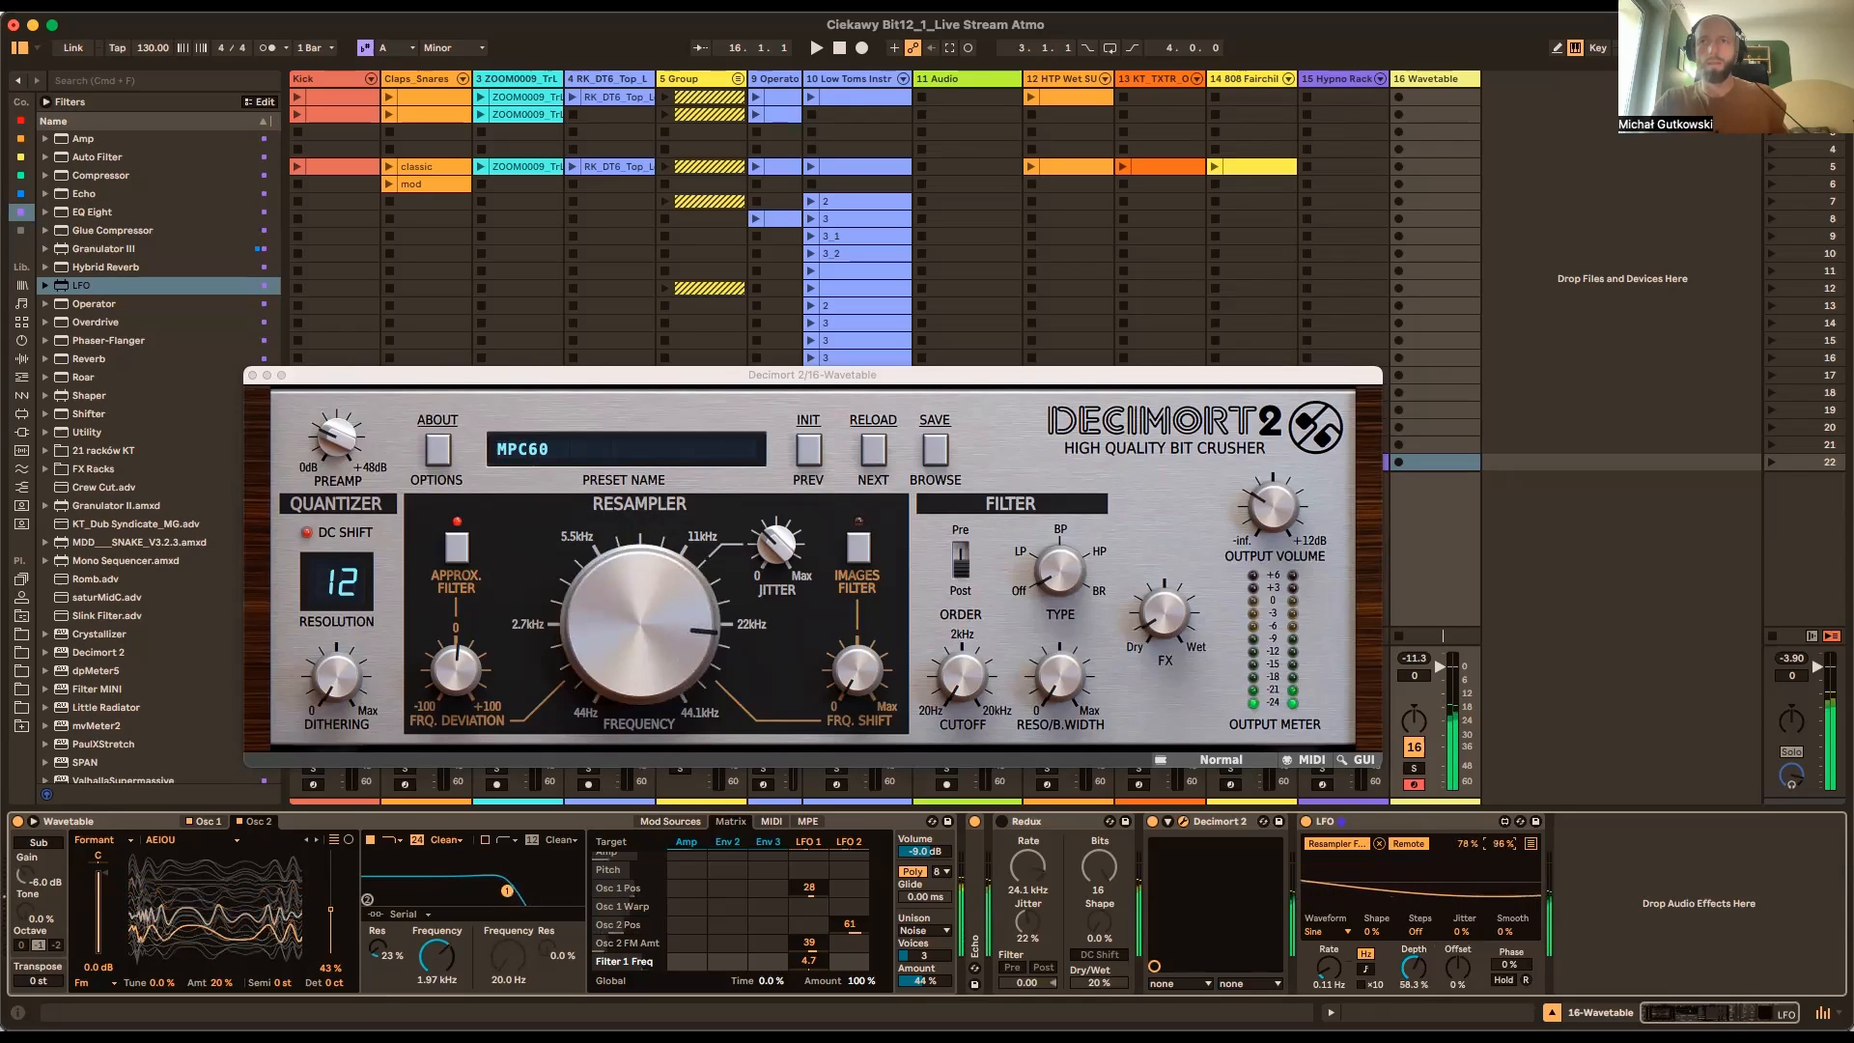
pyautogui.click(1470, 845)
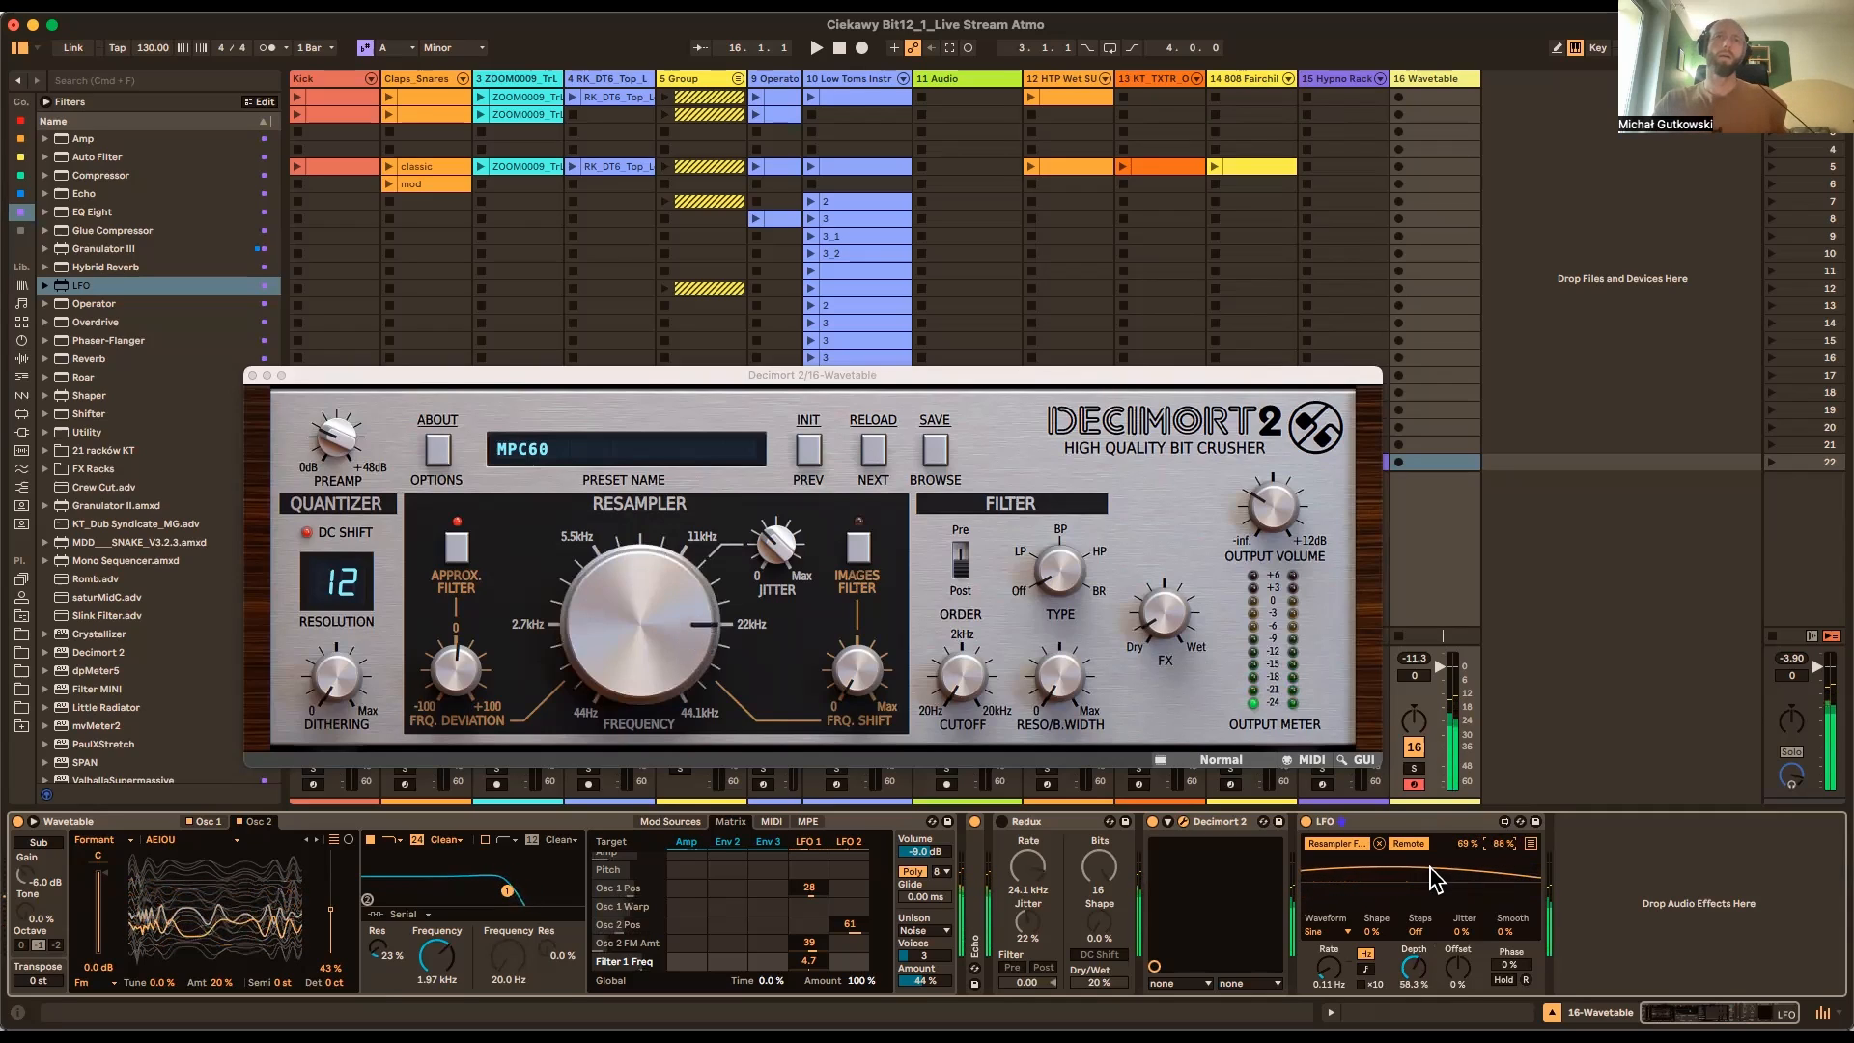
pyautogui.click(253, 376)
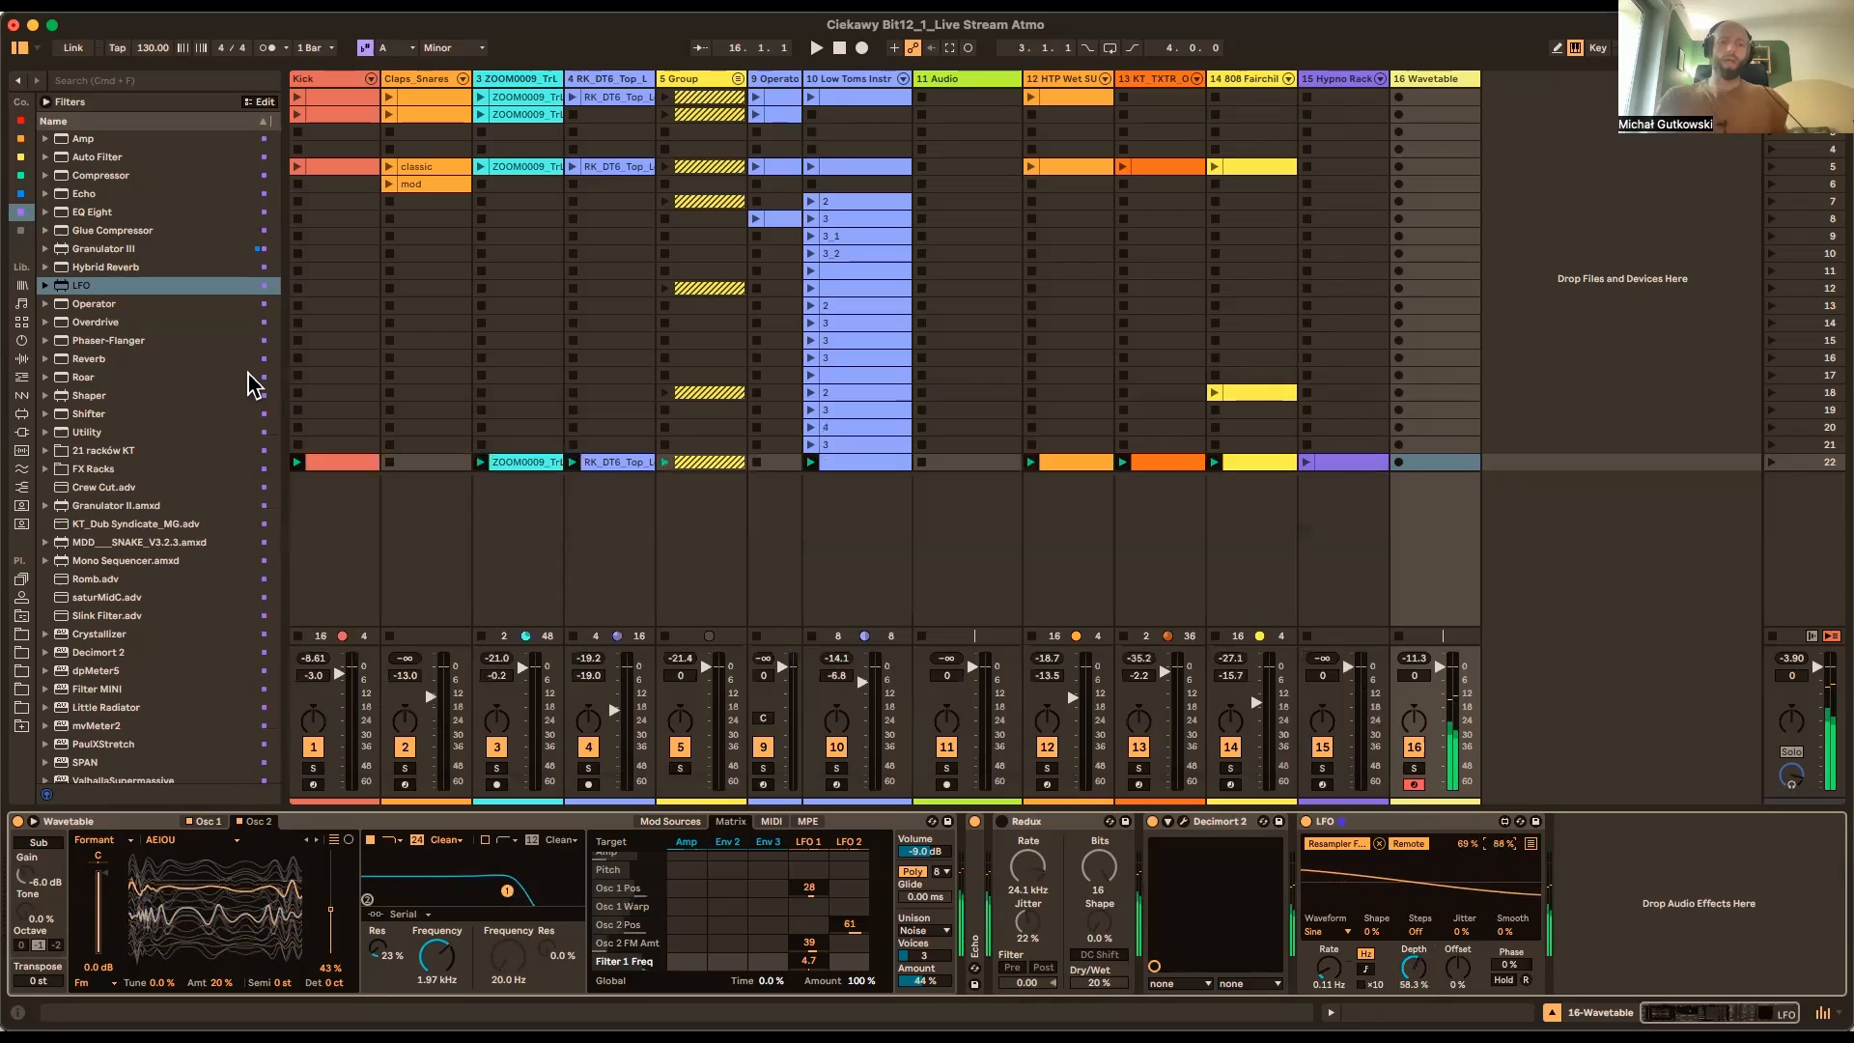
# Deactivate the KT_TXTR track and the ZOOM0009 track, and play the set
pyautogui.press('Return')
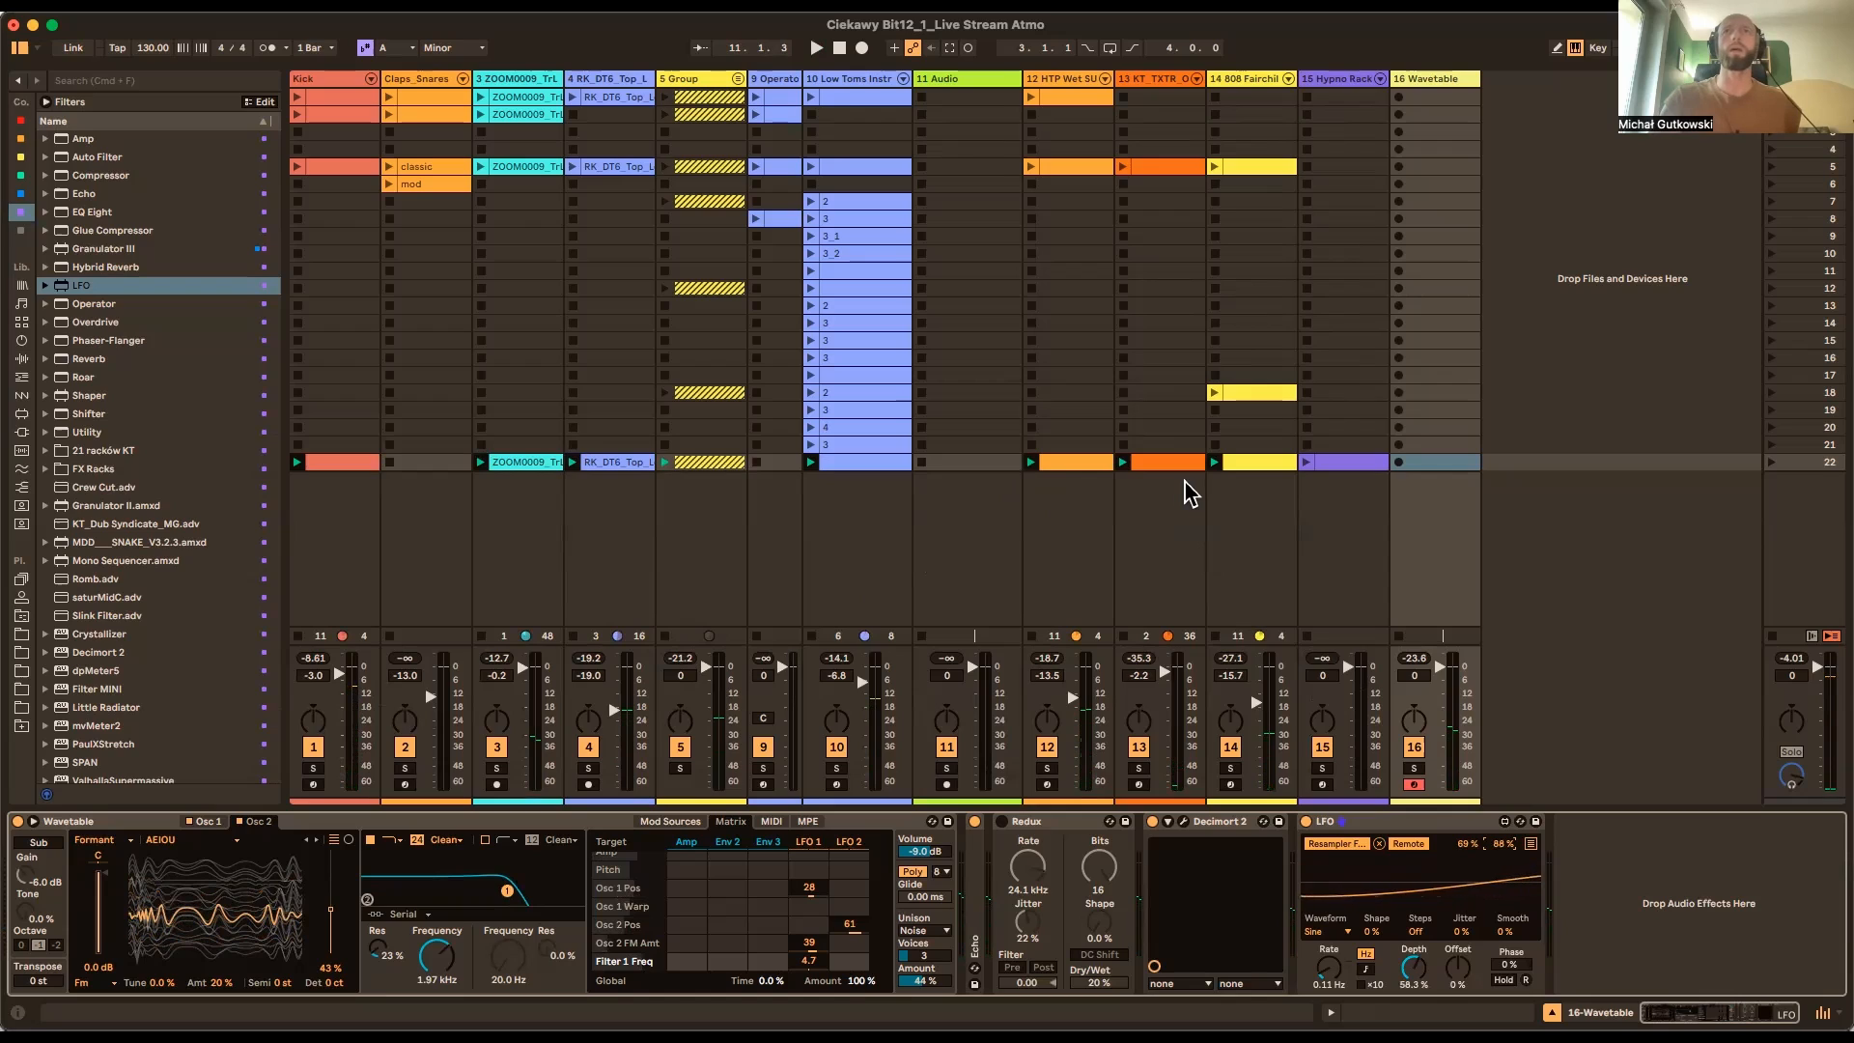
pyautogui.click(1136, 749)
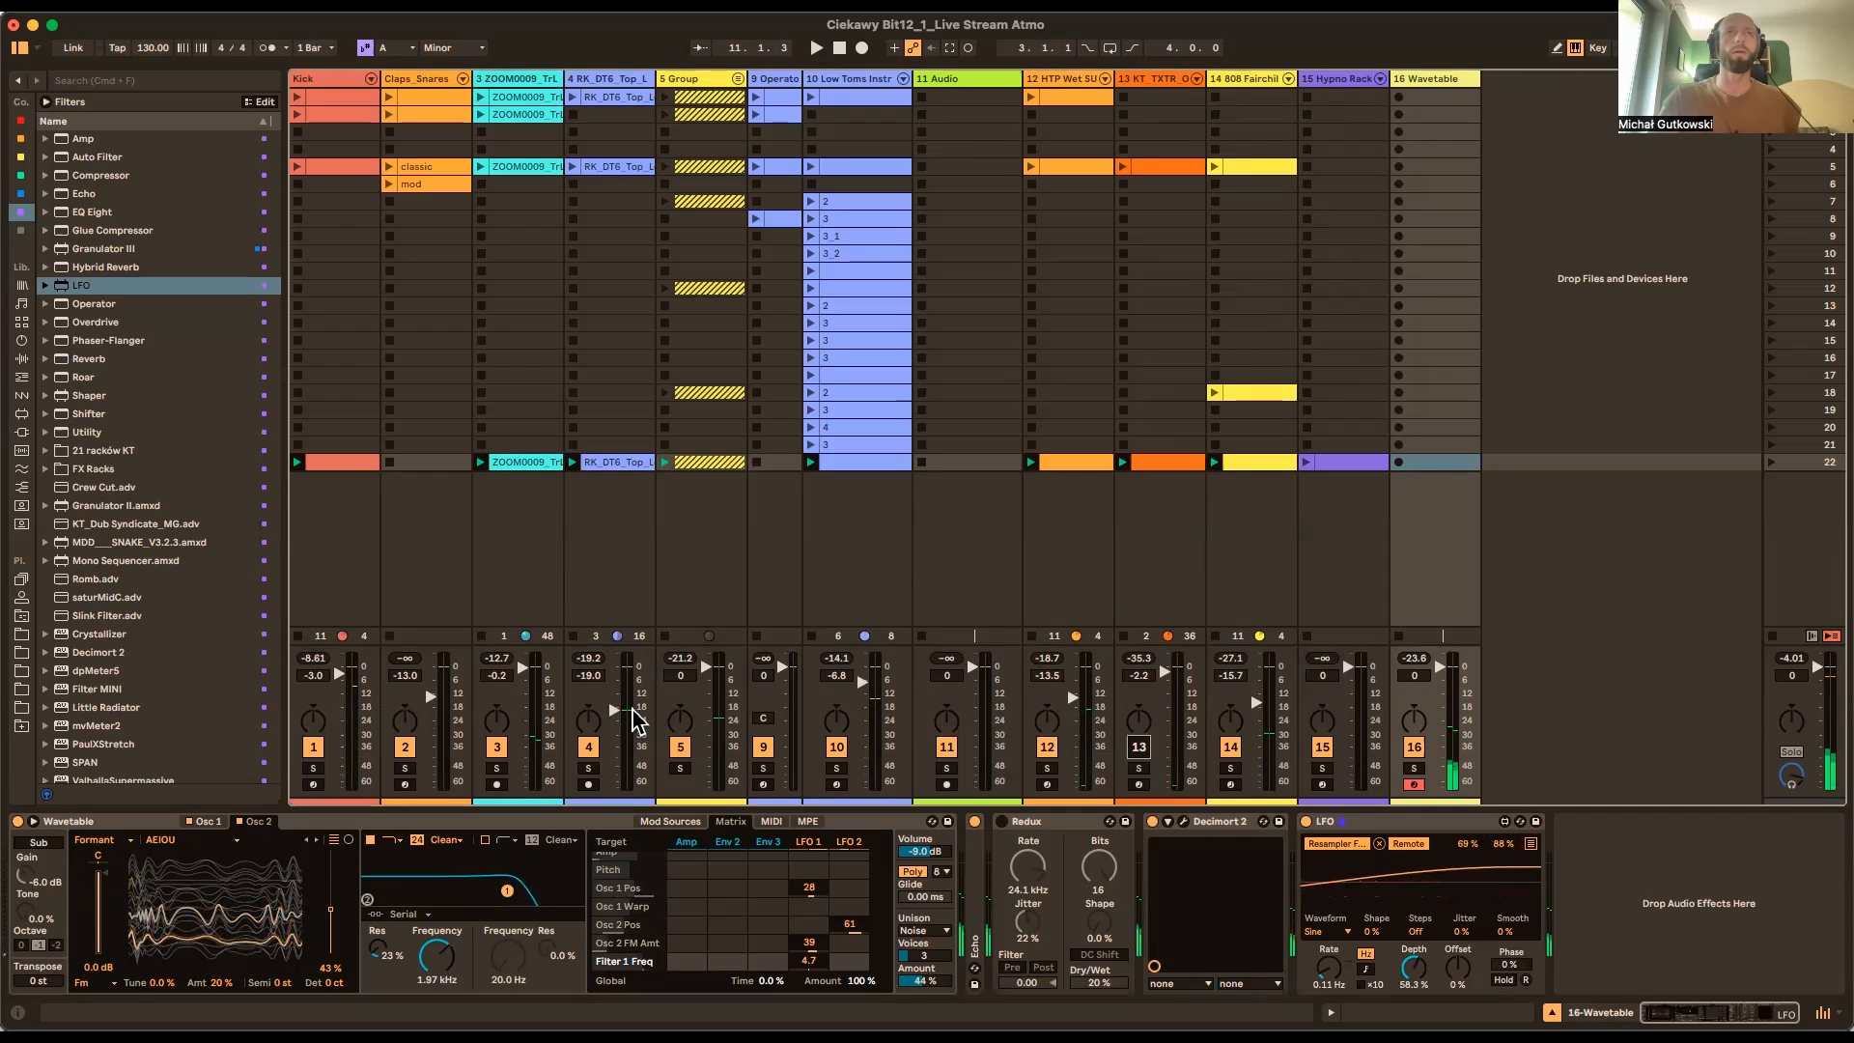
pyautogui.click(497, 748)
pyautogui.press('space')
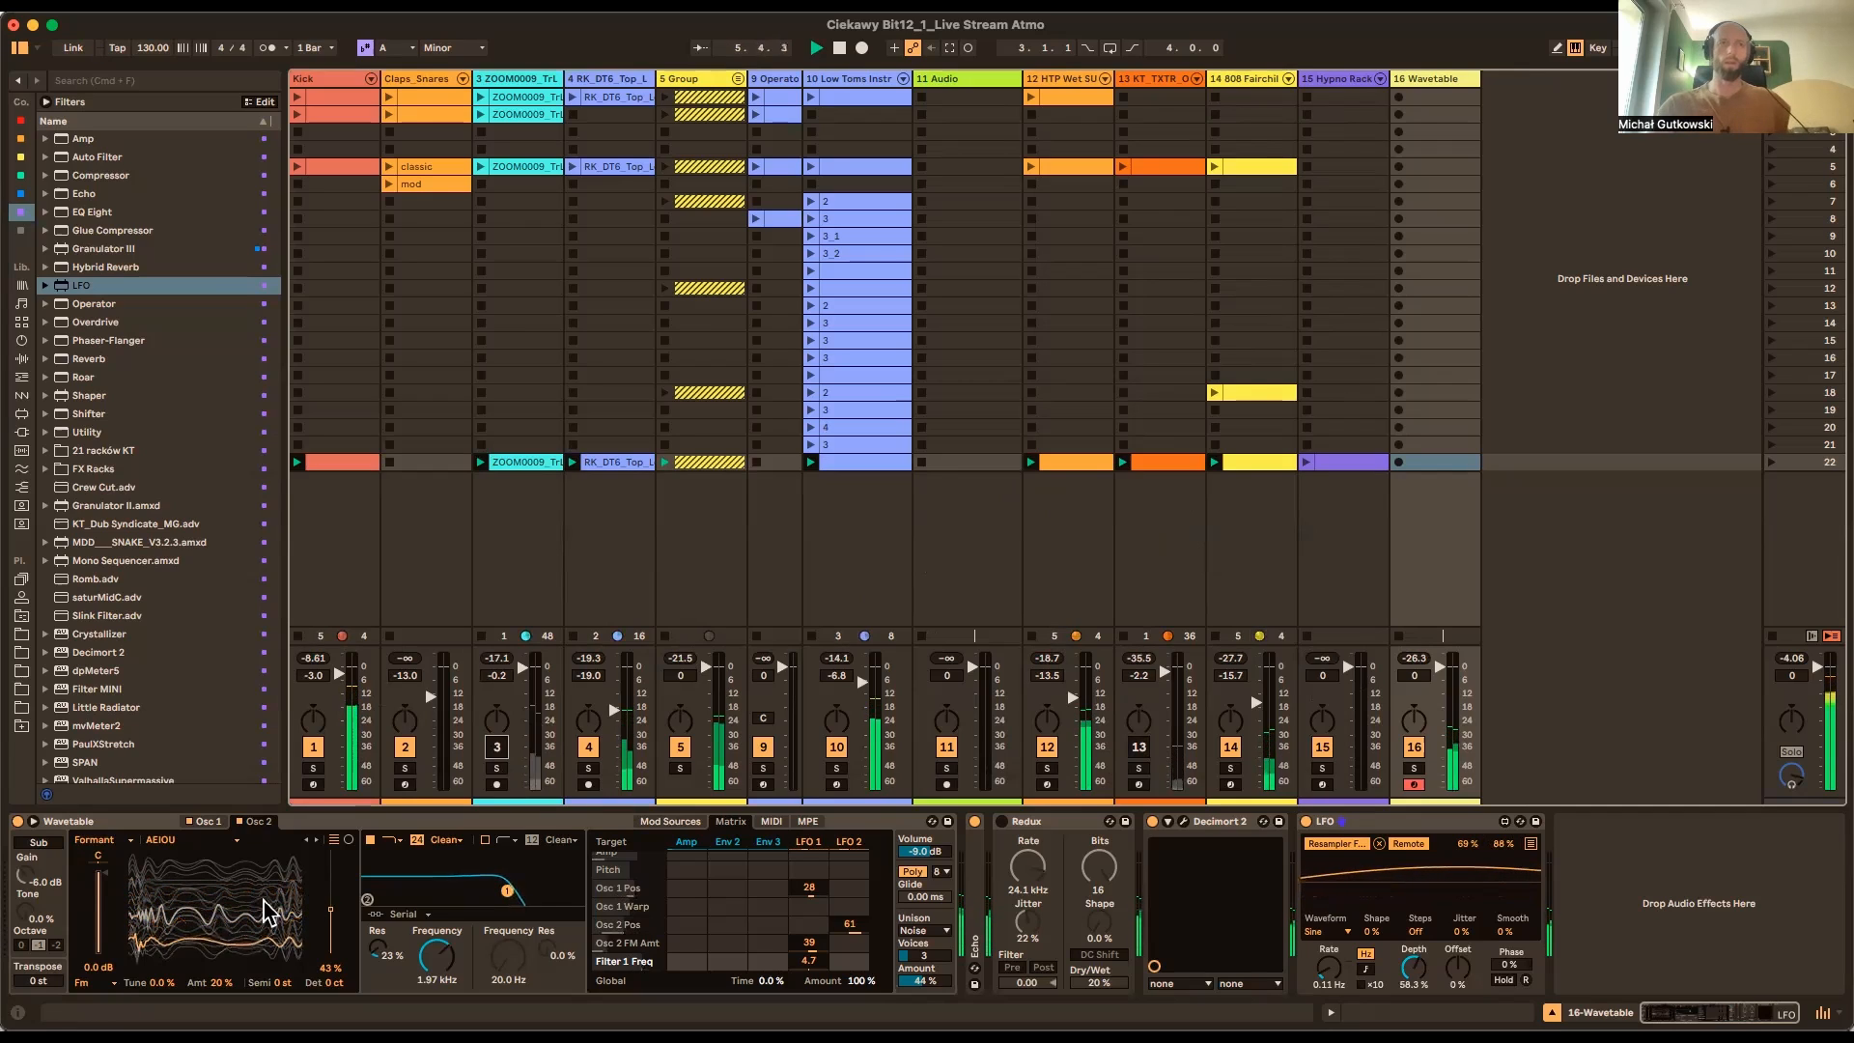
# Enable Wavetable's sub oscillator with its tone at 50%, and play the set again
pyautogui.click(37, 843)
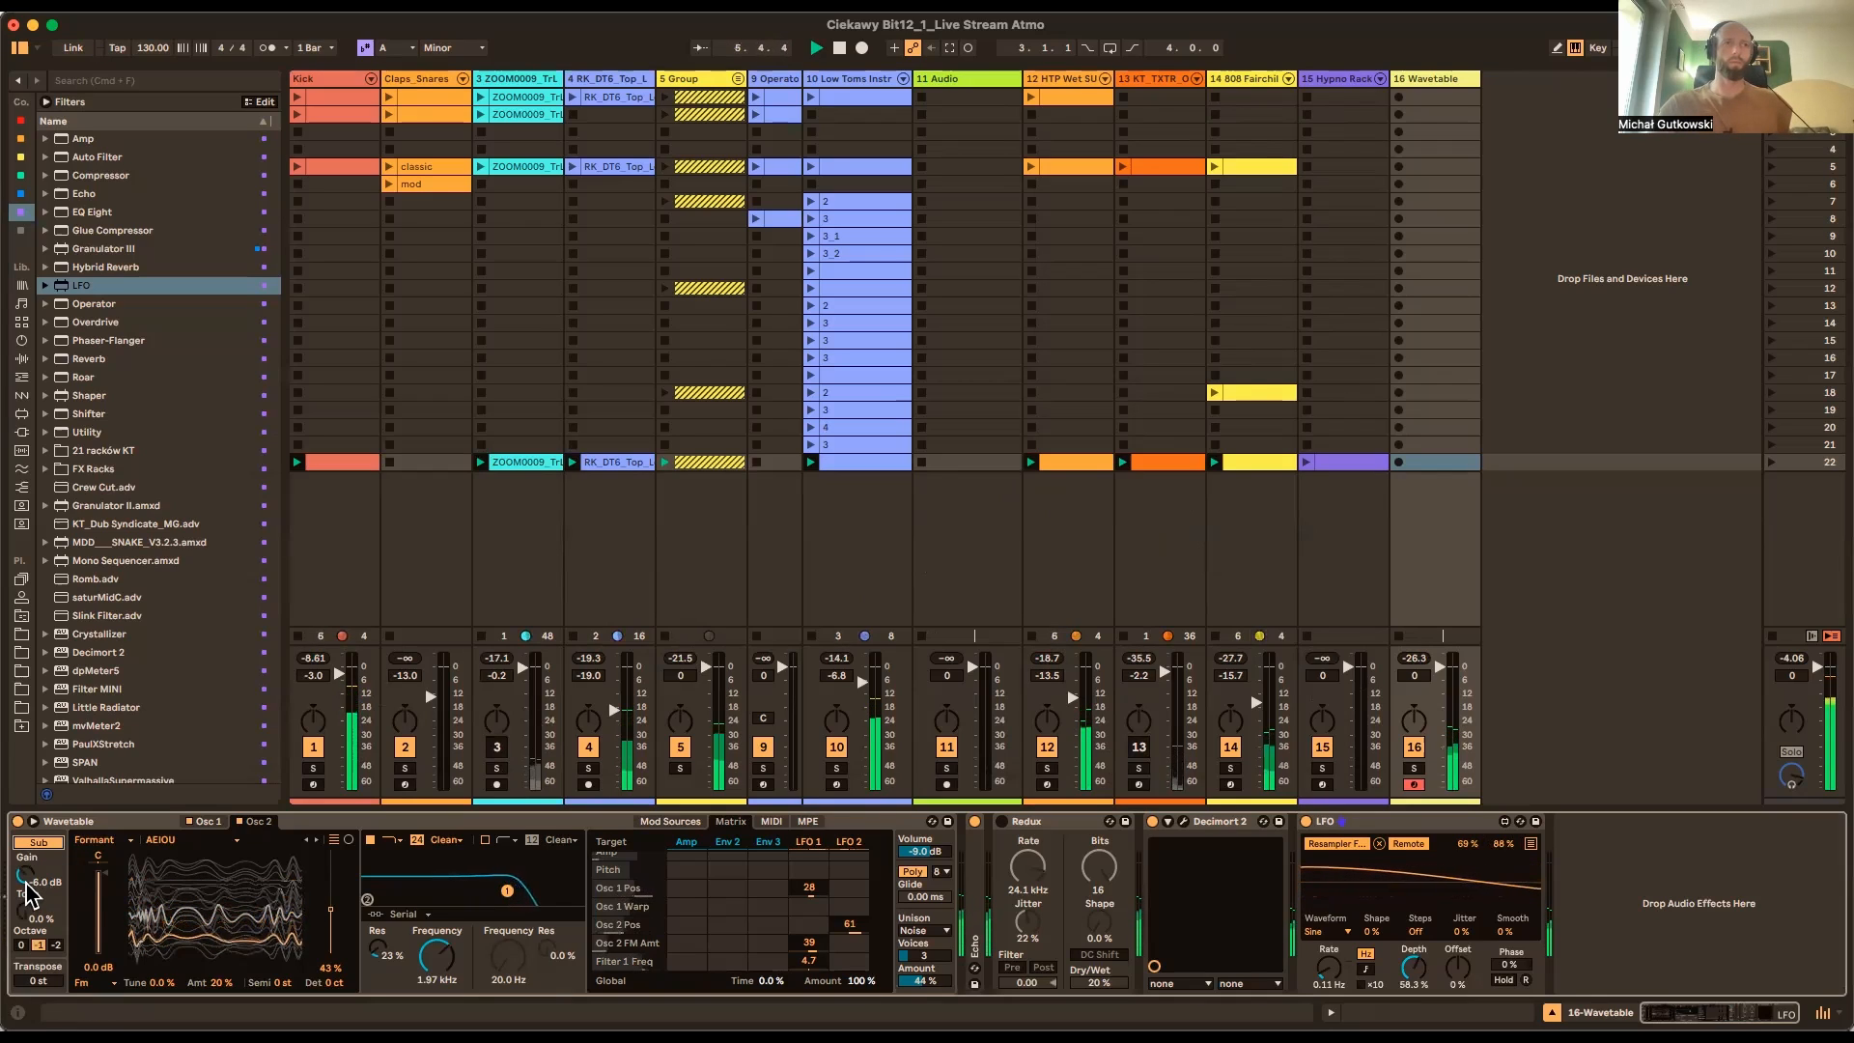
pyautogui.moveTo(38, 918); pyautogui.dragTo(29, 920)
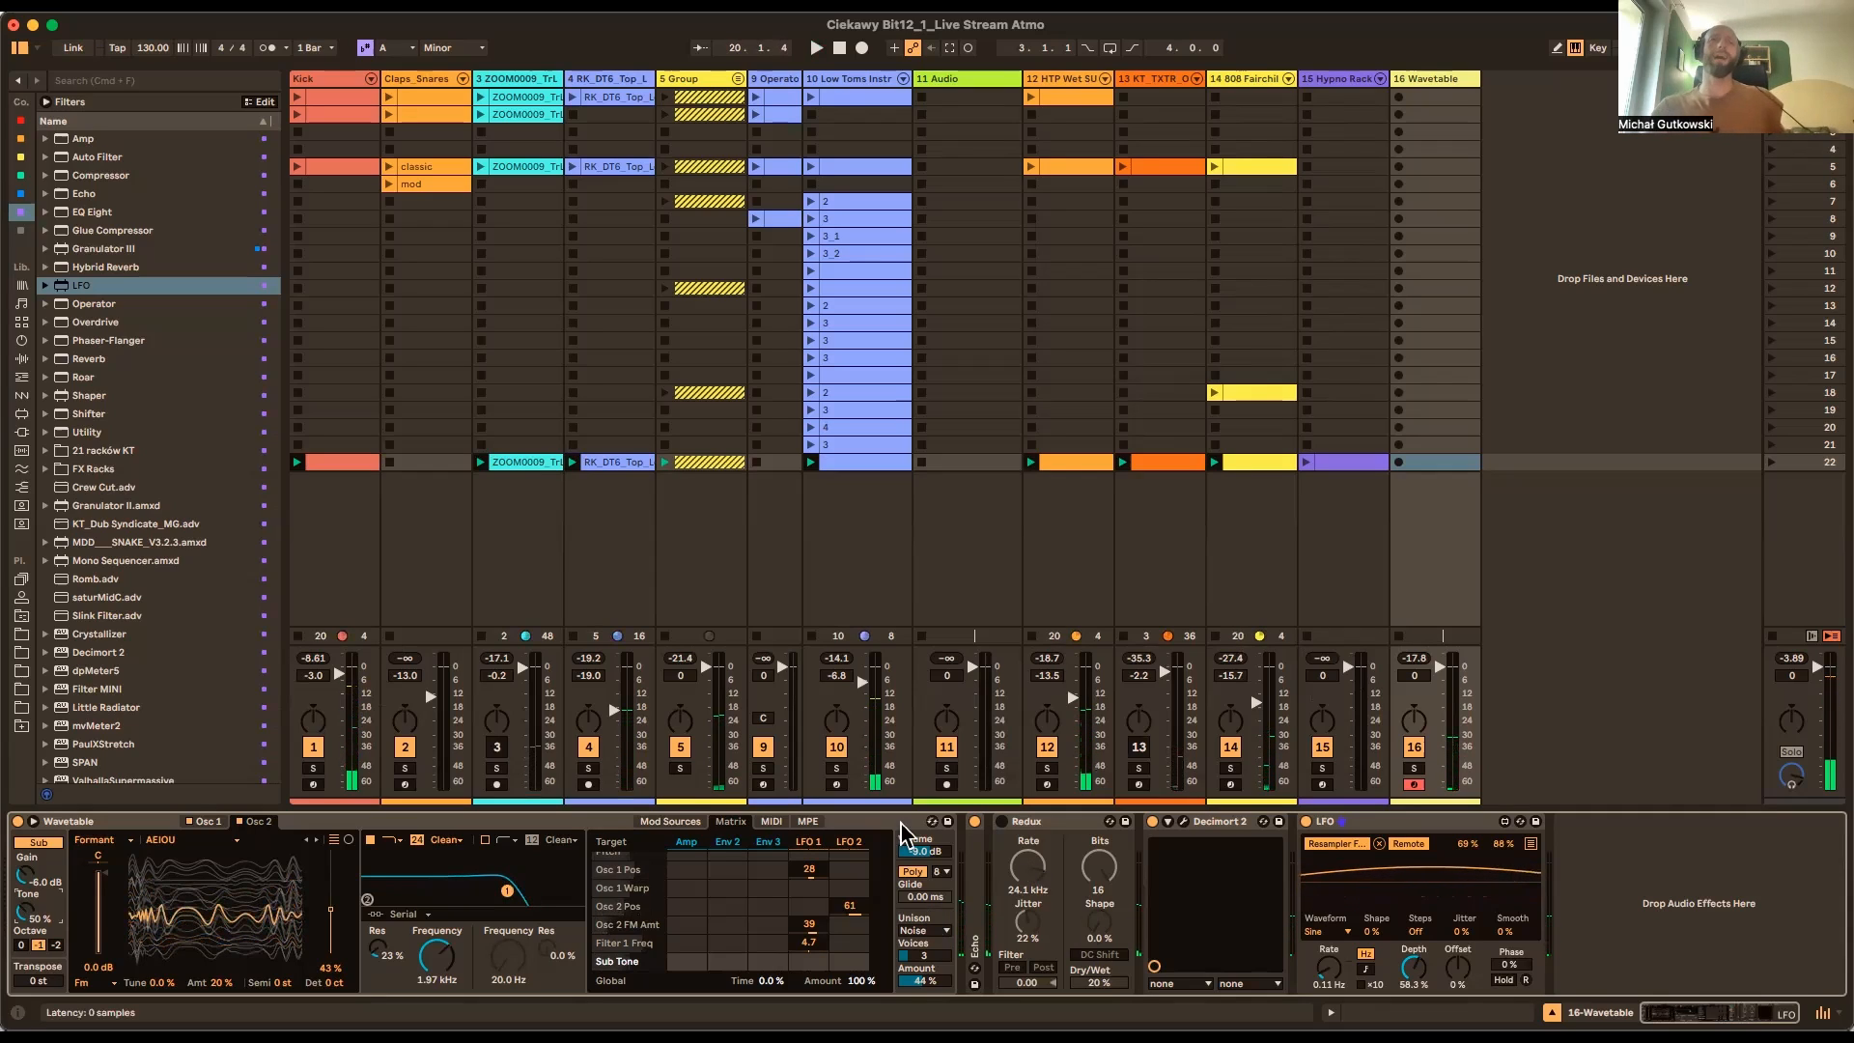
pyautogui.click(555, 825)
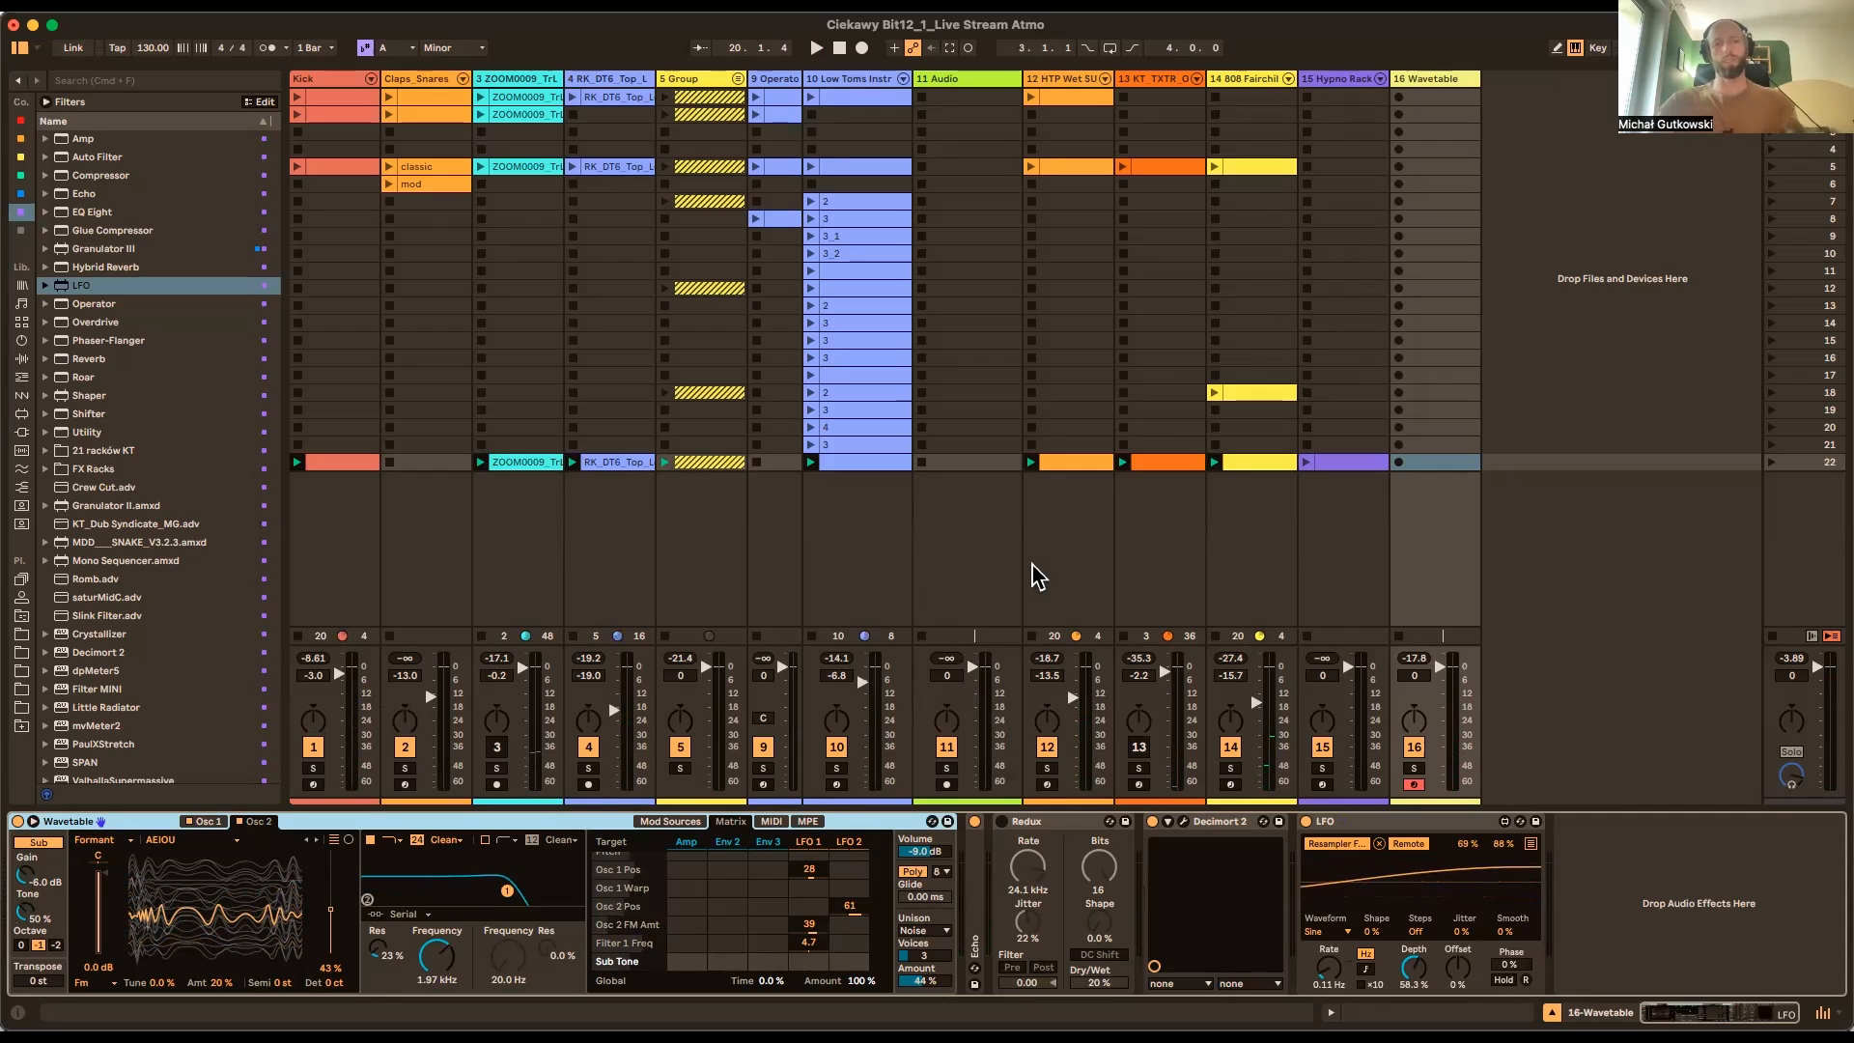
pyautogui.press('space')
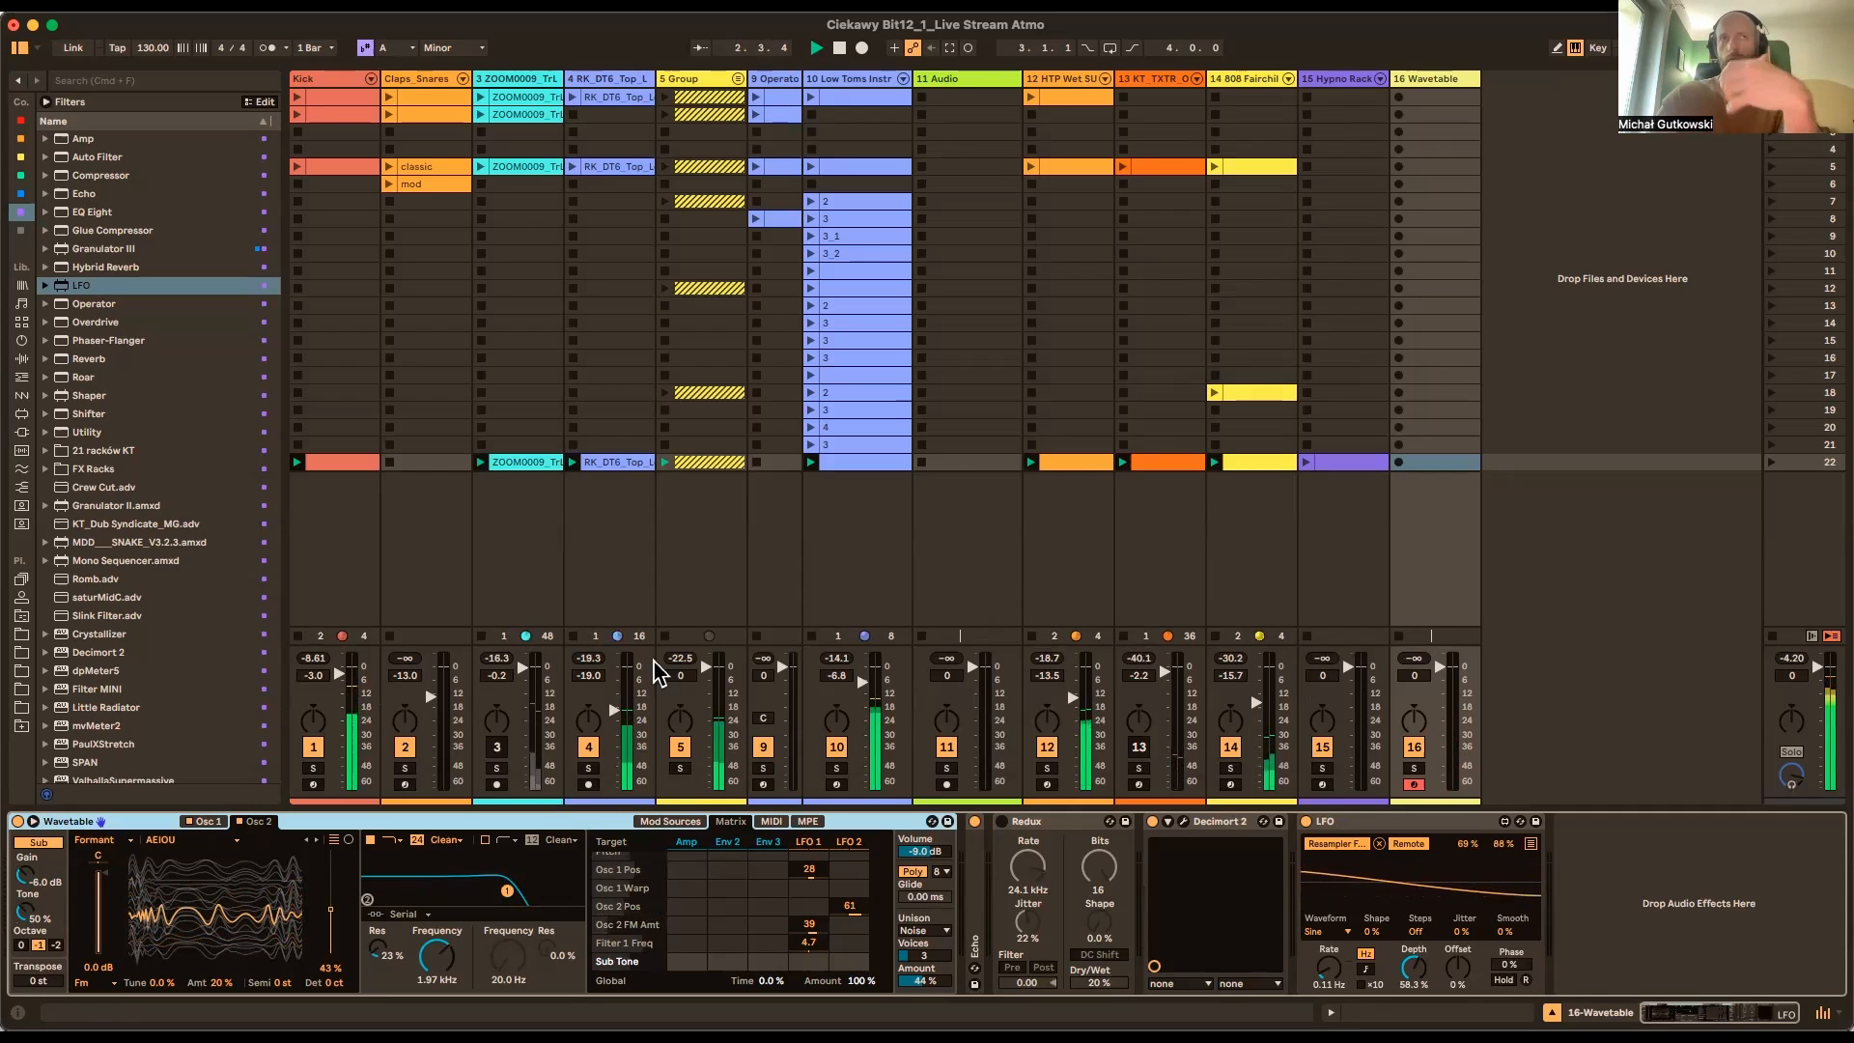
# Unfold the drum group, launch the first Hats track's scene 12 clip, and raise that track's volume to -6.8 dB
pyautogui.click(739, 98)
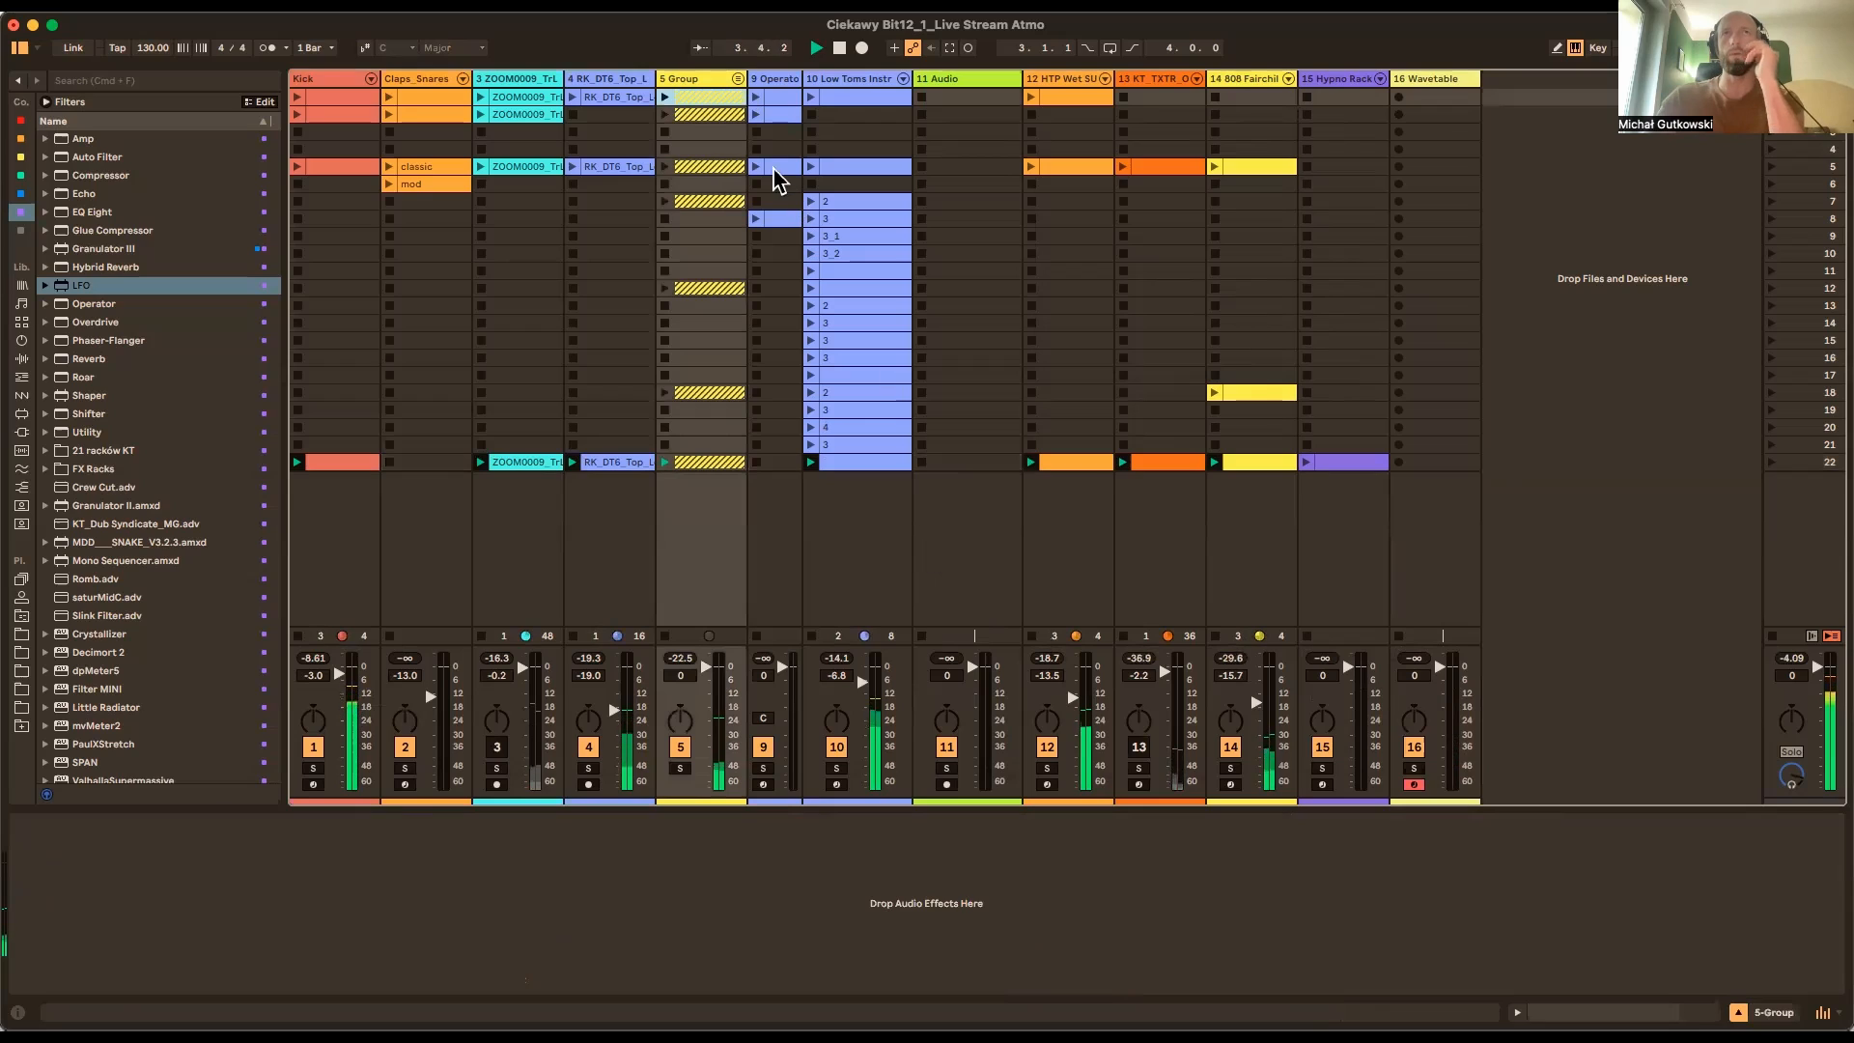
pyautogui.click(738, 78)
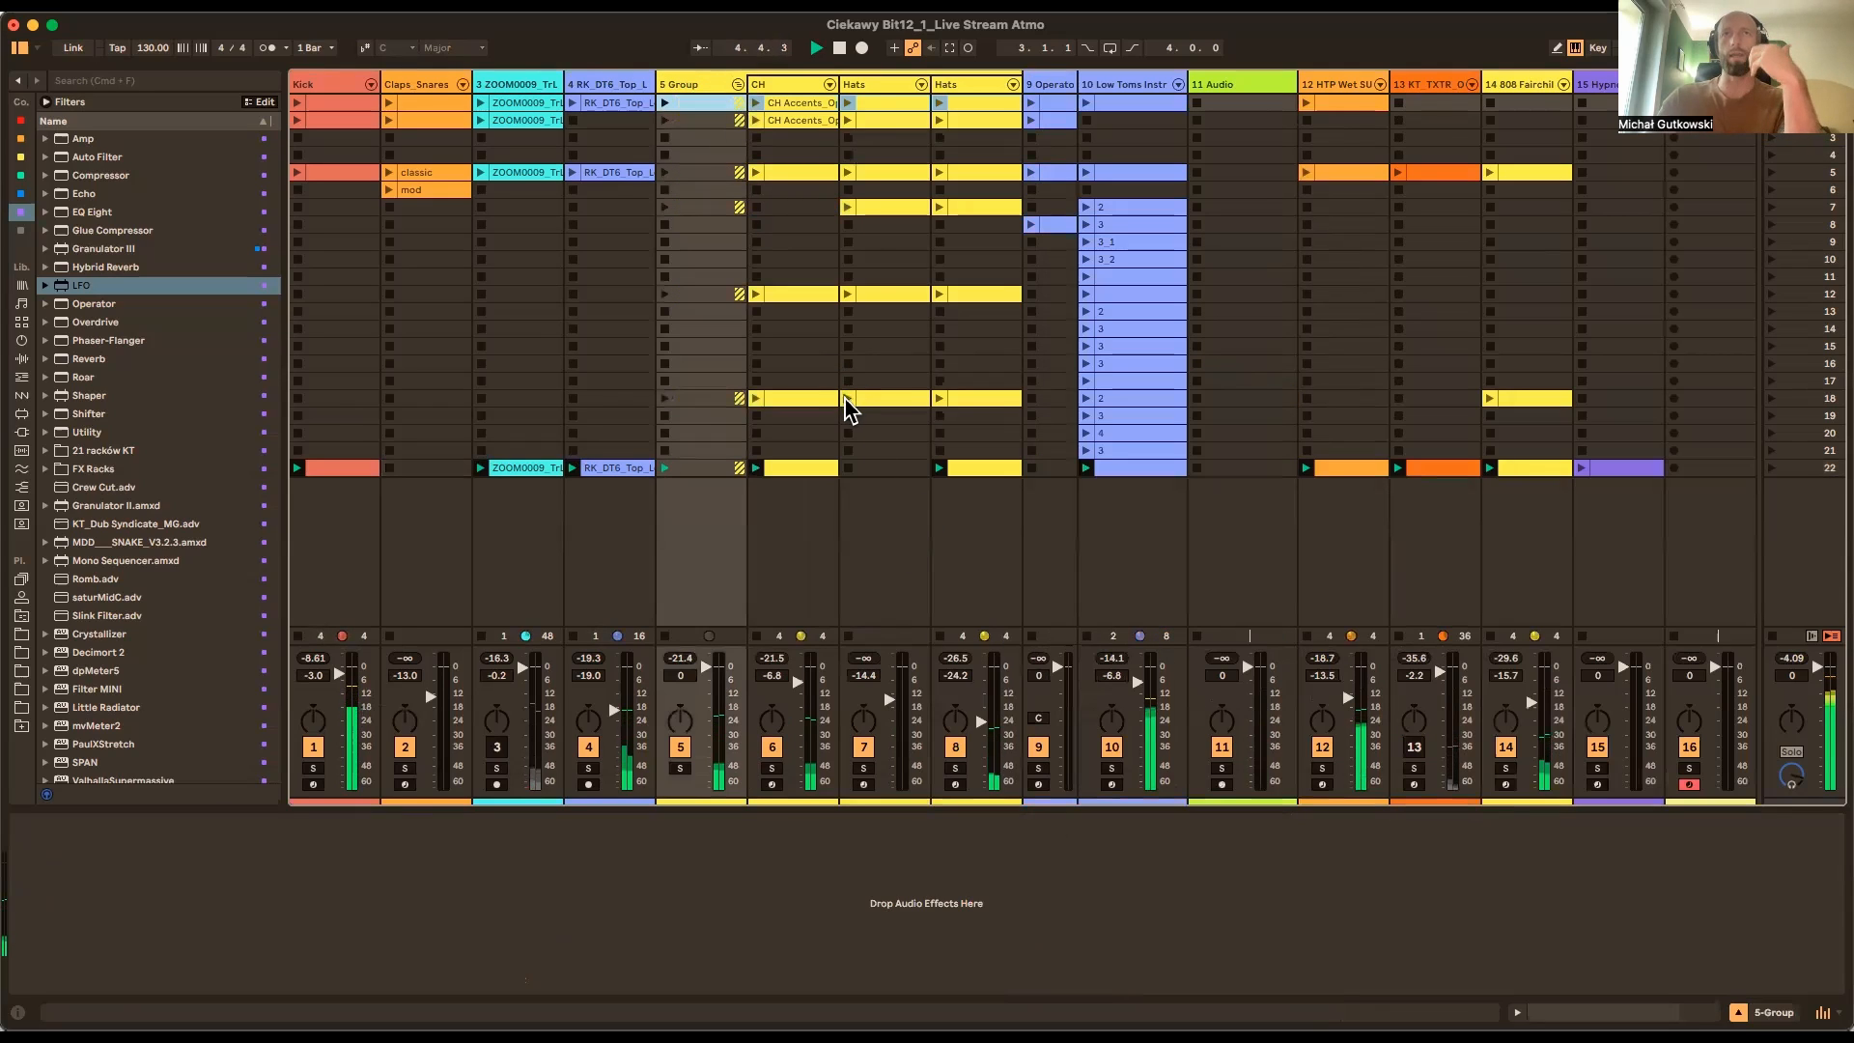
pyautogui.click(847, 172)
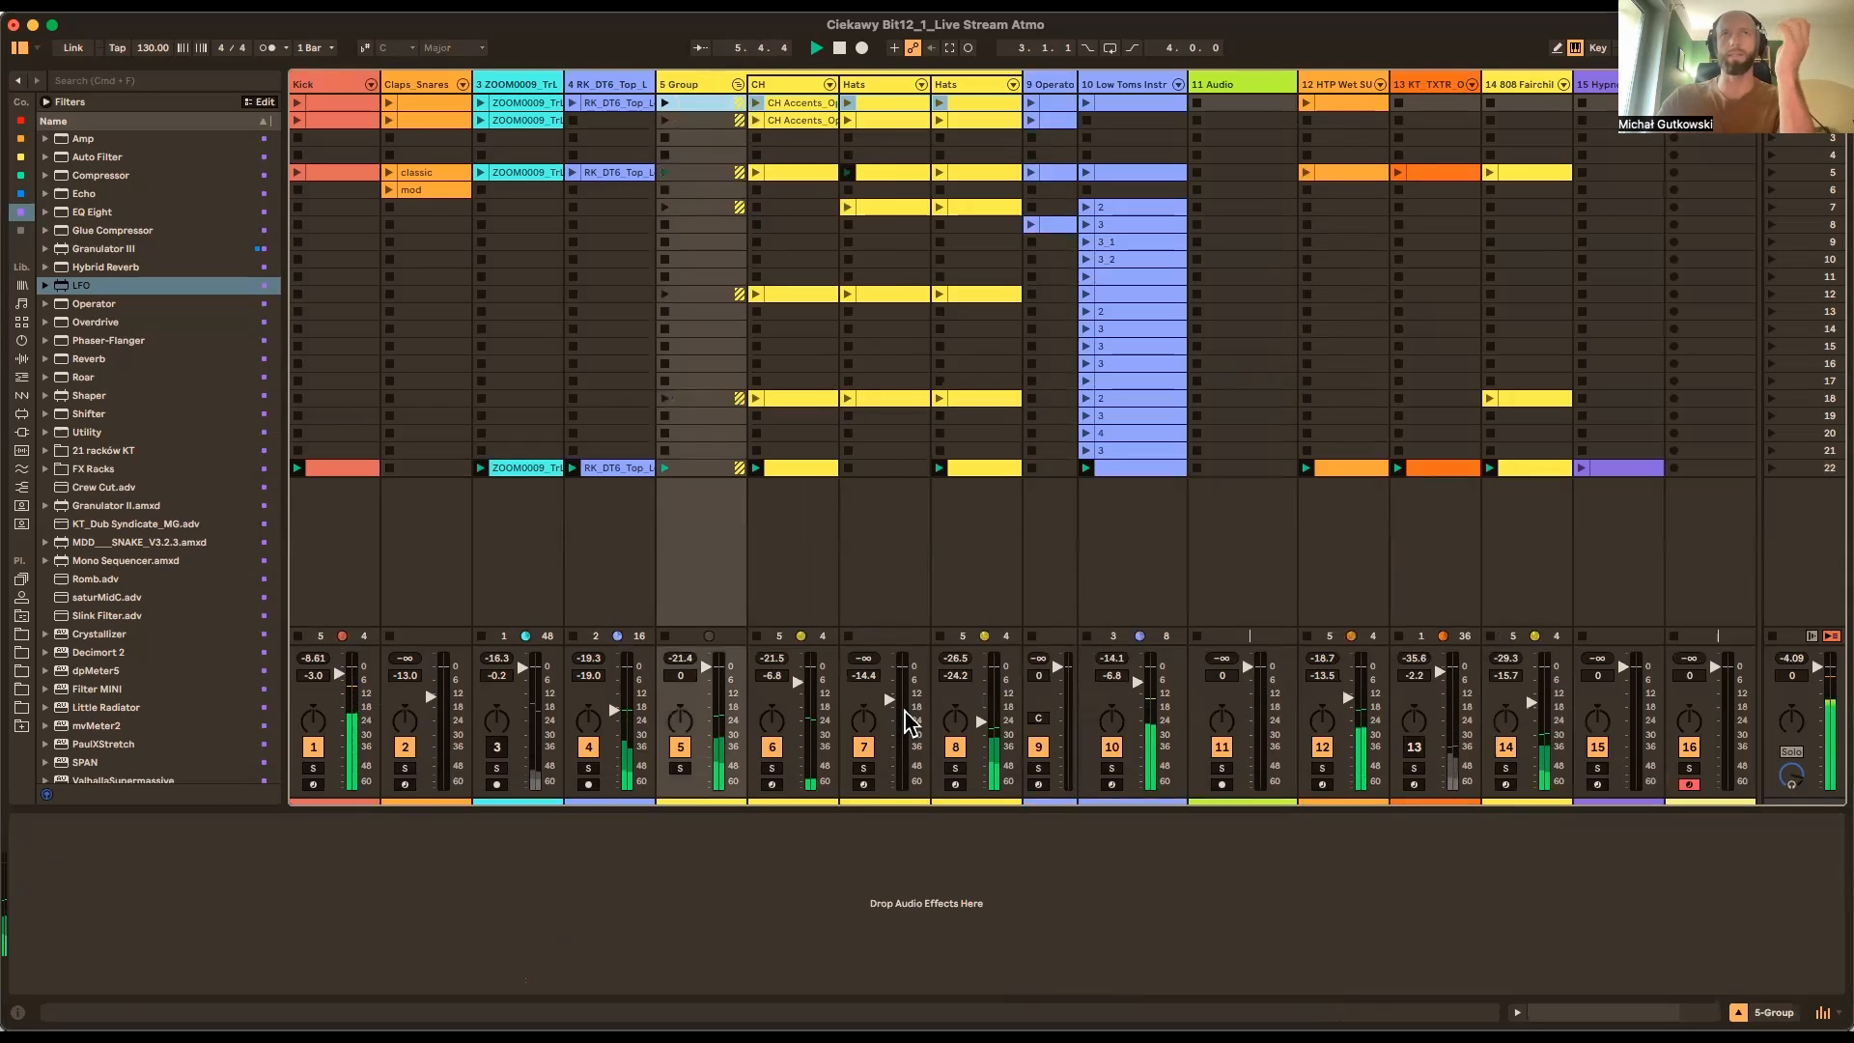
pyautogui.click(848, 295)
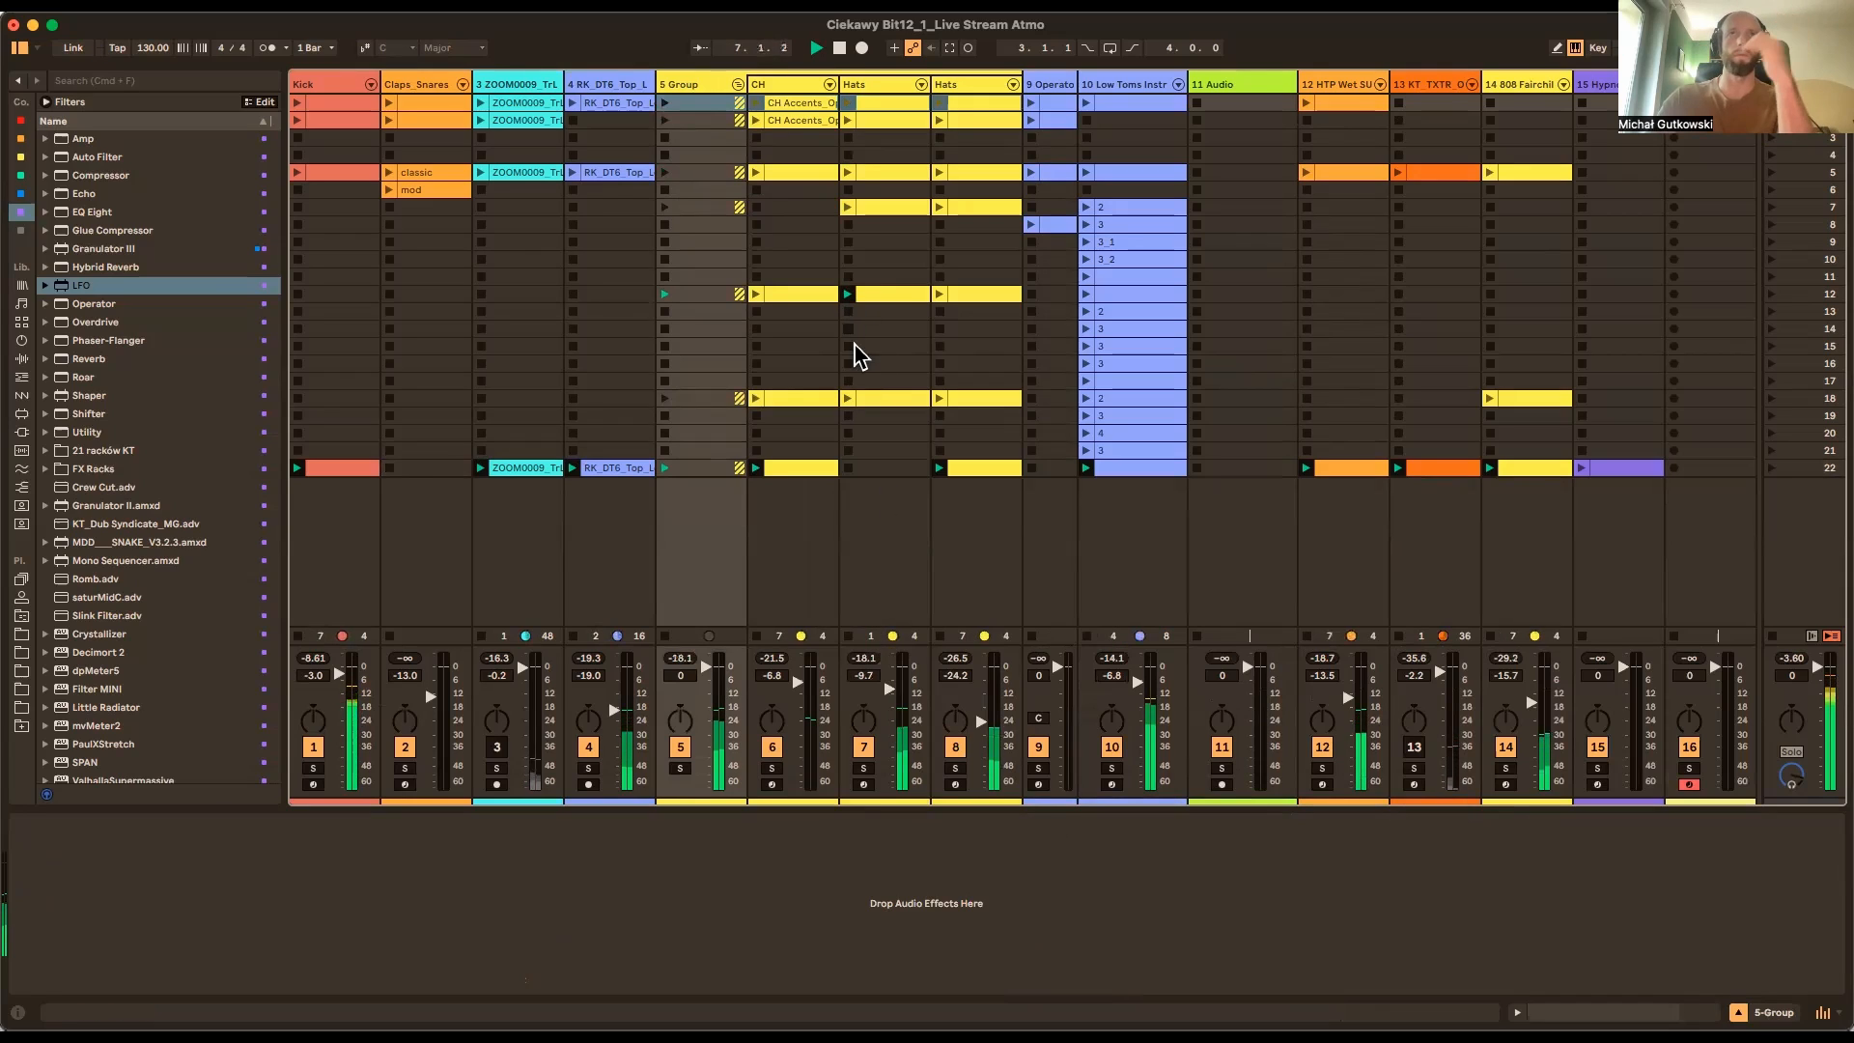
pyautogui.moveTo(898, 697); pyautogui.dragTo(898, 691)
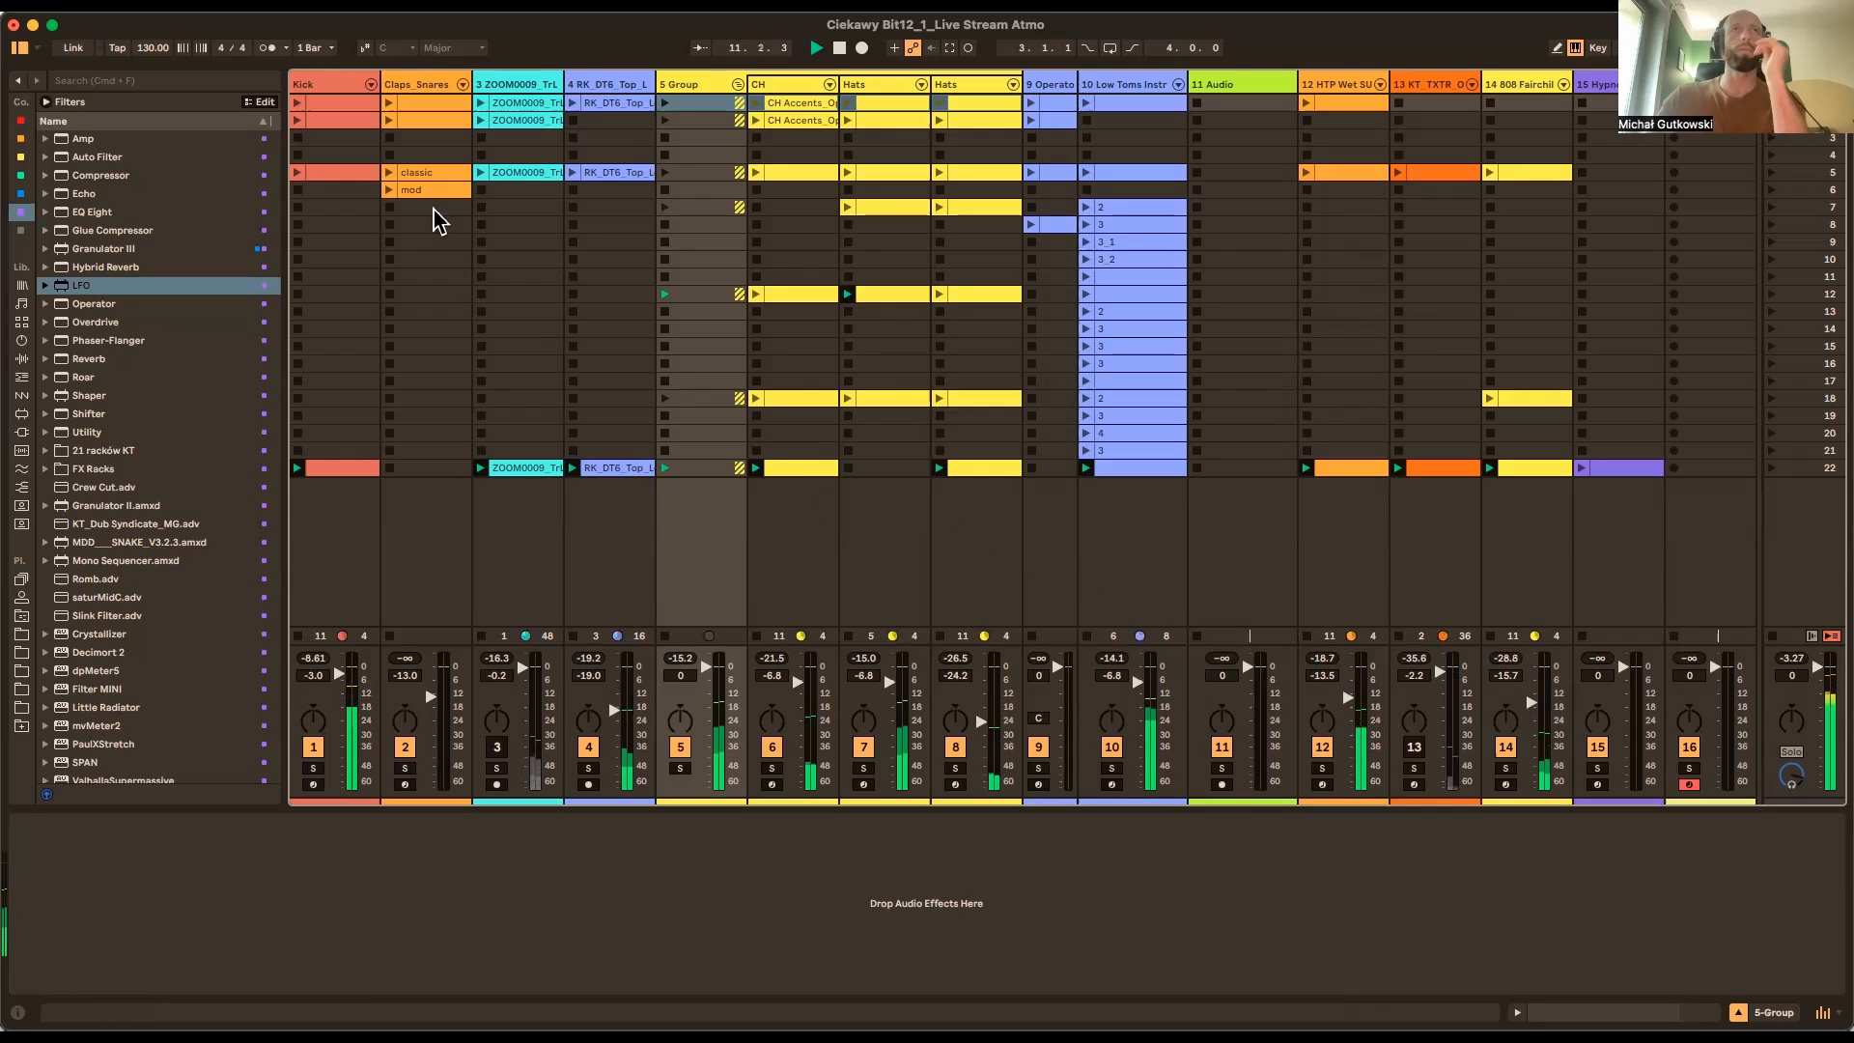
# Launch the "classic" clip on Claps_Snares, raise the track's volume to -11.4 dB, and narrow its column
pyautogui.click(388, 175)
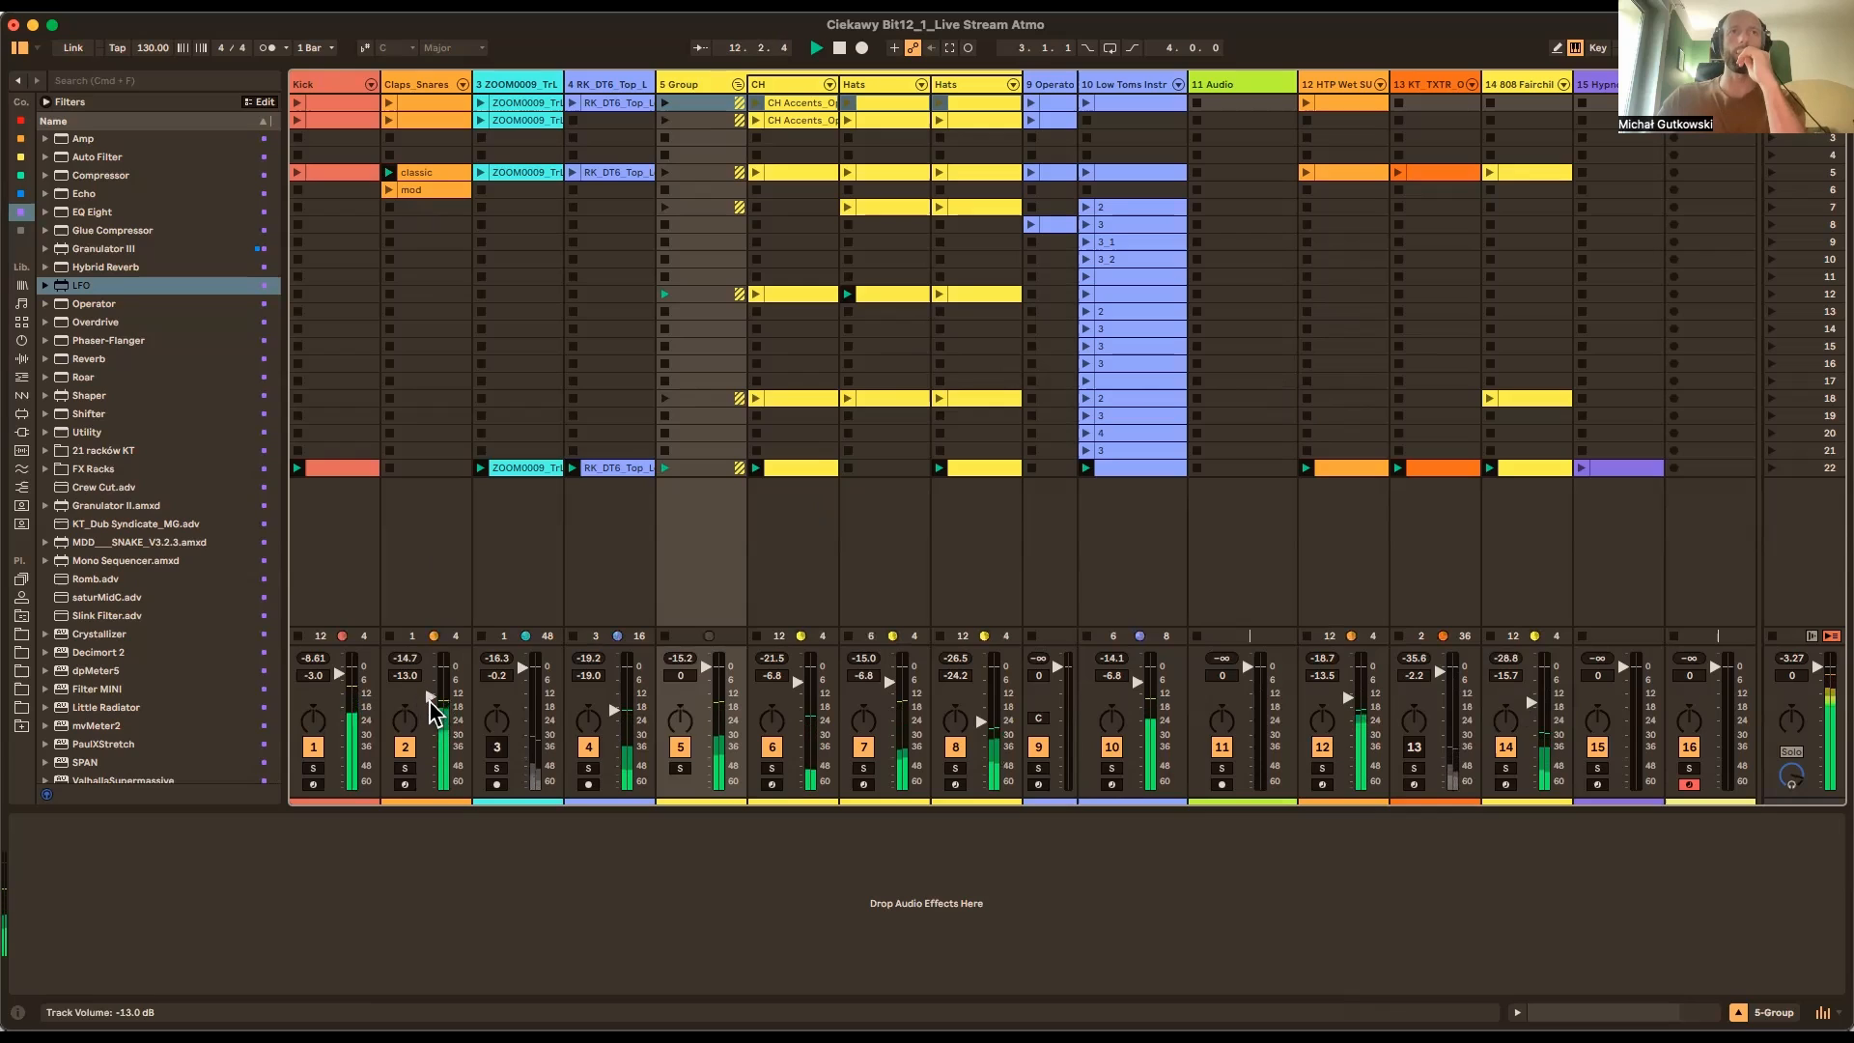
pyautogui.moveTo(431, 697); pyautogui.dragTo(431, 692)
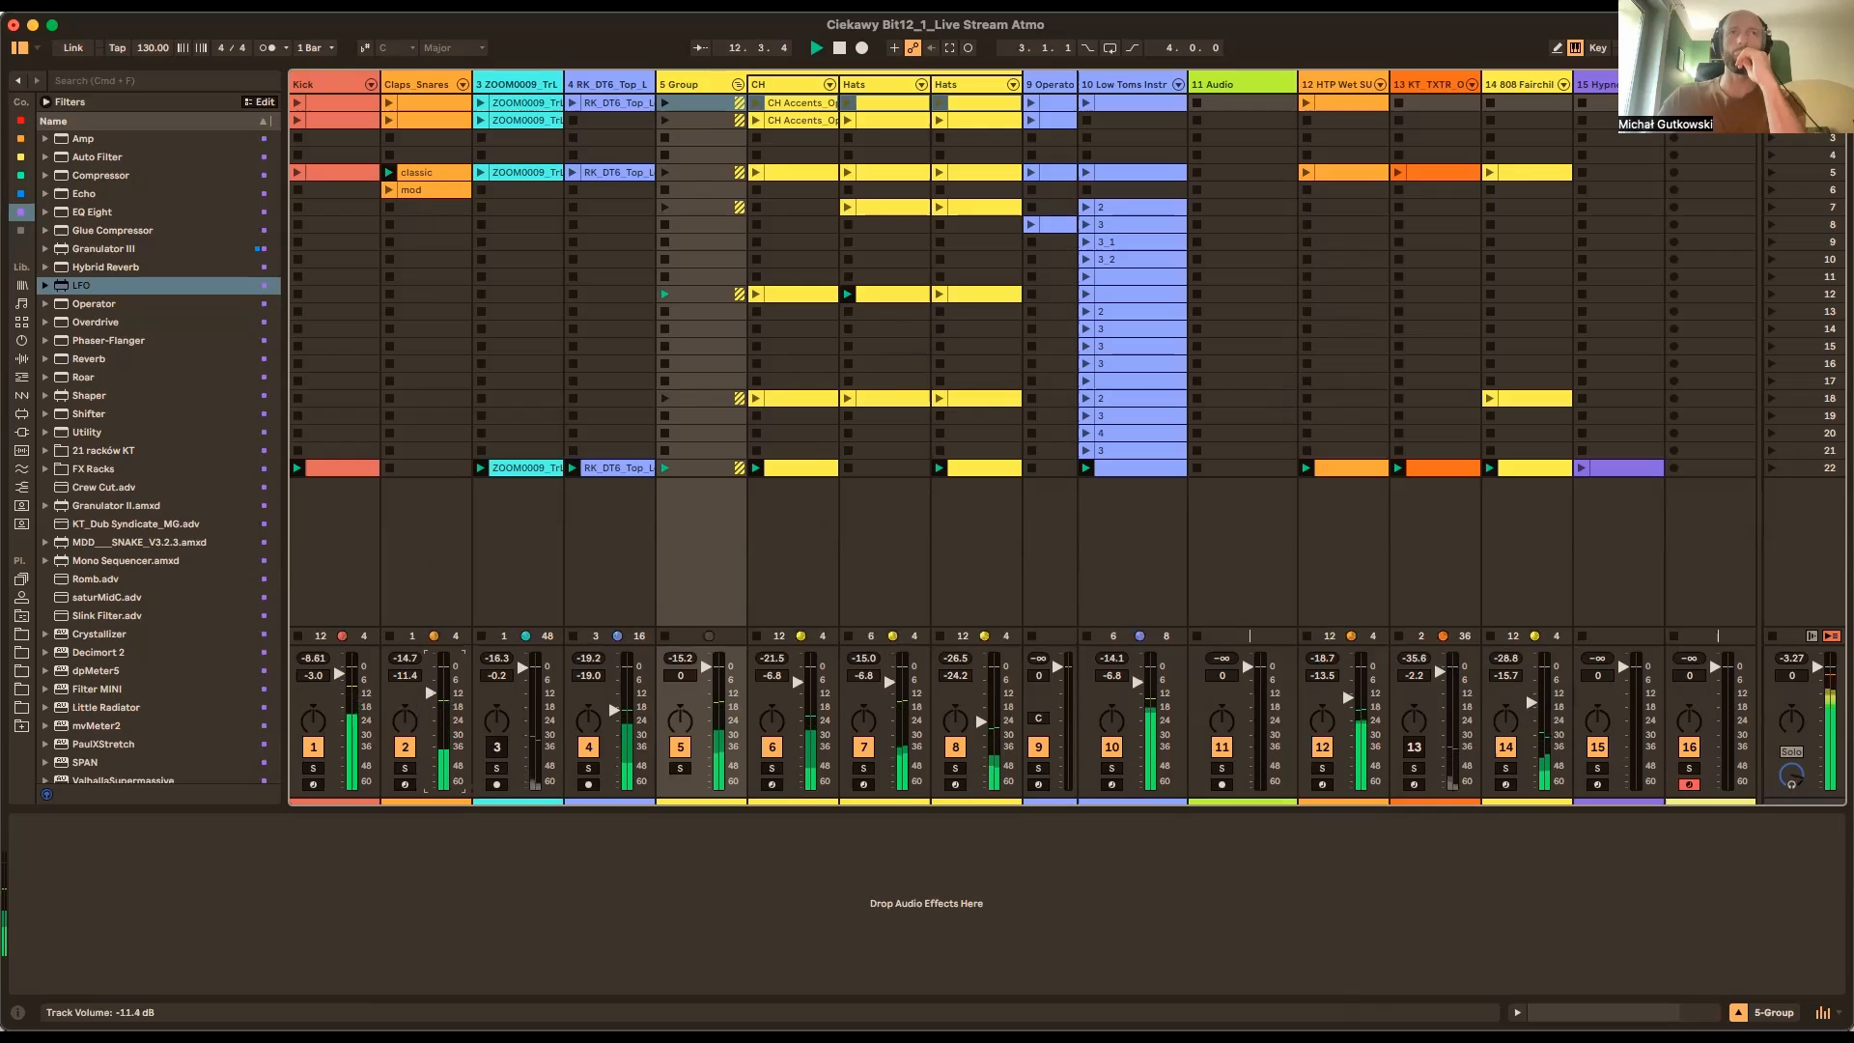
pyautogui.click(467, 85)
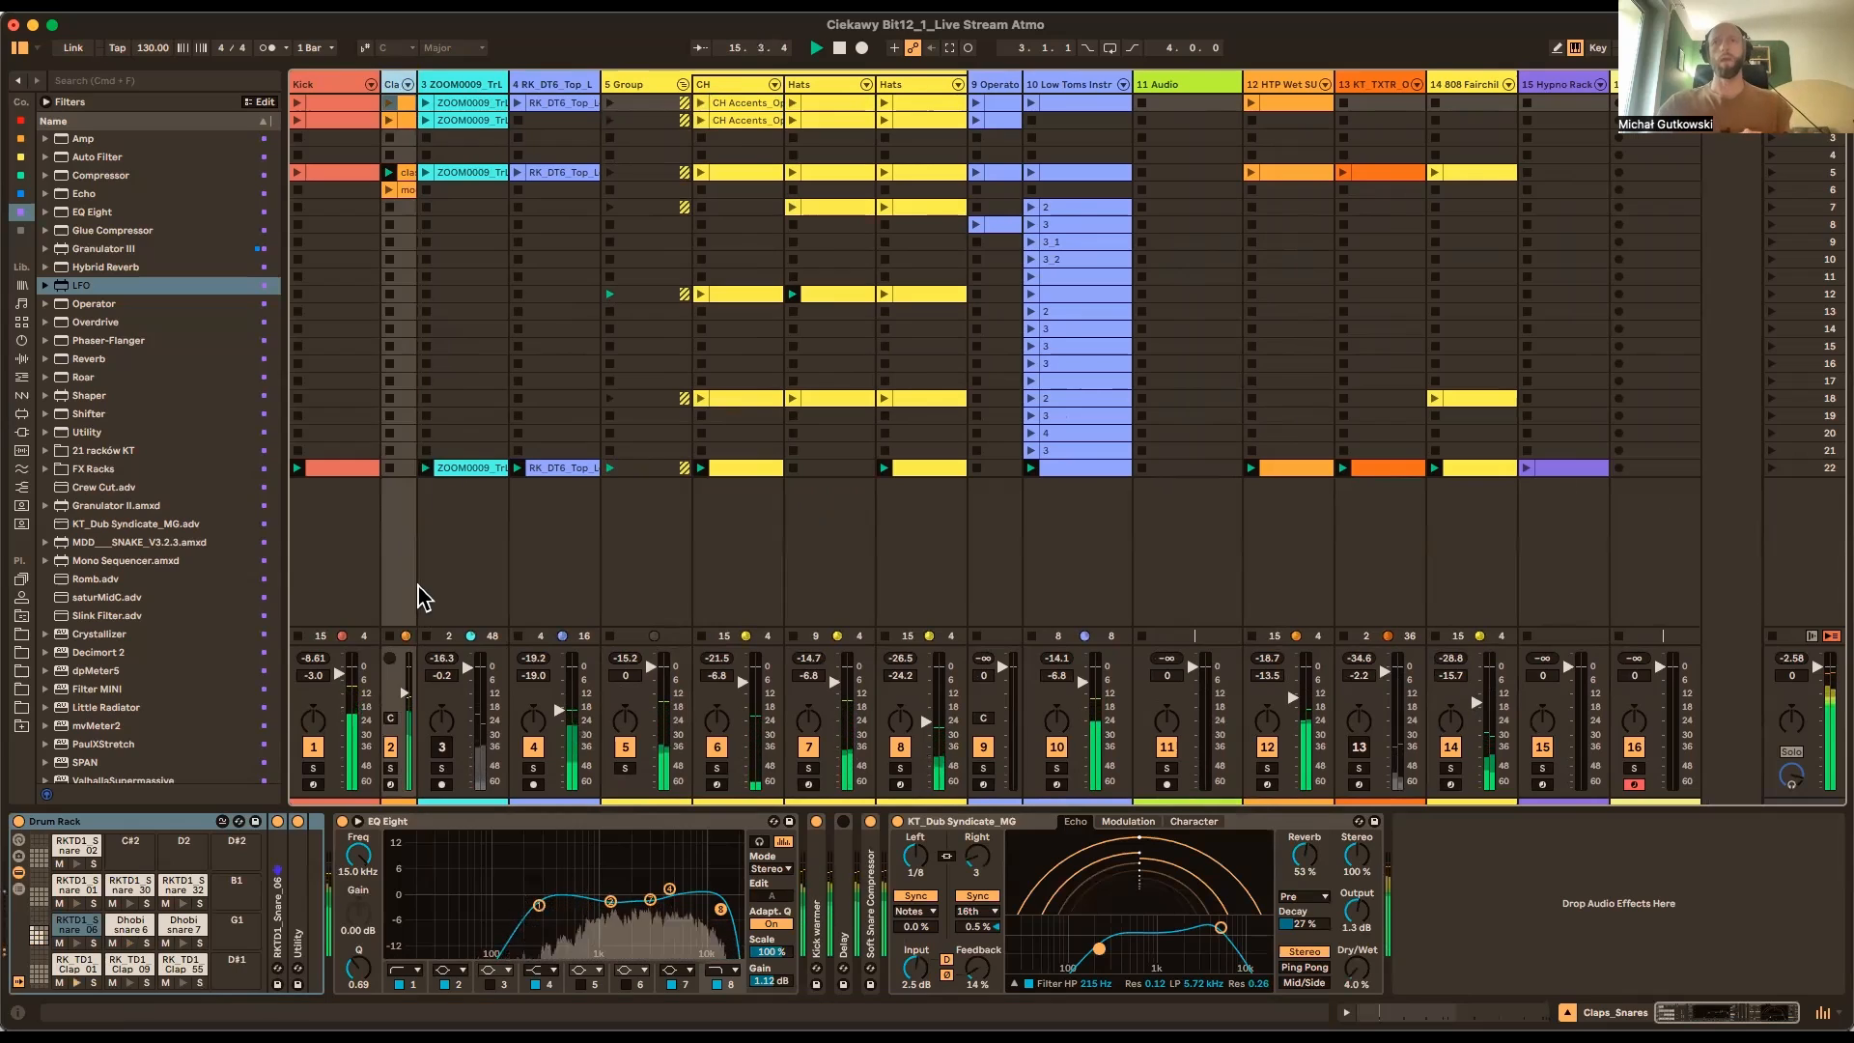
# Stop the kick clip, restart playback without it, and relaunch the kick's scene 22 clip
pyautogui.click(299, 452)
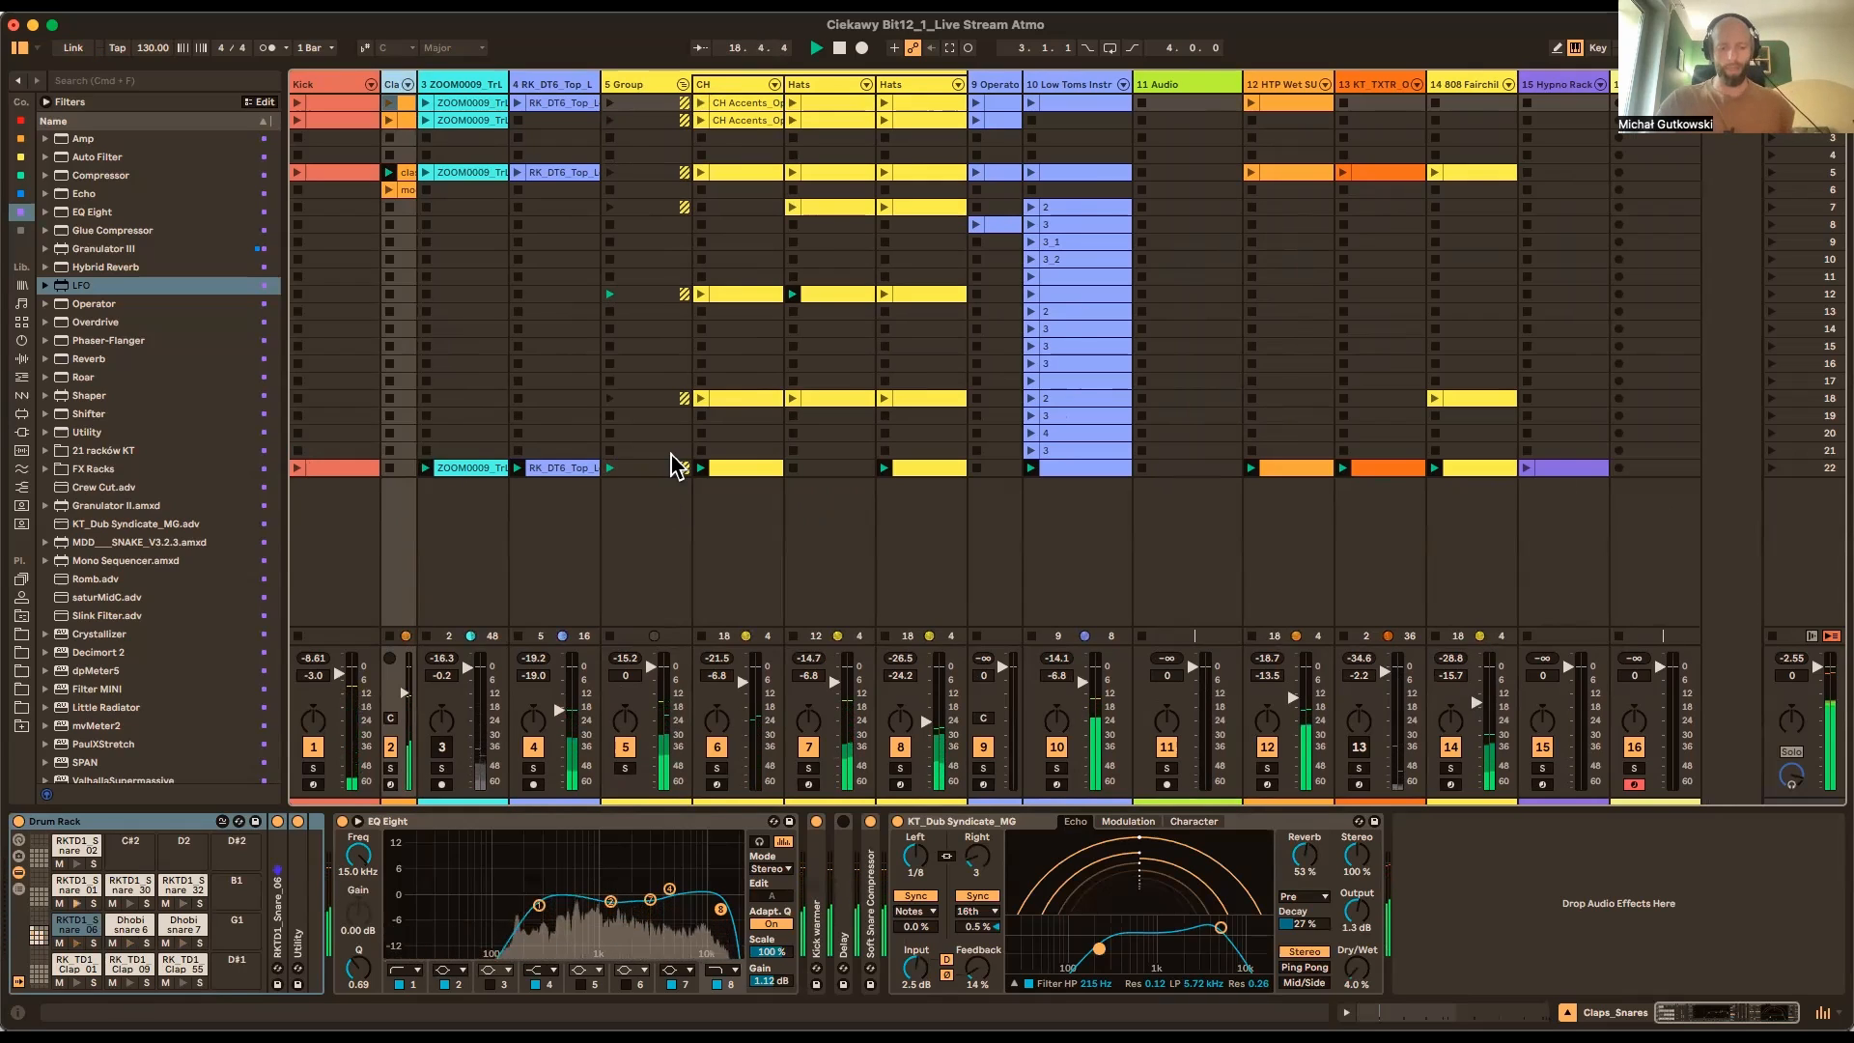
pyautogui.press('space')
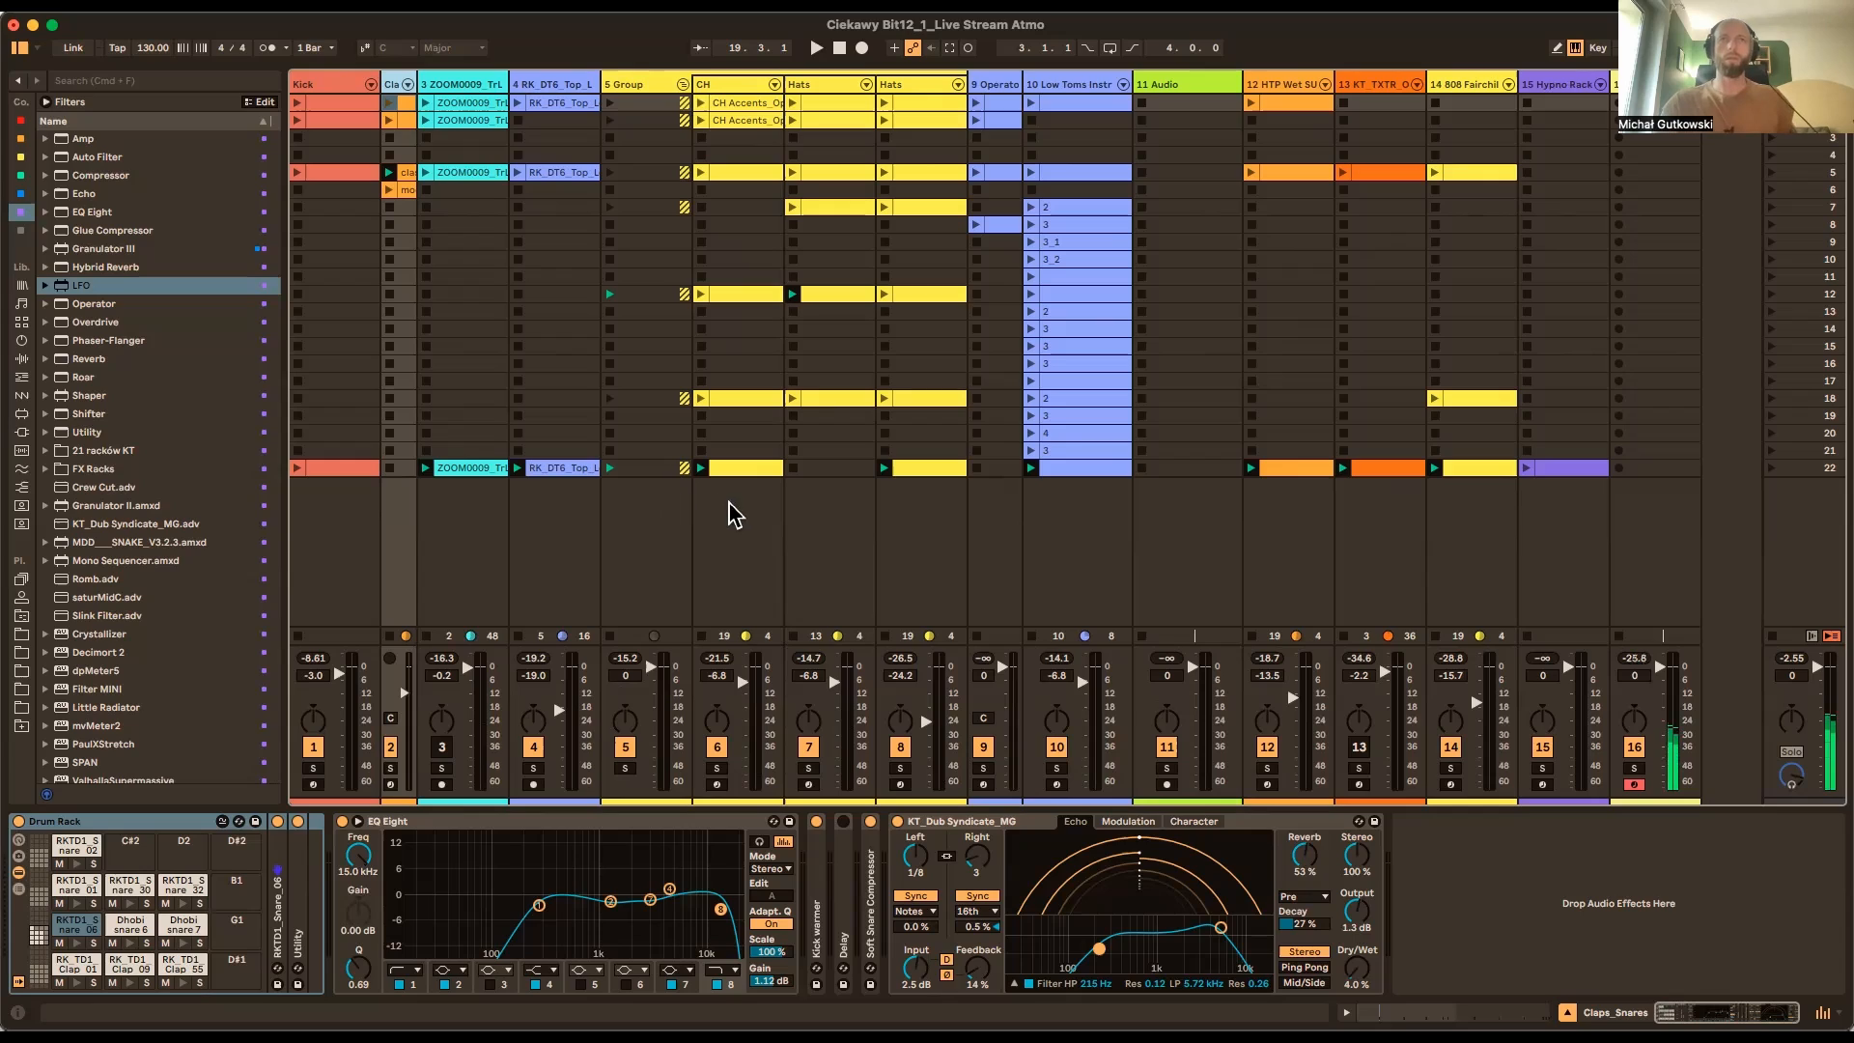
pyautogui.press('space')
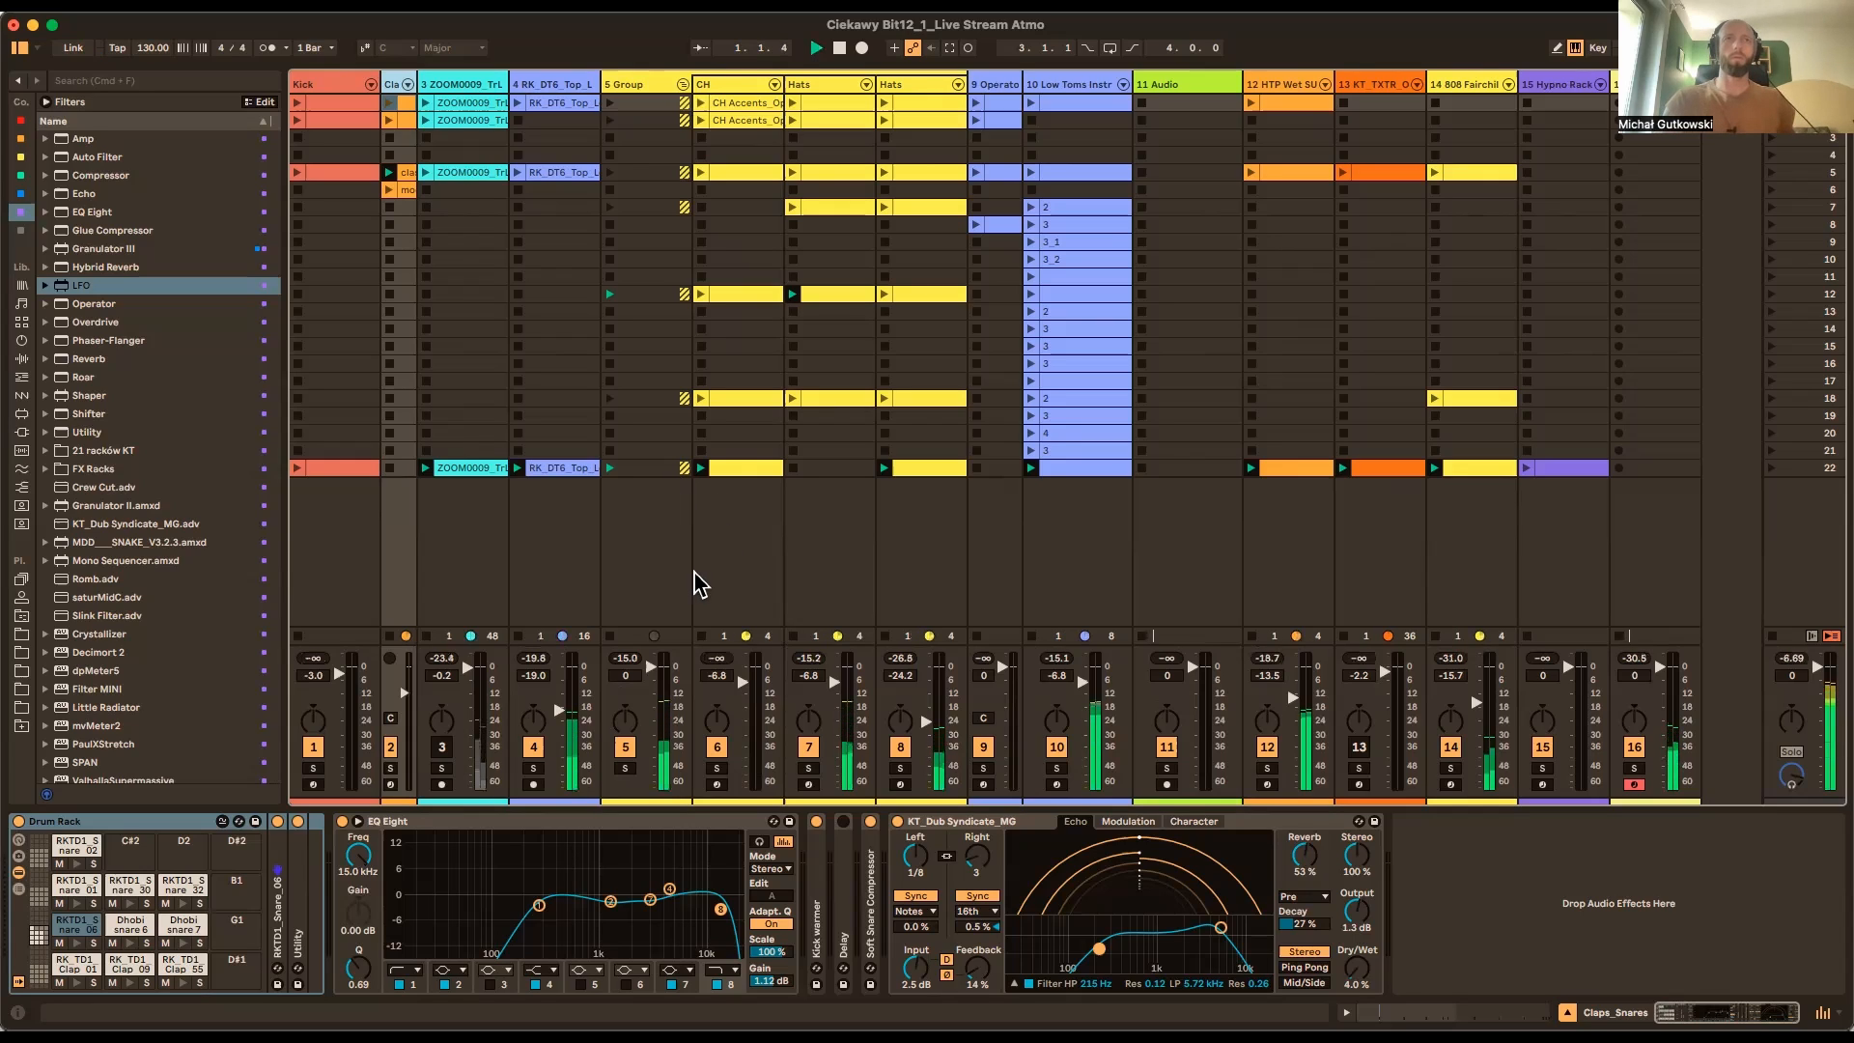
pyautogui.click(297, 469)
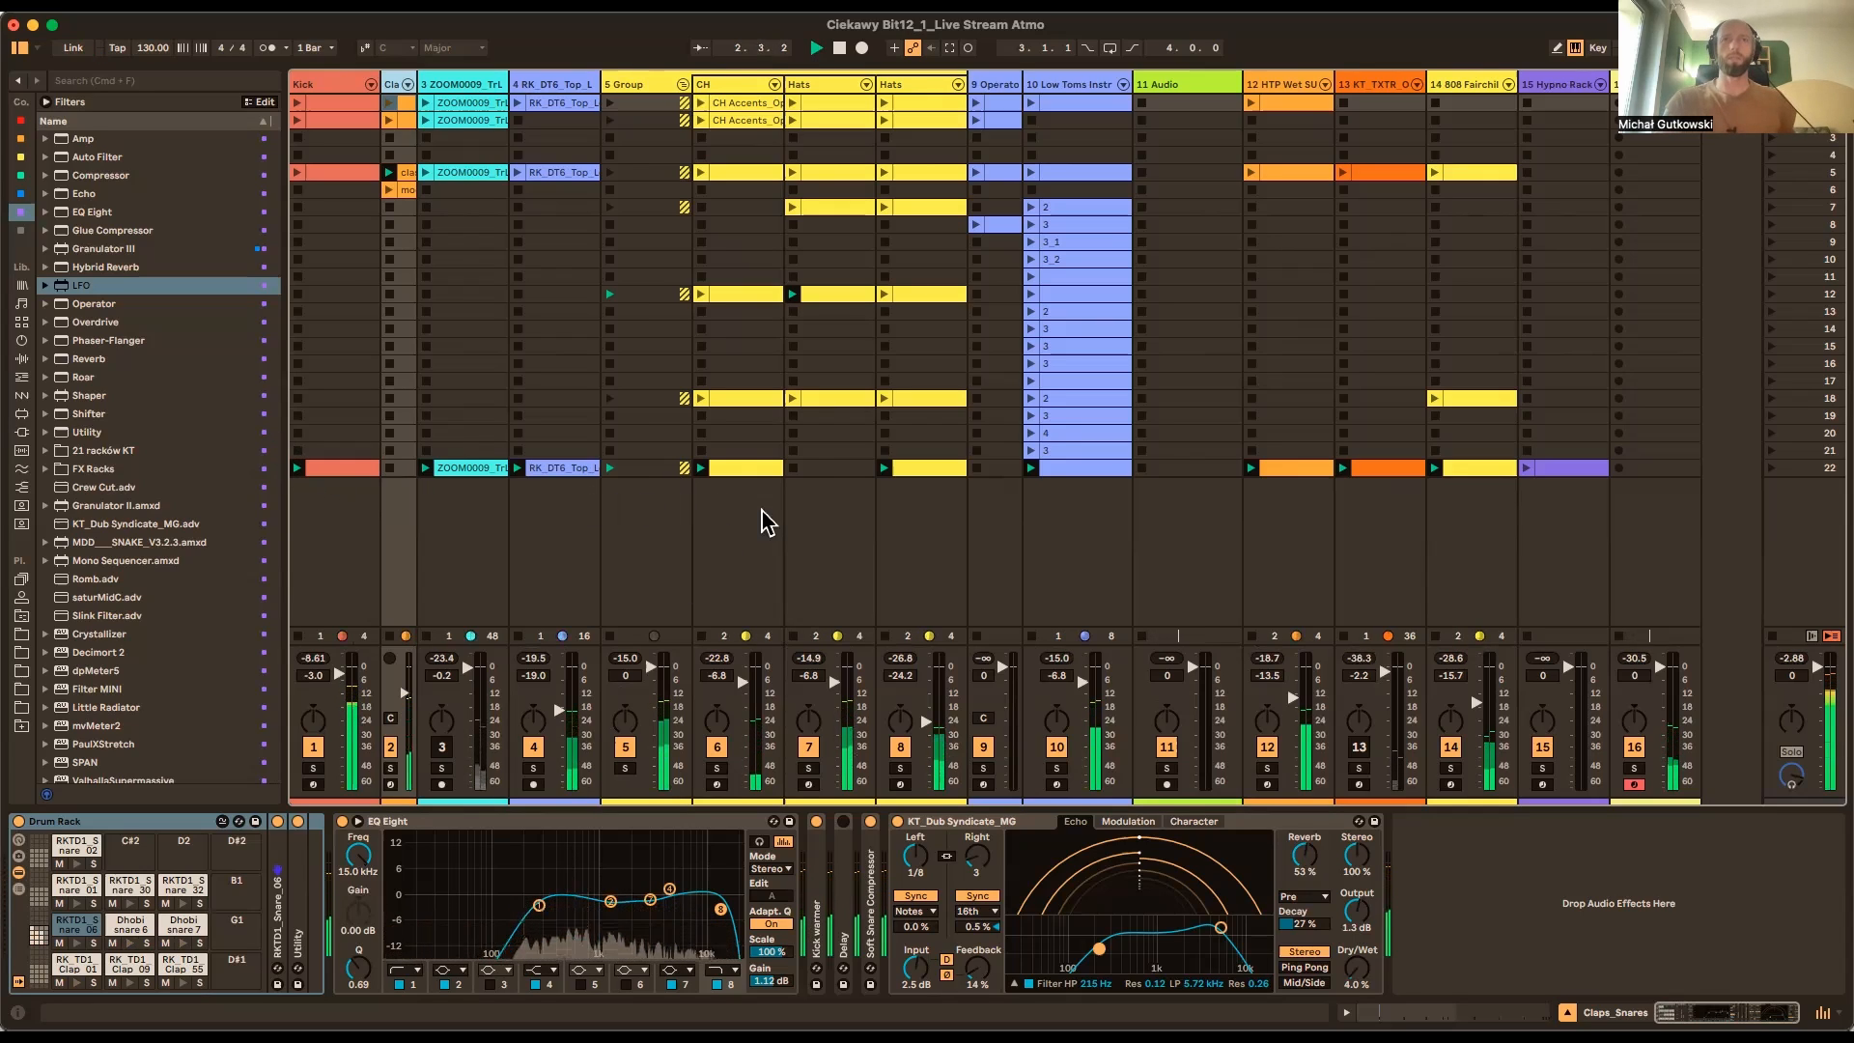
# Audition the first Hats track's scene 12 and 18 clips, lower its volume to -9.7 dB, and stop the Claps_Snares clip
pyautogui.click(794, 470)
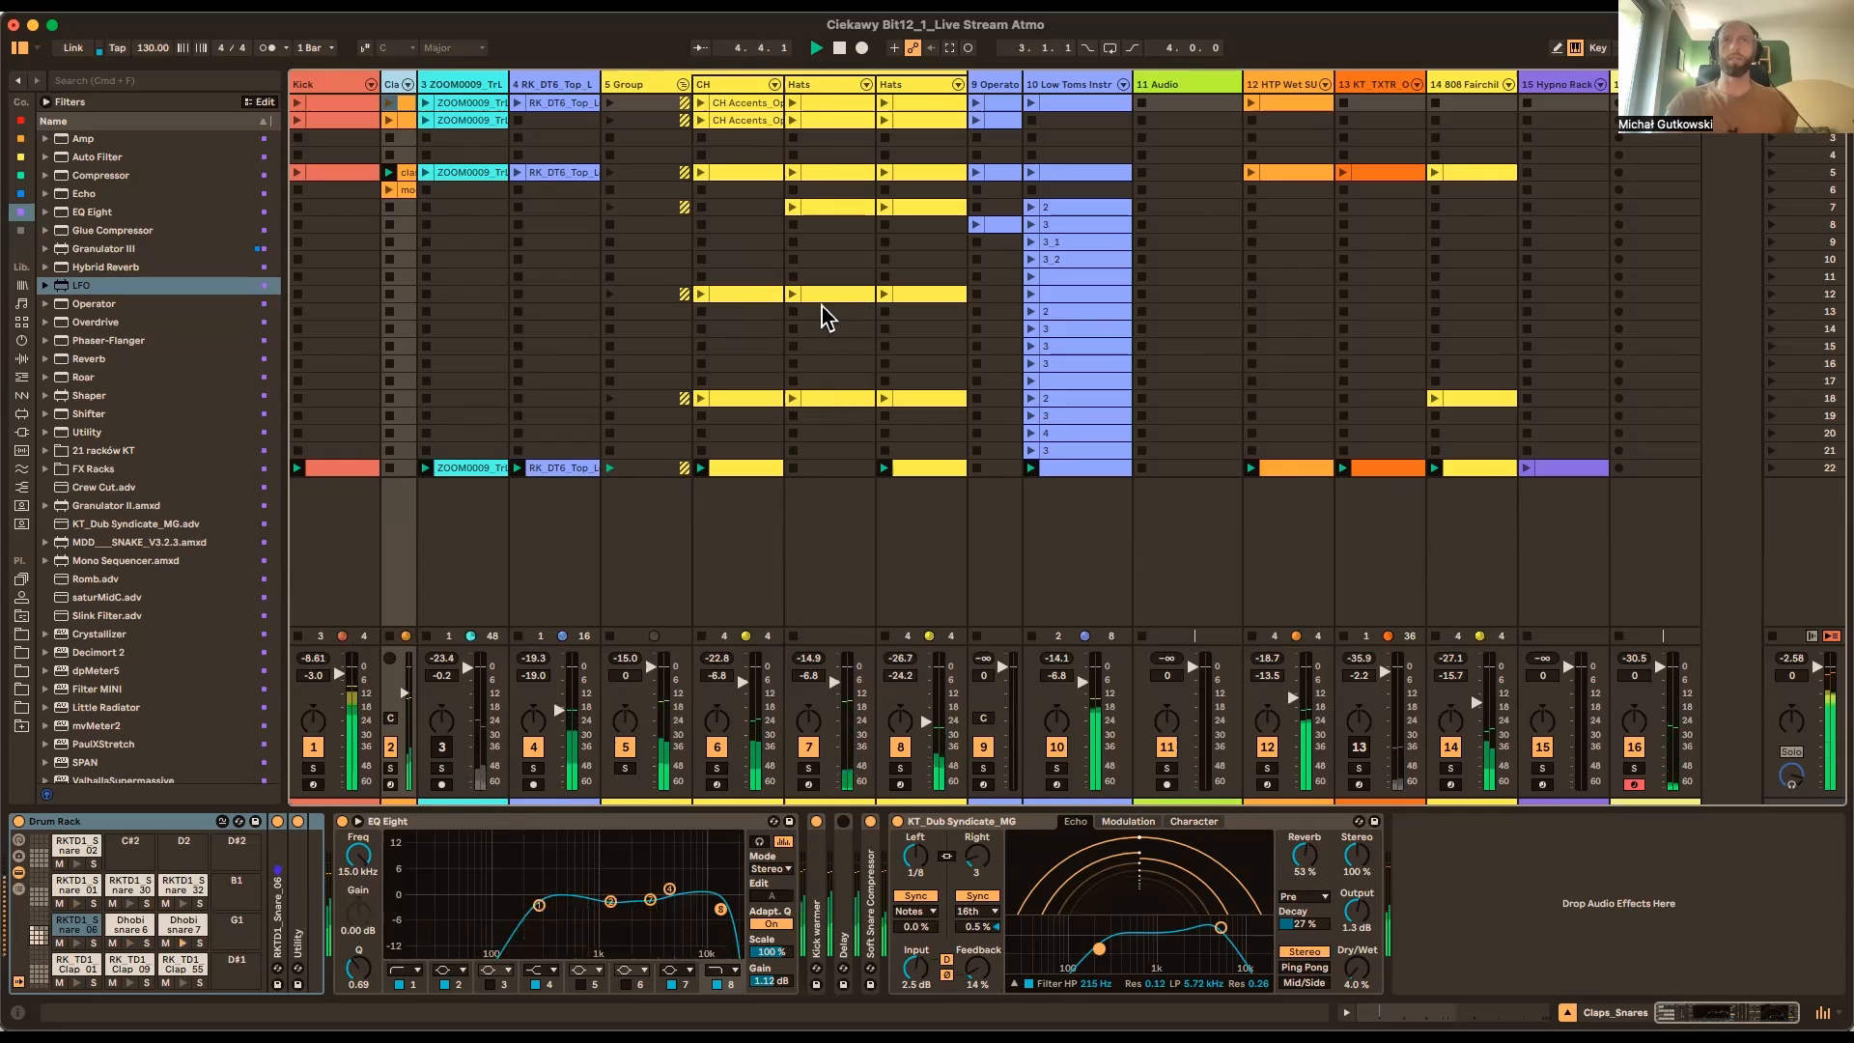
pyautogui.click(793, 294)
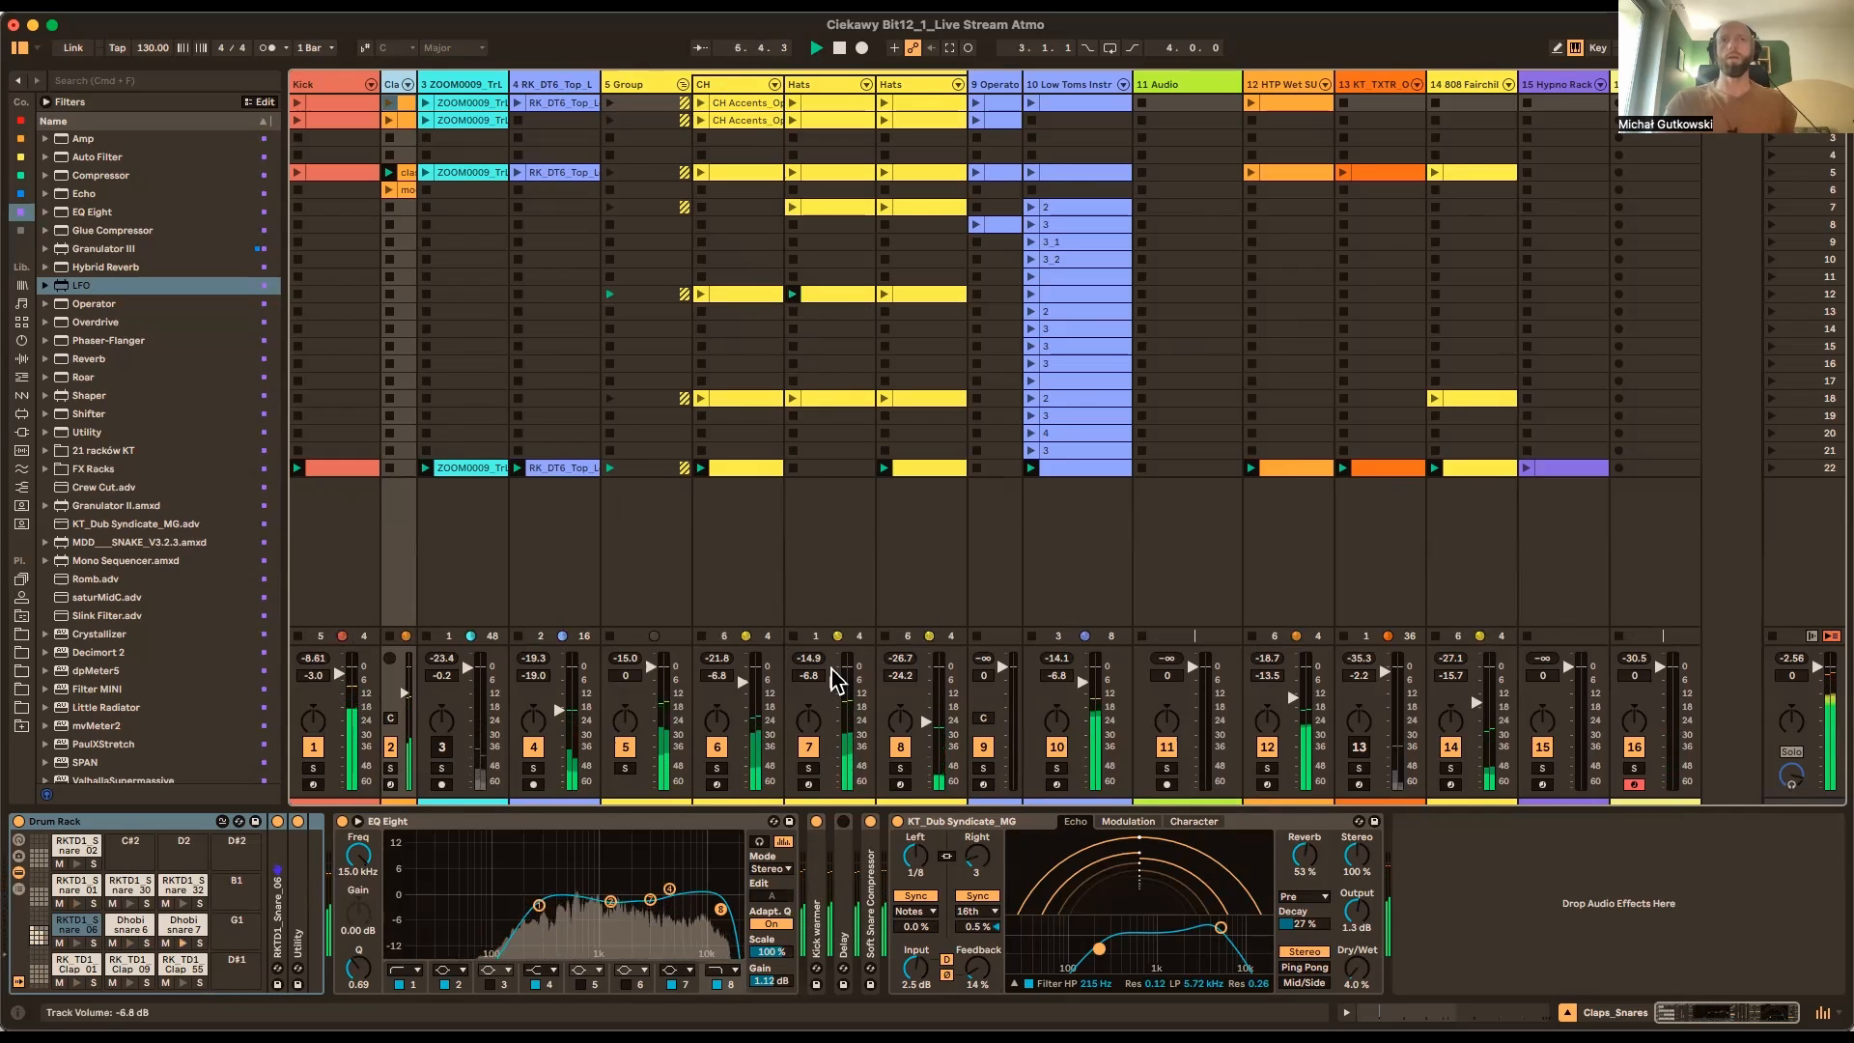
pyautogui.click(793, 417)
pyautogui.click(793, 397)
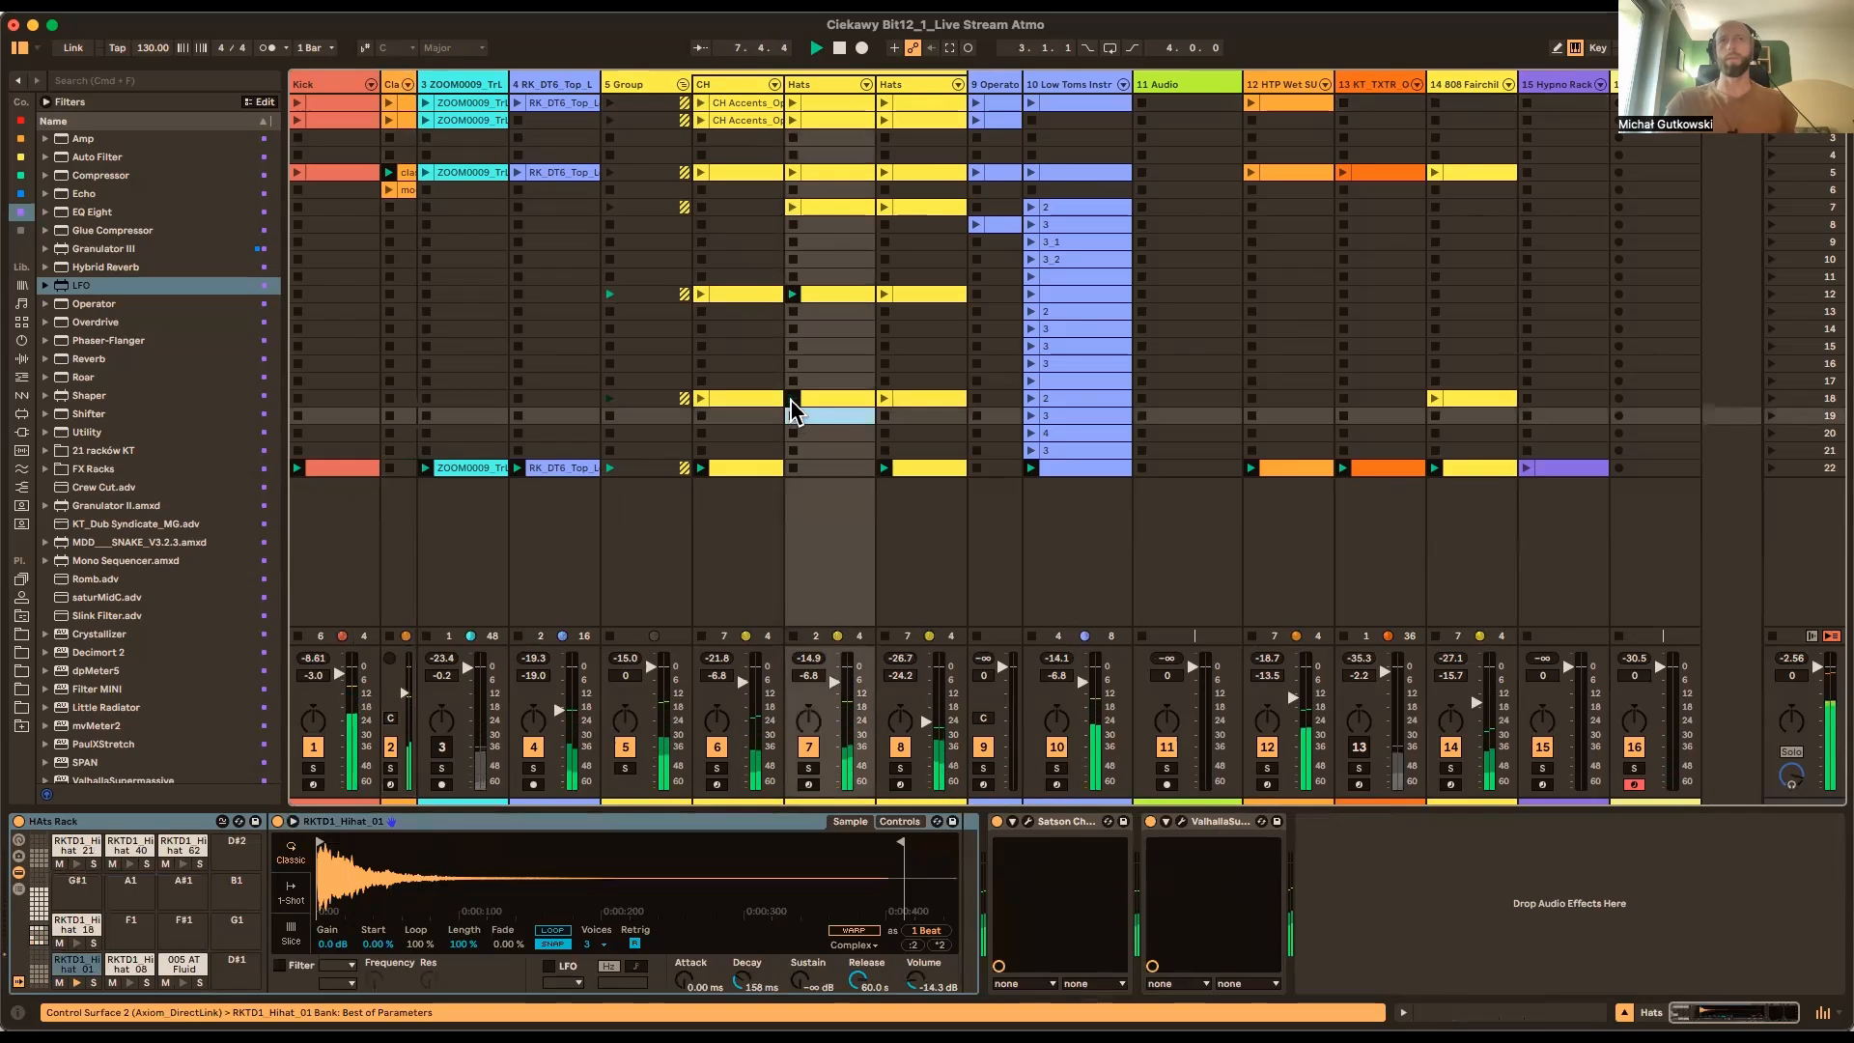
pyautogui.moveTo(834, 679); pyautogui.dragTo(838, 693)
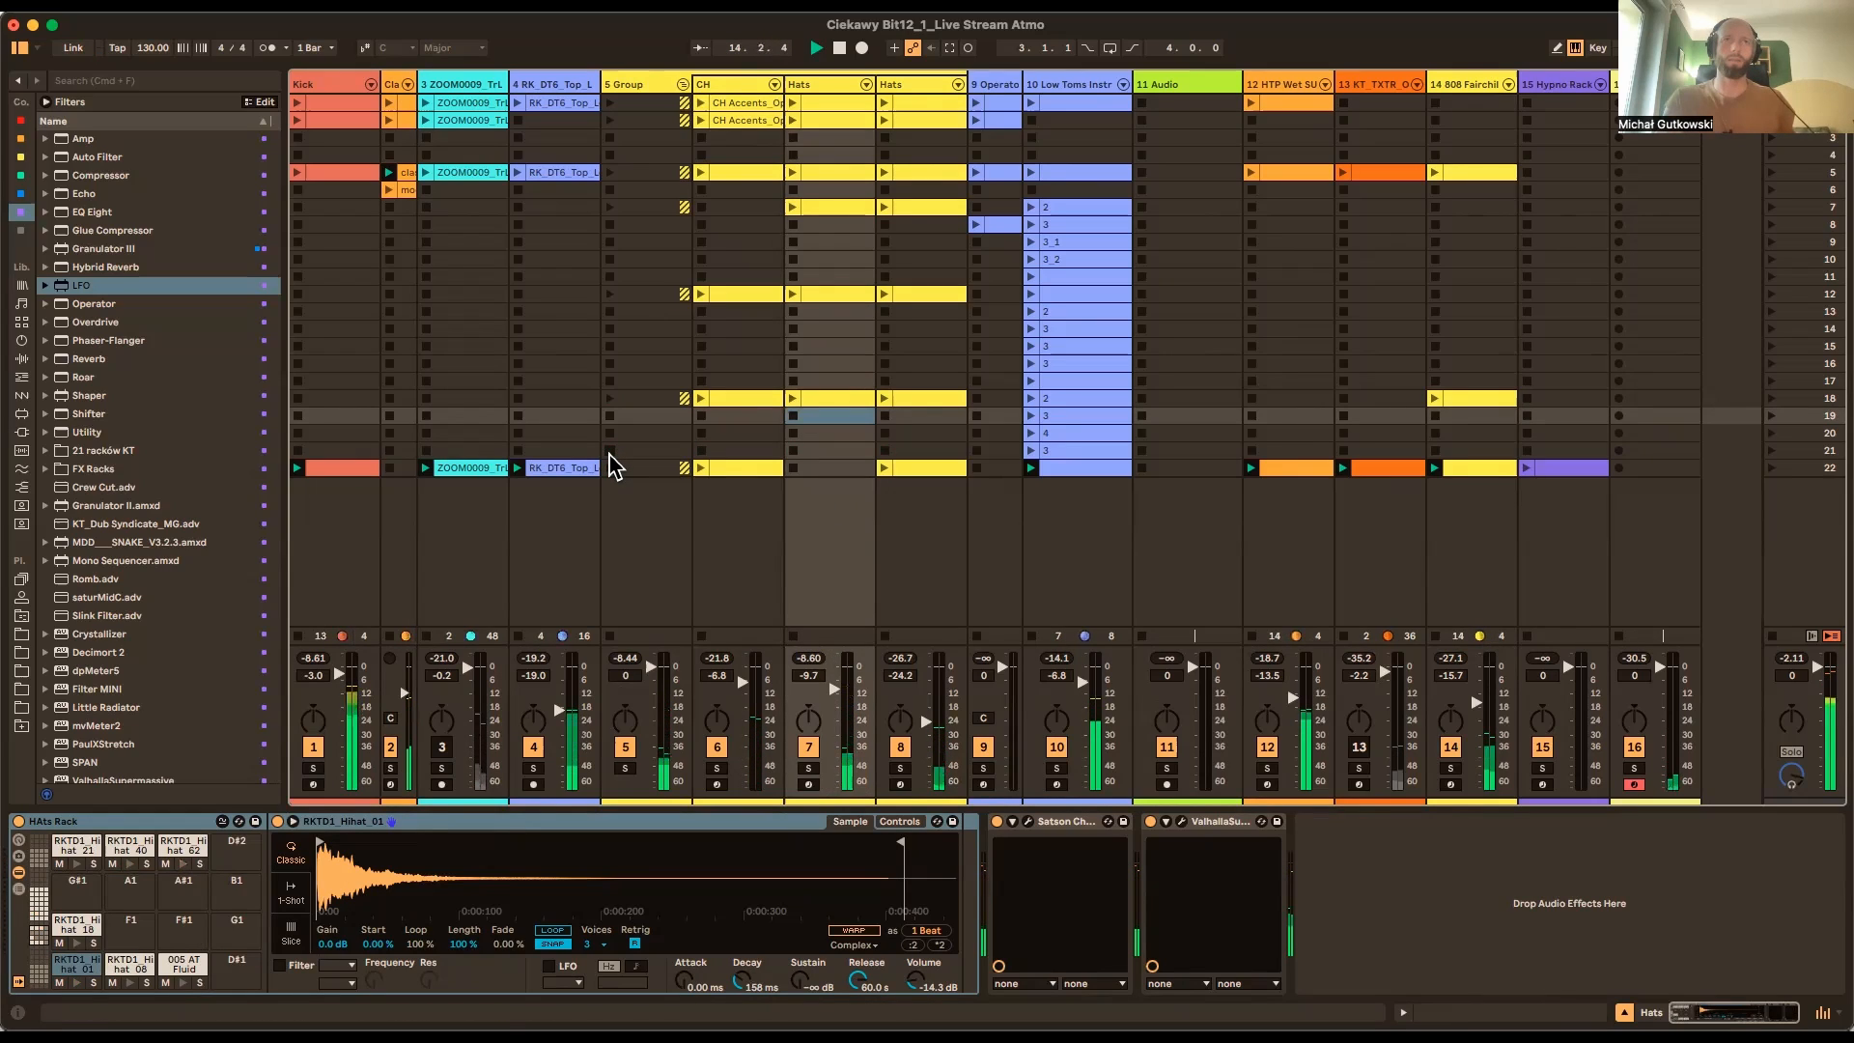
pyautogui.click(389, 450)
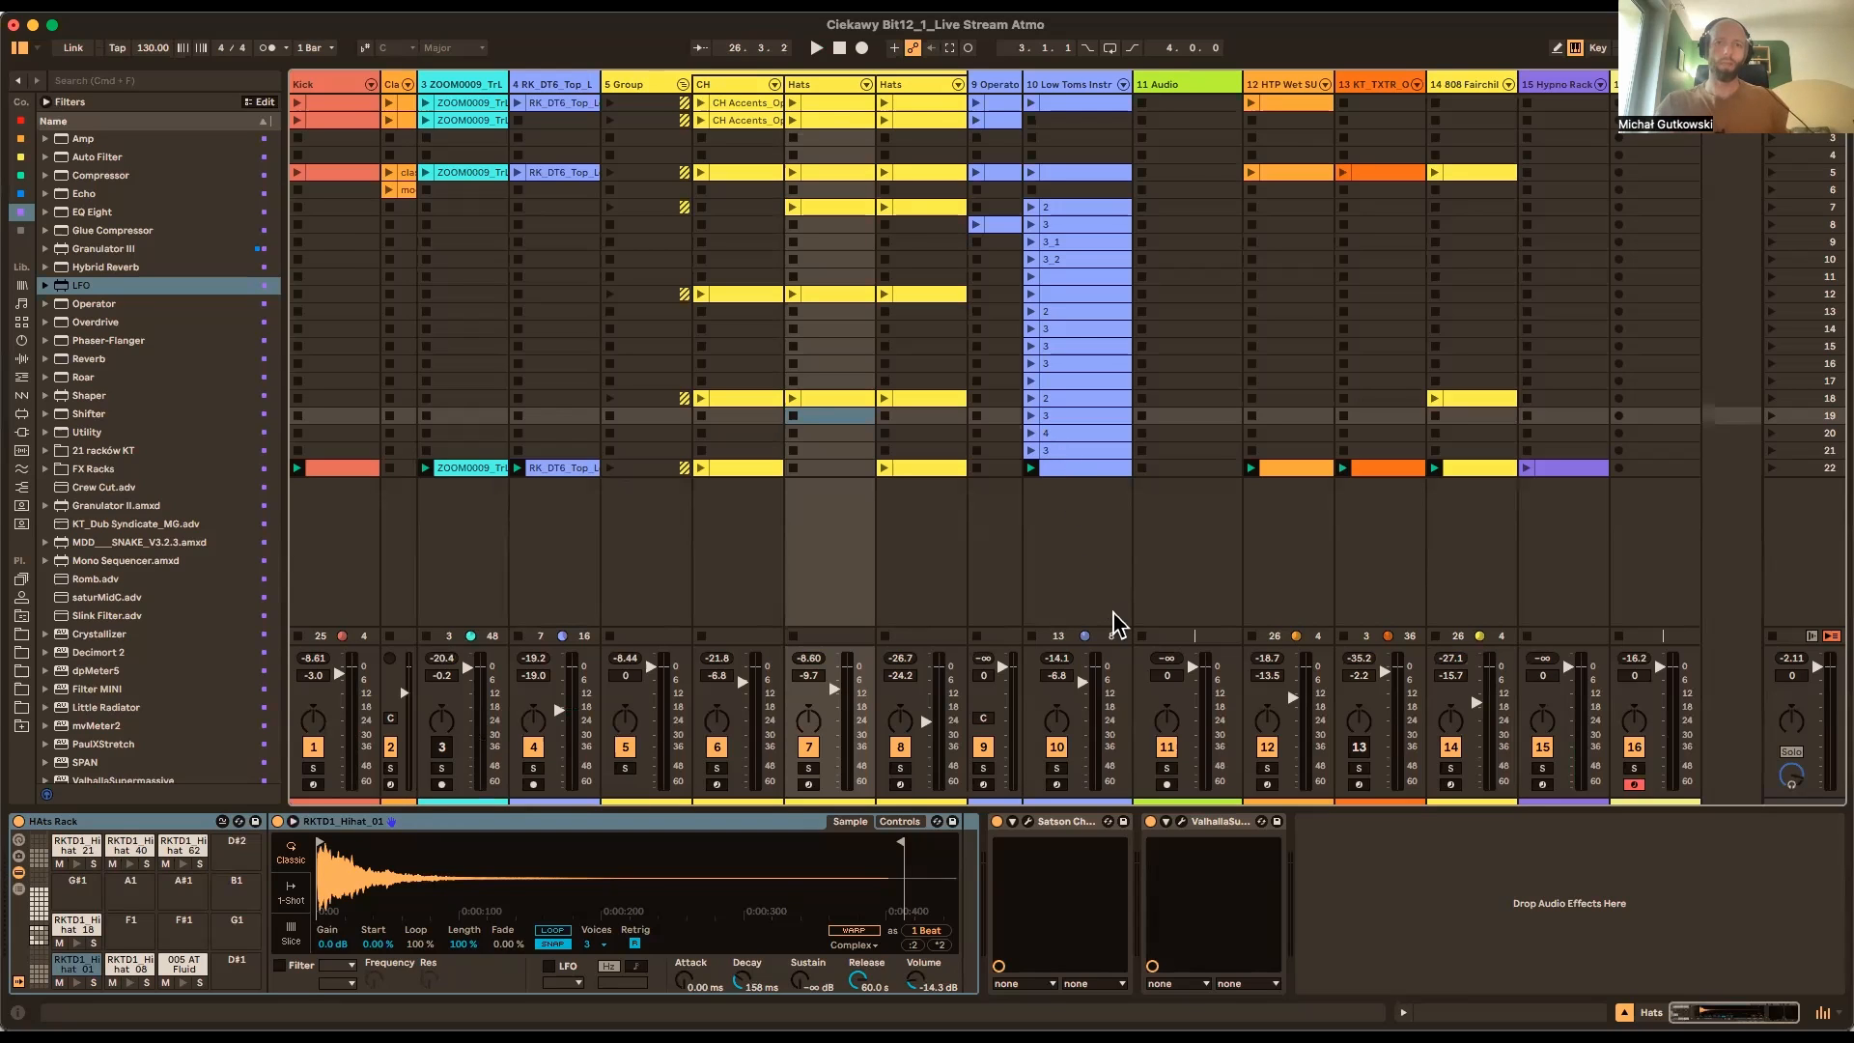
# Open the Low Toms Instrument track's scene 22 clip and examine its notes up close
pyautogui.click(1127, 584)
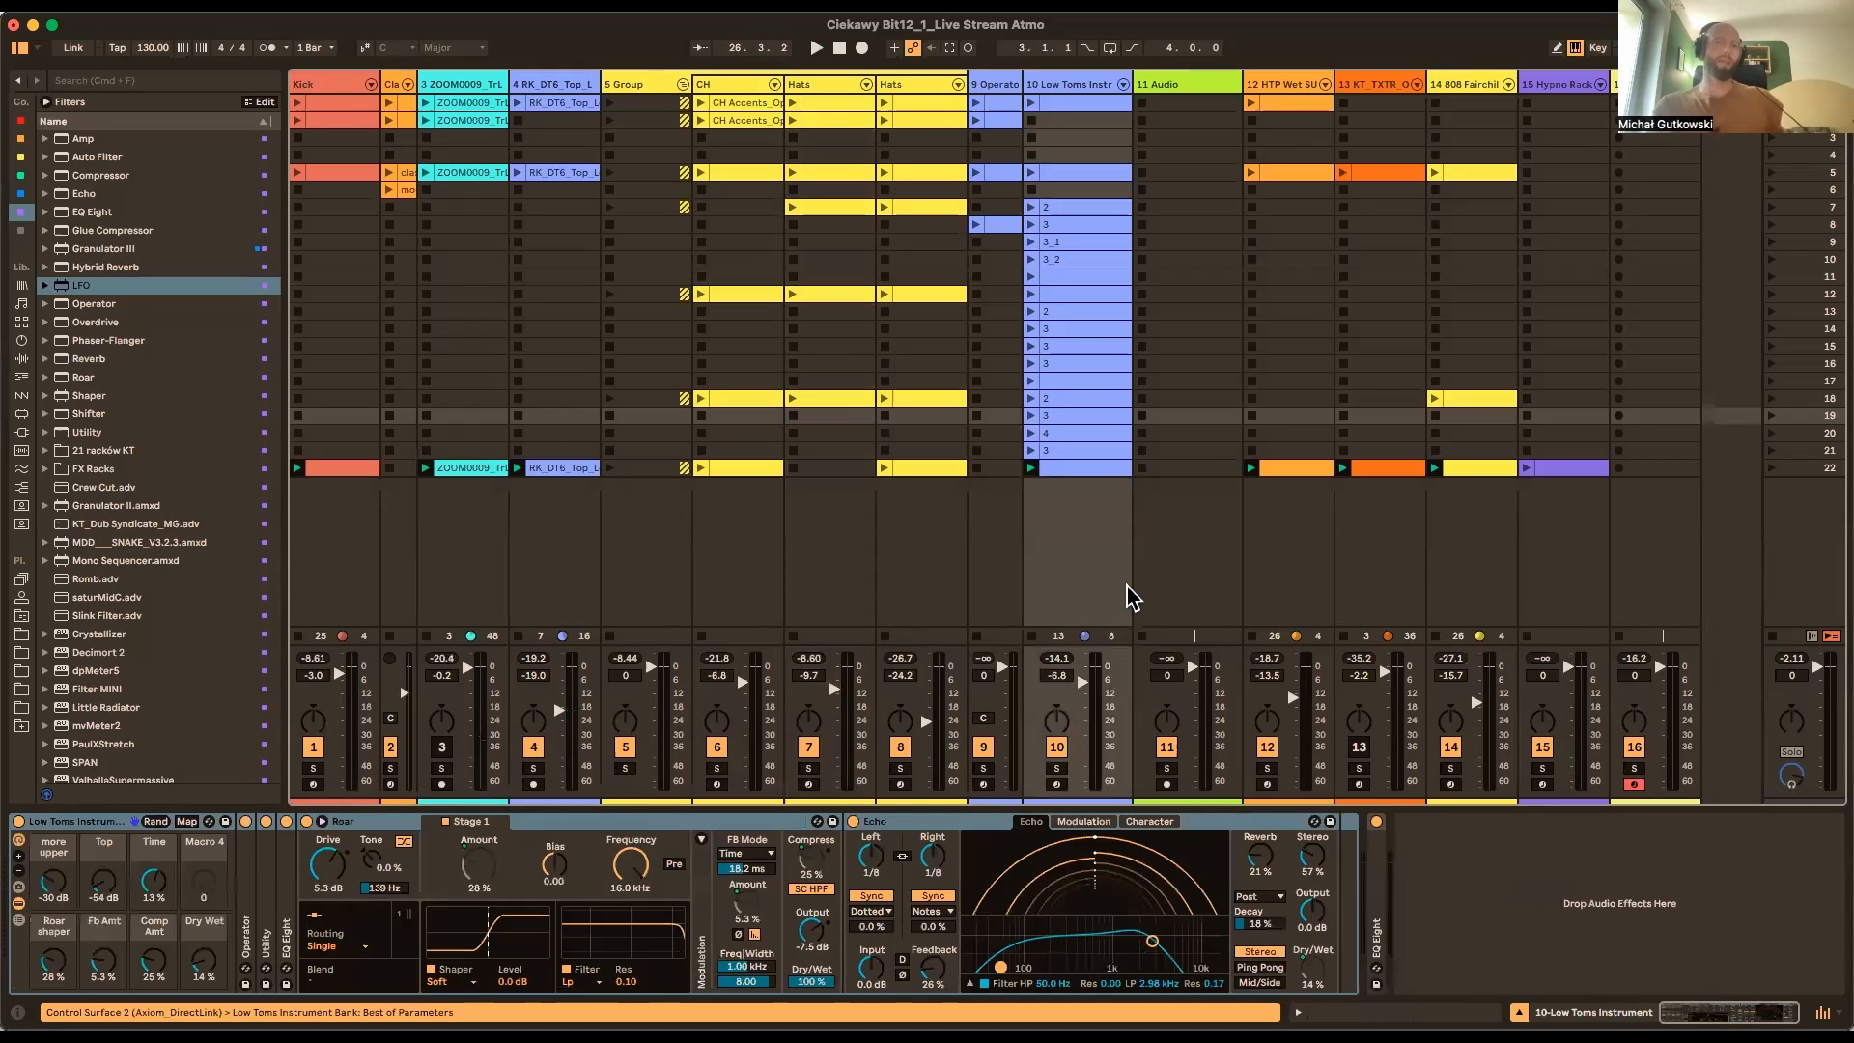
pyautogui.doubleClick(1066, 483)
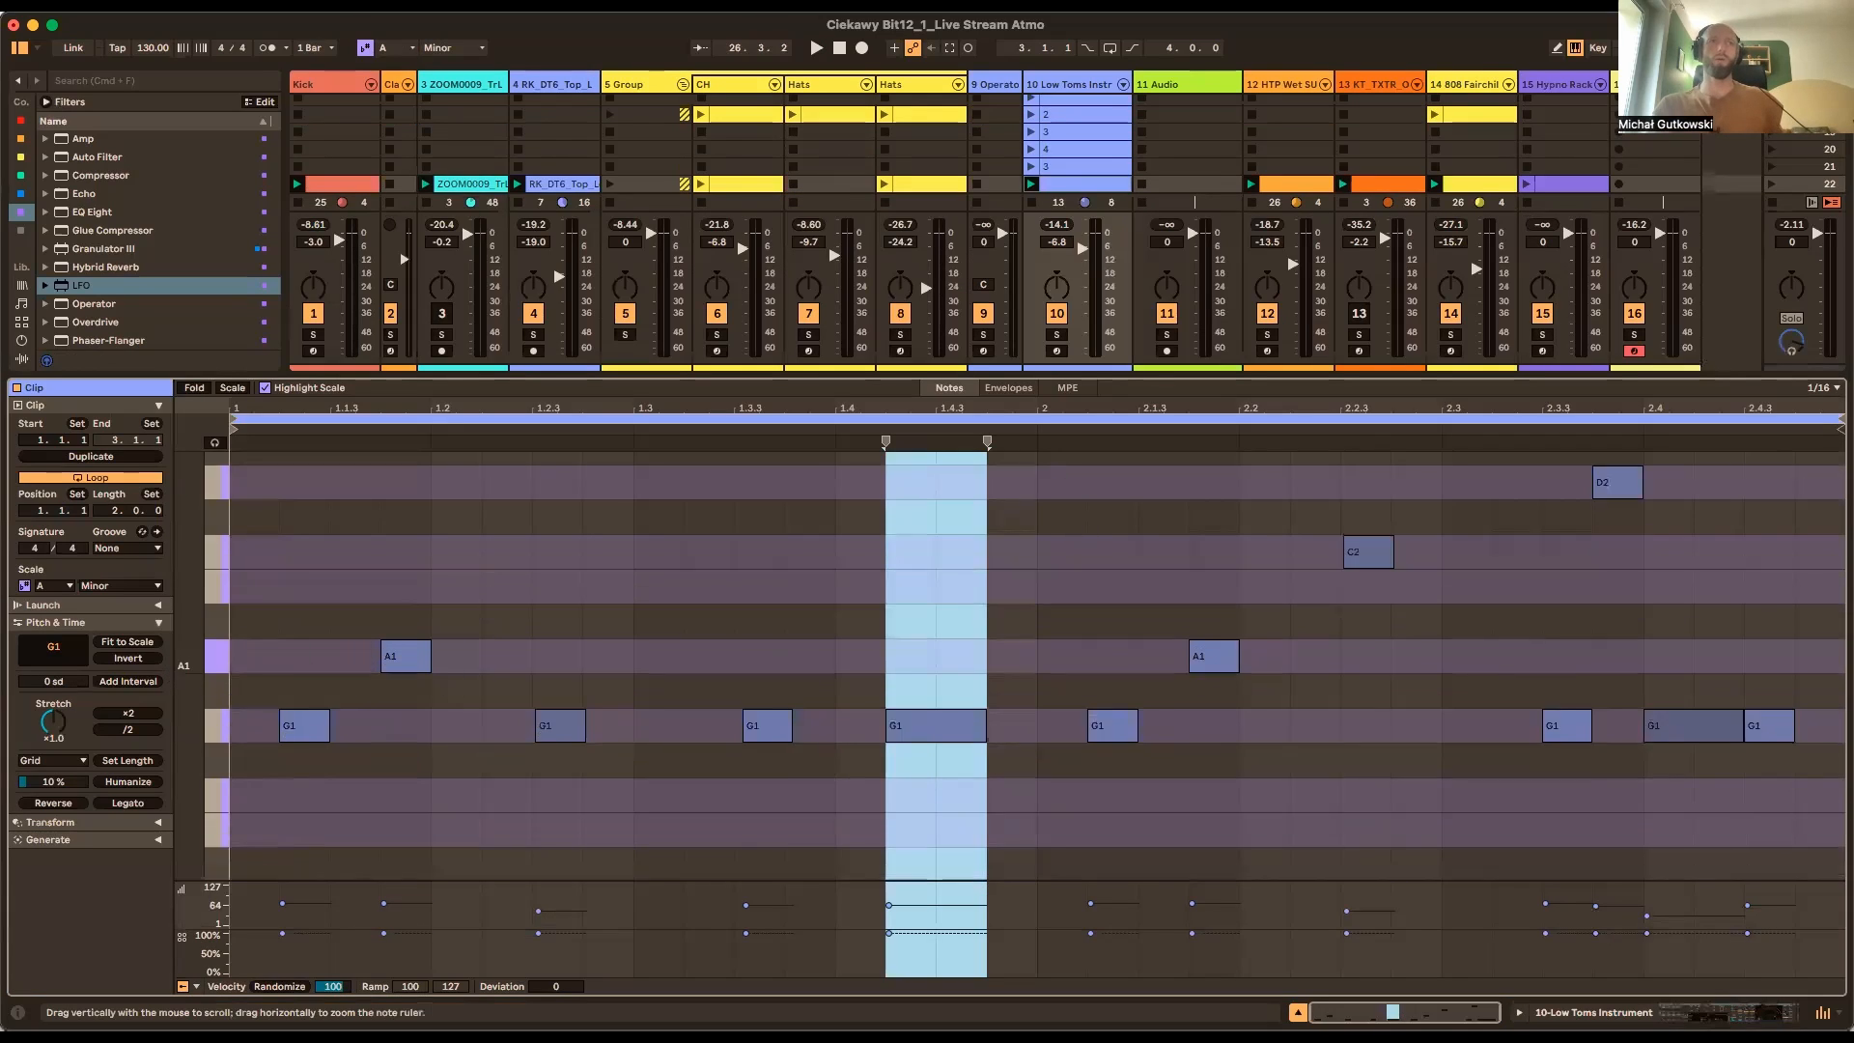
pyautogui.moveTo(173, 666); pyautogui.dragTo(212, 666)
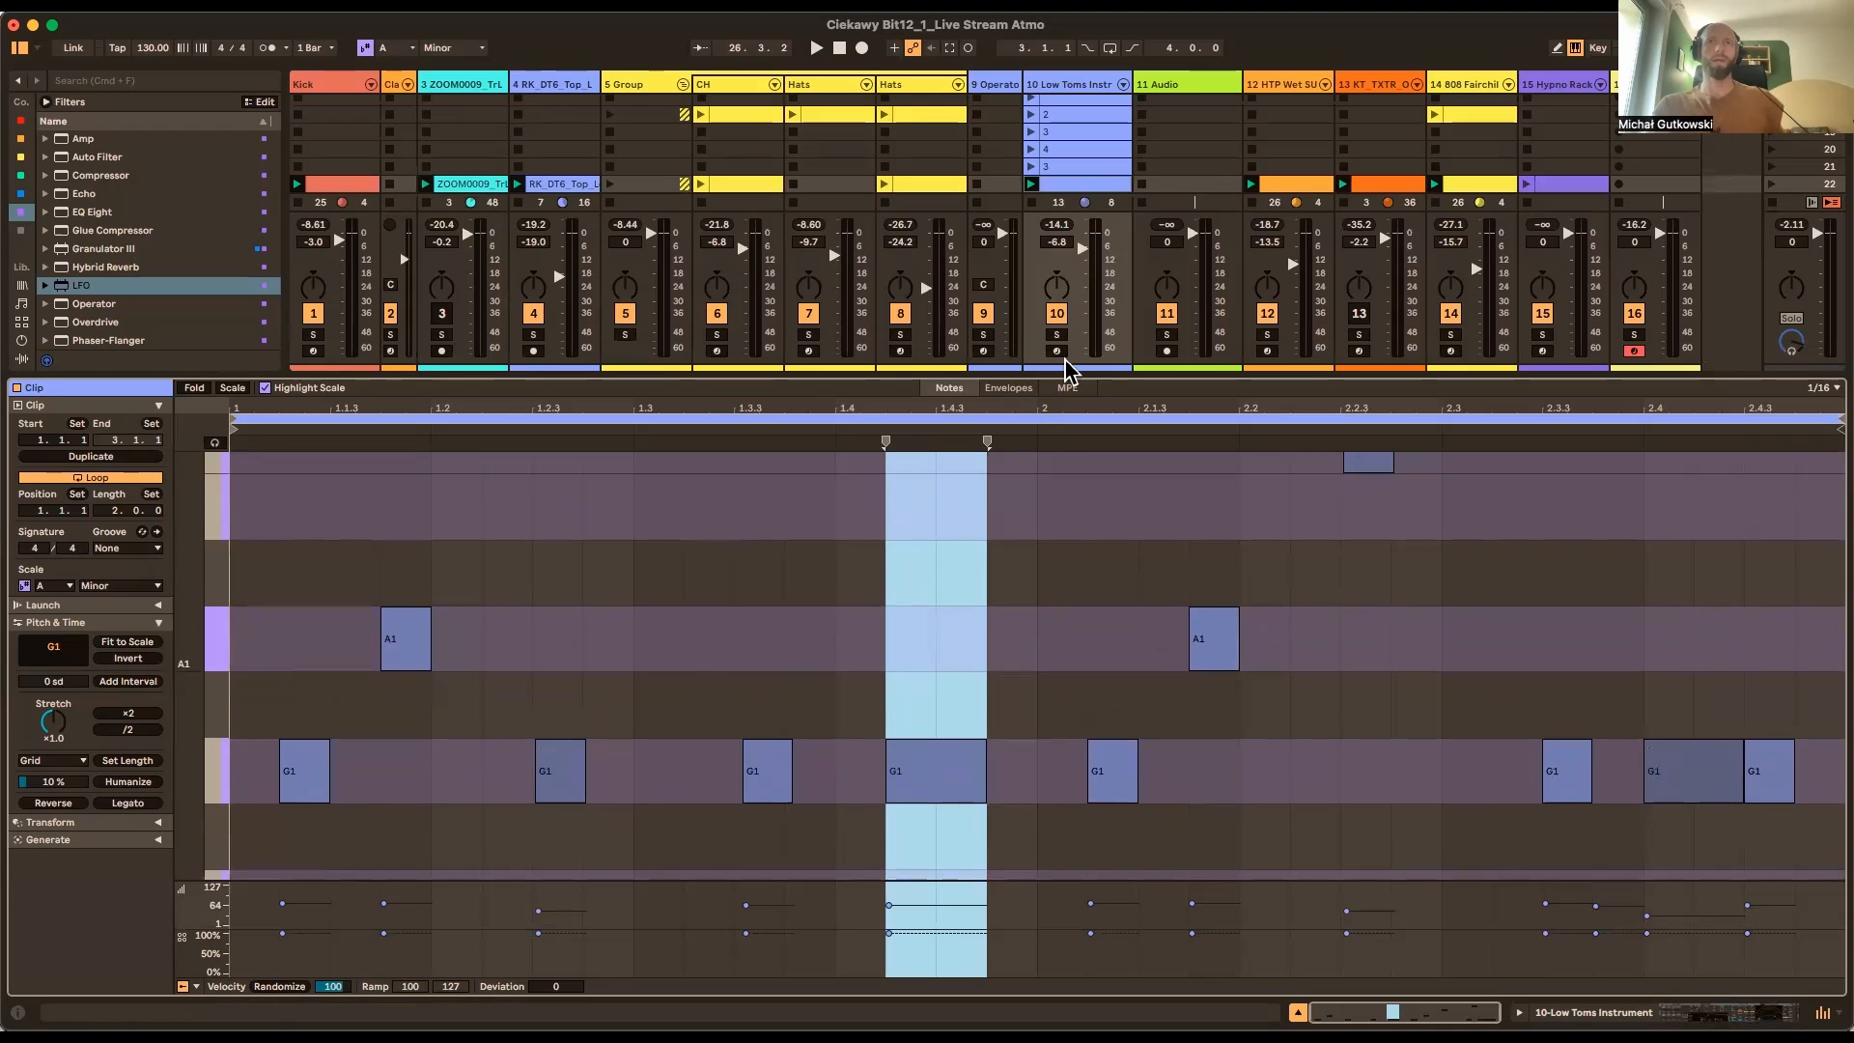
# Solo the Low Toms Instrument and Wavetable tracks together during playback
pyautogui.click(1056, 335)
pyautogui.press('space')
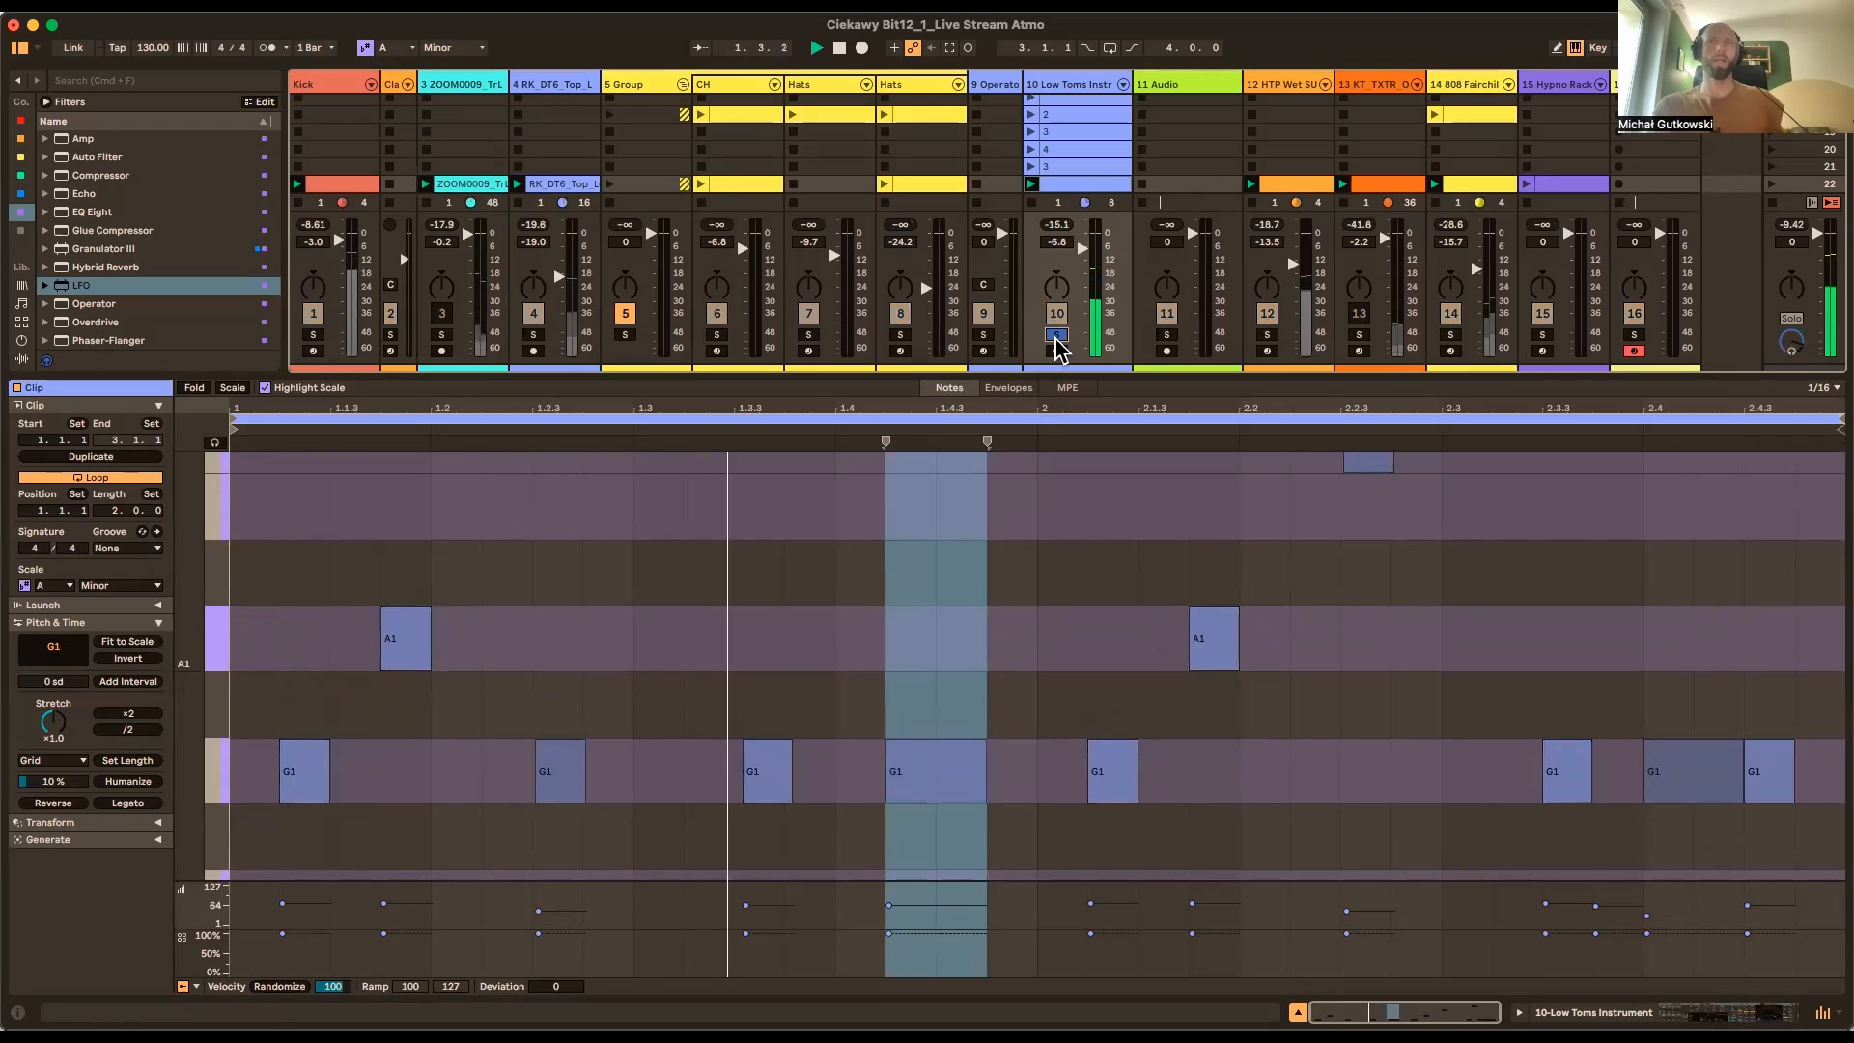
pyautogui.click(1634, 334)
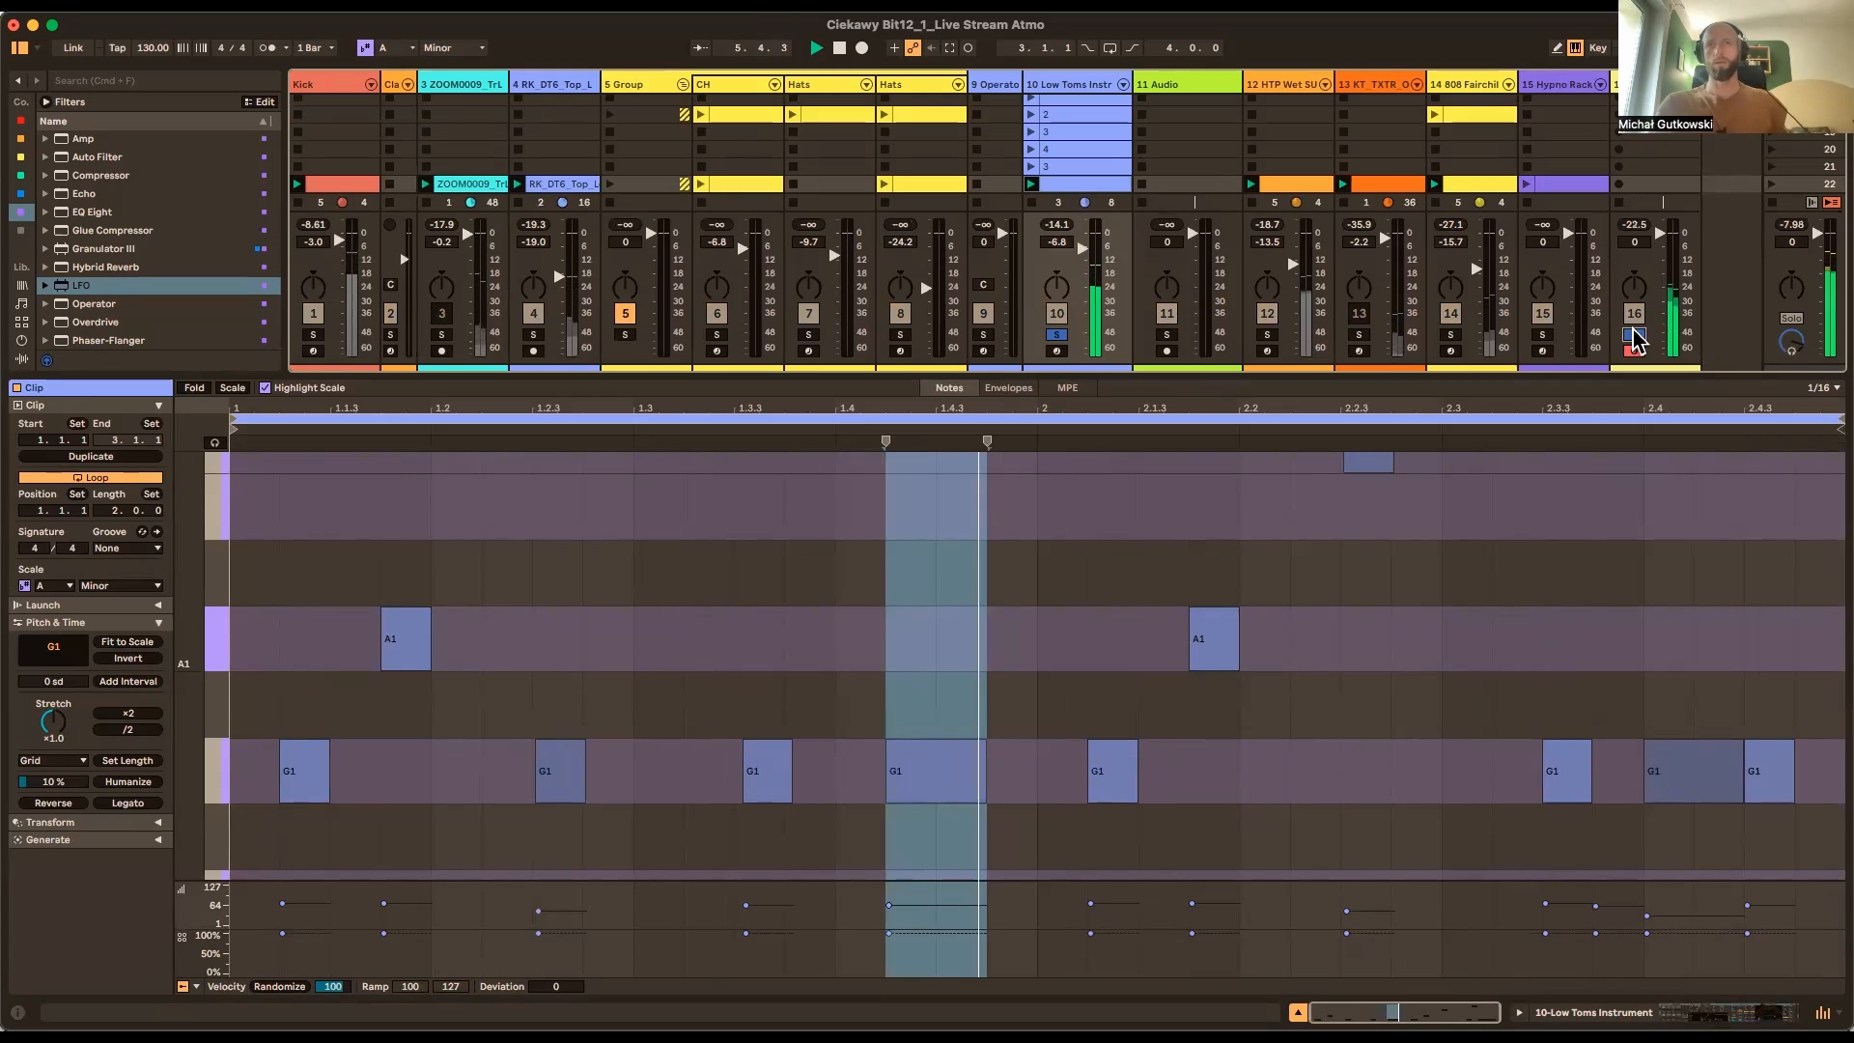
# Set the Low Toms rack macros more upper to -20 dB, Roar shaper to 40%, Fb Amt to 7.2%, and Top to -36 dB
pyautogui.click(1072, 84)
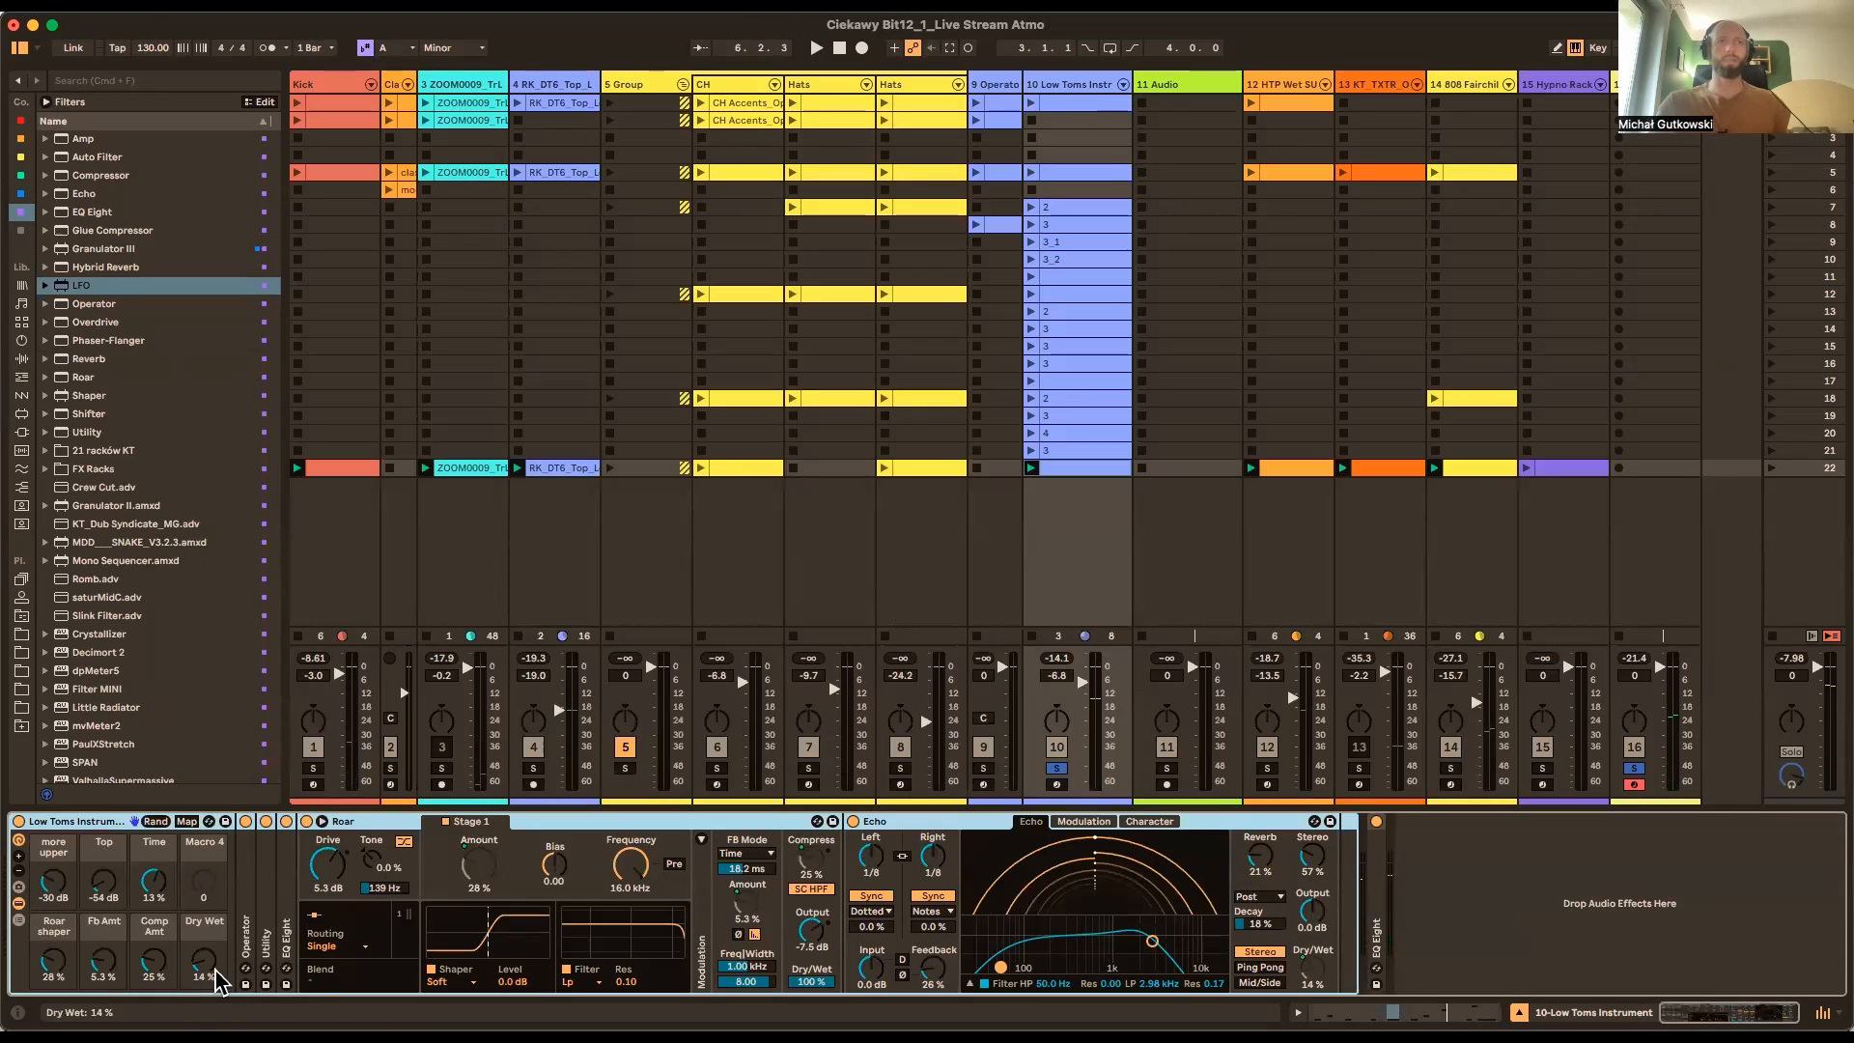
pyautogui.press('space')
pyautogui.moveTo(220, 979)
pyautogui.mouseDown()
pyautogui.moveTo(220, 927)
pyautogui.moveTo(220, 1004)
pyautogui.mouseUp()
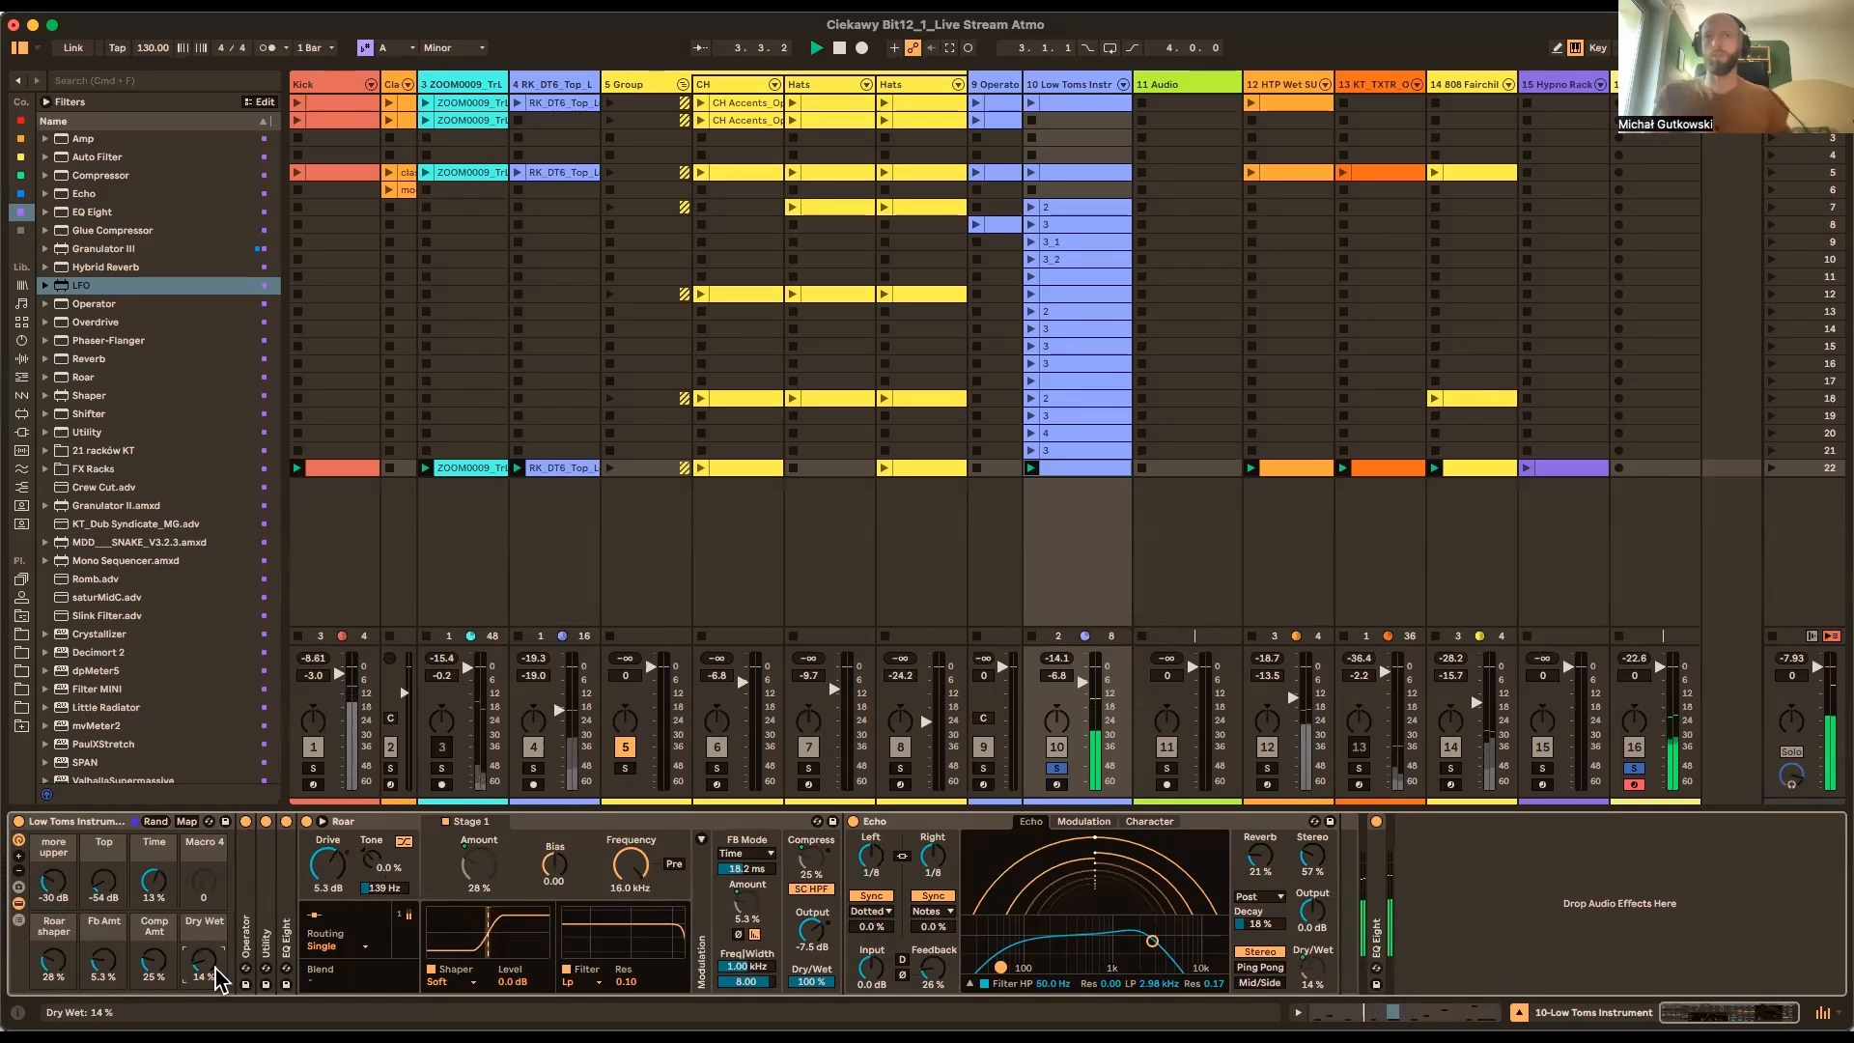
pyautogui.moveTo(53, 884); pyautogui.dragTo(54, 880)
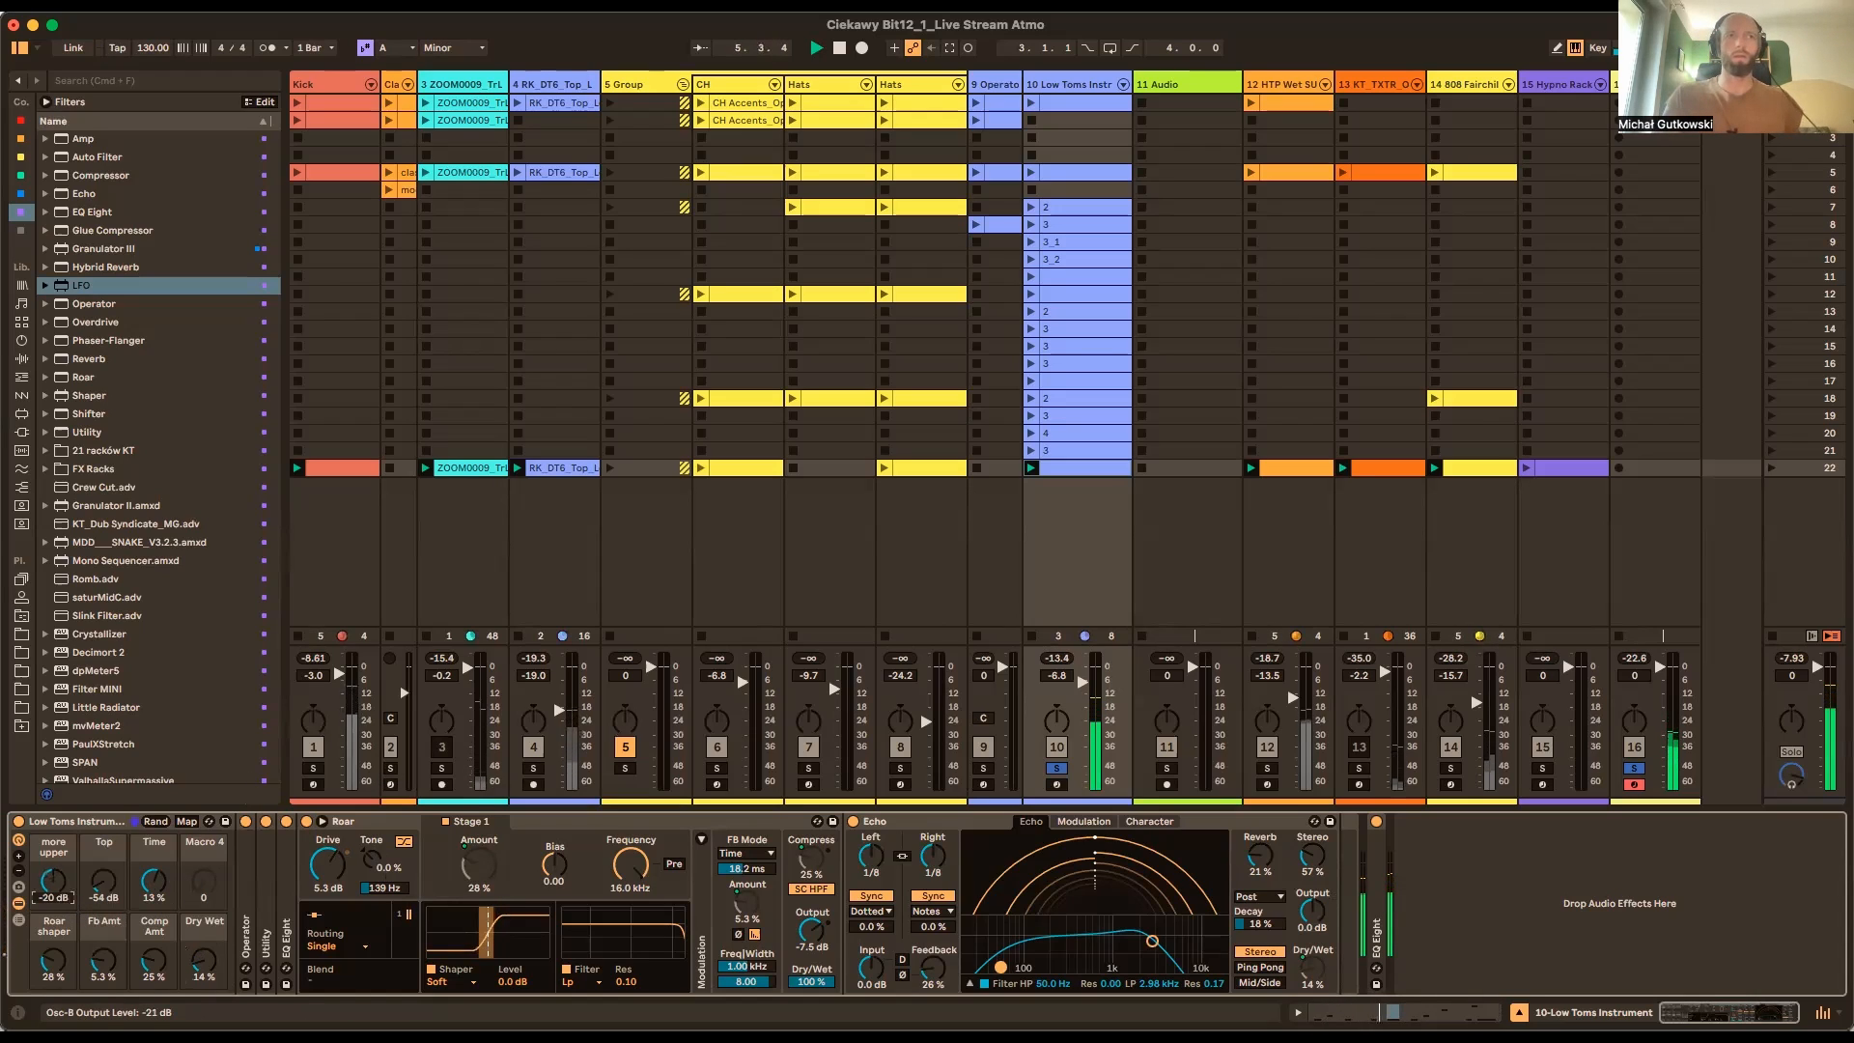
pyautogui.moveTo(52, 975); pyautogui.dragTo(98, 964)
pyautogui.moveTo(116, 900); pyautogui.dragTo(117, 874)
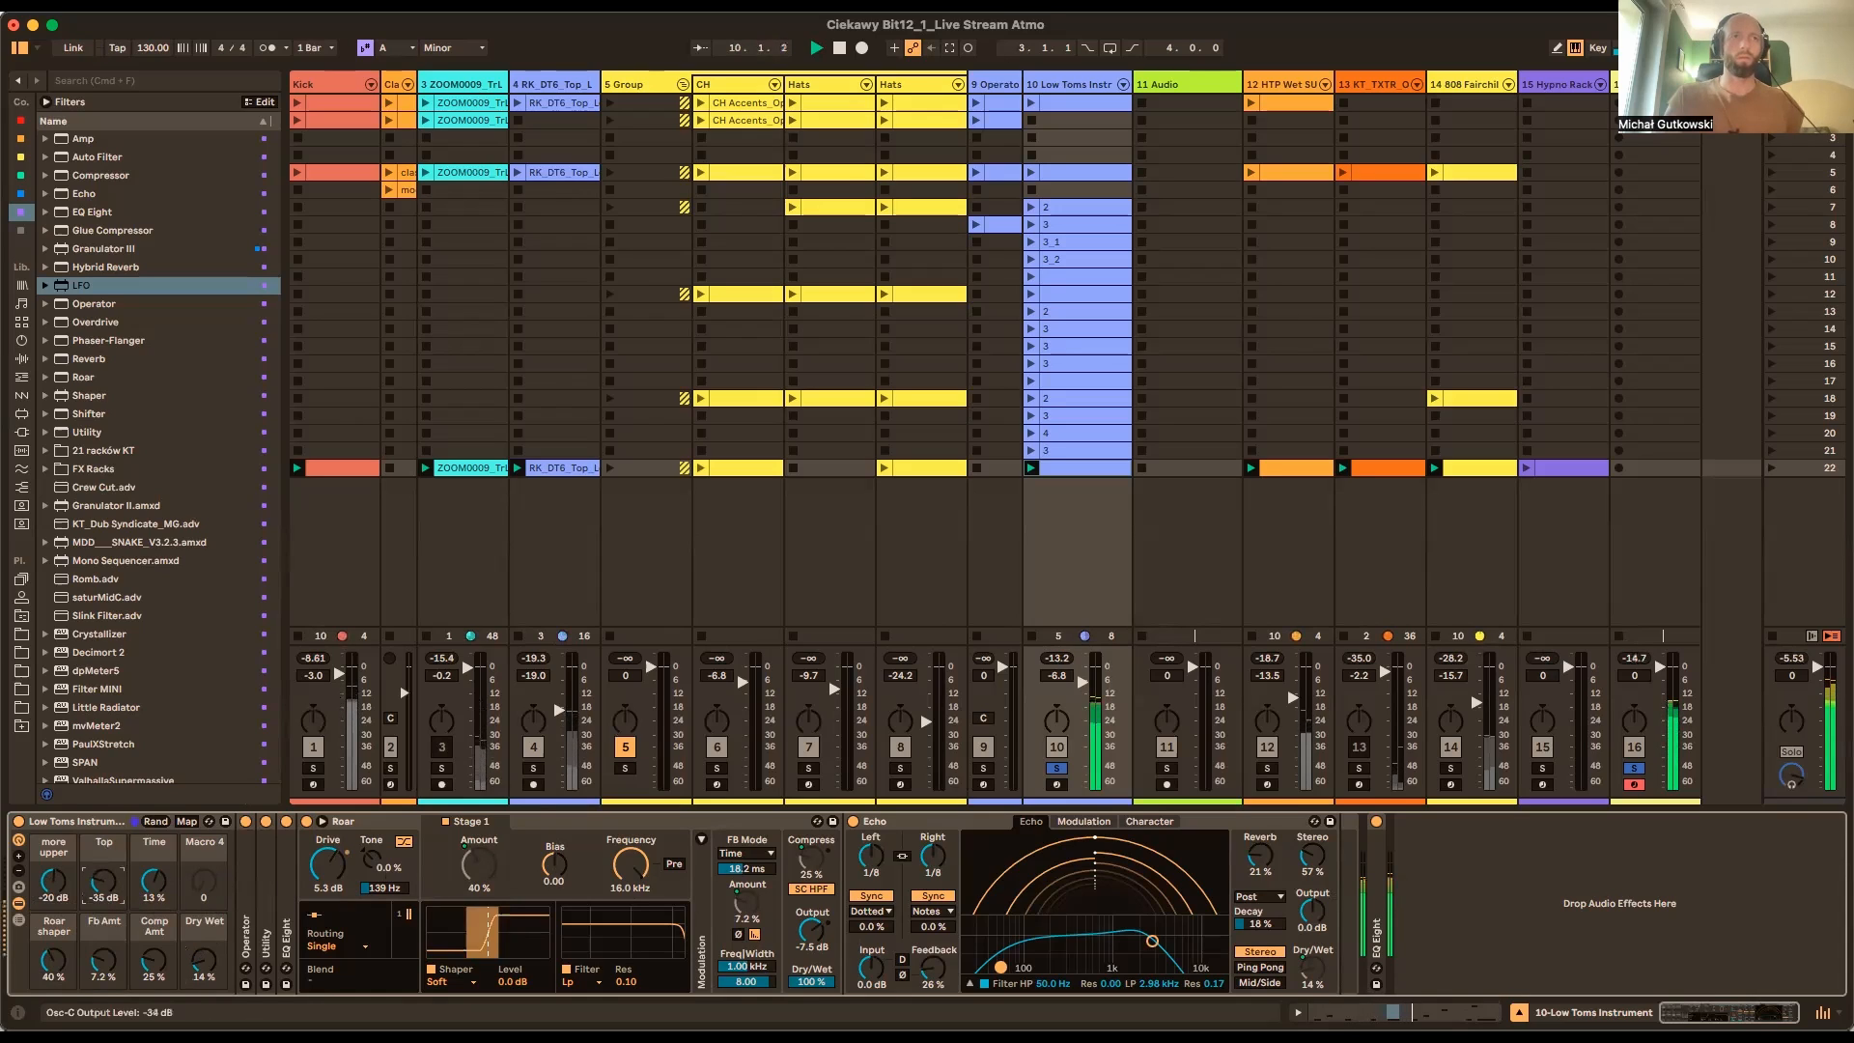
# Set the Low Toms Operator oscillator's waveform to Sine after trying Saw 32, Saw 3 and Sine 4 Bit, and its envelope decay to 1.77 s
pyautogui.doubleClick(249, 894)
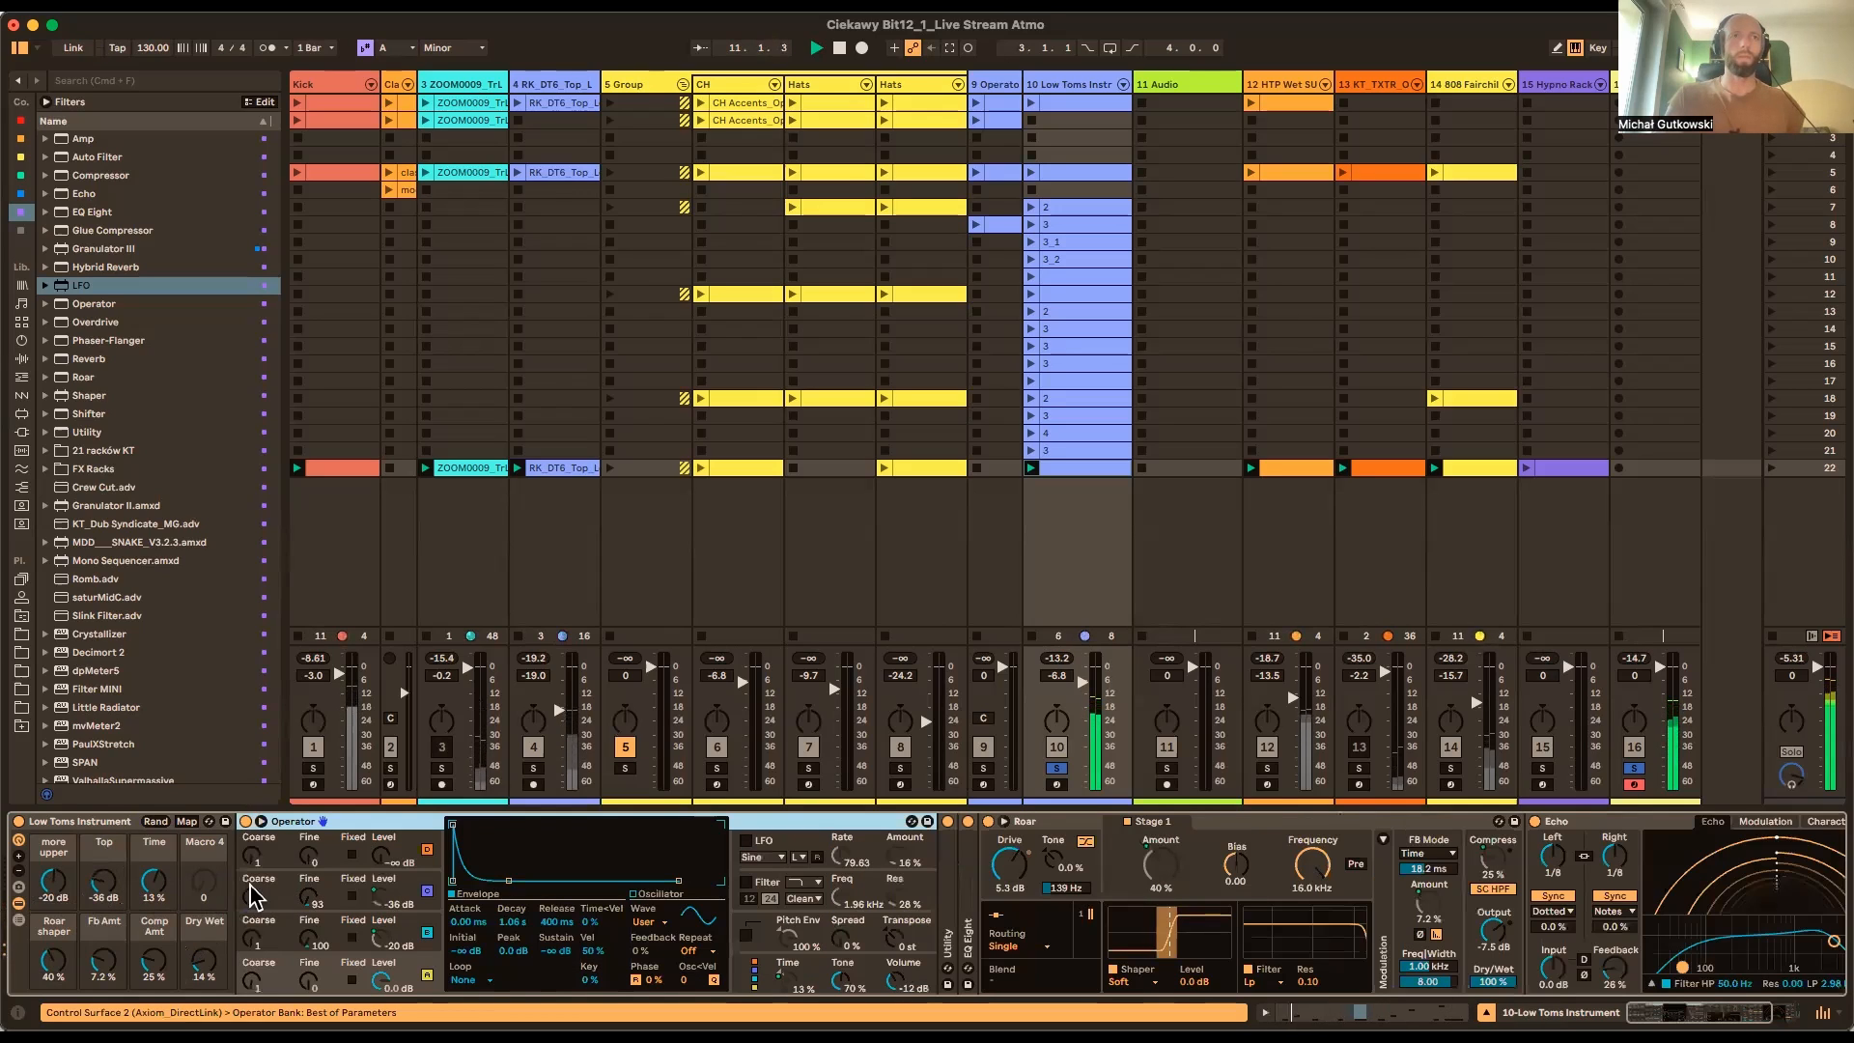
pyautogui.click(644, 922)
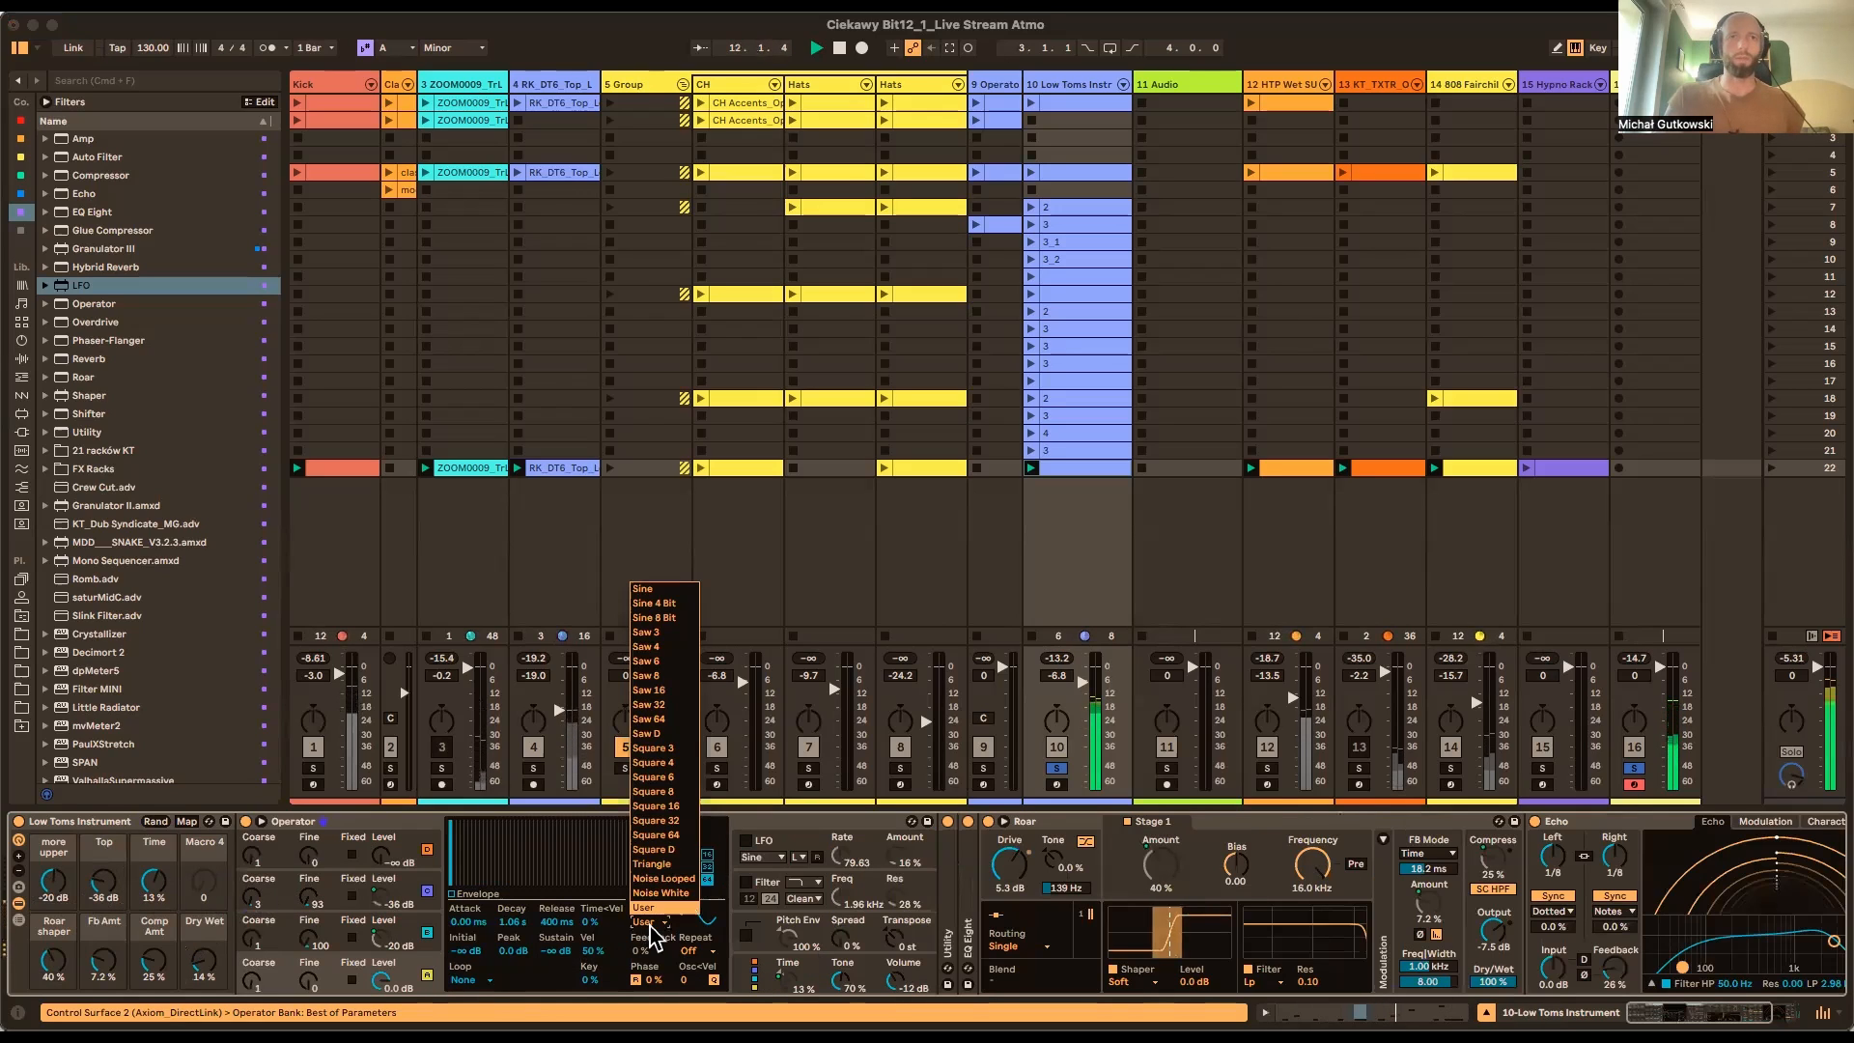
pyautogui.click(673, 719)
pyautogui.click(644, 922)
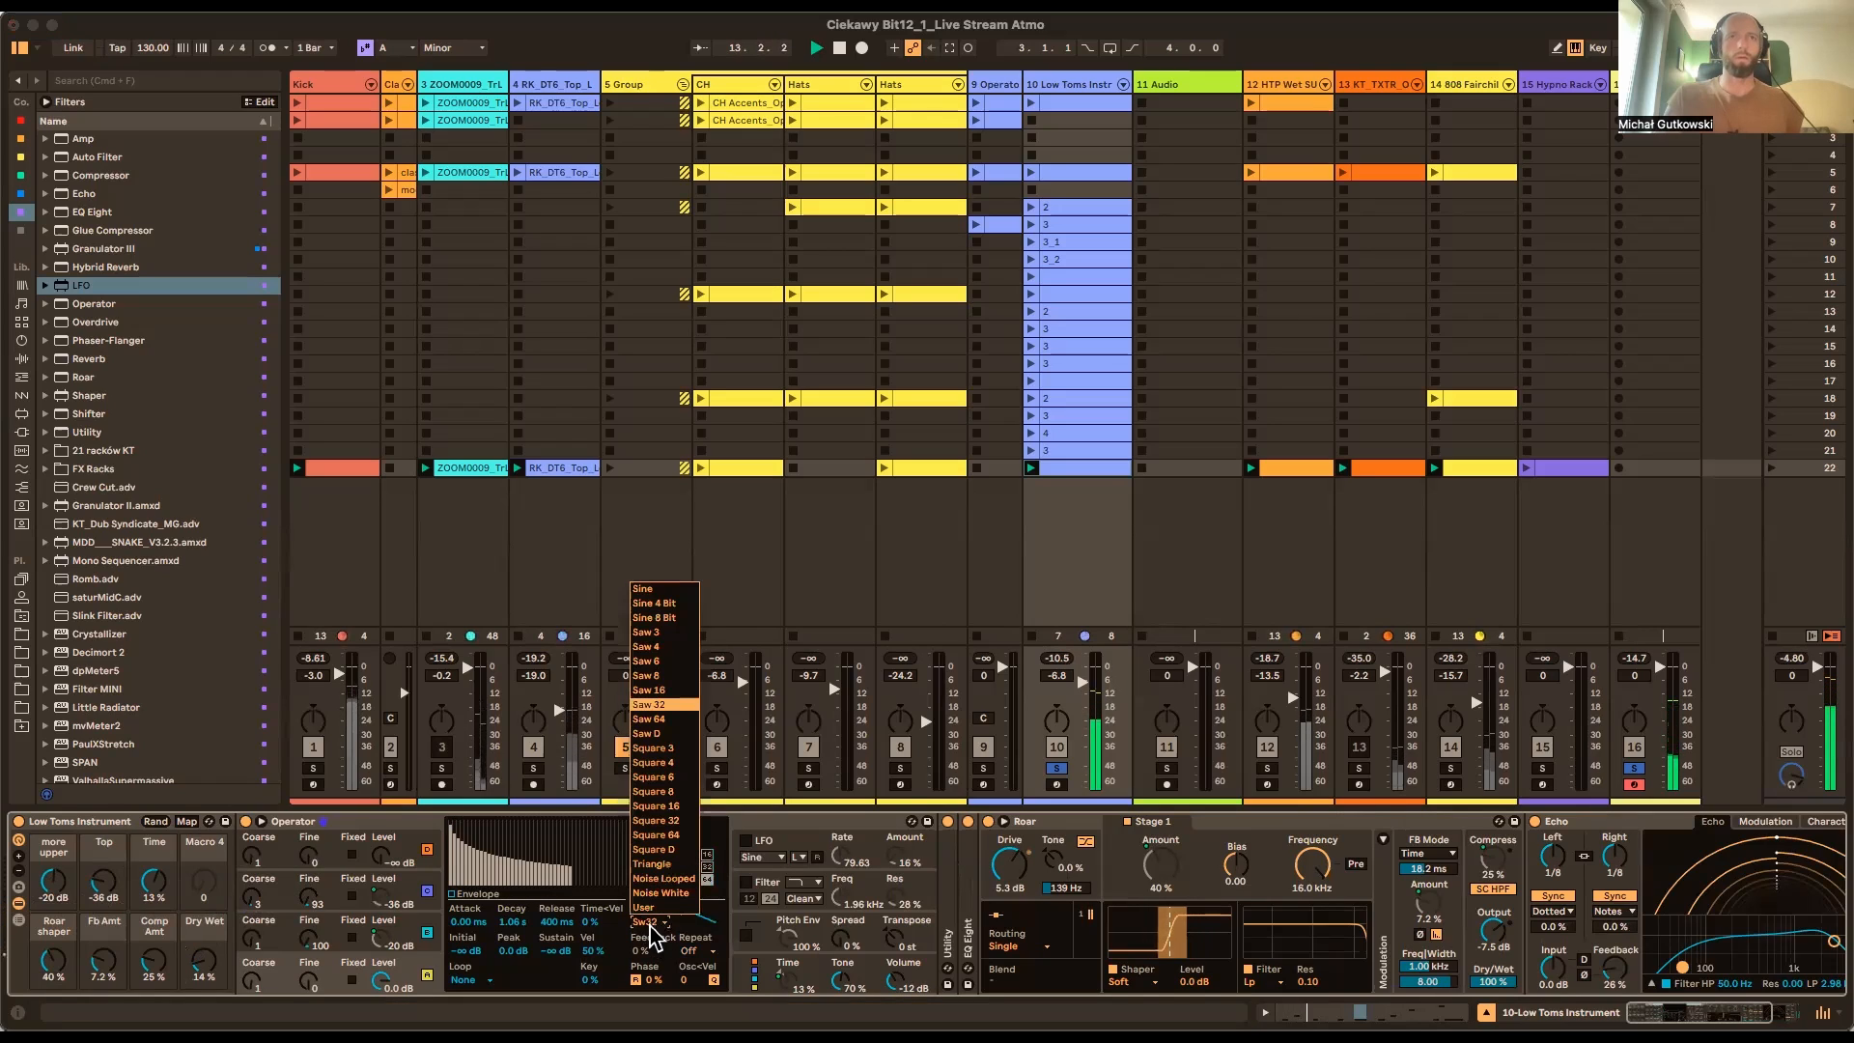
pyautogui.click(664, 640)
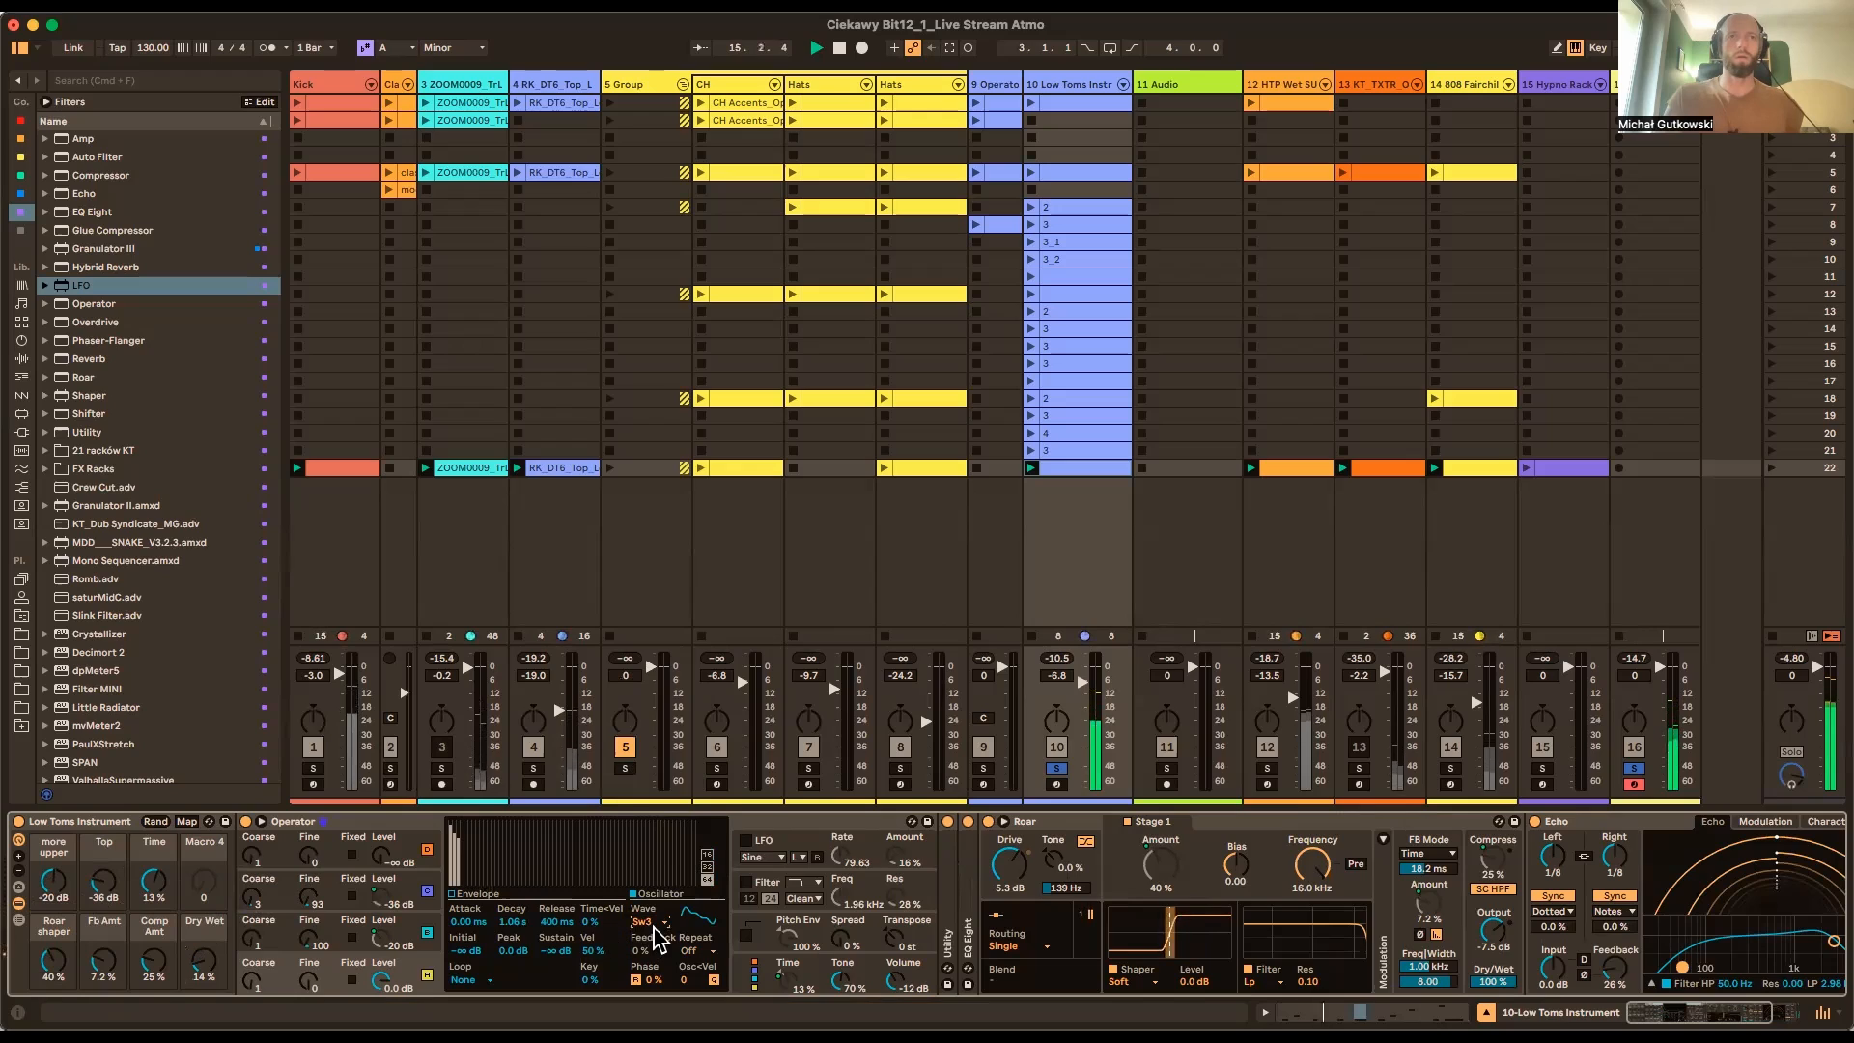
pyautogui.click(645, 924)
pyautogui.click(657, 603)
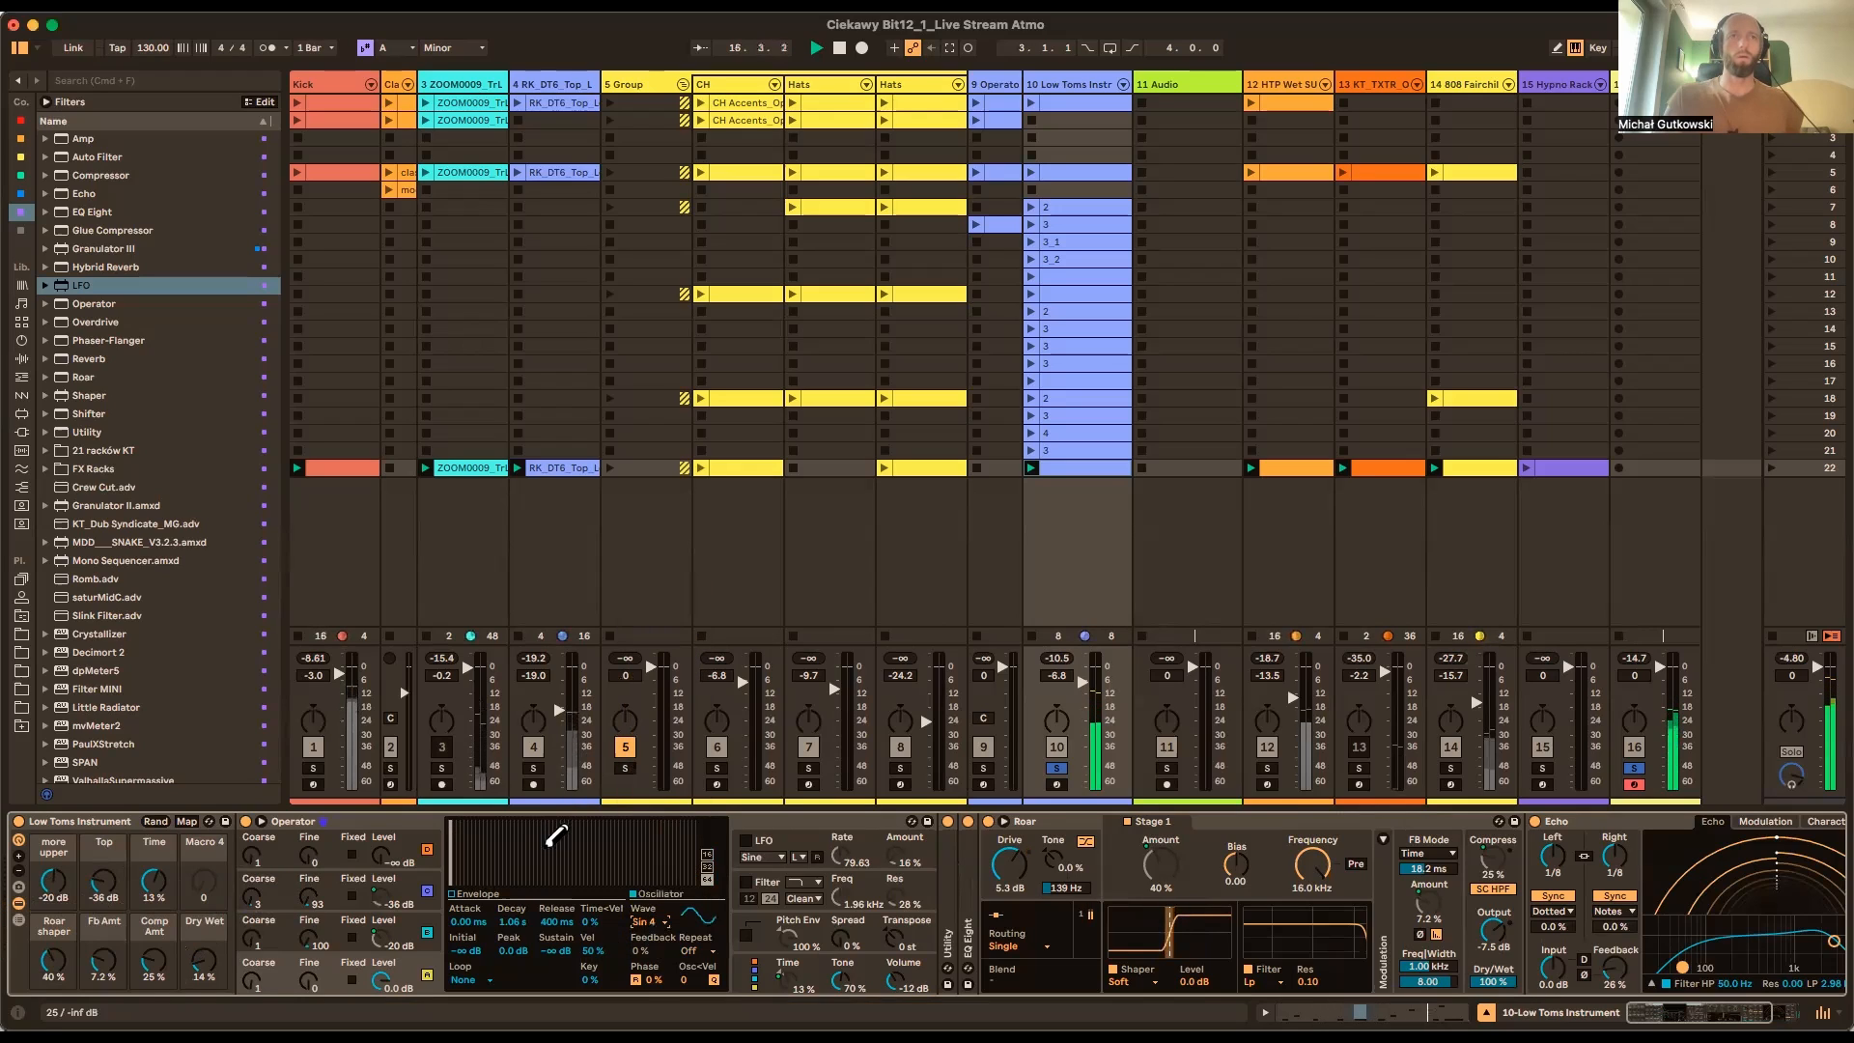
pyautogui.click(645, 923)
pyautogui.click(662, 610)
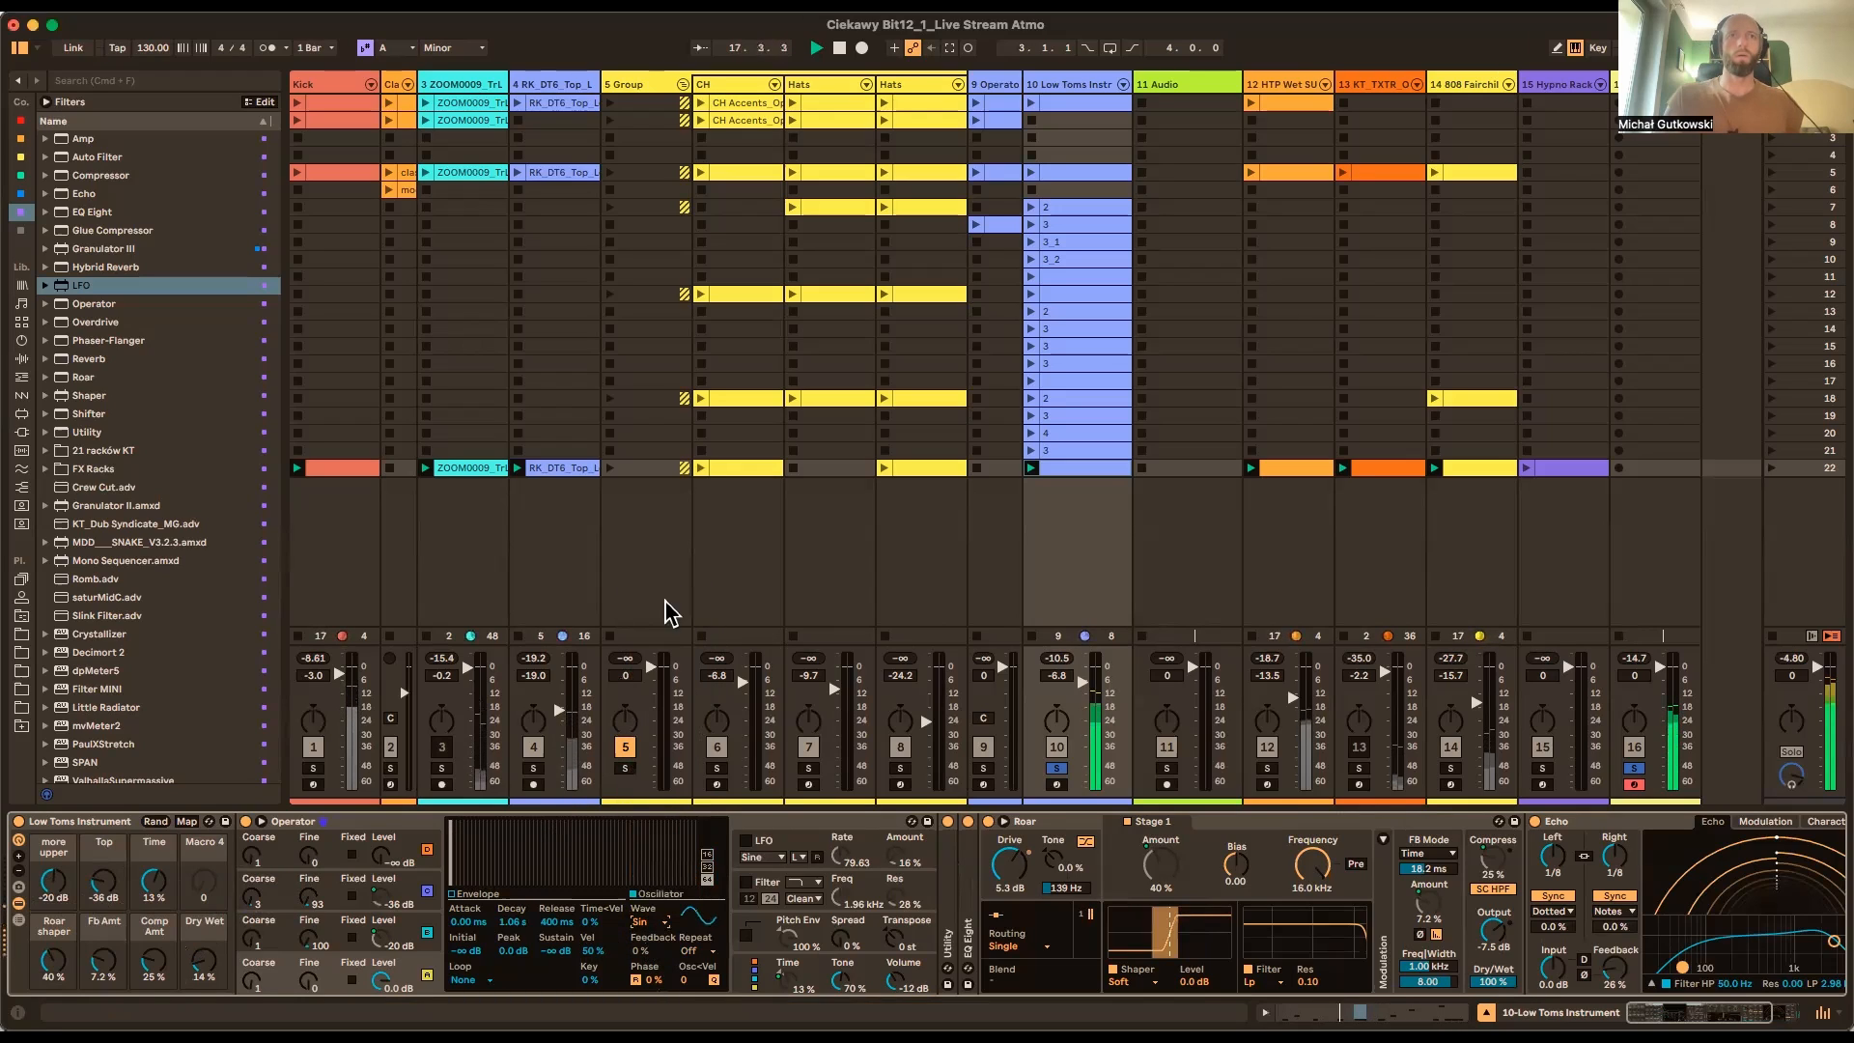
pyautogui.moveTo(519, 923)
pyautogui.mouseDown()
pyautogui.moveTo(520, 887)
pyautogui.moveTo(513, 920)
pyautogui.mouseUp()
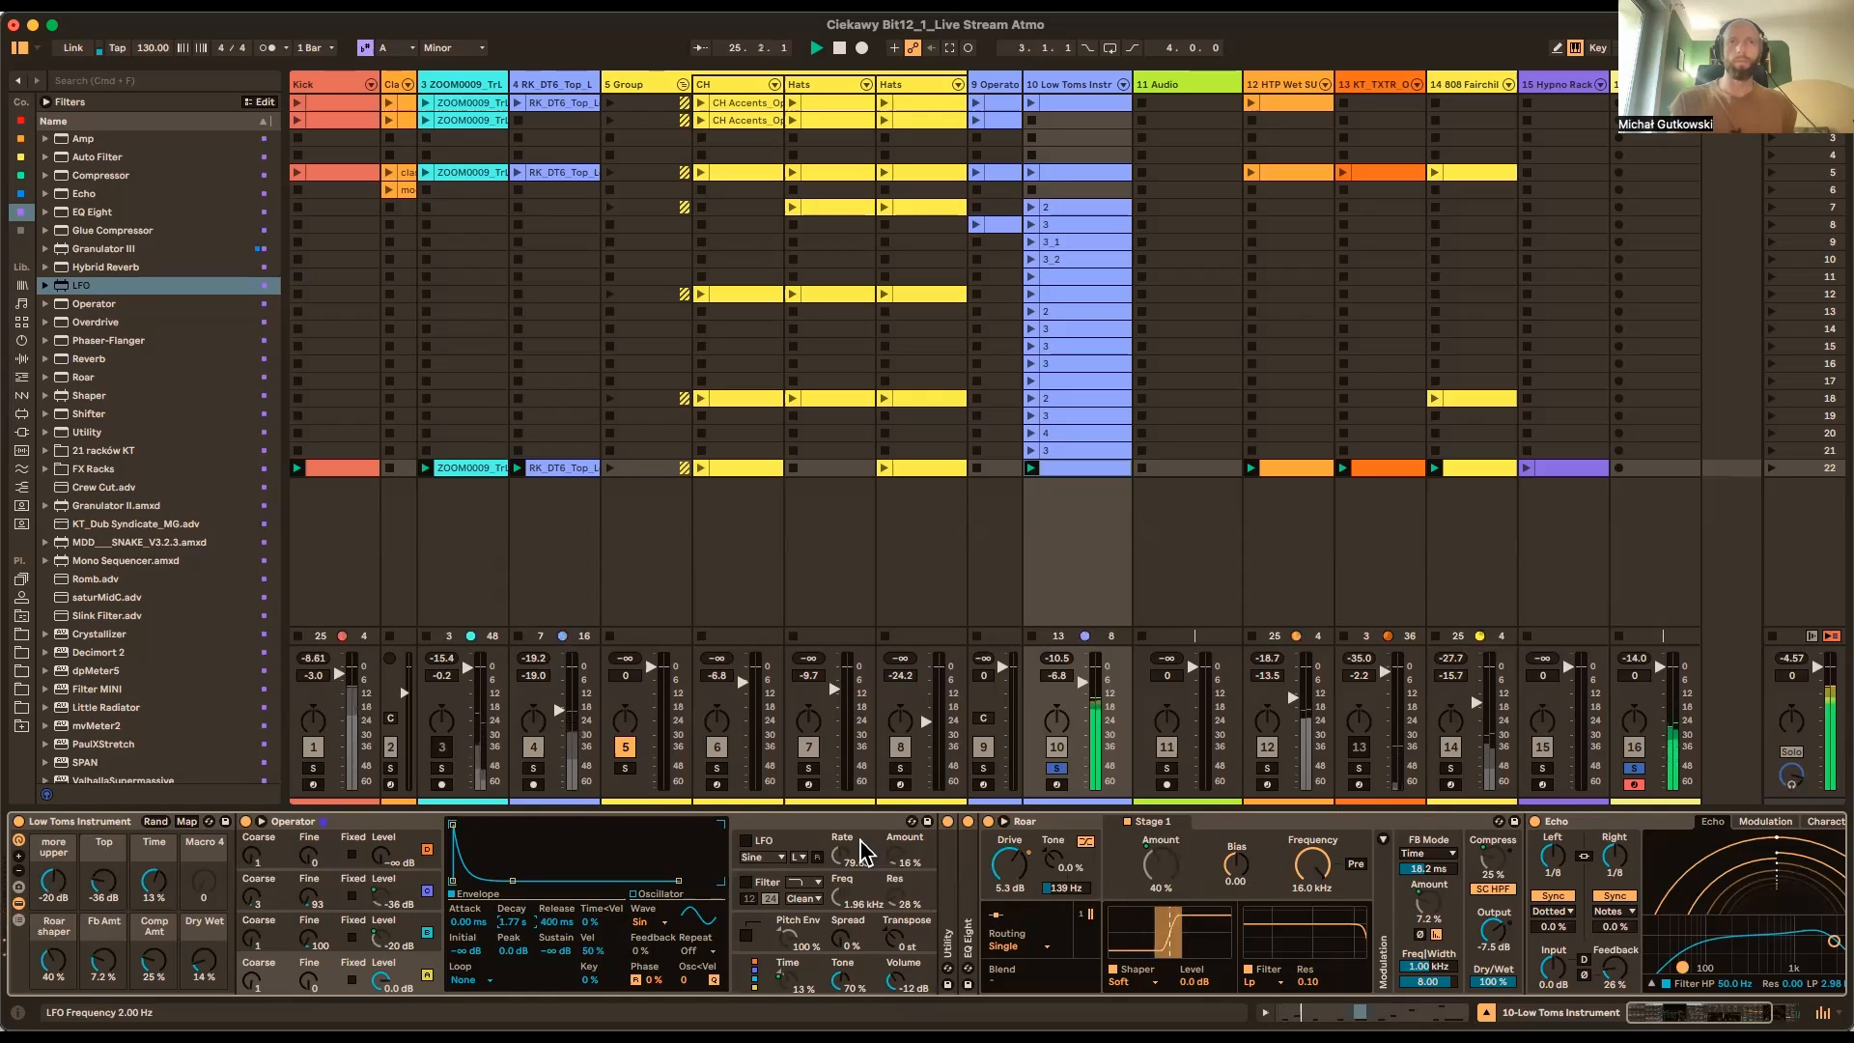
# Unsolo the tracks and restart playback, launching the drum group's scene 22 clips and the first Hats track's scene 18 clip
pyautogui.click(1058, 769)
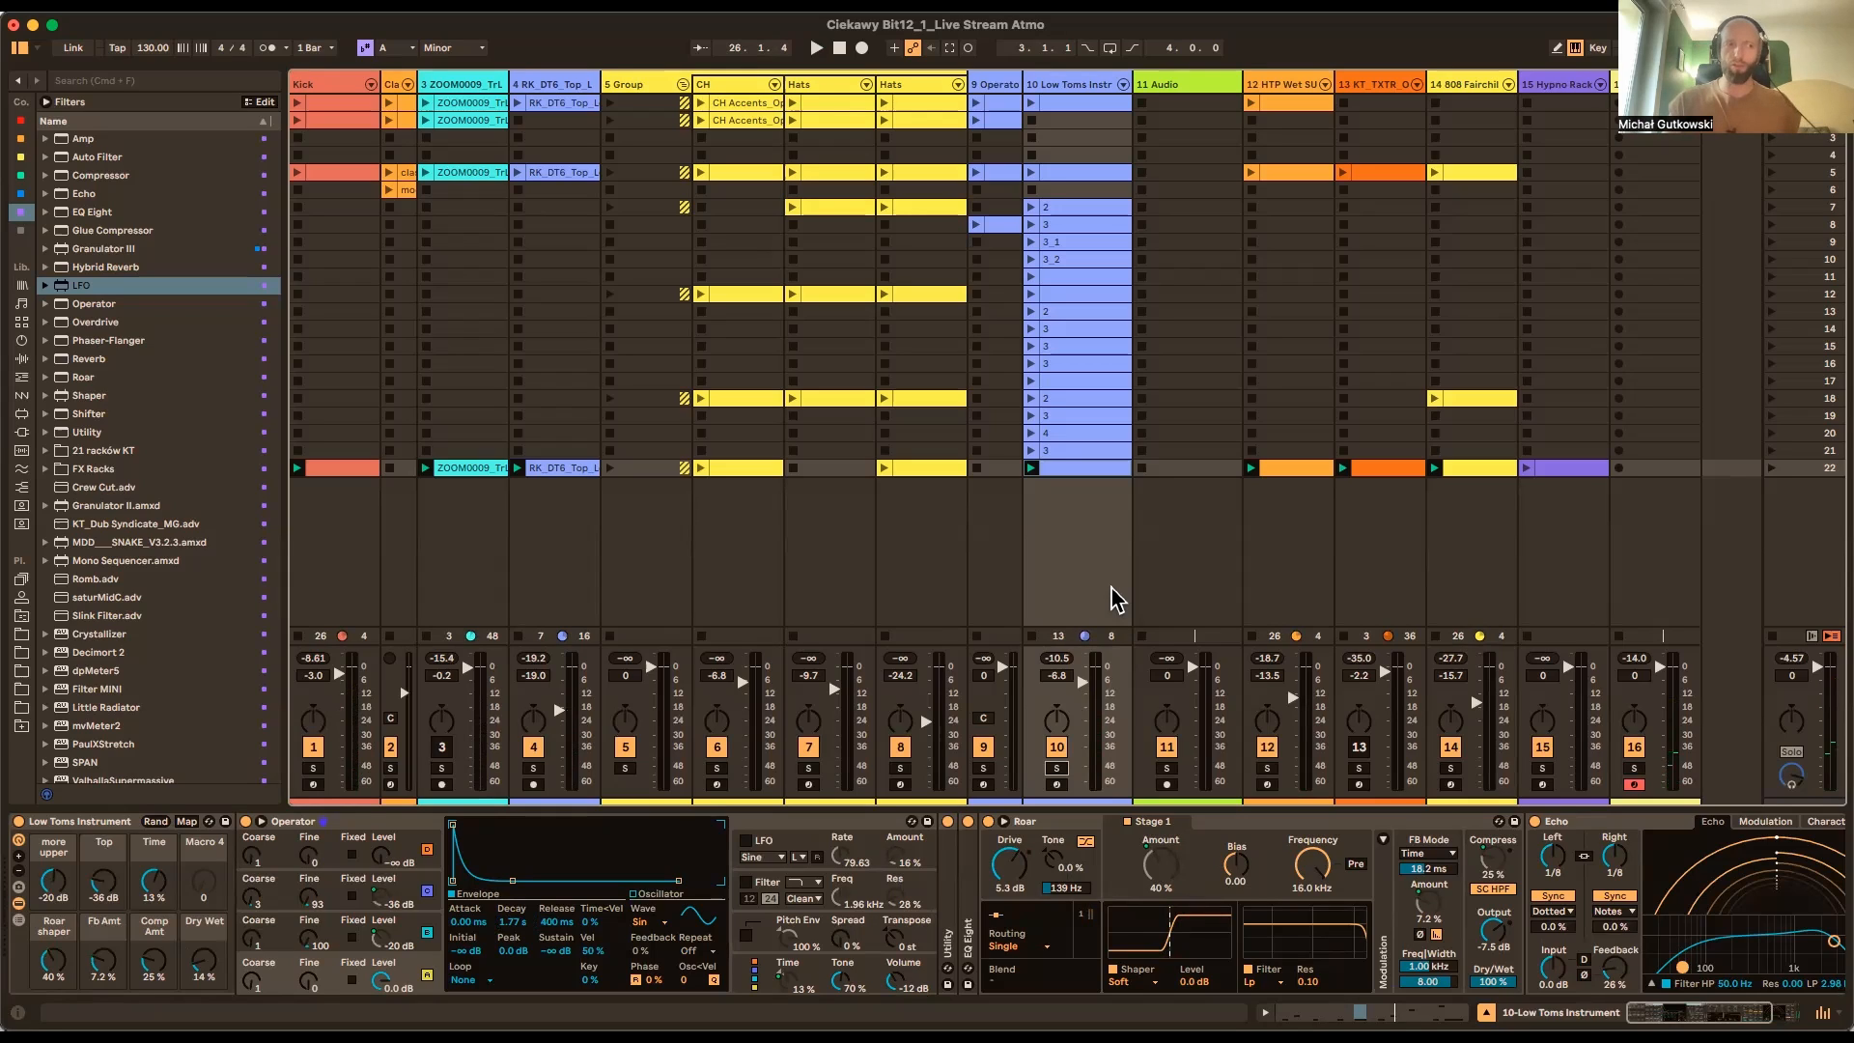
pyautogui.press('space')
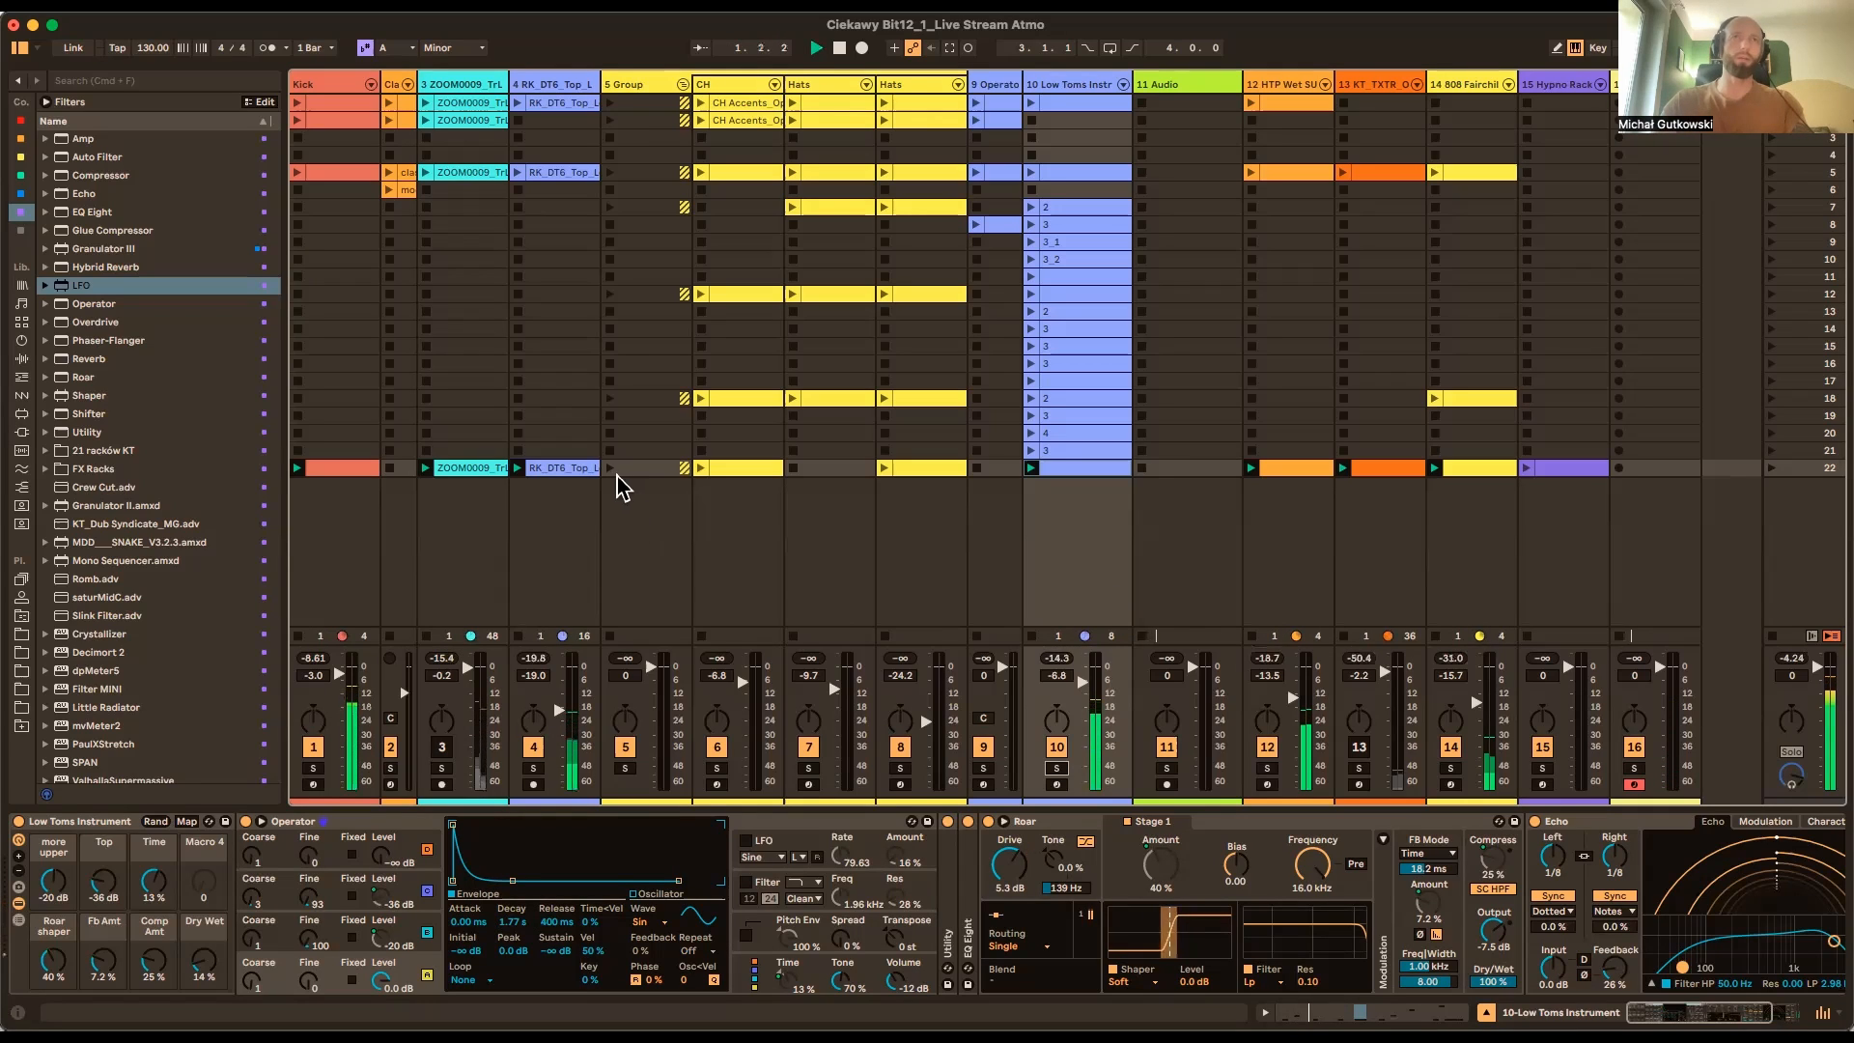
pyautogui.click(792, 400)
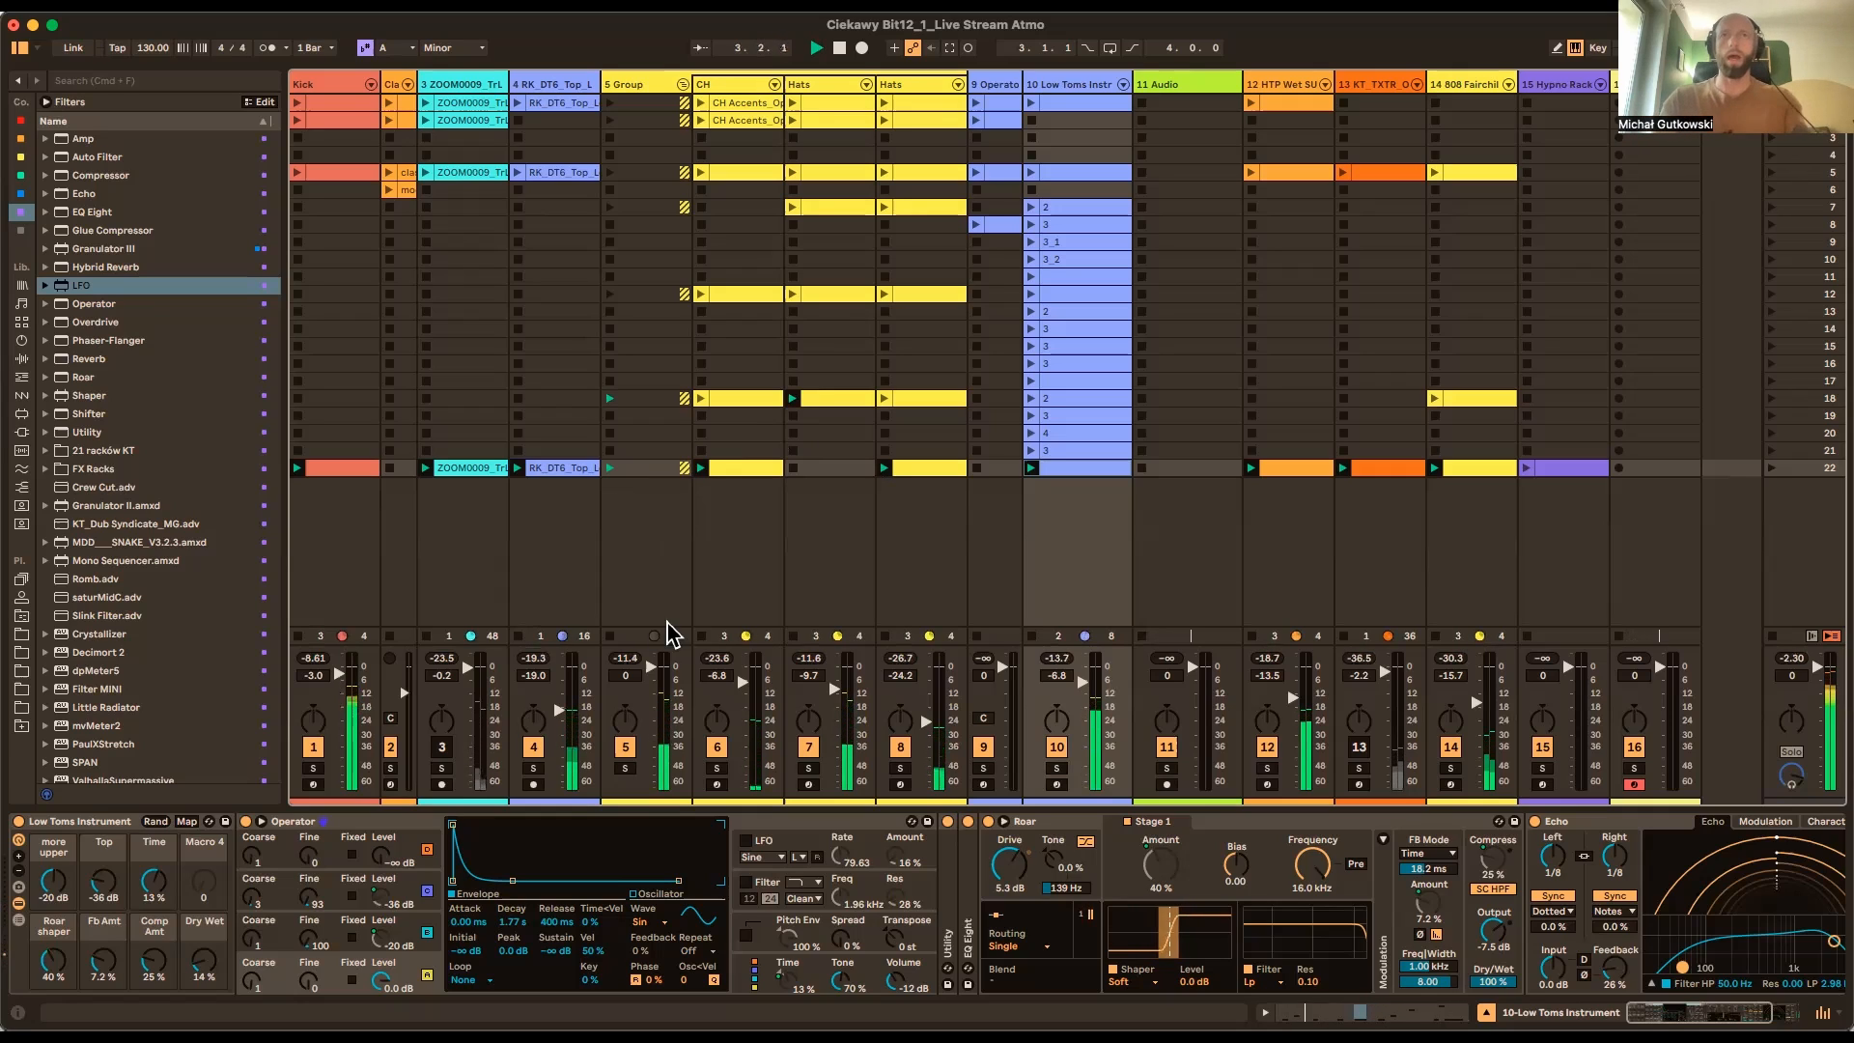
pyautogui.click(612, 447)
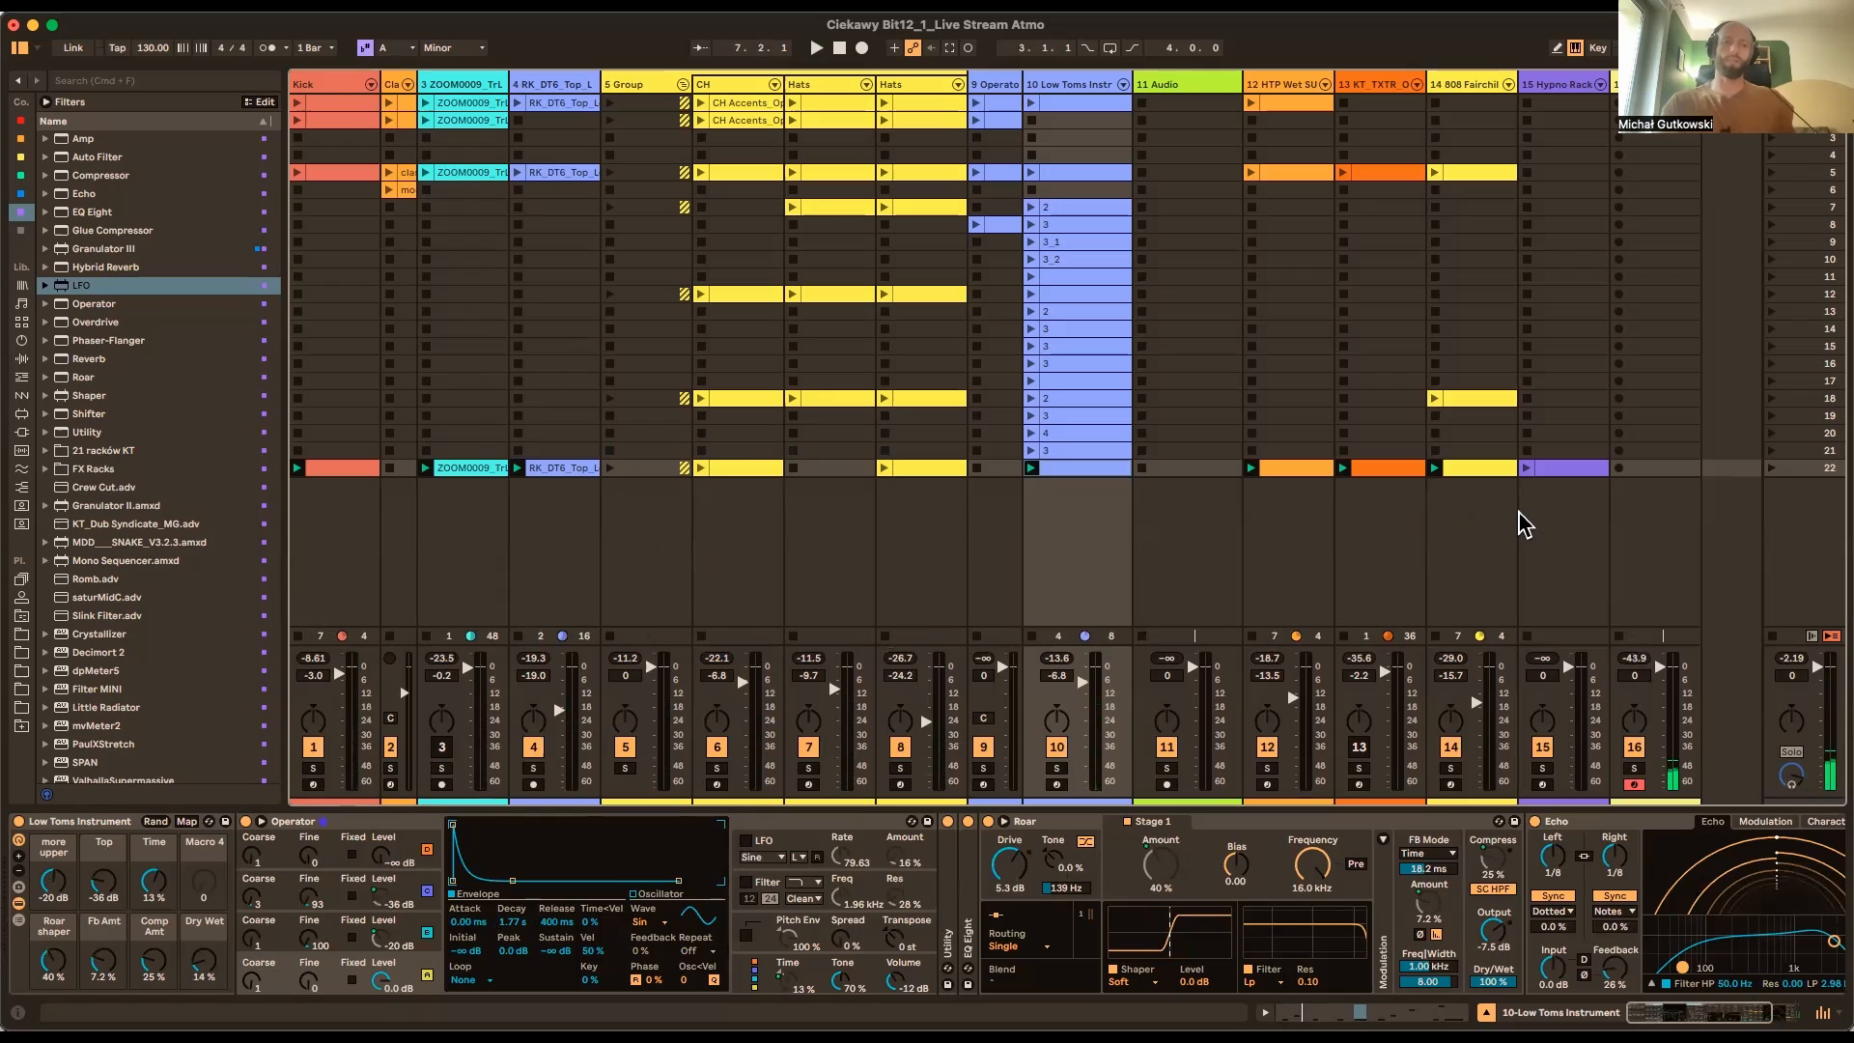
pyautogui.click(607, 468)
pyautogui.click(793, 398)
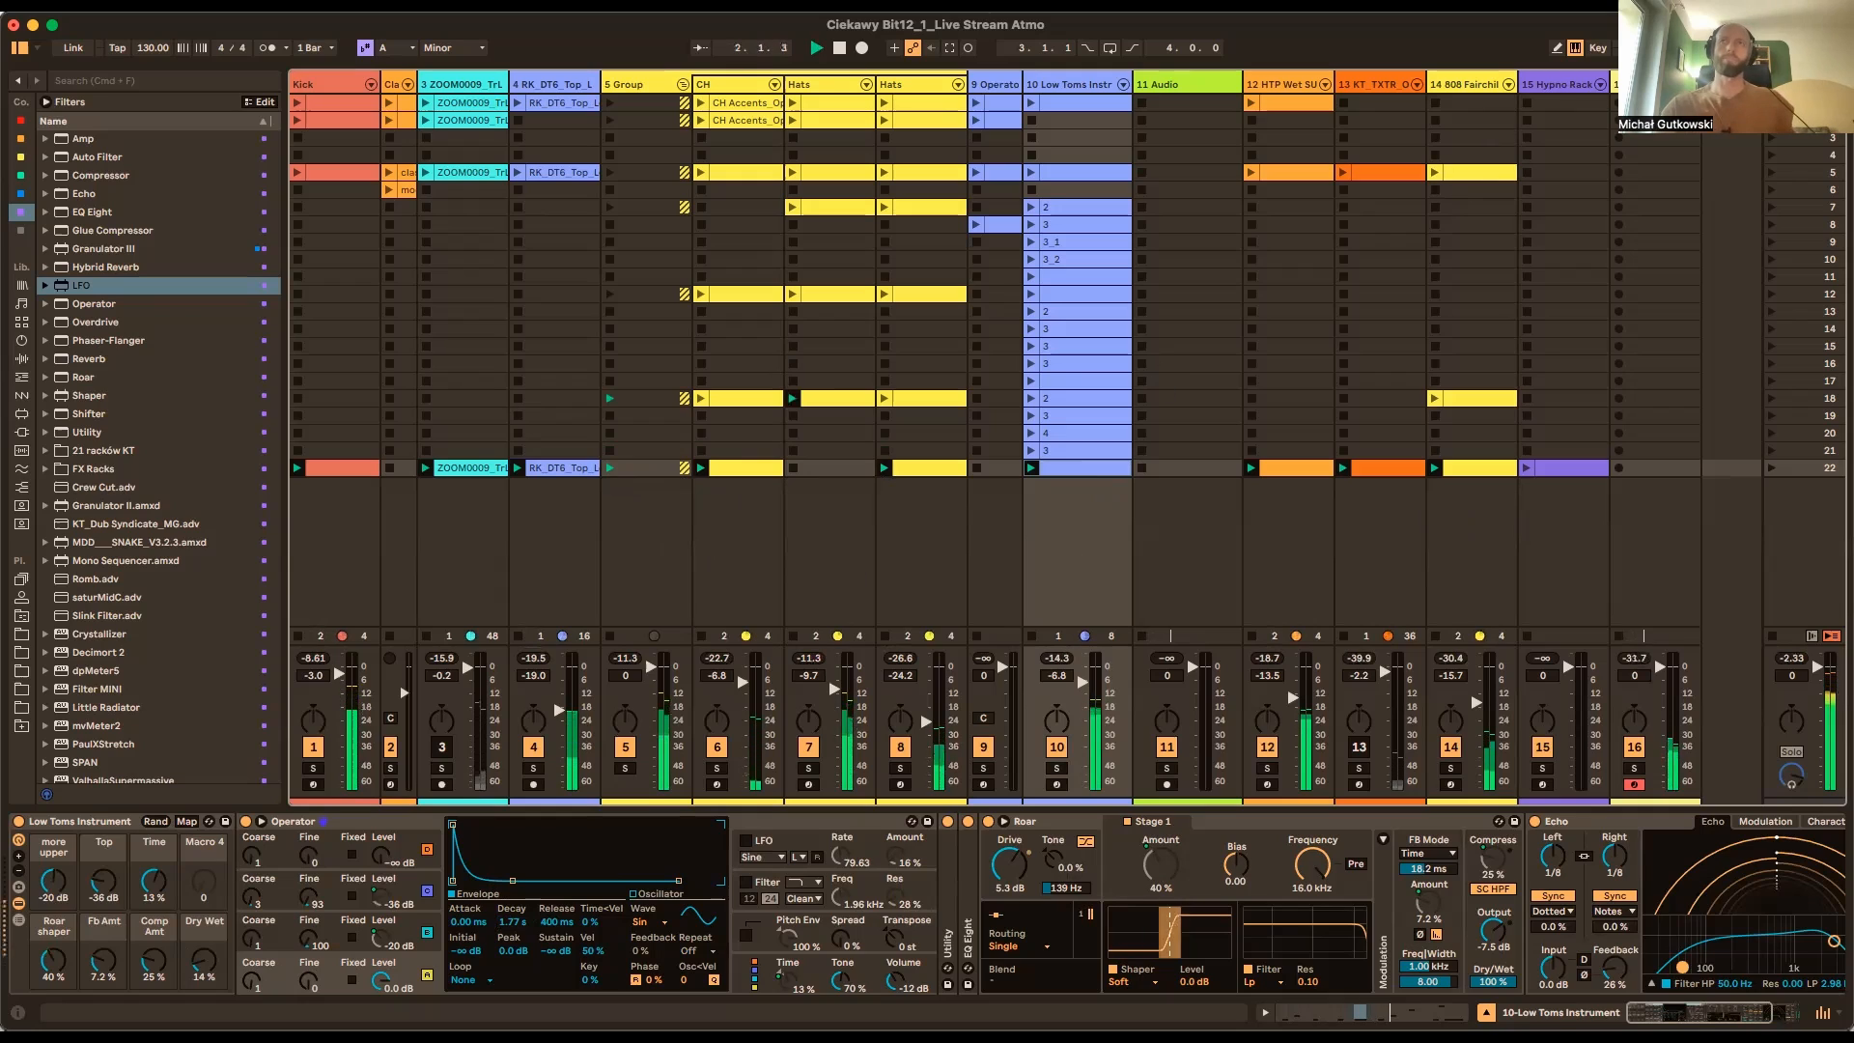
# Set the Wavetable's filter 1 frequency to 2.53 kHz and amp release to about 4.9 s, and relaunch the Kick's scene 22 clip
pyautogui.click(1653, 85)
pyautogui.moveTo(436, 959); pyautogui.dragTo(437, 950)
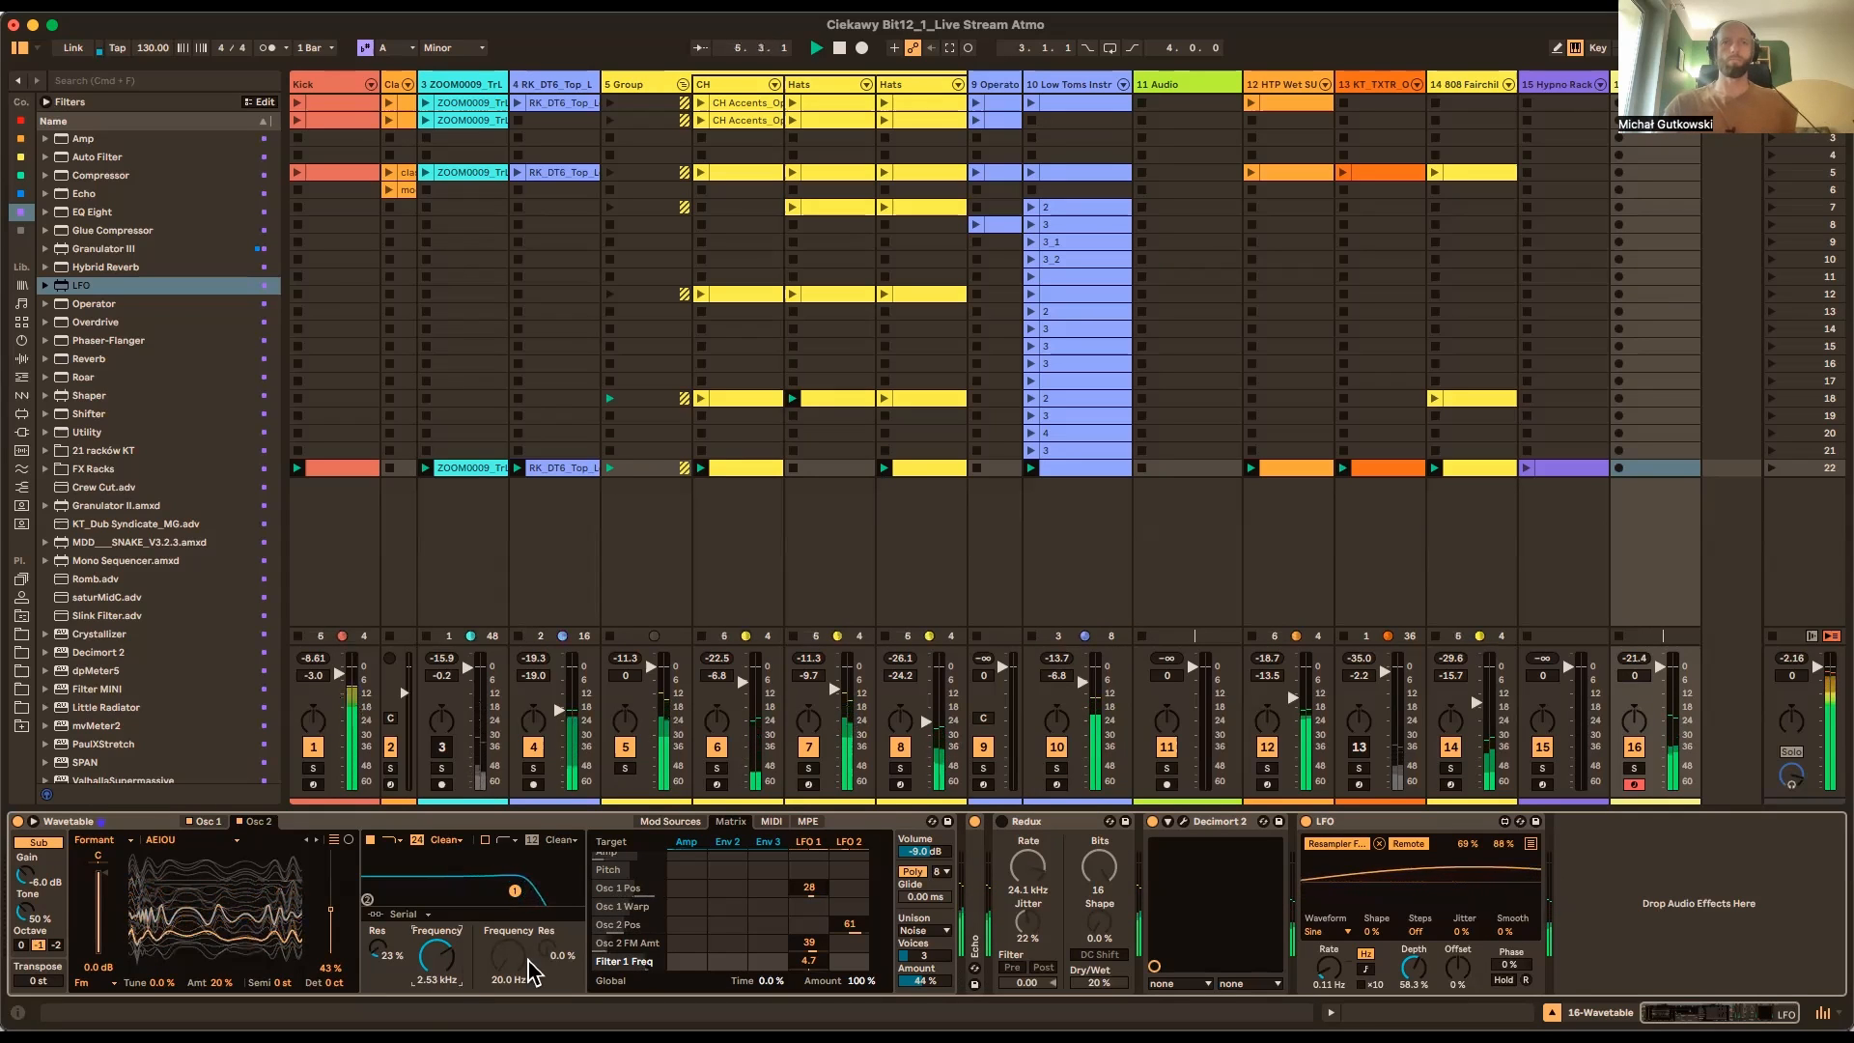
pyautogui.click(670, 821)
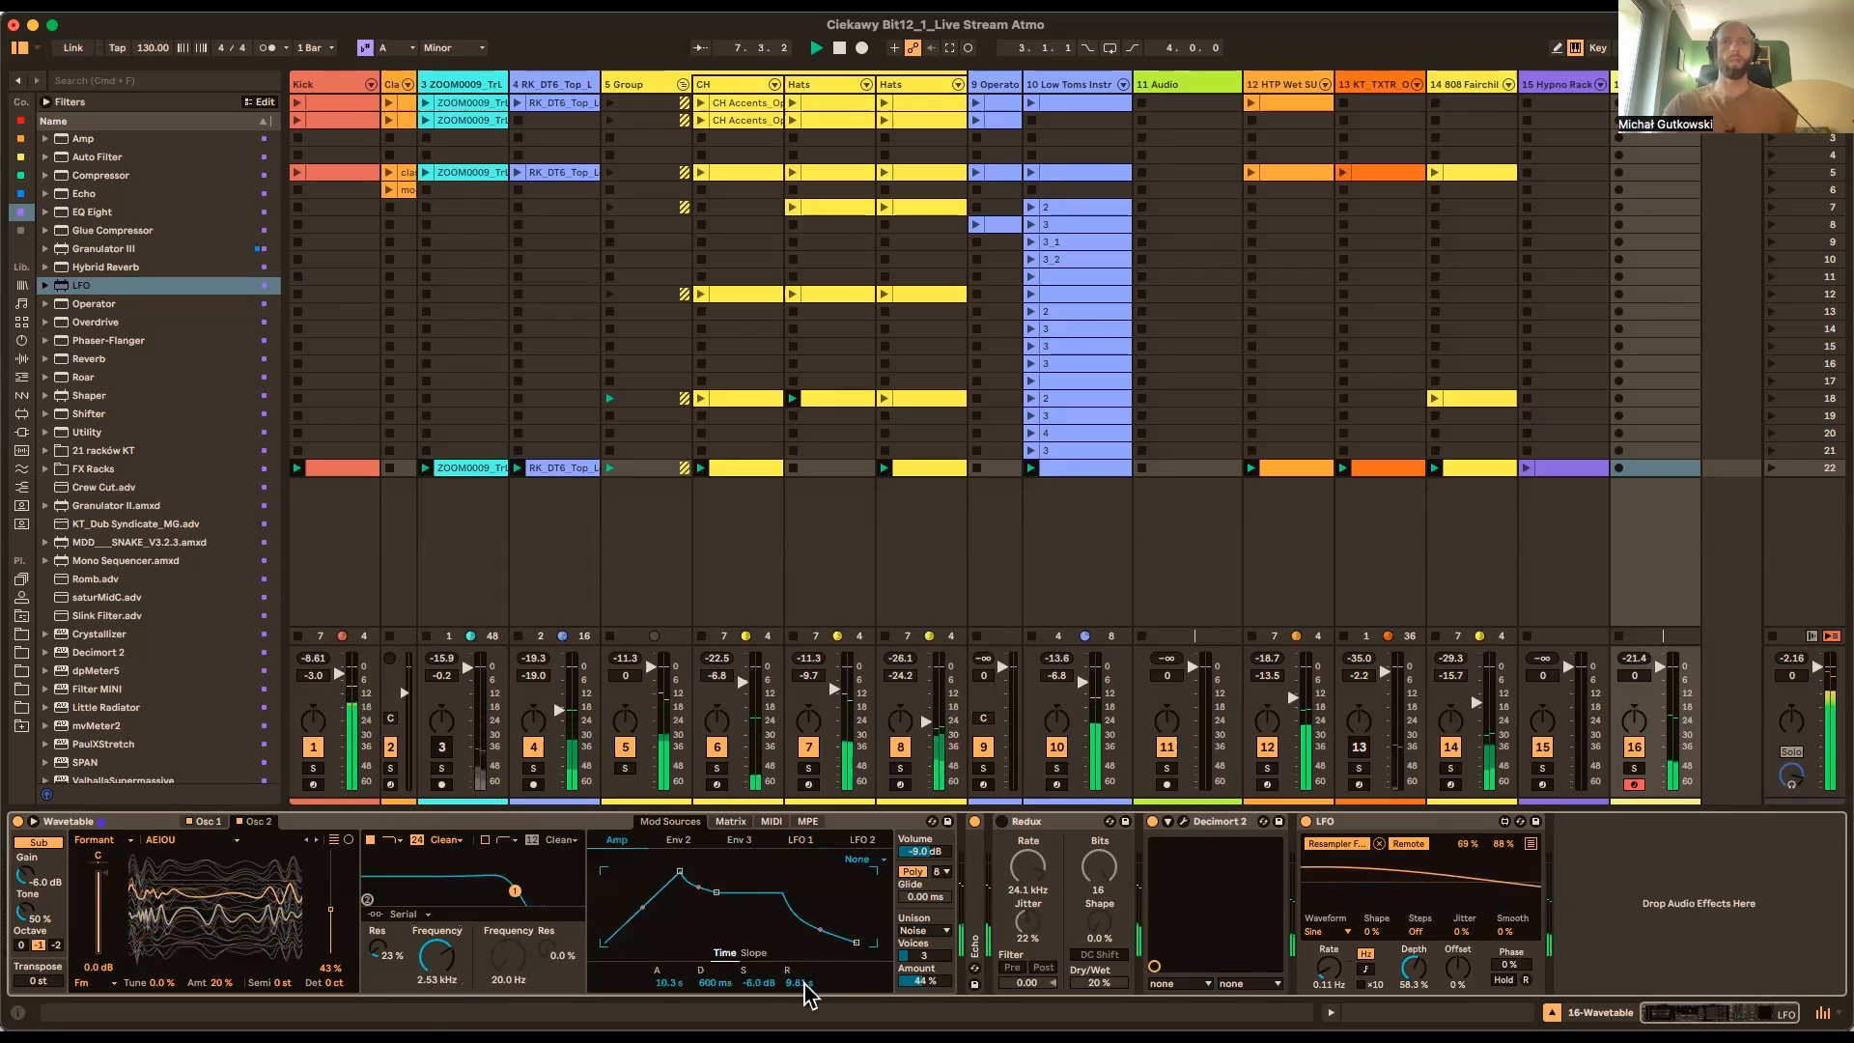
pyautogui.moveTo(799, 982); pyautogui.dragTo(801, 998)
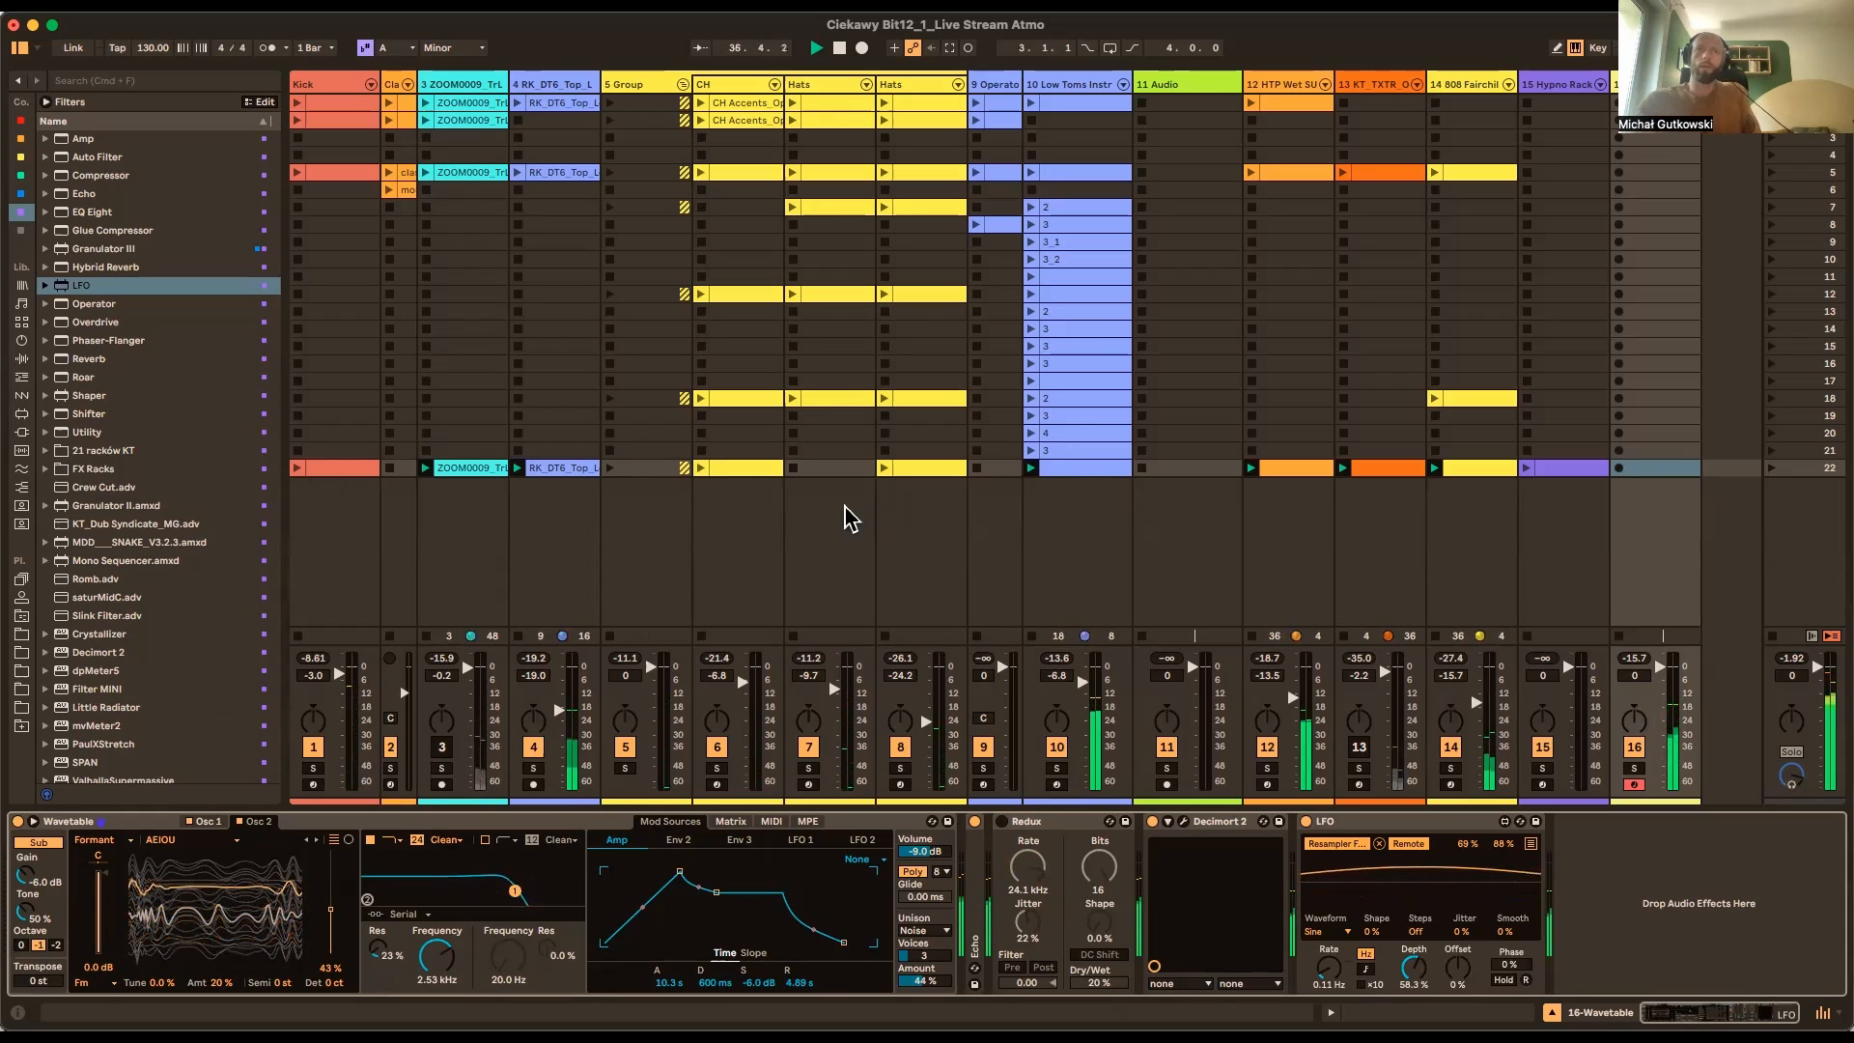
pyautogui.click(296, 468)
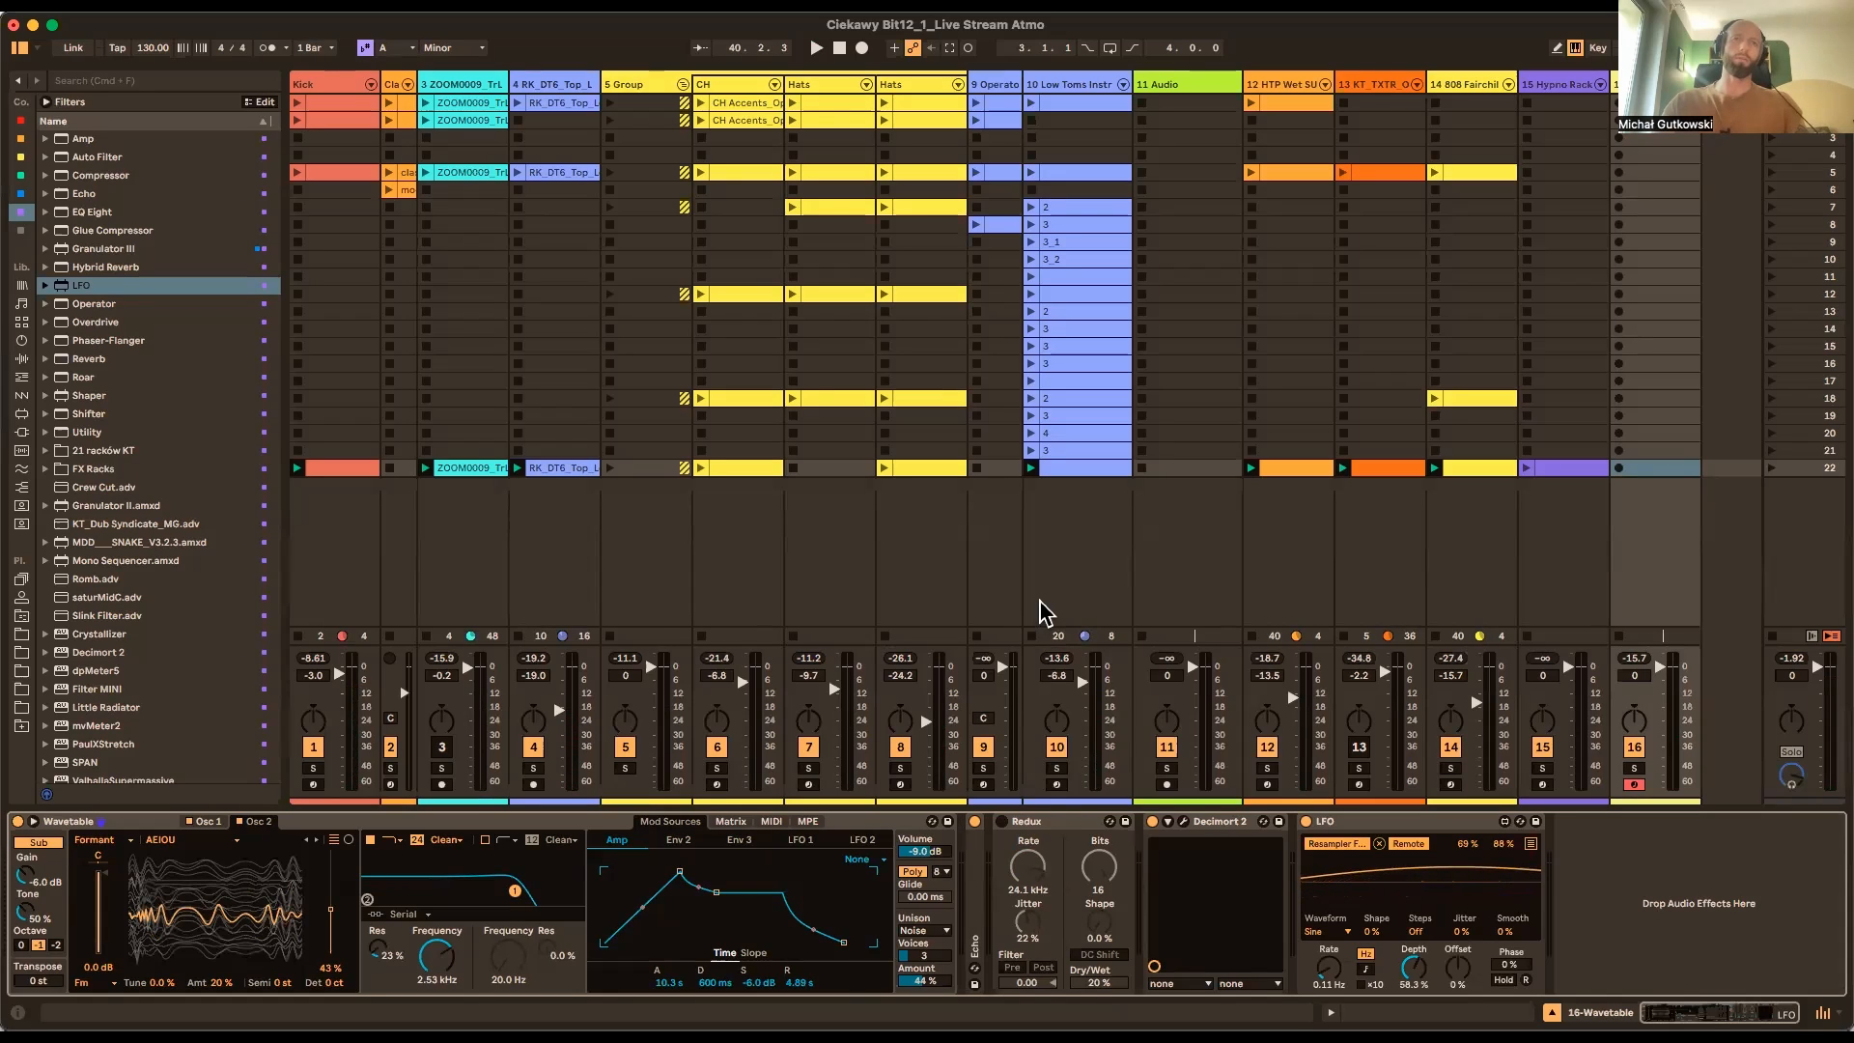
# Review the Wavetable's Osc 1 and Osc 2 settings
pyautogui.click(147, 832)
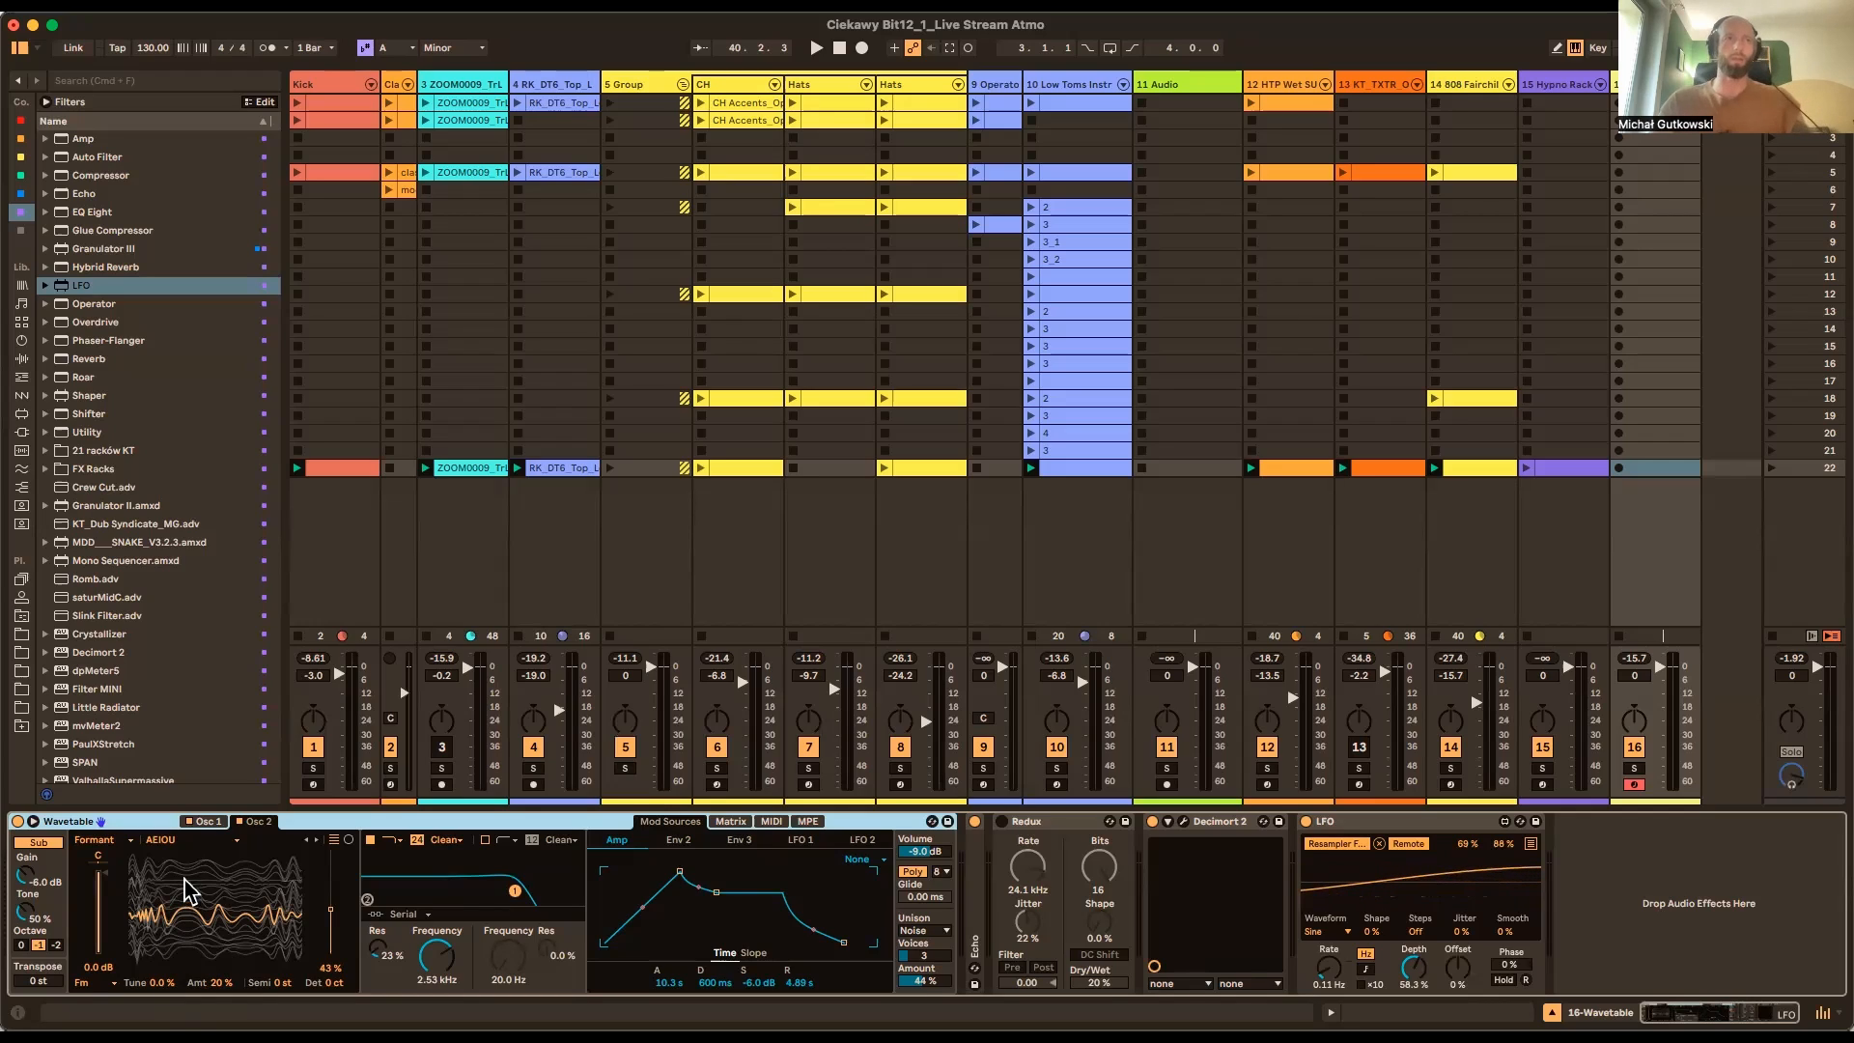
pyautogui.click(208, 823)
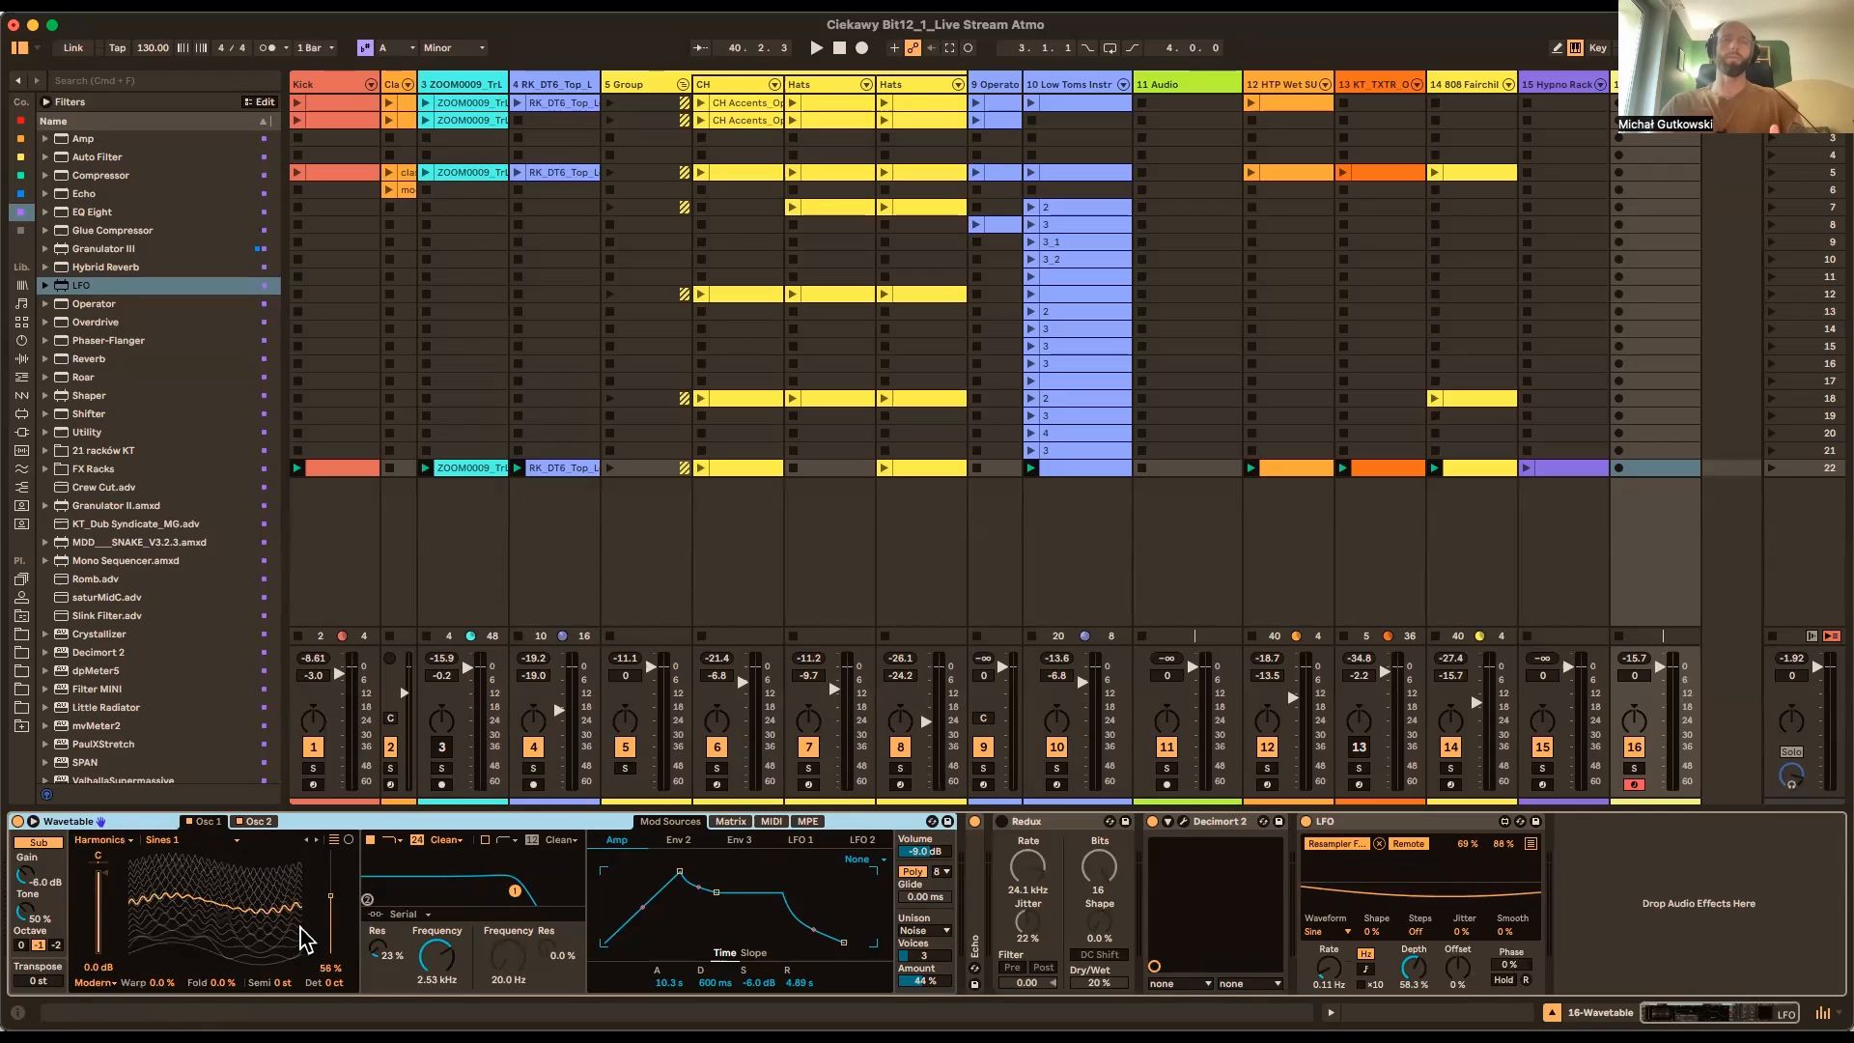
pyautogui.click(255, 824)
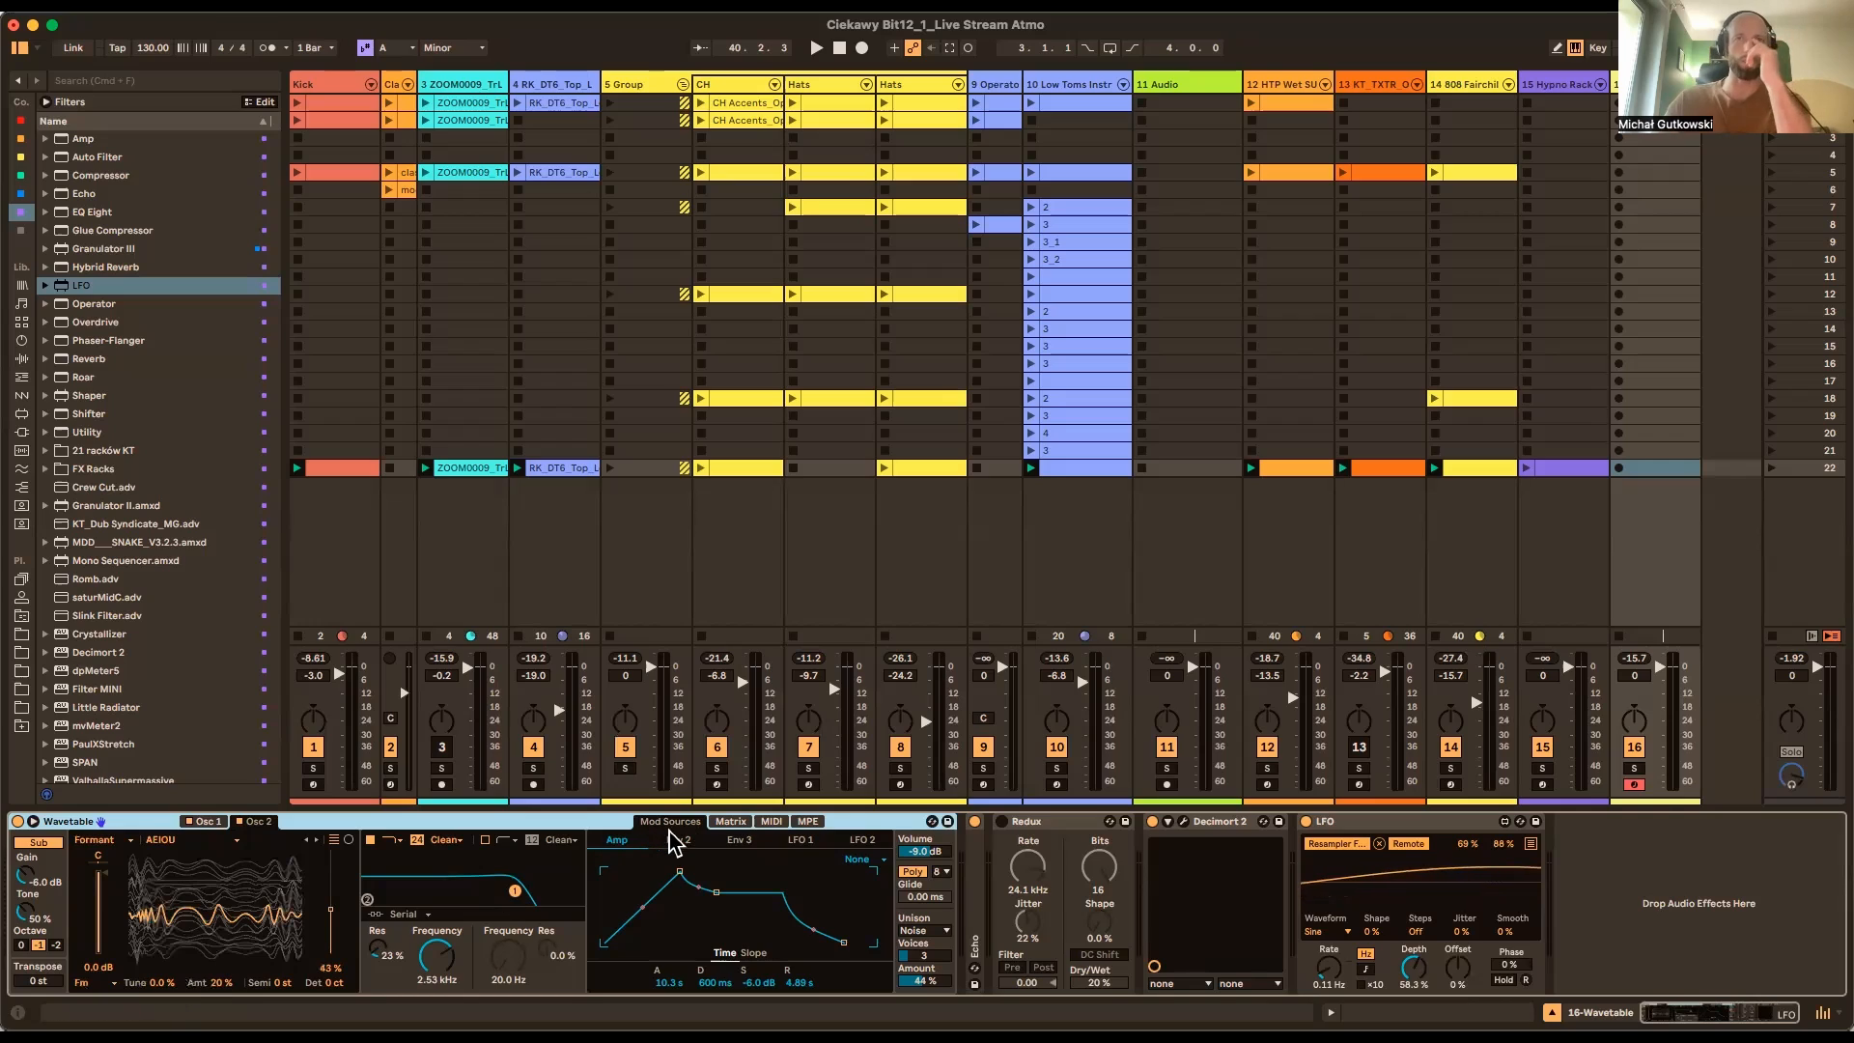
# Try LFO 1 pitch modulation on the Wavetable at 24.8, 9, 0.8 and 0.1, and relaunch the Kick and Low Toms scene 22 clips
pyautogui.click(743, 824)
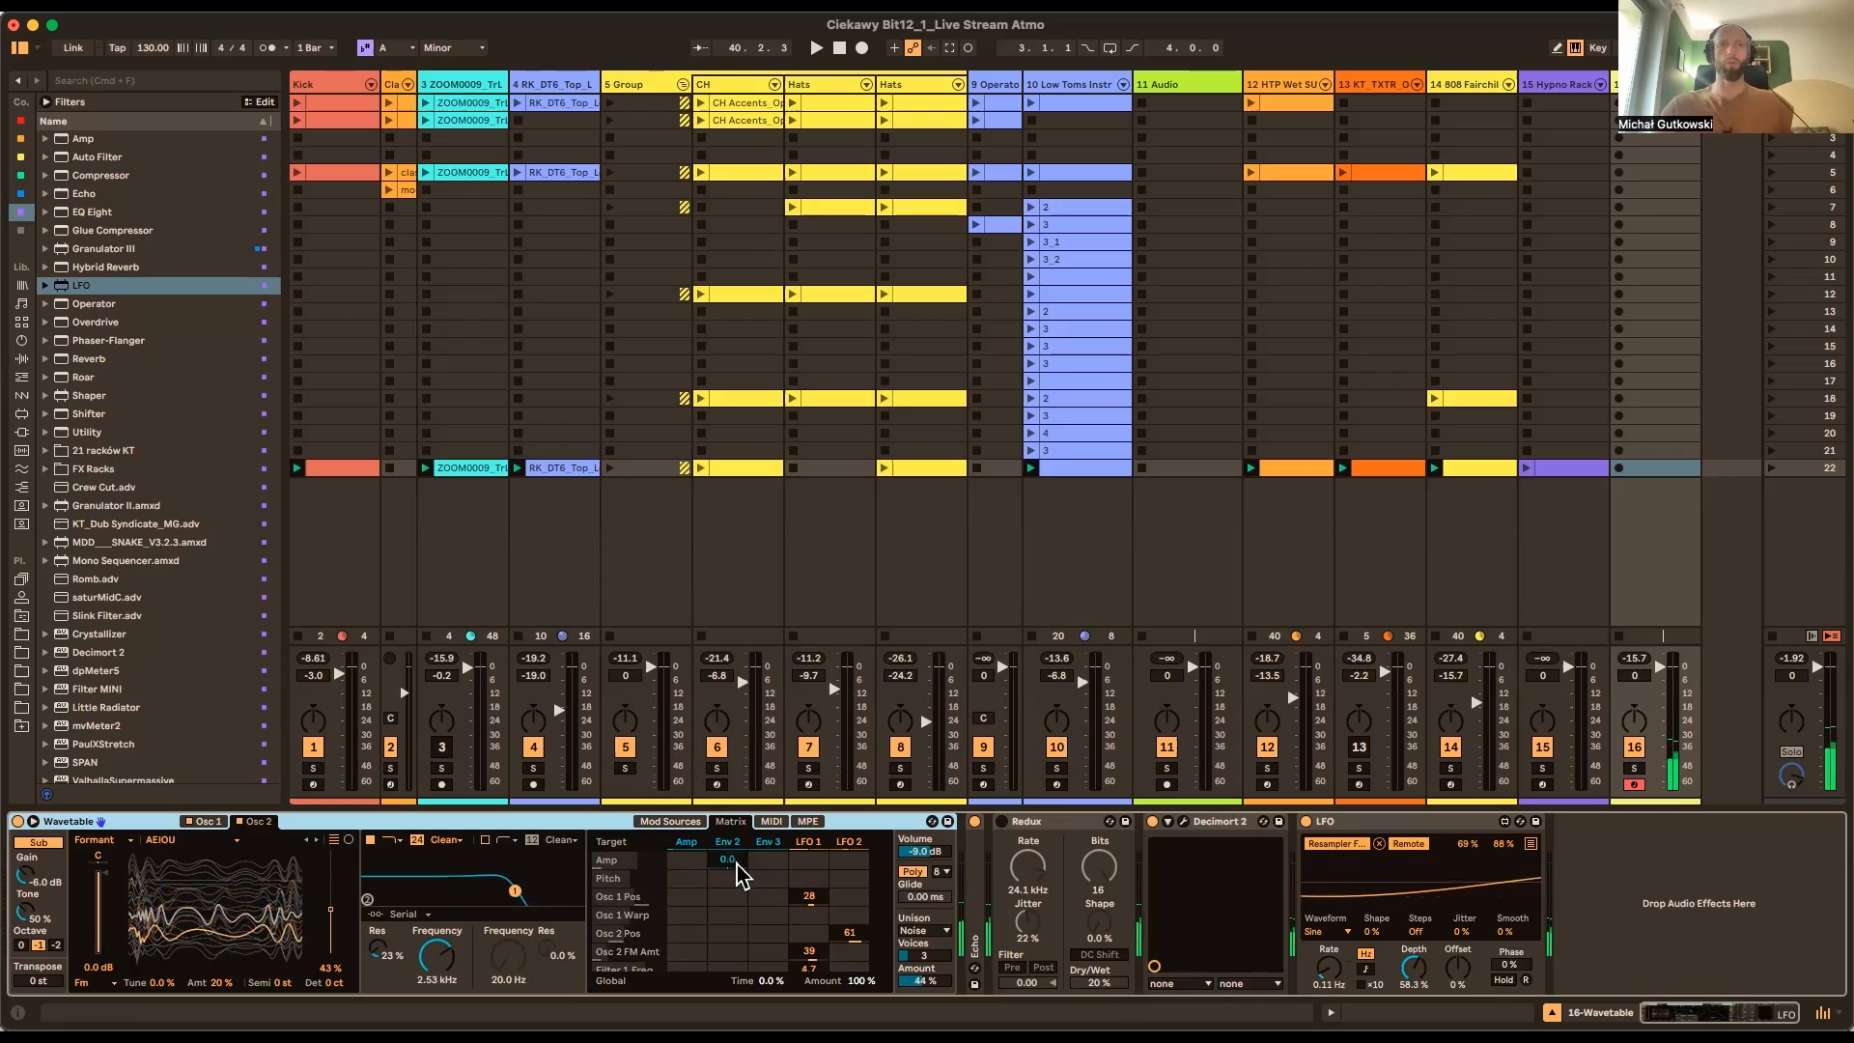
pyautogui.click(809, 877)
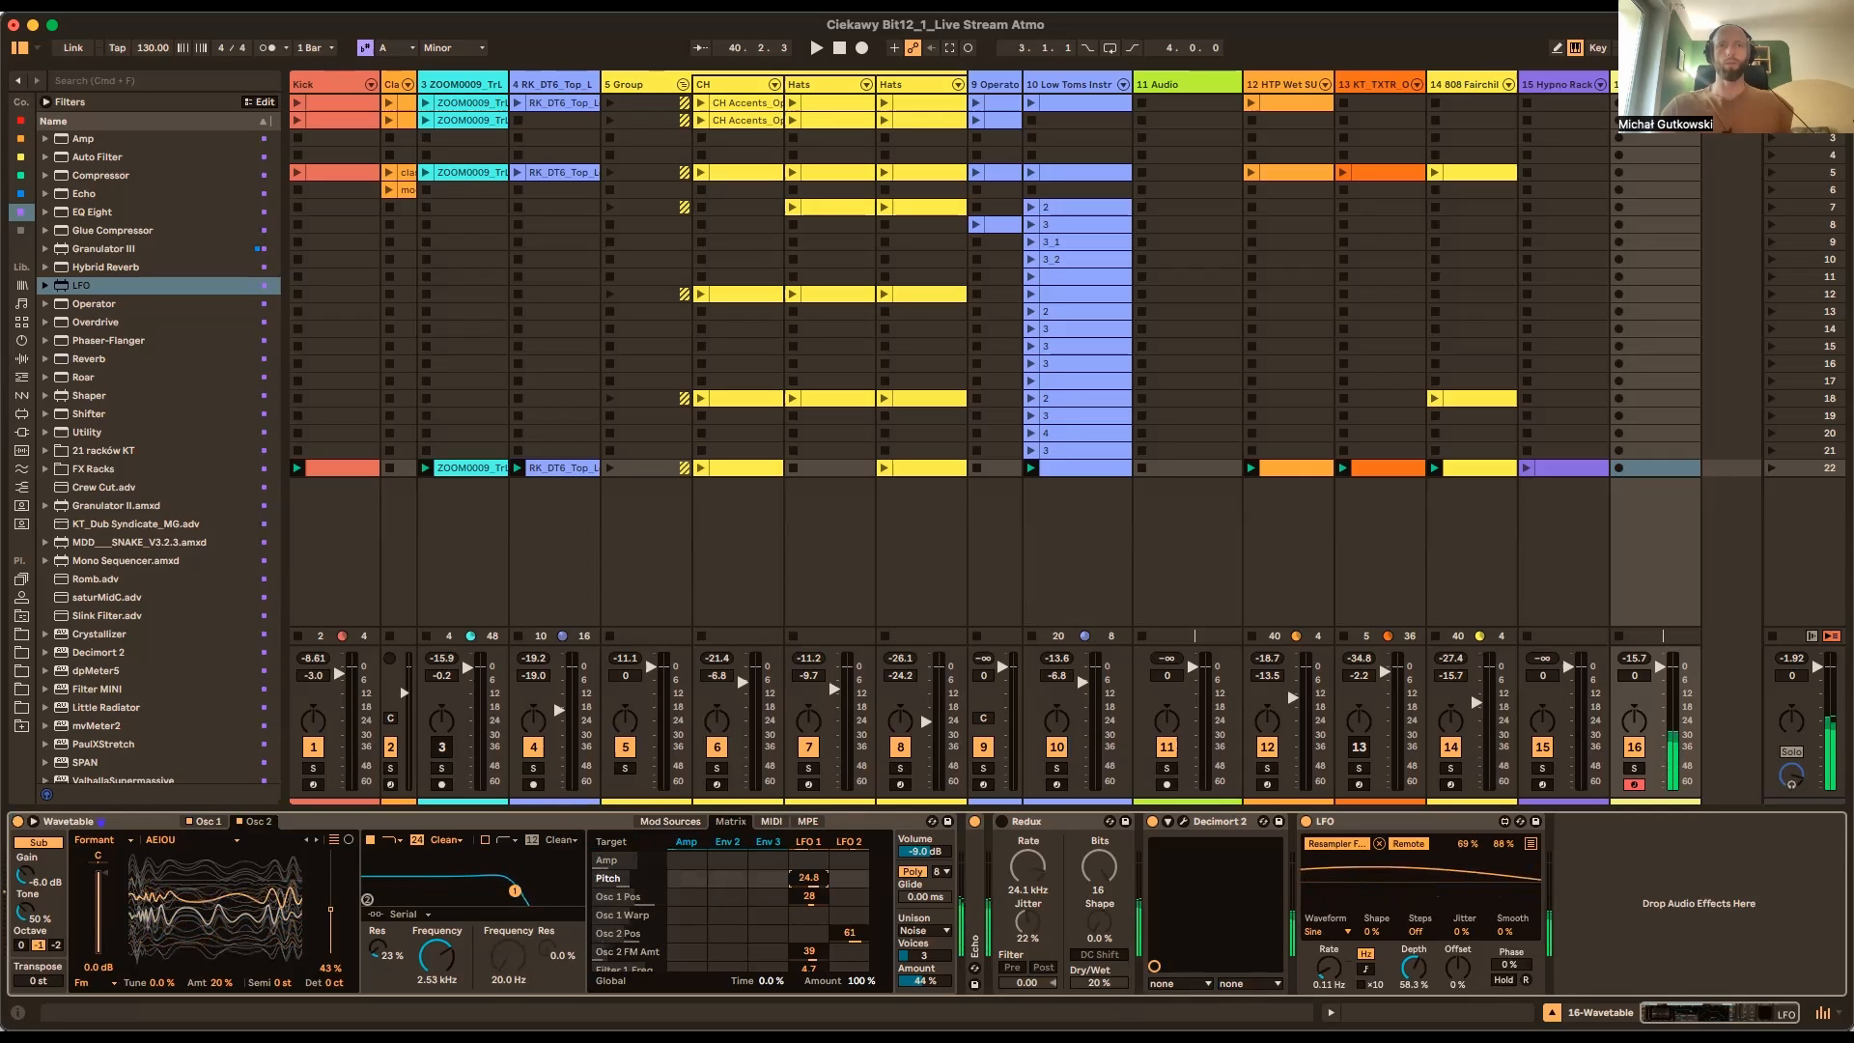
pyautogui.press('space')
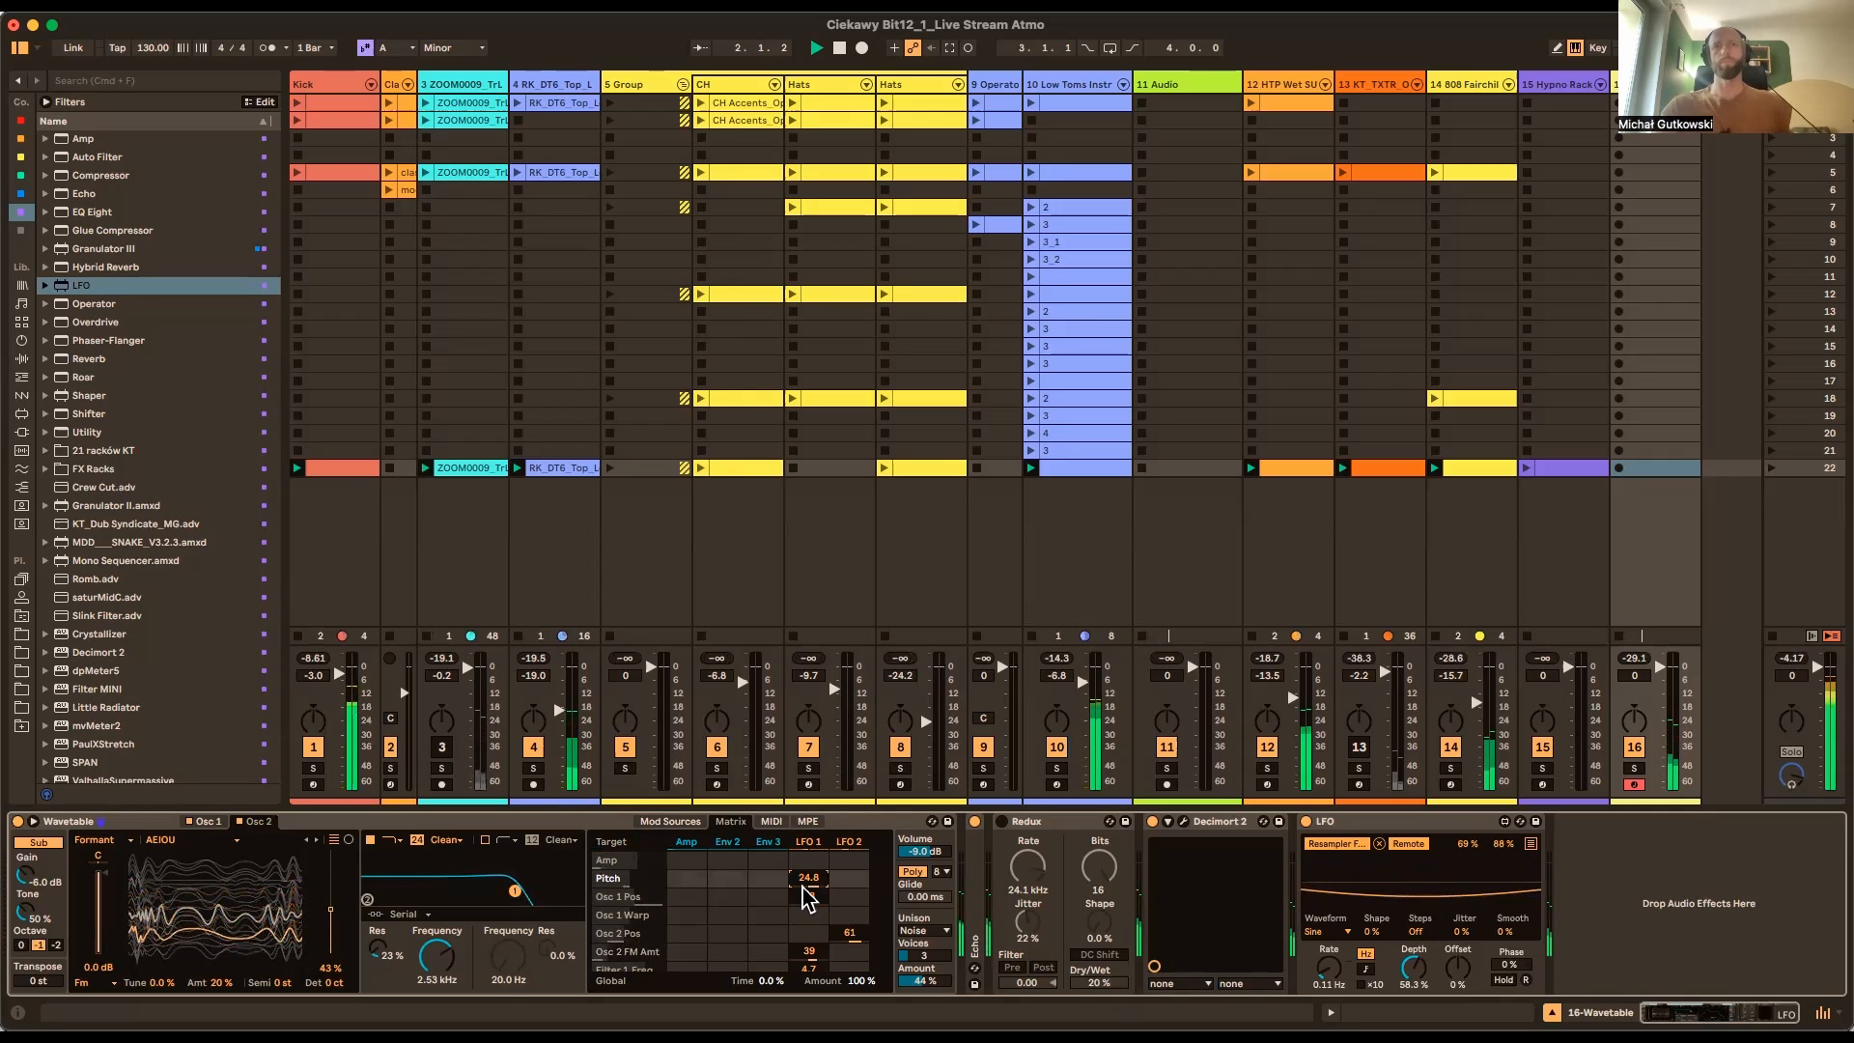
pyautogui.moveTo(802, 882); pyautogui.dragTo(803, 925)
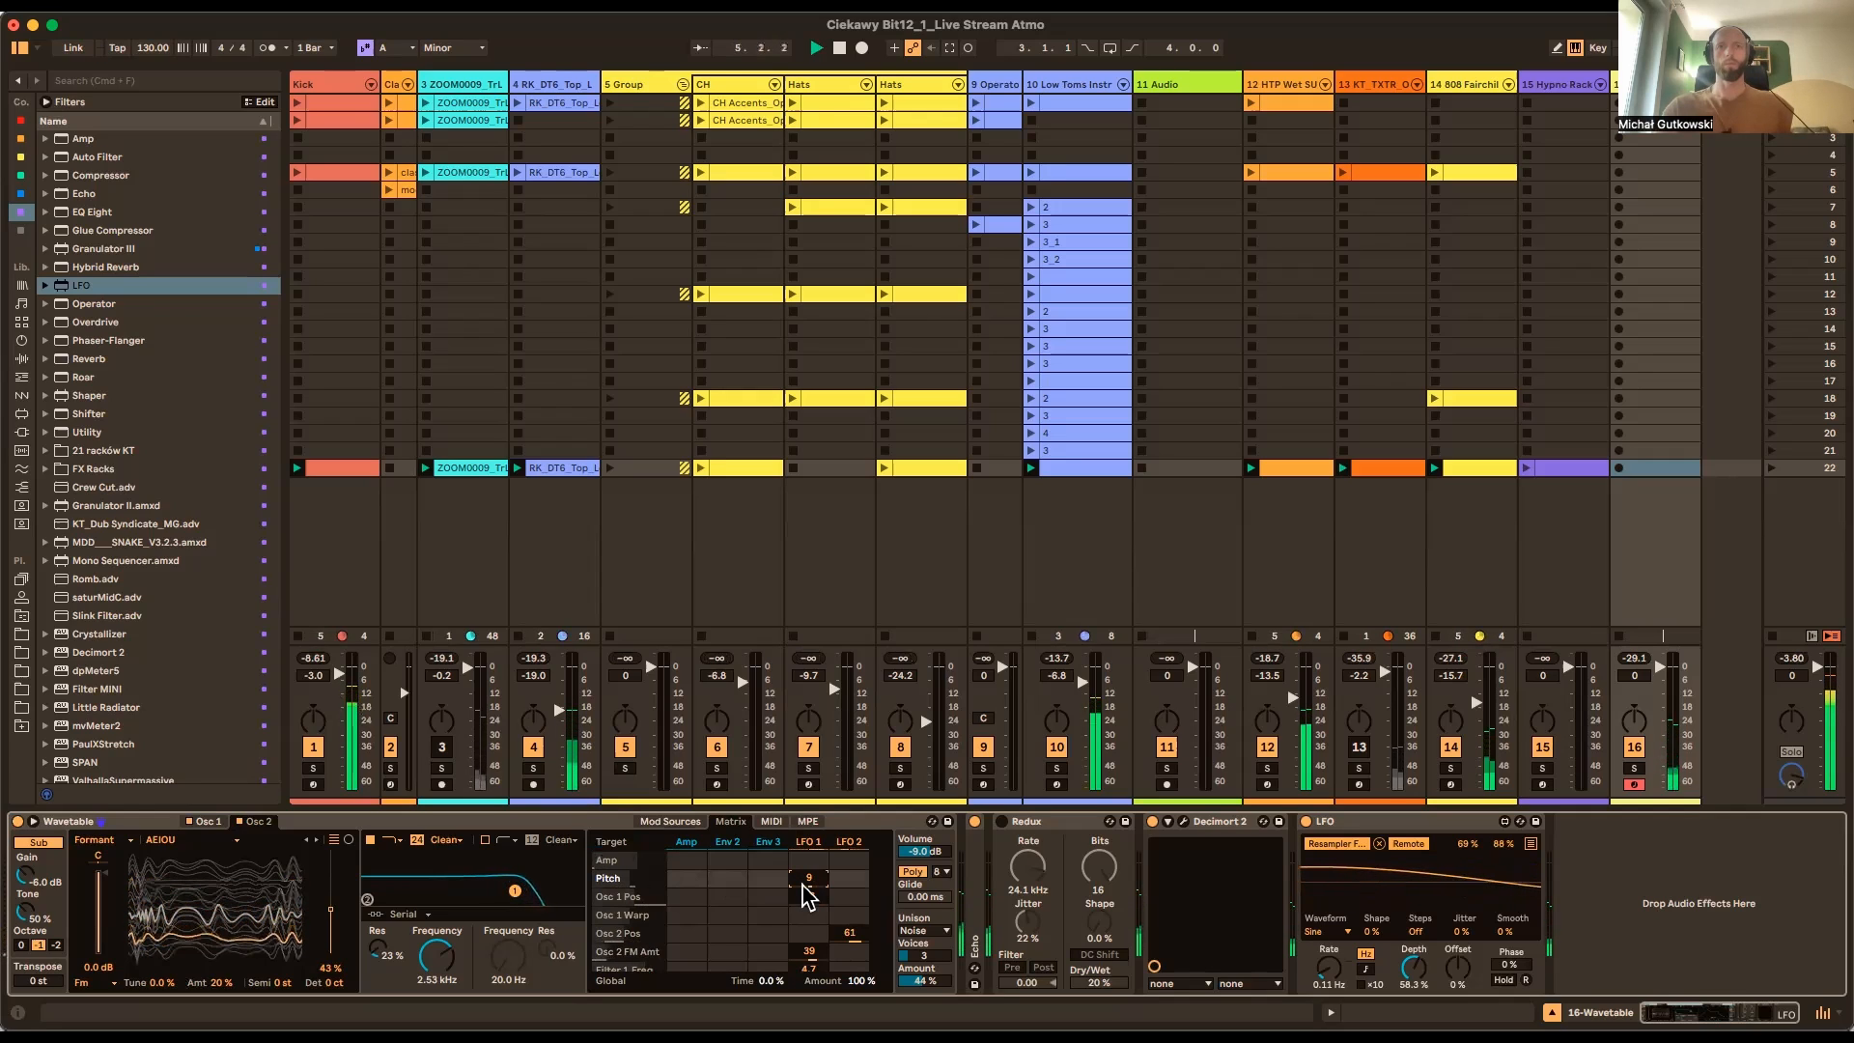
pyautogui.moveTo(803, 883); pyautogui.dragTo(803, 889)
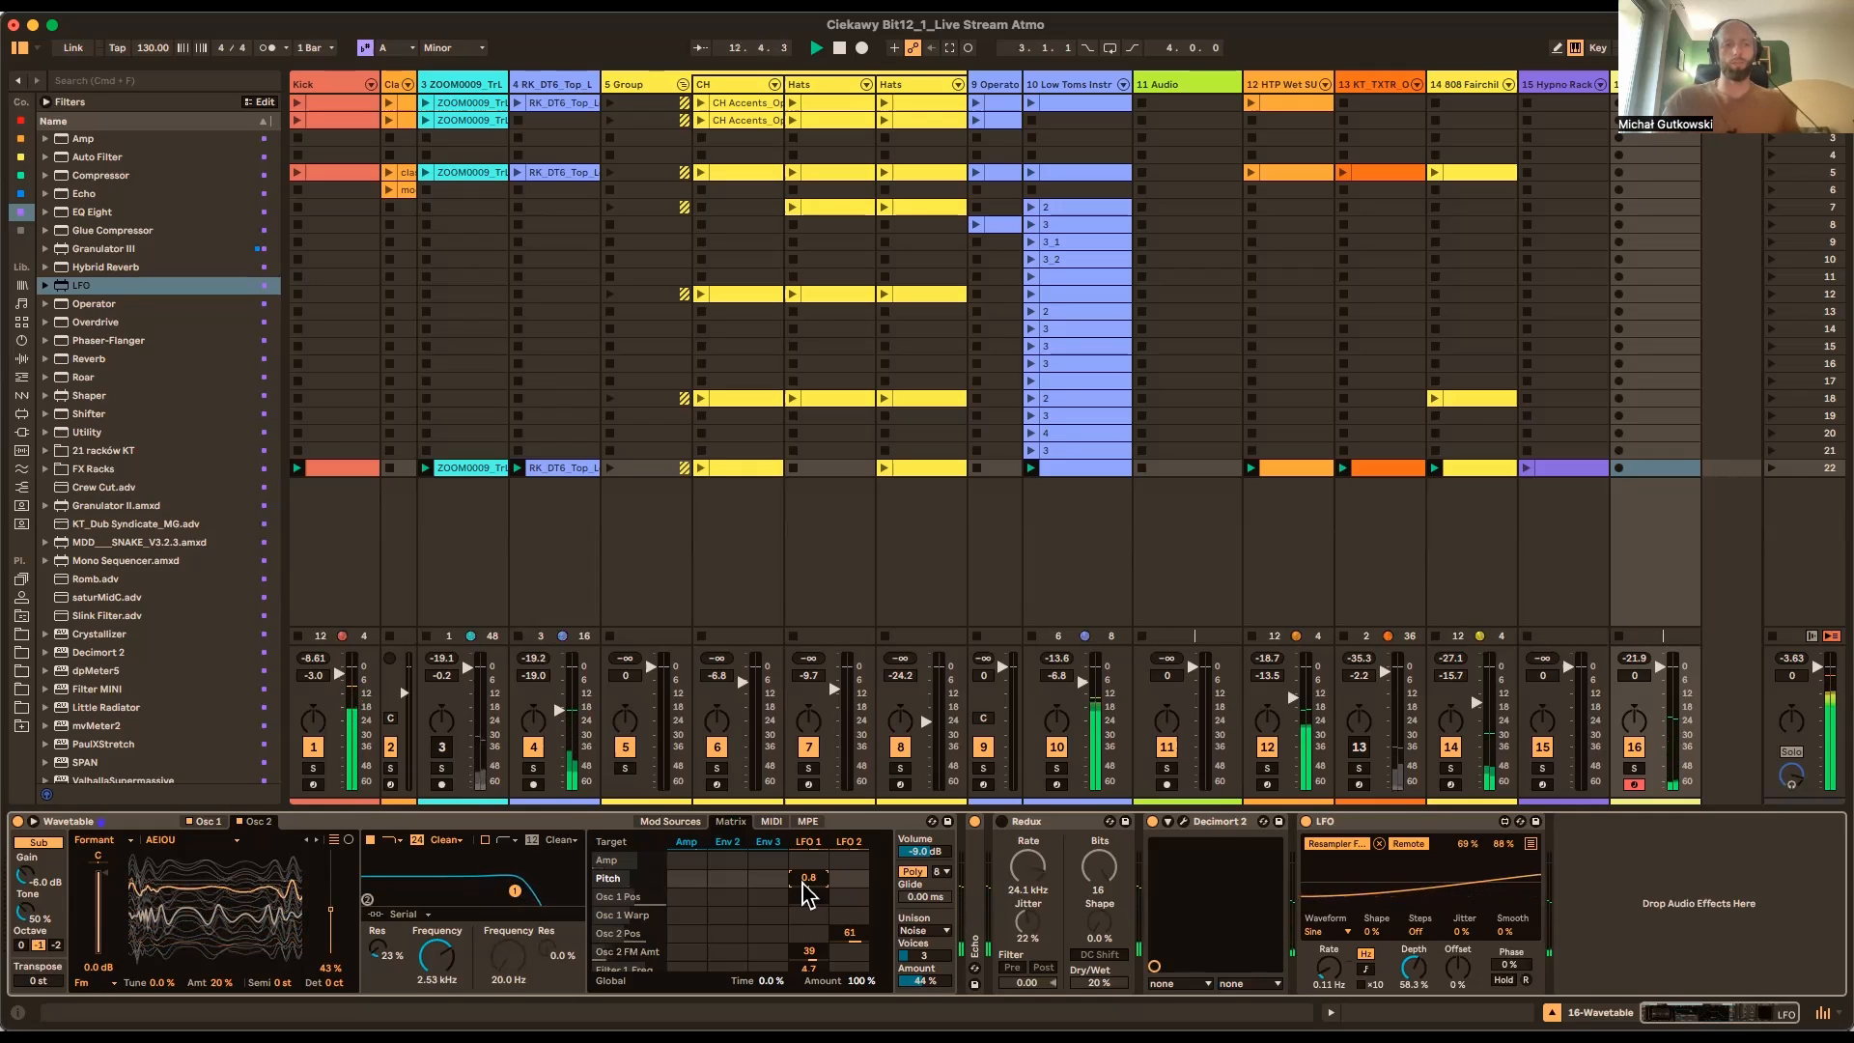
pyautogui.moveTo(803, 880); pyautogui.dragTo(803, 900)
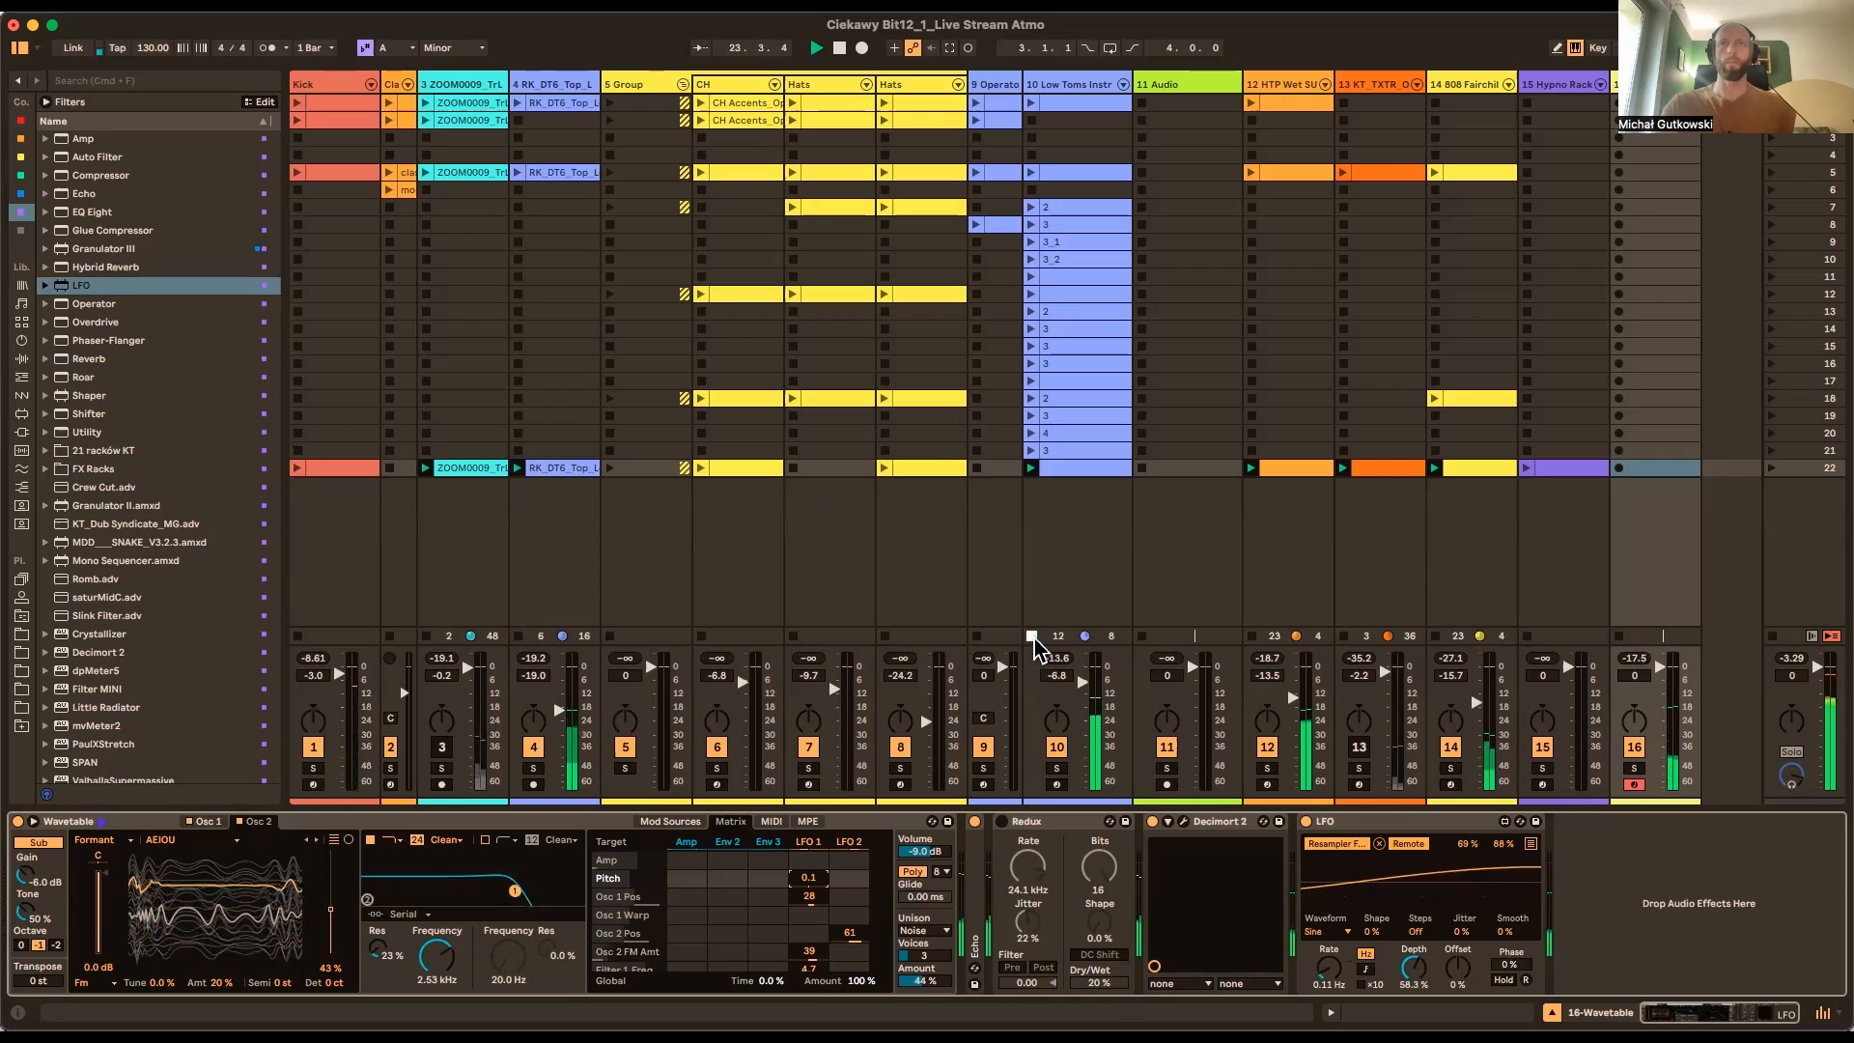
pyautogui.click(298, 468)
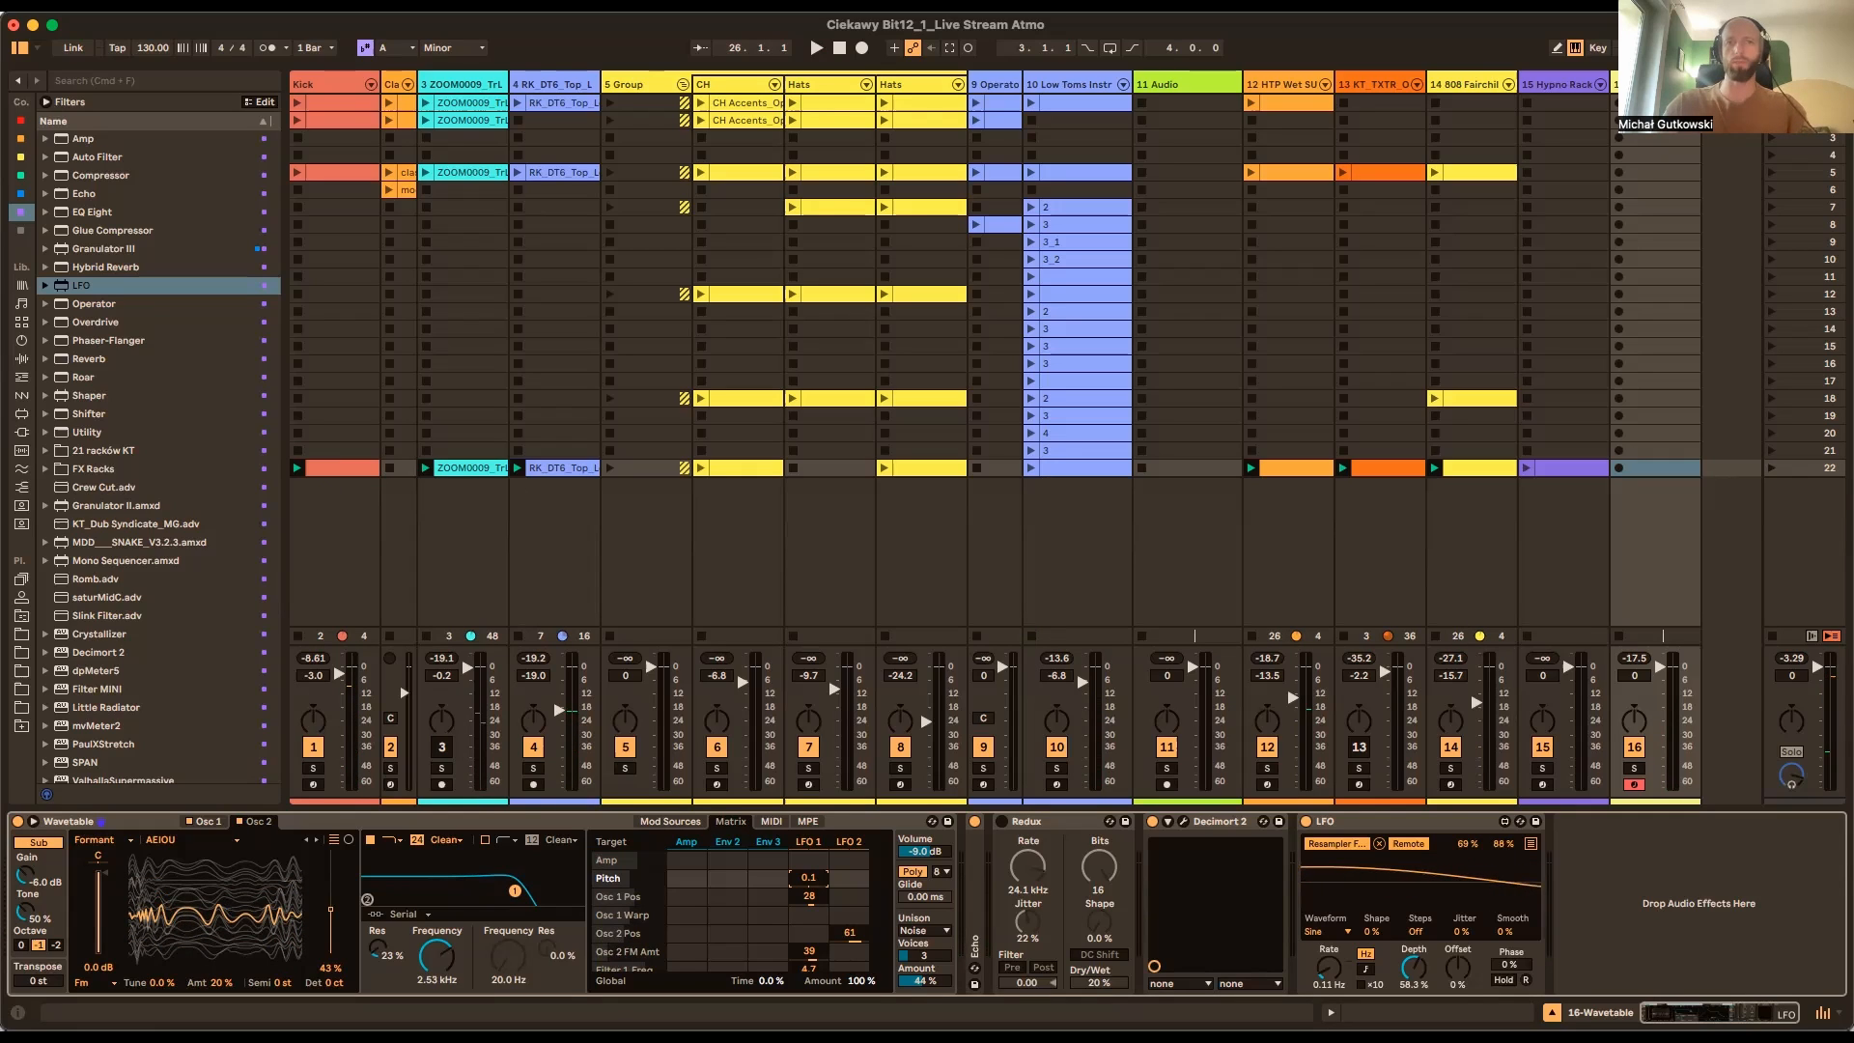
pyautogui.click(1031, 467)
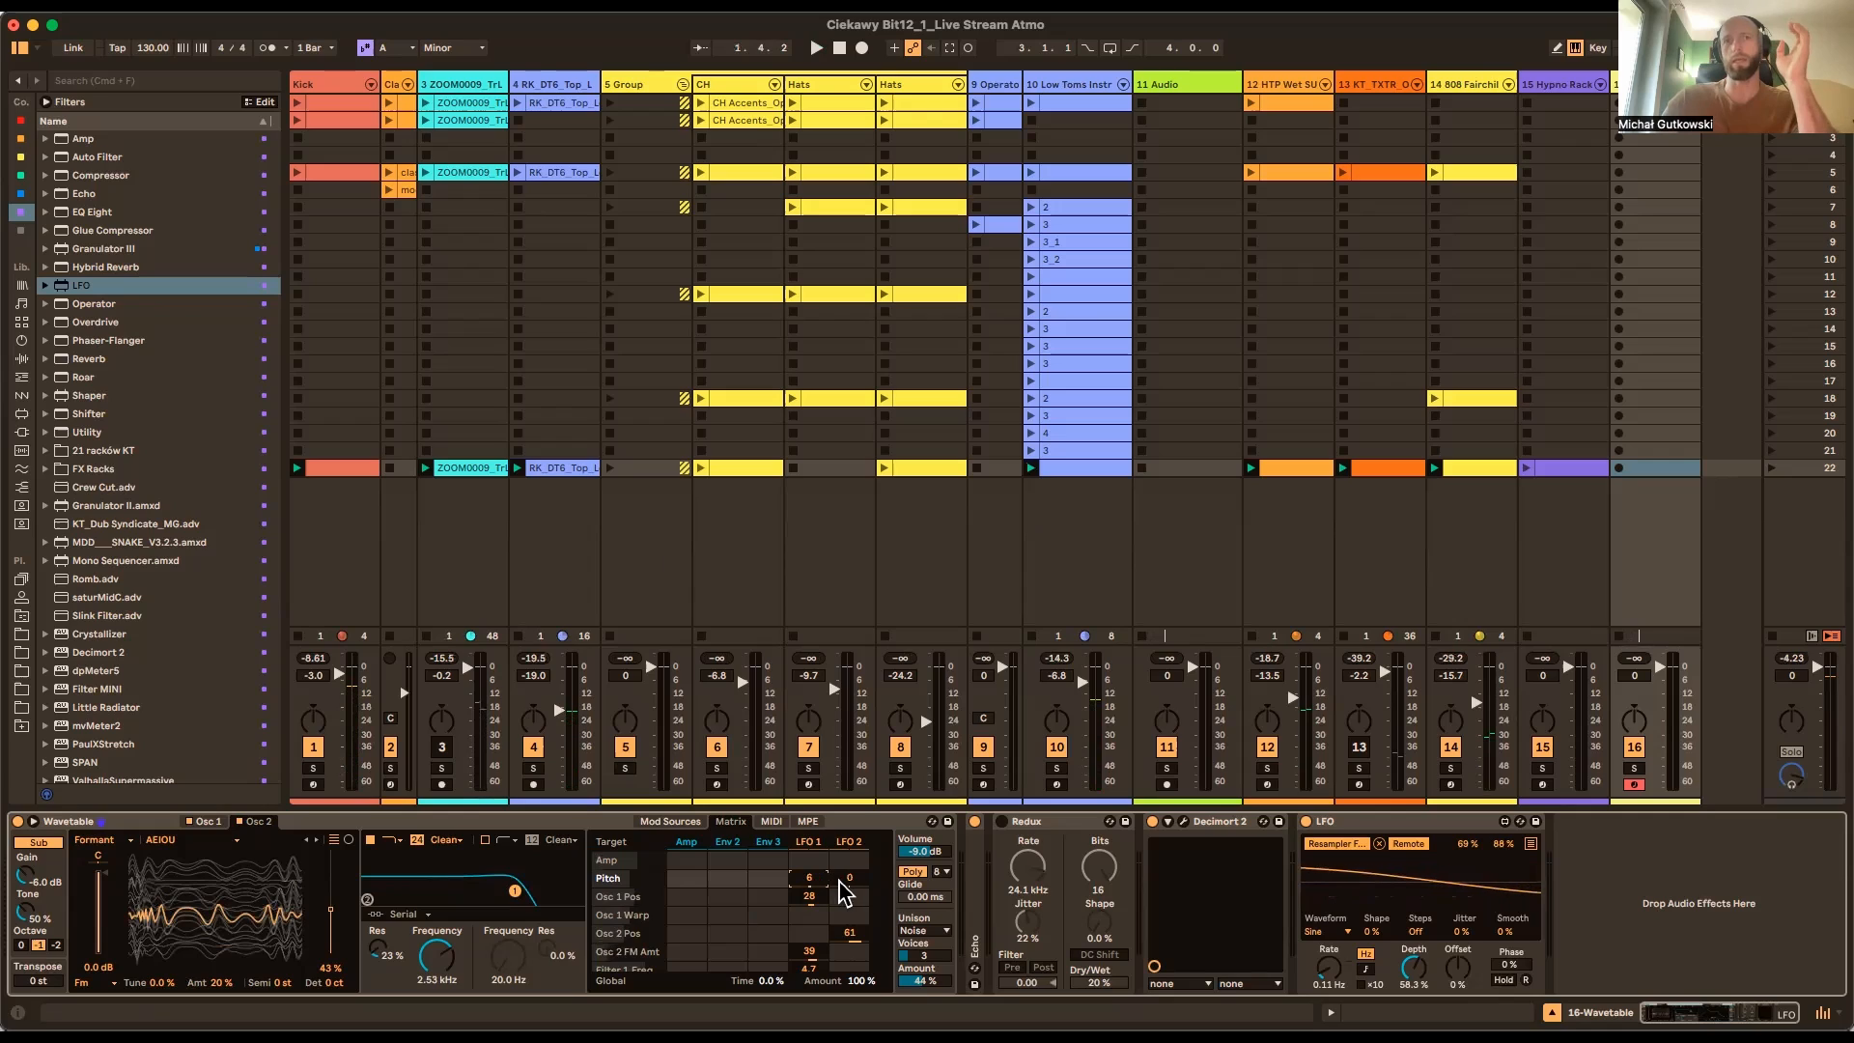
# Try an LFO 2 pitch modulation of -3.8 on the Wavetable, and reset both LFO pitch amounts to 0
pyautogui.moveTo(850, 877); pyautogui.dragTo(848, 886)
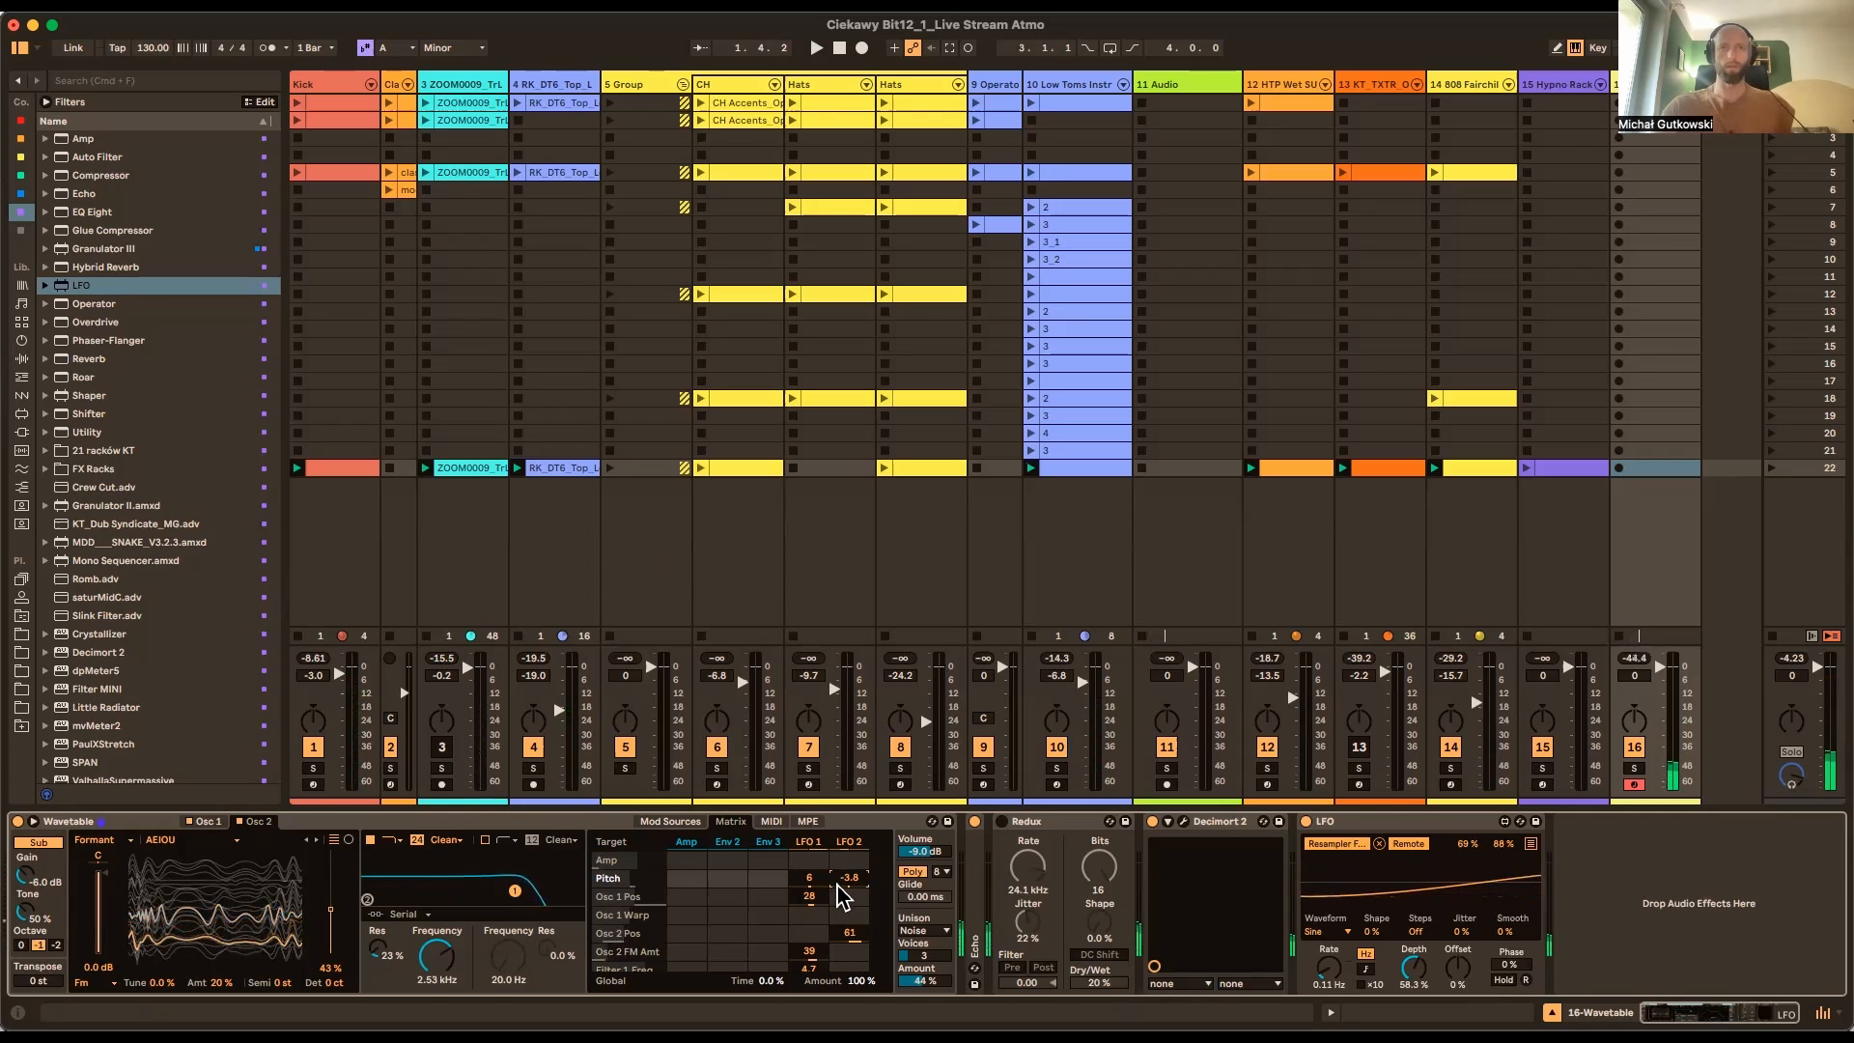
pyautogui.moveTo(841, 877)
pyautogui.mouseDown()
pyautogui.moveTo(841, 894)
pyautogui.moveTo(792, 857)
pyautogui.moveTo(808, 870)
pyautogui.mouseUp()
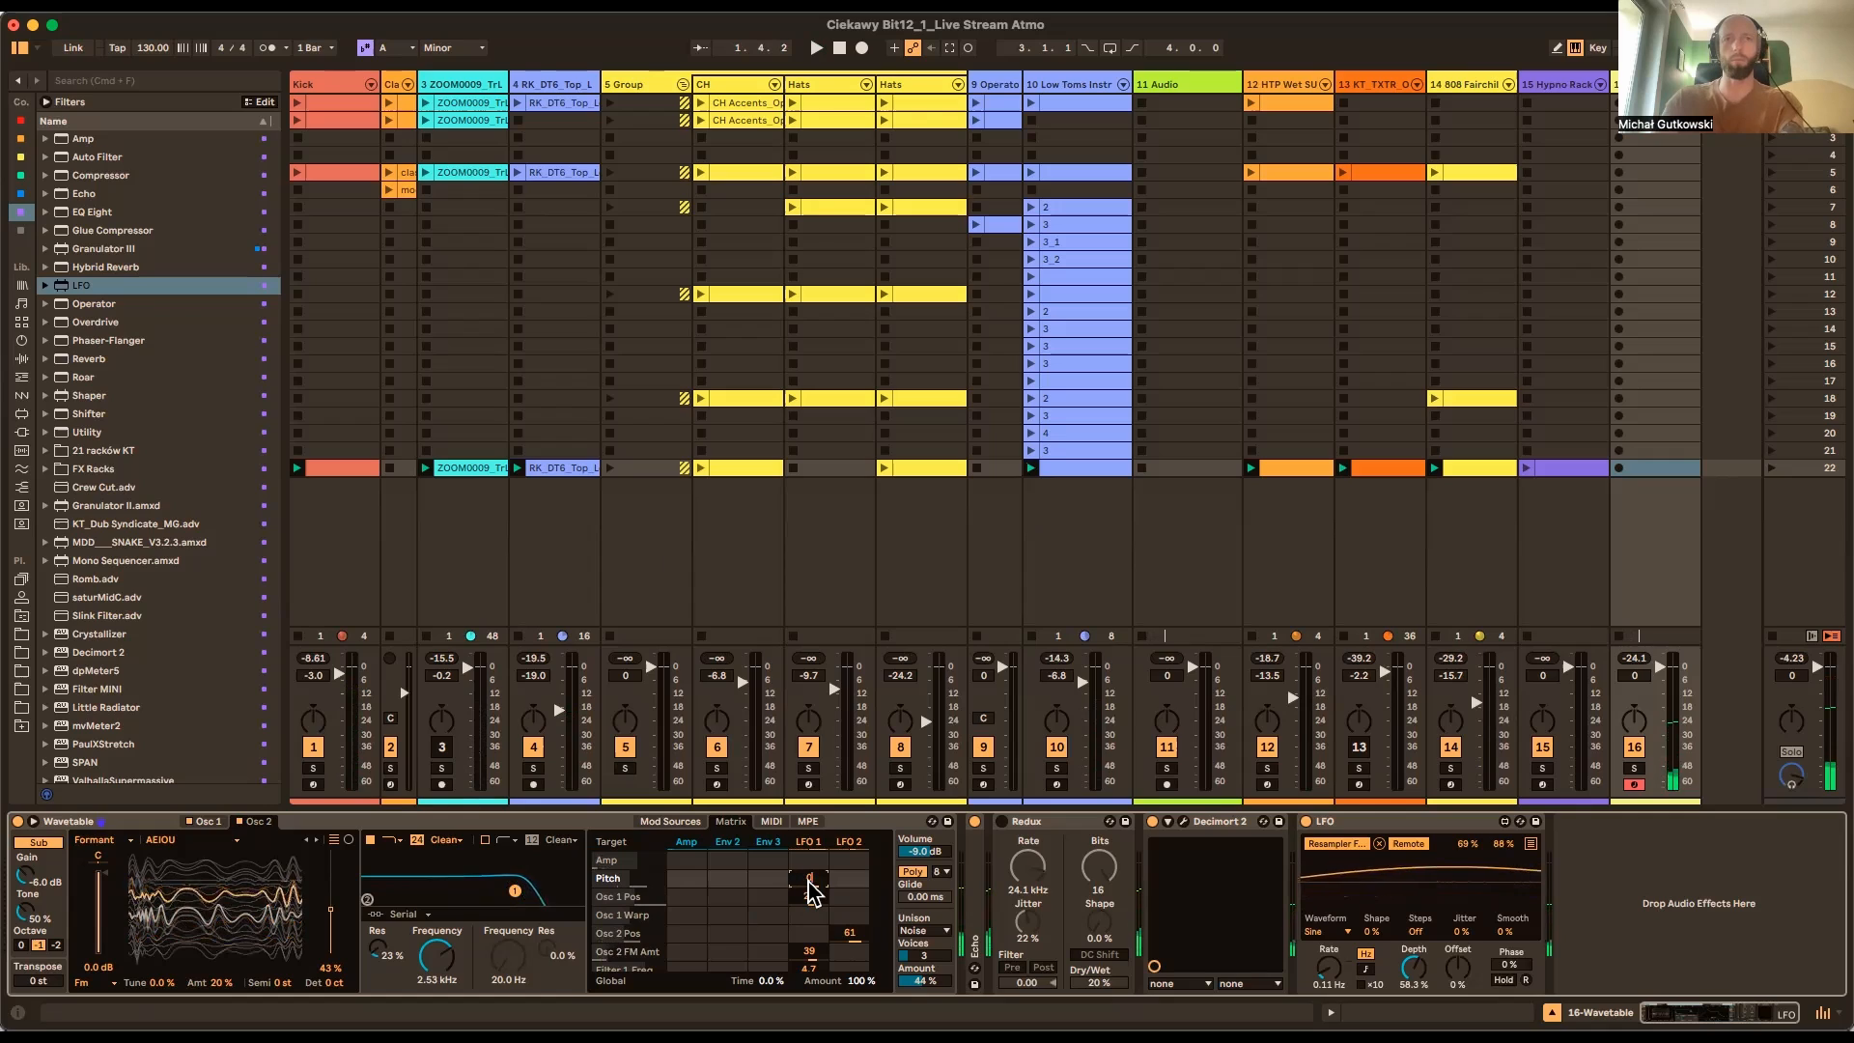
pyautogui.press('Return')
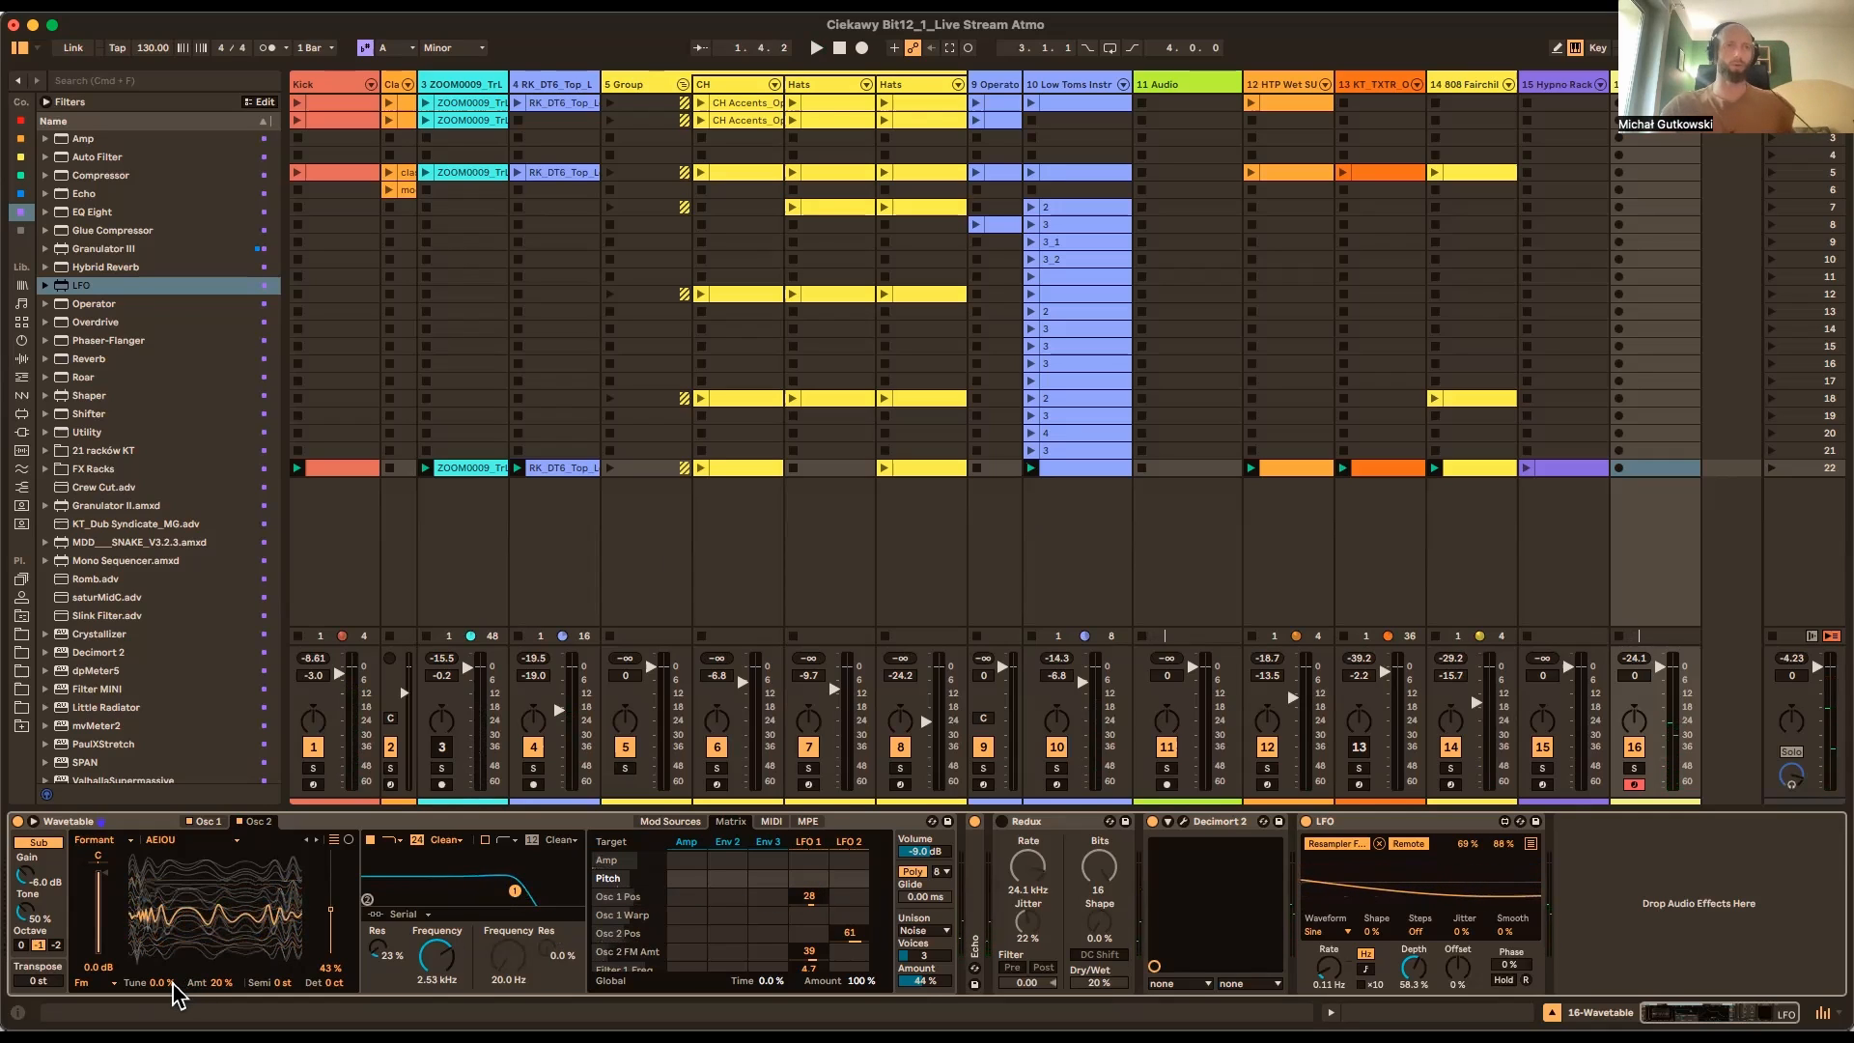
# Add Osc 2 FM Pitch to the Wavetable's modulation matrix and set its LFO 1 amount to 70 during playback
pyautogui.moveTo(169, 983); pyautogui.dragTo(170, 971)
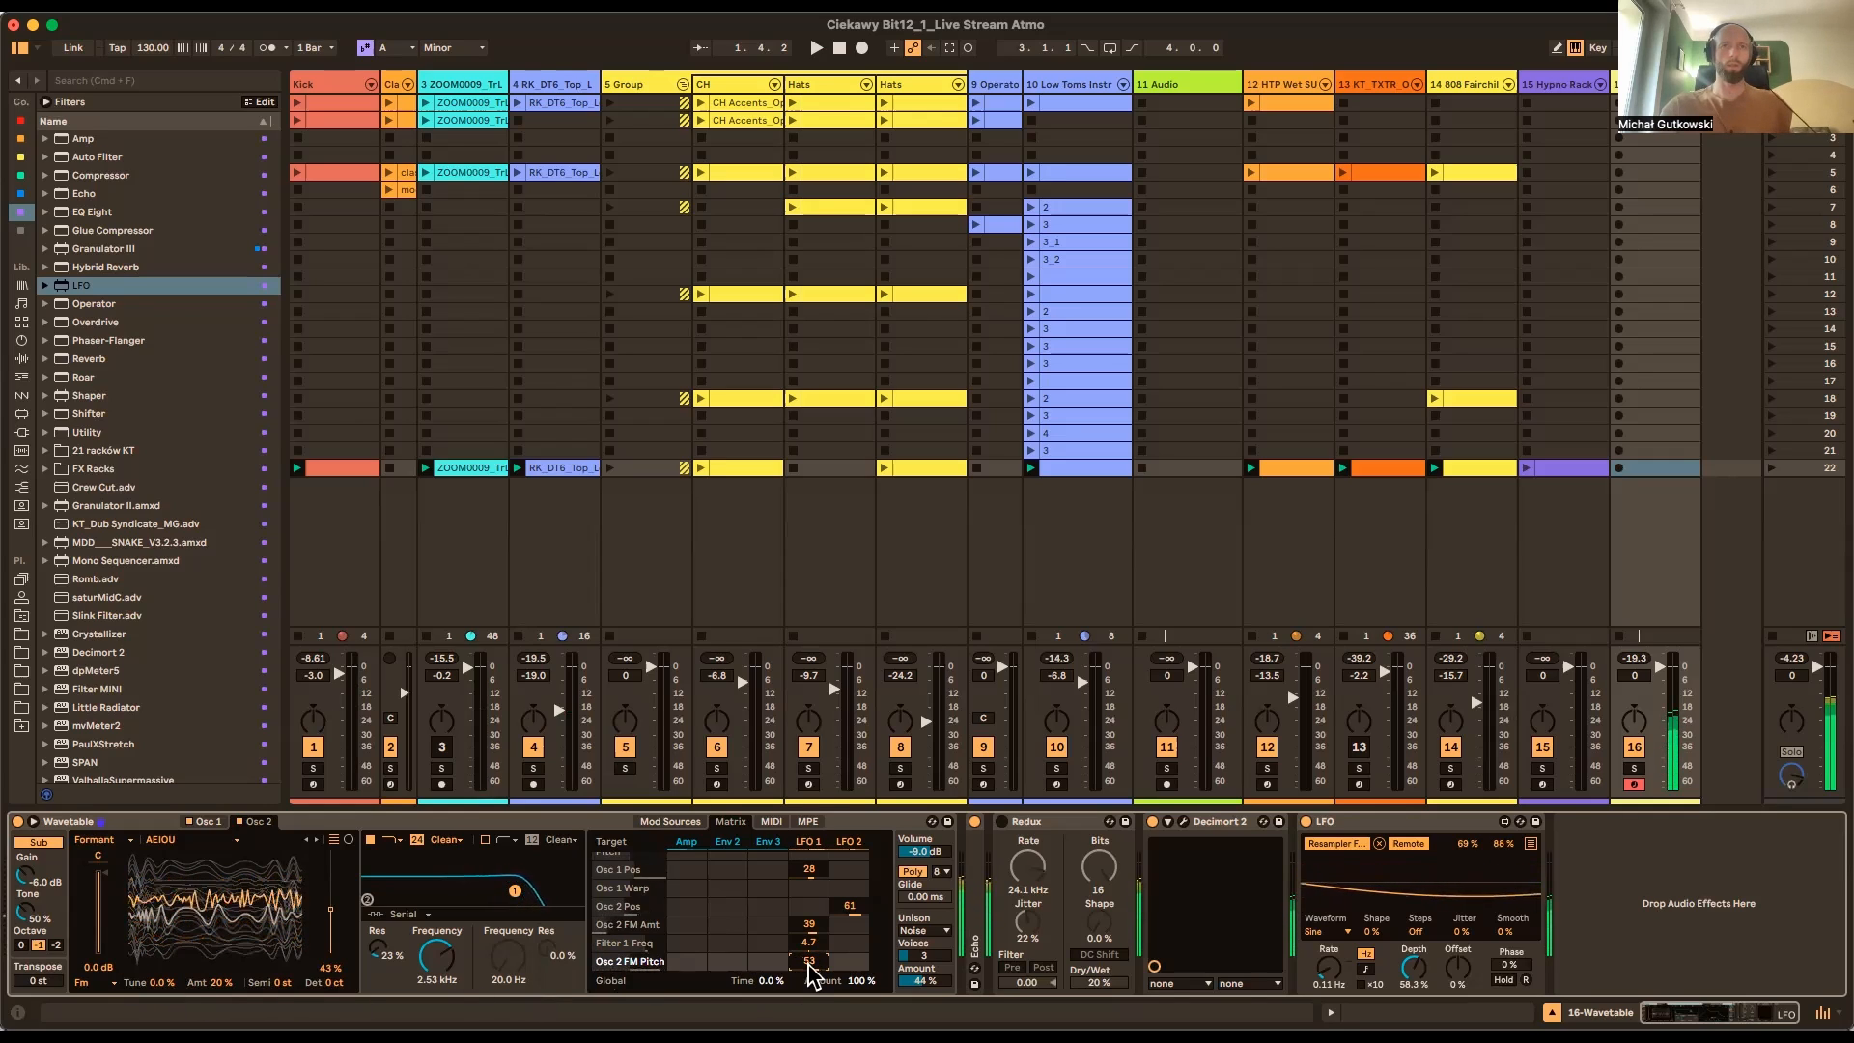
pyautogui.press('space')
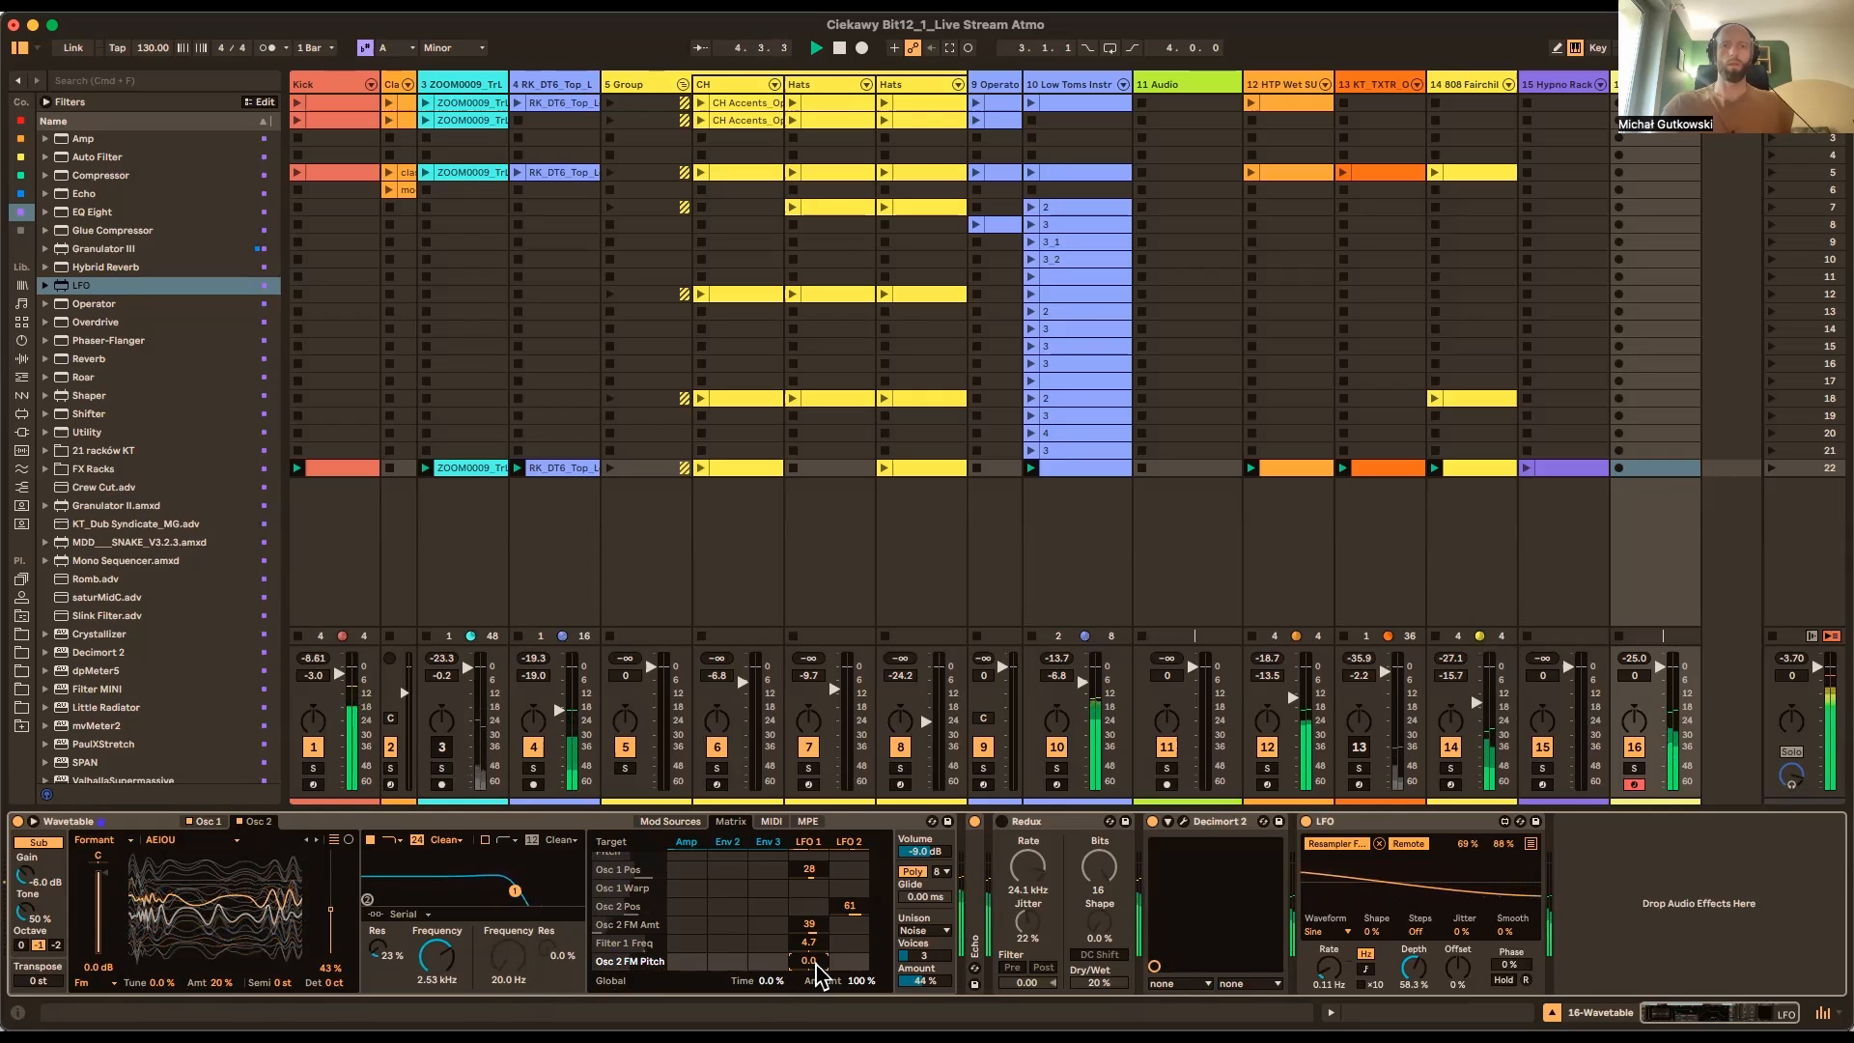
pyautogui.moveTo(815, 961); pyautogui.dragTo(816, 905)
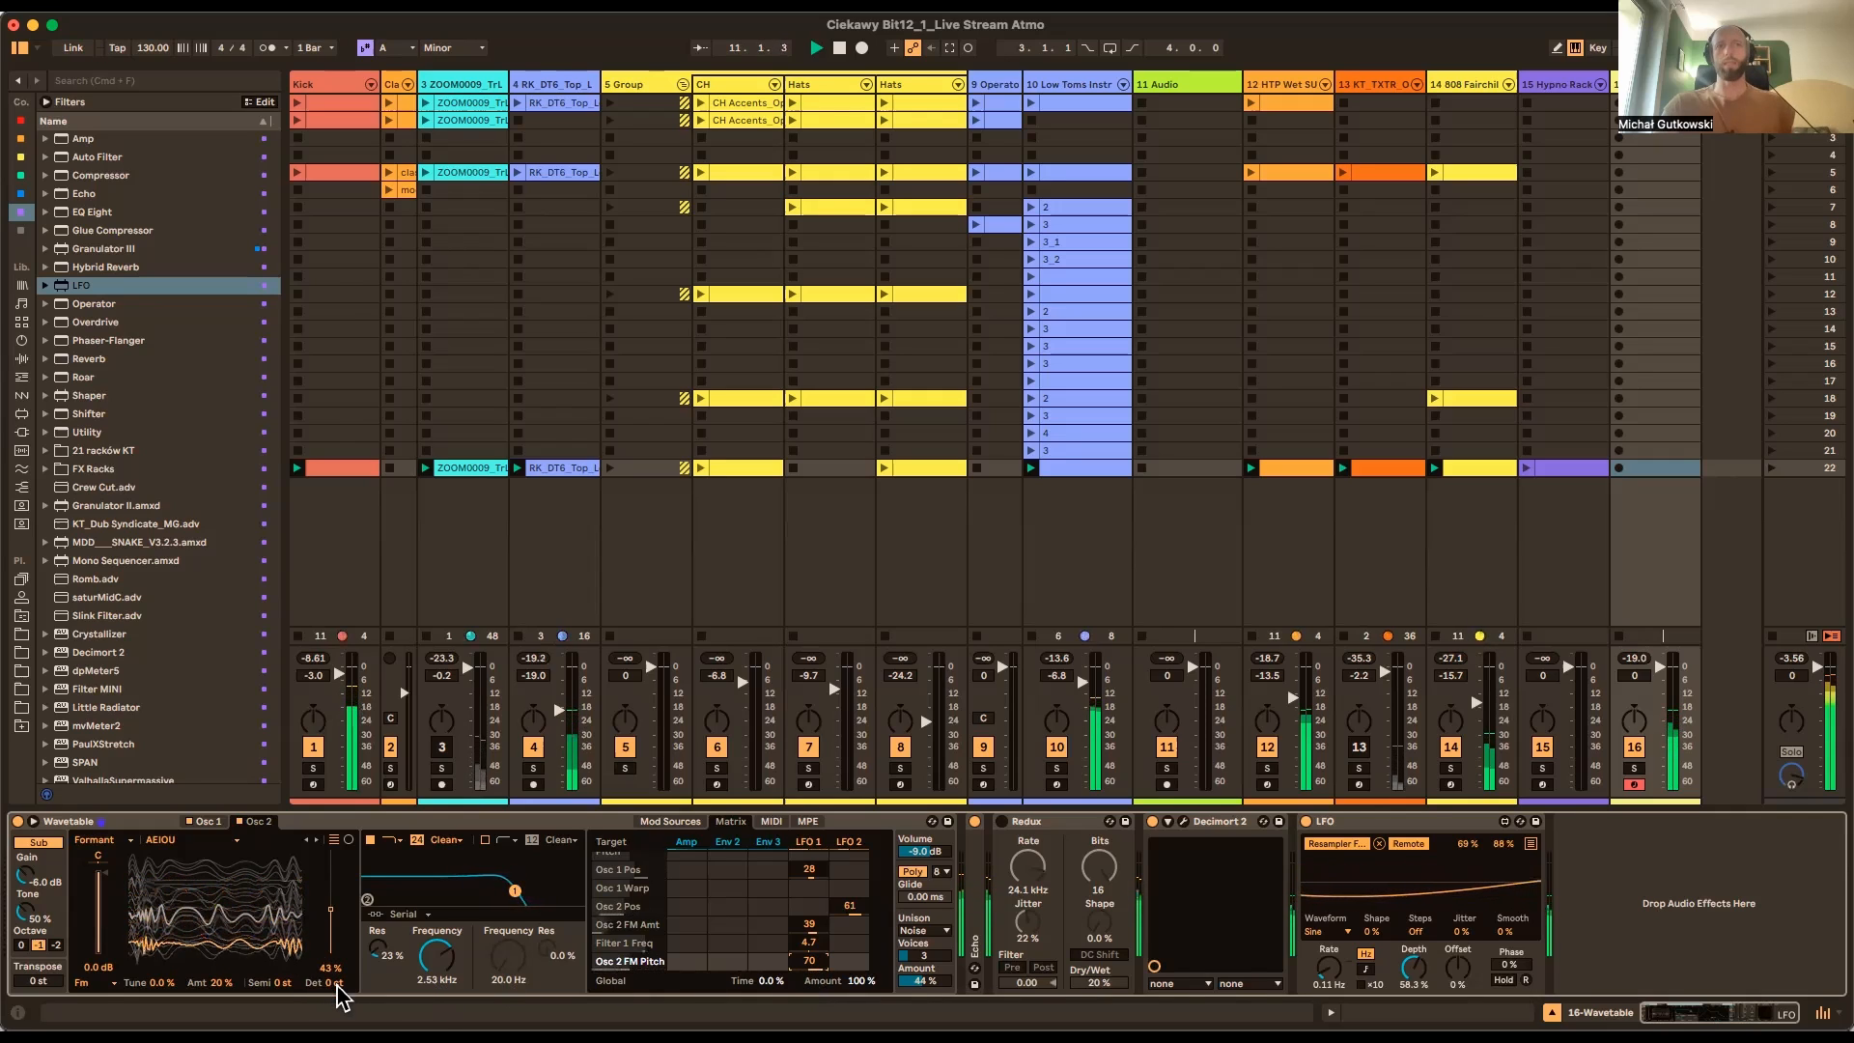
# Detune the Wavetable's Osc 2 slightly and set Osc 1's detune to -6 ct
pyautogui.moveTo(328, 982); pyautogui.dragTo(329, 976)
pyautogui.click(207, 821)
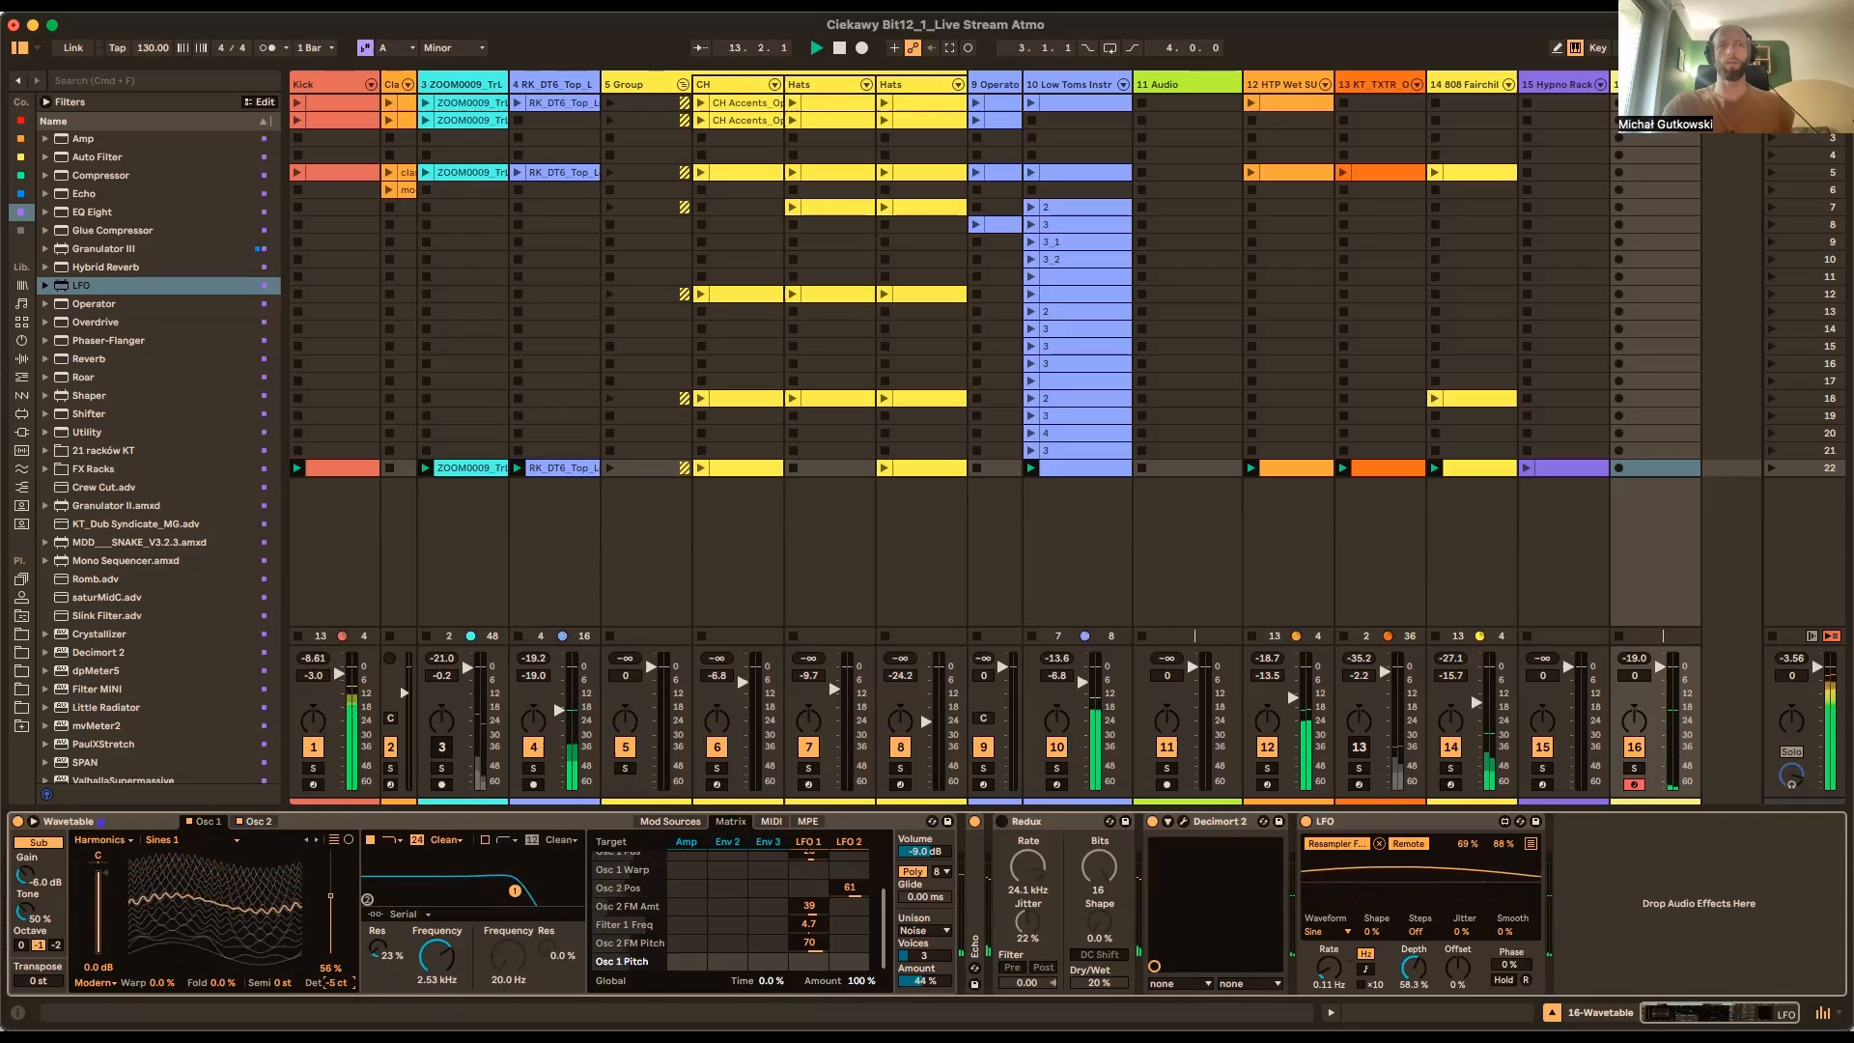
pyautogui.click(334, 983)
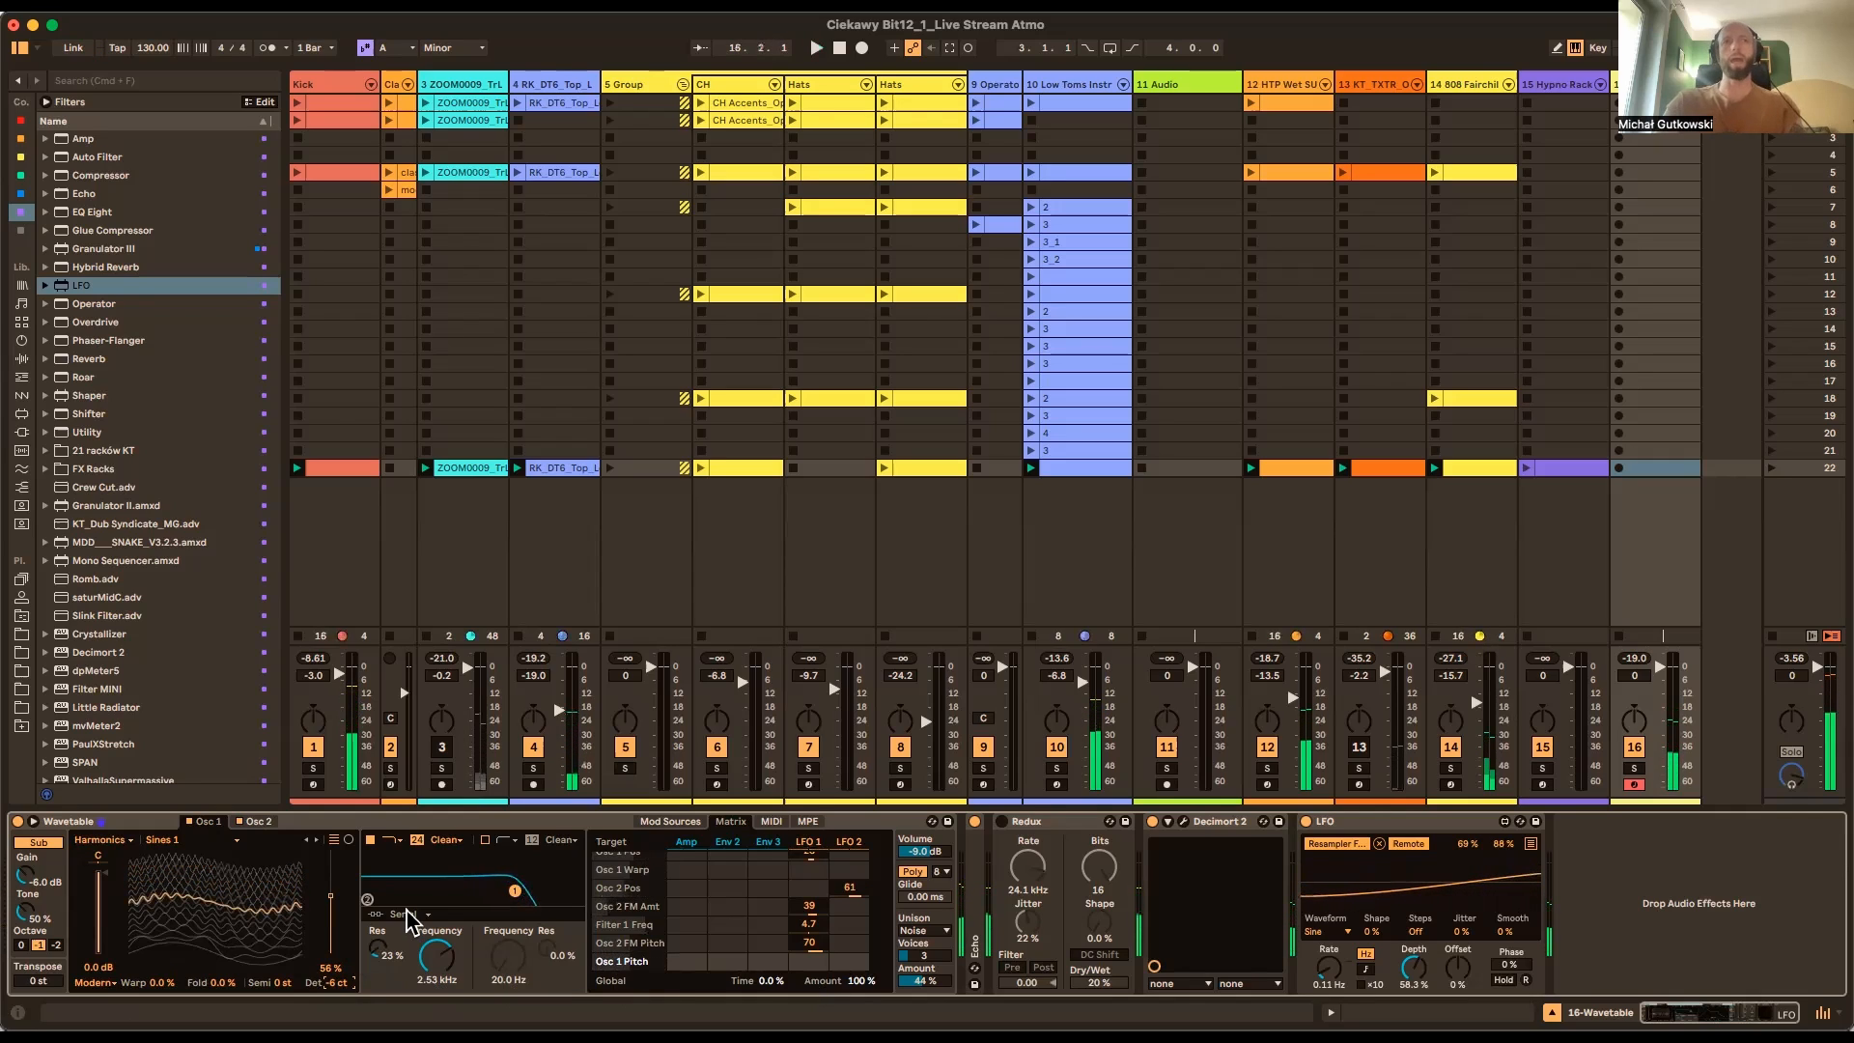
# Reset the LFO 1 amount for Osc 2 FM Pitch, insert Shifter in Ring mode between Wavetable and Echo, and start playback
pyautogui.doubleClick(801, 941)
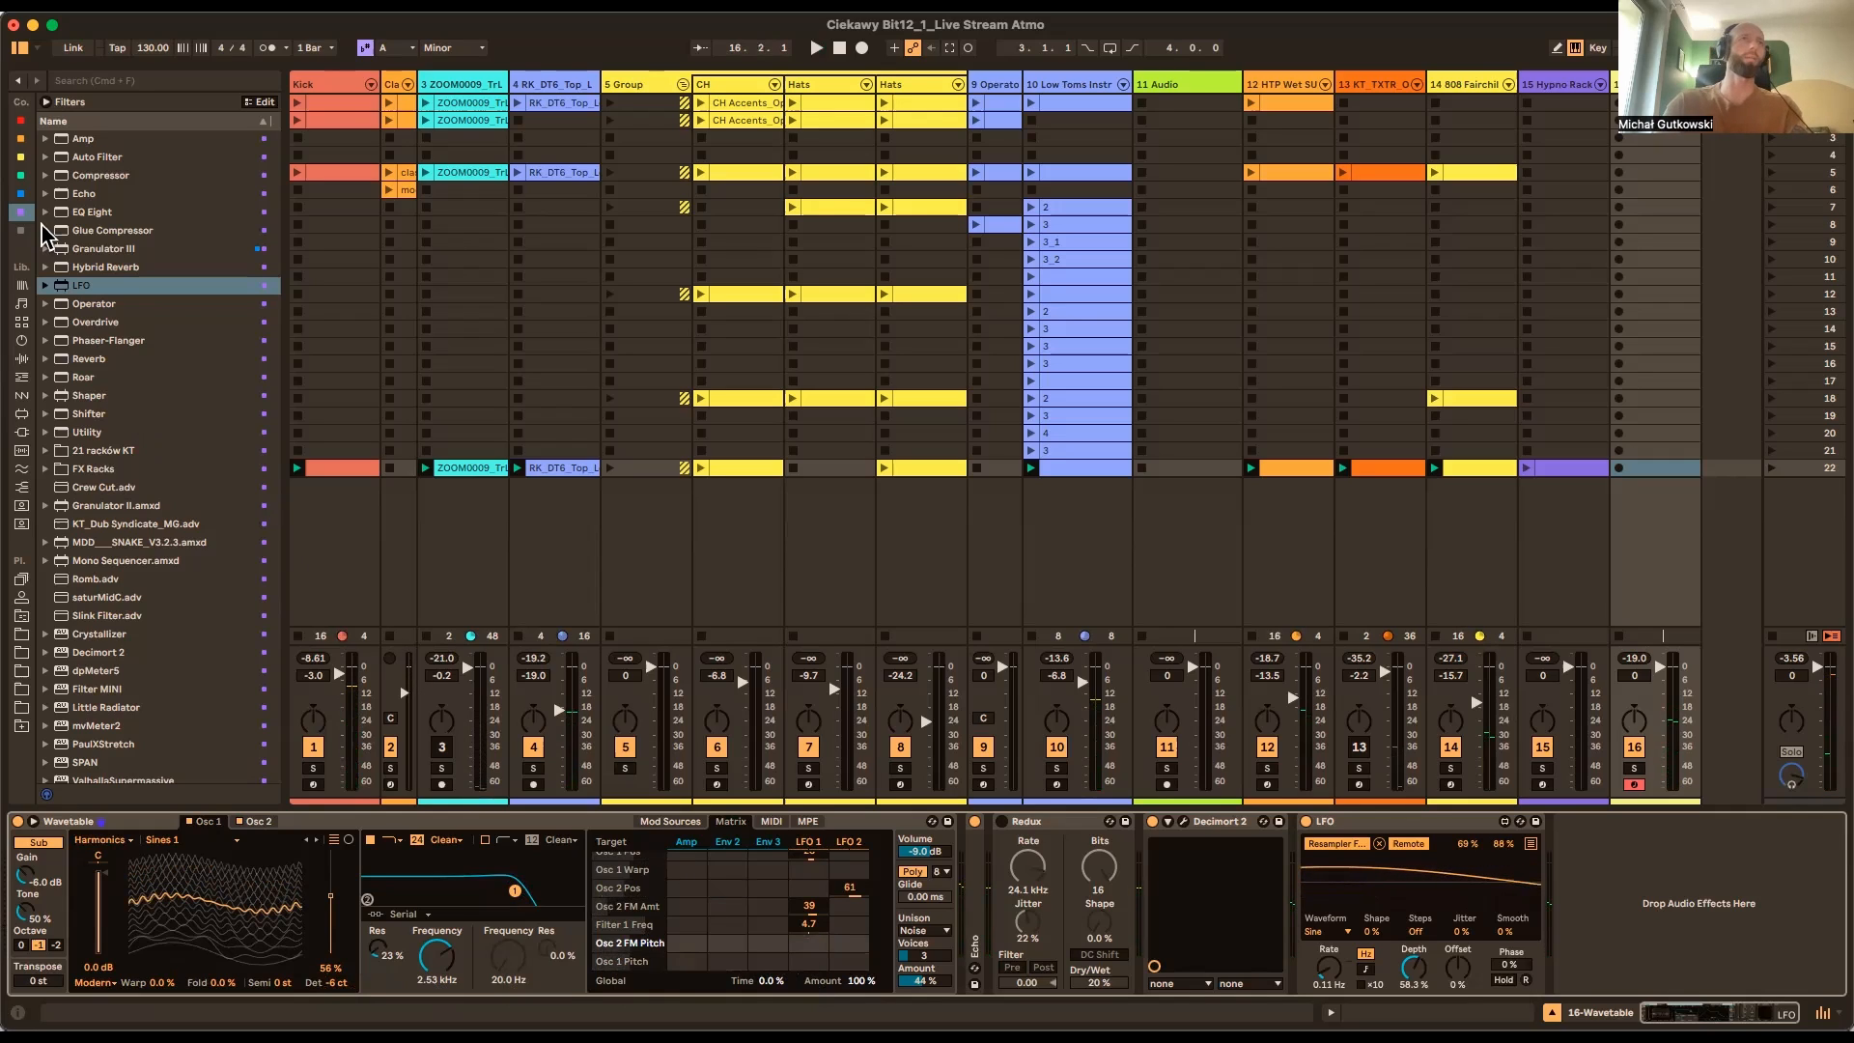
pyautogui.moveTo(117, 413)
pyautogui.mouseDown()
pyautogui.moveTo(483, 724)
pyautogui.moveTo(970, 932)
pyautogui.mouseUp()
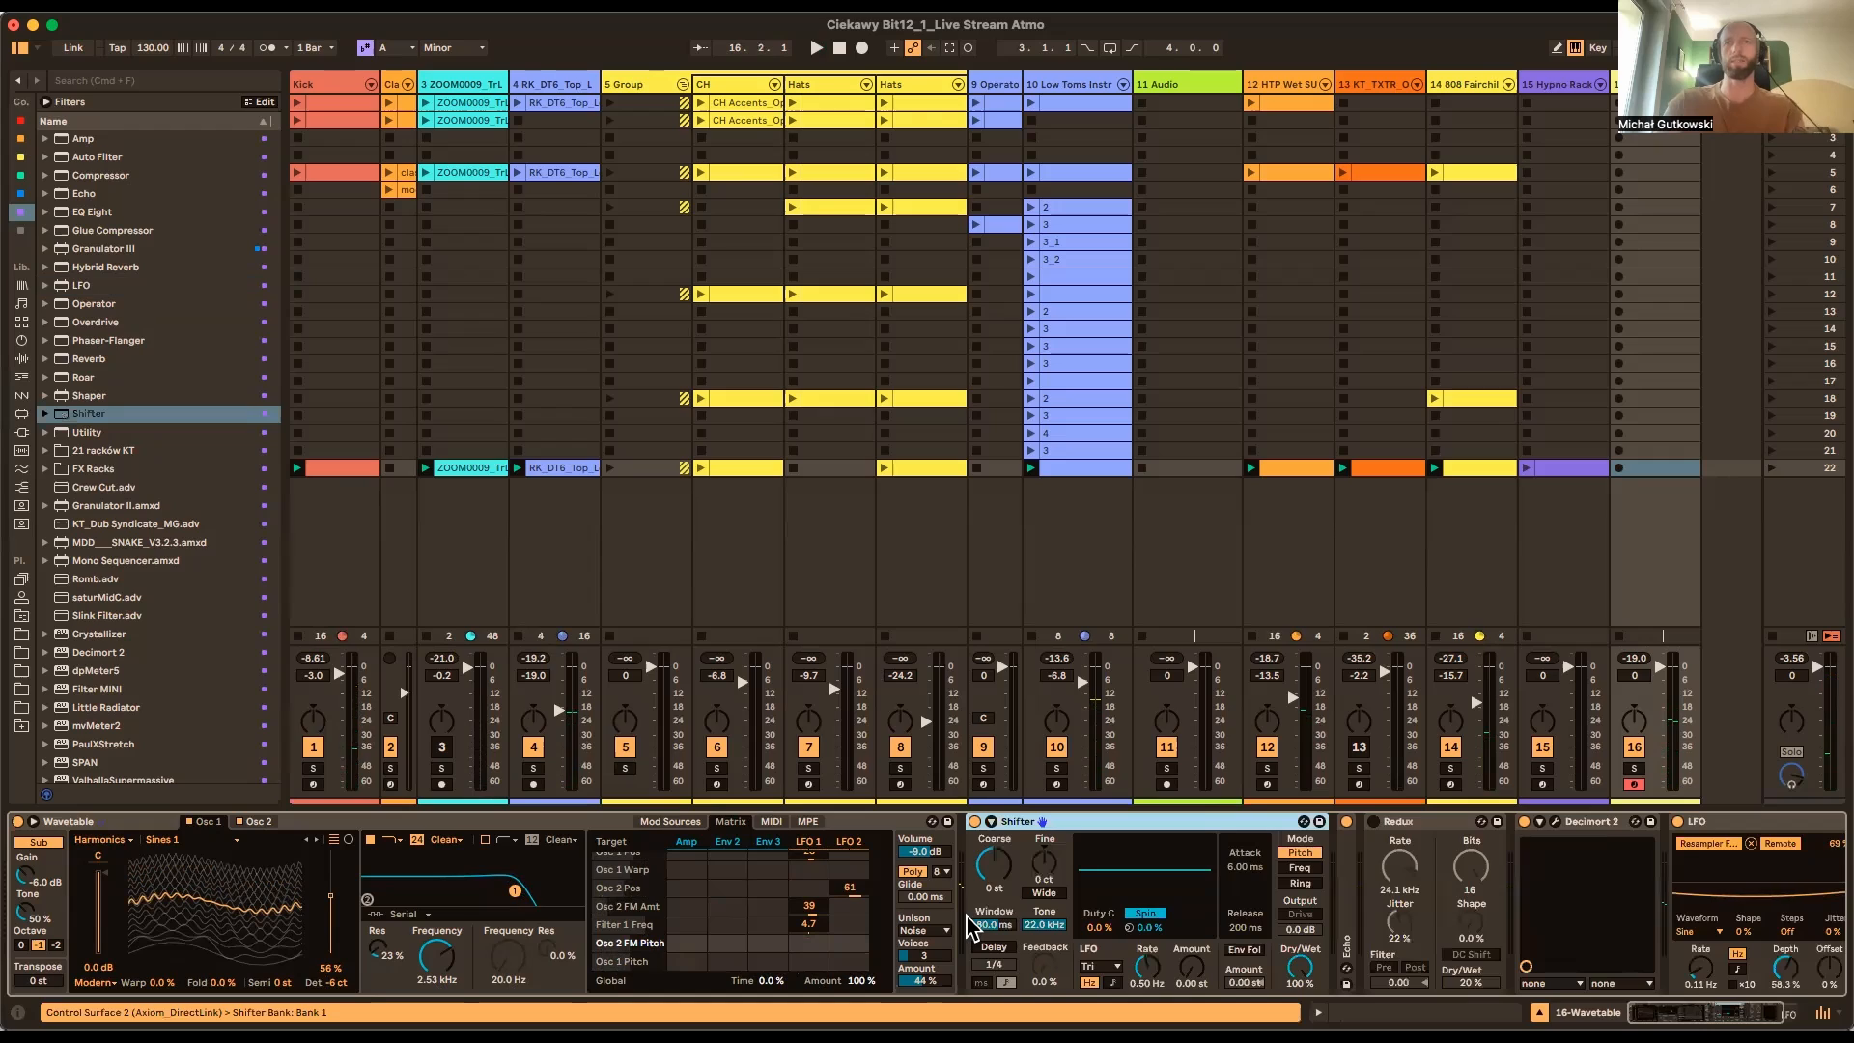
pyautogui.click(1300, 882)
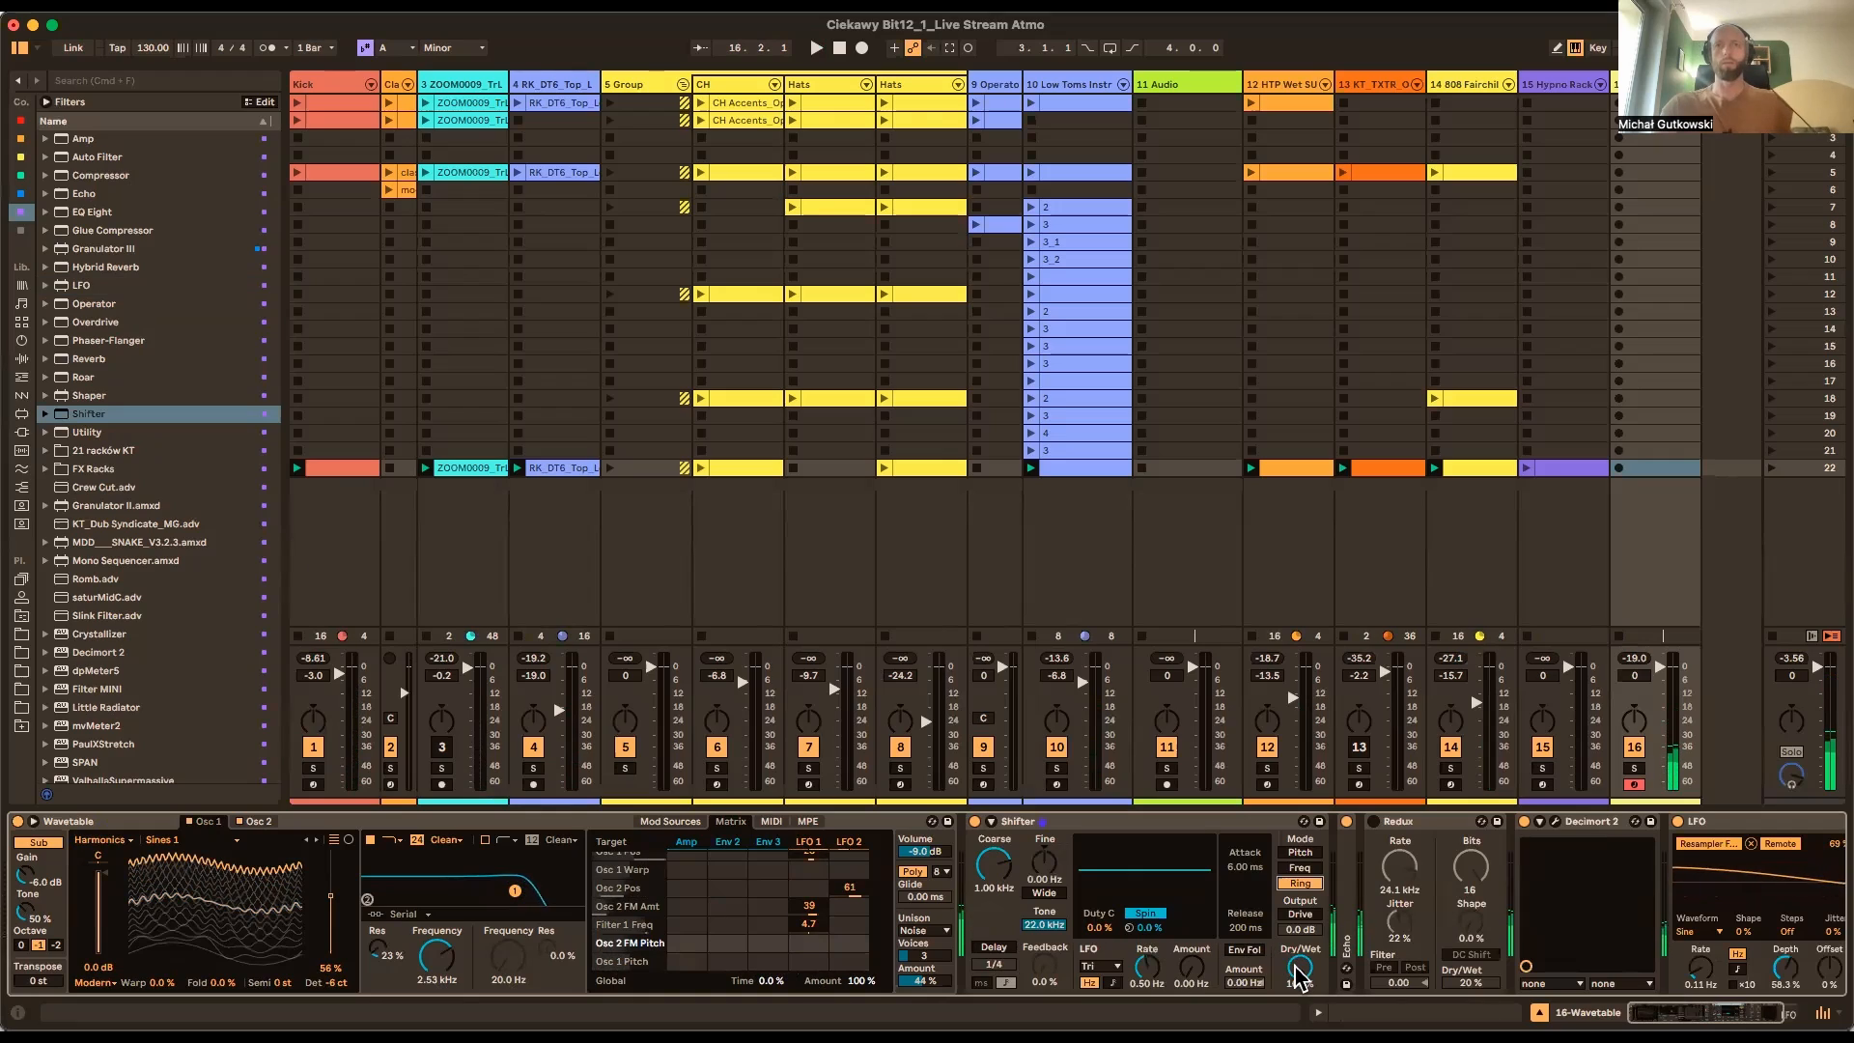
pyautogui.press('space')
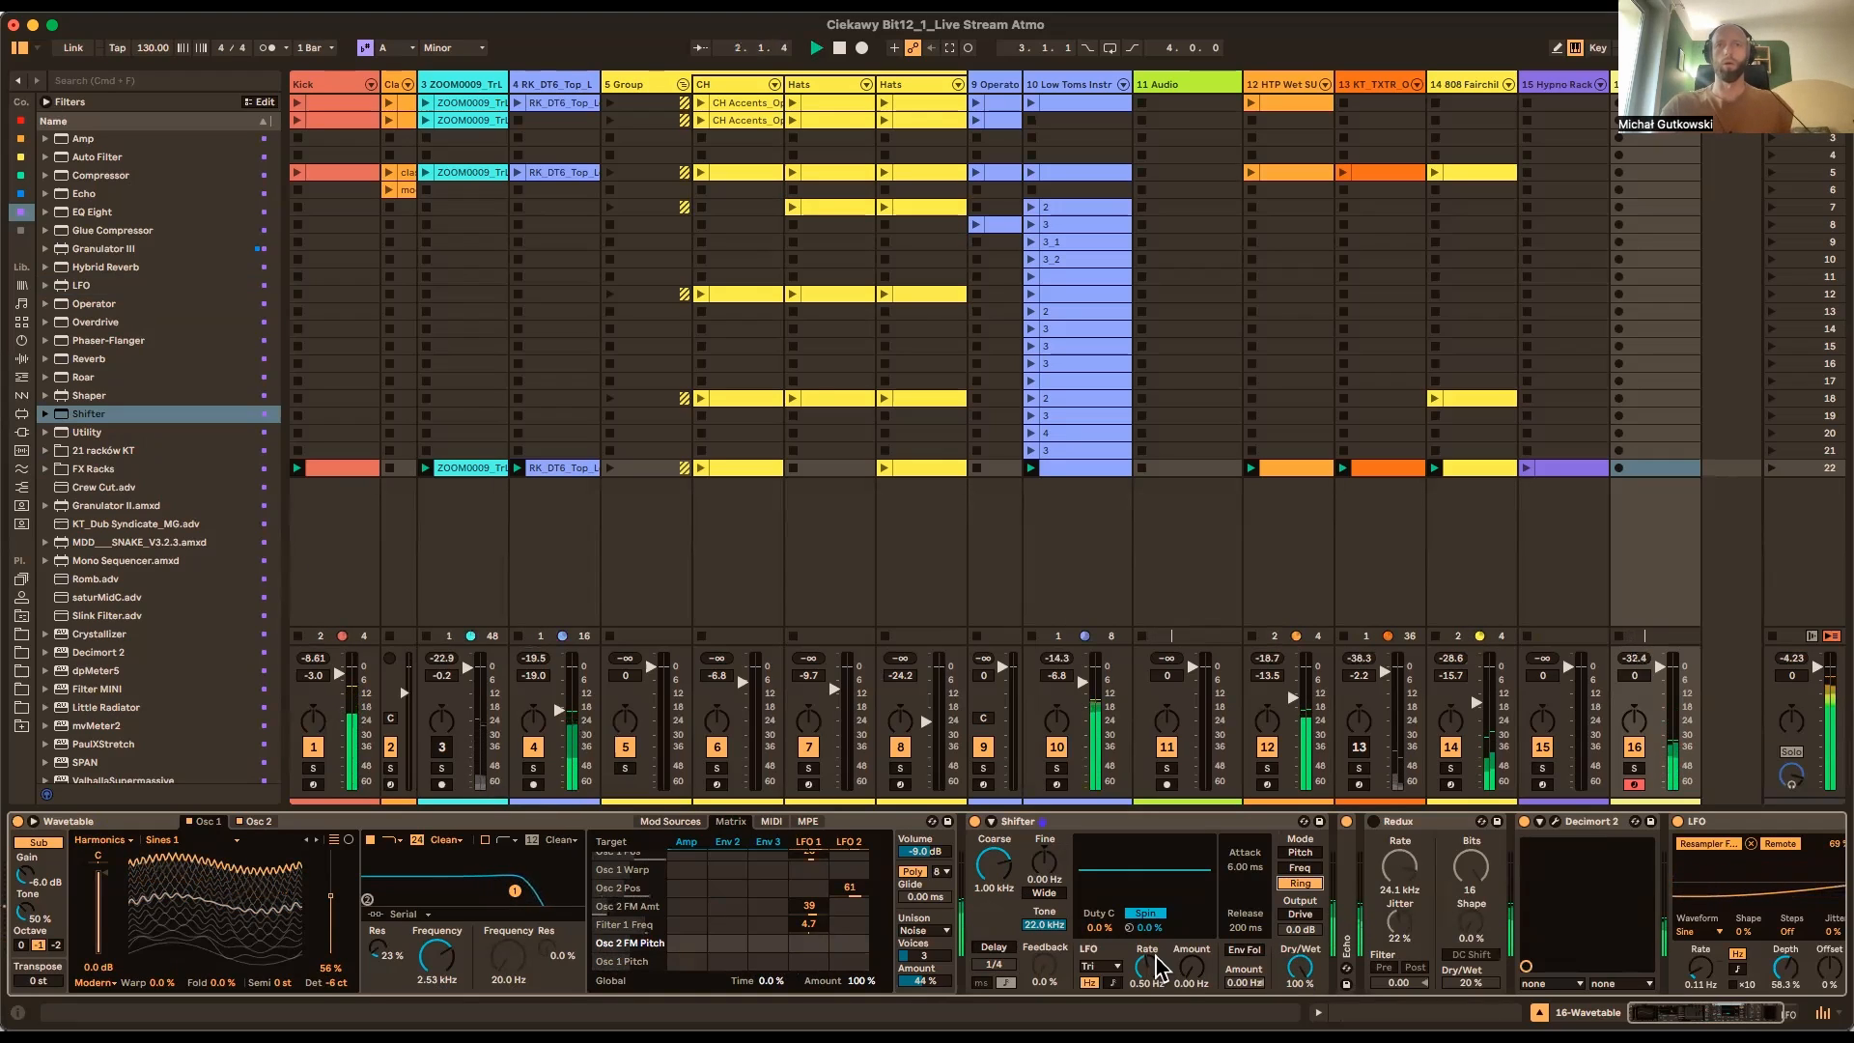
# Compare the sound with Shifter bypassed, and try a Coarse frequency of 86.4 Hz with an LFO amount of 2.59 Hz
pyautogui.click(975, 822)
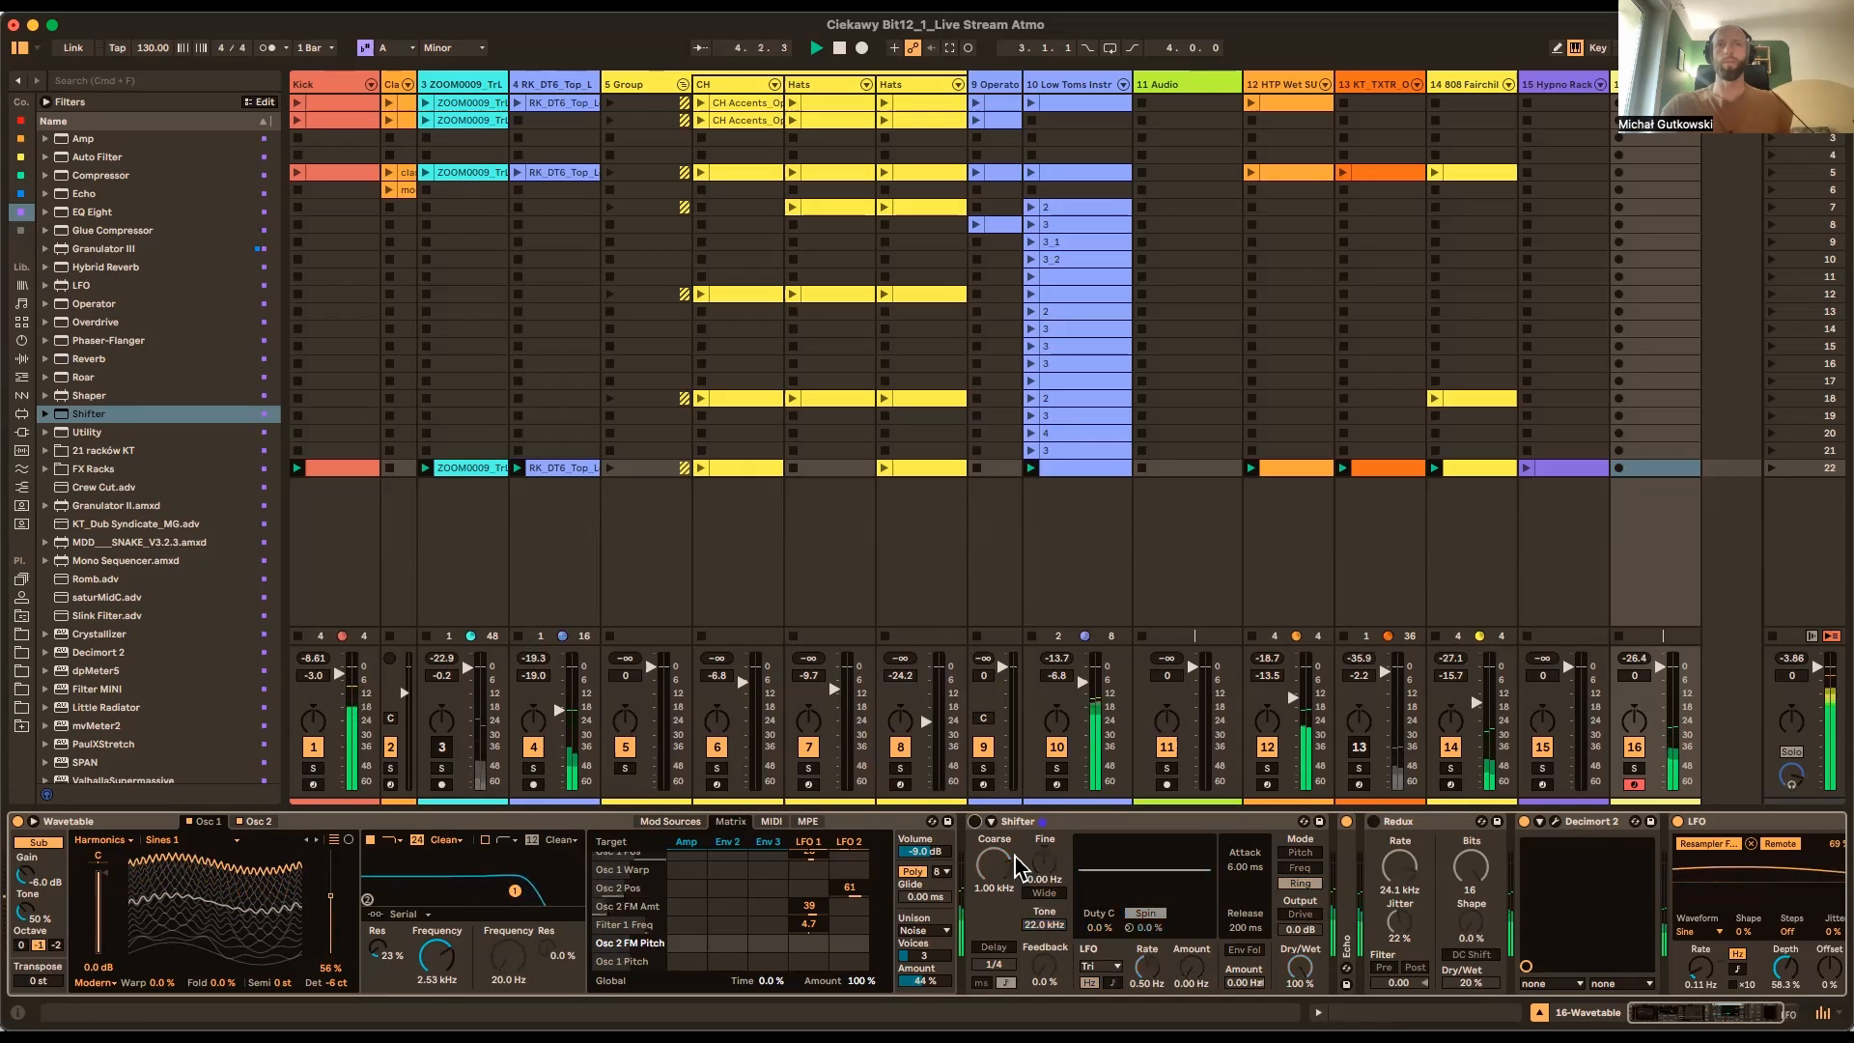
pyautogui.click(975, 822)
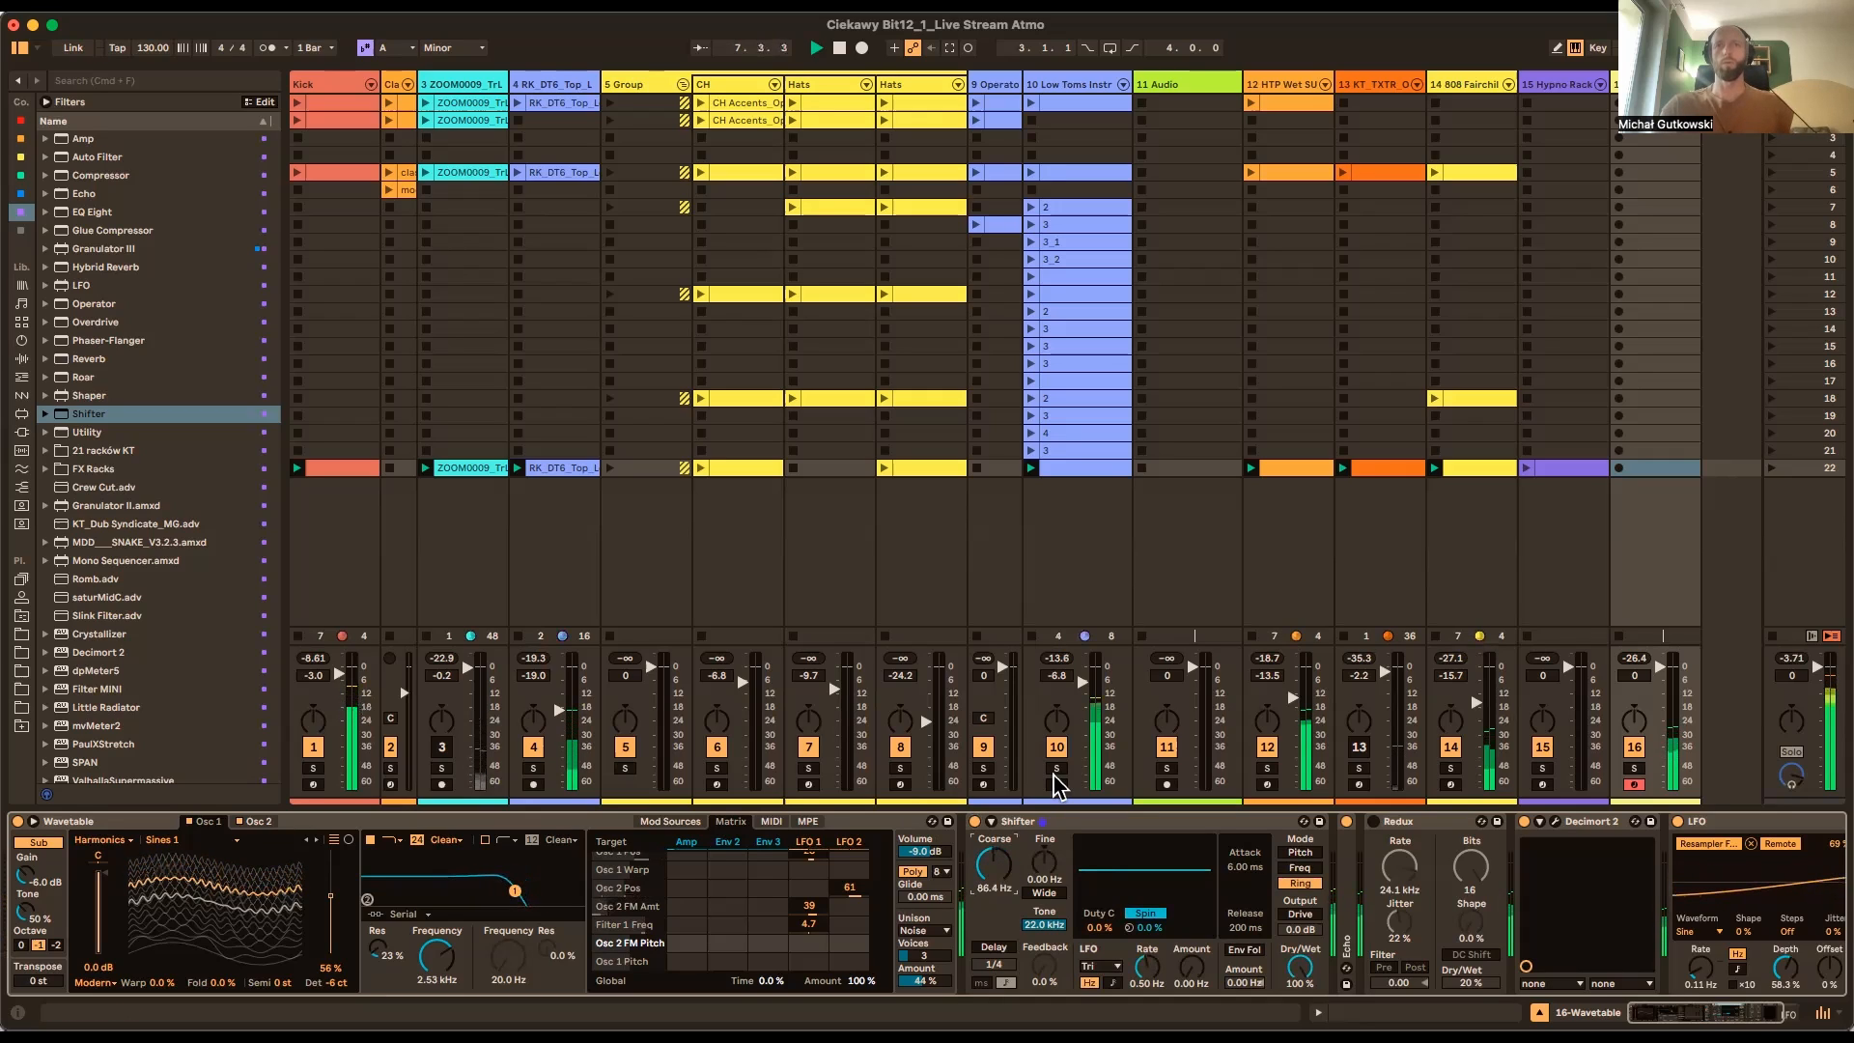
pyautogui.moveTo(994, 867); pyautogui.dragTo(999, 881)
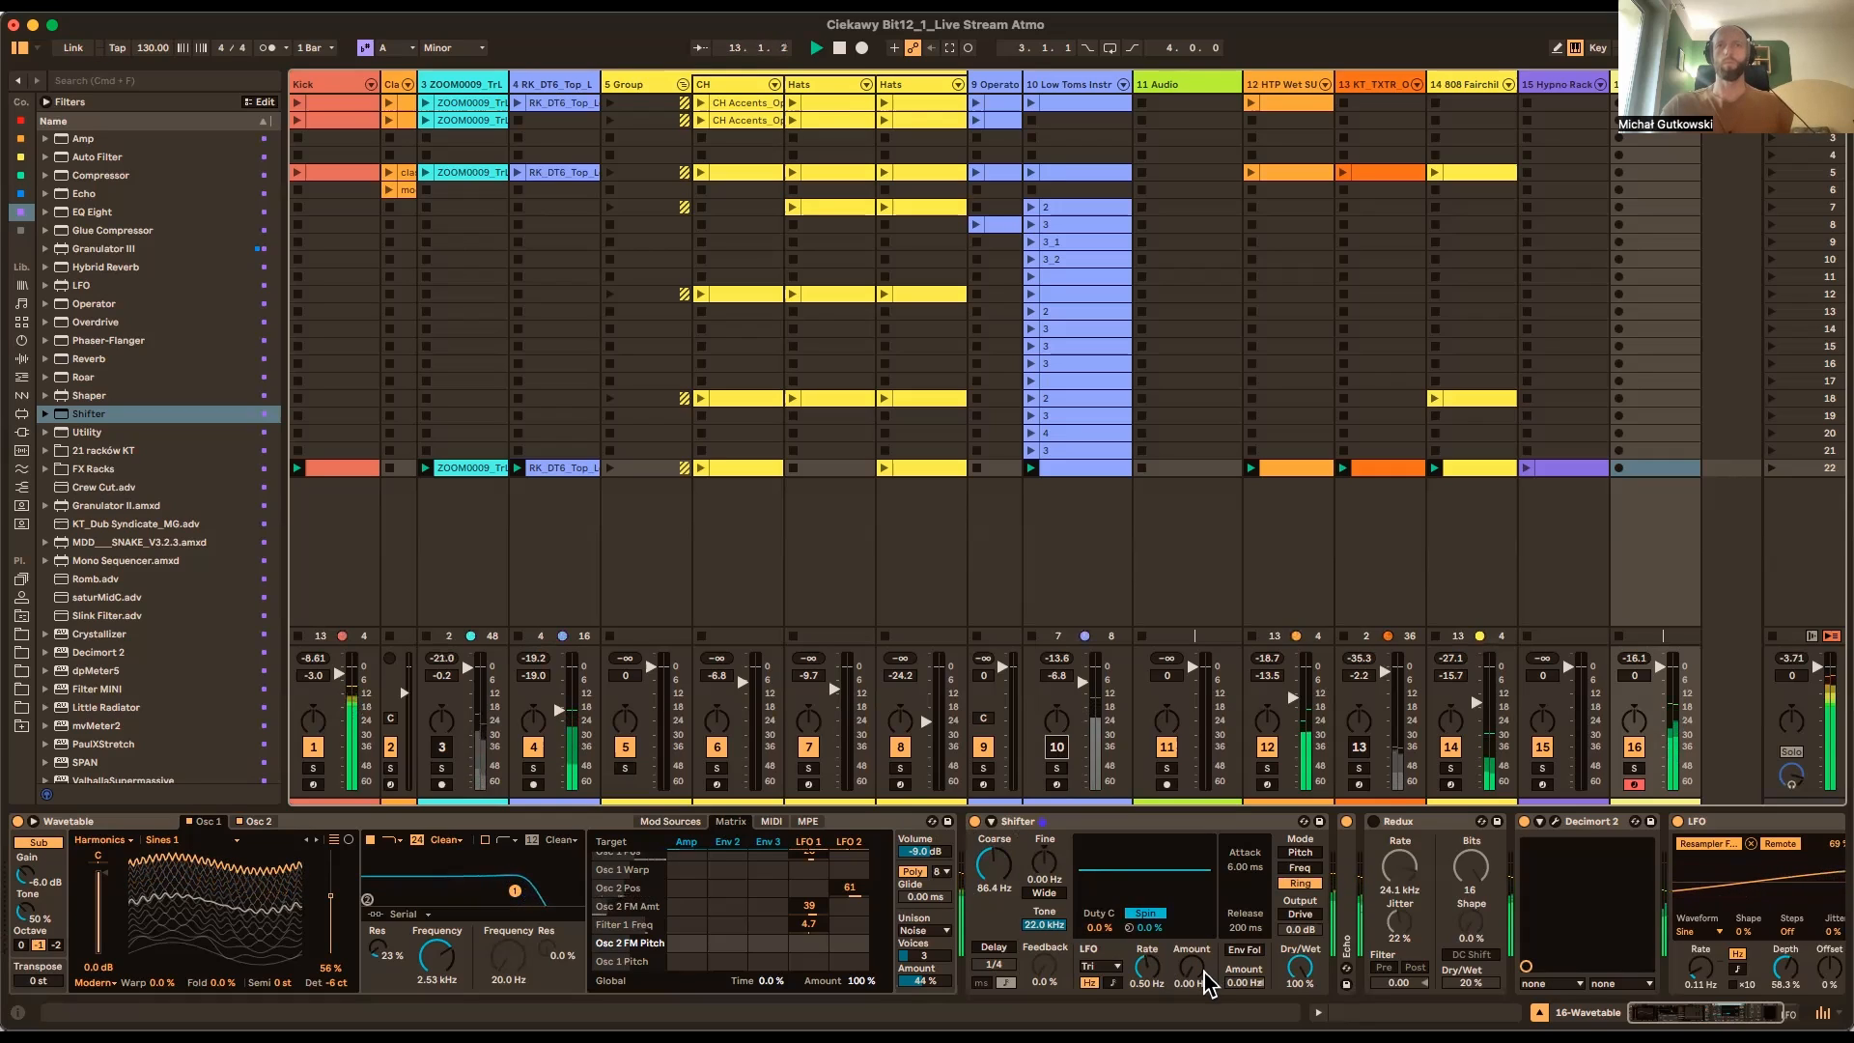
pyautogui.moveTo(1207, 983)
pyautogui.mouseDown()
pyautogui.moveTo(1195, 950)
pyautogui.moveTo(1191, 981)
pyautogui.mouseUp()
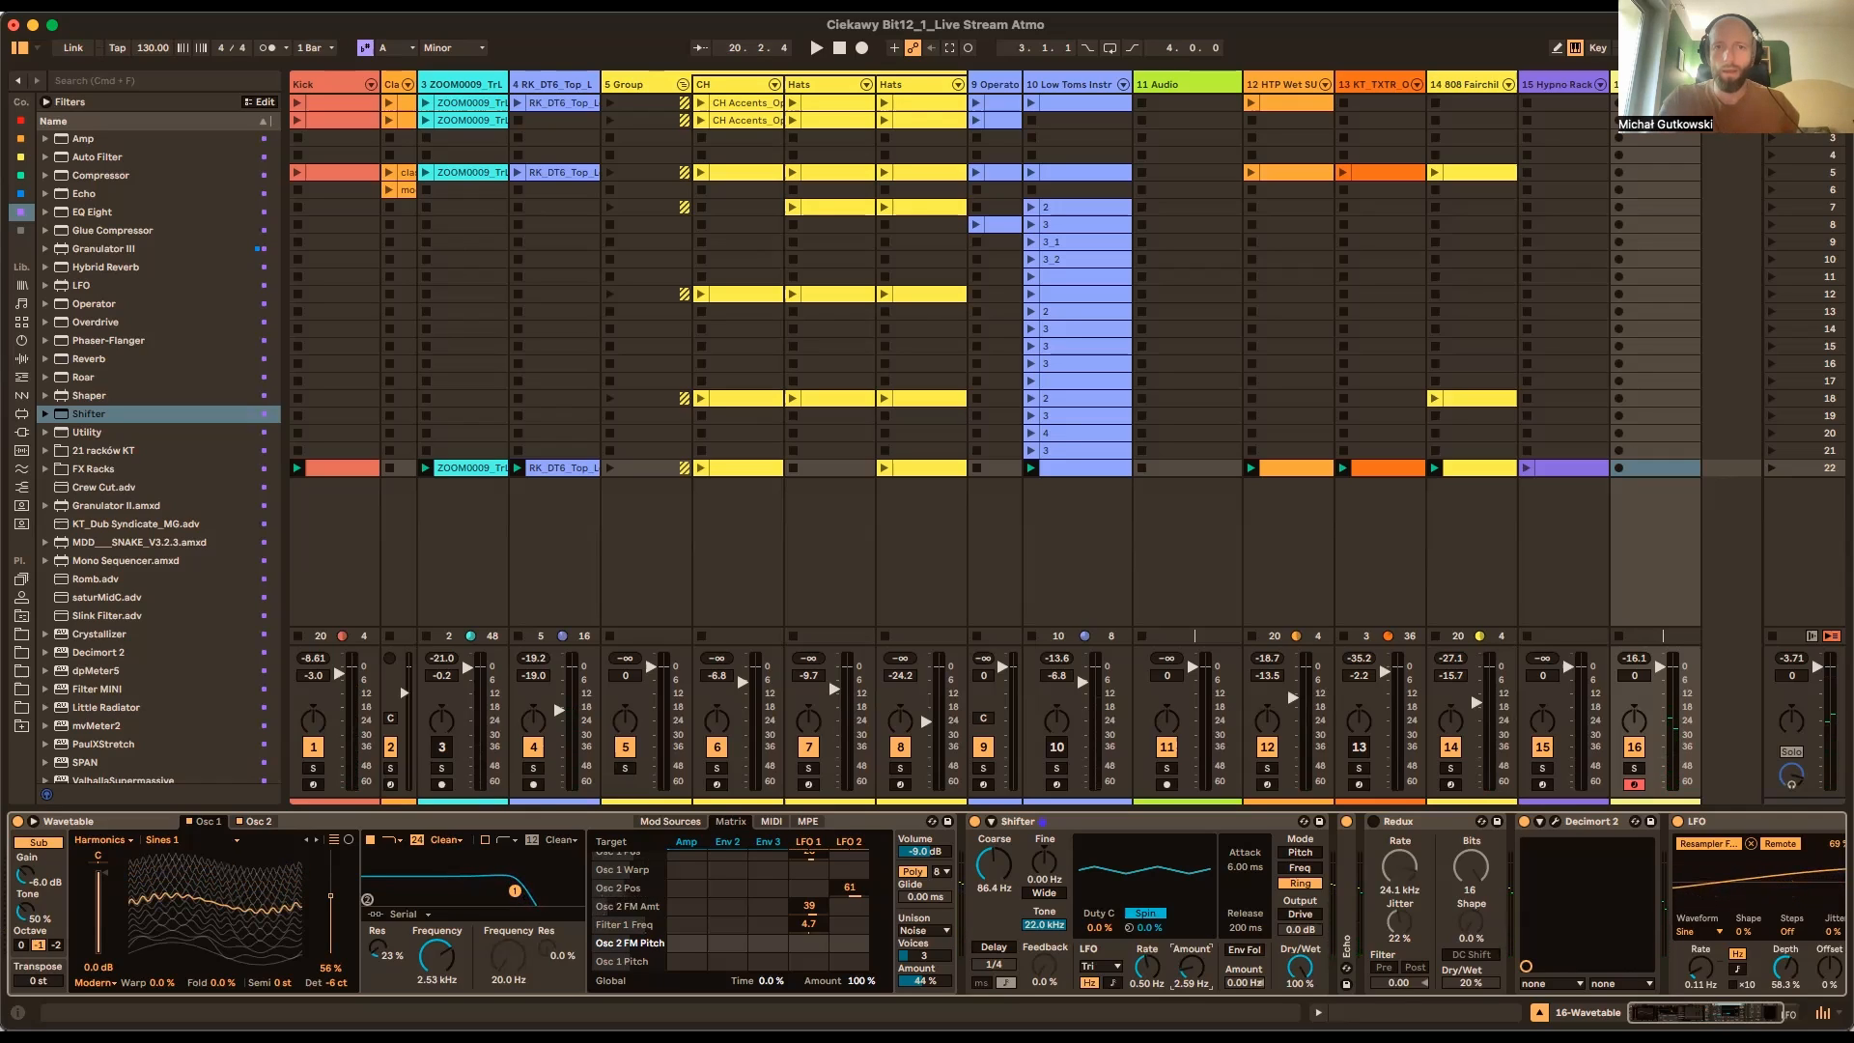
# Restart playback and try raising Shifter's Coarse frequency to 431 Hz
pyautogui.click(1077, 826)
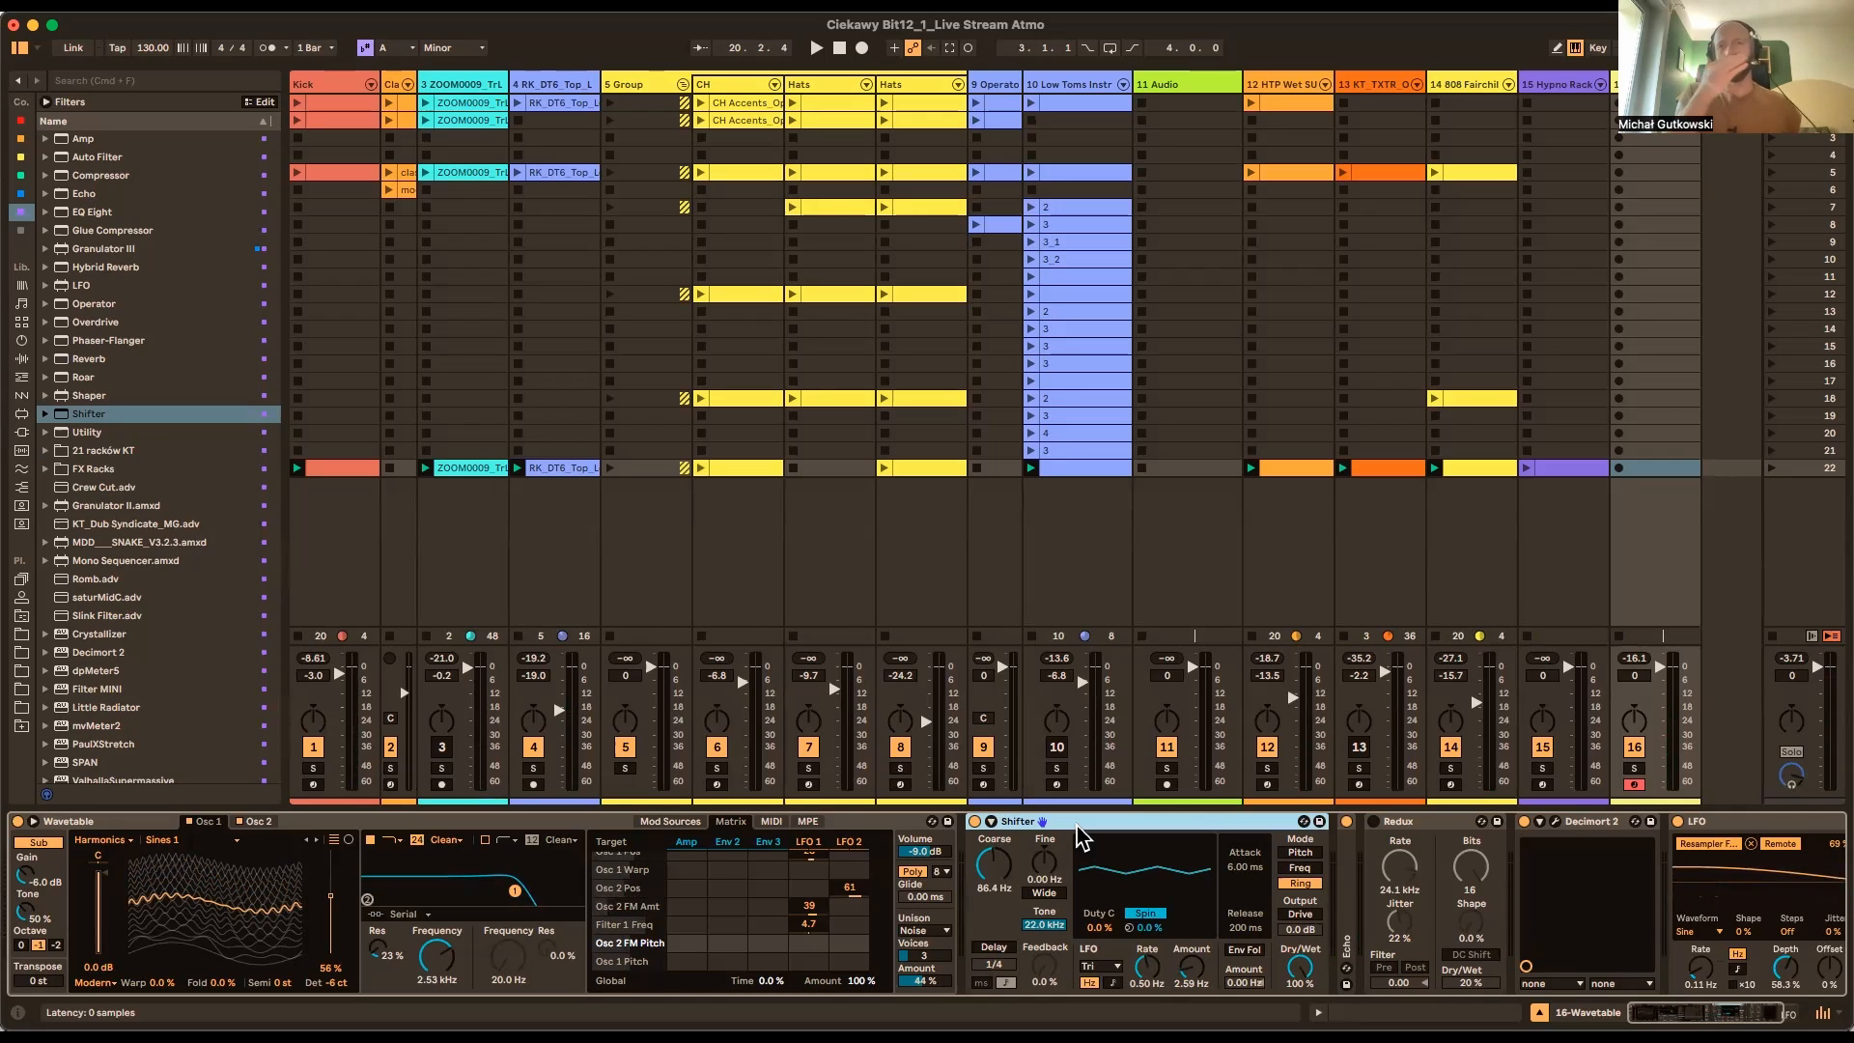
pyautogui.press('space')
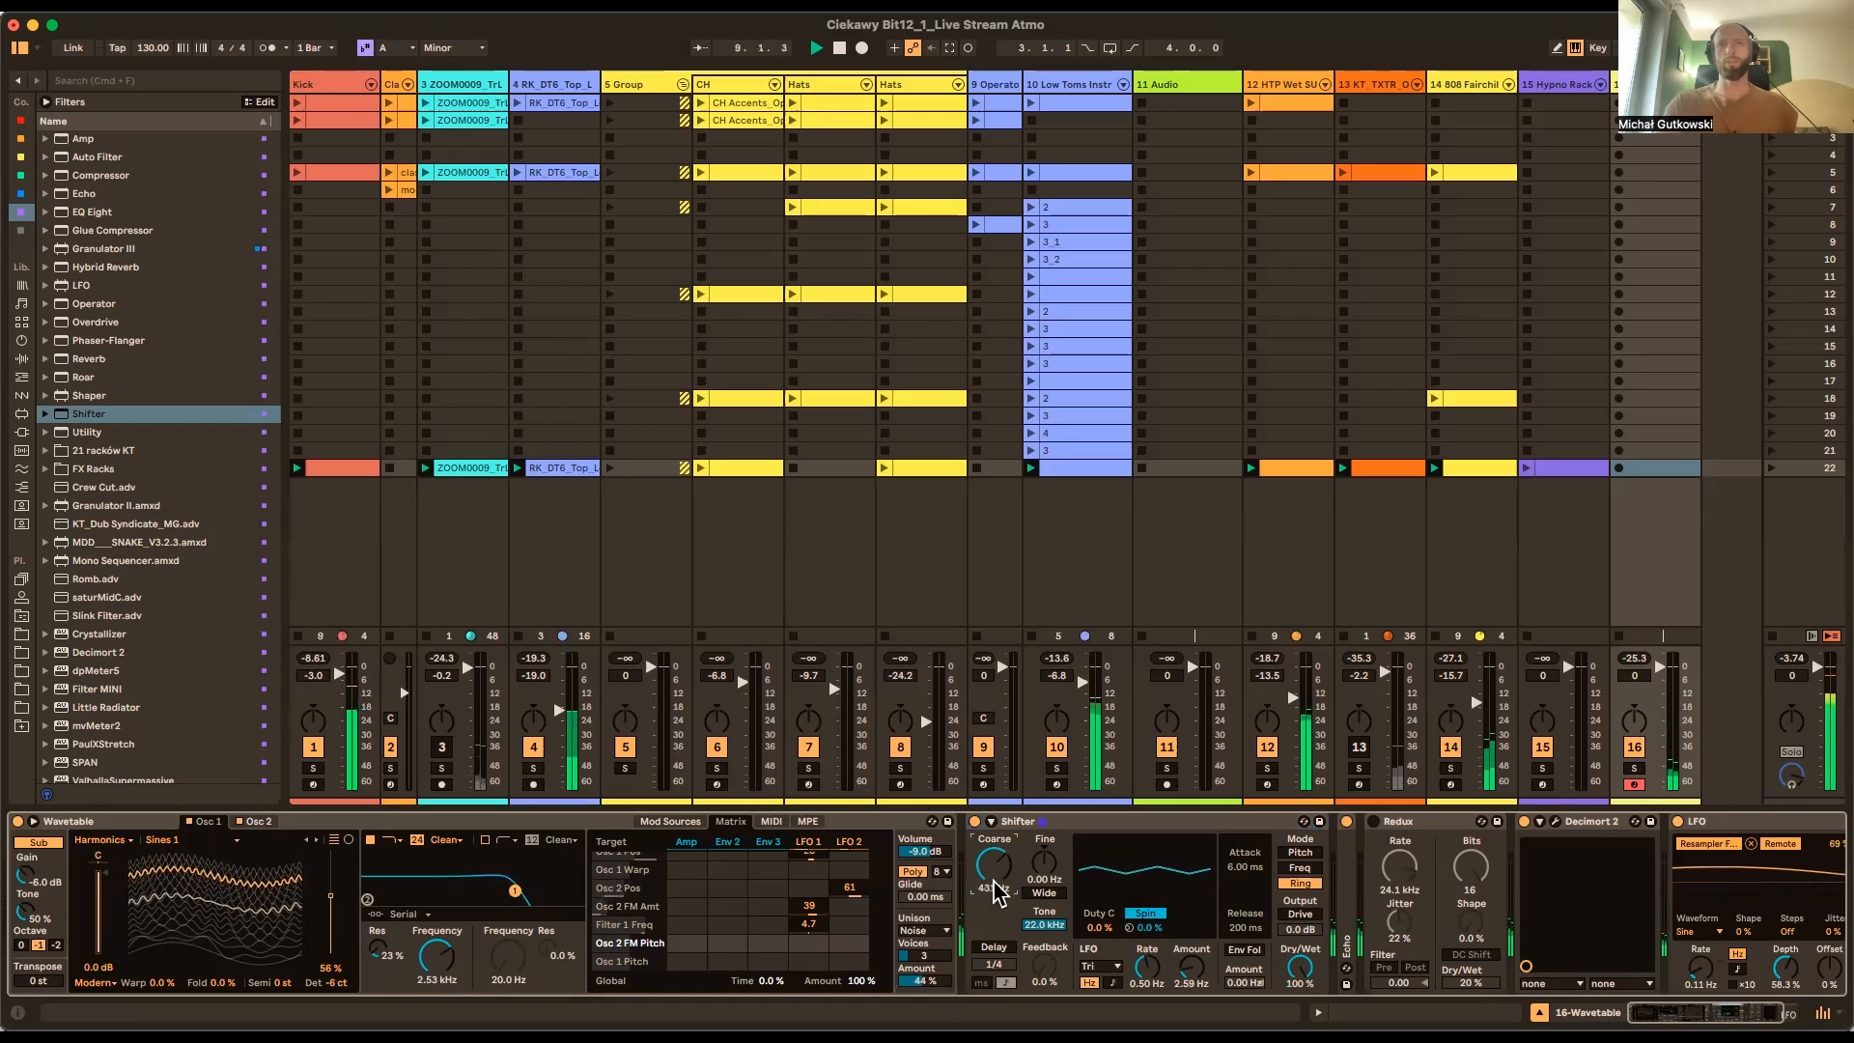
pyautogui.moveTo(997, 888); pyautogui.dragTo(997, 869)
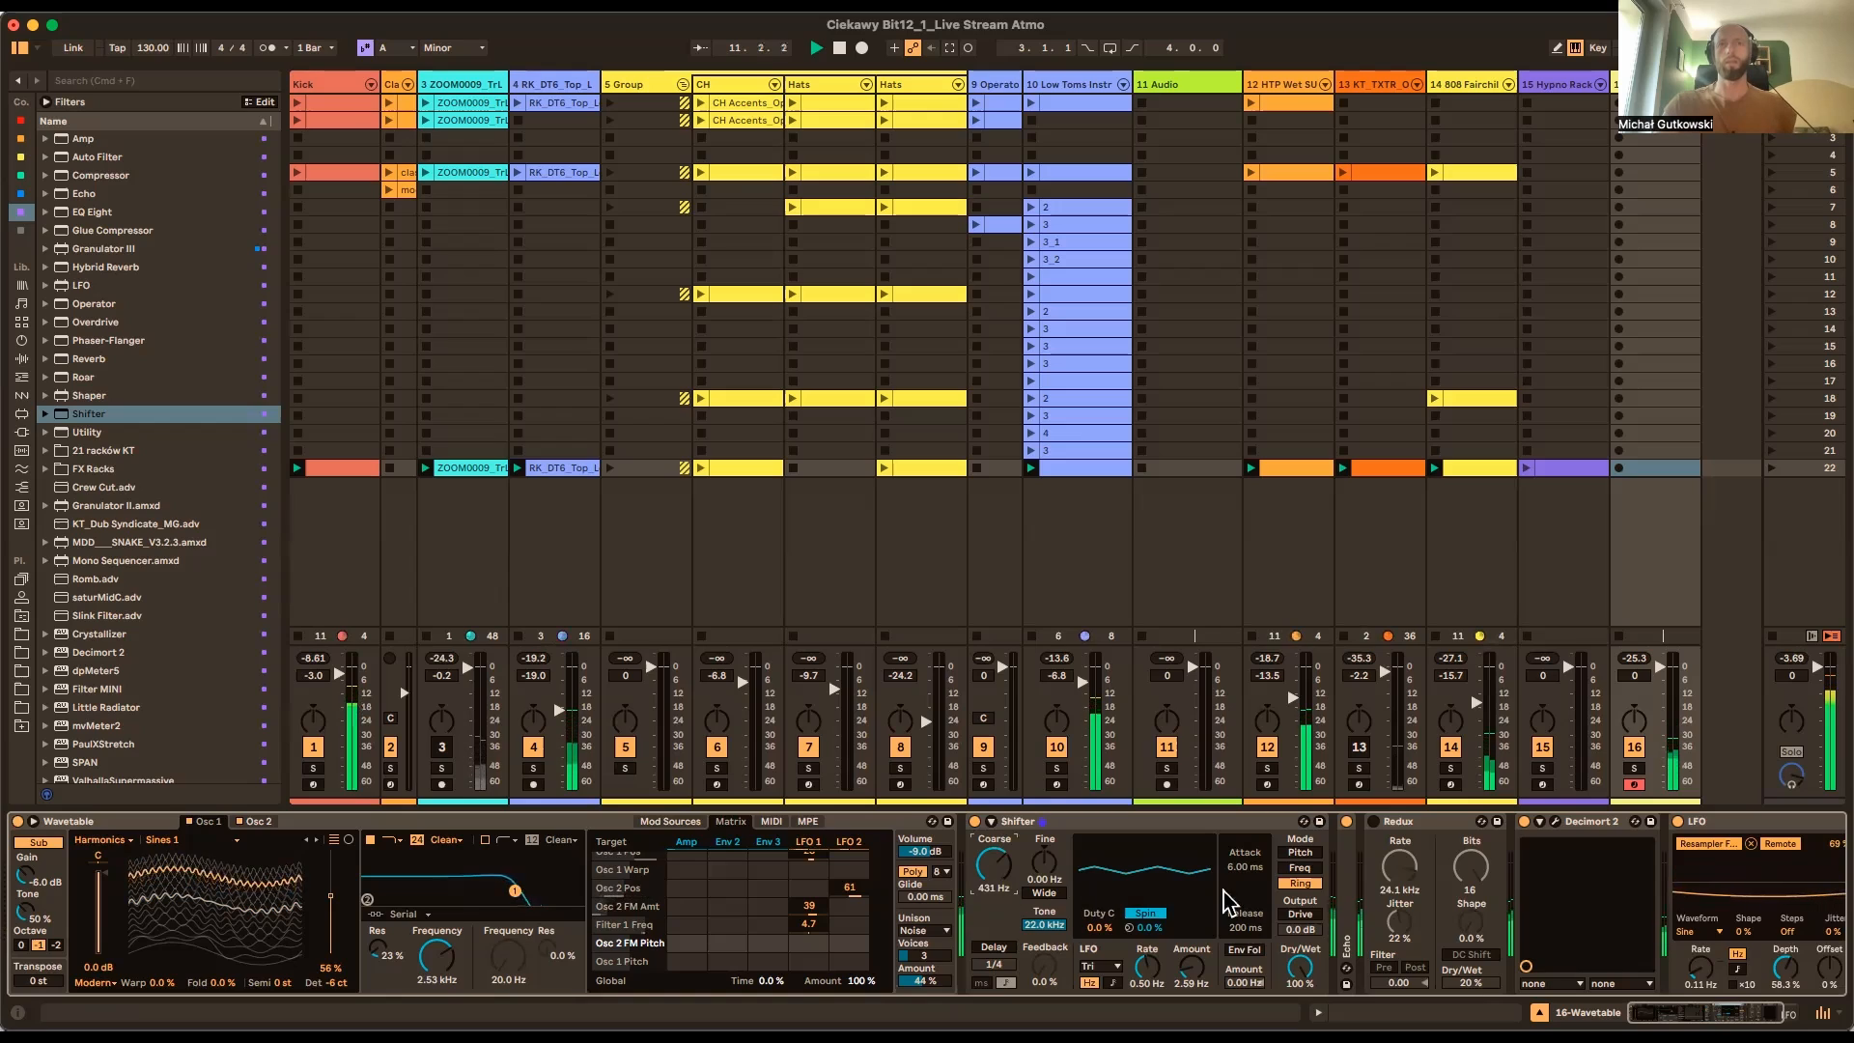
# Unfold Echo and set its Feedback to 68%, Reverb to 78% and Dry/Wet to 56%
pyautogui.doubleClick(1347, 886)
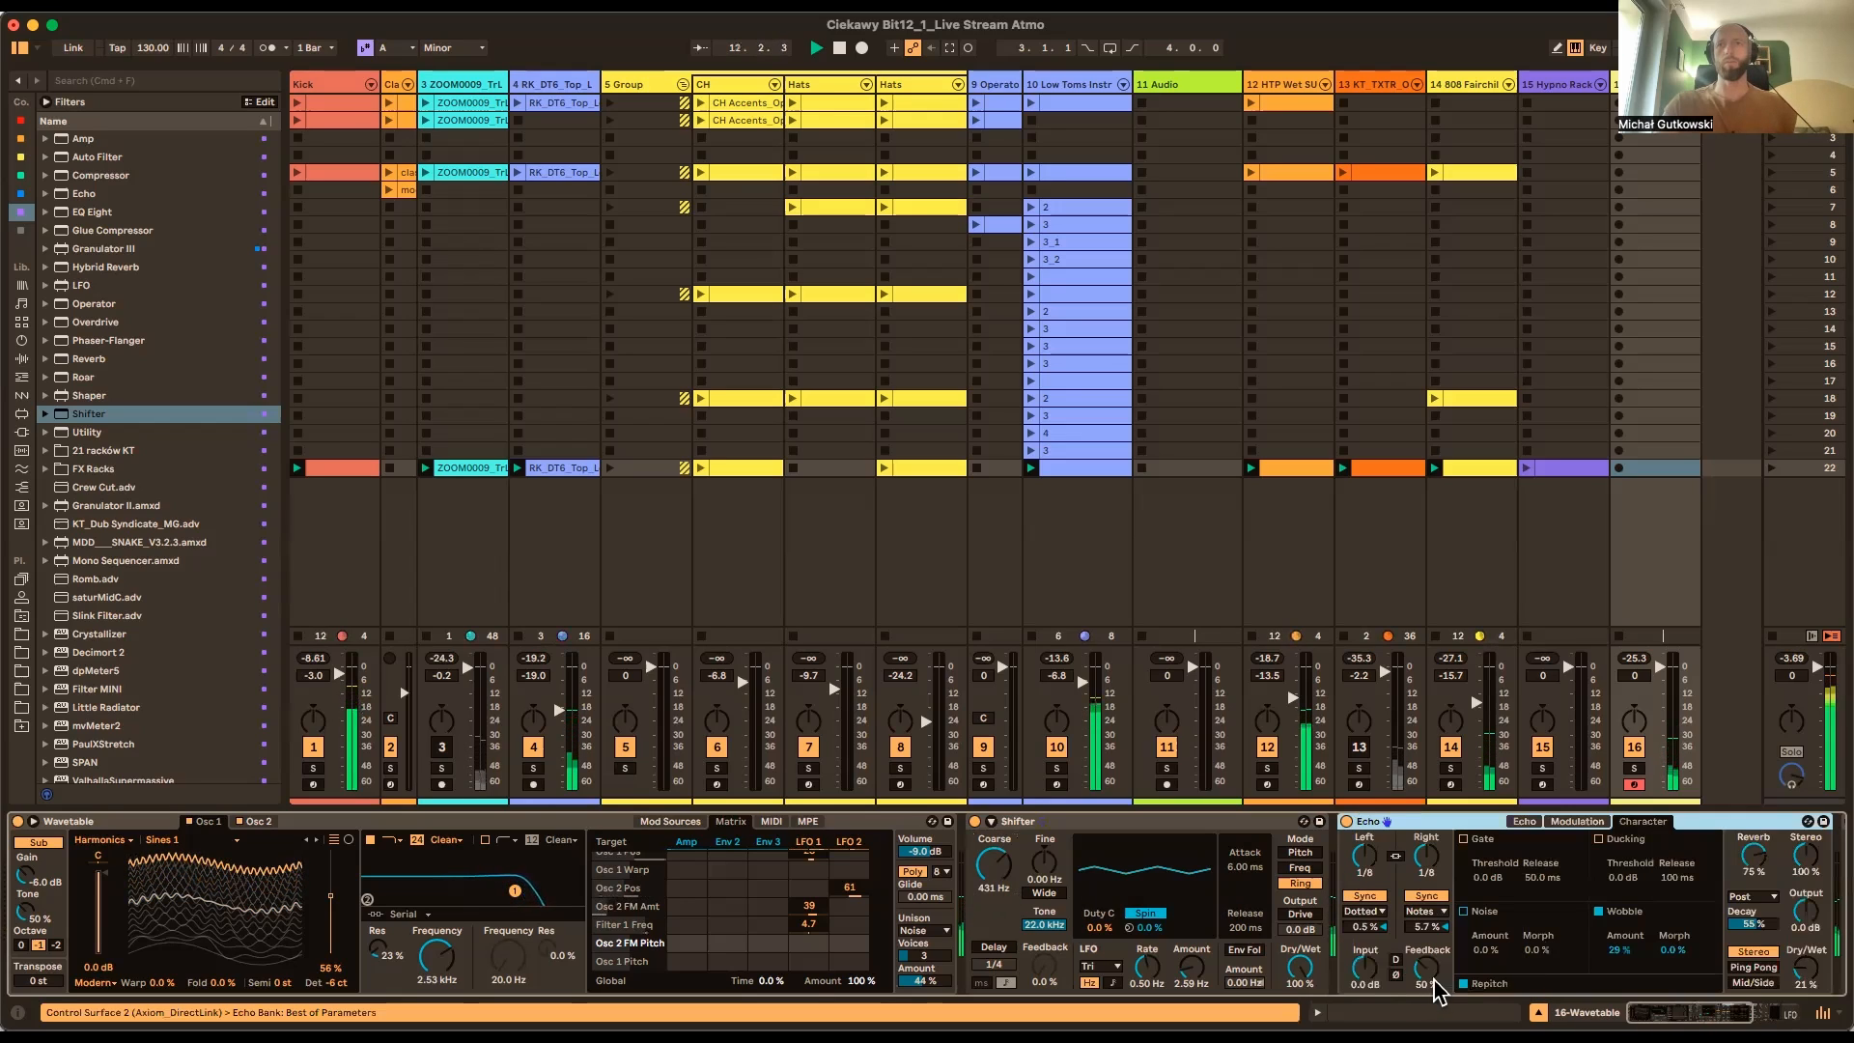
pyautogui.moveTo(1433, 978); pyautogui.dragTo(1433, 954)
pyautogui.moveTo(1758, 870); pyautogui.dragTo(1758, 865)
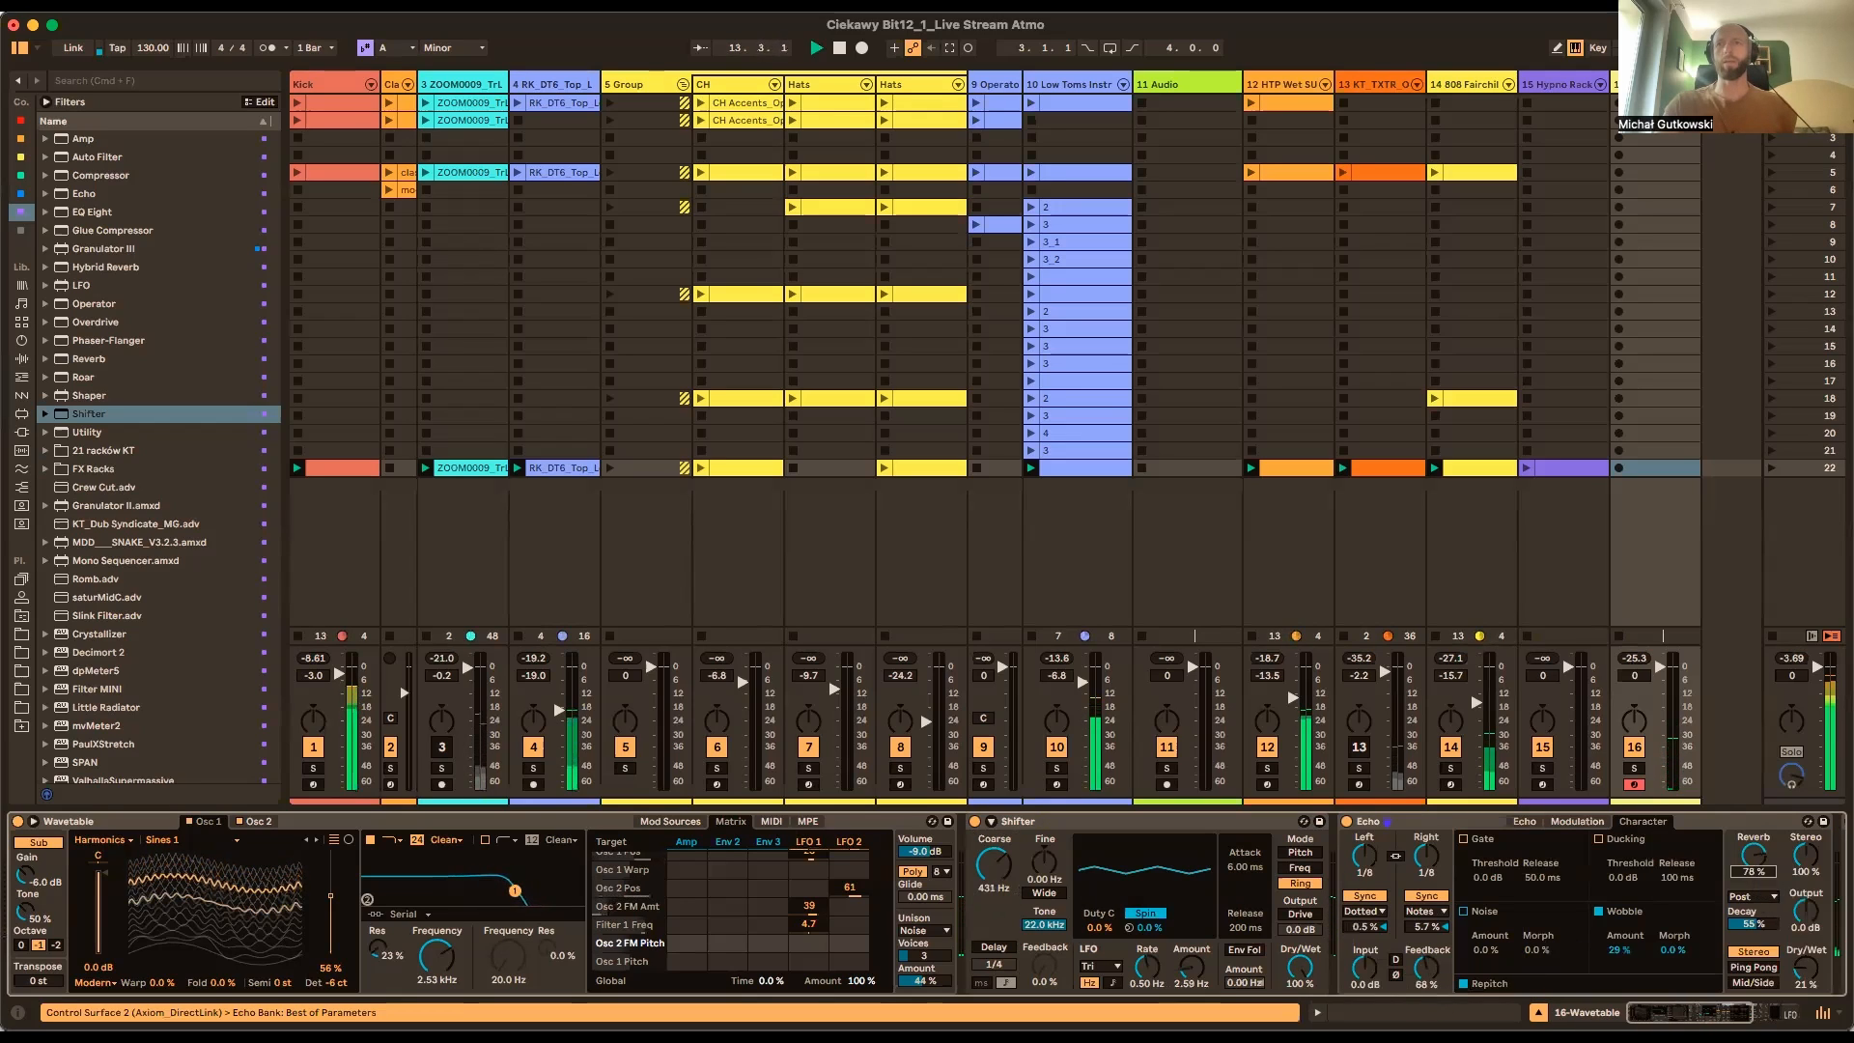
pyautogui.moveTo(1804, 965); pyautogui.dragTo(1804, 942)
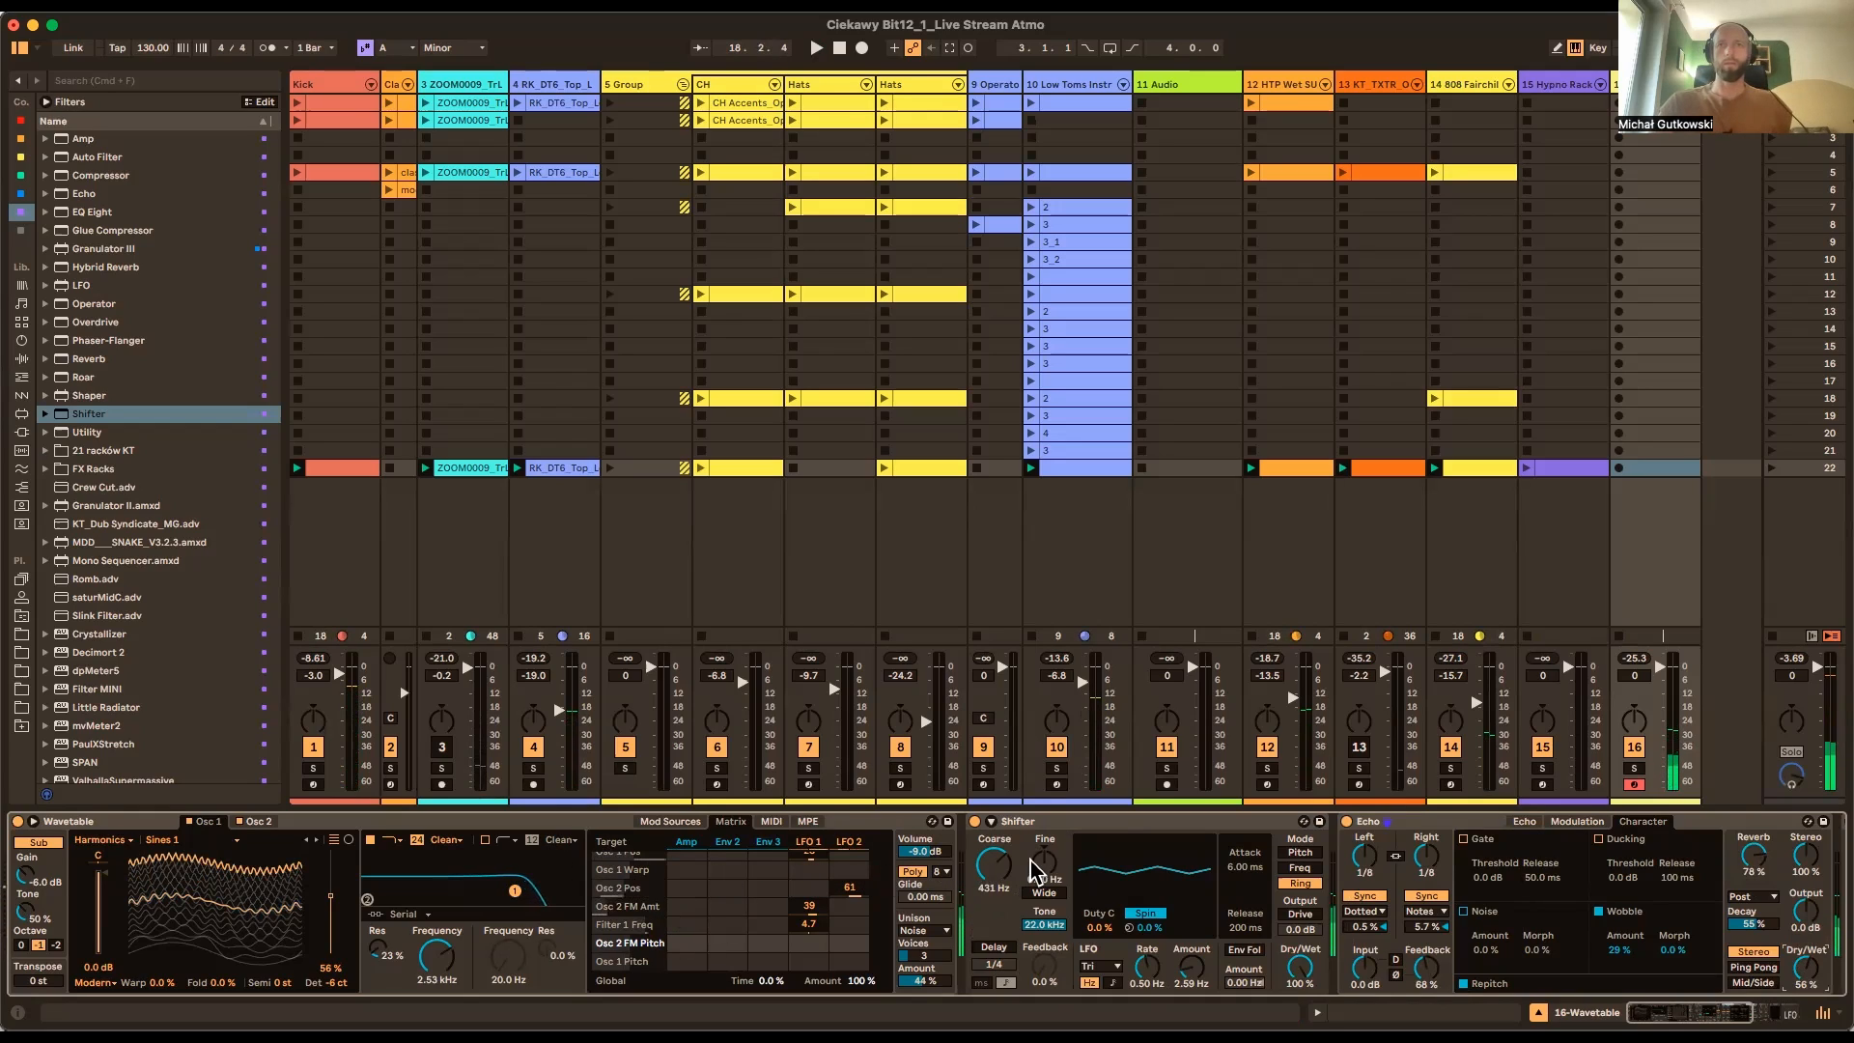
# Set Shifter's LFO amount to 4.36 Hz and Echo's Feedback to 71%, and restart playback
pyautogui.moveTo(1200, 987); pyautogui.dragTo(1192, 985)
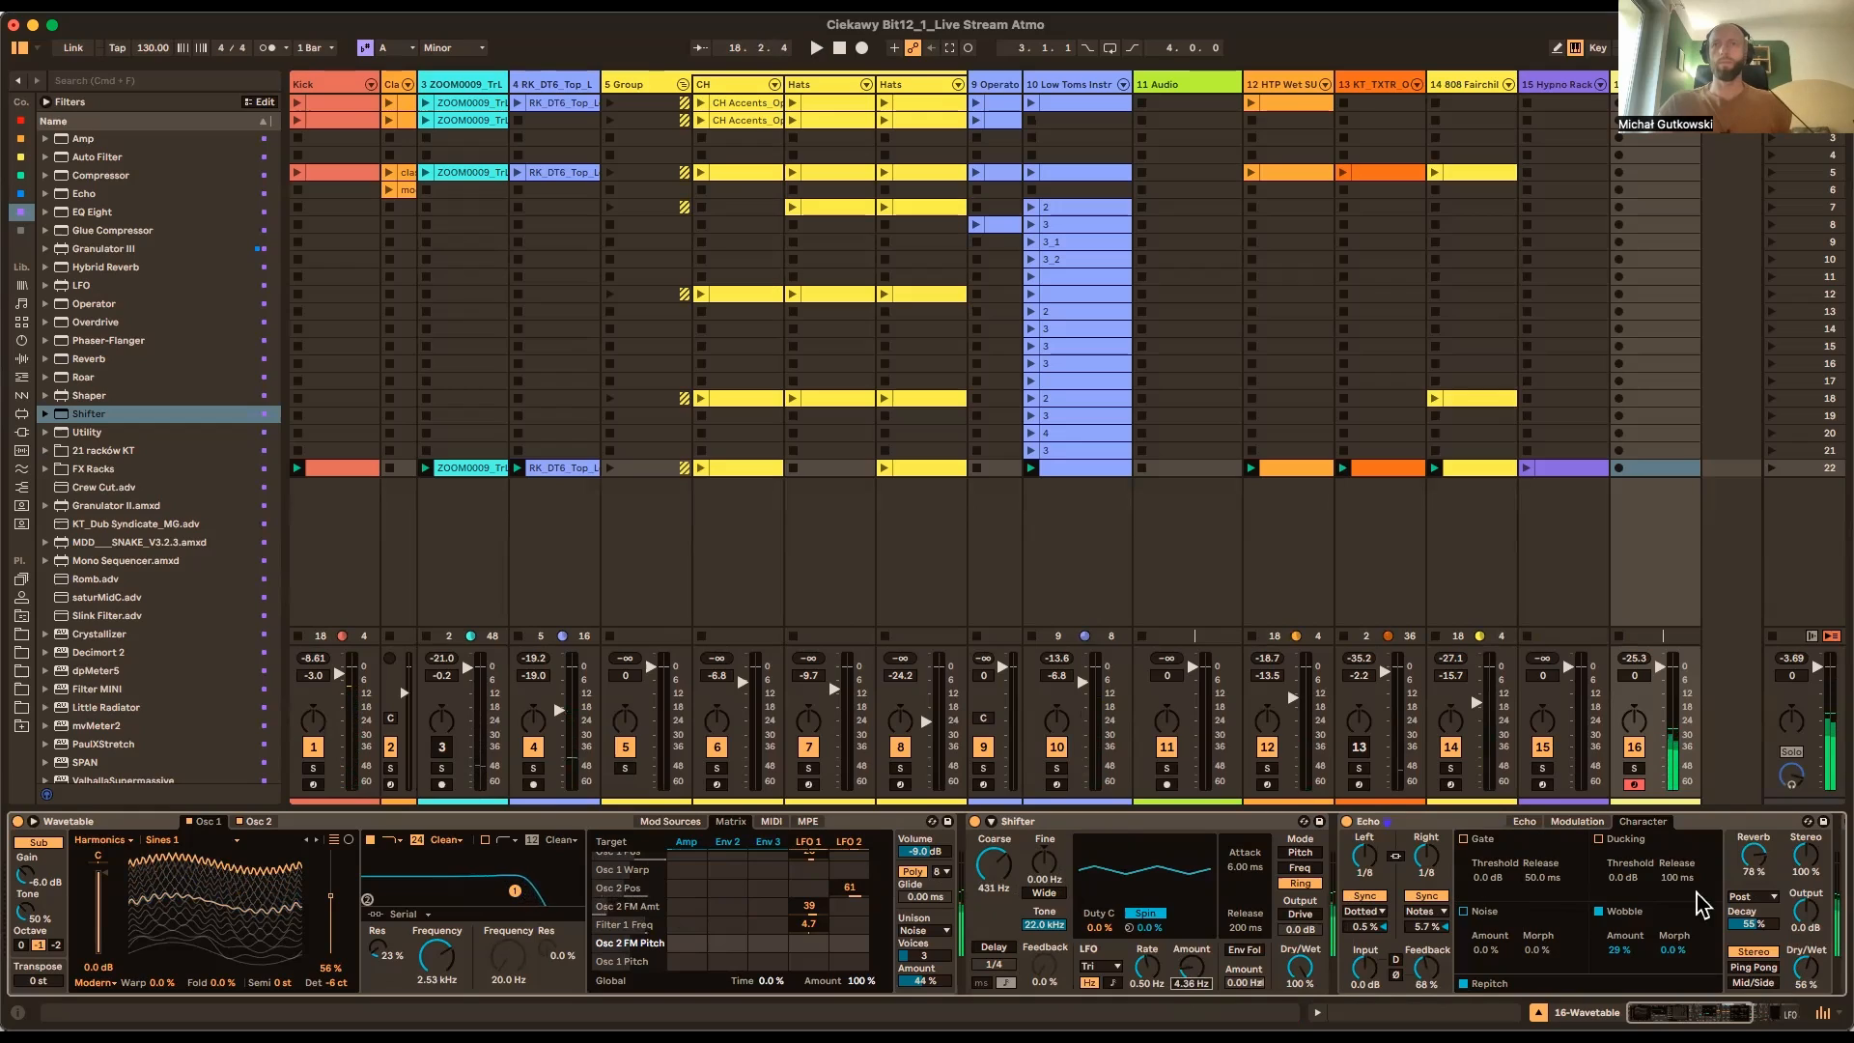
pyautogui.moveTo(1433, 991); pyautogui.dragTo(1430, 981)
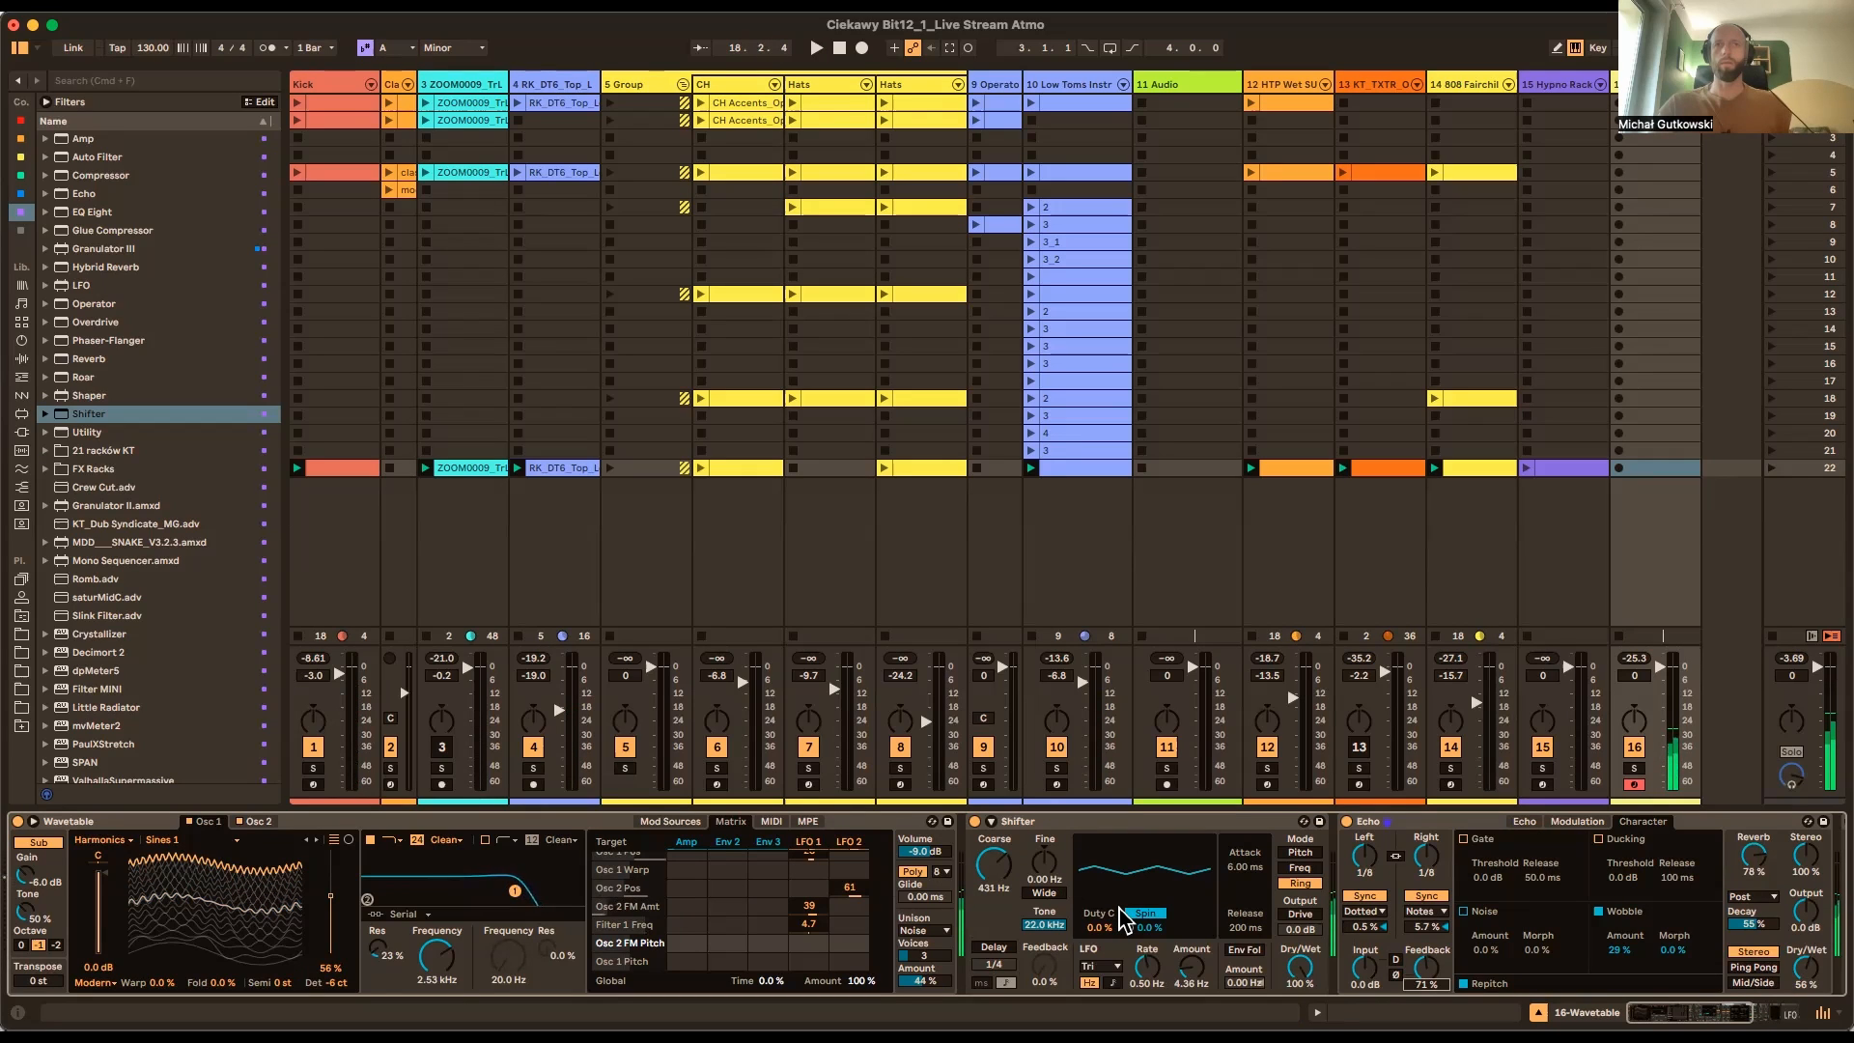
pyautogui.press('space')
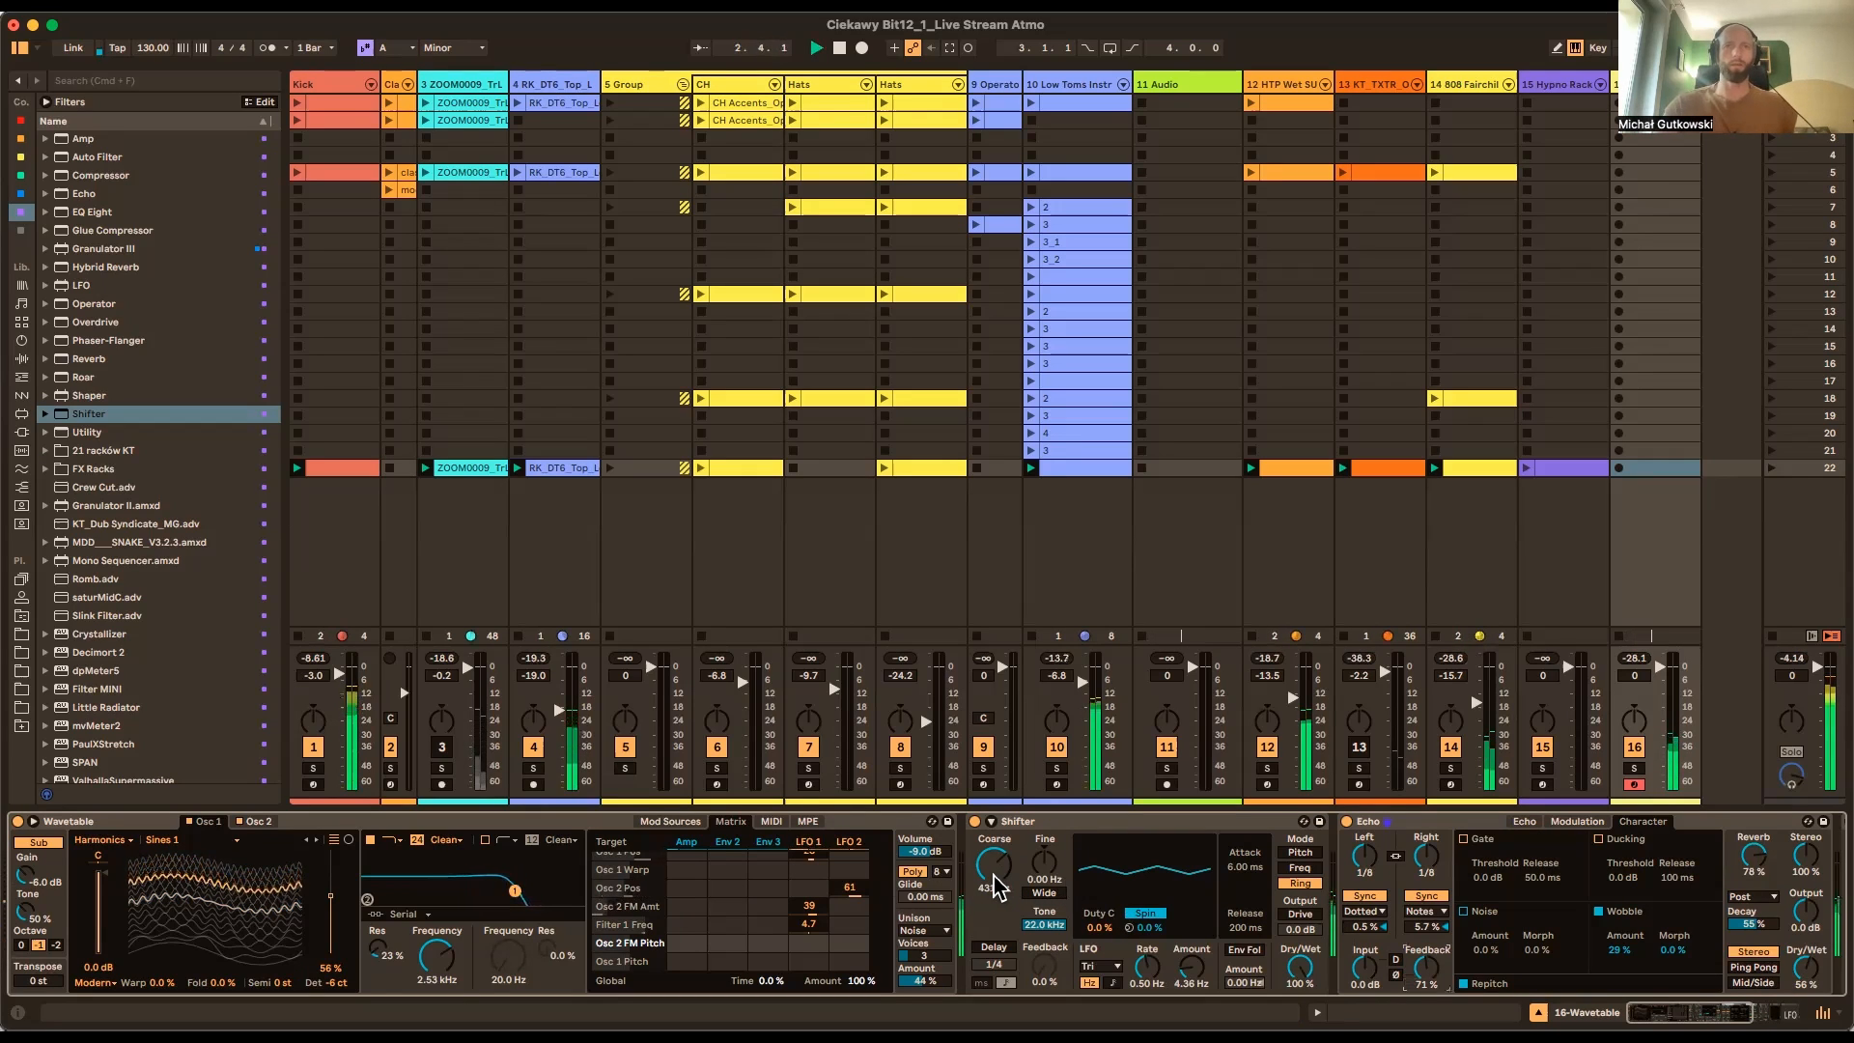
# Try Shifter Coarse frequencies of 278 Hz and 537 Hz against the playing clips
pyautogui.moveTo(997, 886); pyautogui.dragTo(997, 850)
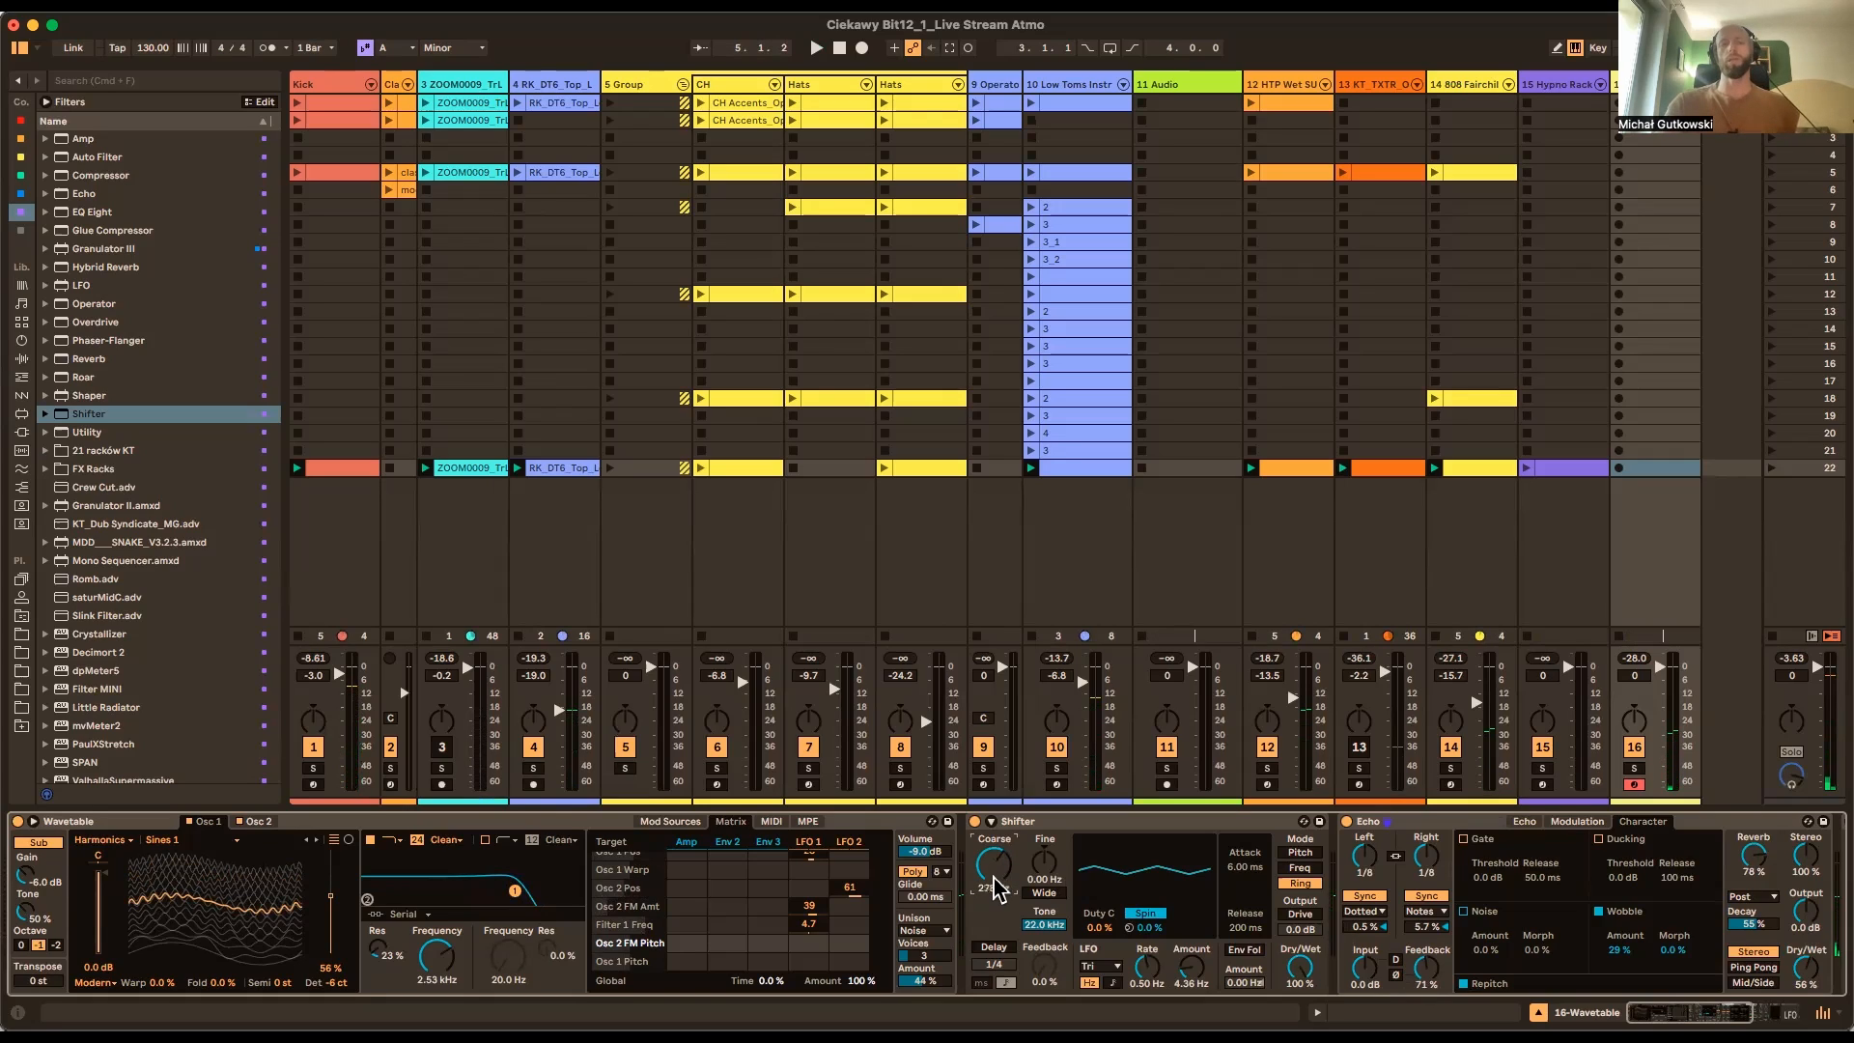
pyautogui.press('space')
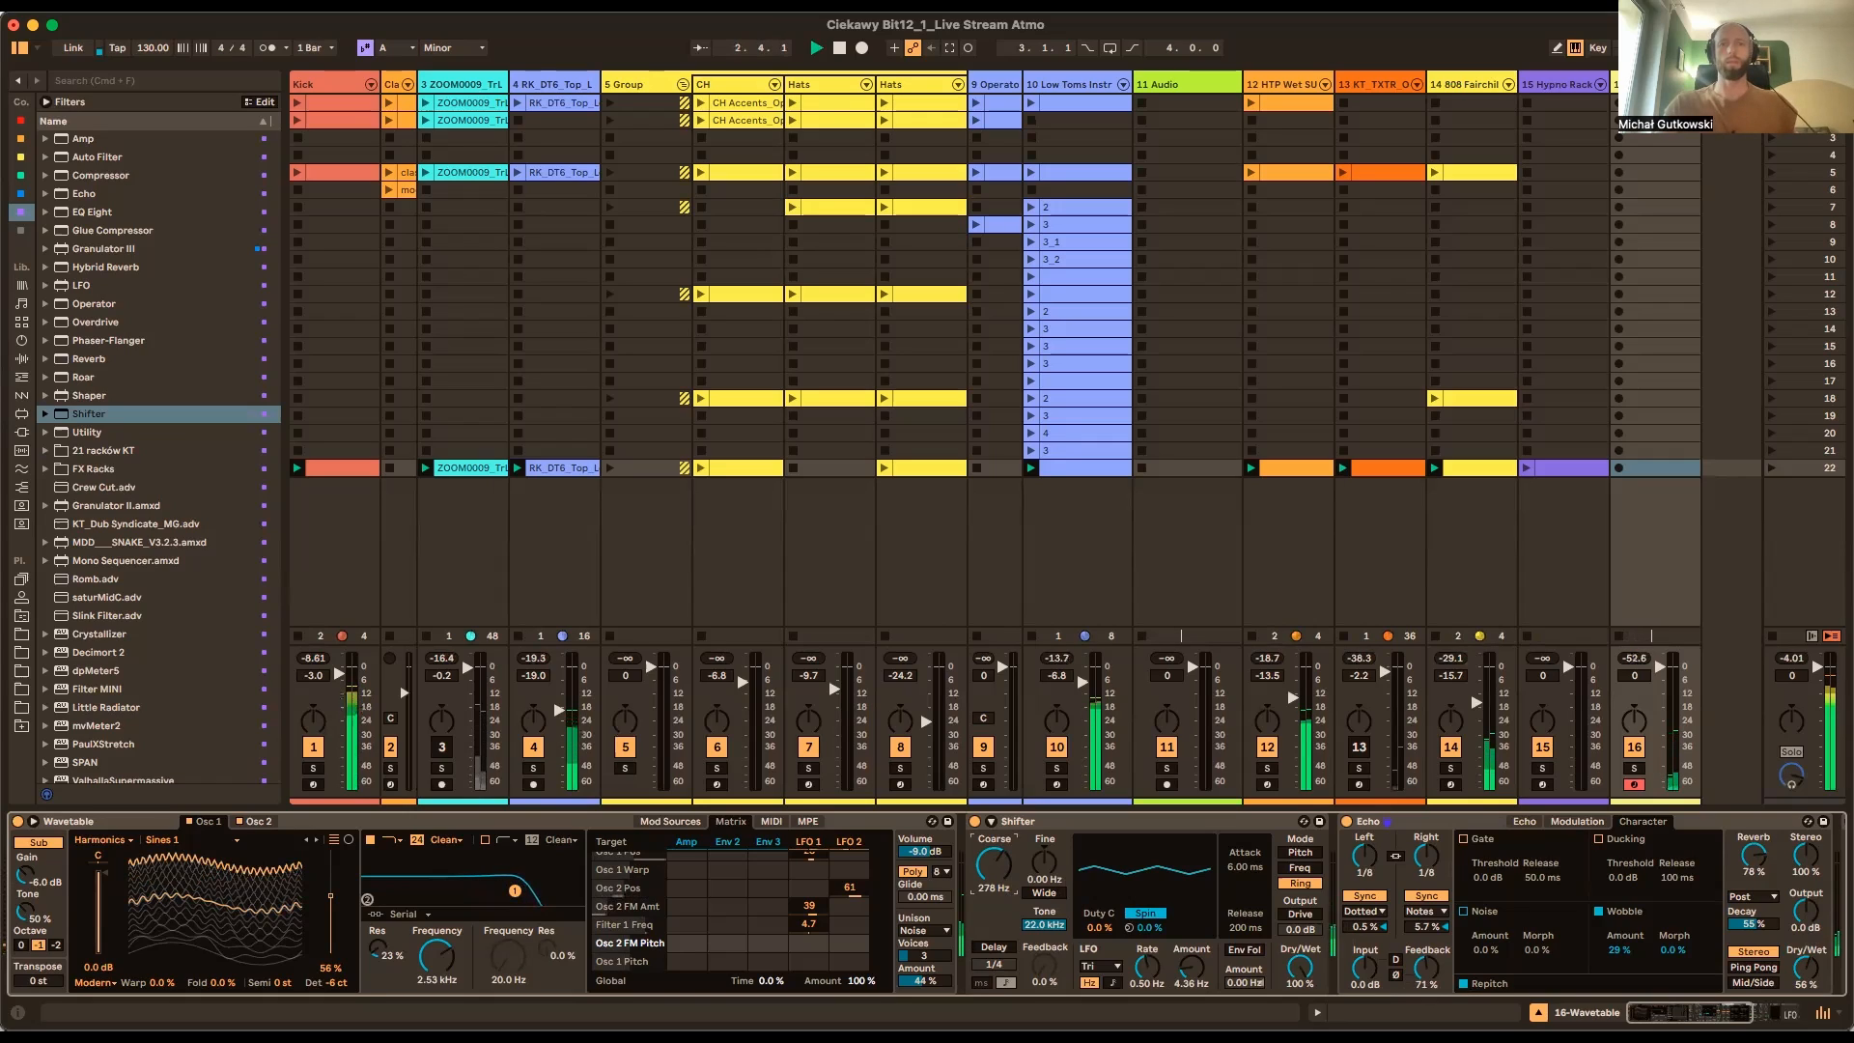
pyautogui.moveTo(1001, 878); pyautogui.dragTo(1004, 886)
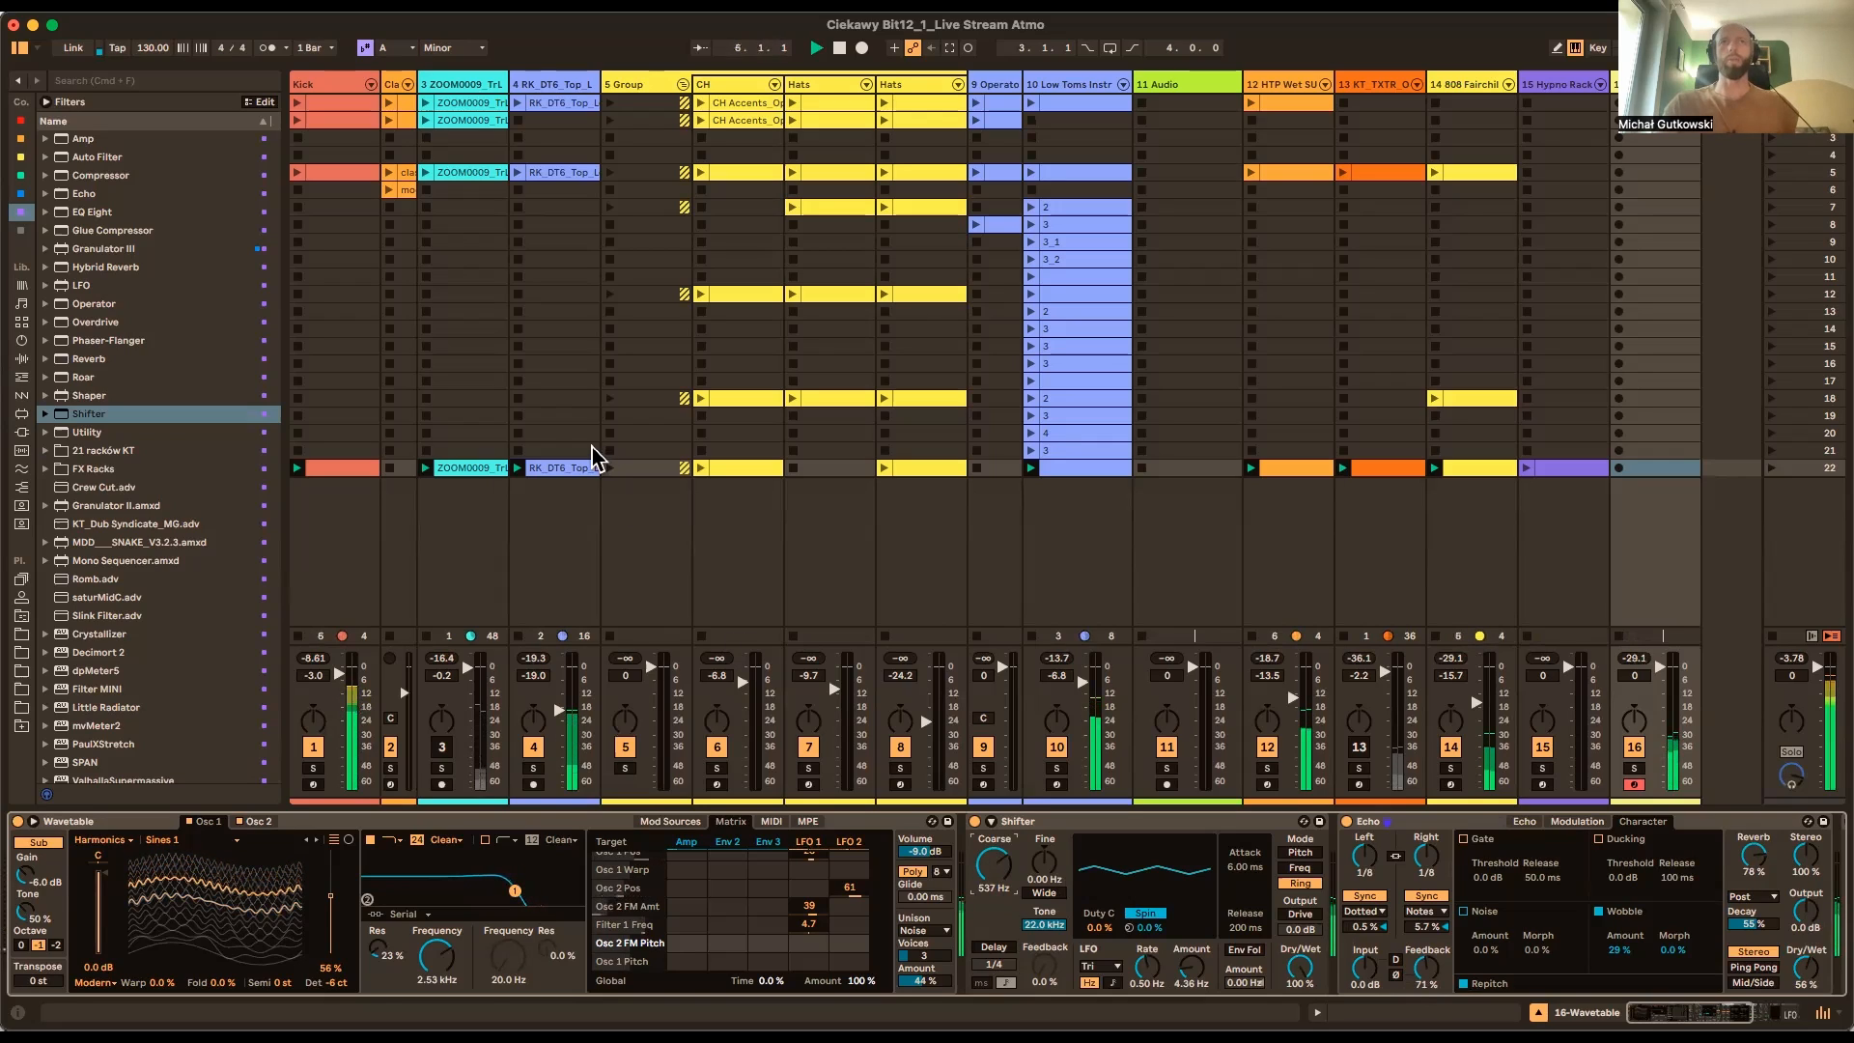
# Launch the first Hats track's scene 18 clip, and sweep Shifter's Coarse frequency up to 9.30 kHz and back down low
pyautogui.click(793, 398)
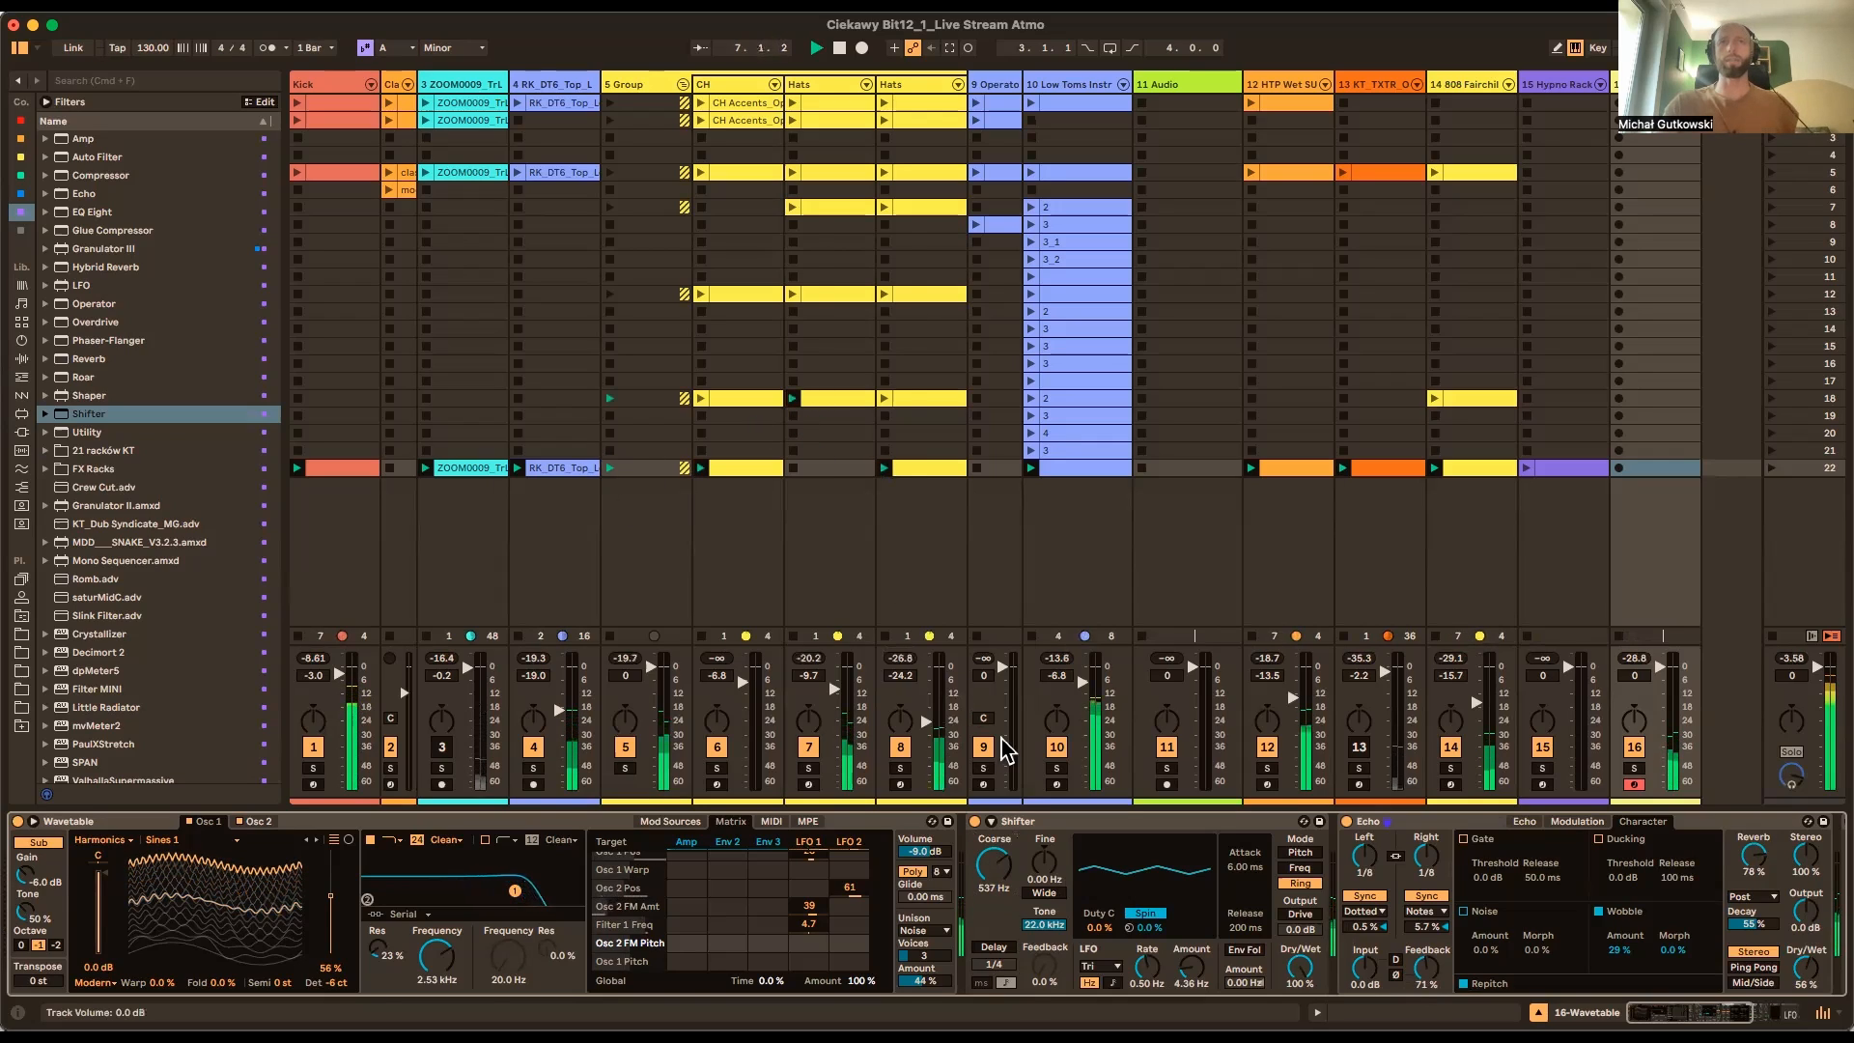
pyautogui.moveTo(995, 865); pyautogui.dragTo(995, 790)
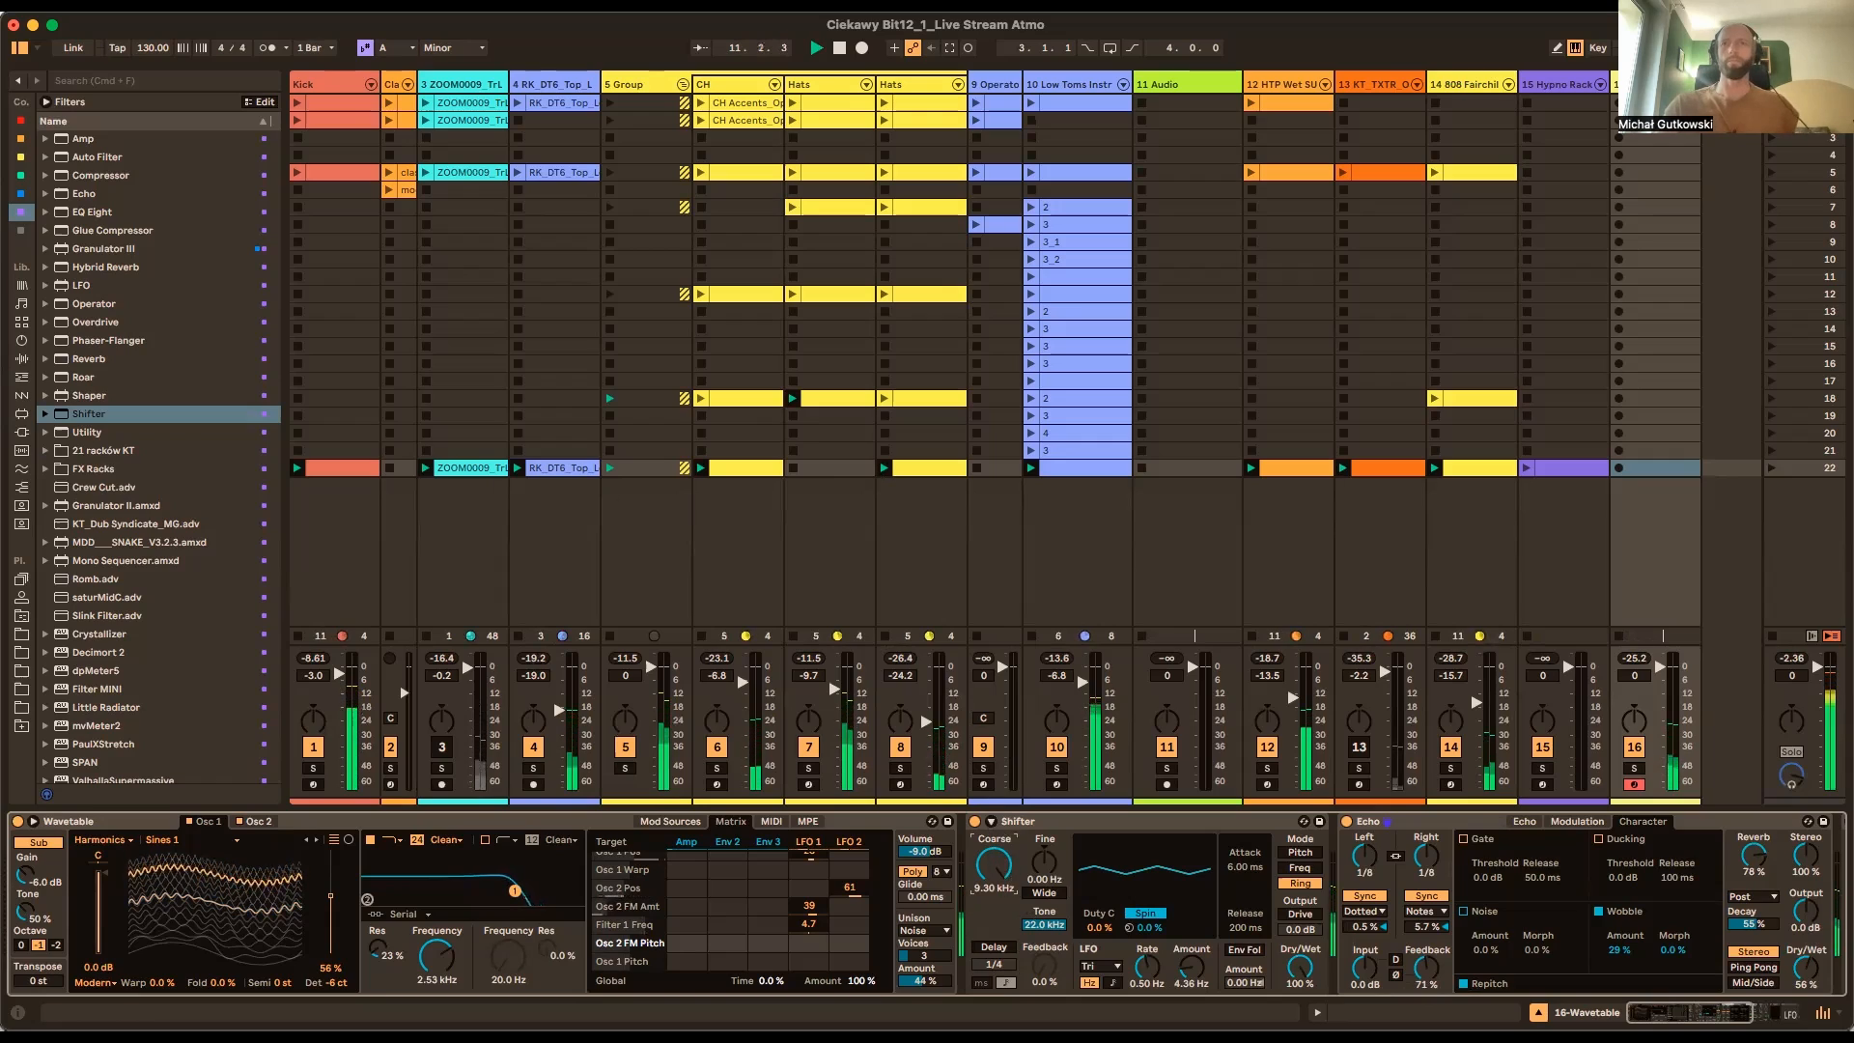
pyautogui.moveTo(995, 772); pyautogui.dragTo(992, 884)
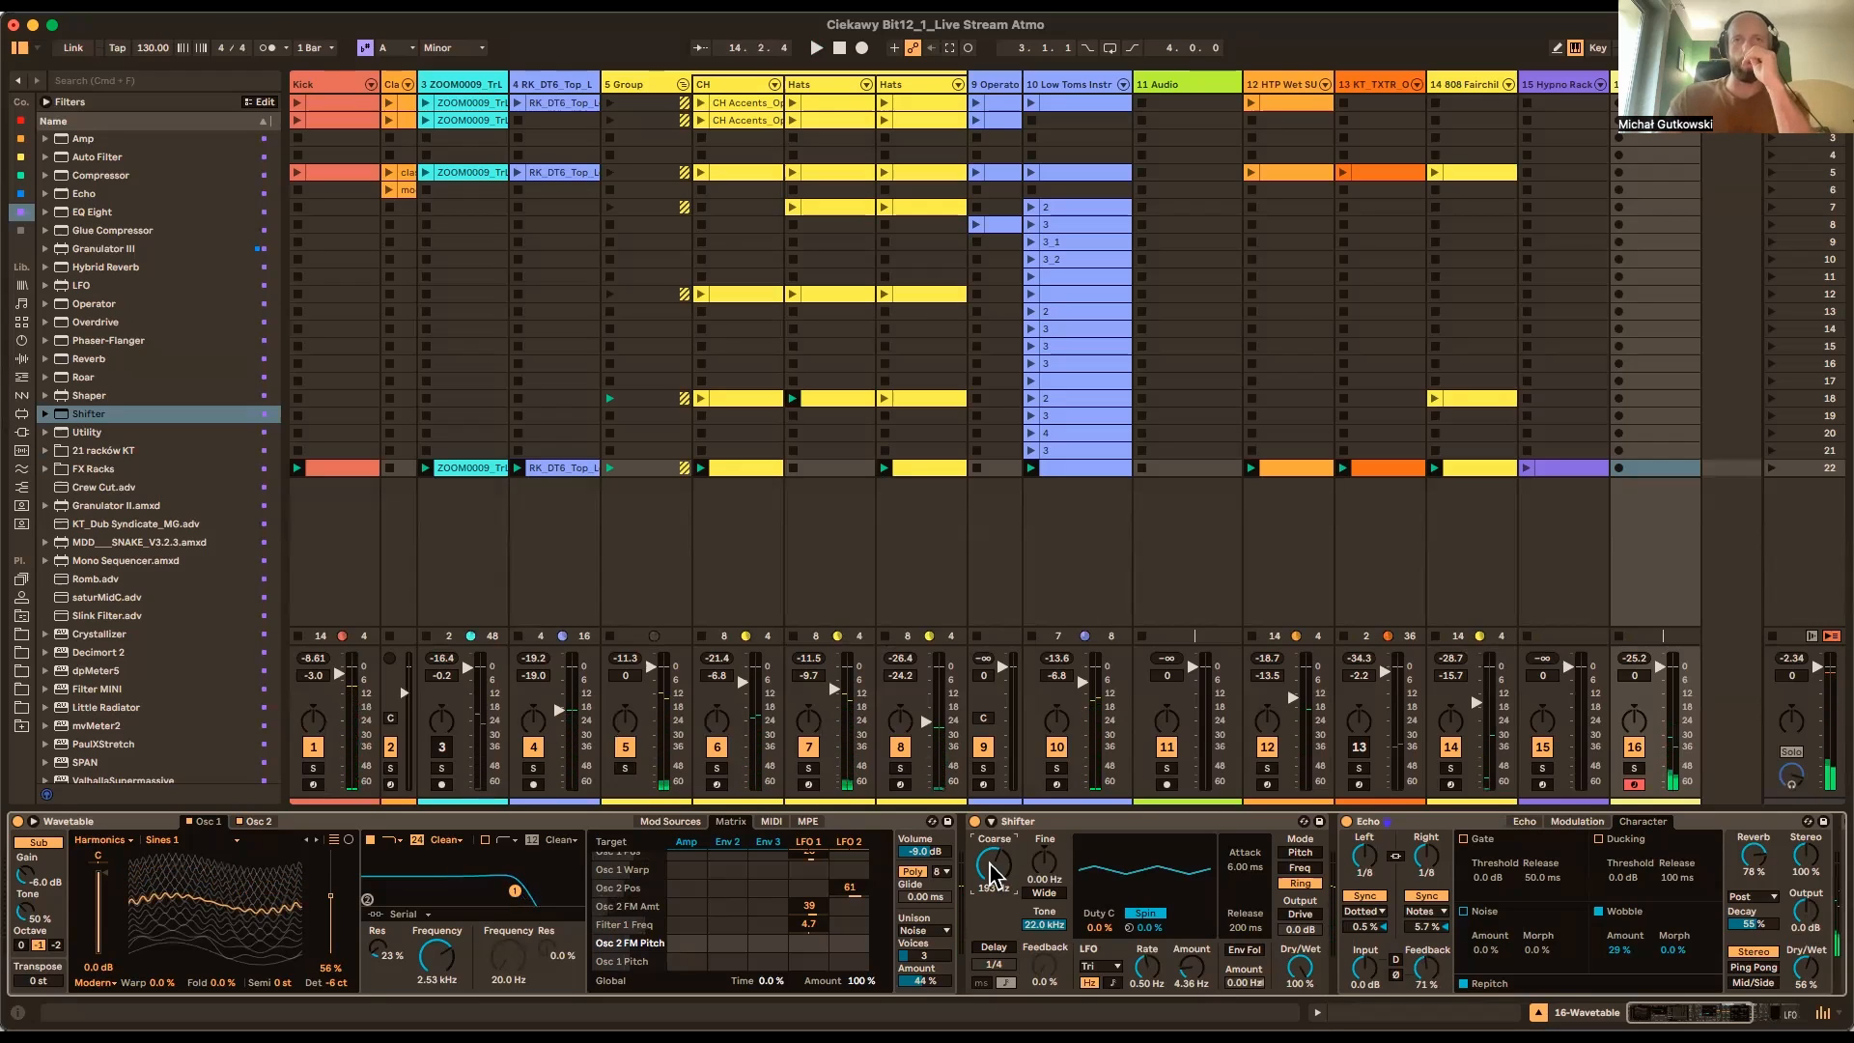
pyautogui.moveTo(990, 862); pyautogui.dragTo(990, 861)
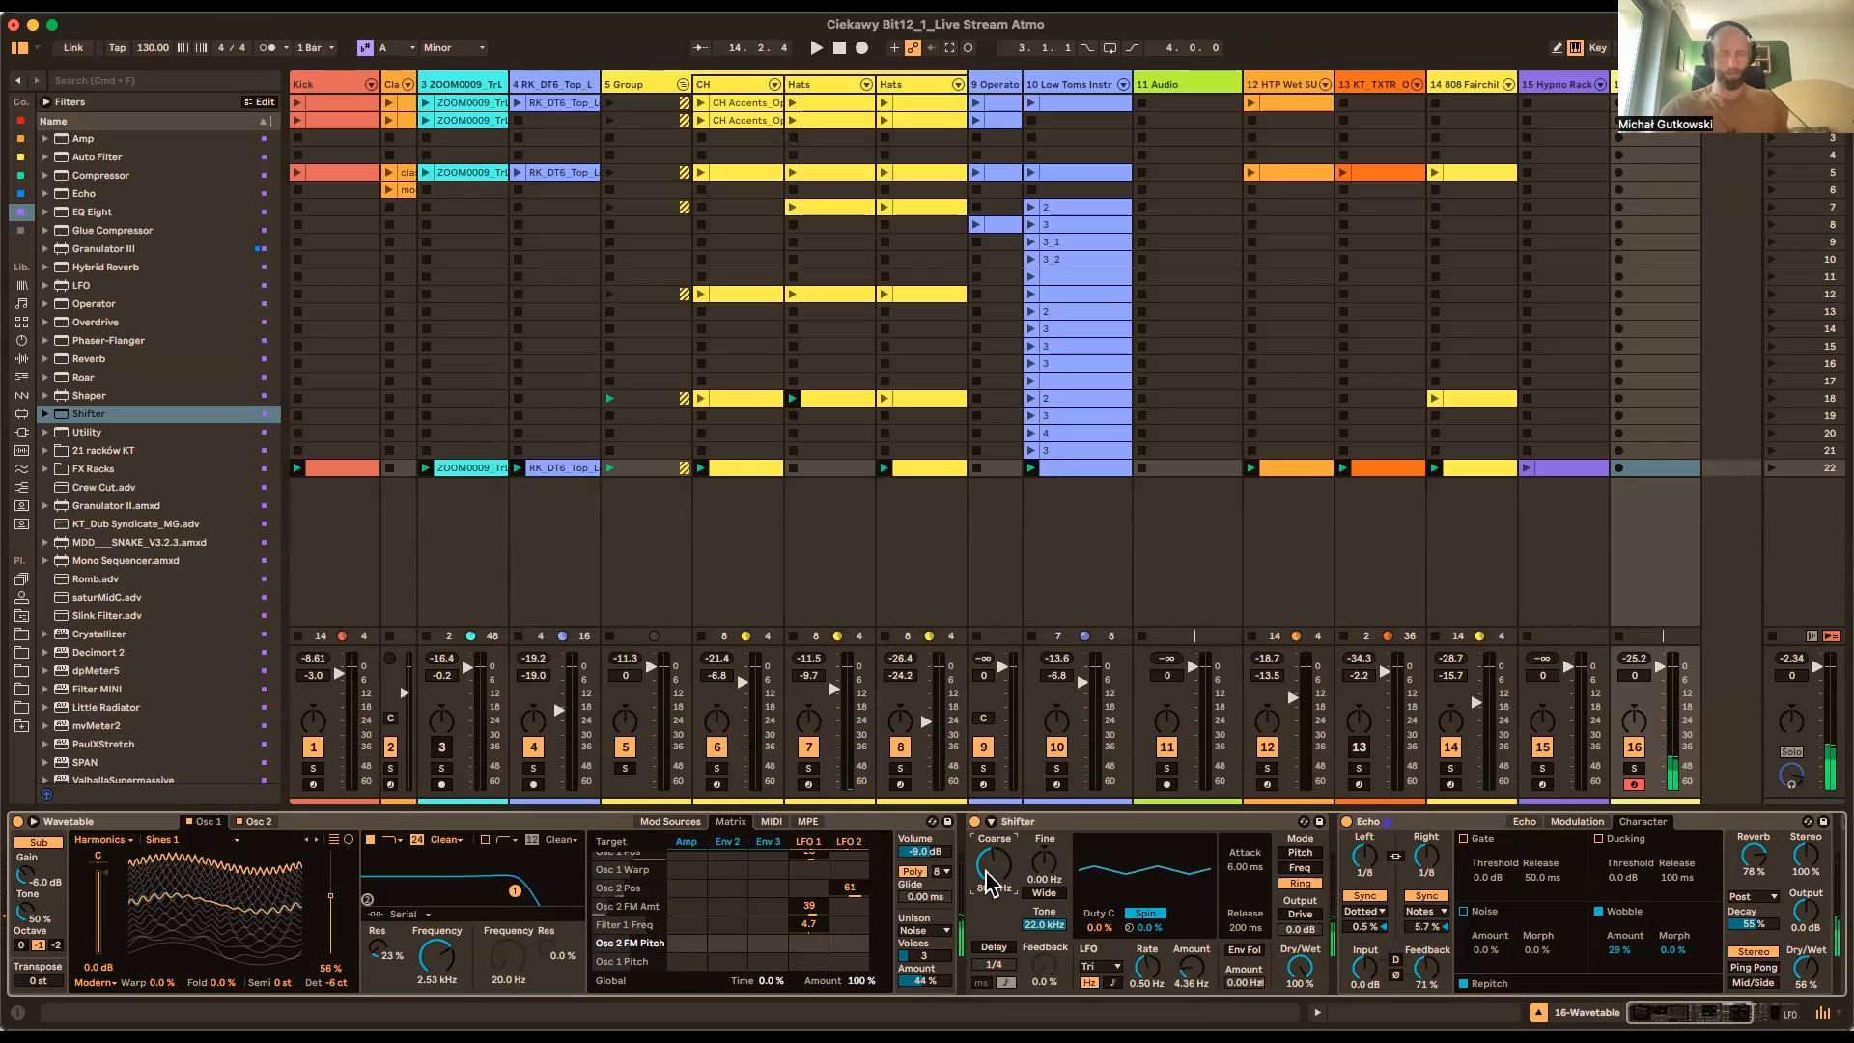
# Create a MIDI clip in the Wavetable track's scene 22 slot and add F6, D6 and A5 notes at its start
pyautogui.doubleClick(1625, 471)
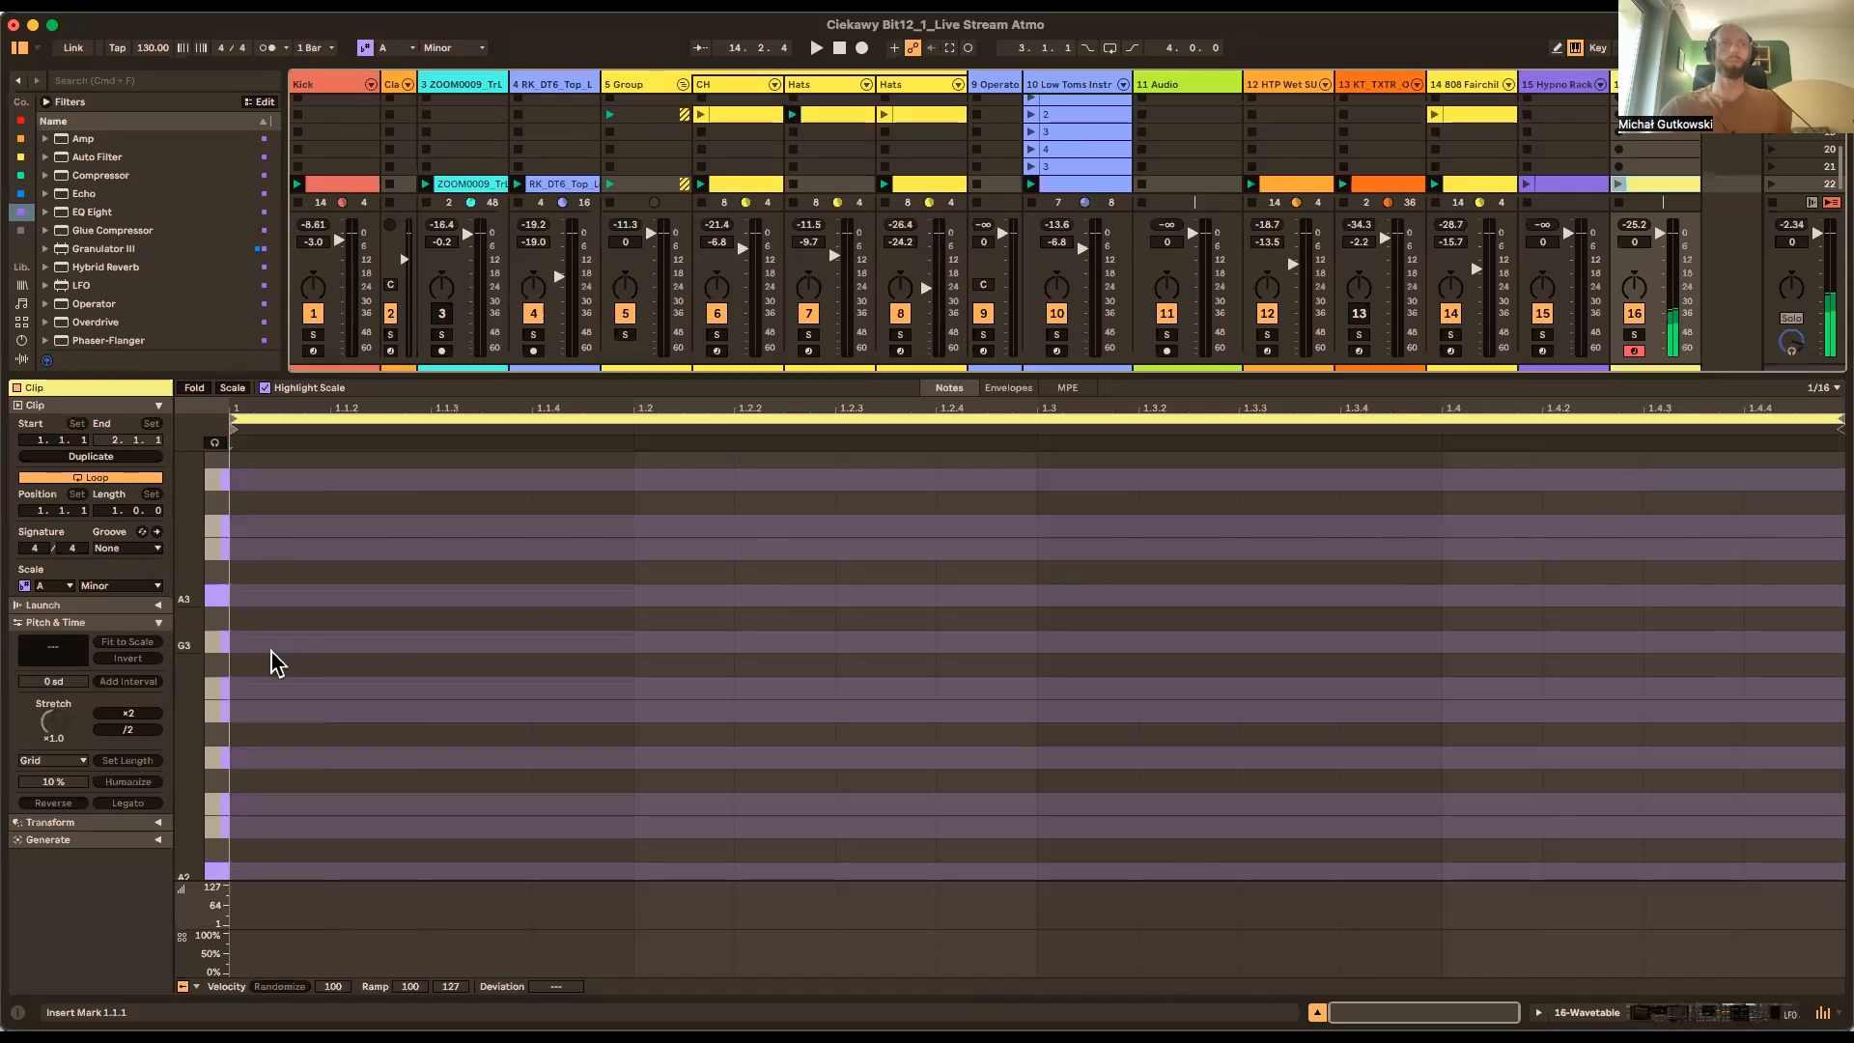
pyautogui.moveTo(187, 660); pyautogui.dragTo(228, 956)
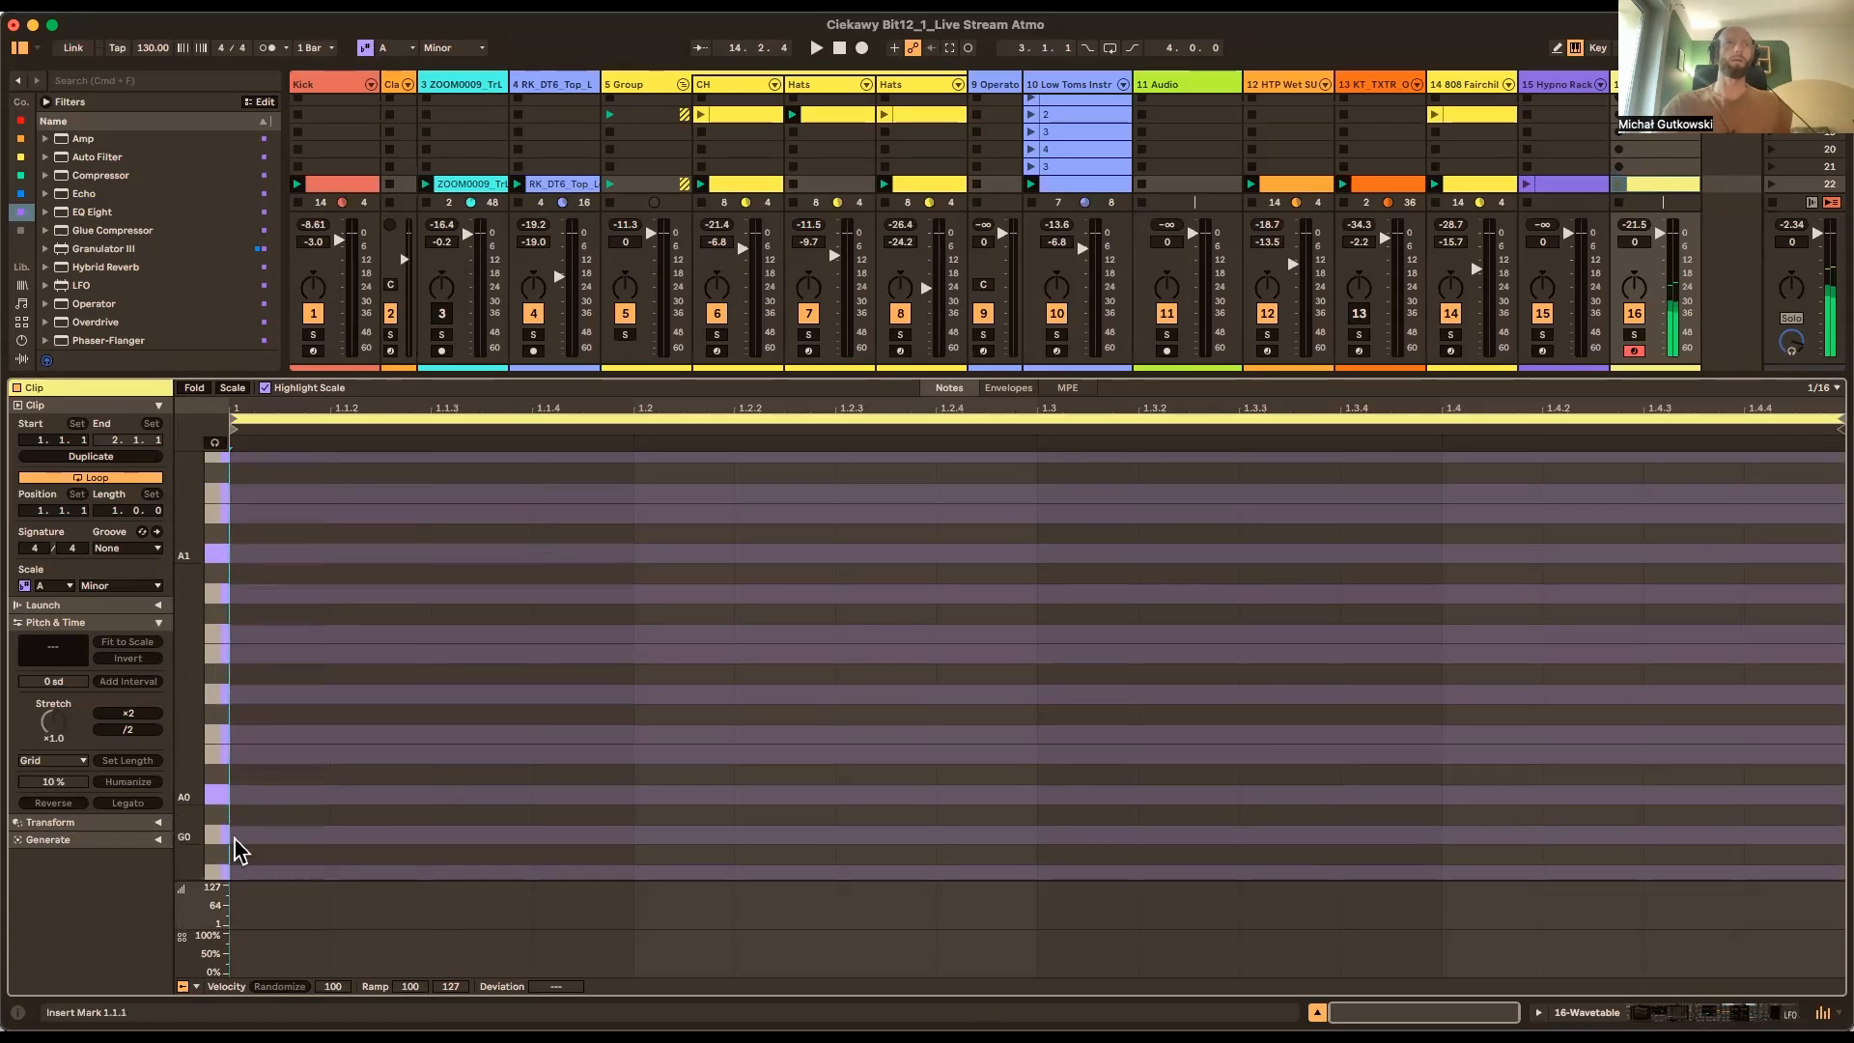
pyautogui.moveTo(190, 657); pyautogui.dragTo(135, 743)
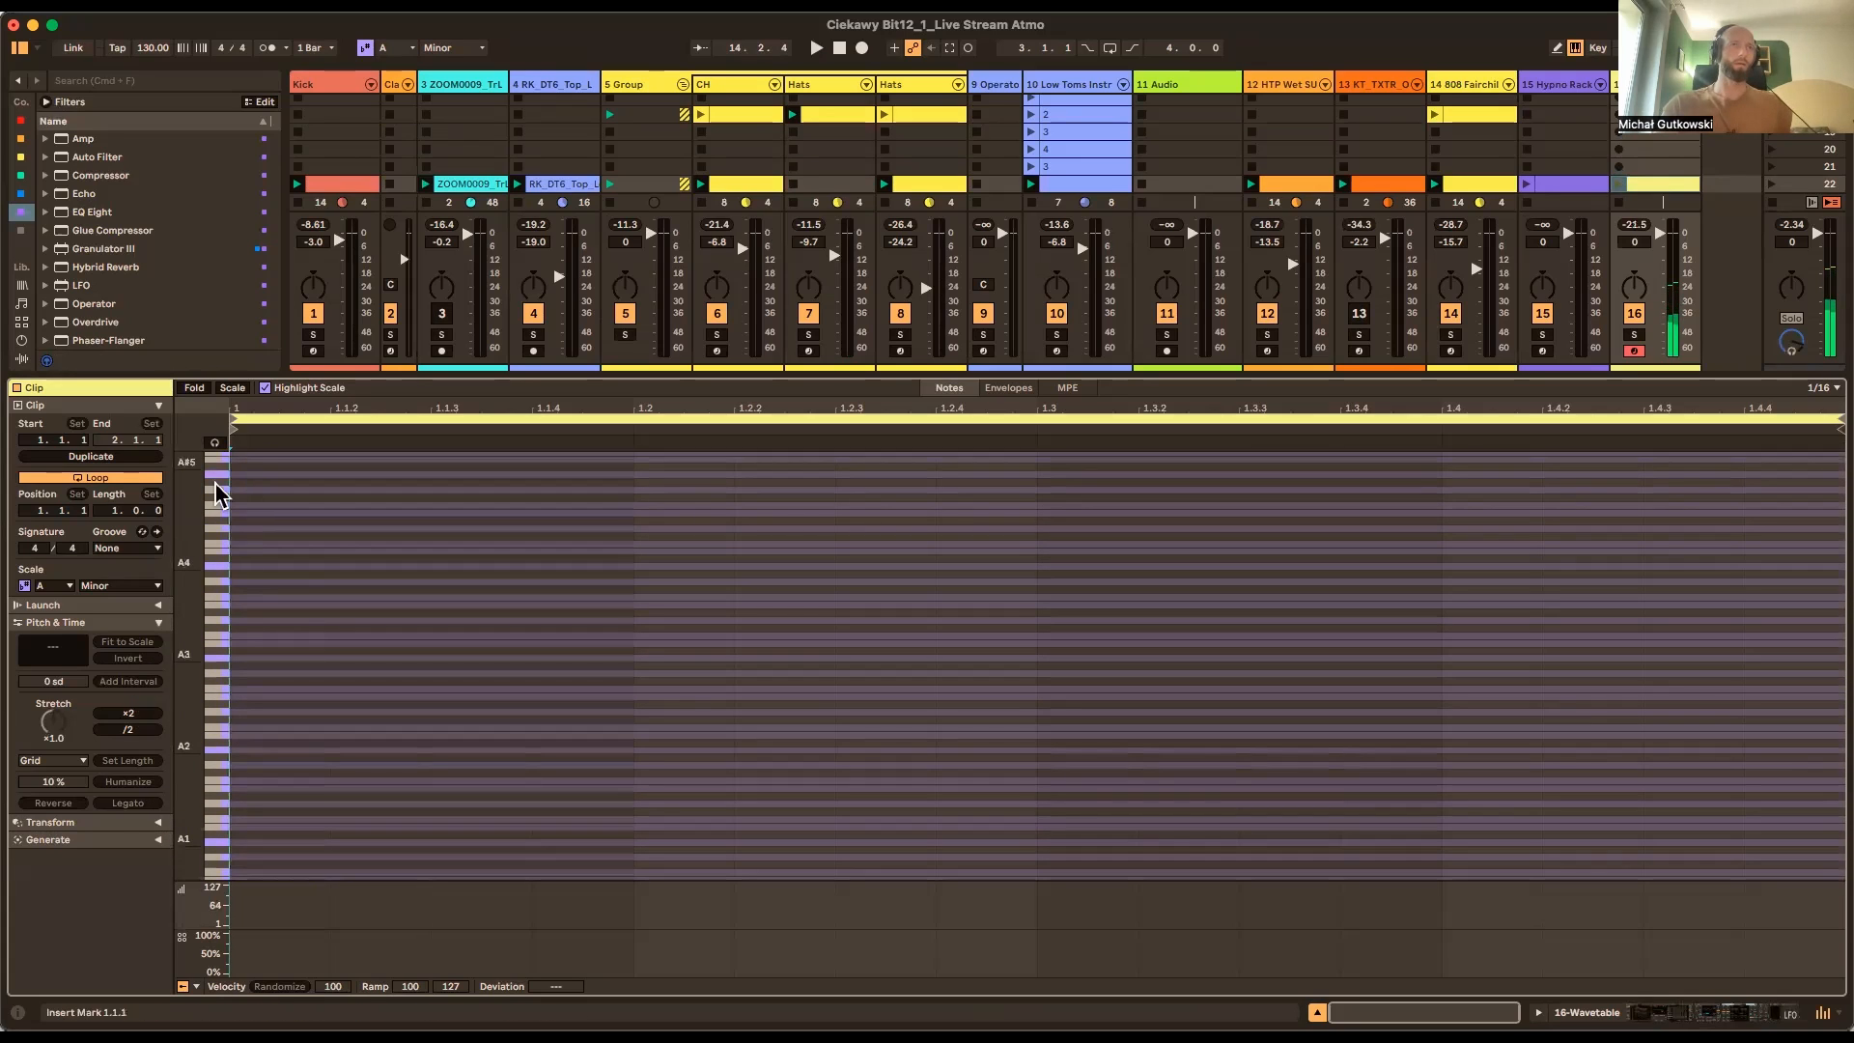
pyautogui.moveTo(192, 492); pyautogui.dragTo(234, 705)
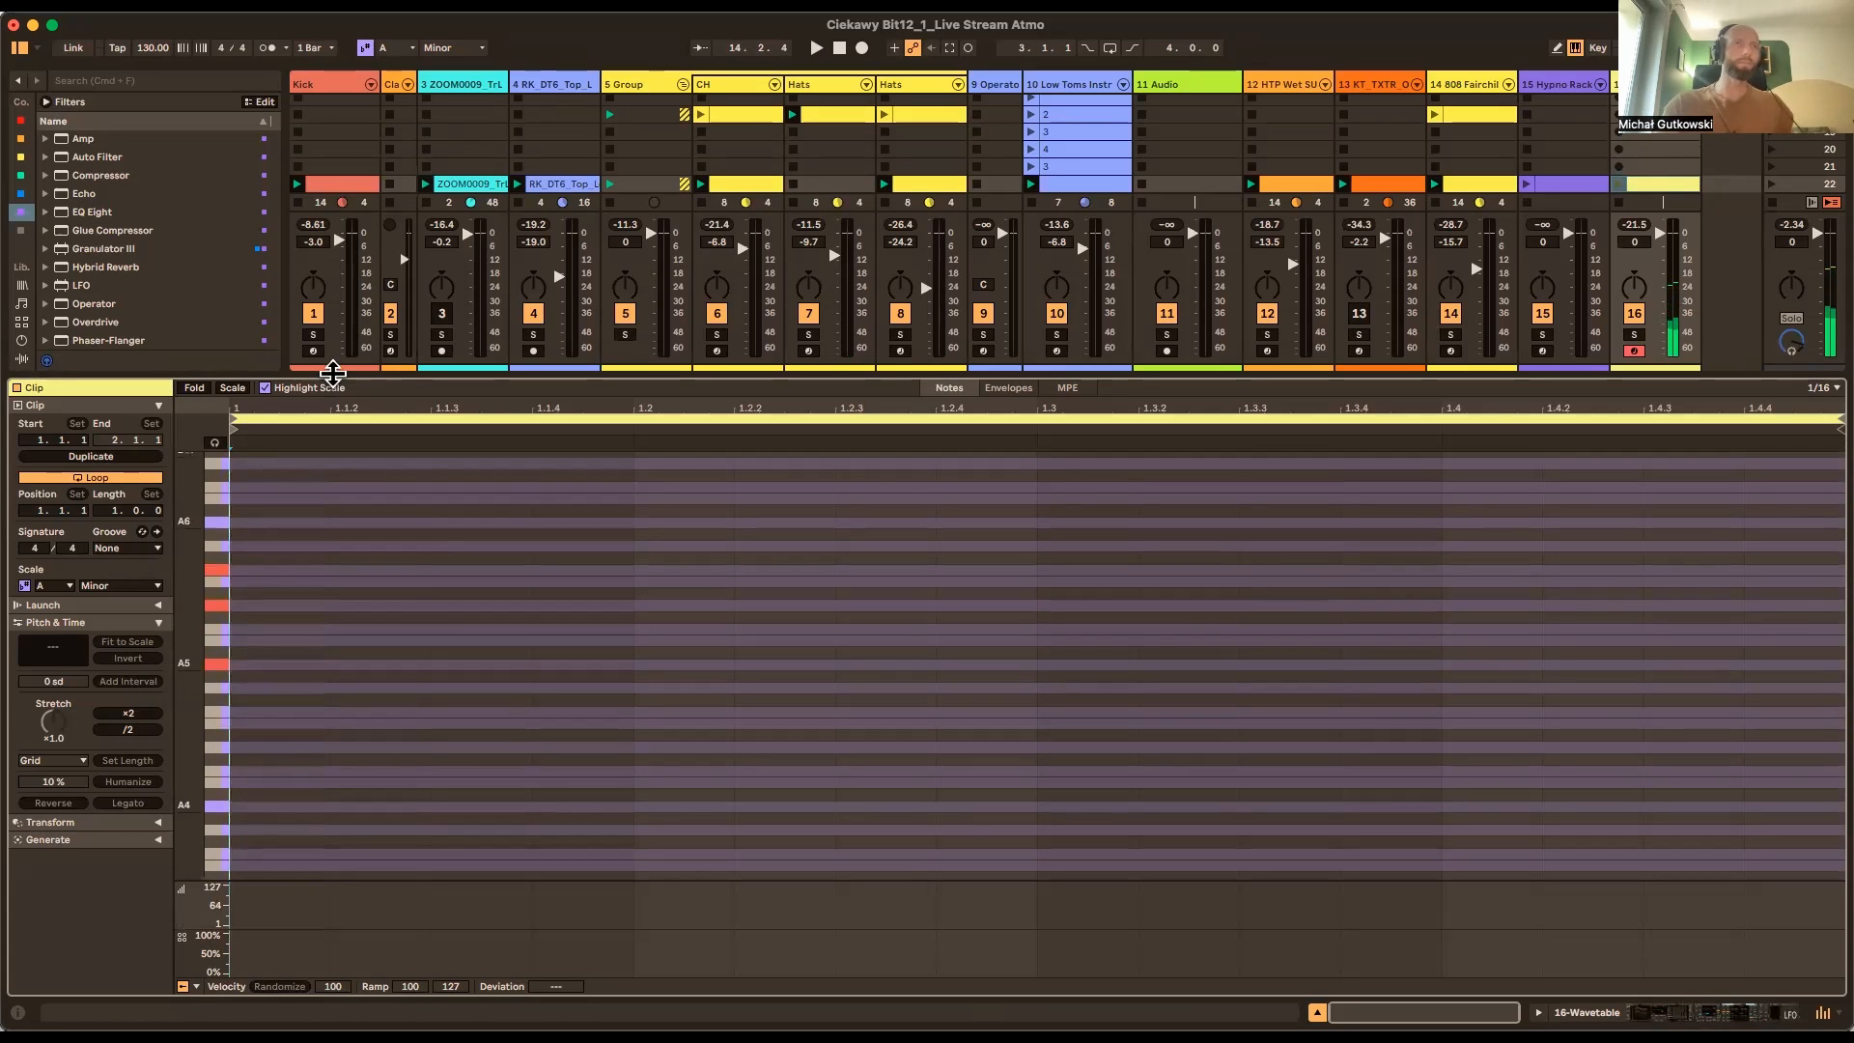
pyautogui.doubleClick(292, 570)
pyautogui.doubleClick(289, 606)
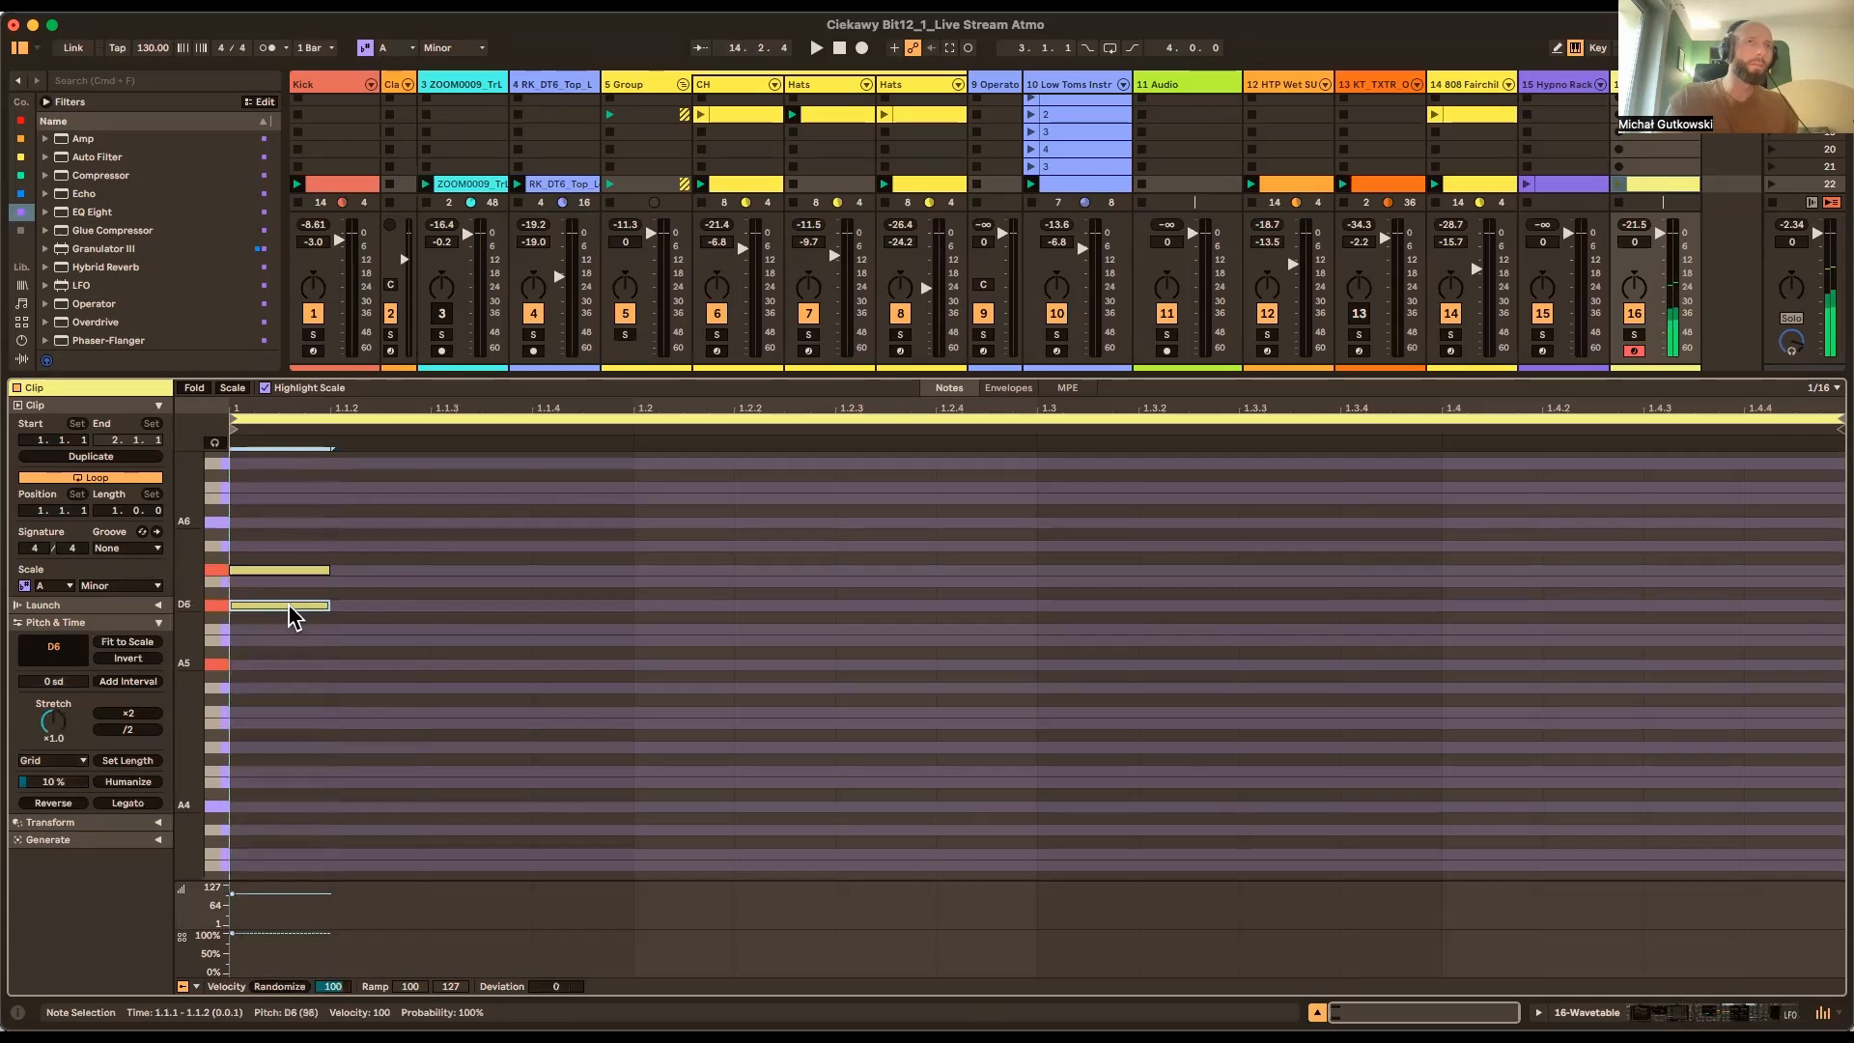
pyautogui.doubleClick(279, 665)
# Stretch the three chord notes across the whole one-bar clip with Legato and launch the clip
pyautogui.moveTo(301, 726); pyautogui.dragTo(290, 529)
pyautogui.click(140, 802)
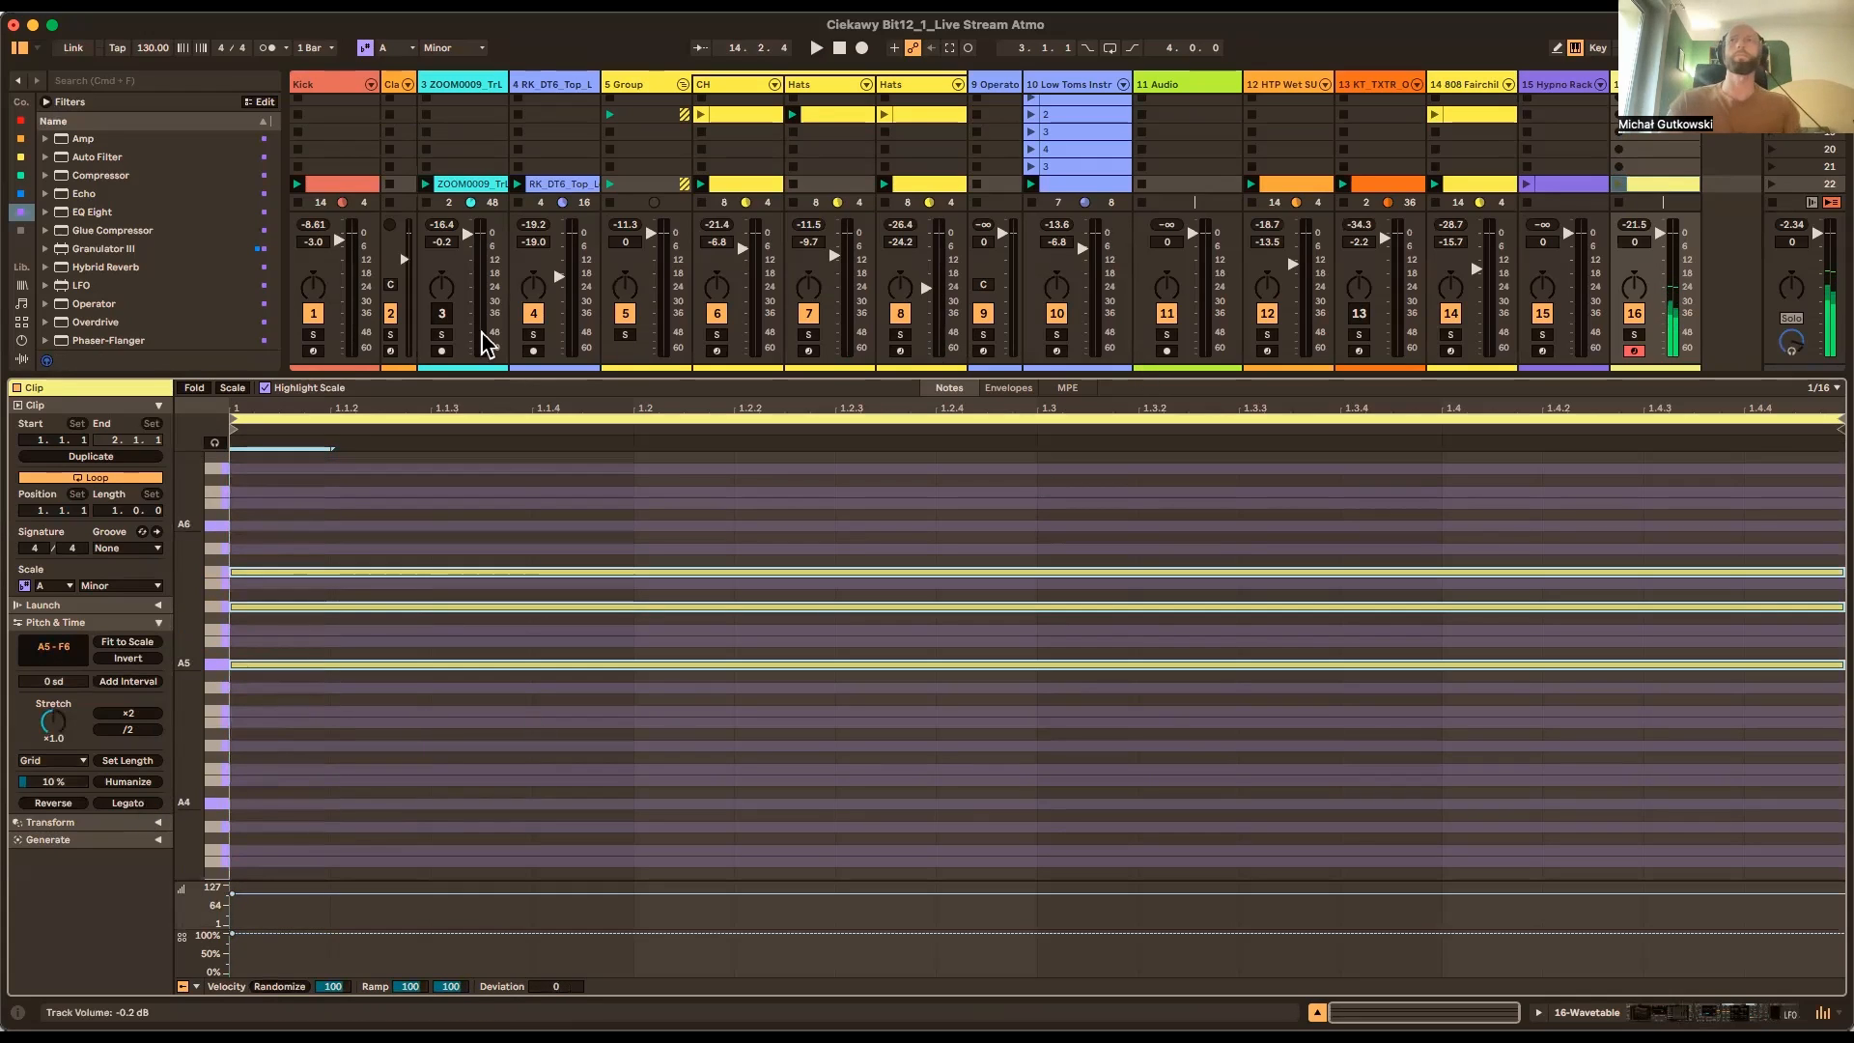
pyautogui.click(1619, 185)
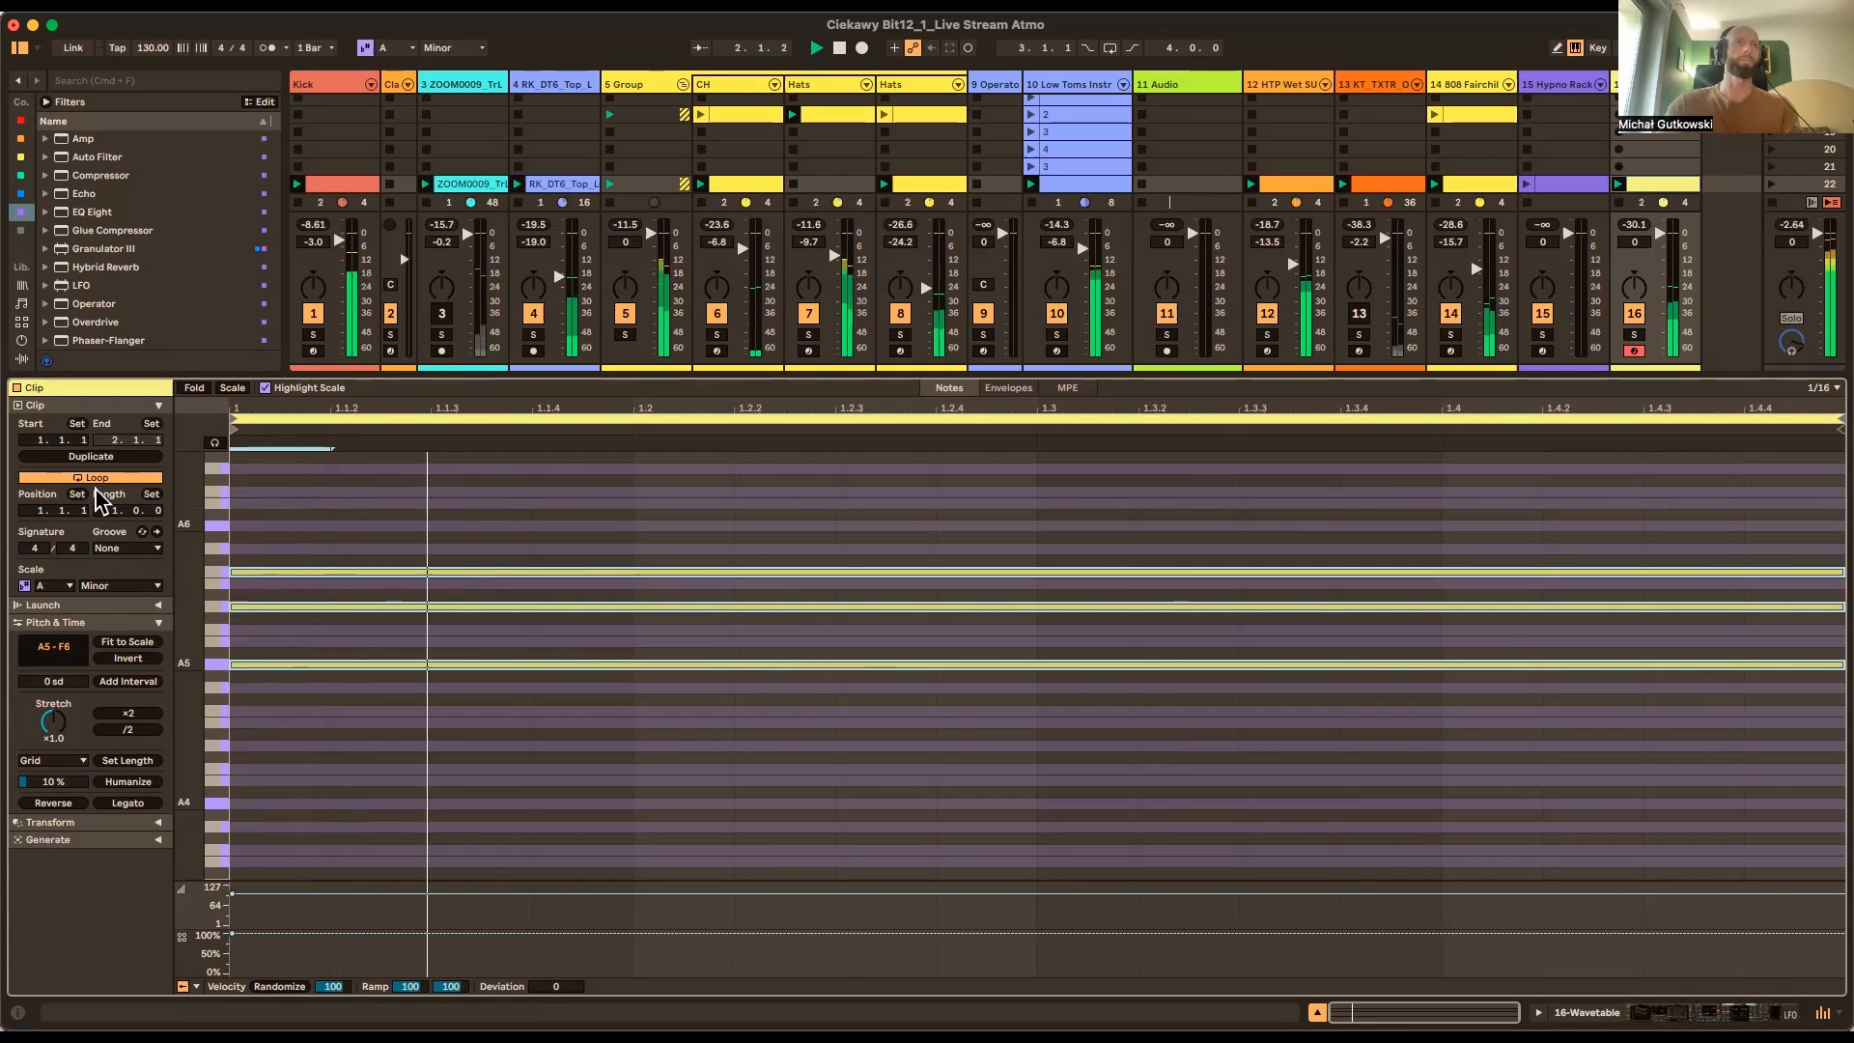
# Duplicate the chord clip's loop repeatedly until it is 8 bars long
pyautogui.click(94, 458)
pyautogui.click(94, 458)
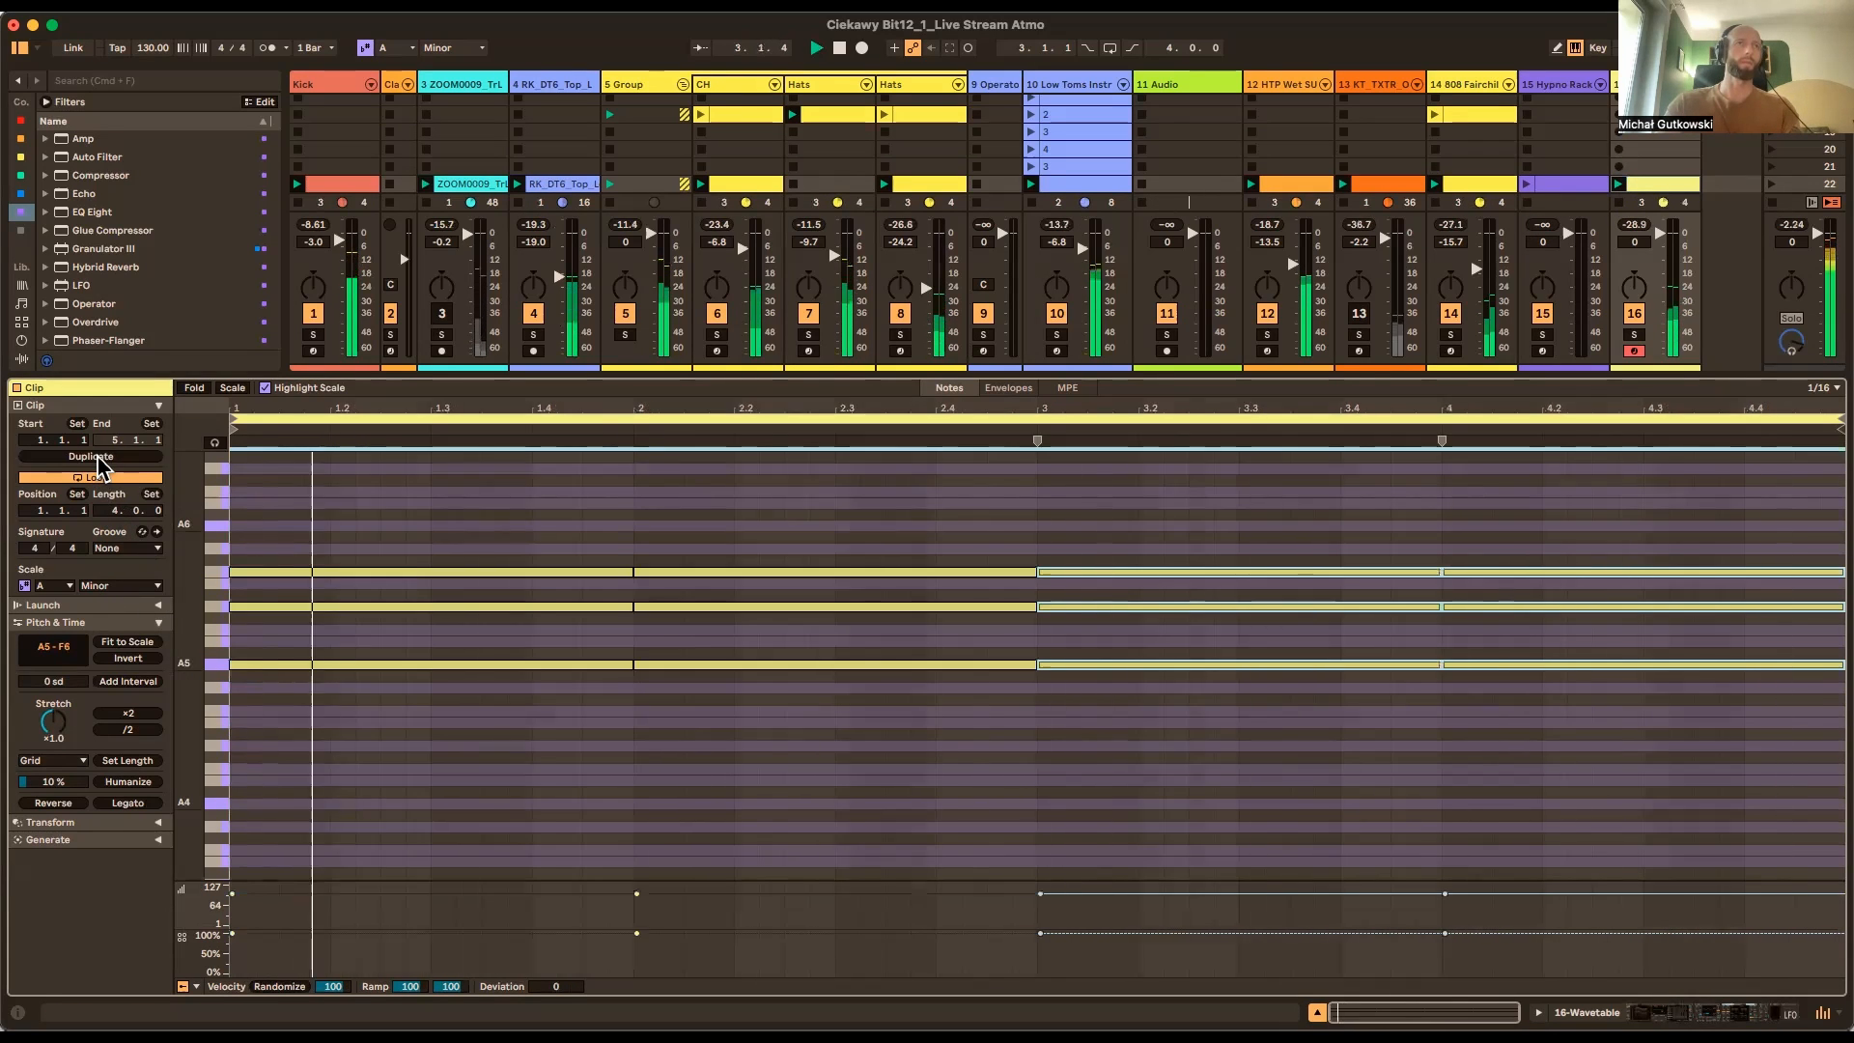
pyautogui.click(94, 458)
# Extend the first chord's three notes to 4 bars and delete all notes in the clip's last four bars
pyautogui.moveTo(333, 523); pyautogui.dragTo(390, 699)
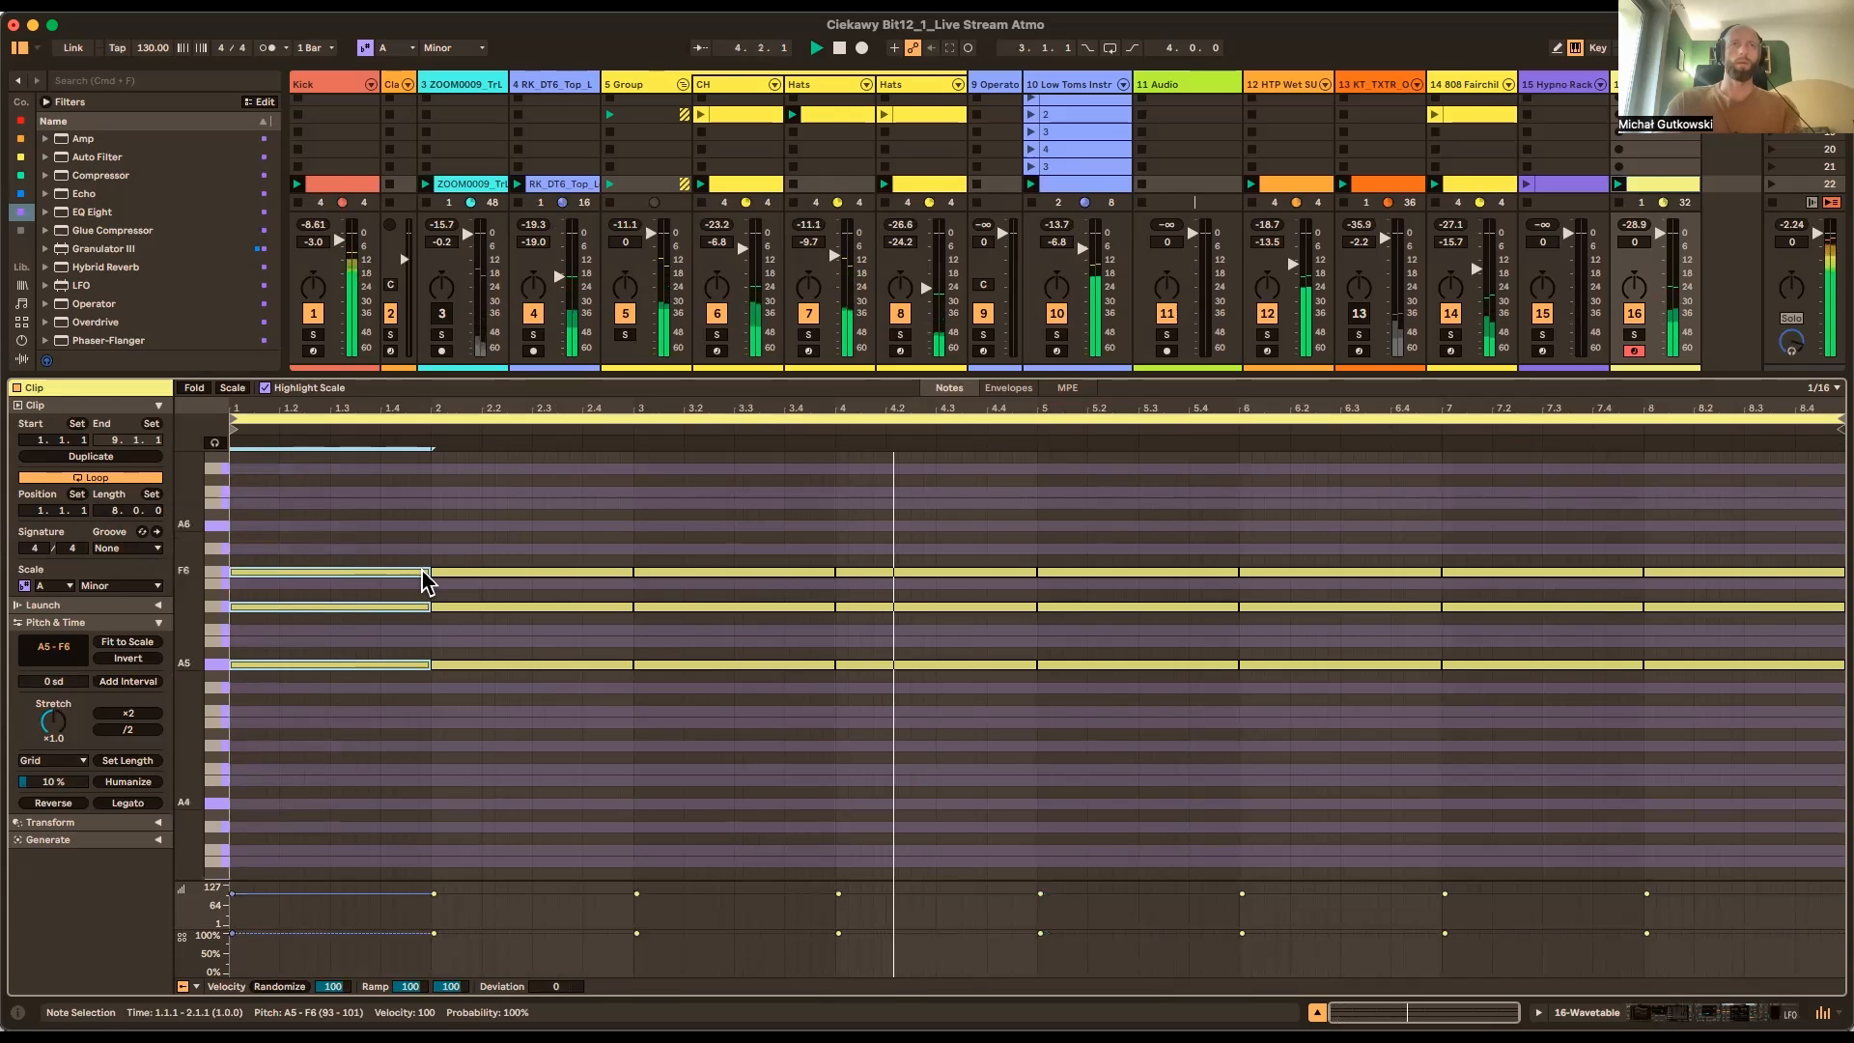
pyautogui.moveTo(431, 572); pyautogui.dragTo(1041, 566)
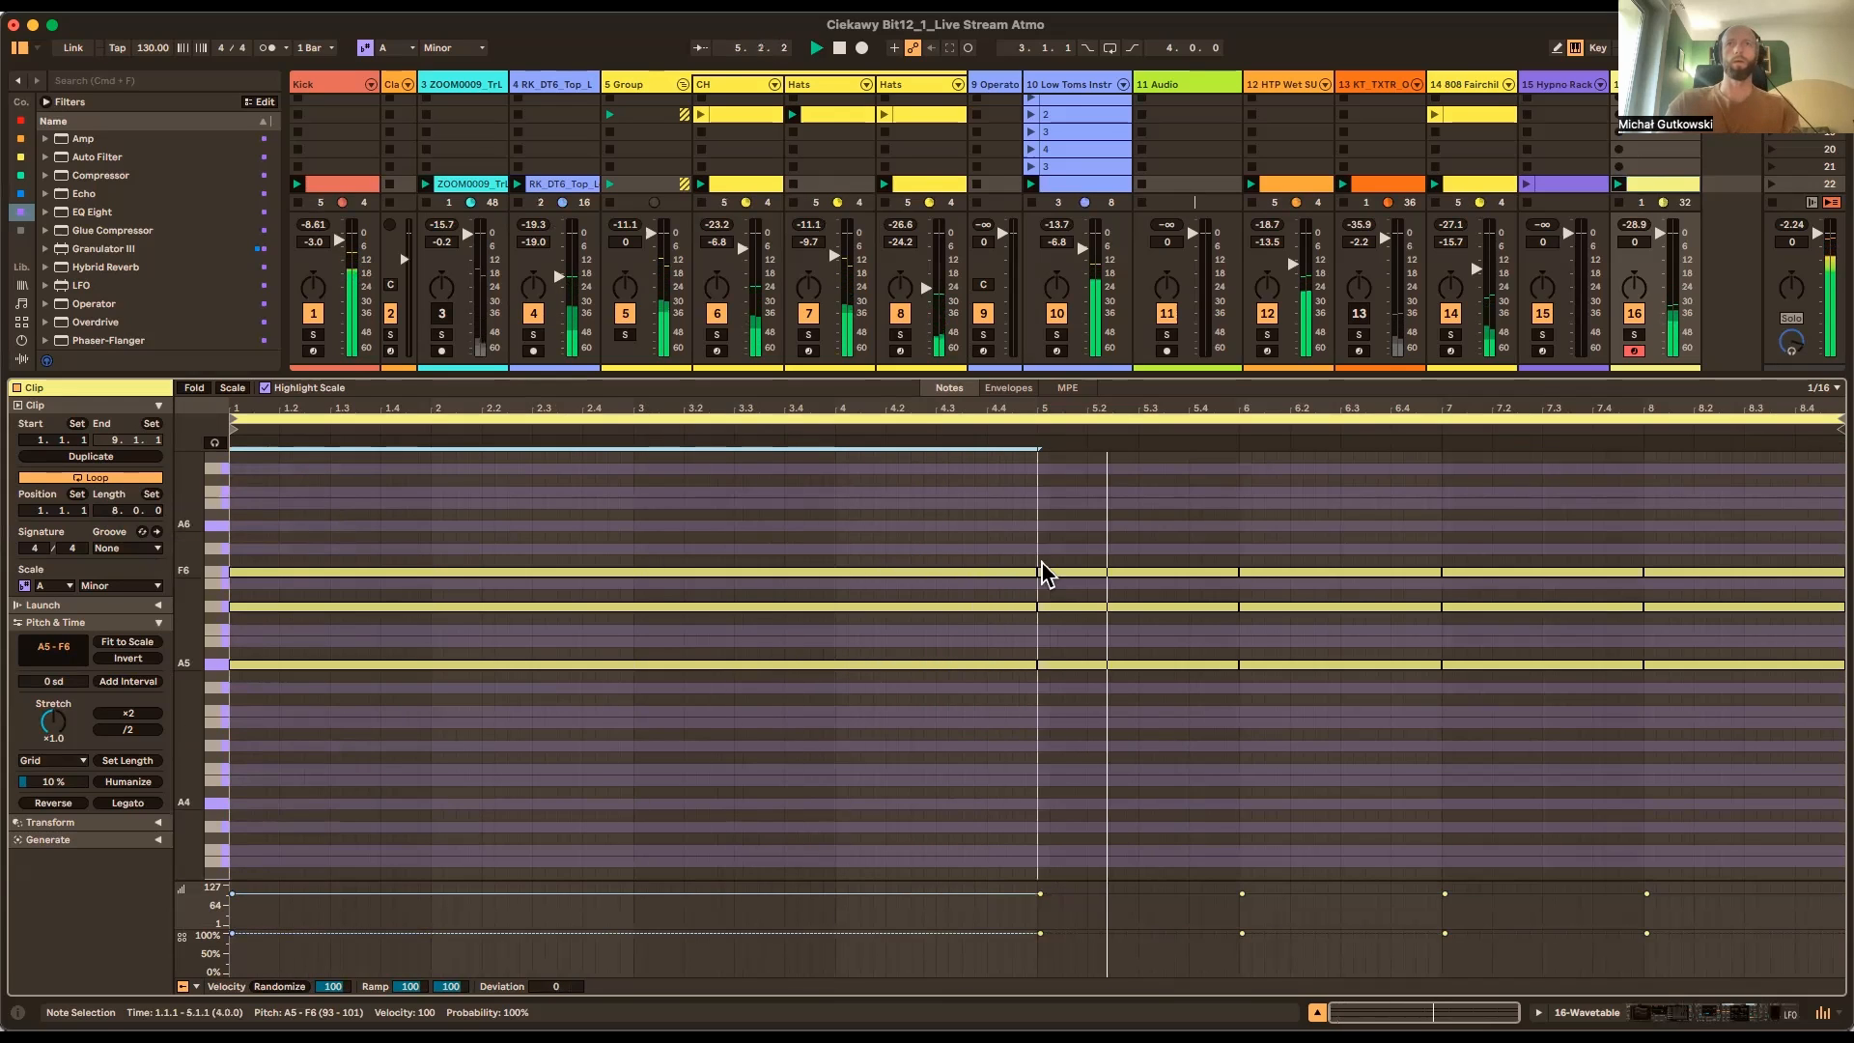
pyautogui.moveTo(1223, 481); pyautogui.dragTo(1821, 710)
pyautogui.press('Delete')
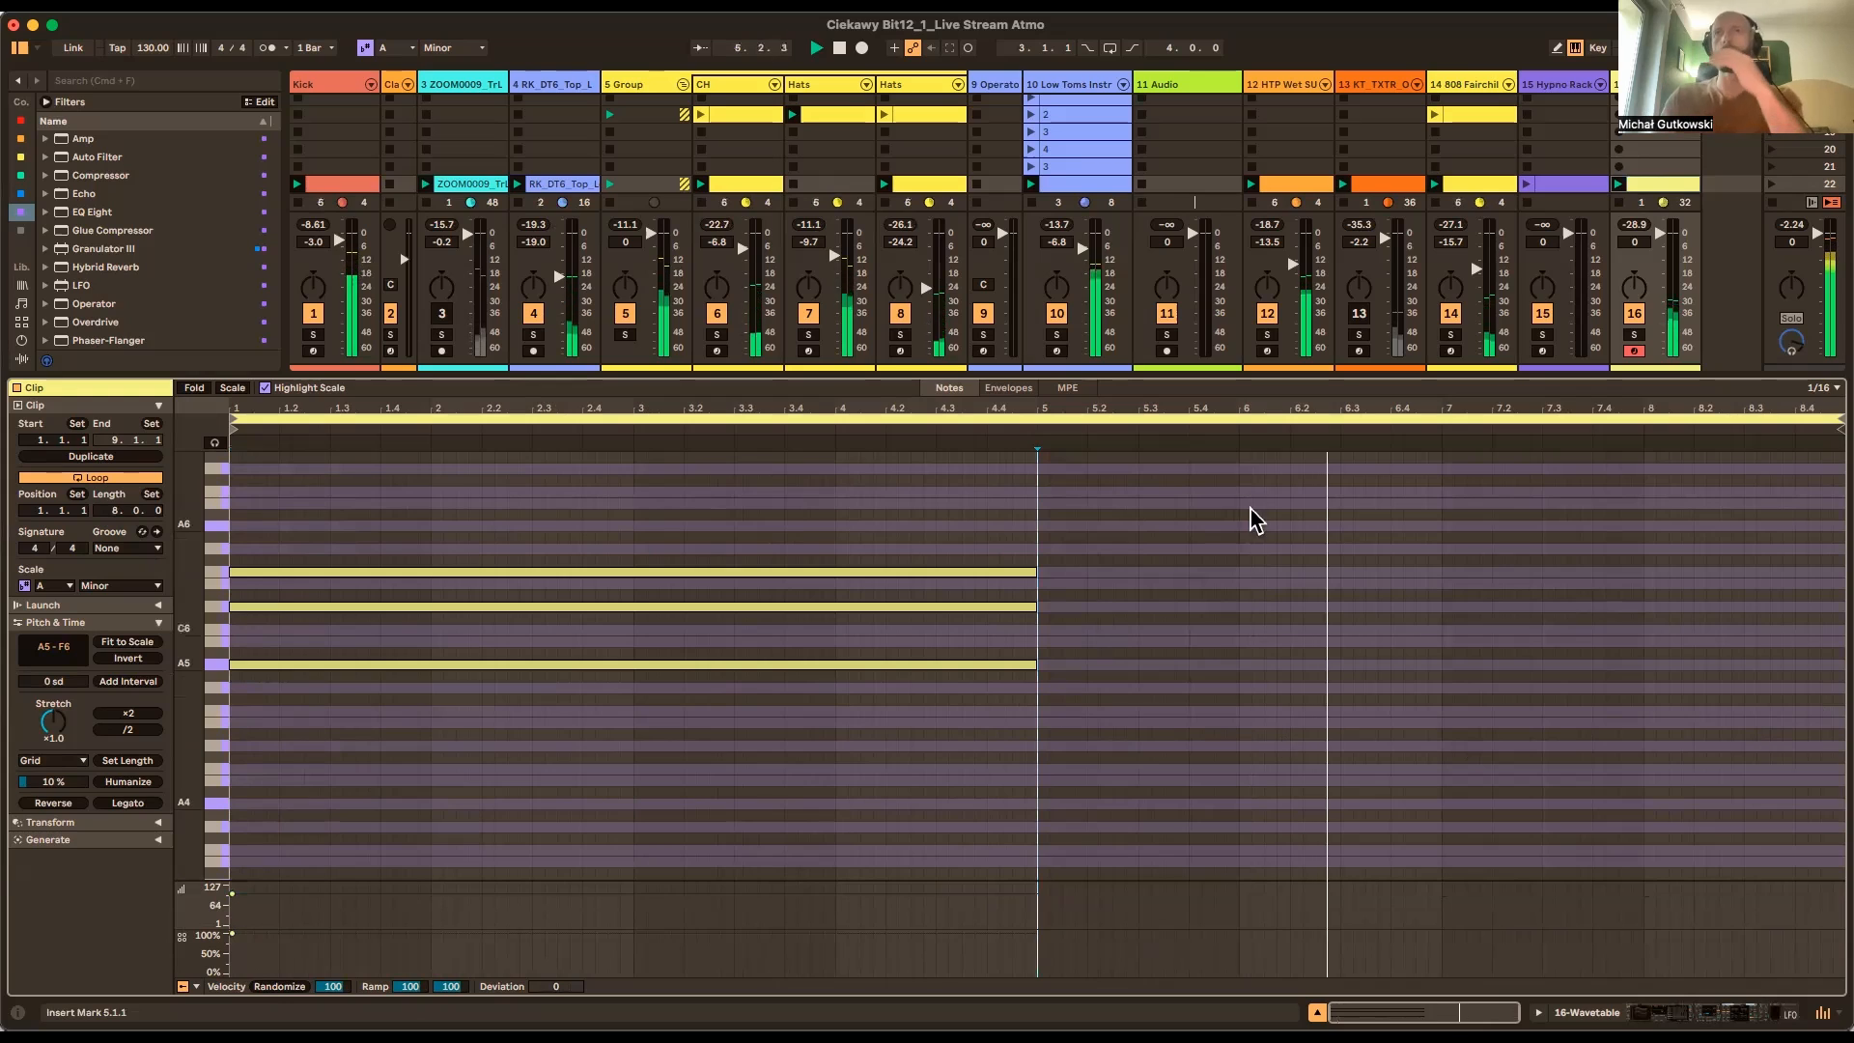
# Show the Wavetable track's device chain and collapse Shifter, Echo, Redux, Decimort 2 and LFO
pyautogui.moveTo(1497, 374); pyautogui.dragTo(1494, 563)
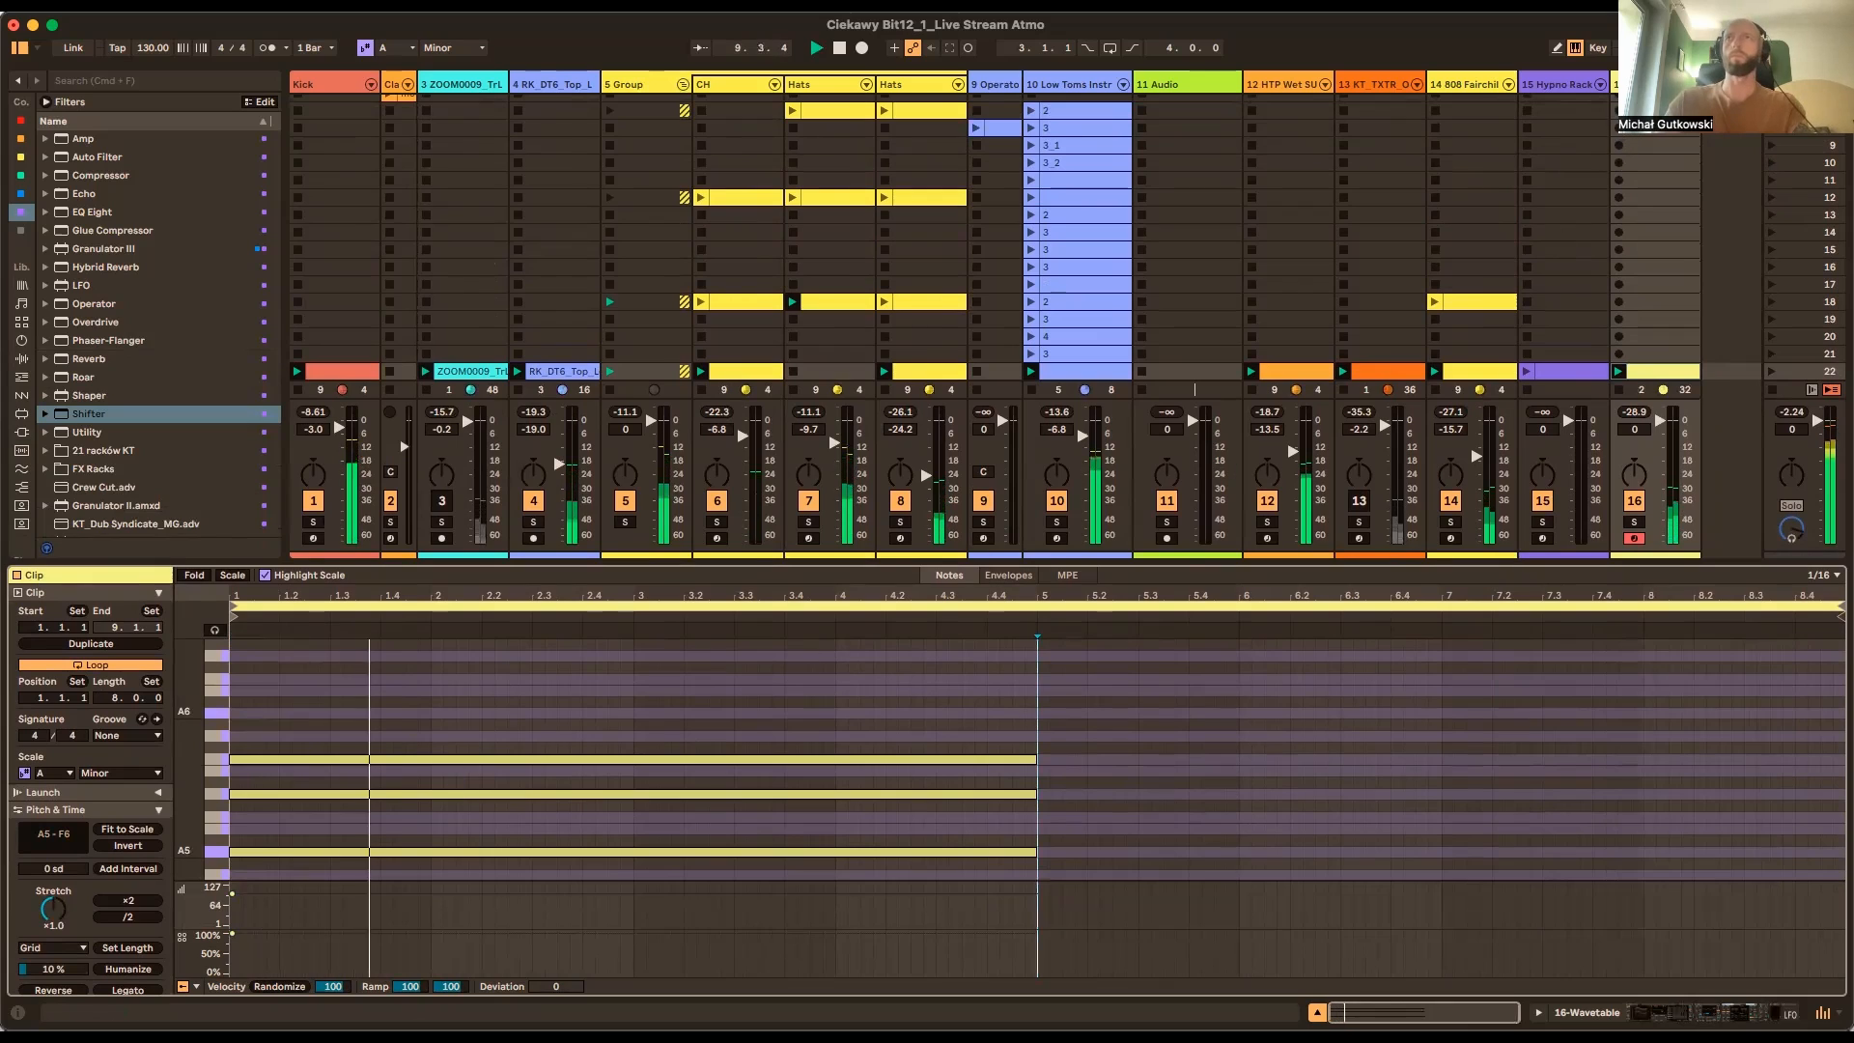
pyautogui.hotkey('shift', 'Tab')
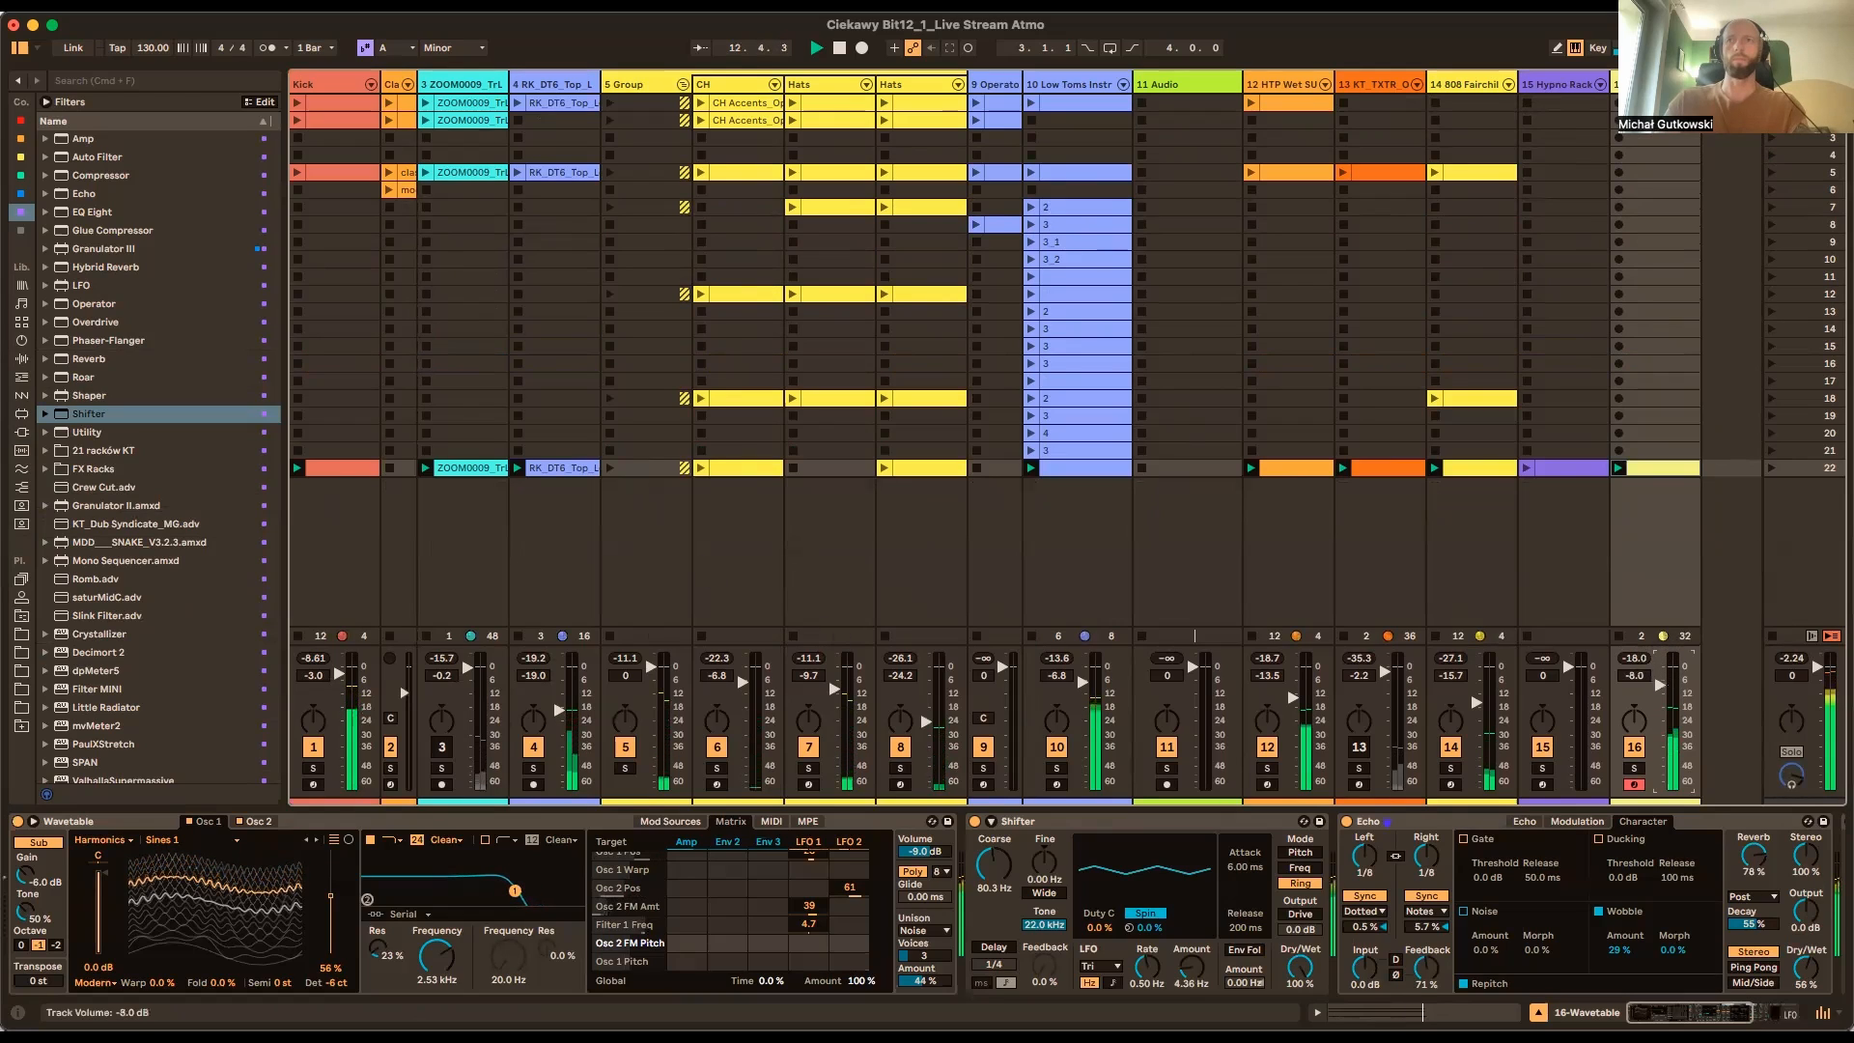
pyautogui.doubleClick(1125, 825)
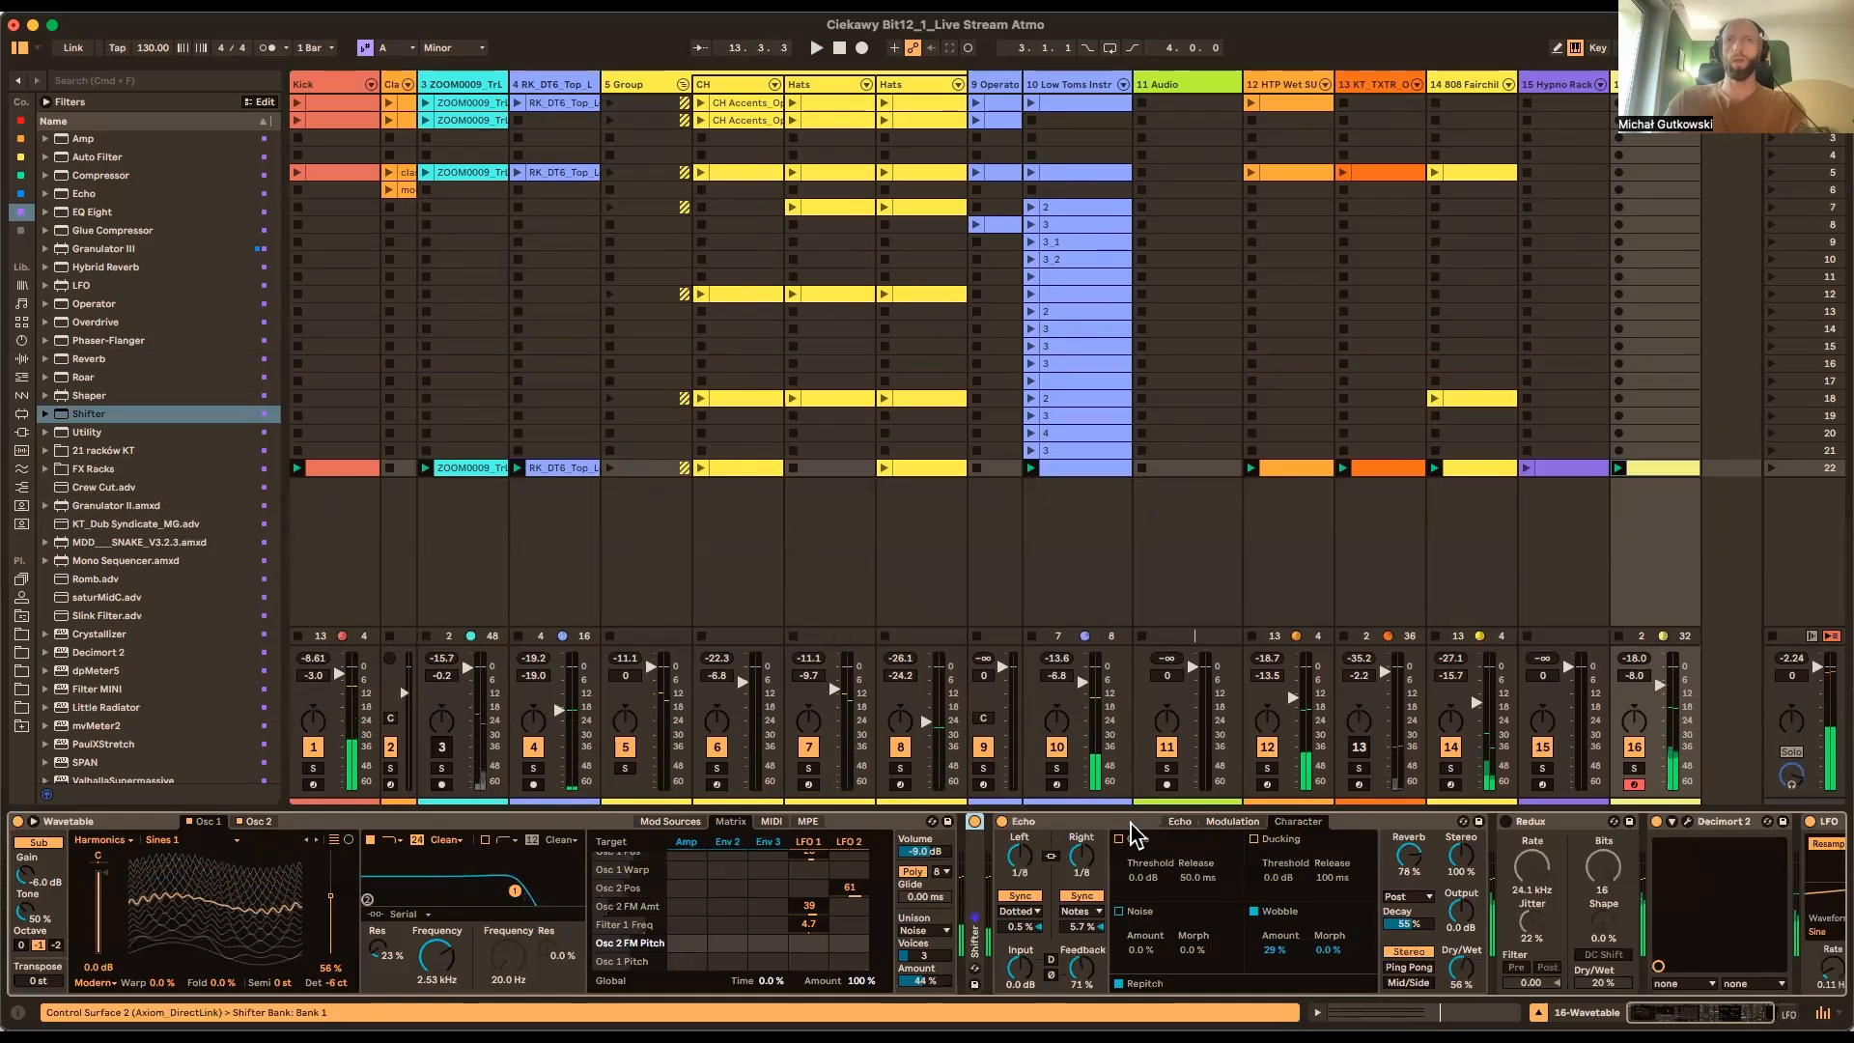
pyautogui.doubleClick(1139, 823)
pyautogui.doubleClick(1110, 822)
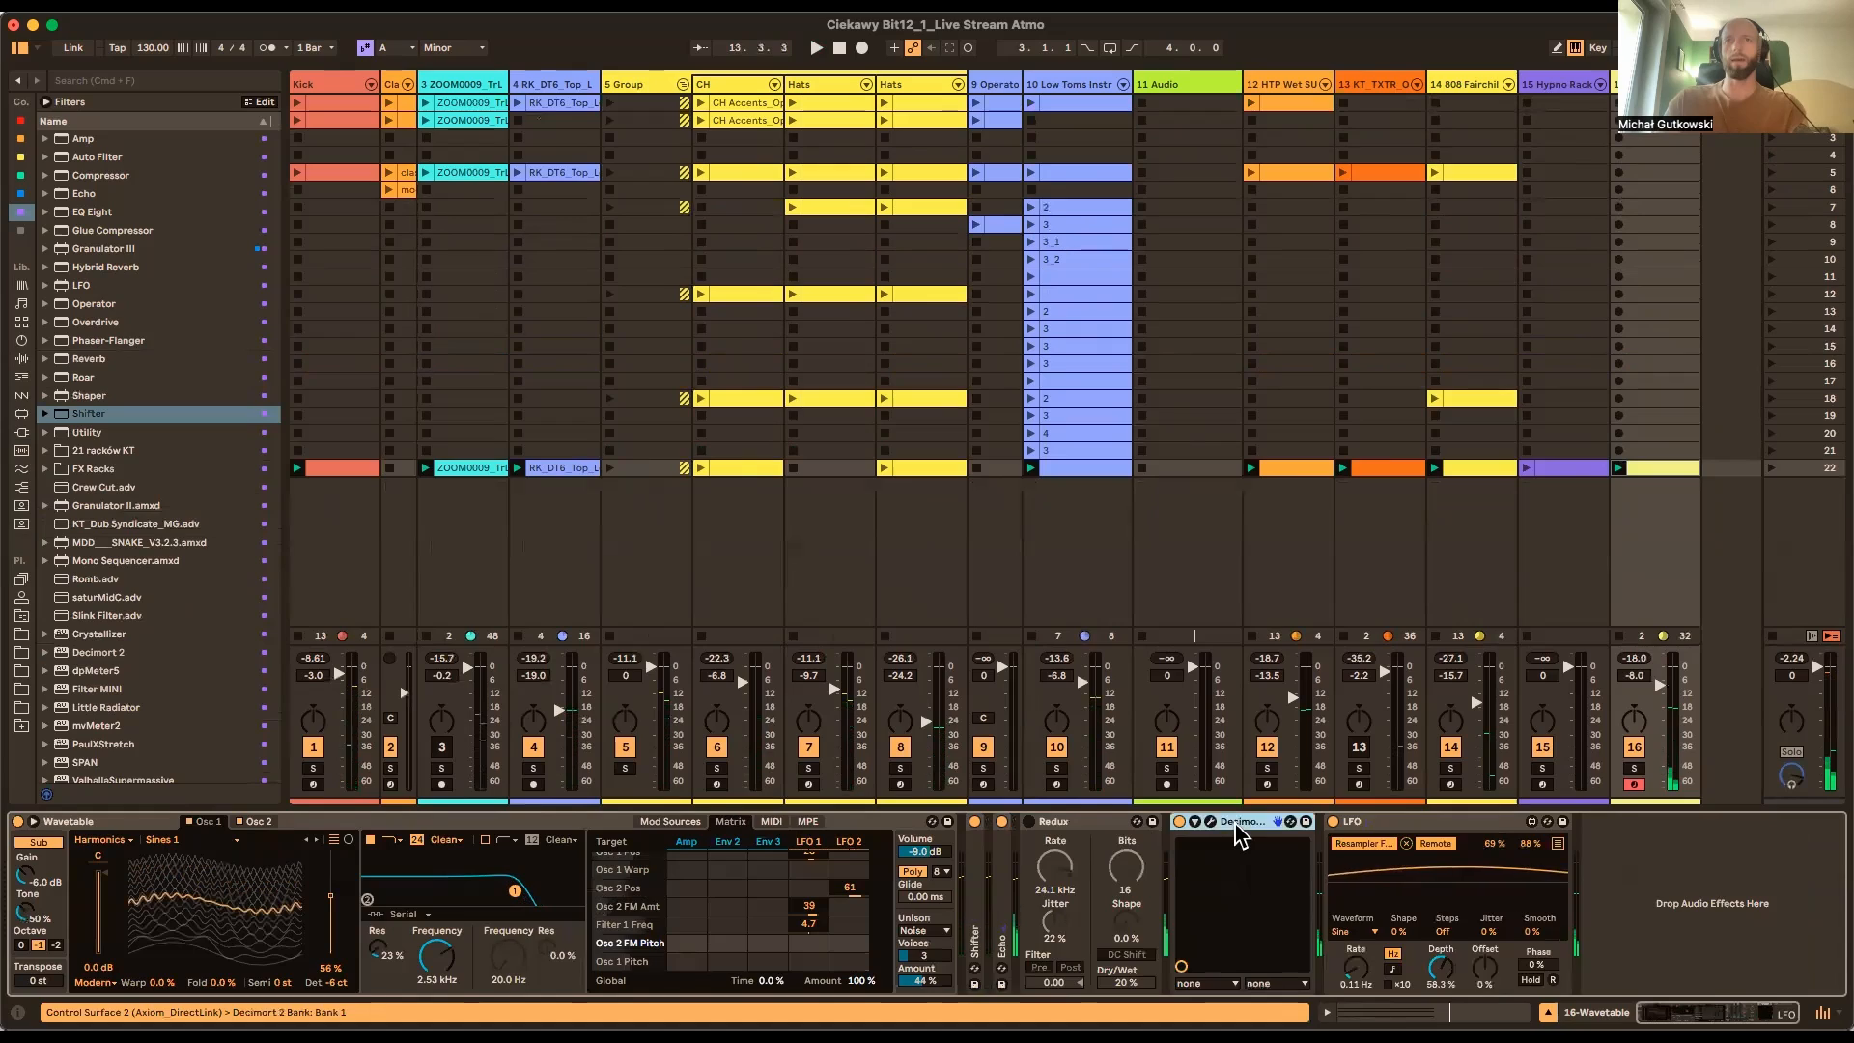
pyautogui.doubleClick(1096, 822)
pyautogui.doubleClick(1084, 826)
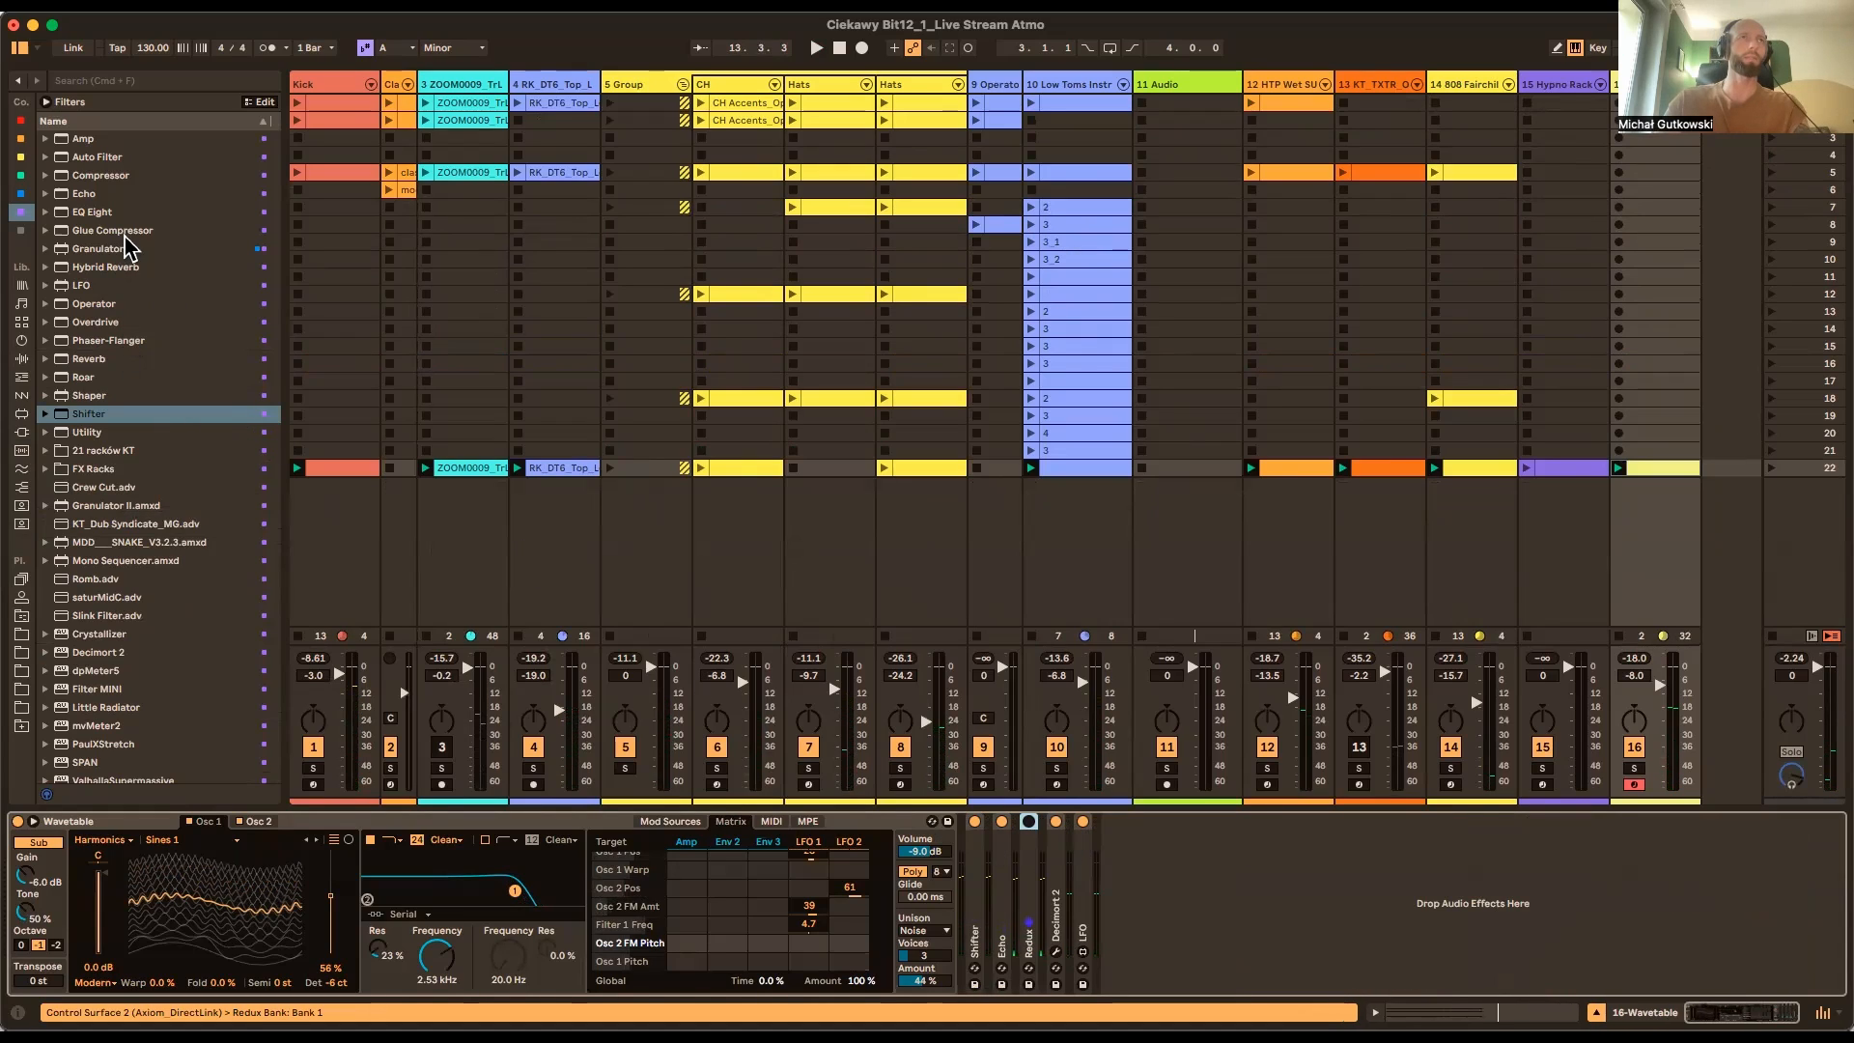
# Add a Glue Compressor to the end of the Wavetable track's chain and set Kick as its sidechain source
pyautogui.moveTo(112, 232); pyautogui.dragTo(1284, 937)
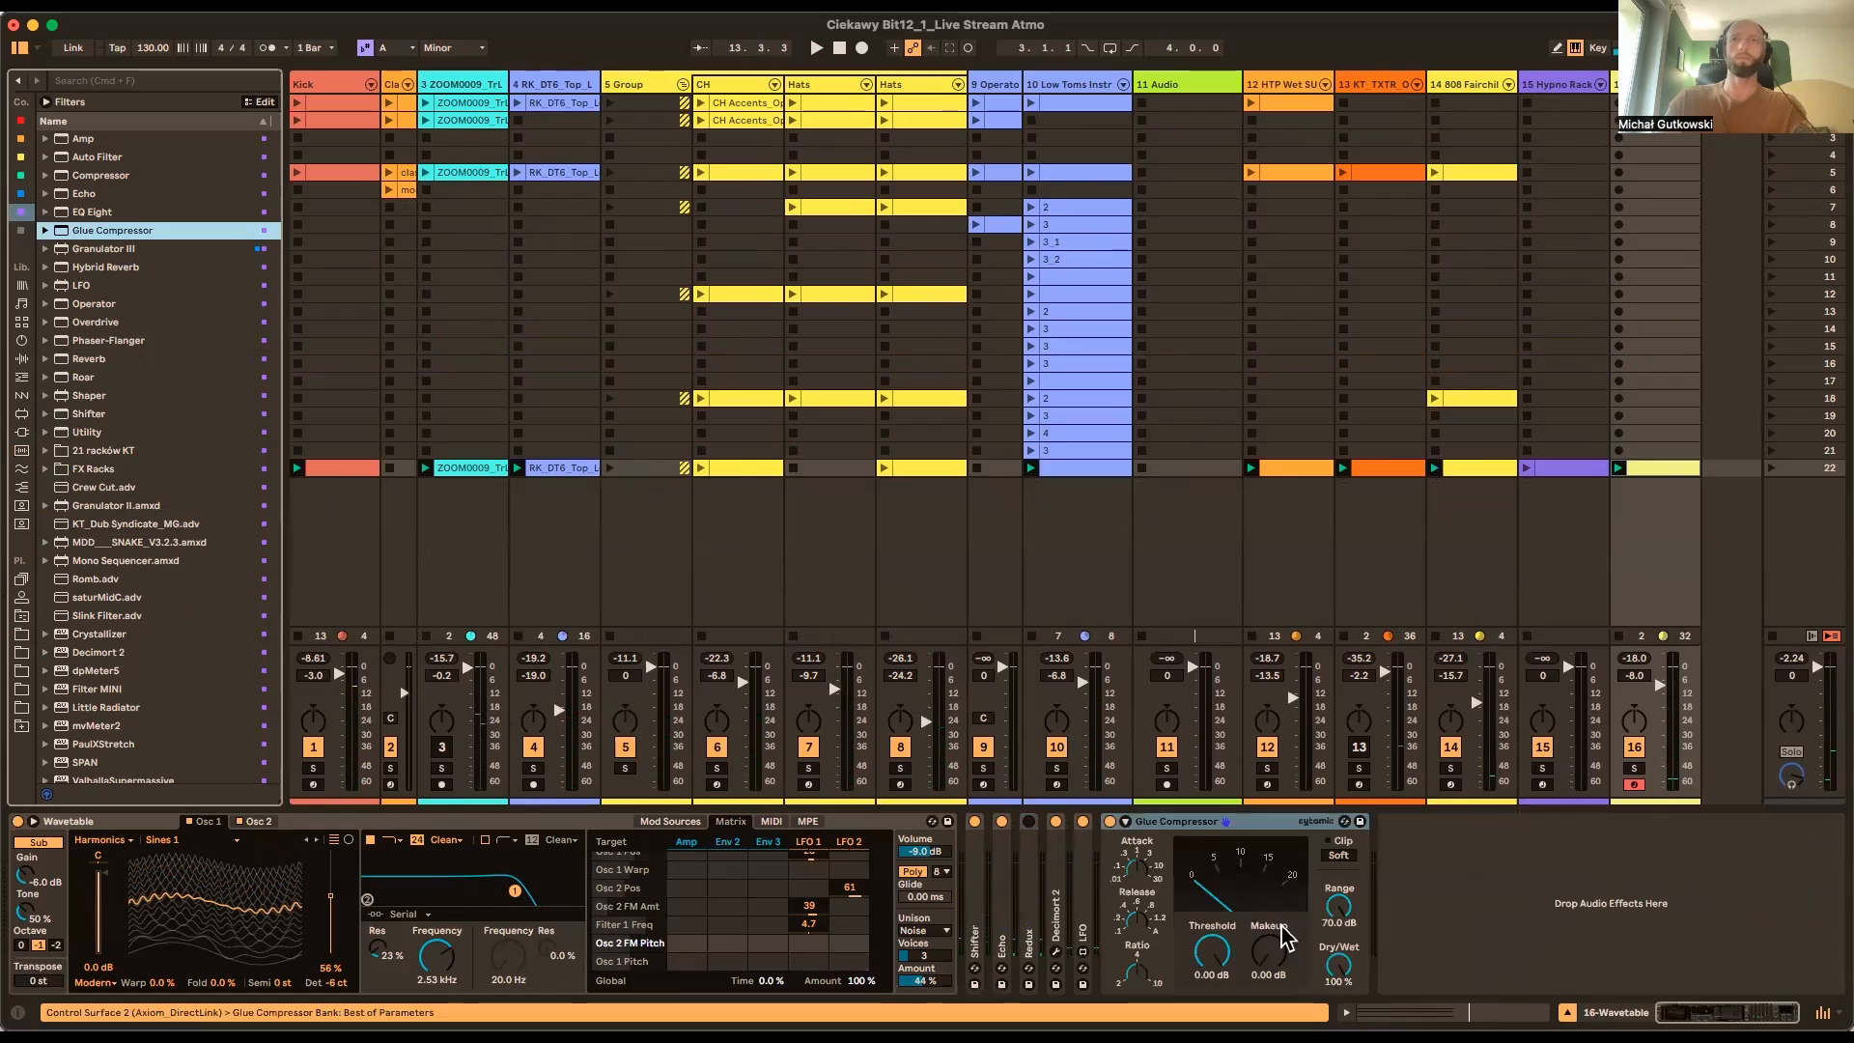
pyautogui.click(1126, 821)
pyautogui.click(1135, 873)
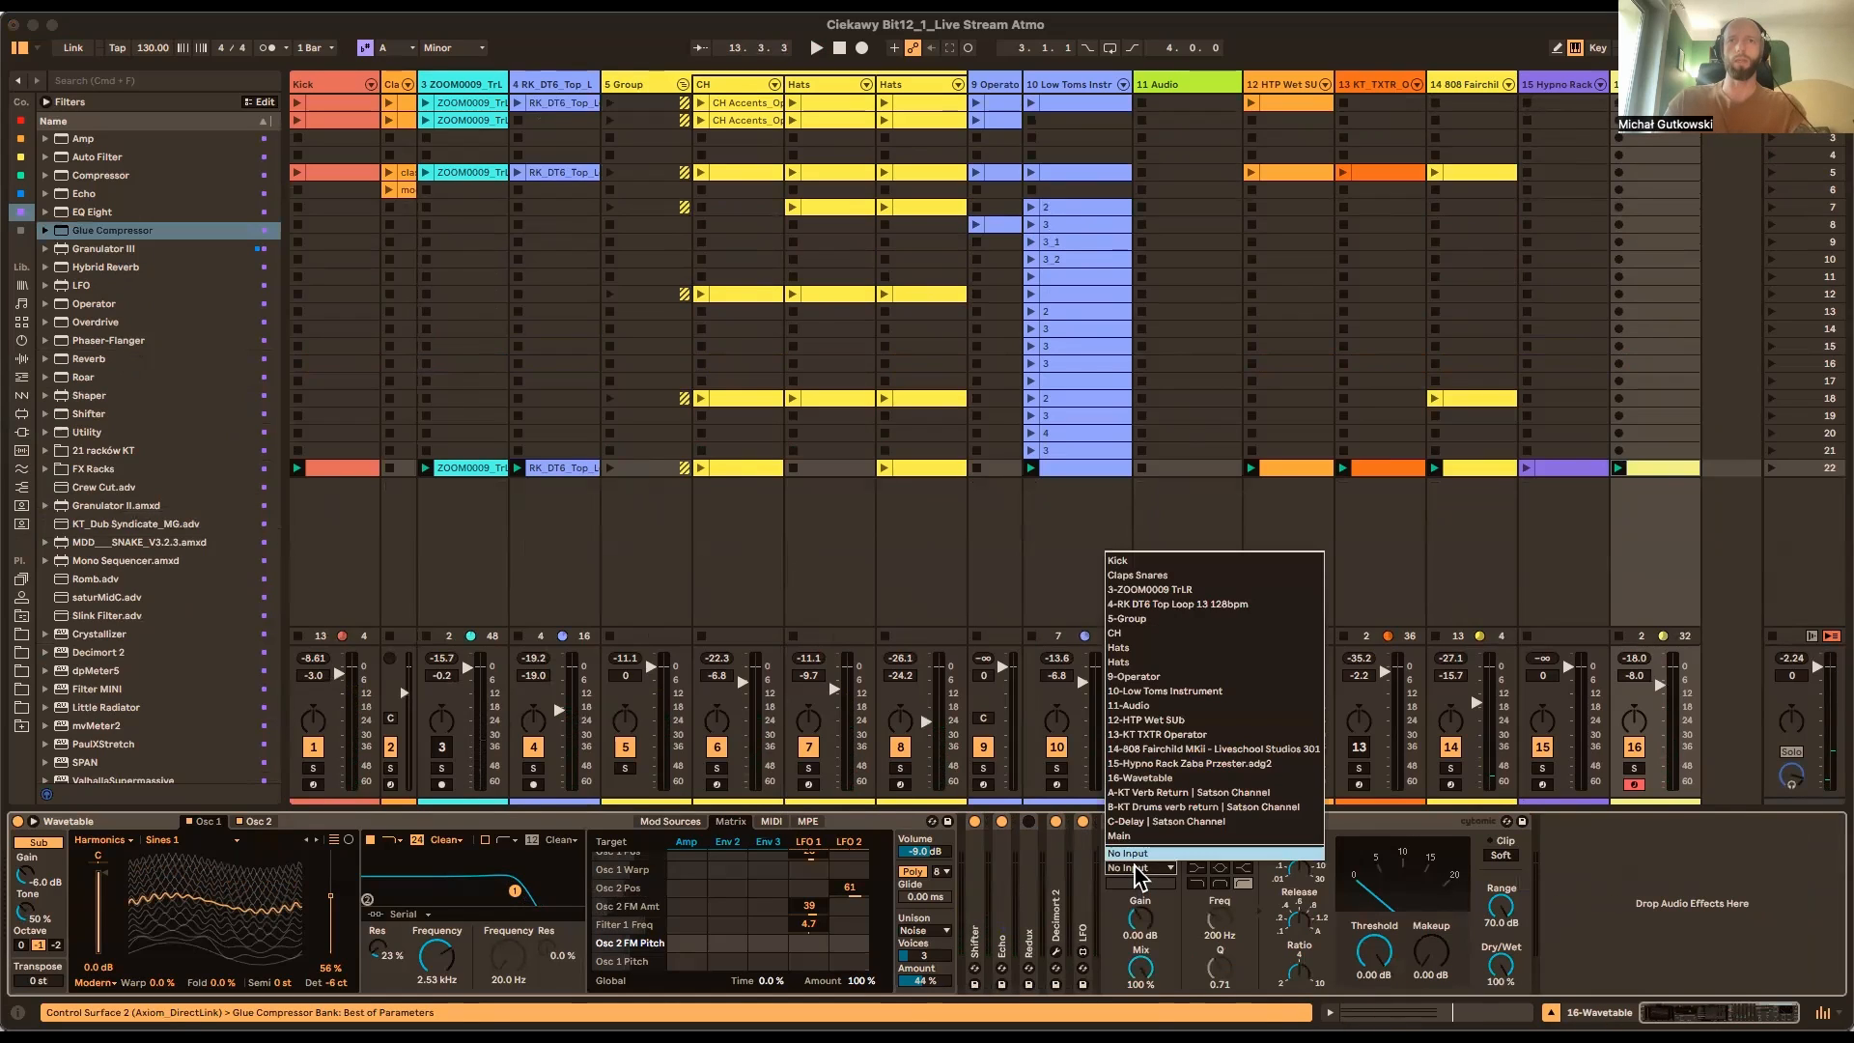
pyautogui.click(1148, 570)
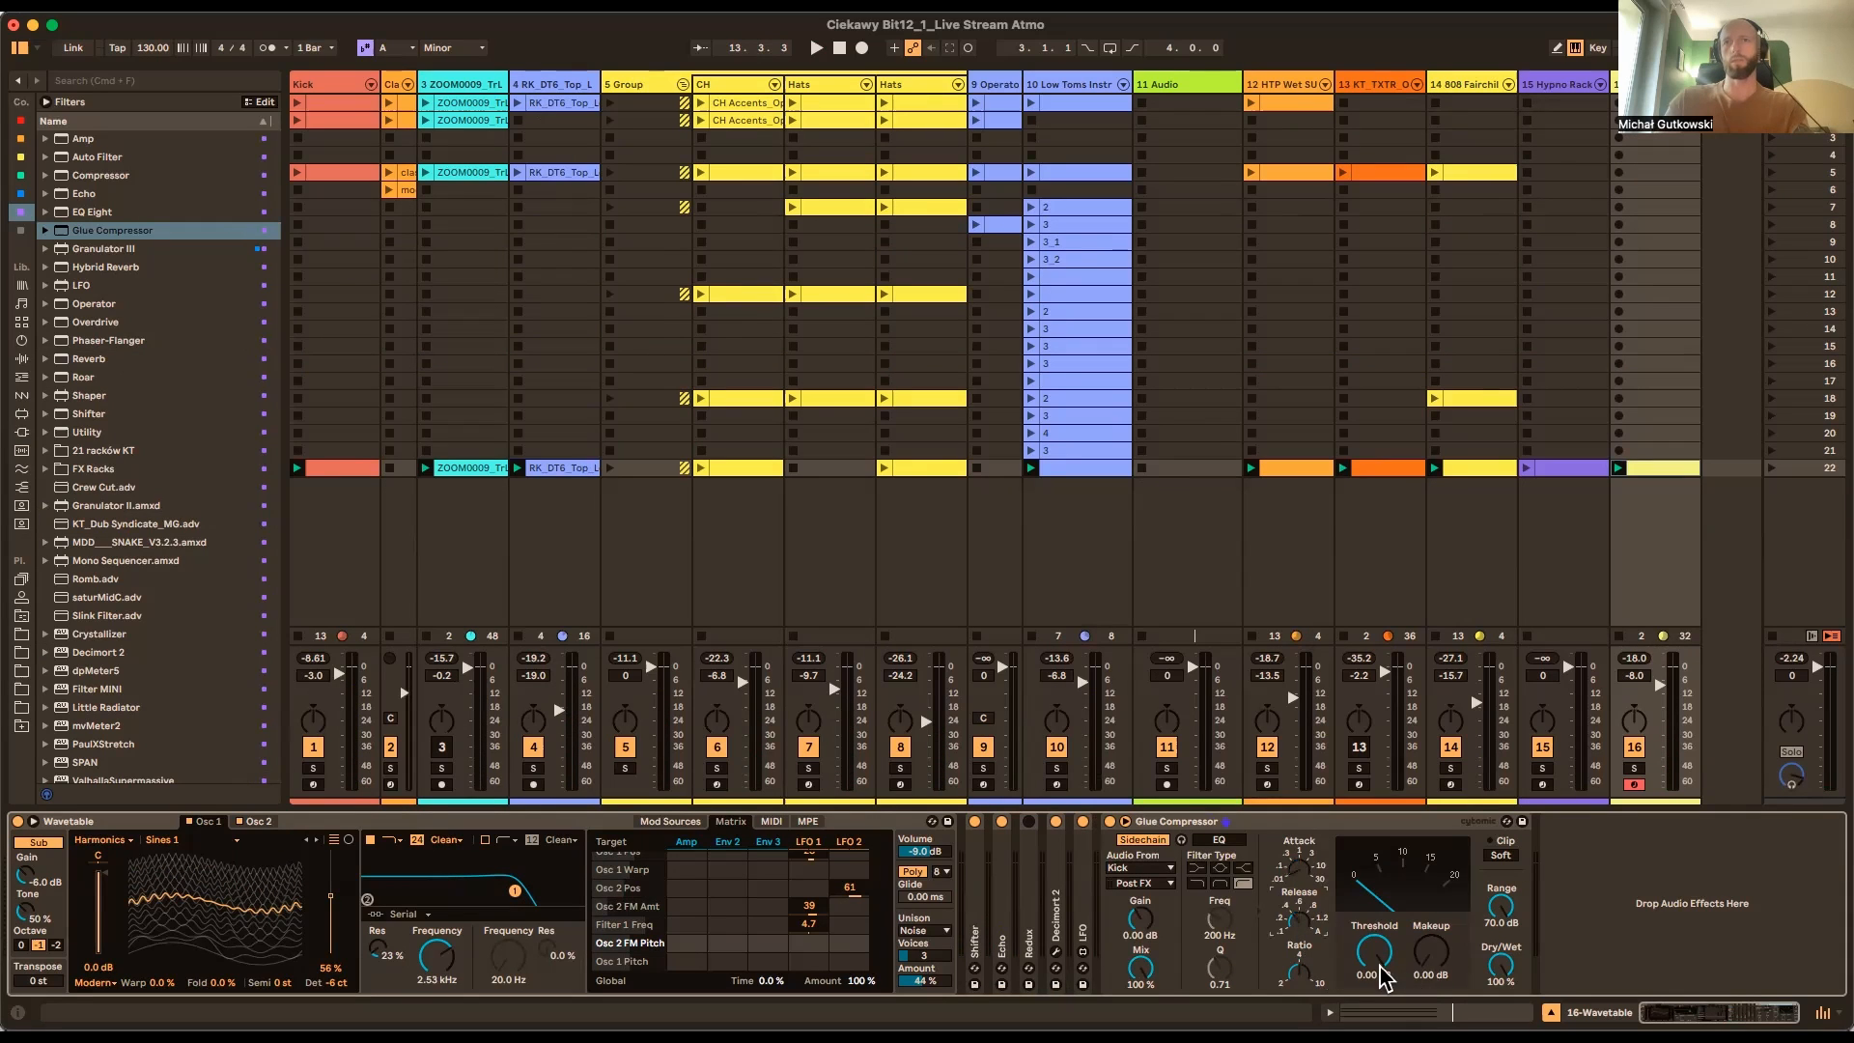
# During playback, set the Glue Compressor's threshold to -15.6 dB and lower the Wavetable track's volume to -11.0 dB
pyautogui.press('space')
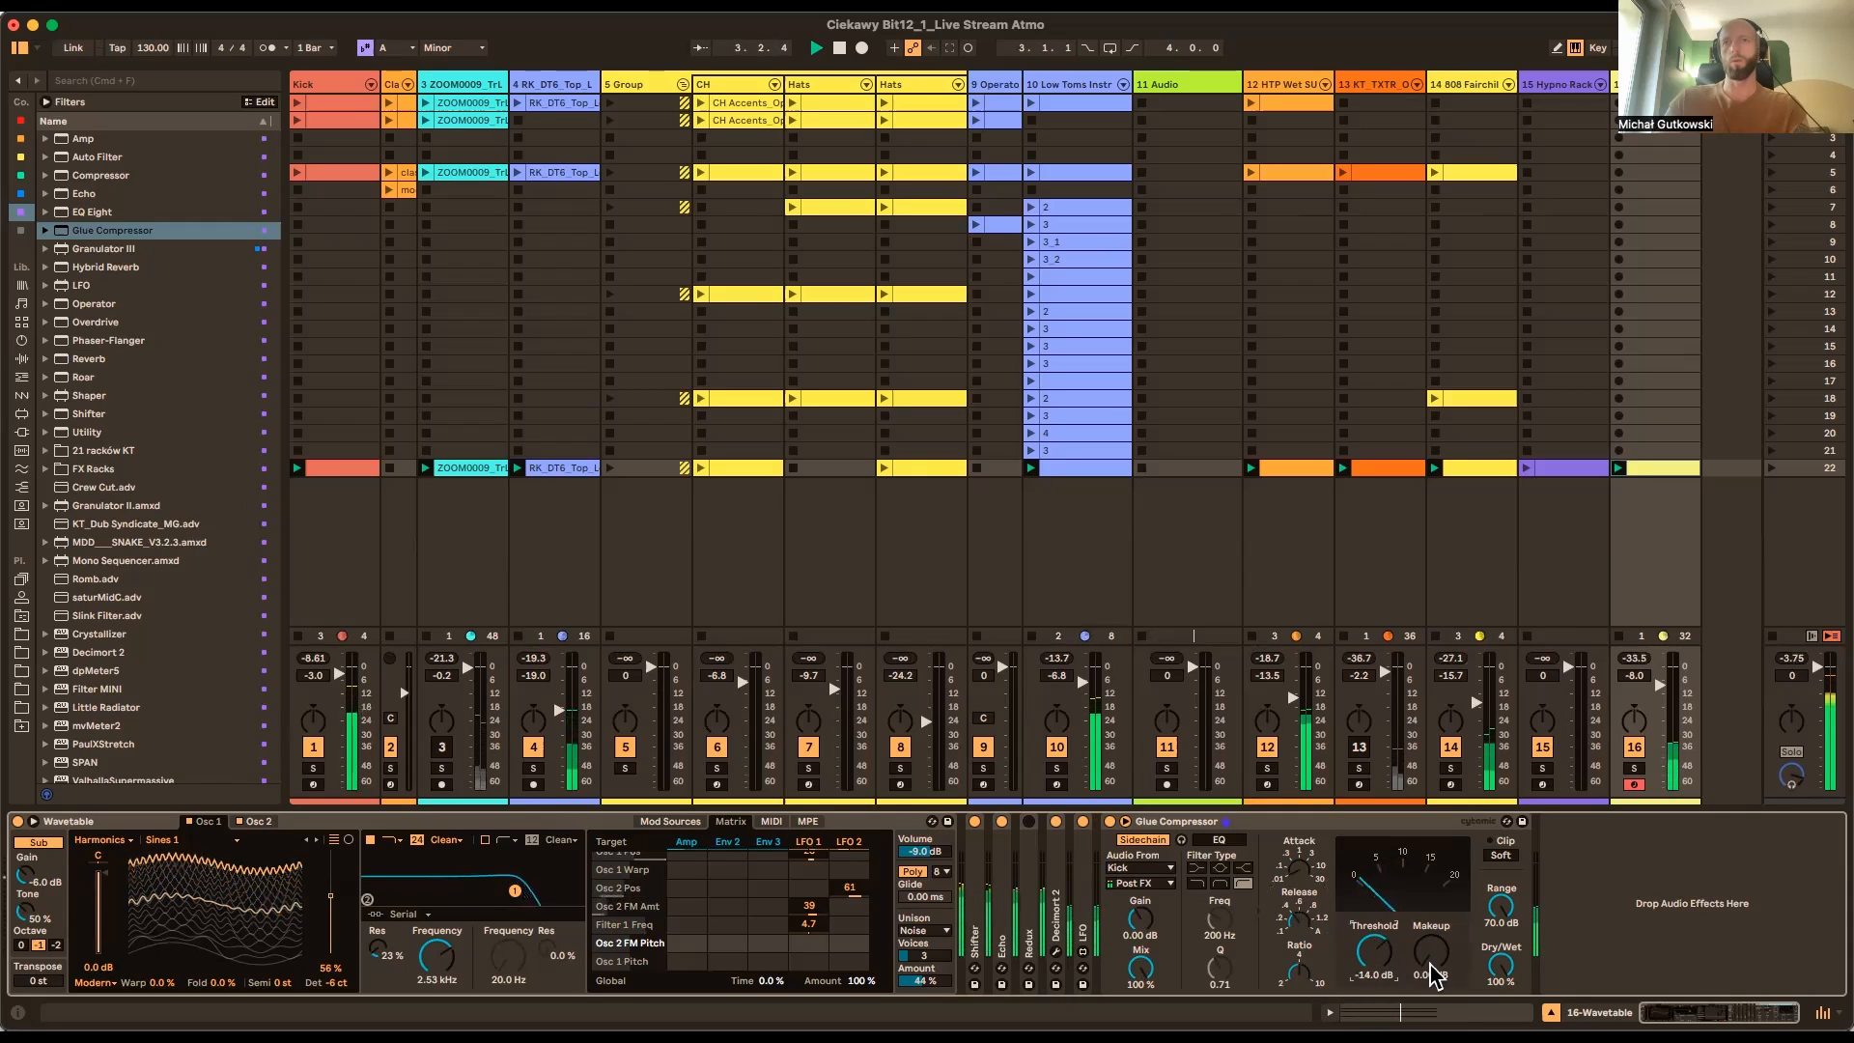
pyautogui.moveTo(1374, 955); pyautogui.dragTo(1374, 960)
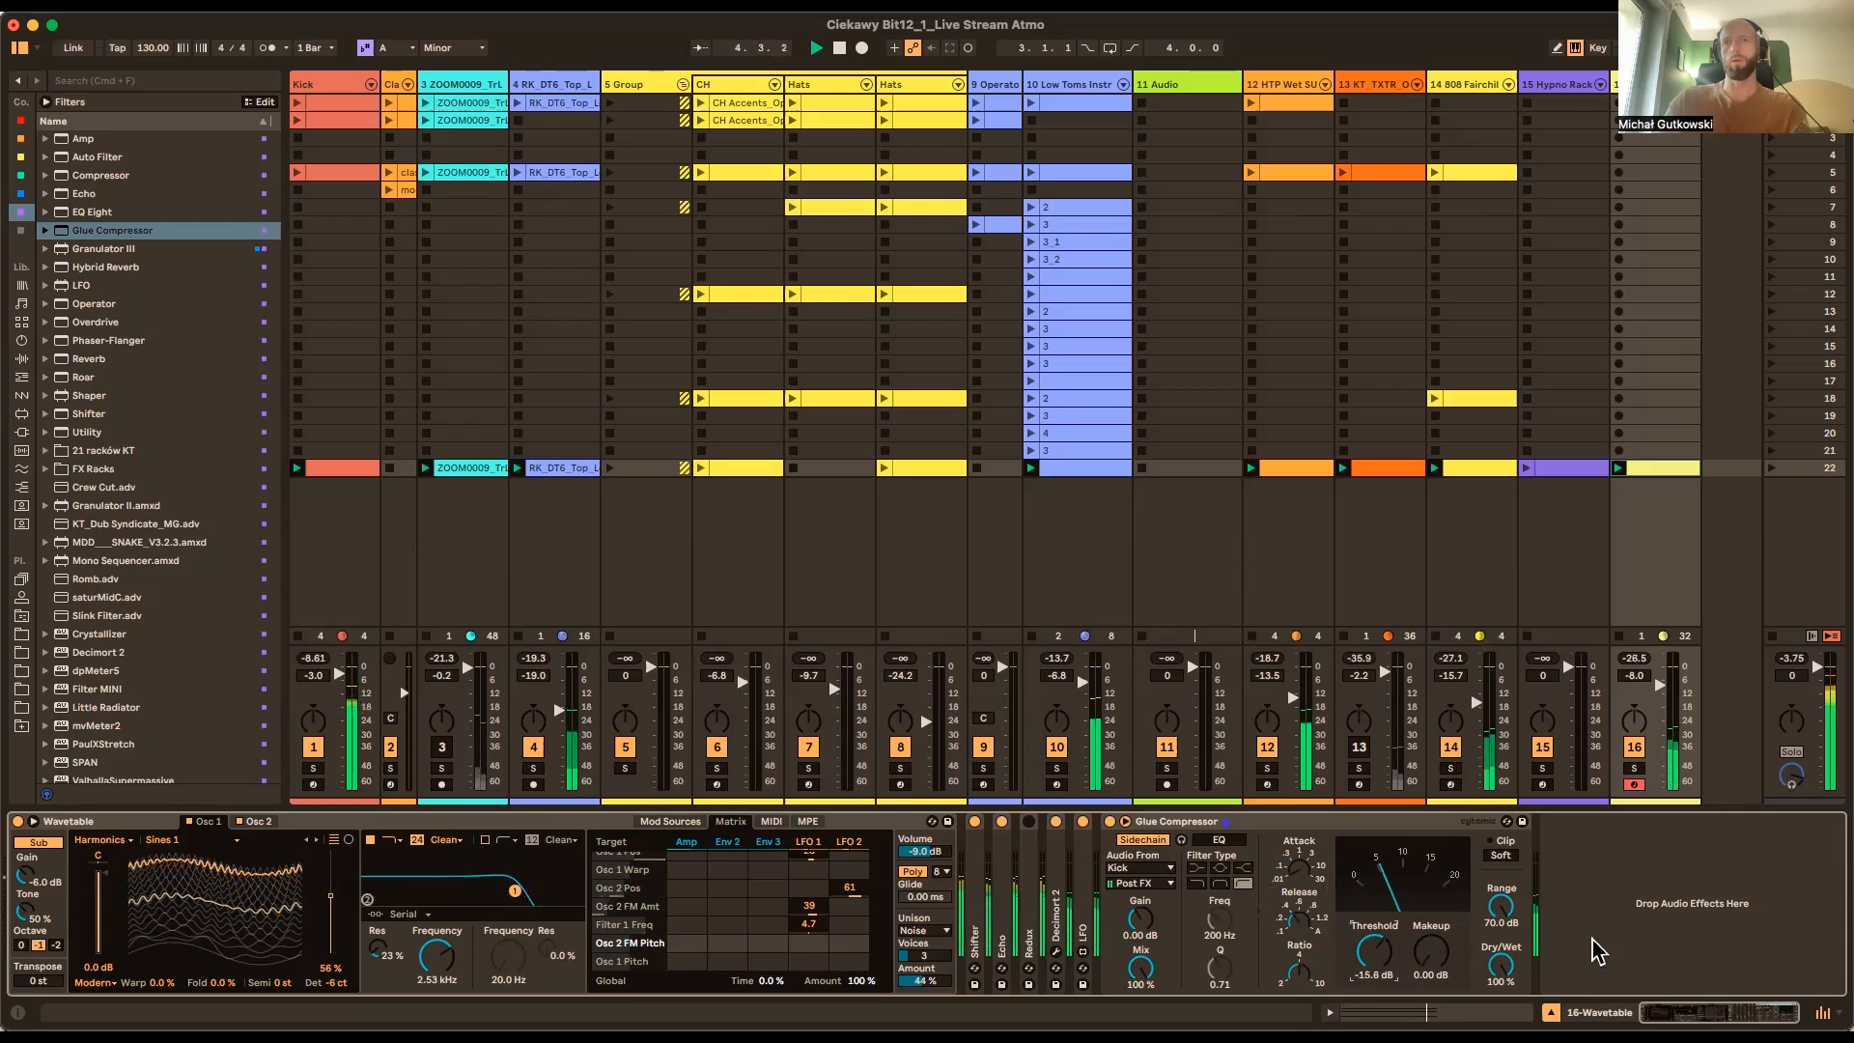
pyautogui.moveTo(1659, 686); pyautogui.dragTo(1660, 697)
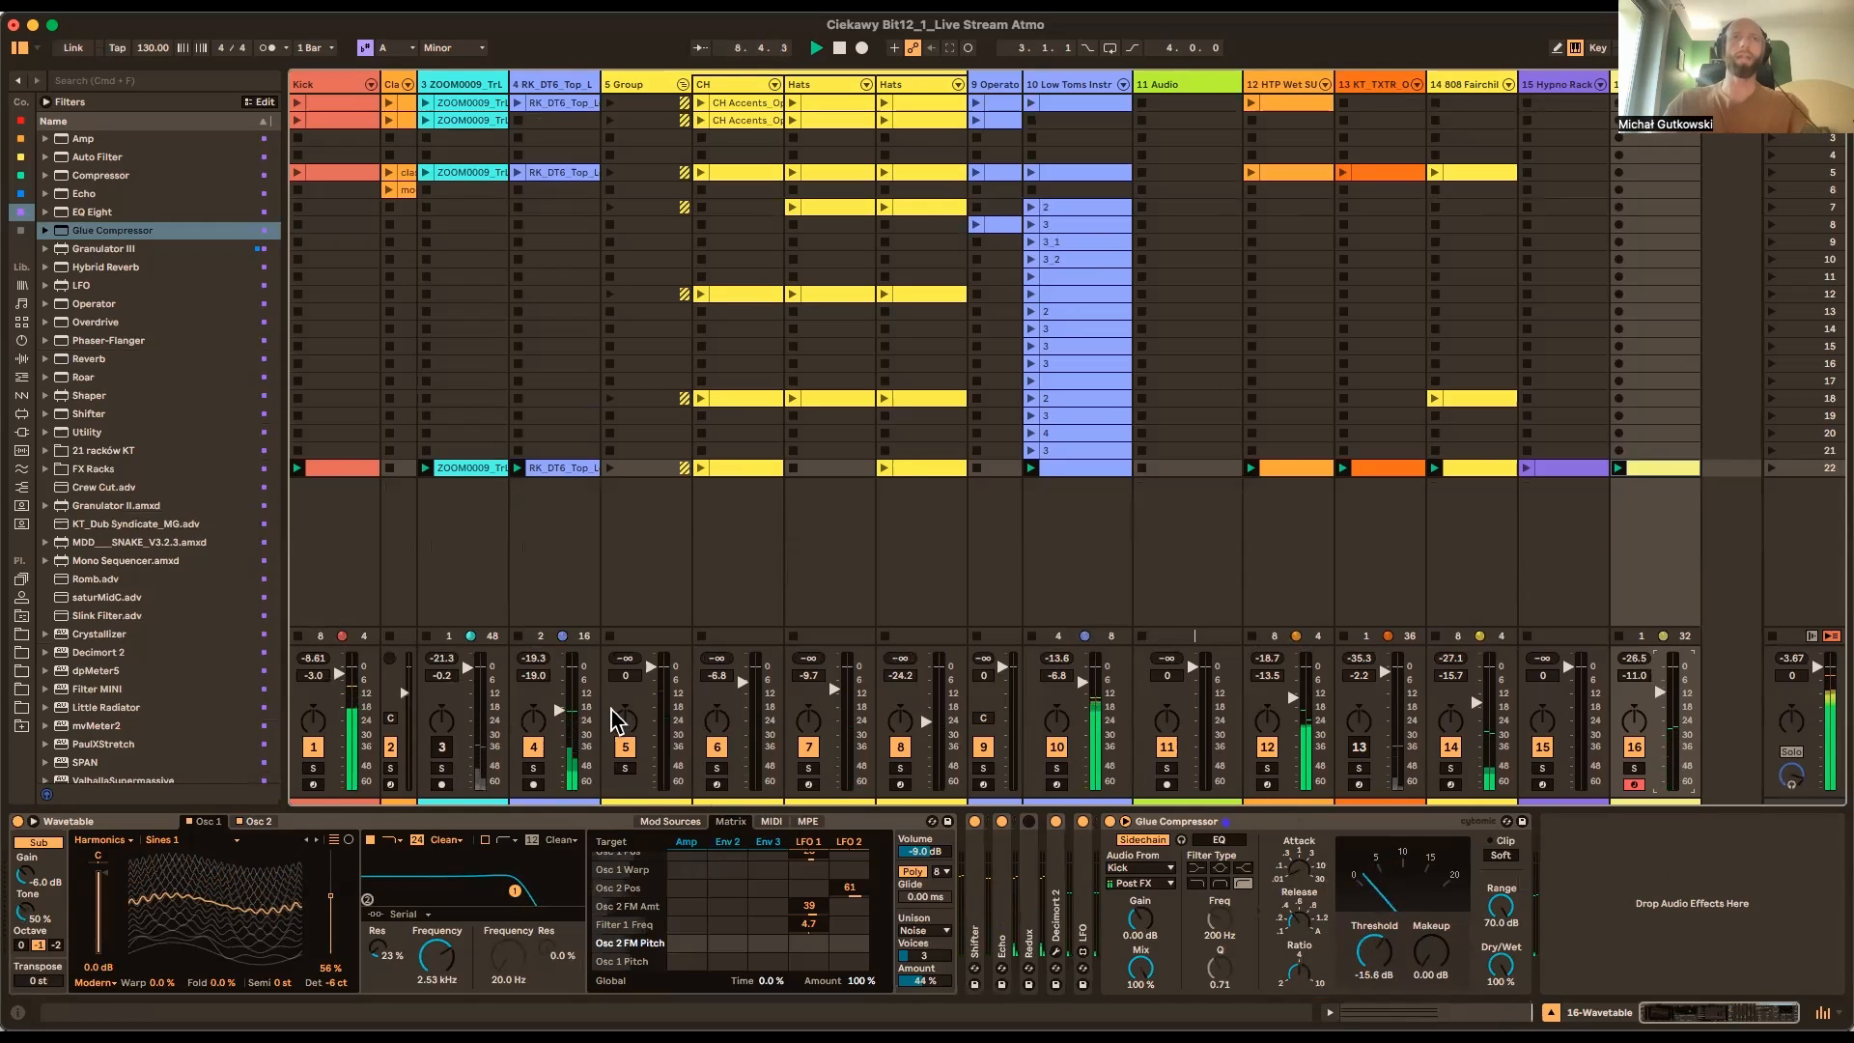
pyautogui.press('space')
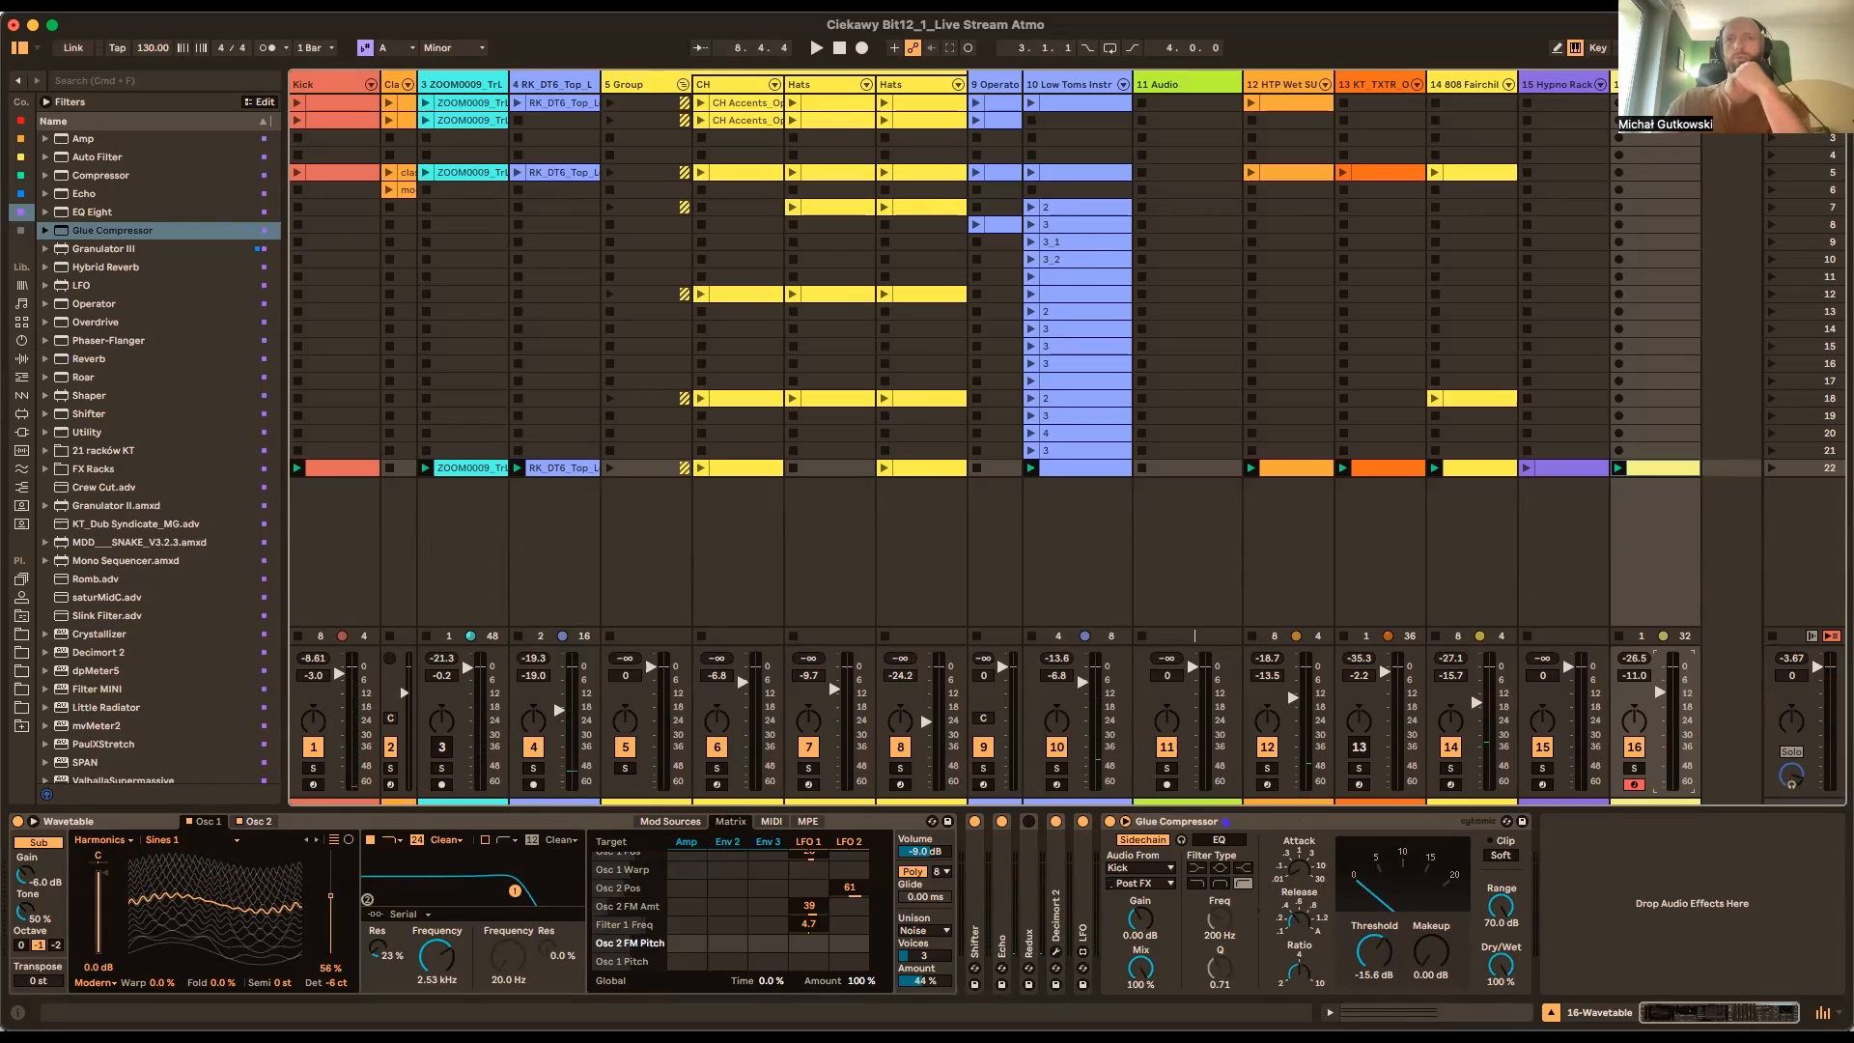
# Audition the Wavetable track in solo, comparing its sound with Decimort 2 toggled, and turn the solo off
pyautogui.click(1633, 768)
pyautogui.press('space')
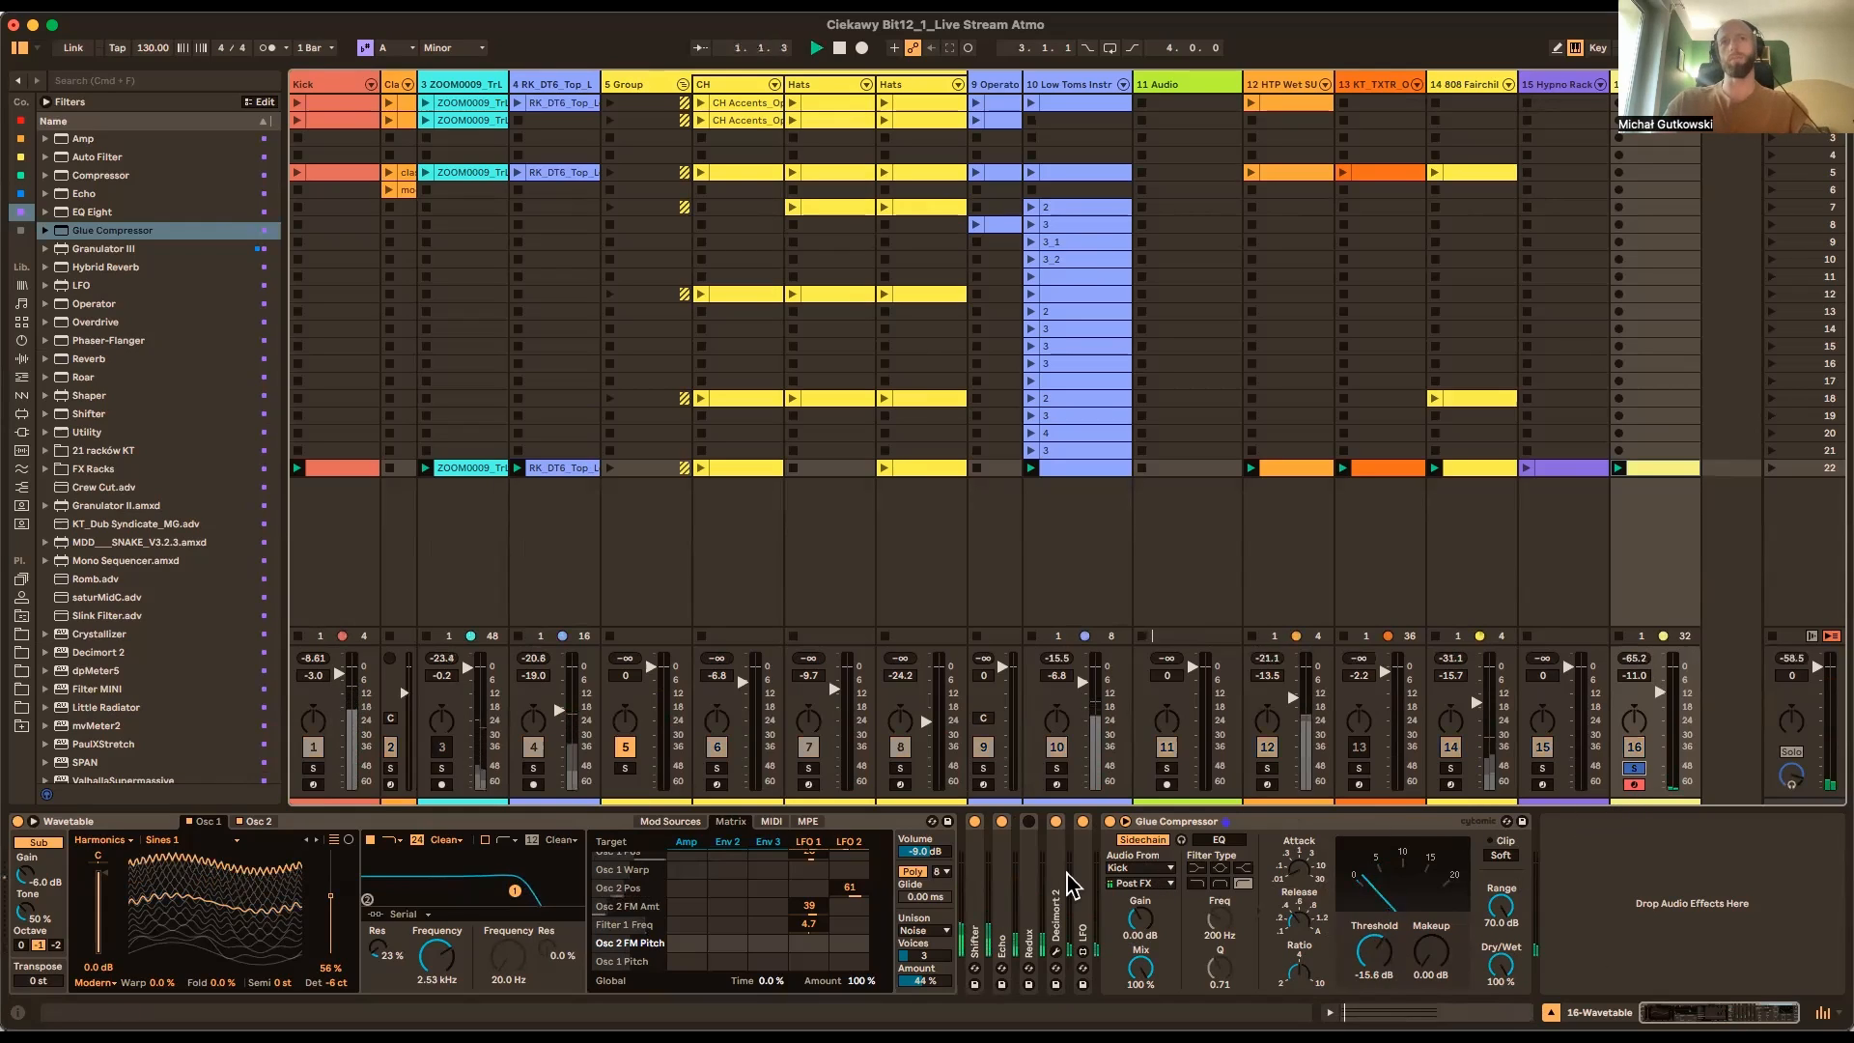
pyautogui.click(1056, 822)
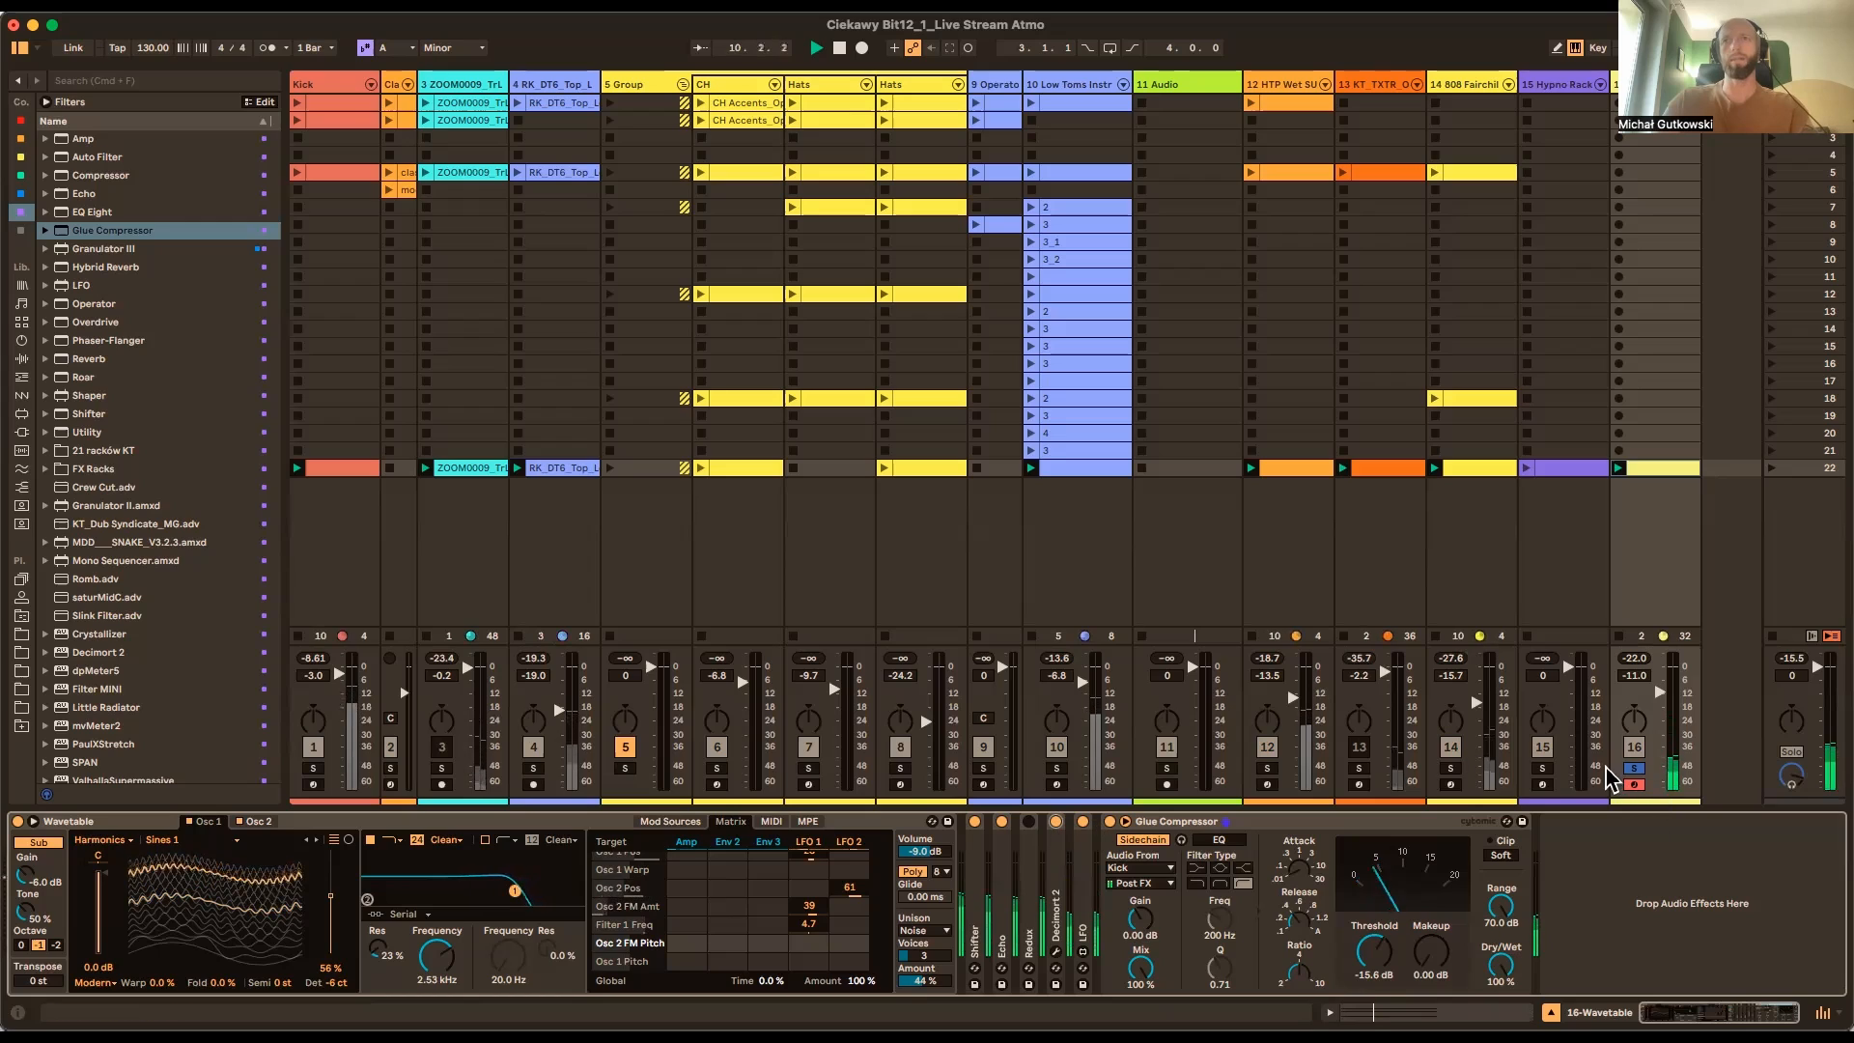
pyautogui.click(1634, 767)
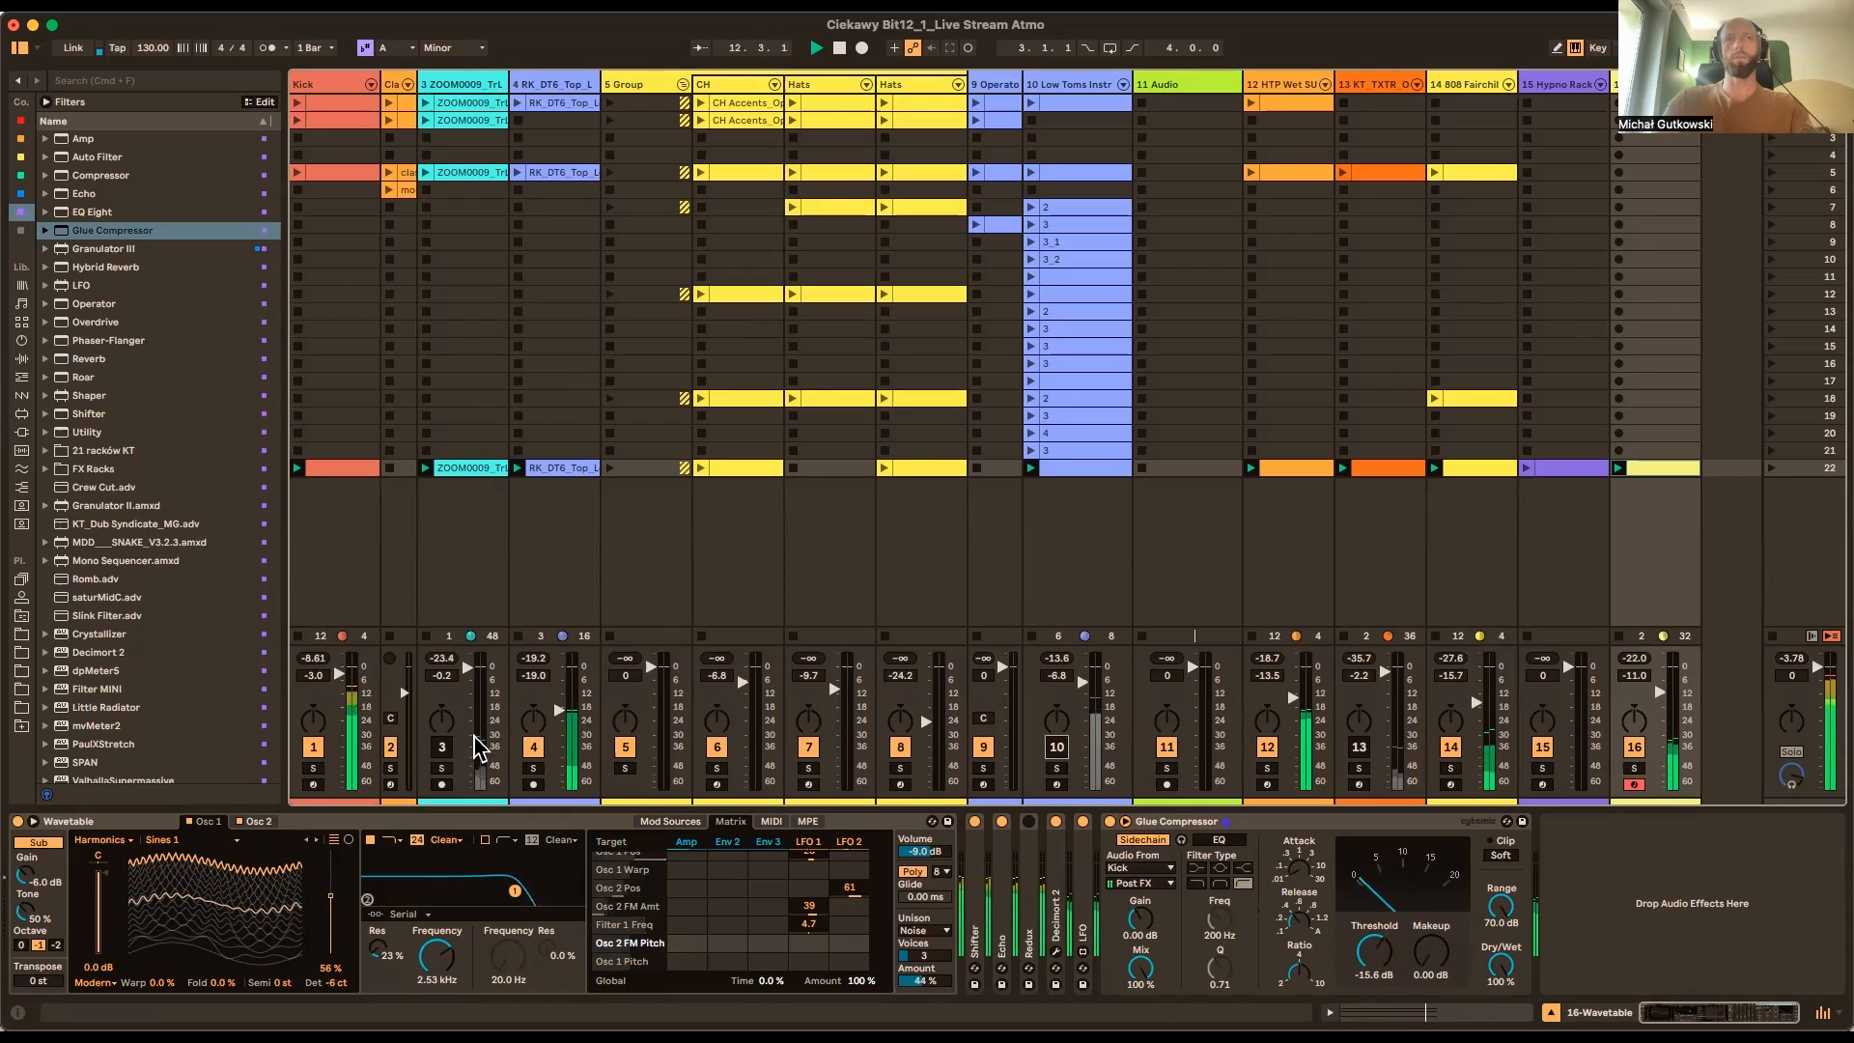
# Solo the ZOOM0009_TrLR track and examine the loop region of its scene 22 audio clip
pyautogui.click(441, 747)
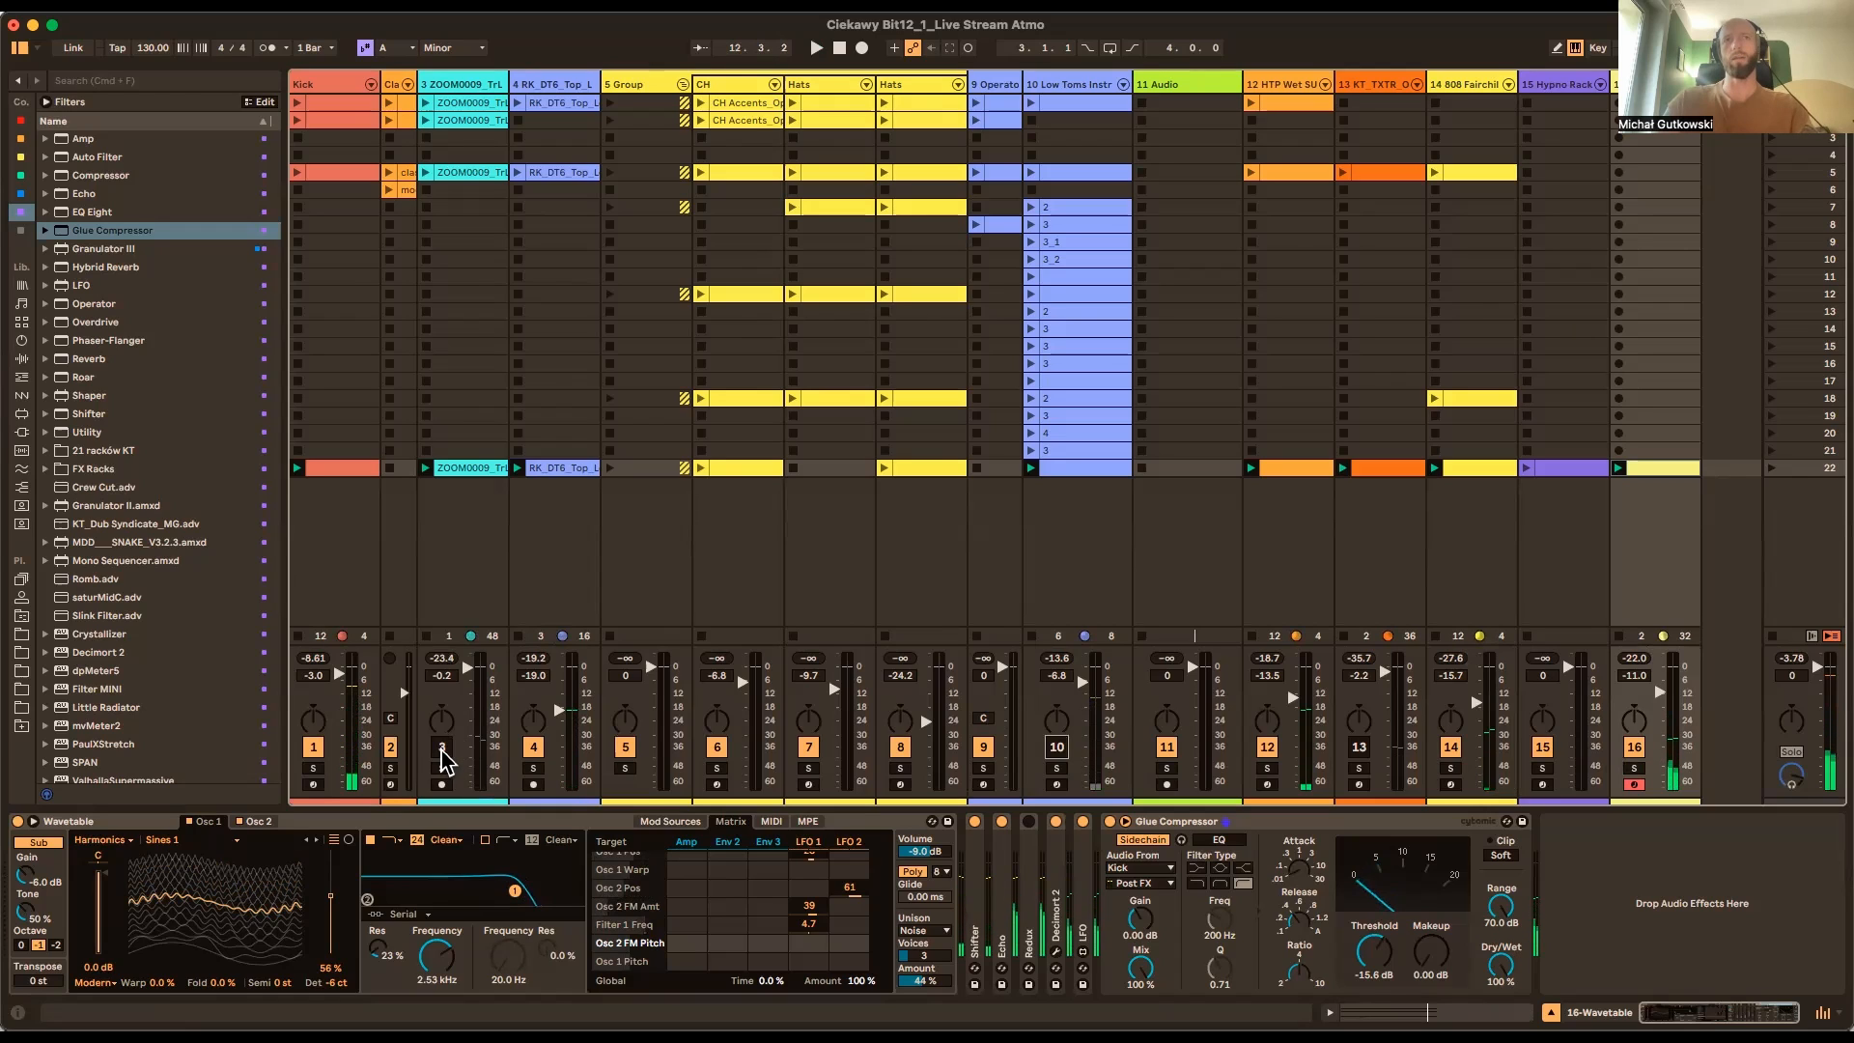
pyautogui.click(441, 767)
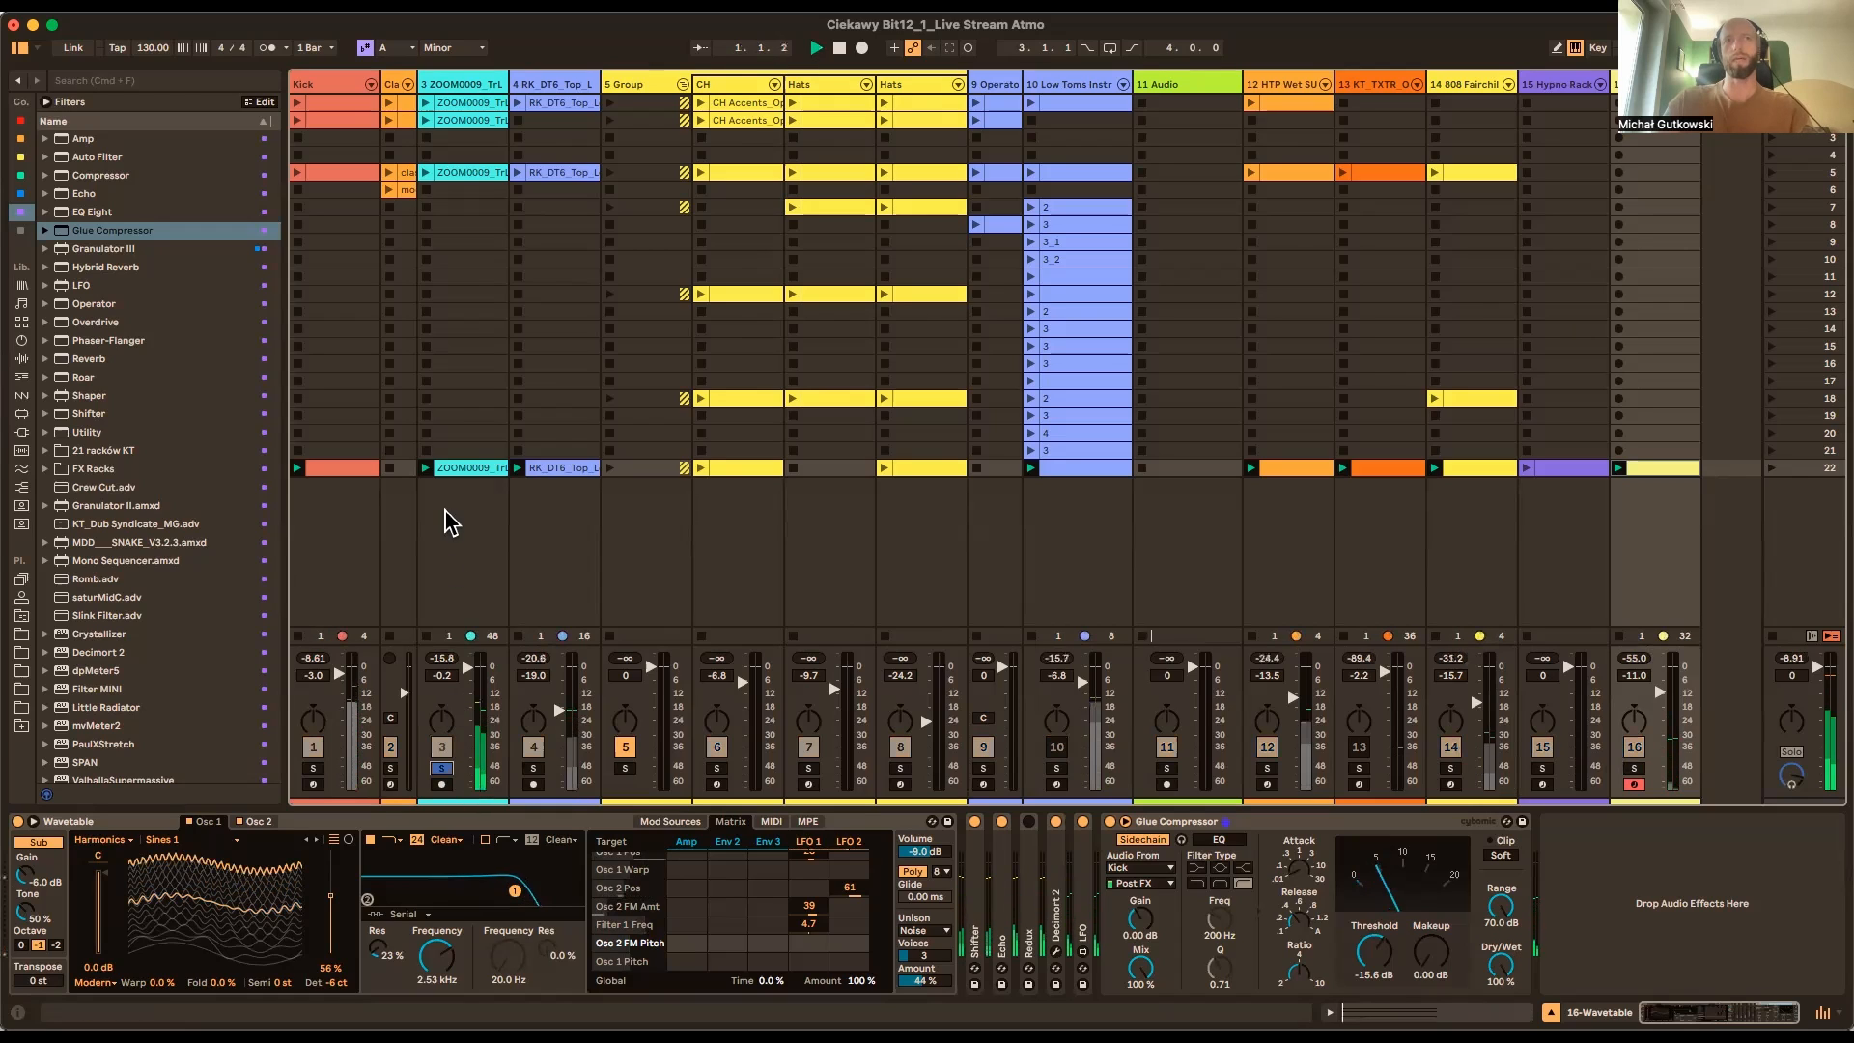
pyautogui.click(463, 469)
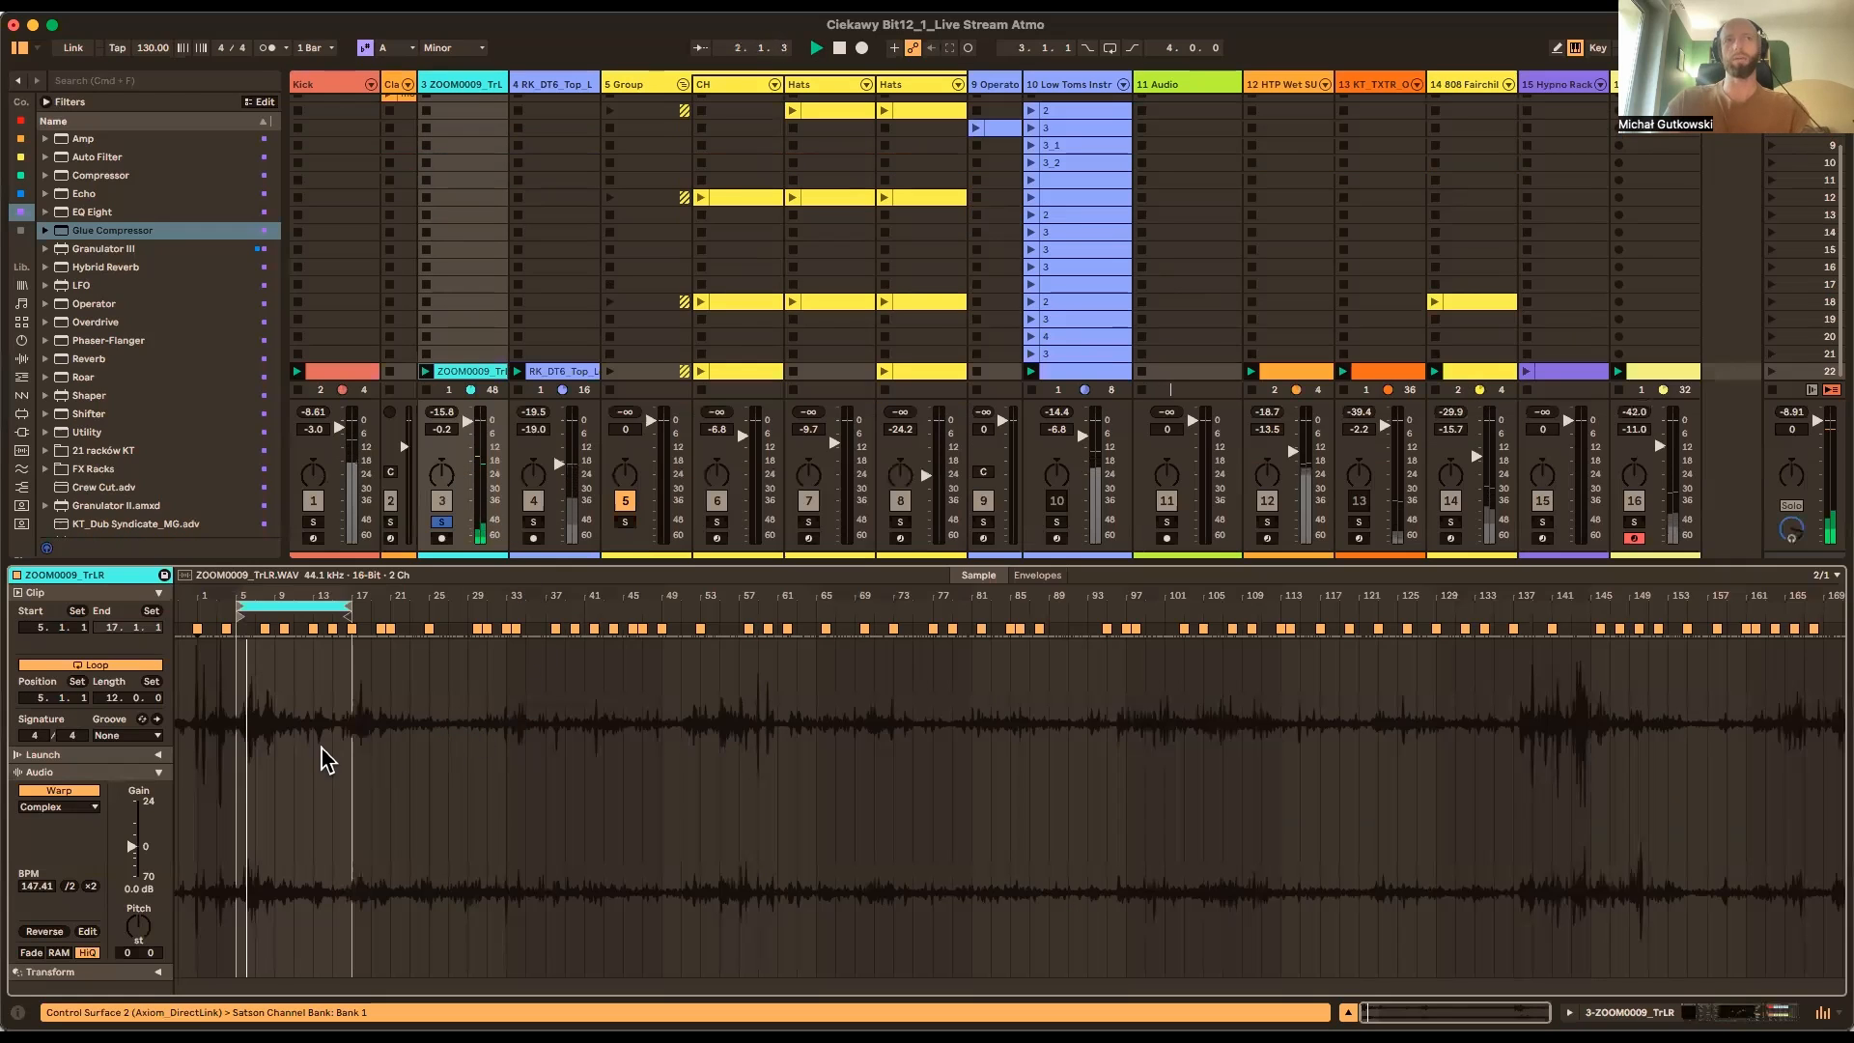
pyautogui.moveTo(293, 596); pyautogui.dragTo(526, 595)
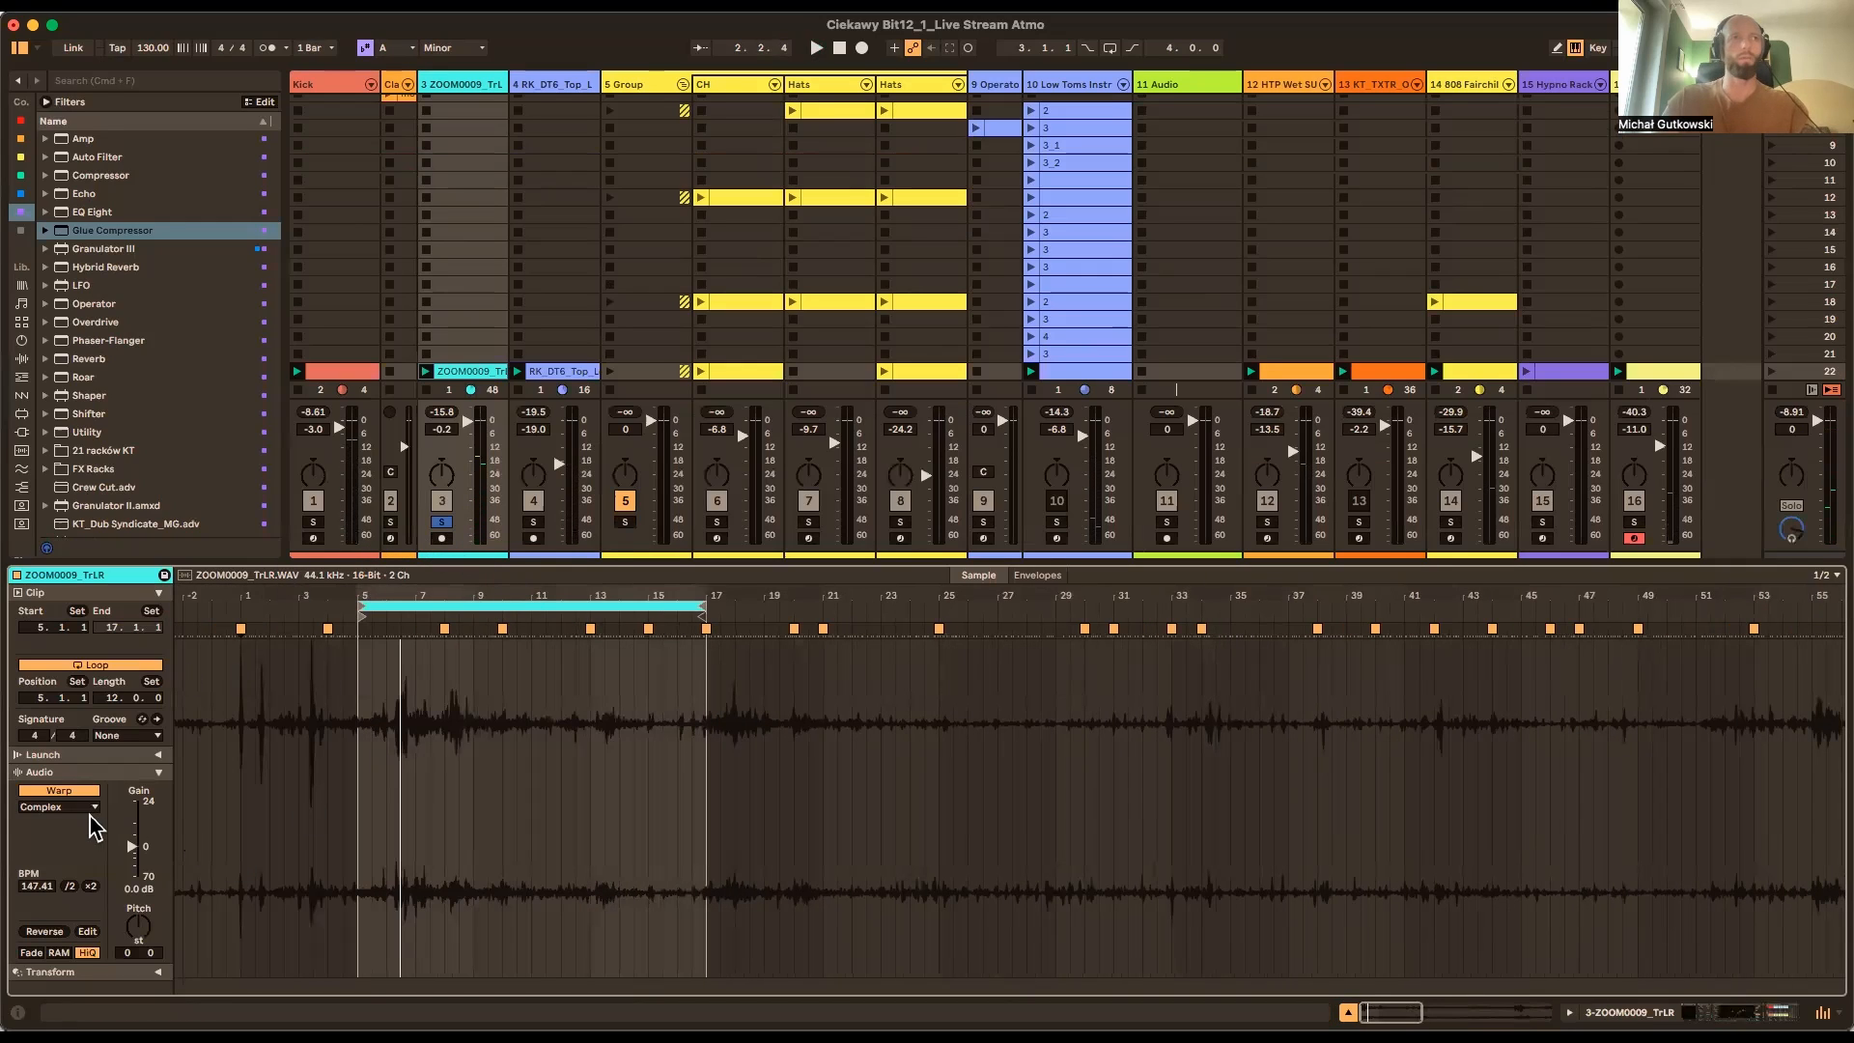
# Lower the ZOOM0009_TrLR track's EQ Eight low-cut band 1 to 445 Hz
pyautogui.press('space')
pyautogui.doubleClick(469, 86)
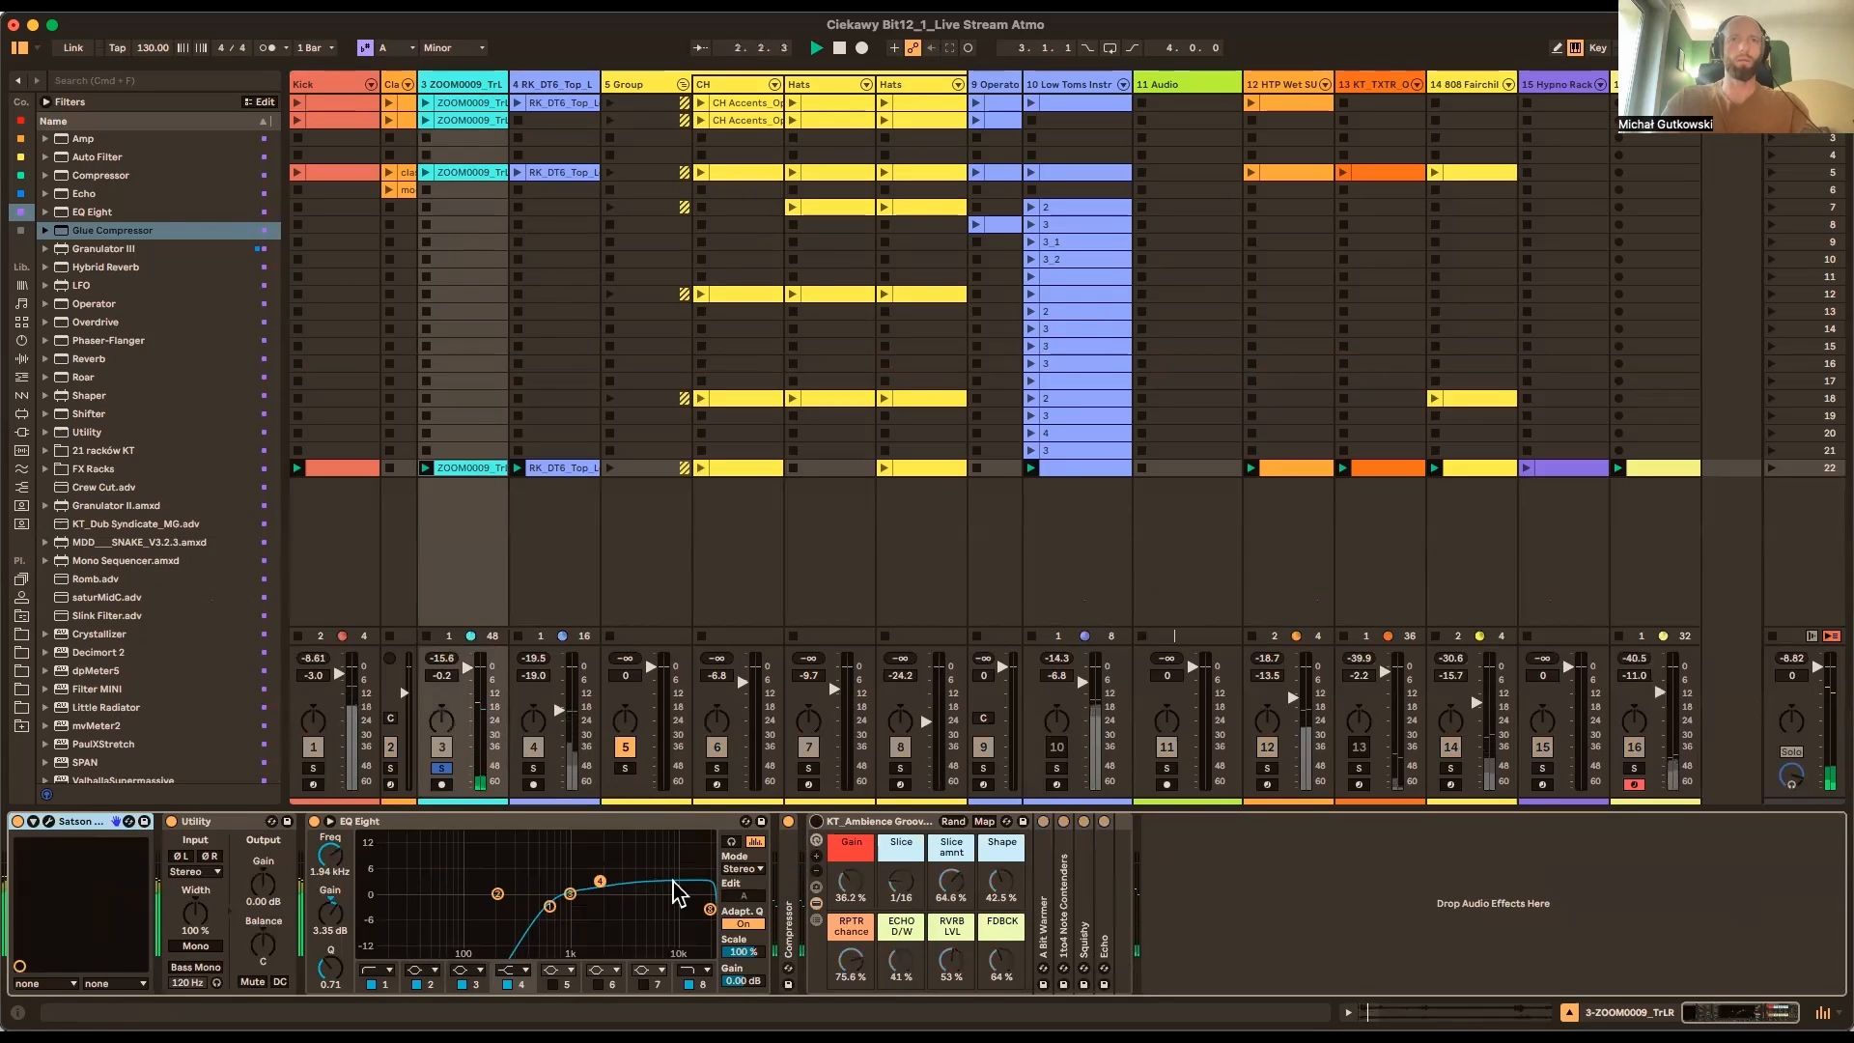
pyautogui.moveTo(550, 906)
pyautogui.mouseDown()
pyautogui.moveTo(413, 885)
pyautogui.moveTo(532, 891)
pyautogui.mouseUp()
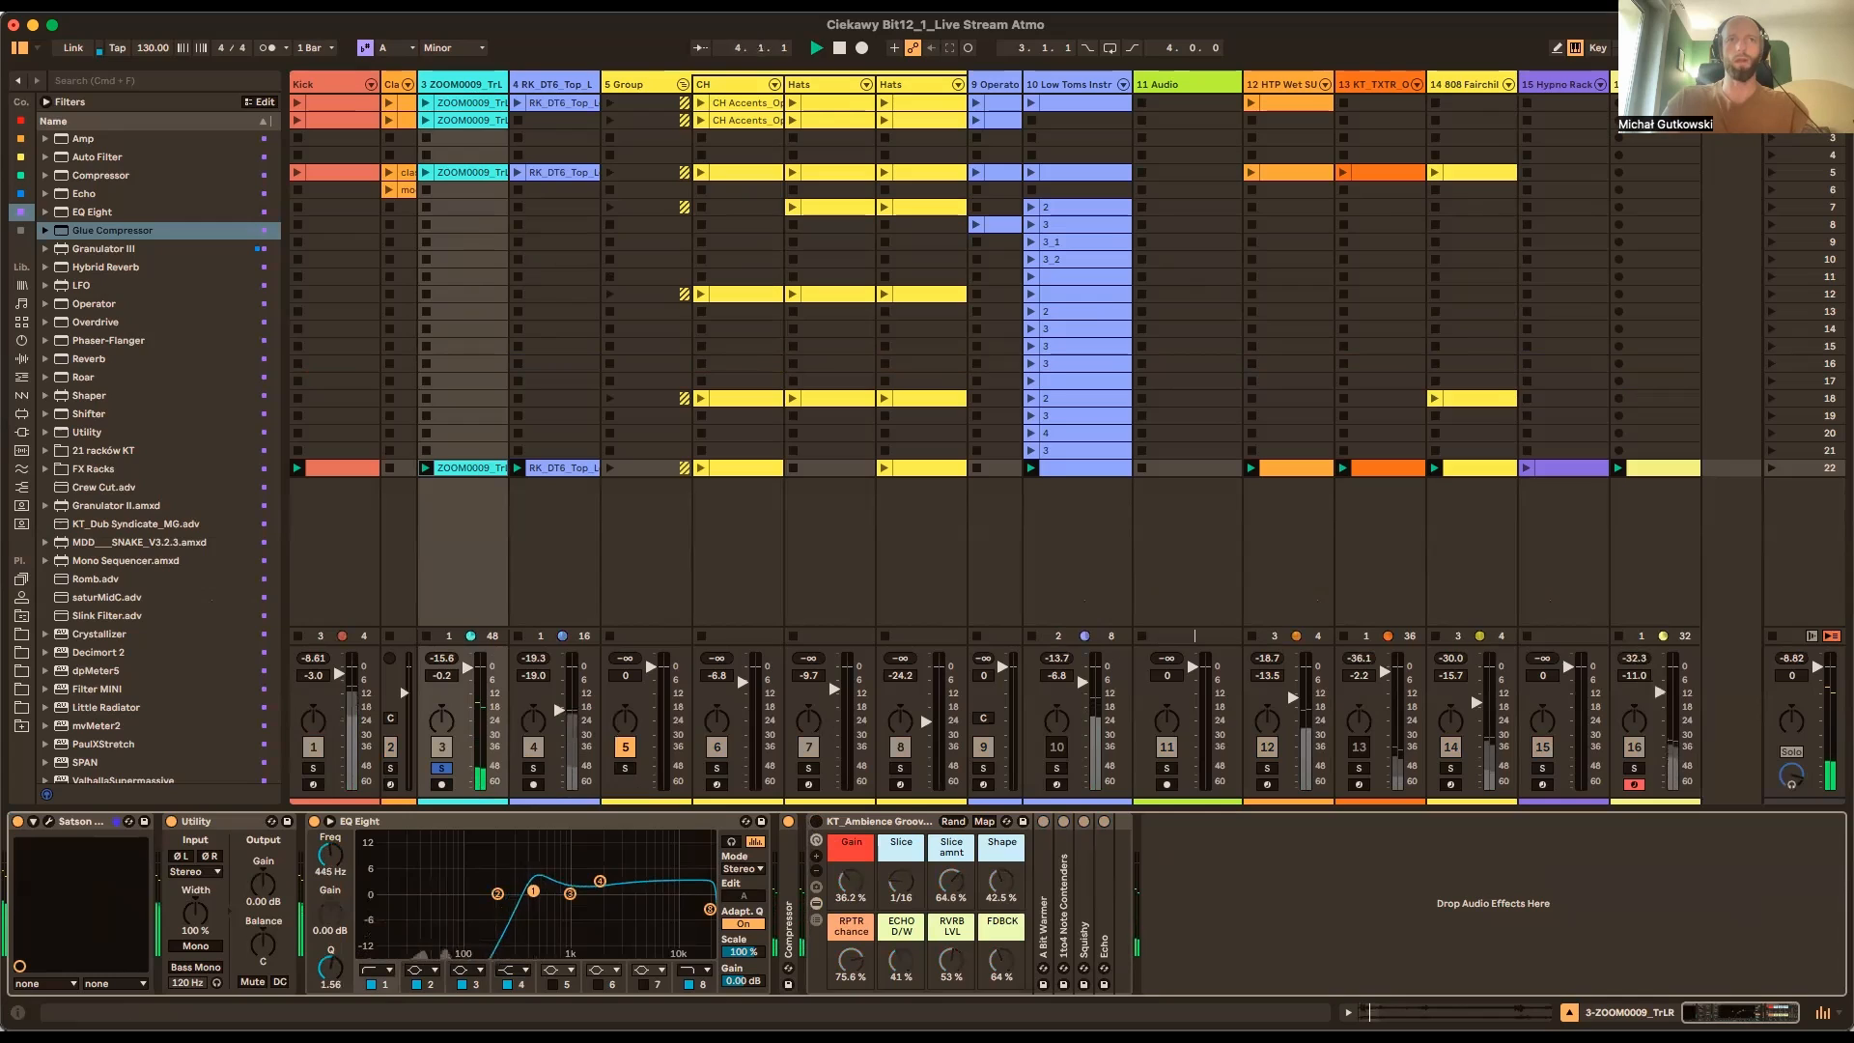
# Reopen the ZOOM0009_TrLR clip and listen to it with the Wavetable track soloed alongside
pyautogui.doubleClick(458, 472)
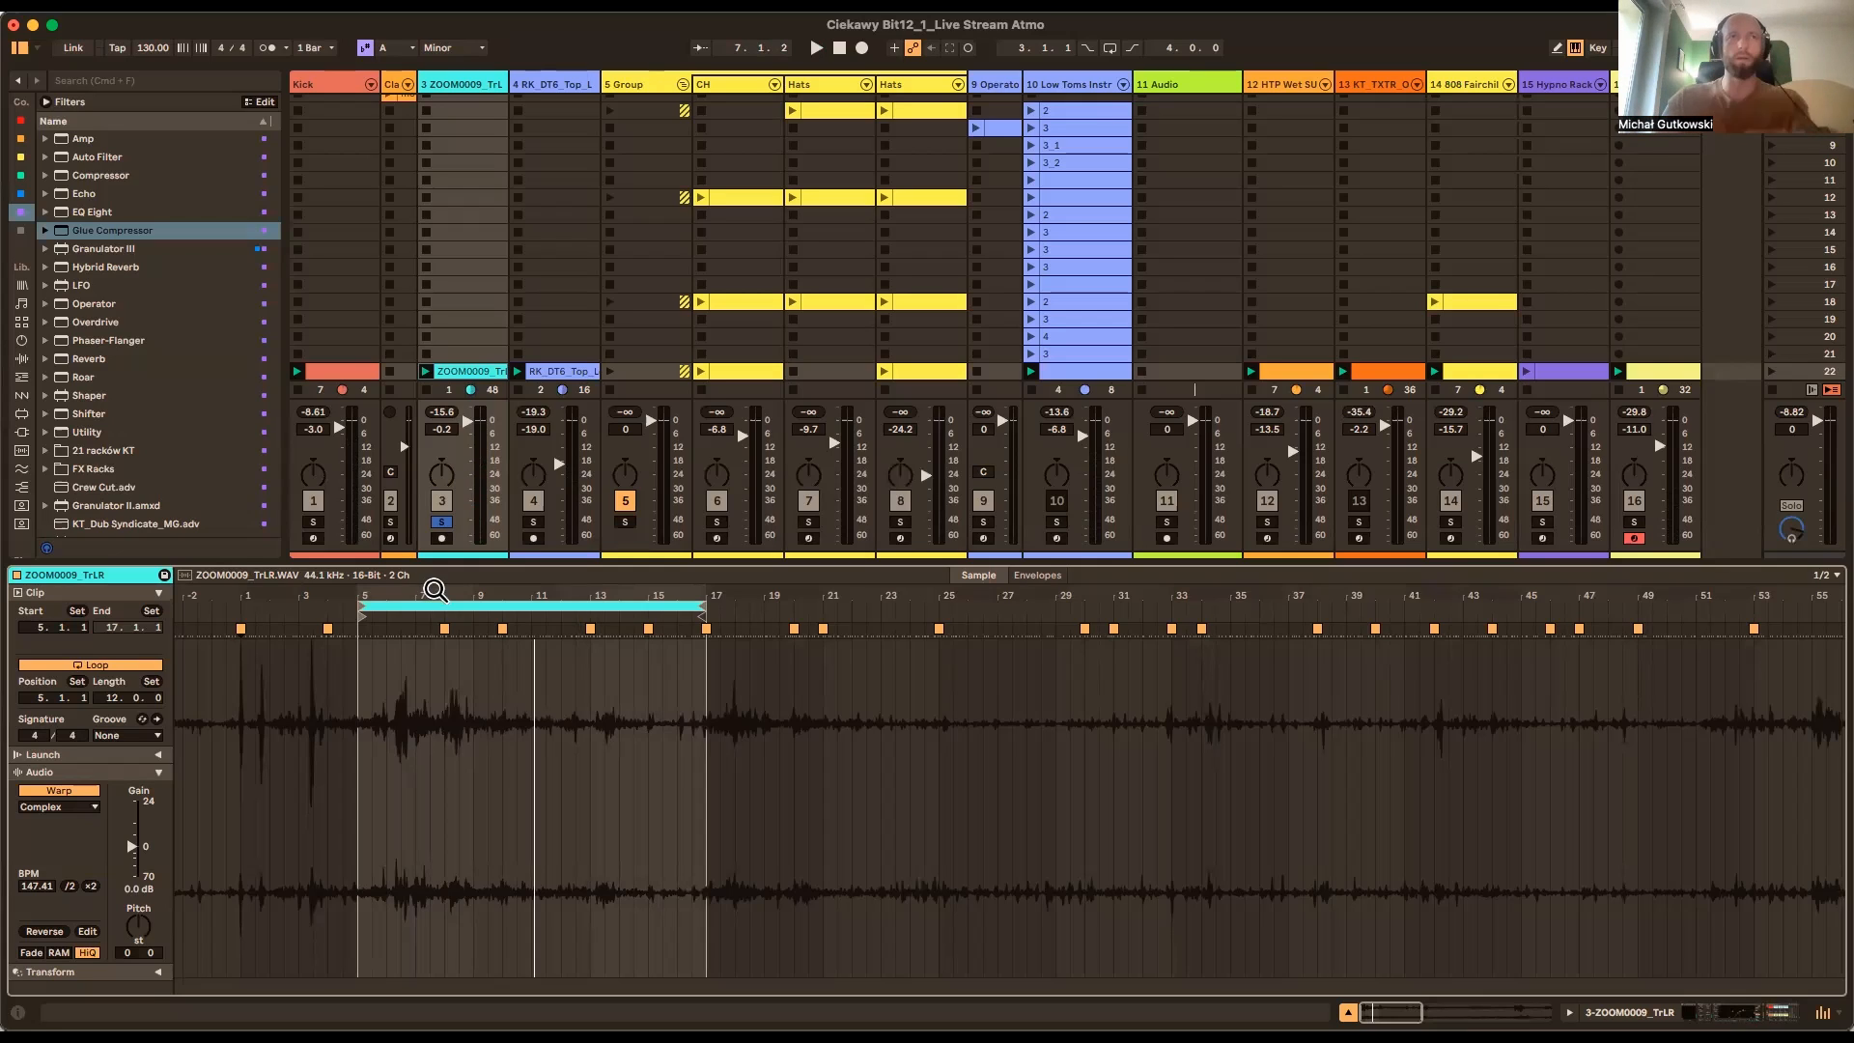
pyautogui.press('space')
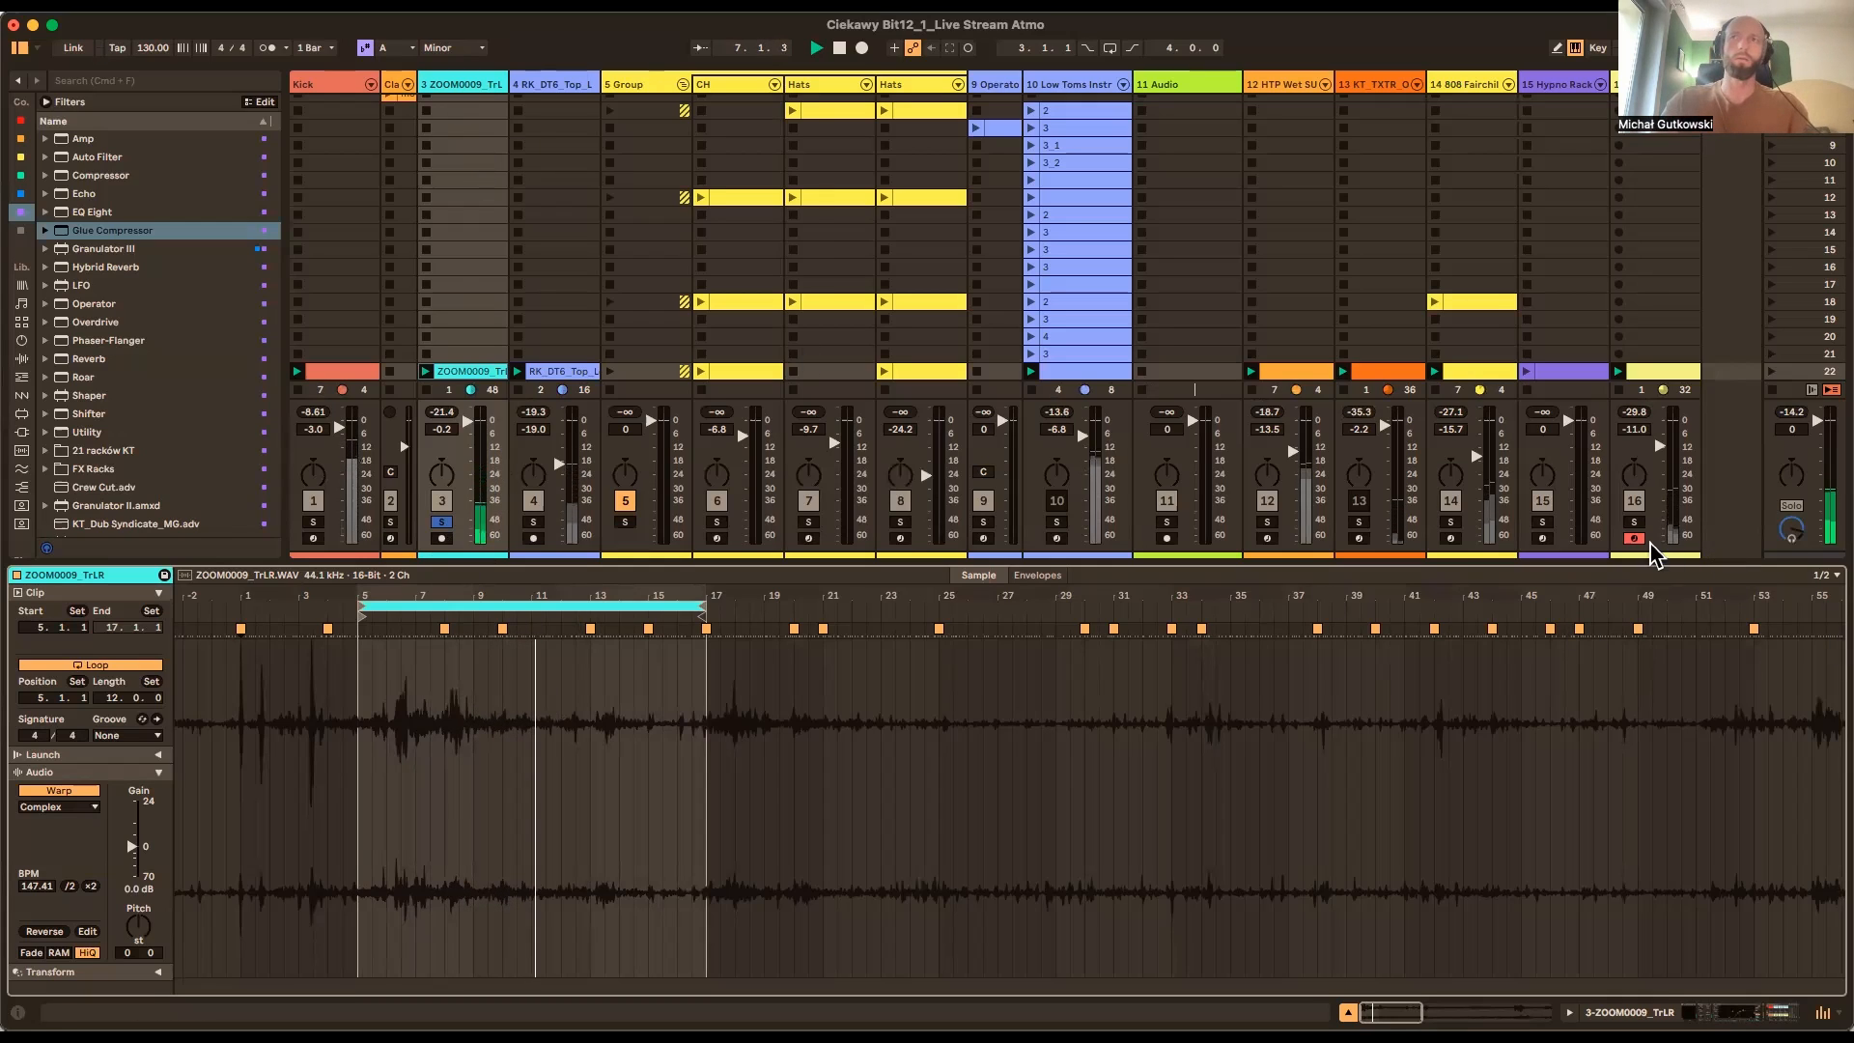
pyautogui.click(1633, 521)
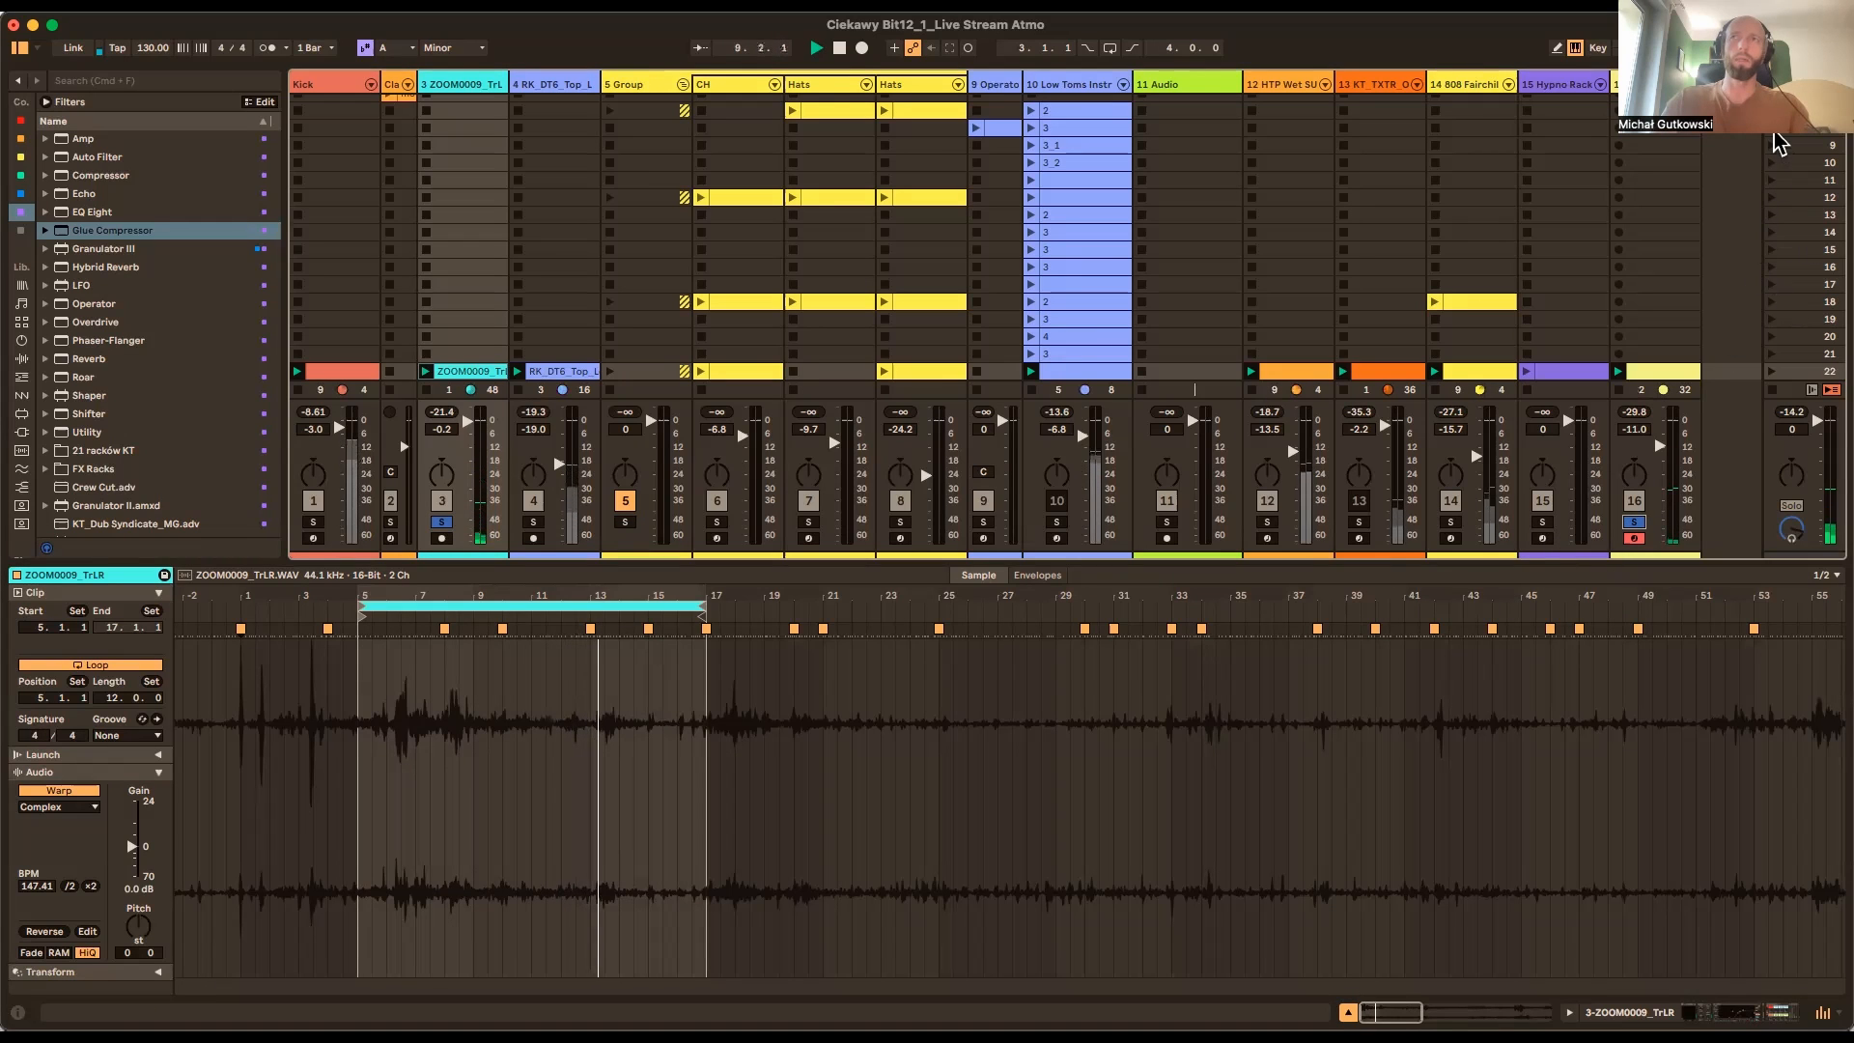
# Raise the makeup gain of the second Glue Compressor on the Main track to 7.14 dB
pyautogui.doubleClick(1789, 85)
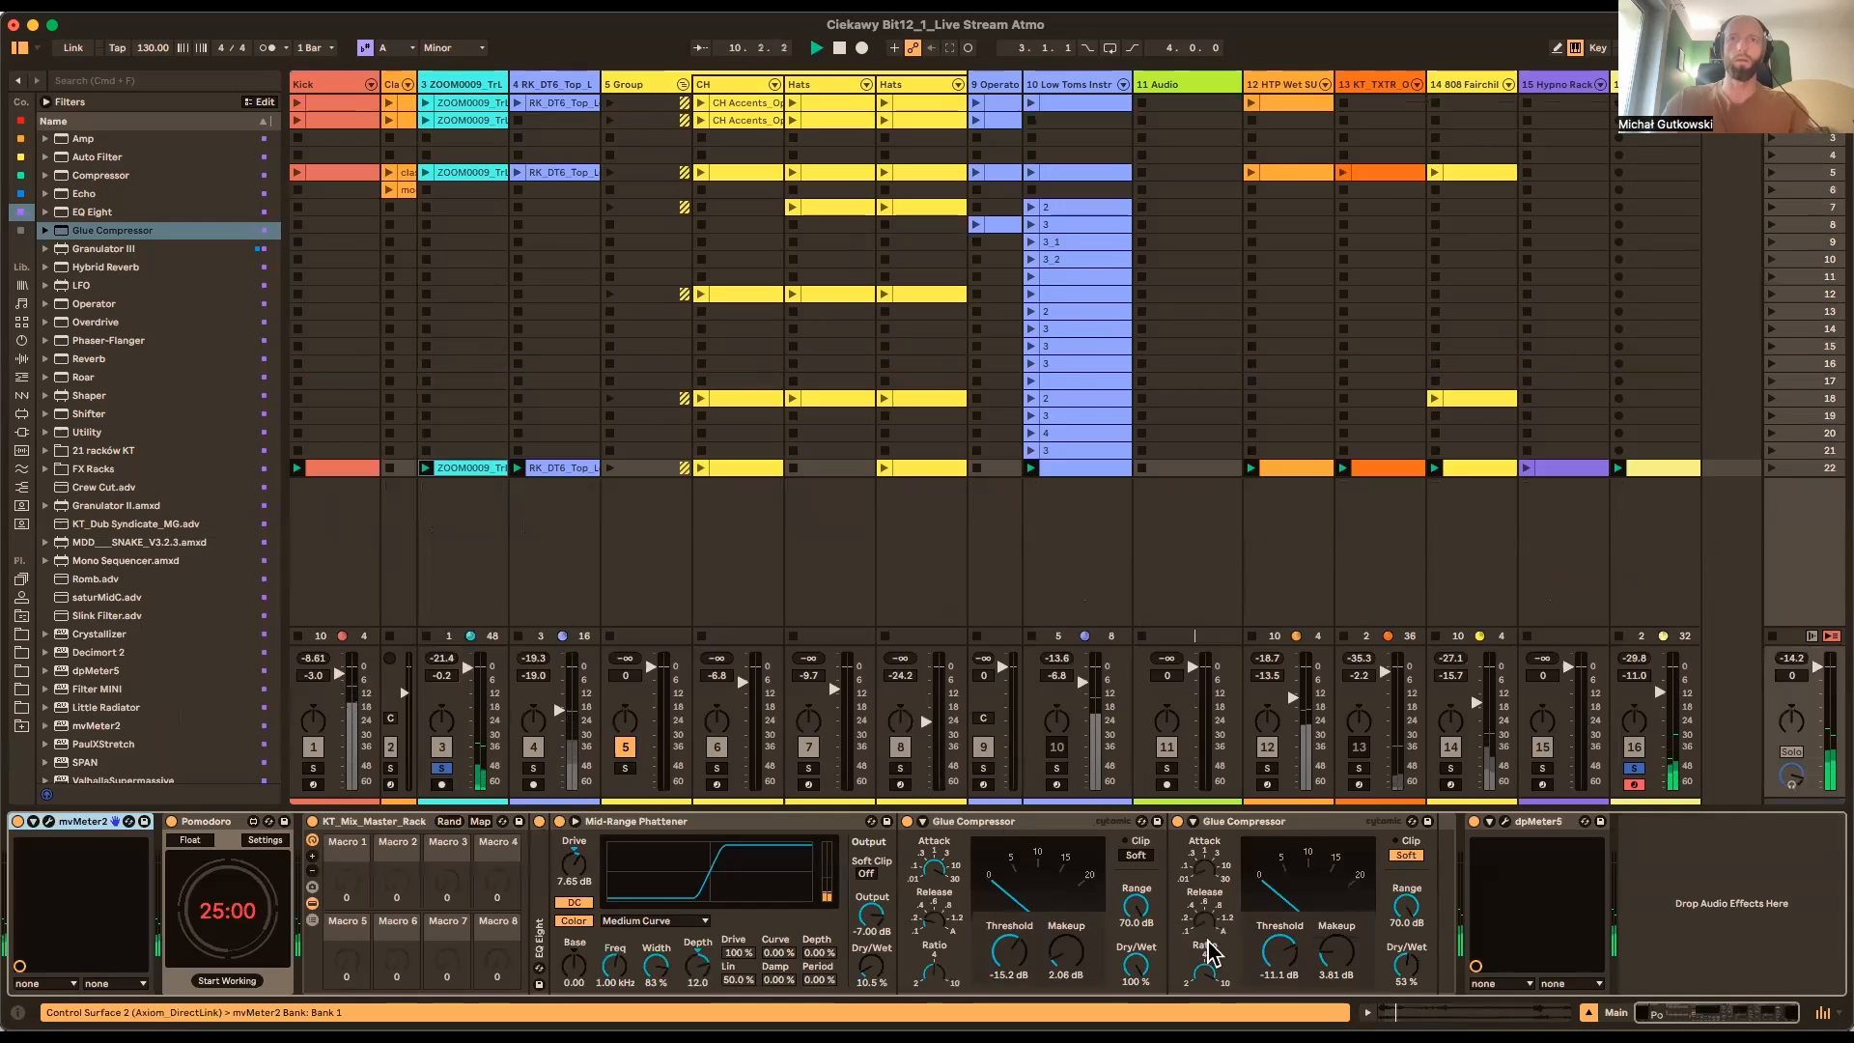
pyautogui.click(1324, 955)
pyautogui.moveTo(1335, 954); pyautogui.dragTo(1335, 946)
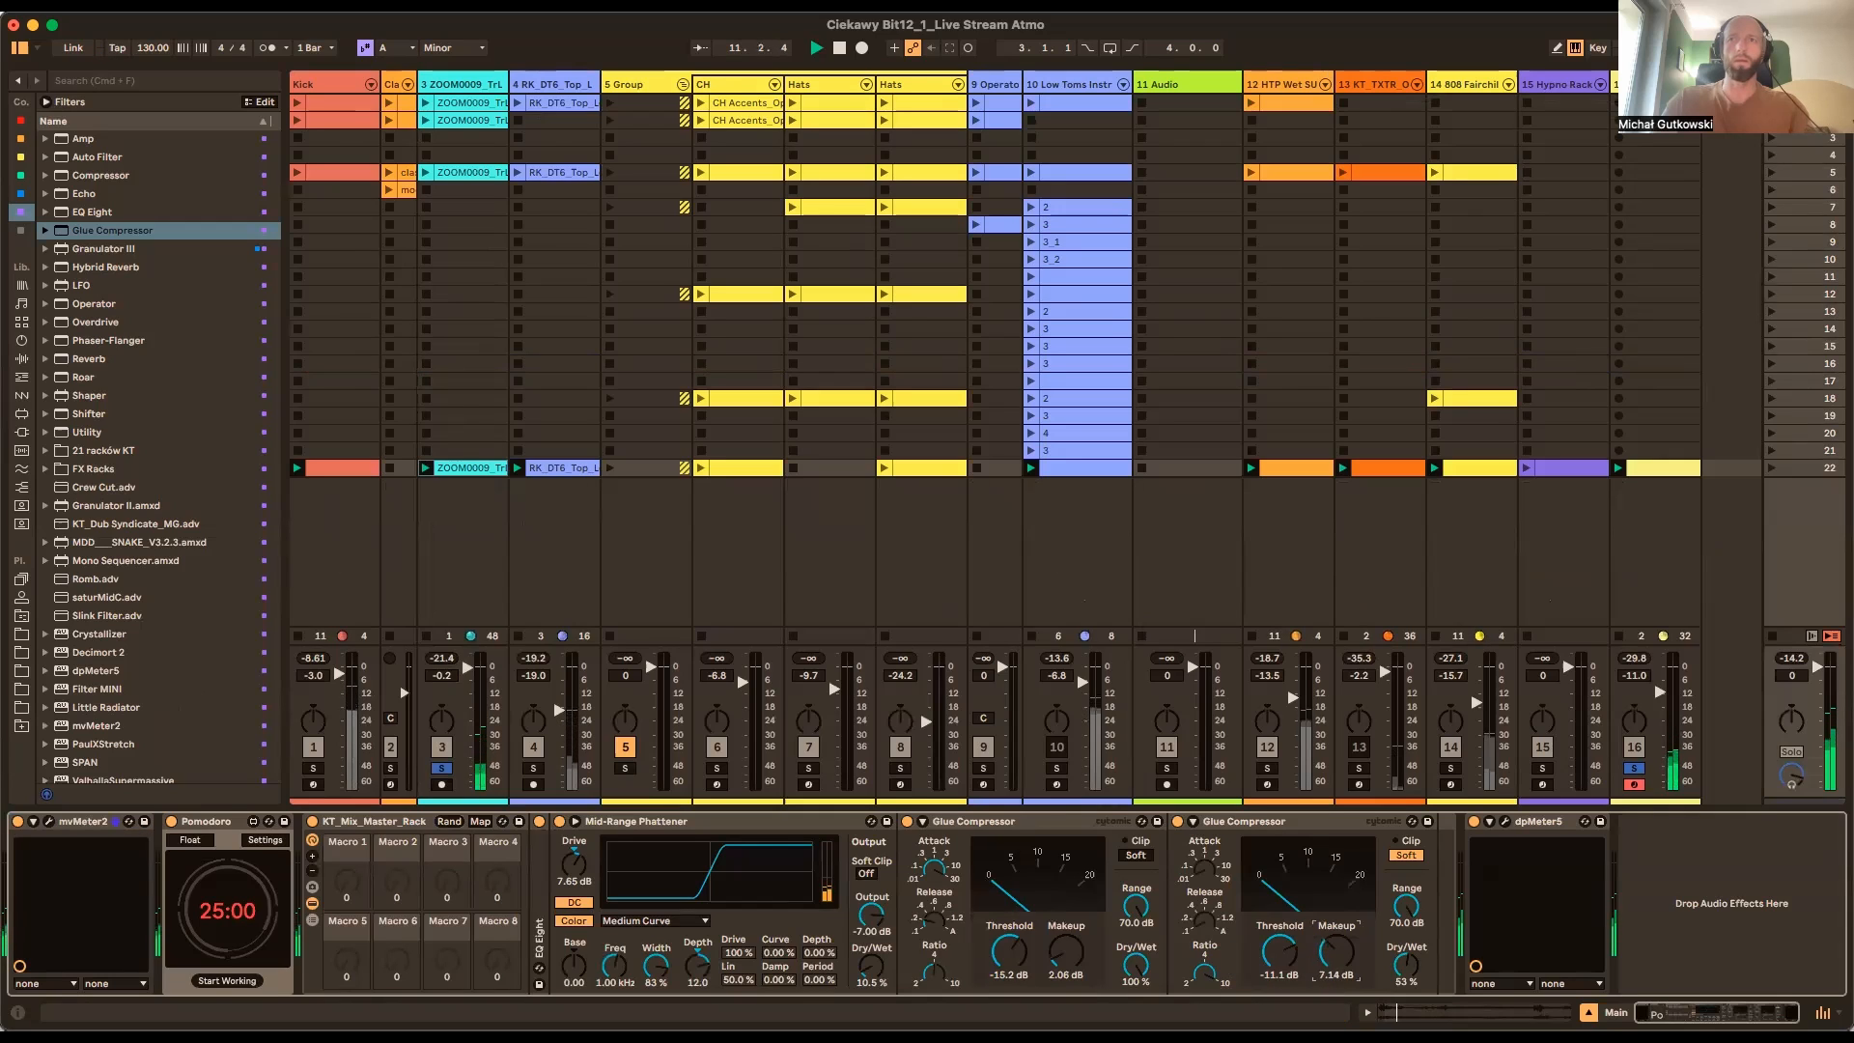
# Set the ZOOM0009_TrLR track's EQ Eight low-cut band 1 to 2.02 kHz
pyautogui.click(475, 93)
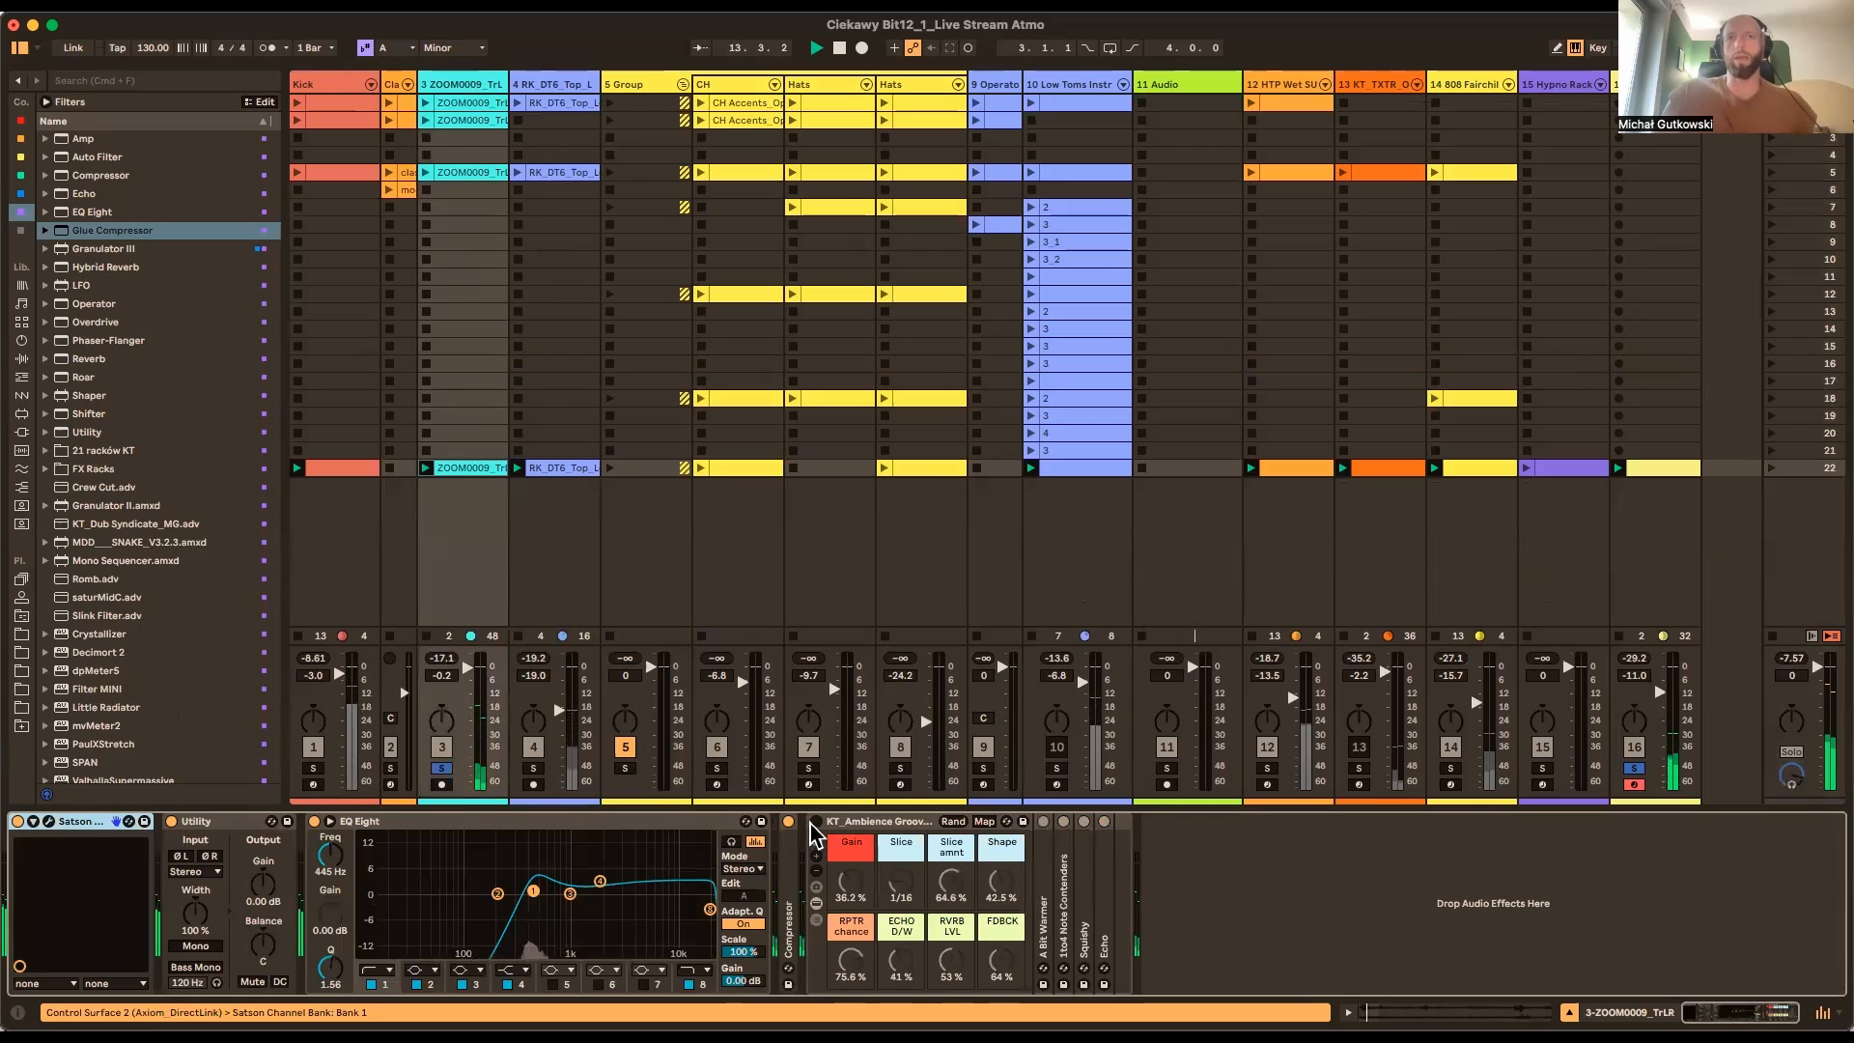
pyautogui.doubleClick(850, 821)
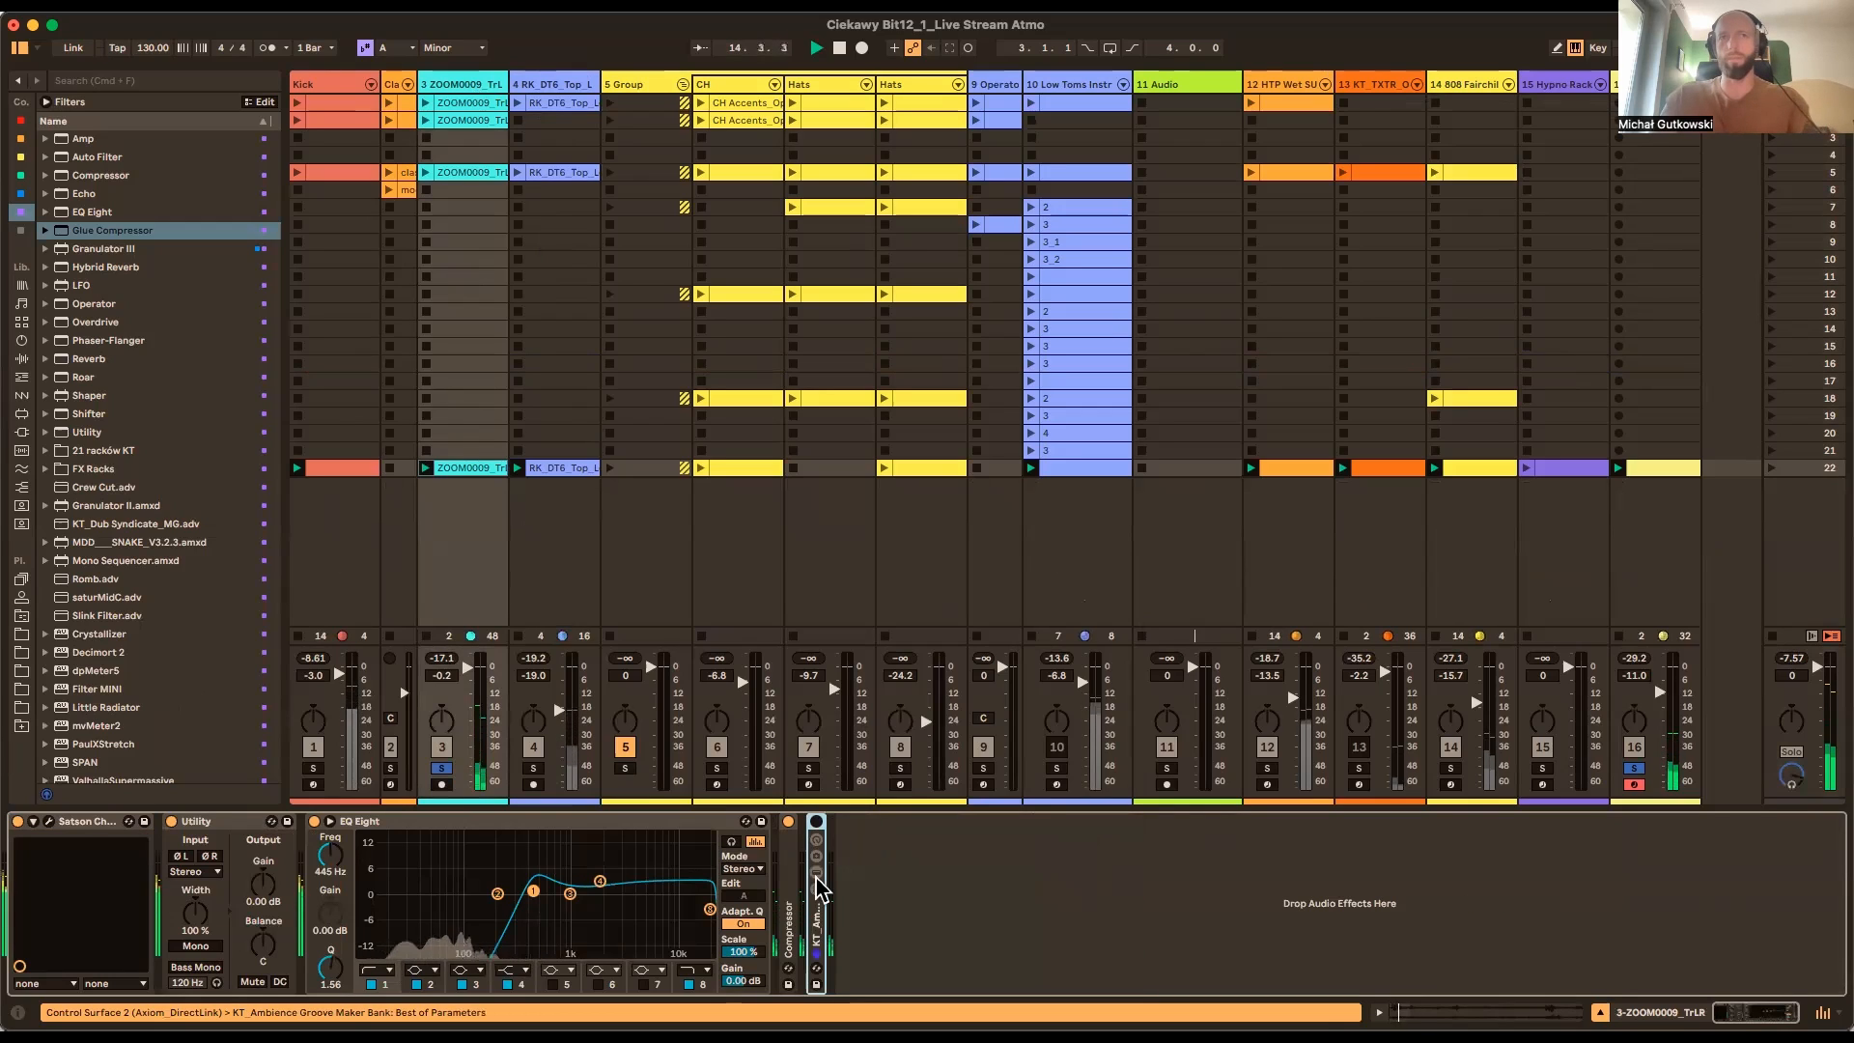
pyautogui.doubleClick(819, 929)
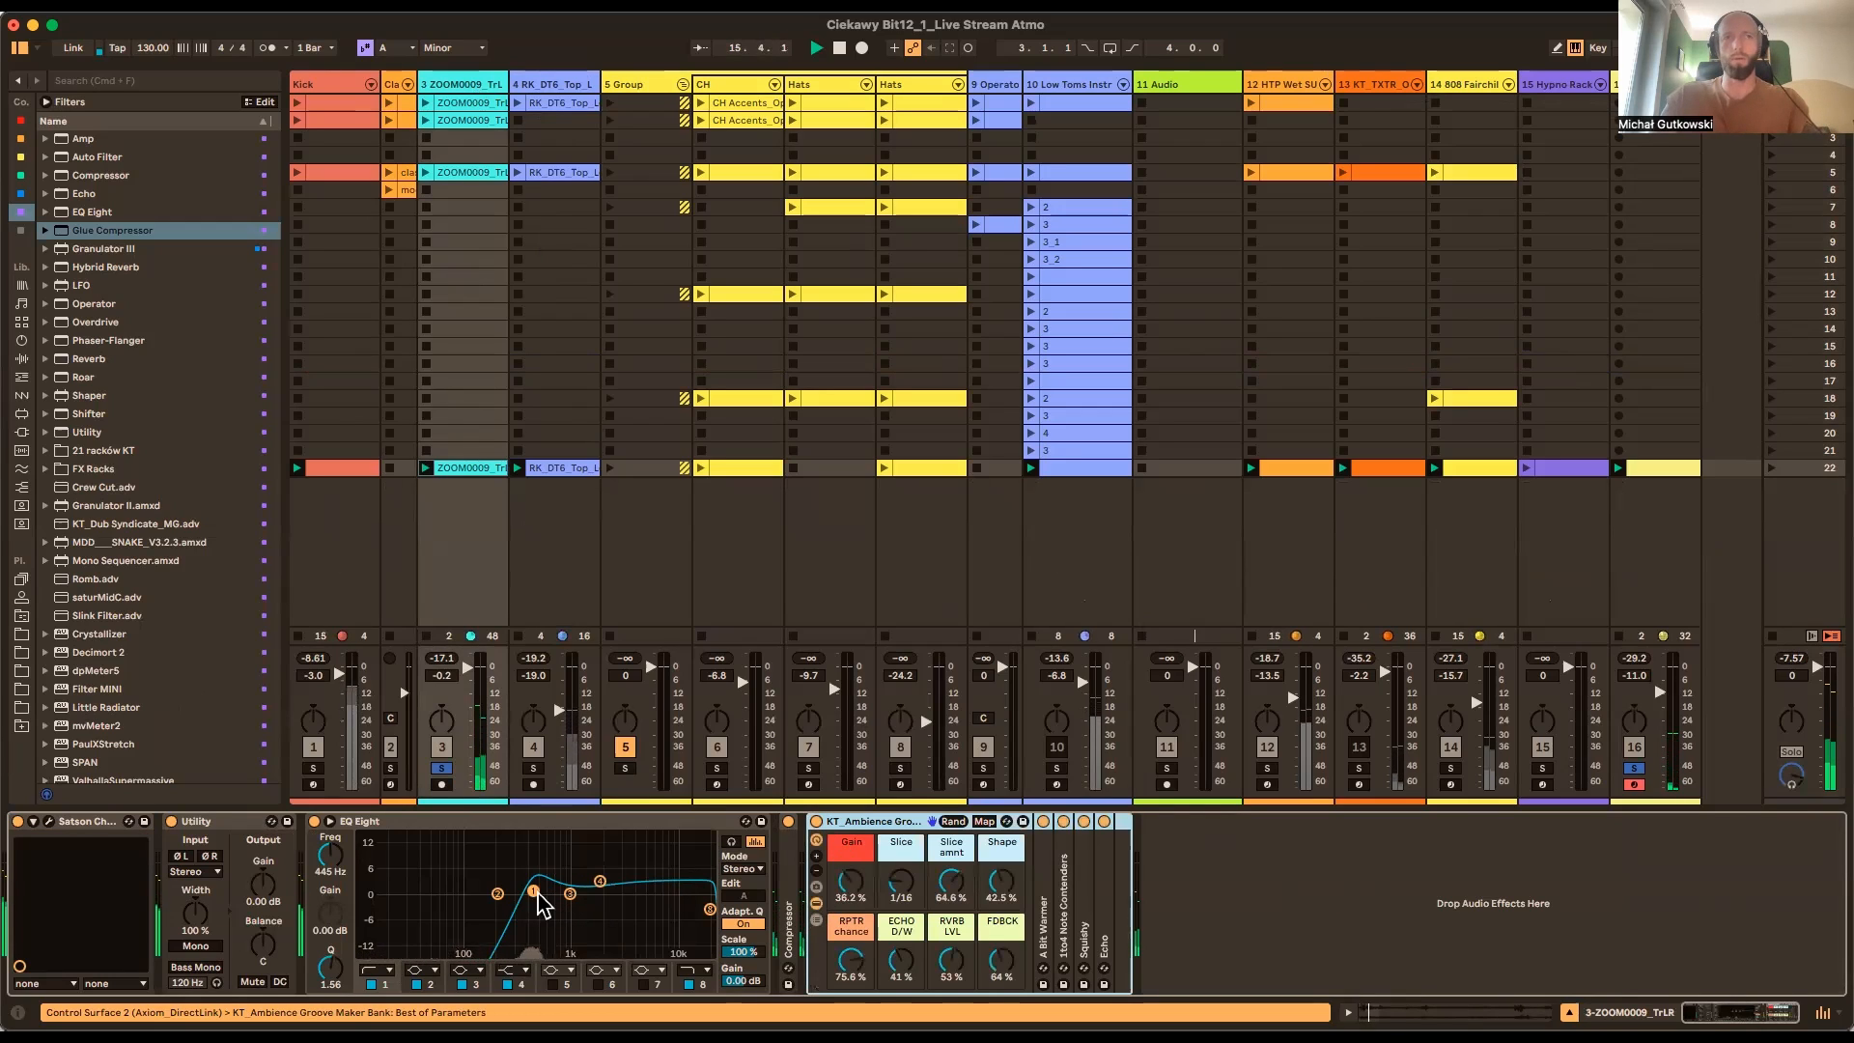
pyautogui.moveTo(547, 892); pyautogui.dragTo(602, 899)
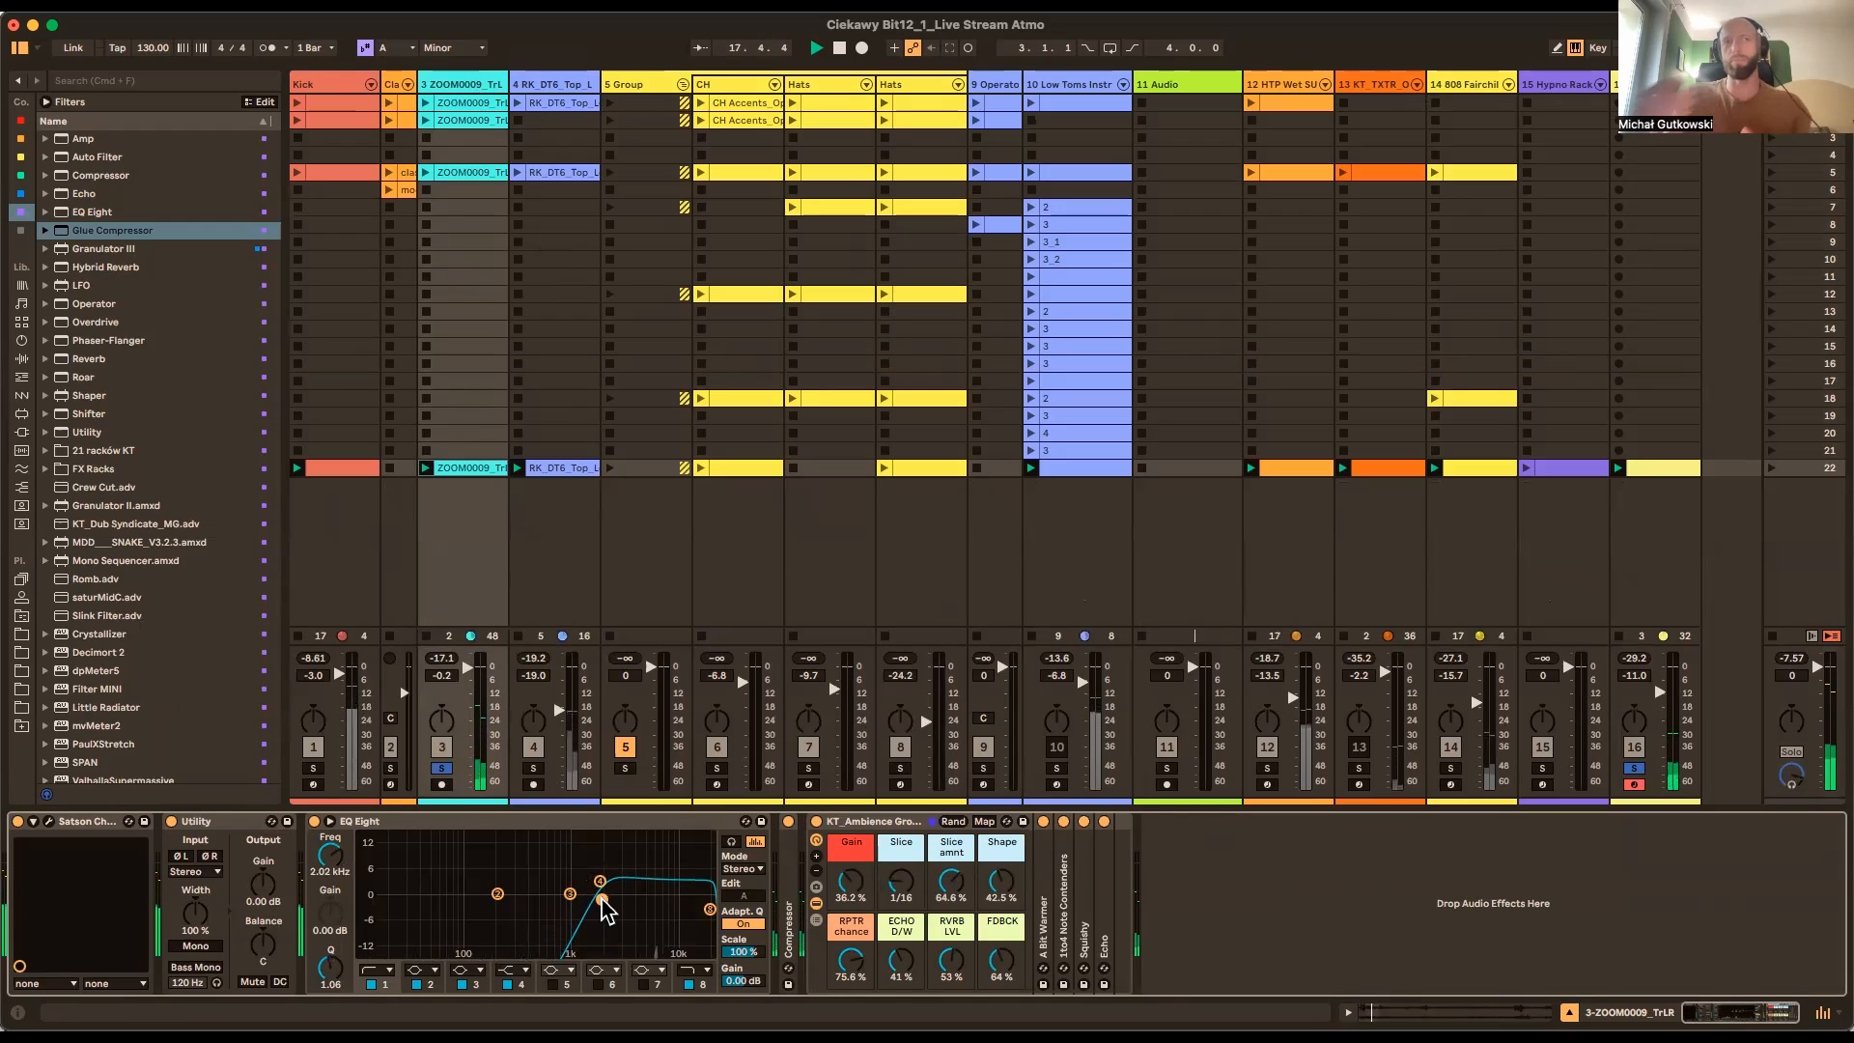
# Audition the Kick and KT_TXTR_Operator tracks in solo and examine the latter's scene 22 clip
pyautogui.click(313, 769)
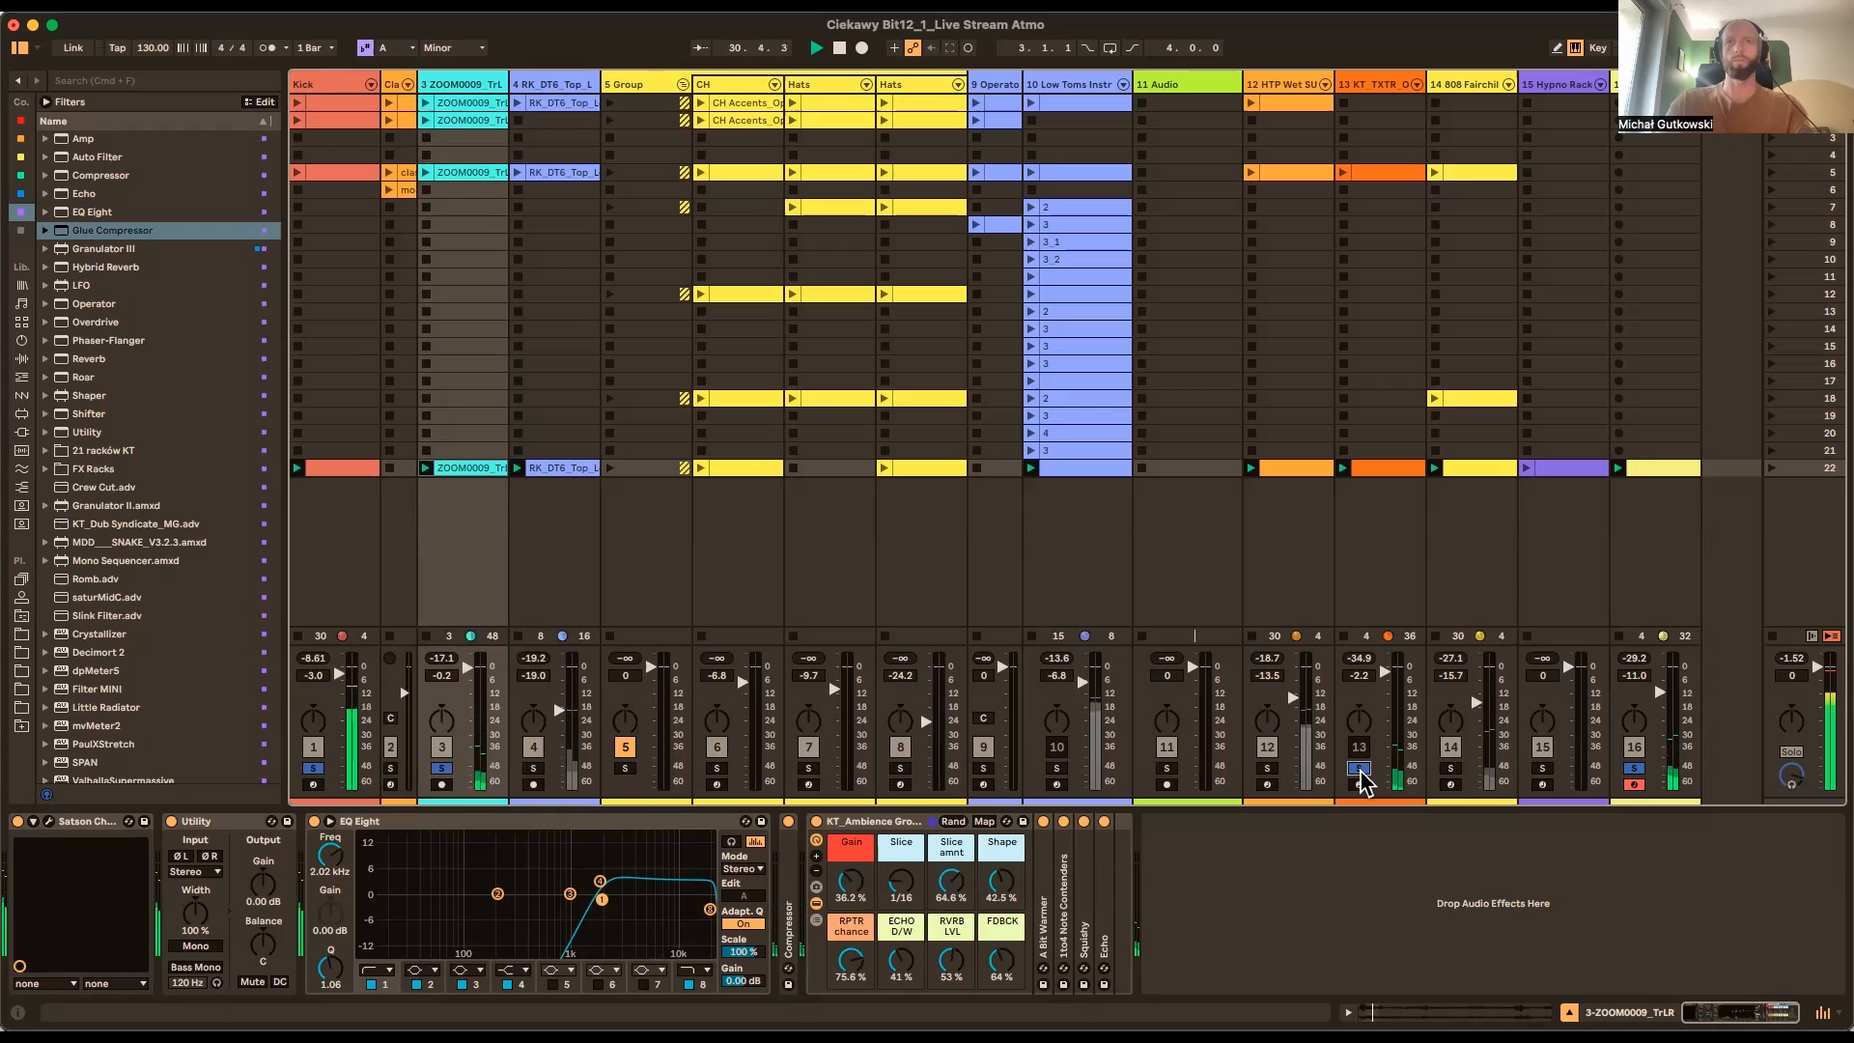
pyautogui.doubleClick(1381, 469)
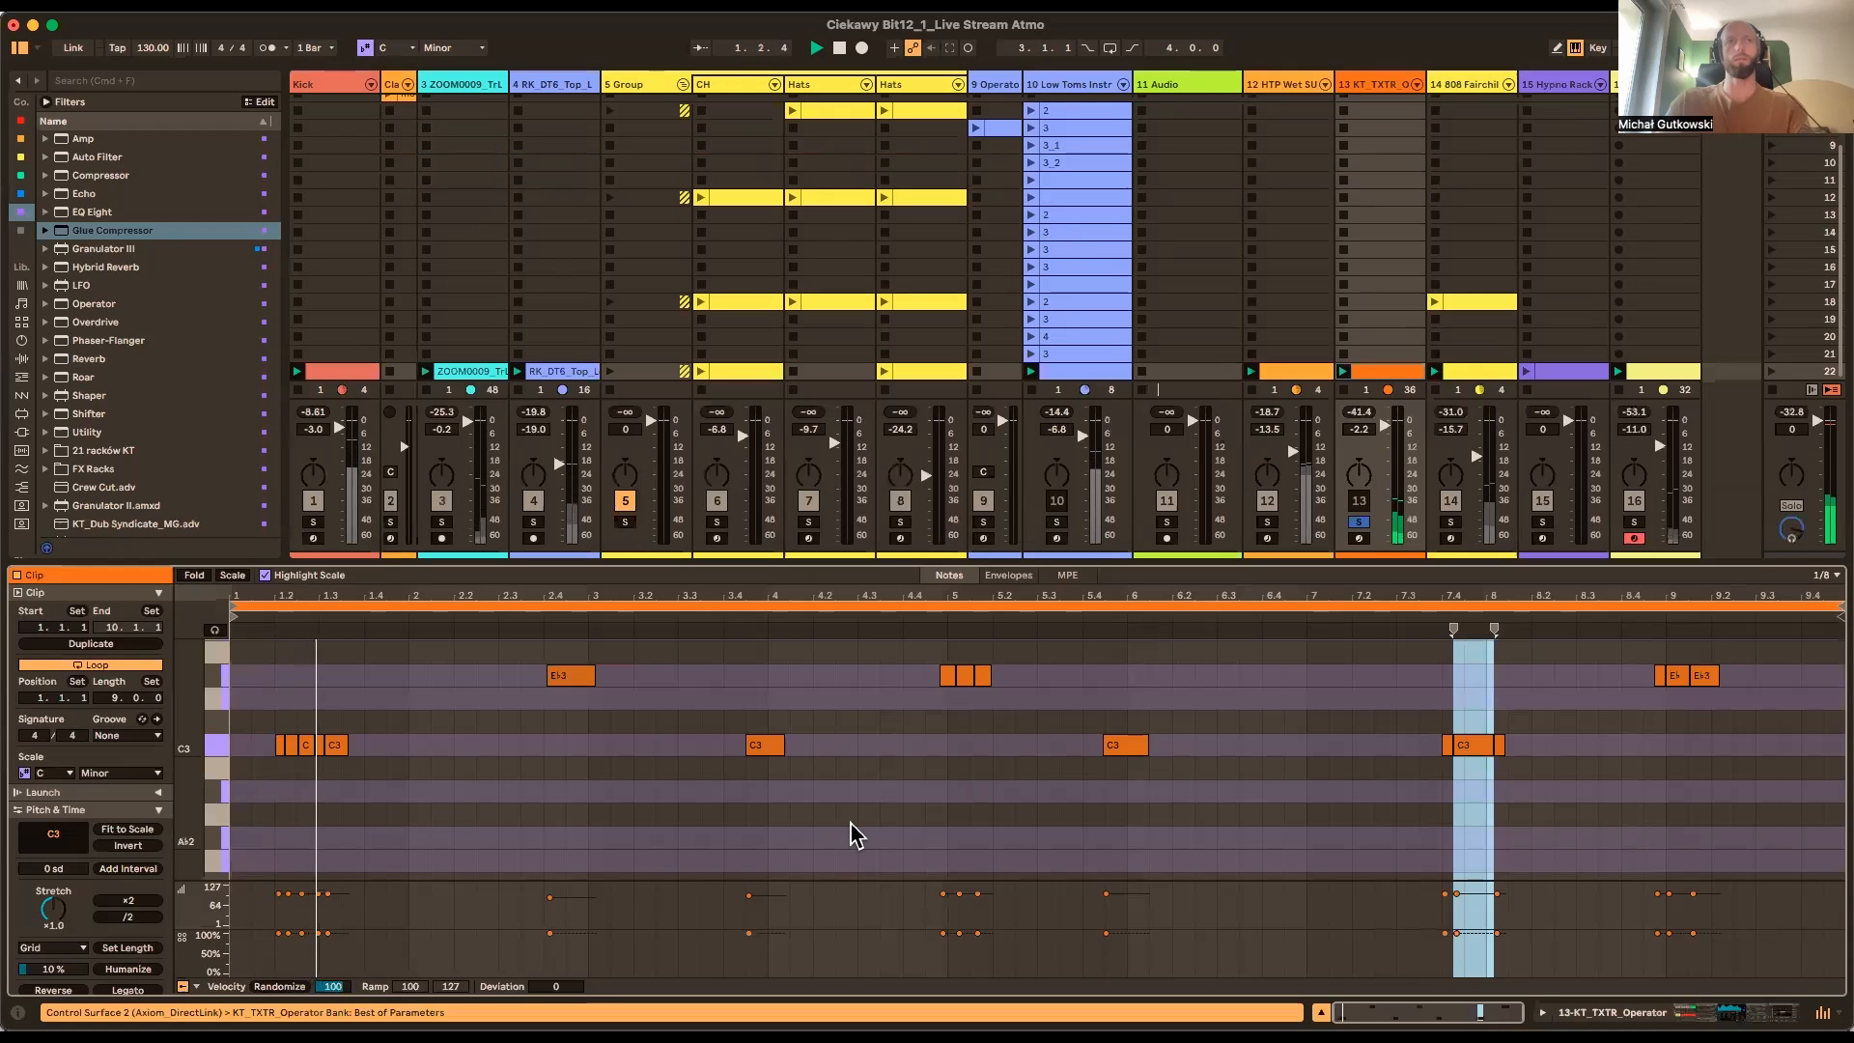
pyautogui.press('space')
# Show the KT_TXTR_Operator device chain, arm the track for recording and reopen its scene 22 clip
pyautogui.doubleClick(1372, 86)
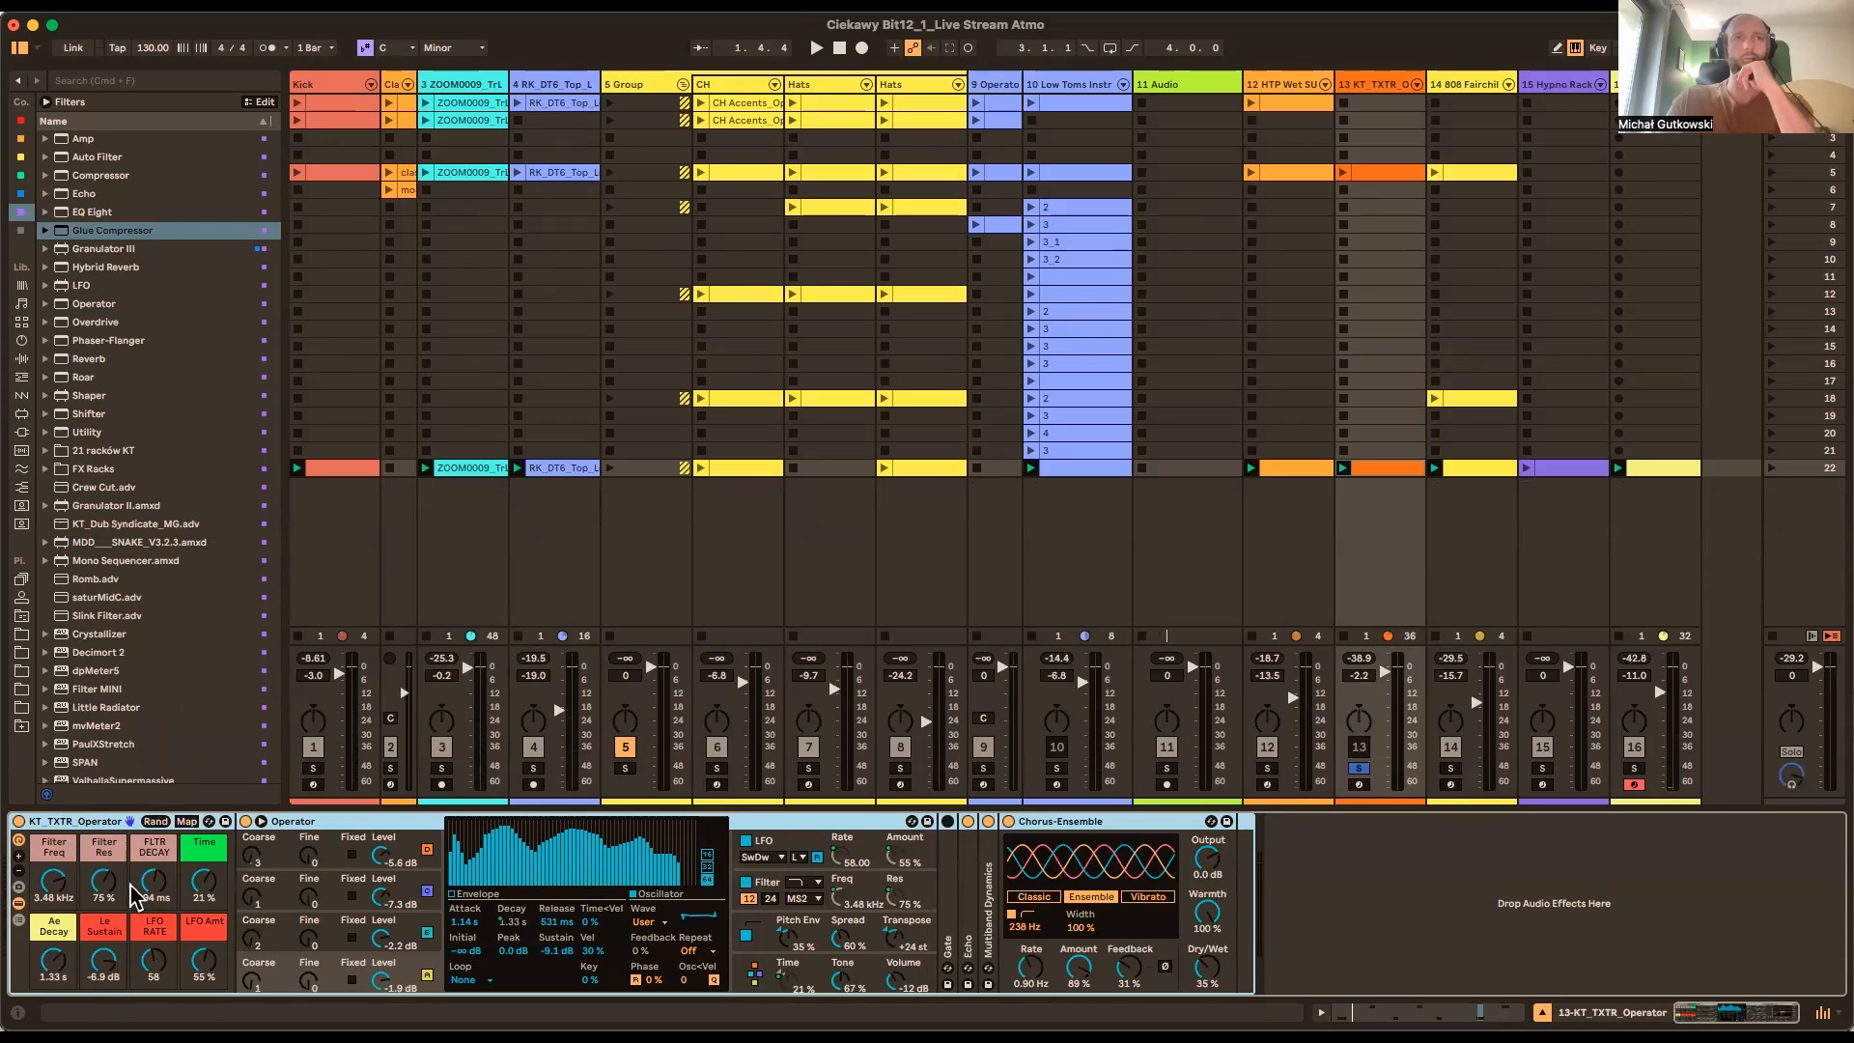
pyautogui.click(1361, 784)
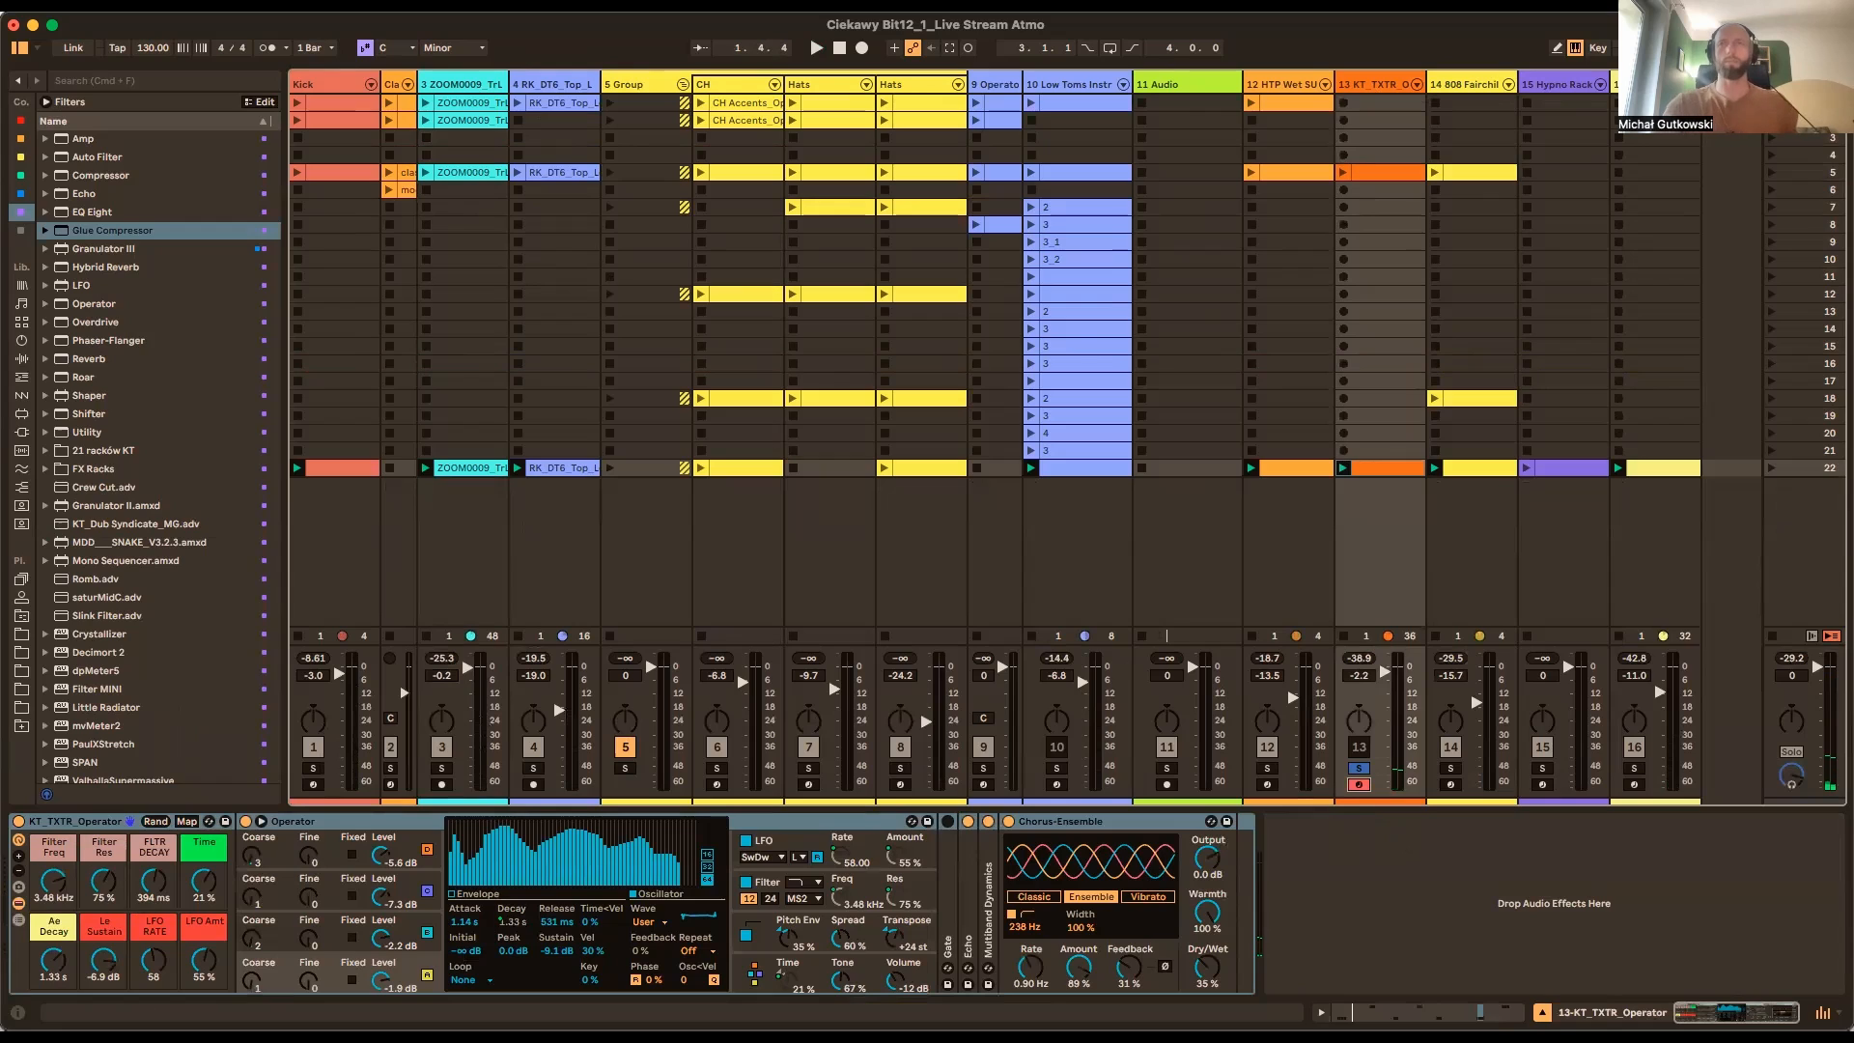
pyautogui.click(1383, 470)
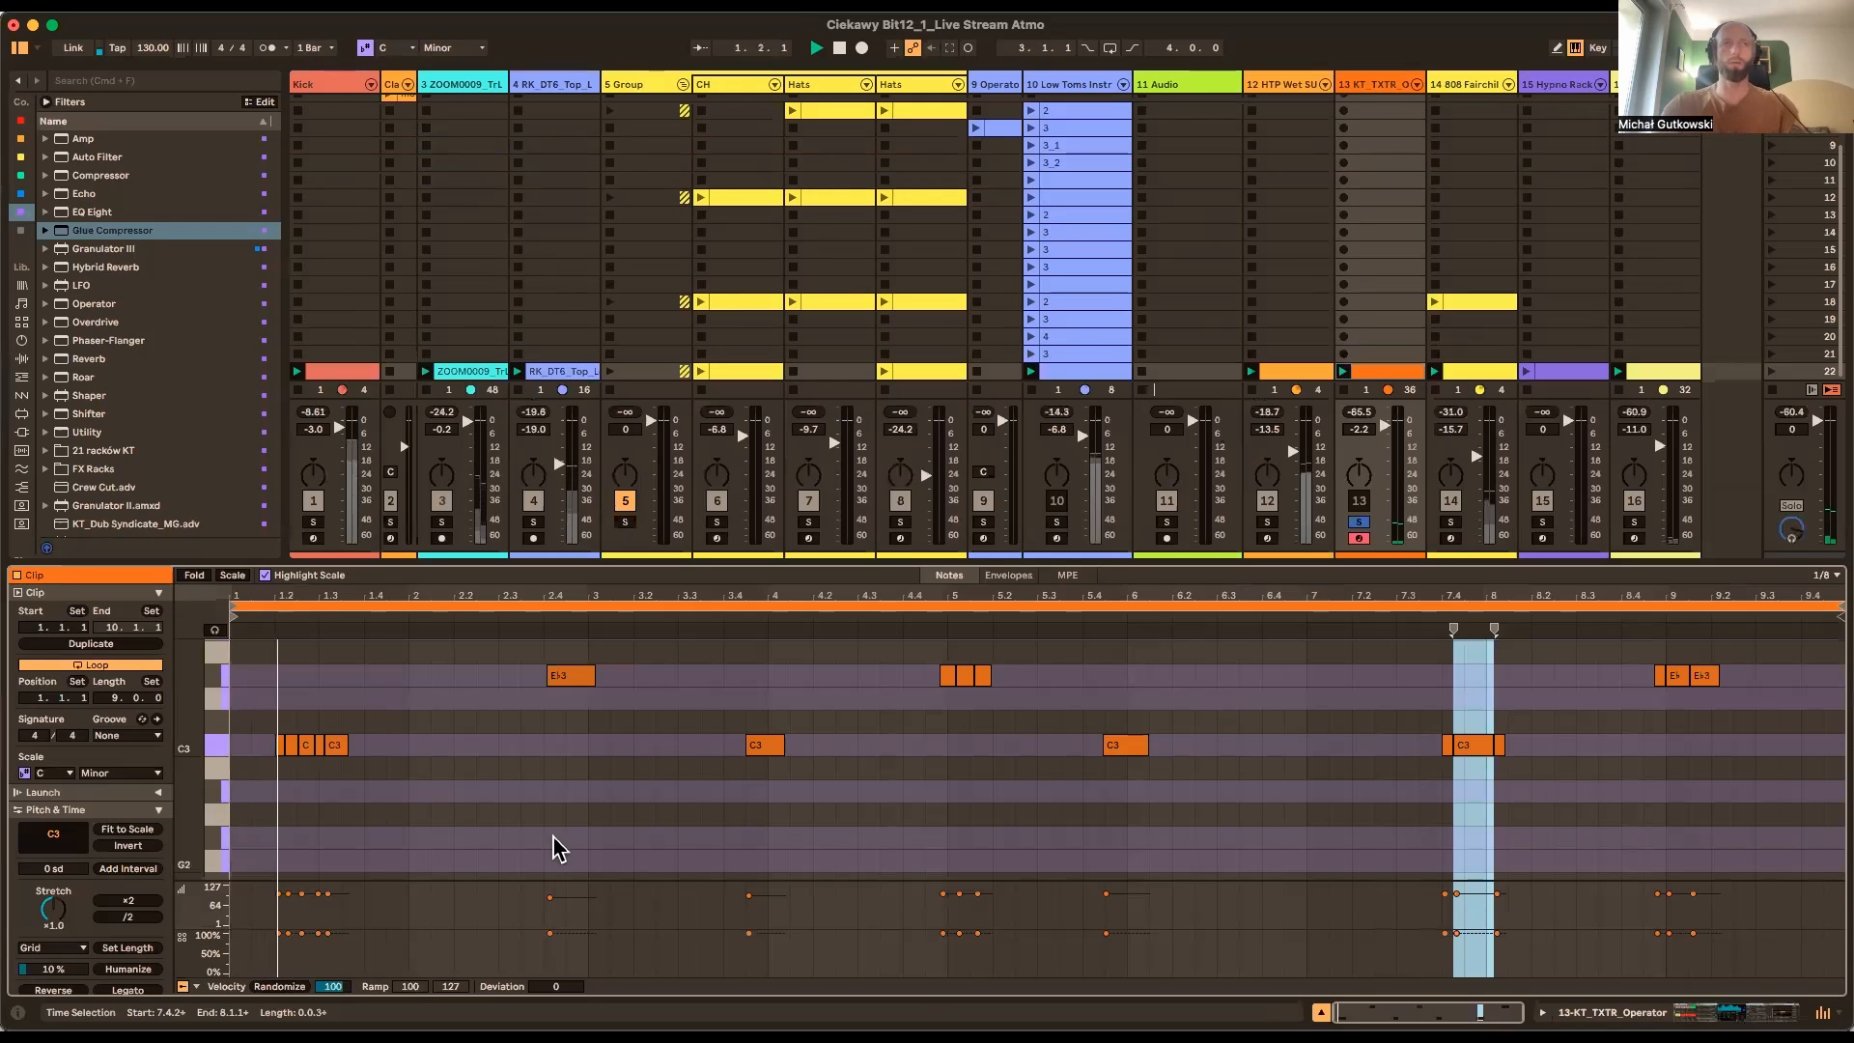
# Add an EQ Eight after the Chorus-Ensemble on the KT_TXTR_Operator track
pyautogui.click(1377, 85)
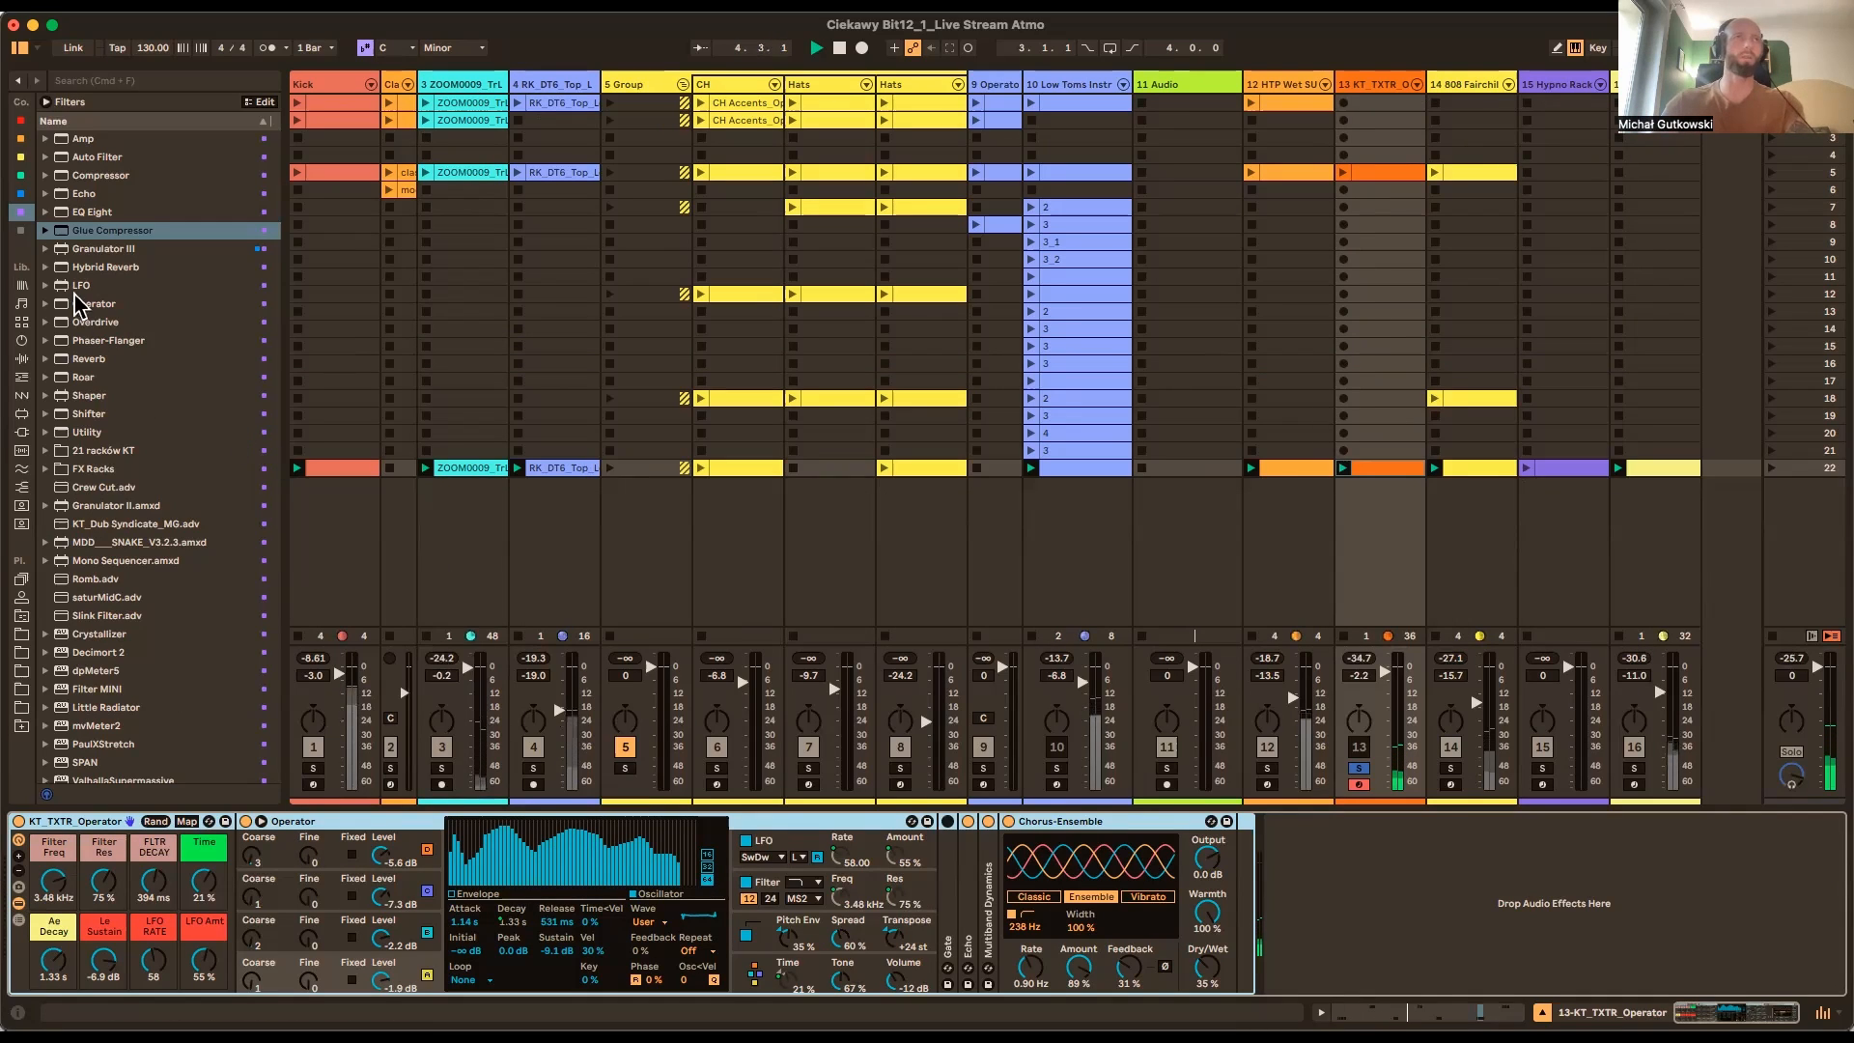
pyautogui.moveTo(77, 212); pyautogui.dragTo(1394, 882)
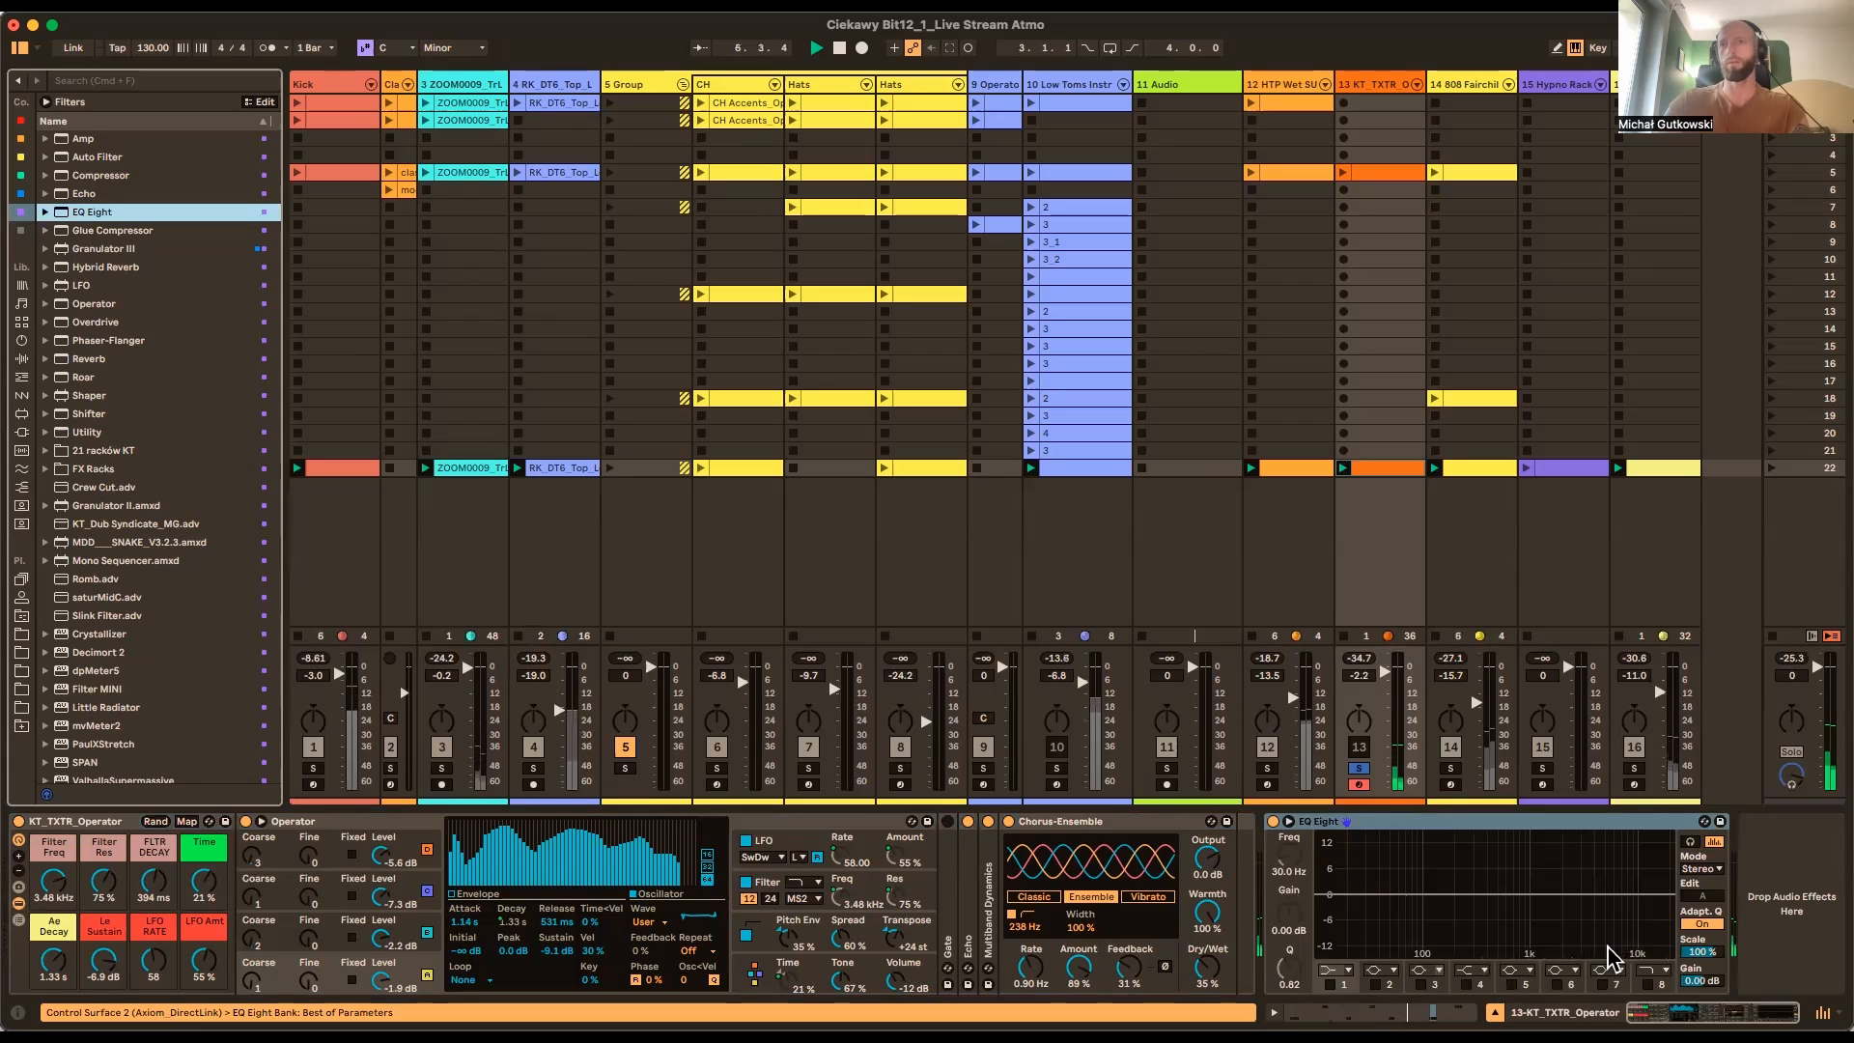
# Solo the Wavetable, ZOOM0009_TrLR and Kick tracks too and lower the KT_TXTR_Operator track volume to -8.5 dB
pyautogui.click(1633, 768)
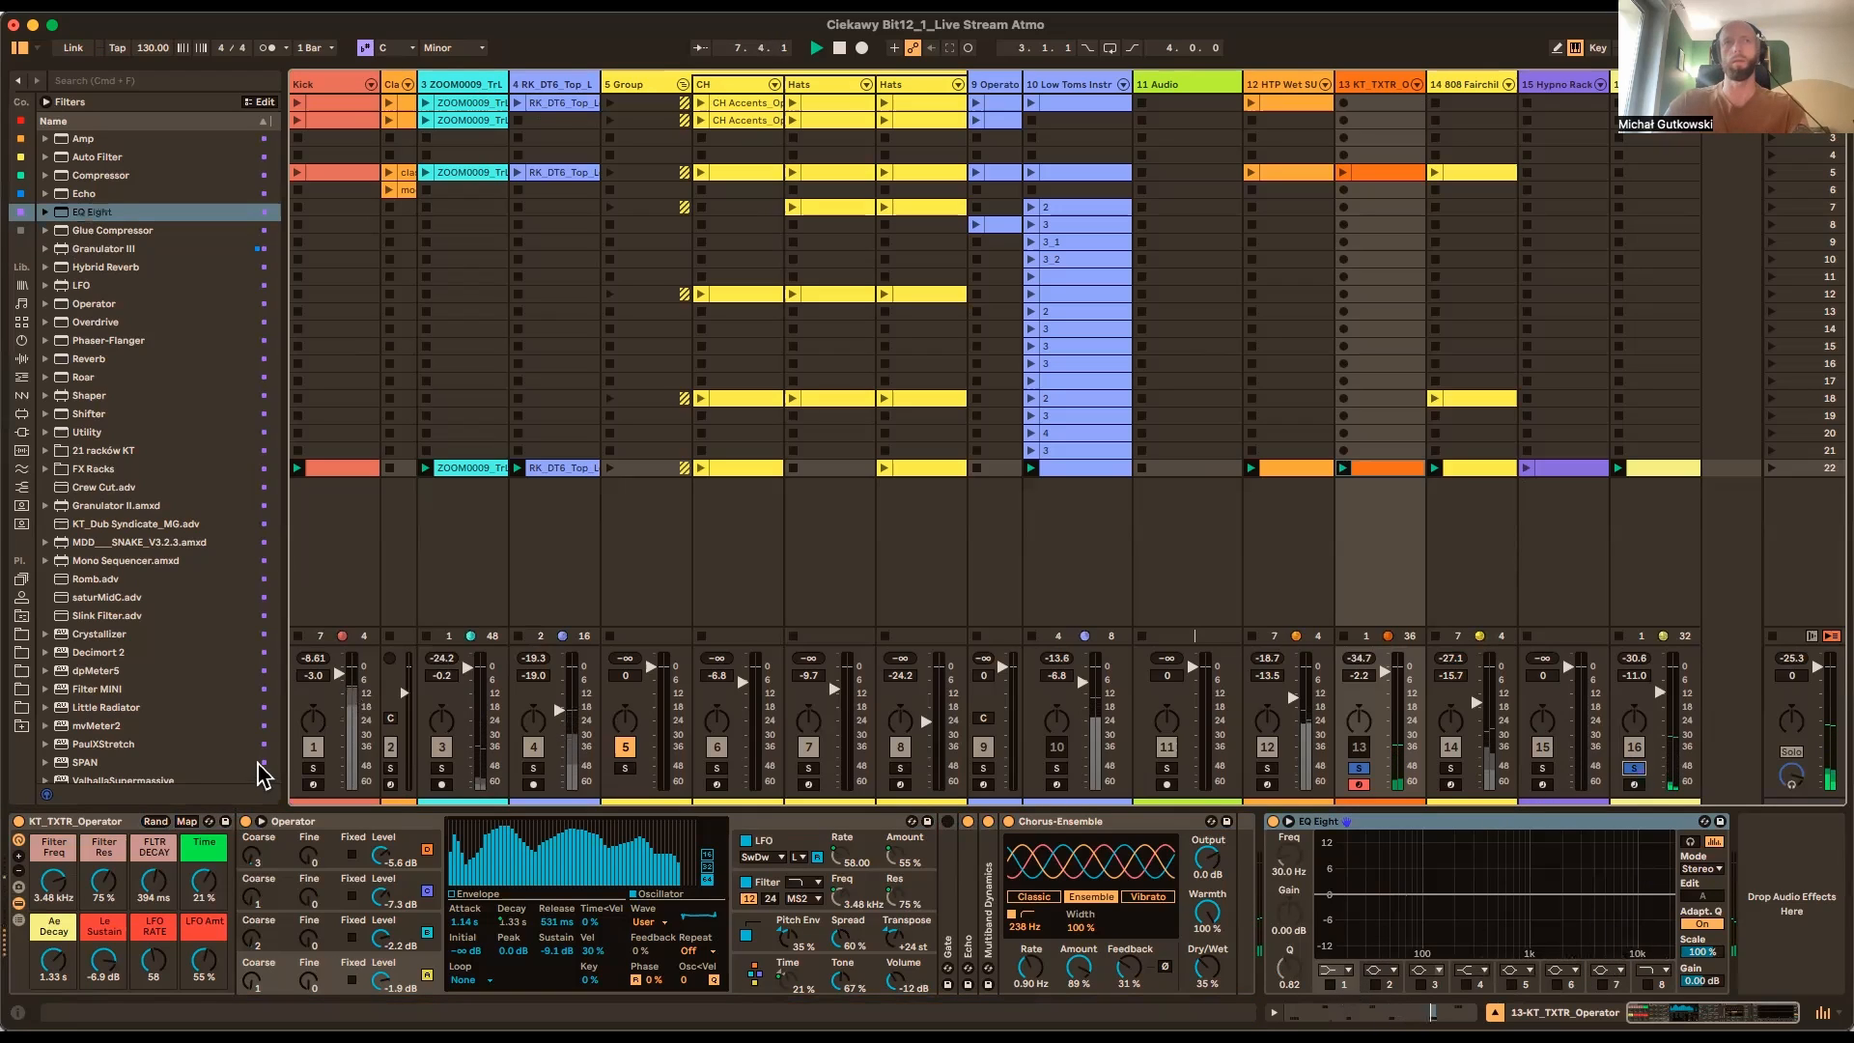
pyautogui.click(440, 768)
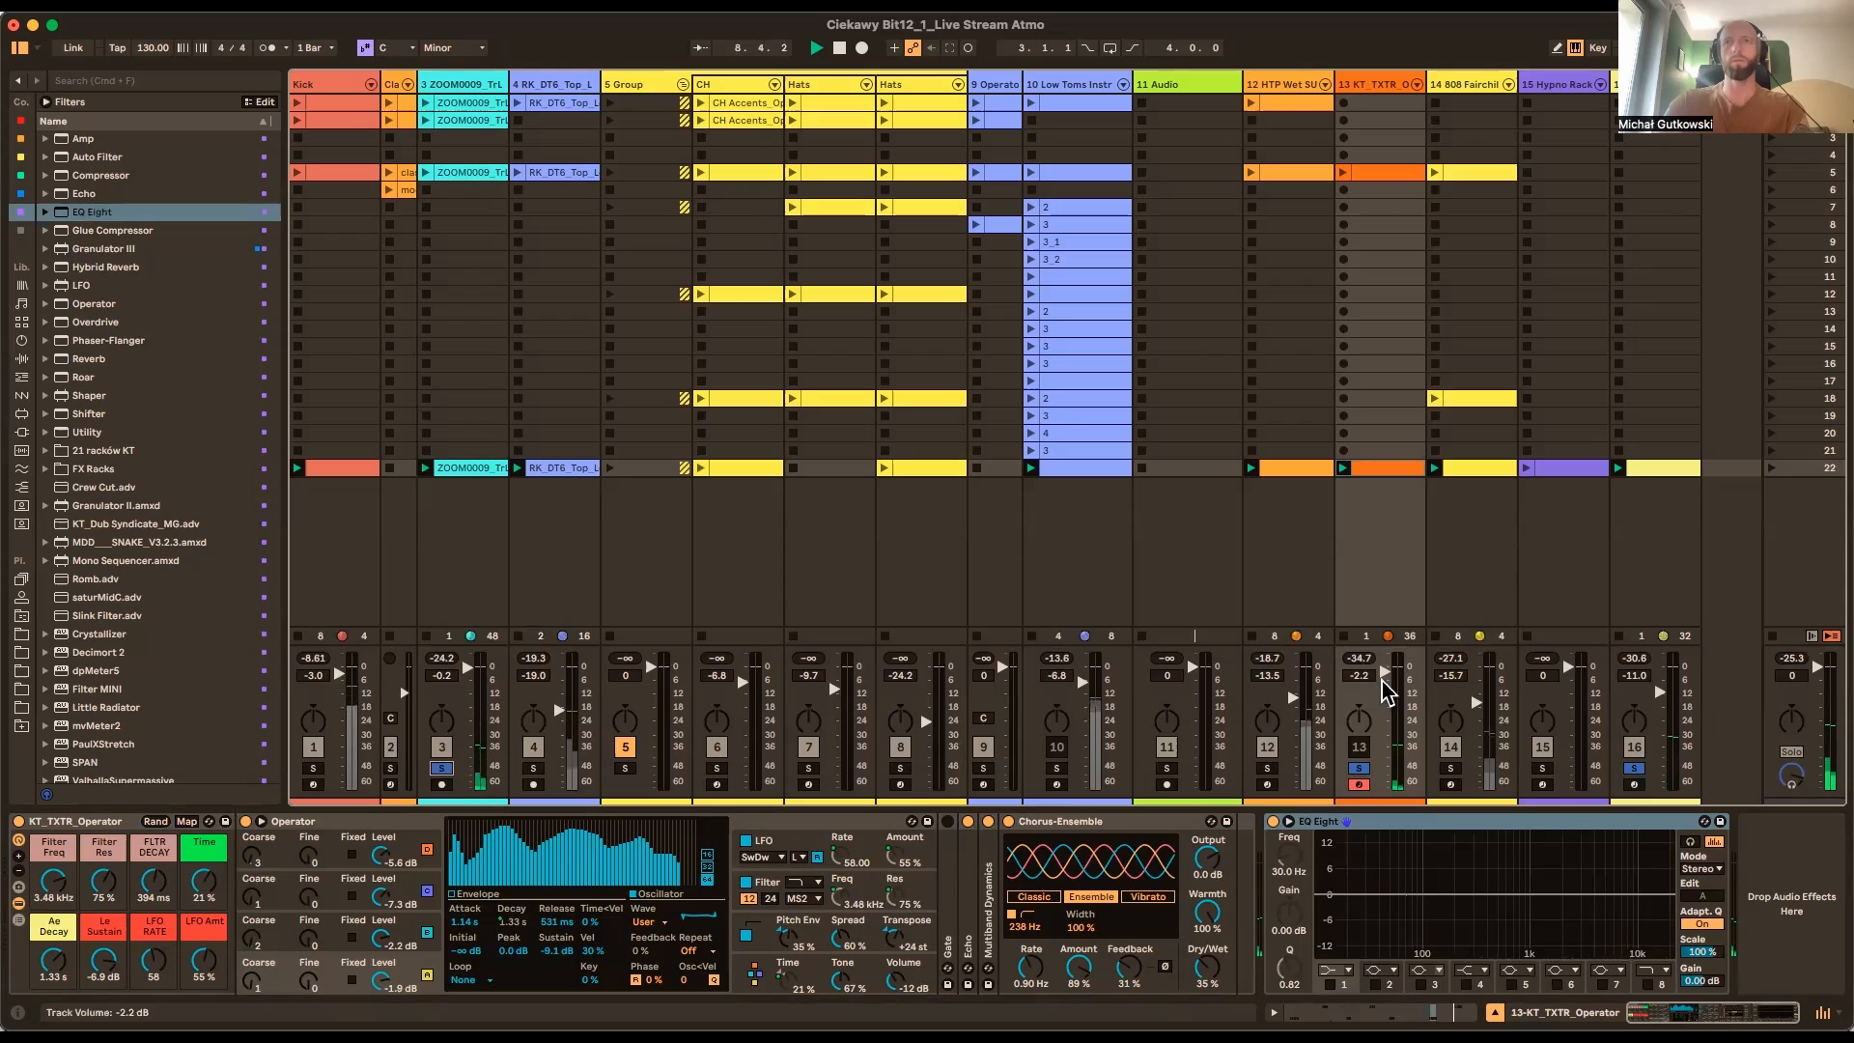
pyautogui.moveTo(1384, 670); pyautogui.dragTo(1385, 692)
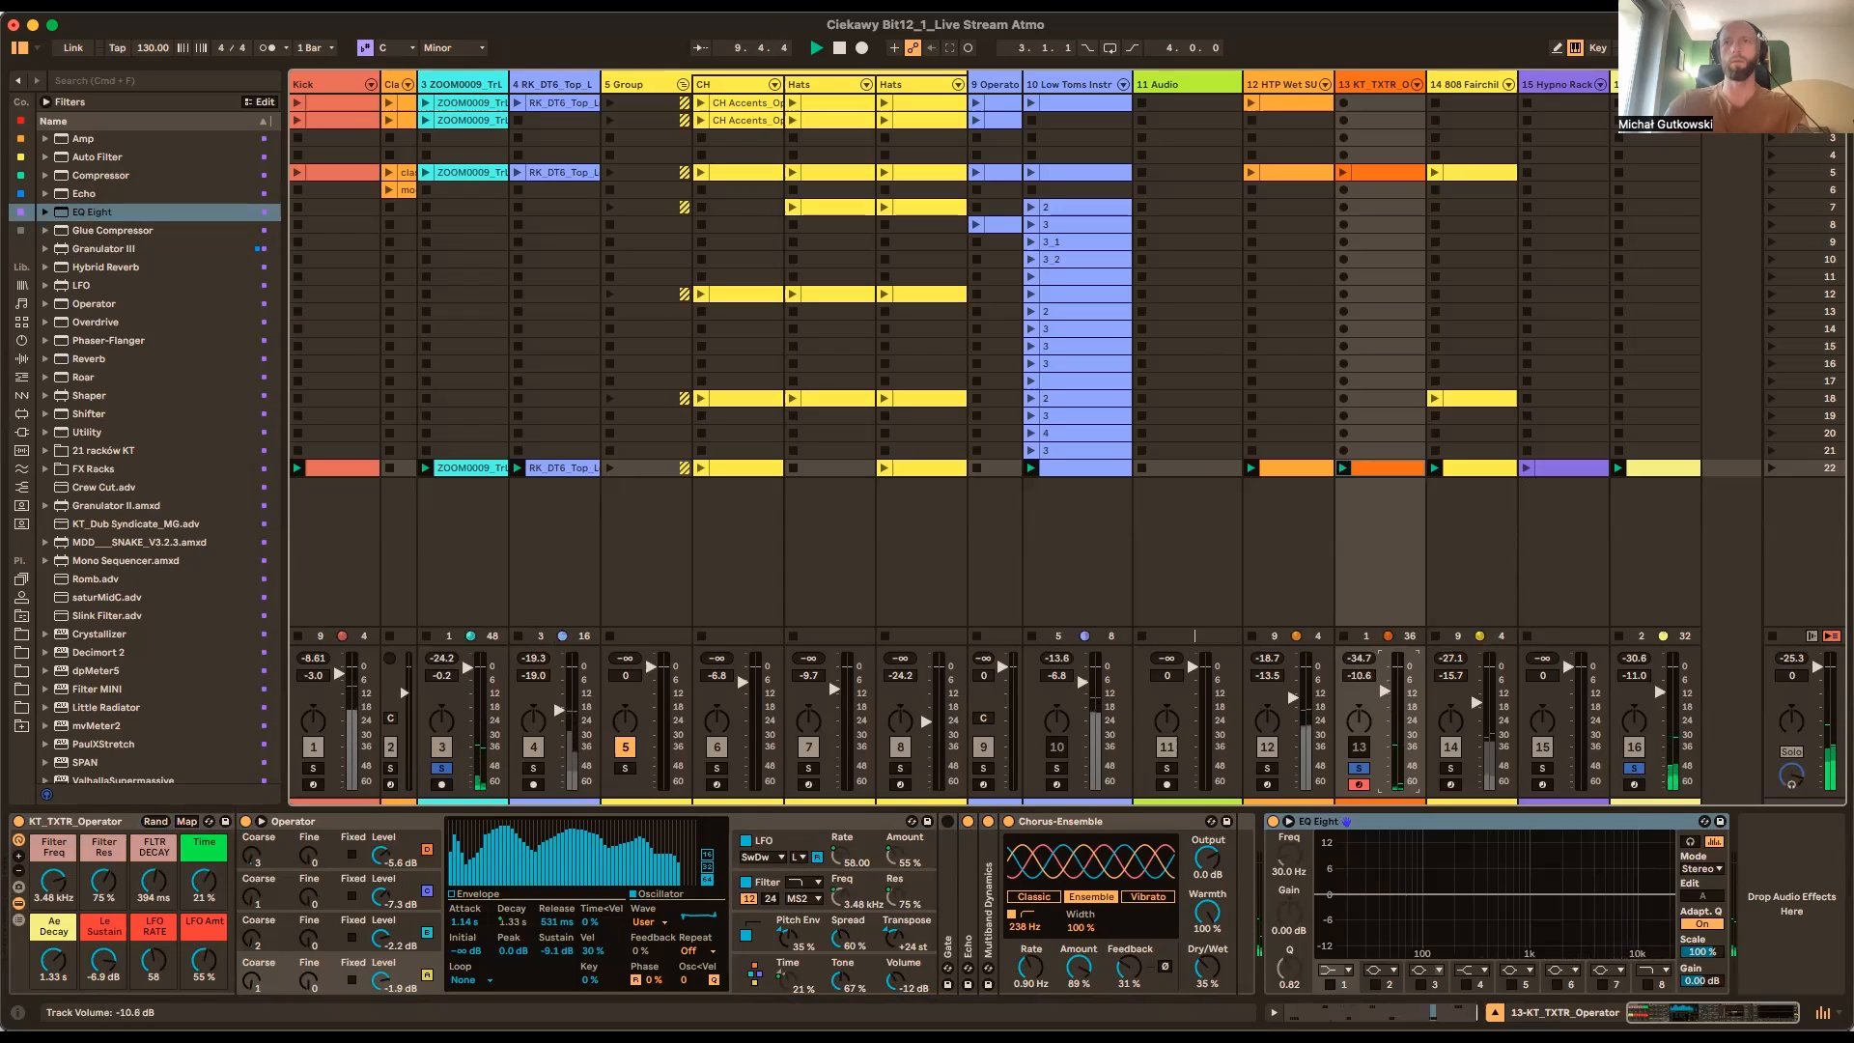
pyautogui.moveTo(1383, 695); pyautogui.dragTo(1383, 689)
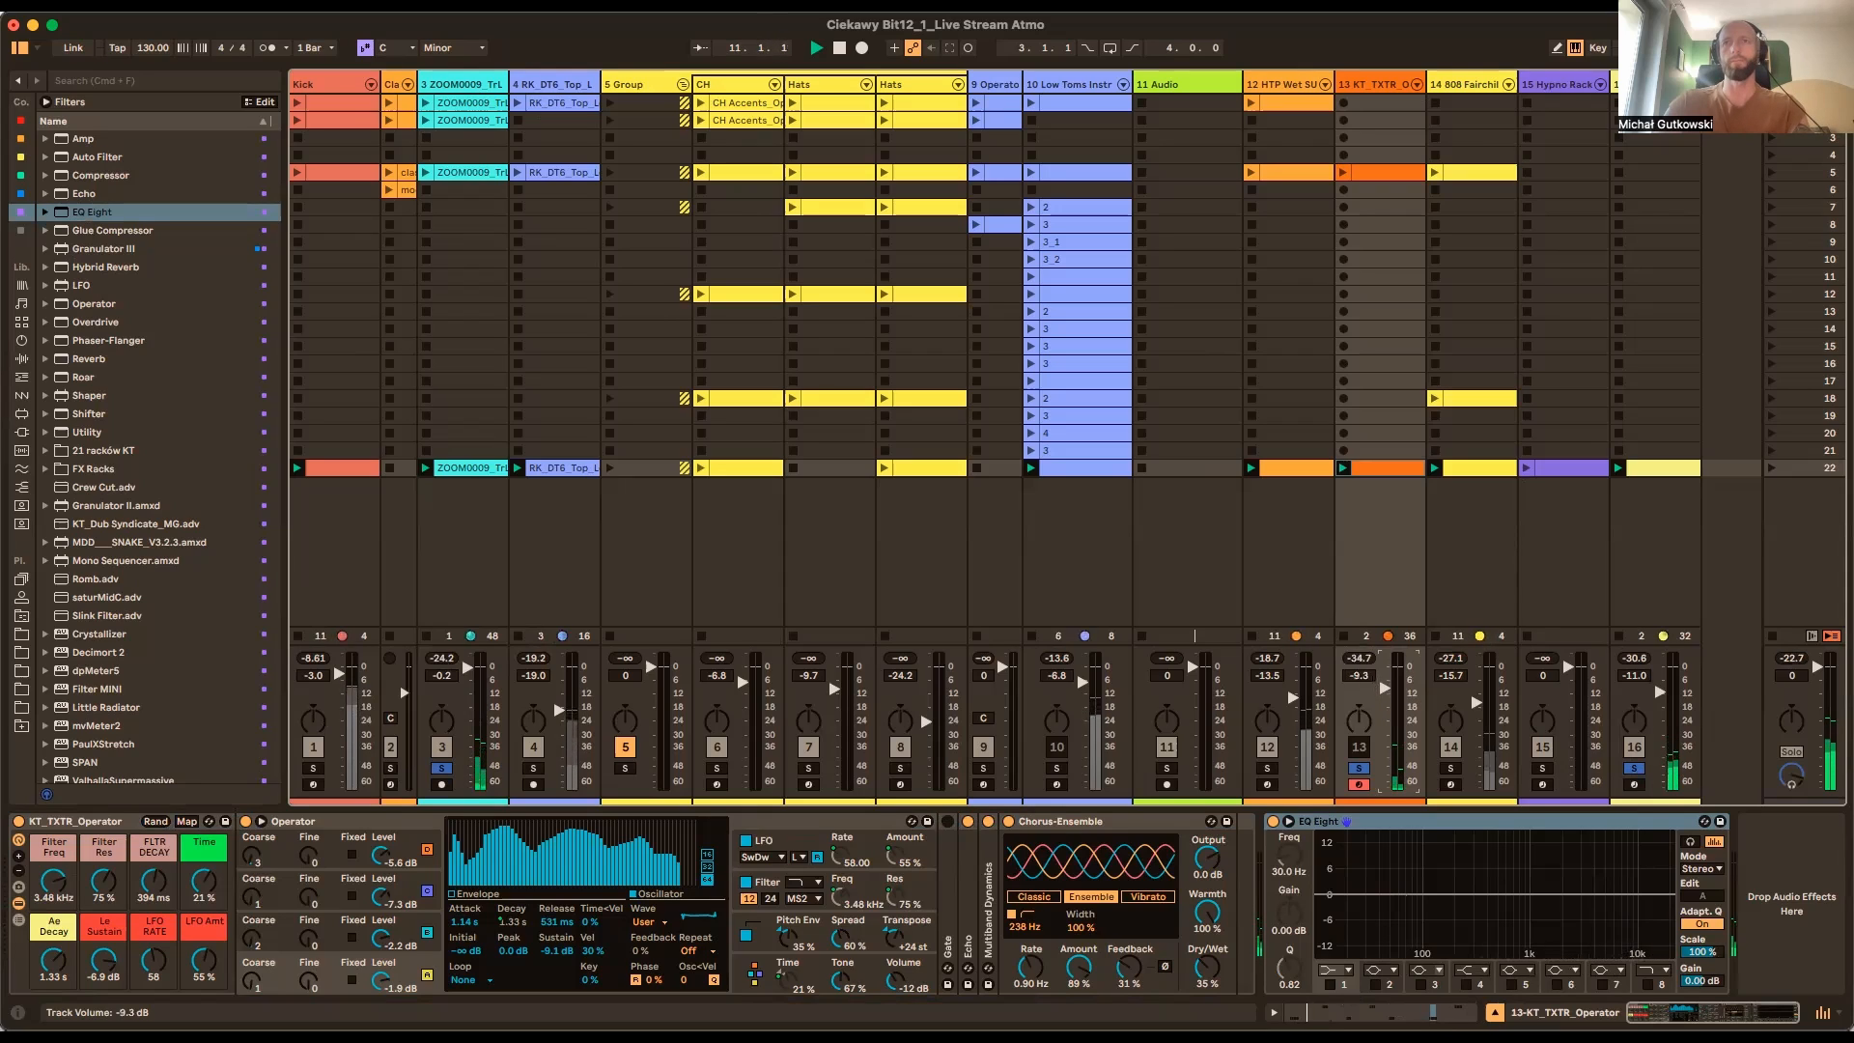
pyautogui.click(313, 767)
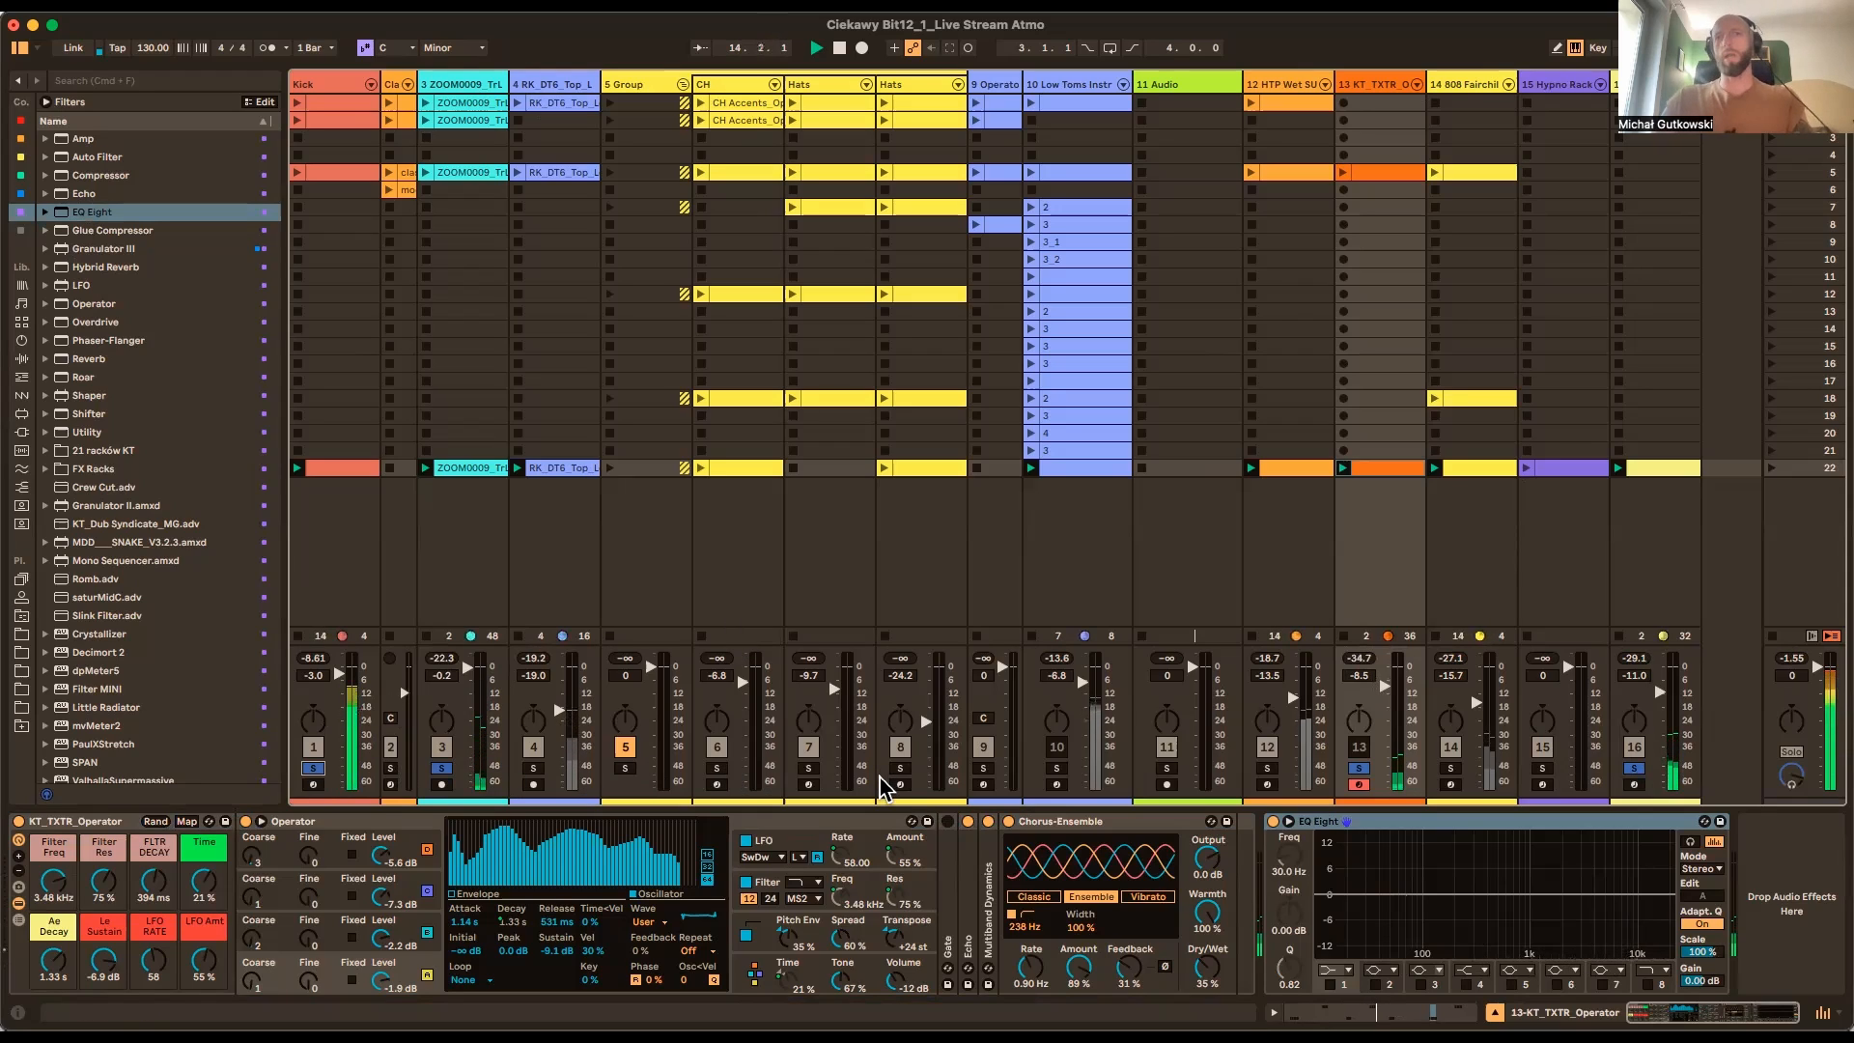
# Stop playback and move the ZOOM0009_TrLR track behind Wavetable, with the 808 Fairchild track placed last
pyautogui.press('space')
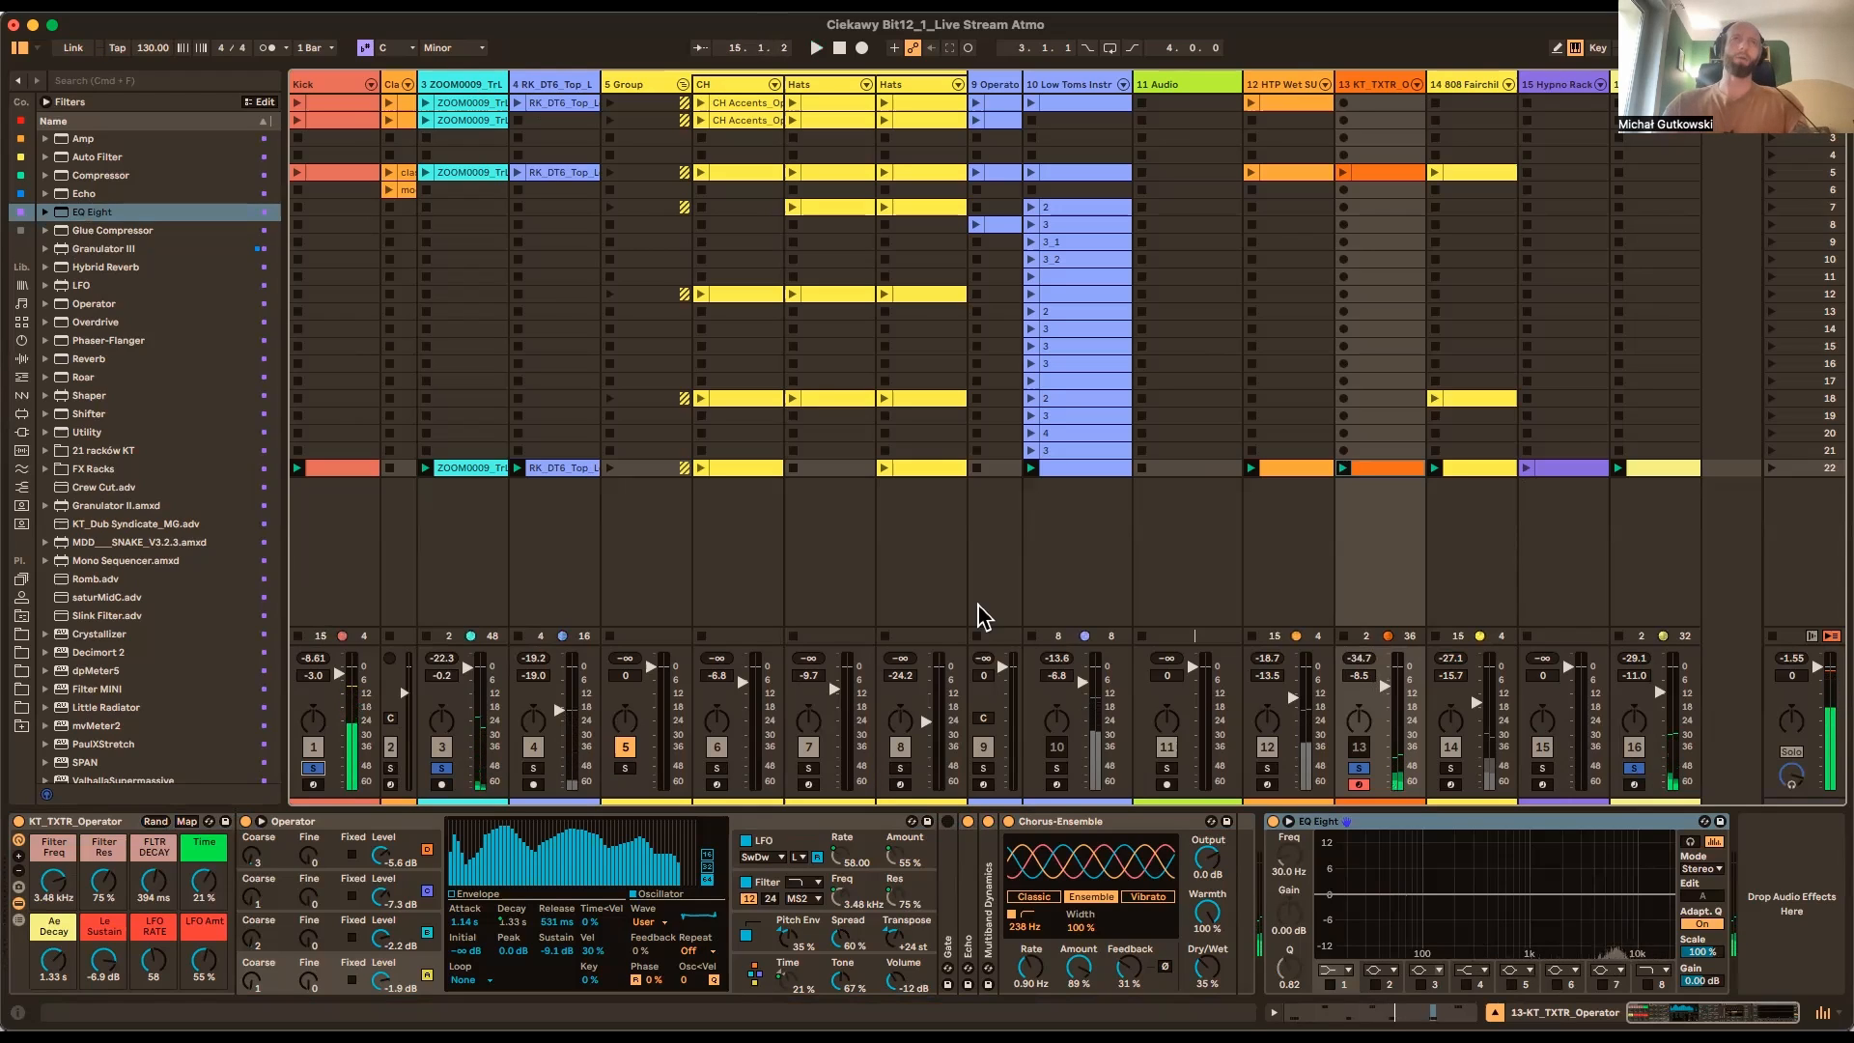
pyautogui.moveTo(451, 84); pyautogui.dragTo(1680, 144)
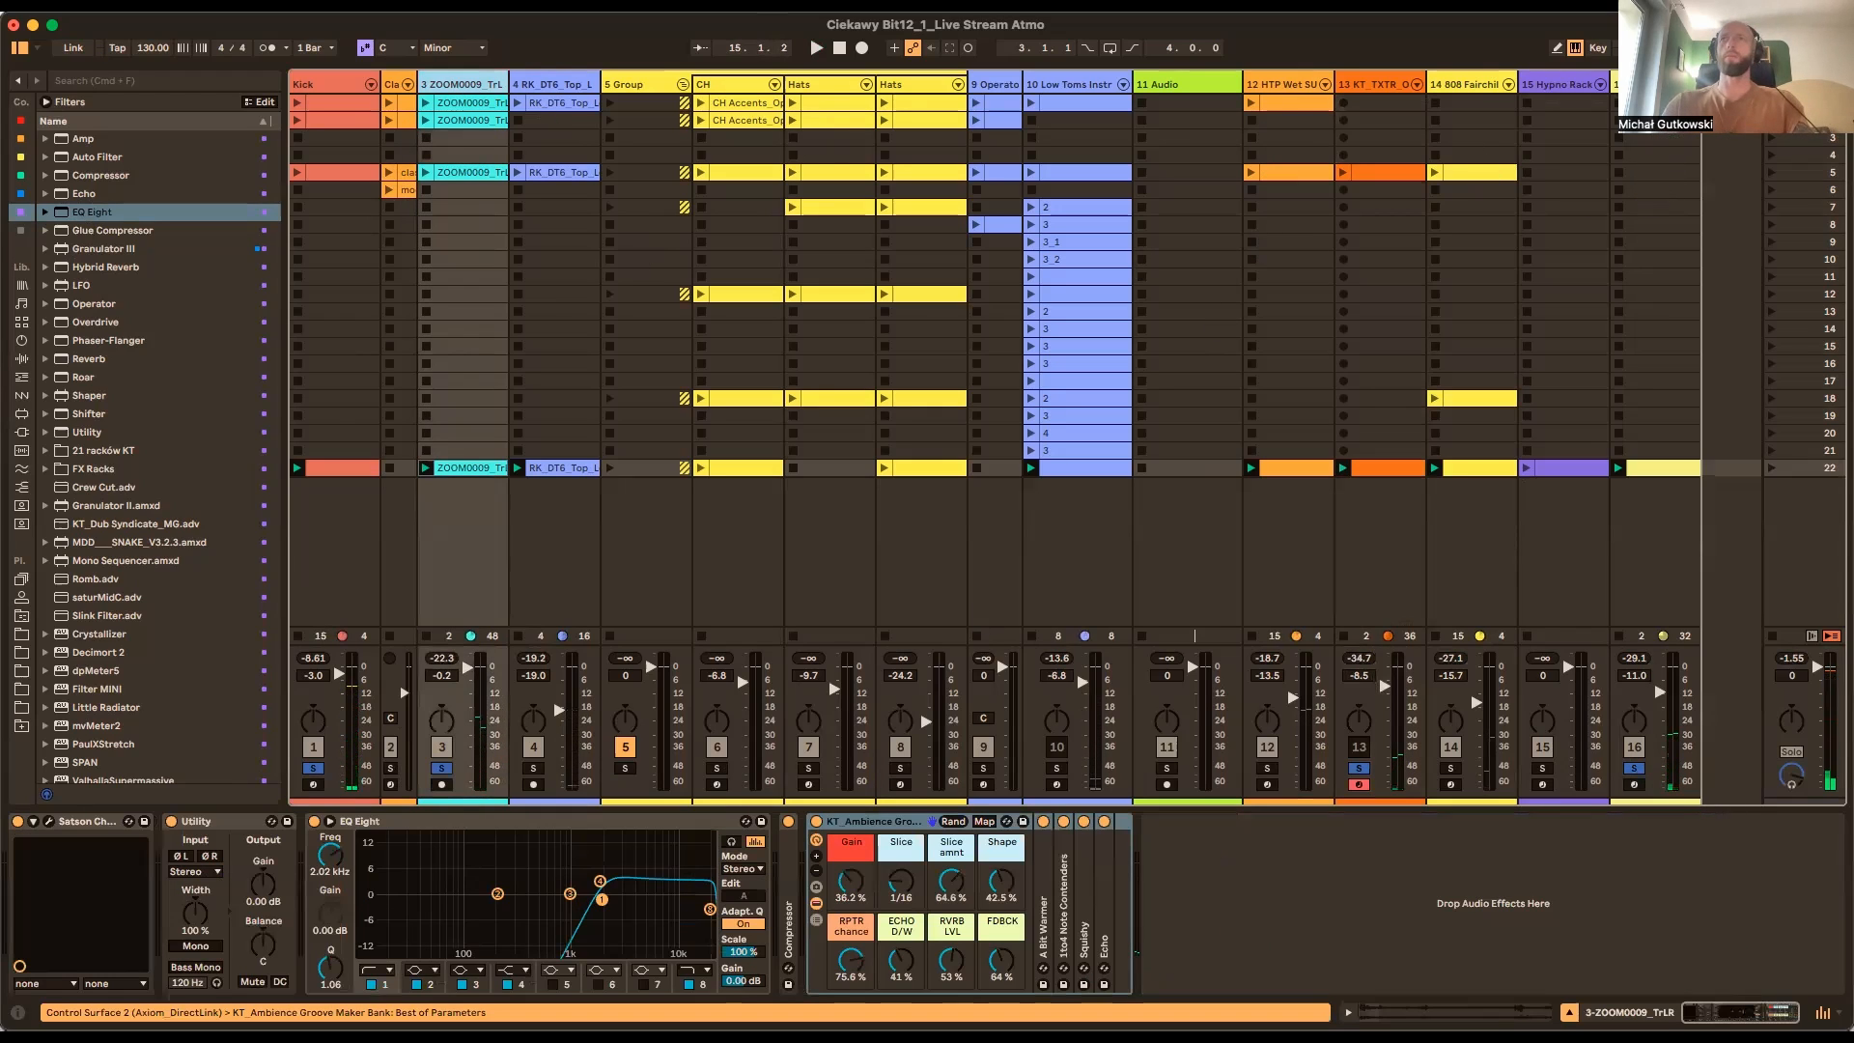
pyautogui.moveTo(1512, 89); pyautogui.dragTo(1678, 97)
pyautogui.click(1372, 84)
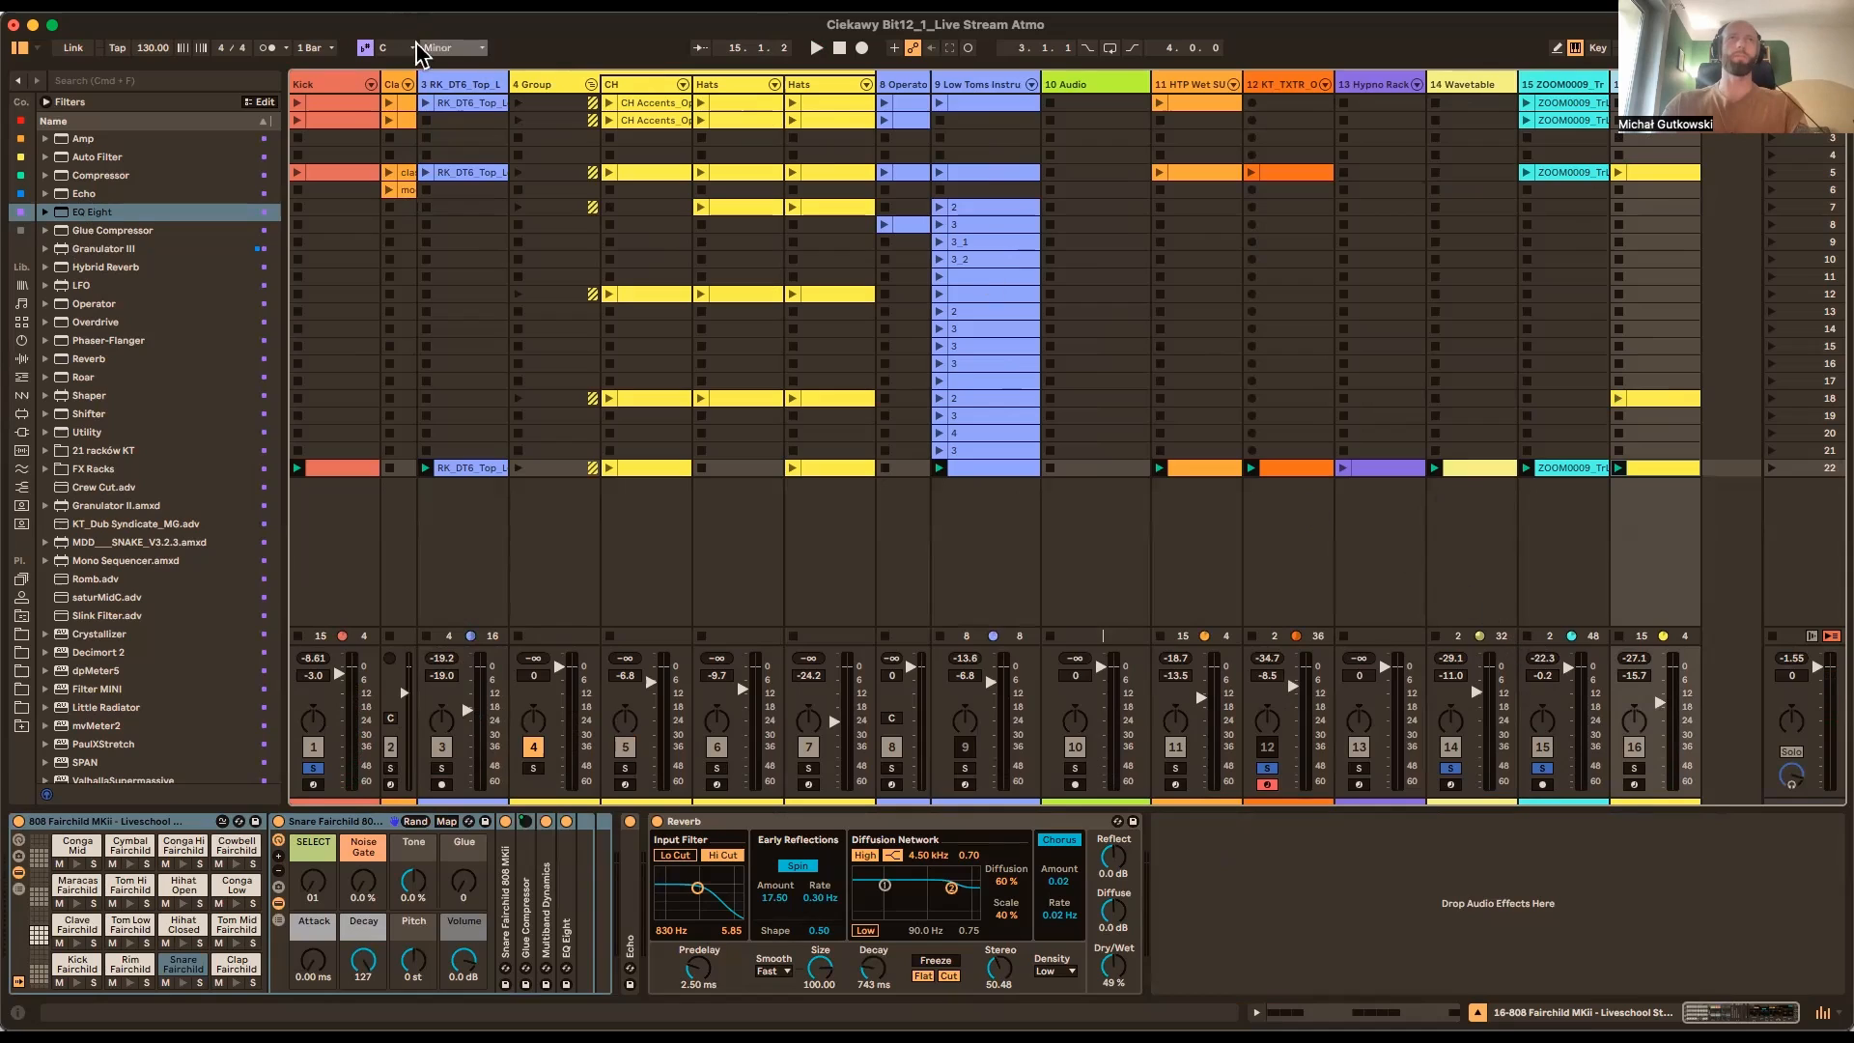
# Move the RK_DT6_Top_Loop track in front of Hypno Rack and the KT_TXTR_Operator track directly behind ZOOM0009_TrLR
pyautogui.click(475, 81)
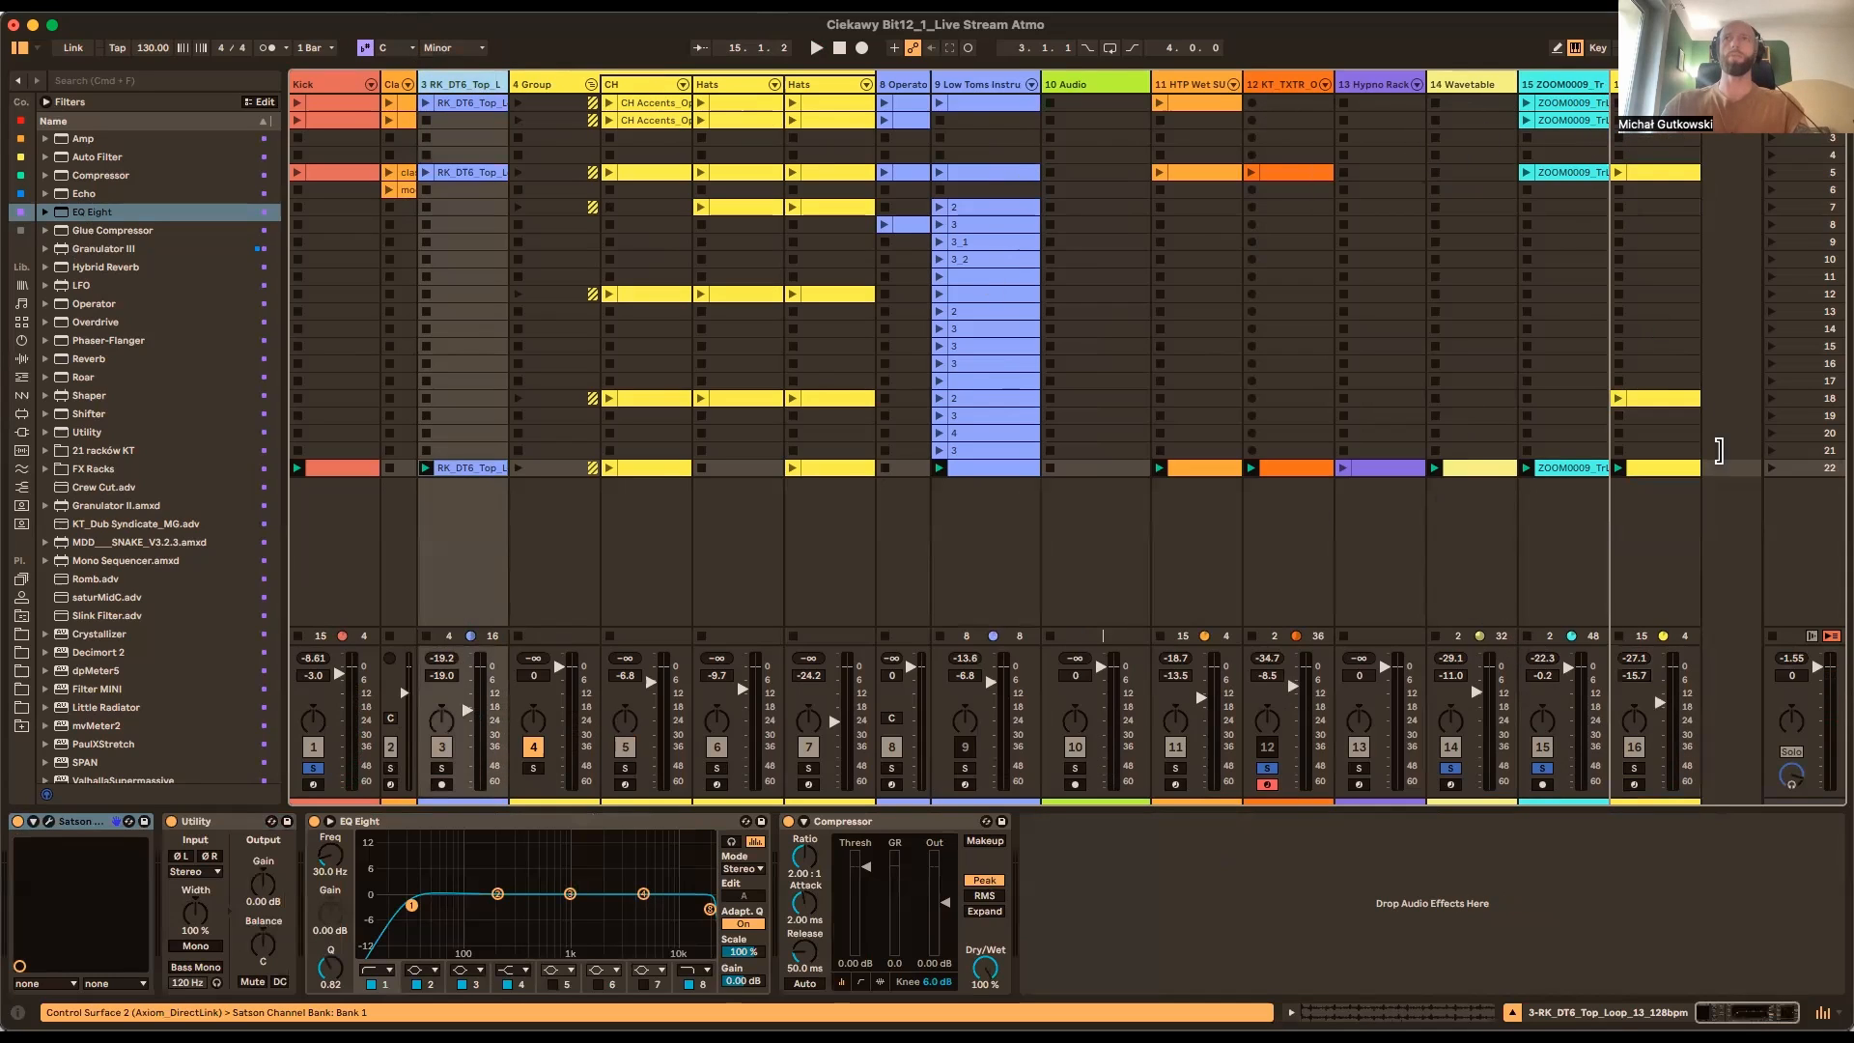
pyautogui.moveTo(1718, 450); pyautogui.dragTo(1728, 466)
pyautogui.moveTo(1555, 84); pyautogui.dragTo(1268, 140)
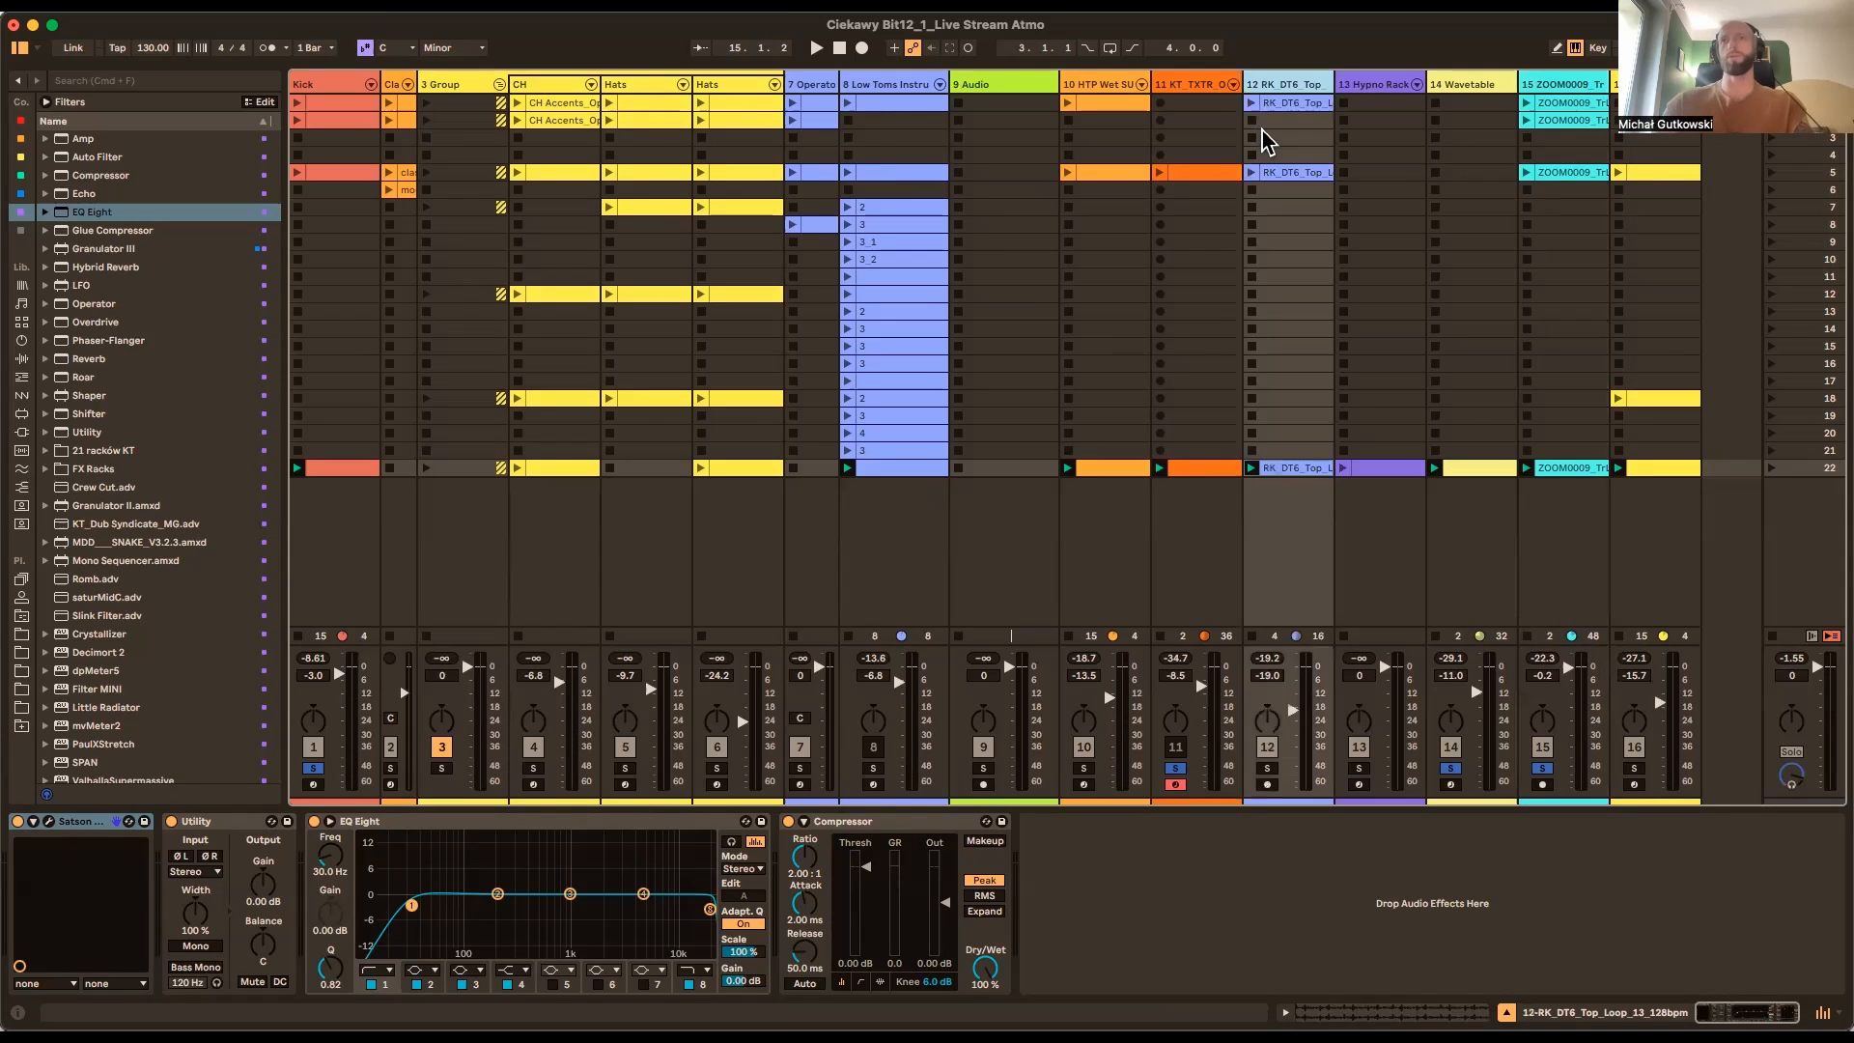
pyautogui.press('space')
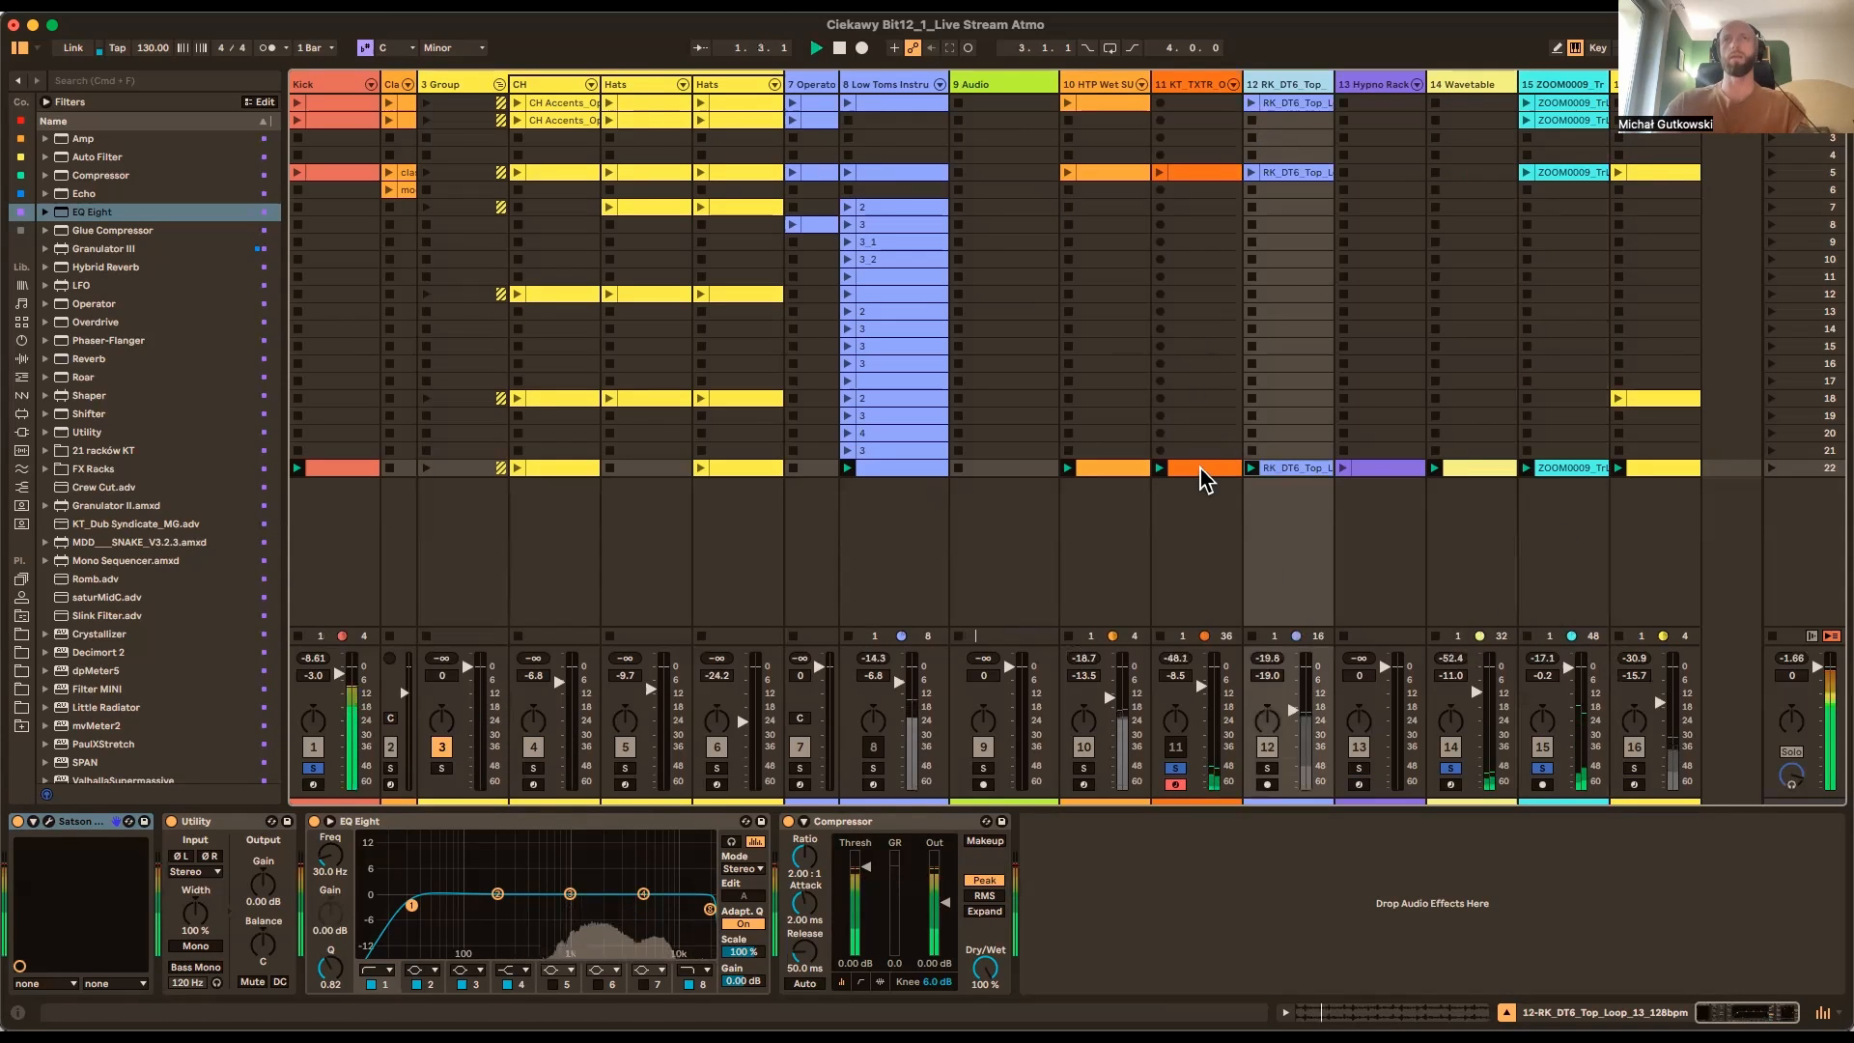
pyautogui.moveTo(1186, 87); pyautogui.dragTo(1522, 97)
# Group the Wavetable, ZOOM0009_TrLR and KT_TXTR_Operator tracks and name the group ATMo
pyautogui.click(1383, 84)
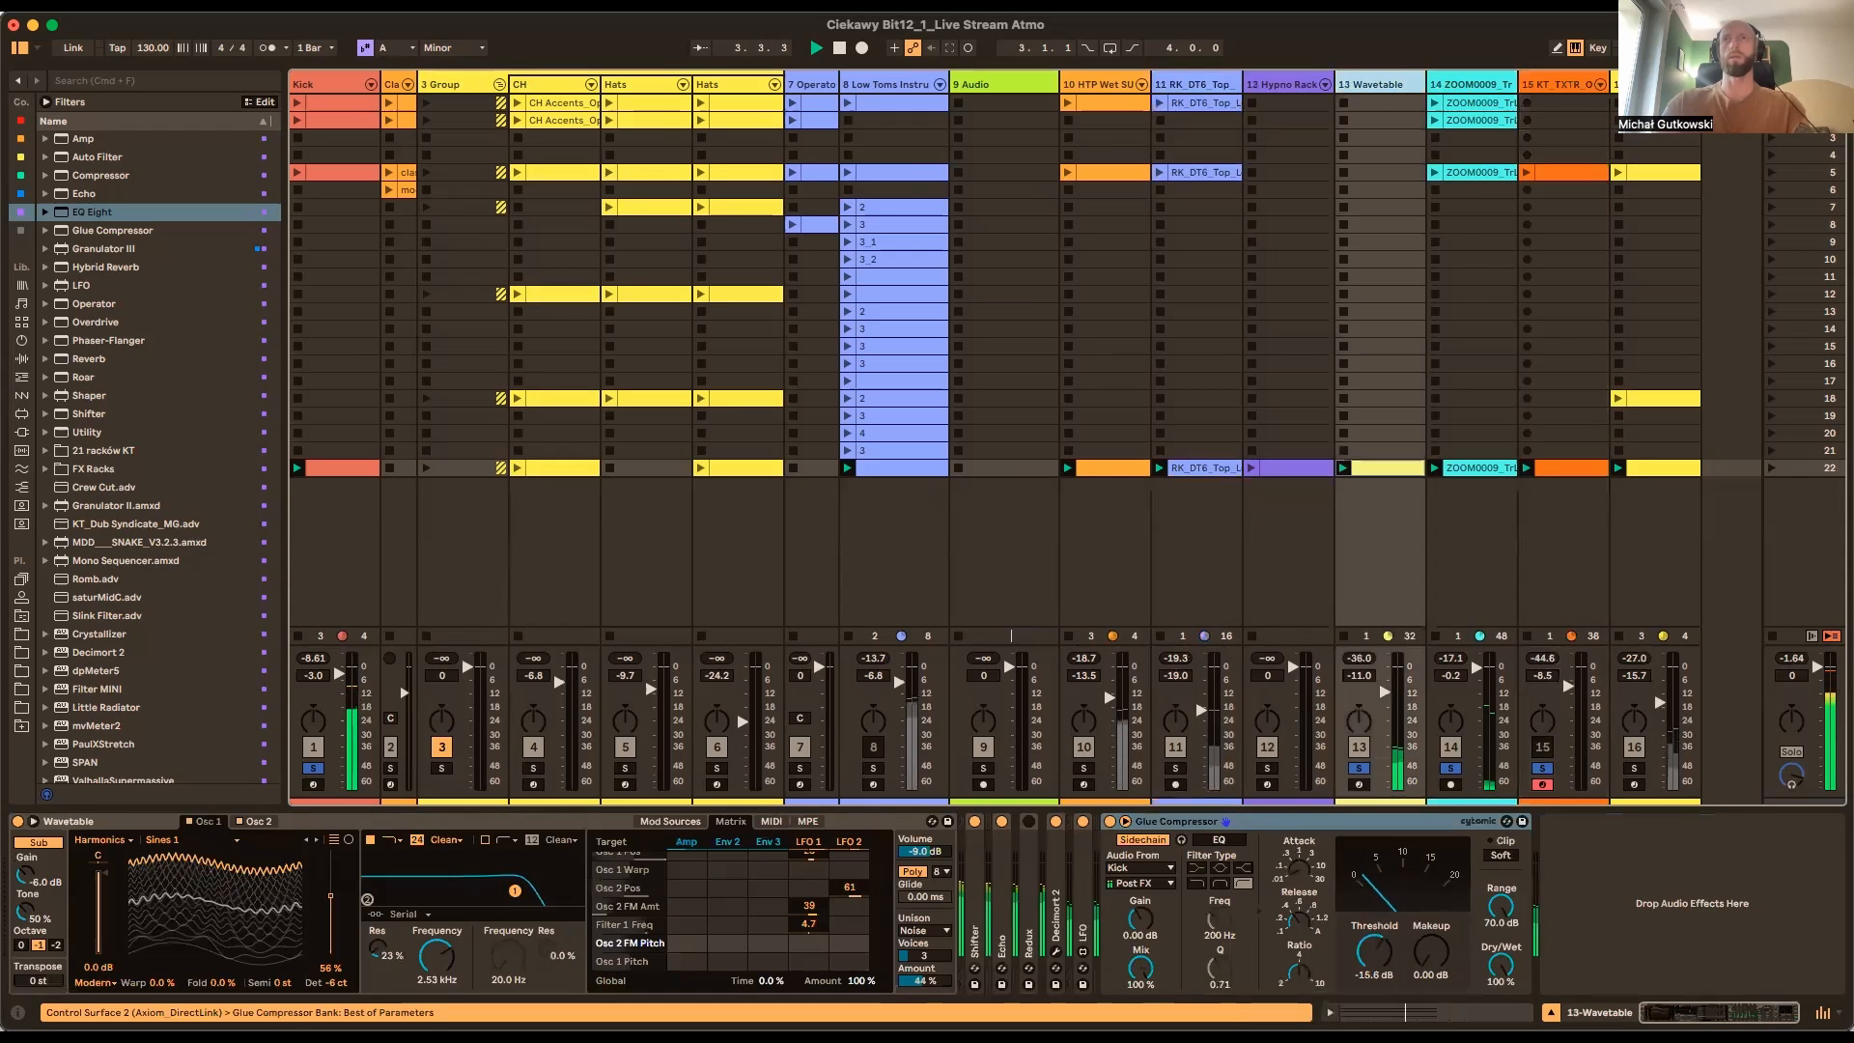
pyautogui.keyDown('shift'); pyautogui.click(1542, 88); pyautogui.keyUp('shift')
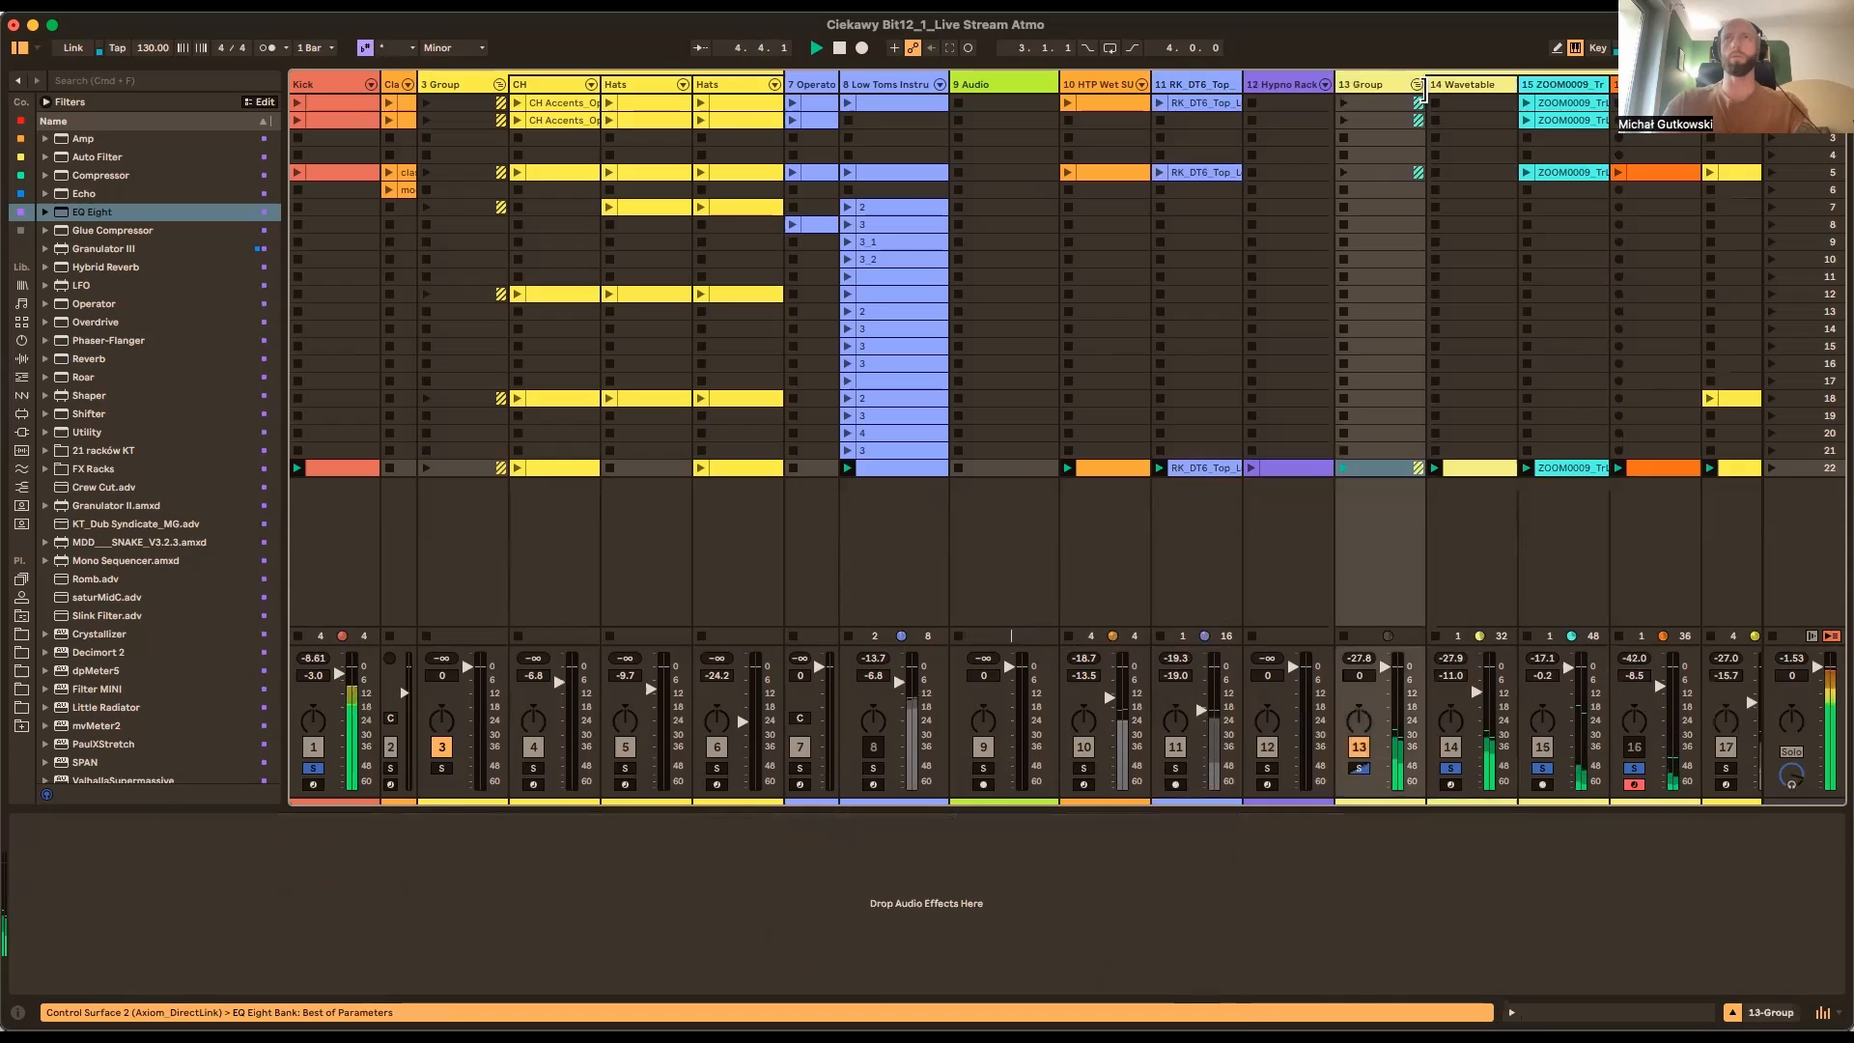
pyautogui.press('super+g')
pyautogui.press('super+r')
pyautogui.write('A')
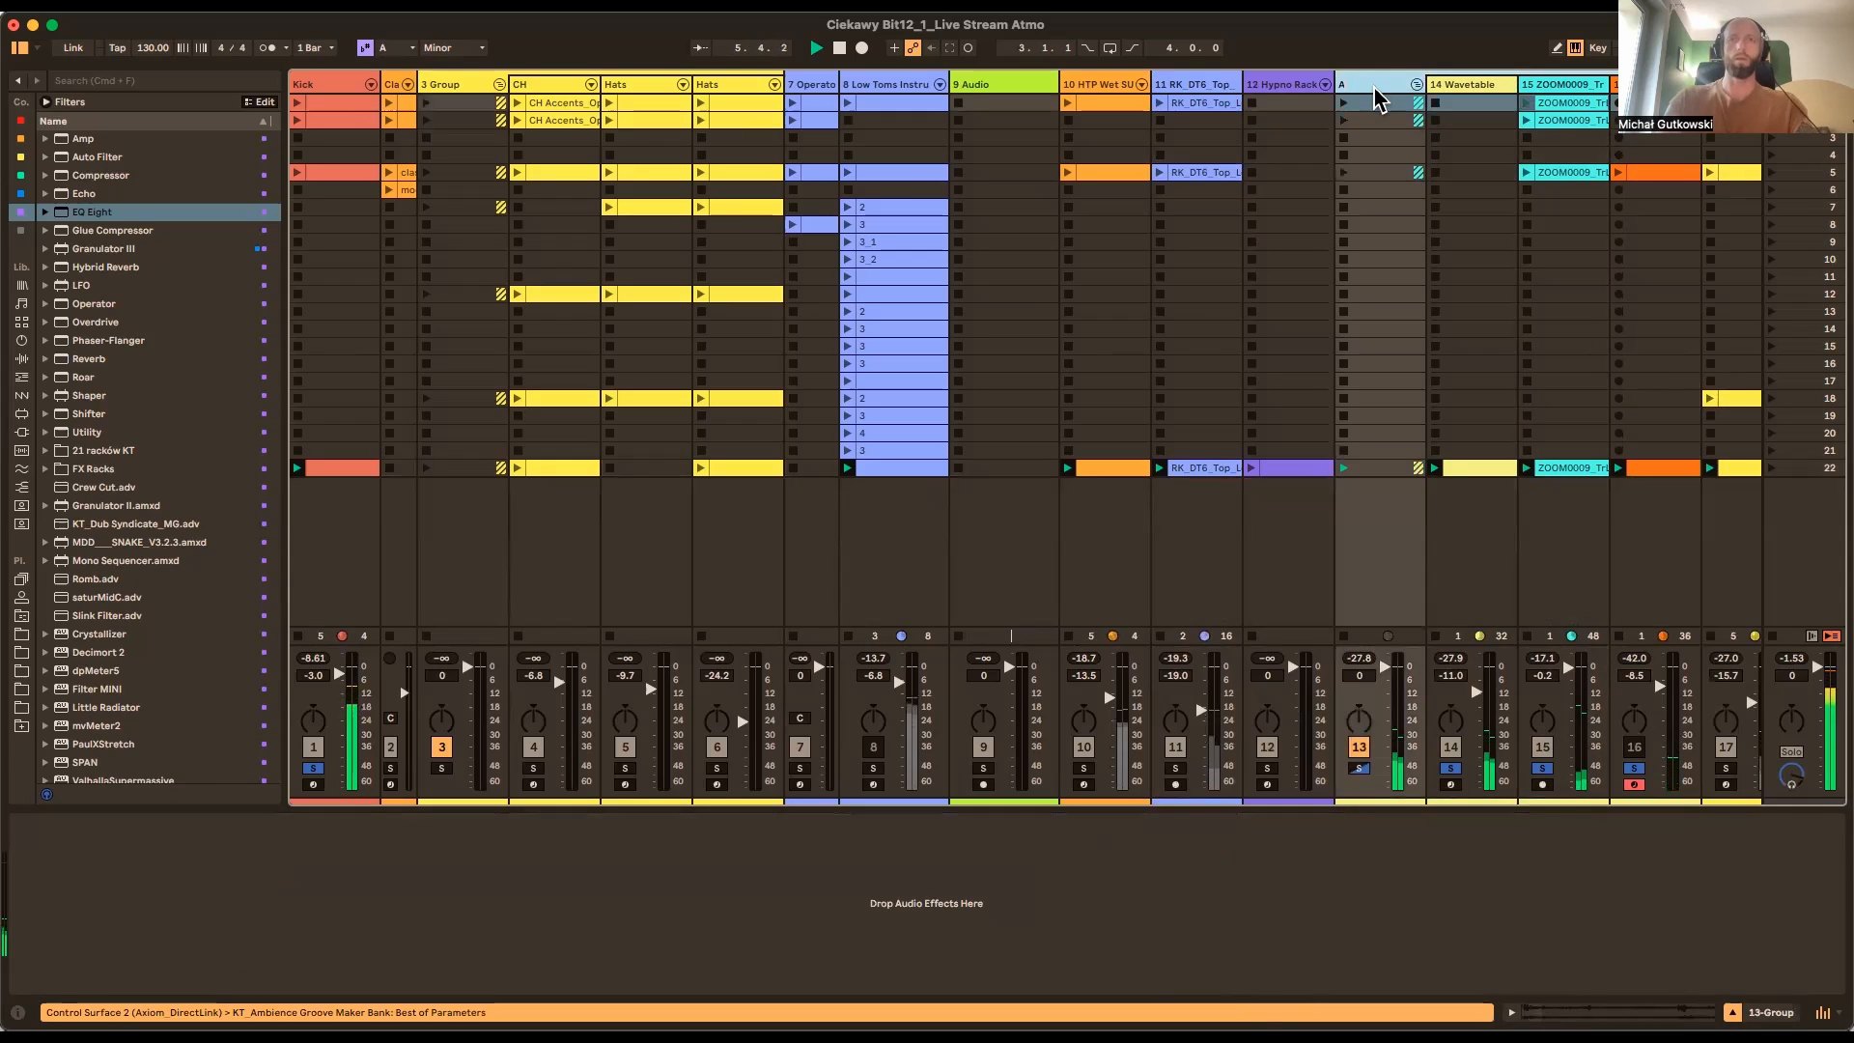
pyautogui.write('TMo')
pyautogui.press('Return')
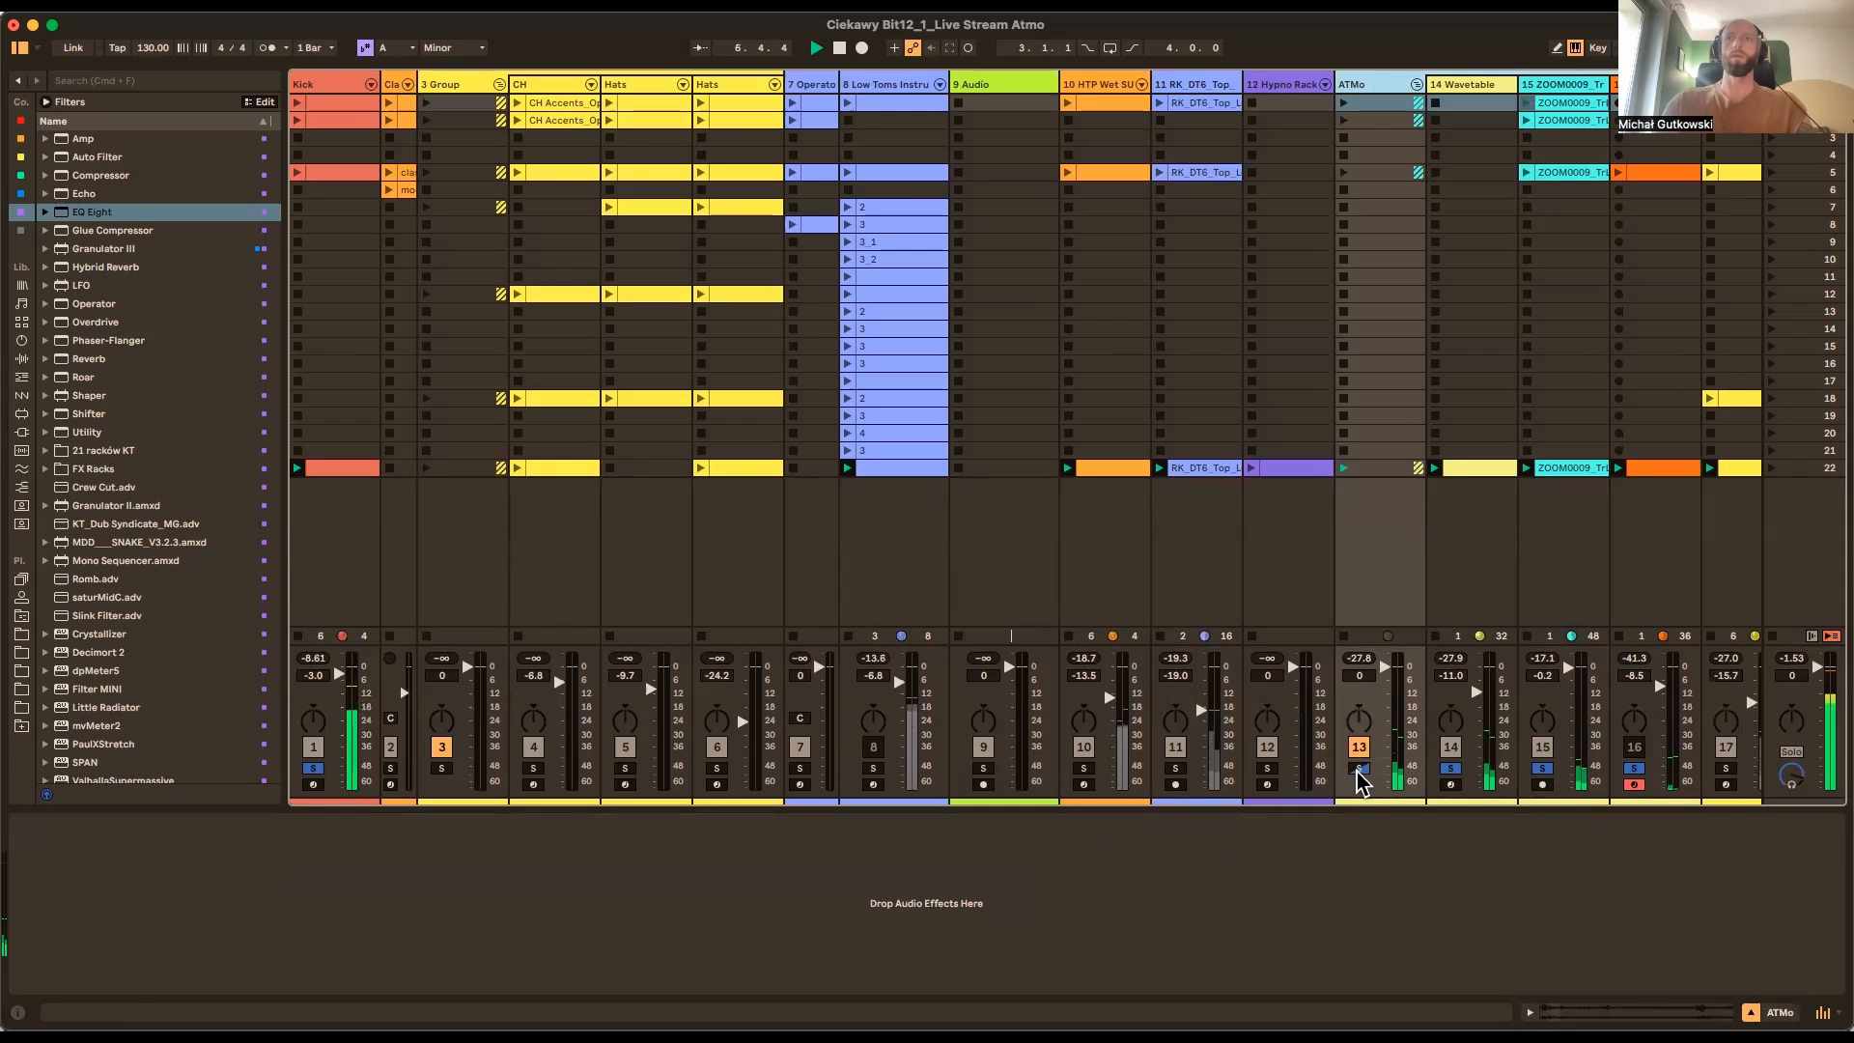
# Audition the ATMo group in solo and activate the KT_TXTR_Operator track inside it
pyautogui.click(1357, 769)
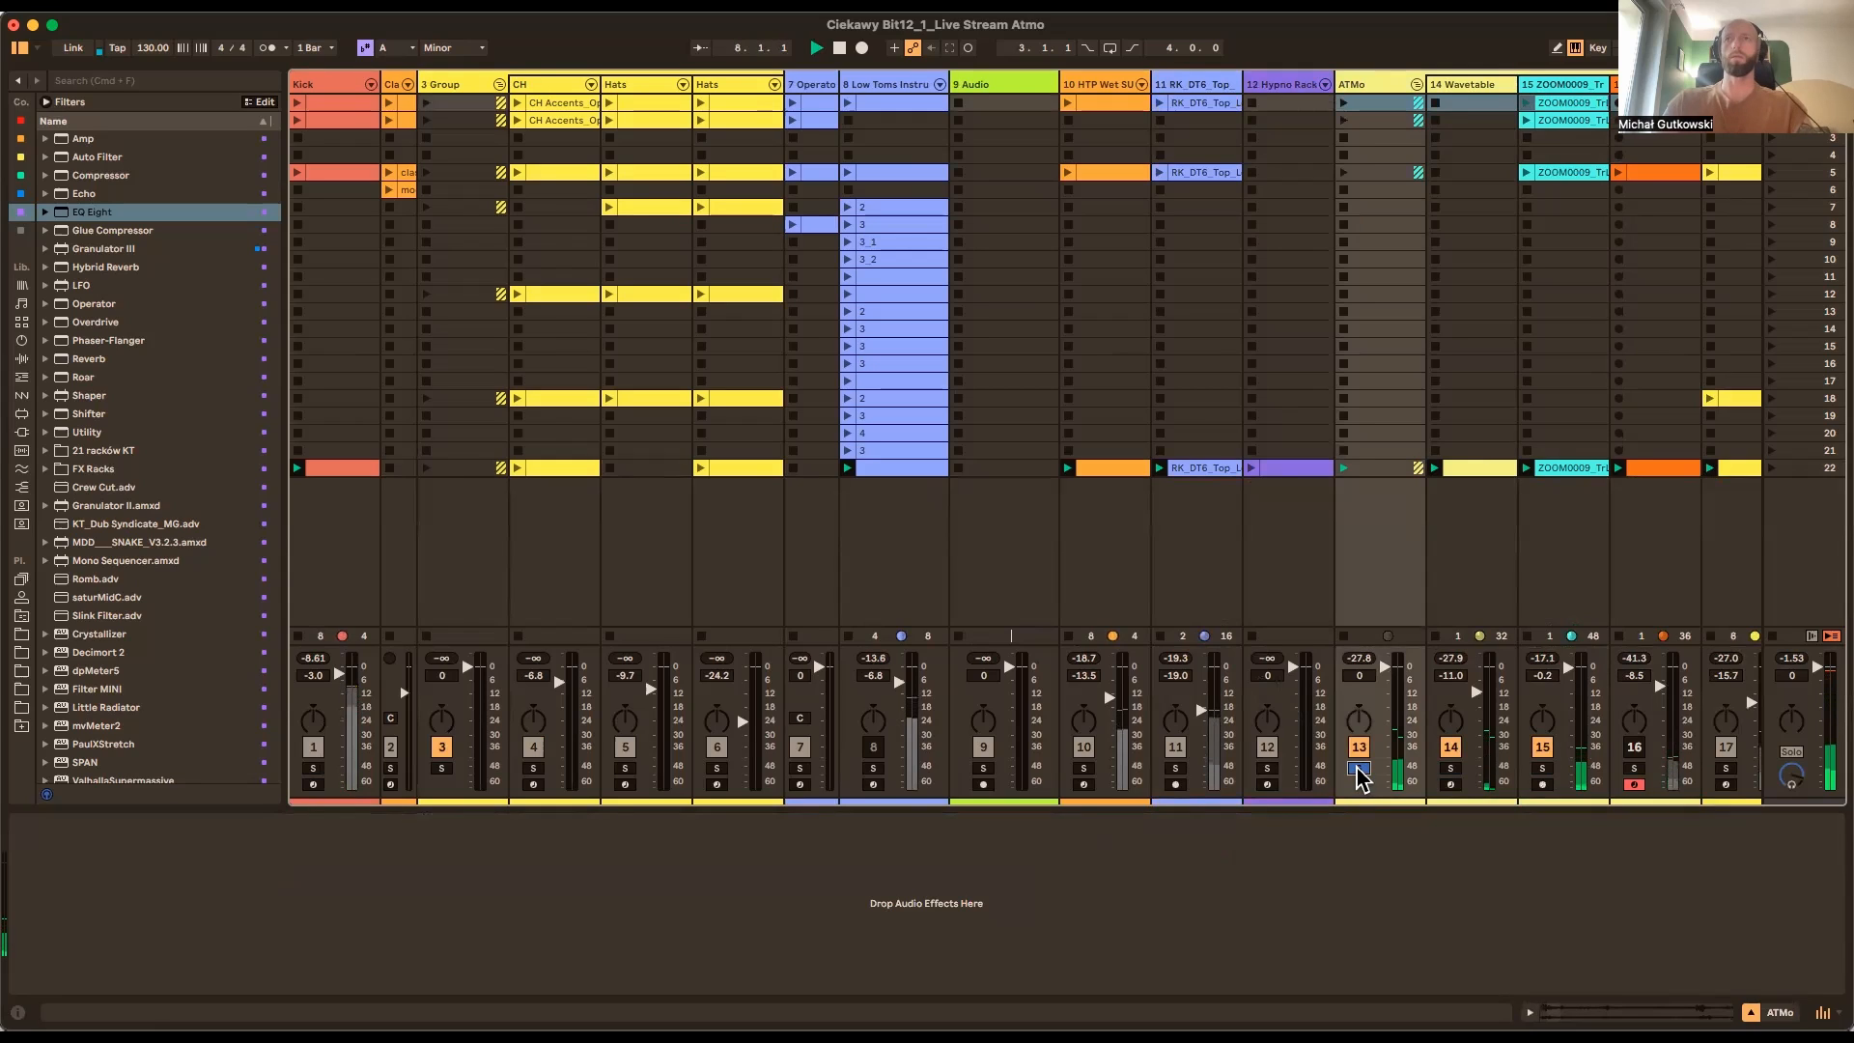
pyautogui.click(1641, 751)
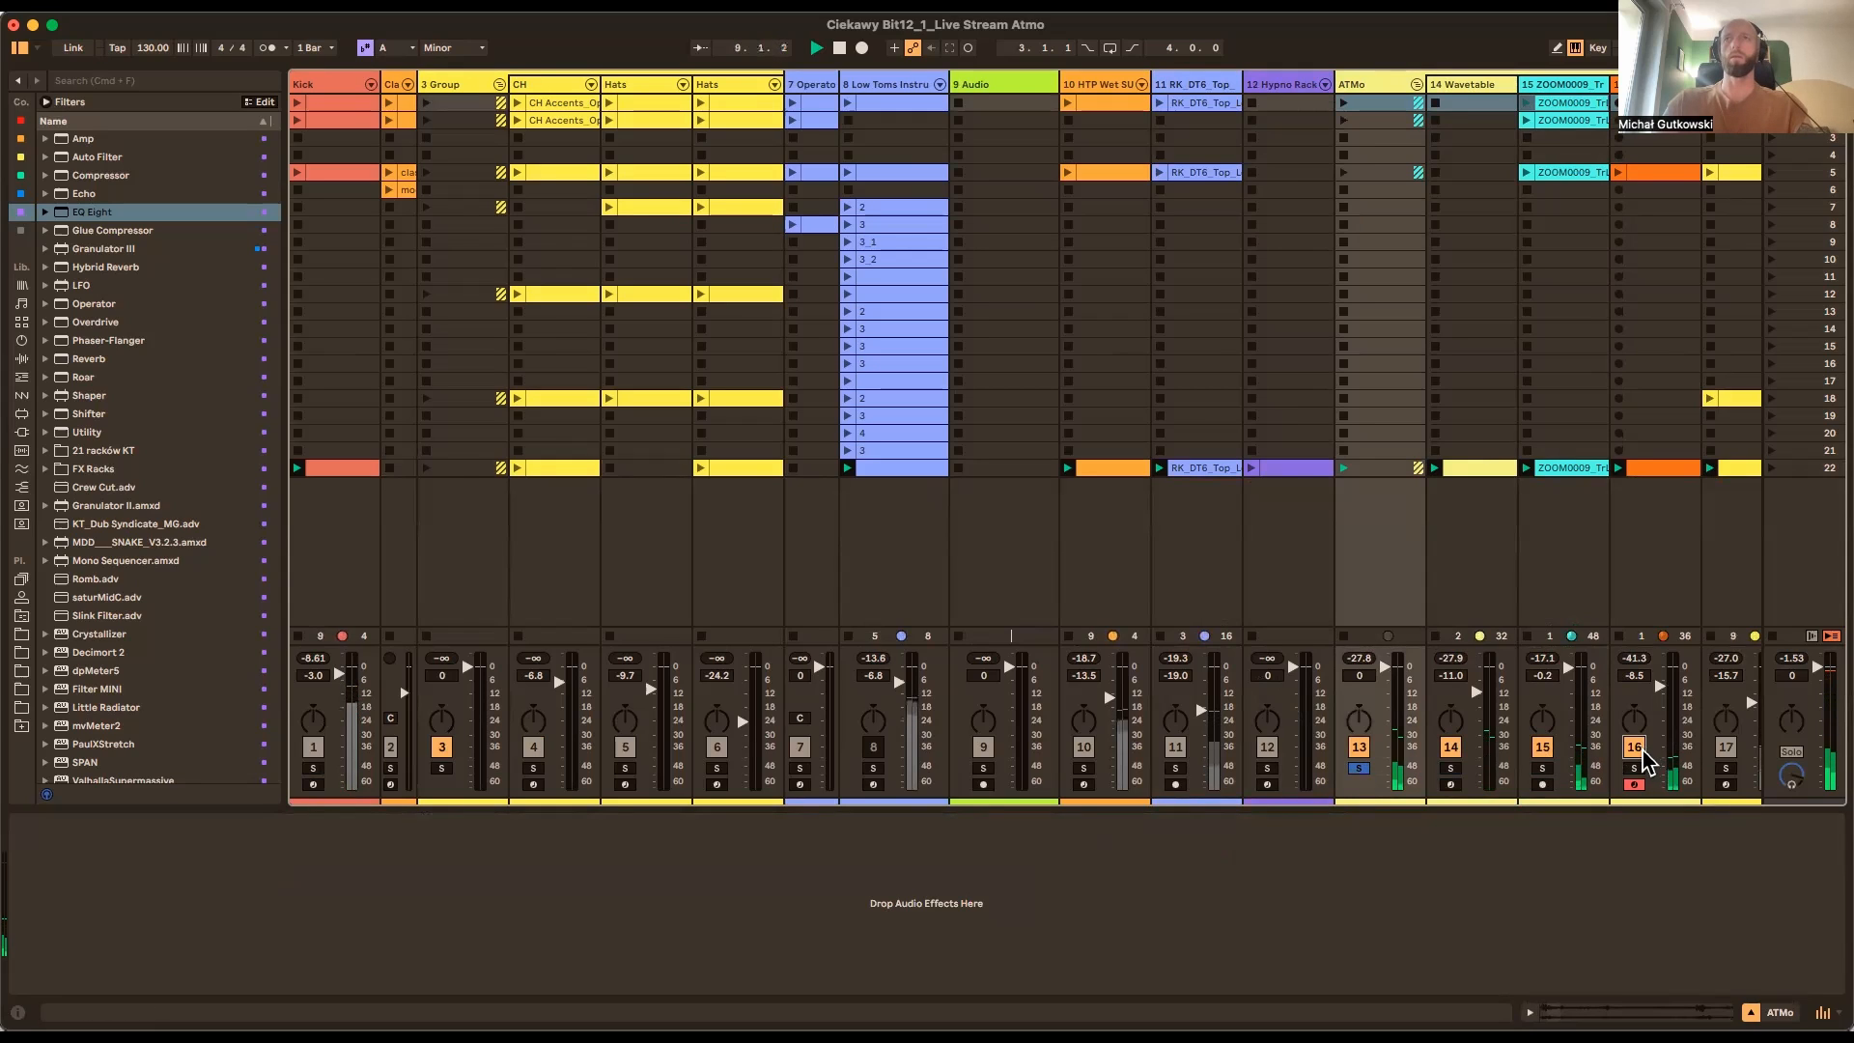
pyautogui.hscroll(2, 1646, 763)
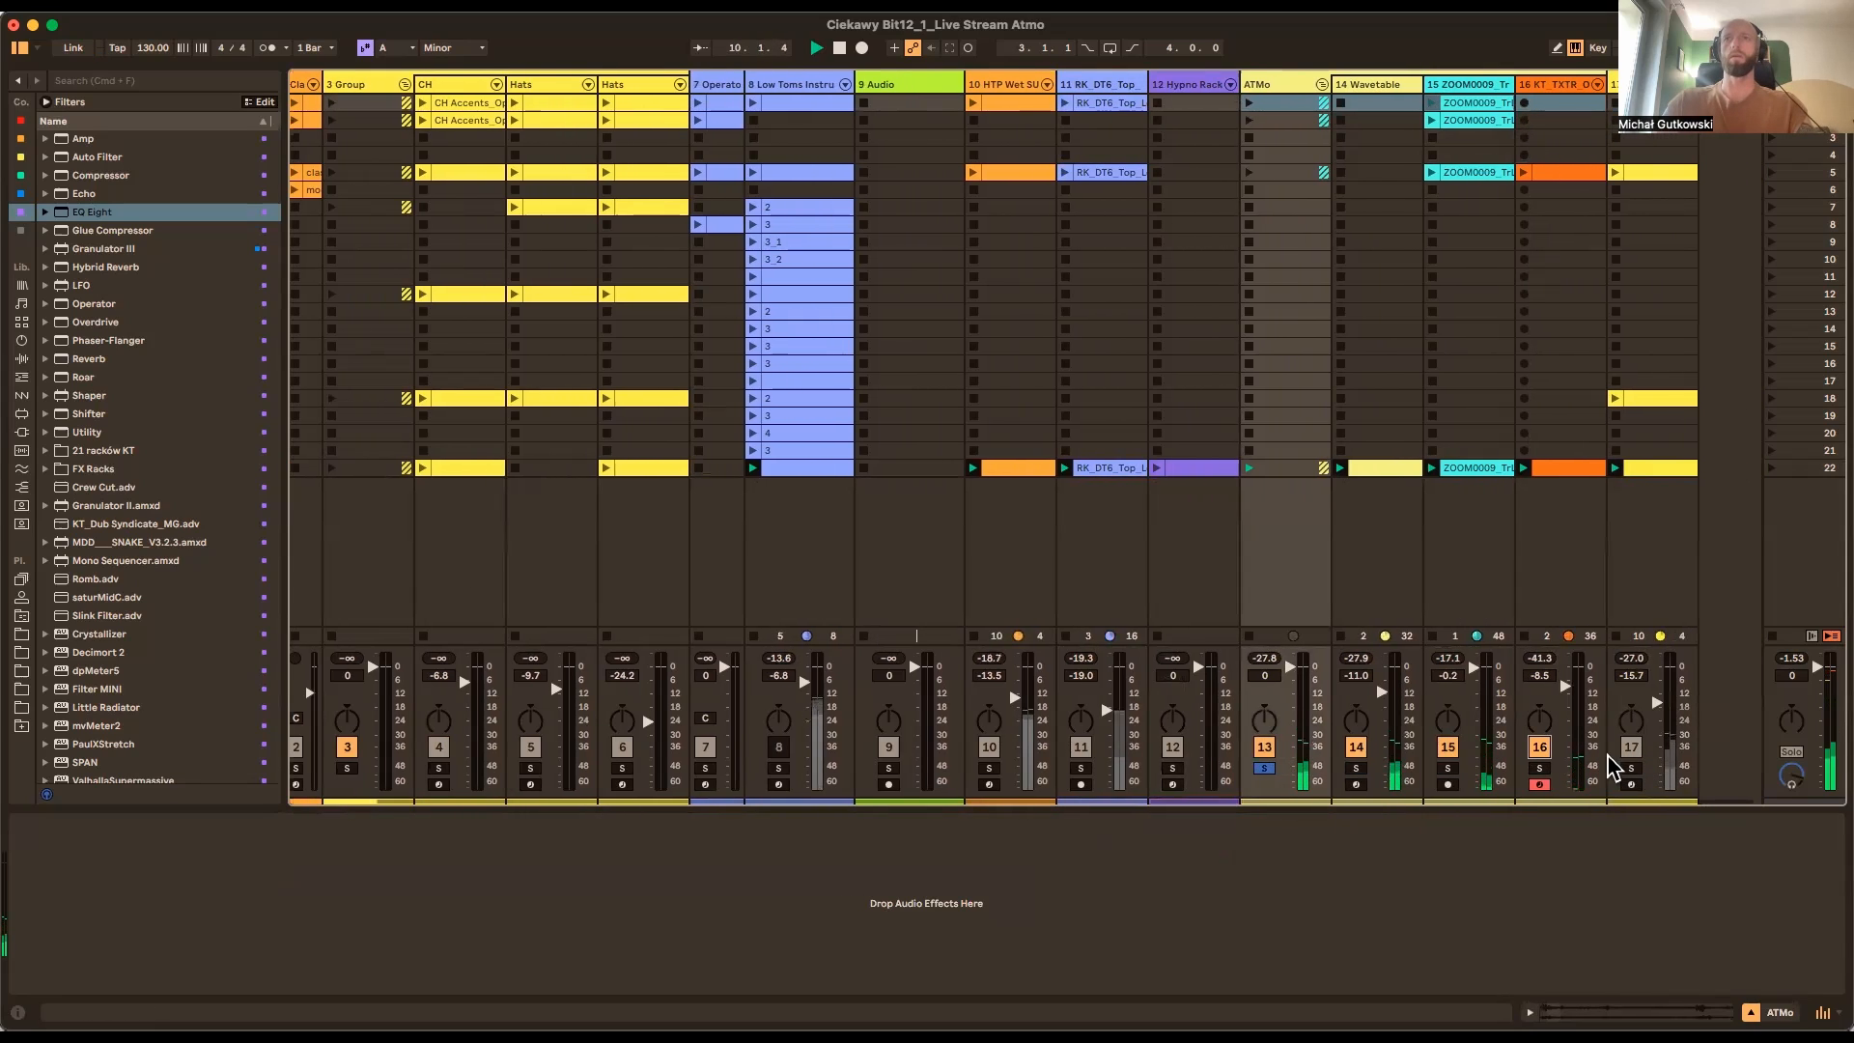
pyautogui.click(1264, 768)
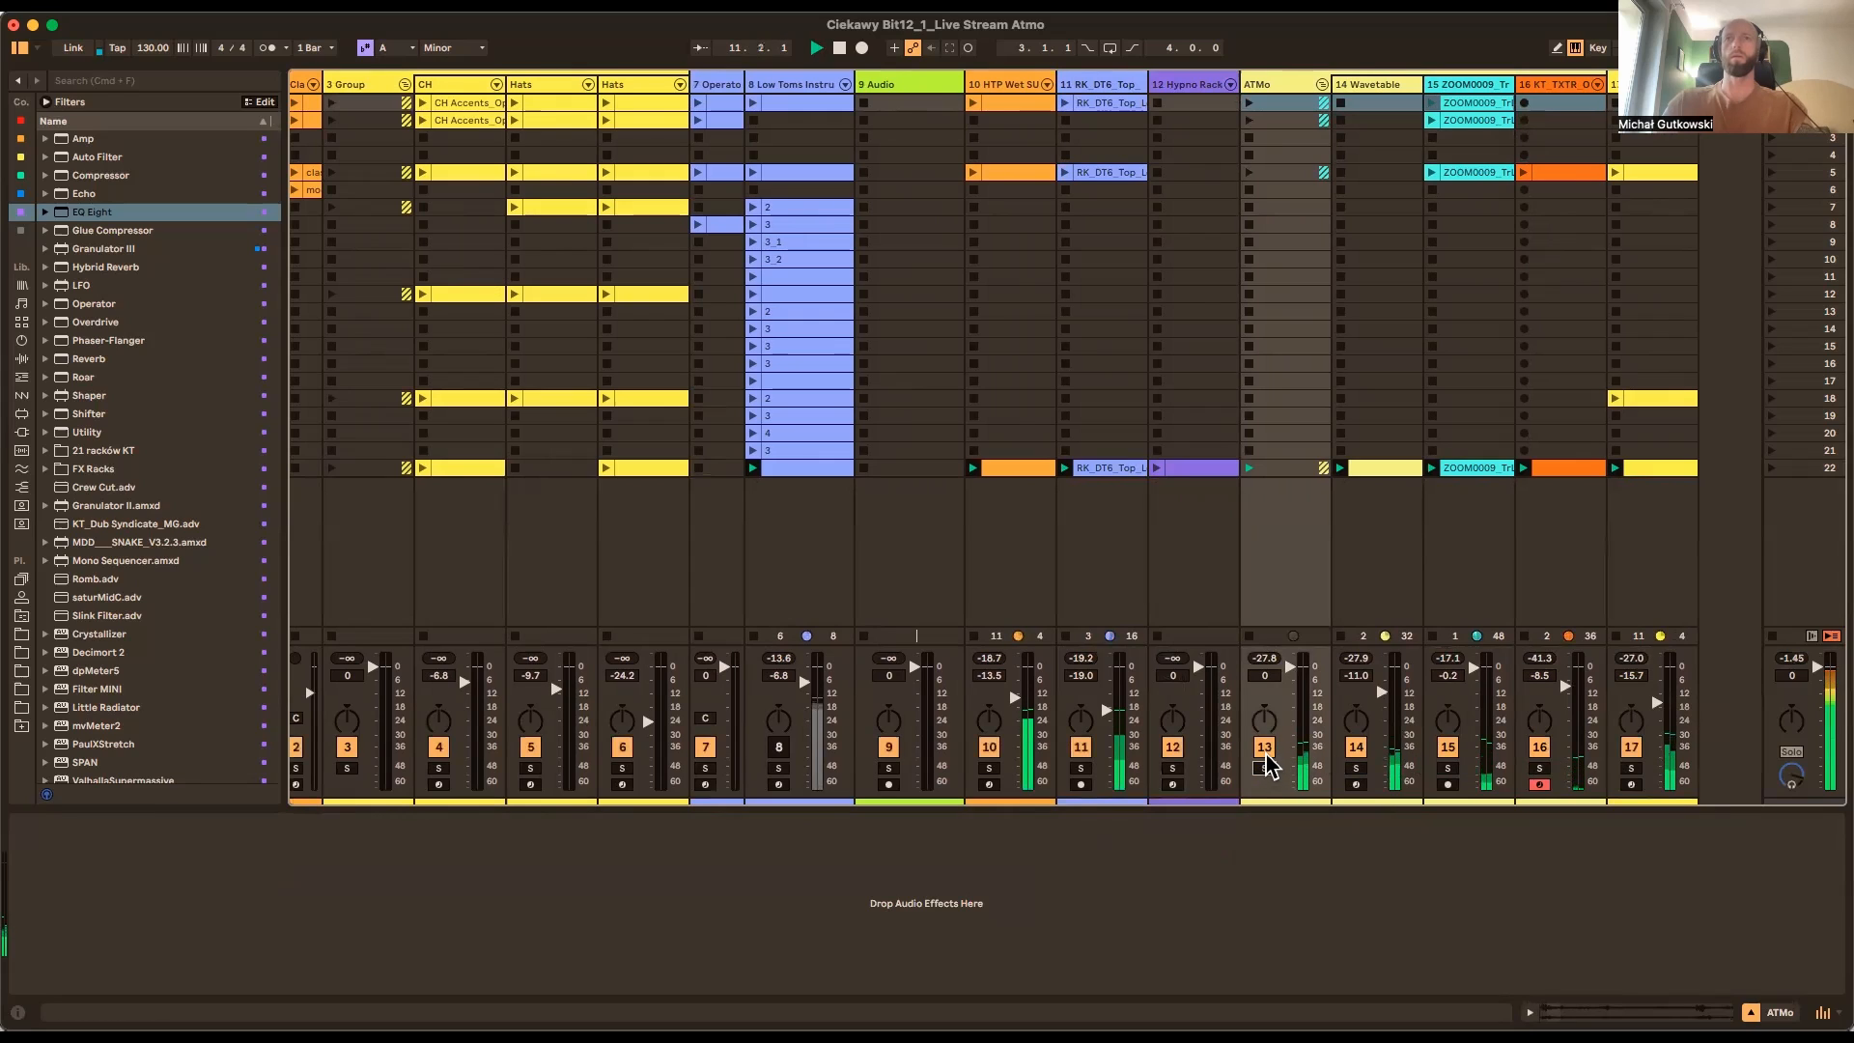
# Activate the Low Toms track and compare the full loop without and with the ATMo group
pyautogui.click(1264, 749)
pyautogui.click(778, 750)
pyautogui.hscroll(-2, 778, 759)
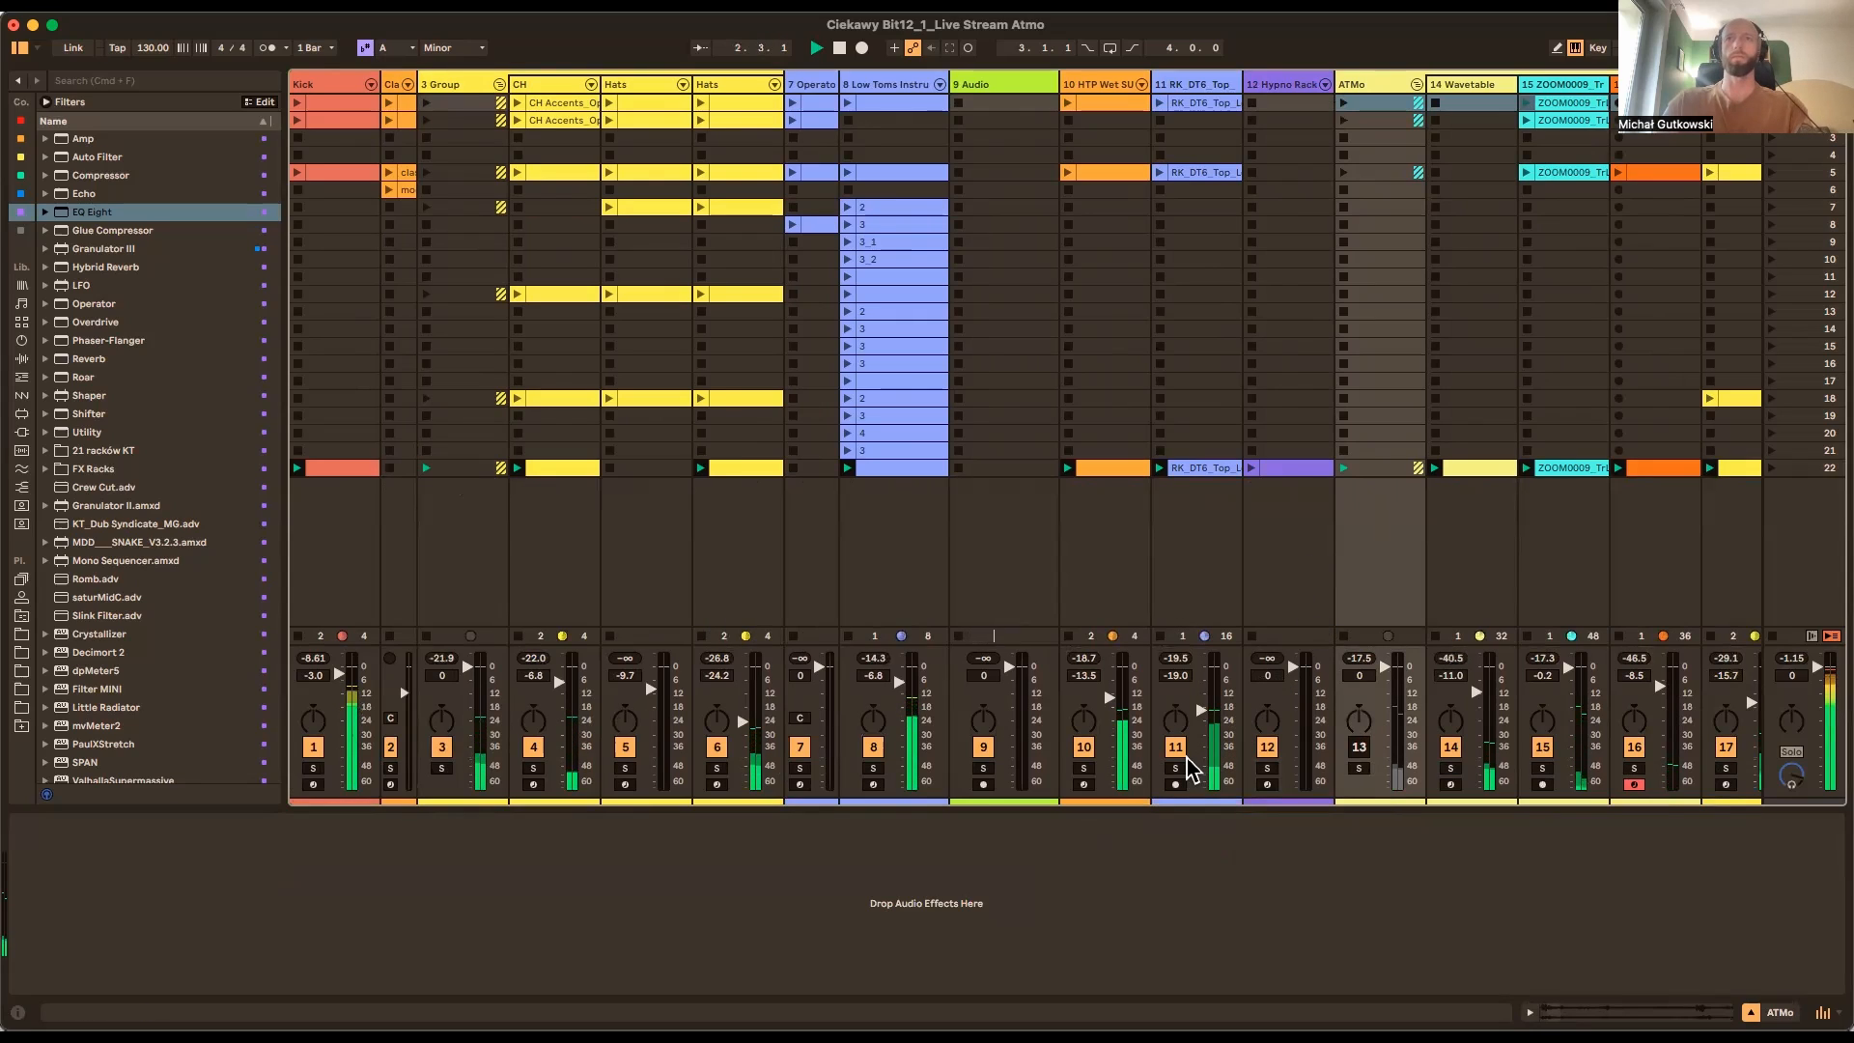
pyautogui.click(1358, 748)
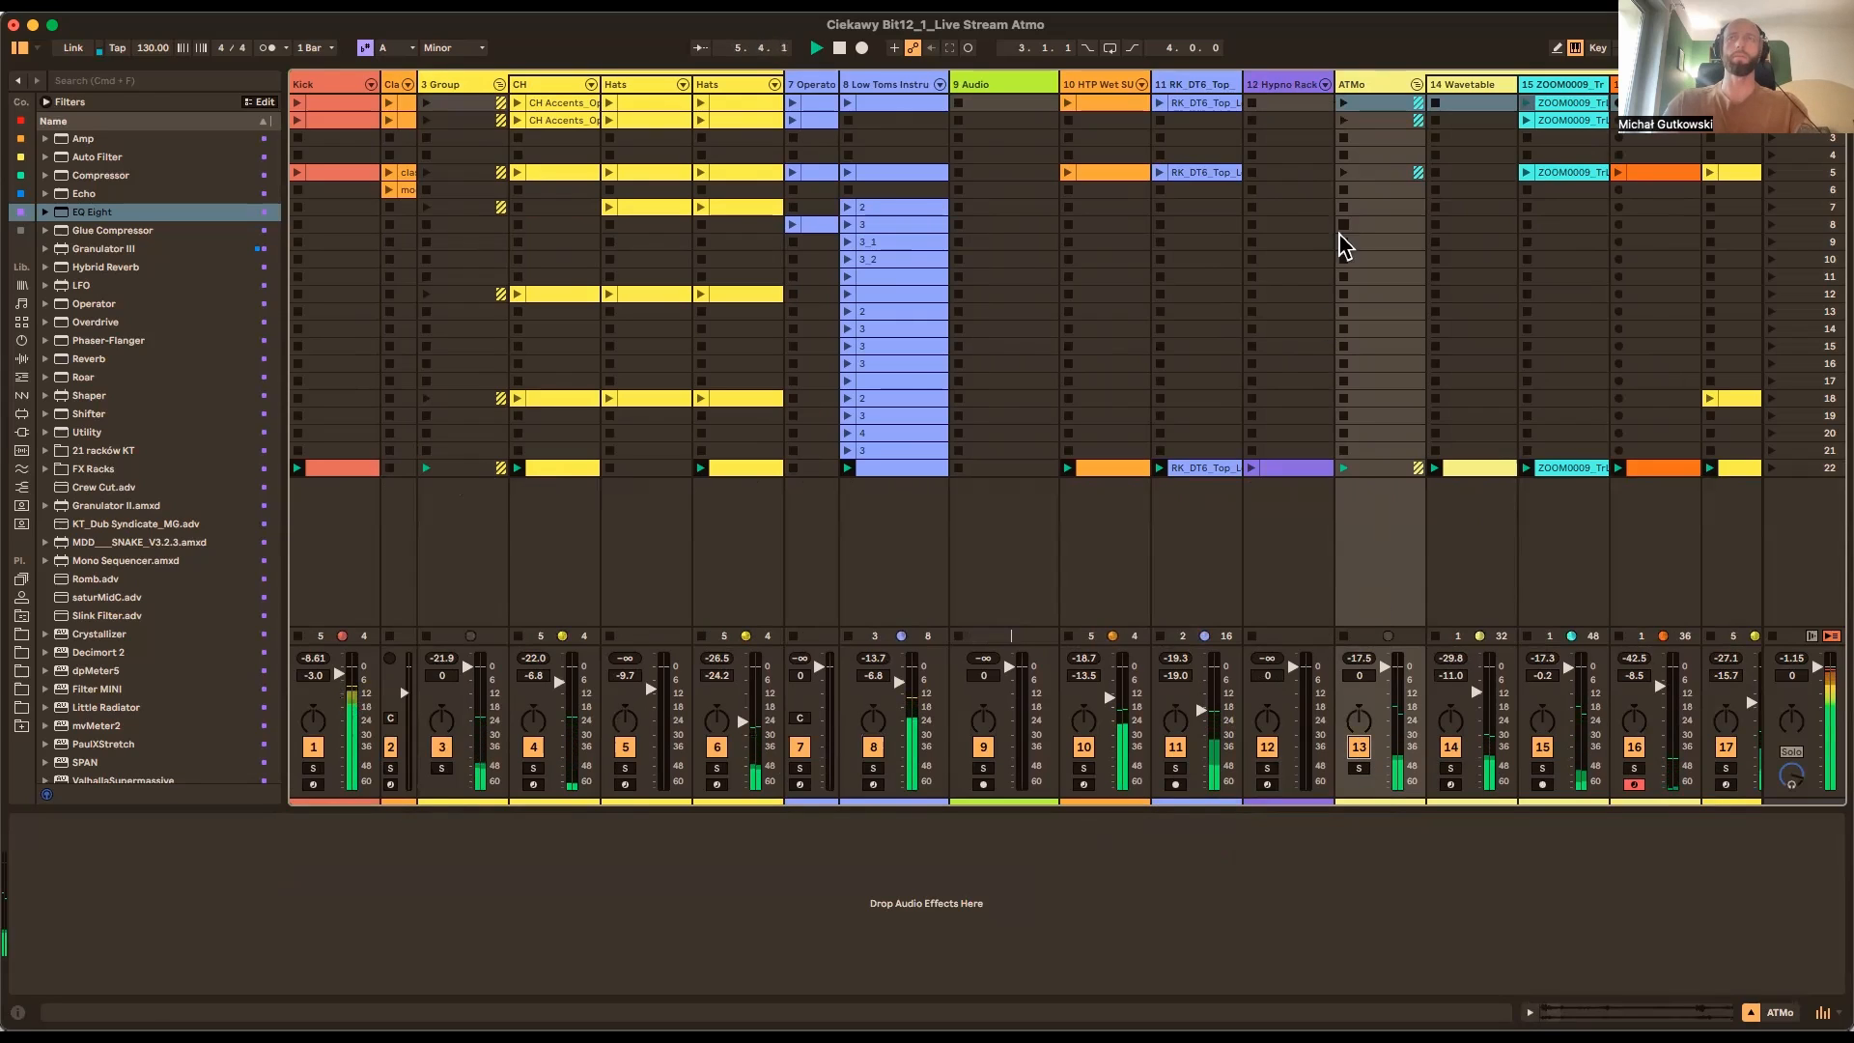
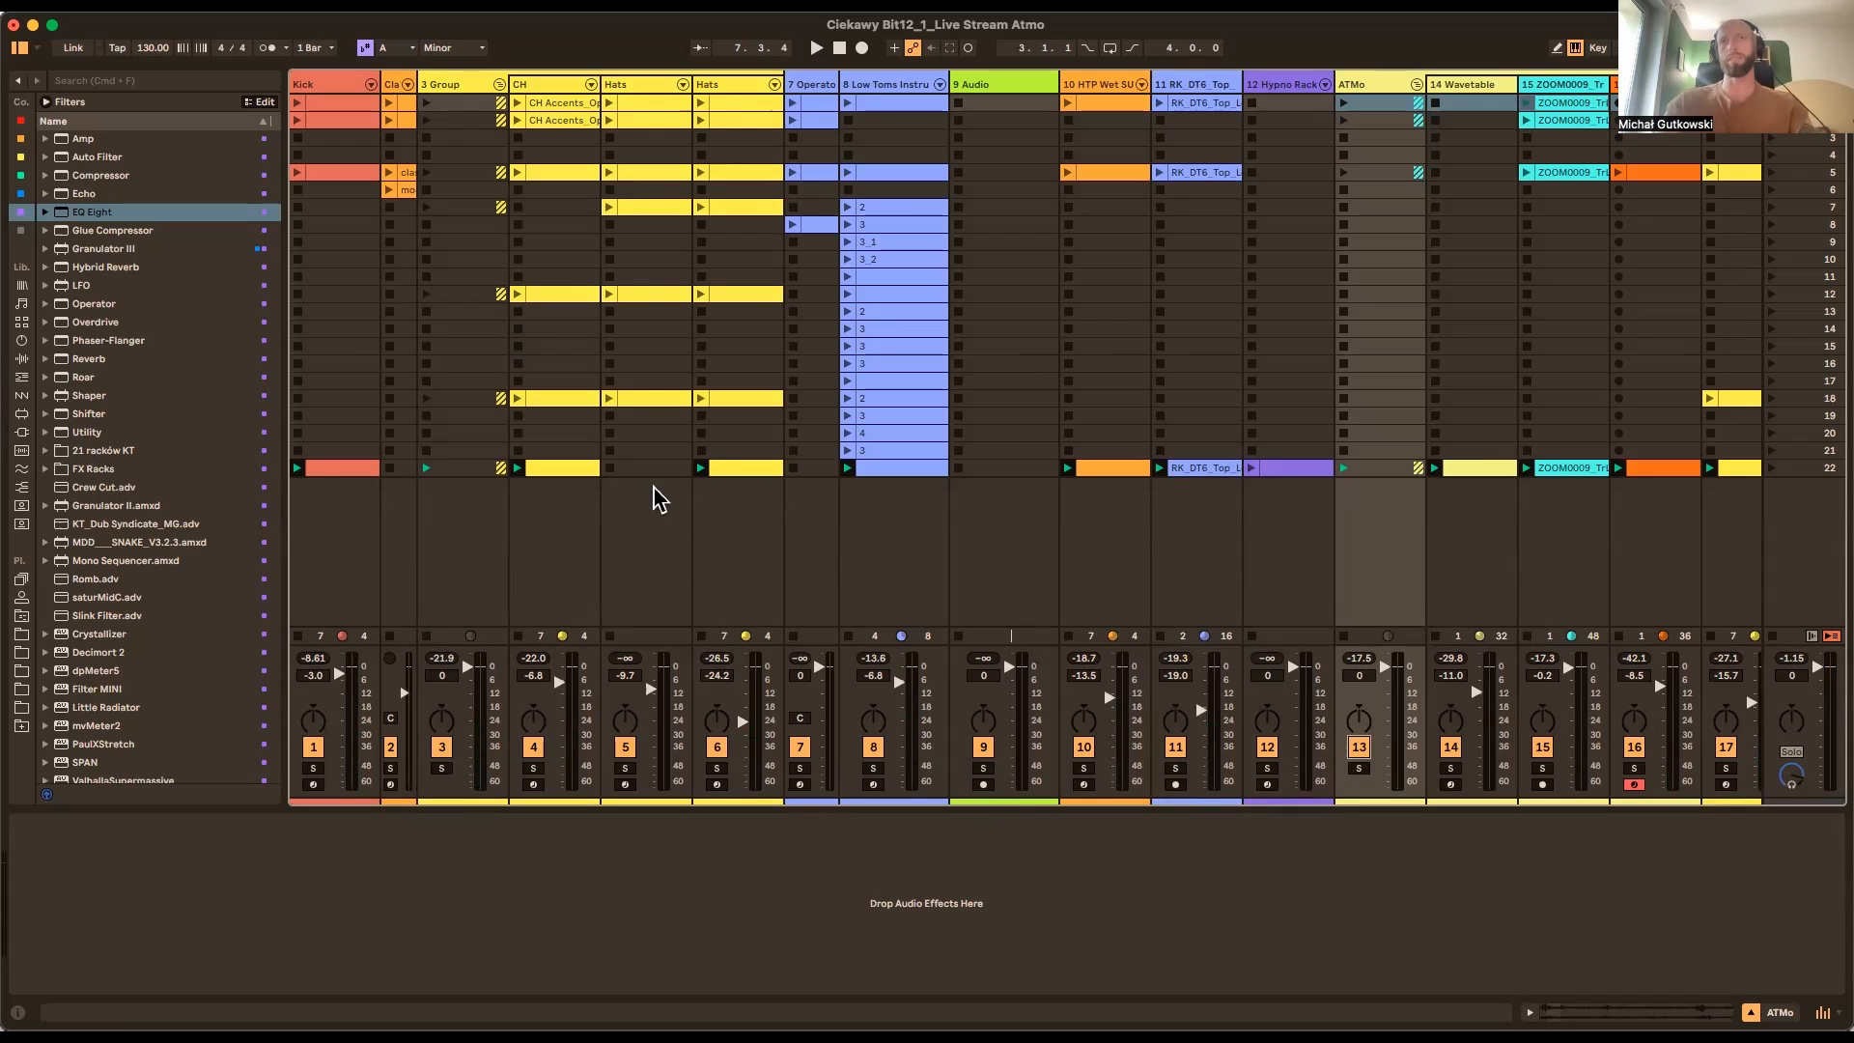
# Open the Wavetable scene 22 clip, audition its track in solo and raise its volume to -9.0 dB
pyautogui.hscroll(3, 1207, 531)
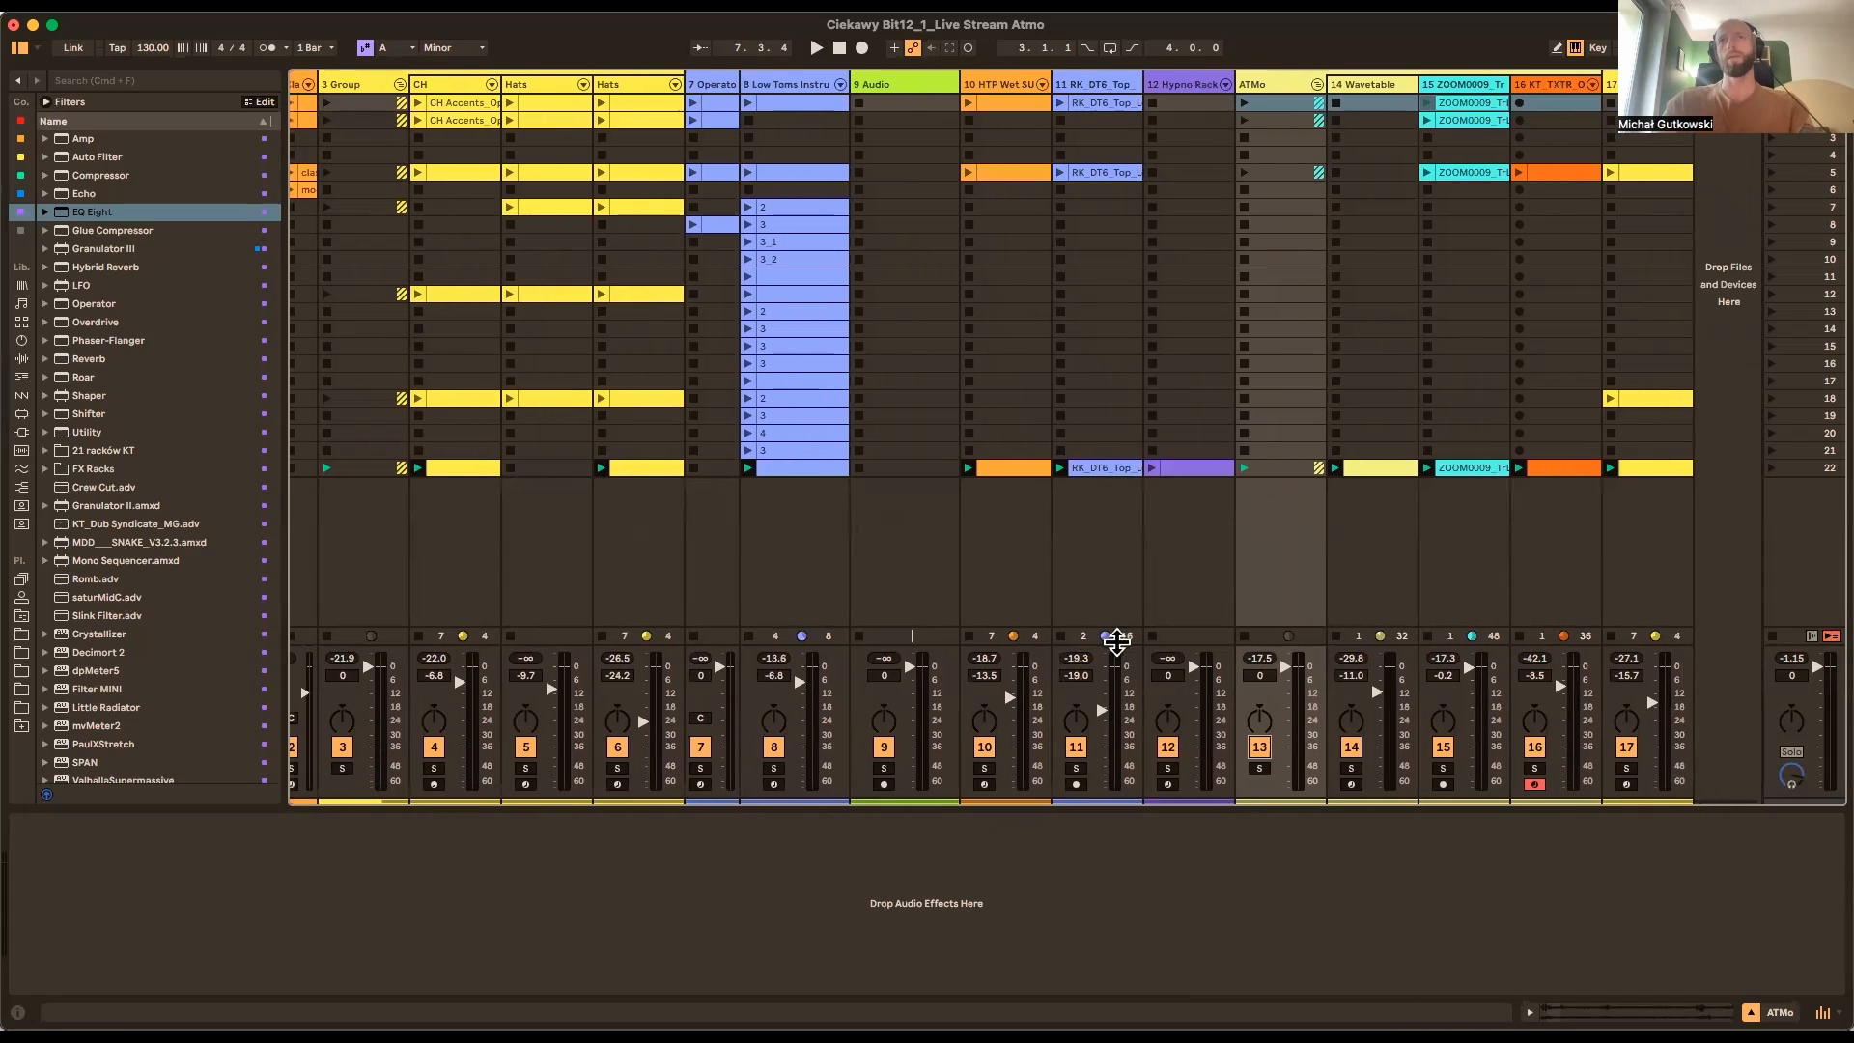
pyautogui.click(1358, 467)
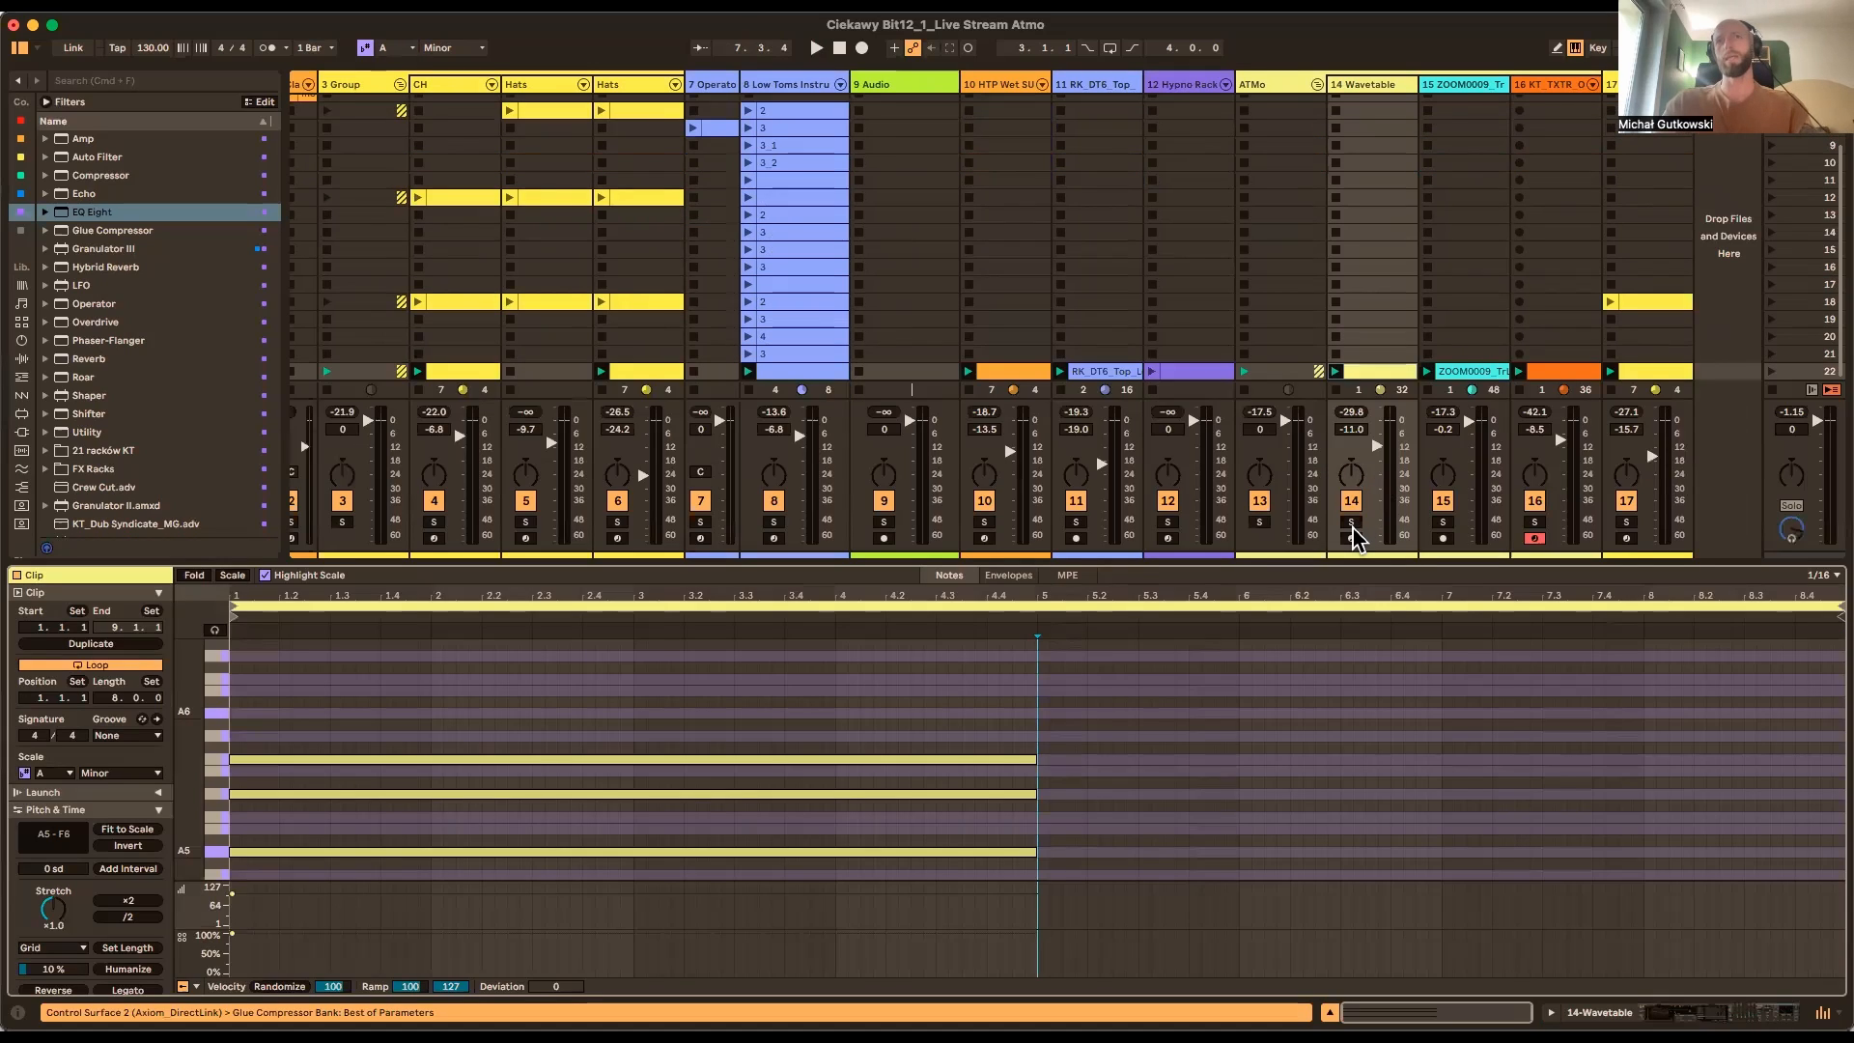
pyautogui.click(1351, 523)
pyautogui.press('space')
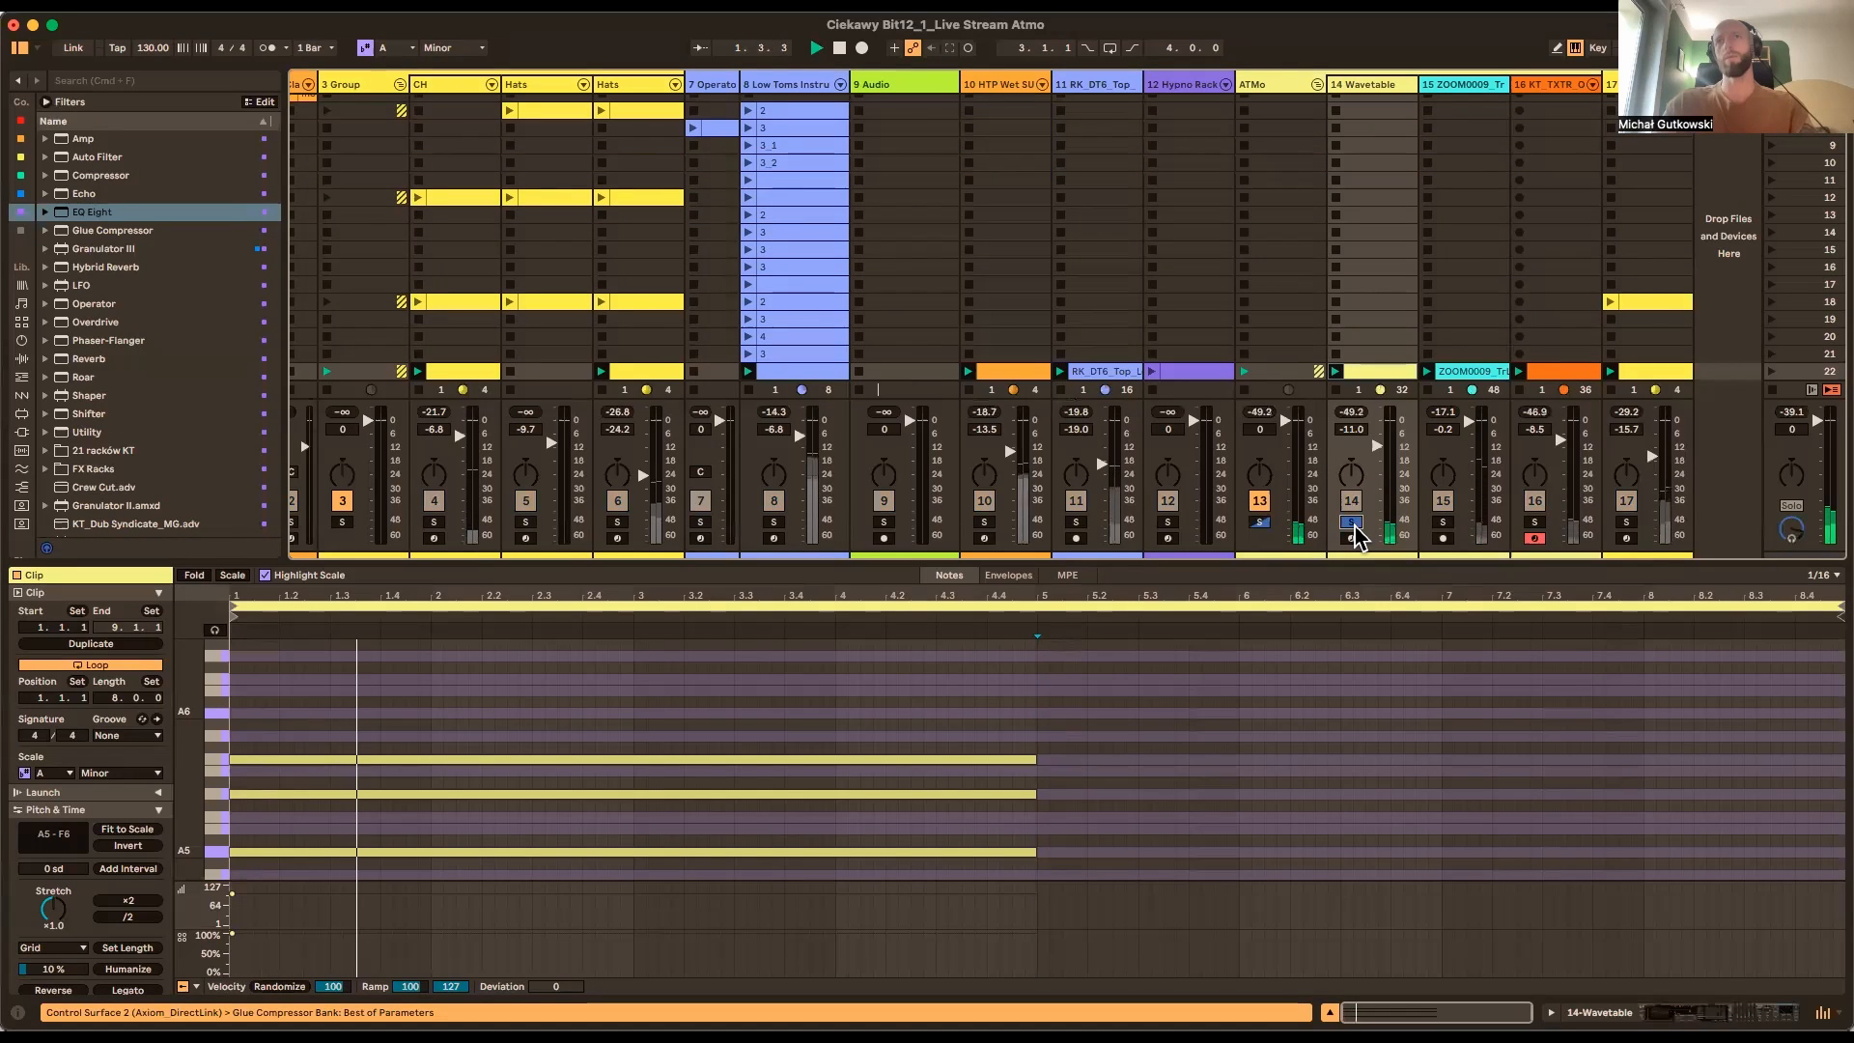
pyautogui.click(1355, 524)
pyautogui.moveTo(1378, 446); pyautogui.dragTo(1378, 441)
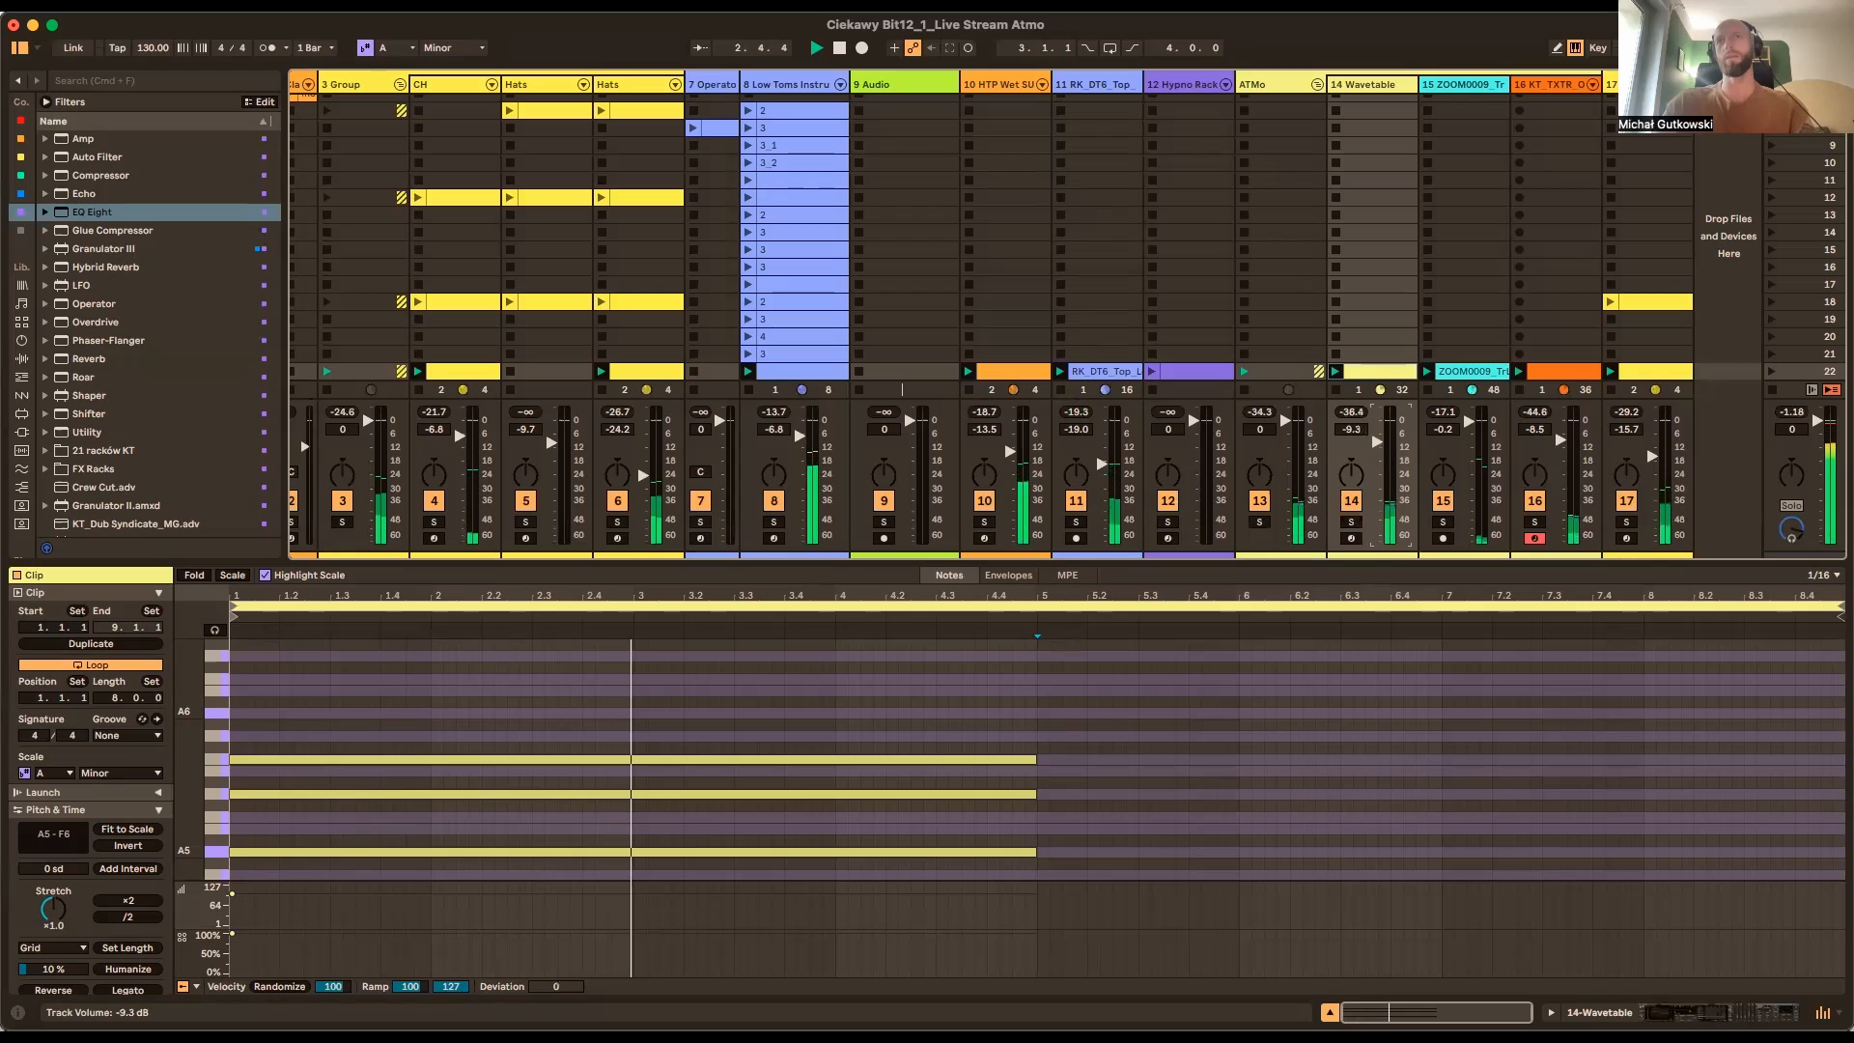
# Audition the KT_TXTR_Operator and ZOOM0009_TrLR tracks in solo and lower the latter's volume to -3.8 dB
pyautogui.click(1534, 522)
pyautogui.click(1442, 522)
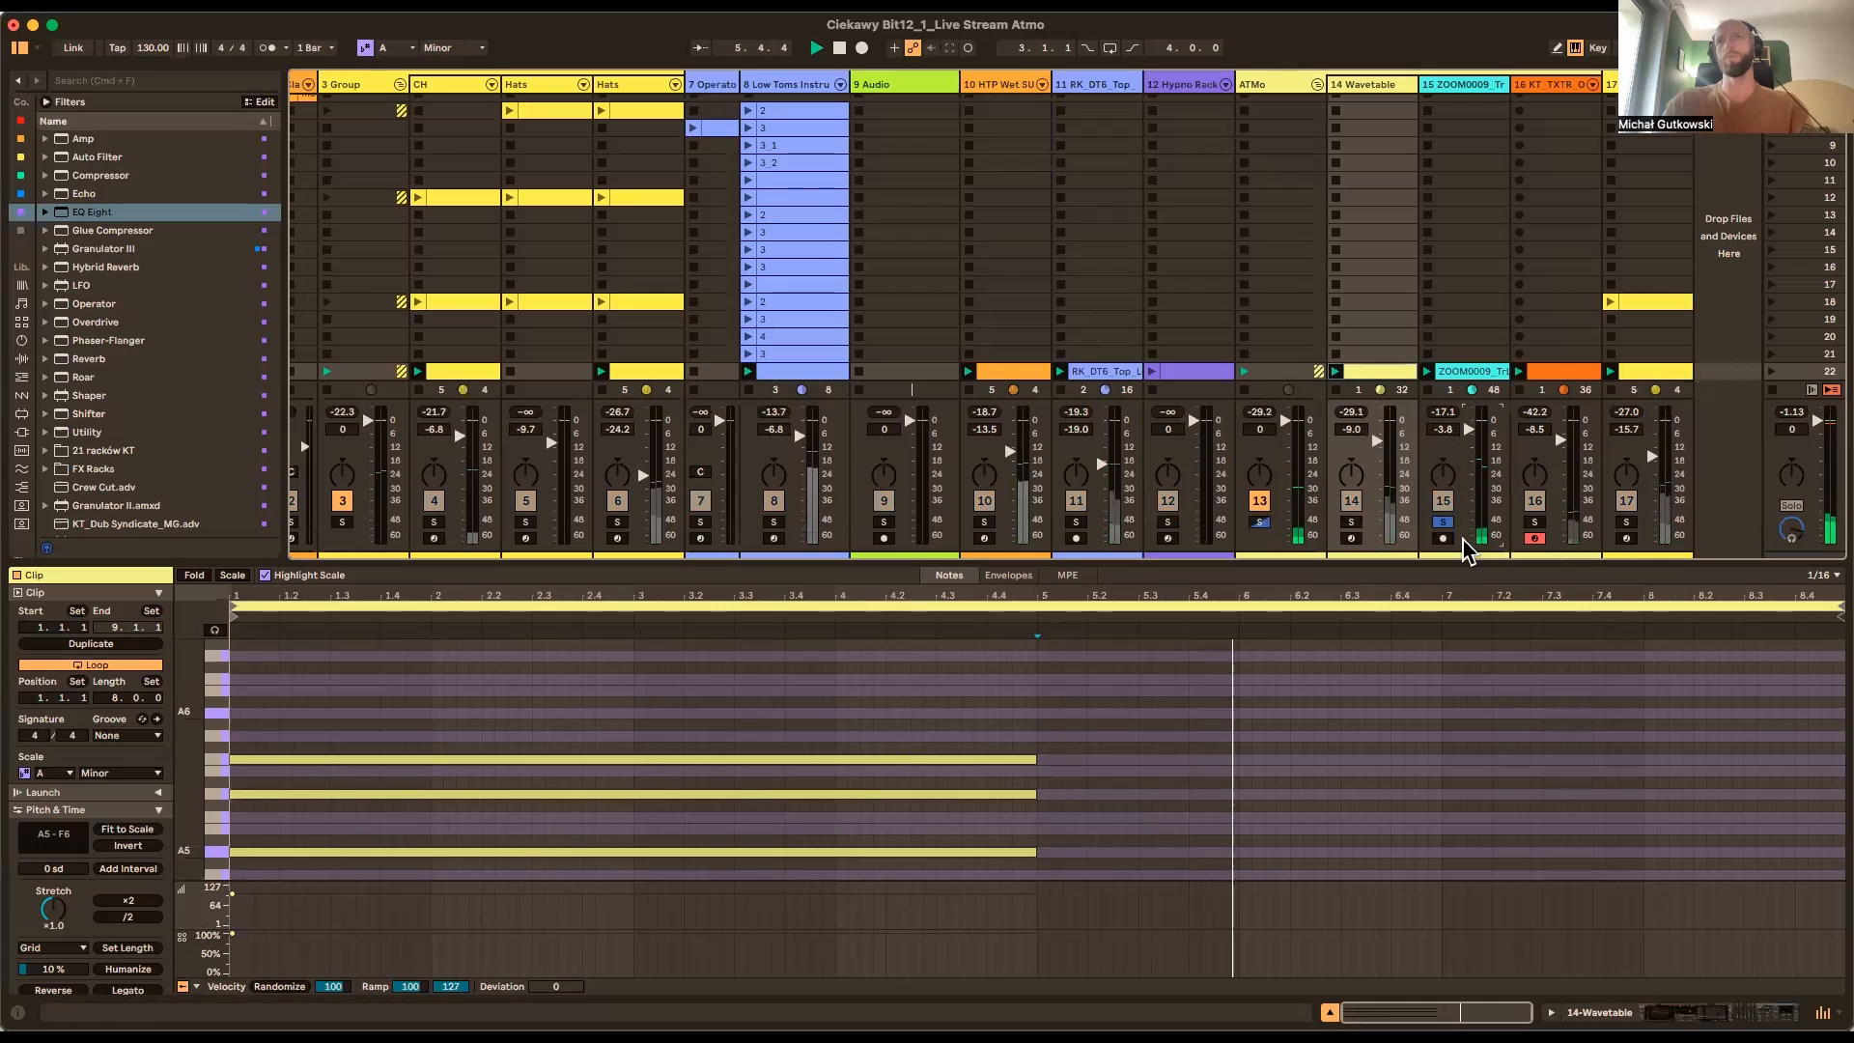
pyautogui.click(1442, 524)
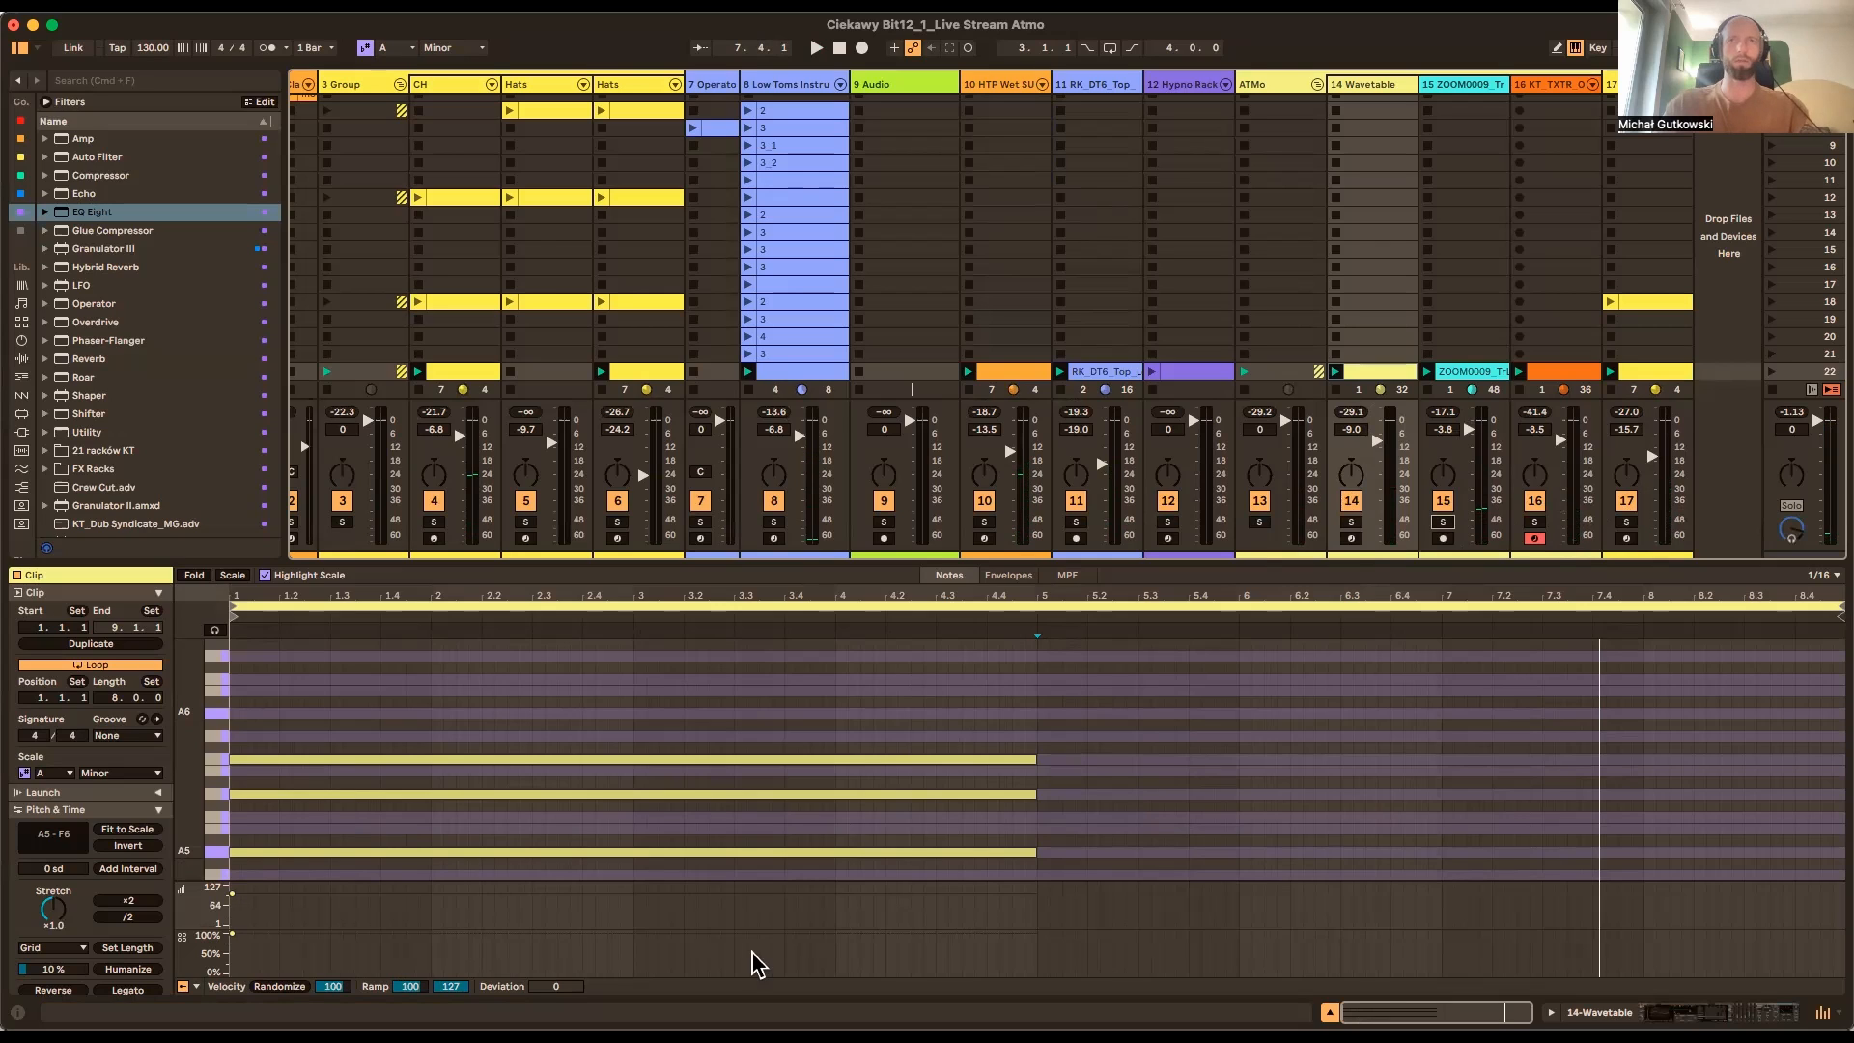
# Show the Wavetable track's device chain and duplicate the track within the ATMo group
pyautogui.moveTo(925, 578); pyautogui.dragTo(912, 799)
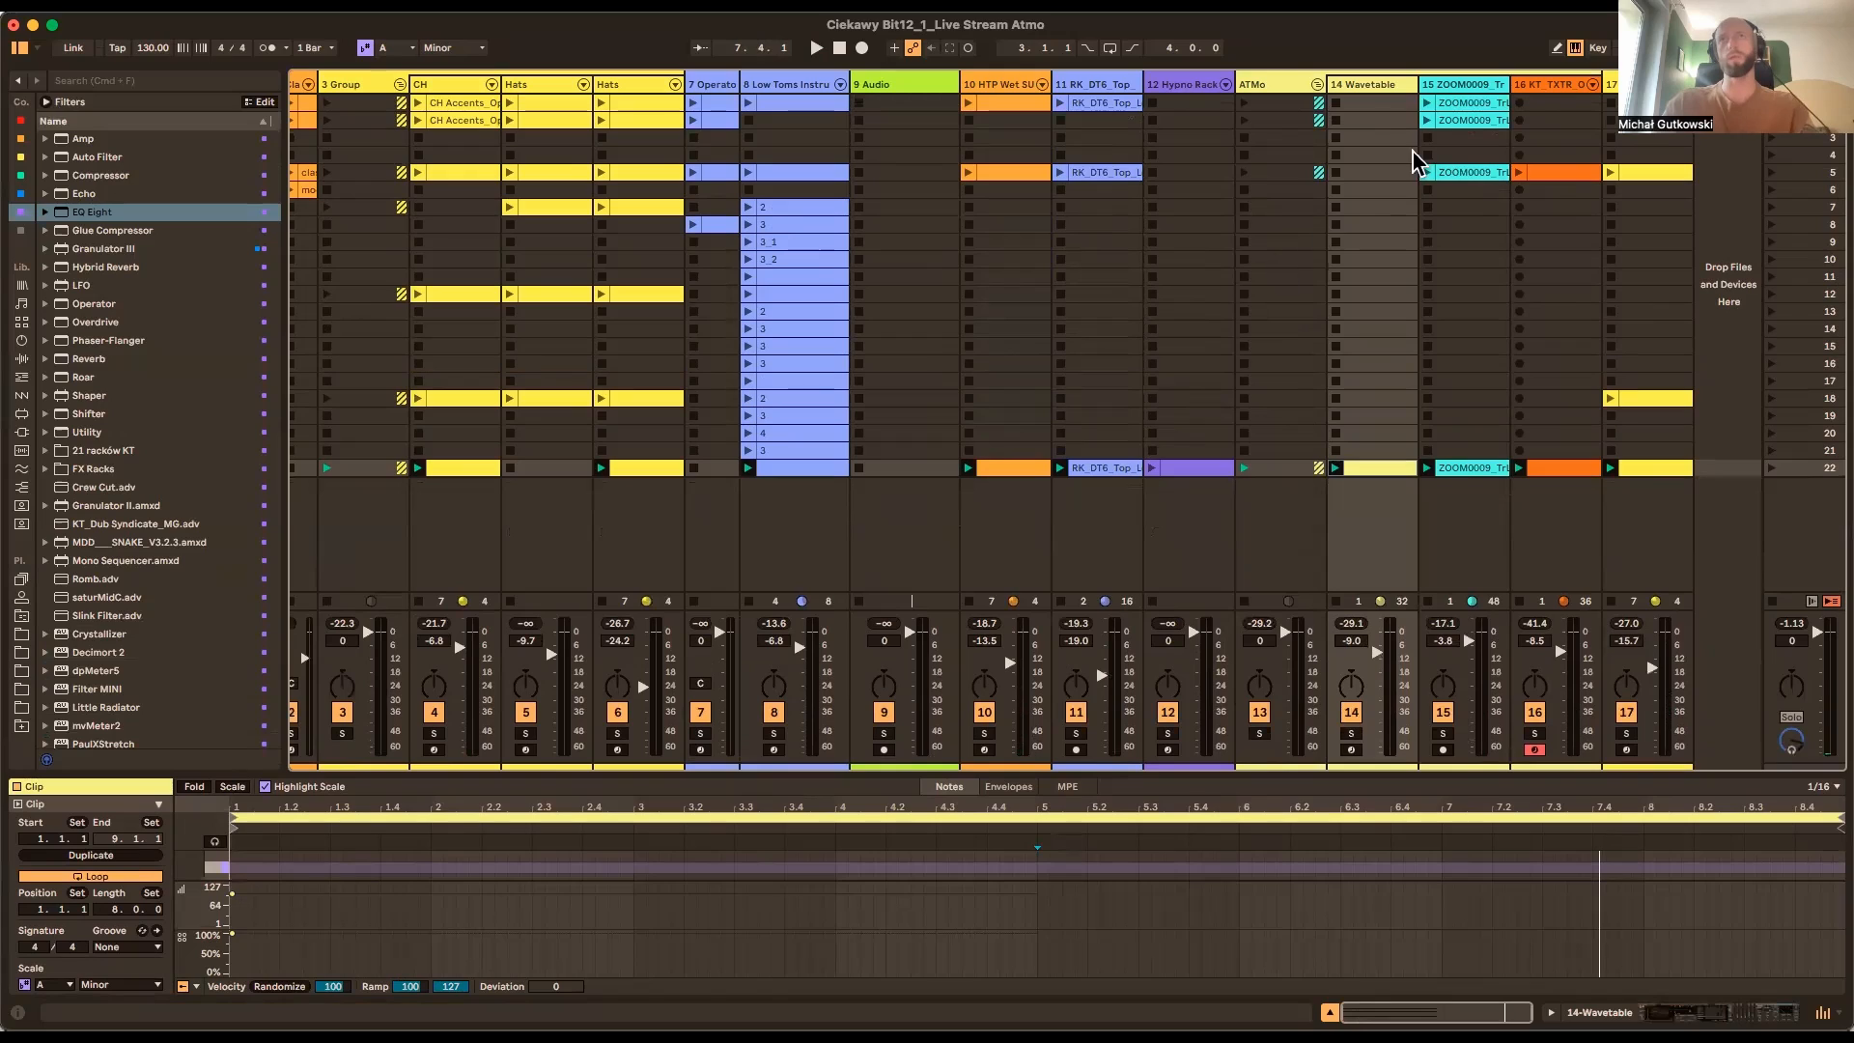
pyautogui.click(1362, 87)
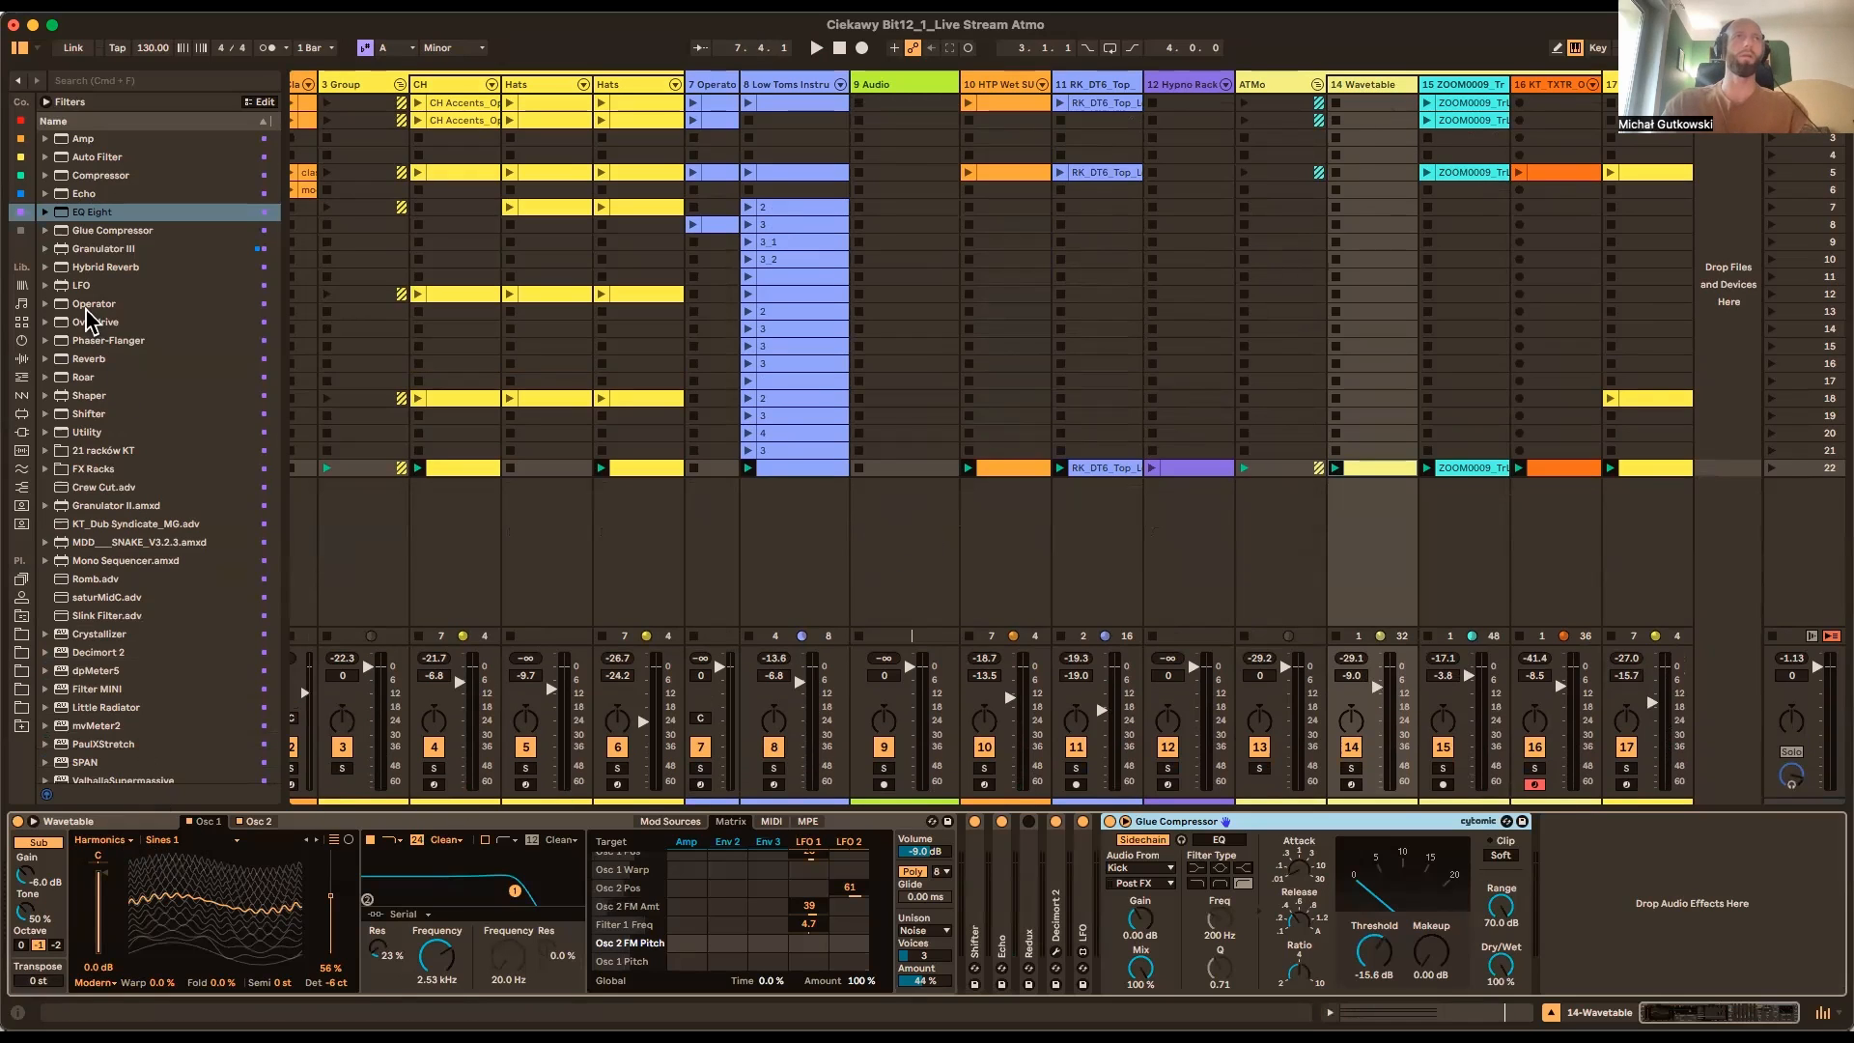
pyautogui.rightClick(1369, 94)
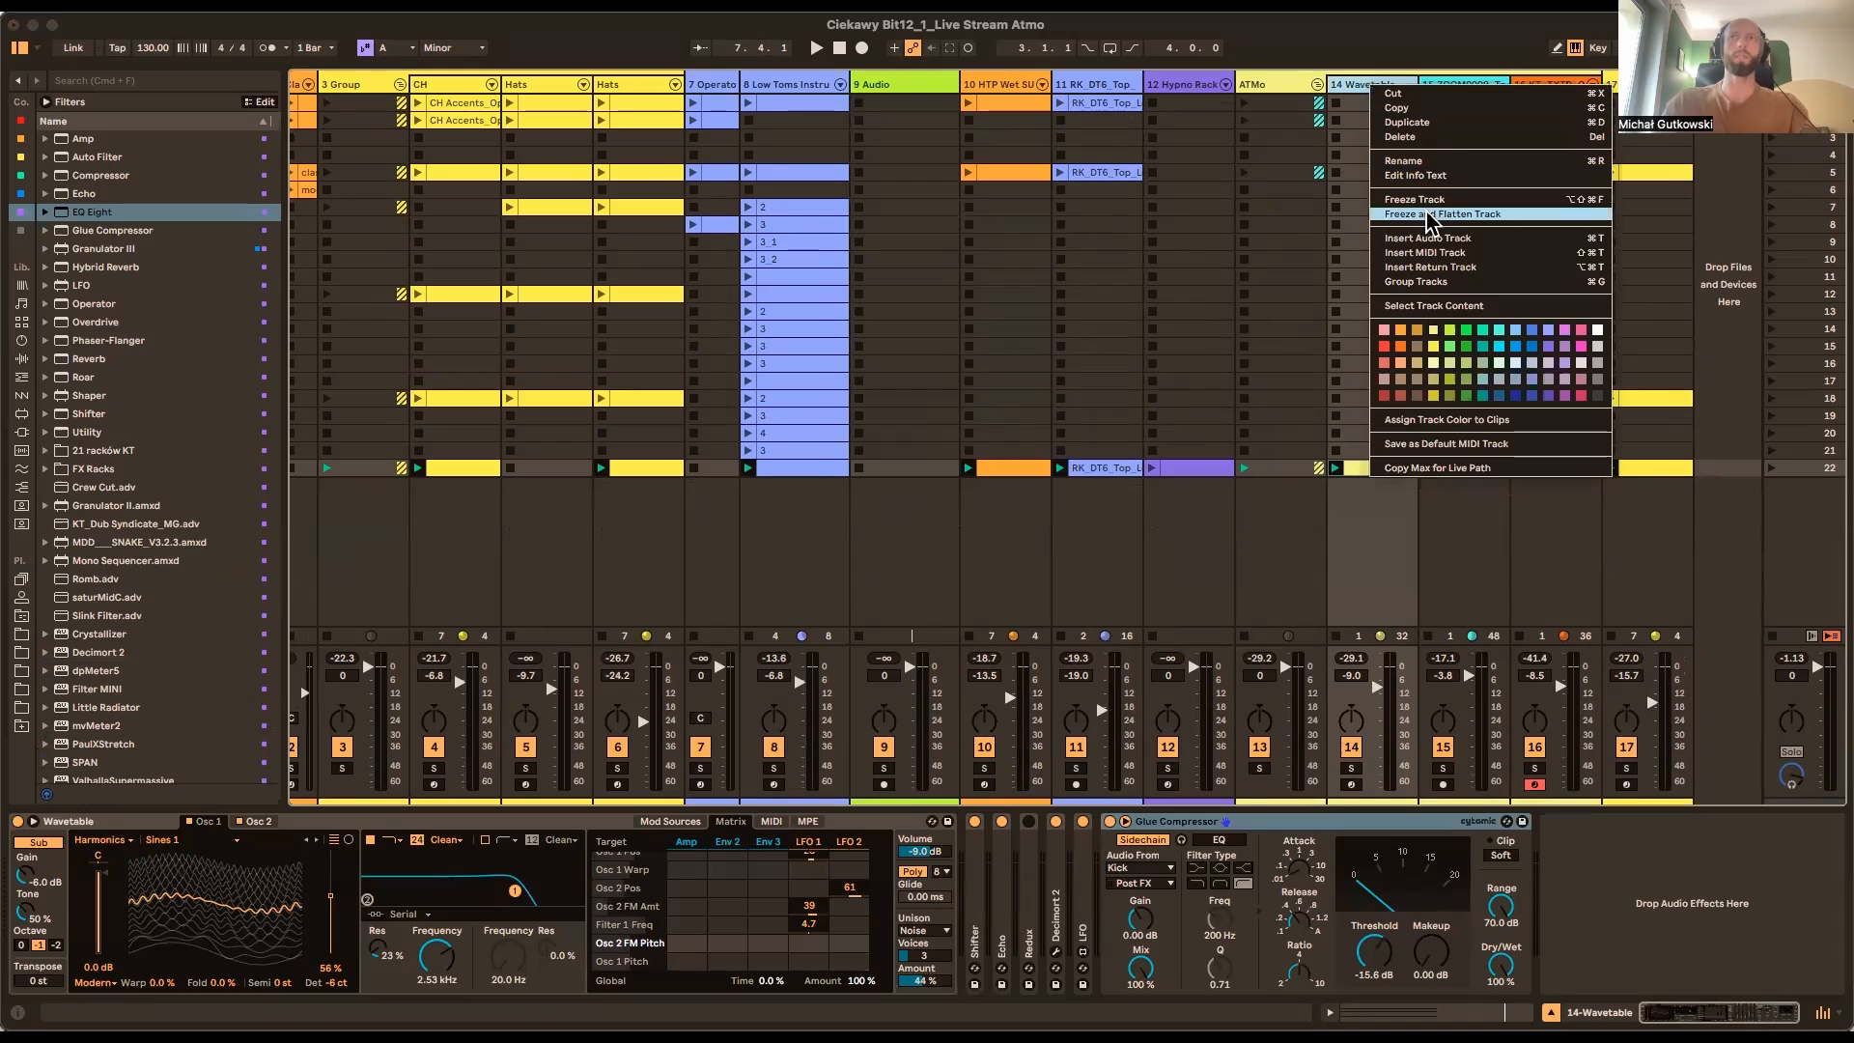
pyautogui.click(1360, 88)
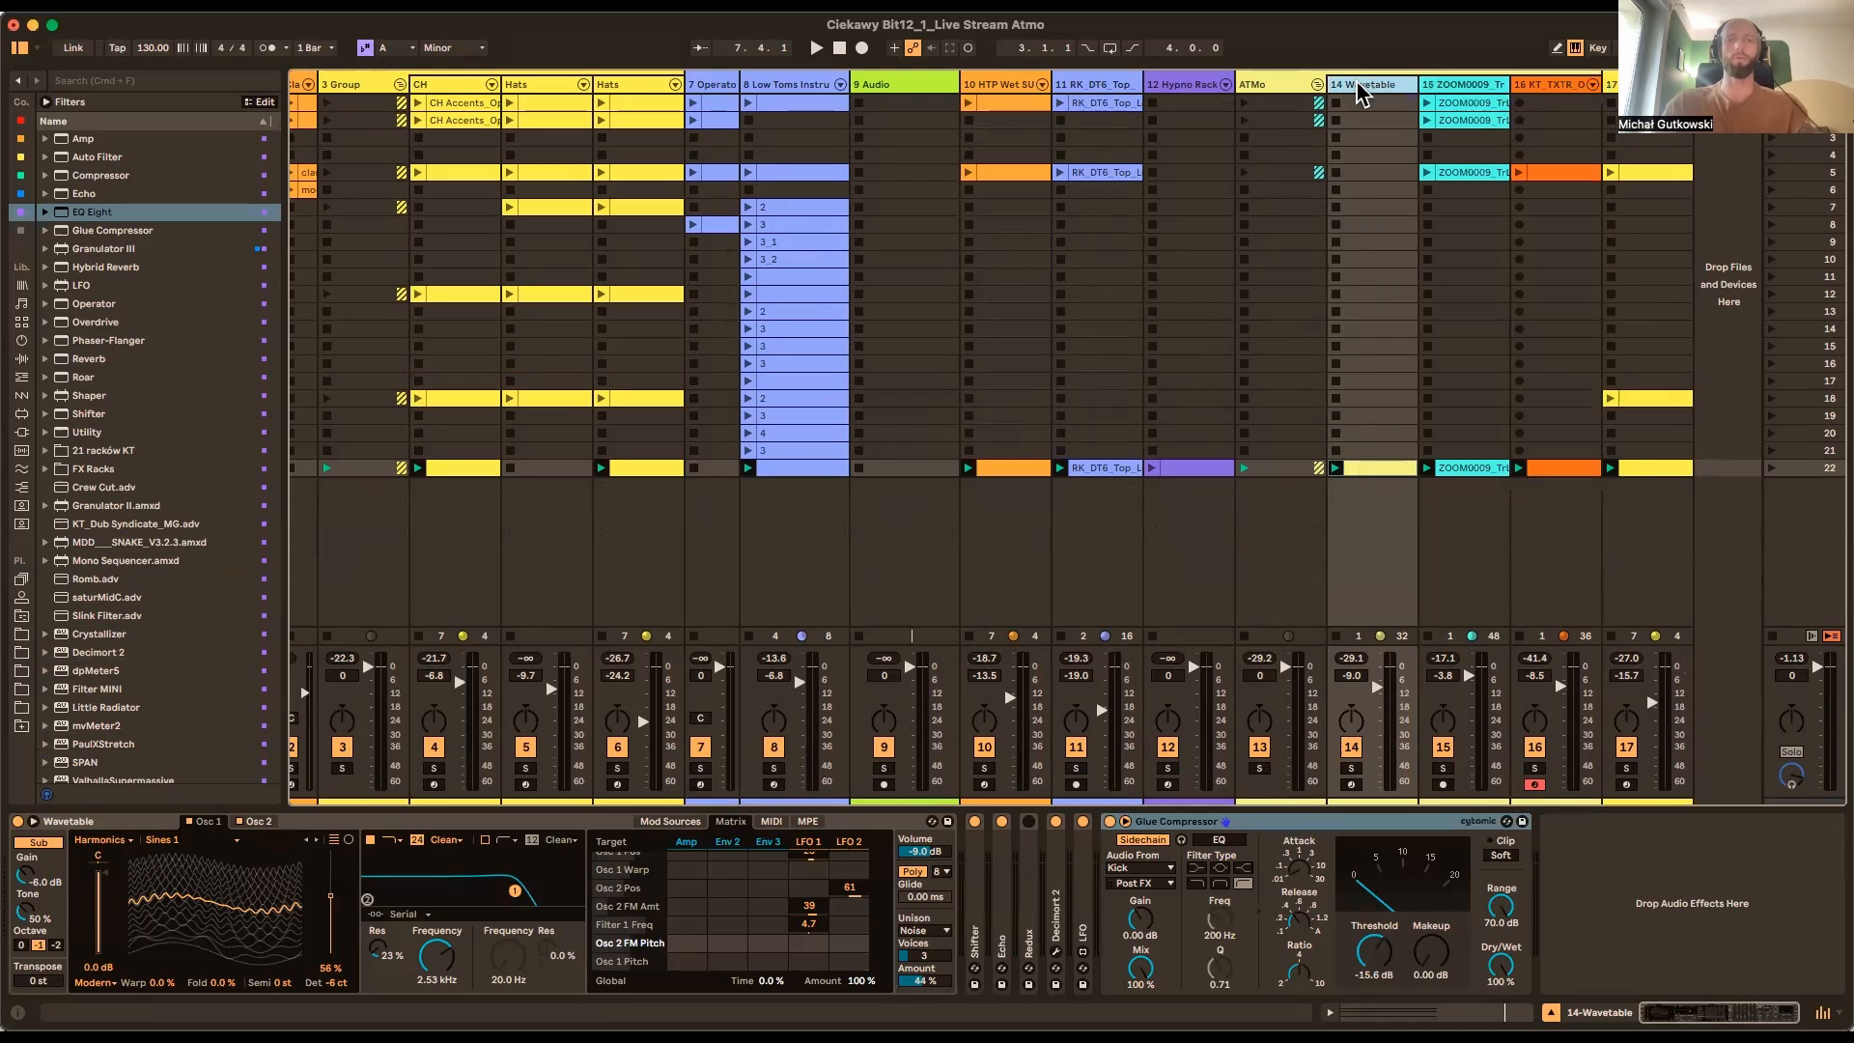
pyautogui.press('super+d')
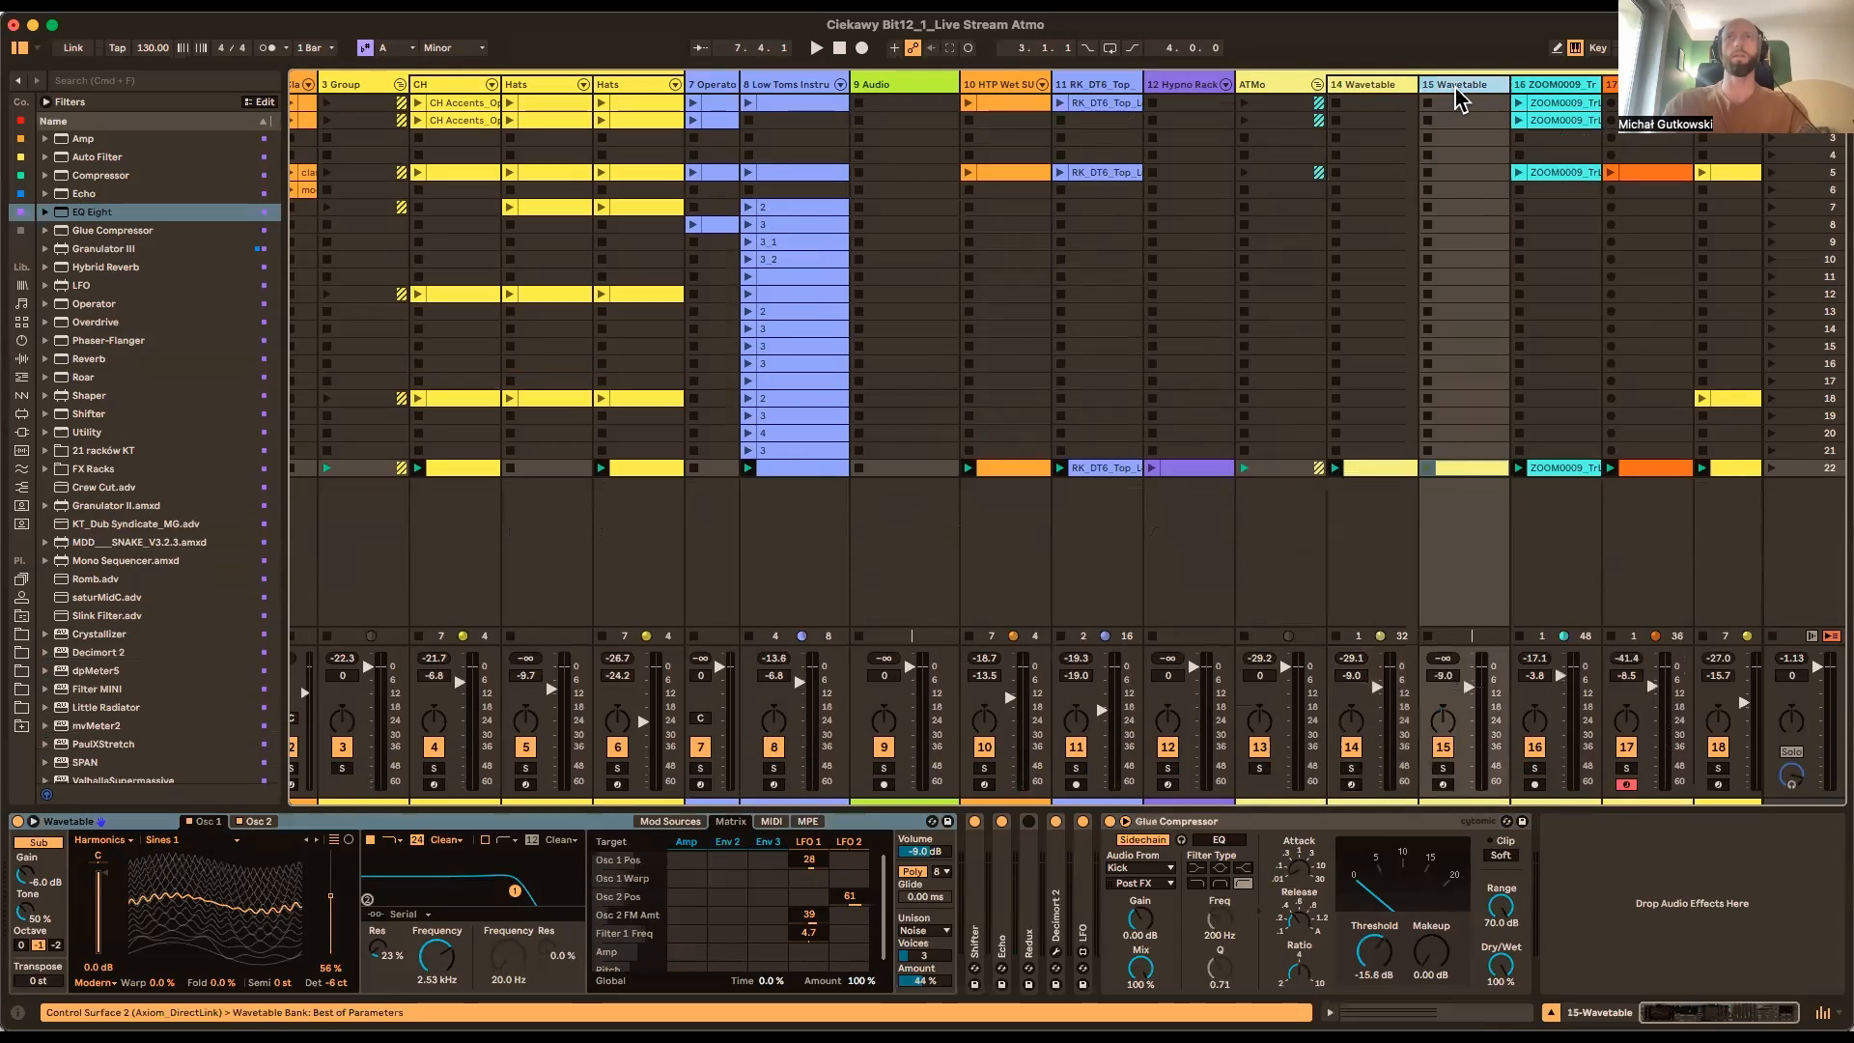
# Replace the duplicated Wavetable instrument on track 15 with Operator and switch off the Shifter effect
pyautogui.click(121, 821)
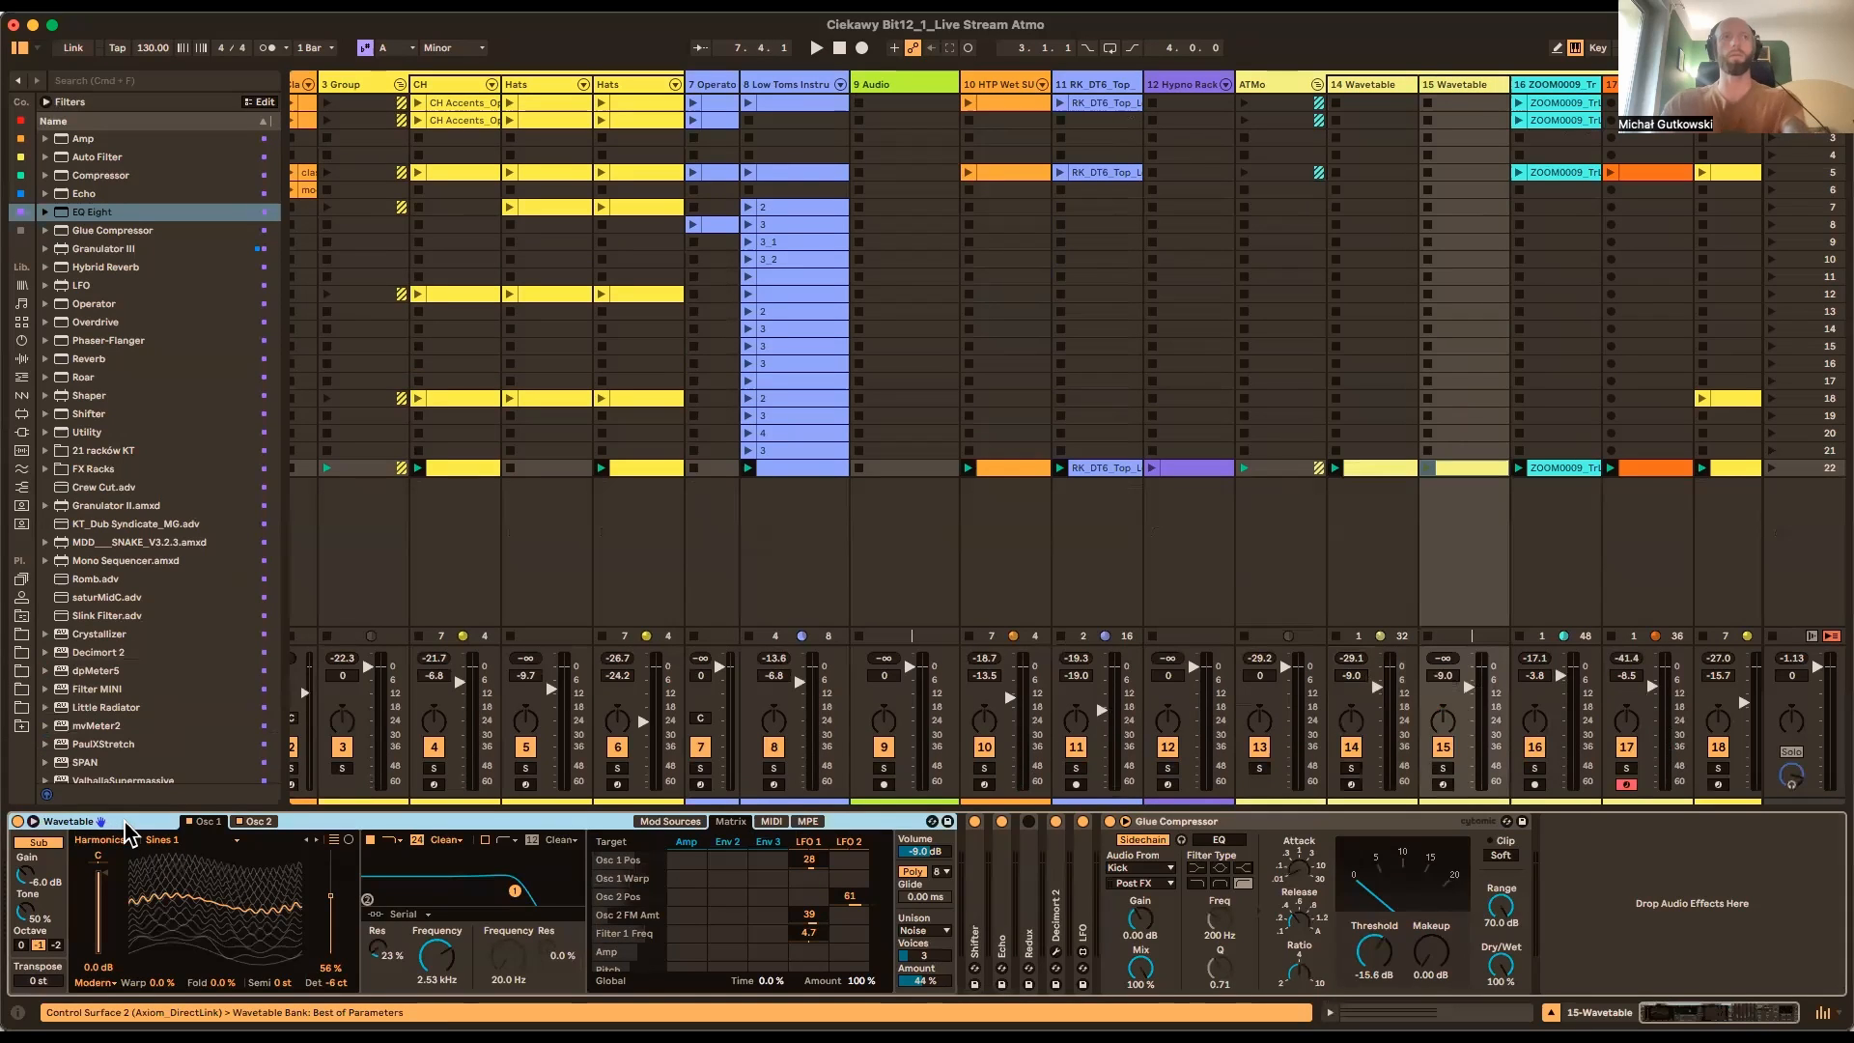
pyautogui.press('Delete')
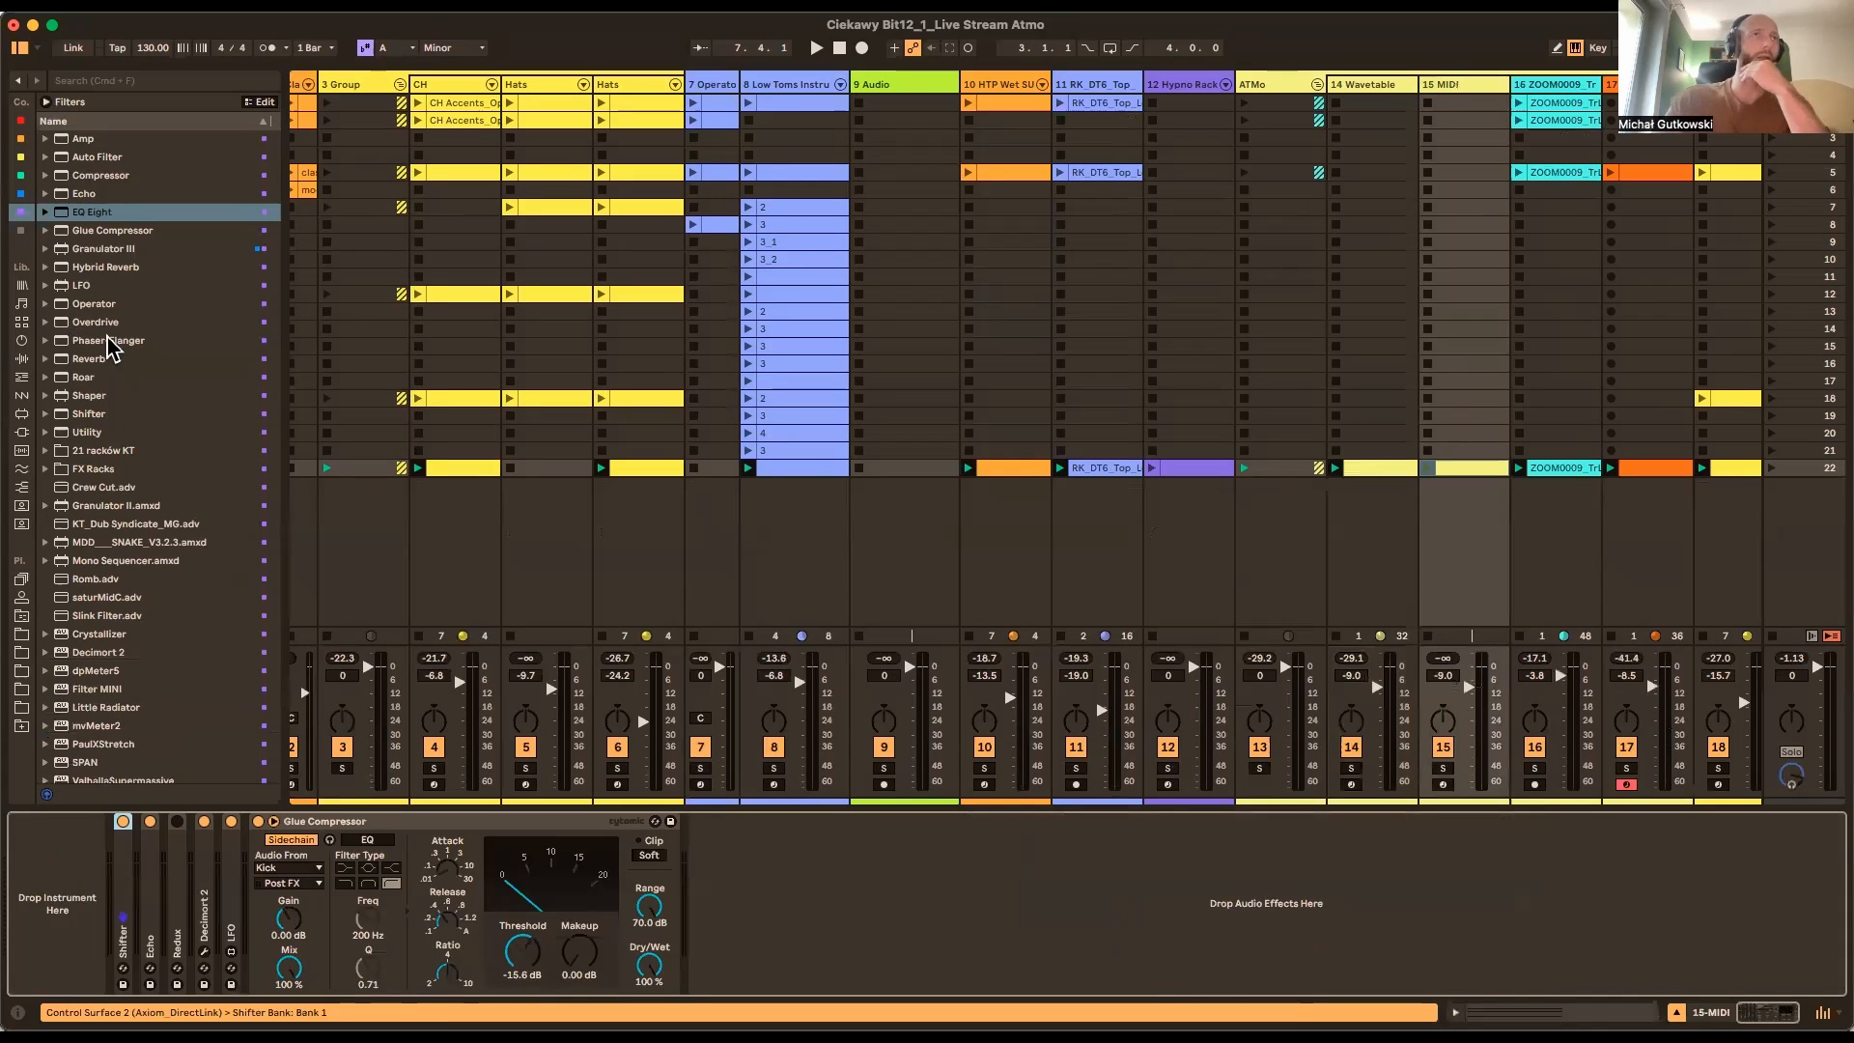
pyautogui.moveTo(94, 303); pyautogui.dragTo(79, 874)
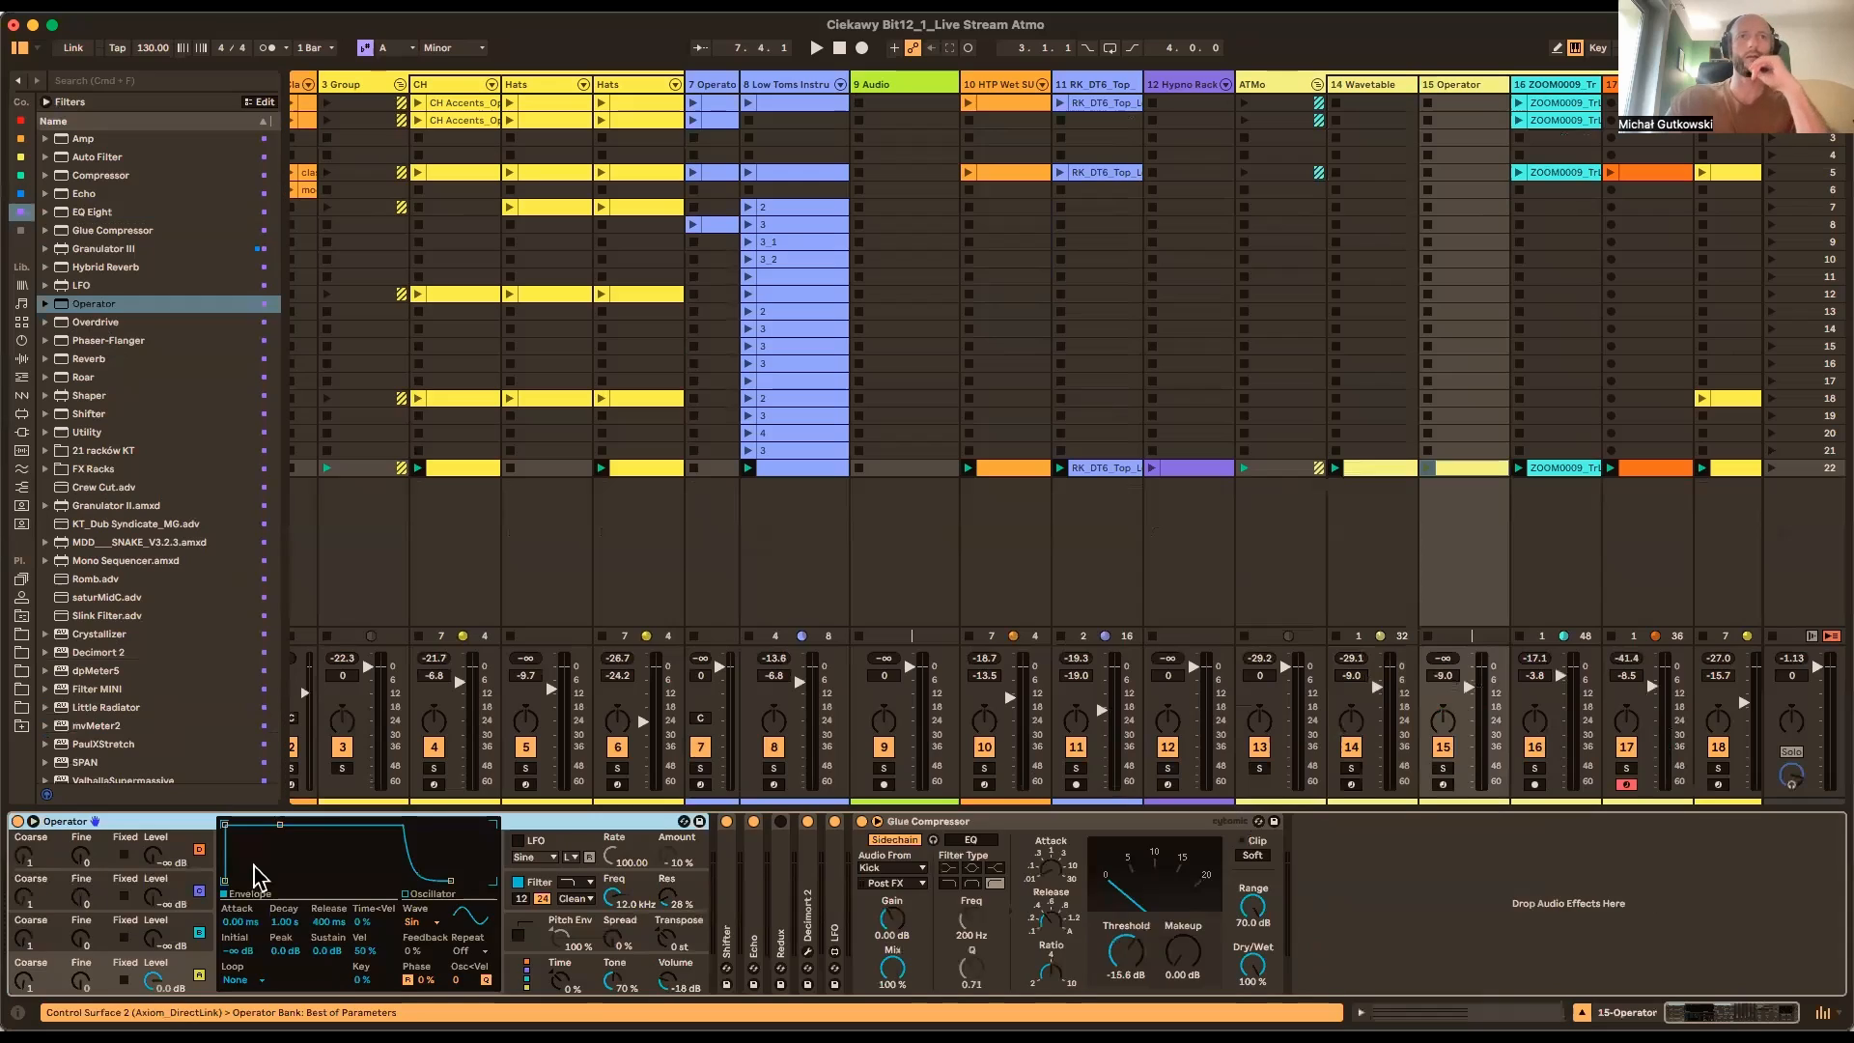
pyautogui.click(726, 821)
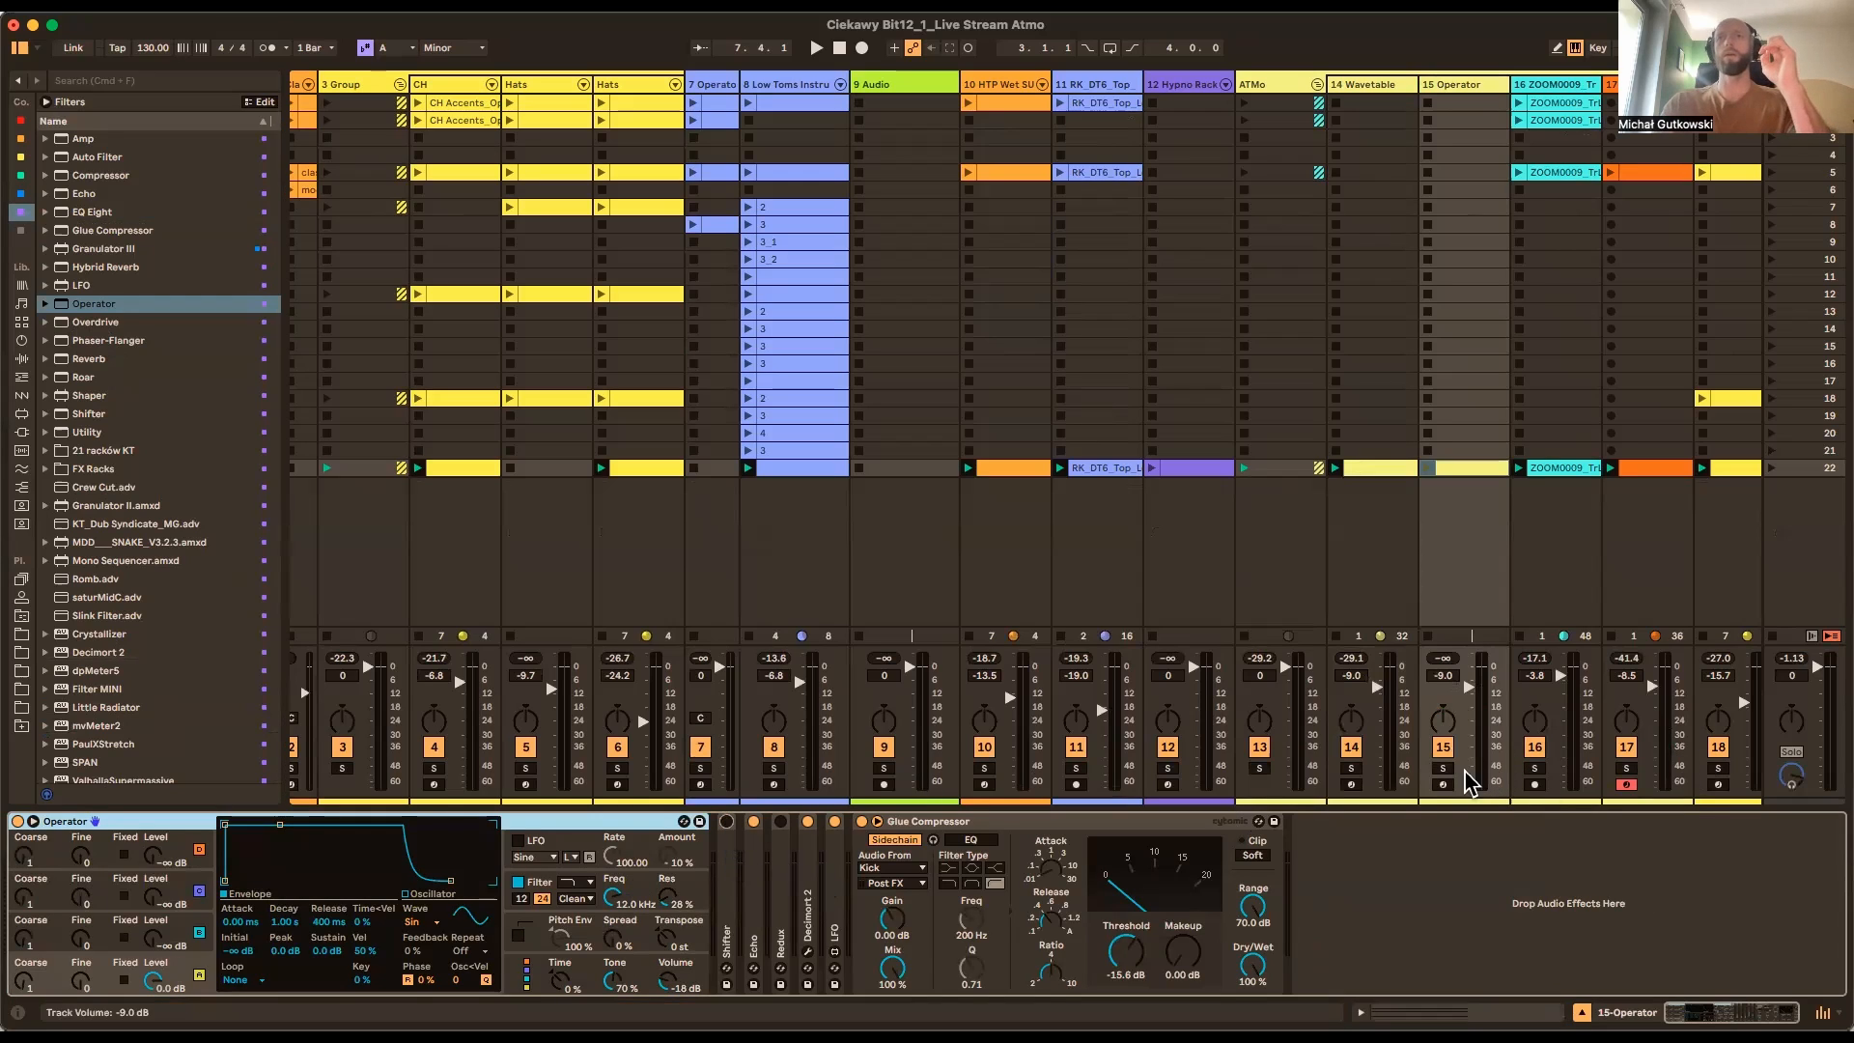
# Arm the new Operator track and compare its sound with Echo and Decimort 2 off and on
pyautogui.click(1443, 784)
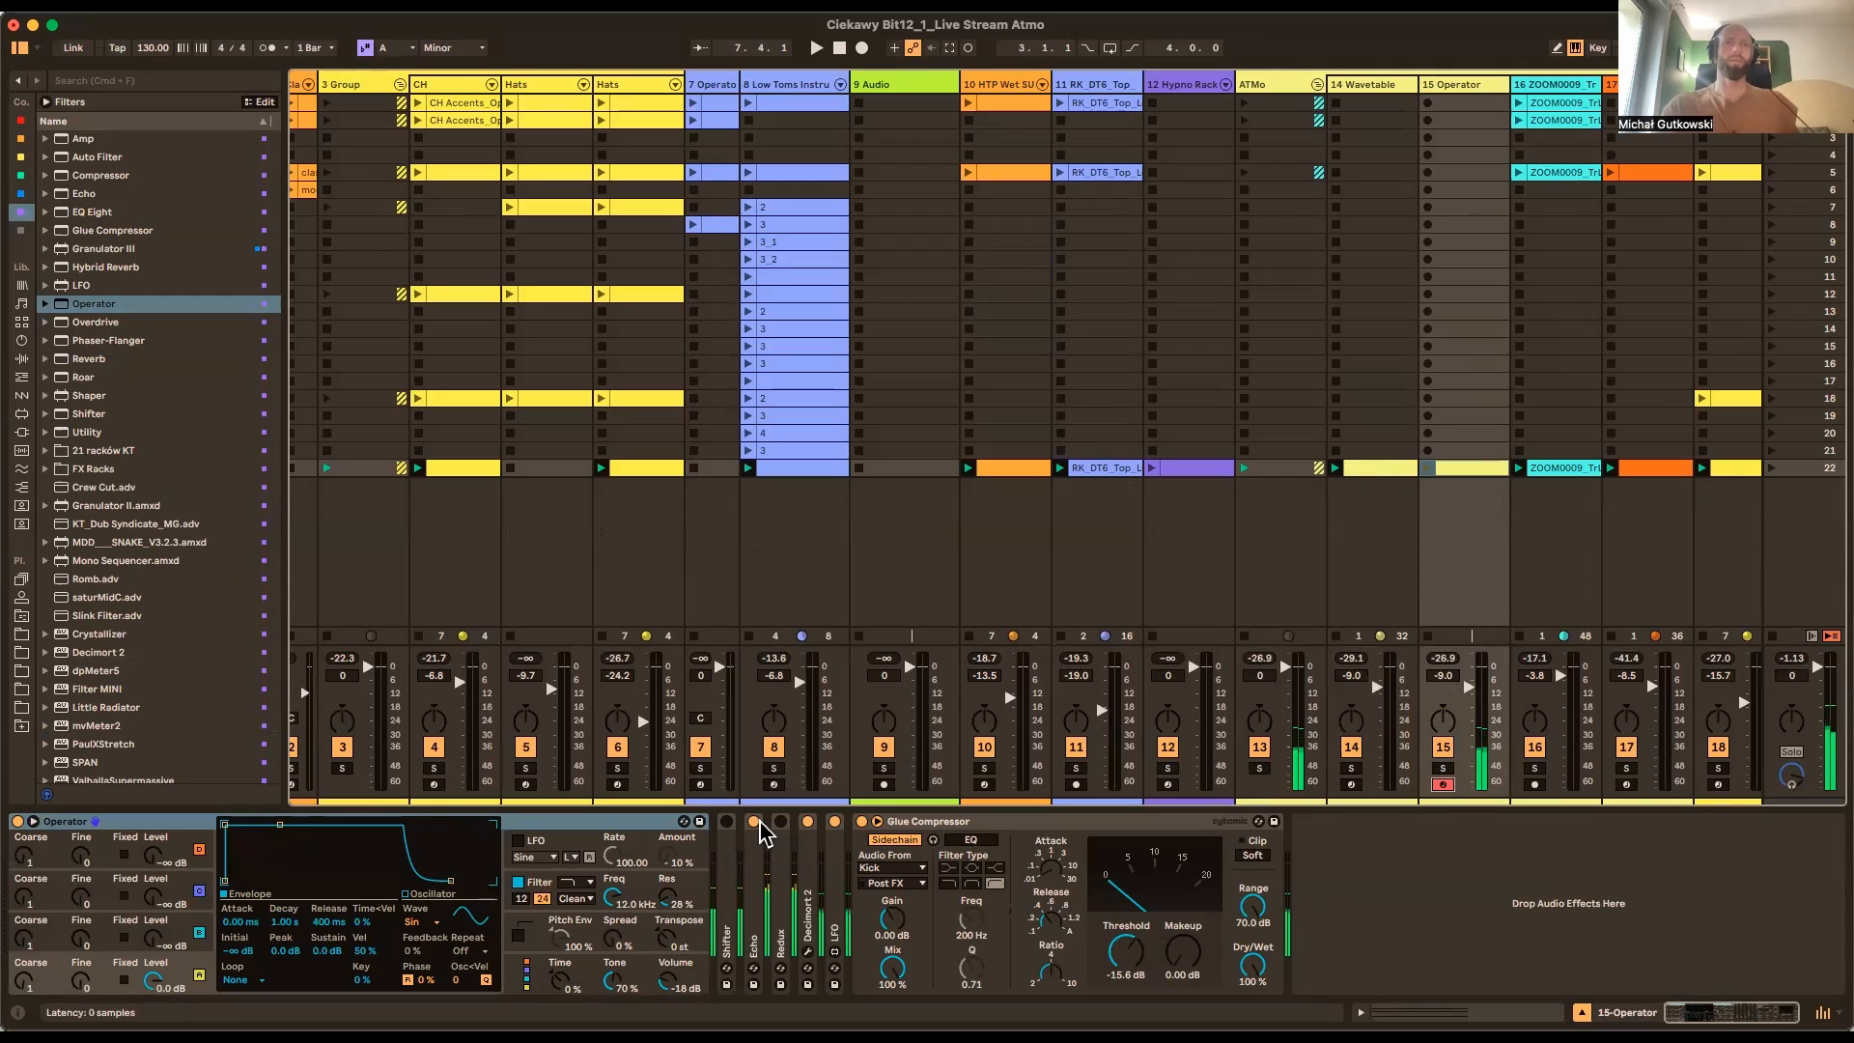
pyautogui.click(808, 823)
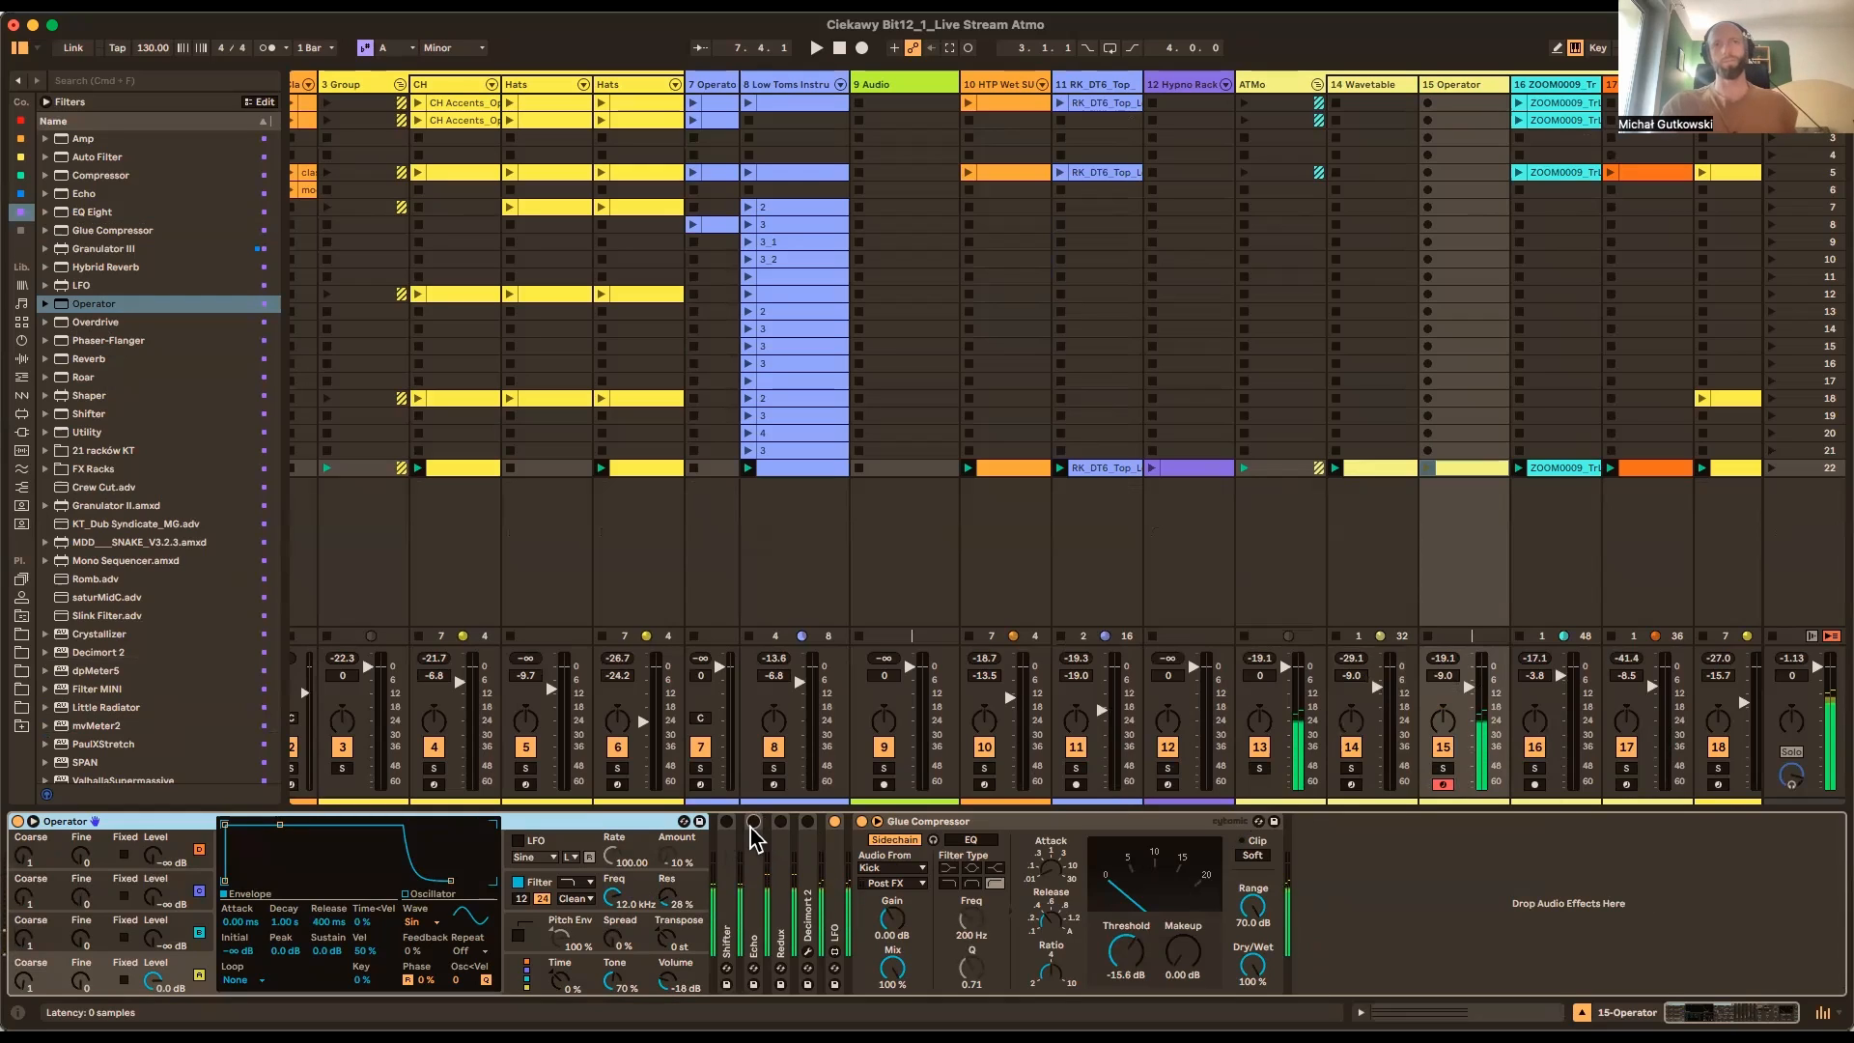
pyautogui.click(754, 825)
pyautogui.click(809, 824)
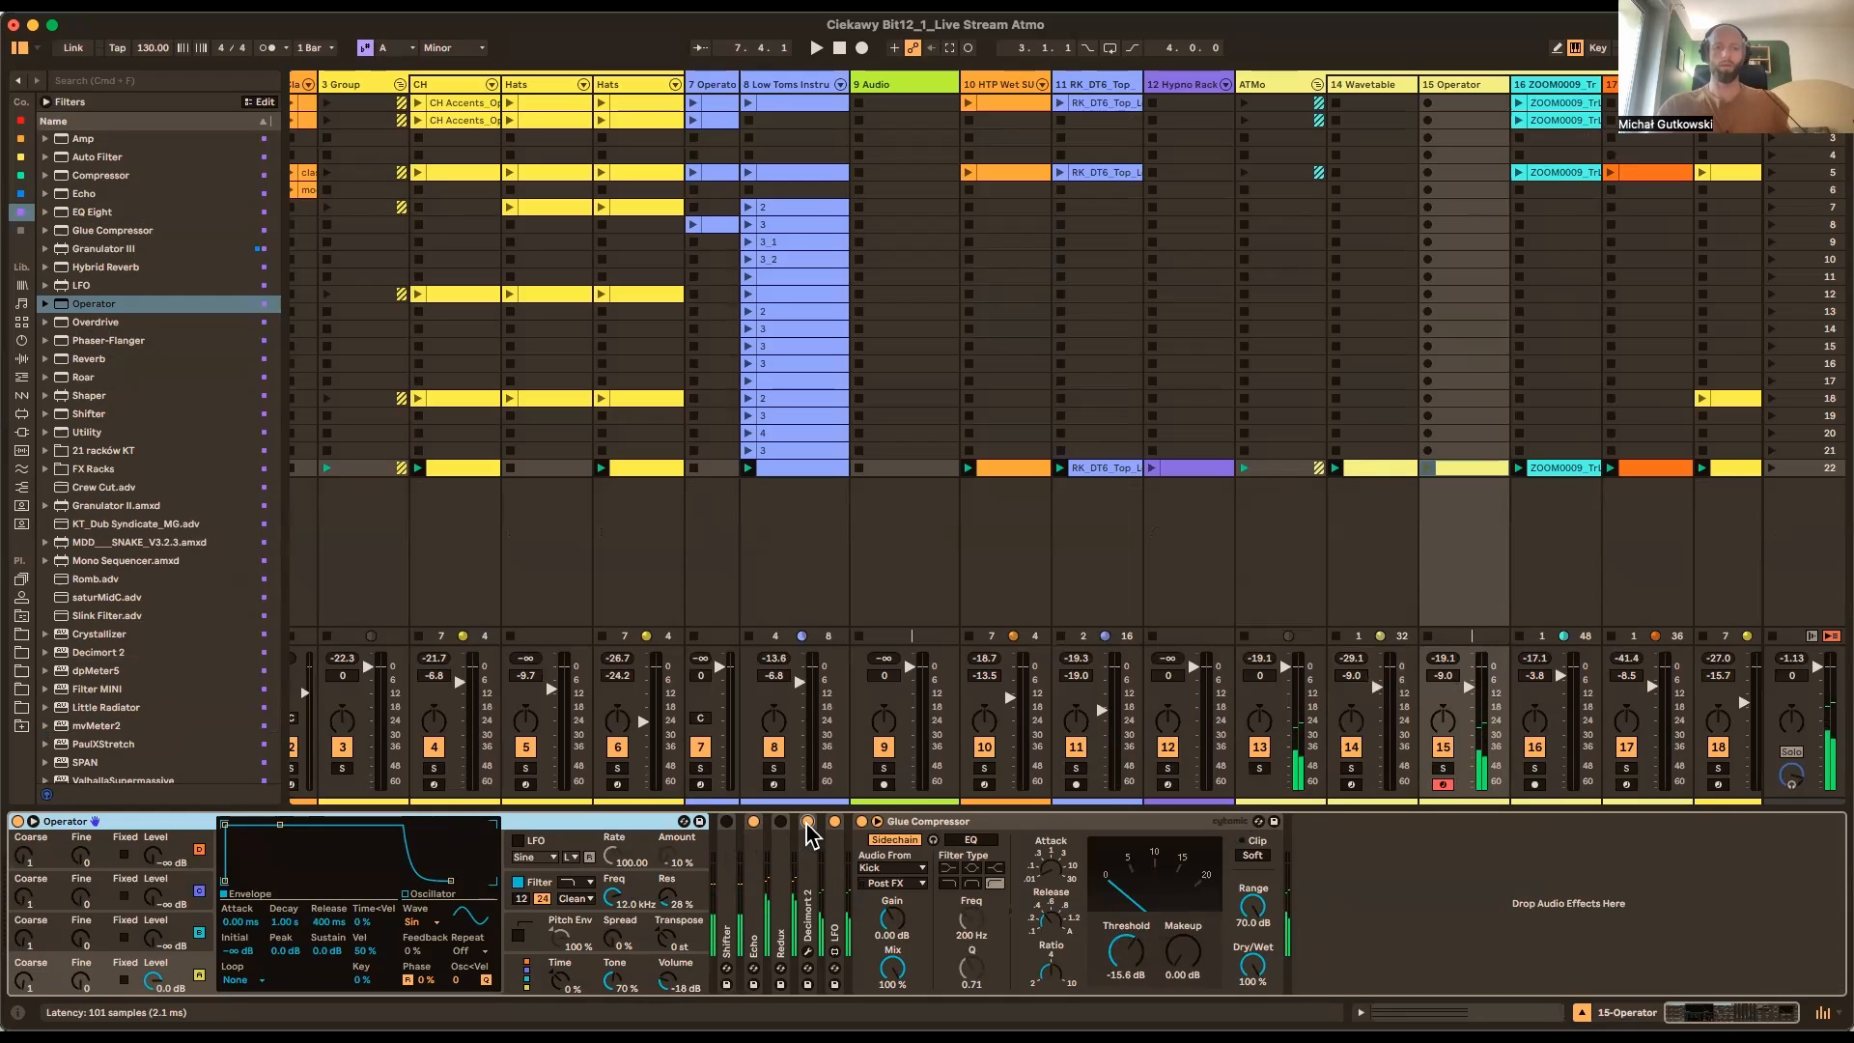
# Play the loop with the ATMo group soloed and inspect the Operator track's Echo and Decimort 2 devices
pyautogui.press('space')
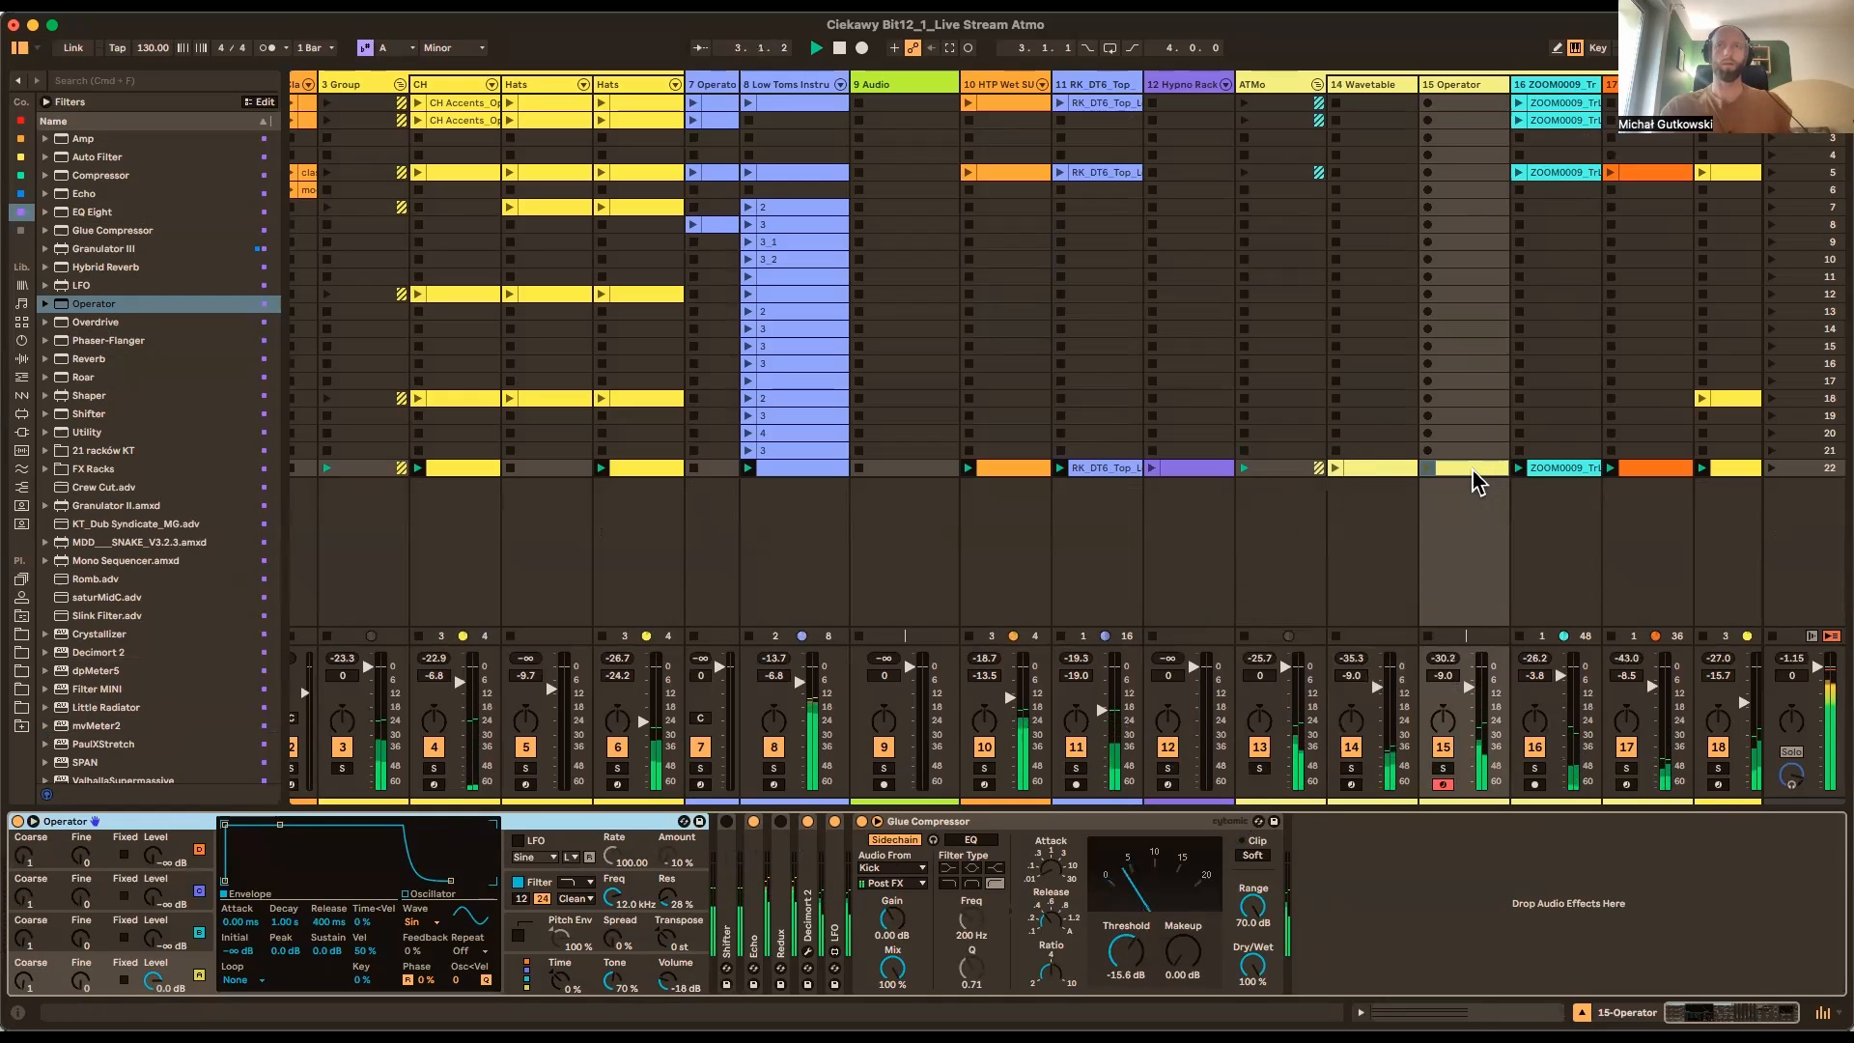
pyautogui.click(1260, 769)
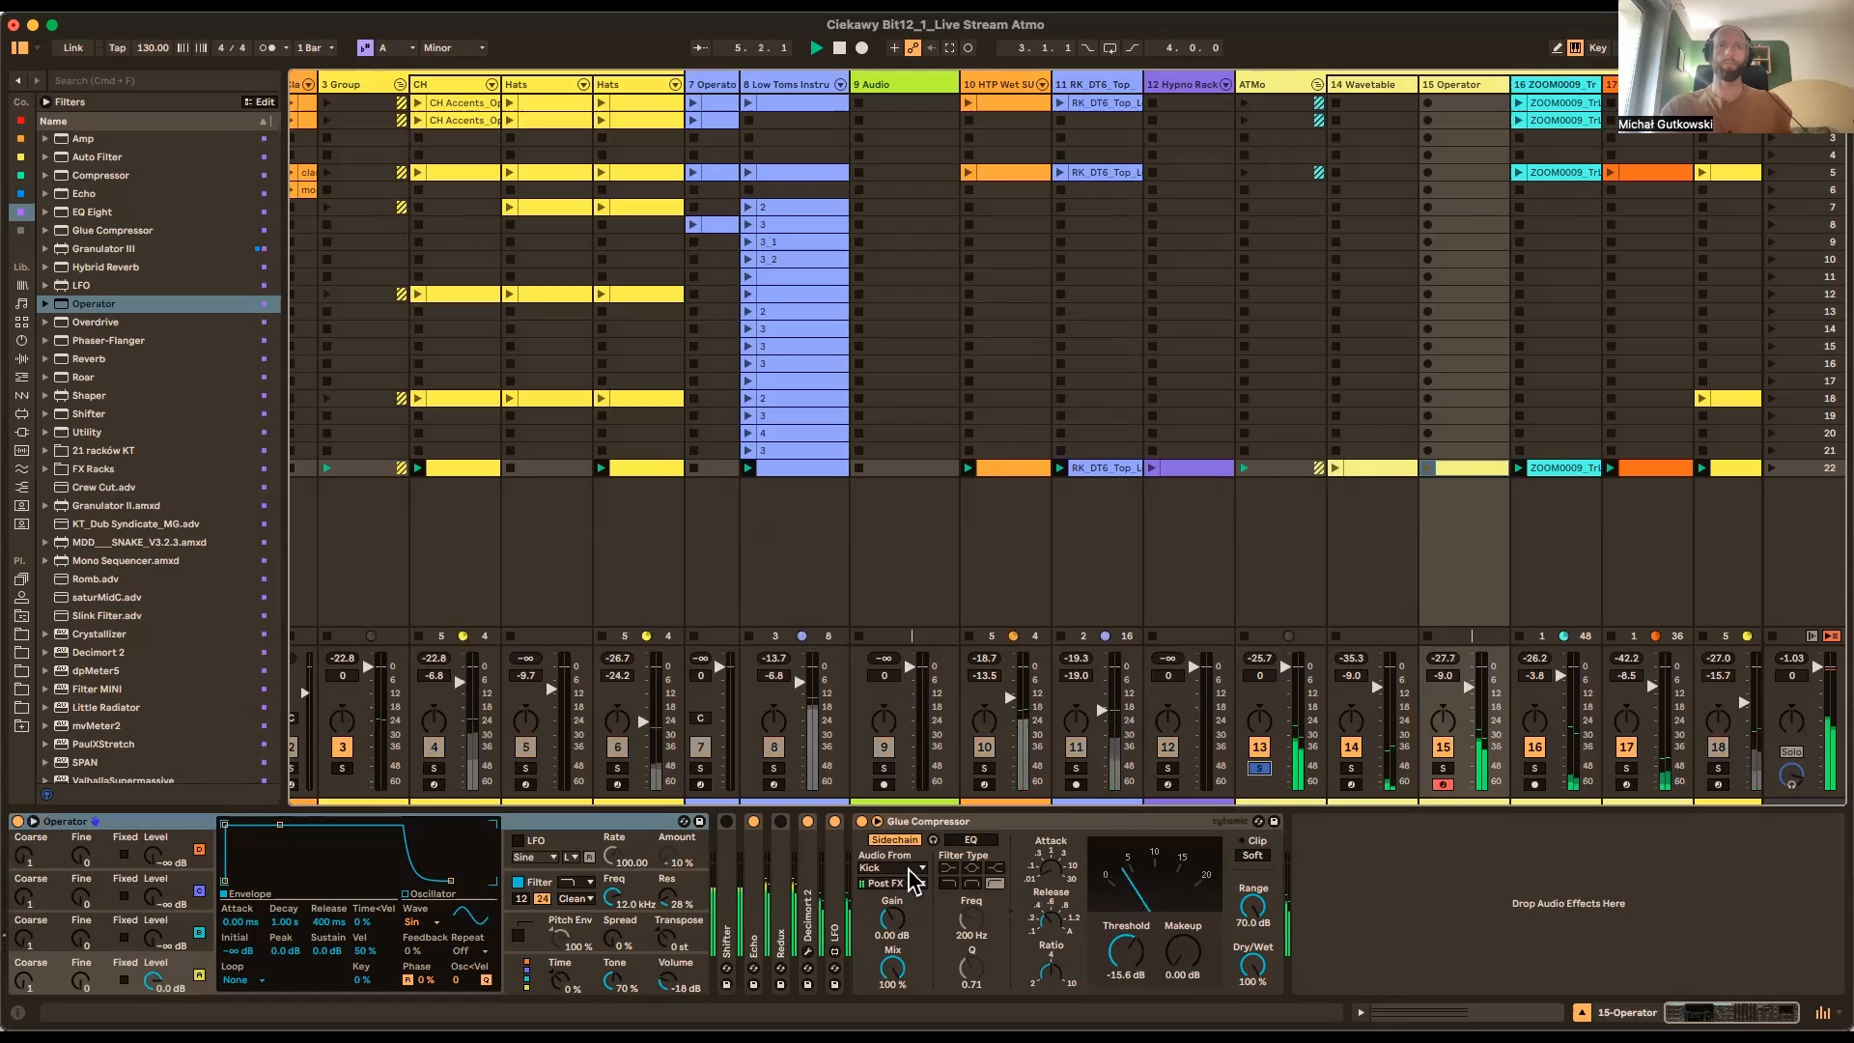
pyautogui.doubleClick(805, 883)
pyautogui.doubleClick(756, 908)
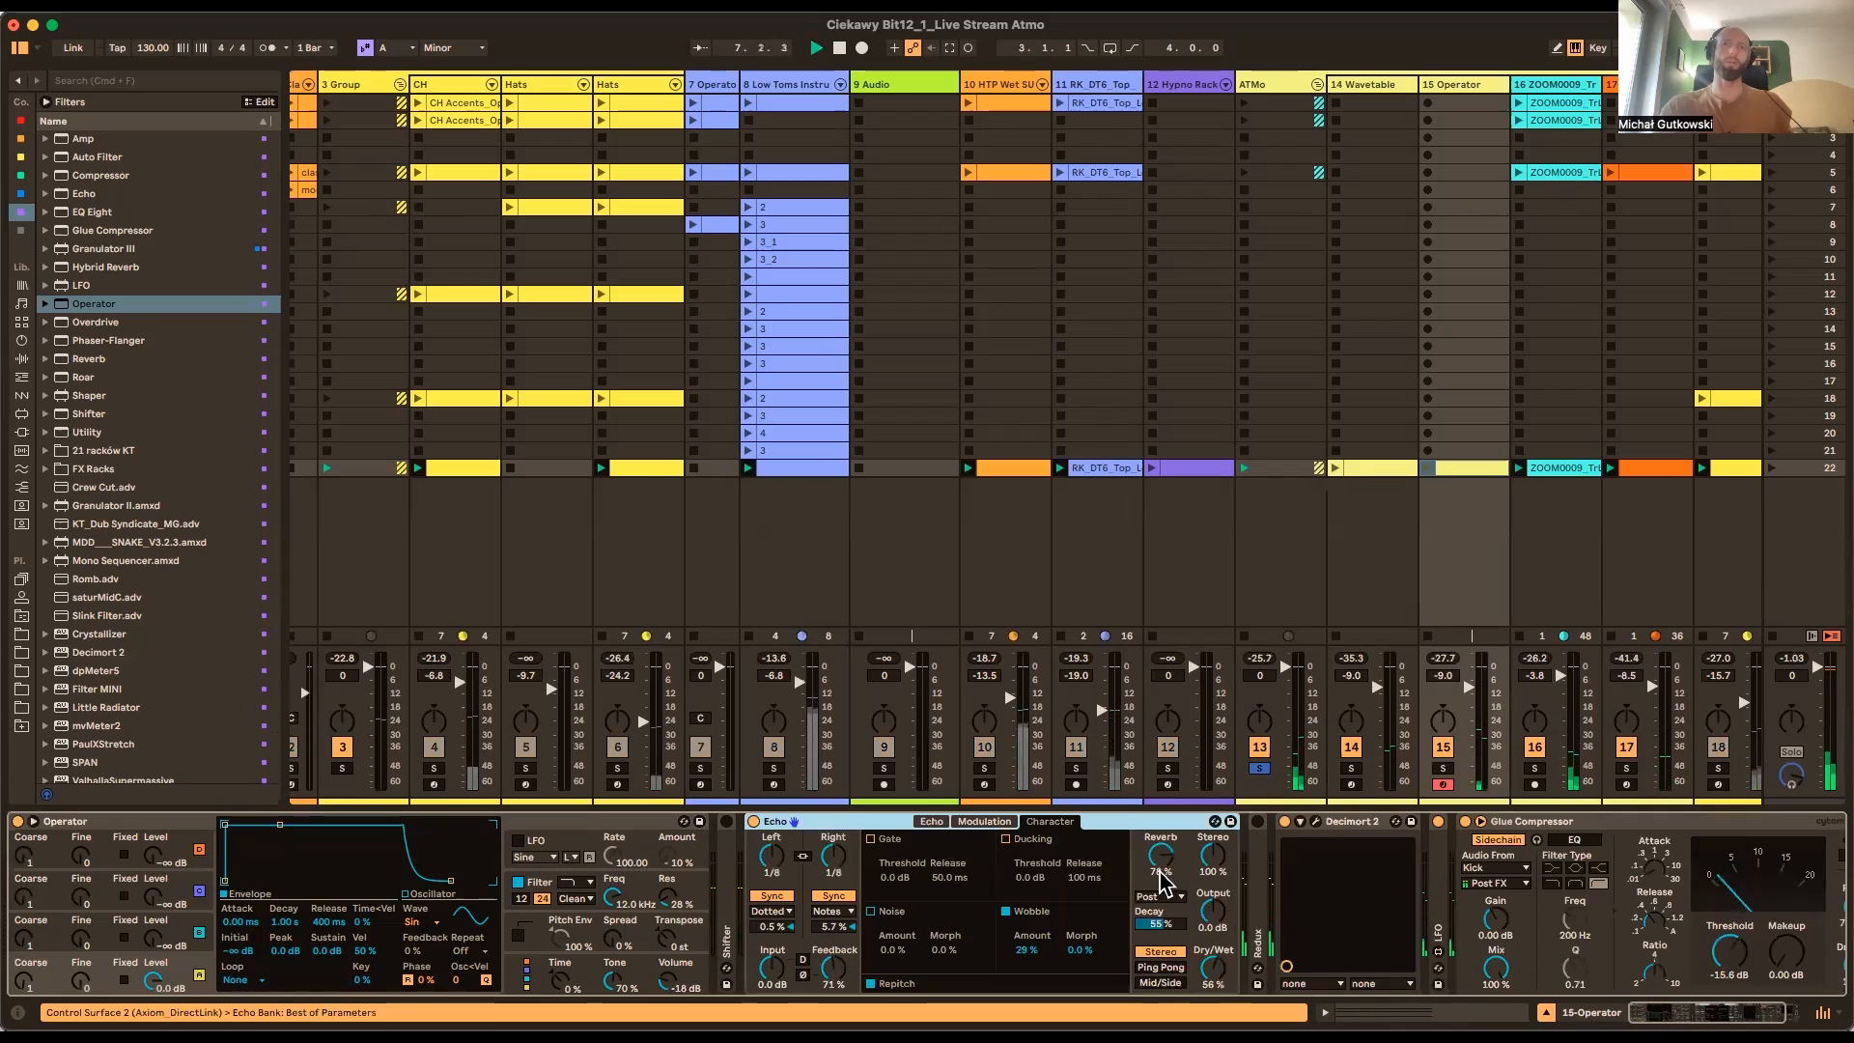
pyautogui.doubleClick(850, 823)
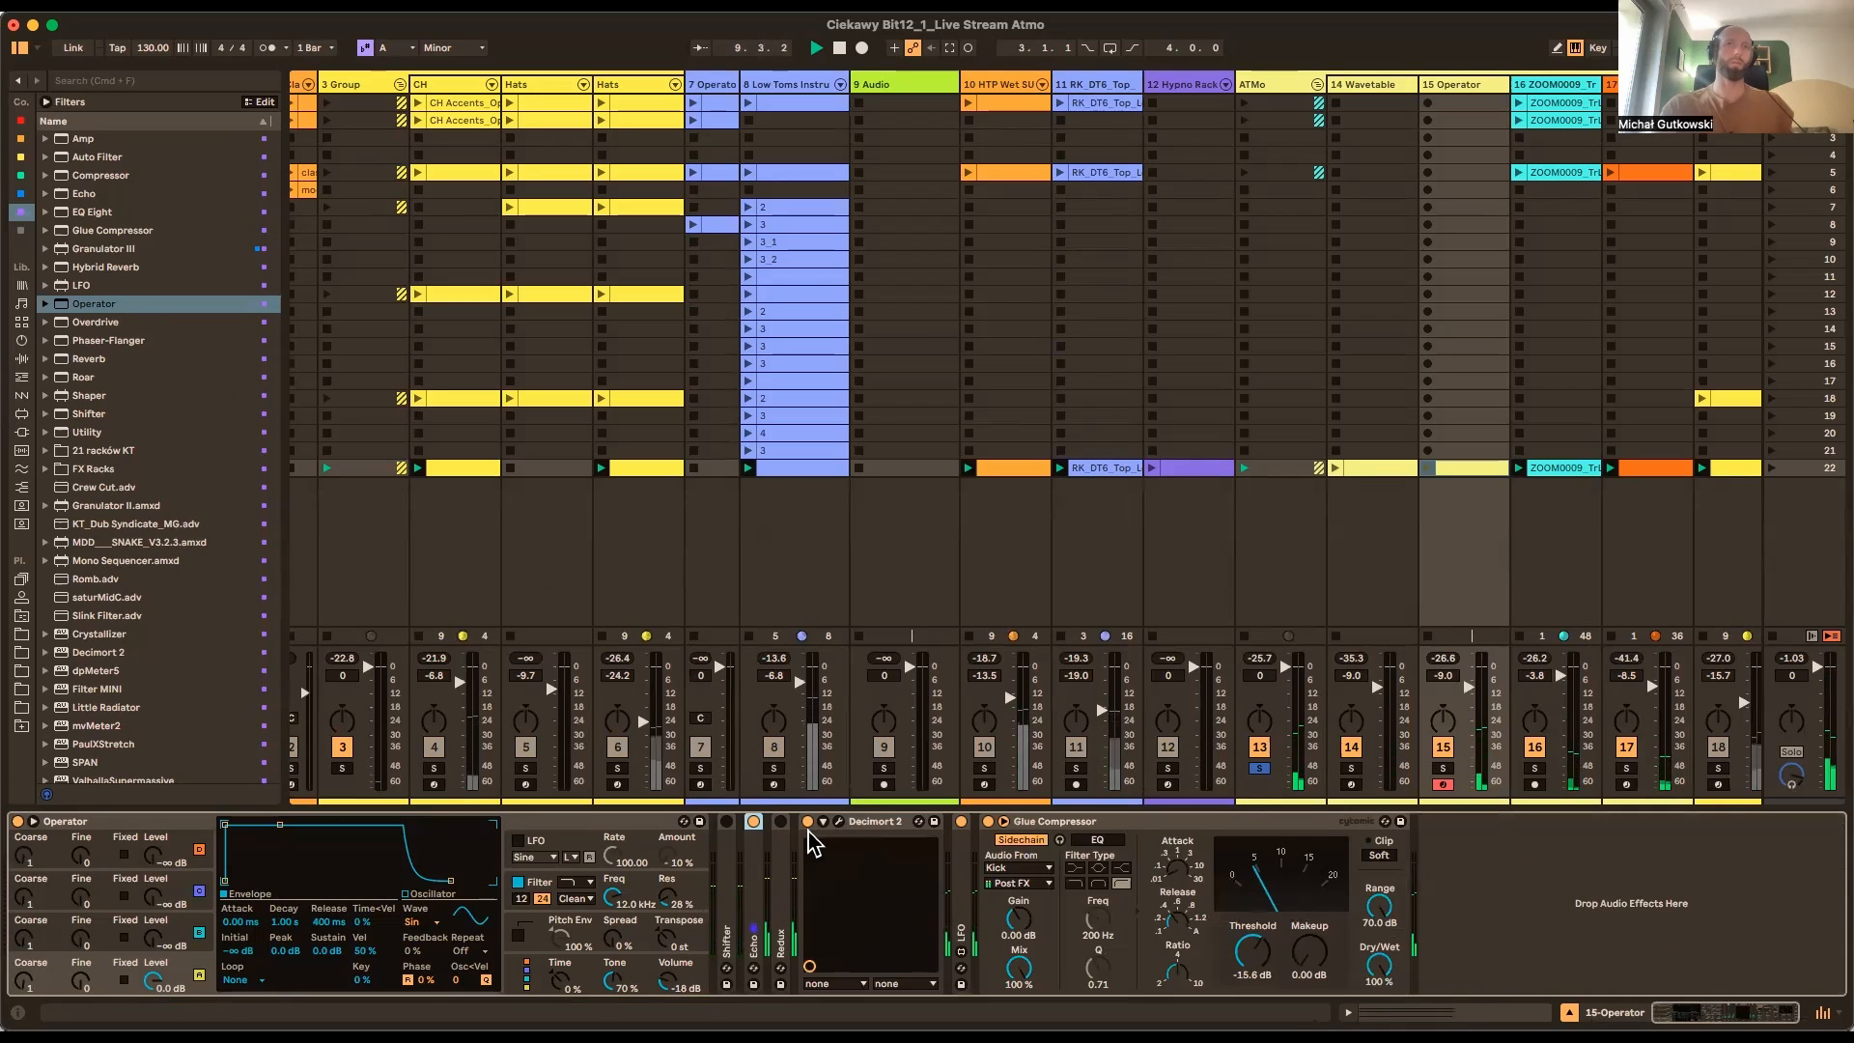
# Insert a Phaser-Flanger before Decimort 2 with blend 0.78, center 308 Hz, warmth 44% and amount 25%
pyautogui.moveTo(58, 340); pyautogui.dragTo(903, 980)
pyautogui.moveTo(969, 930); pyautogui.dragTo(970, 893)
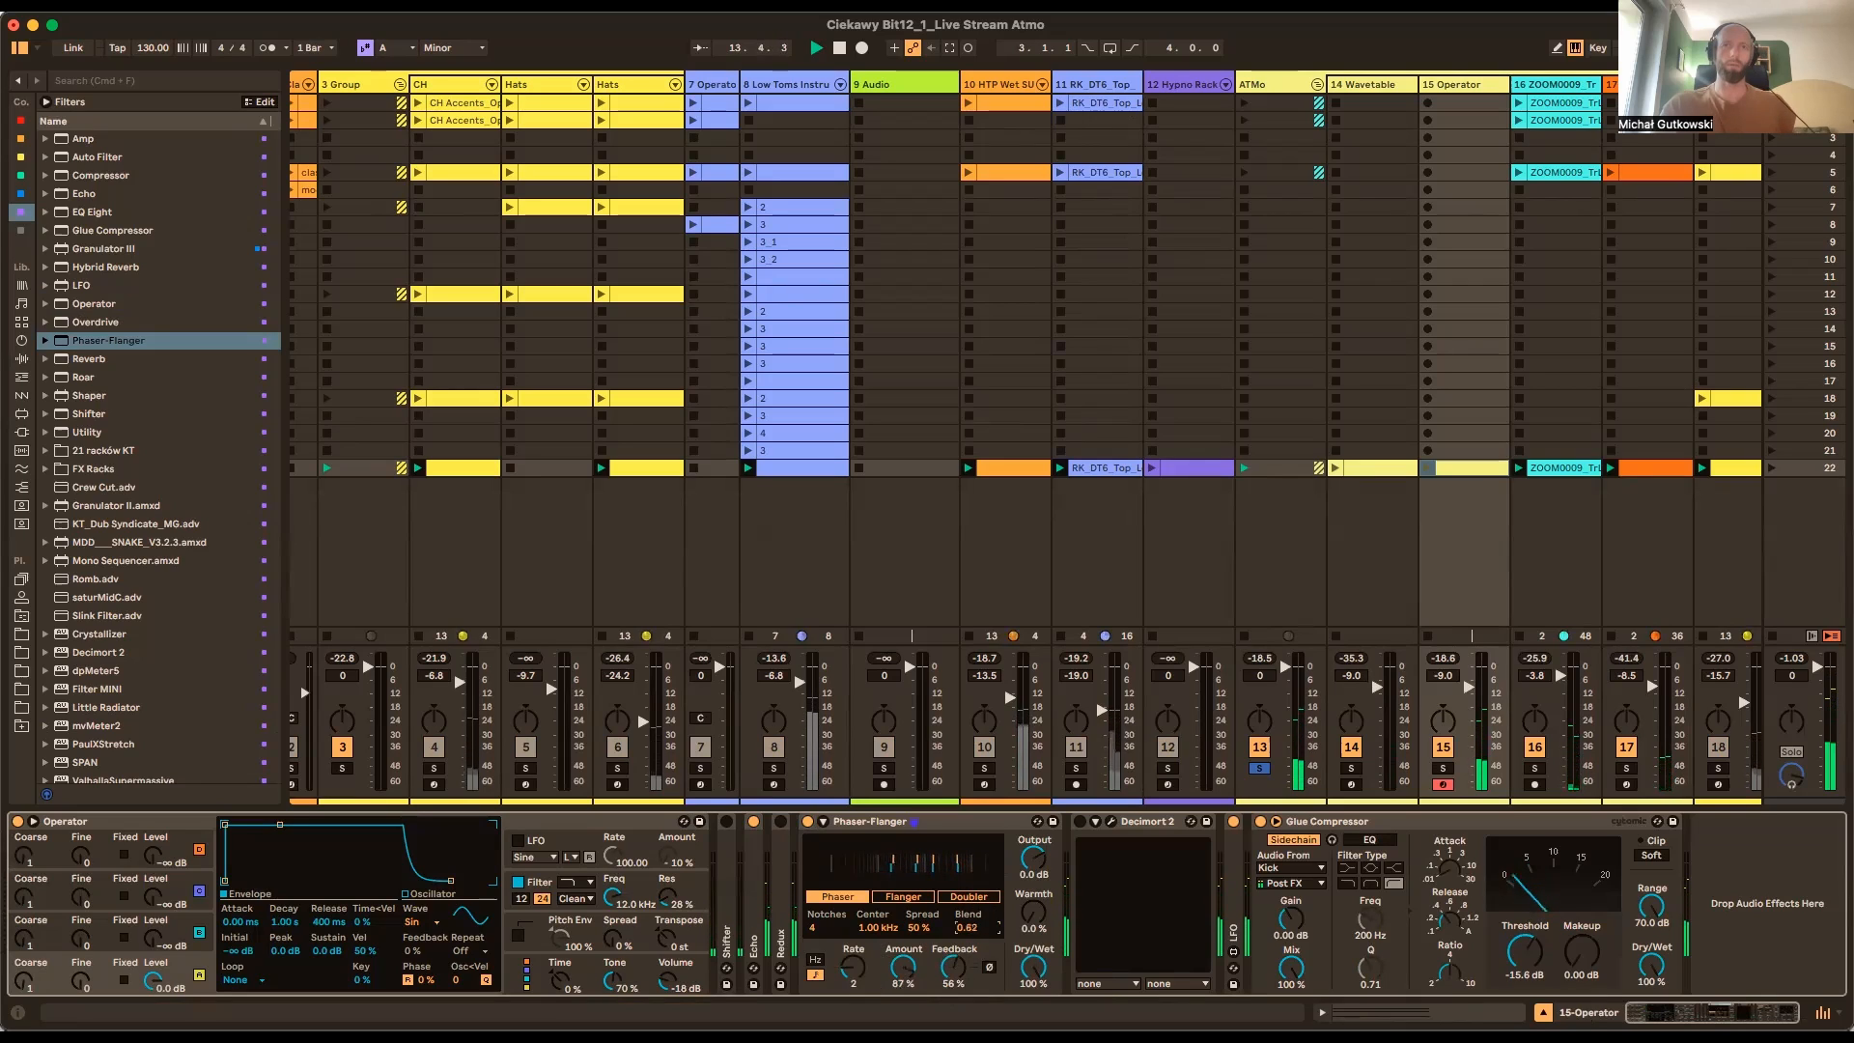
pyautogui.moveTo(875, 929); pyautogui.dragTo(874, 965)
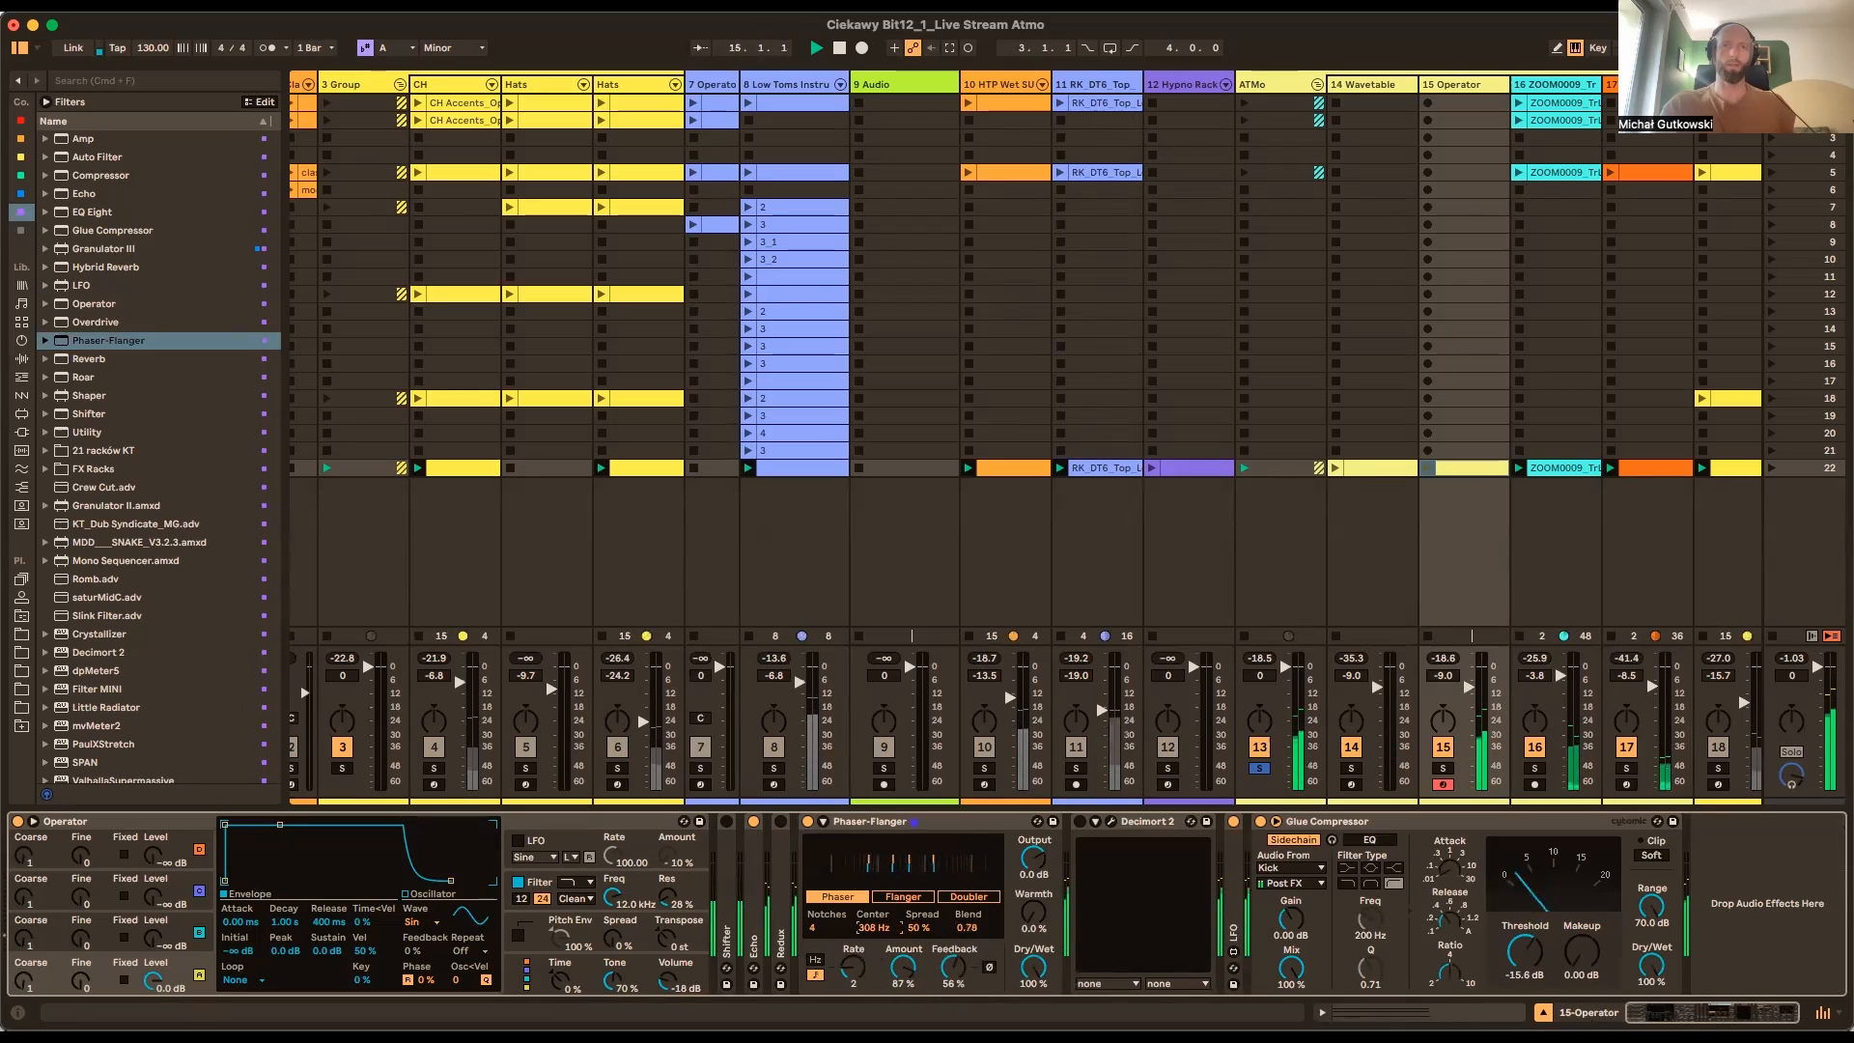
pyautogui.moveTo(1033, 912); pyautogui.dragTo(1033, 892)
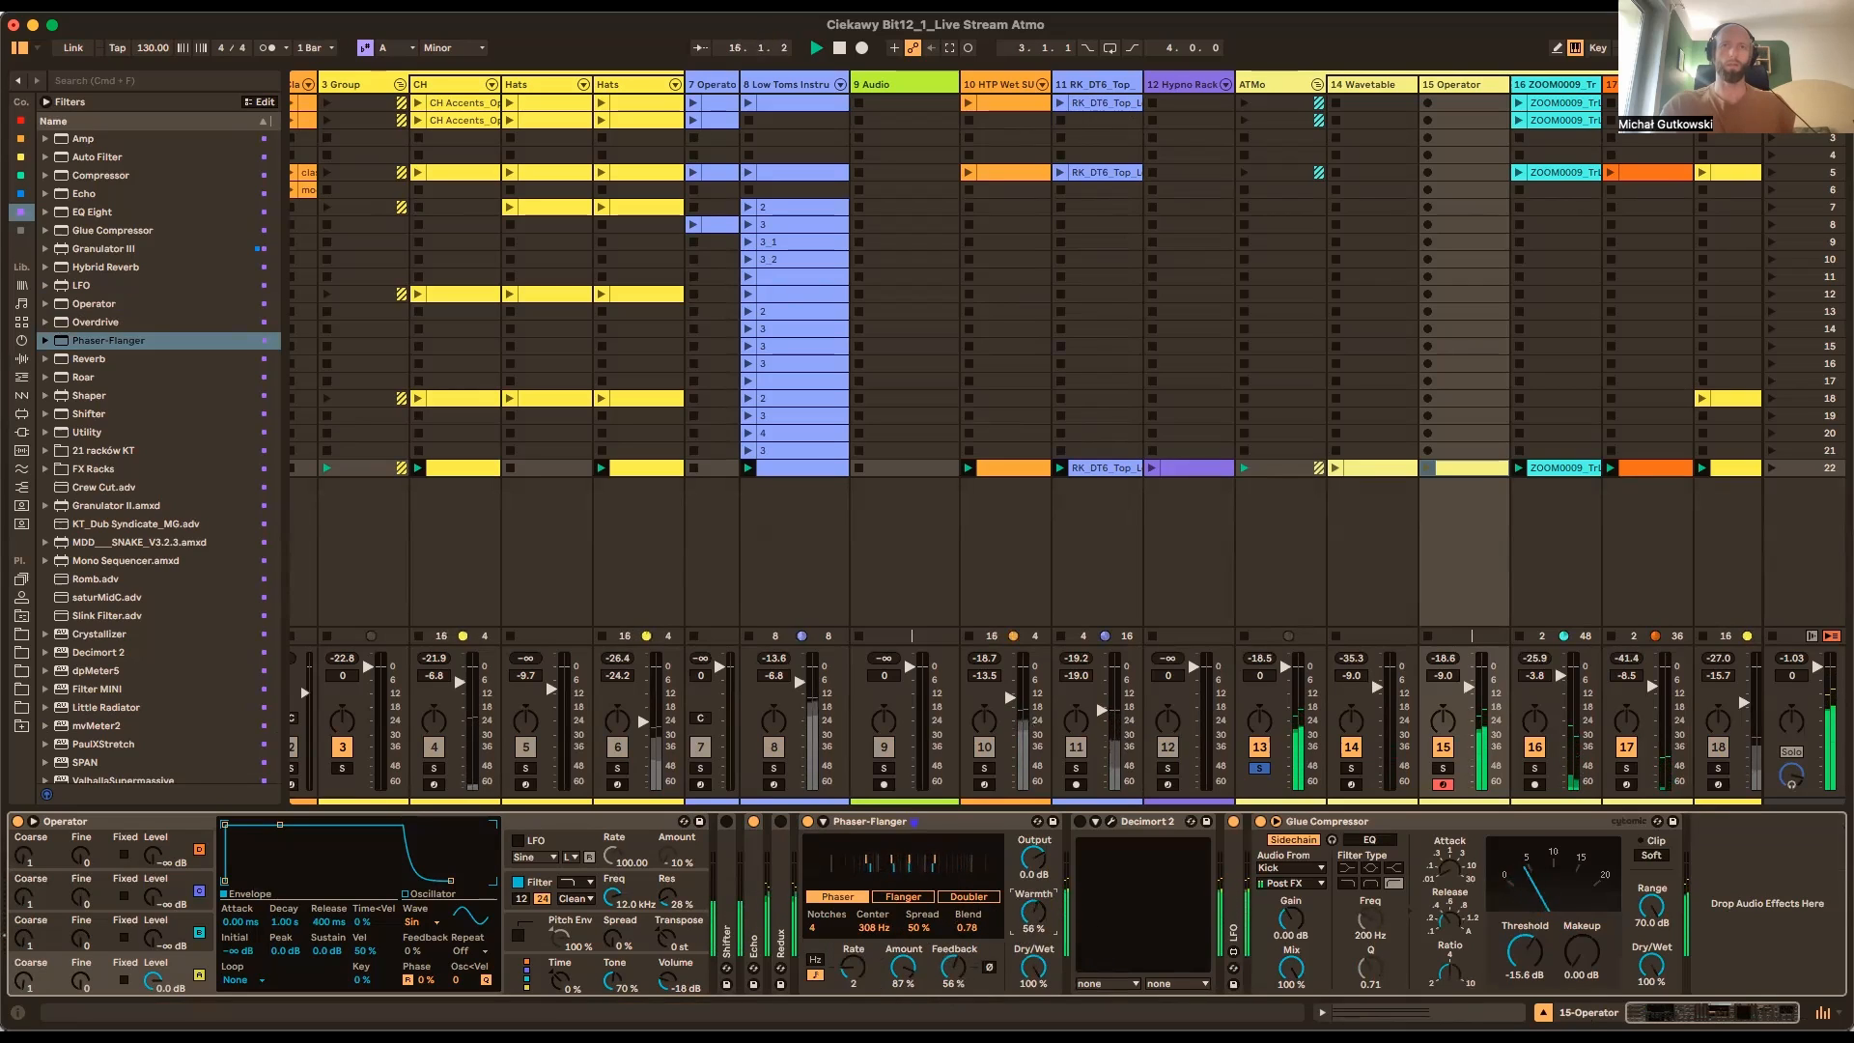
pyautogui.moveTo(903, 966); pyautogui.dragTo(902, 985)
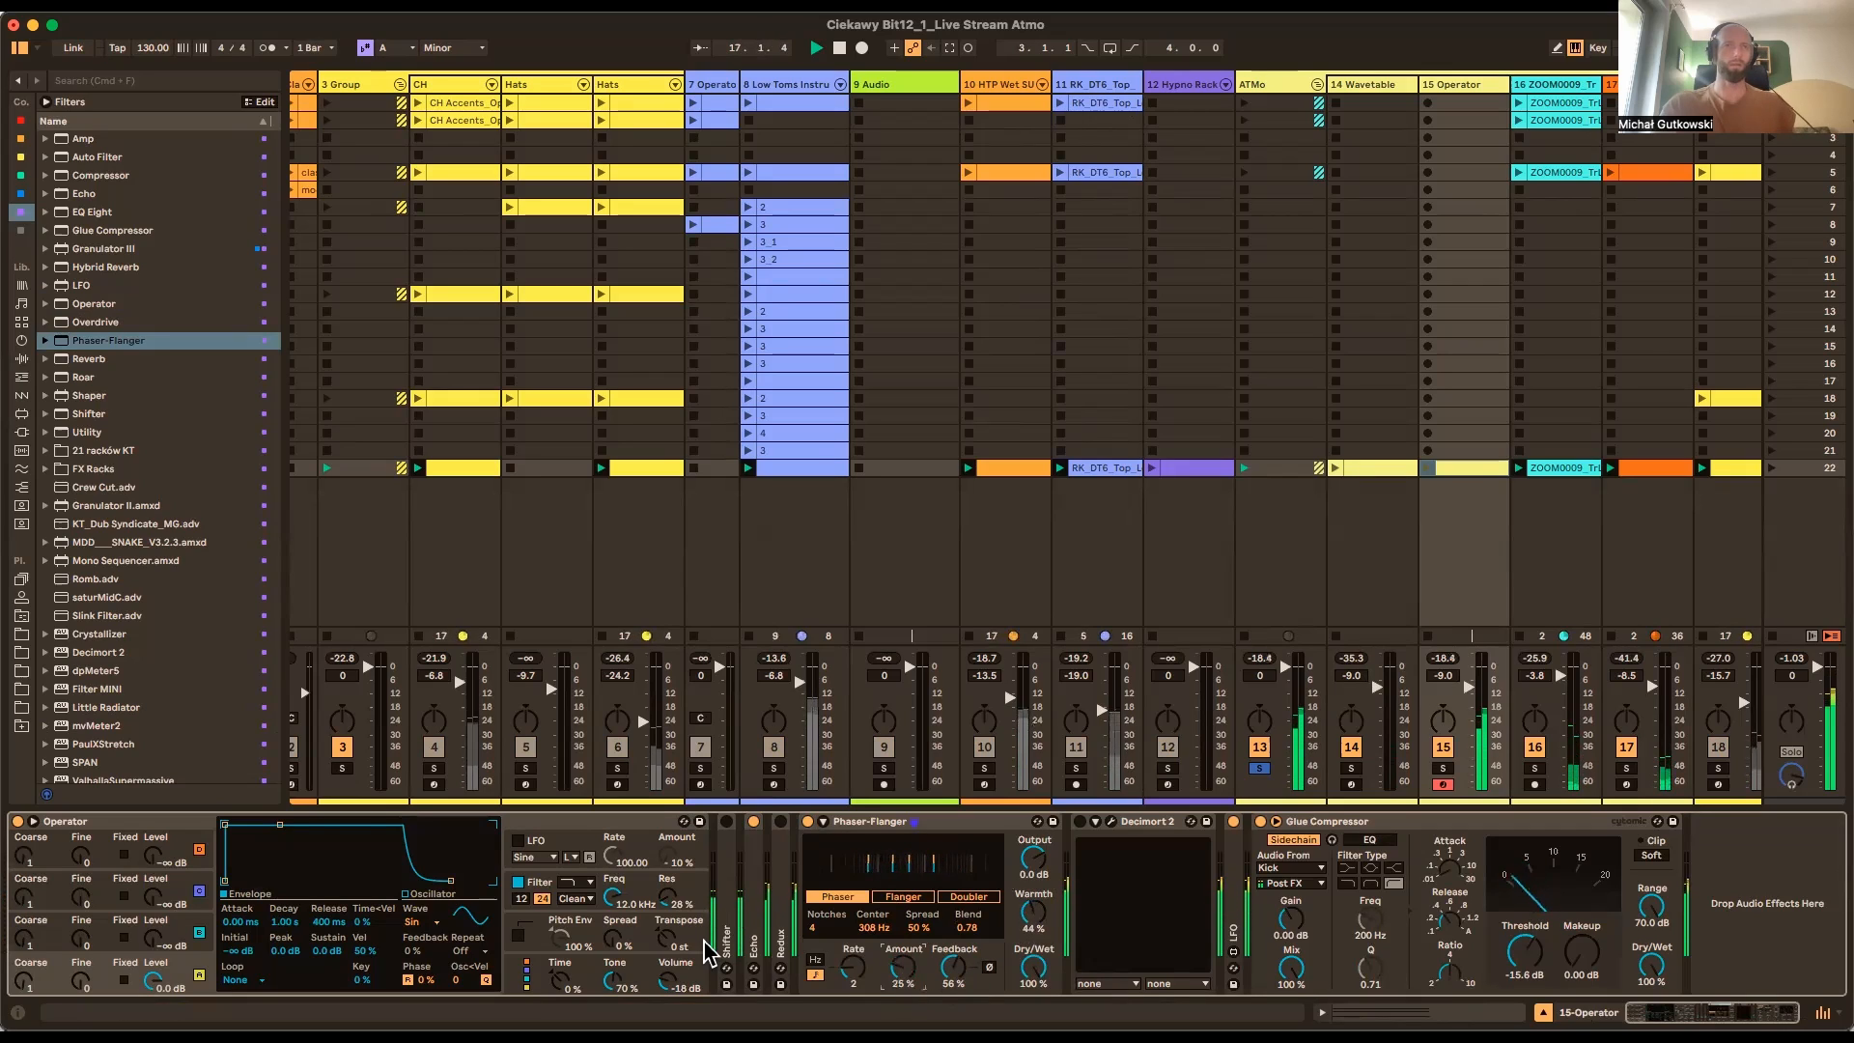
# Set Operator's oscillator A envelope to a 2.03 s attack and 2.96 s release, toggle Decimort 2 and stop playback
pyautogui.moveTo(240, 924); pyautogui.dragTo(240, 869)
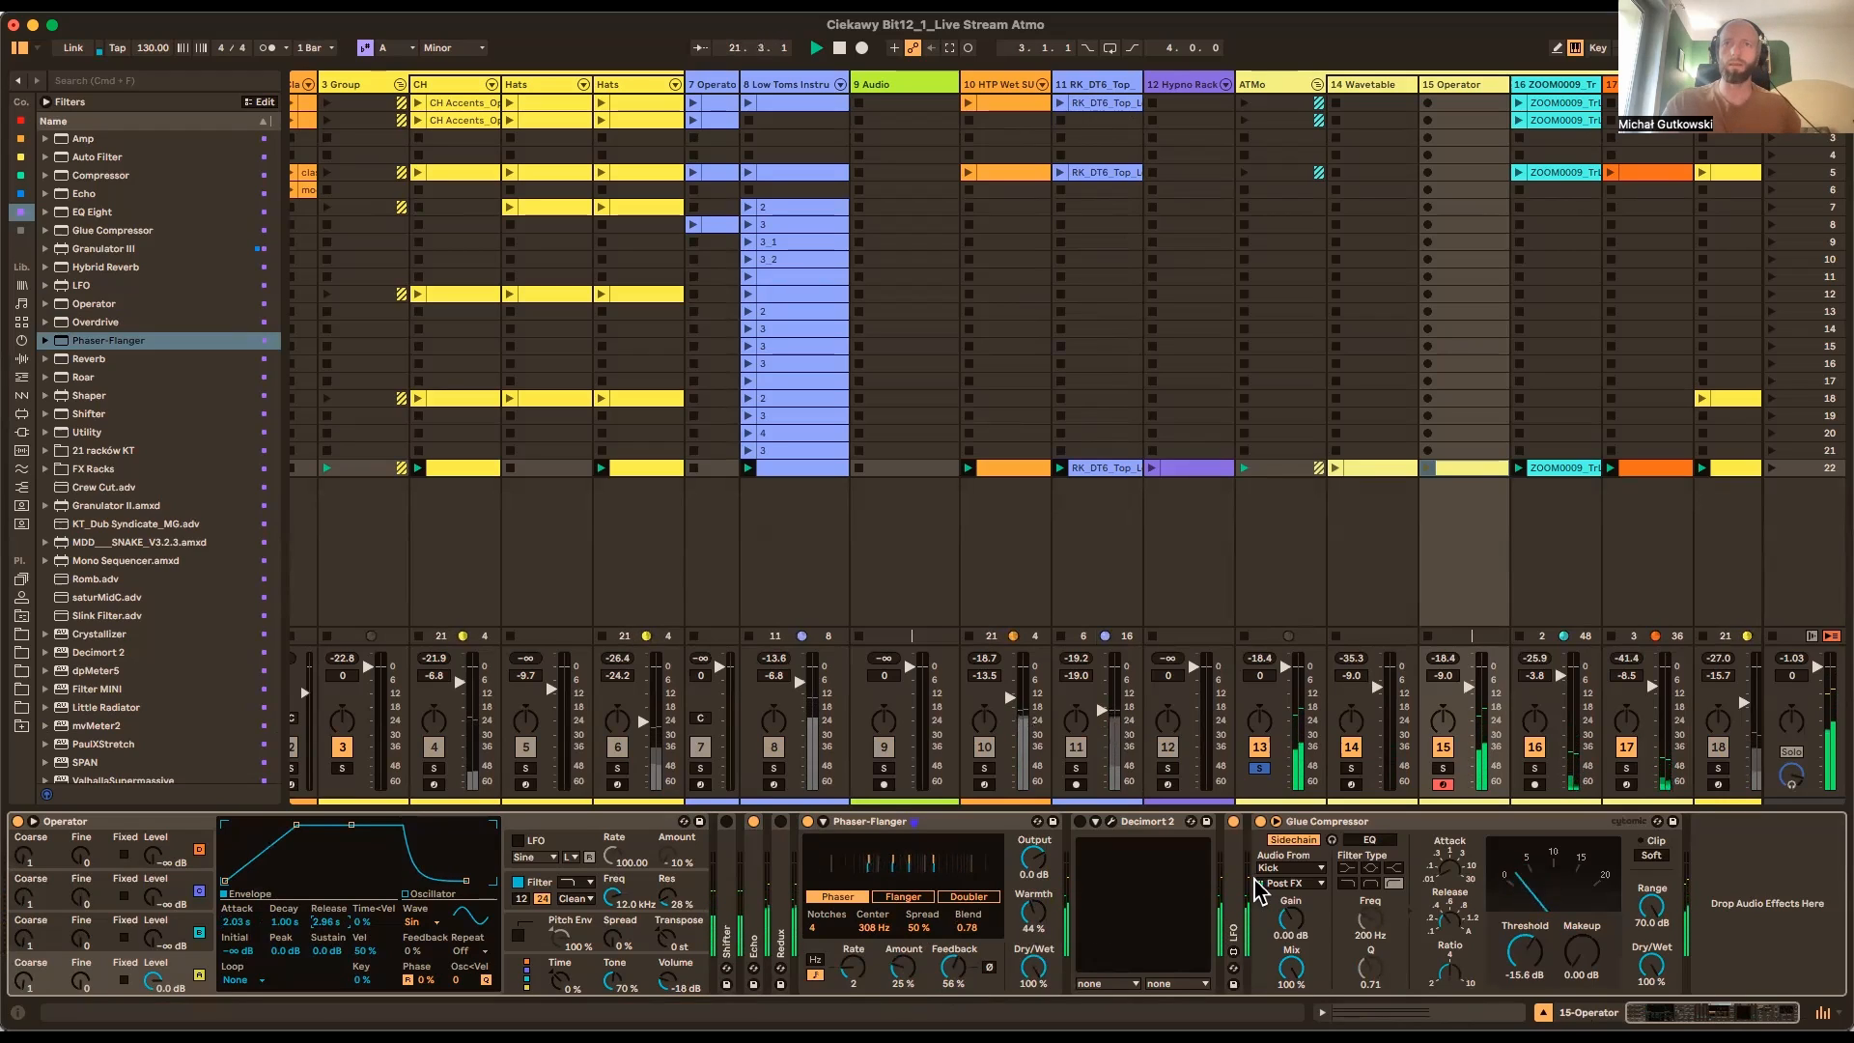
pyautogui.click(1081, 822)
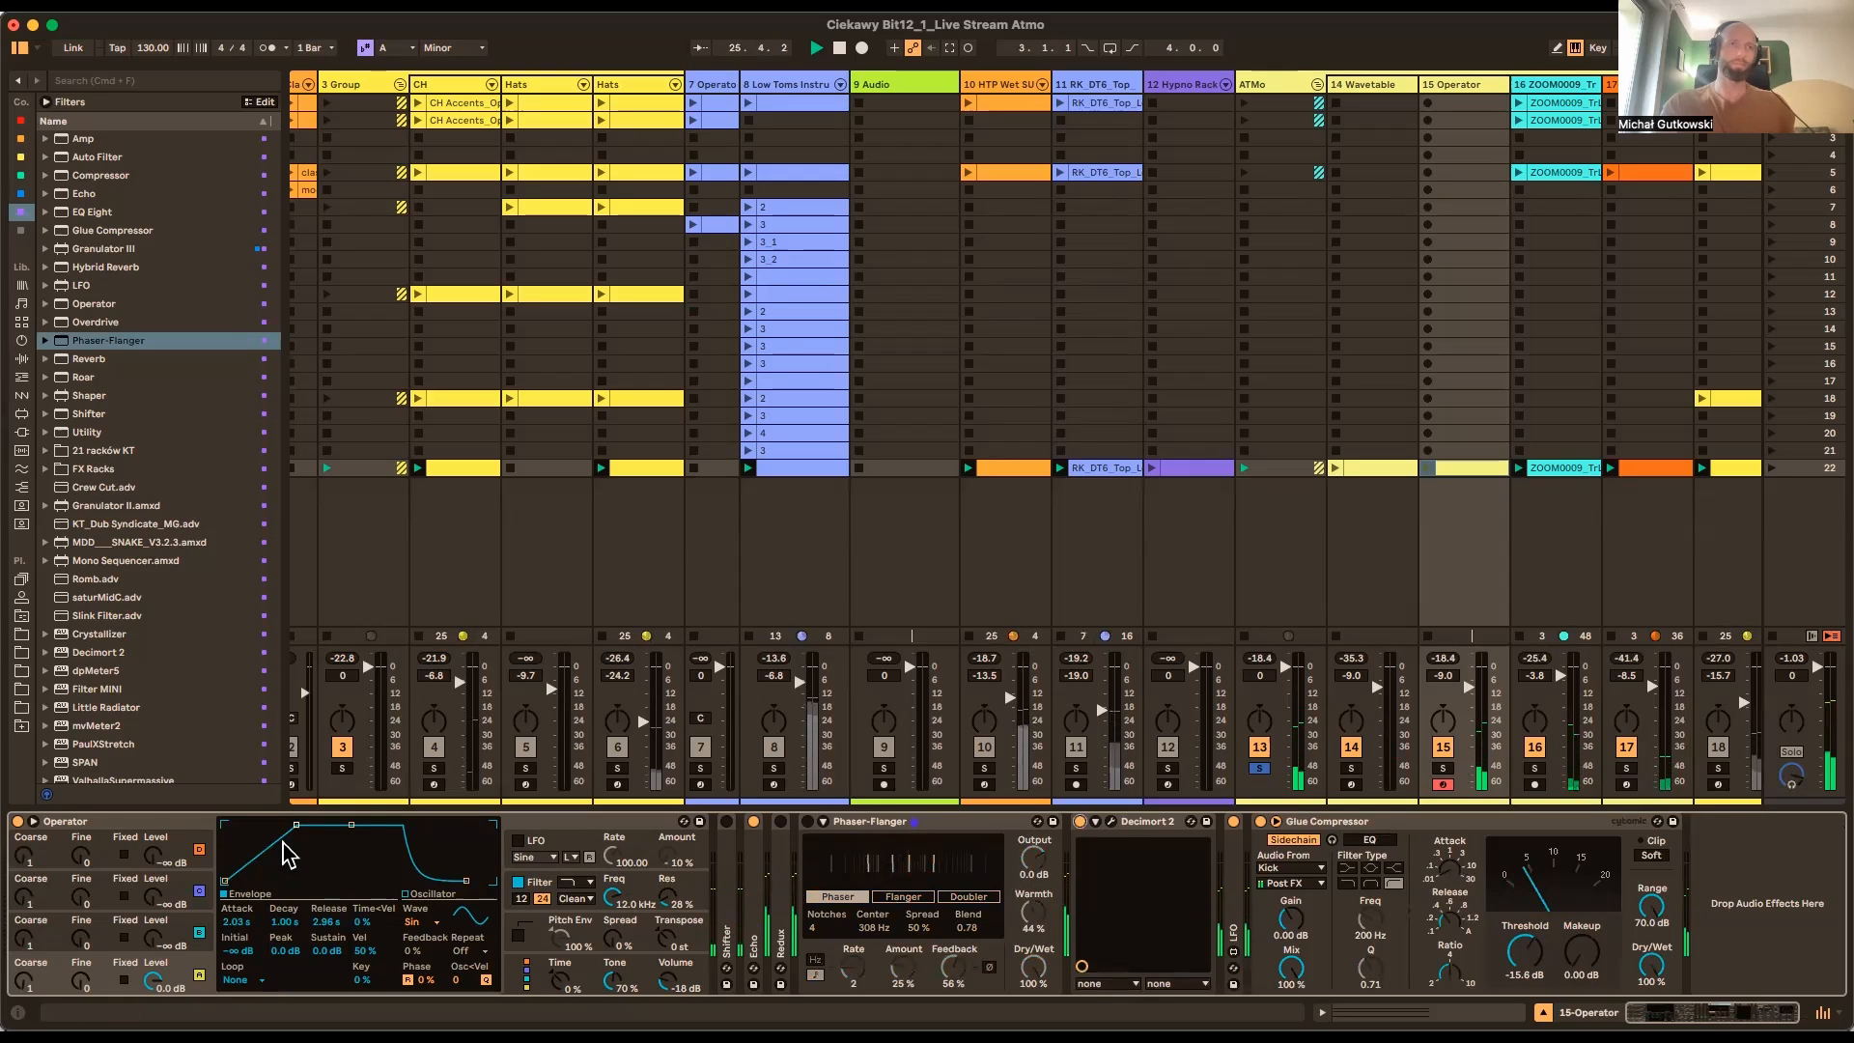
pyautogui.press('space')
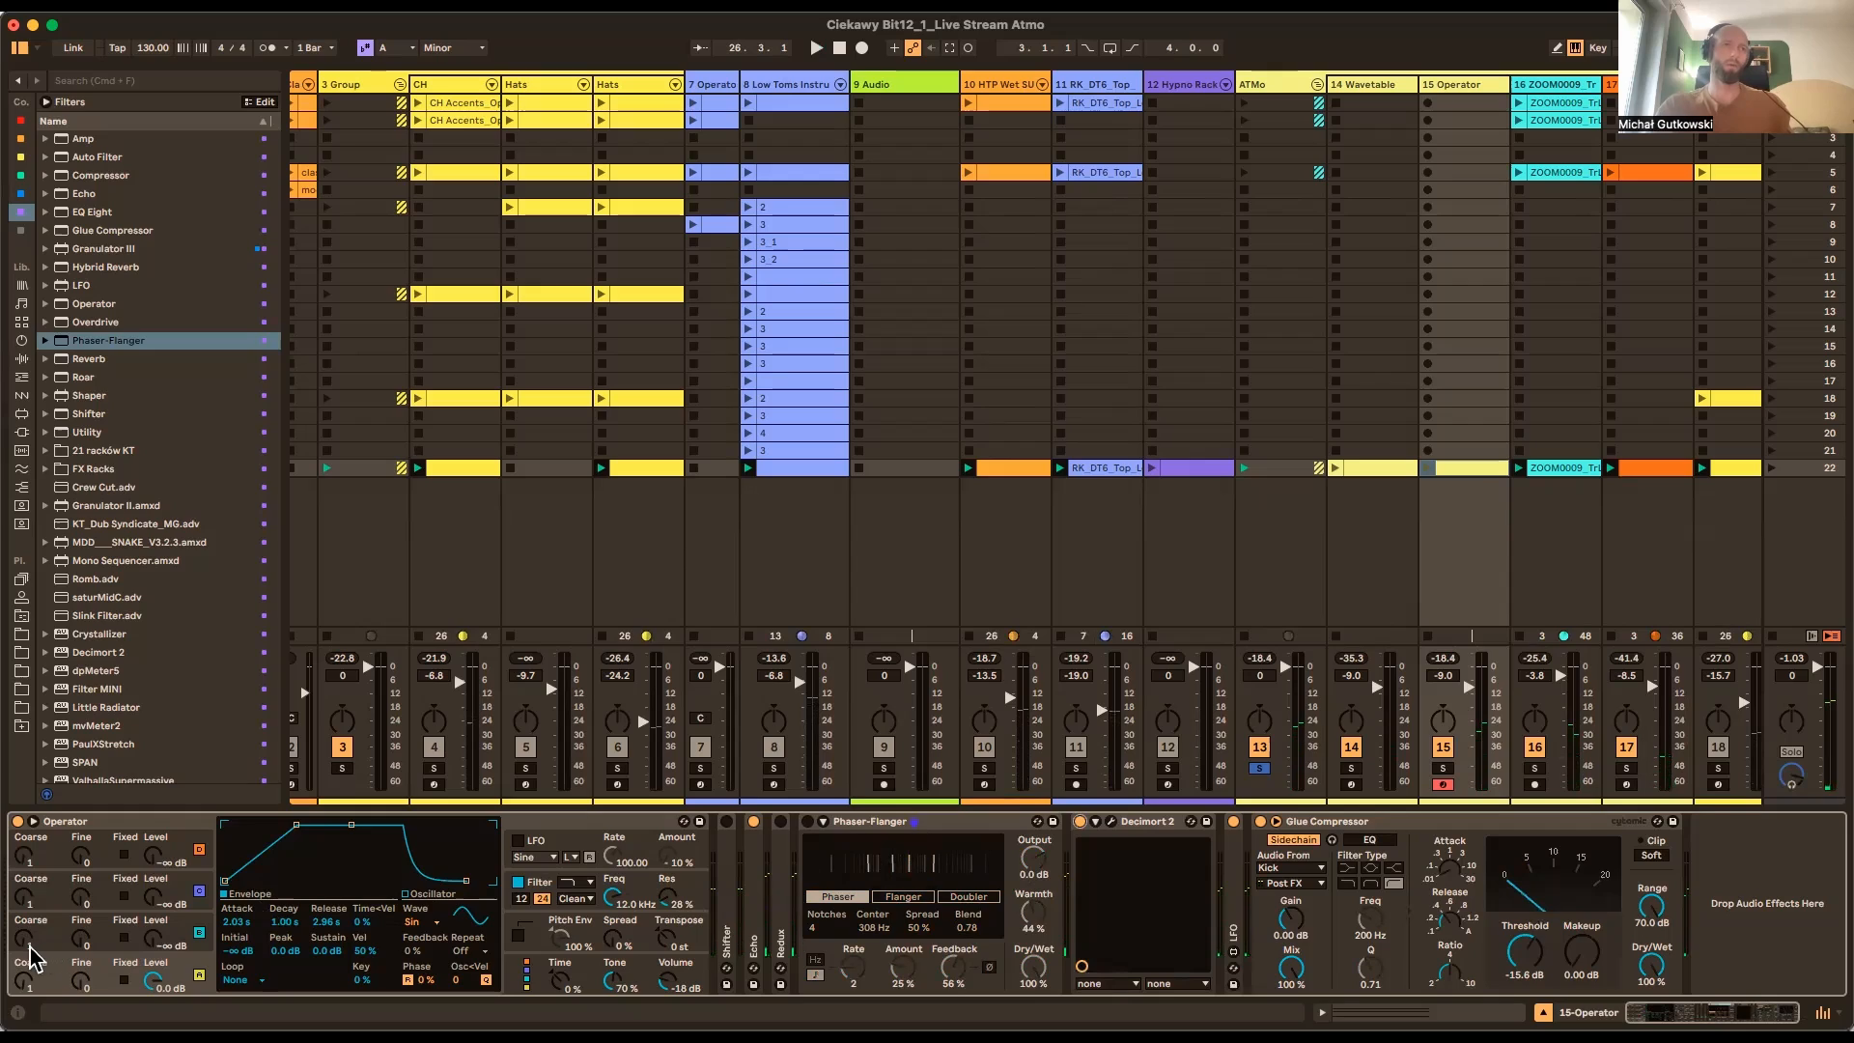
# Set Operator's oscillator B to coarse 4, fine 203 and level -8.1 dB, and shorten oscillator A's attack
pyautogui.click(236, 922)
pyautogui.moveTo(38, 947); pyautogui.dragTo(39, 922)
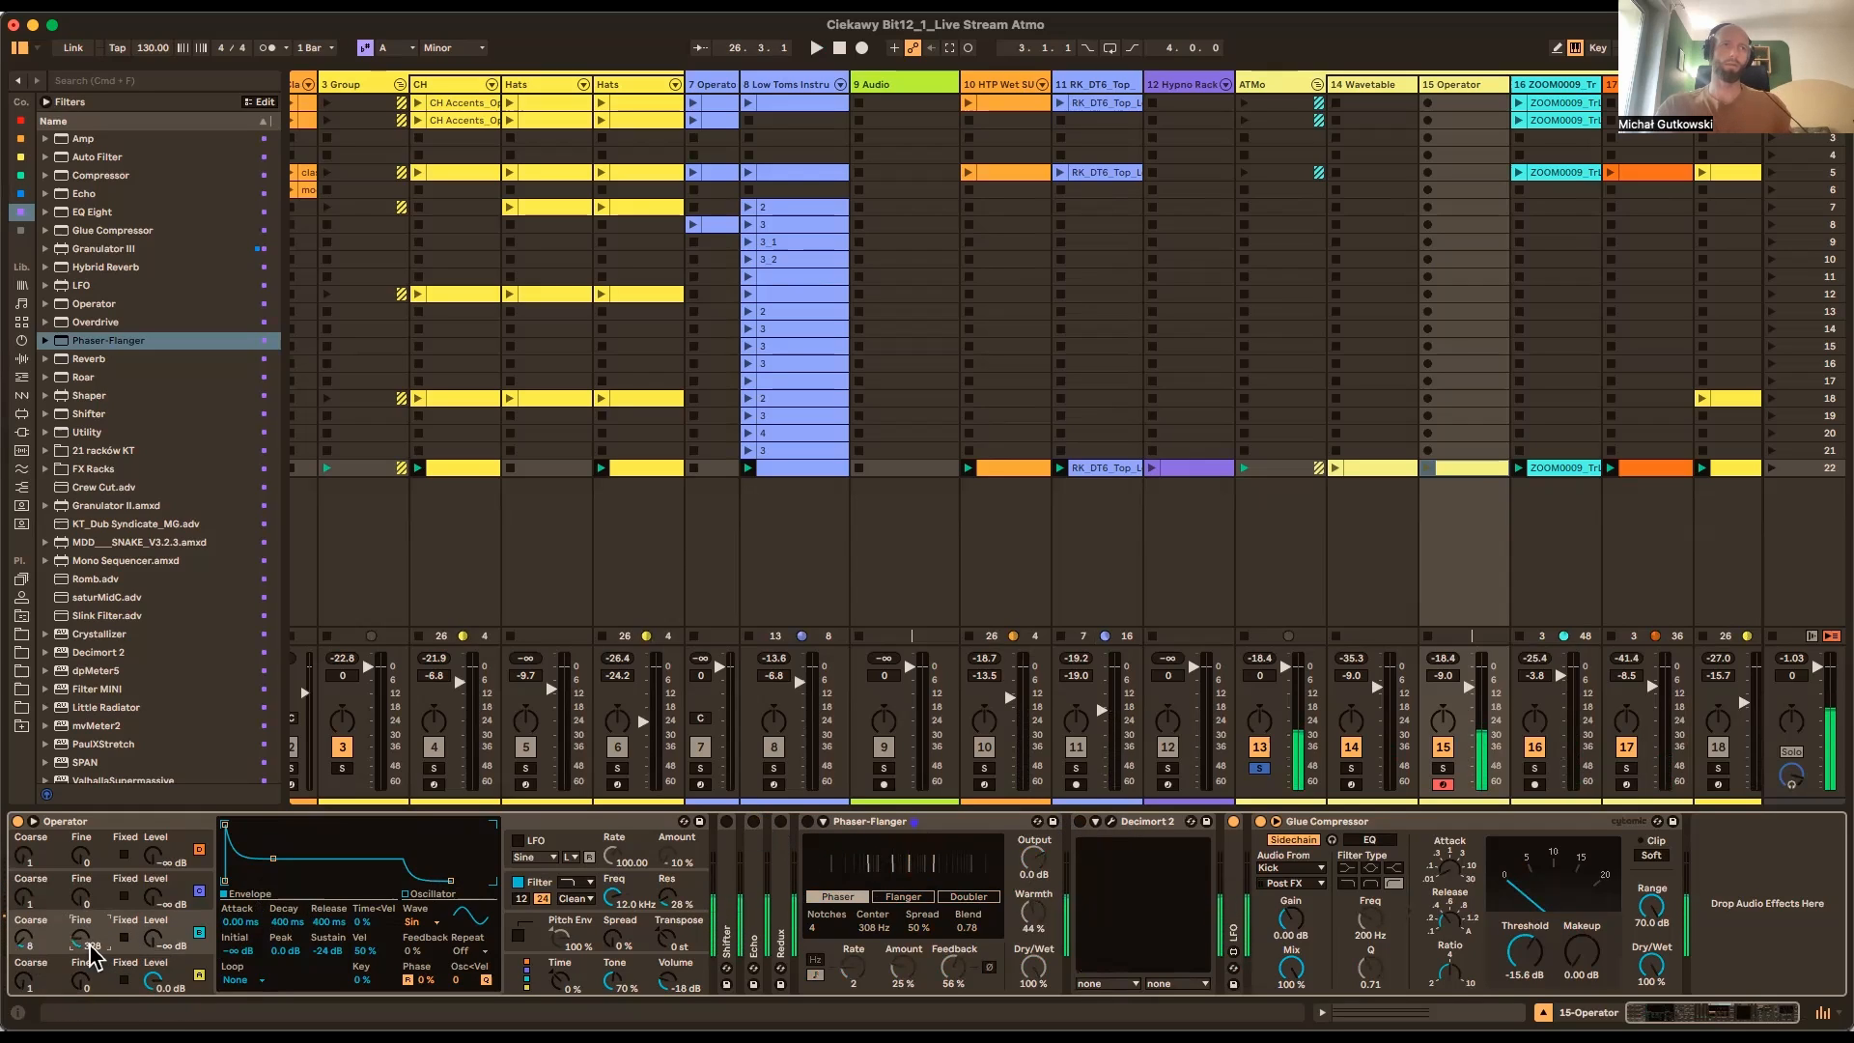
pyautogui.click(188, 963)
pyautogui.moveTo(240, 922); pyautogui.dragTo(151, 903)
pyautogui.moveTo(16, 949); pyautogui.dragTo(16, 965)
pyautogui.moveTo(75, 943); pyautogui.dragTo(75, 941)
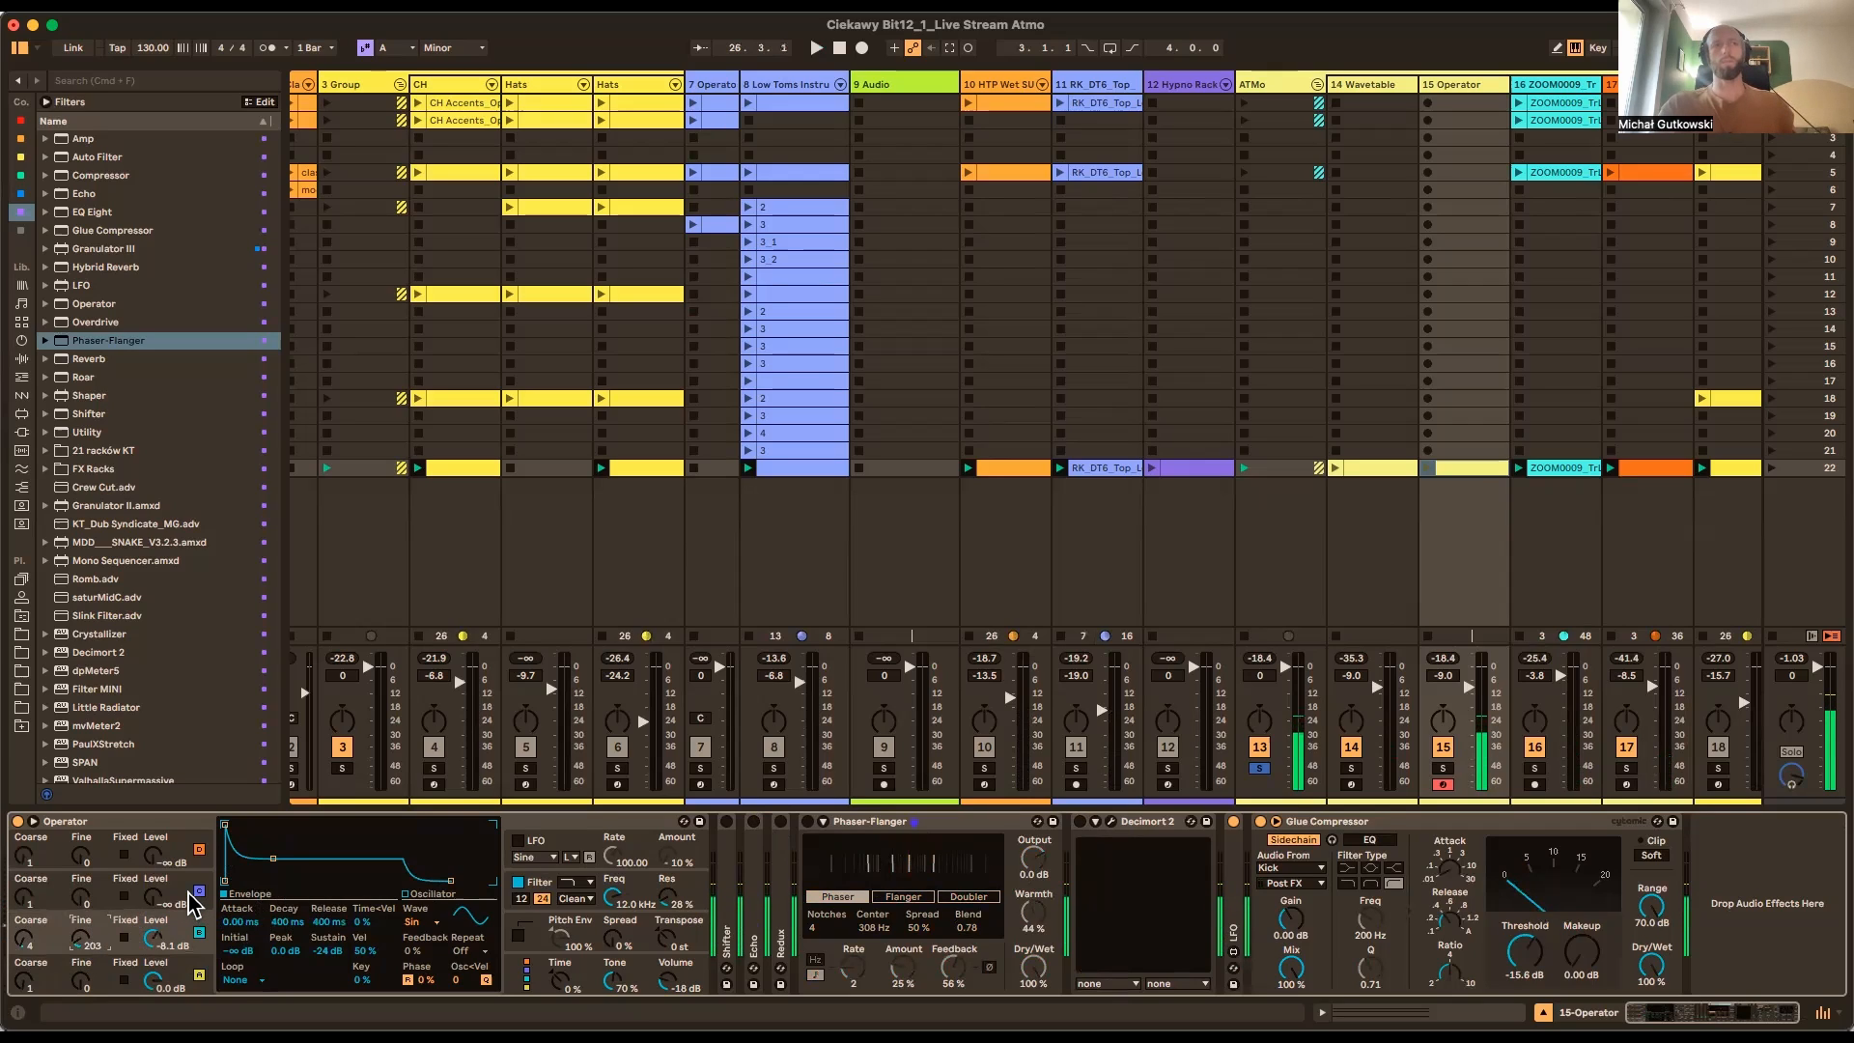
# Choose Operator's fully parallel algorithm and set oscillator C to coarse 2, fine 308 and level -12 dB
pyautogui.click(533, 977)
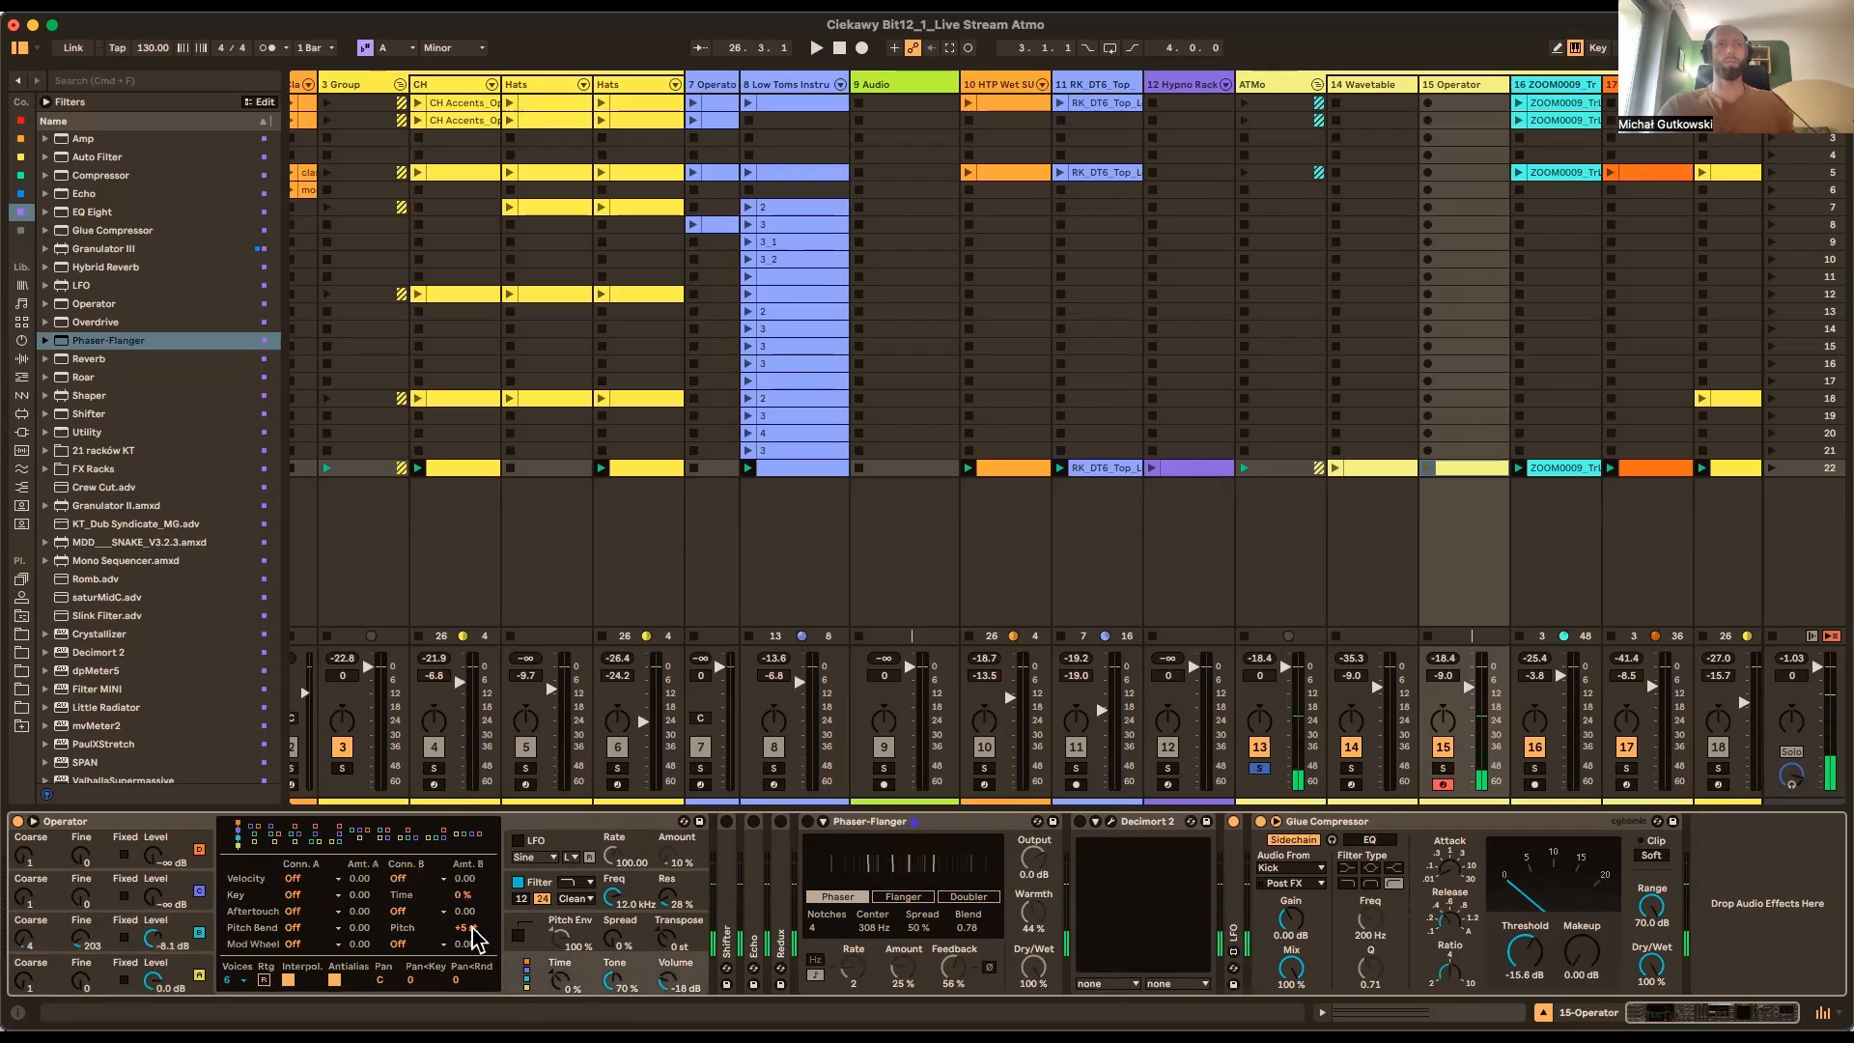
pyautogui.click(469, 834)
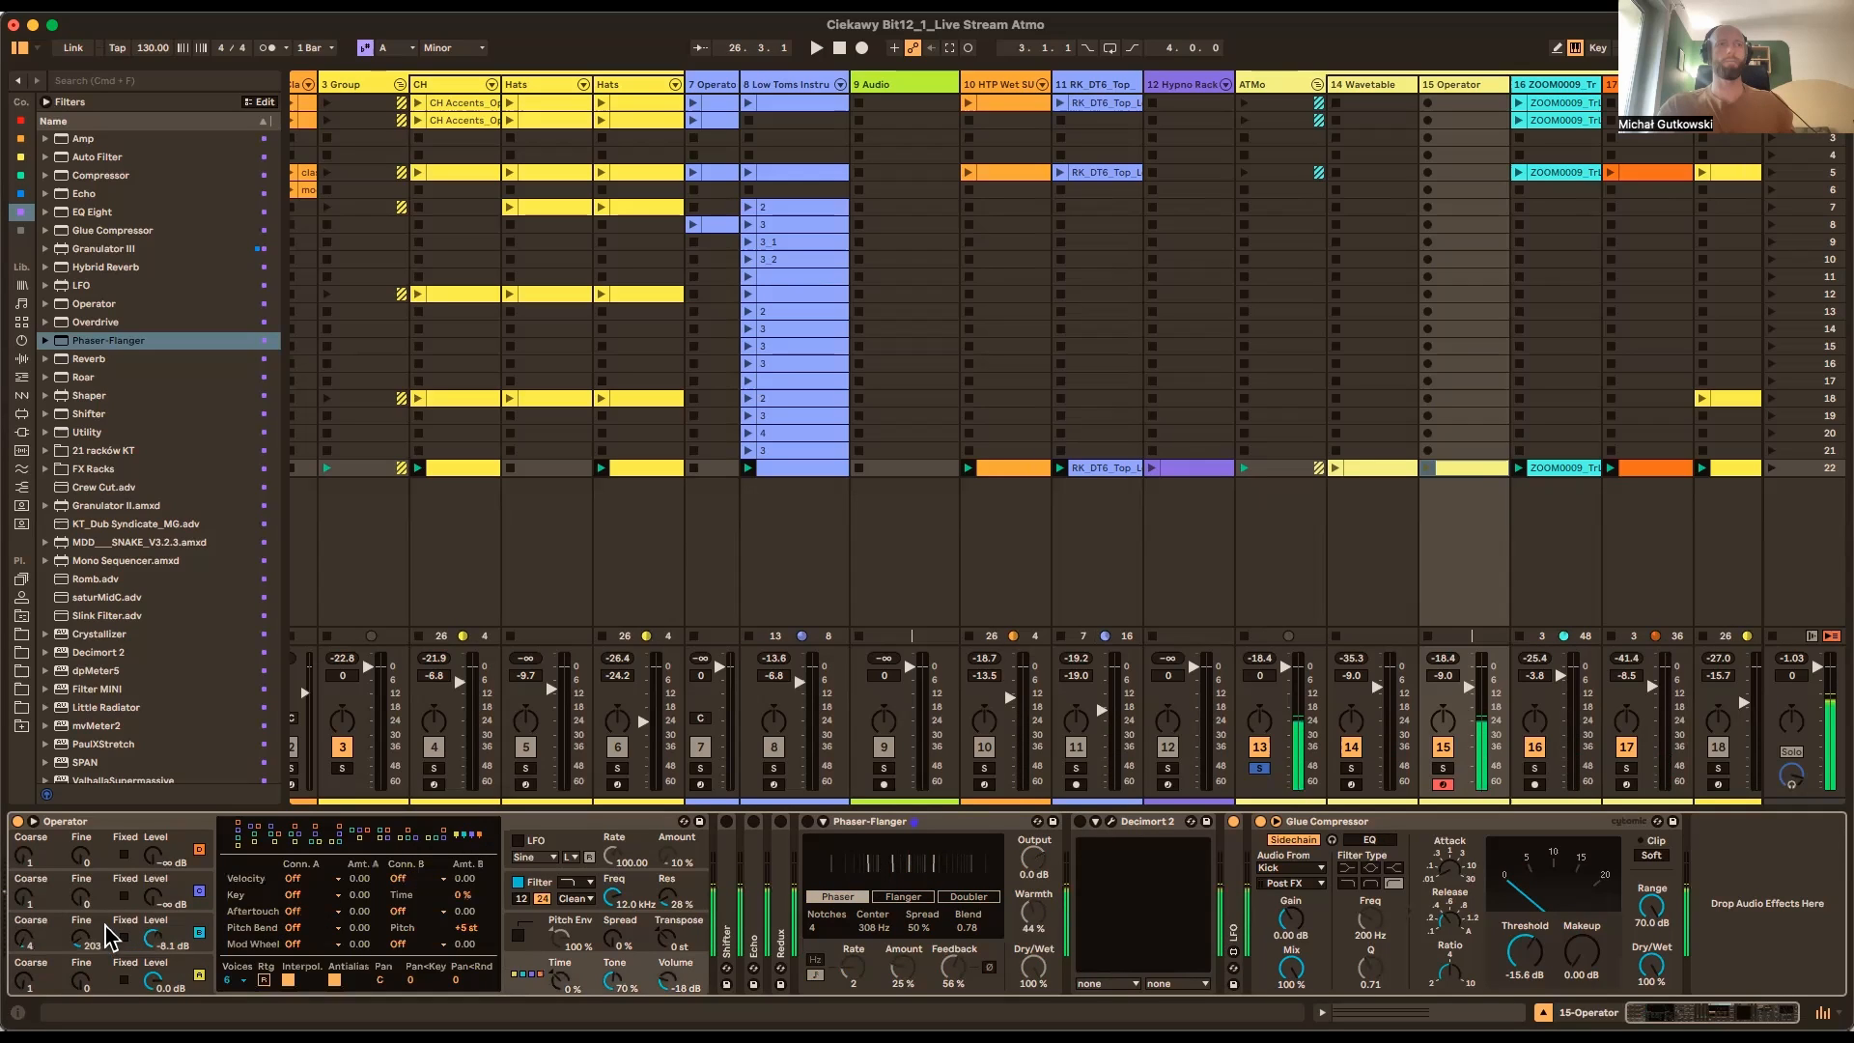
pyautogui.click(199, 933)
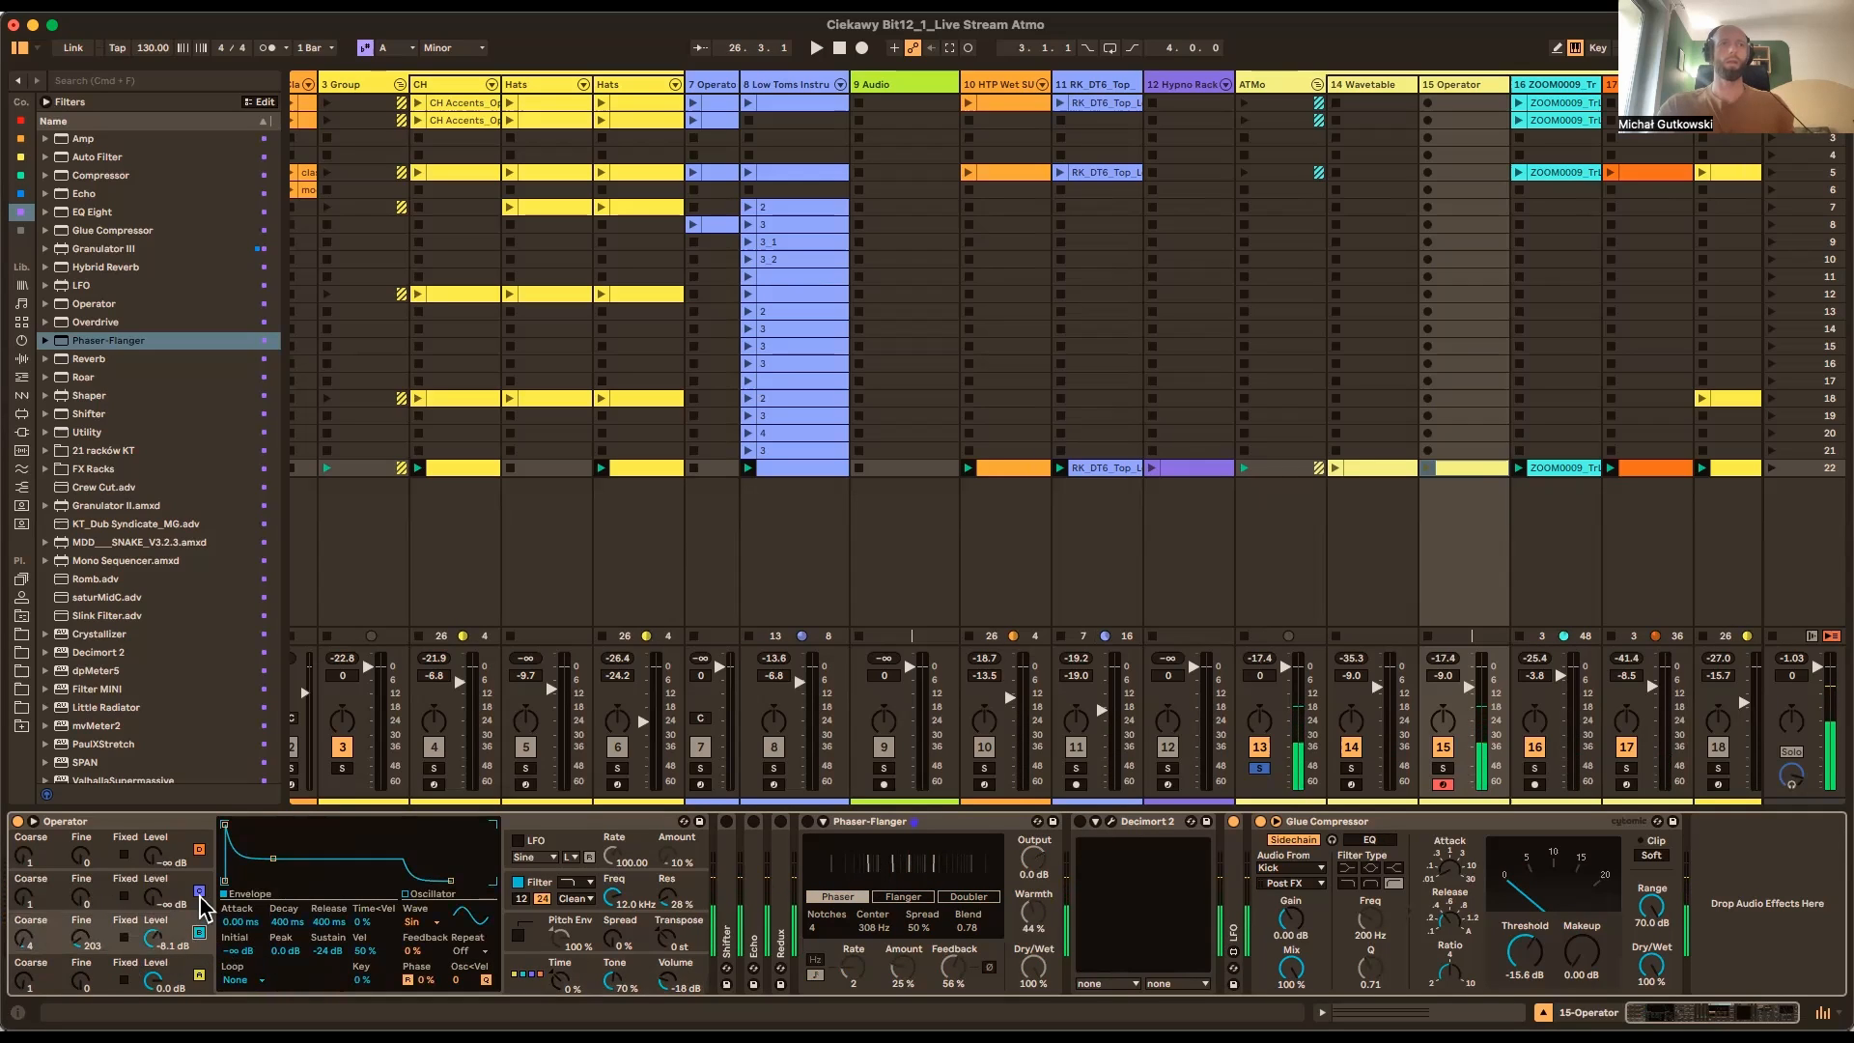
pyautogui.moveTo(177, 904); pyautogui.dragTo(178, 880)
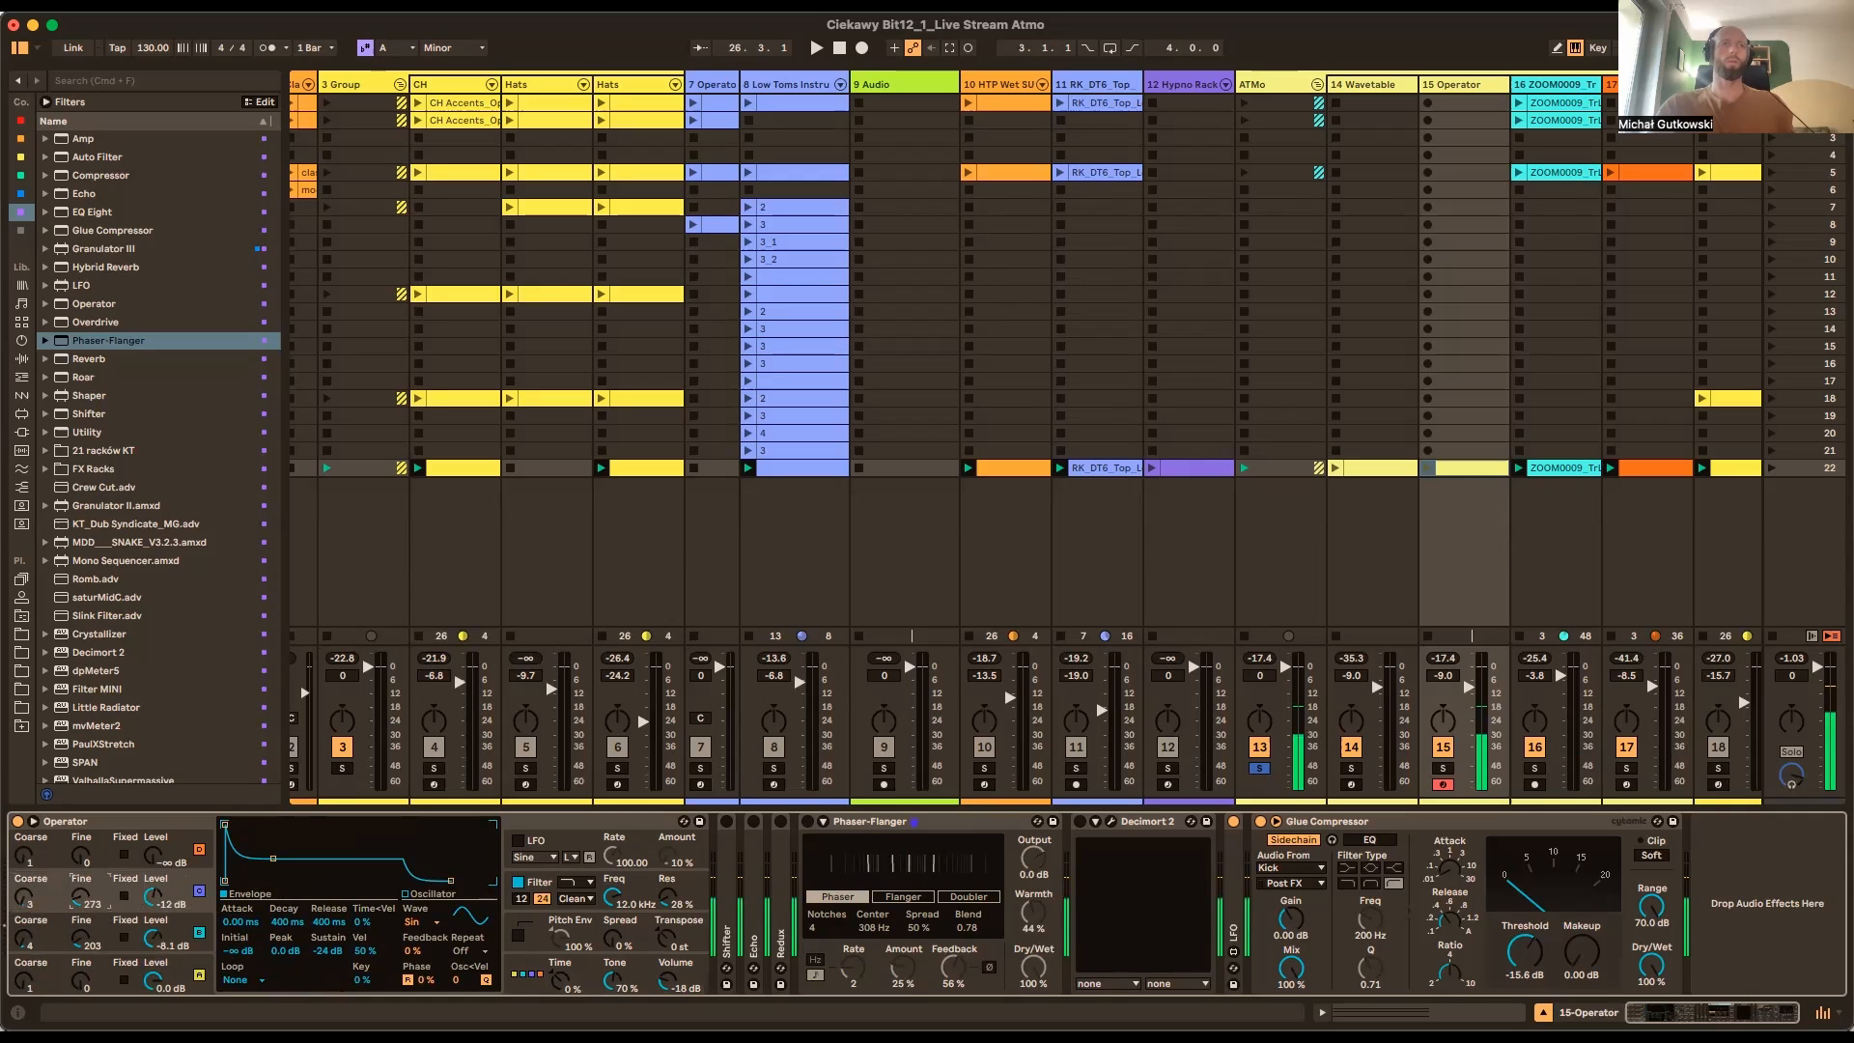
pyautogui.moveTo(81, 898); pyautogui.dragTo(80, 889)
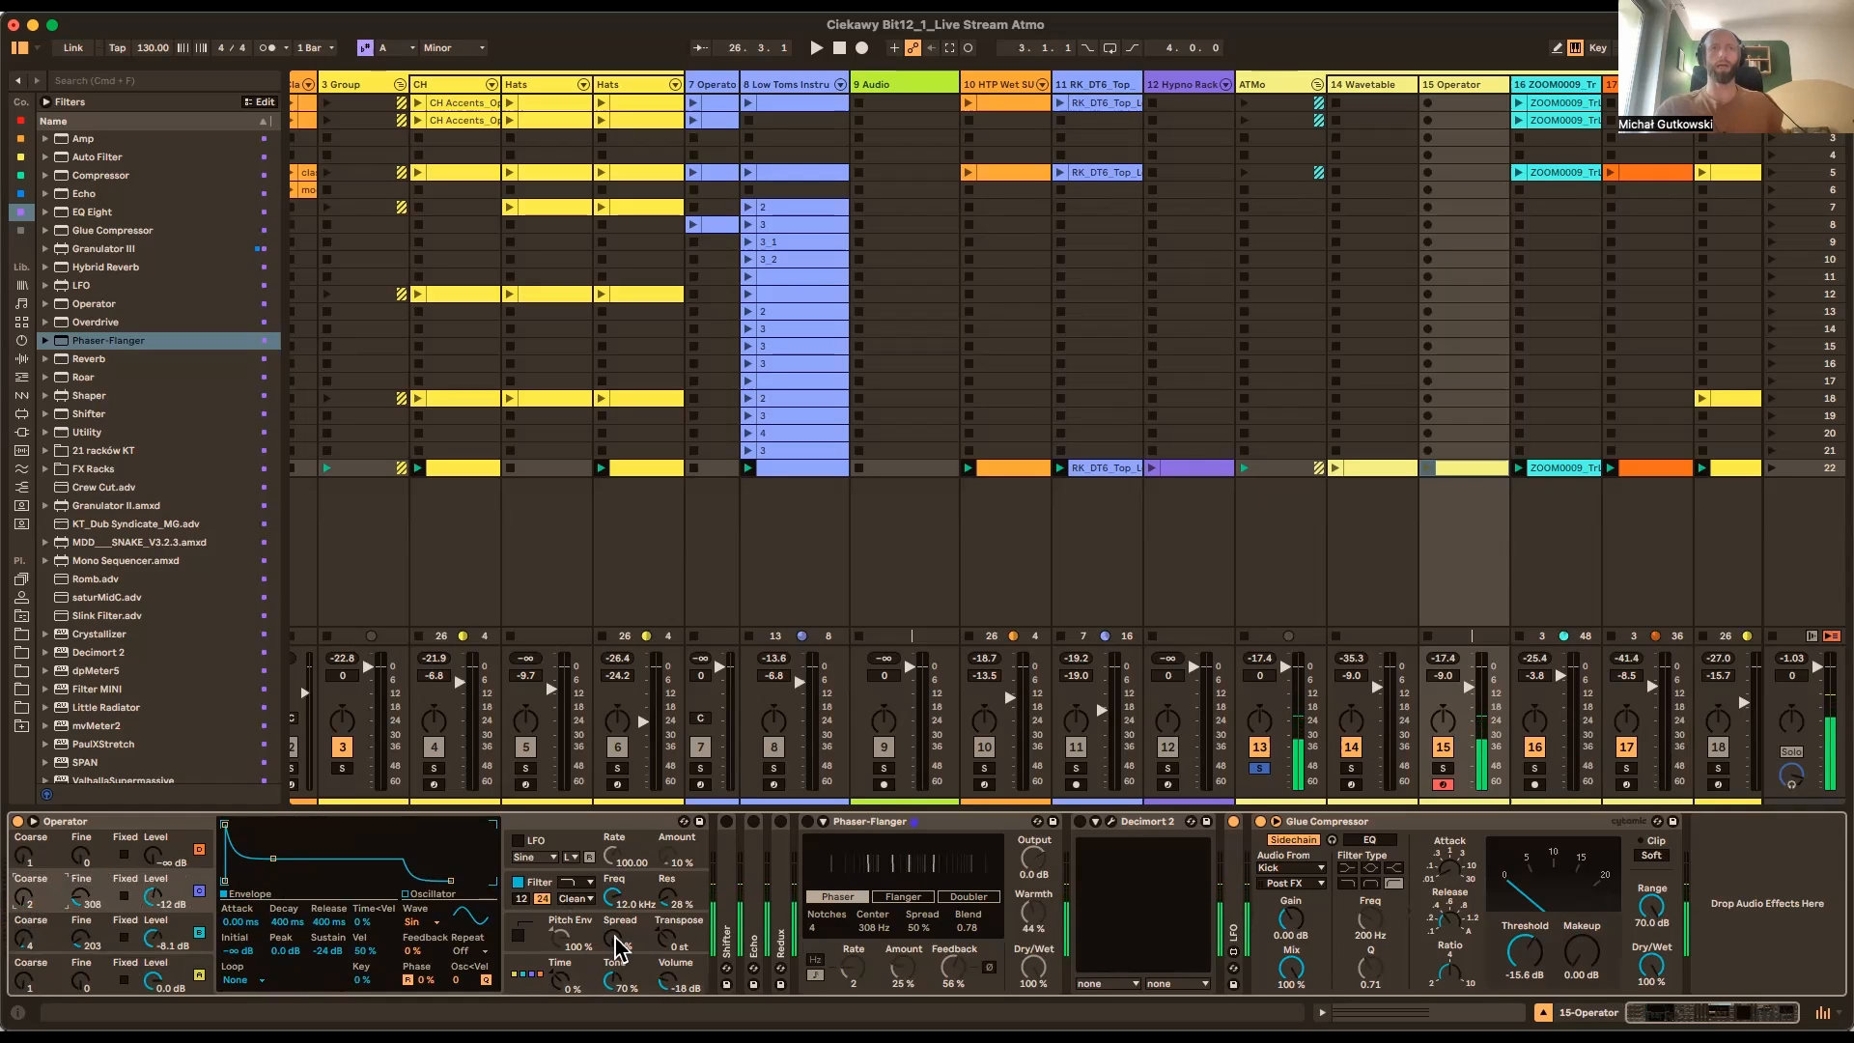
# Set Operator's spread to 55% and insert an EQ Eight directly after Operator
pyautogui.moveTo(619, 941); pyautogui.dragTo(618, 914)
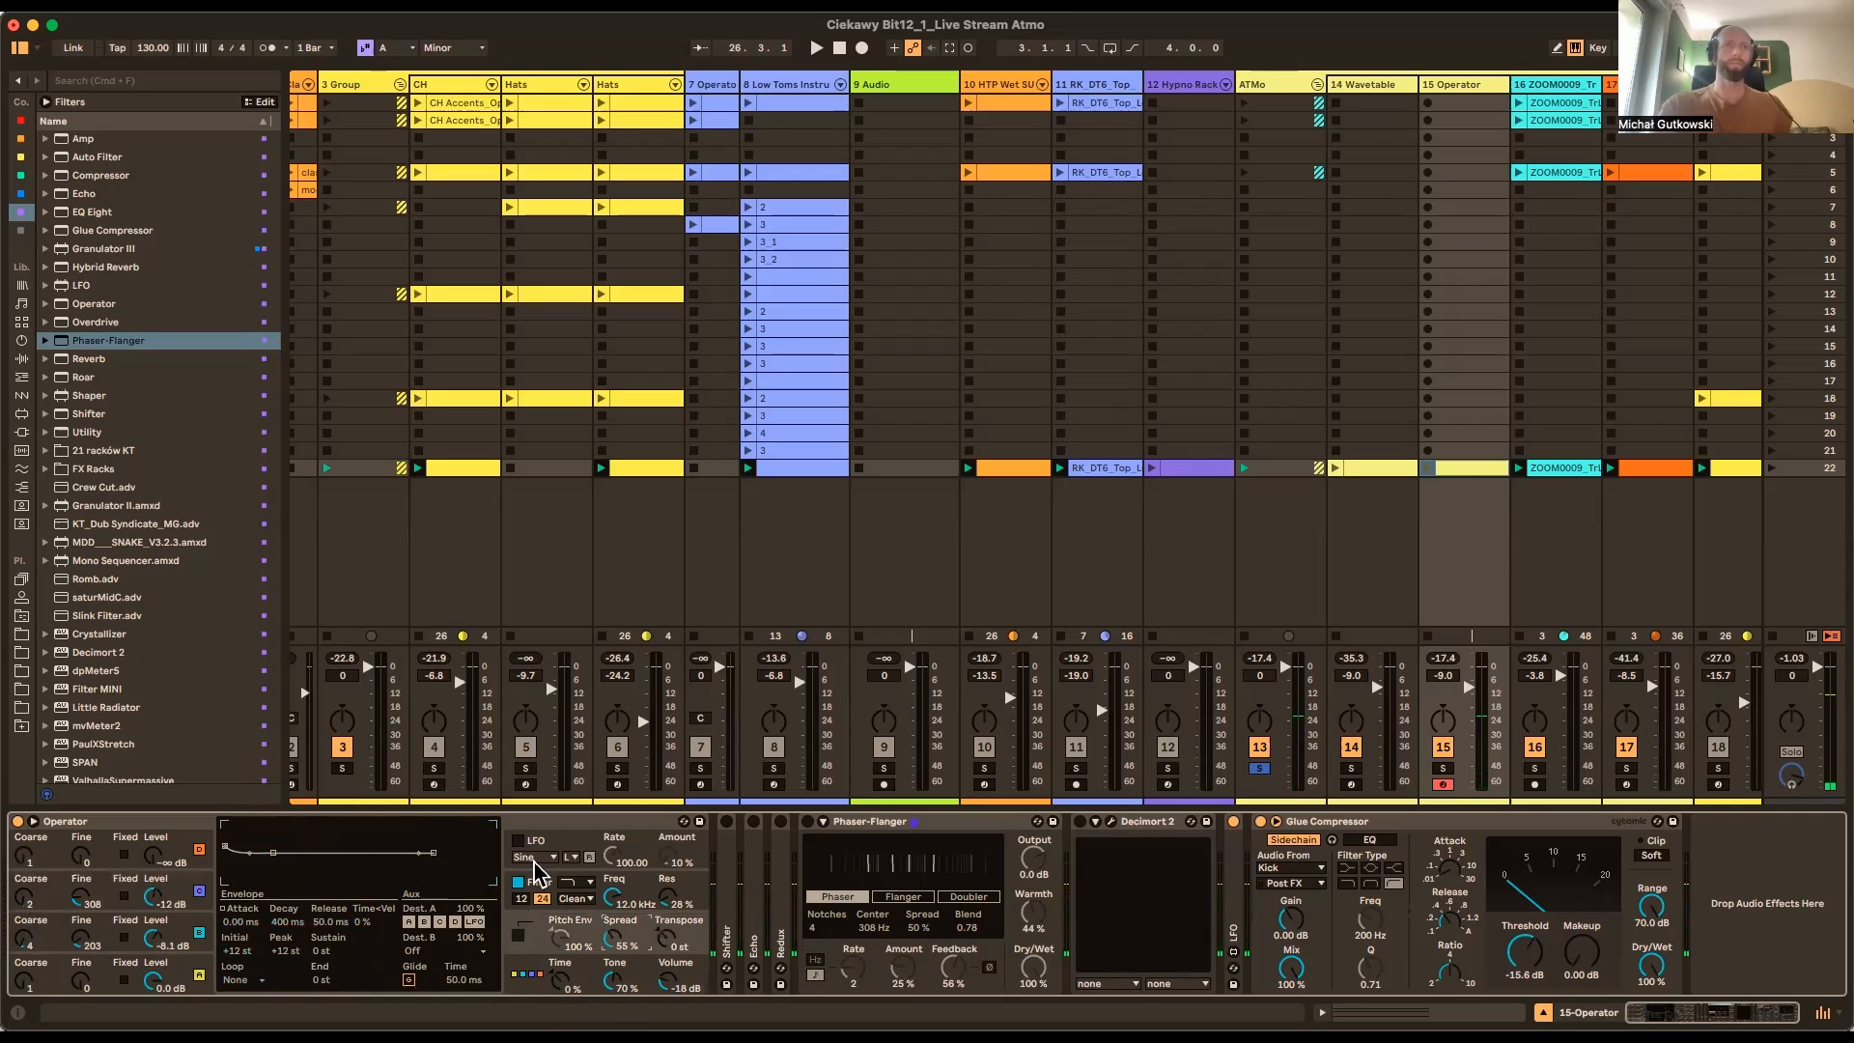
pyautogui.click(506, 887)
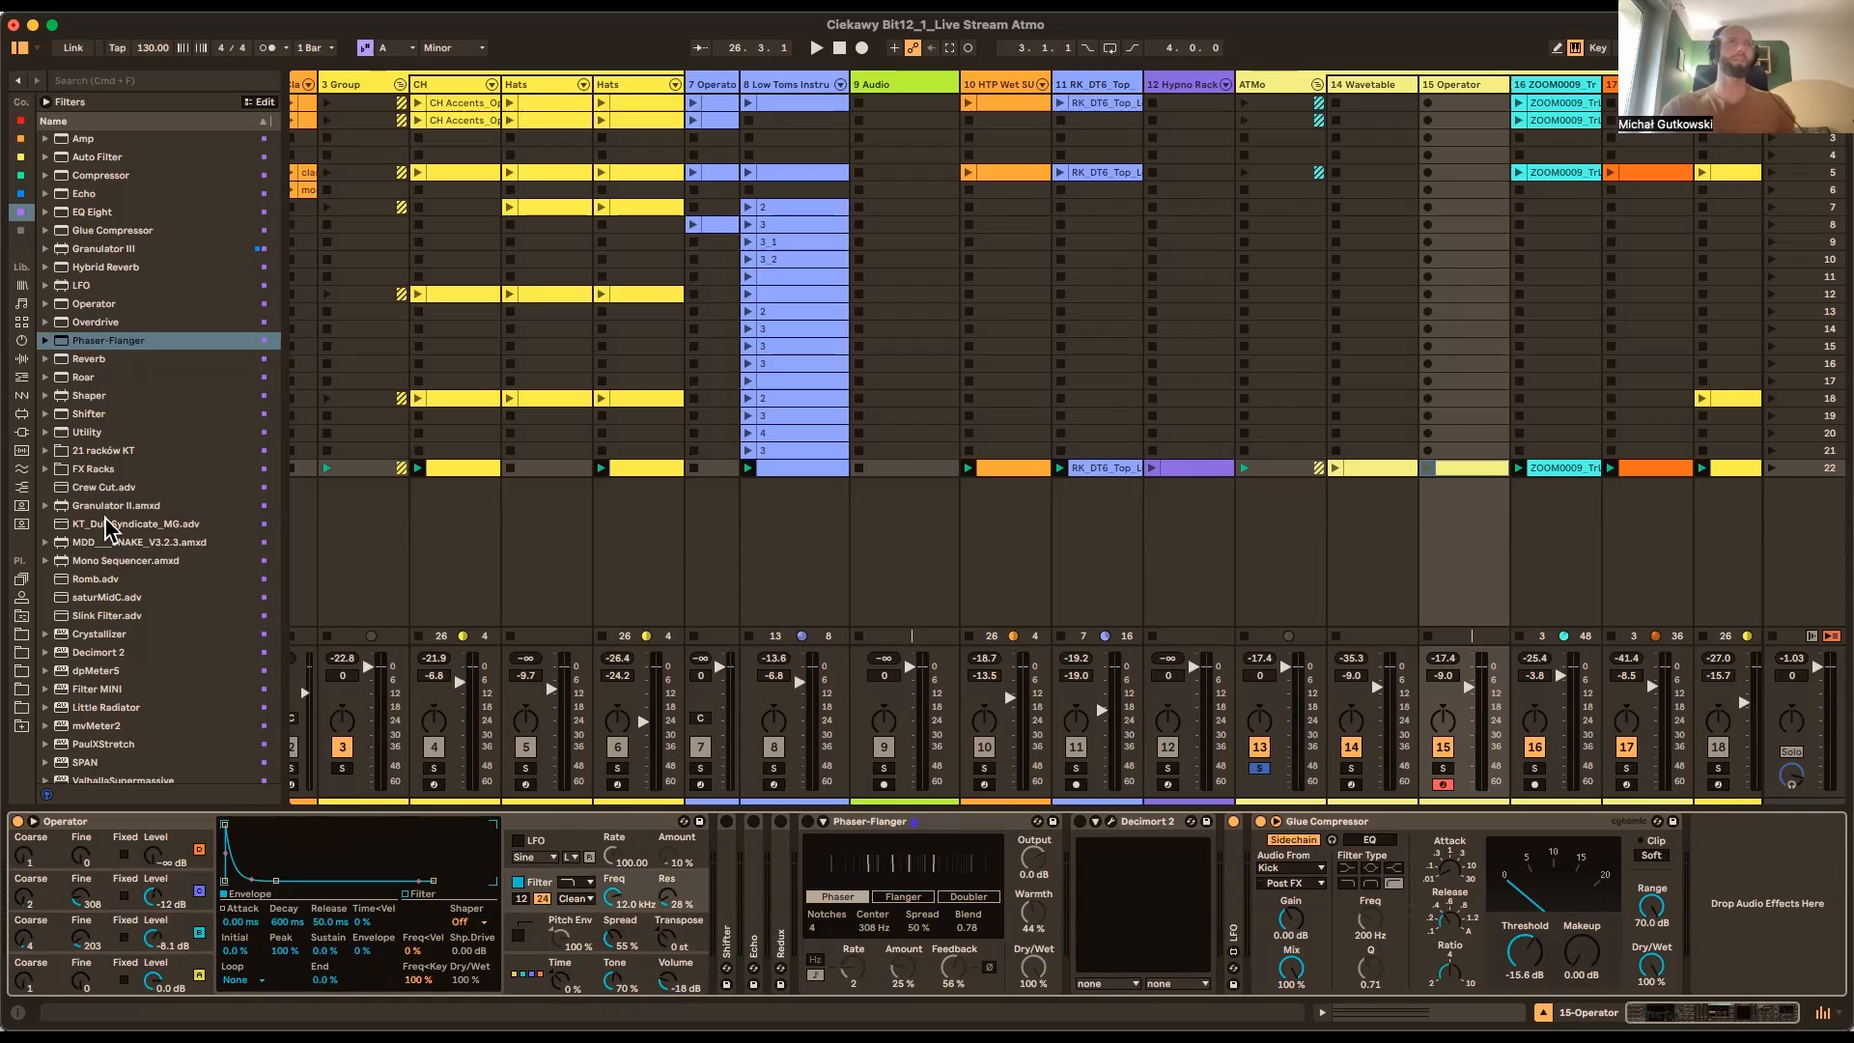
pyautogui.moveTo(85, 222); pyautogui.dragTo(715, 869)
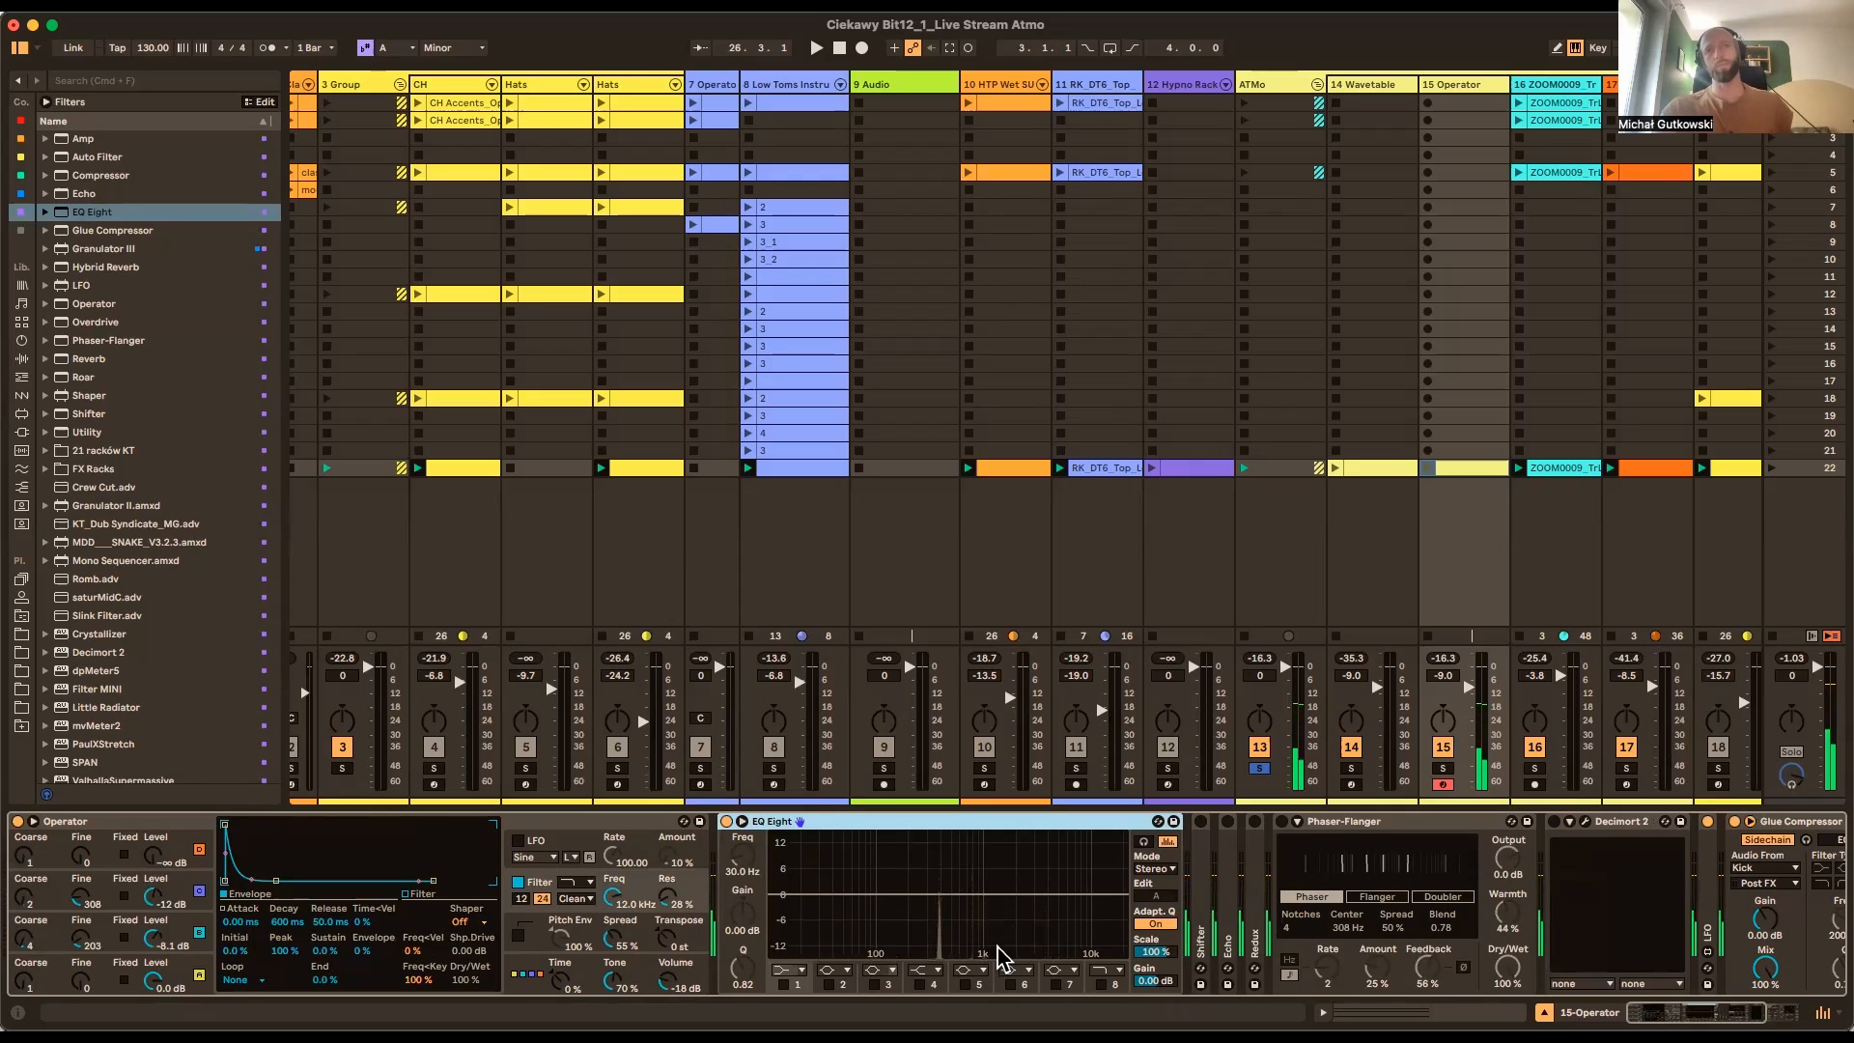
# Set oscillator A's attack to 187 ms and select Operator's serial algorithm with all four oscillators stacked
pyautogui.click(198, 973)
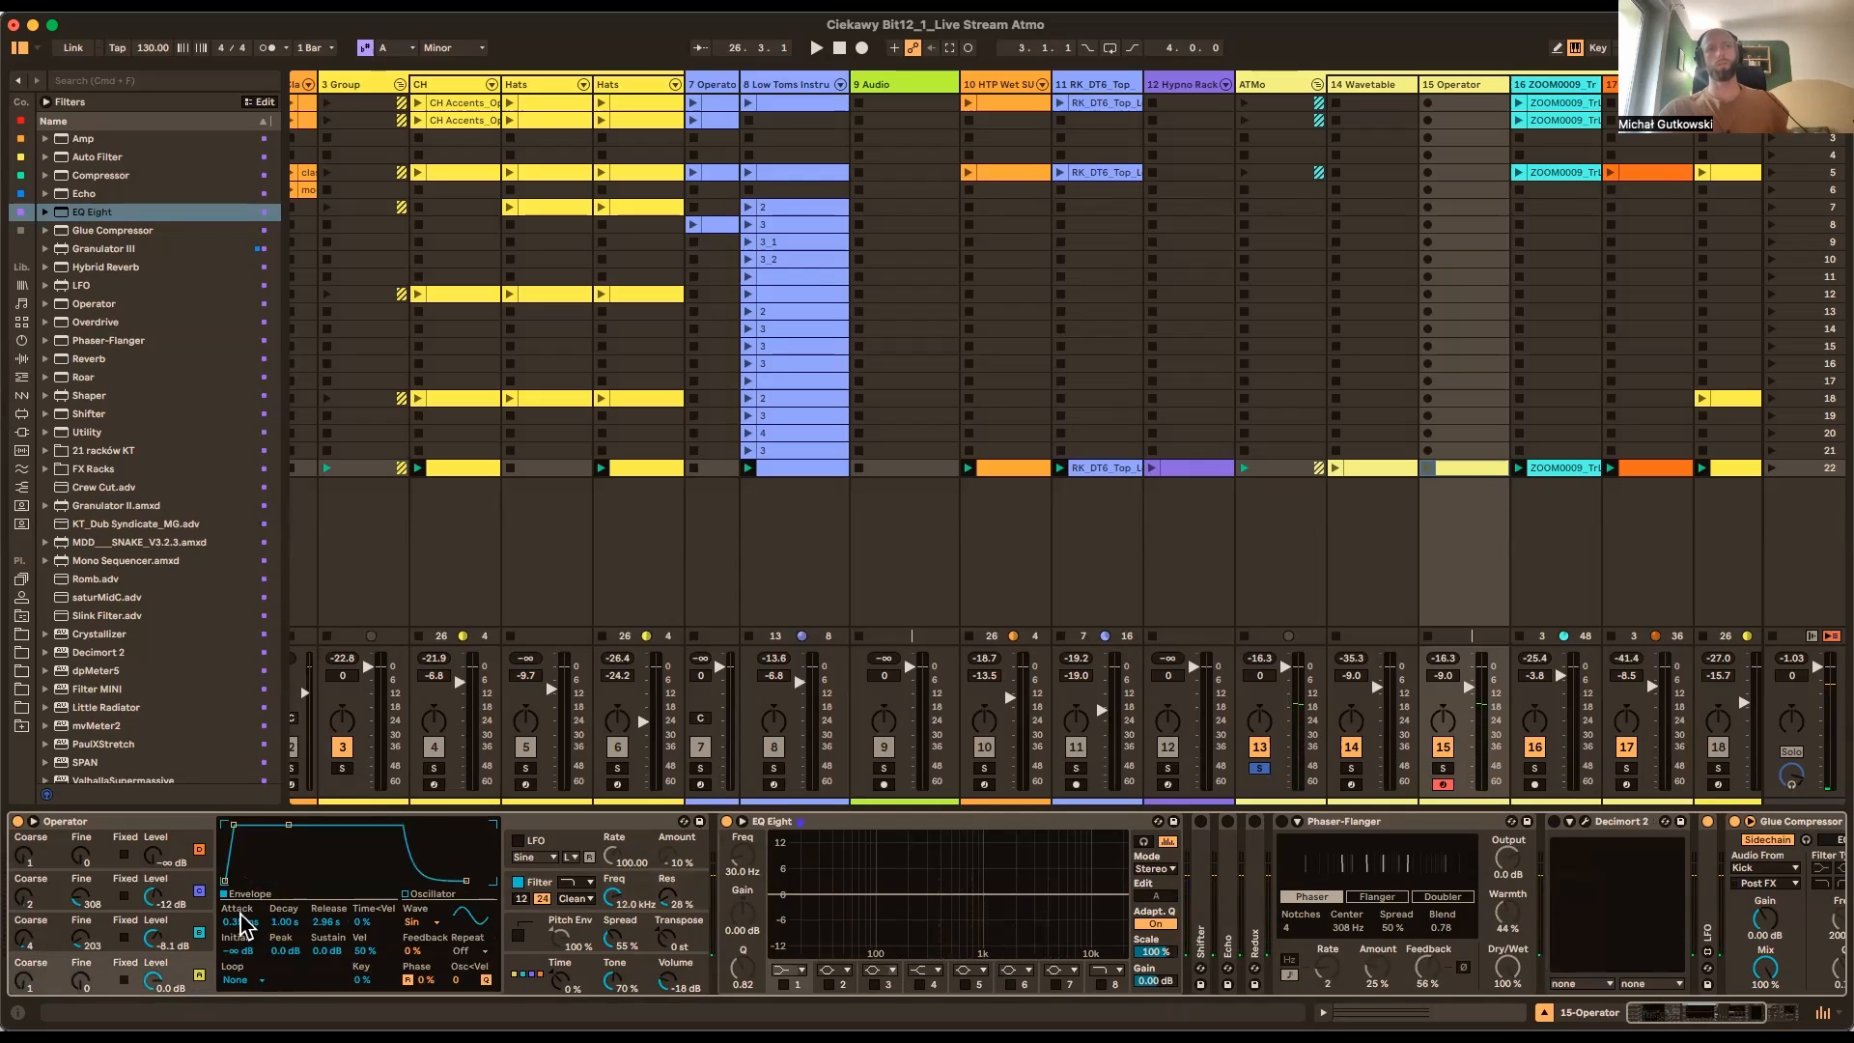
pyautogui.moveTo(240, 922); pyautogui.dragTo(241, 894)
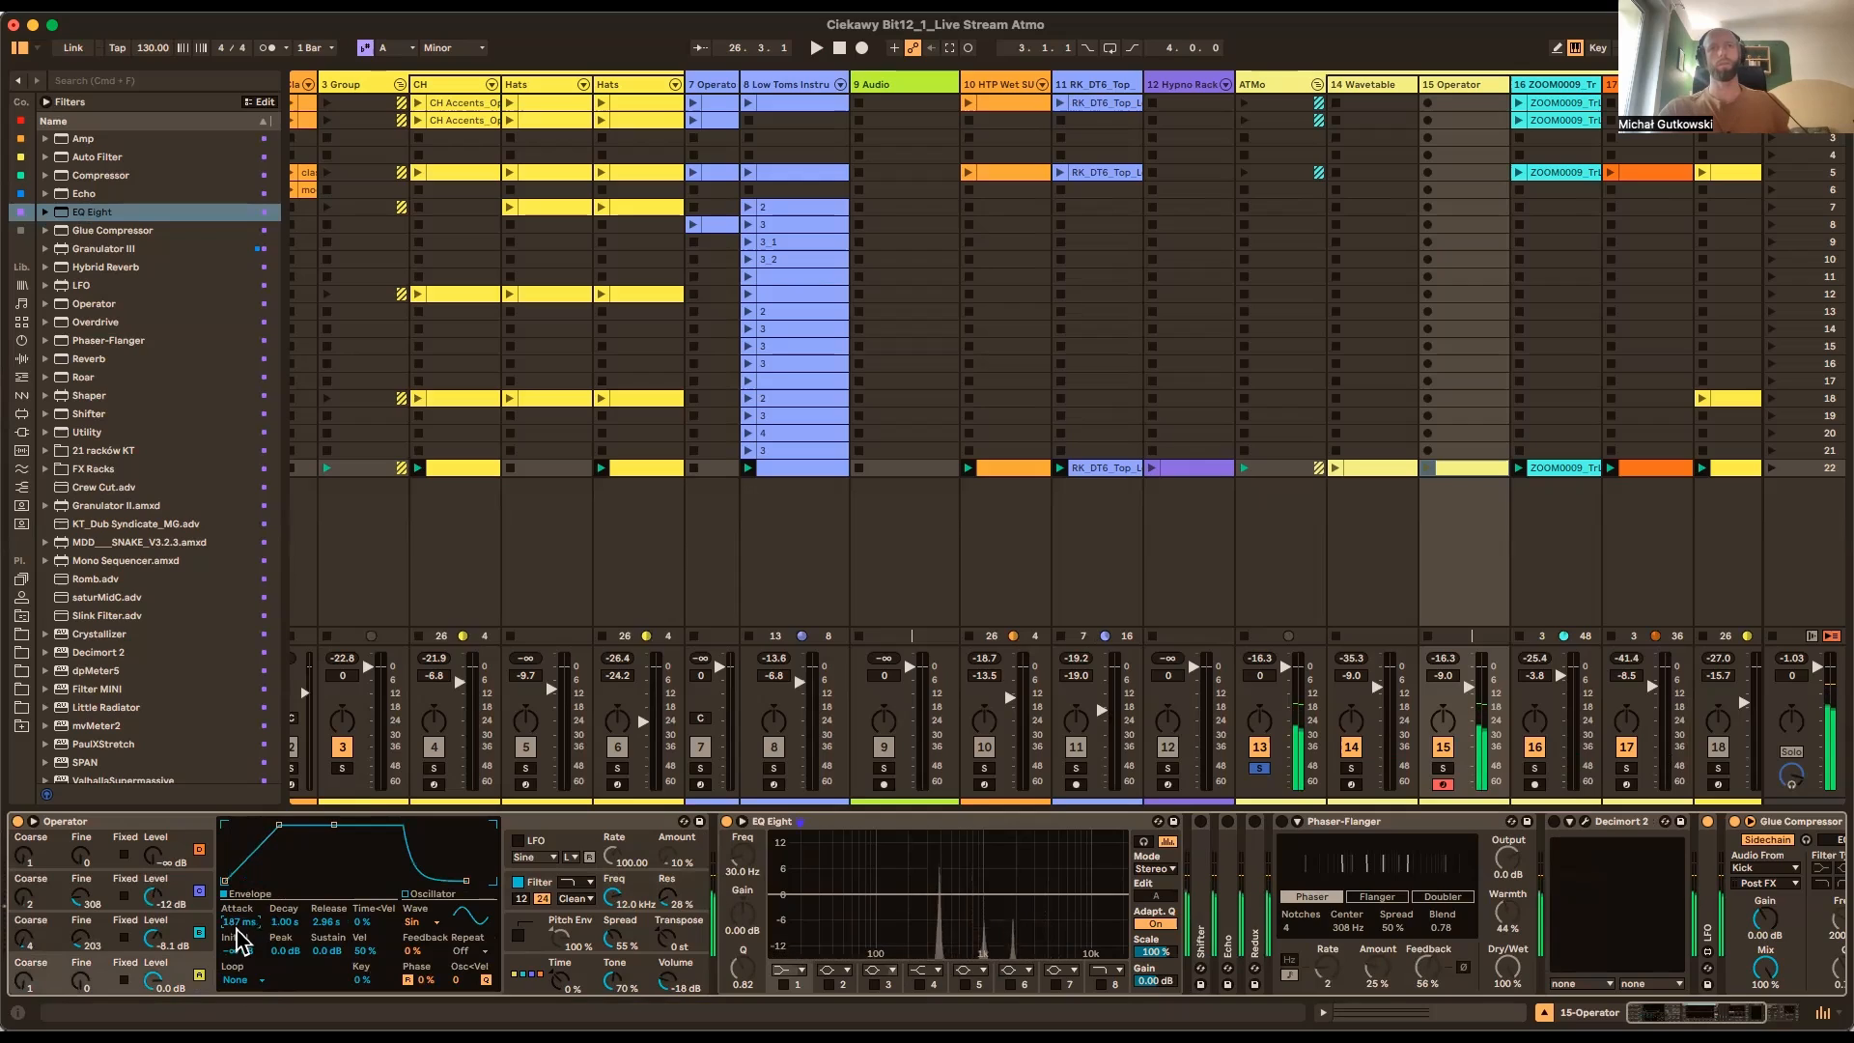
pyautogui.click(530, 983)
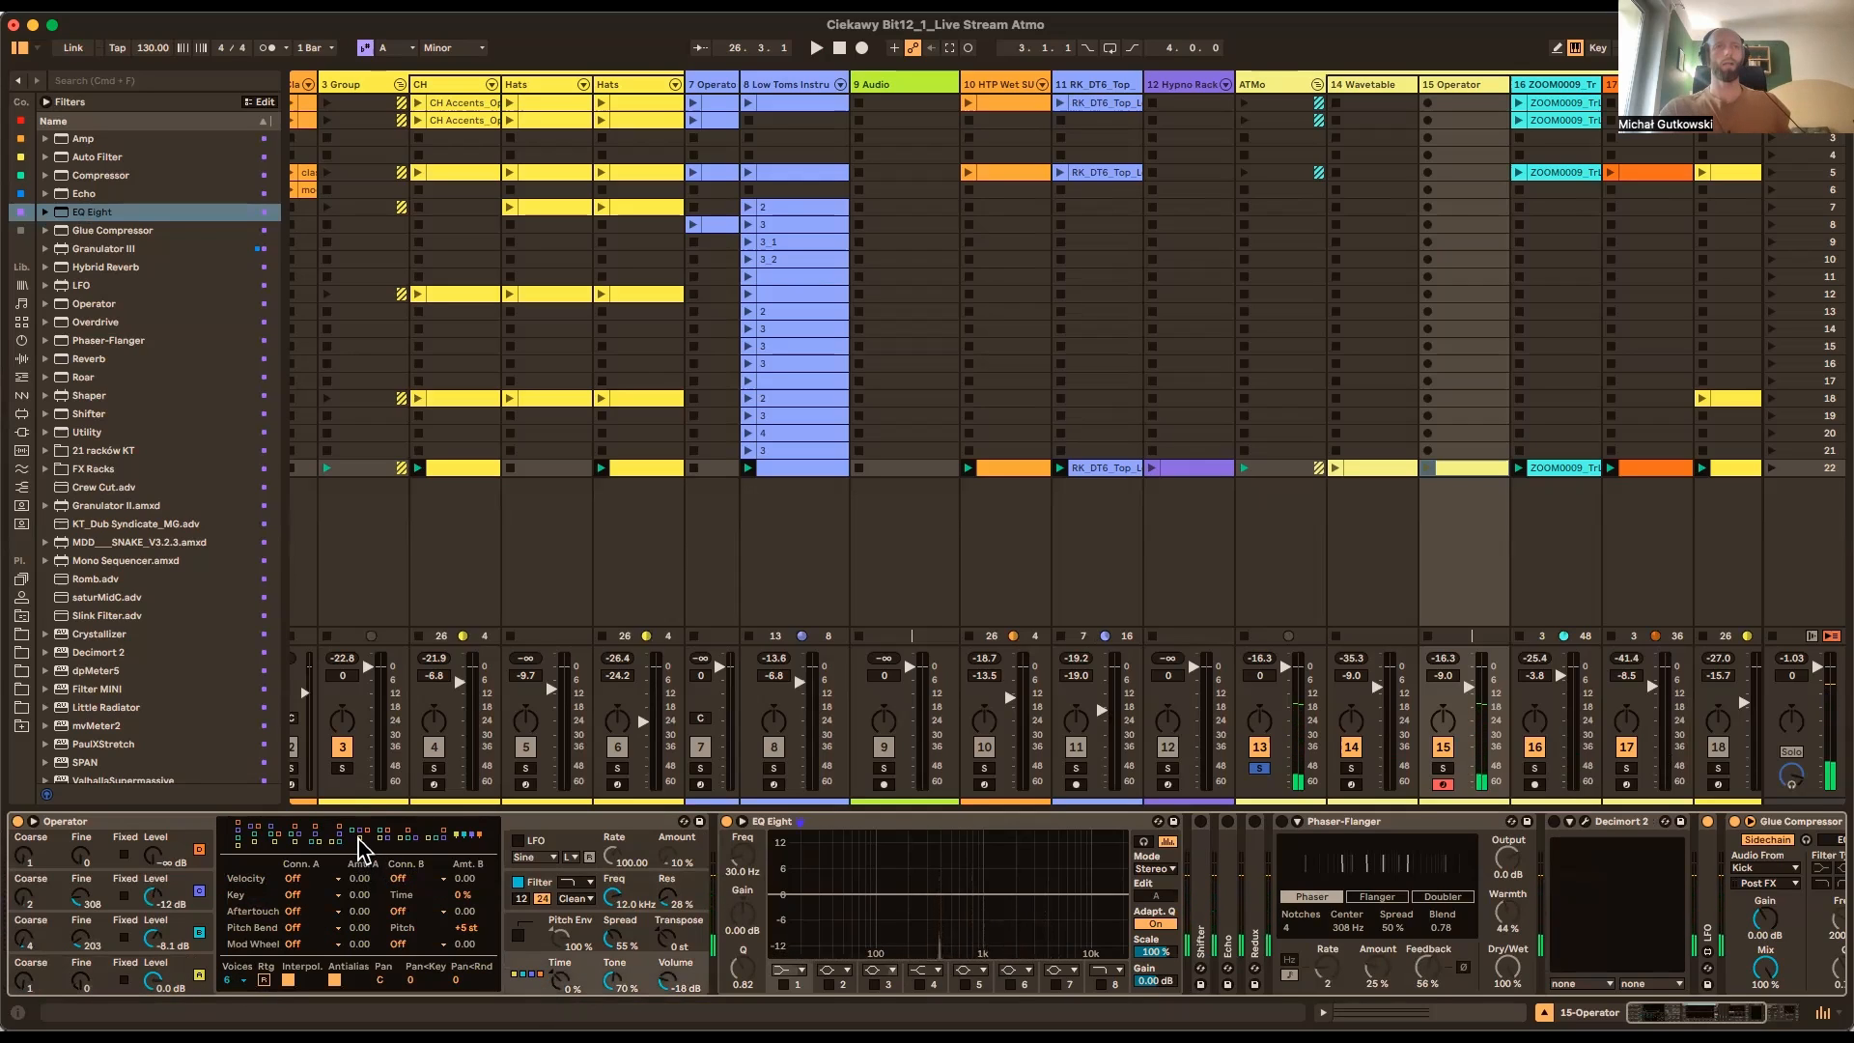
pyautogui.click(237, 838)
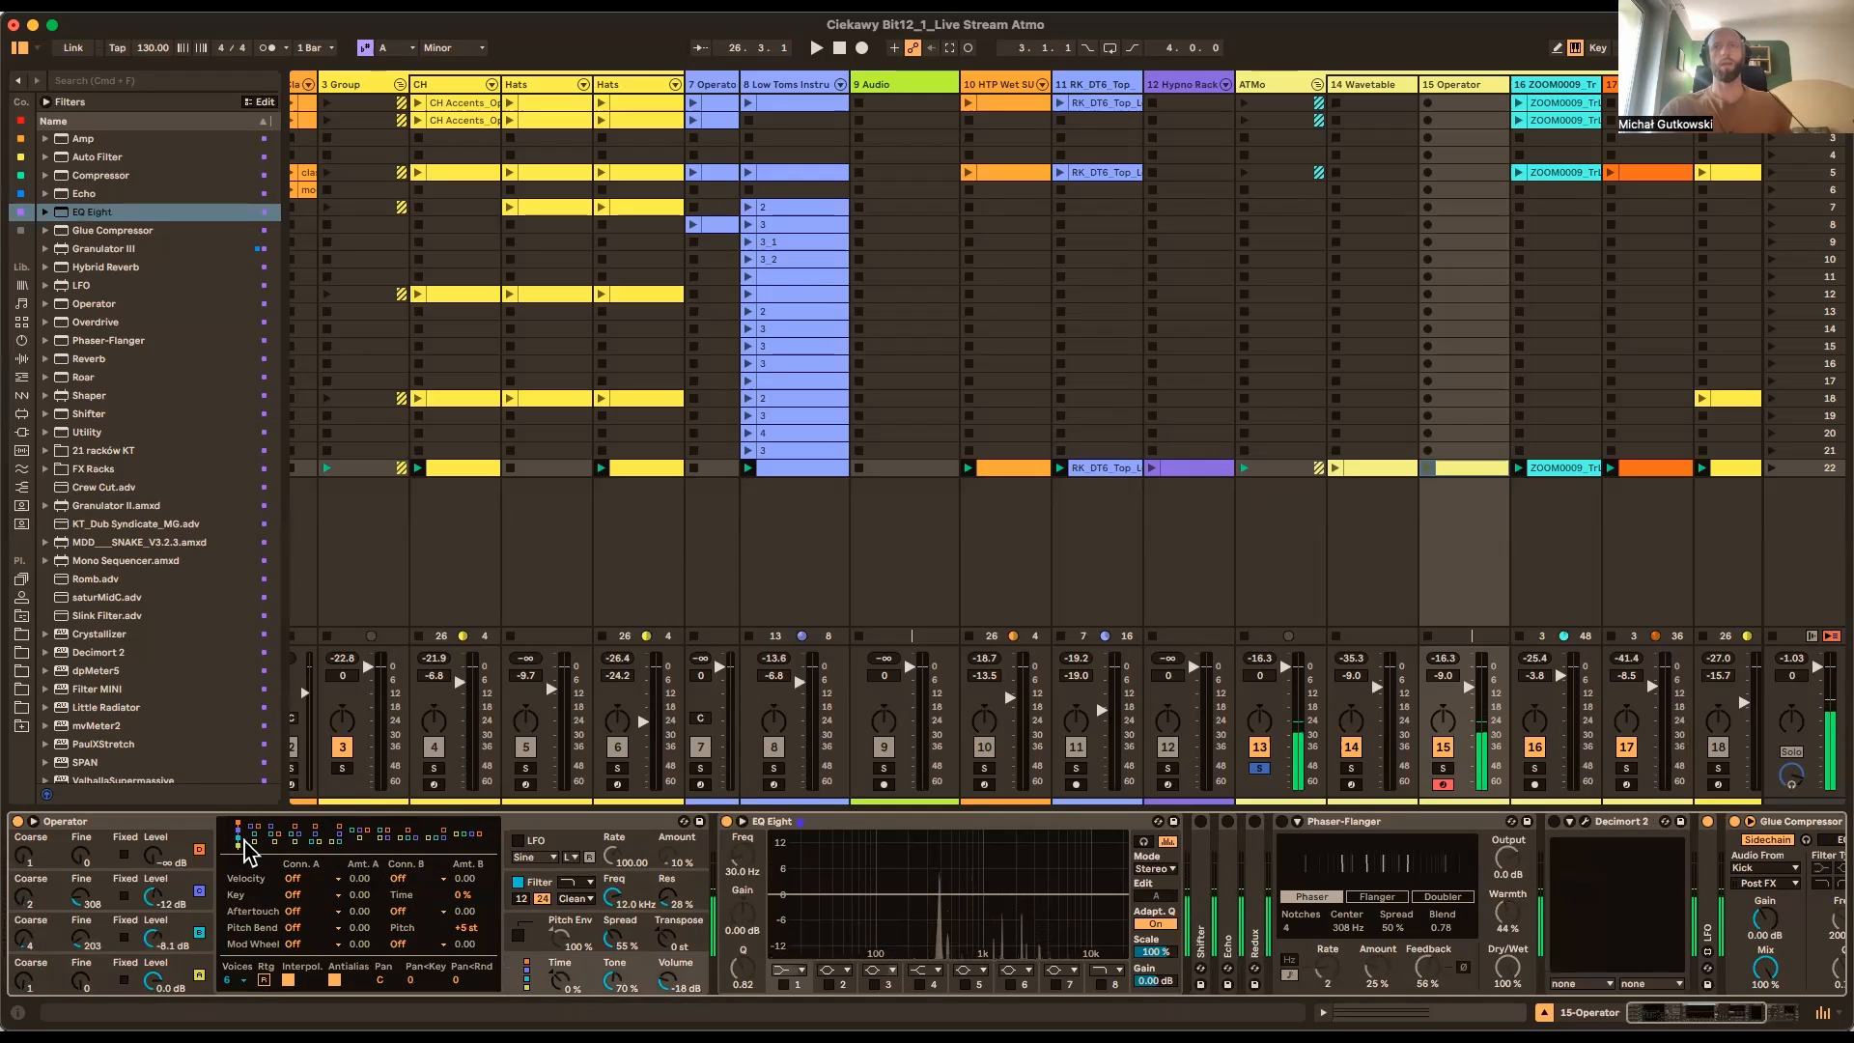
# Set oscillator C's attack to 72 ms, oscillator A's level to -6.2 dB and oscillator B's coarse tuning to 2
pyautogui.click(205, 907)
pyautogui.moveTo(237, 924)
pyautogui.mouseDown()
pyautogui.moveTo(236, 874)
pyautogui.moveTo(237, 898)
pyautogui.mouseUp()
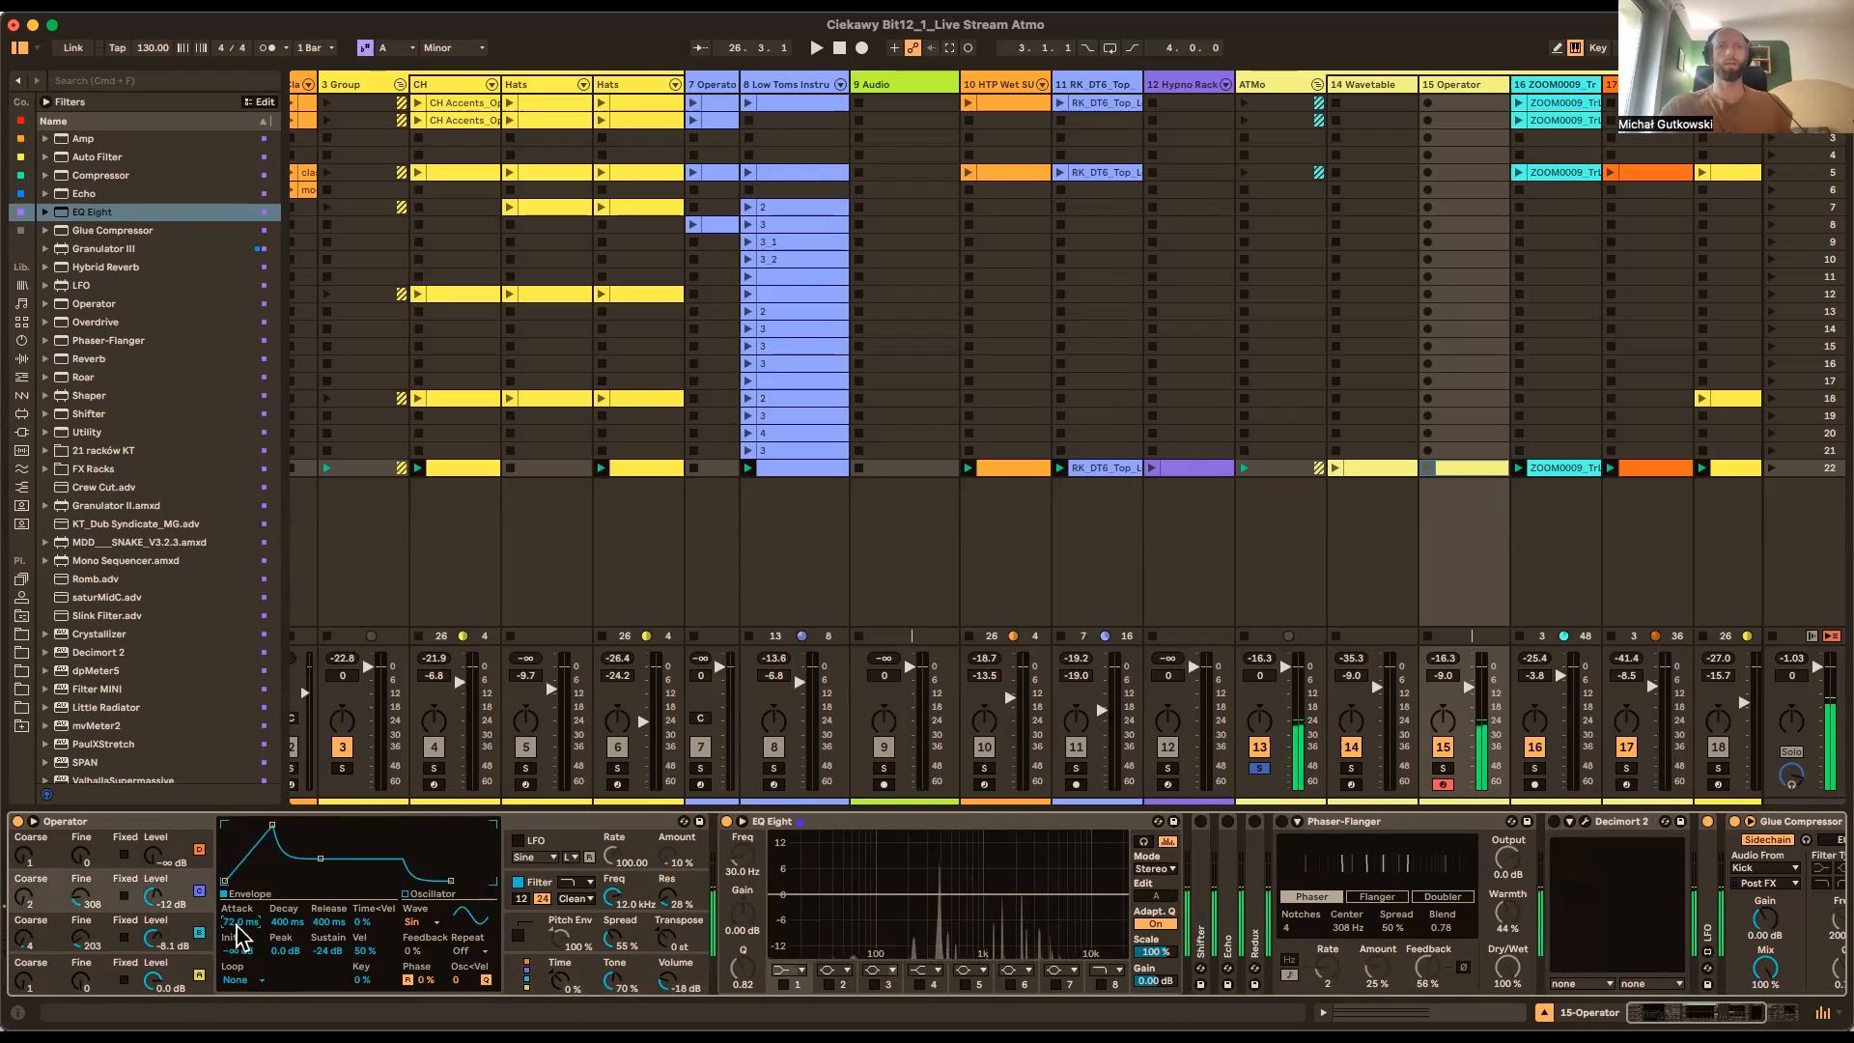
pyautogui.moveTo(153, 981); pyautogui.dragTo(152, 1003)
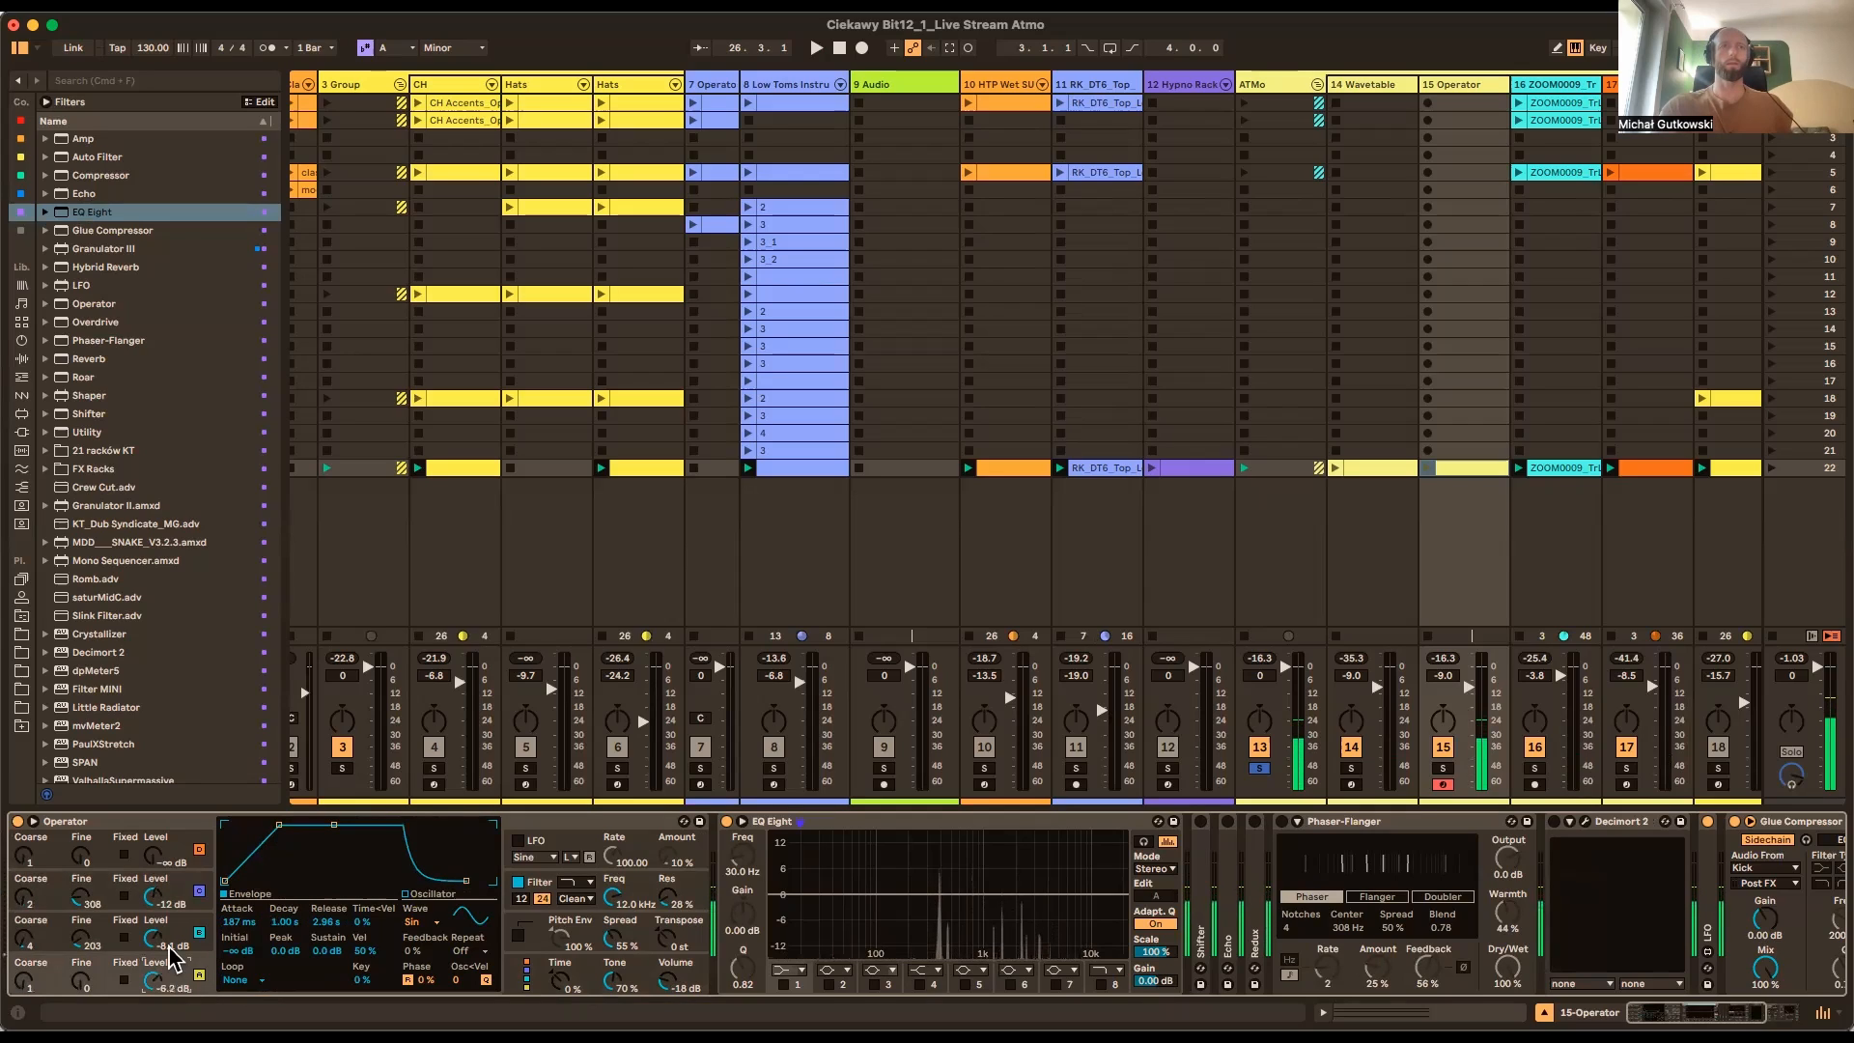
pyautogui.moveTo(23, 942); pyautogui.dragTo(23, 957)
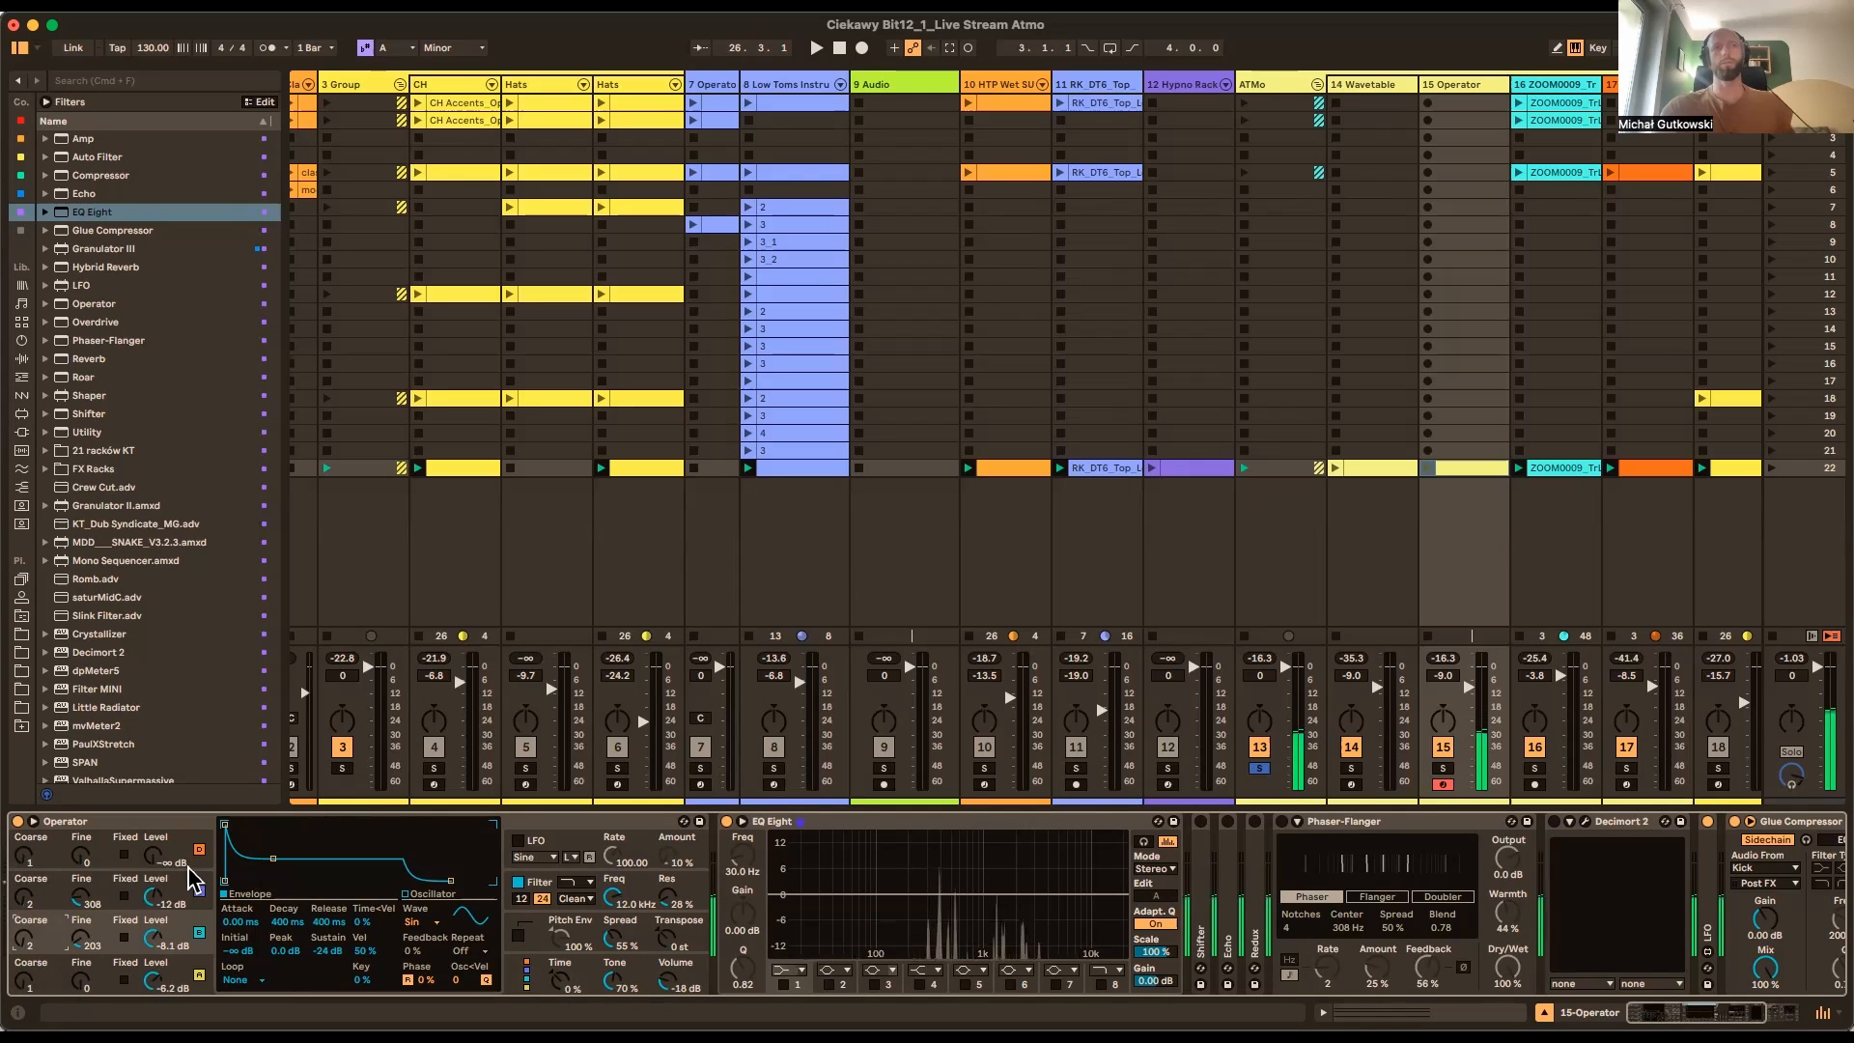
# Collapse the EQ Eight on the Operator track and enable Echo, Decimort 2 and Phaser-Flanger
pyautogui.click(821, 830)
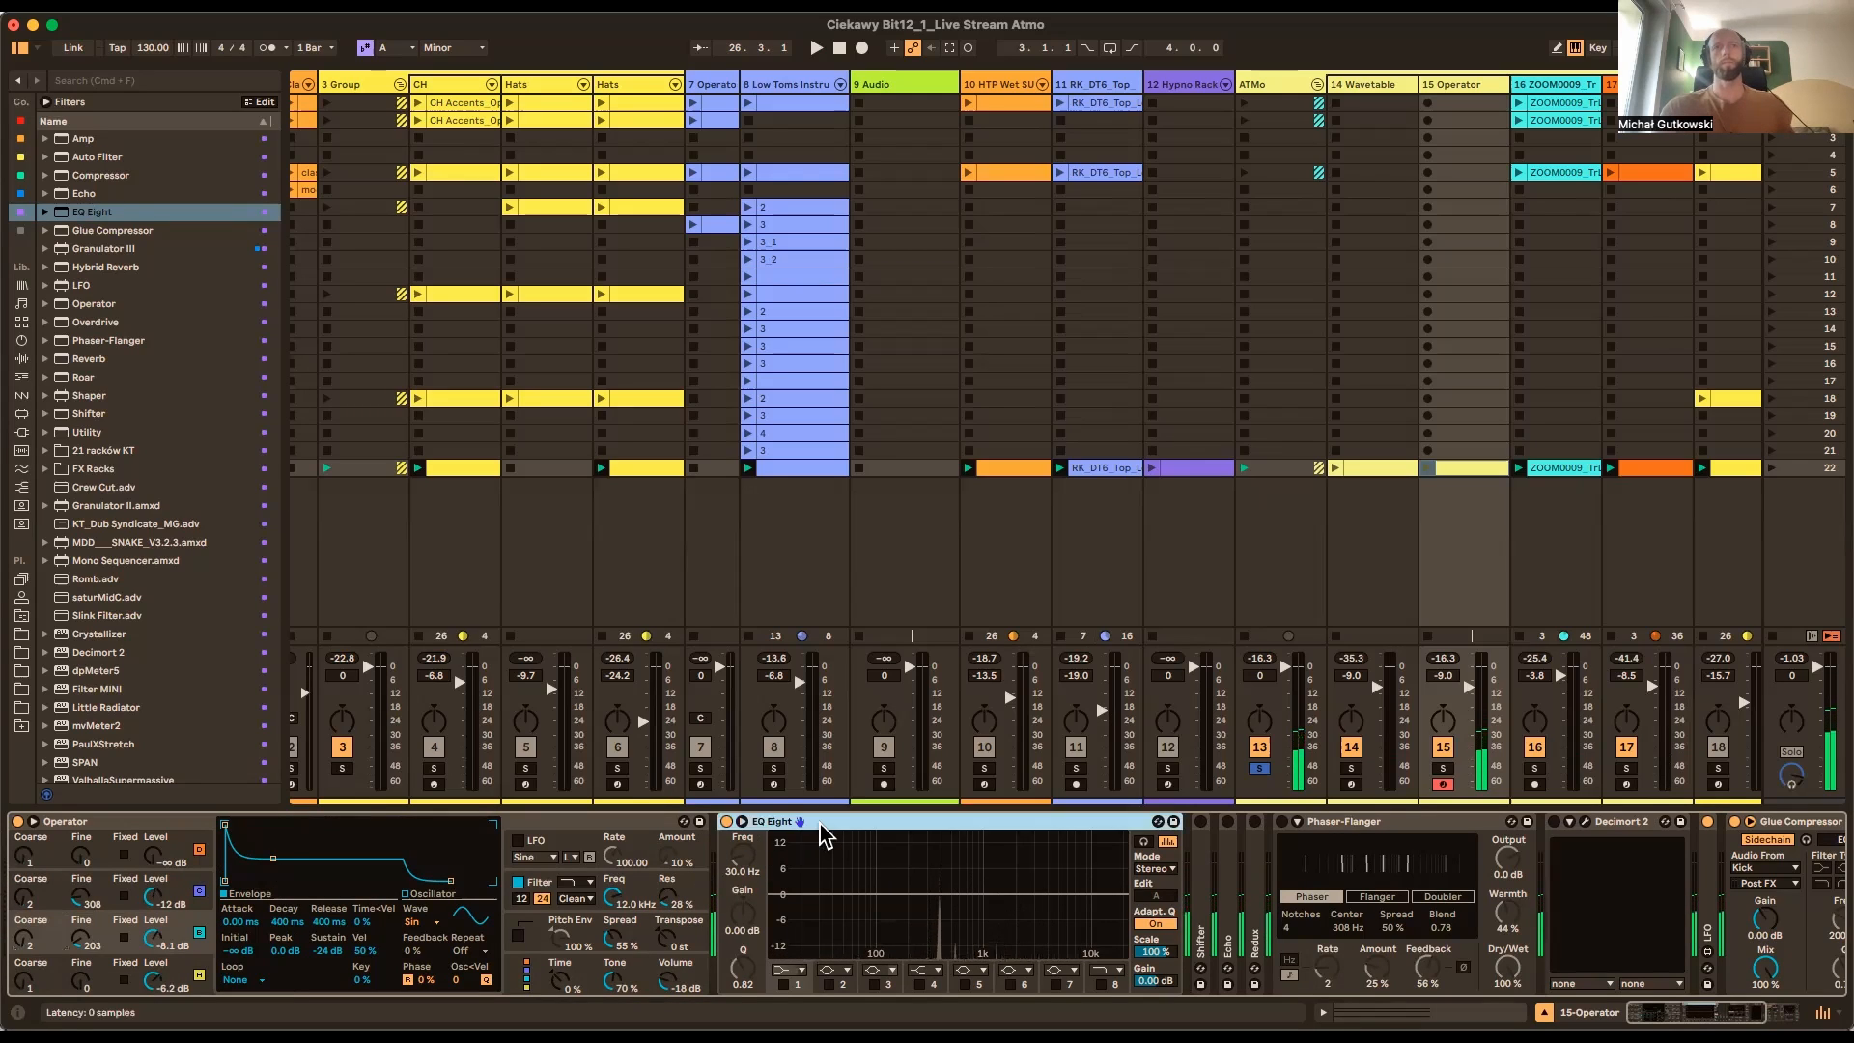
pyautogui.doubleClick(820, 823)
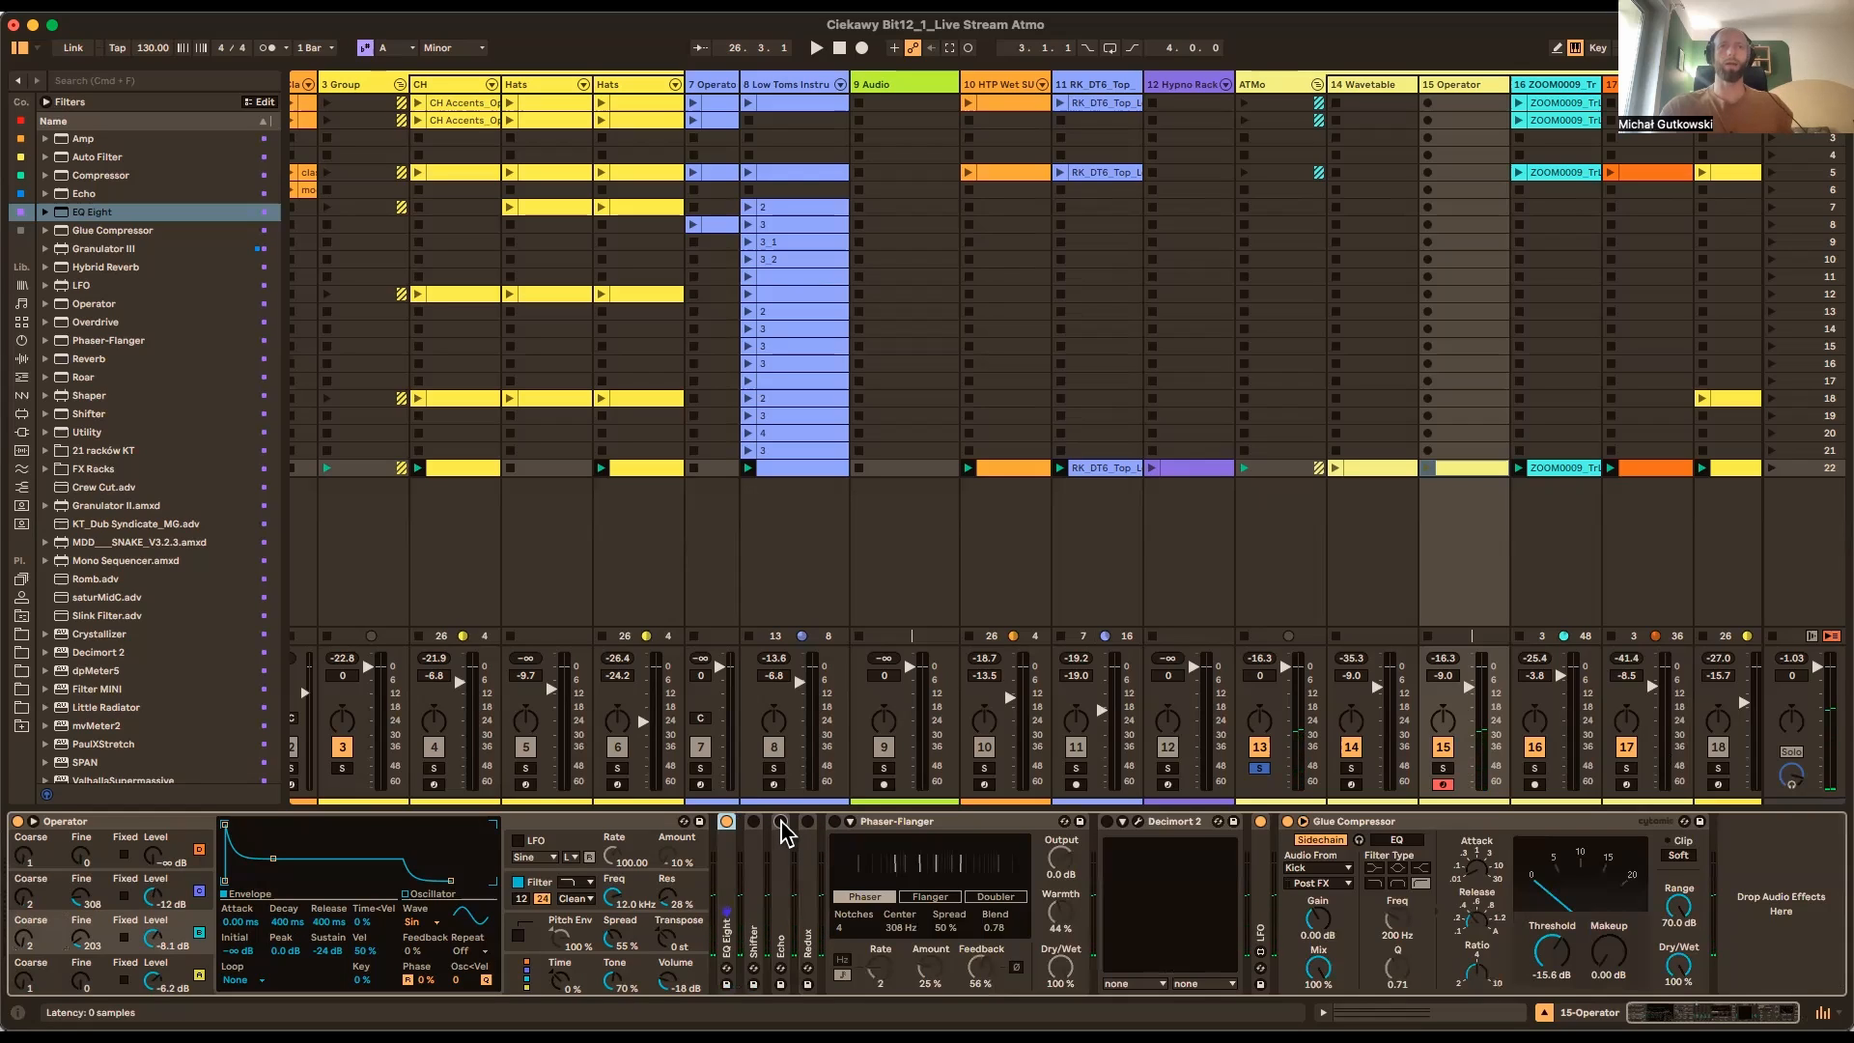
pyautogui.click(781, 821)
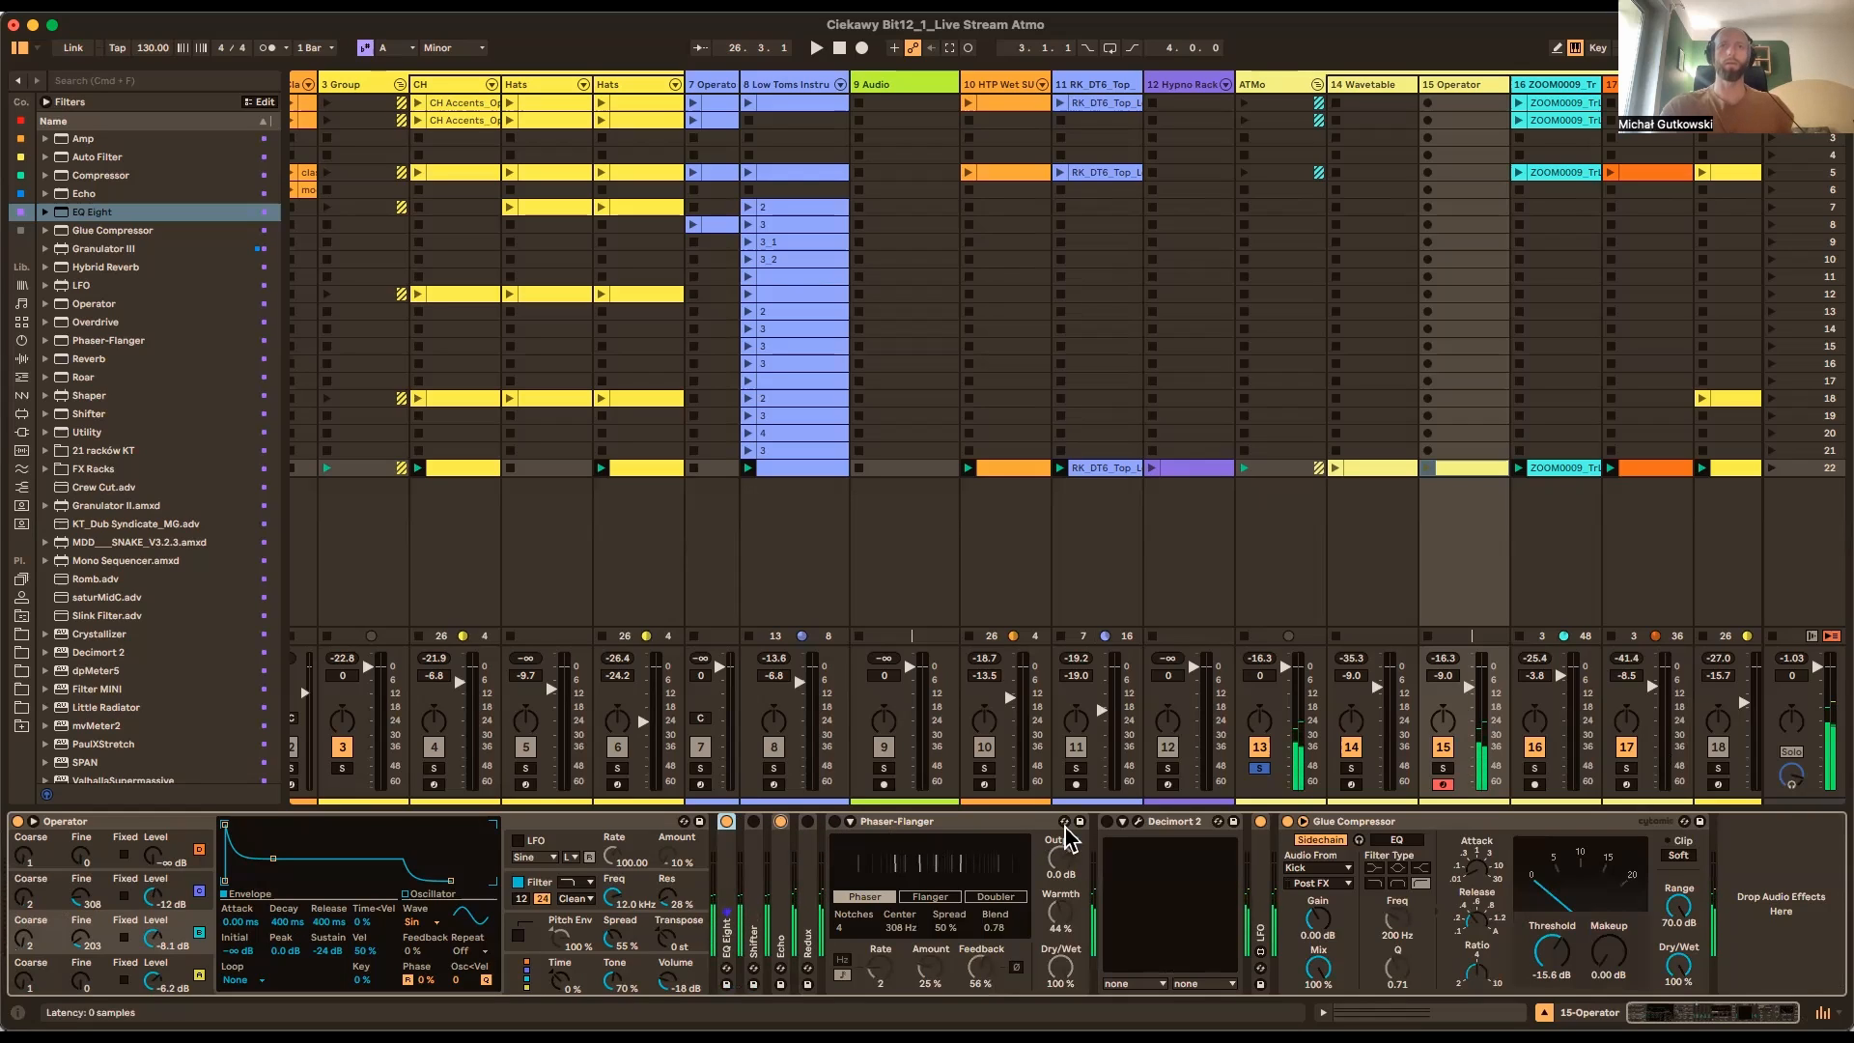
pyautogui.click(1108, 822)
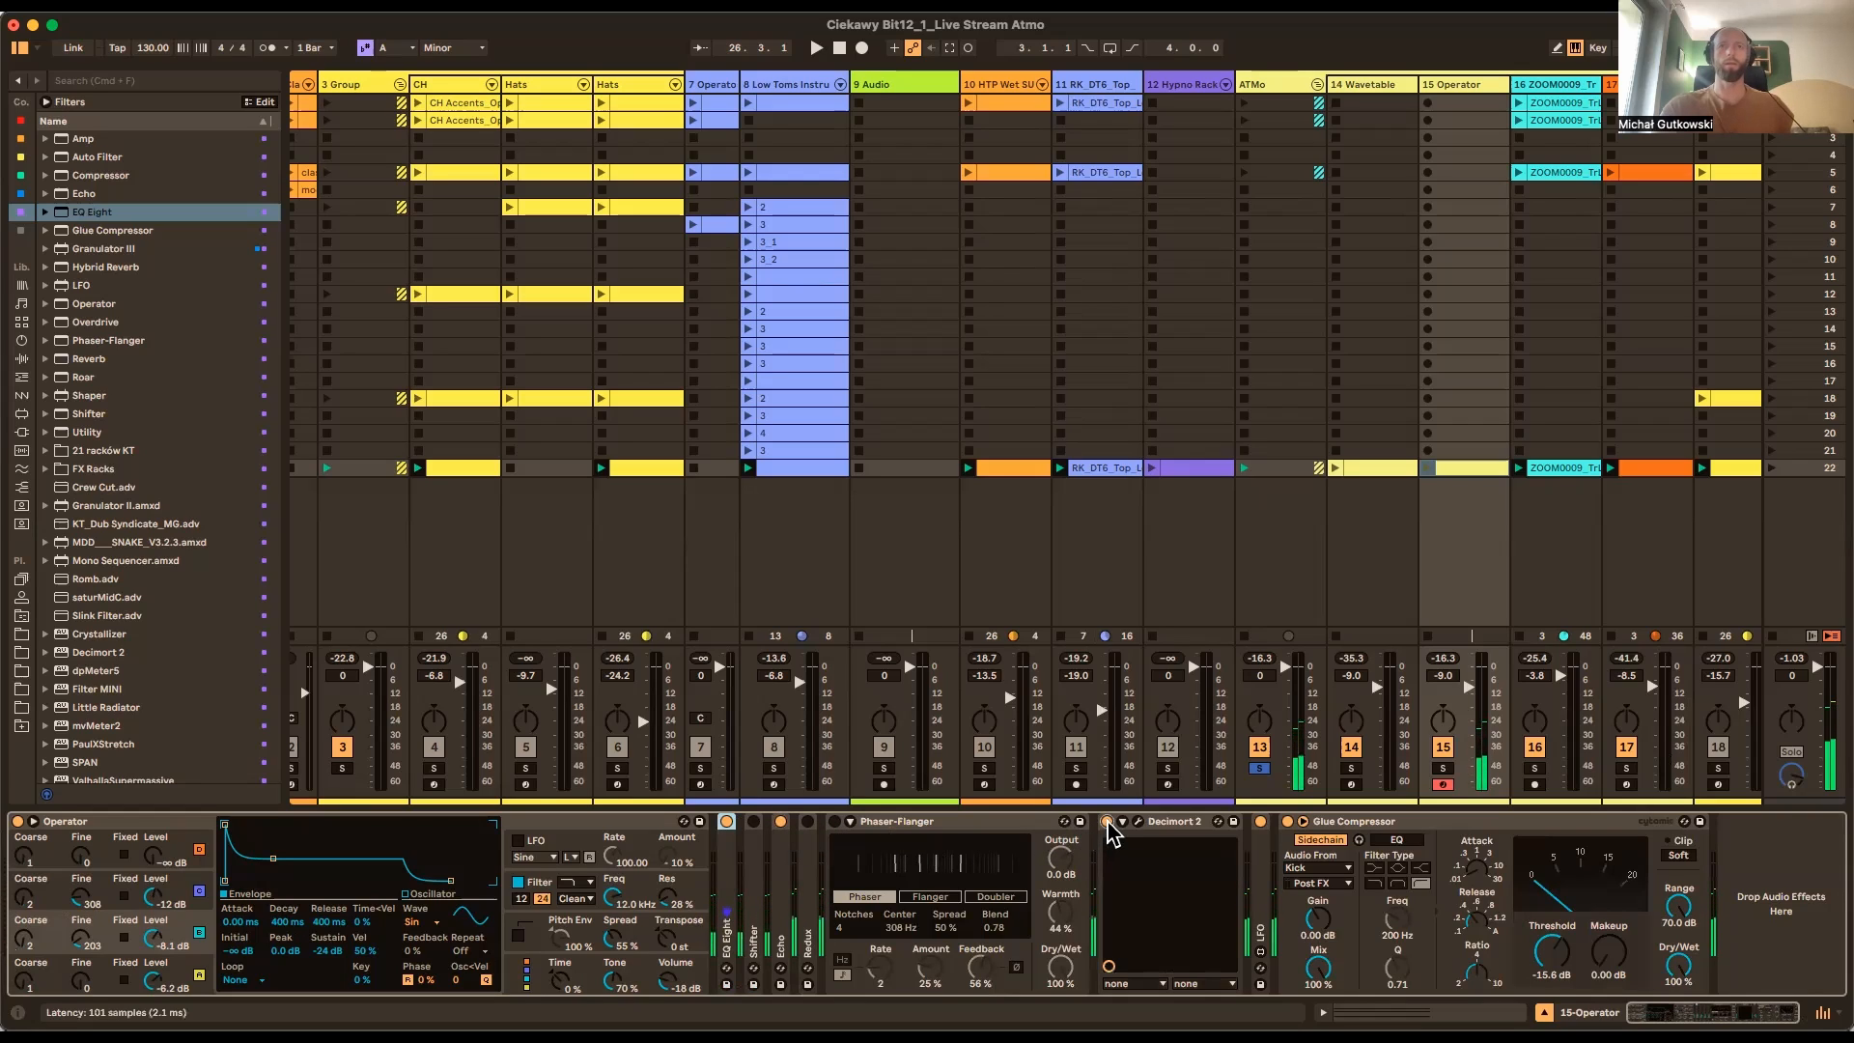
pyautogui.click(834, 822)
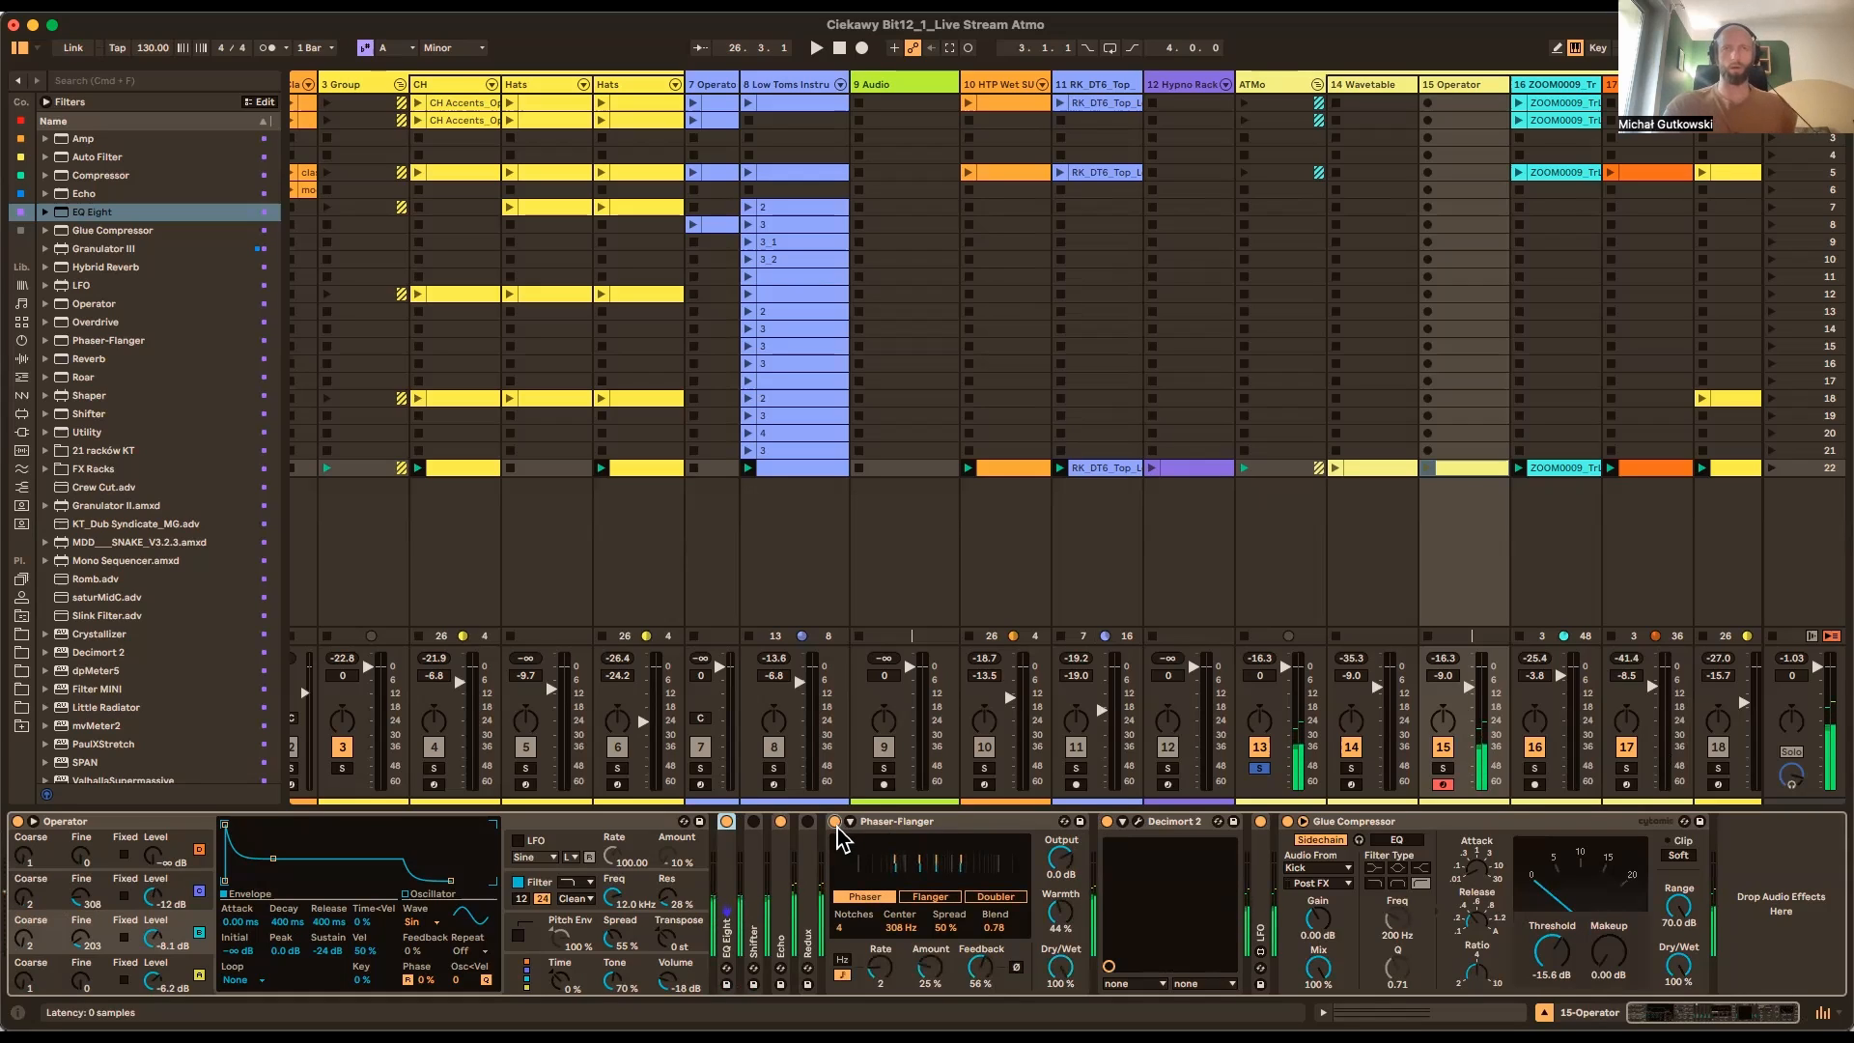
# Play the whole mix with the ATMo group unsoloed, set the Operator track's volume to -3 dB and mute the Low Toms track
pyautogui.press('space')
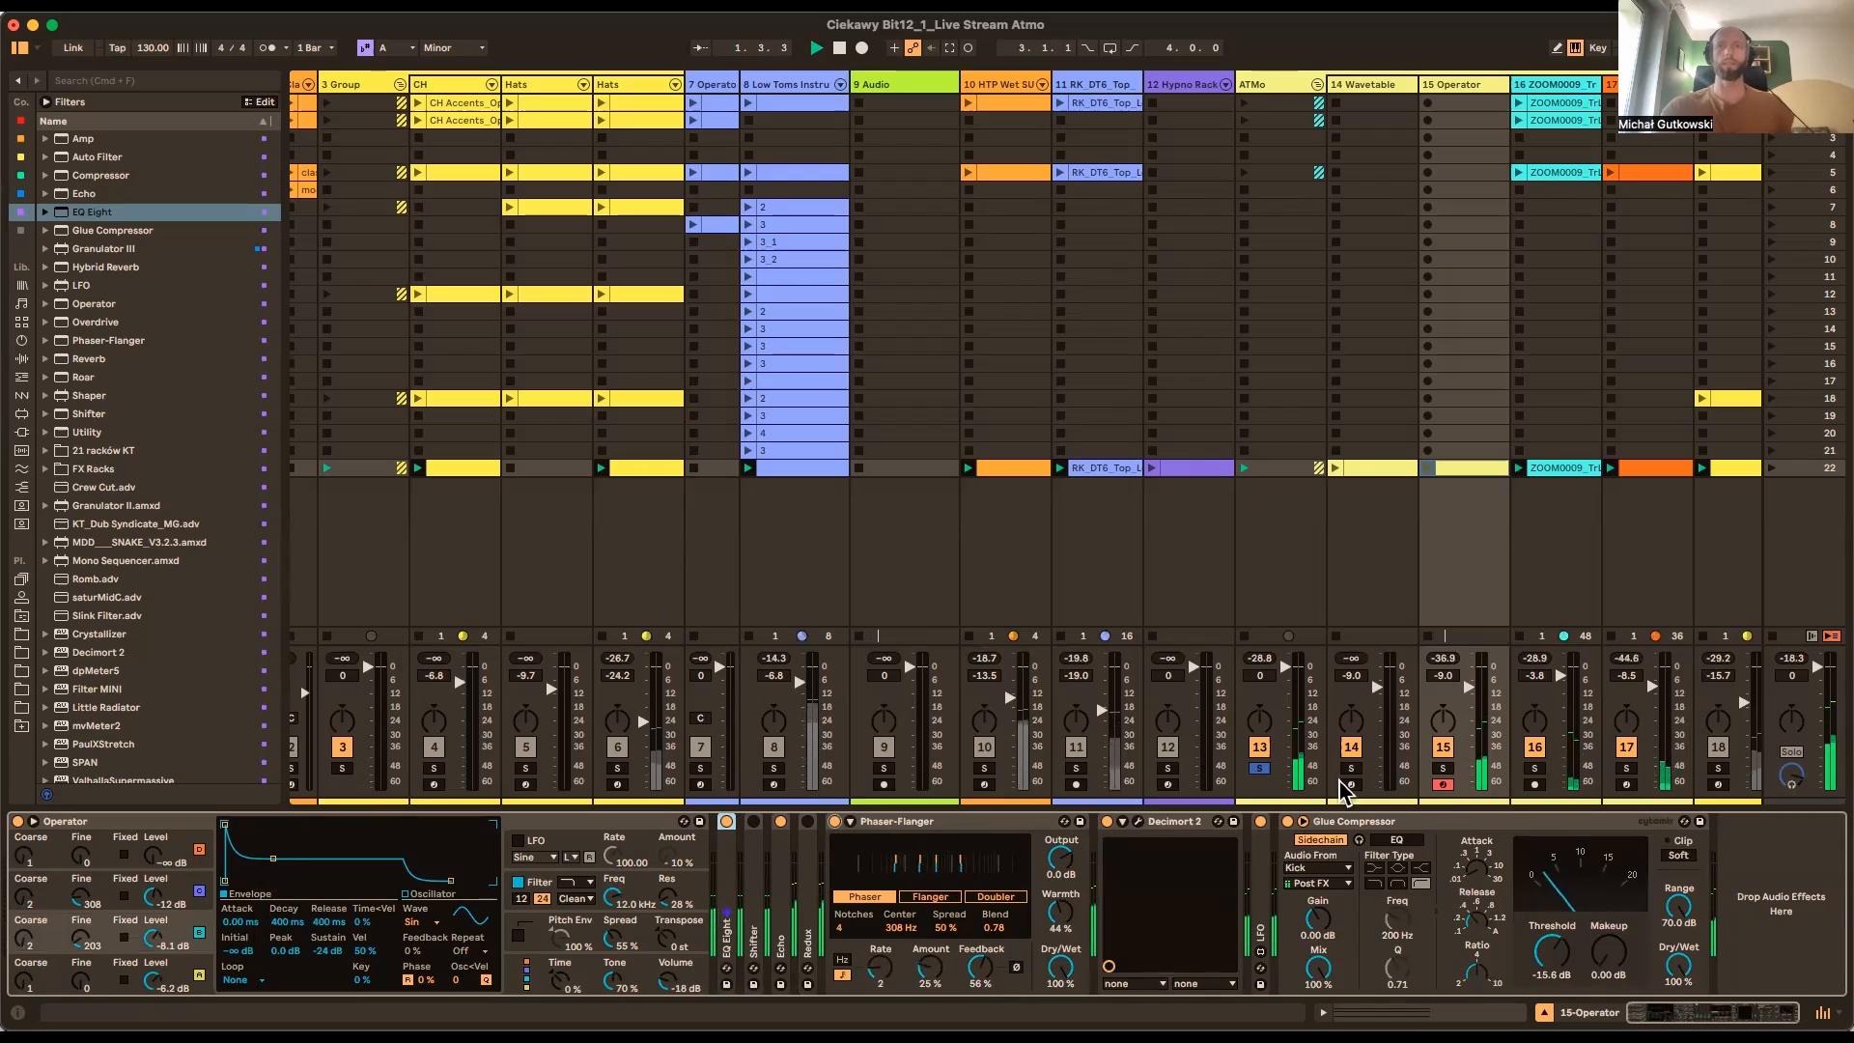
pyautogui.click(1259, 769)
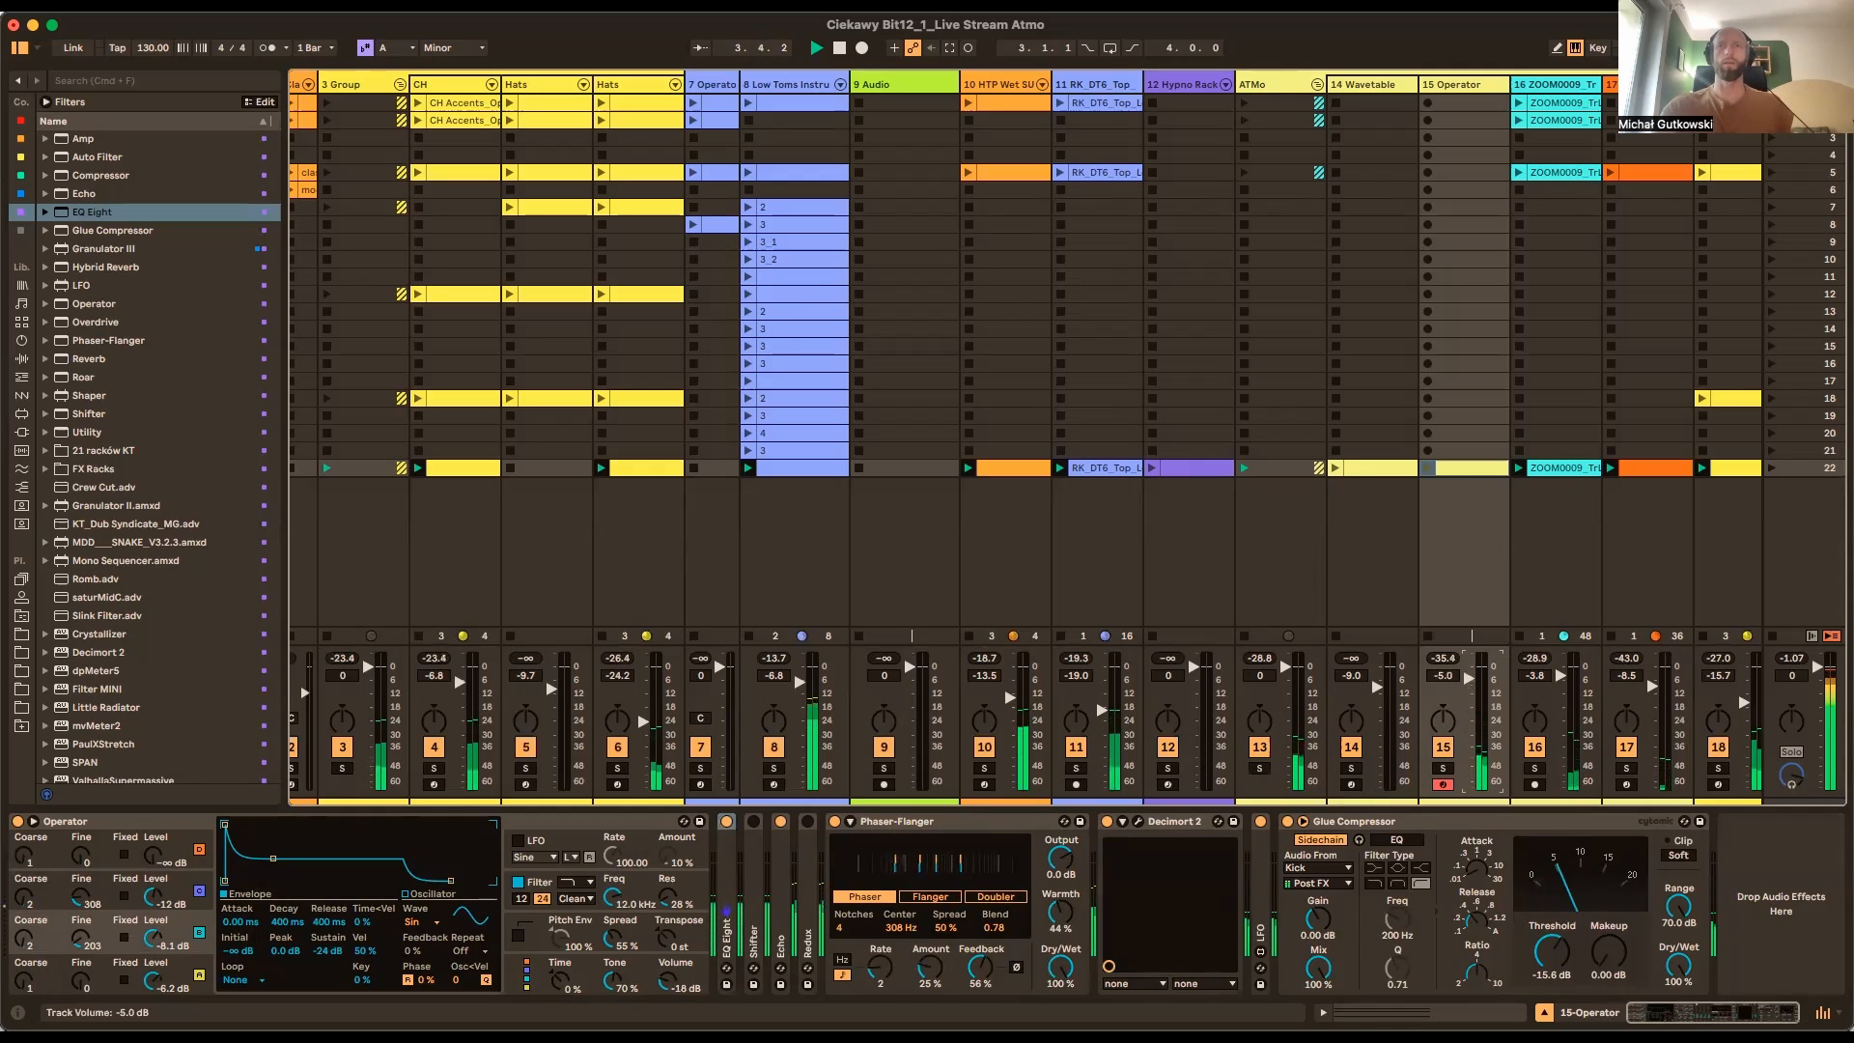
pyautogui.moveTo(1469, 676); pyautogui.dragTo(1468, 673)
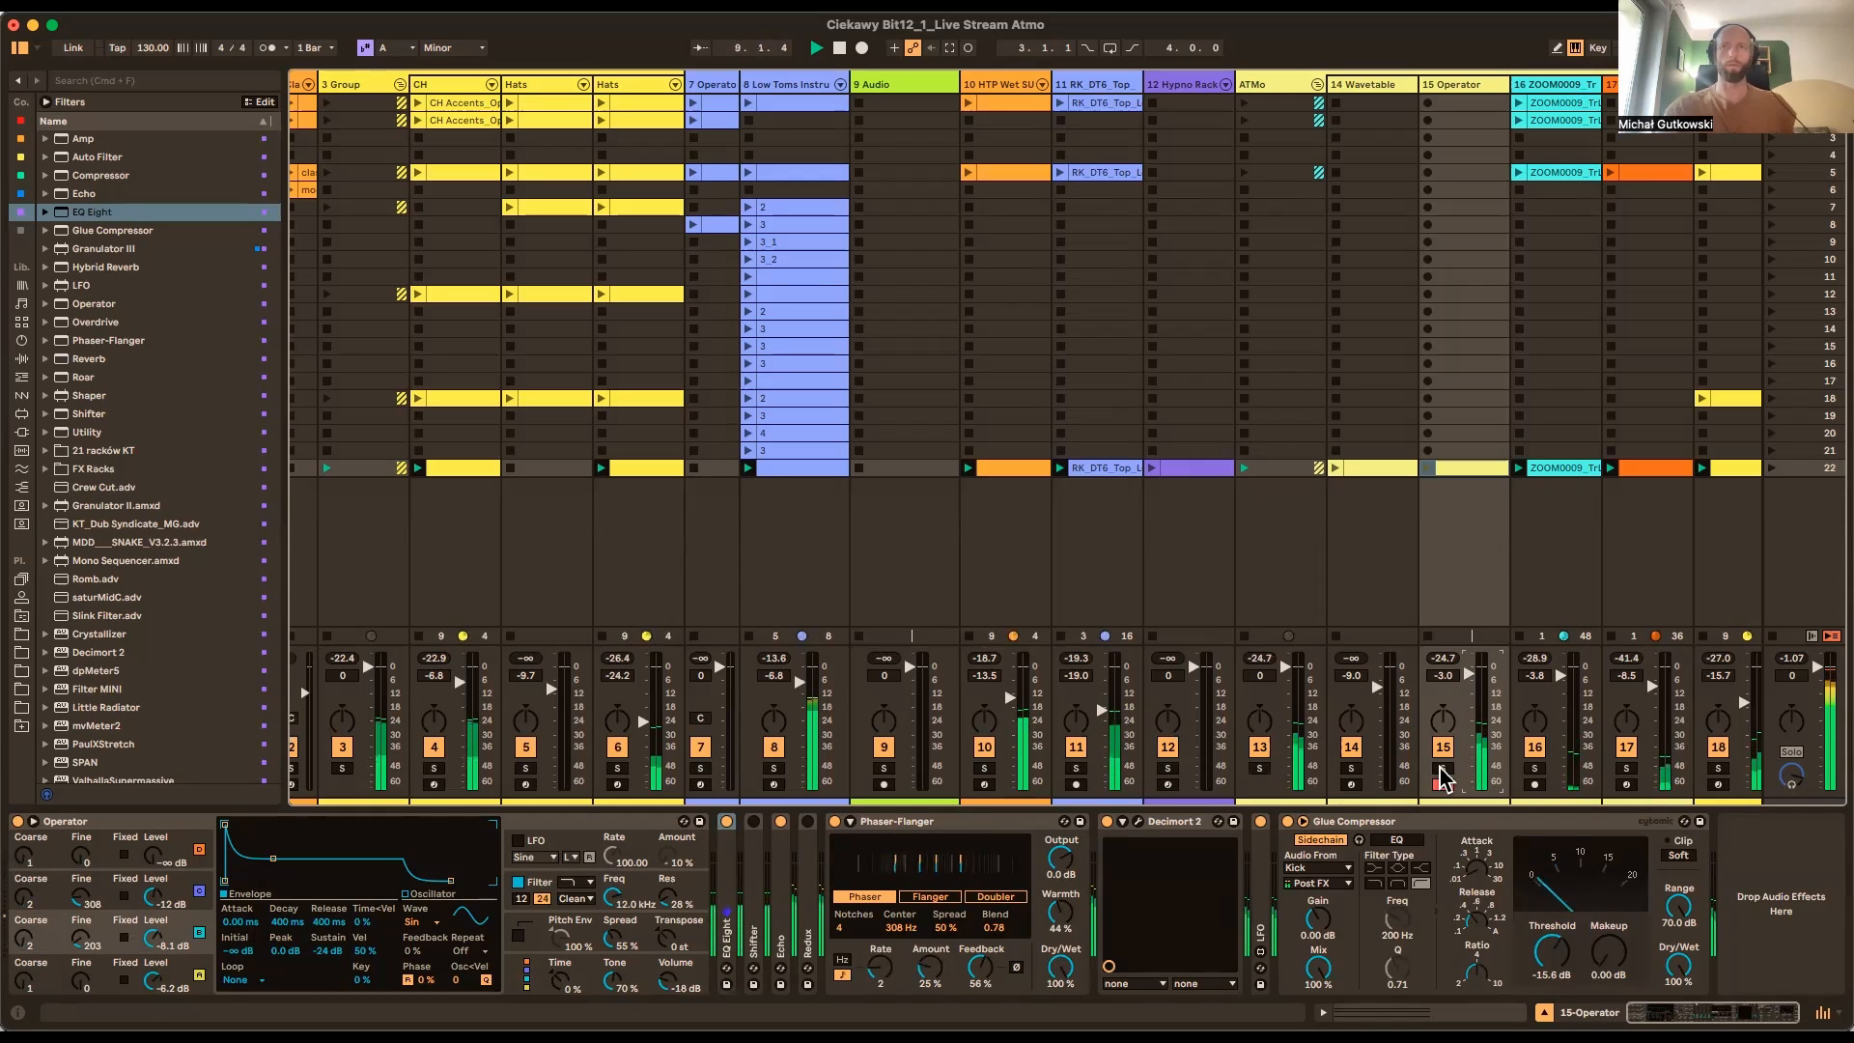
pyautogui.click(773, 748)
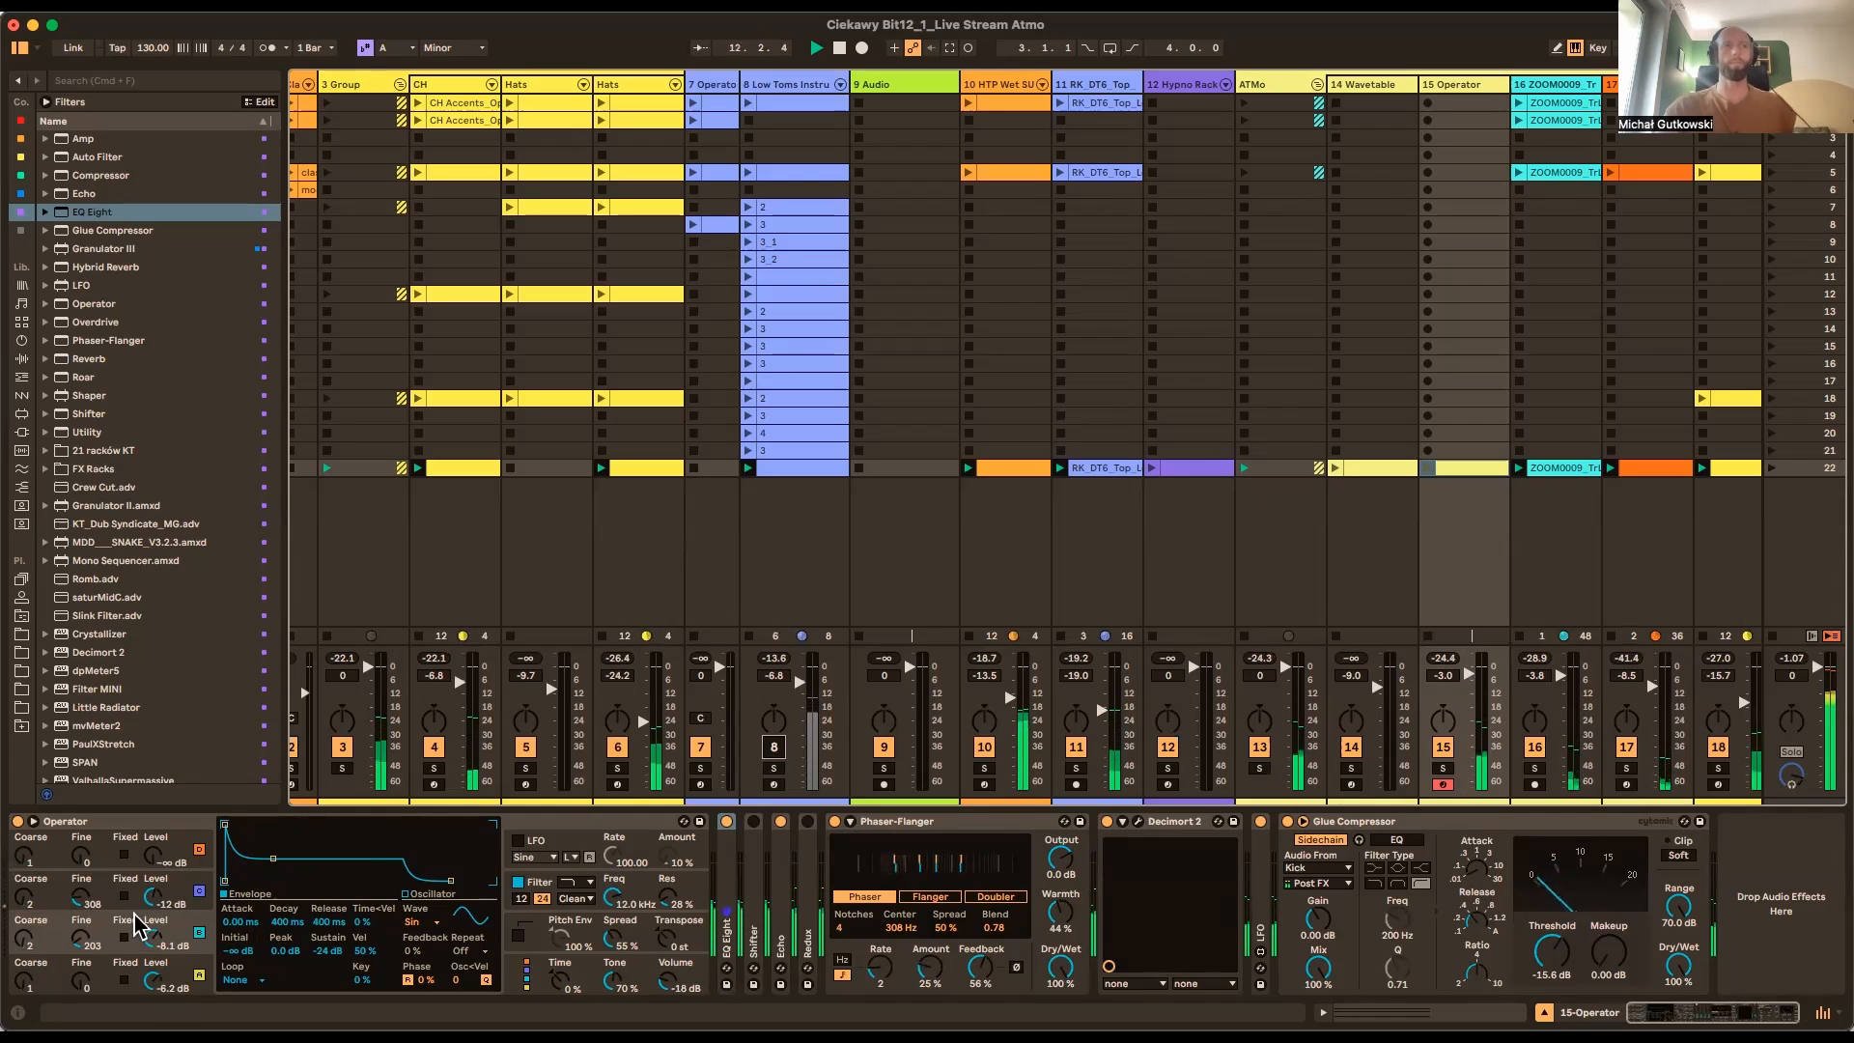
# Set oscillator C's level to -9.5 dB, coarse tuning to 5 and attack to 7.31 ms, soloing the Operator track to listen
pyautogui.moveTo(152, 904); pyautogui.dragTo(152, 894)
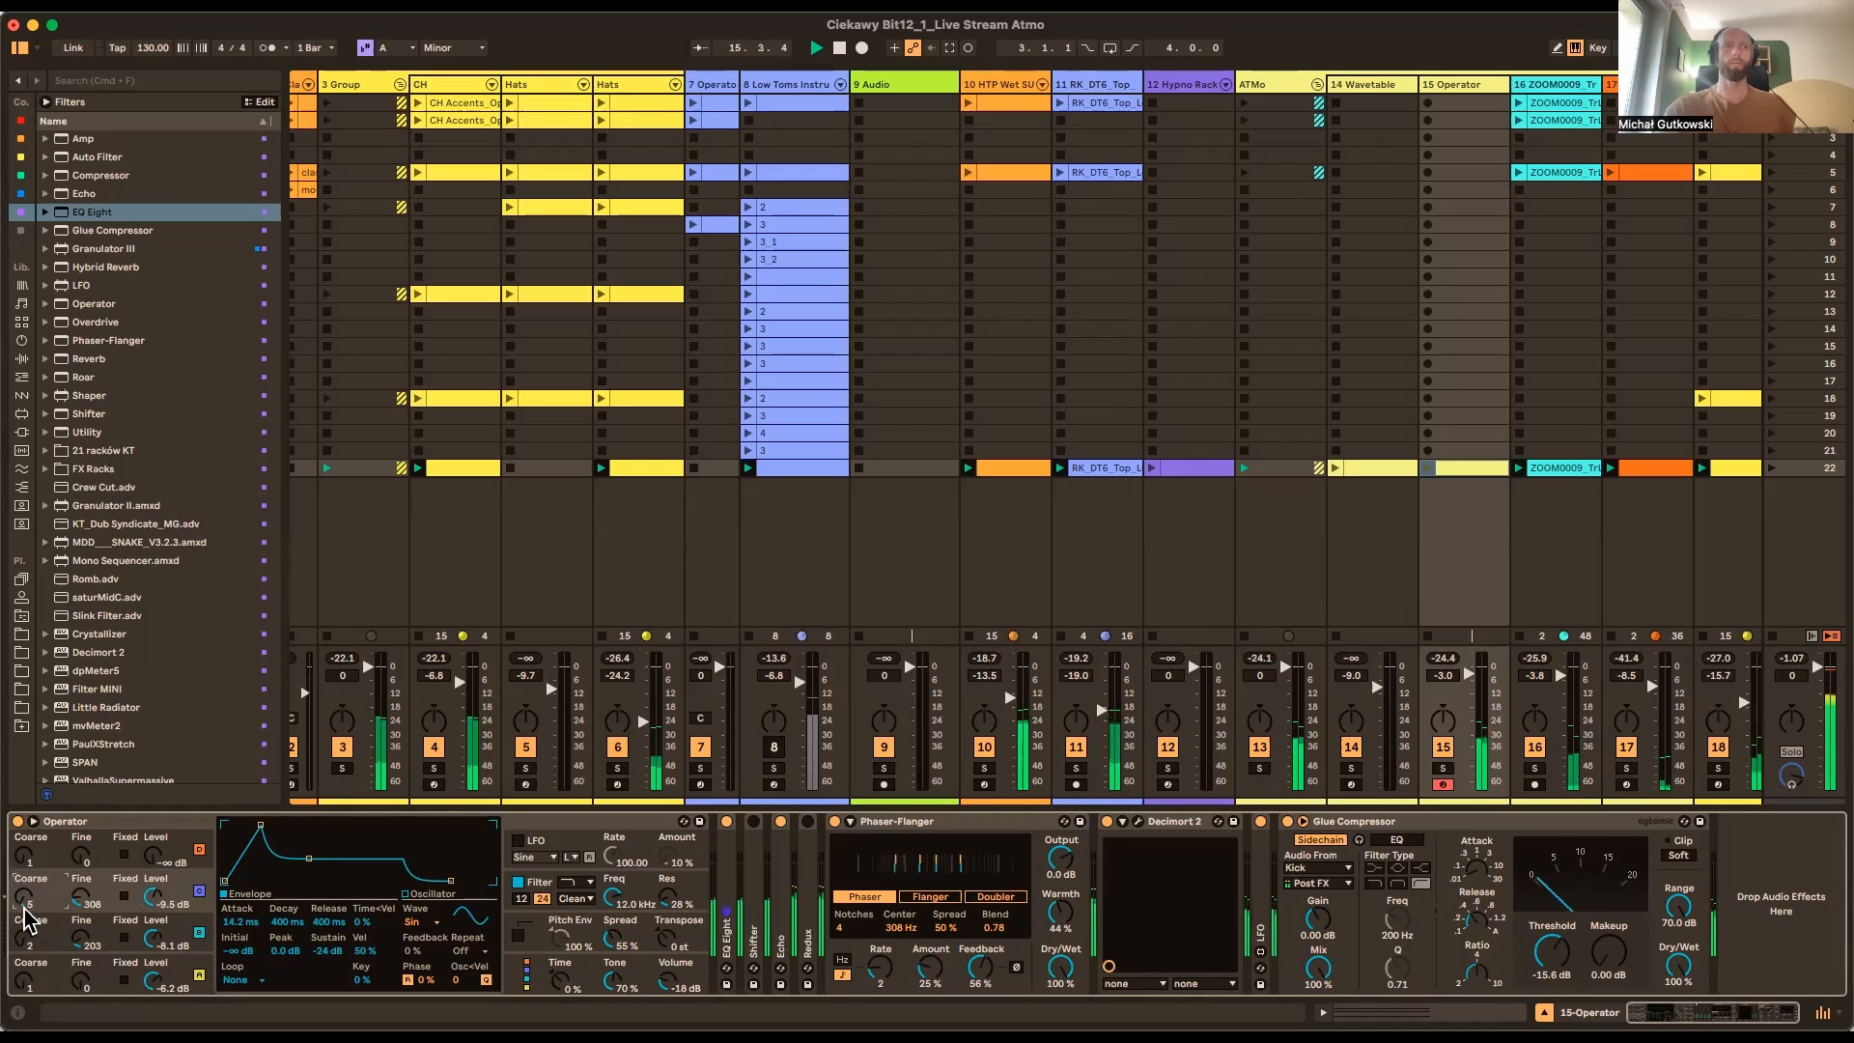
pyautogui.moveTo(25, 898); pyautogui.dragTo(25, 904)
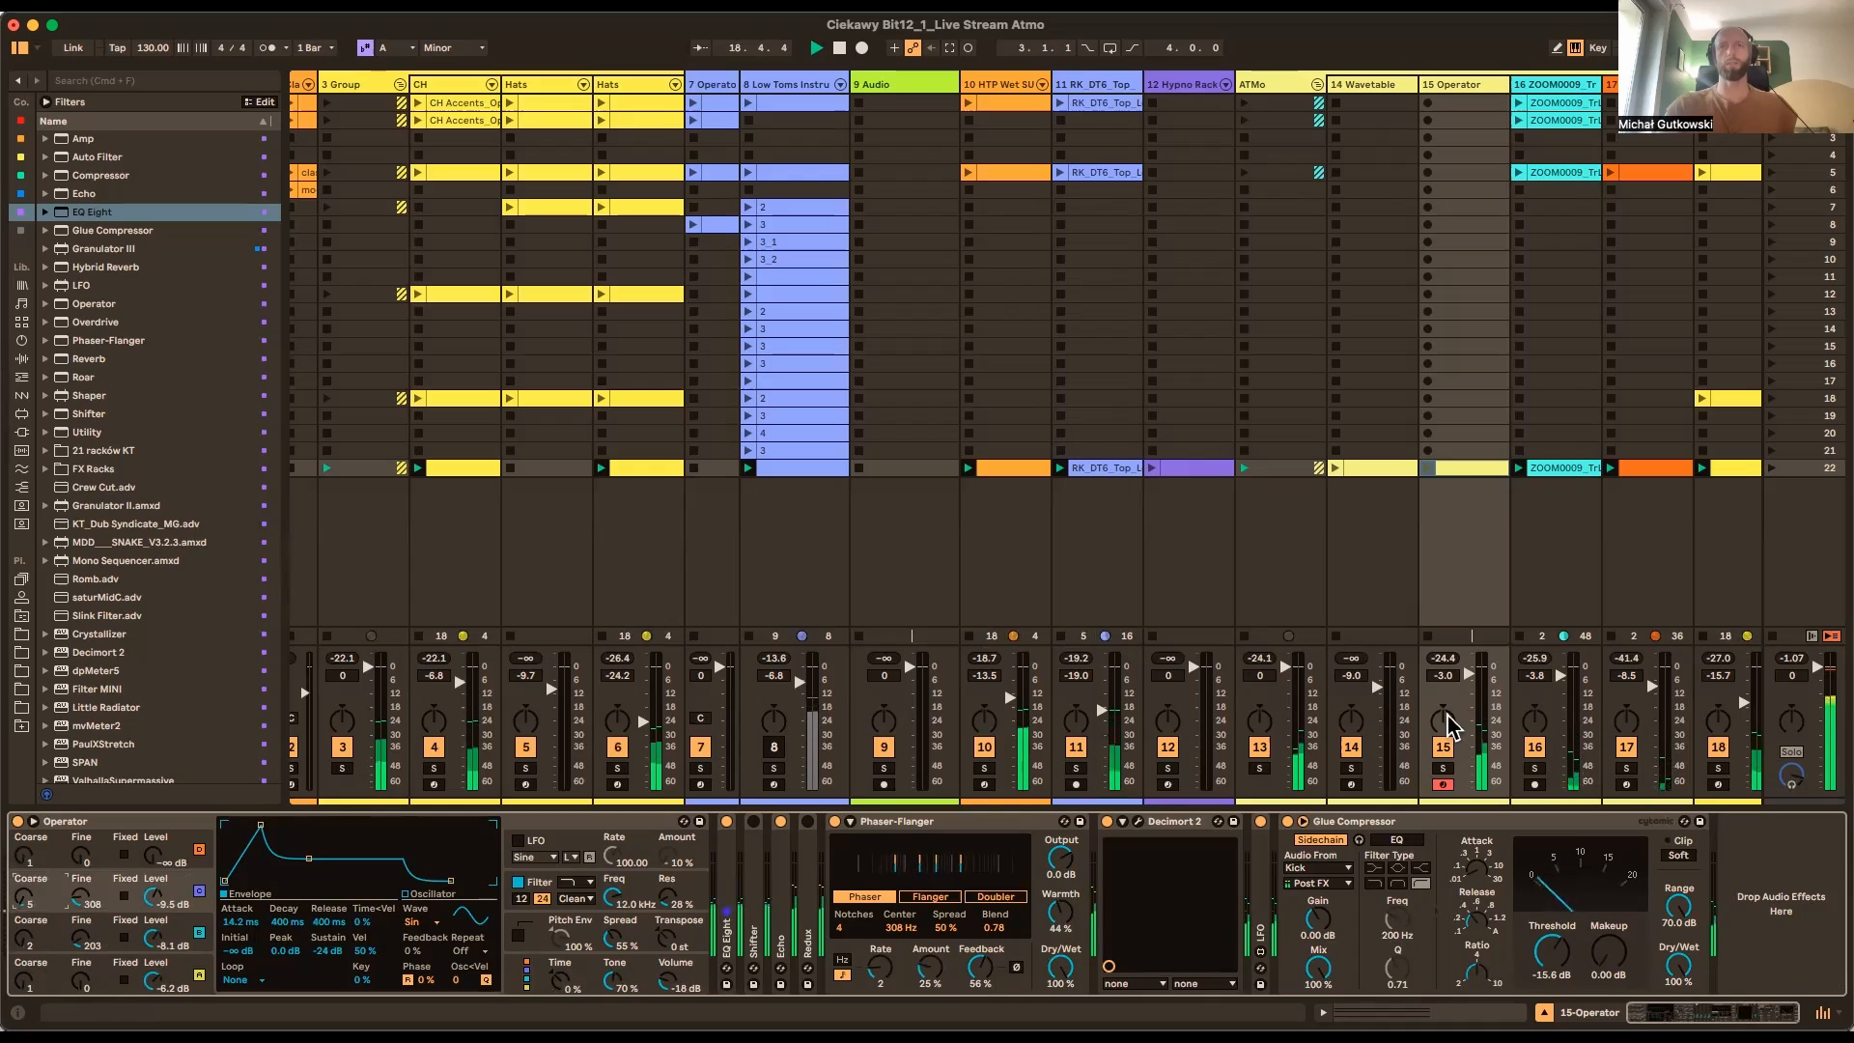
pyautogui.click(1443, 769)
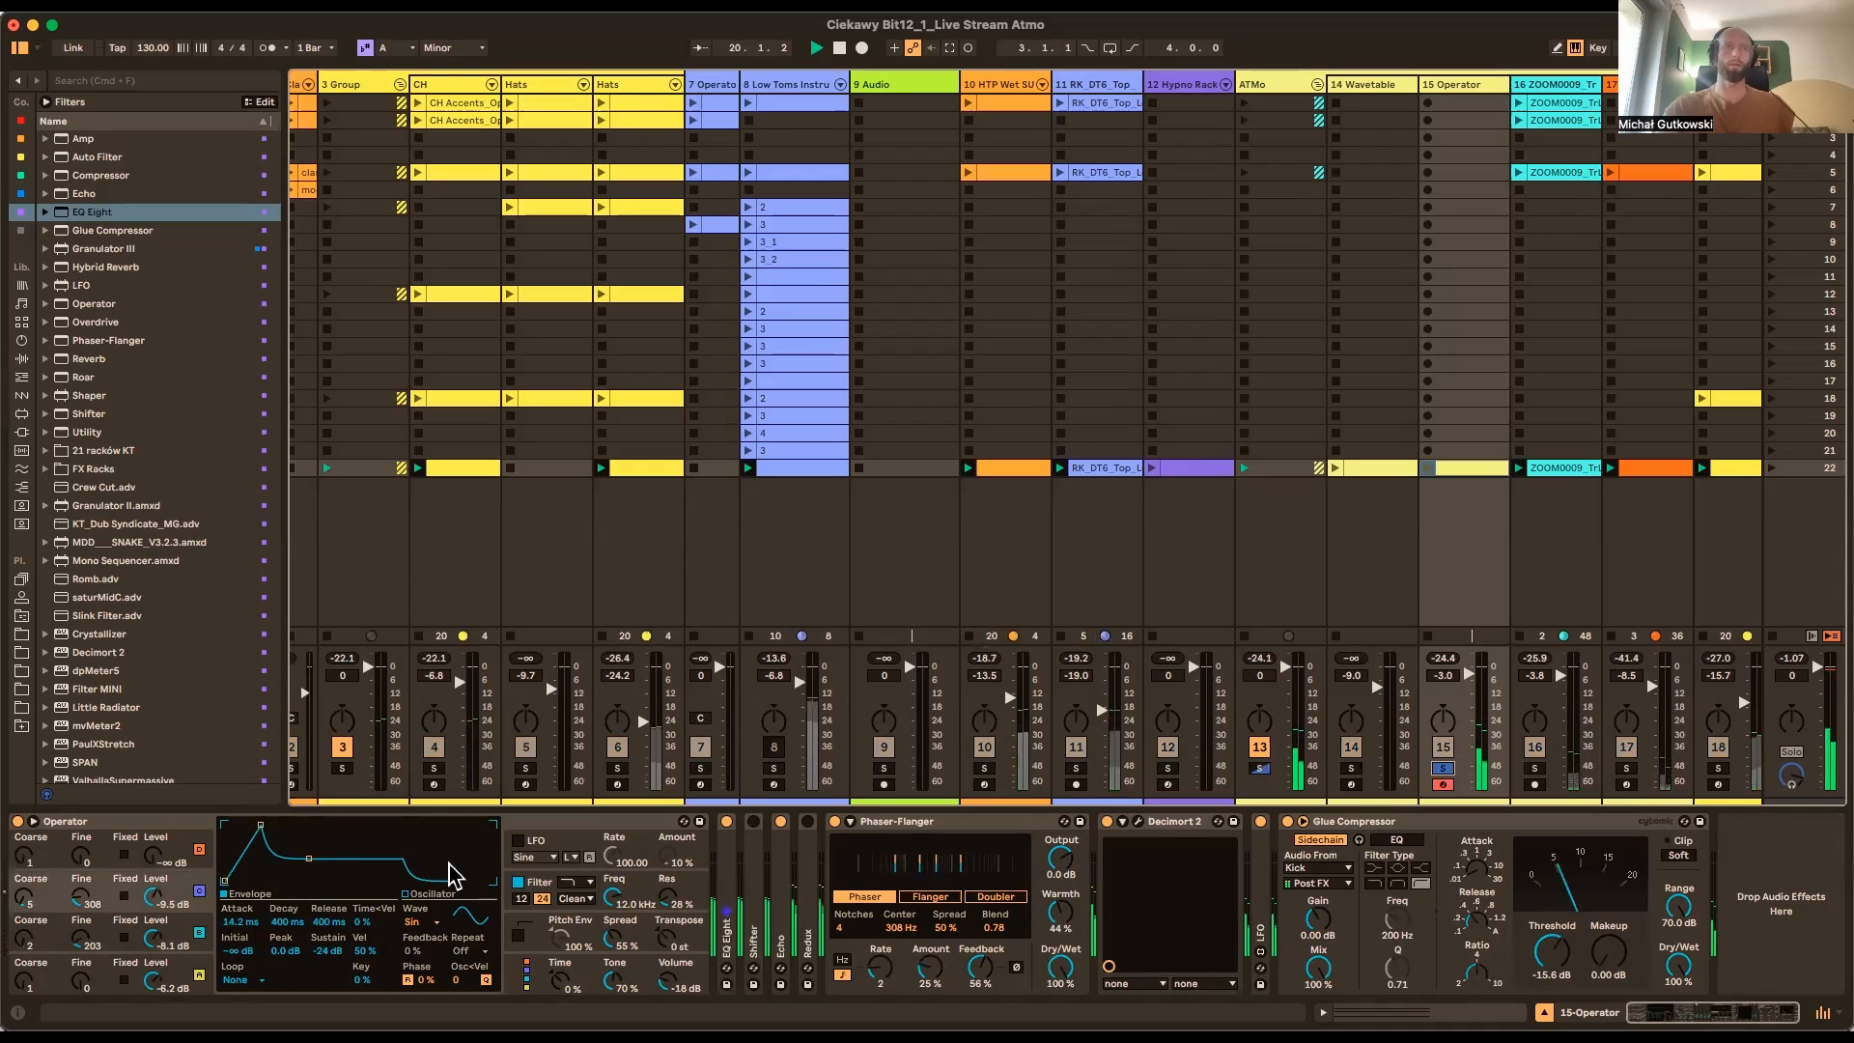
pyautogui.moveTo(230, 920); pyautogui.dragTo(228, 936)
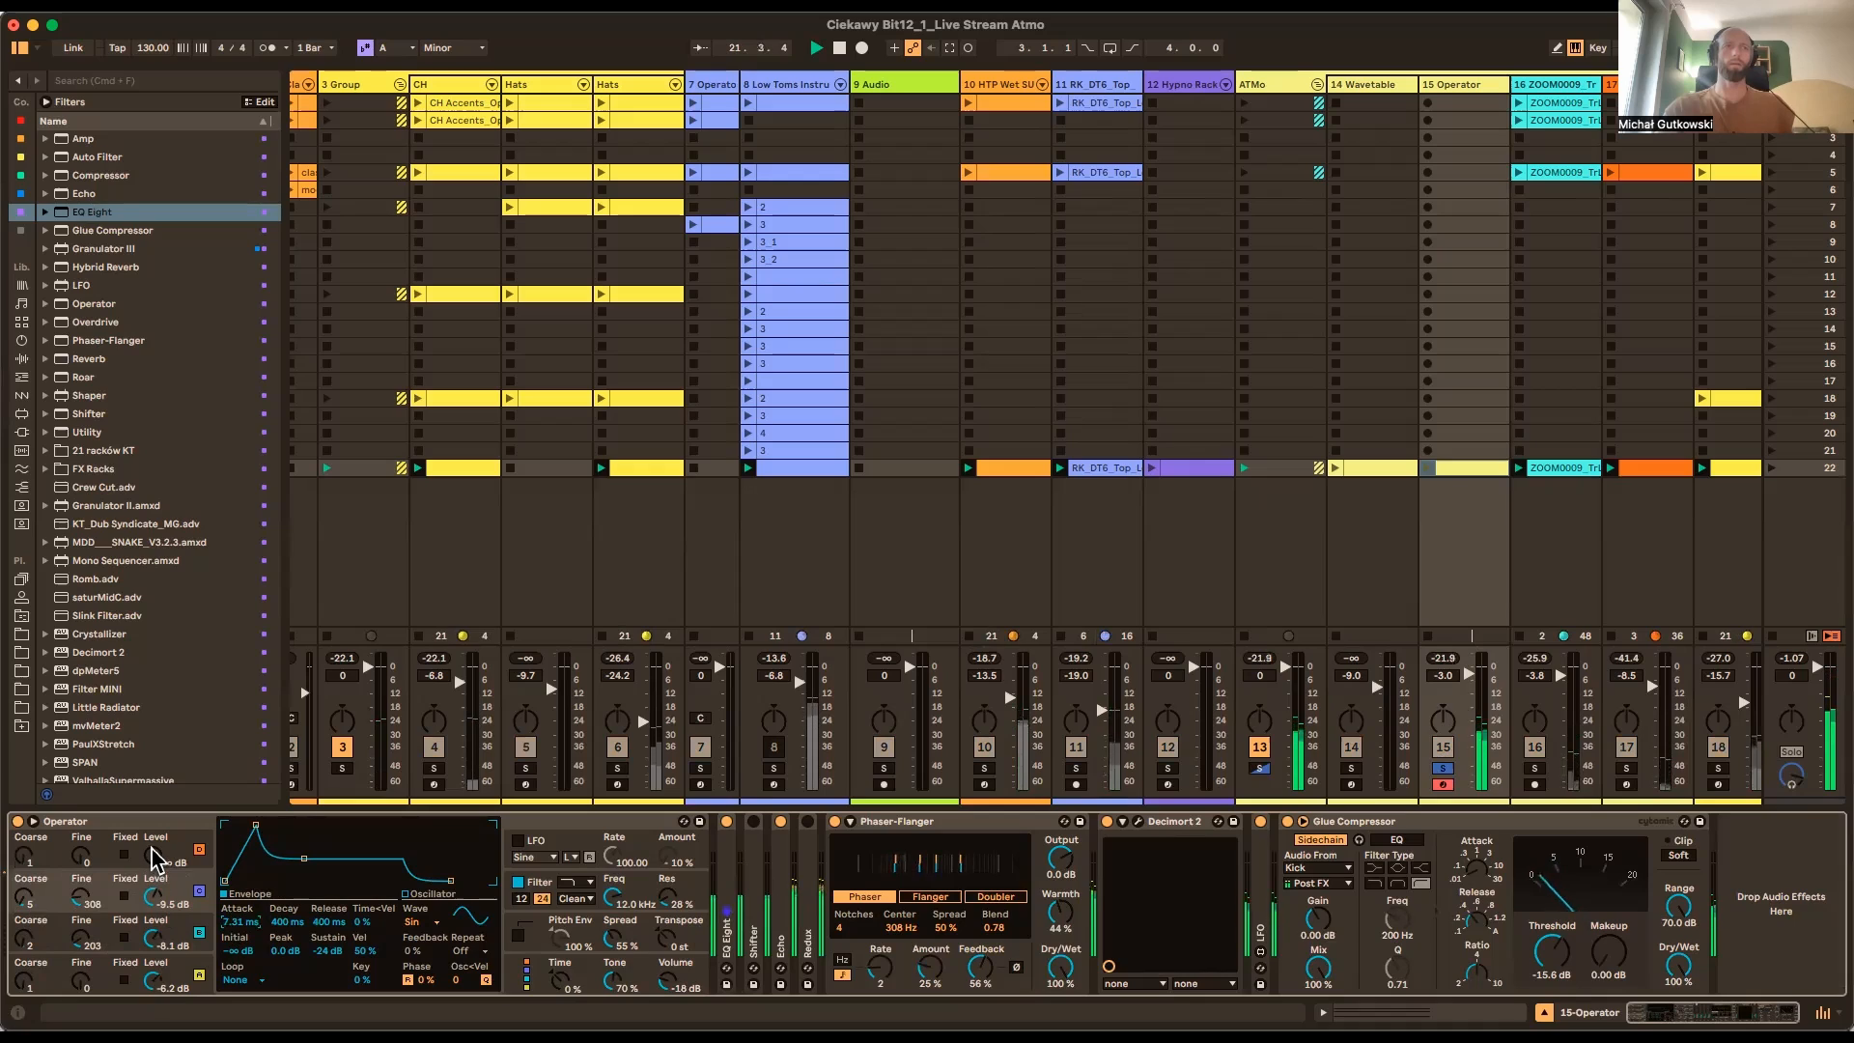
# Set oscillator B's level to -8.7 dB and its fine tuning to 203
pyautogui.click(154, 937)
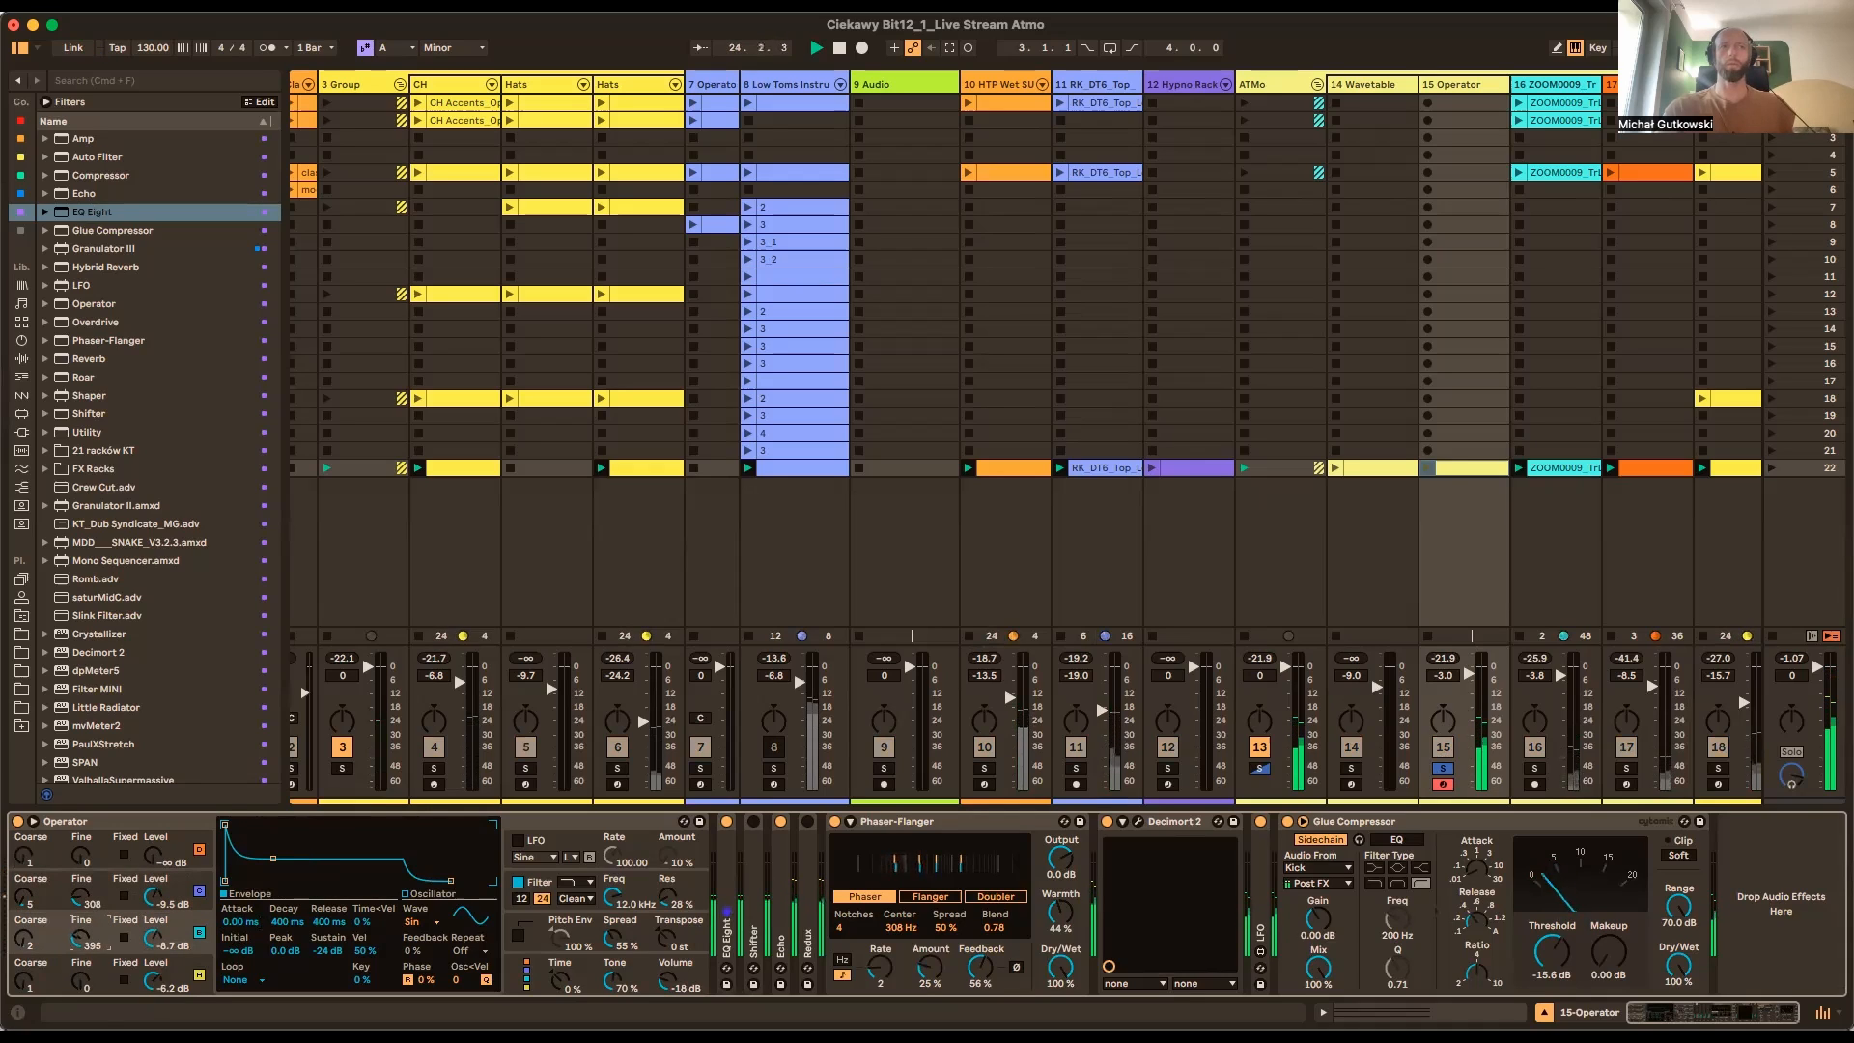
pyautogui.moveTo(82, 941); pyautogui.dragTo(85, 946)
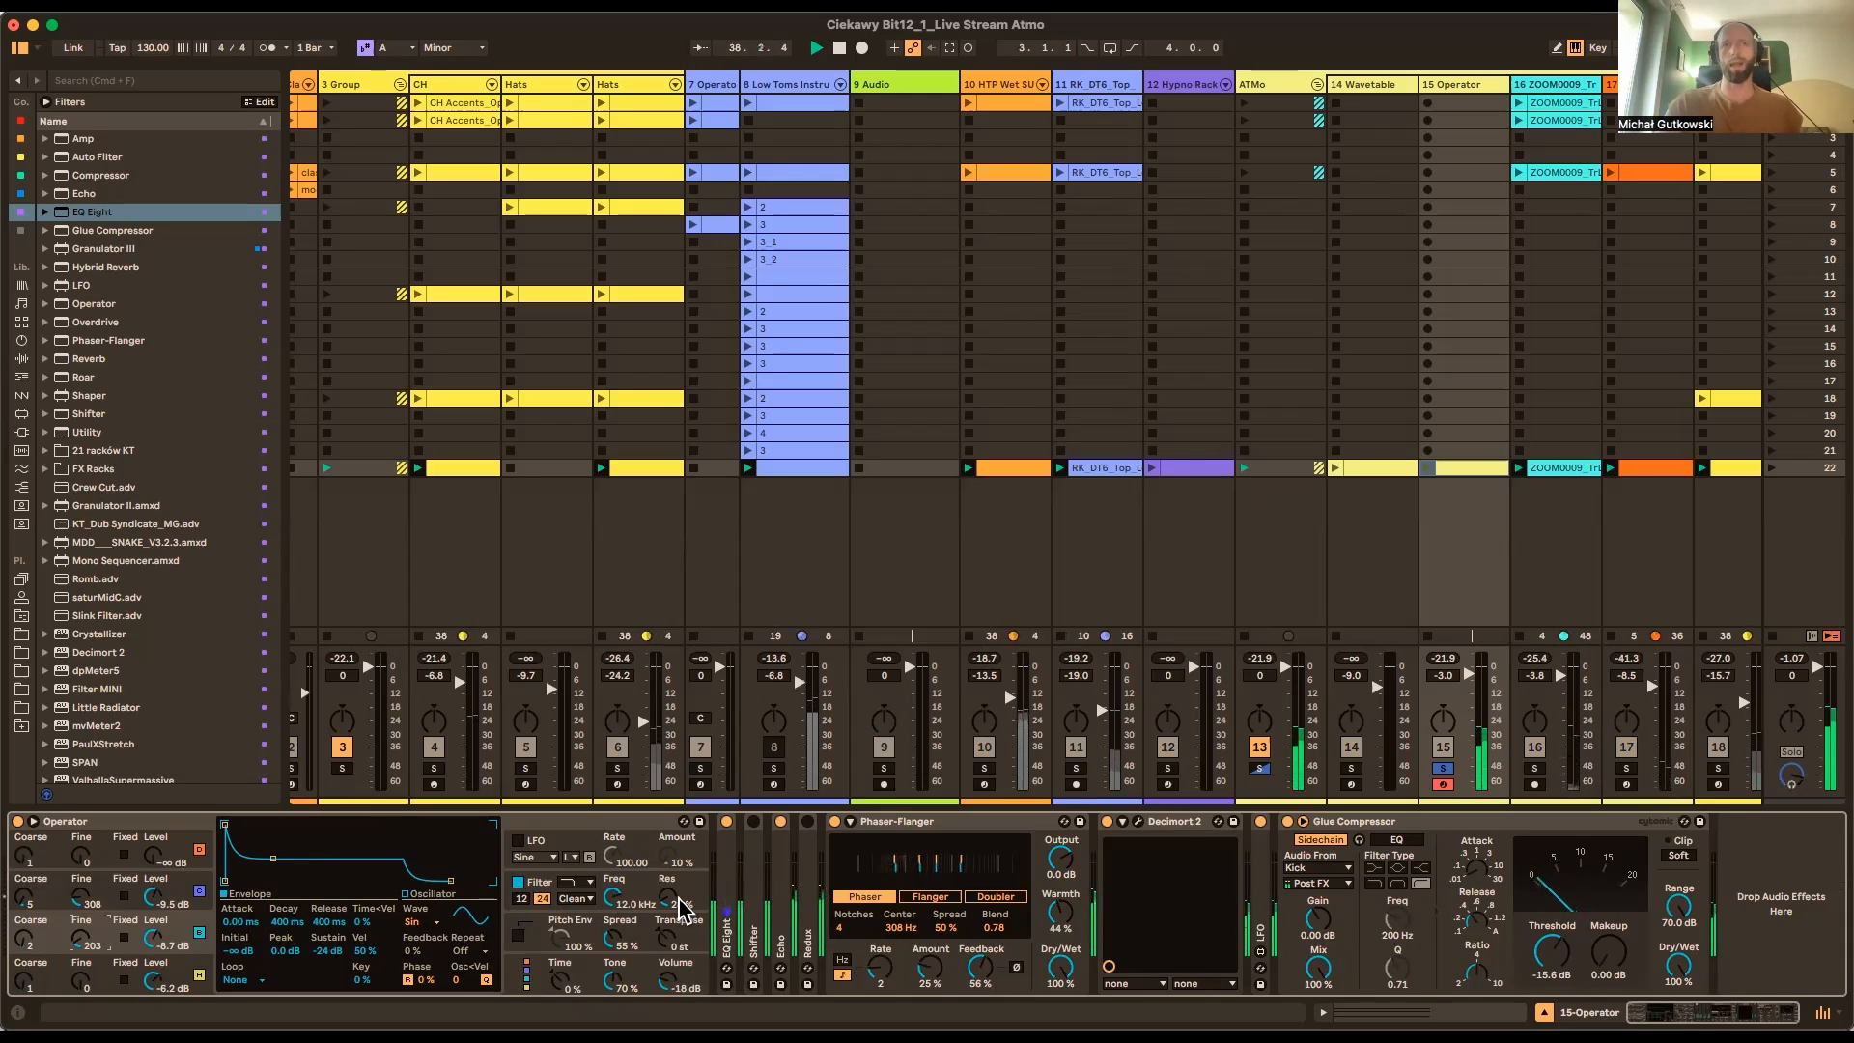
# Audition the Shifter on the Operator track, bypass and collapse it again, and take the track out of solo
pyautogui.click(757, 829)
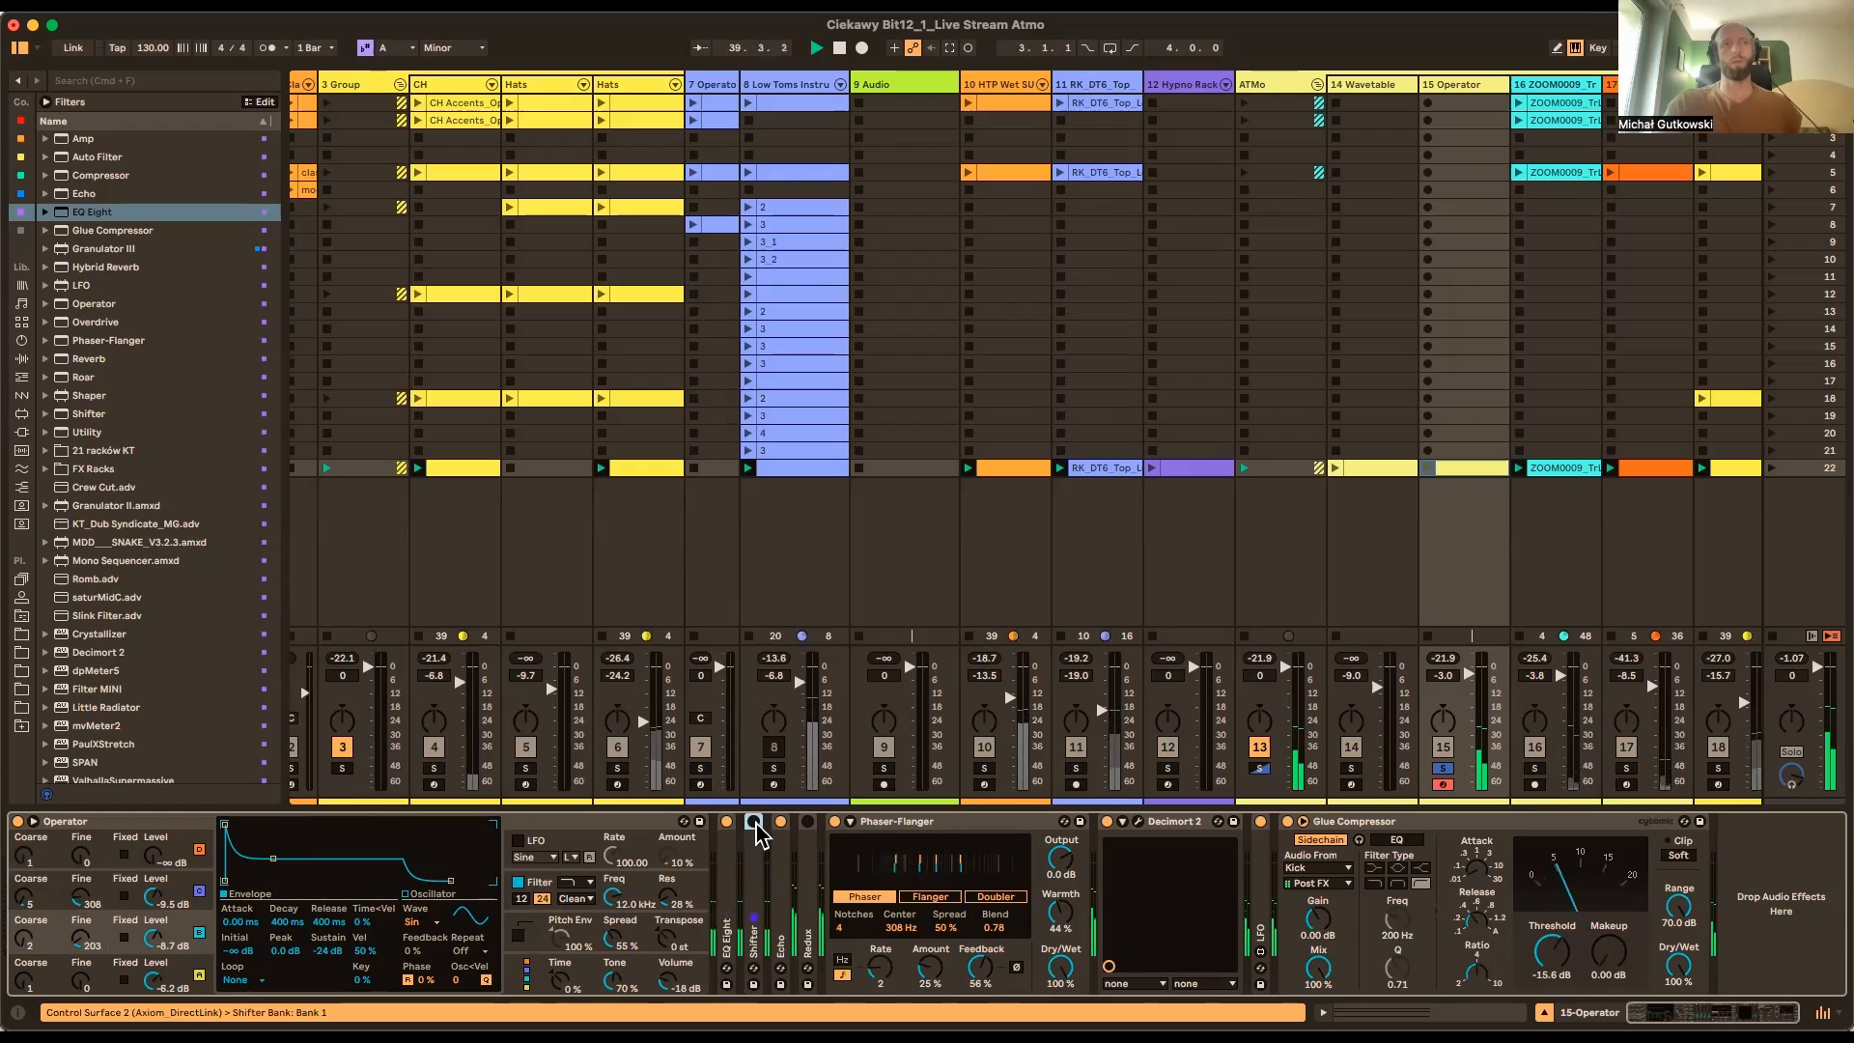
pyautogui.doubleClick(754, 867)
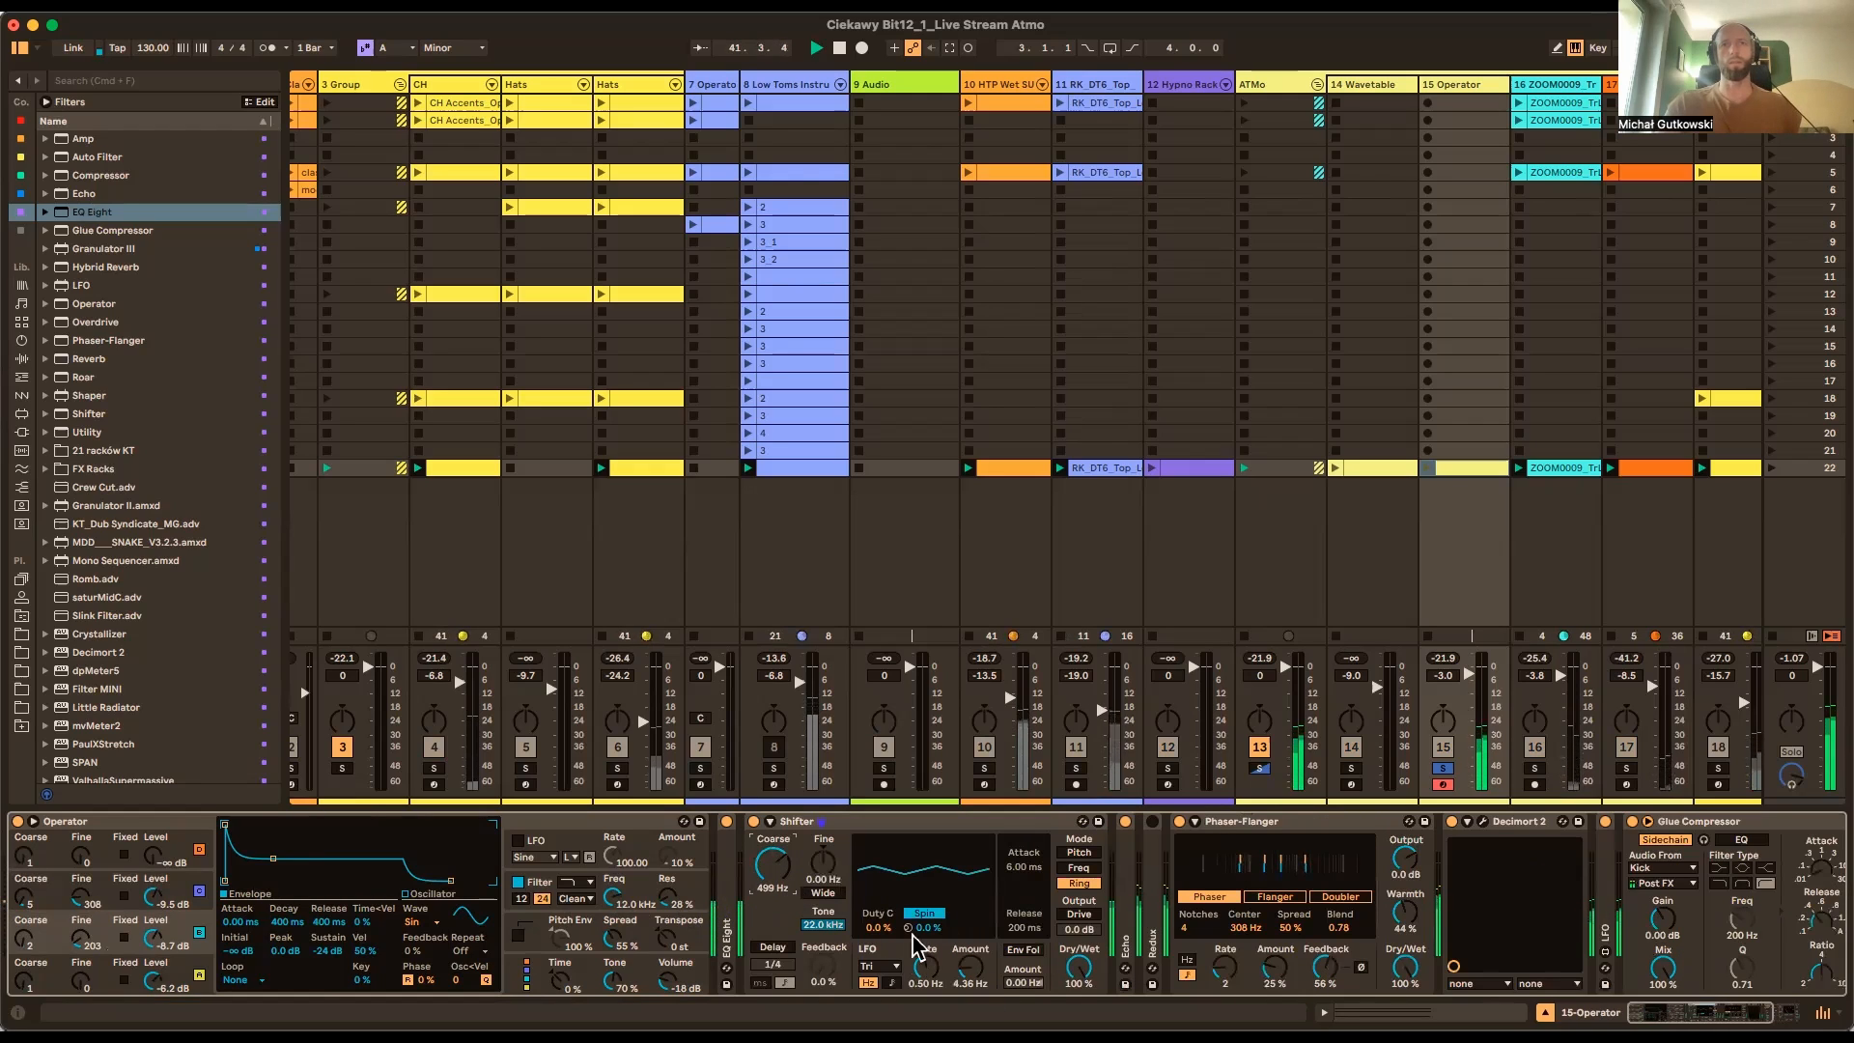
pyautogui.click(754, 822)
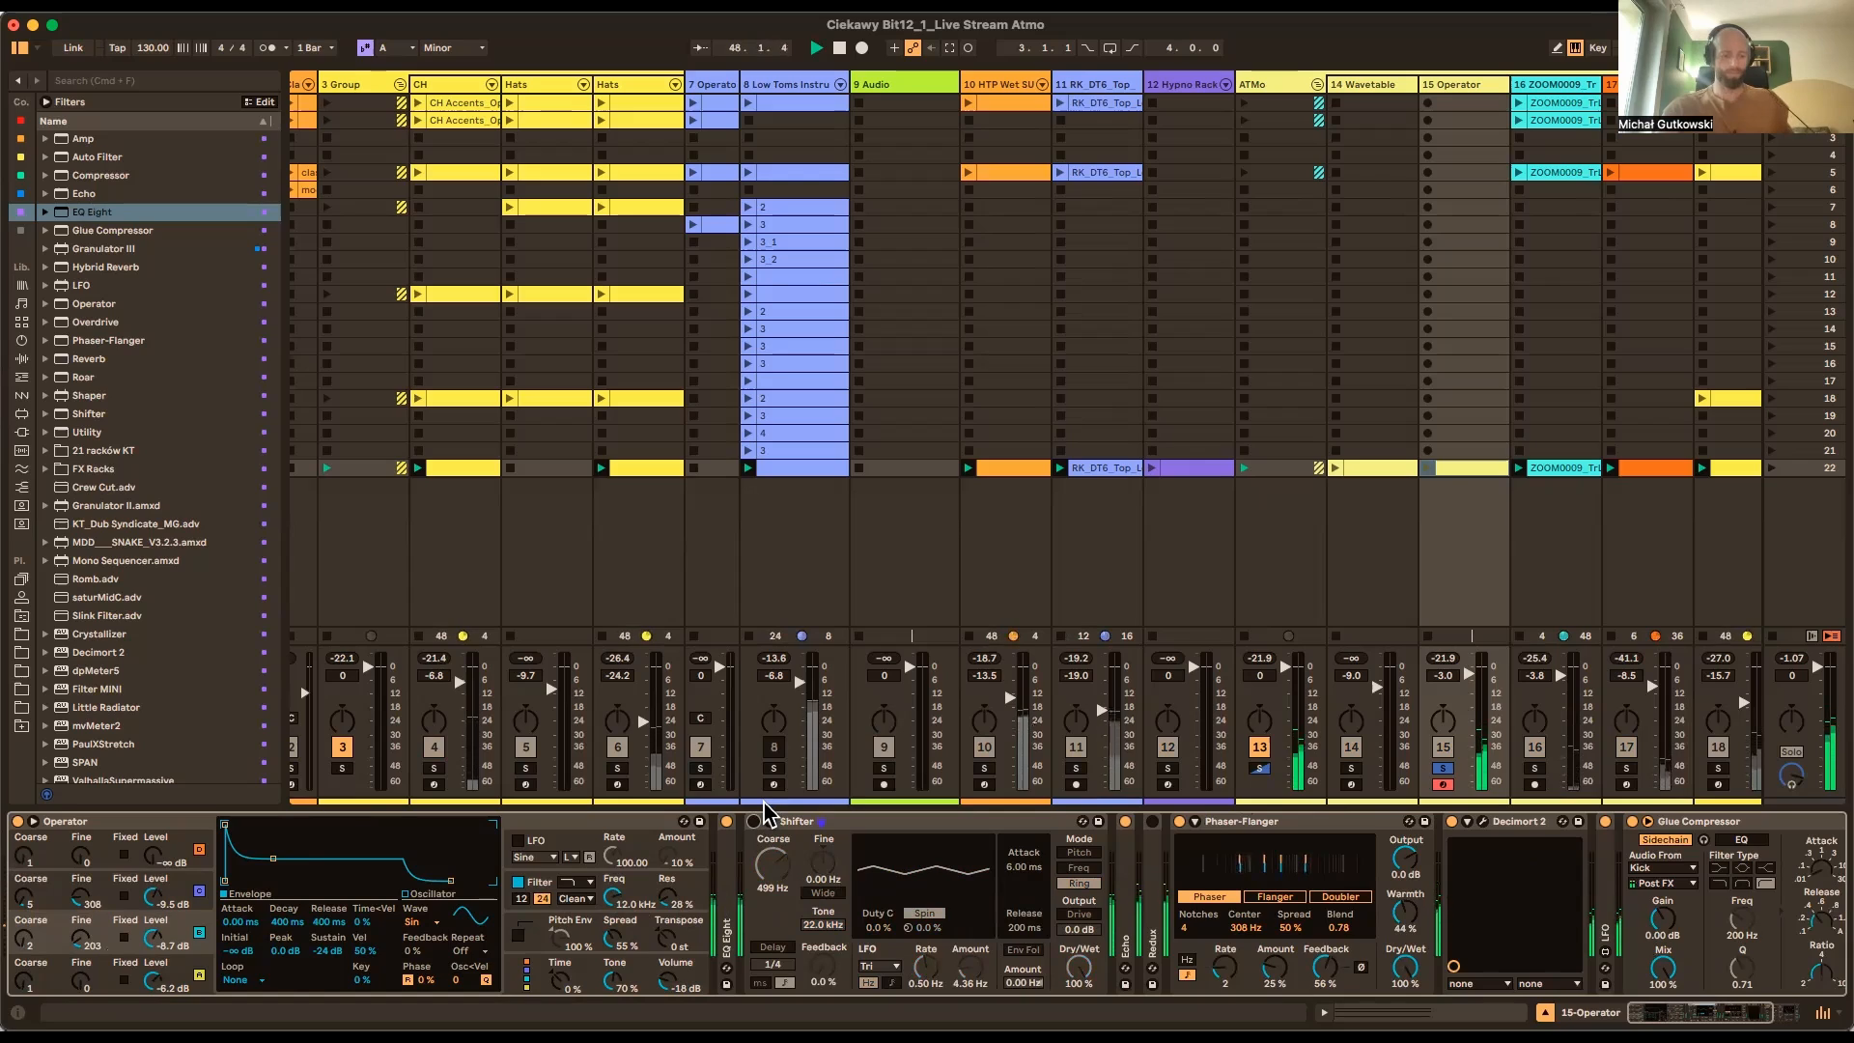
pyautogui.click(1442, 769)
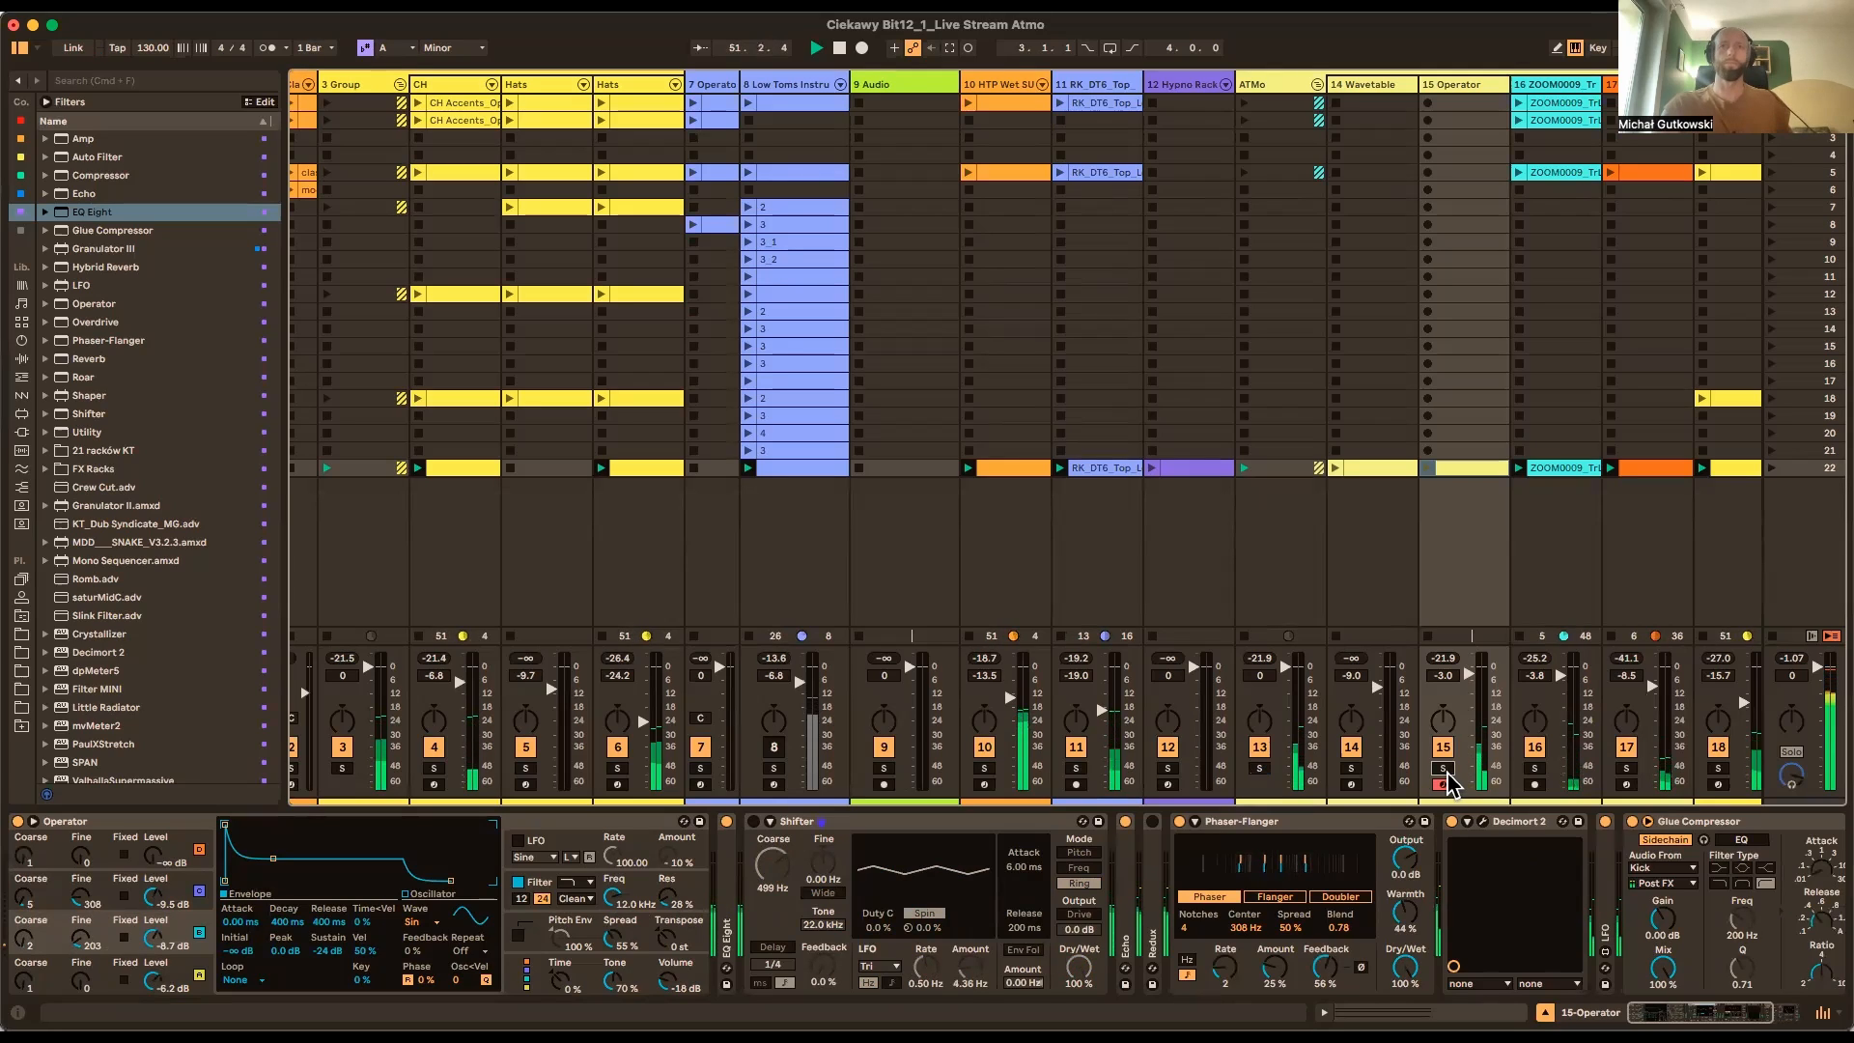
pyautogui.doubleClick(932, 822)
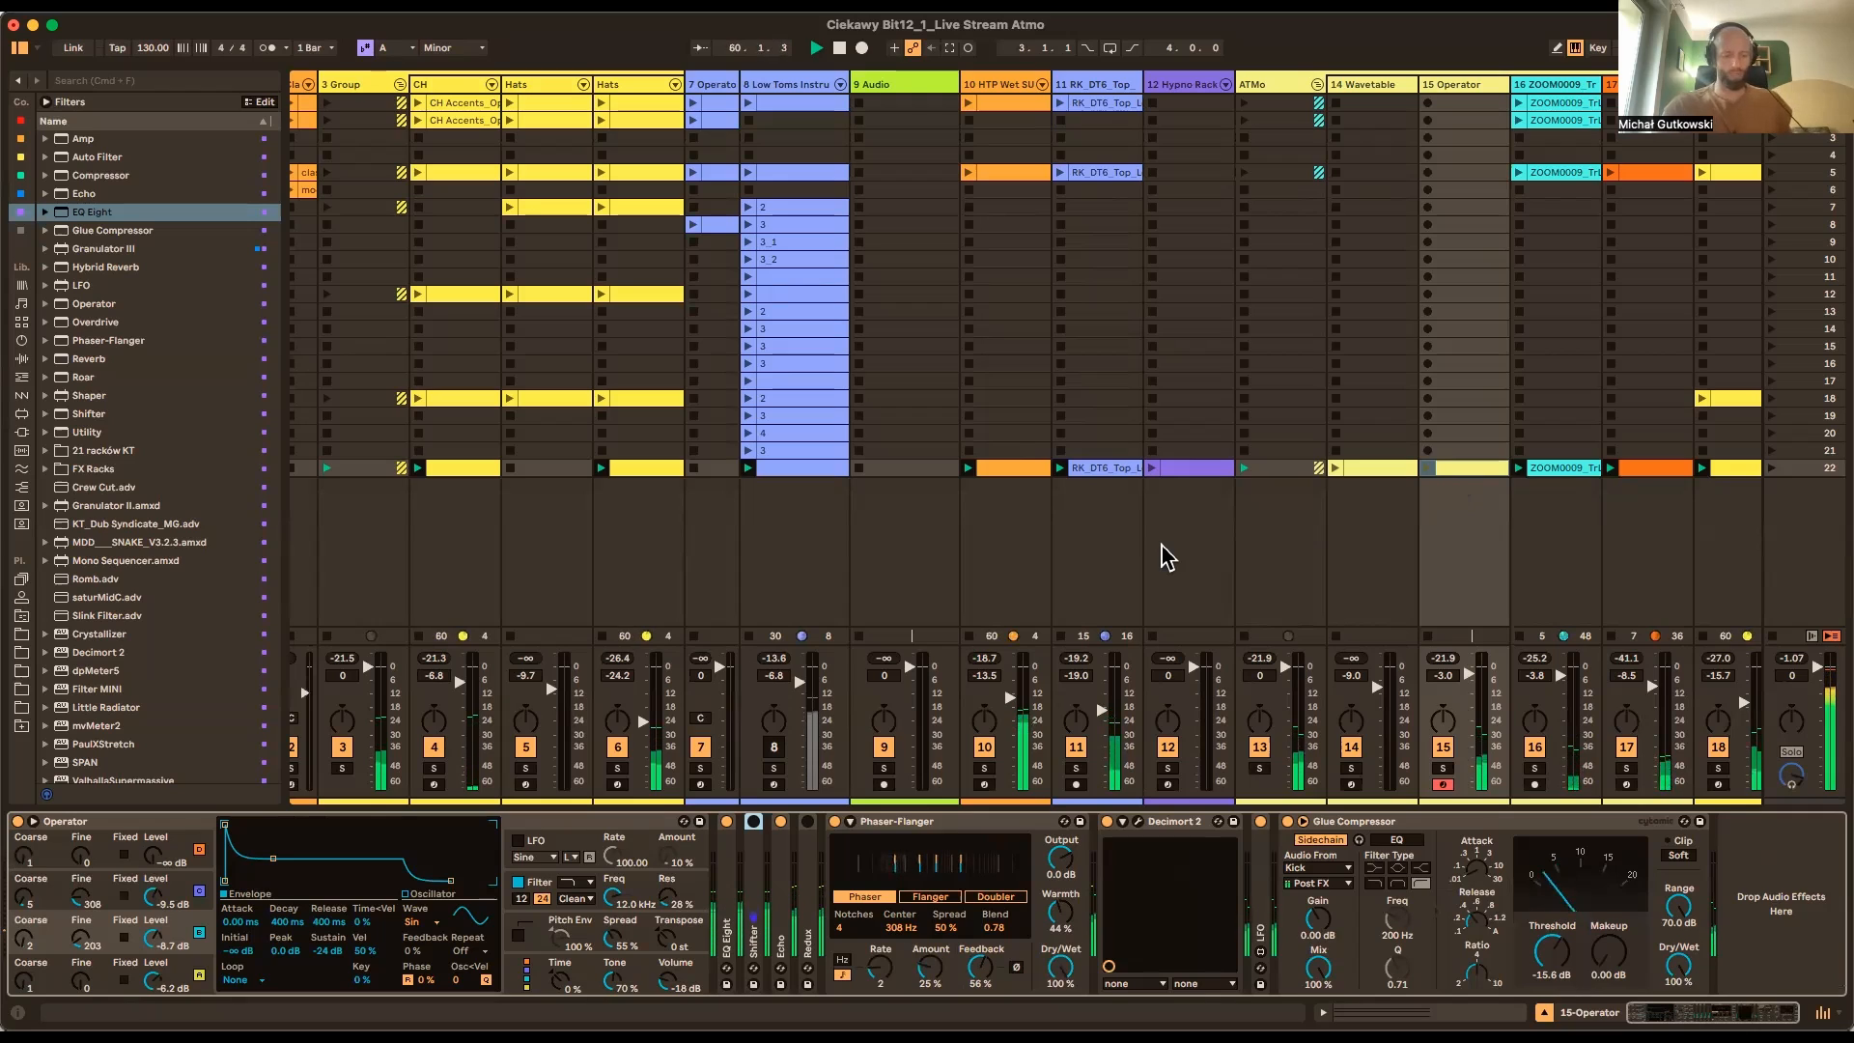
# Create a MIDI clip in scene 21 of the Operator track and enter a G3, B3 and D4 chord at its start
pyautogui.click(1466, 450)
pyautogui.doubleClick(1466, 450)
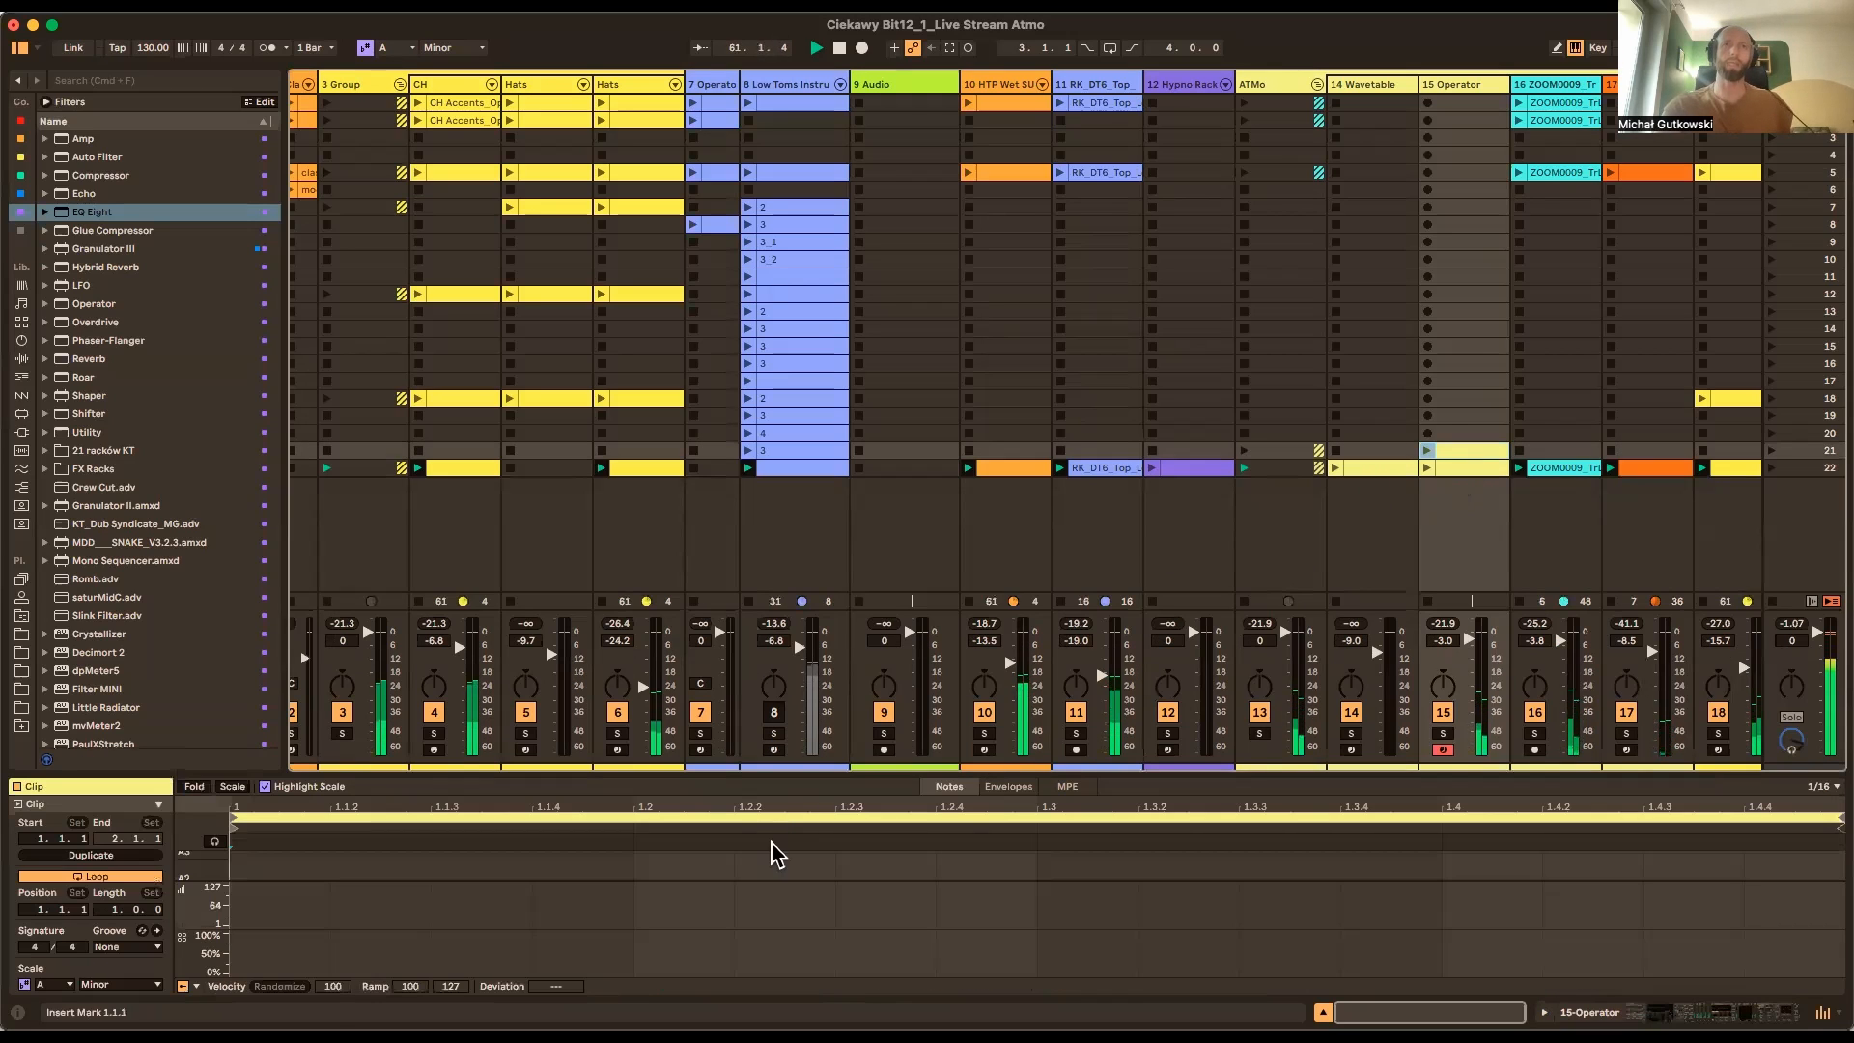
pyautogui.moveTo(782, 769); pyautogui.dragTo(817, 375)
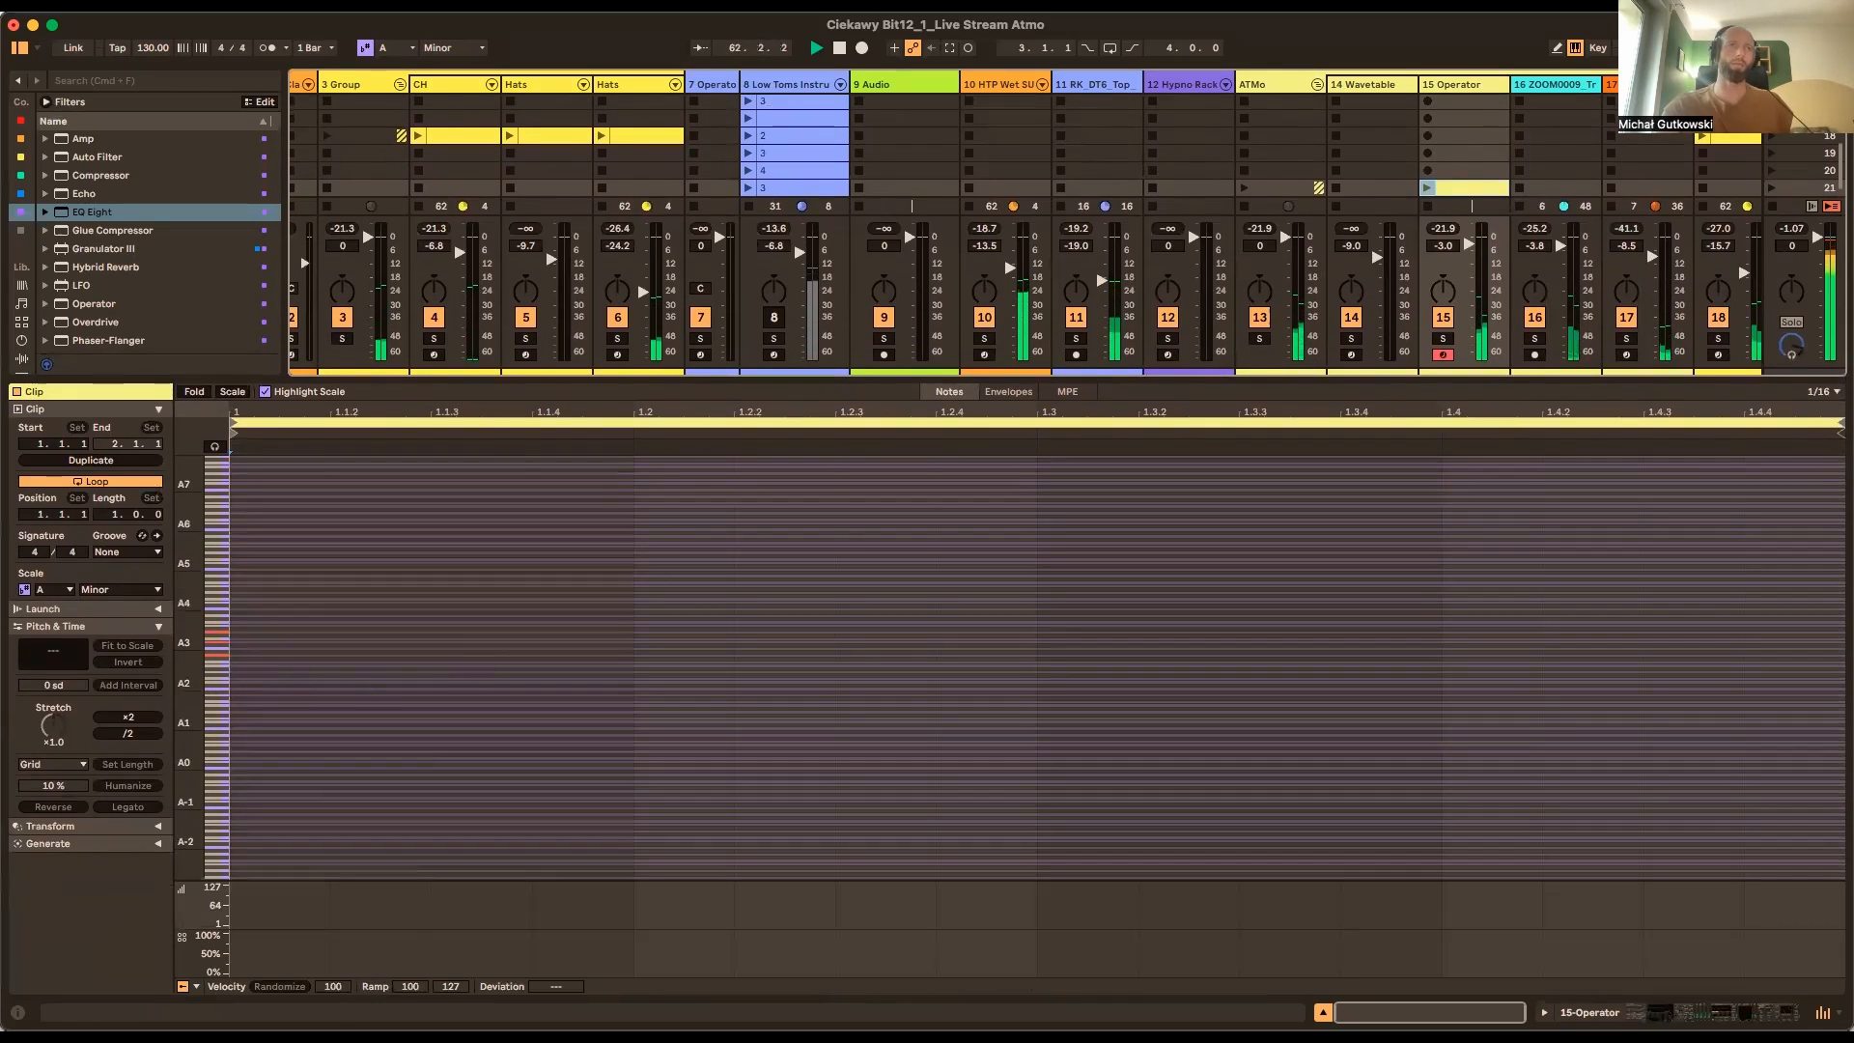
pyautogui.moveTo(191, 666)
pyautogui.mouseDown()
pyautogui.moveTo(224, 710)
pyautogui.moveTo(220, 645)
pyautogui.mouseUp()
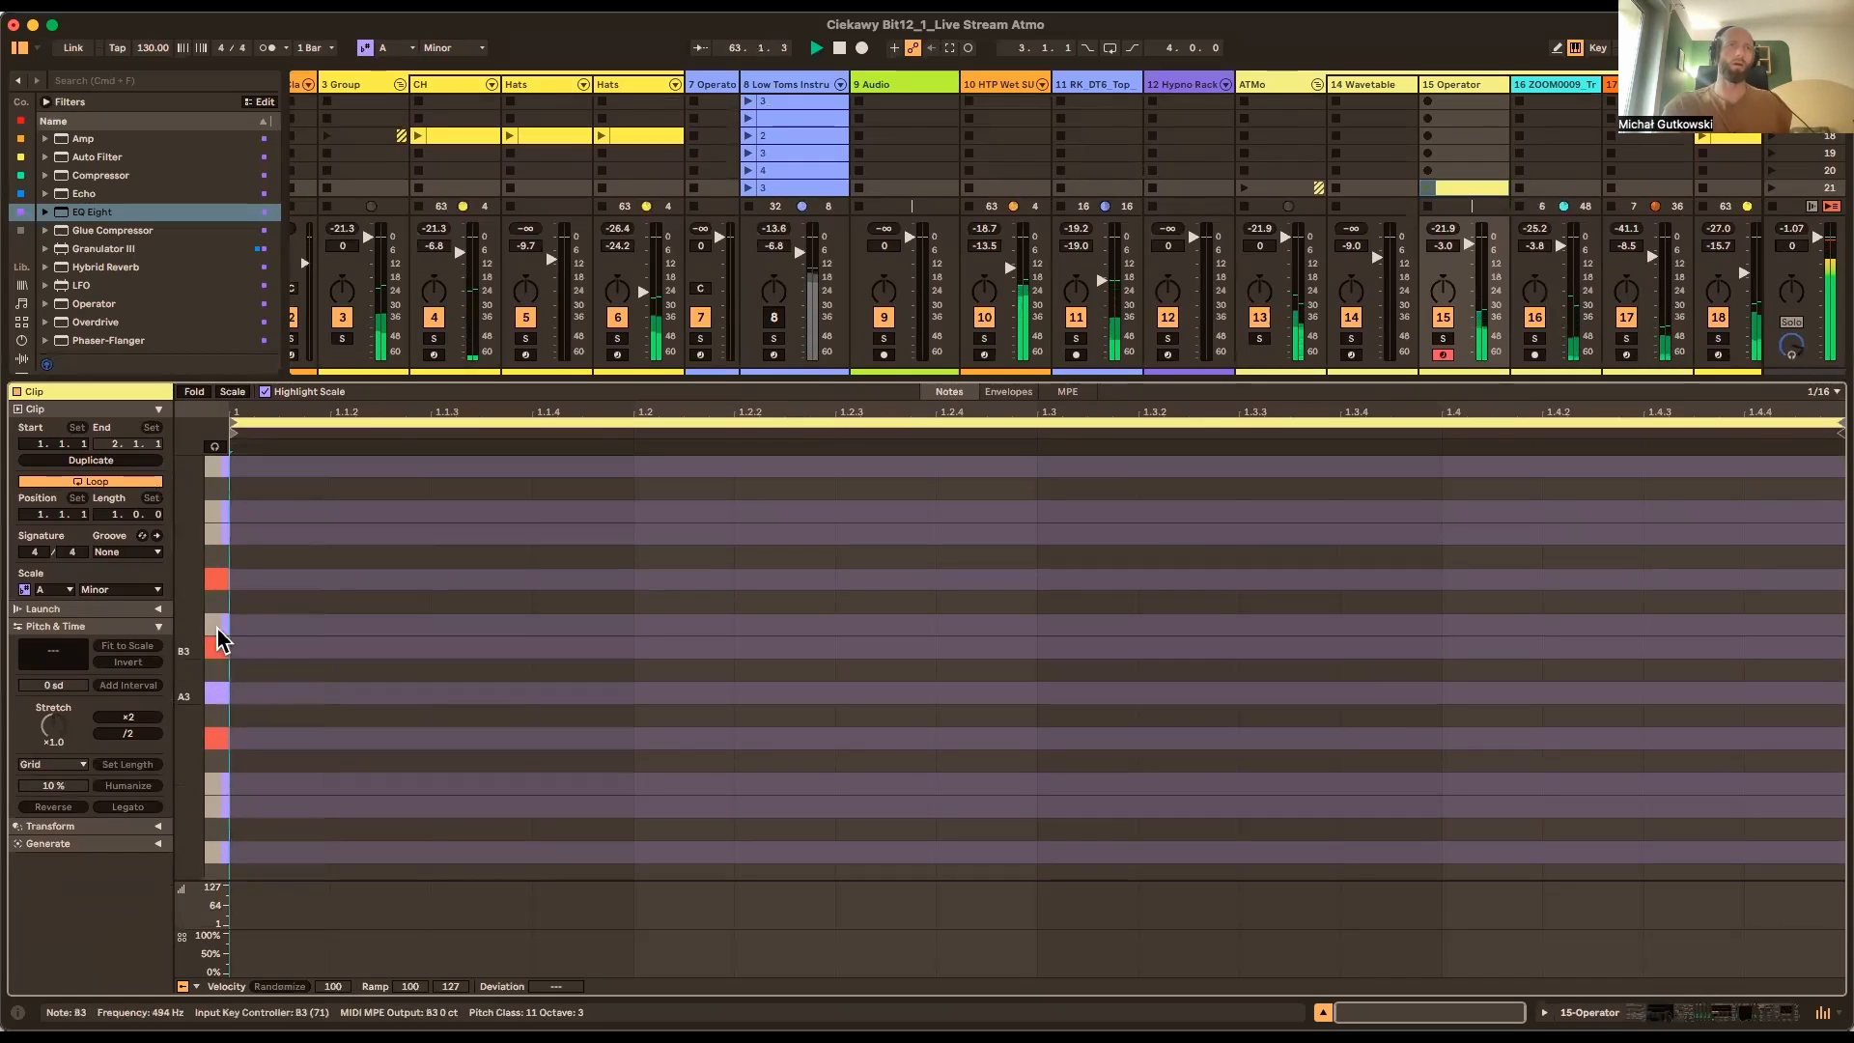
pyautogui.doubleClick(273, 737)
pyautogui.doubleClick(289, 647)
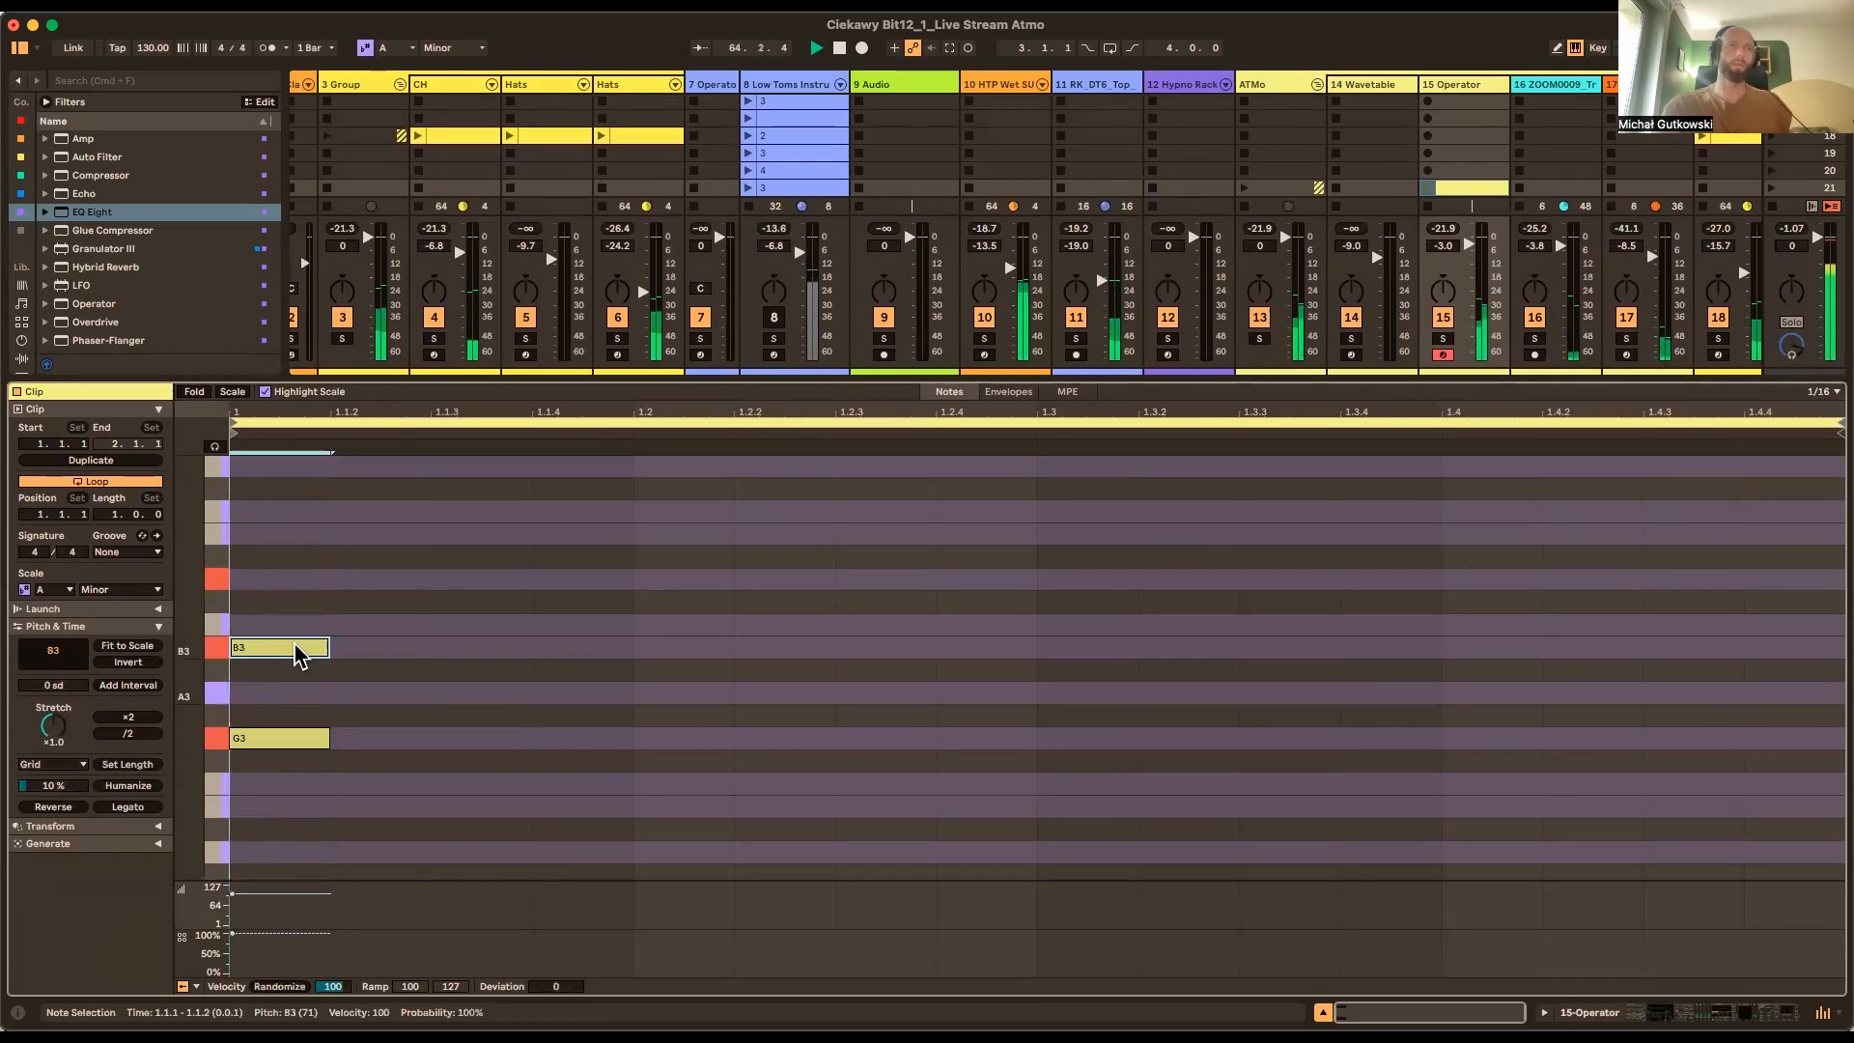
pyautogui.doubleClick(281, 580)
# Extend the clip to four bars by duplicating its loop and make the three chord notes span its whole length
pyautogui.moveTo(420, 542); pyautogui.dragTo(289, 840)
pyautogui.moveTo(325, 740); pyautogui.dragTo(1440, 763)
pyautogui.click(102, 462)
pyautogui.click(101, 461)
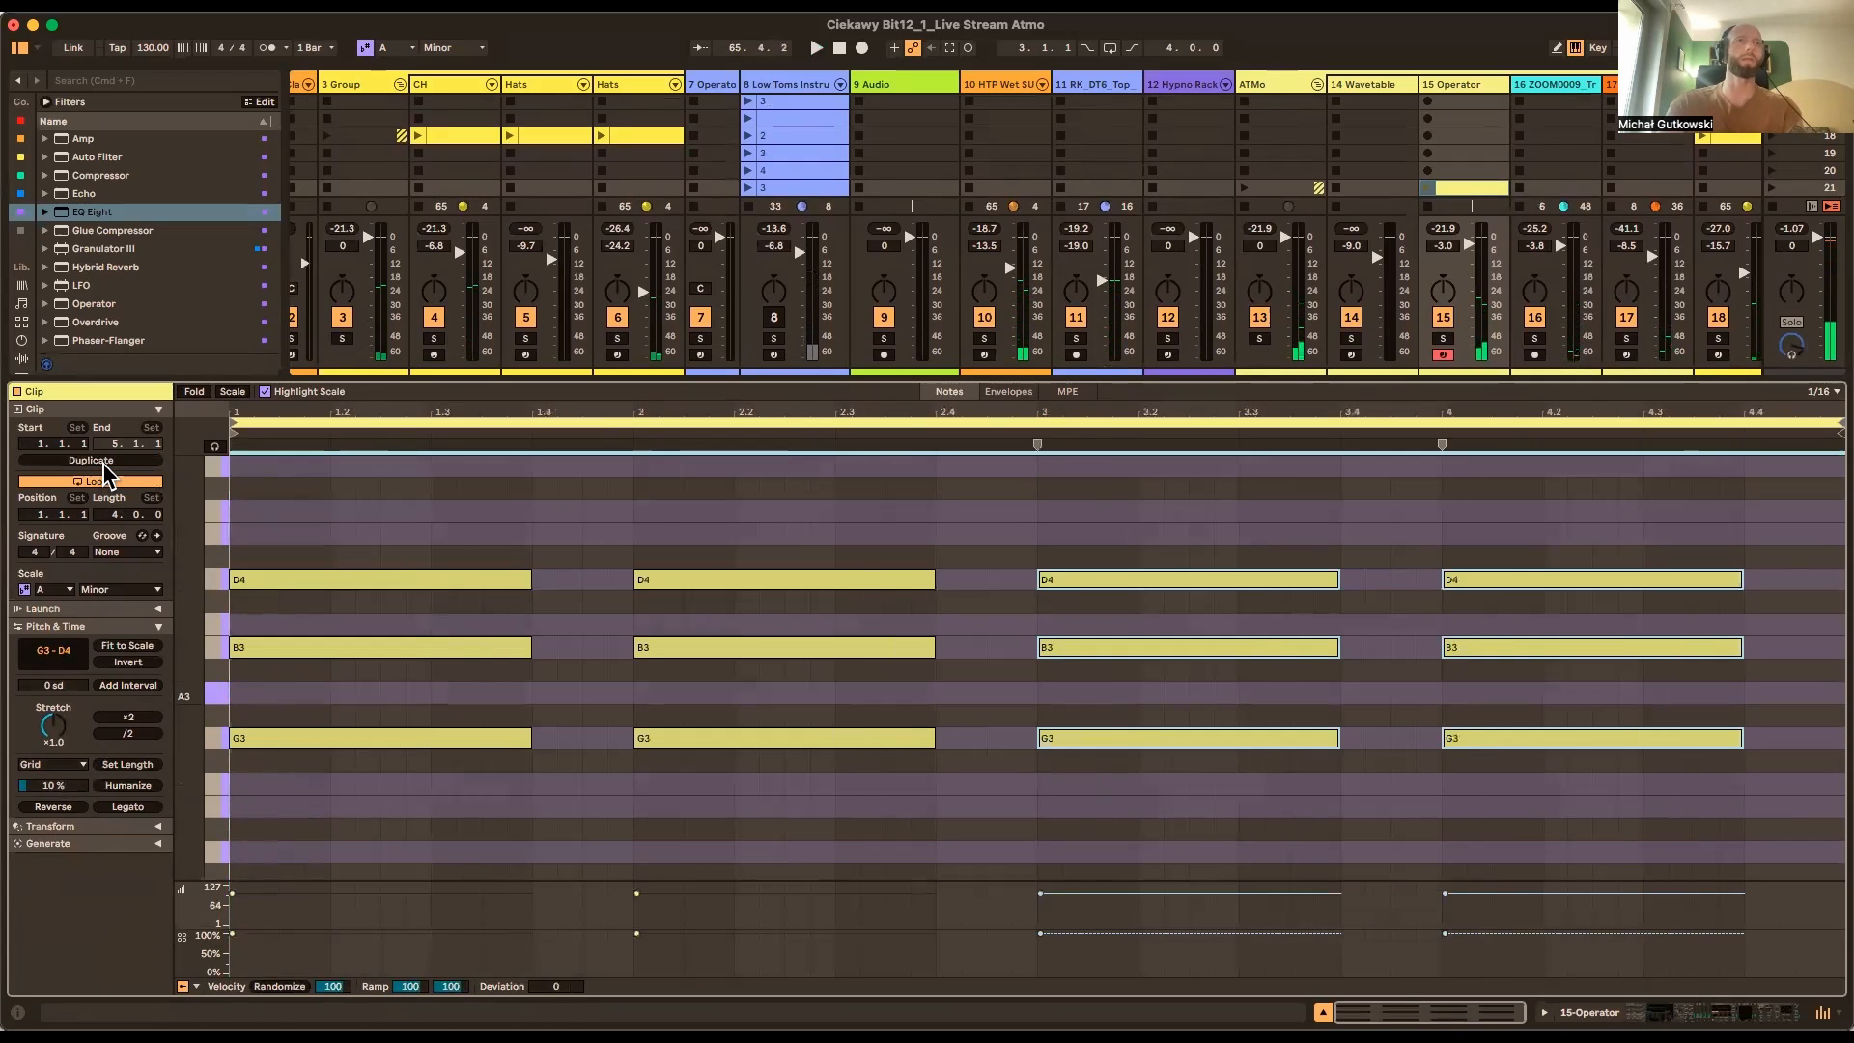
pyautogui.moveTo(505, 515); pyautogui.dragTo(1825, 725)
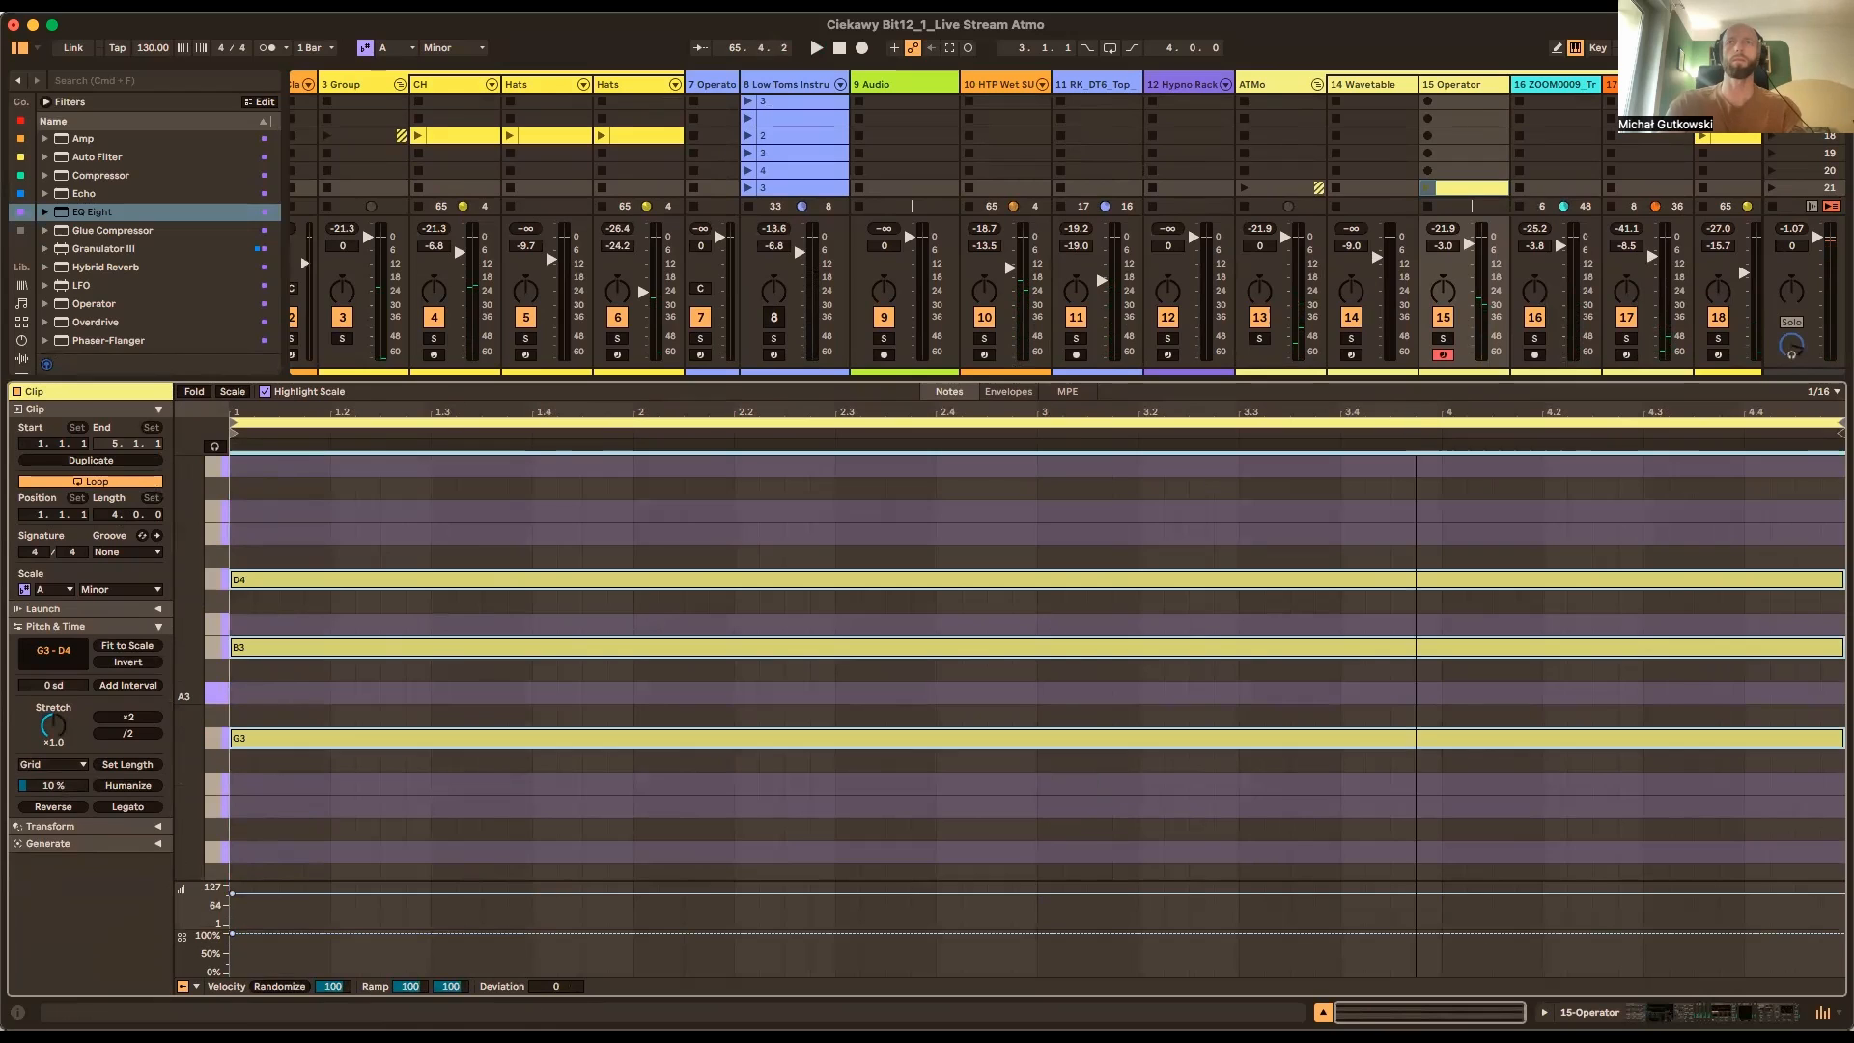
# Add a one-bar G4 note from 2.4 to 3.4 above the chord and set its velocity to 78
pyautogui.moveTo(189, 628); pyautogui.dragTo(184, 713)
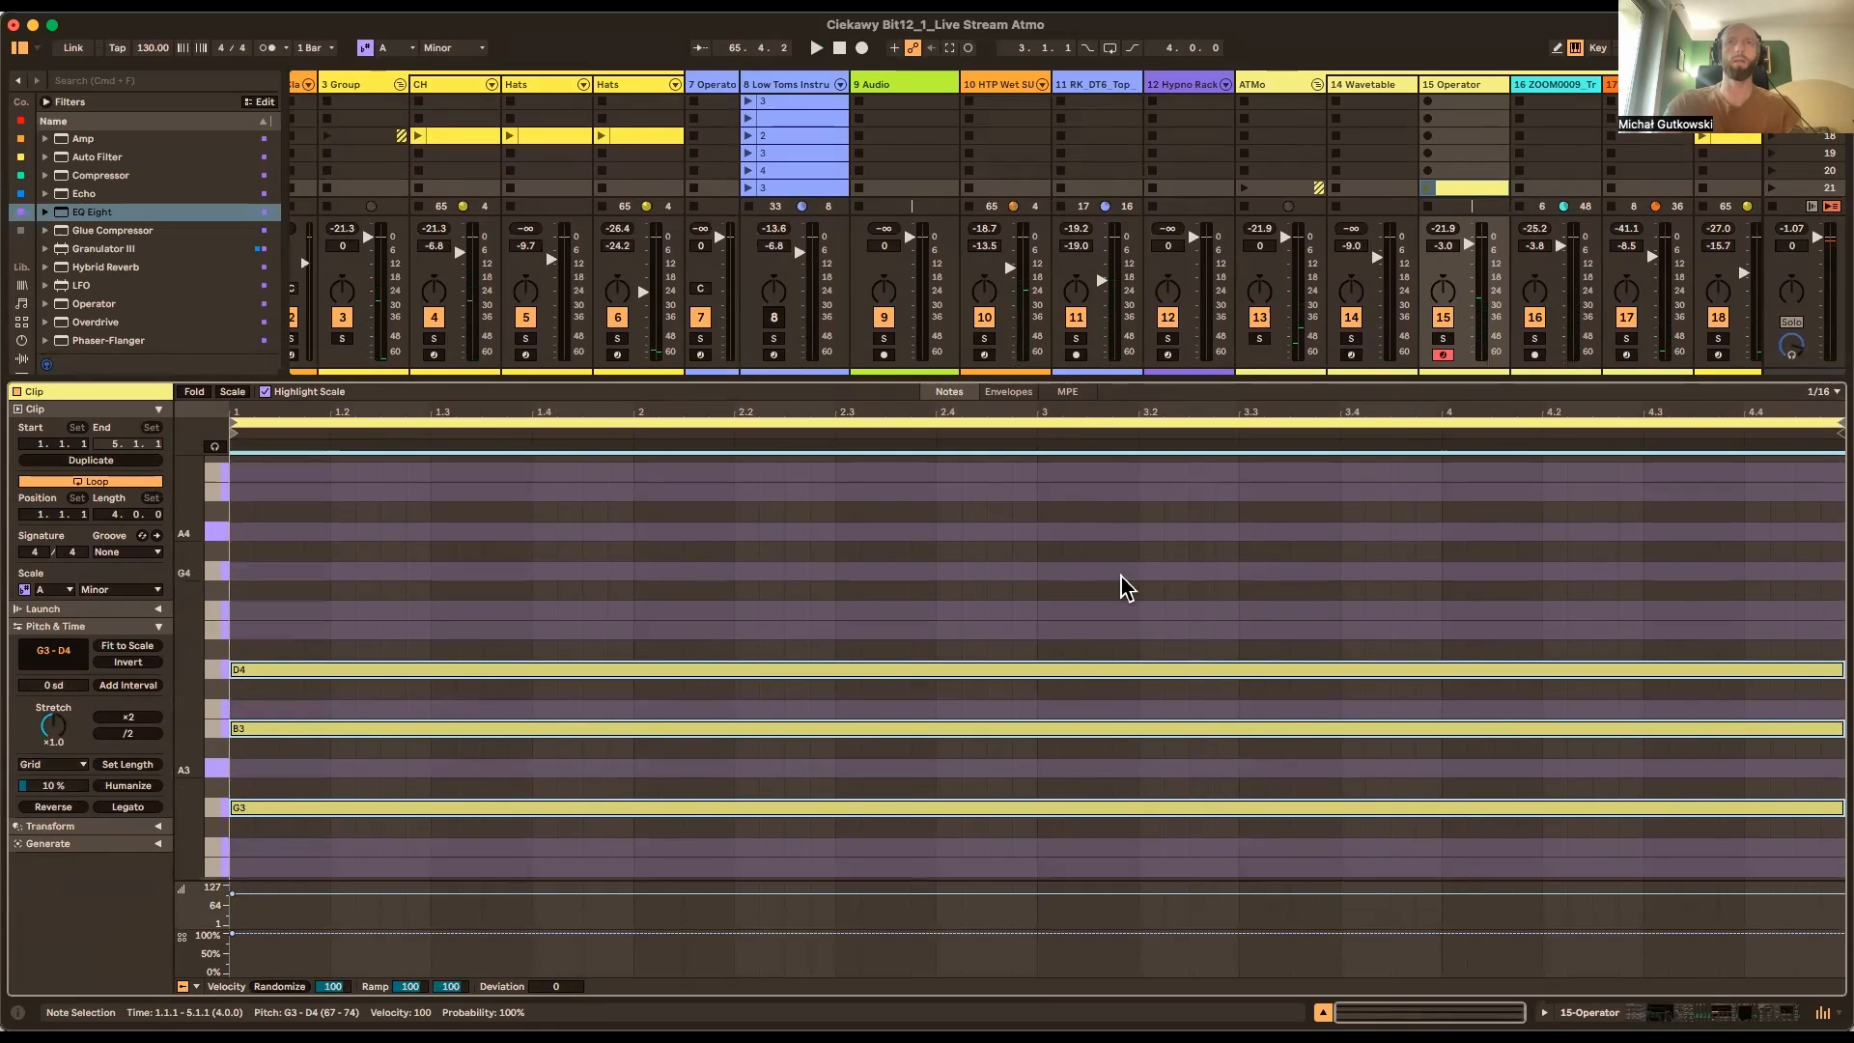
pyautogui.doubleClick(947, 572)
pyautogui.moveTo(1107, 571); pyautogui.dragTo(1338, 571)
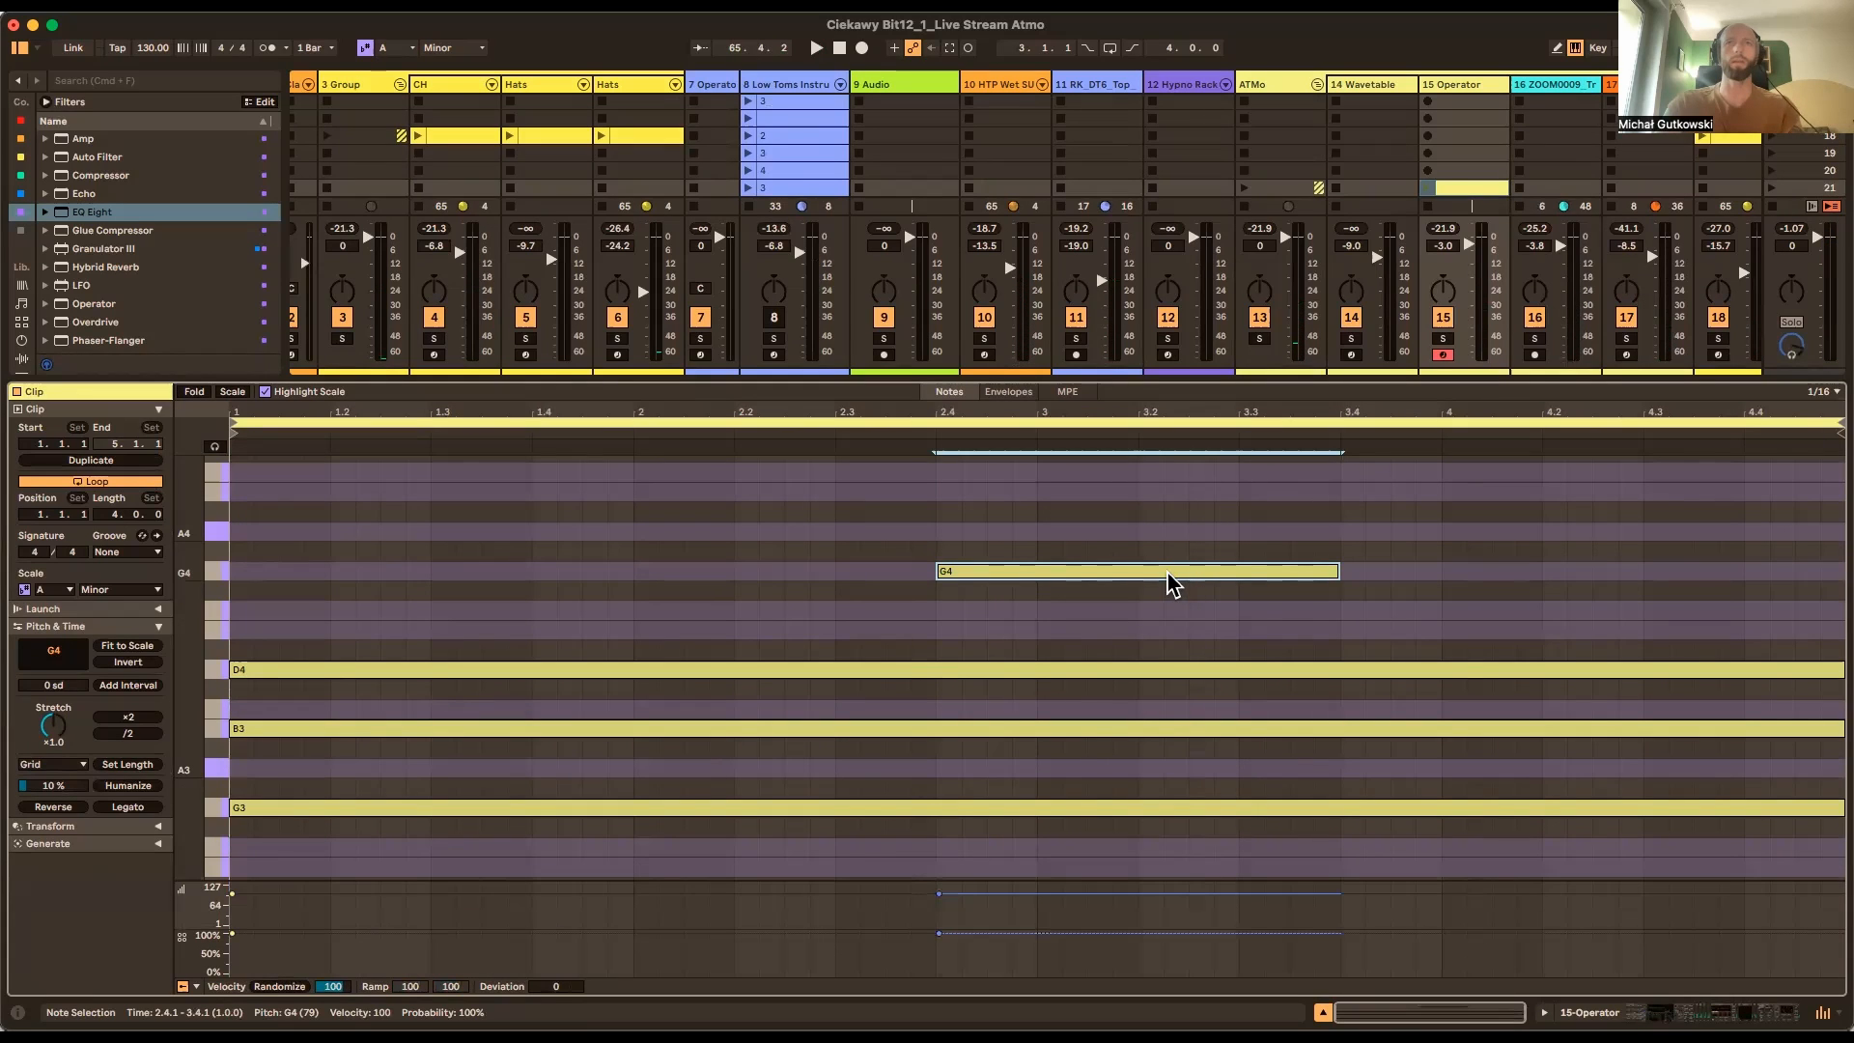
pyautogui.moveTo(1168, 571); pyautogui.dragTo(1167, 592)
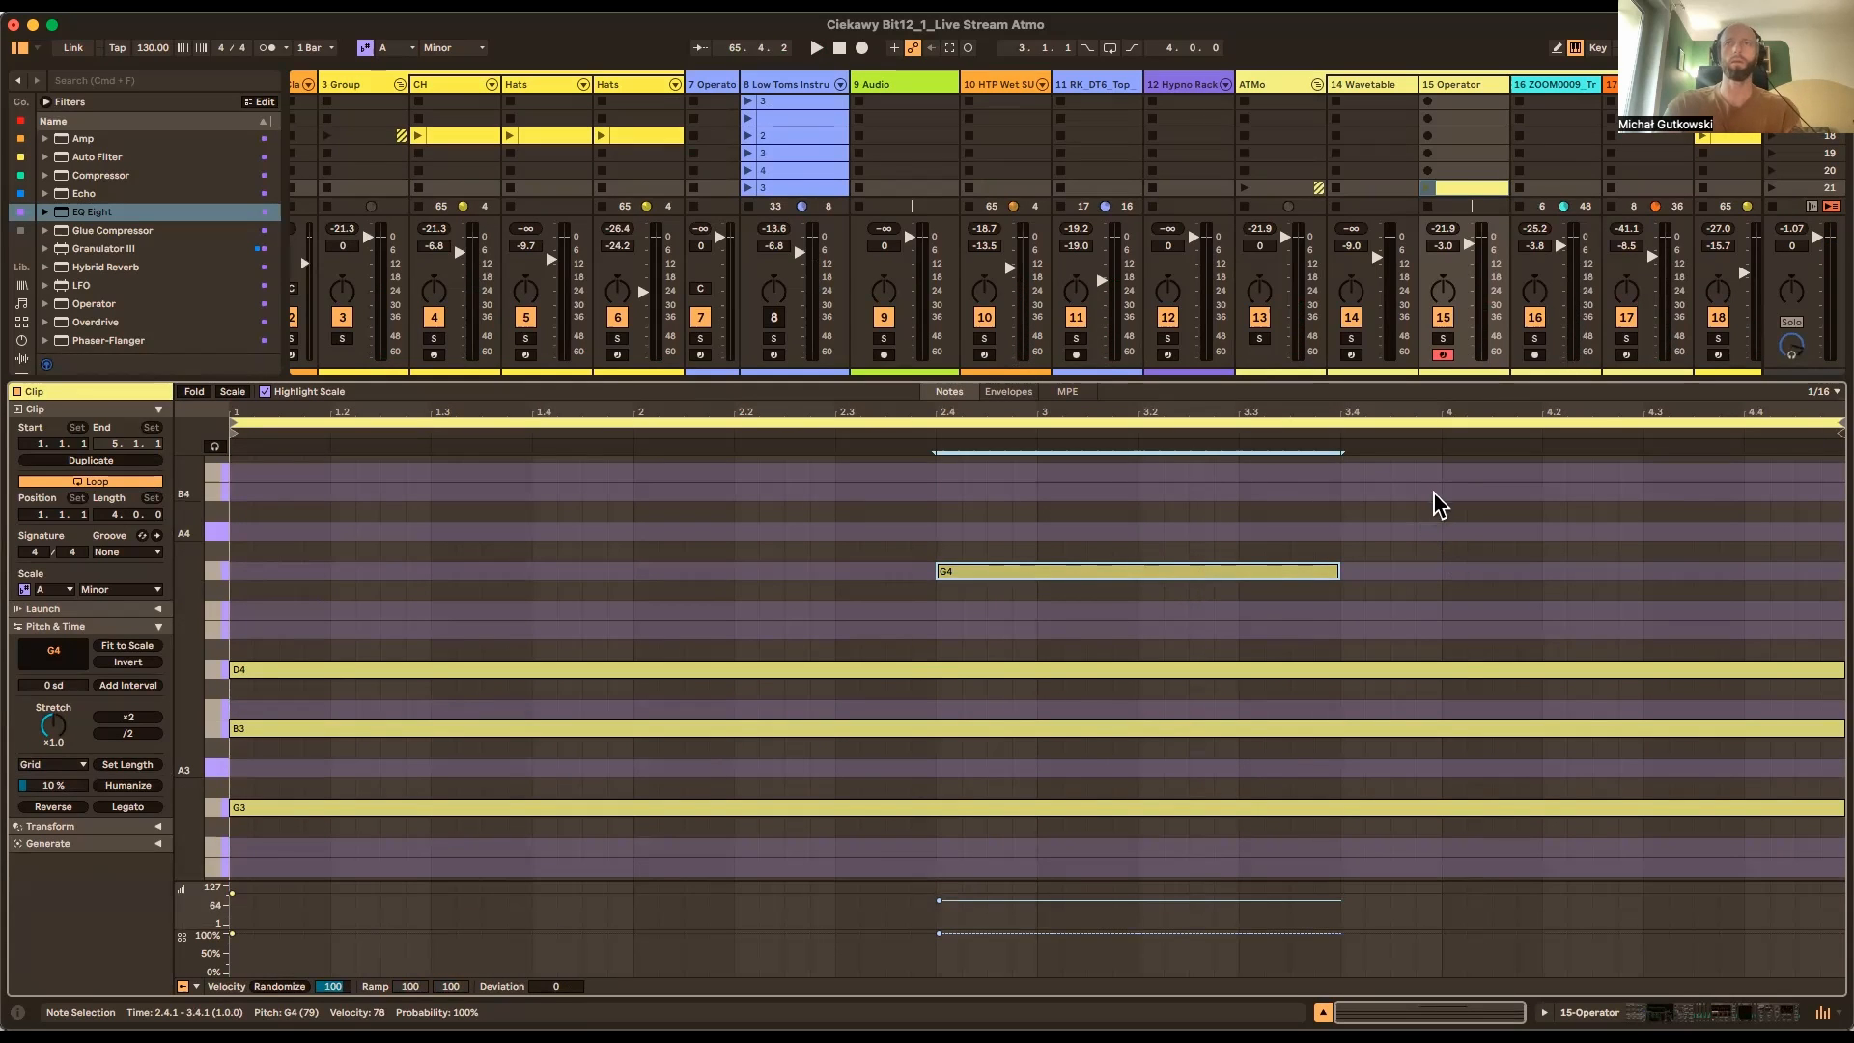
# Duplicate the clip's contents to eight bars, raise the second G4 note to A4 and launch the clip
pyautogui.click(91, 460)
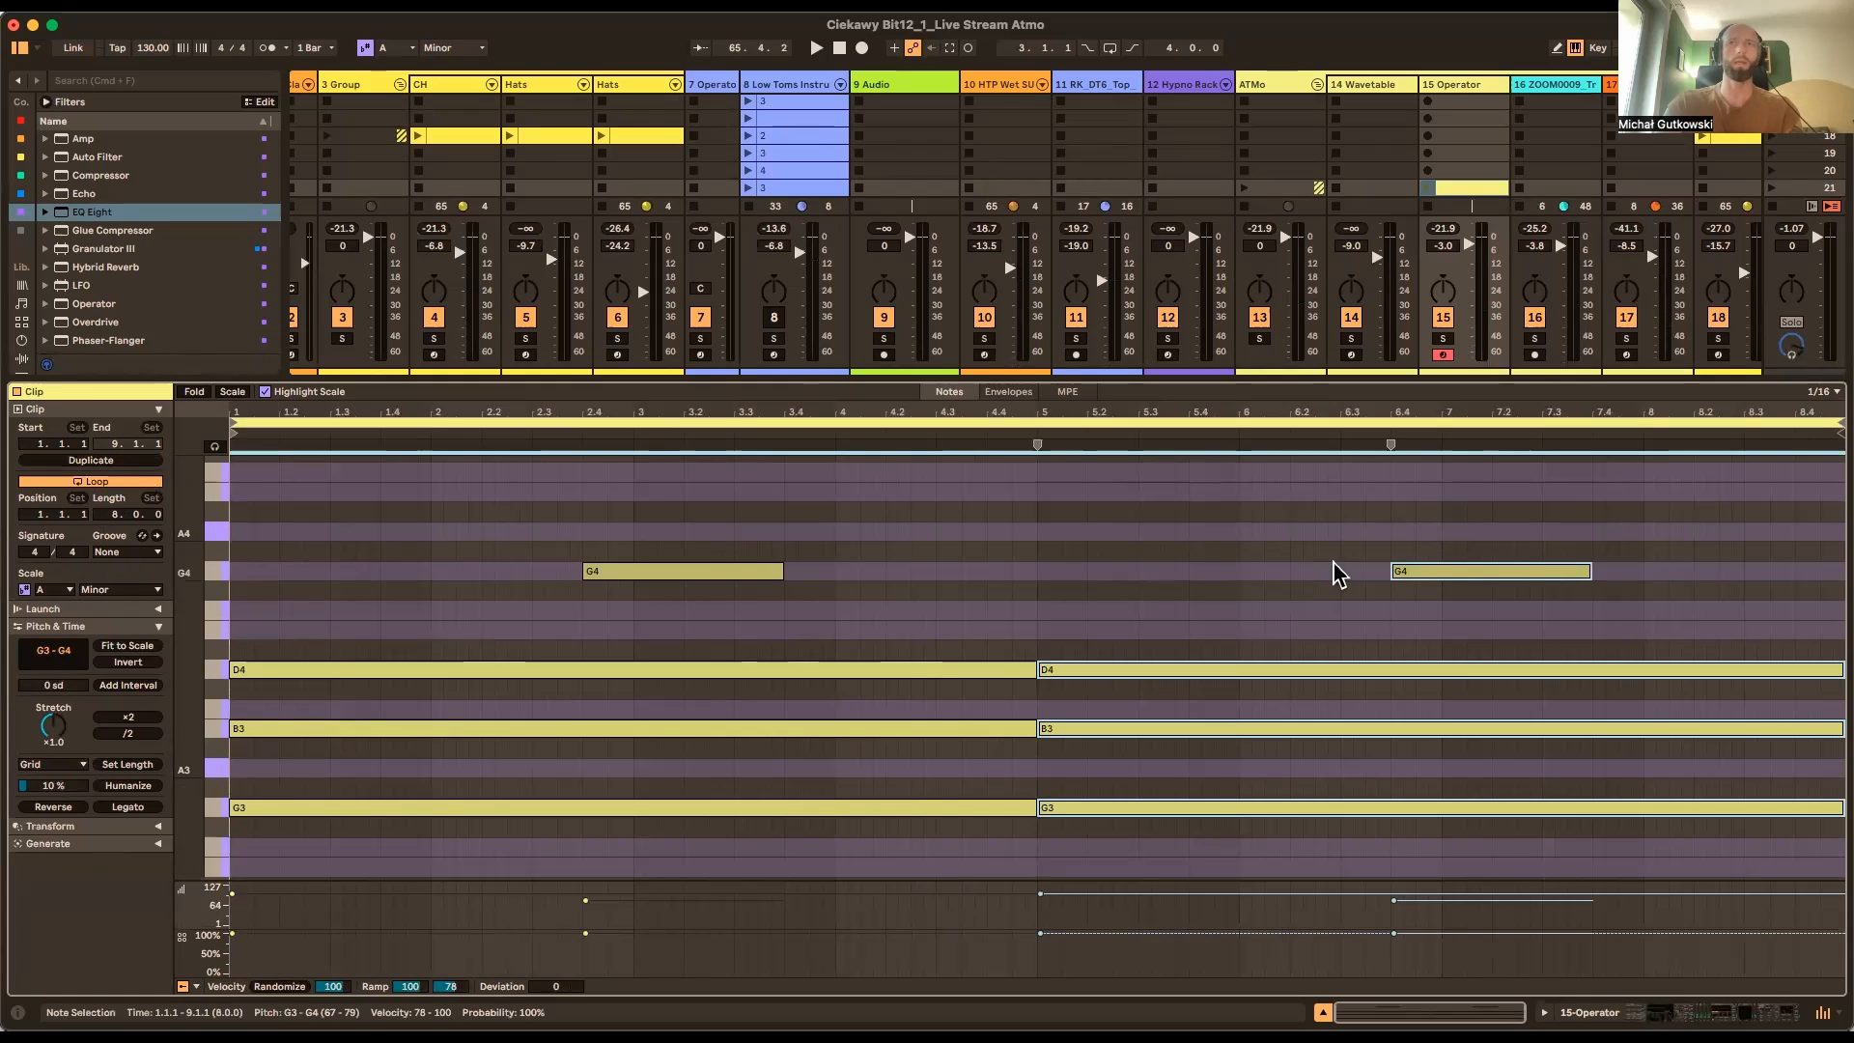
pyautogui.moveTo(1457, 574)
pyautogui.mouseDown()
pyautogui.moveTo(1444, 517)
pyautogui.moveTo(1457, 550)
pyautogui.mouseUp()
pyautogui.press('space')
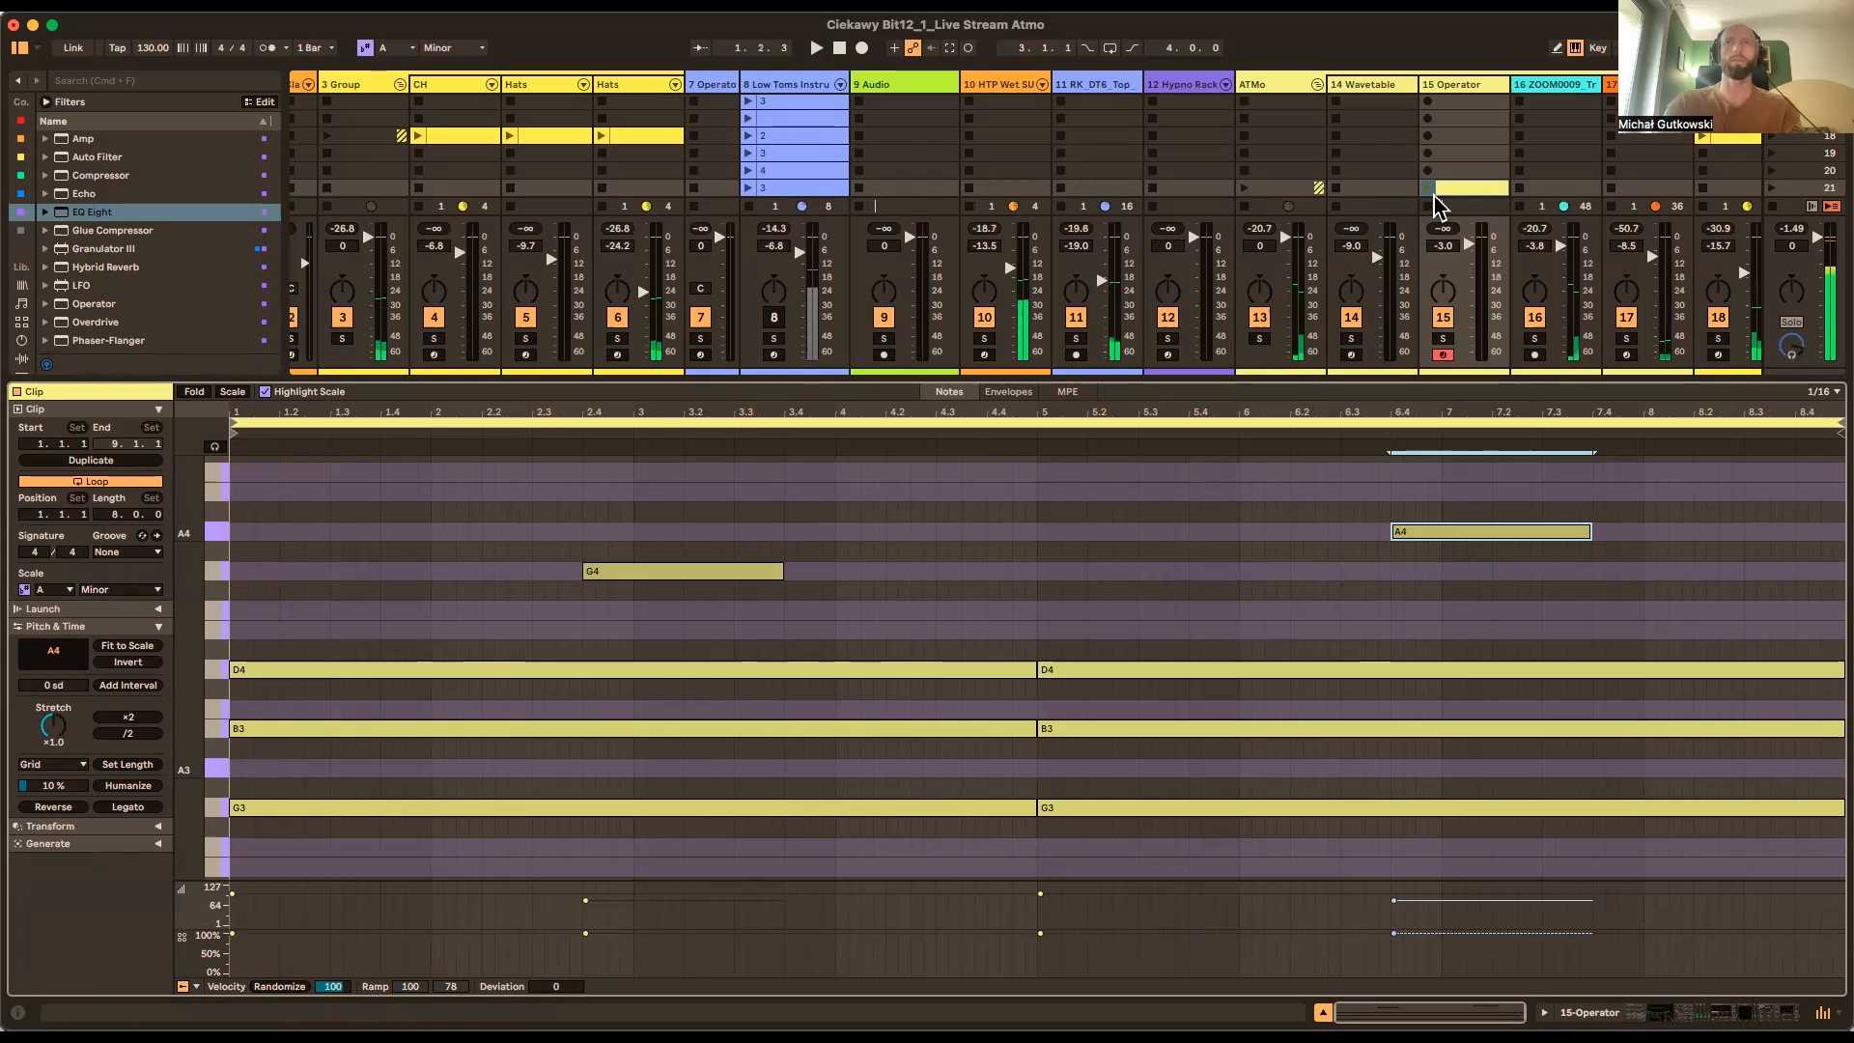
pyautogui.click(1429, 189)
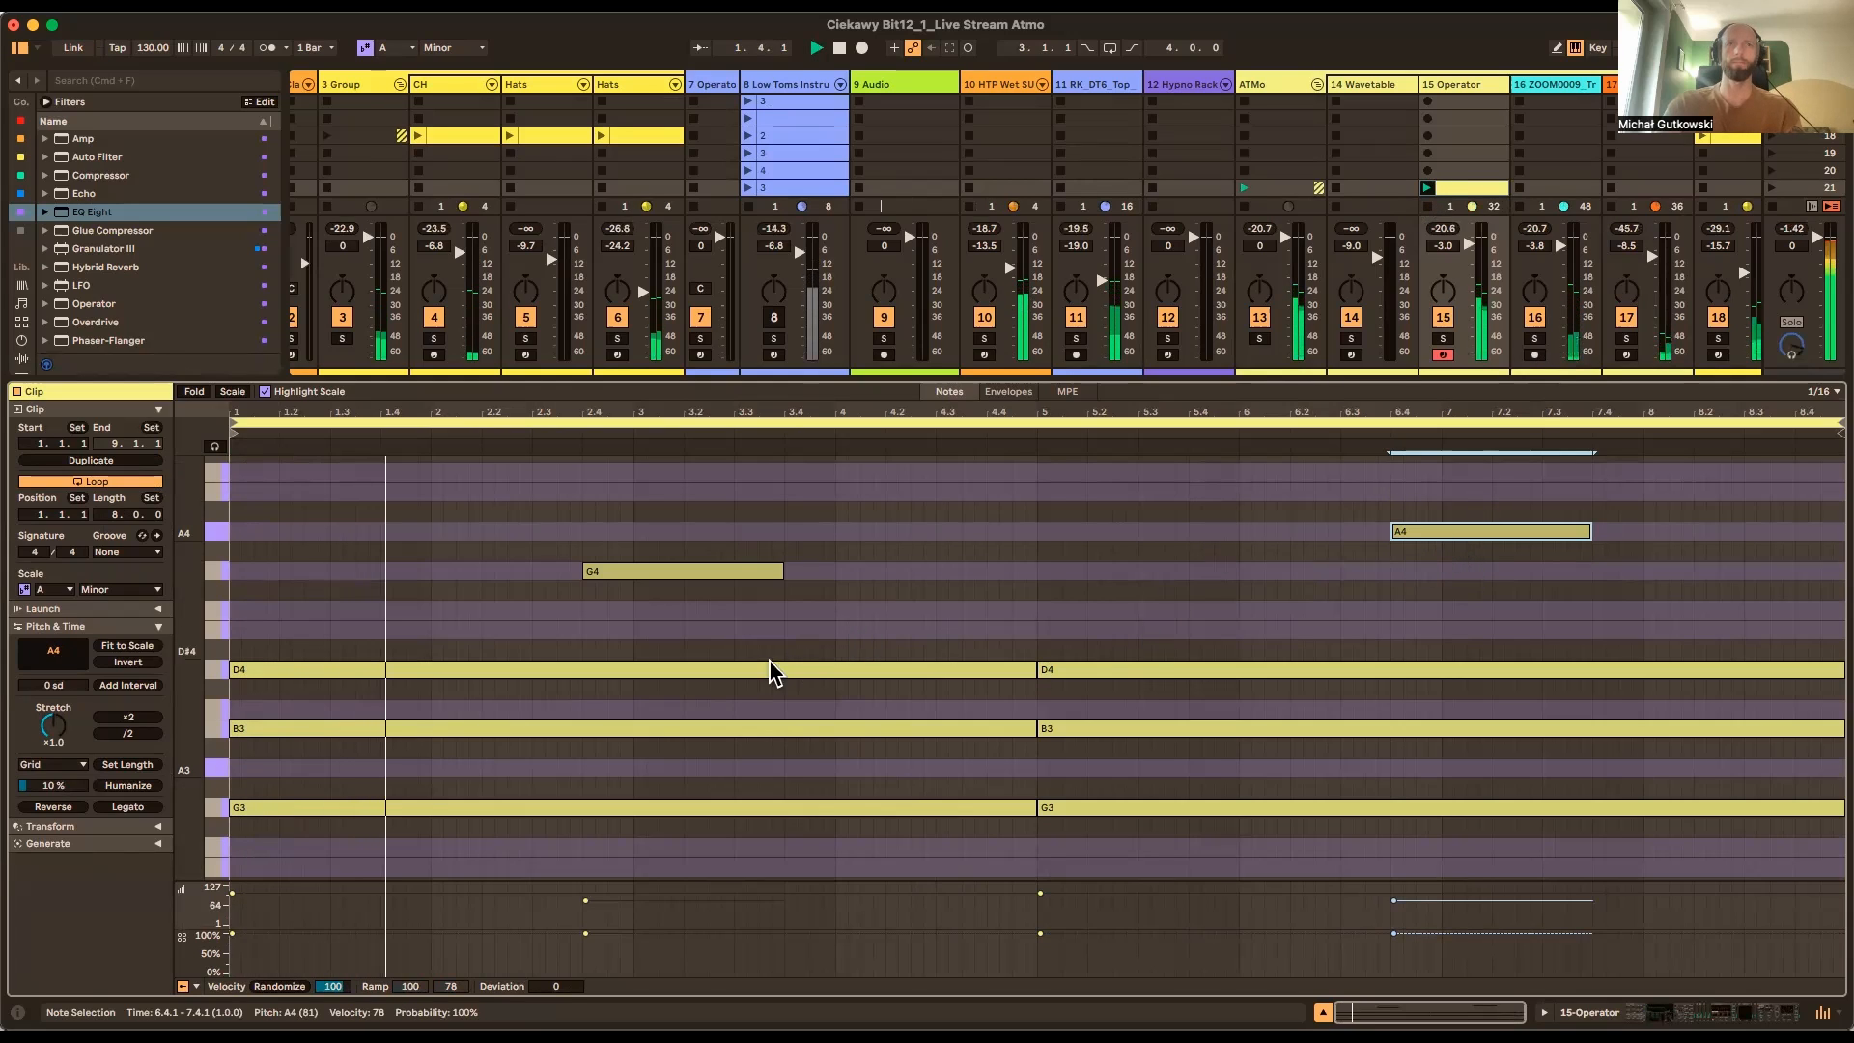
# Set the velocities to 85 for the first chord, 74 for the second chord, 52 for G4 and 57 for A4
pyautogui.click(884, 663)
pyautogui.moveTo(874, 662); pyautogui.dragTo(874, 677)
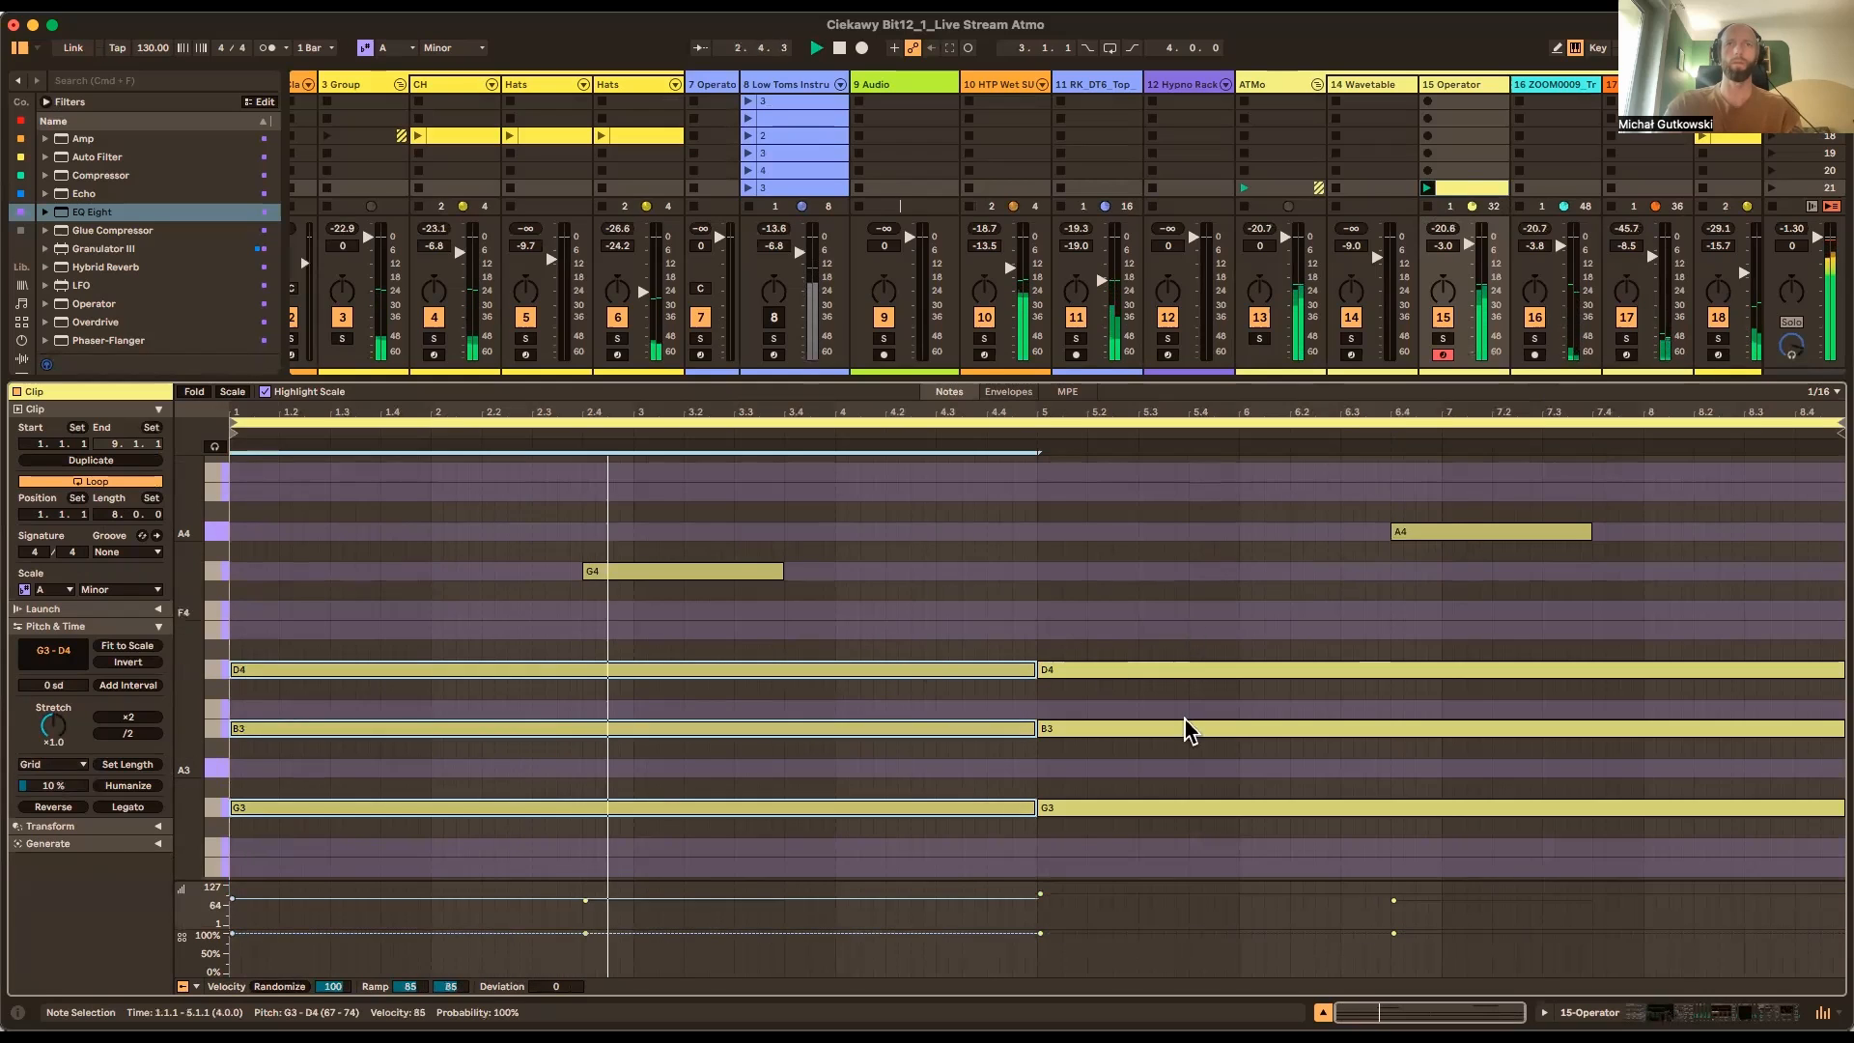
pyautogui.moveTo(1189, 647); pyautogui.dragTo(1179, 809)
pyautogui.moveTo(1161, 728); pyautogui.dragTo(1161, 753)
pyautogui.moveTo(744, 571); pyautogui.dragTo(744, 600)
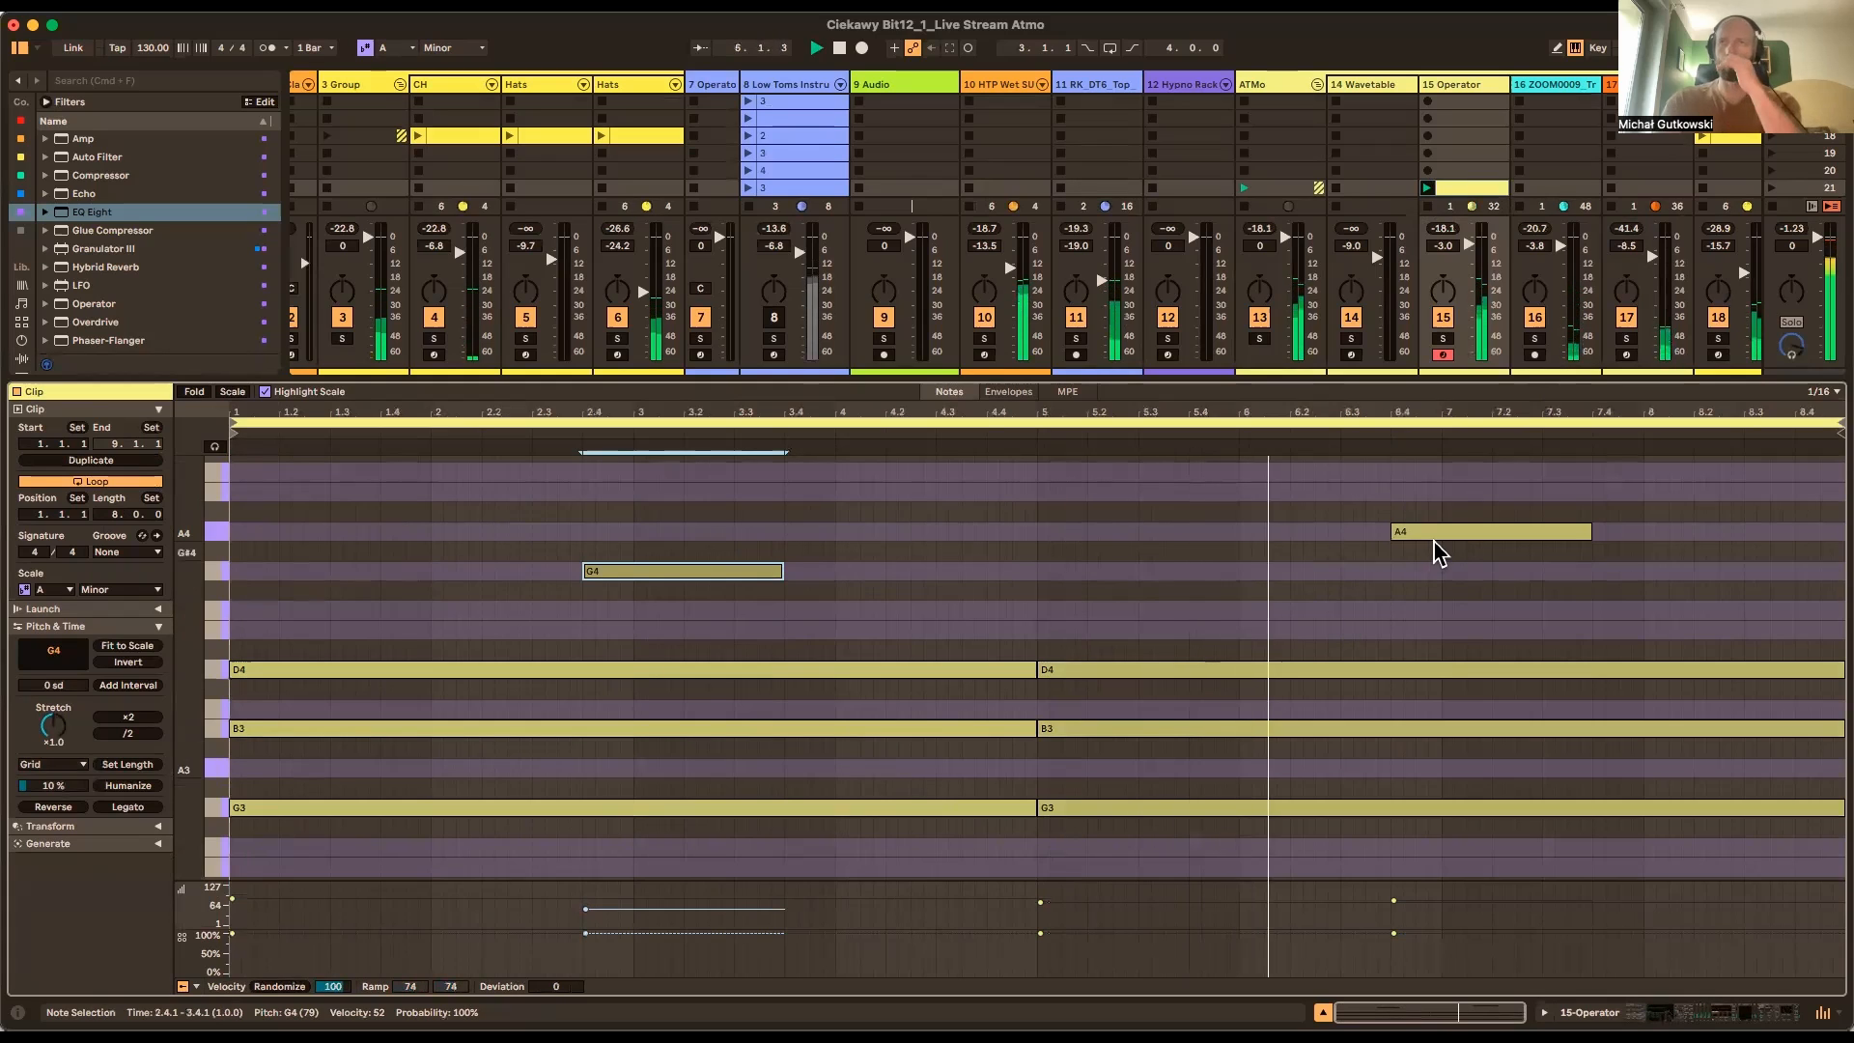
pyautogui.moveTo(1477, 542); pyautogui.dragTo(1544, 534)
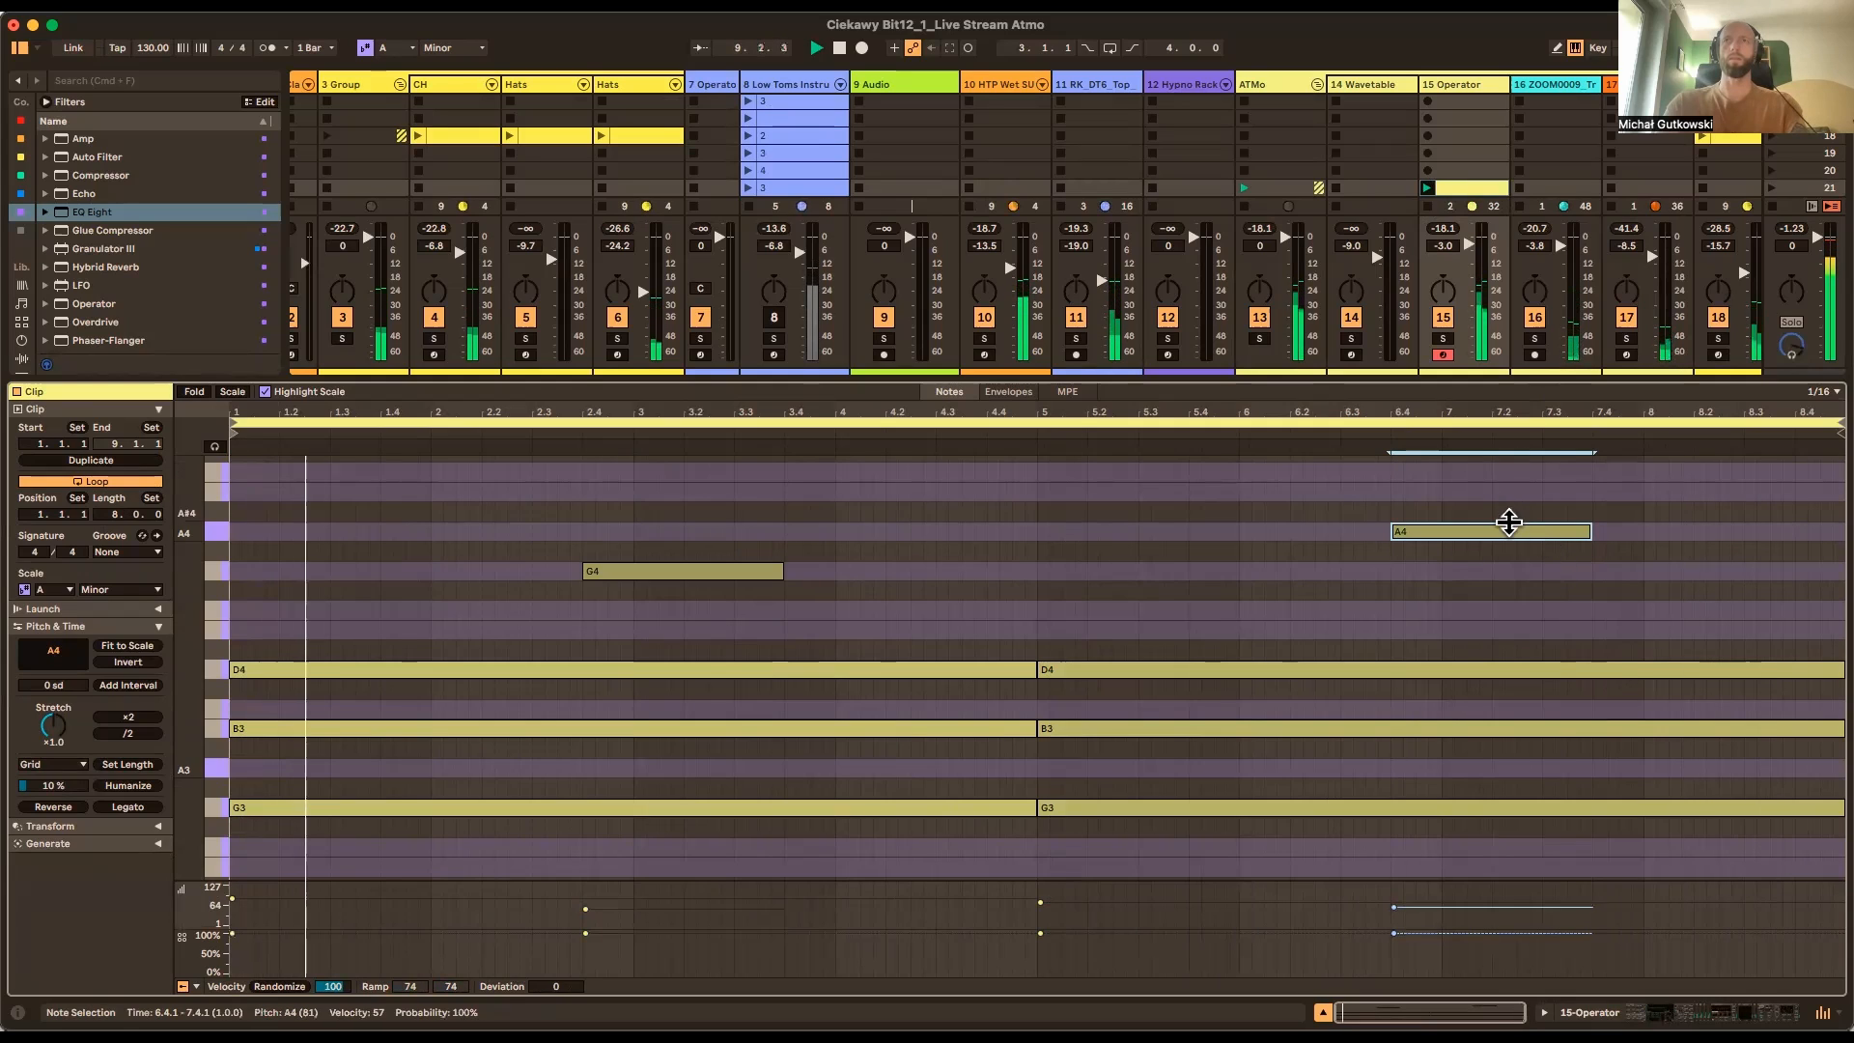
# Lower the velocities of the A4 and G4 notes, with G4 at 28, and collapse the Operator track's Phaser-Flanger device
pyautogui.click(712, 572)
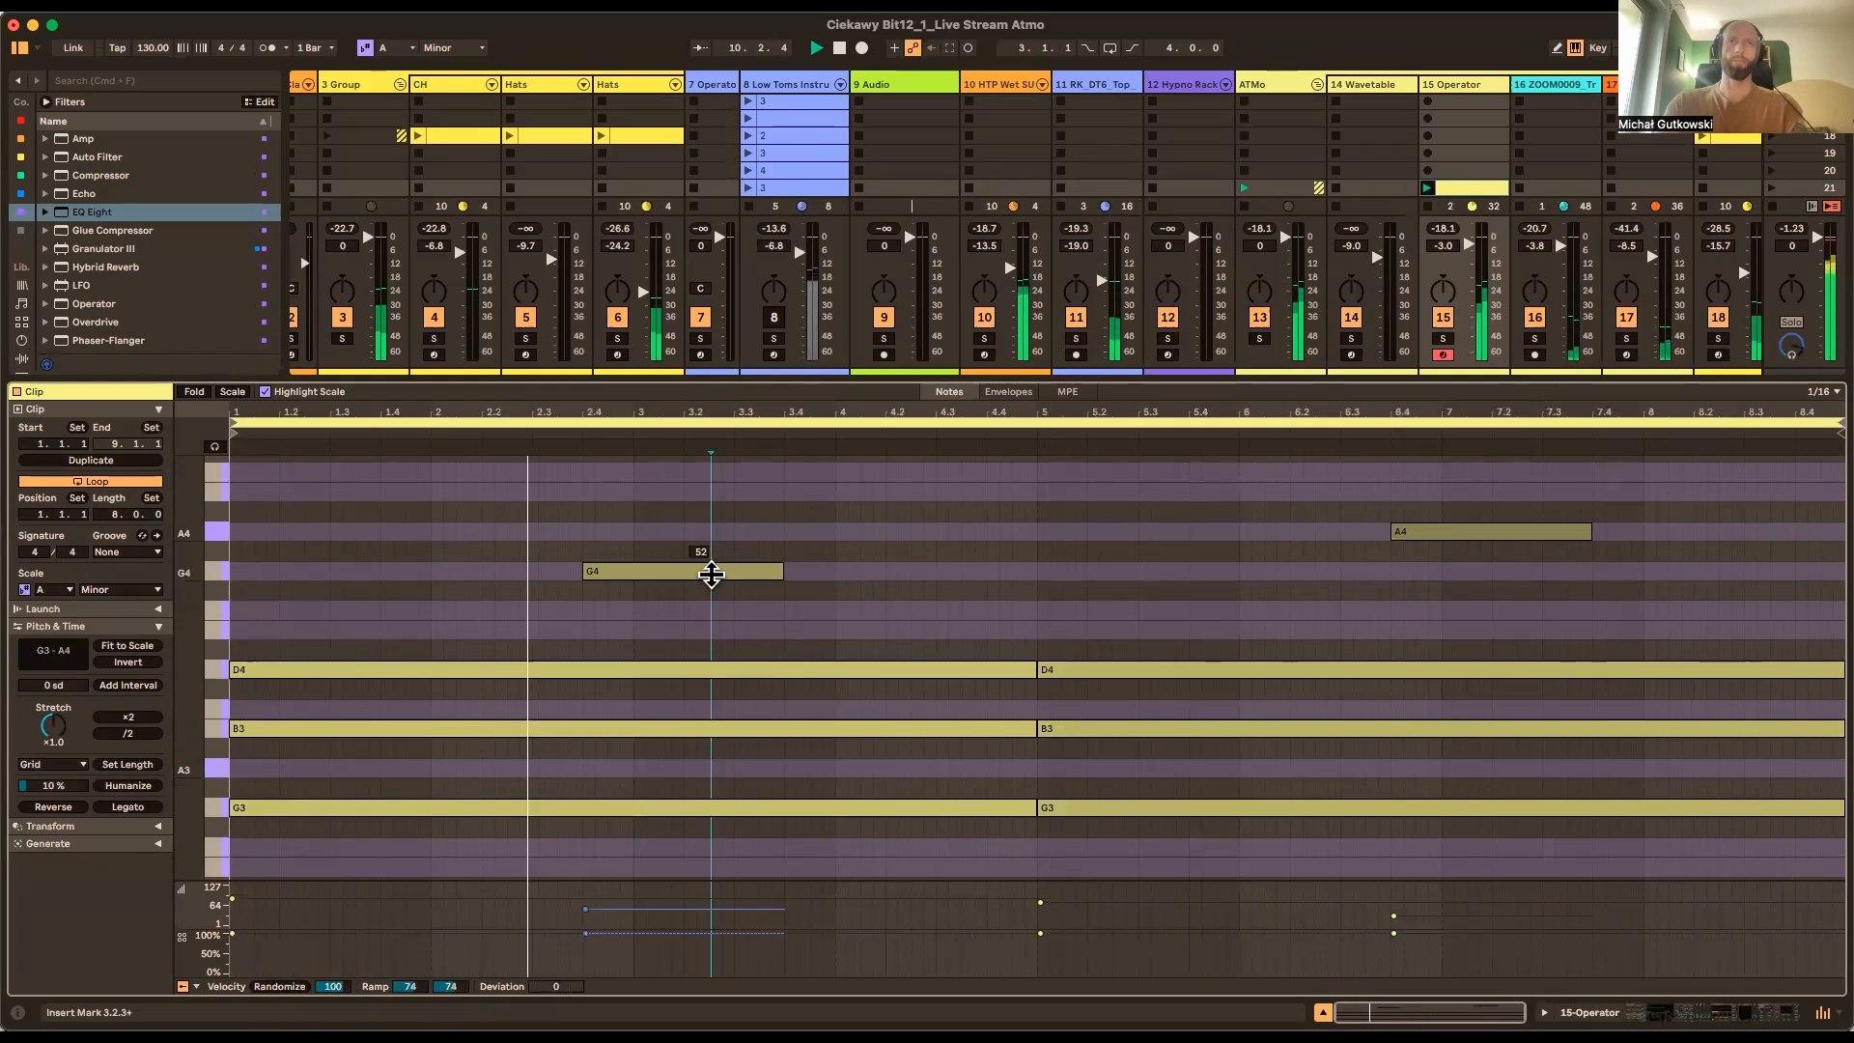
pyautogui.moveTo(711, 574); pyautogui.dragTo(715, 583)
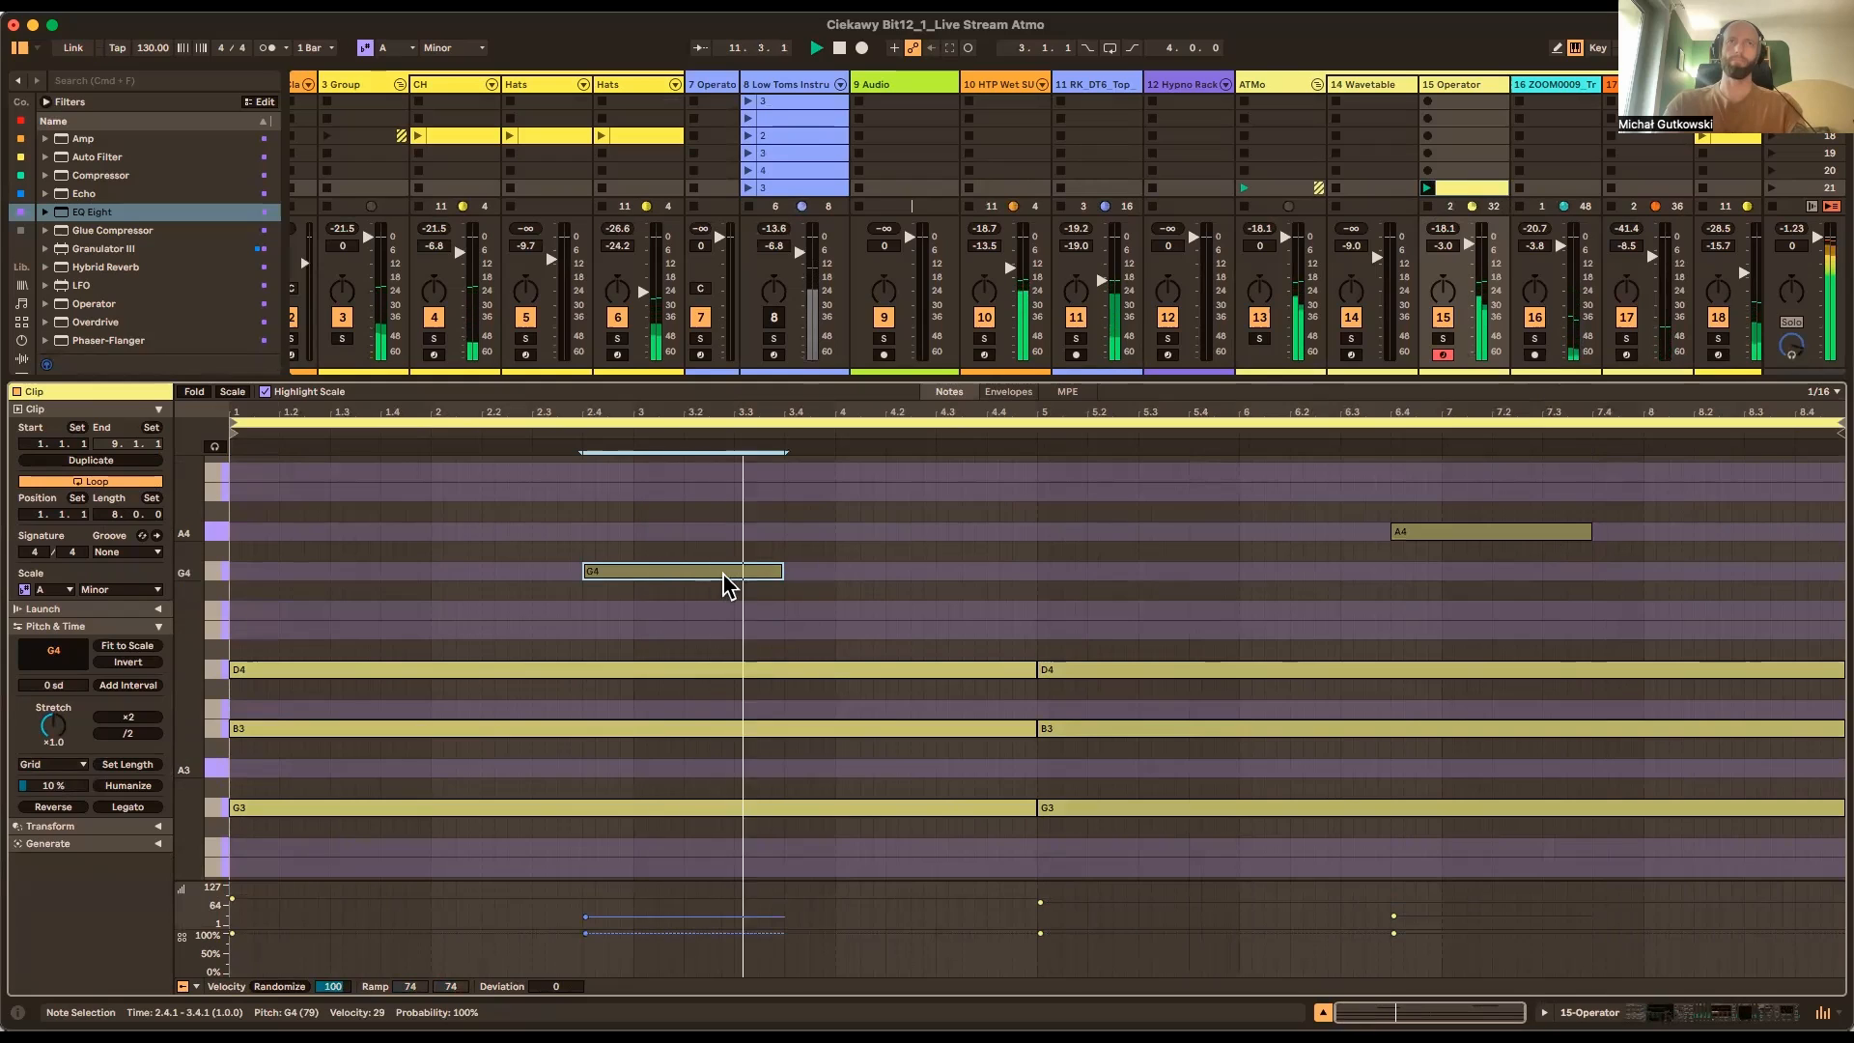
pyautogui.click(1453, 85)
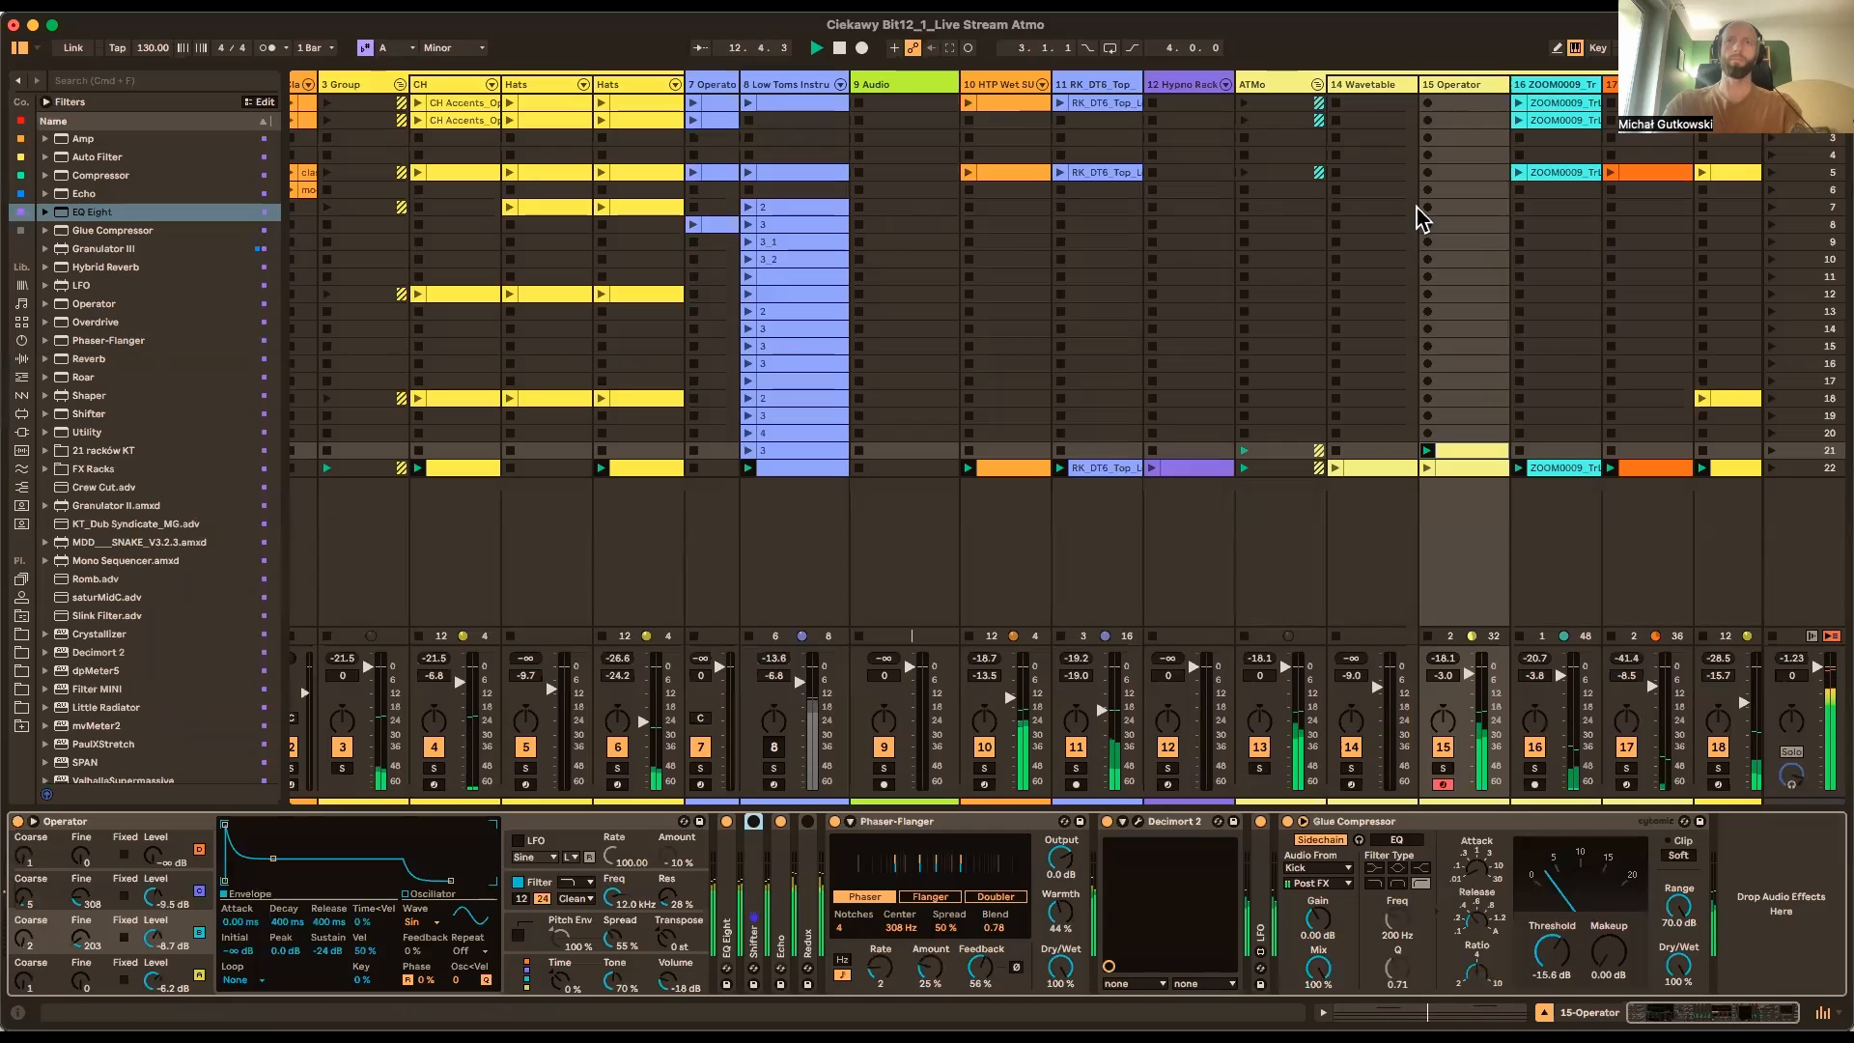
pyautogui.doubleClick(951, 816)
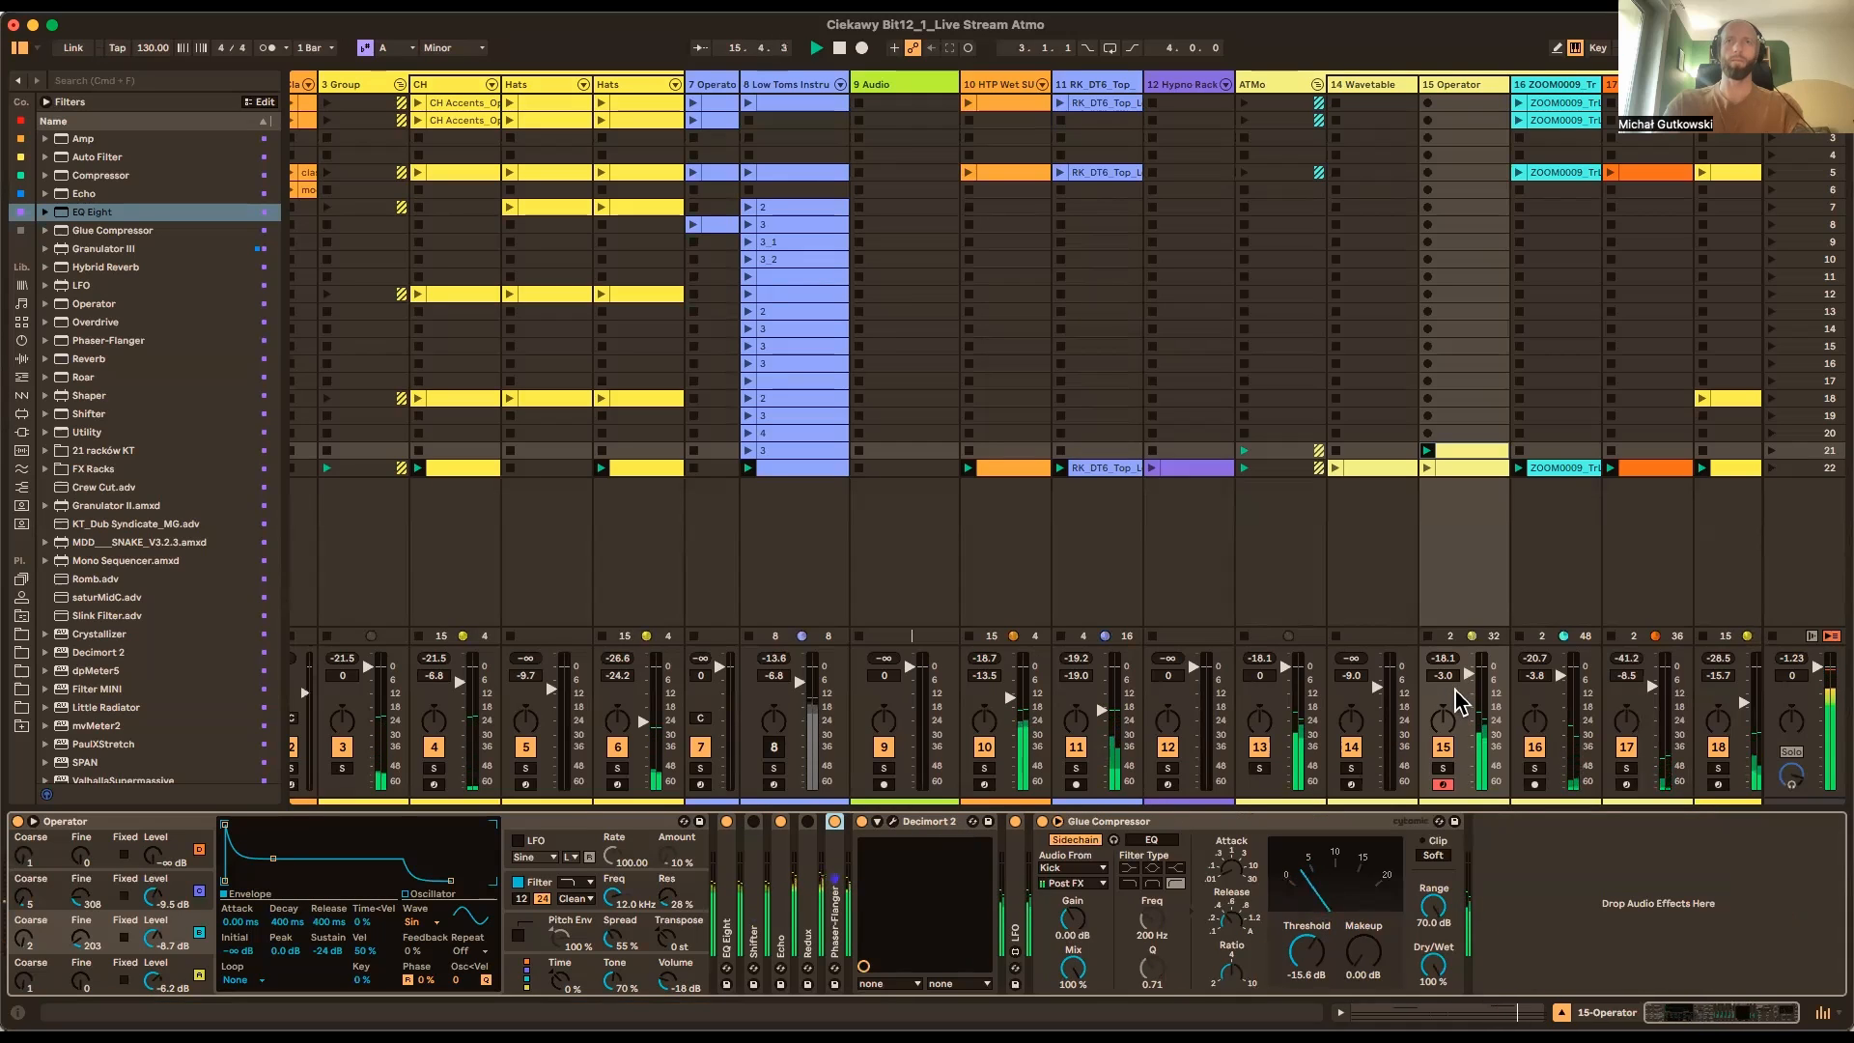
# Duplicate the Operator chord clip's contents to 16 bars and move the copied G4 note at 10.4 down to F4
pyautogui.click(1467, 451)
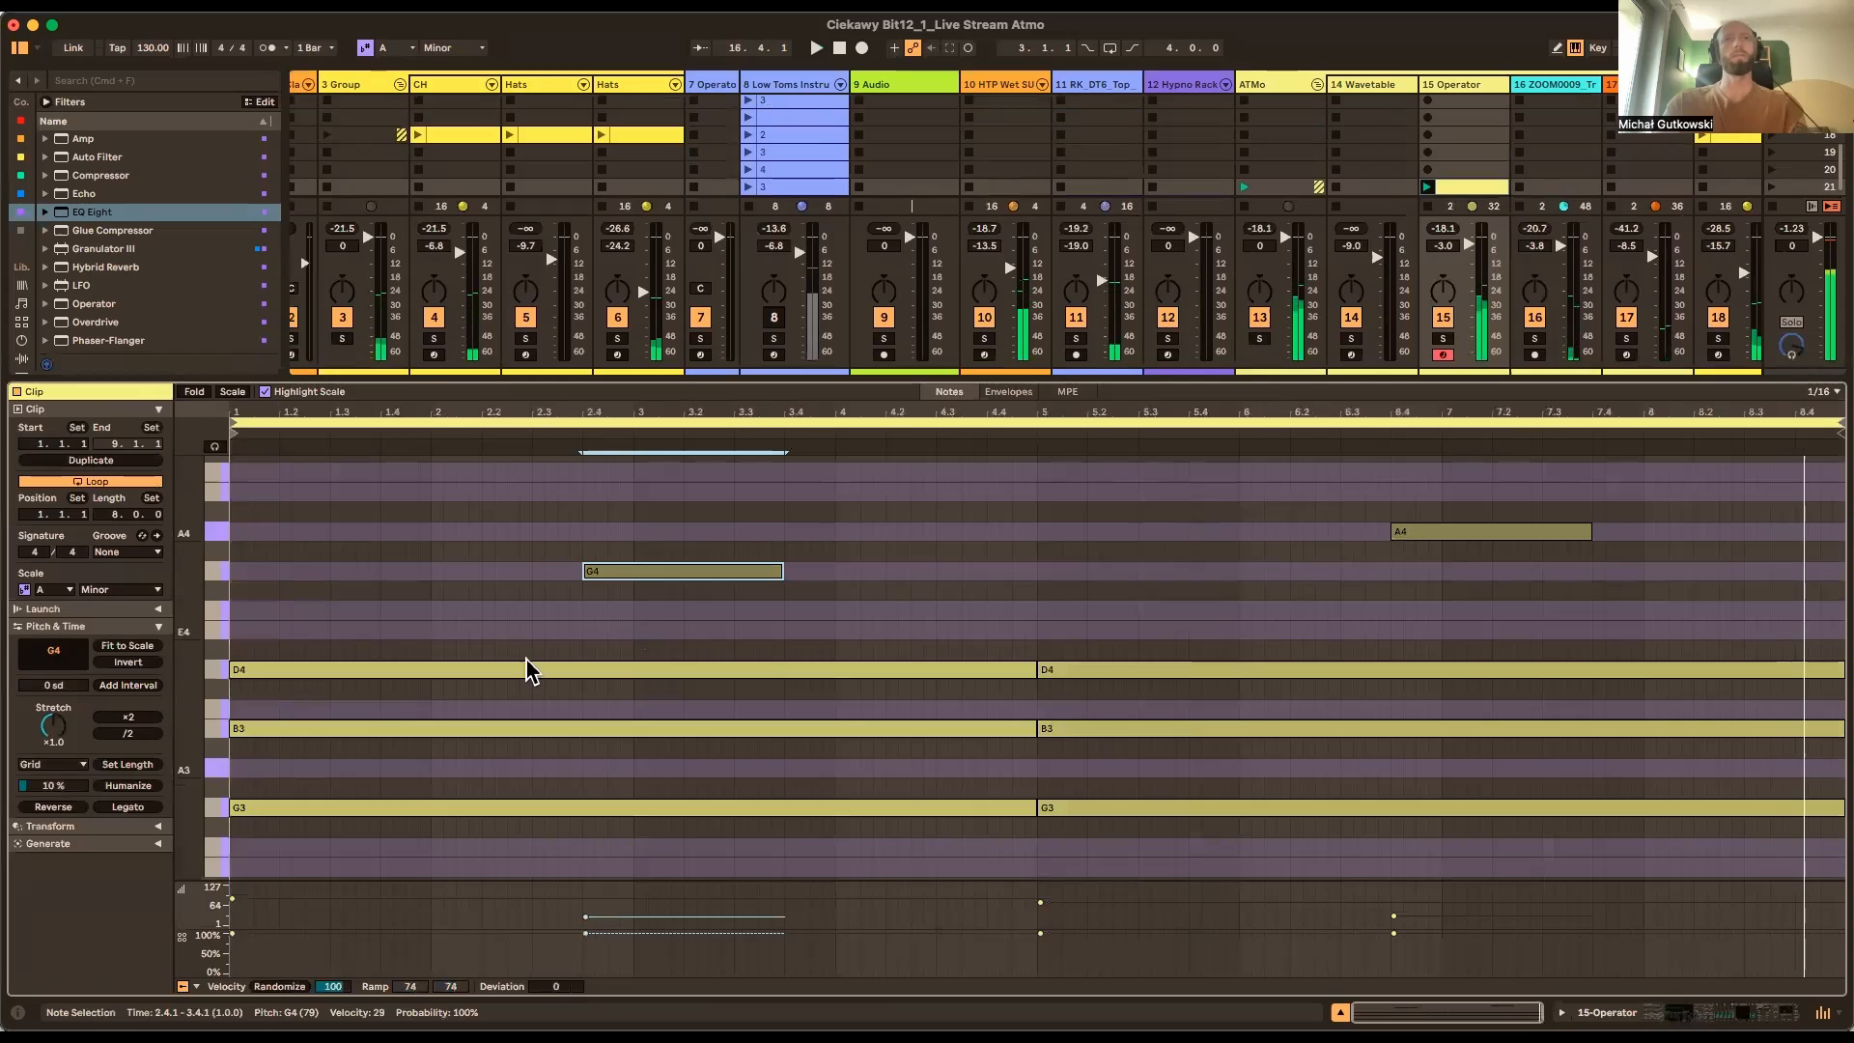
pyautogui.click(91, 459)
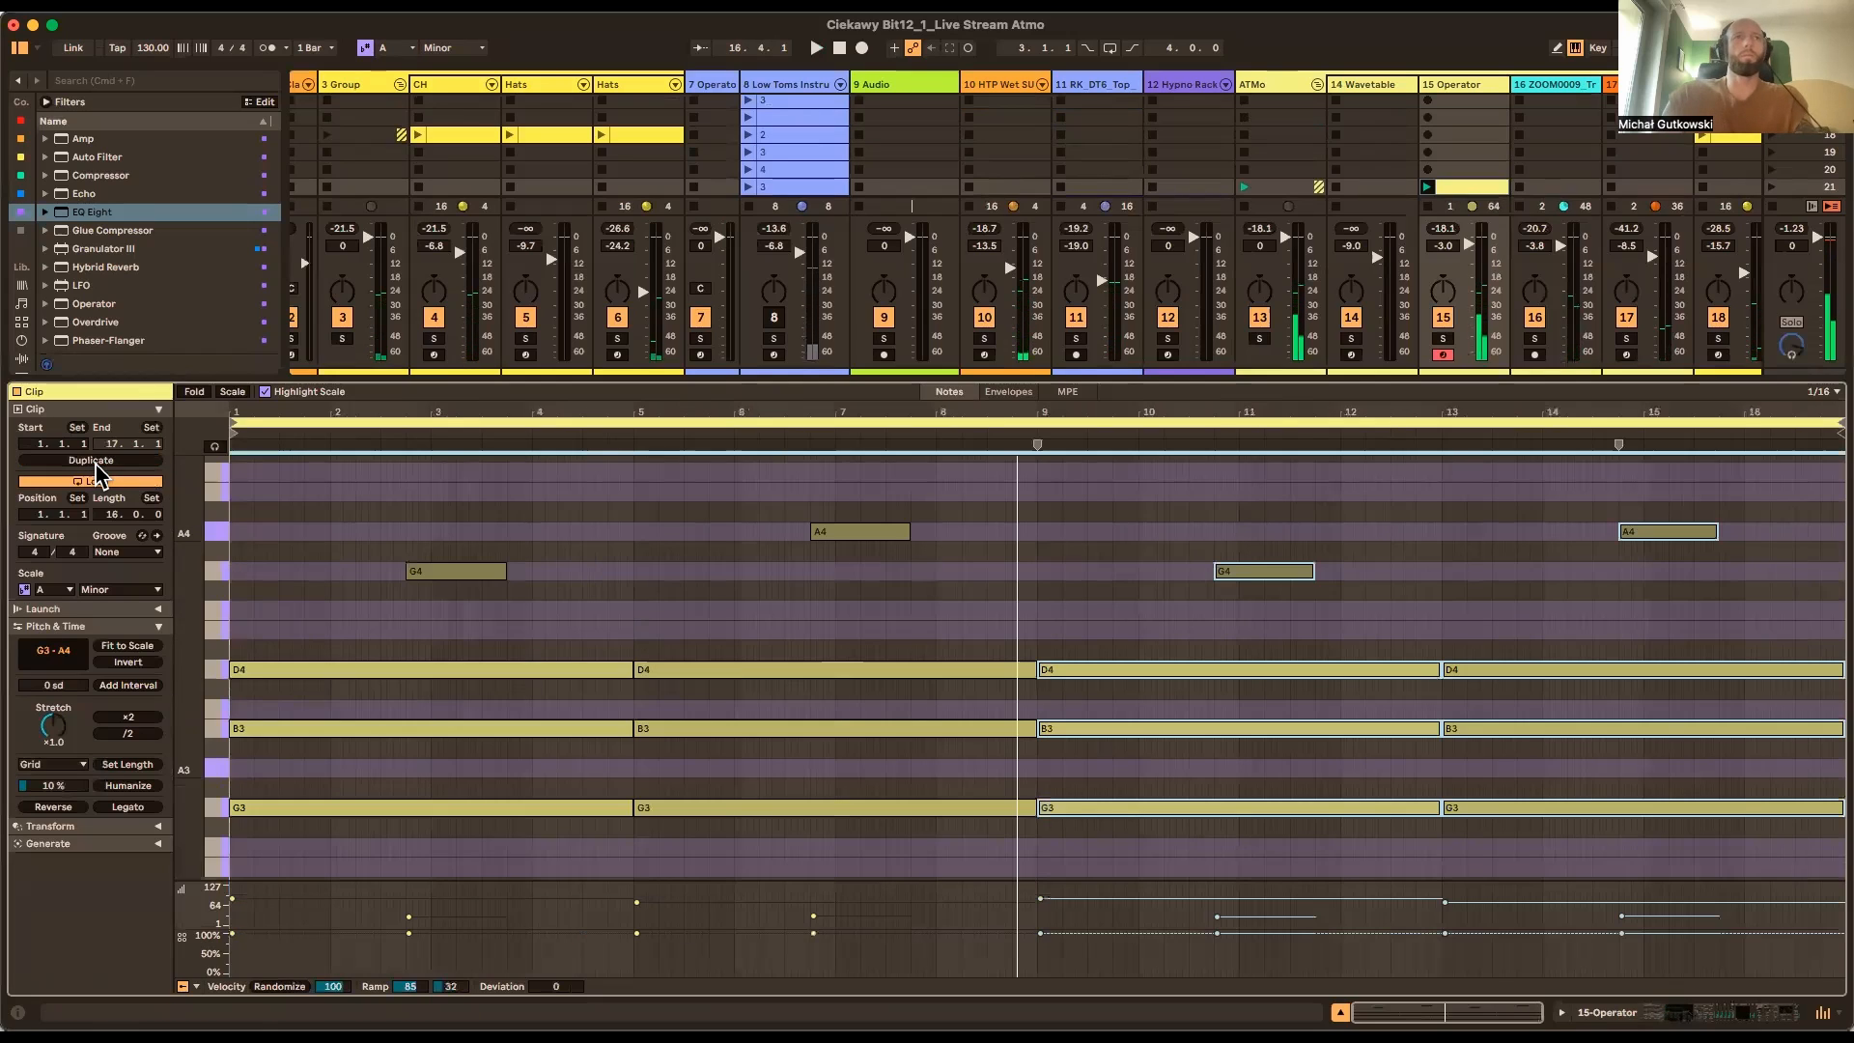
pyautogui.click(1405, 582)
pyautogui.moveTo(1305, 577); pyautogui.dragTo(1304, 616)
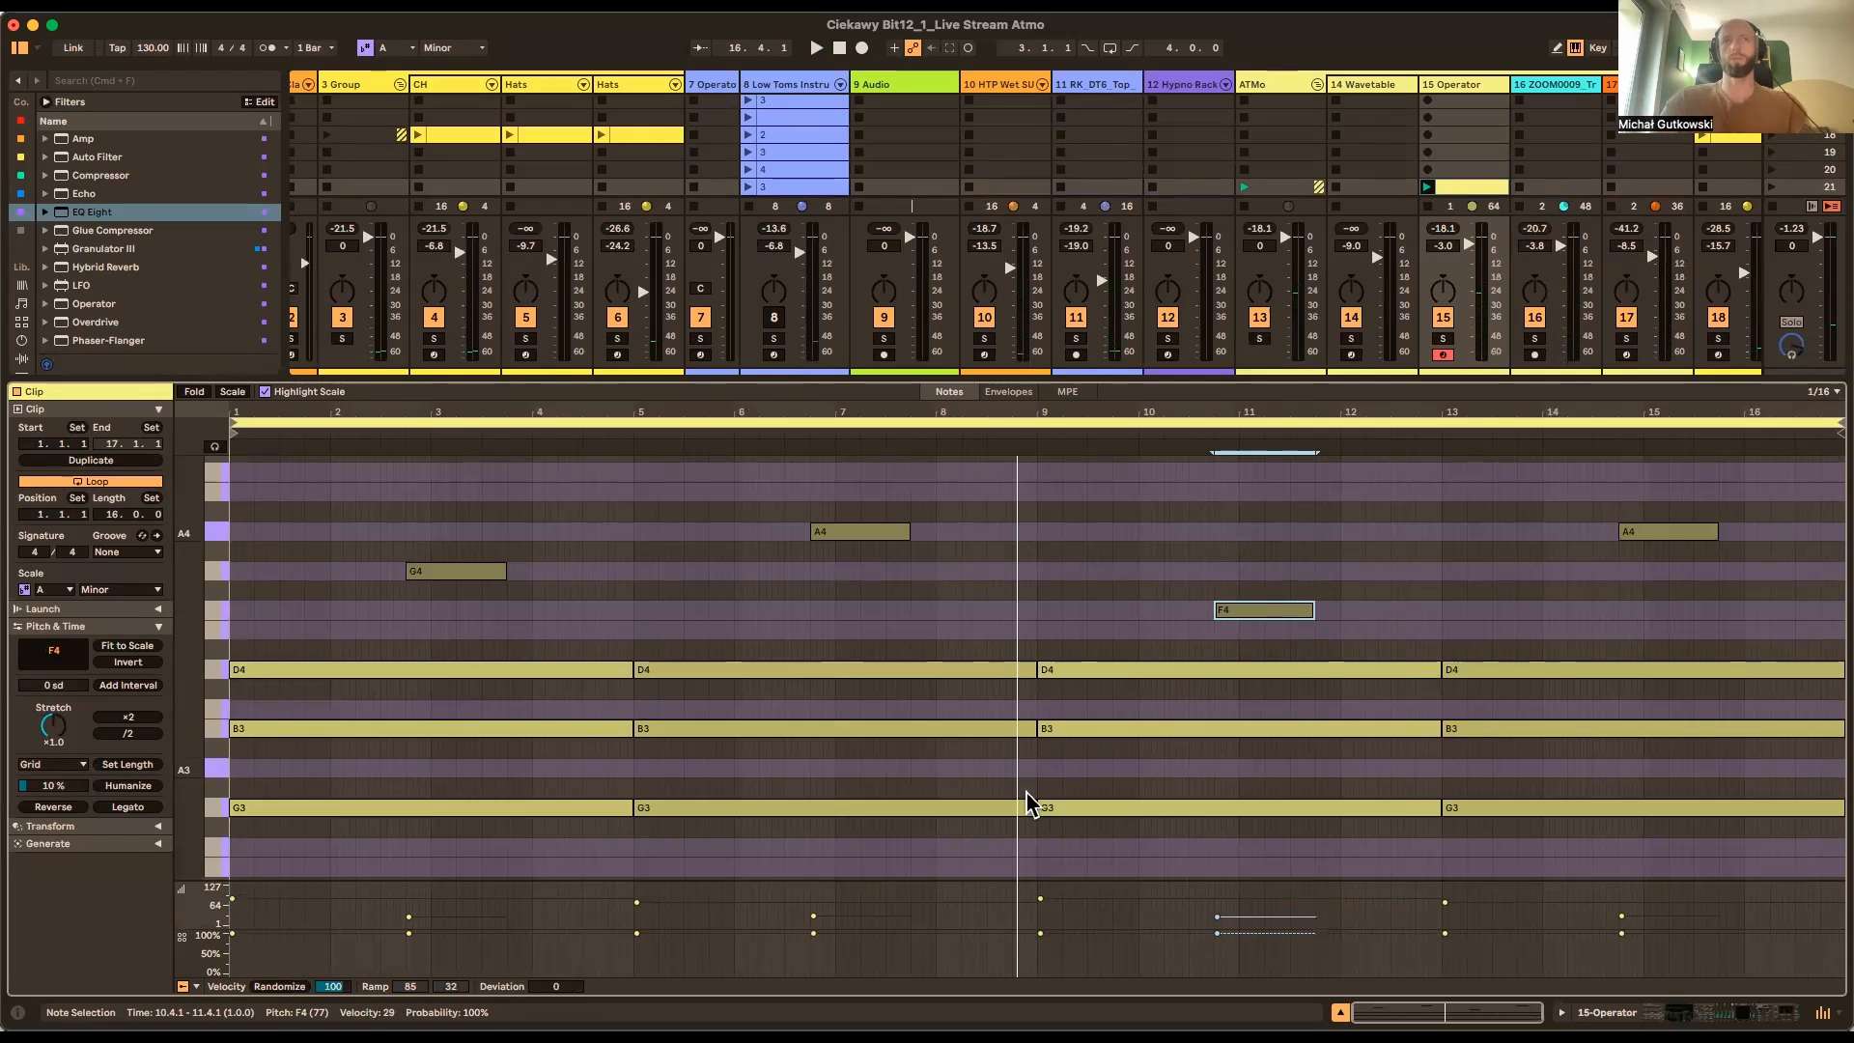
# Shrink the velocity lane and the clip editor's height so the session grid is shown down to scene 22
pyautogui.moveTo(215, 879); pyautogui.dragTo(216, 908)
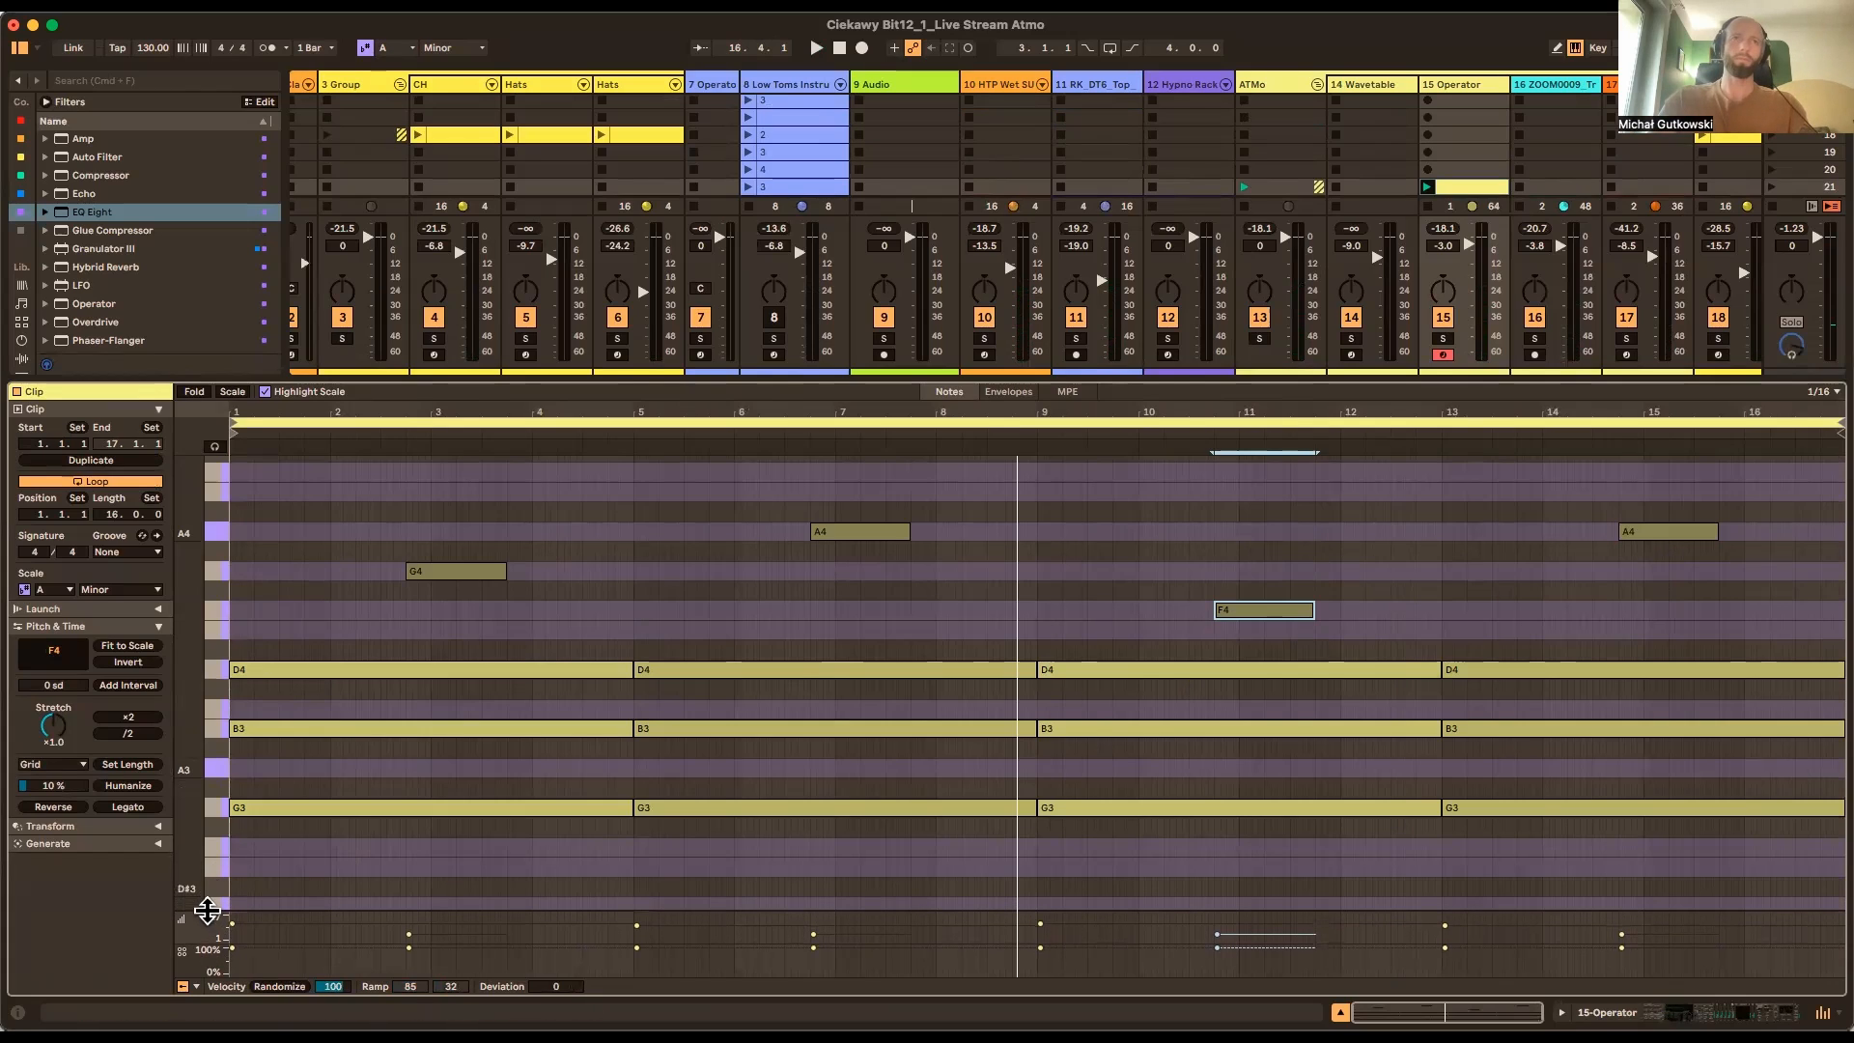
pyautogui.scroll(-3, 524, 777)
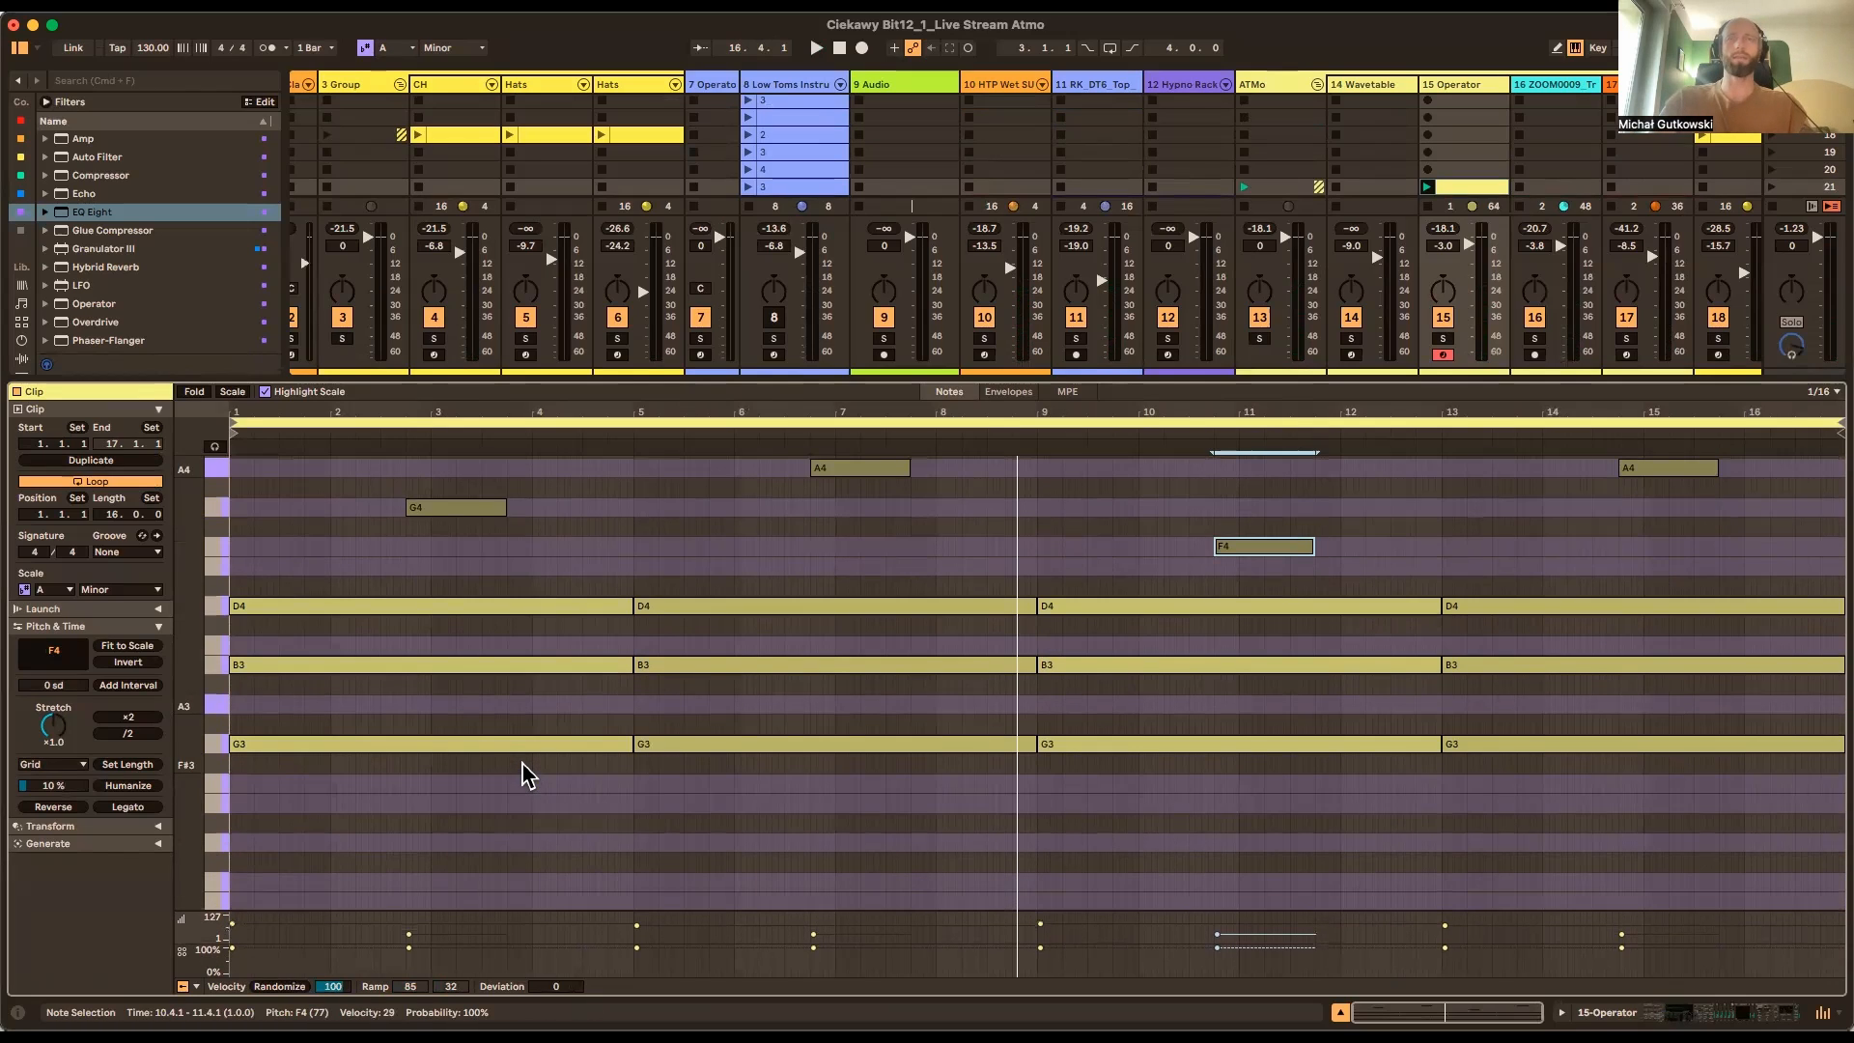
pyautogui.moveTo(850, 377); pyautogui.dragTo(863, 593)
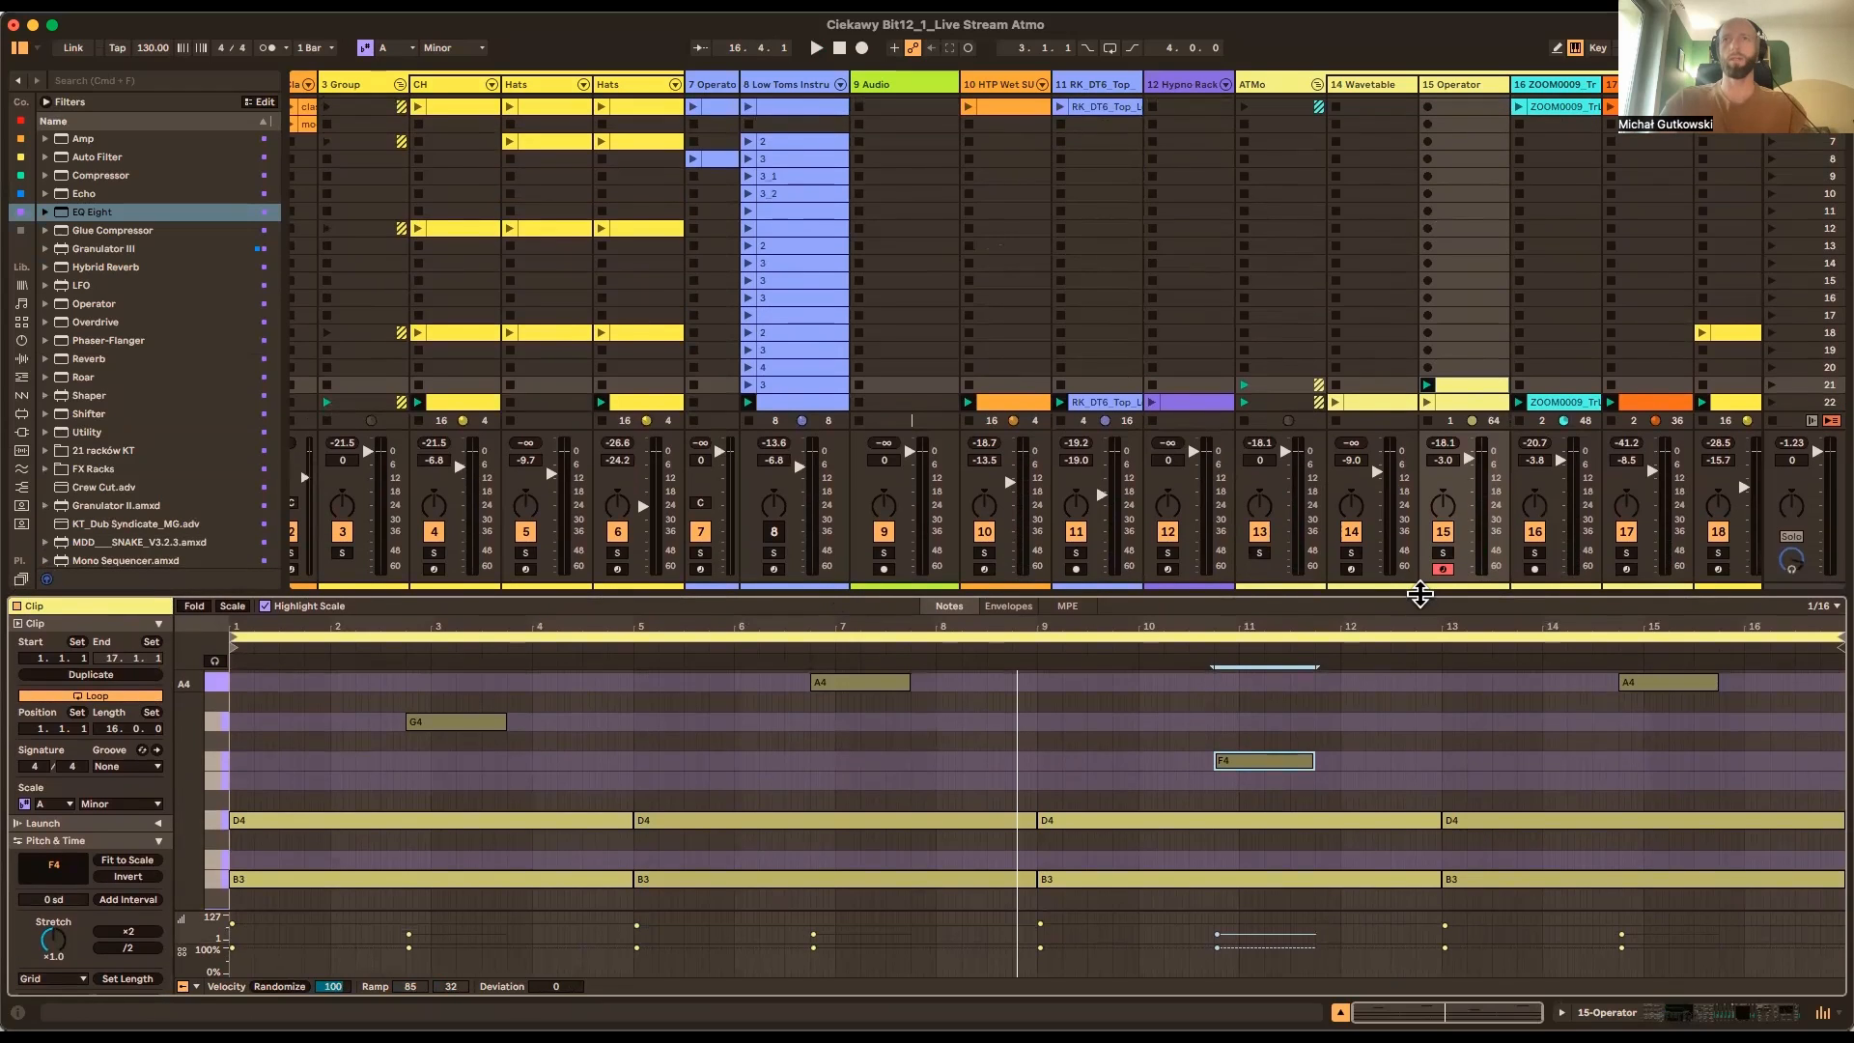
pyautogui.moveTo(1424, 594); pyautogui.dragTo(1383, 676)
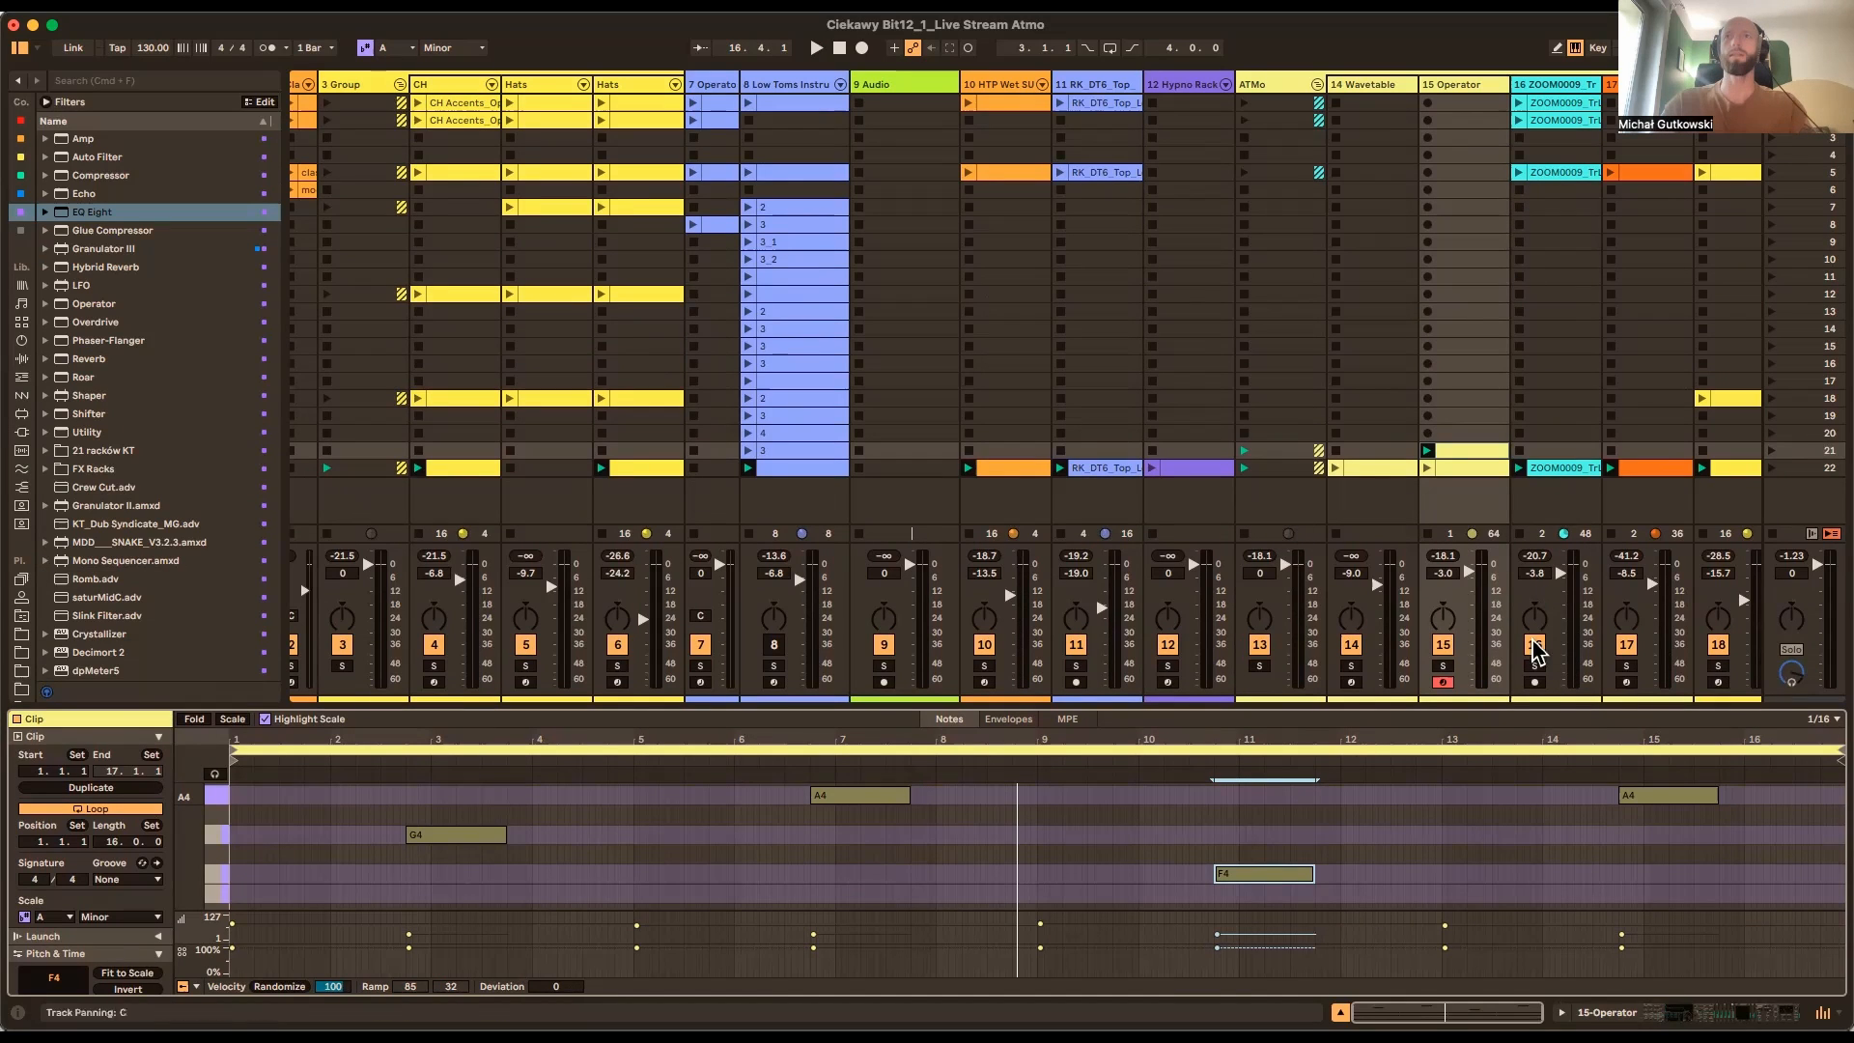
# Audition tracks 16 and 17 in solo one after the other, examining the KT_TXTR_Operator clip in scene 22
pyautogui.click(1534, 666)
pyautogui.press('space')
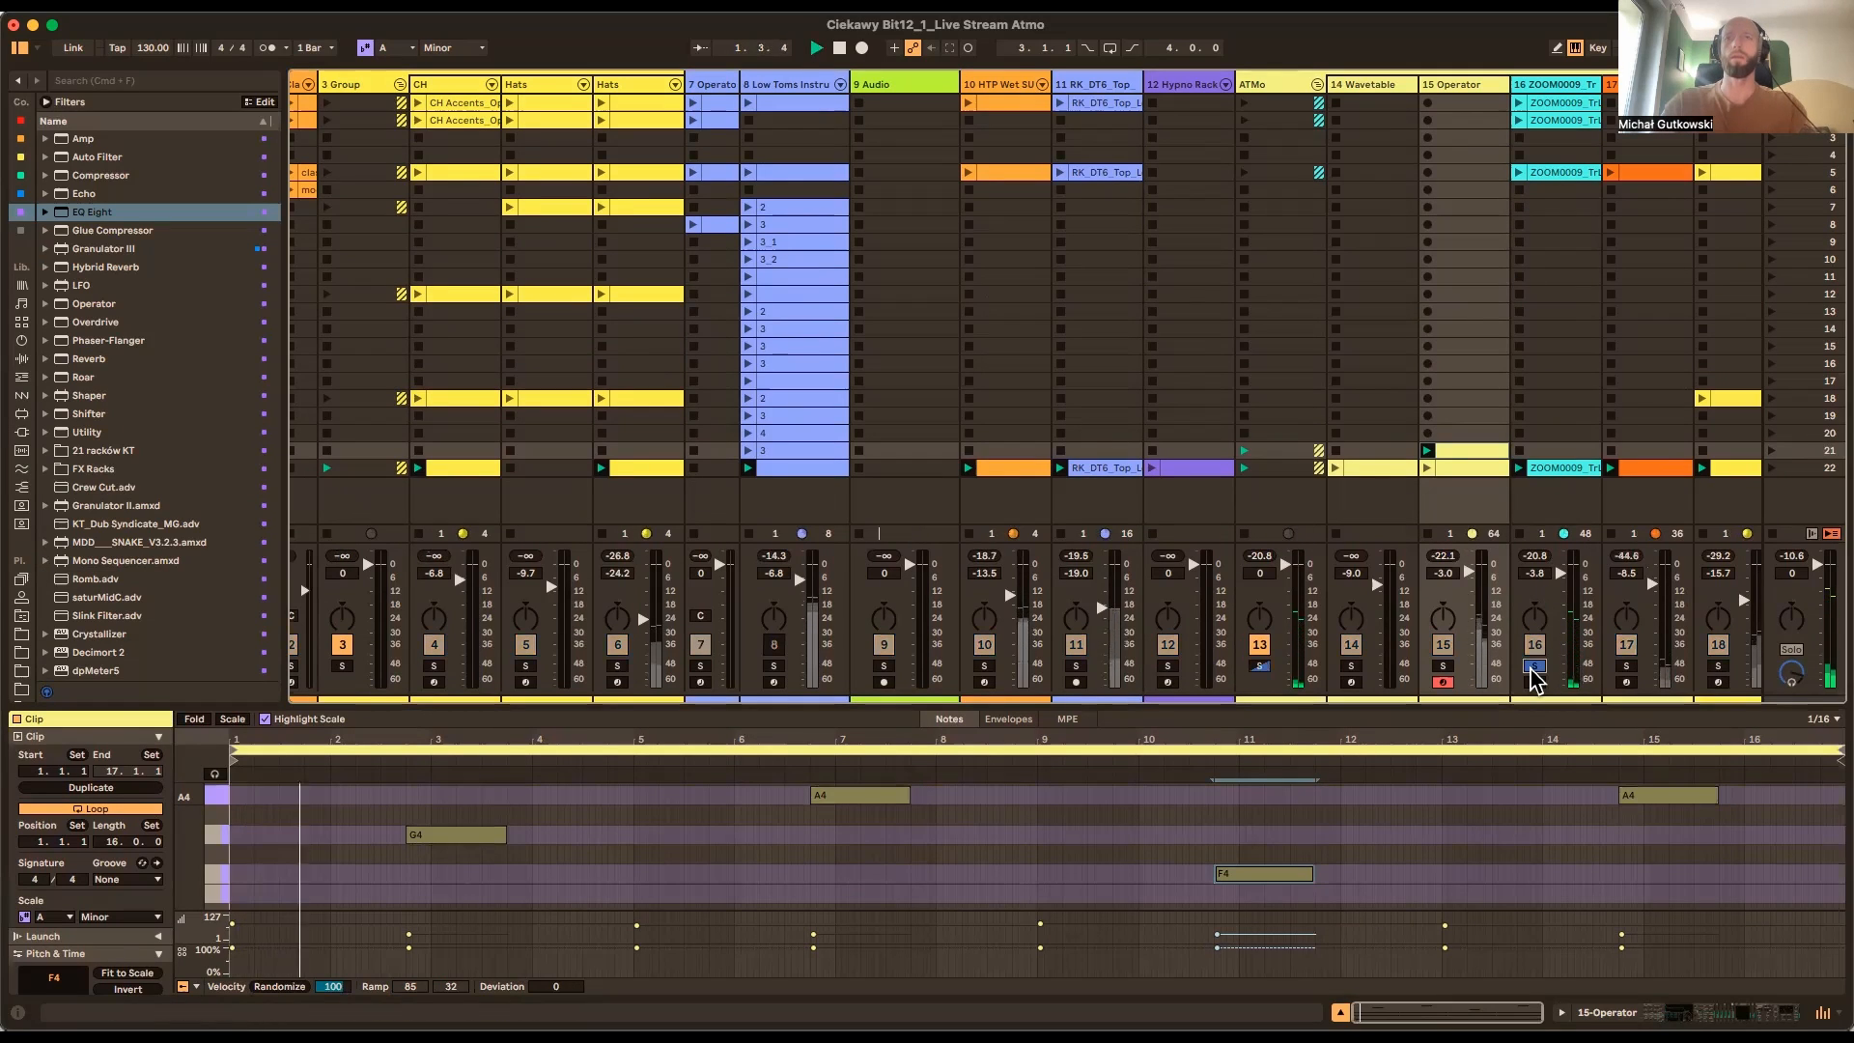
pyautogui.click(1534, 666)
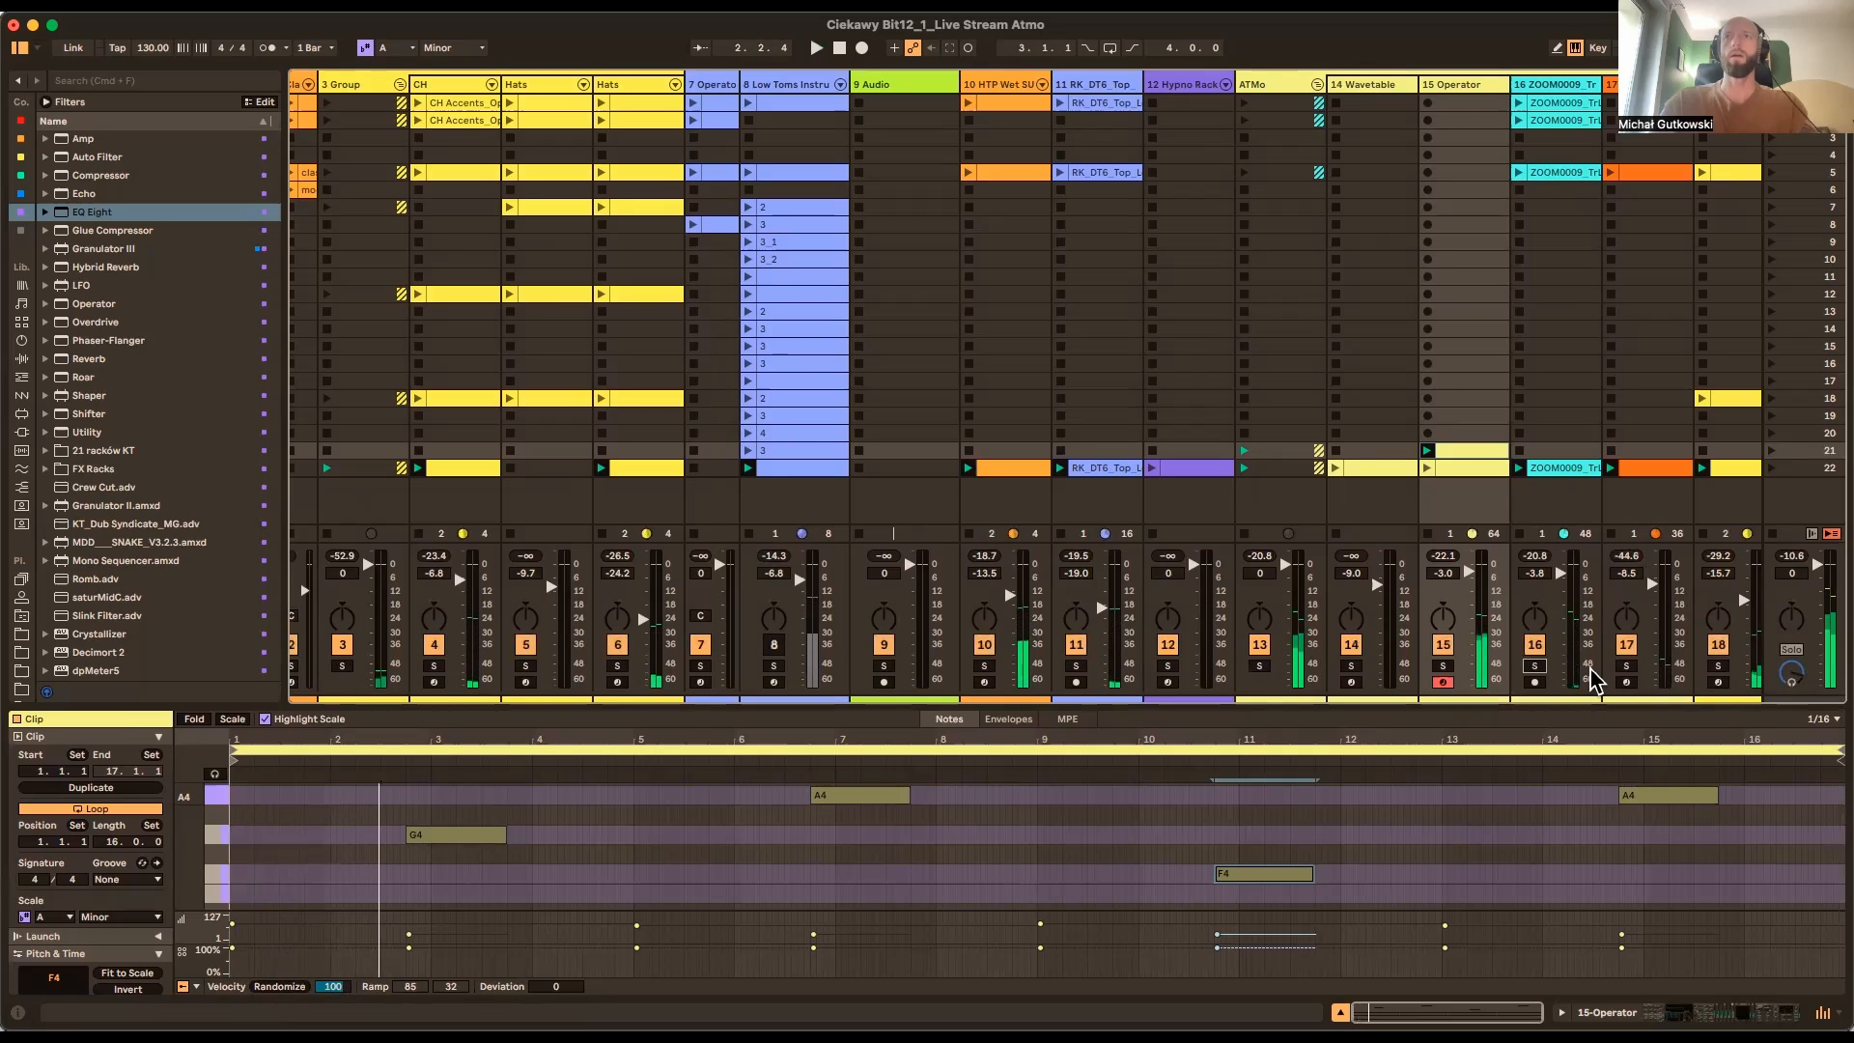
pyautogui.click(1626, 666)
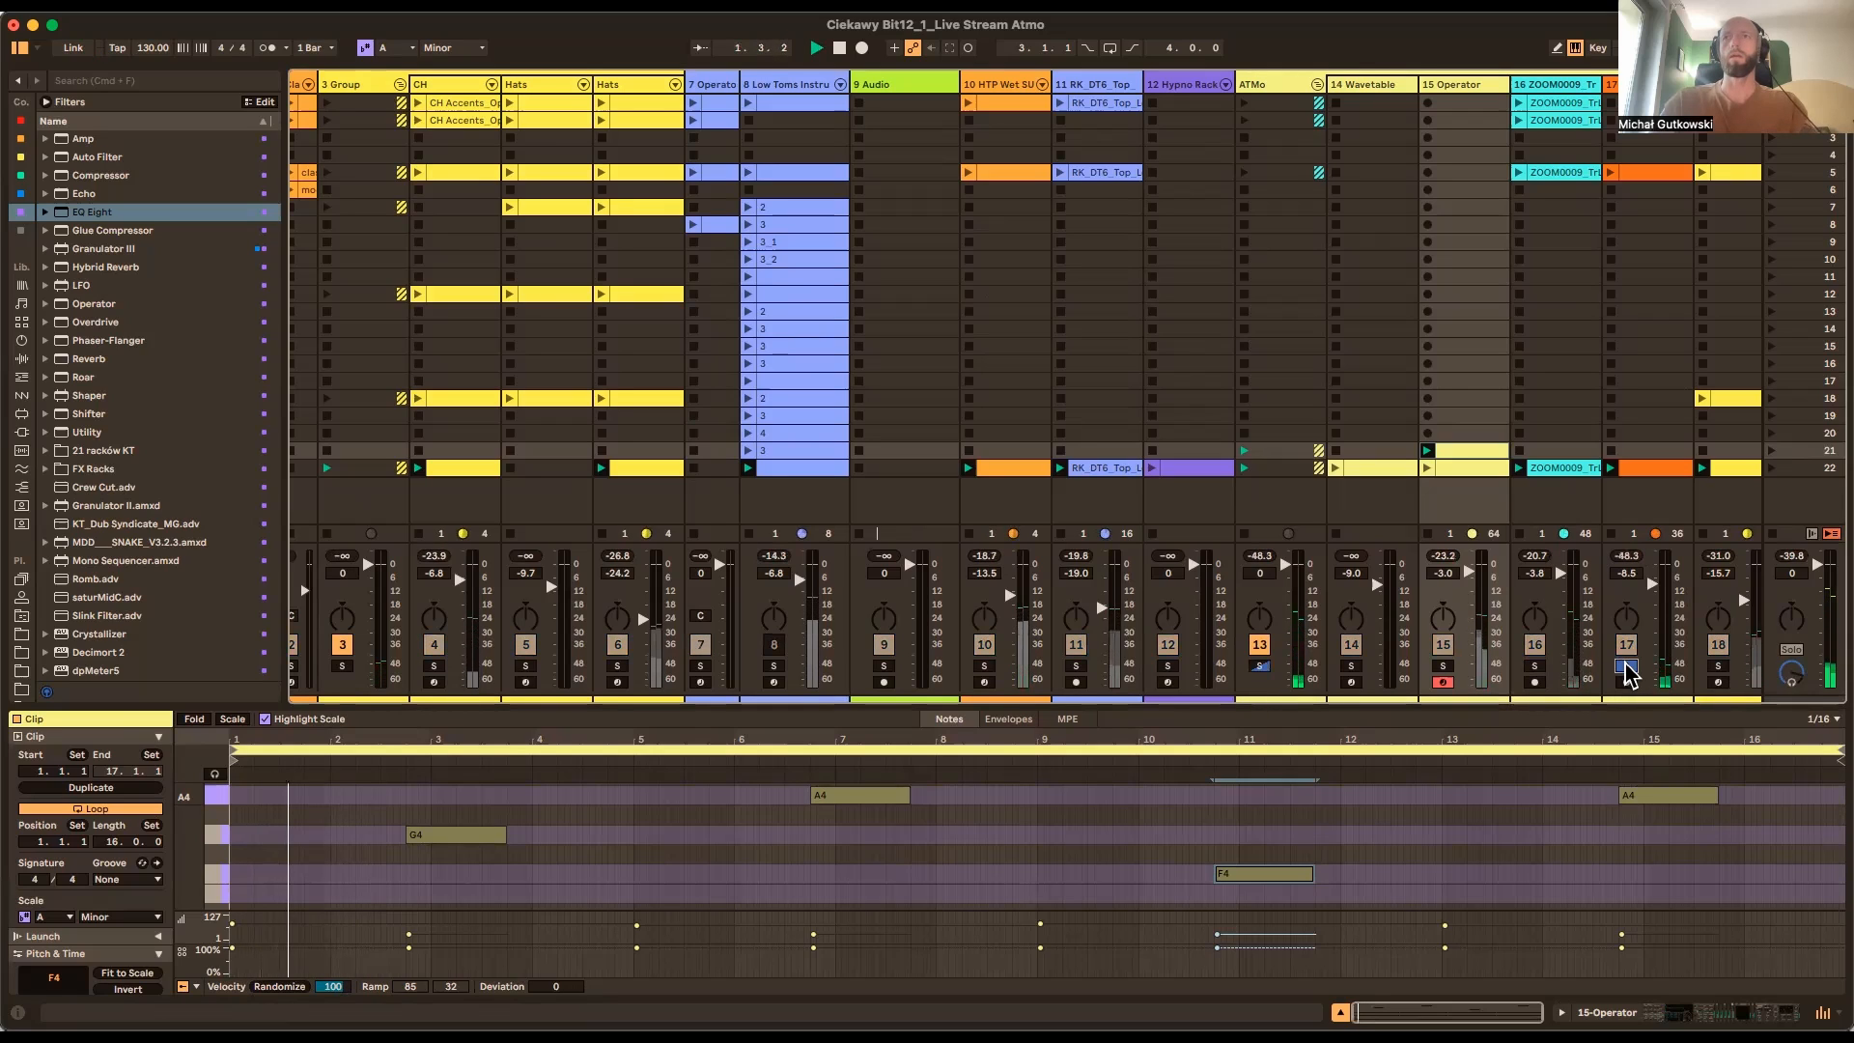
pyautogui.click(1632, 485)
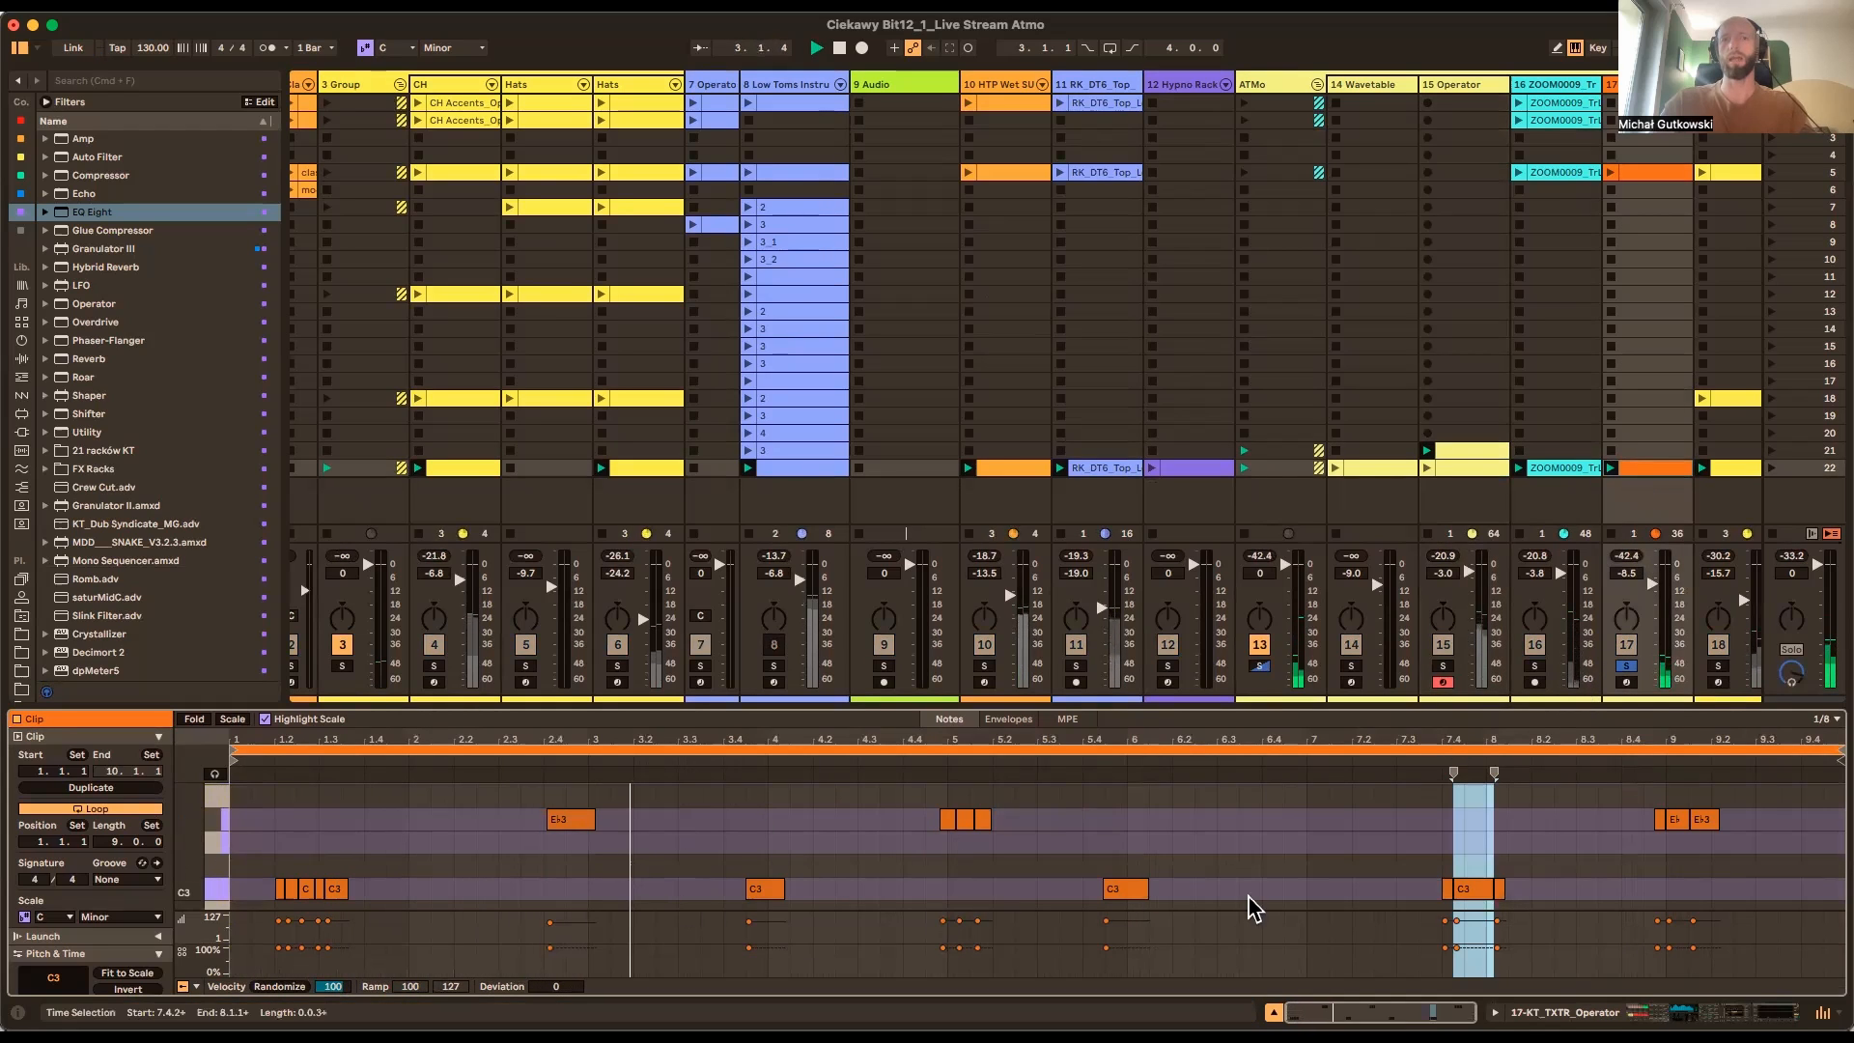
pyautogui.click(1626, 666)
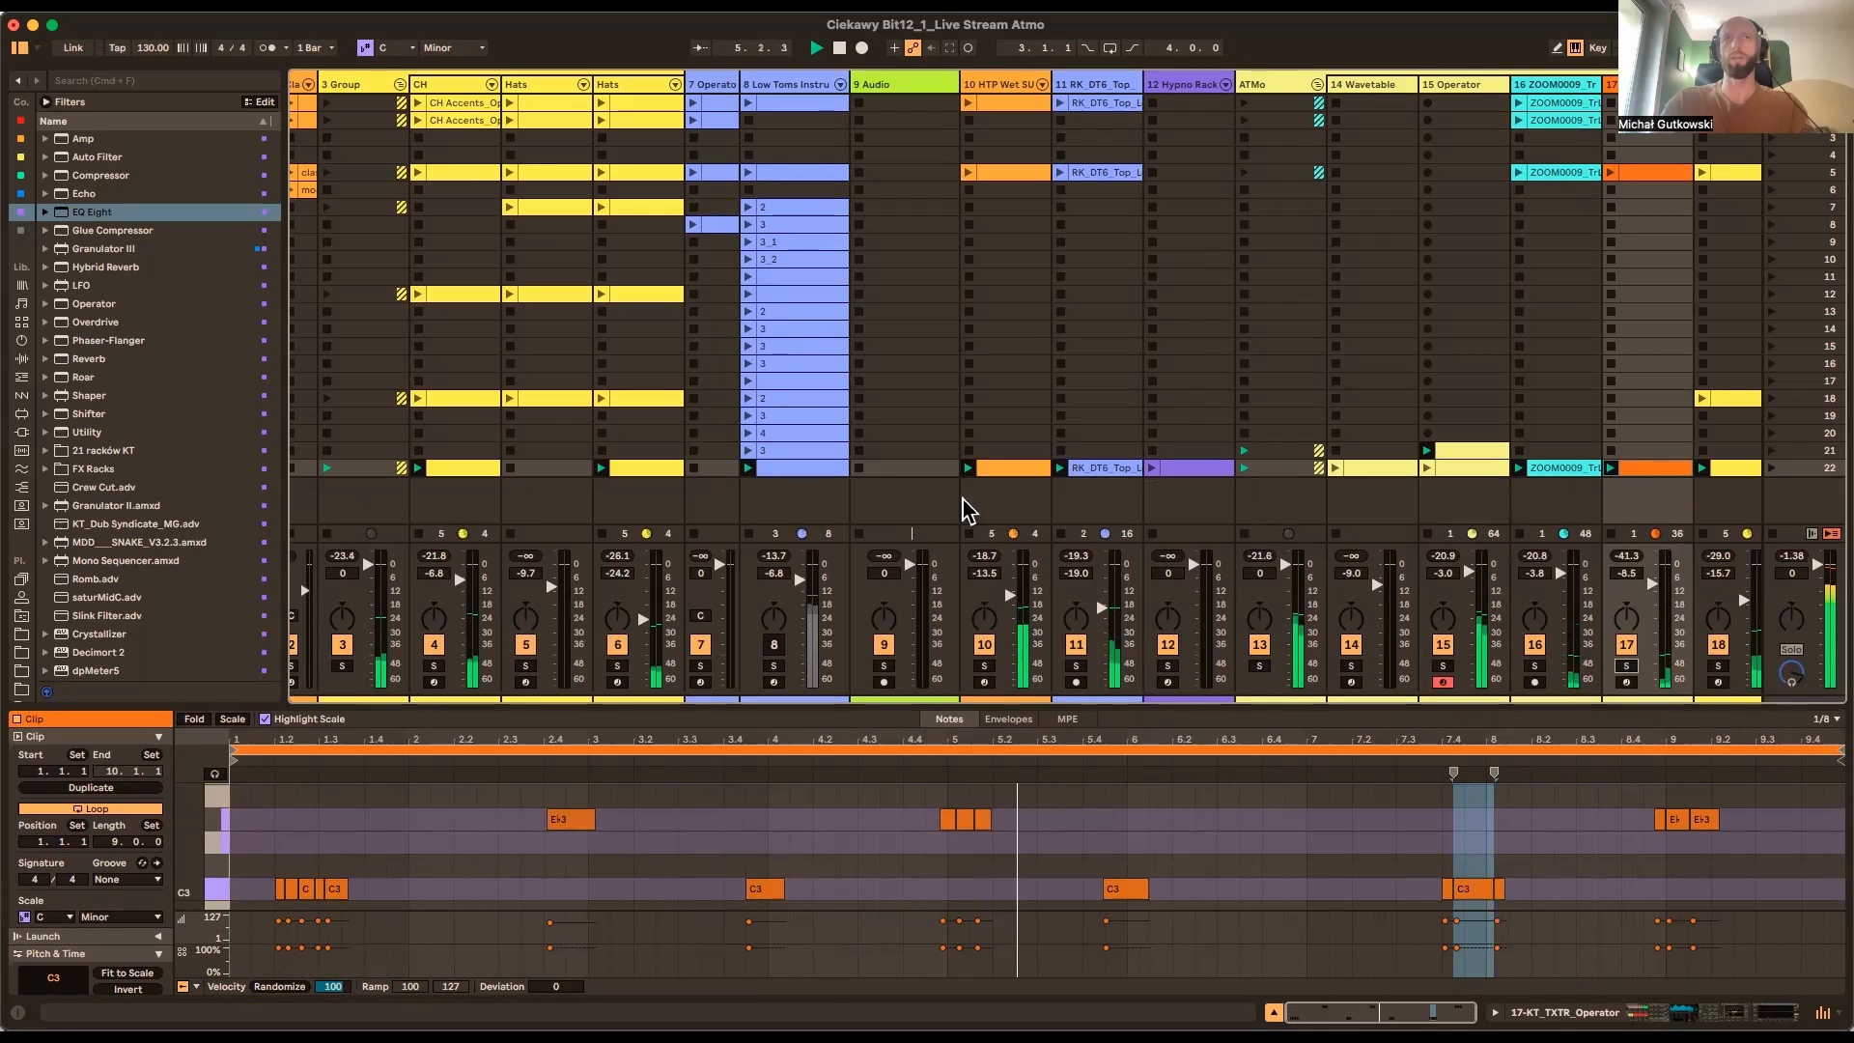
# Stop the clips playing on the KT_TXTR_Operator and RK_DT6_Top tracks while the rest of the scene keeps playing
pyautogui.hscroll(-2, 743, 515)
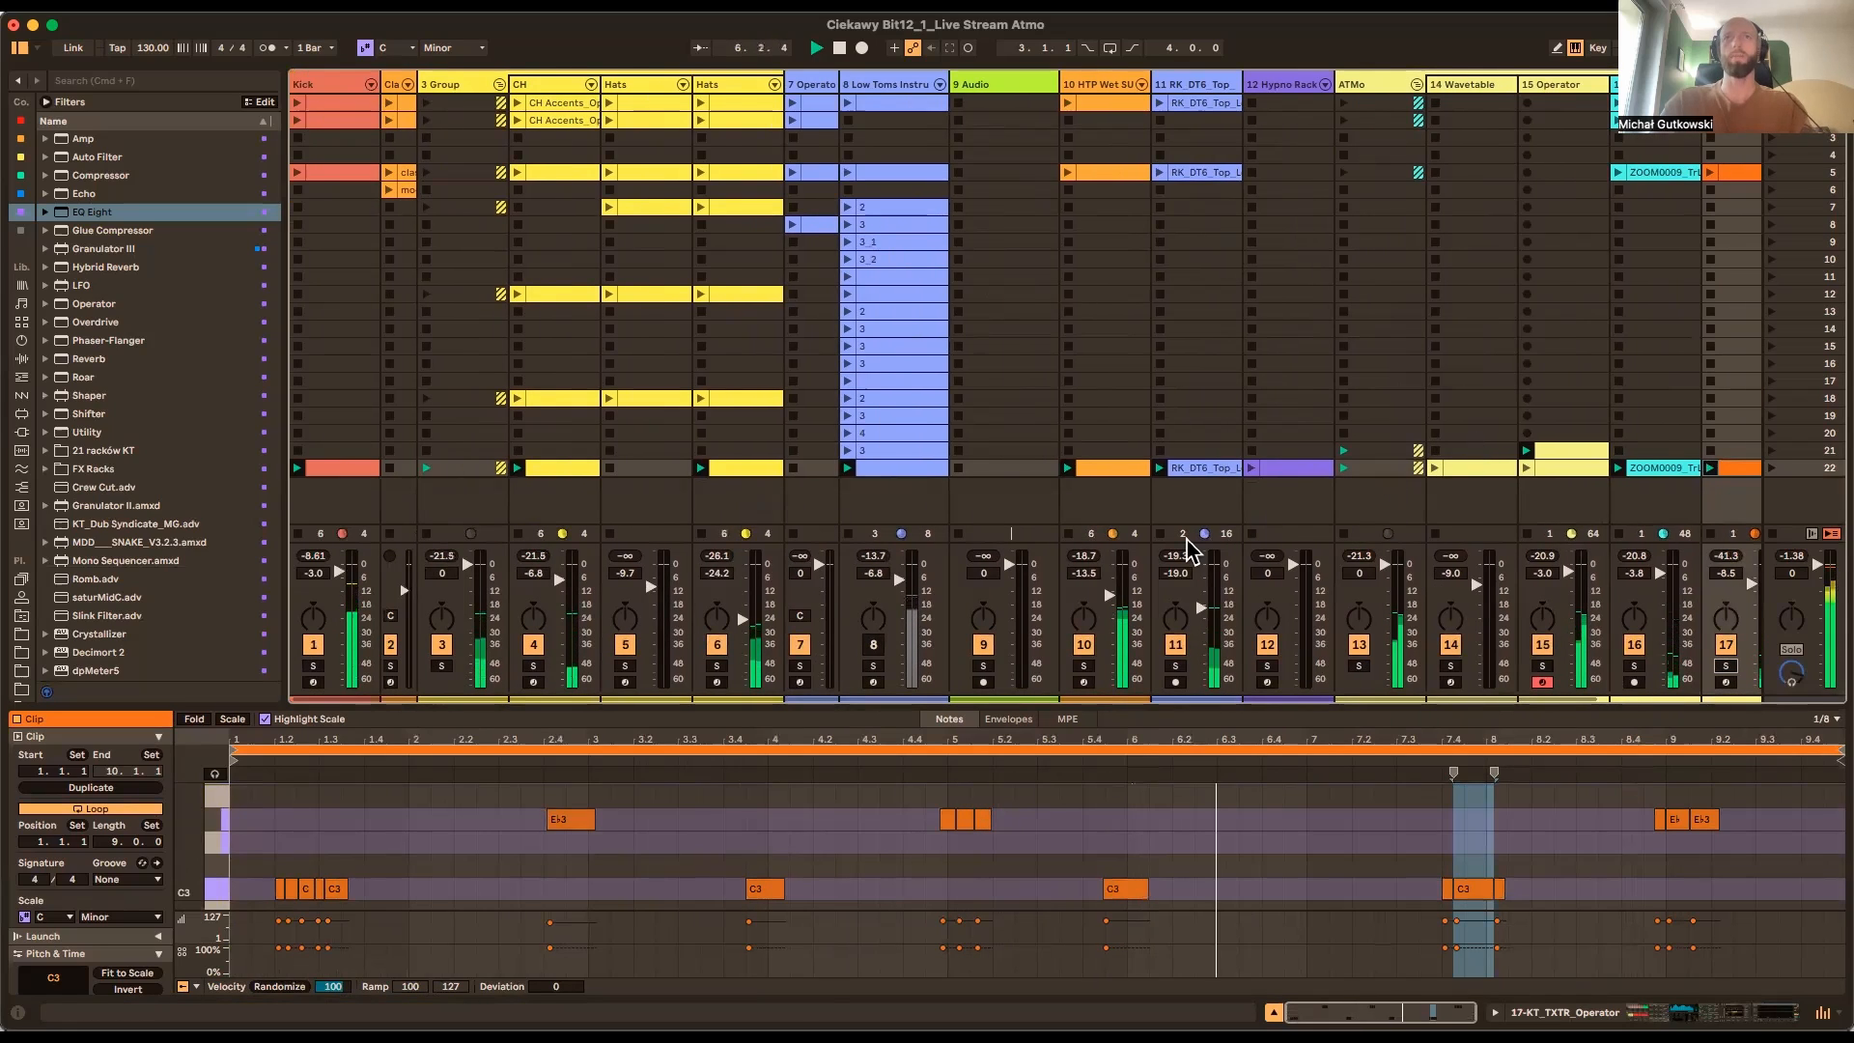
pyautogui.hscroll(-1, 1071, 528)
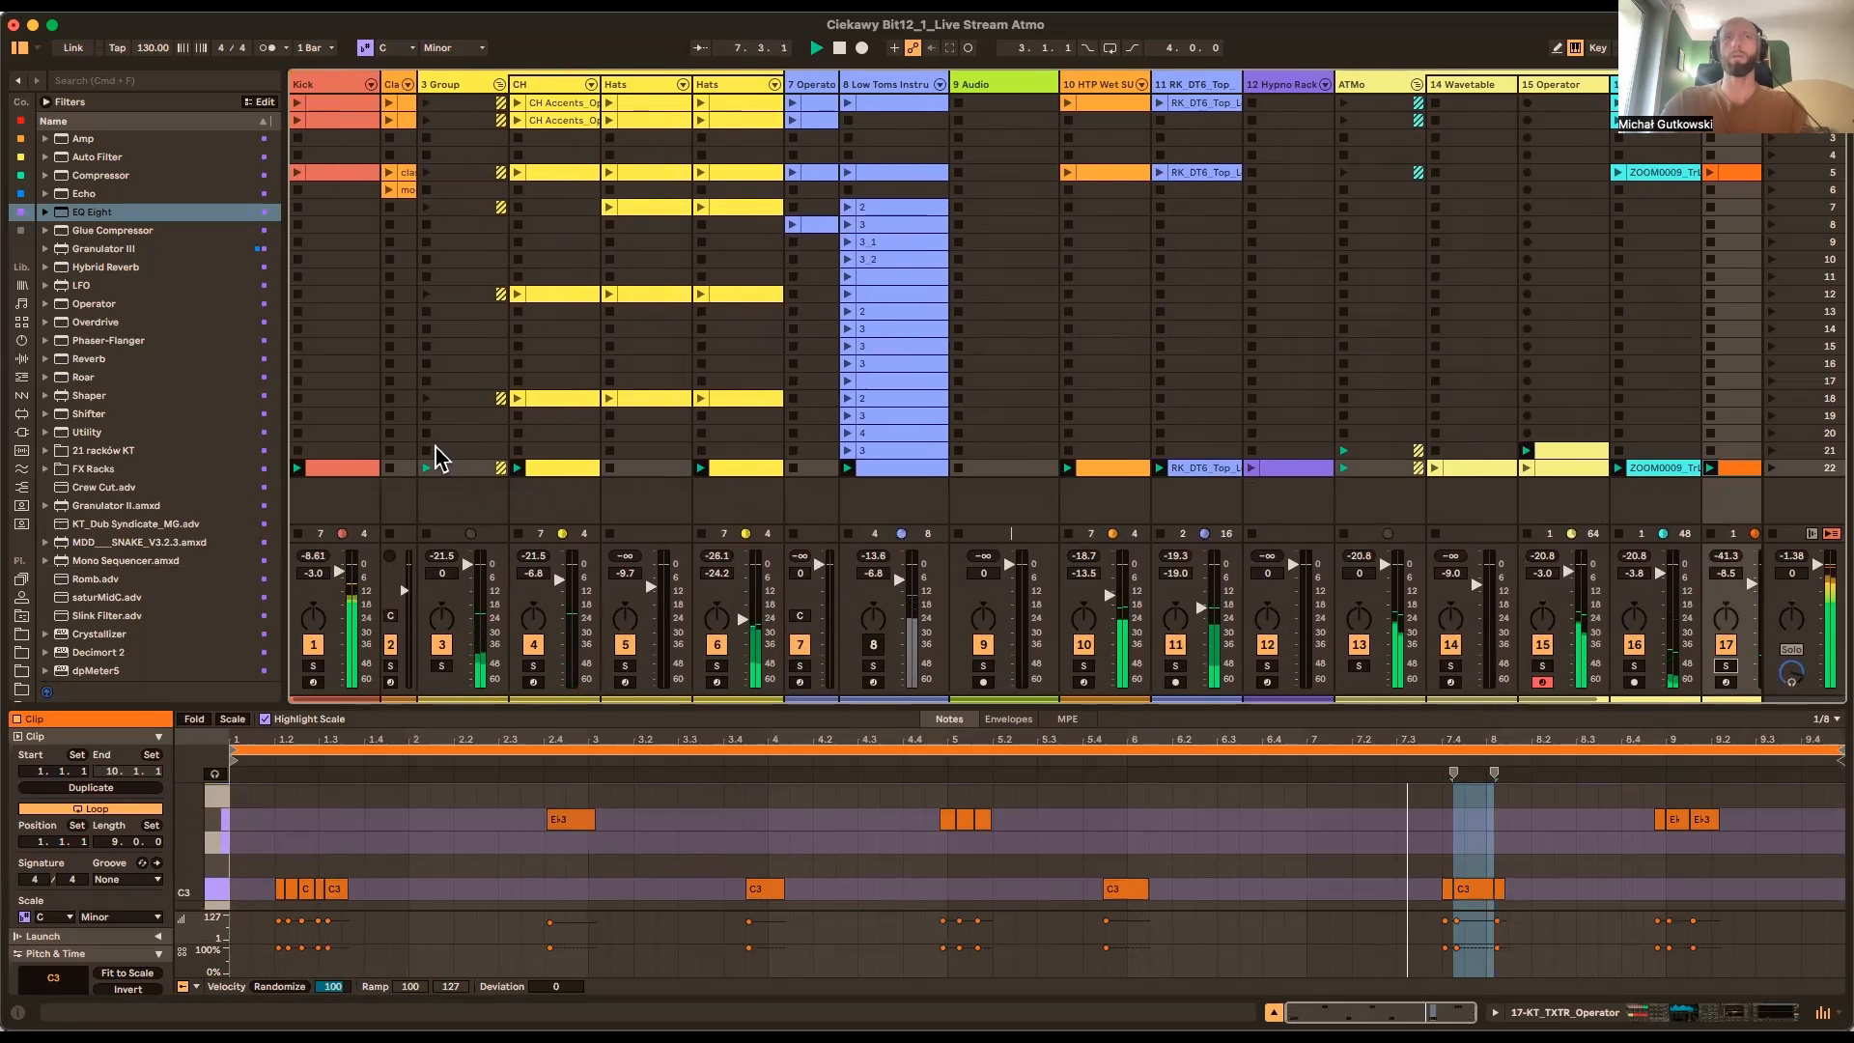
pyautogui.hscroll(3, 1516, 464)
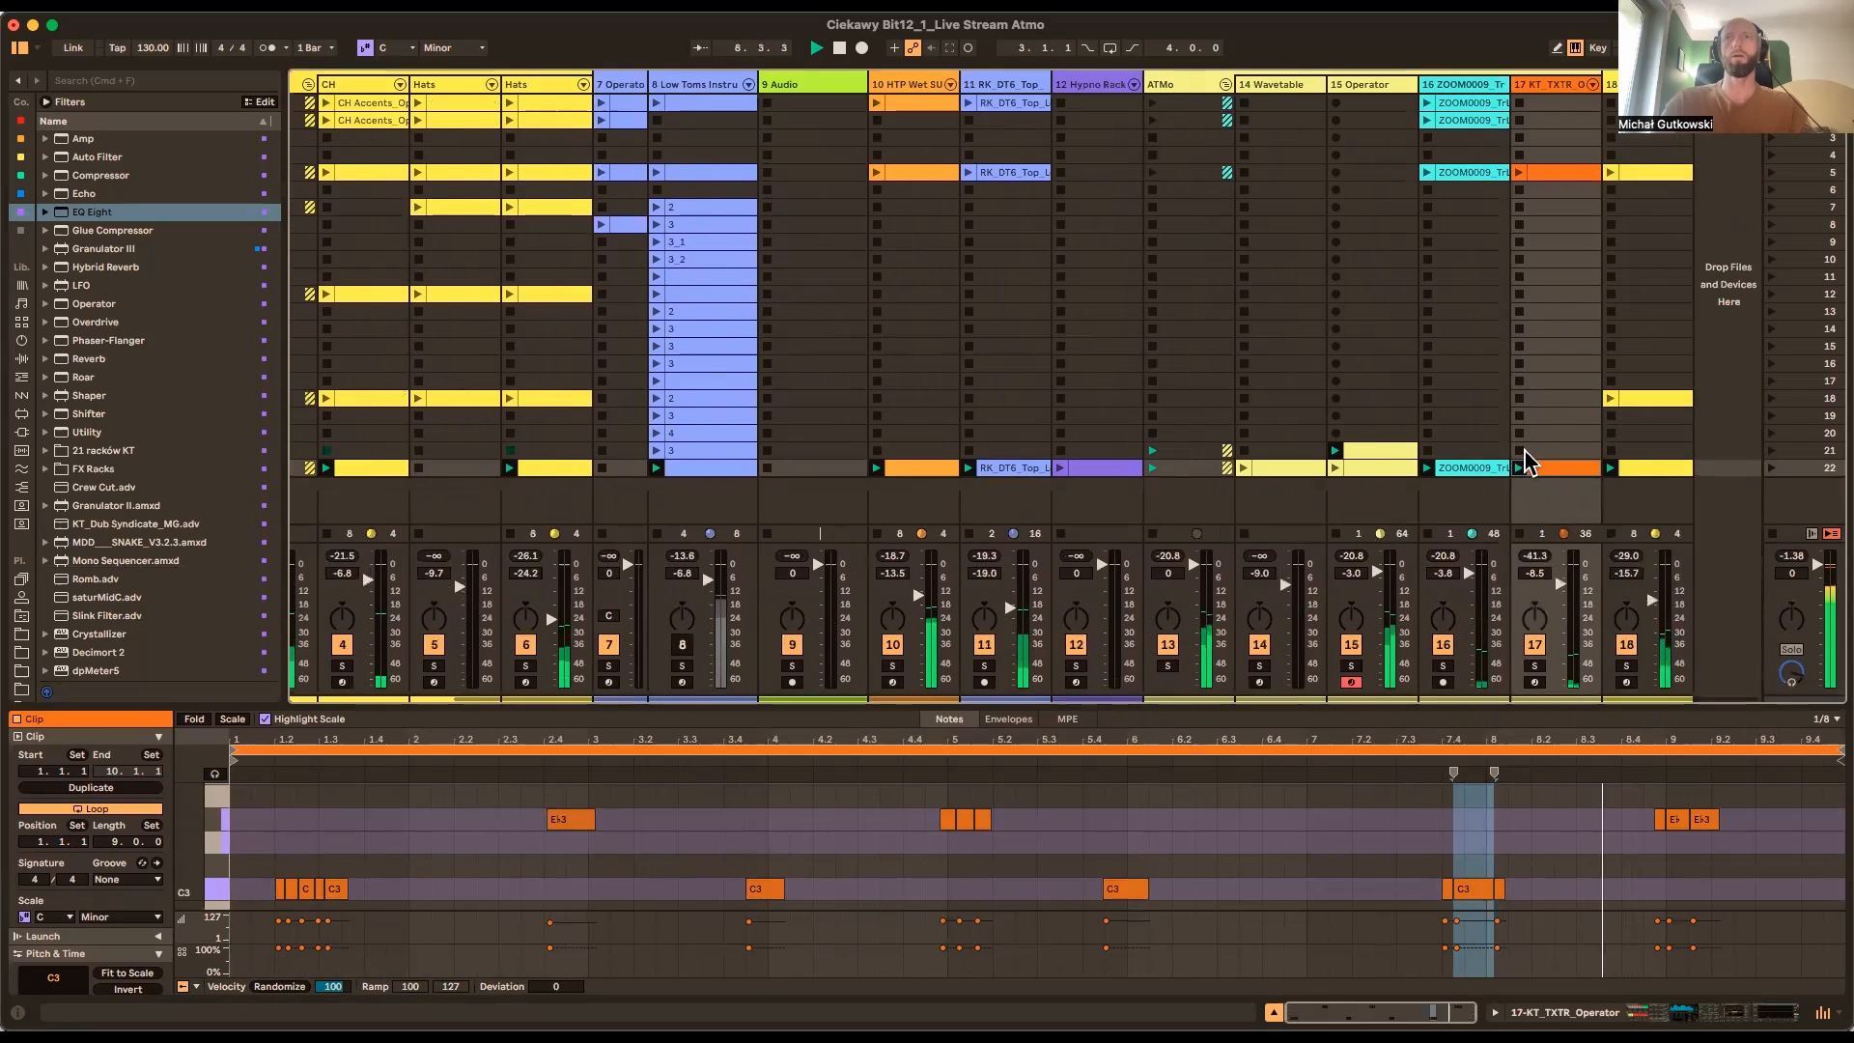
pyautogui.hscroll(-2, 1530, 478)
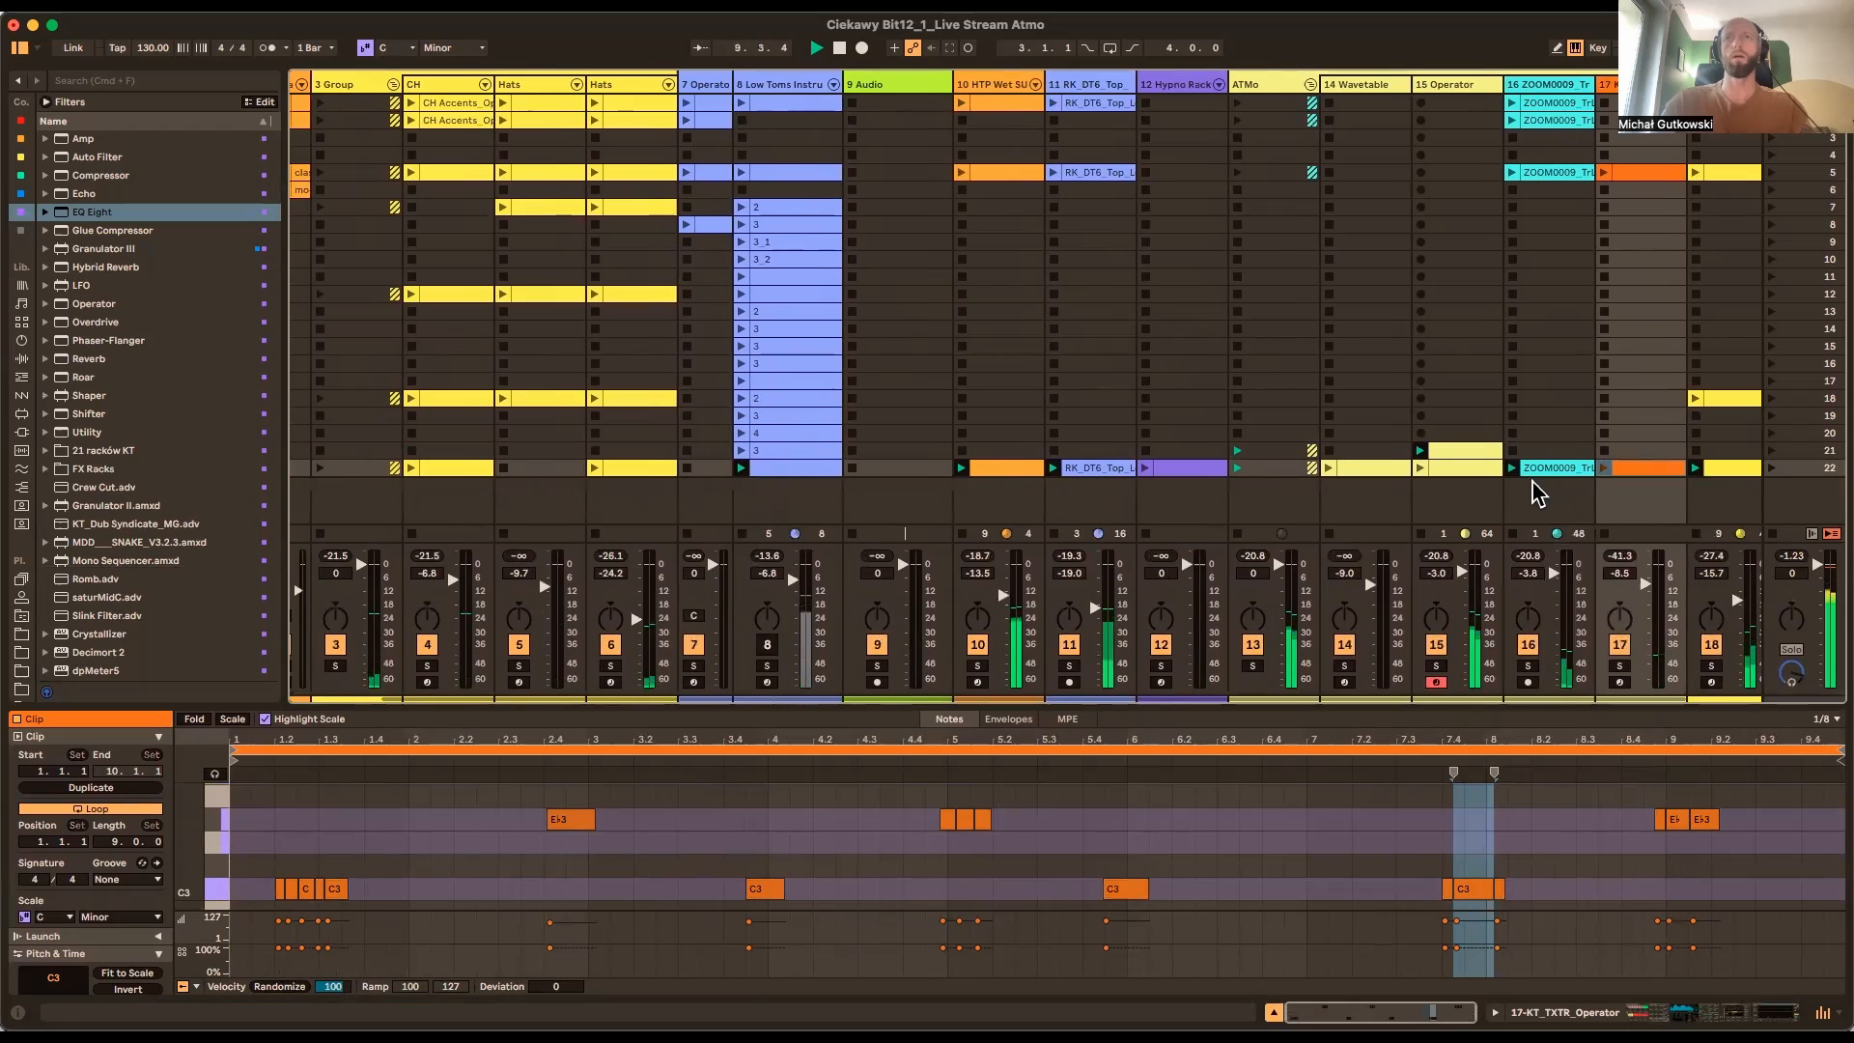
pyautogui.hscroll(-2, 1542, 497)
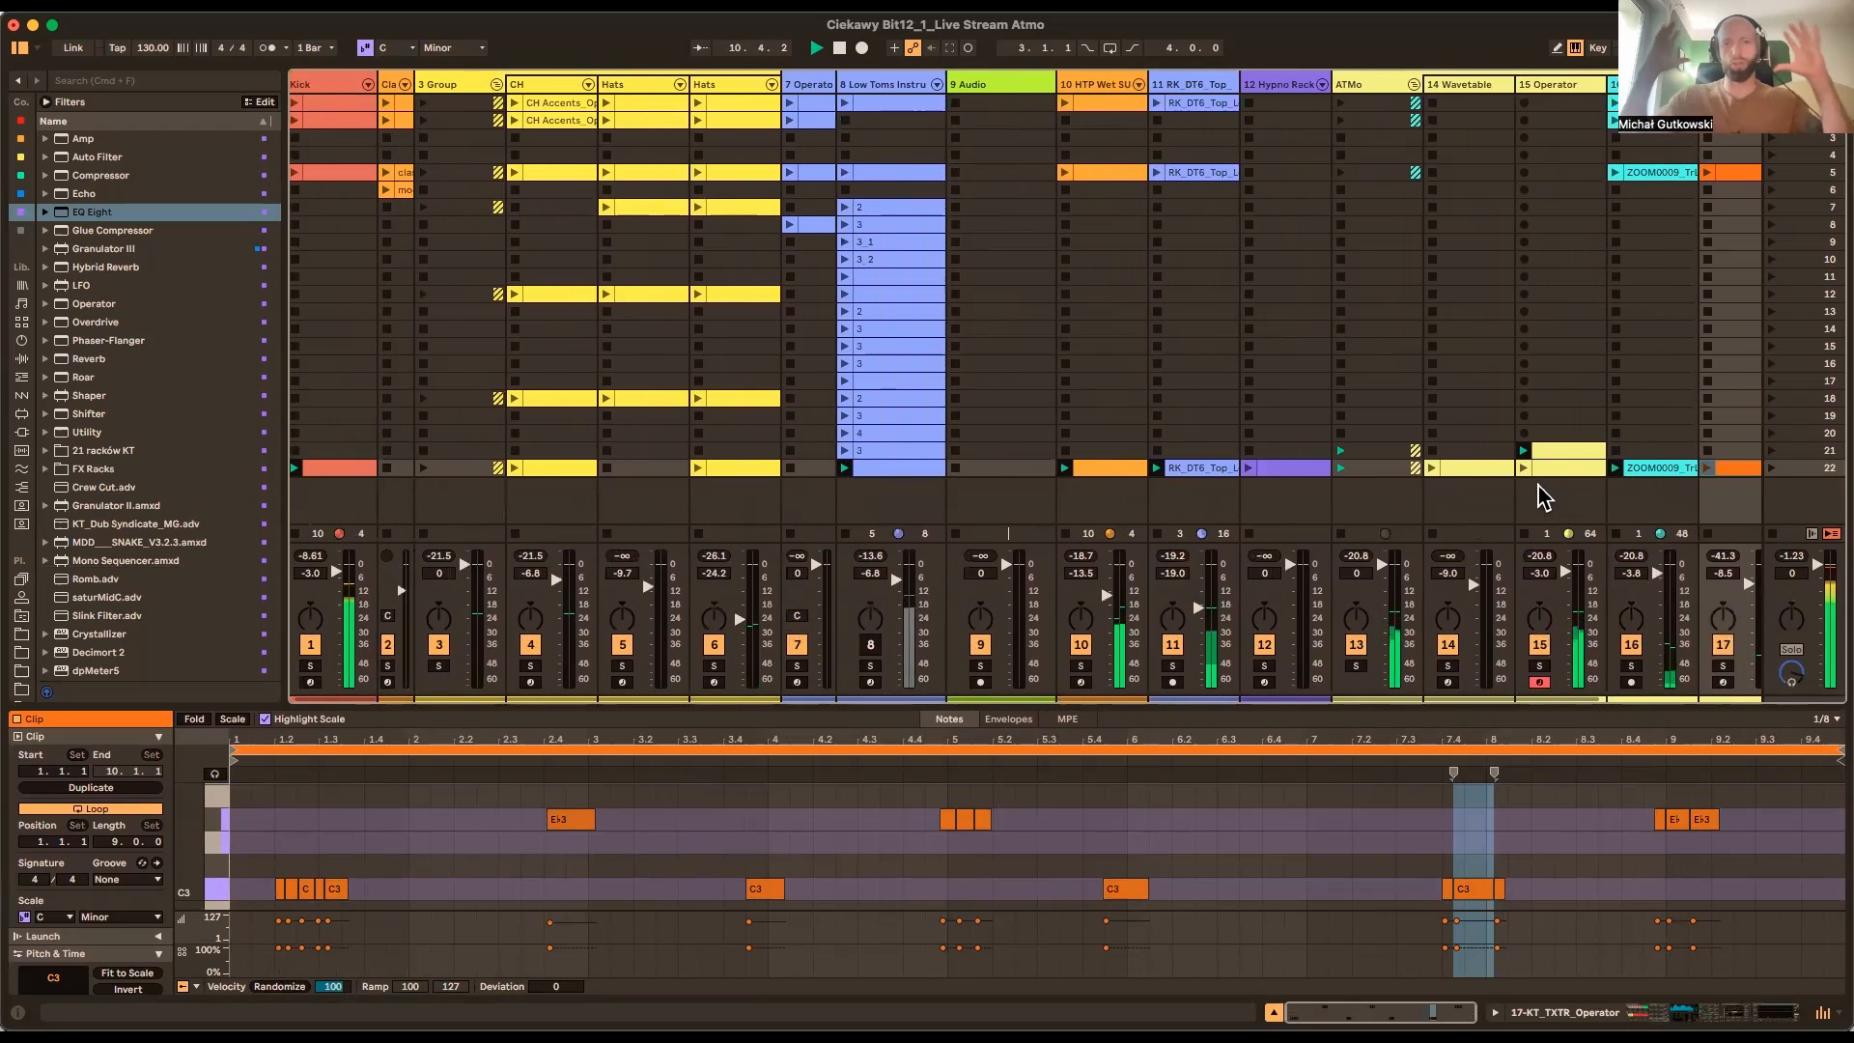
pyautogui.hscroll(1, 1086, 498)
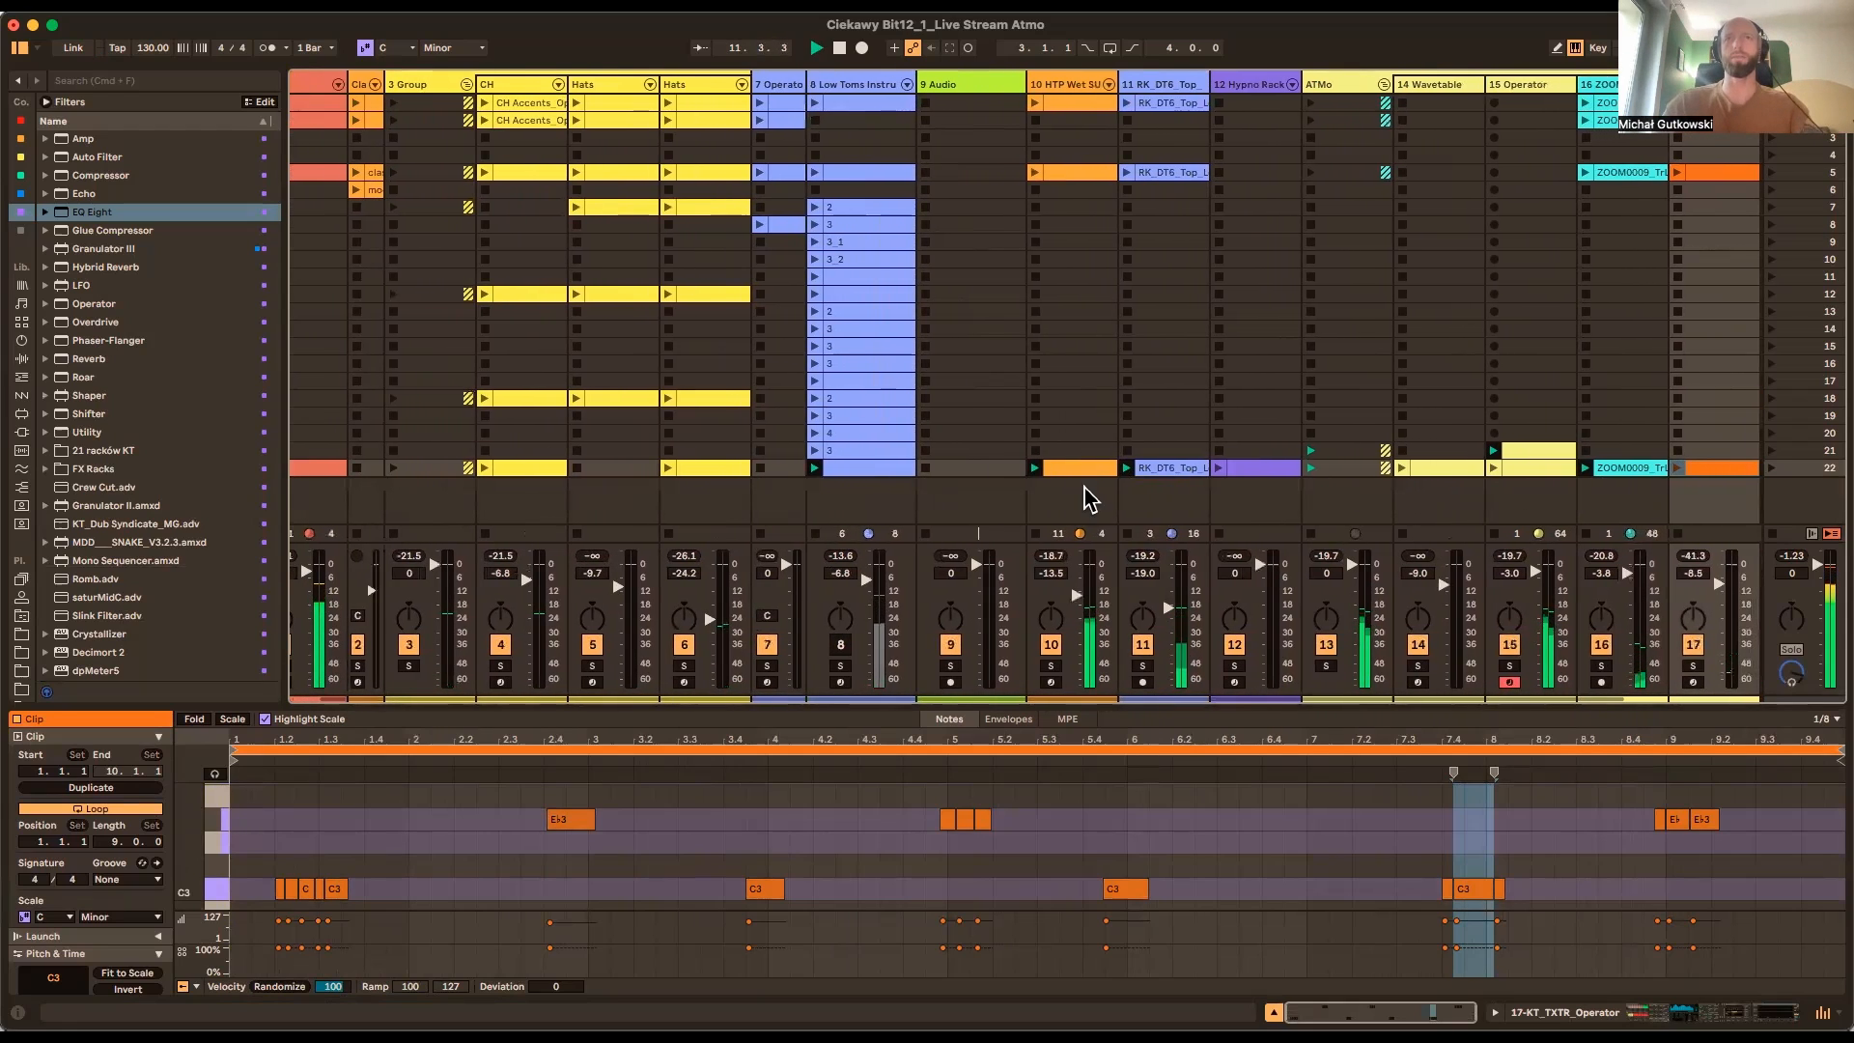
pyautogui.click(1126, 451)
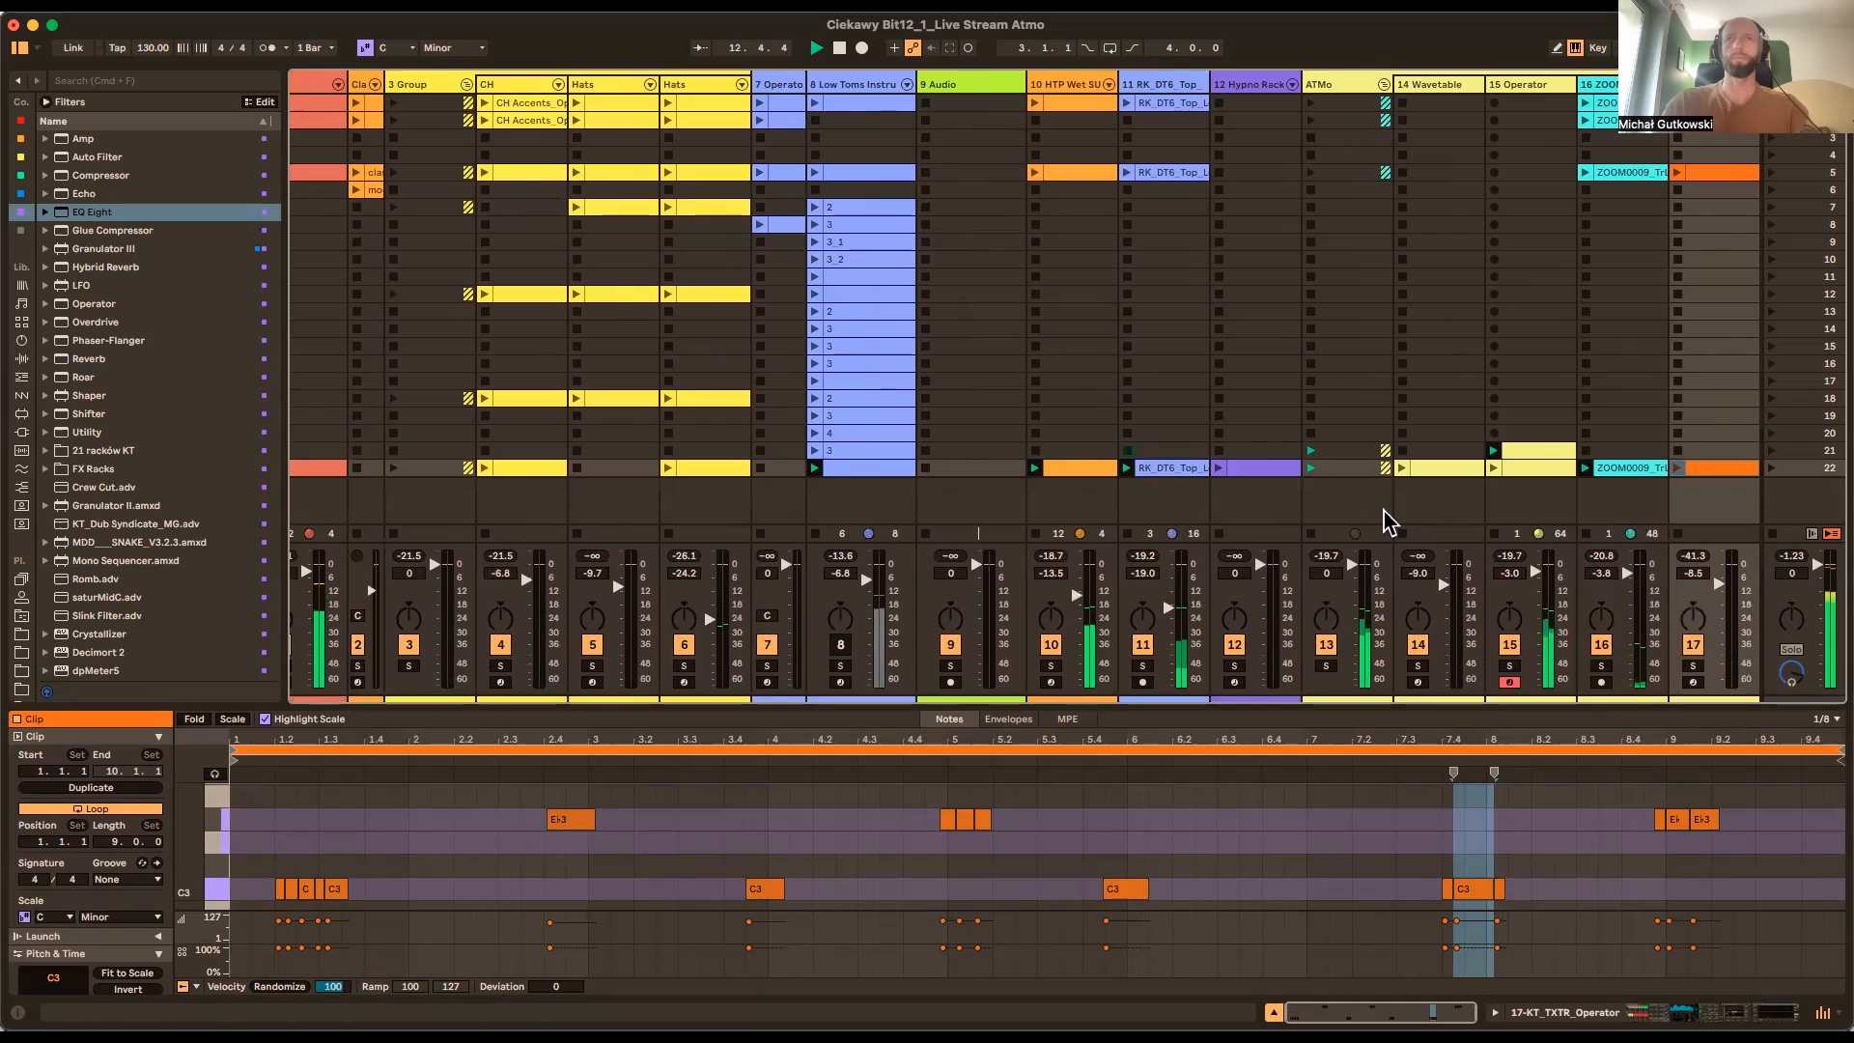
pyautogui.hscroll(-1, 1381, 521)
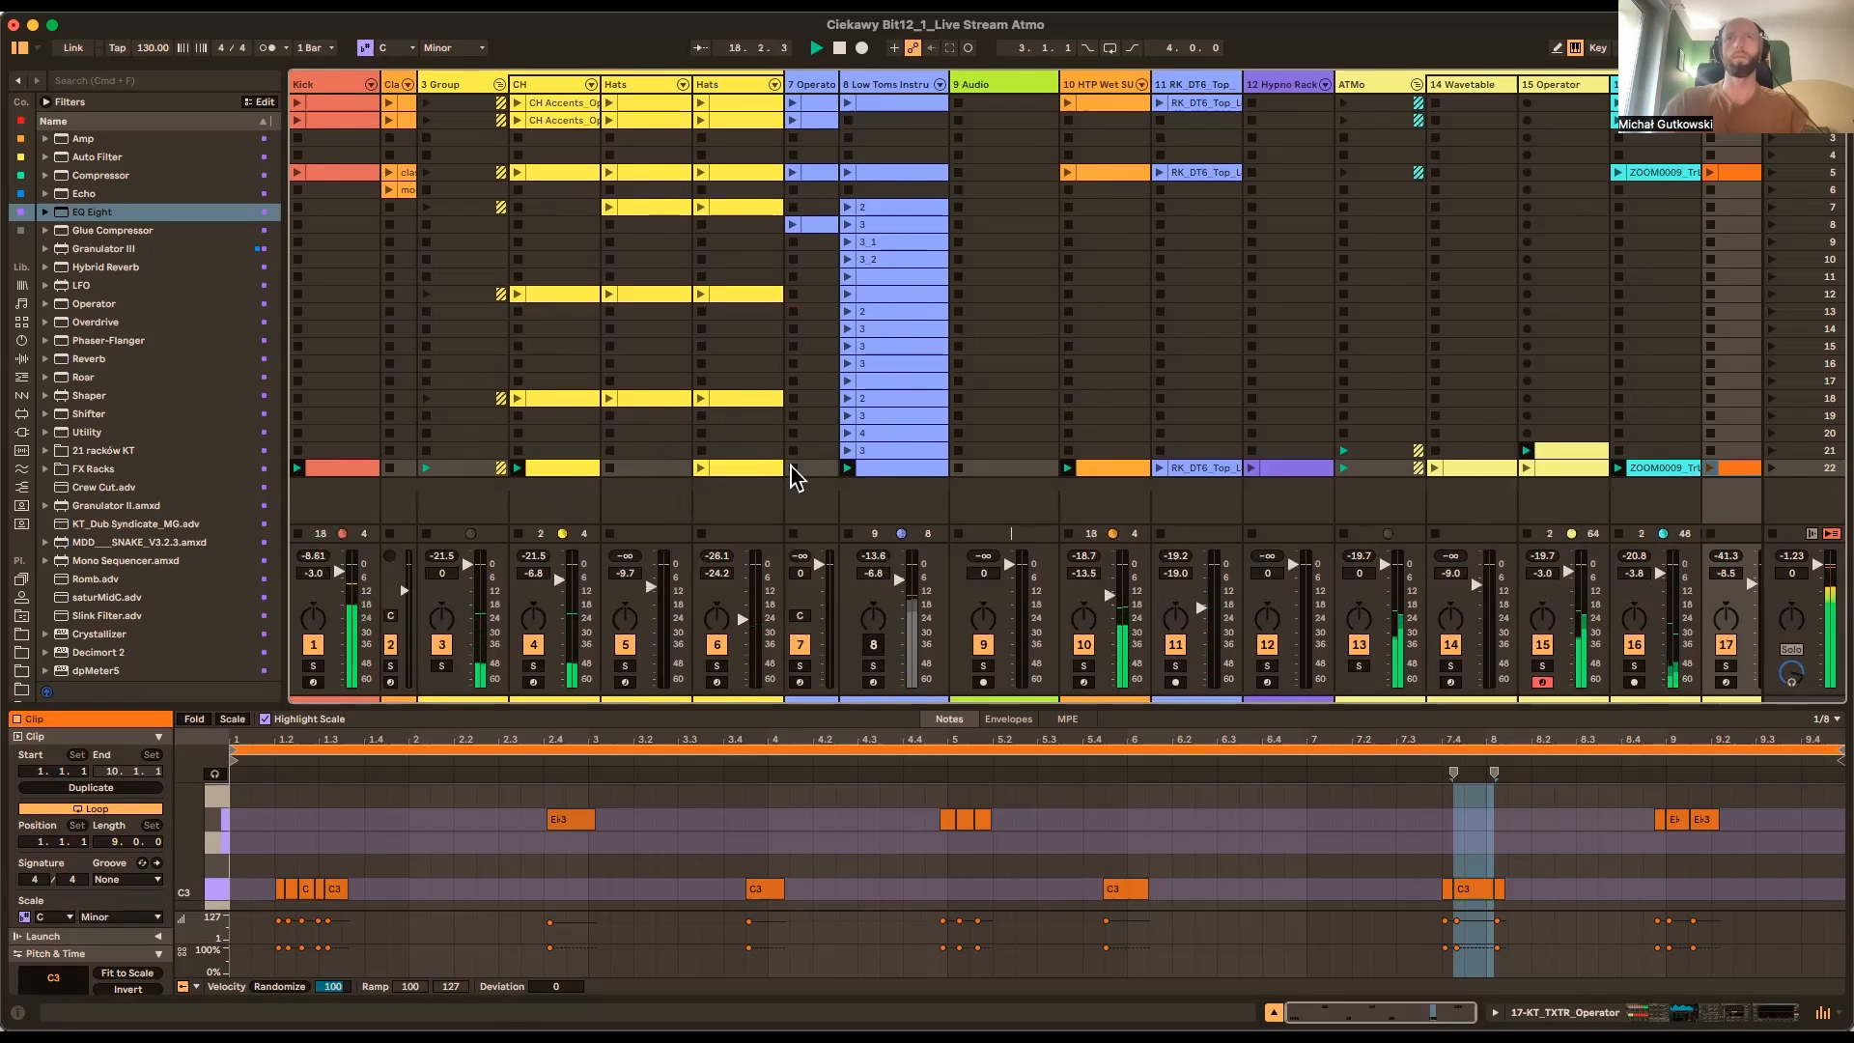
# Unmute the Low Toms track, and stop its scene 22 clip and the 15 Operator track's clip
pyautogui.click(872, 649)
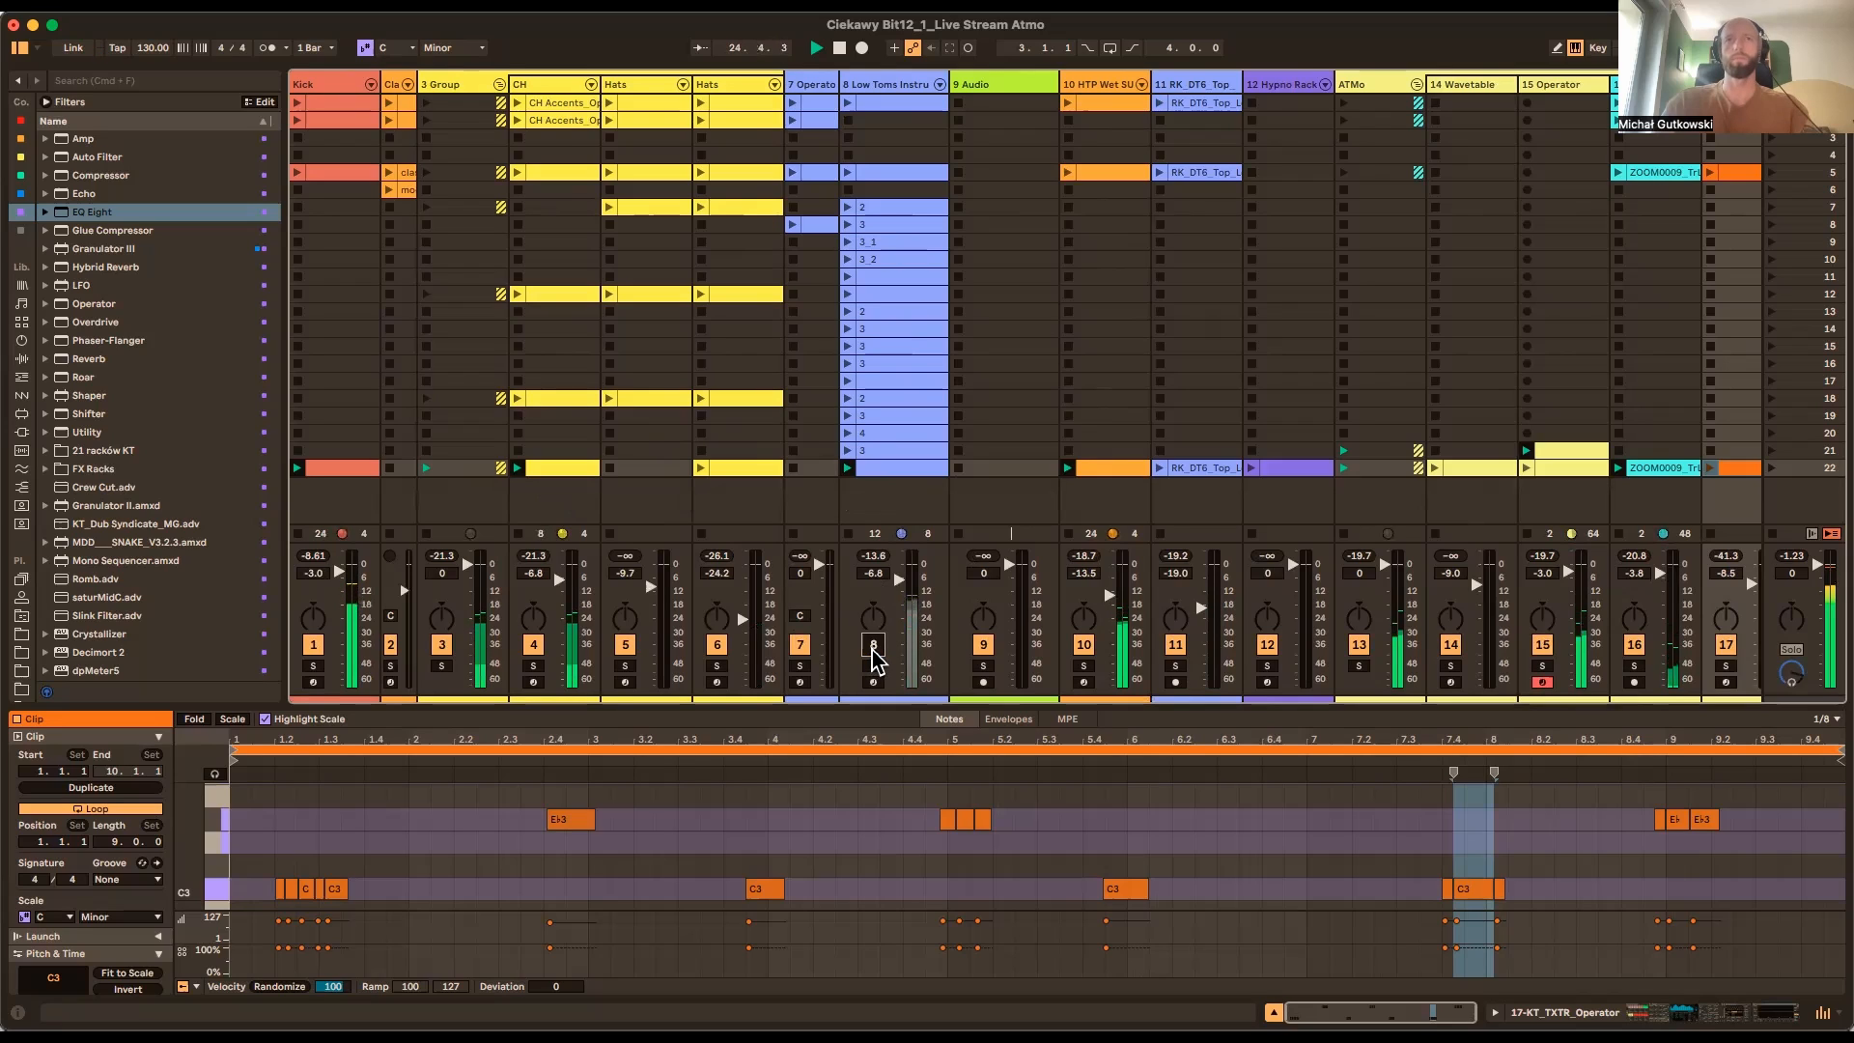
pyautogui.click(873, 647)
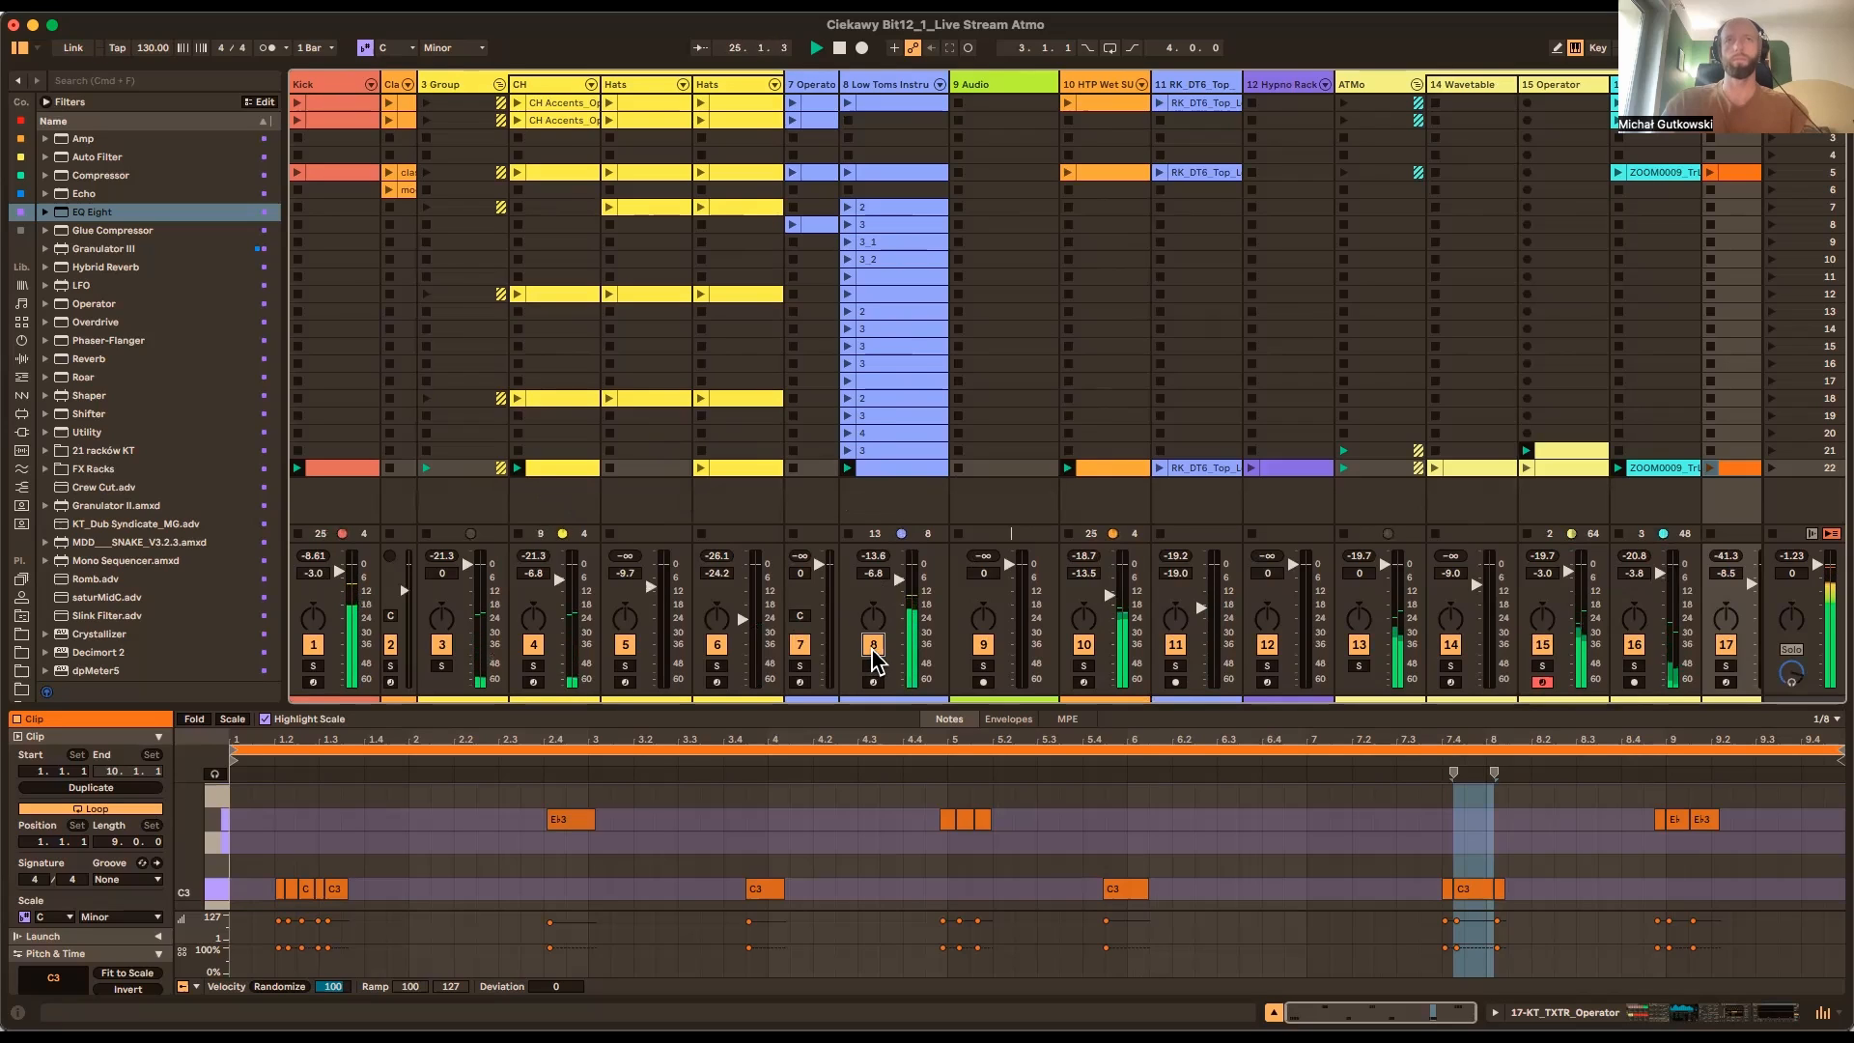
pyautogui.click(882, 481)
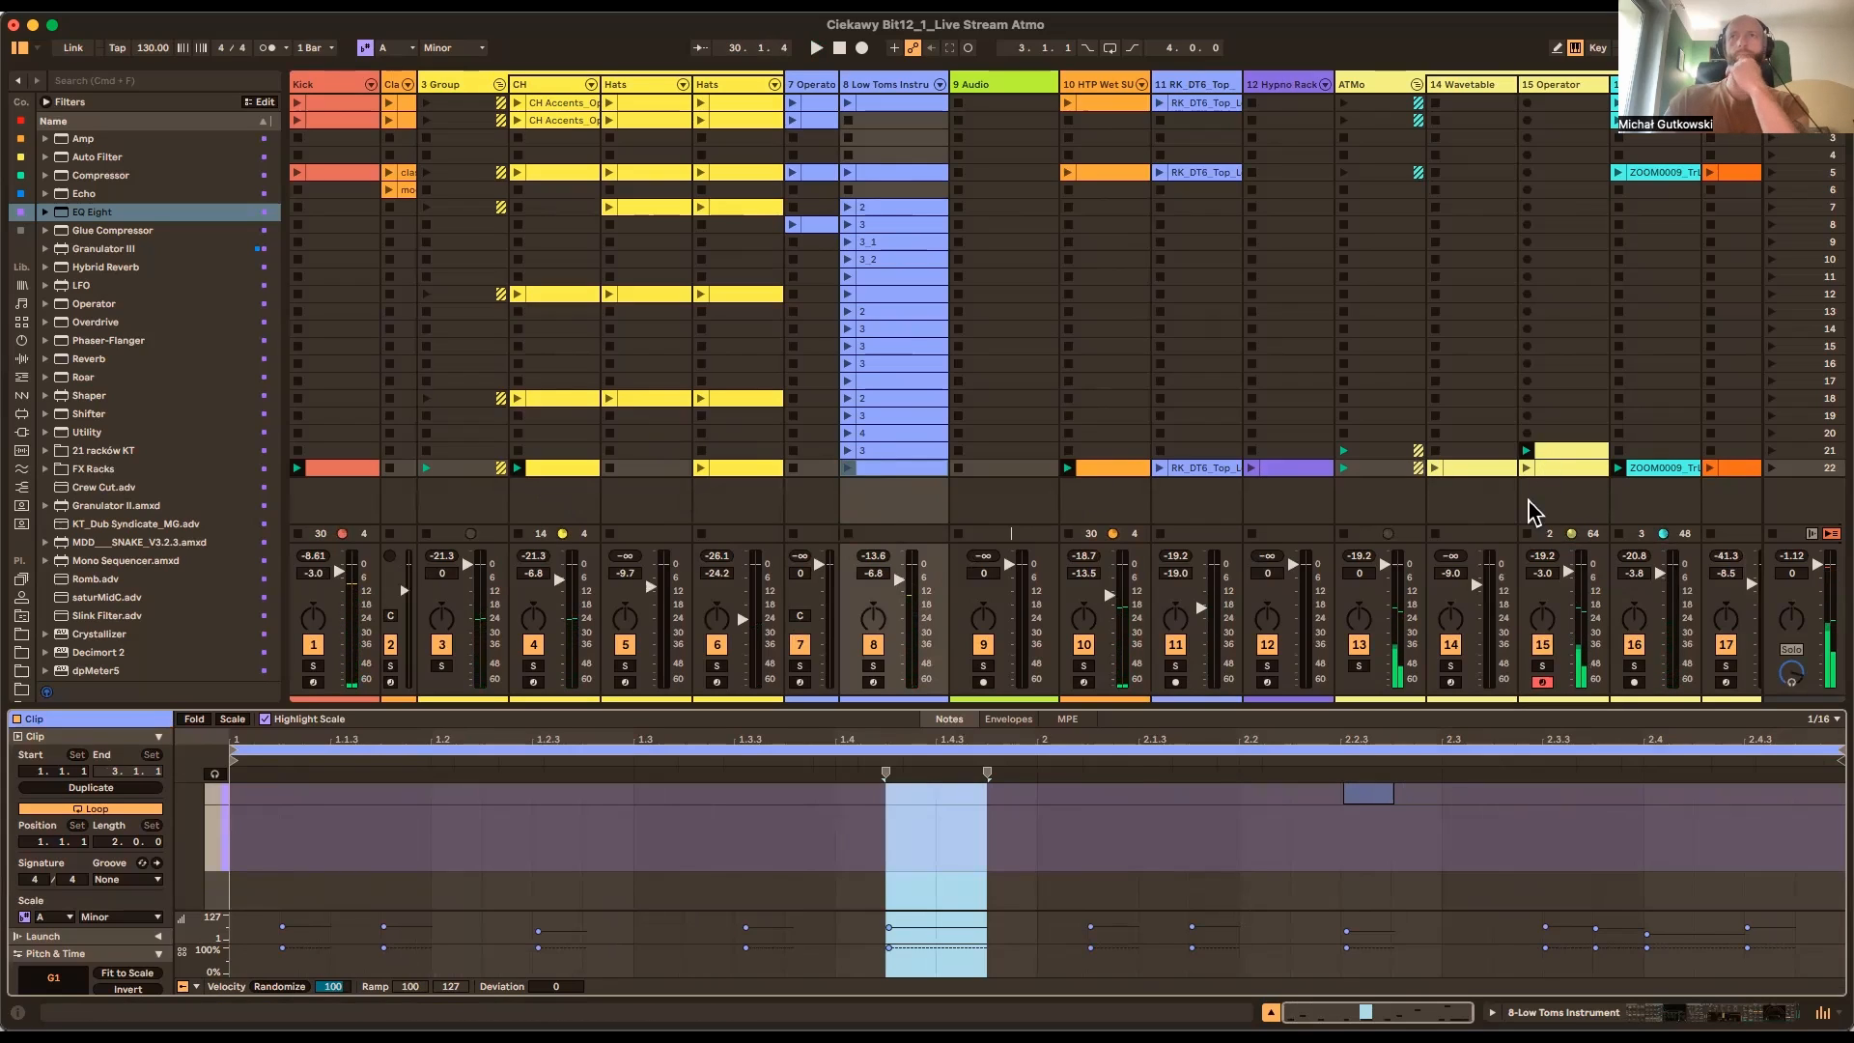
pyautogui.click(1527, 534)
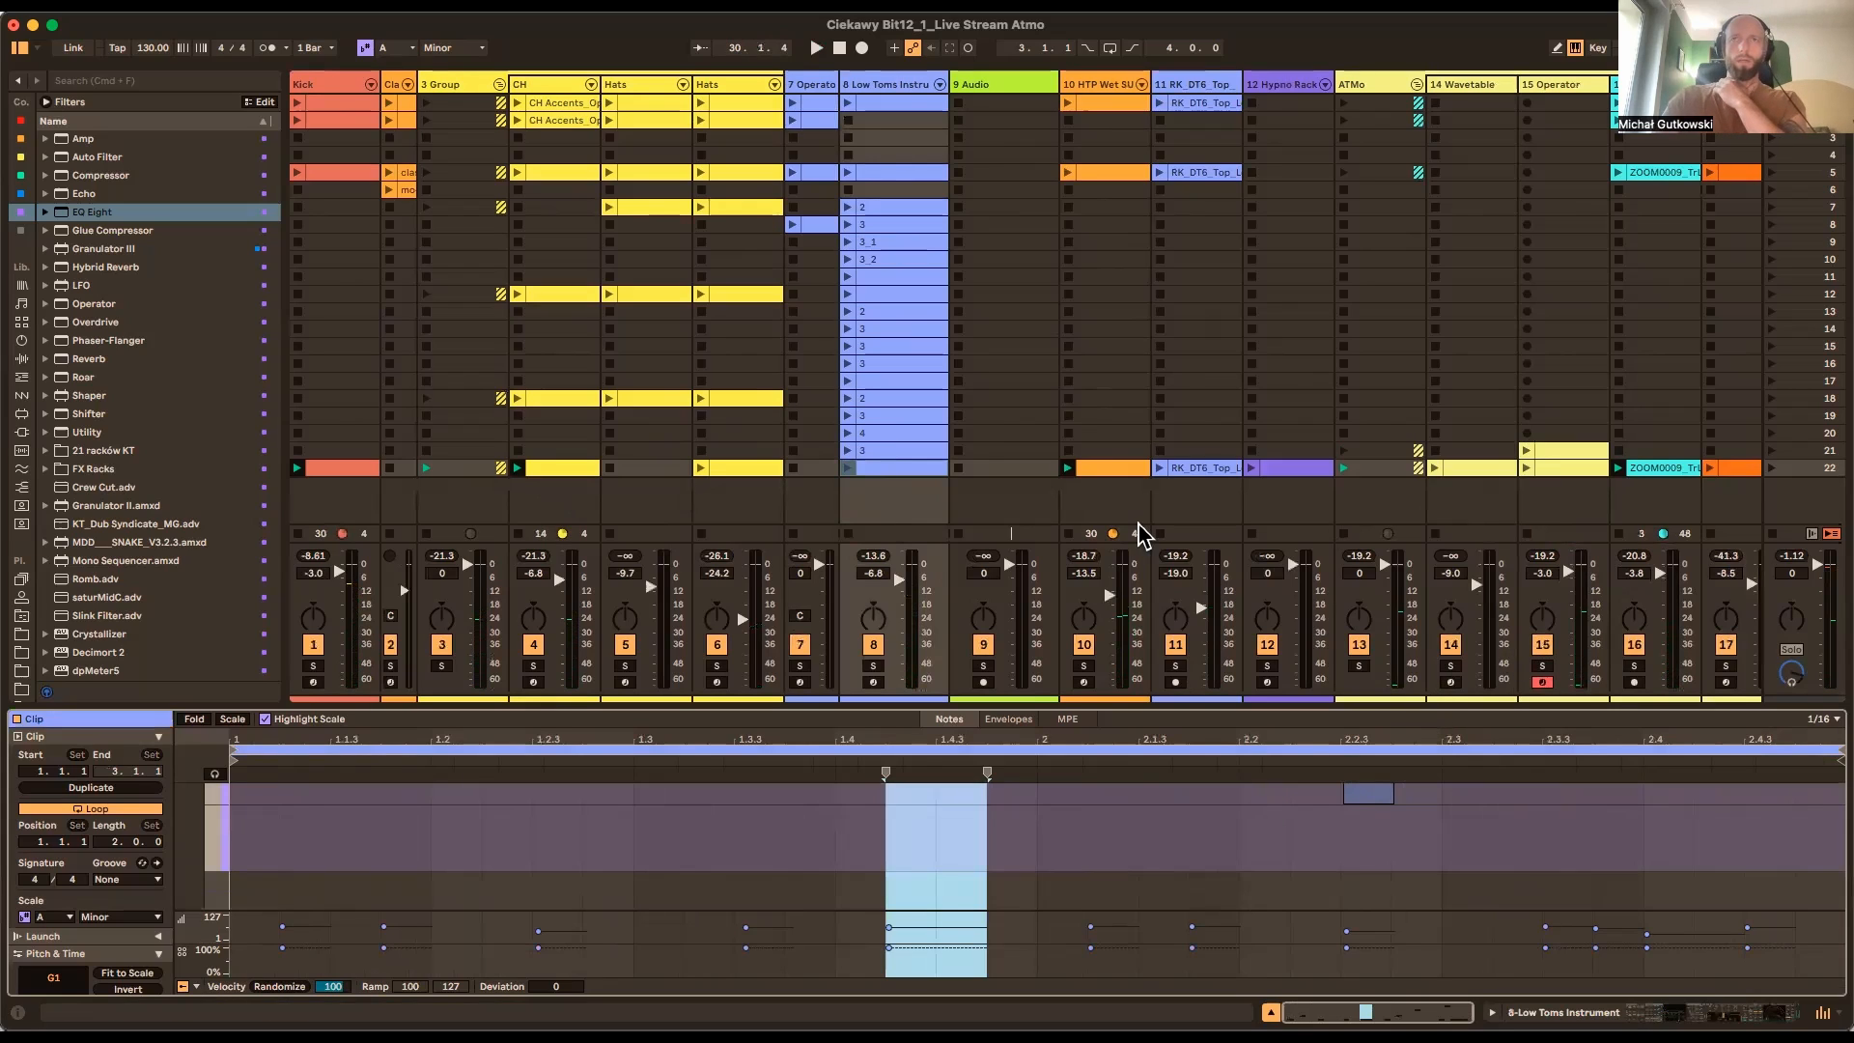
# Audition the ZOOM0009 field recording on track 16 in solo and return to the full mix
pyautogui.hscroll(3, 1141, 534)
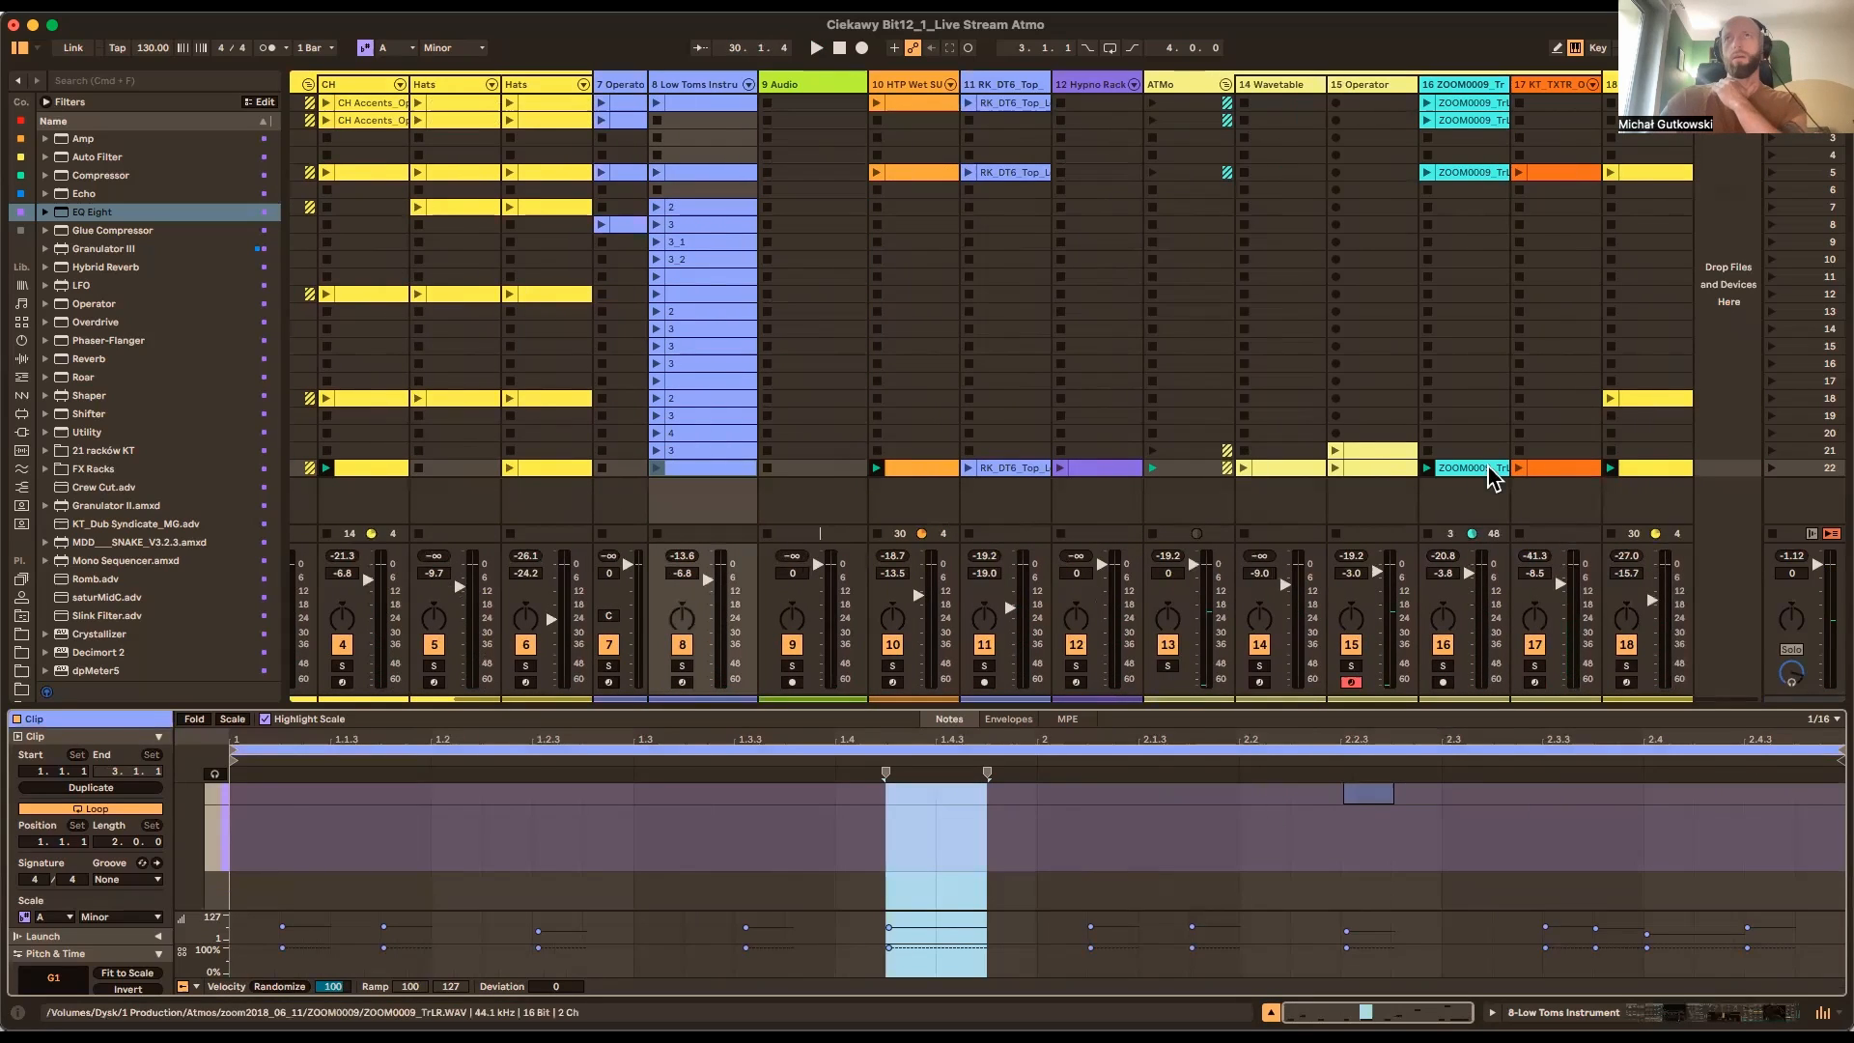
pyautogui.click(1539, 471)
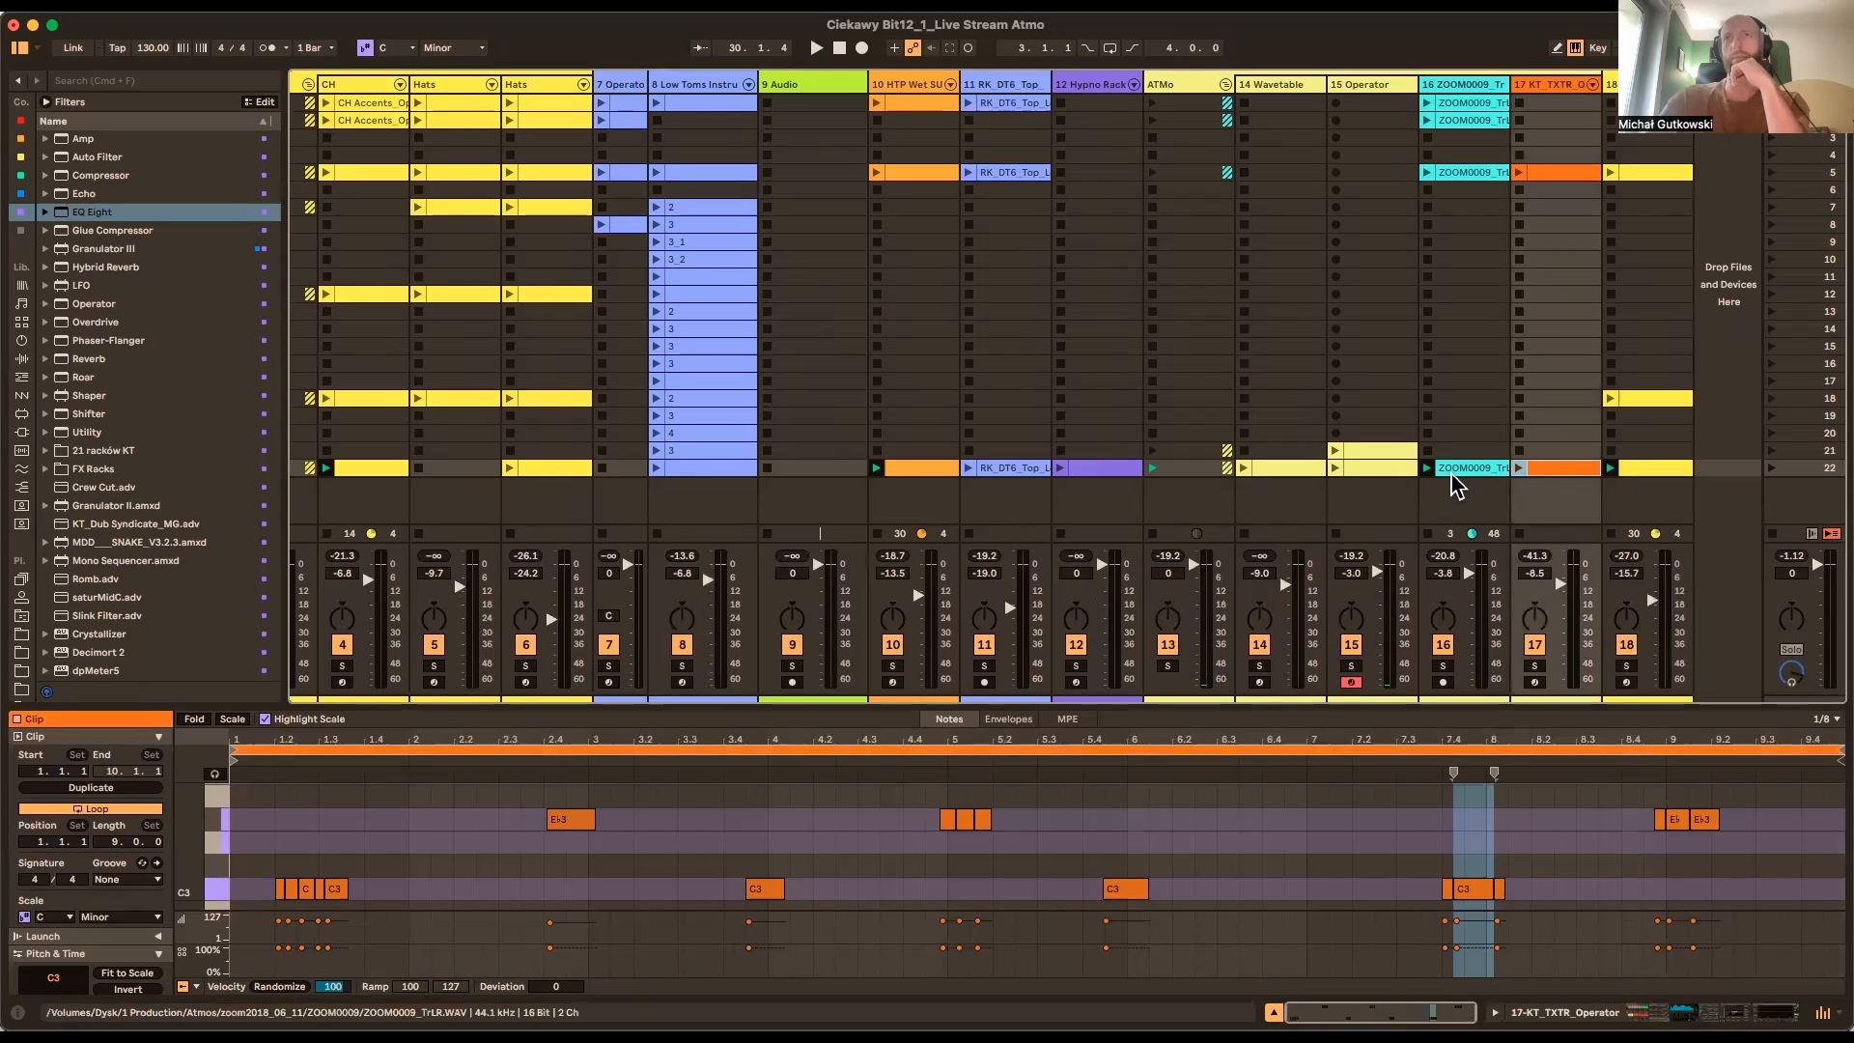
pyautogui.click(1442, 666)
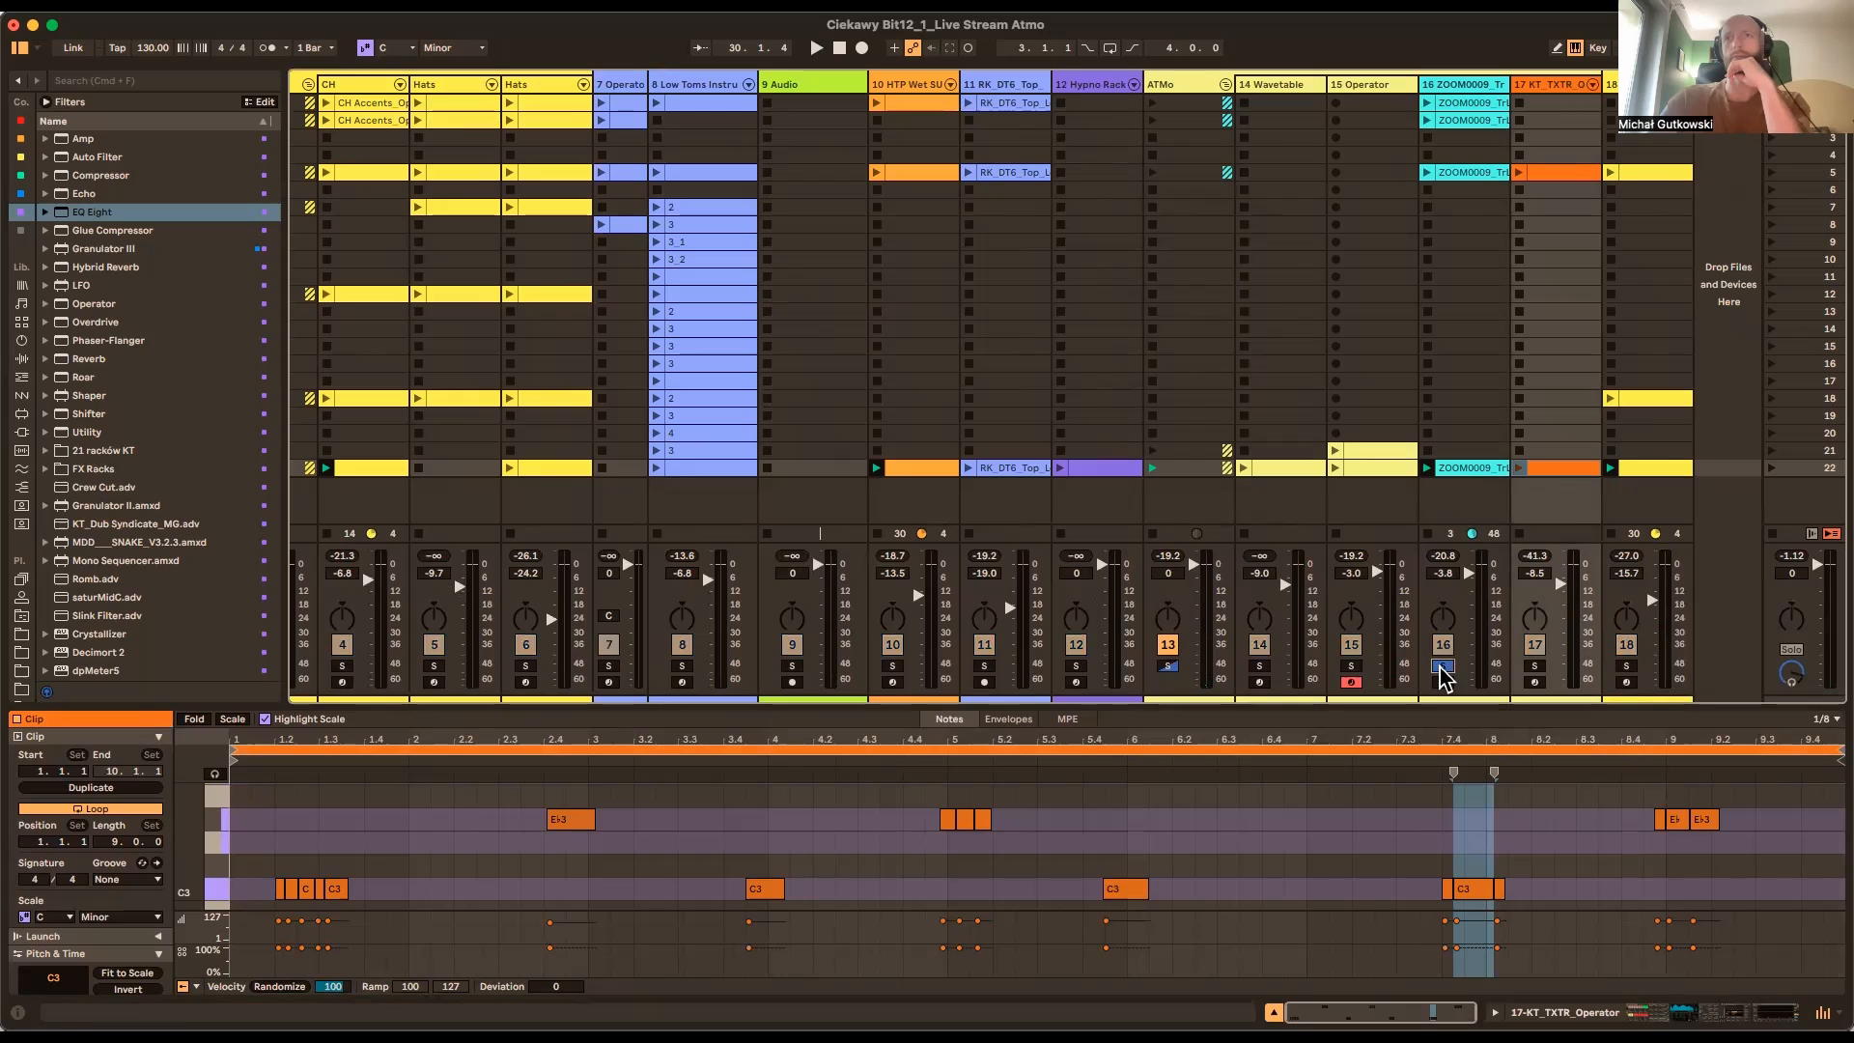
pyautogui.press('space')
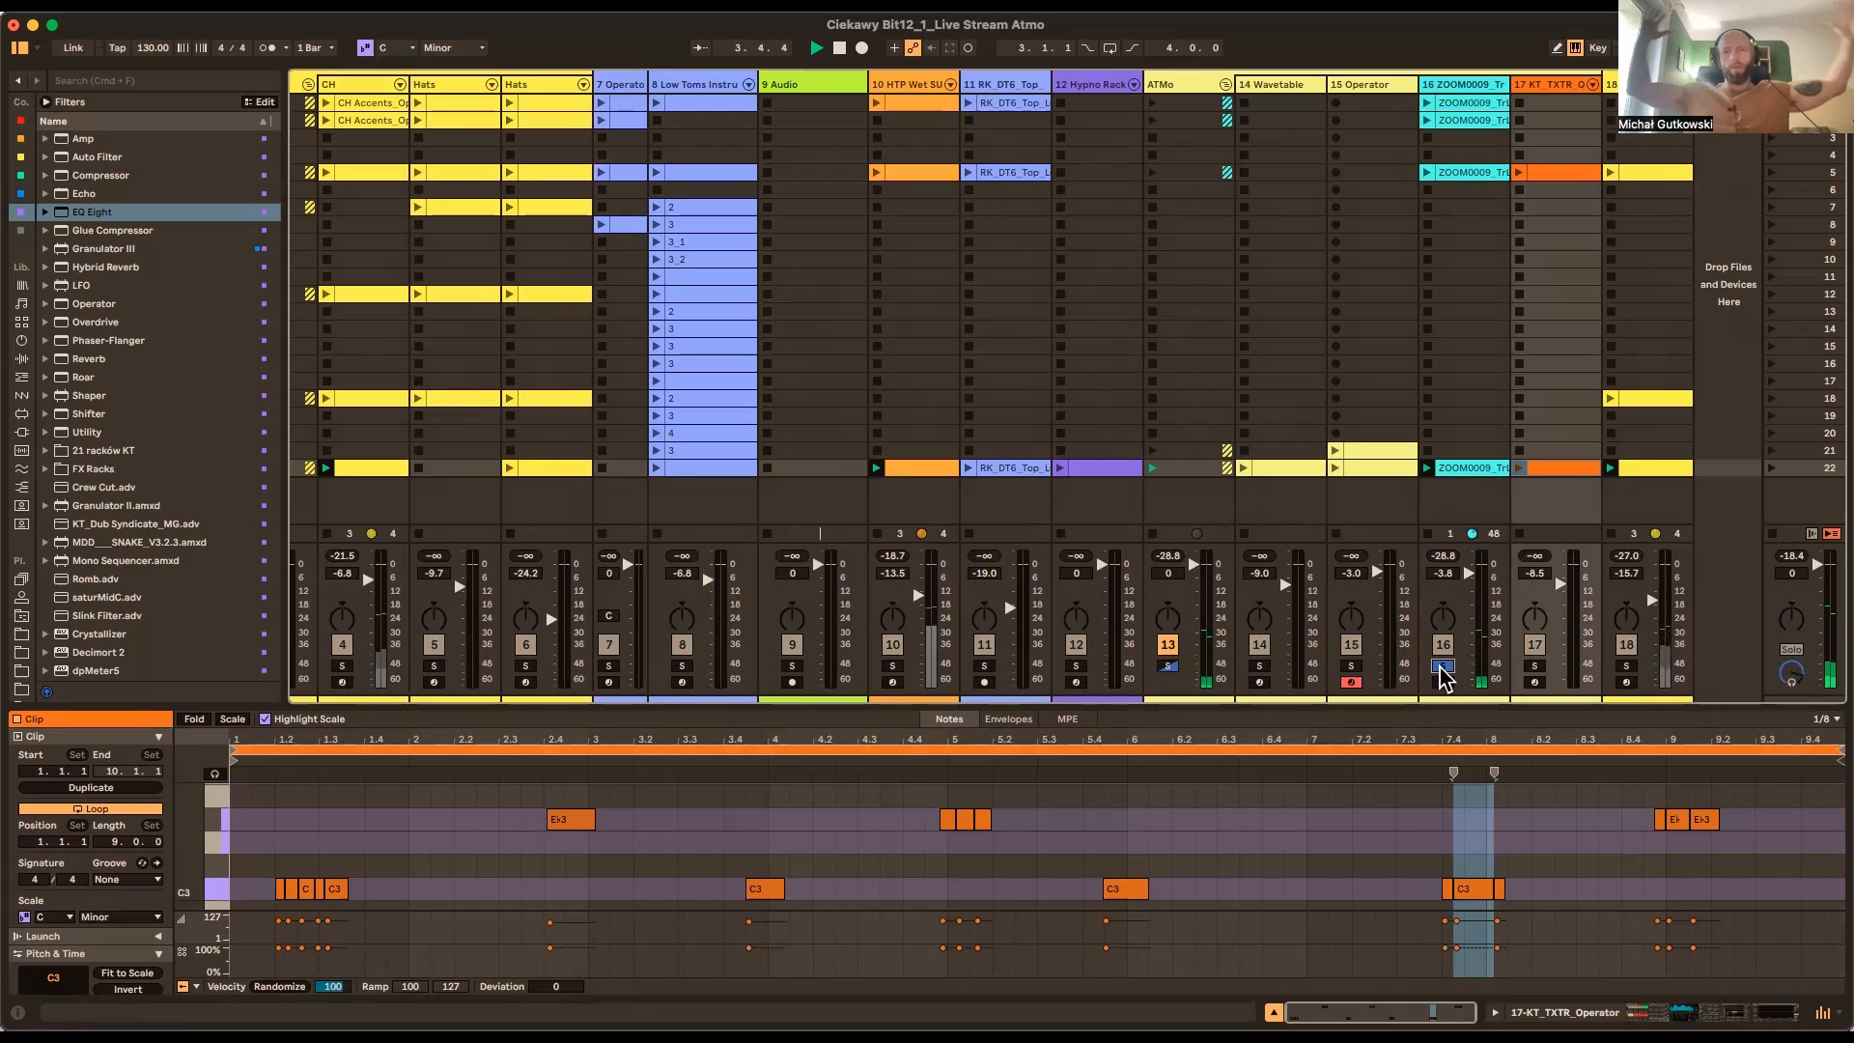
pyautogui.click(1443, 666)
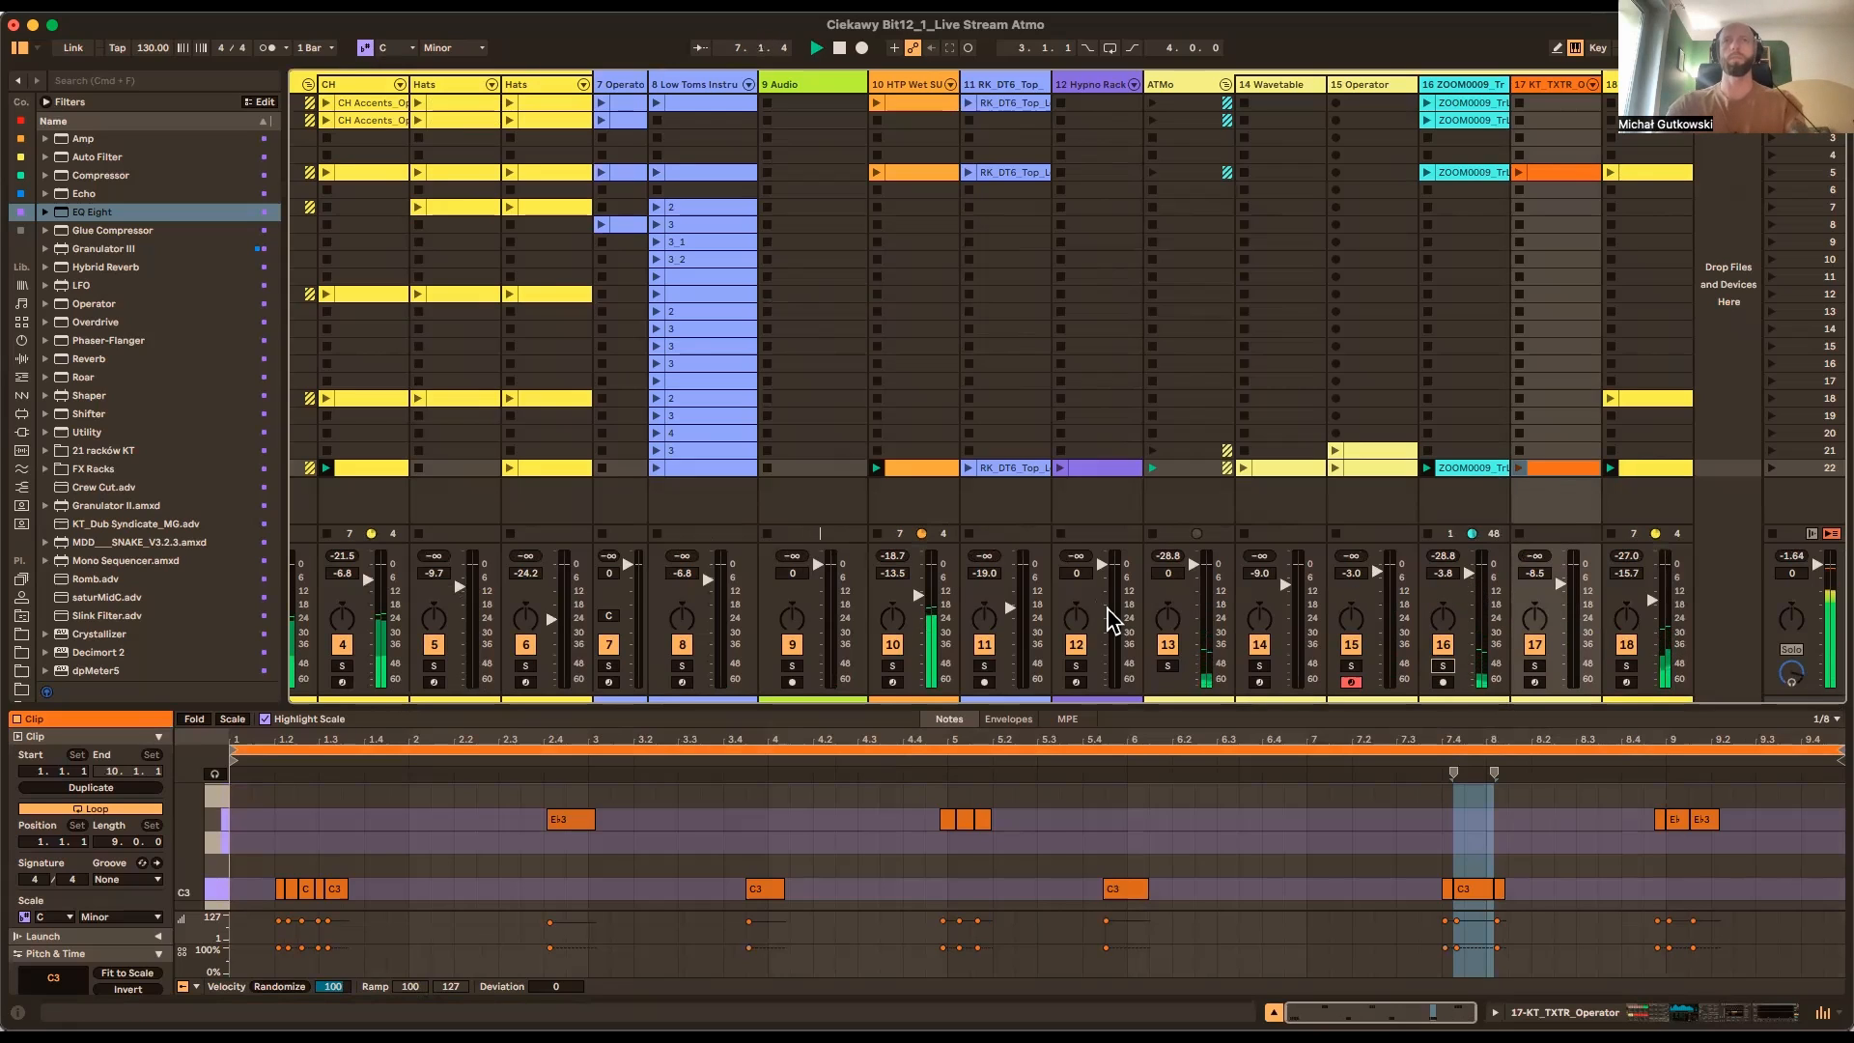
# Relaunch the RK_DT6_Top clip in scene 22, listen to it with the field recording and stop playback
pyautogui.hscroll(-1, 1110, 544)
pyautogui.hscroll(-3, 1110, 543)
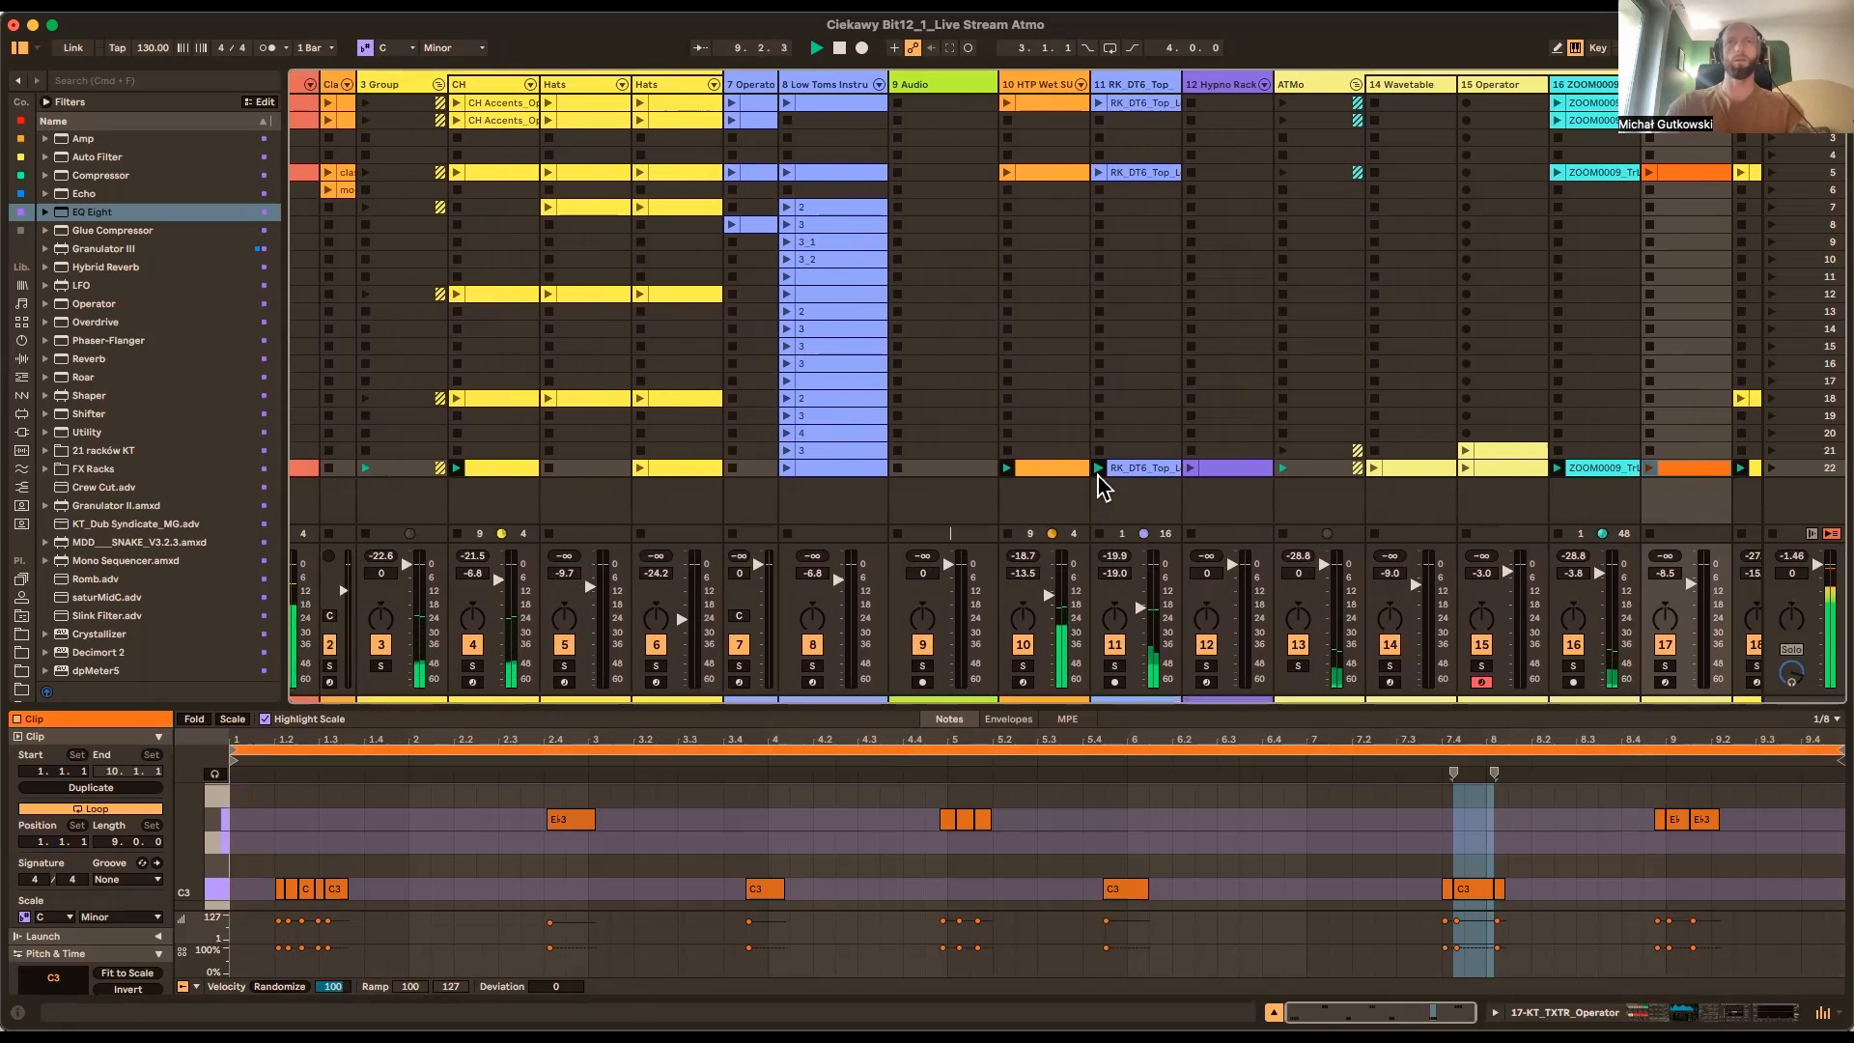
pyautogui.hscroll(2, 1159, 542)
pyautogui.hscroll(1, 1159, 542)
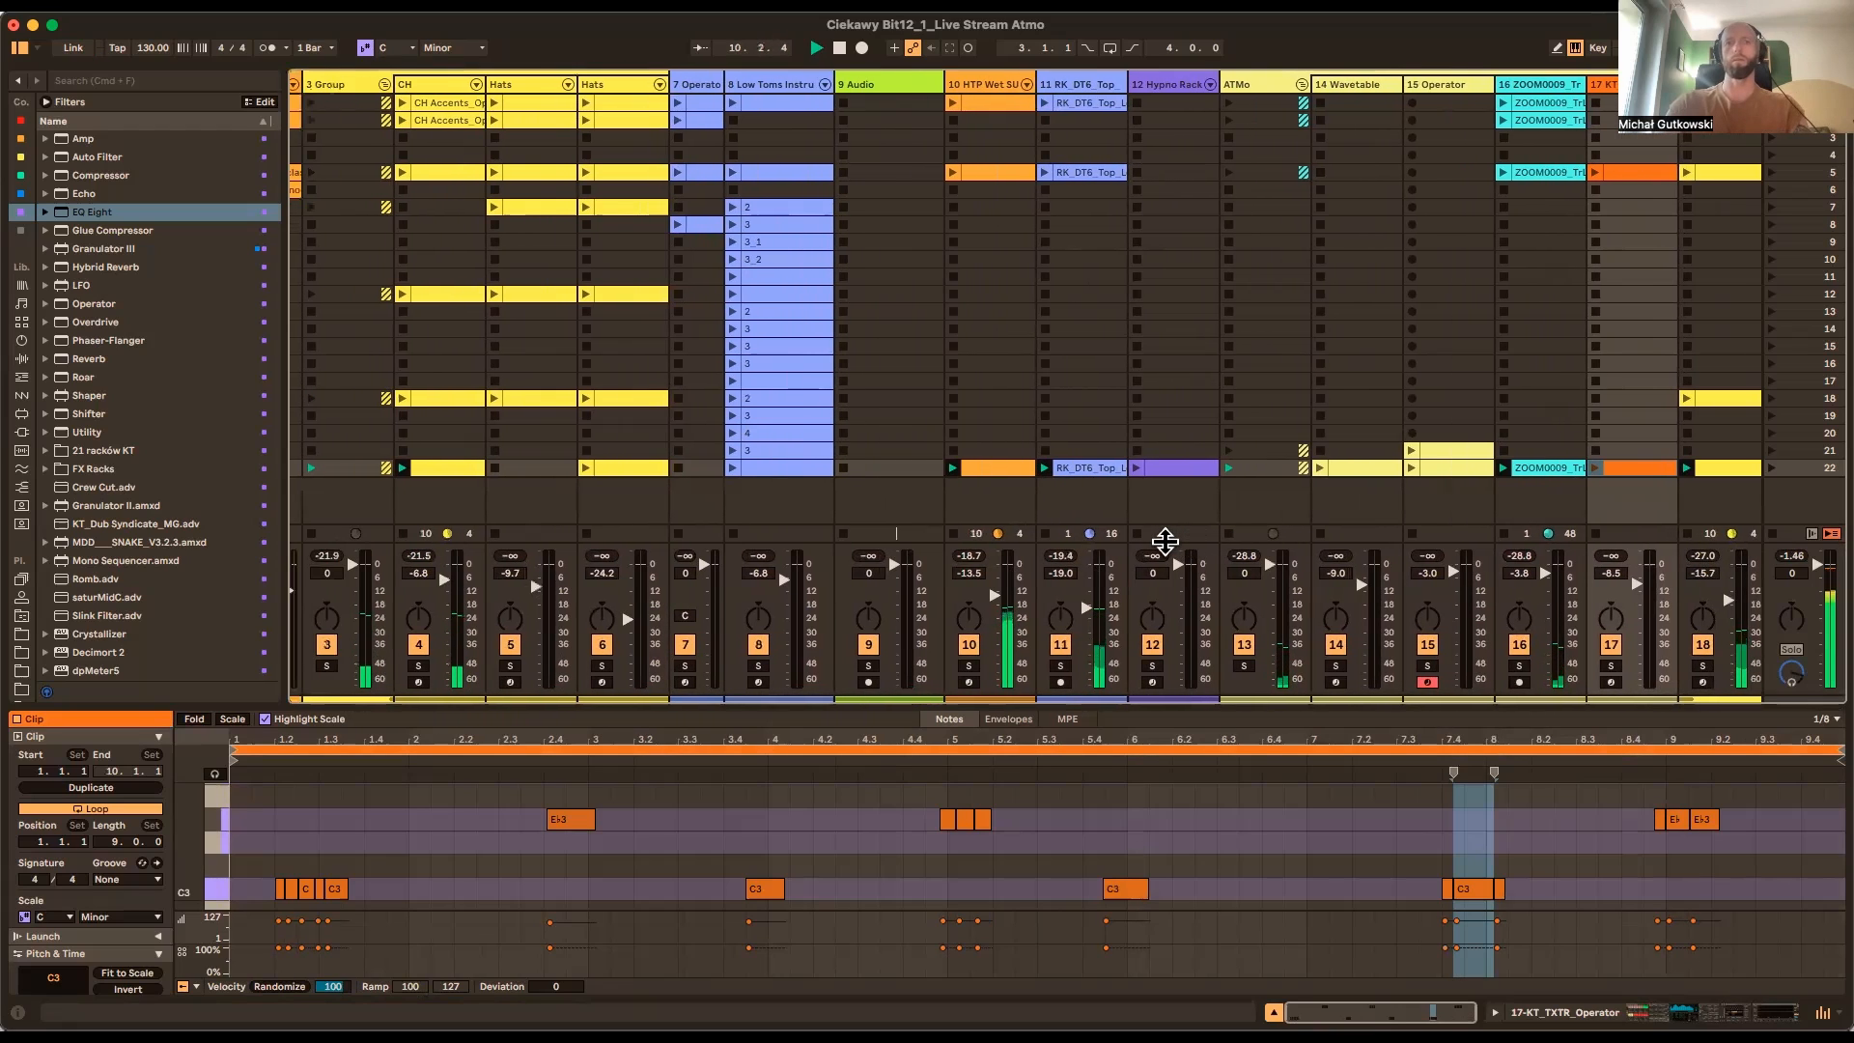
pyautogui.hscroll(2, 1160, 542)
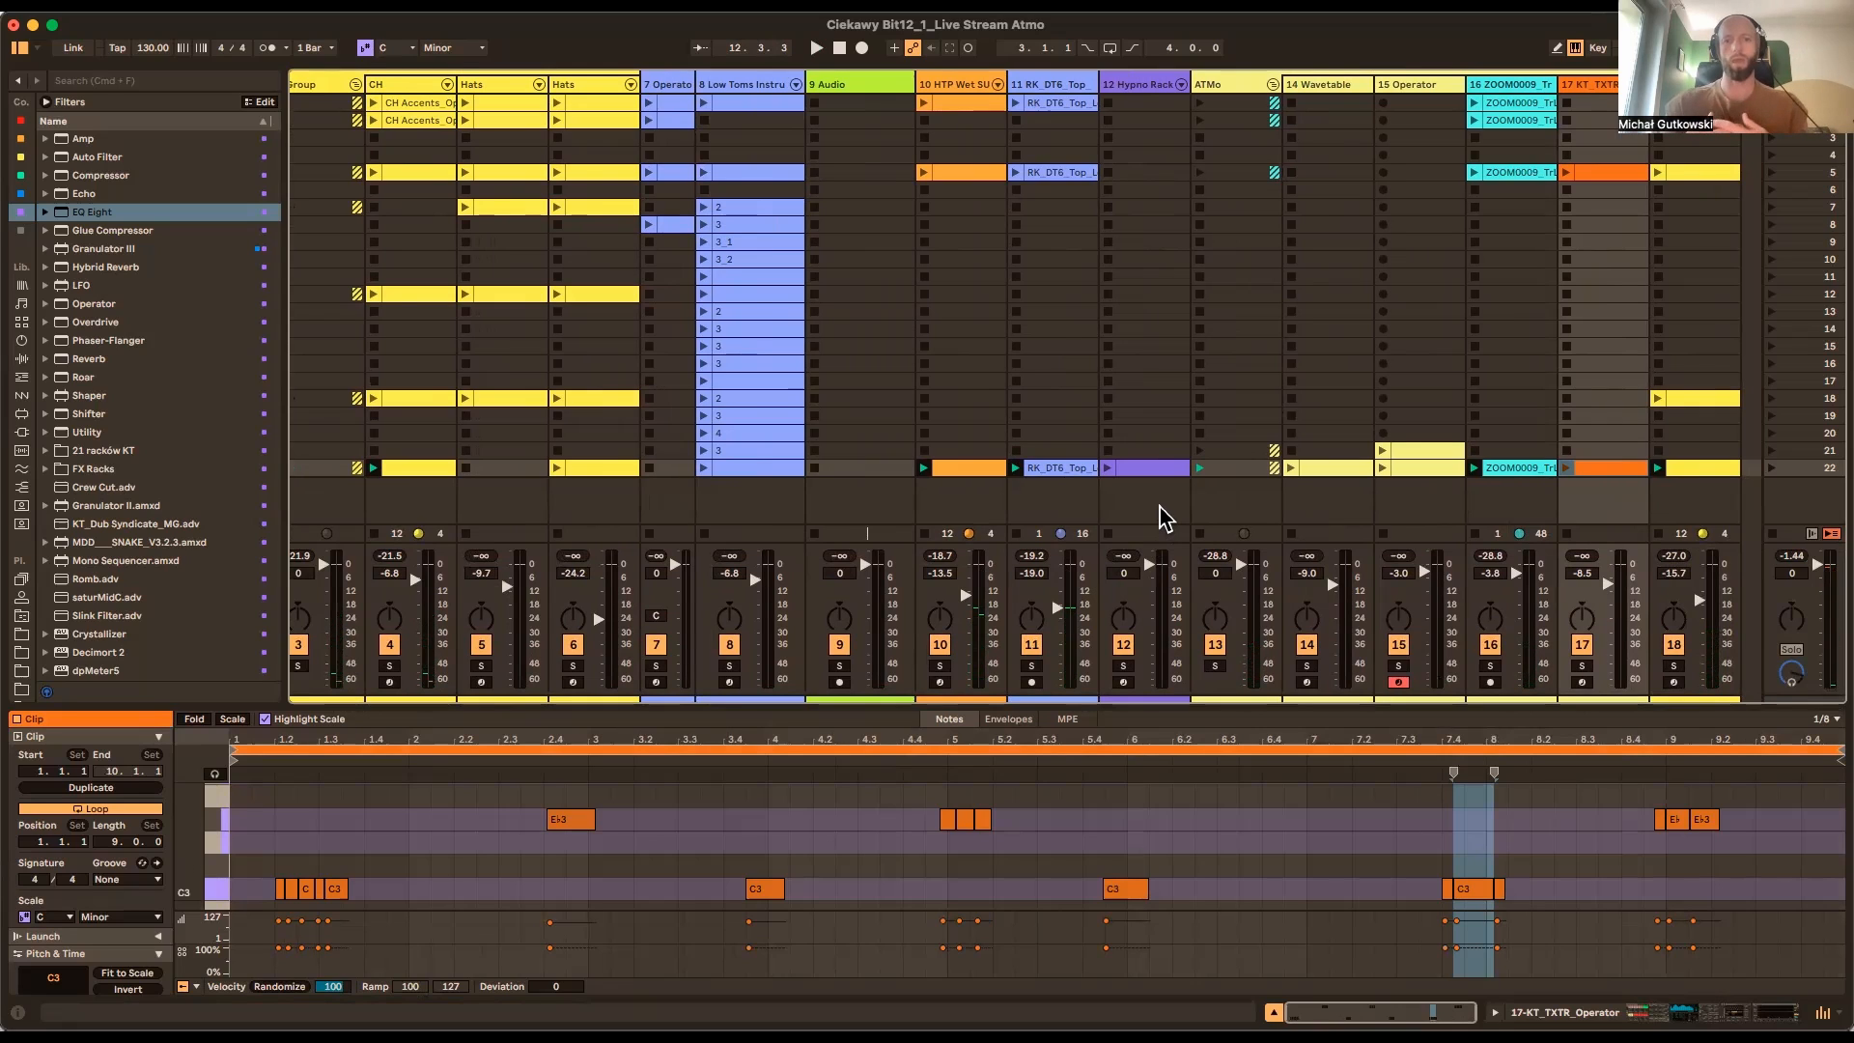
# Add an Auto Filter at the end of track 16's device chain and set its frequency to 13.5 kHz and resonance to 43%
pyautogui.click(1504, 85)
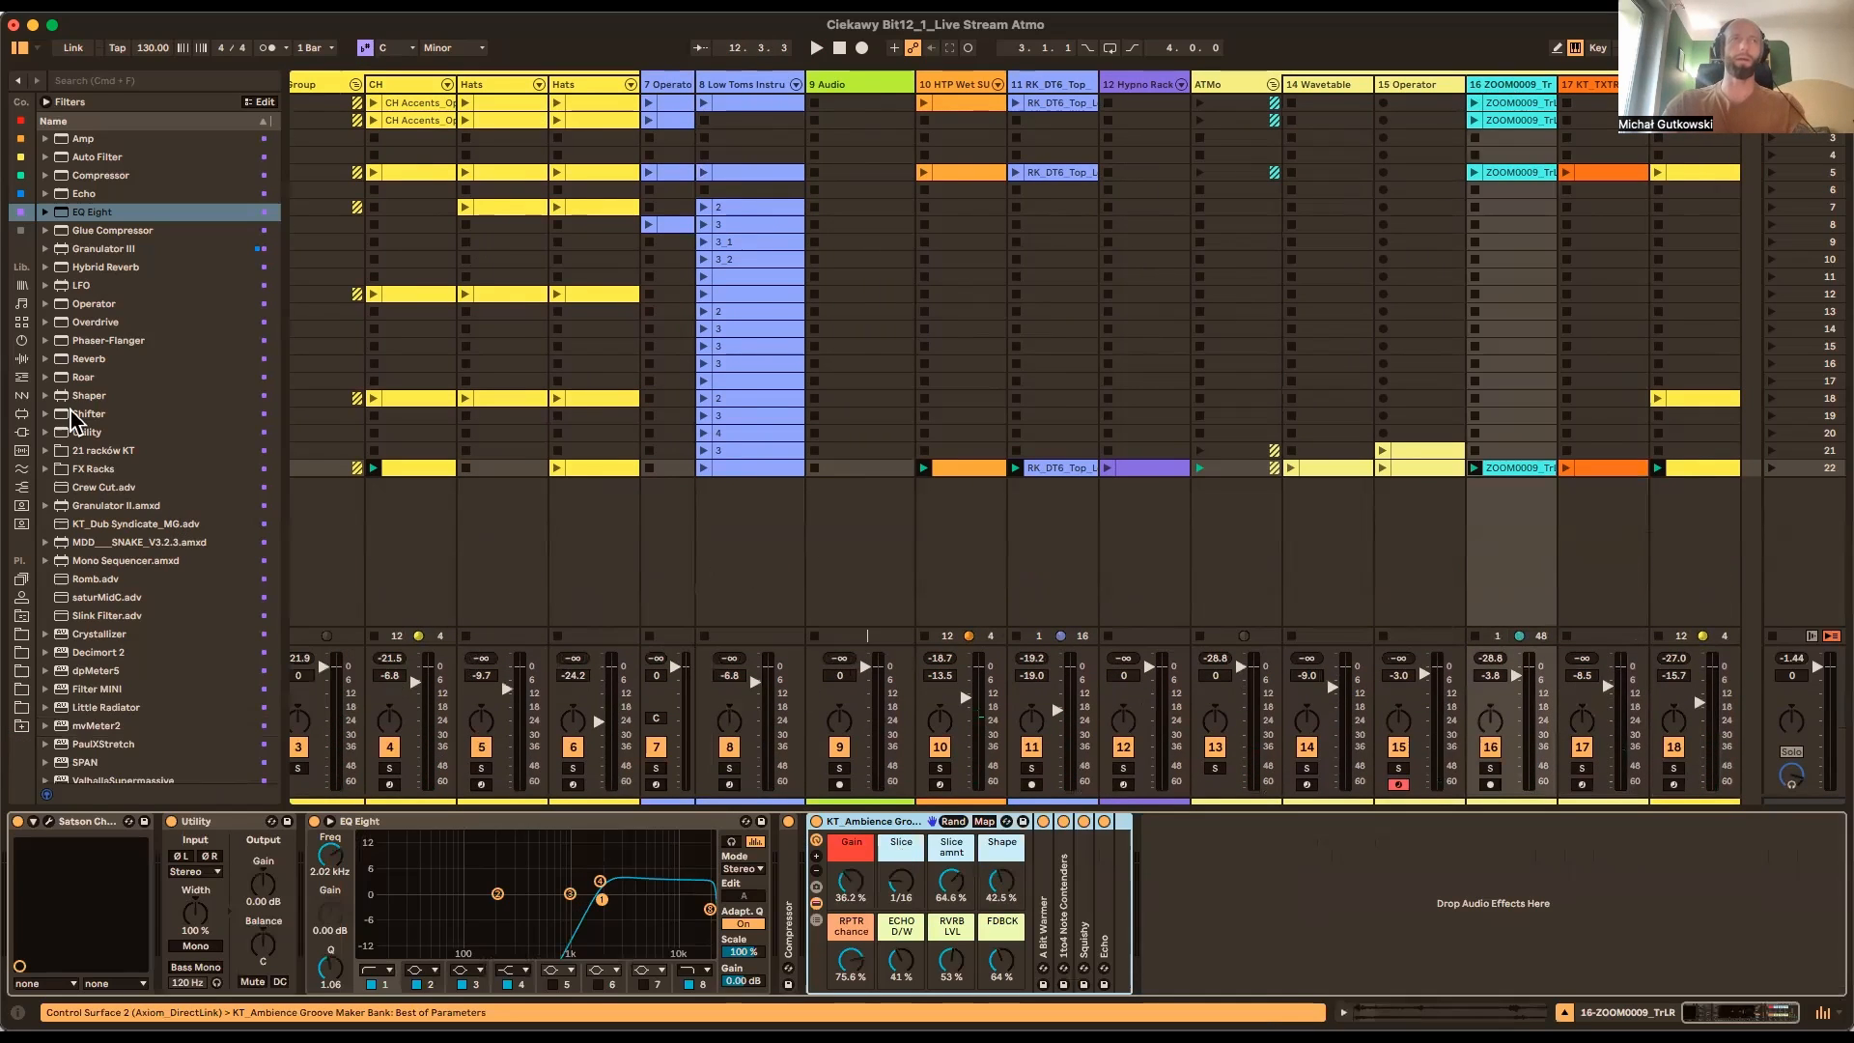
pyautogui.click(61, 159)
pyautogui.moveTo(1052, 856); pyautogui.dragTo(1367, 899)
pyautogui.press('space')
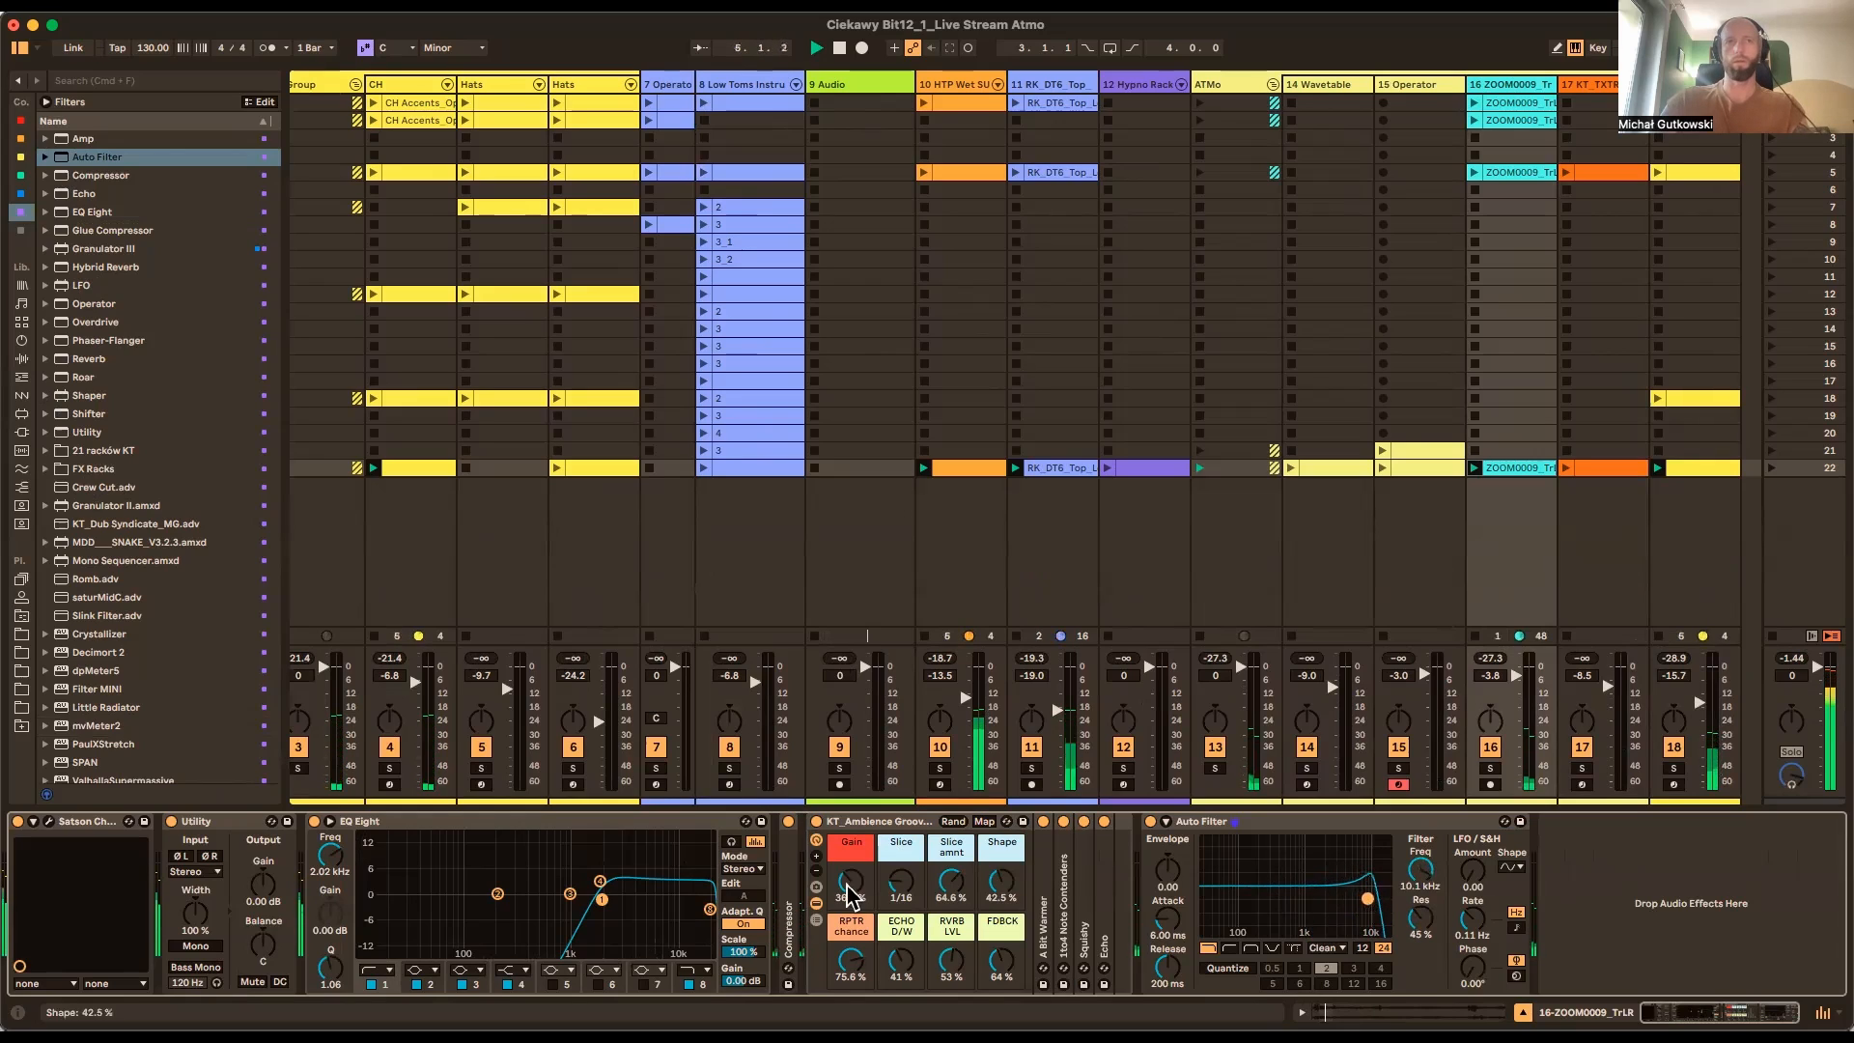
pyautogui.moveTo(1472, 870); pyautogui.dragTo(1421, 862)
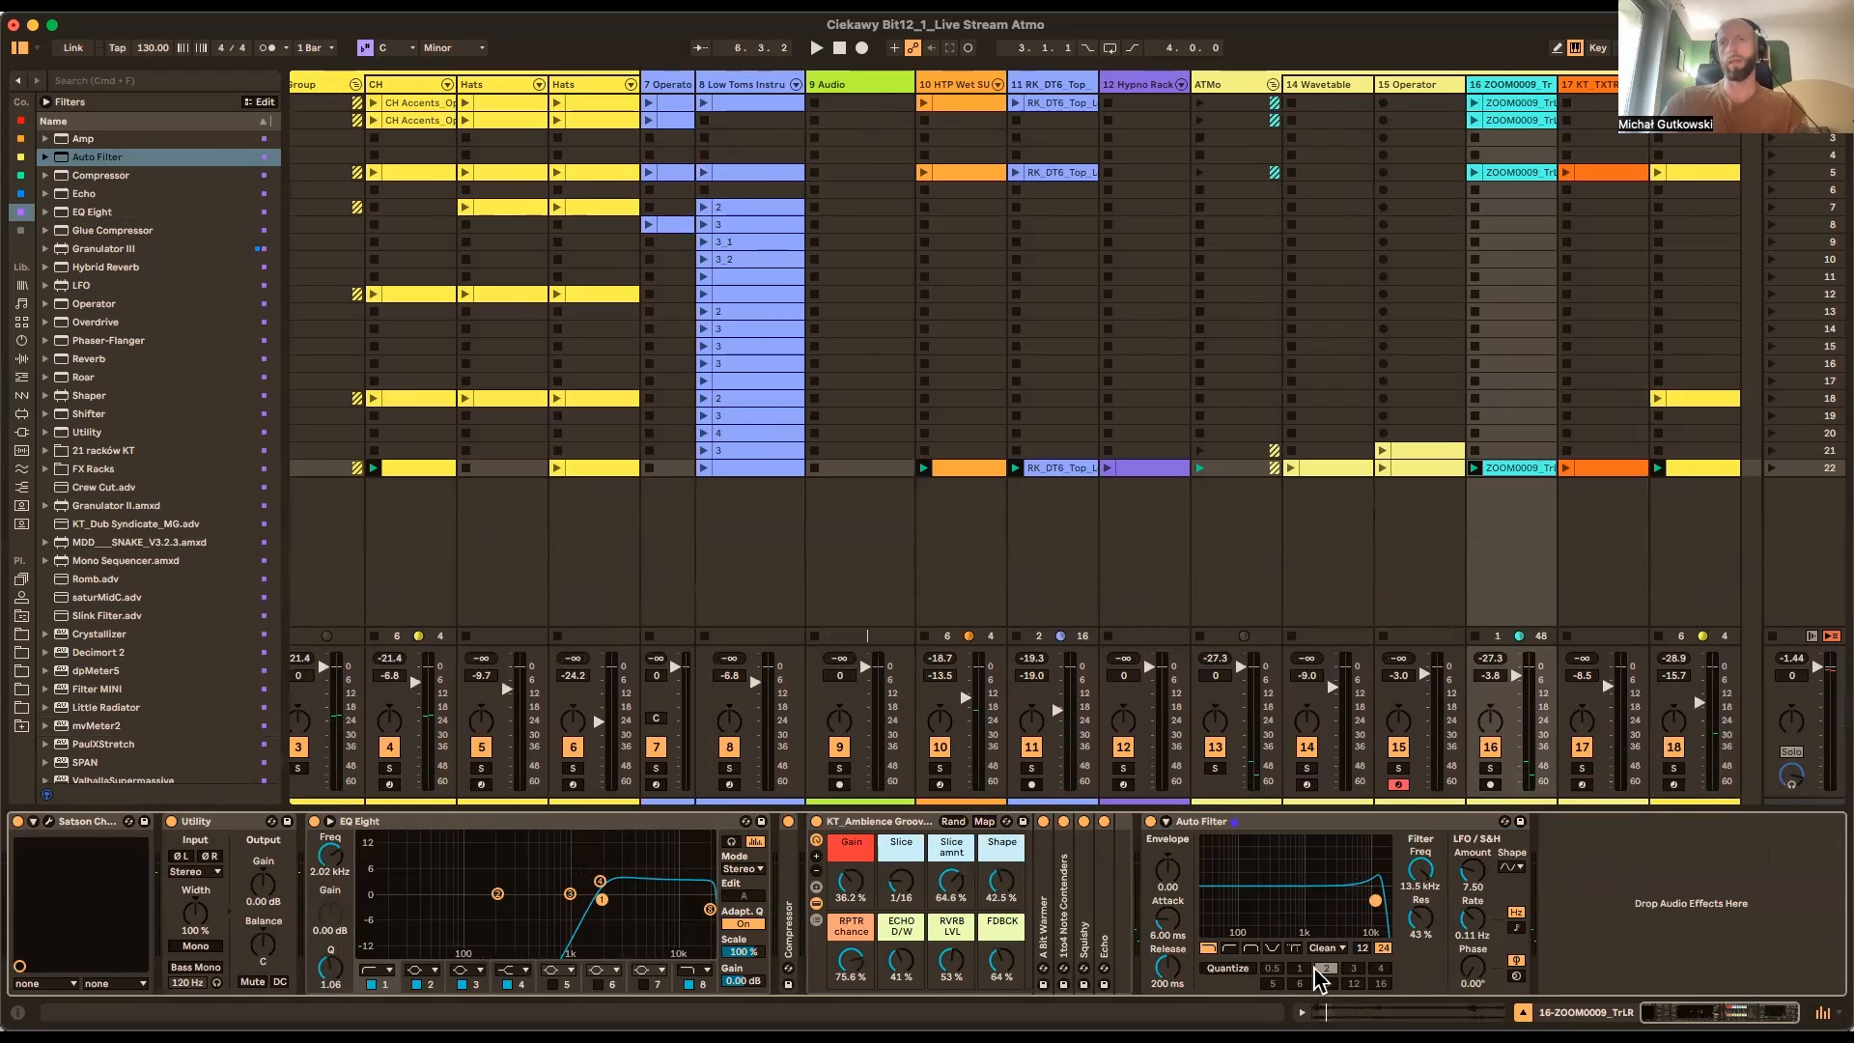
# Collapse the Auto Filter and the KT_Ambience Groove Maker rack in track 16's device chain
pyautogui.click(1244, 831)
pyautogui.doubleClick(1299, 829)
pyautogui.doubleClick(862, 829)
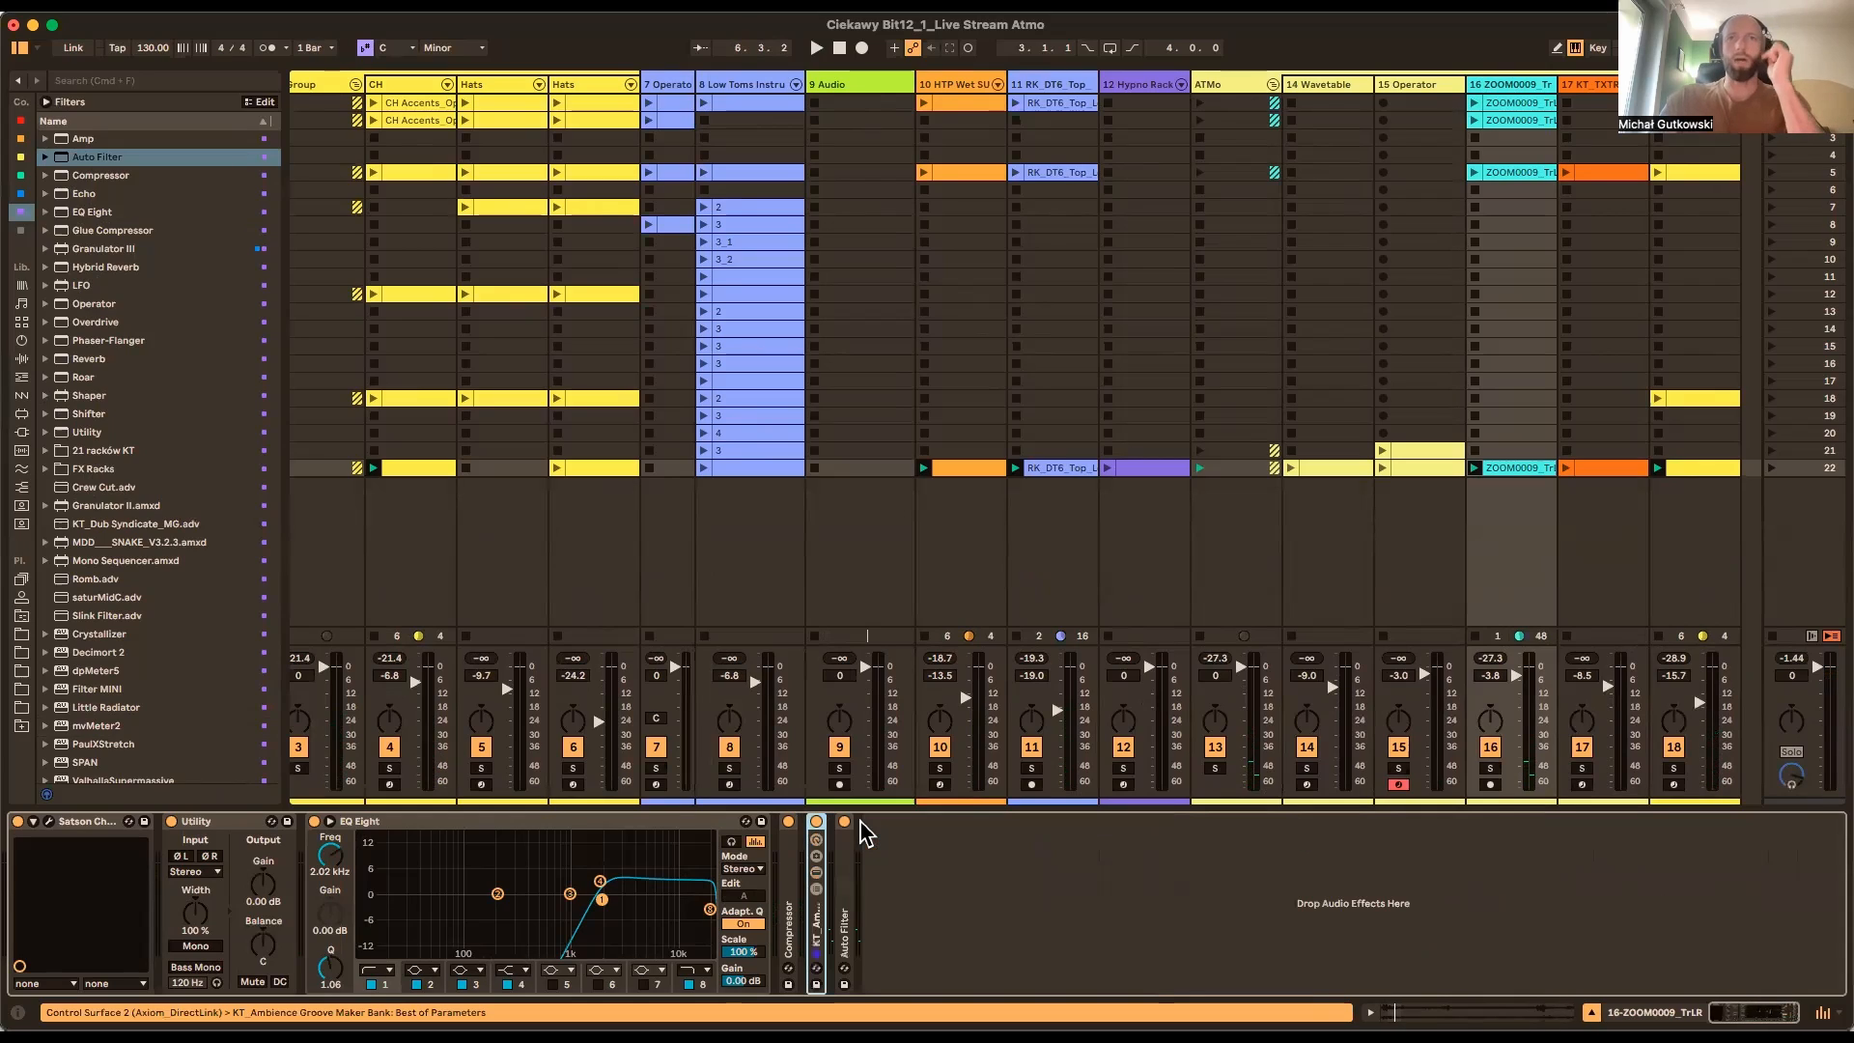